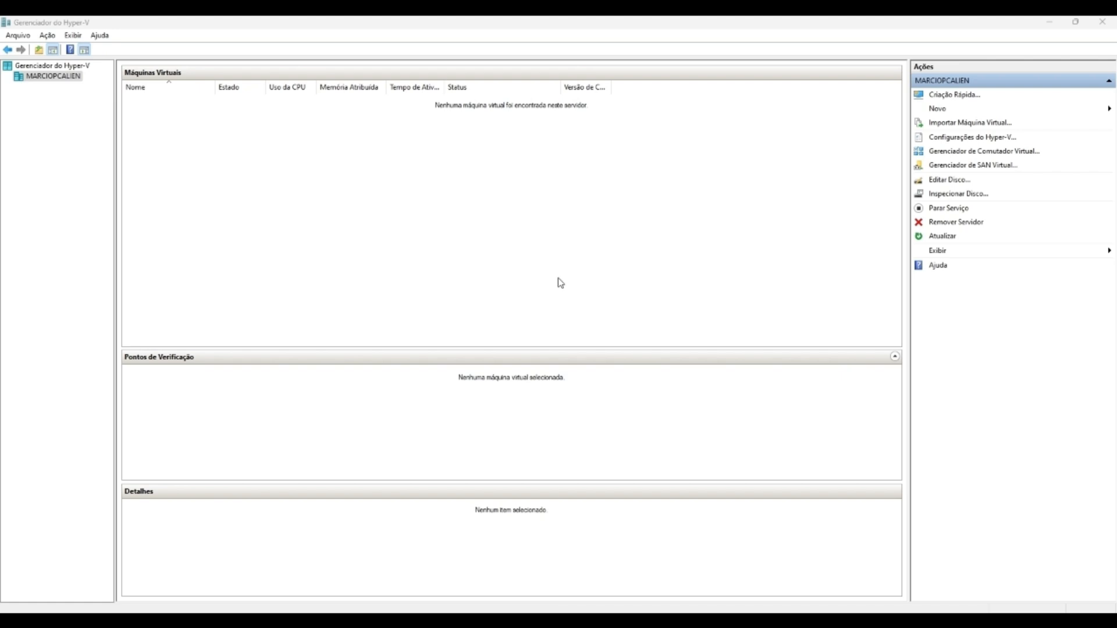
Step: Open the Hyper-V host settings and close them without changes
right_click(48, 76)
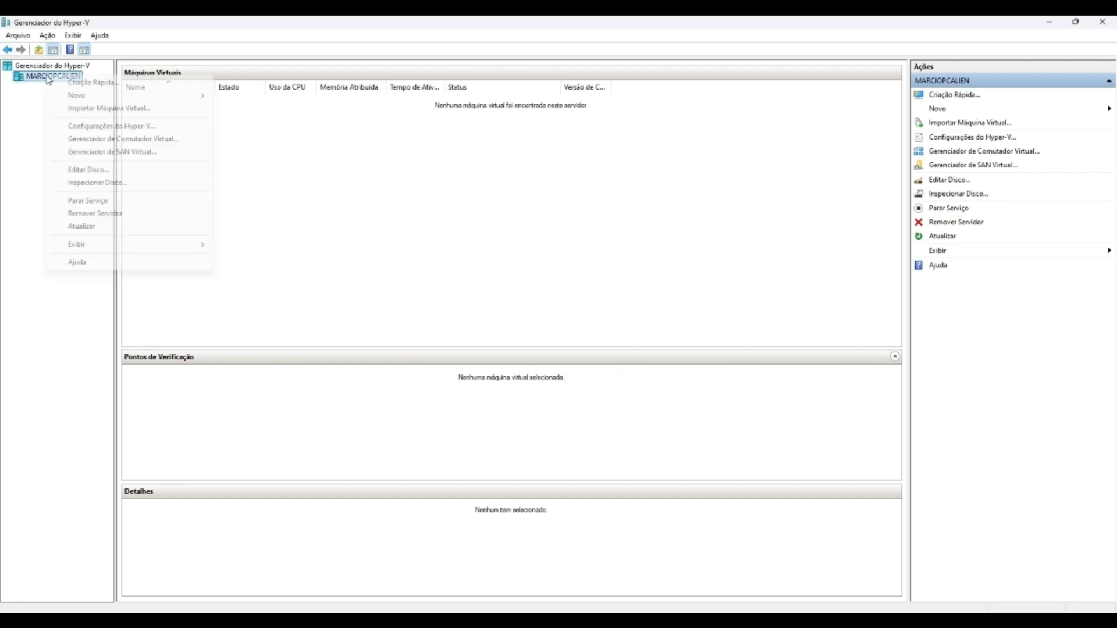
click(117, 126)
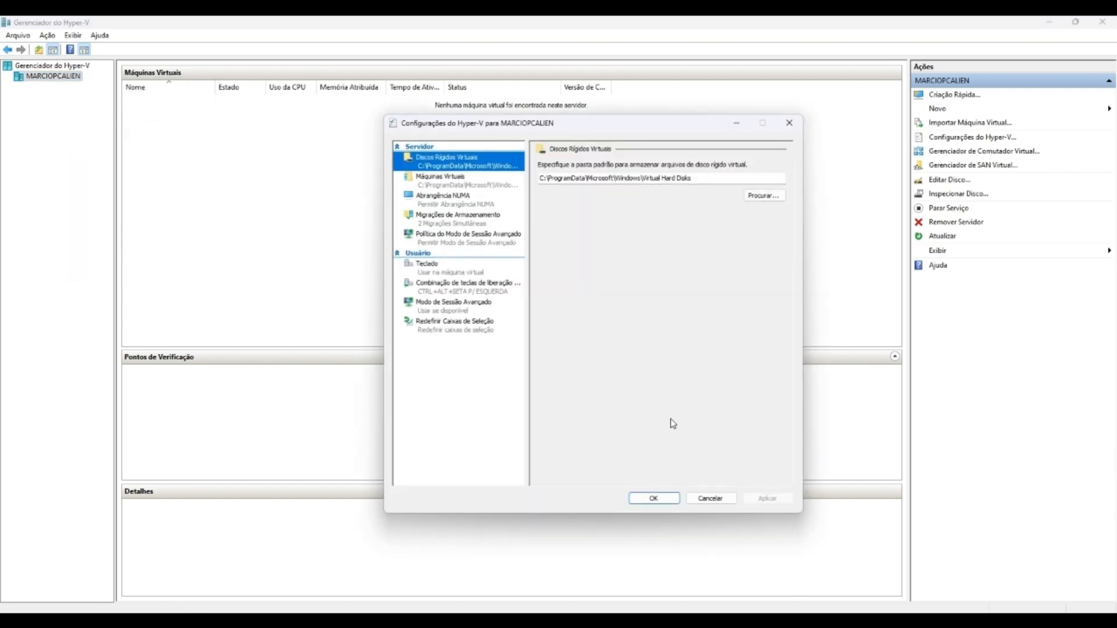
click(711, 499)
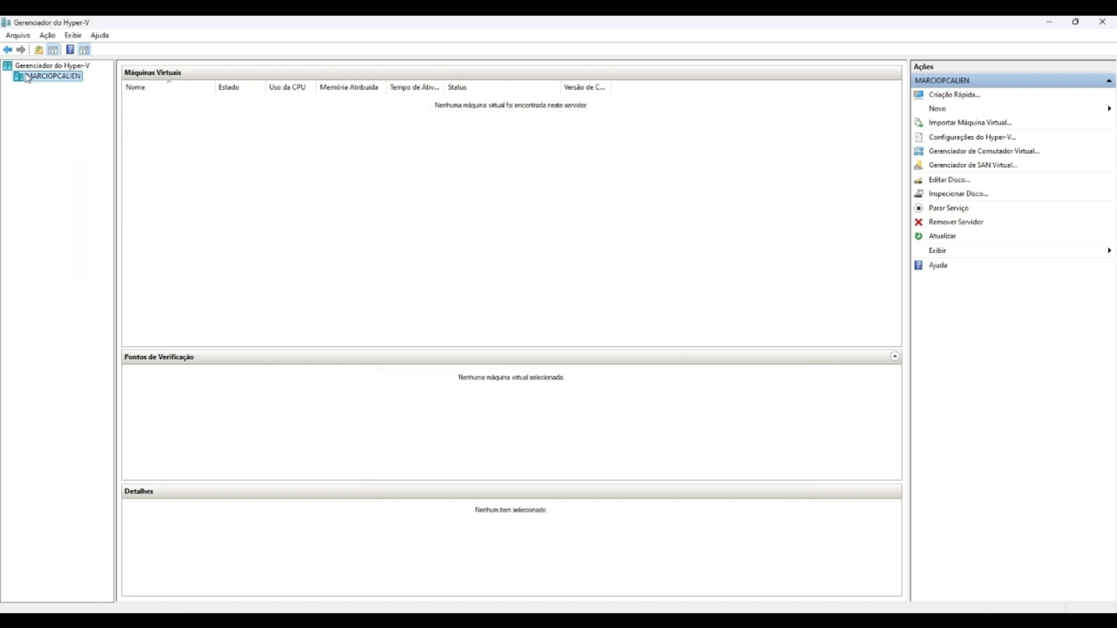
Step: Start a new private virtual switch named 'gs fiap' in the Virtual Switch Manager
right_click(26, 75)
click(112, 142)
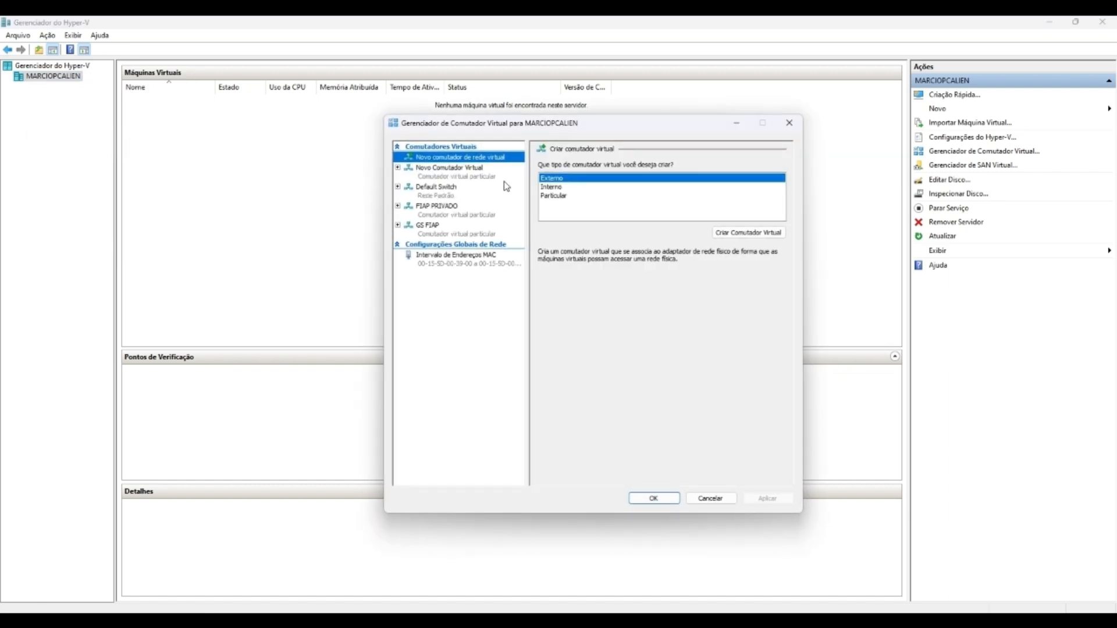
click(560, 196)
click(737, 233)
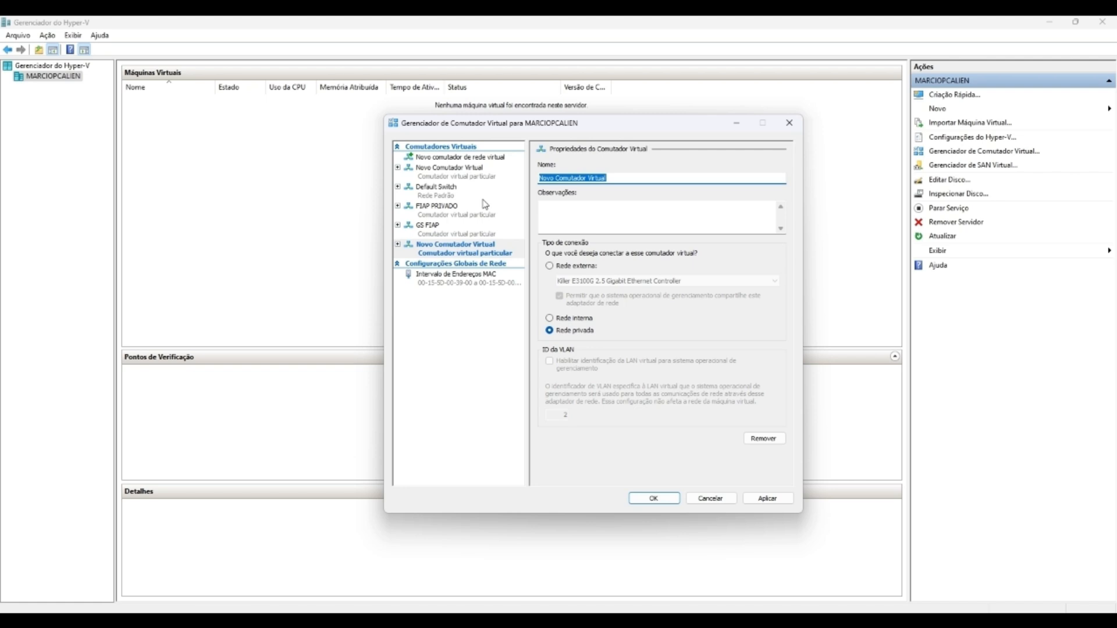
text(gs fiap)
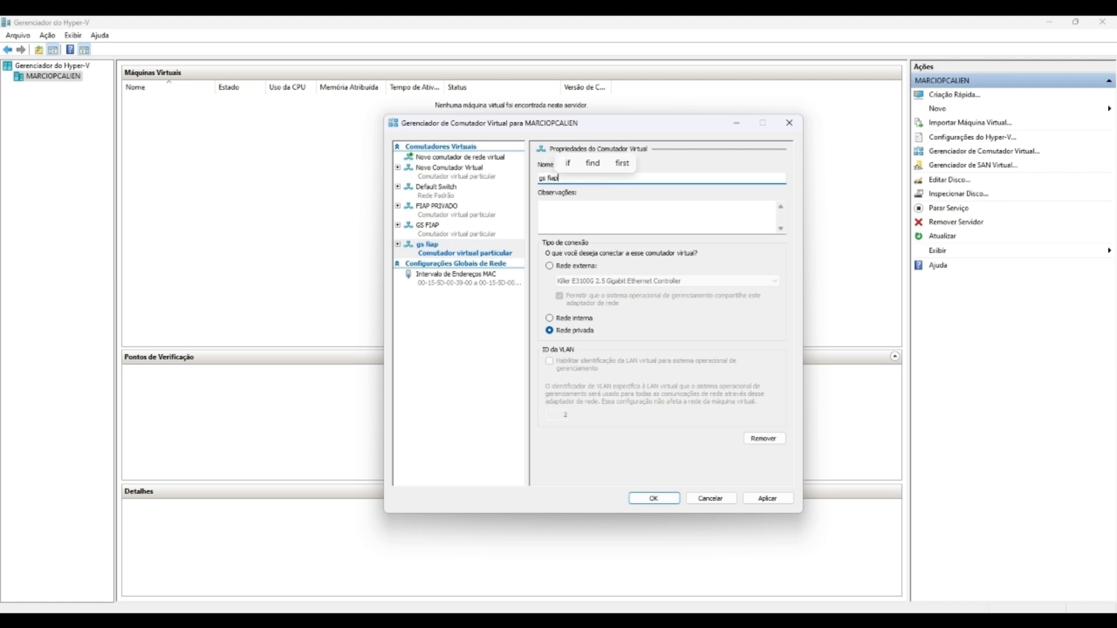
Step: Compare 'gs fiap' with the existing GS FIAP switch, then discard the new switch
click(452, 231)
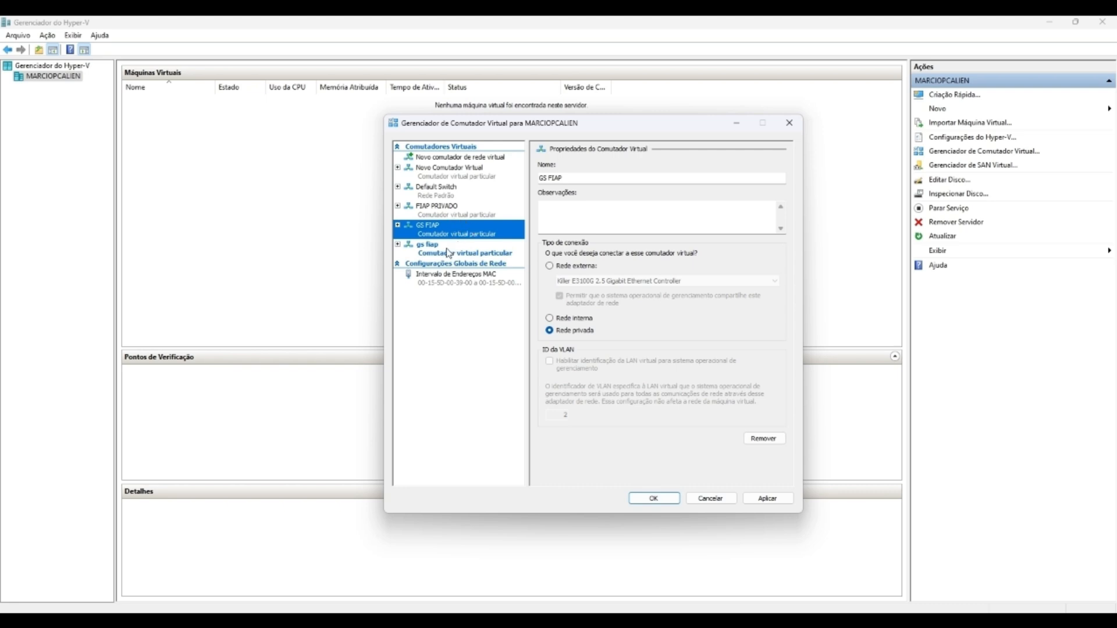
click(448, 251)
click(450, 233)
click(450, 249)
click(454, 233)
click(462, 254)
click(461, 237)
click(454, 251)
click(454, 233)
click(454, 251)
click(454, 232)
click(454, 250)
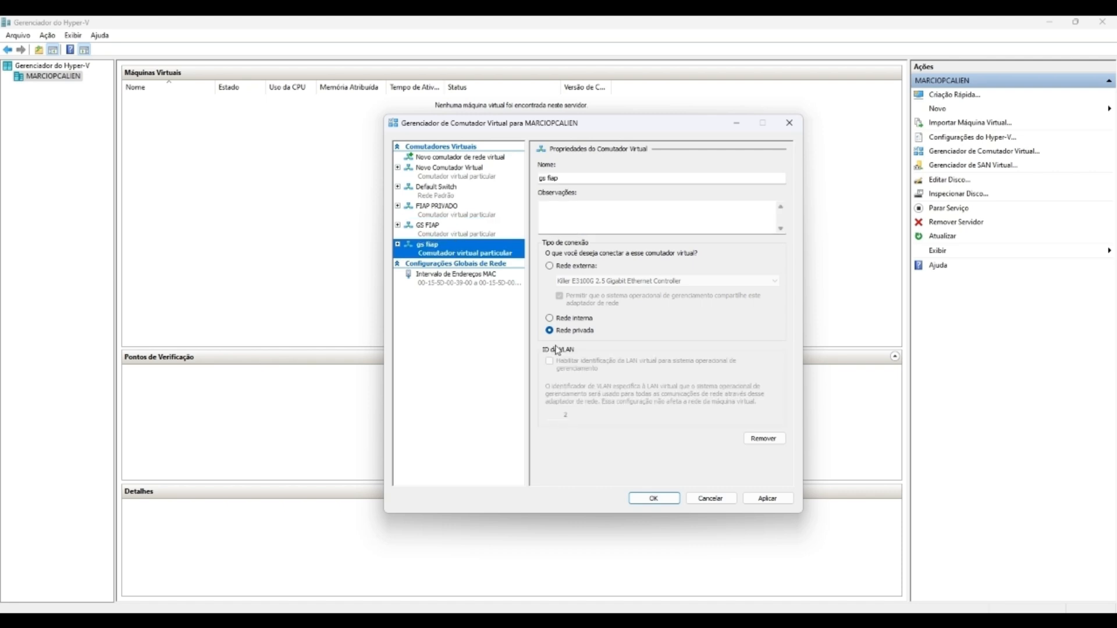
click(715, 499)
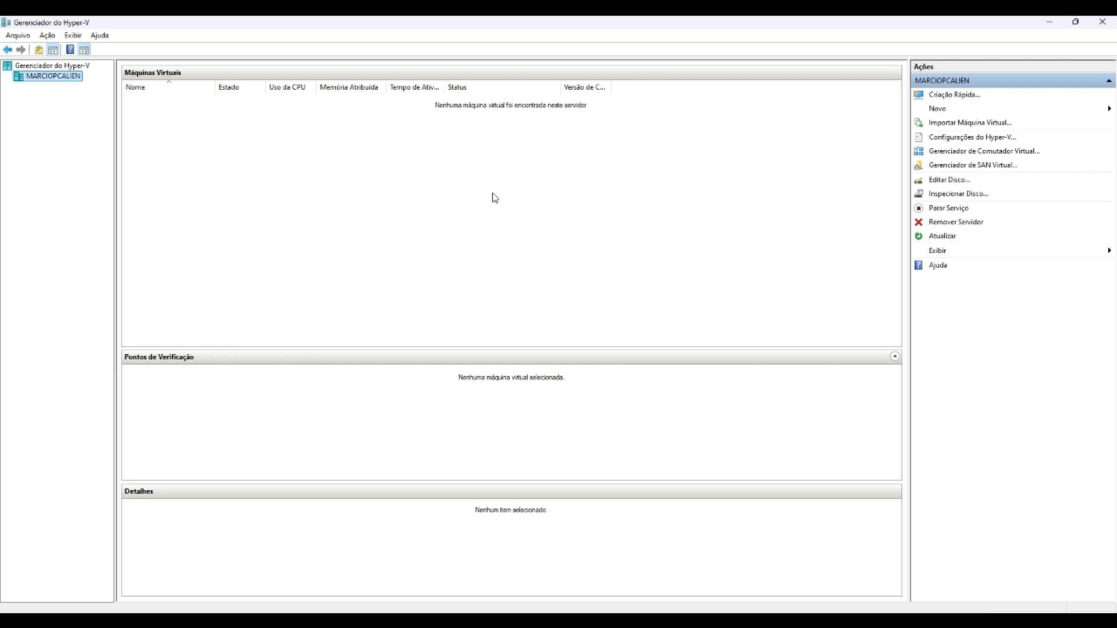
Step: Start the New Virtual Machine wizard and name the machine SRV_AD_FIAP_01
right_click(64, 81)
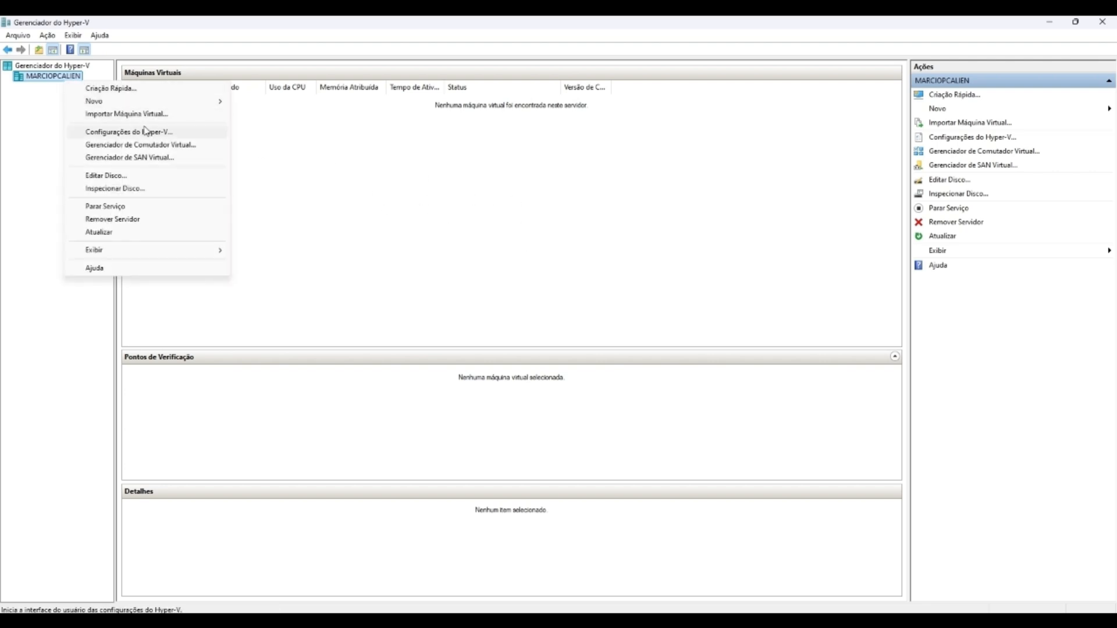
mouse_move(155, 103)
click(267, 102)
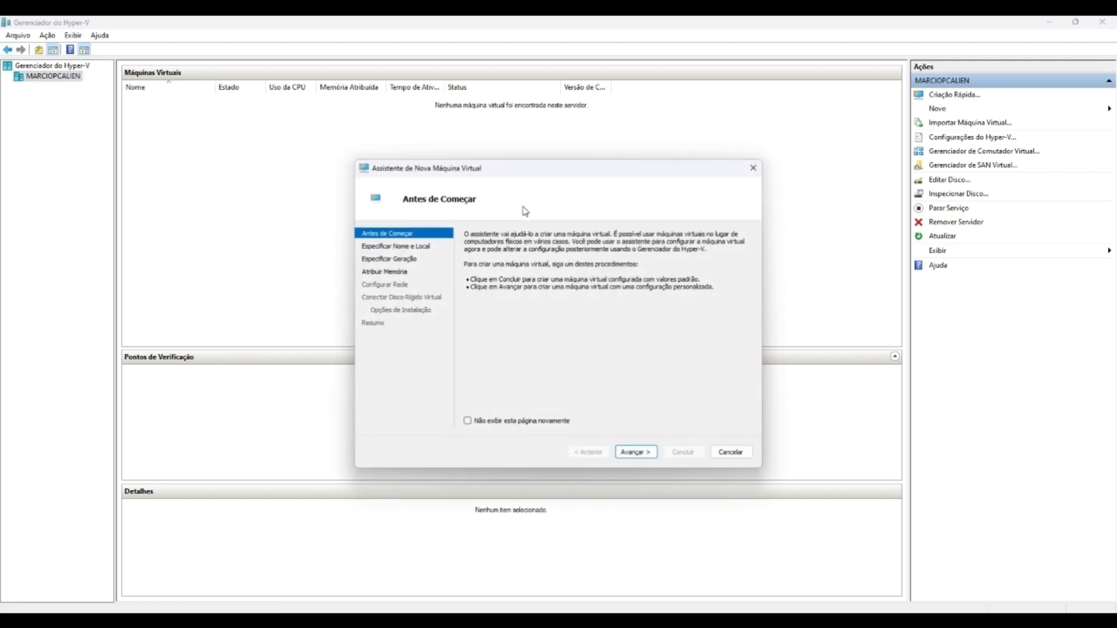
click(636, 453)
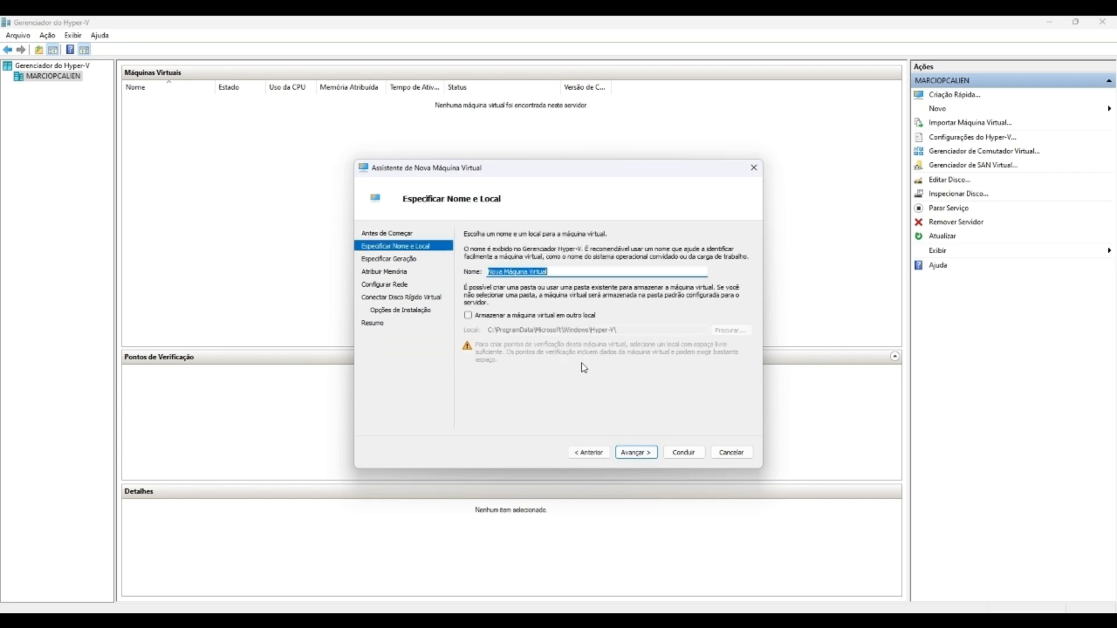
text(SRV)
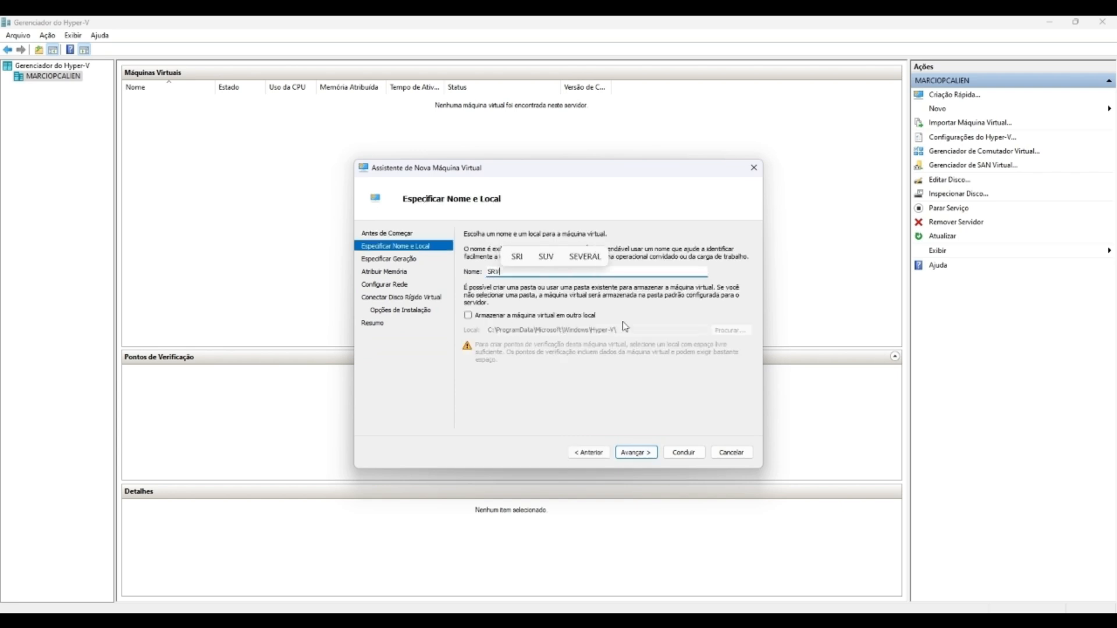
text(_AD_F1)
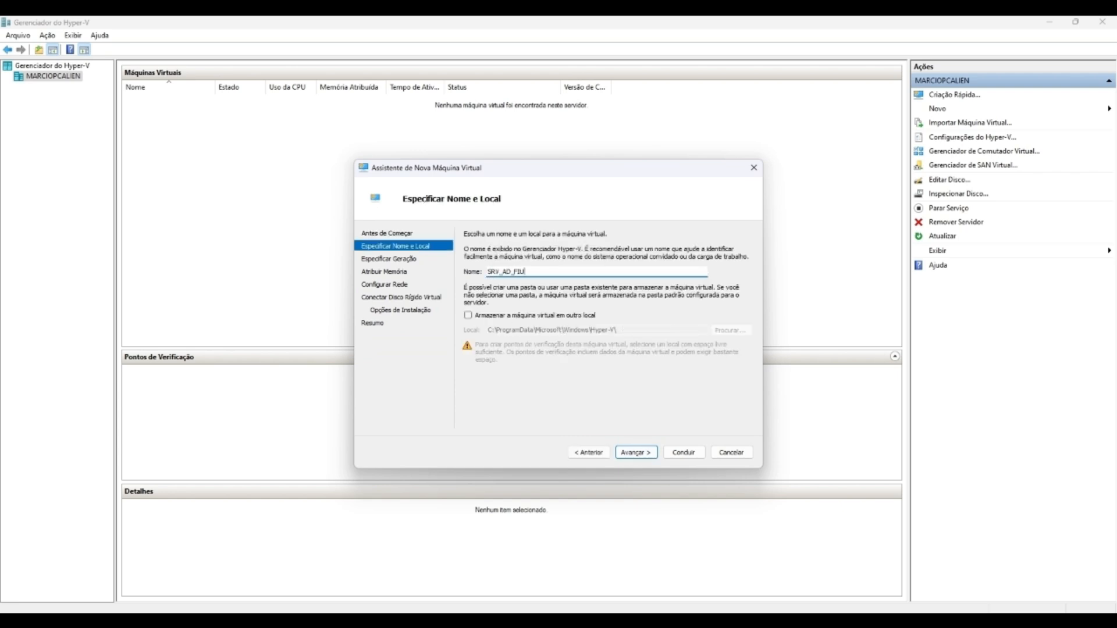
text(O)
text(P_01)
Step: Make the machine Generation 2 with 6000 MB of startup memory
click(639, 457)
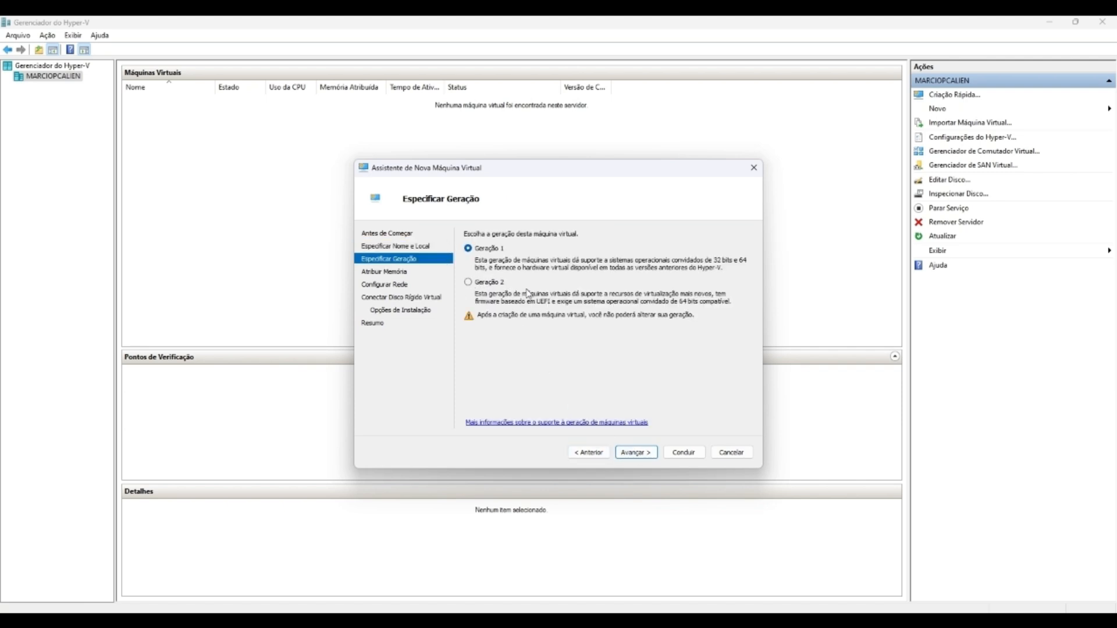
click(470, 281)
click(636, 452)
text(6000)
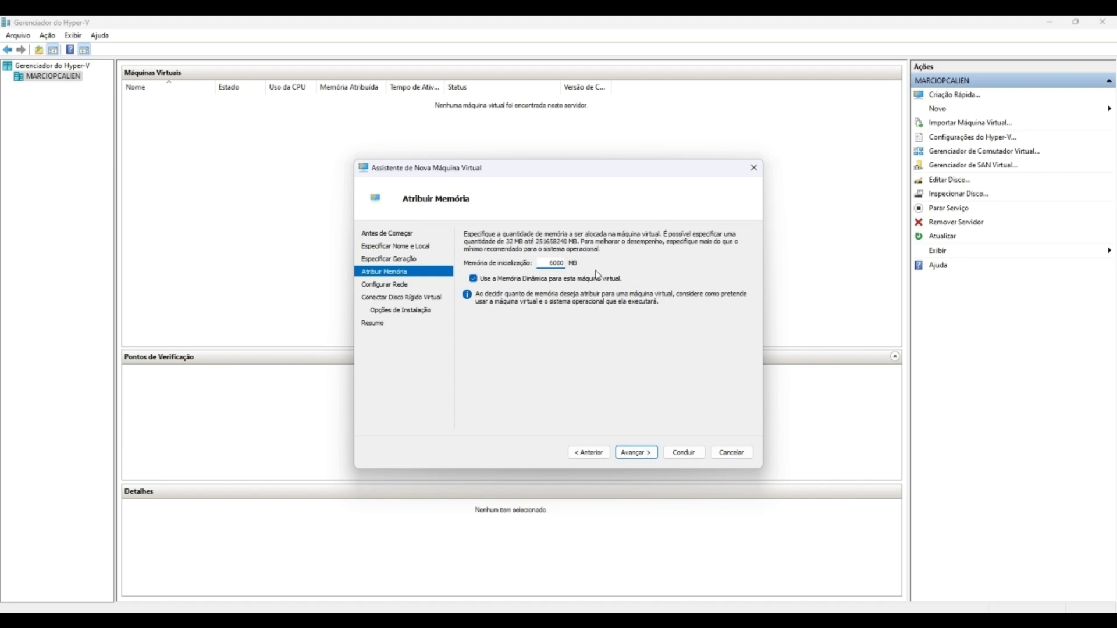
Step: Leave networking Not Connected, accept the new 127 GB virtual disk, install the OS later, and finish
click(636, 454)
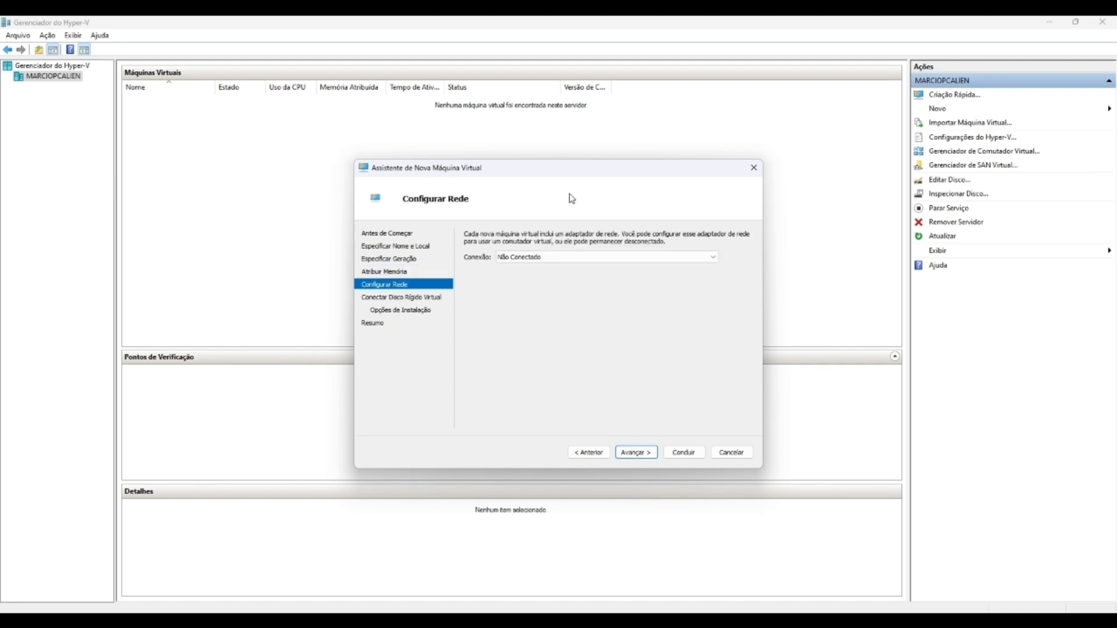
click(521, 259)
click(520, 263)
click(636, 452)
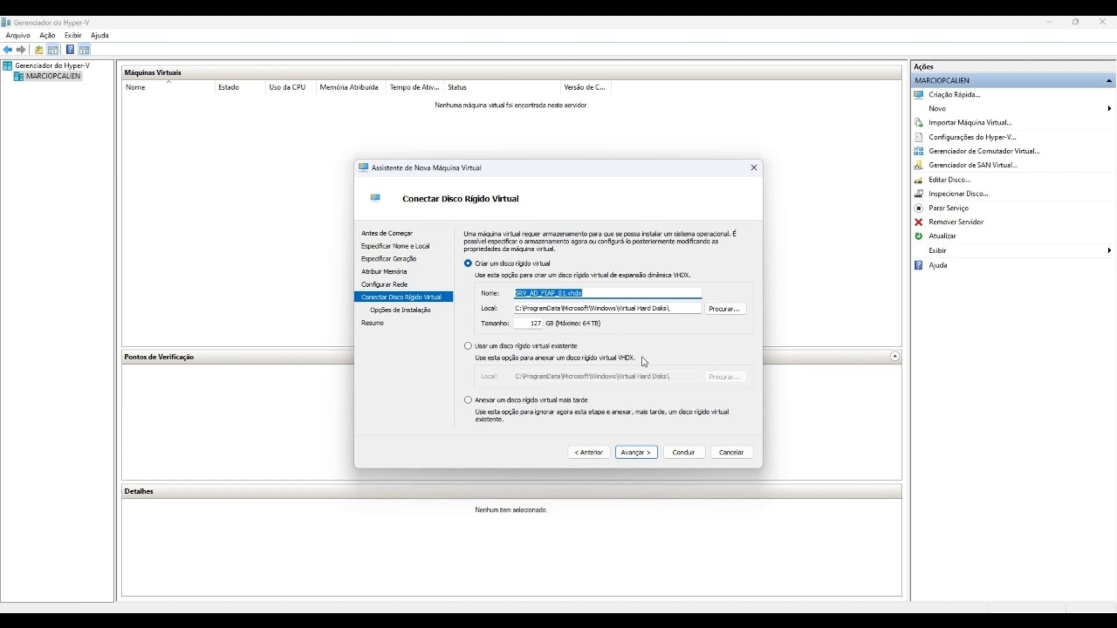
click(630, 453)
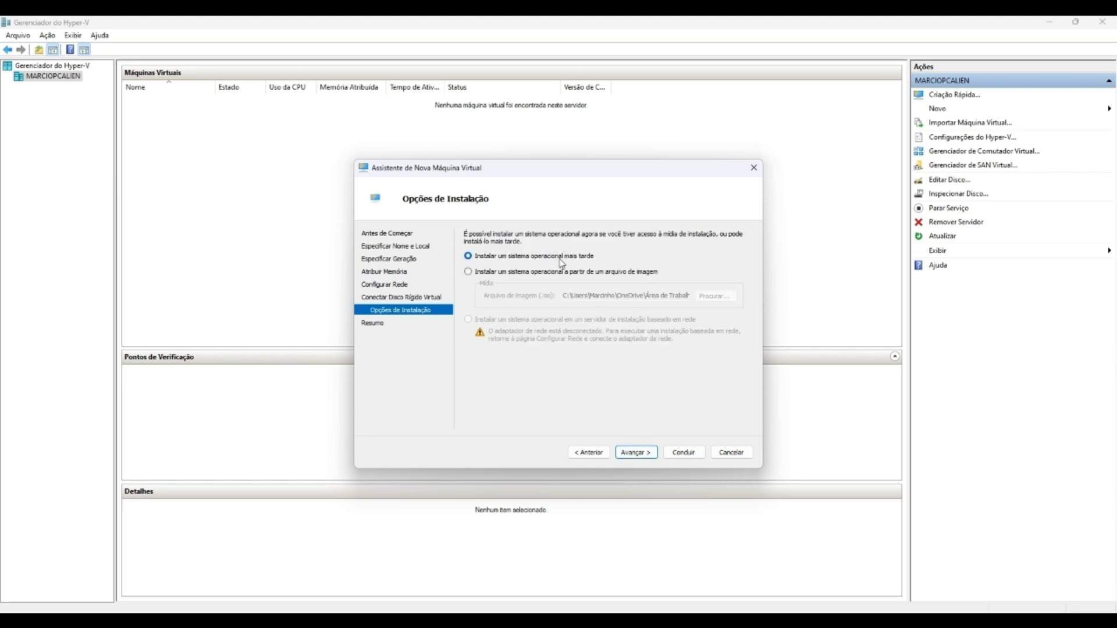
click(640, 455)
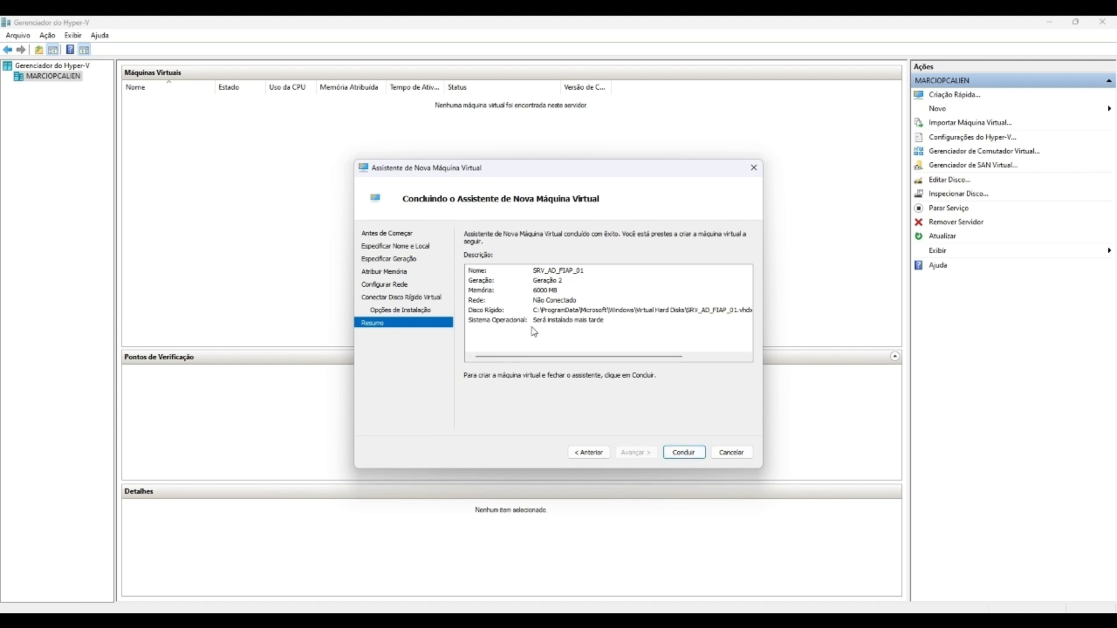
click(684, 452)
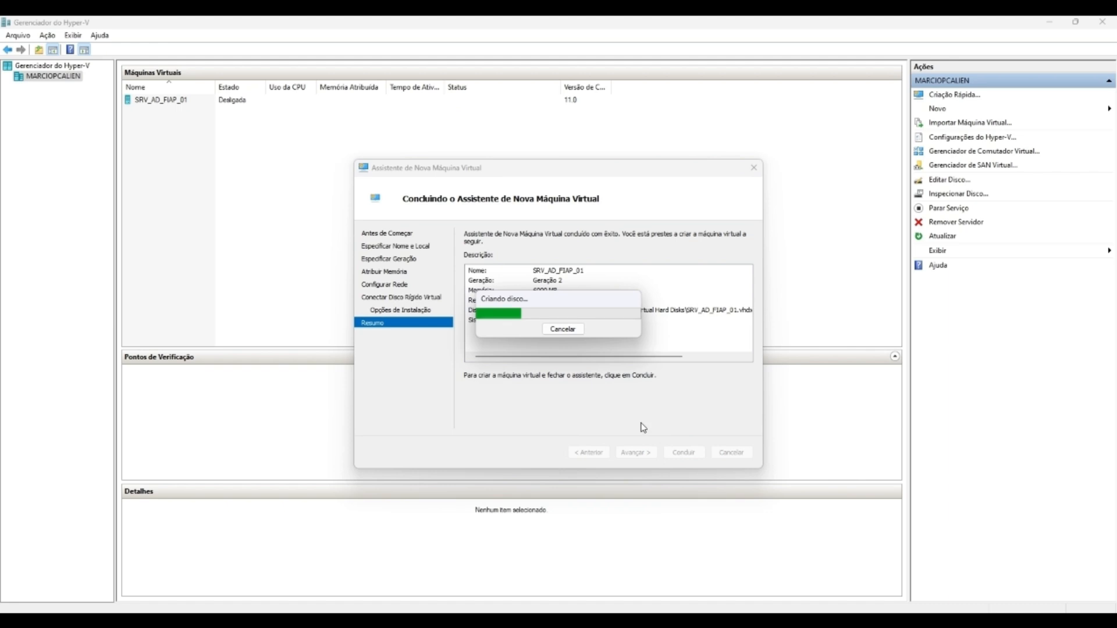
Step: Open SRV_AD_FIAP_01's settings and review its firmware, security, memory and processor pages
click(147, 102)
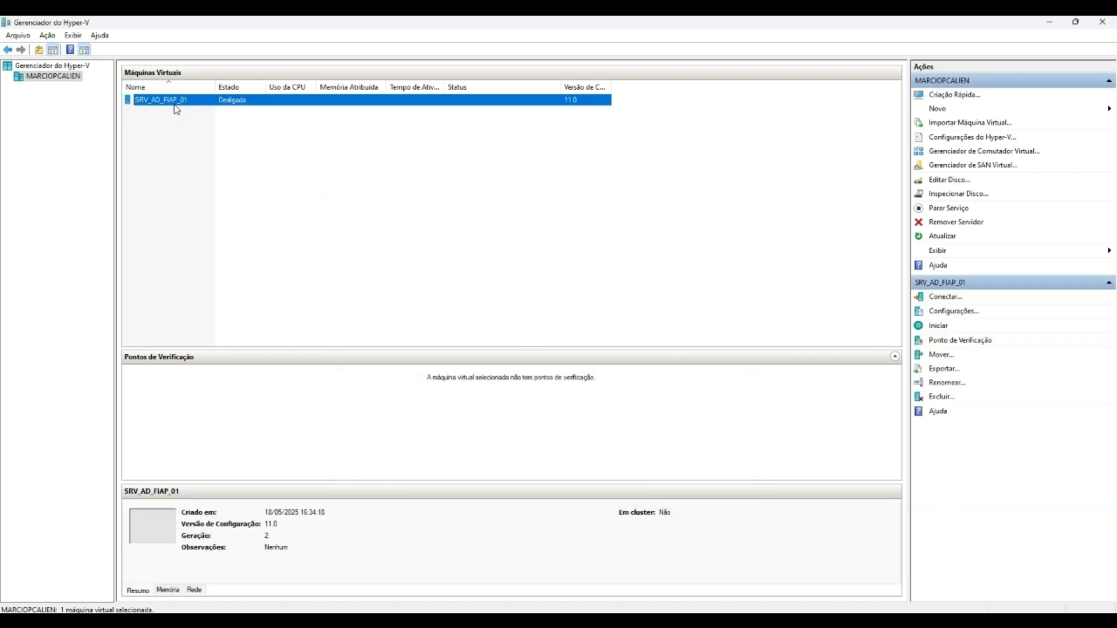
right_click(176, 109)
click(220, 130)
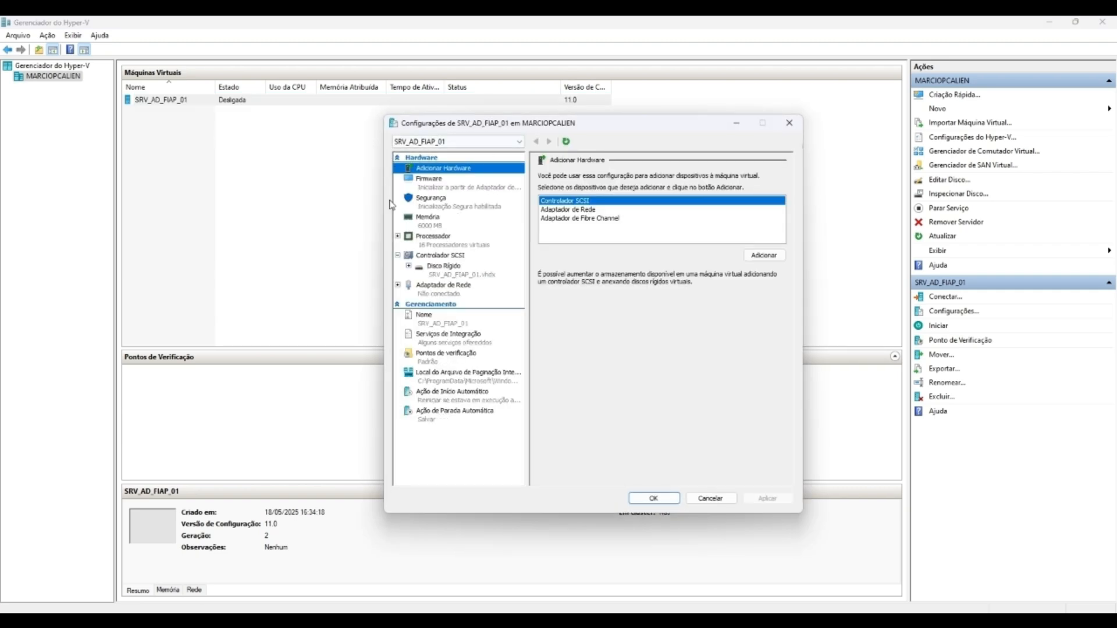
click(460, 185)
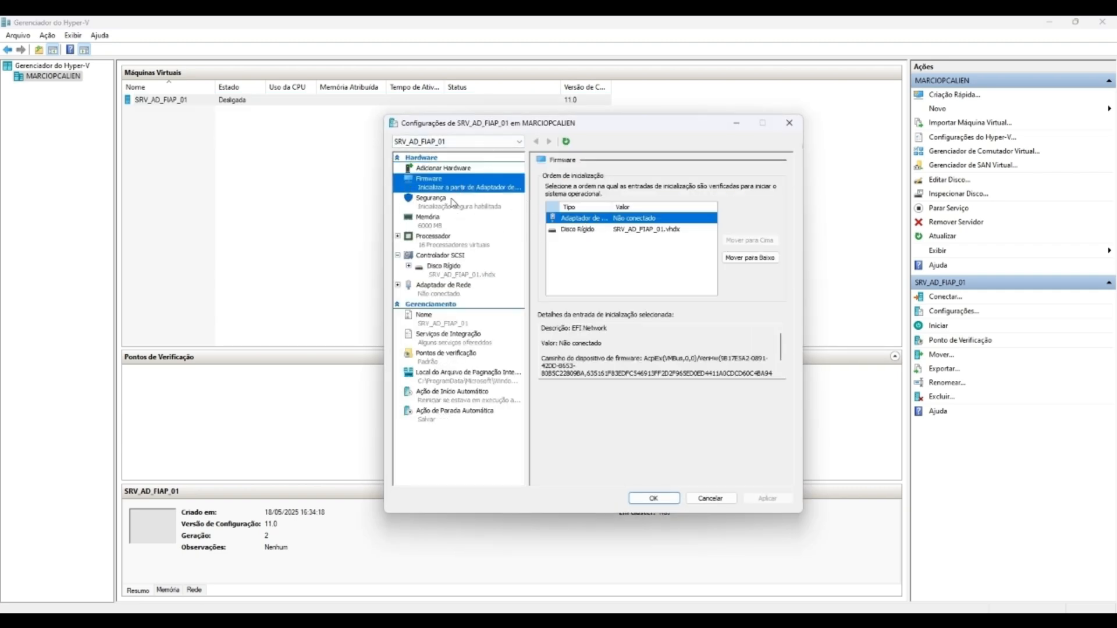
click(453, 202)
click(449, 227)
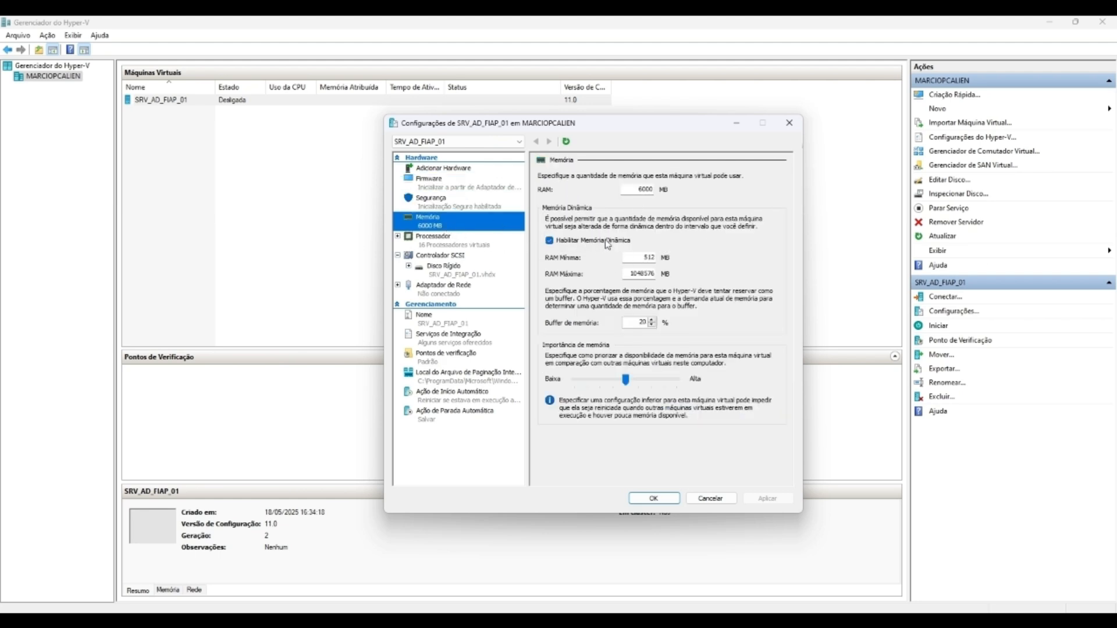
click(486, 247)
Step: After checking the disk and controller pages, lower the virtual processors from 16 to 12
click(462, 223)
click(499, 244)
click(465, 267)
click(464, 247)
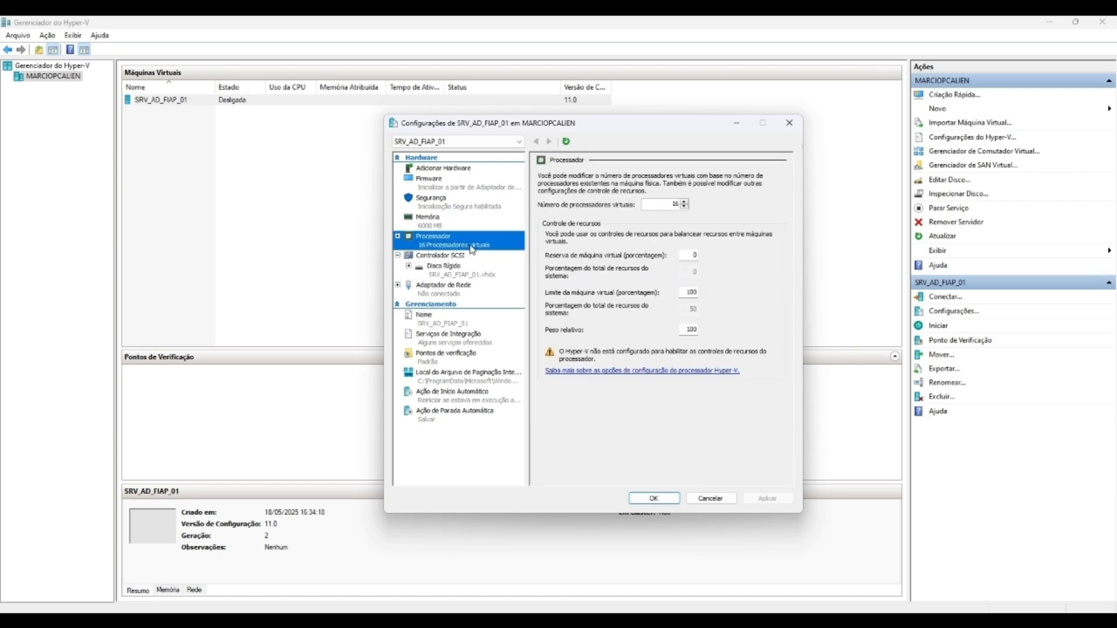
click(480, 256)
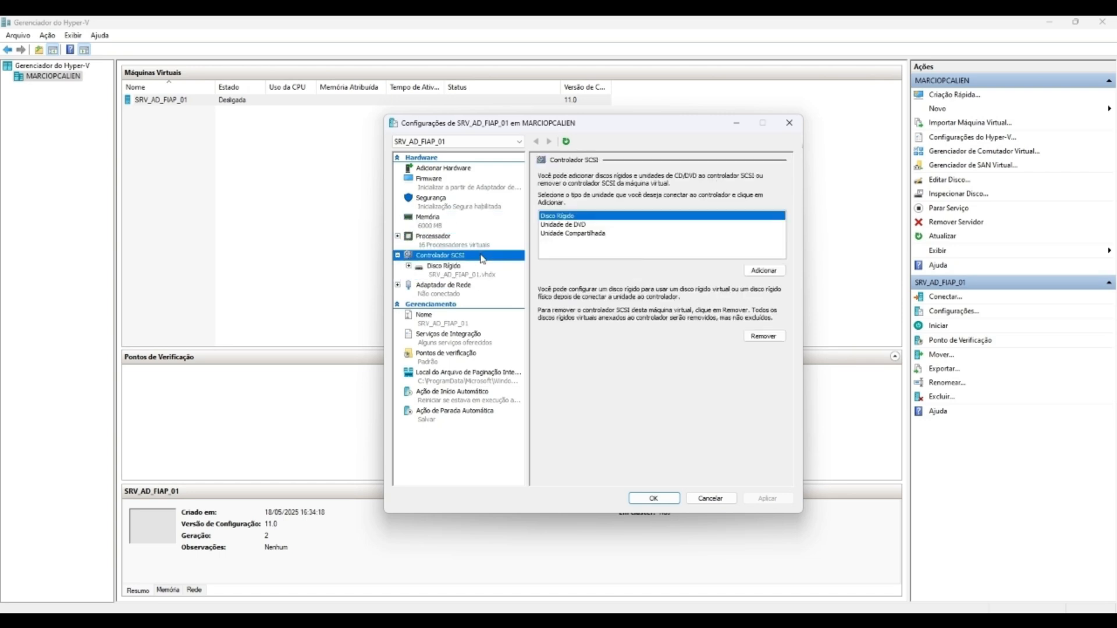
click(464, 273)
click(459, 247)
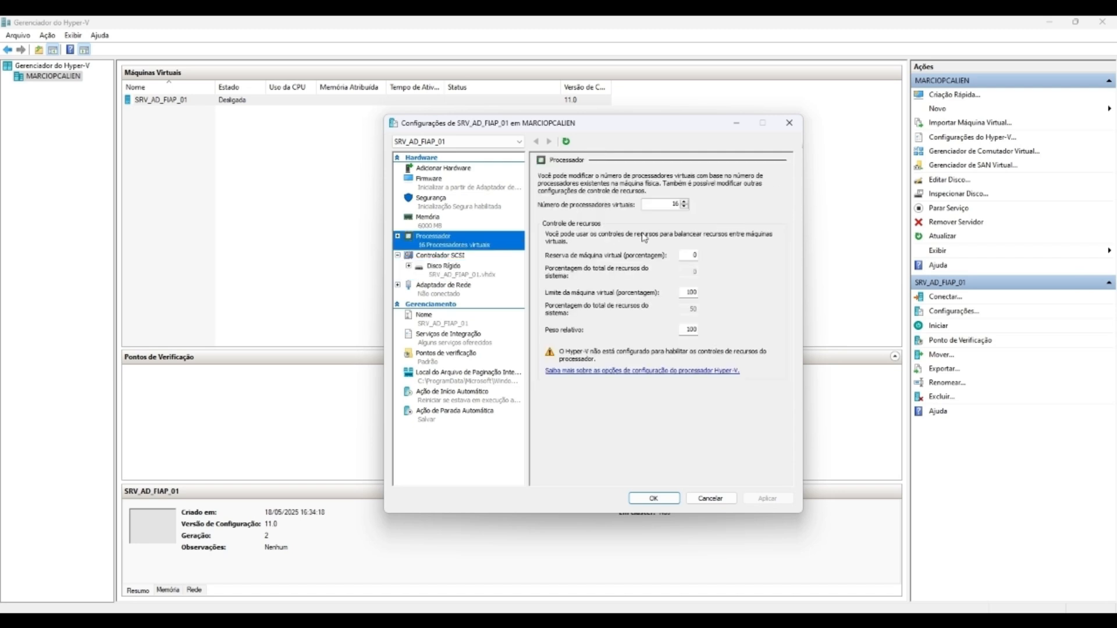
click(685, 207)
click(685, 207)
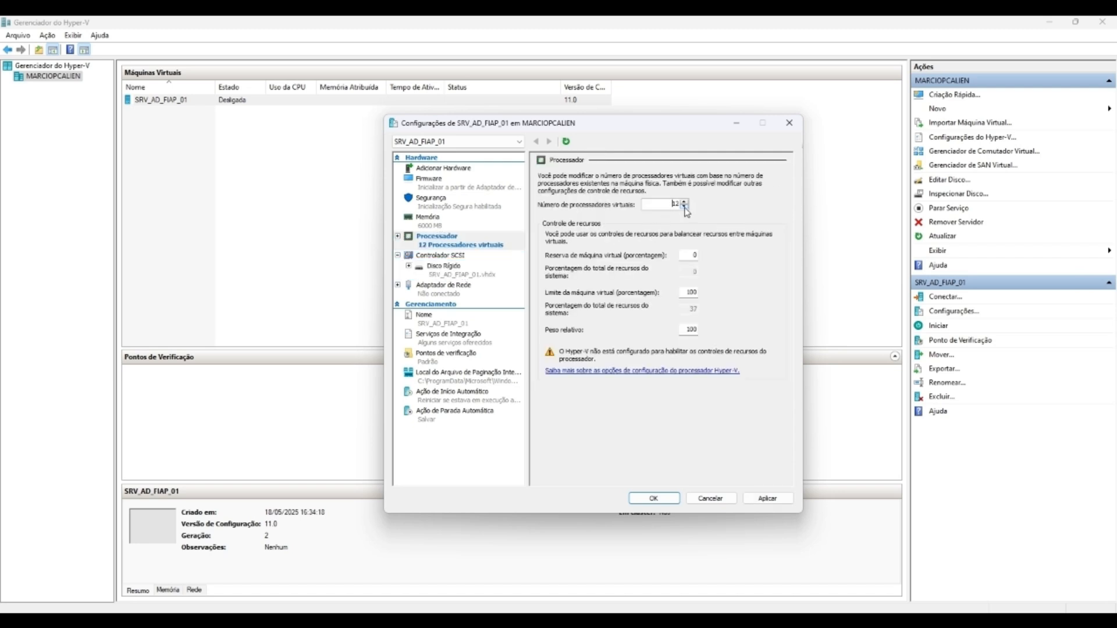
click(685, 207)
click(685, 207)
click(685, 207)
Step: Add a SCSI DVD drive using the Windows Server 2025 preview ISO image file, and apply
click(454, 256)
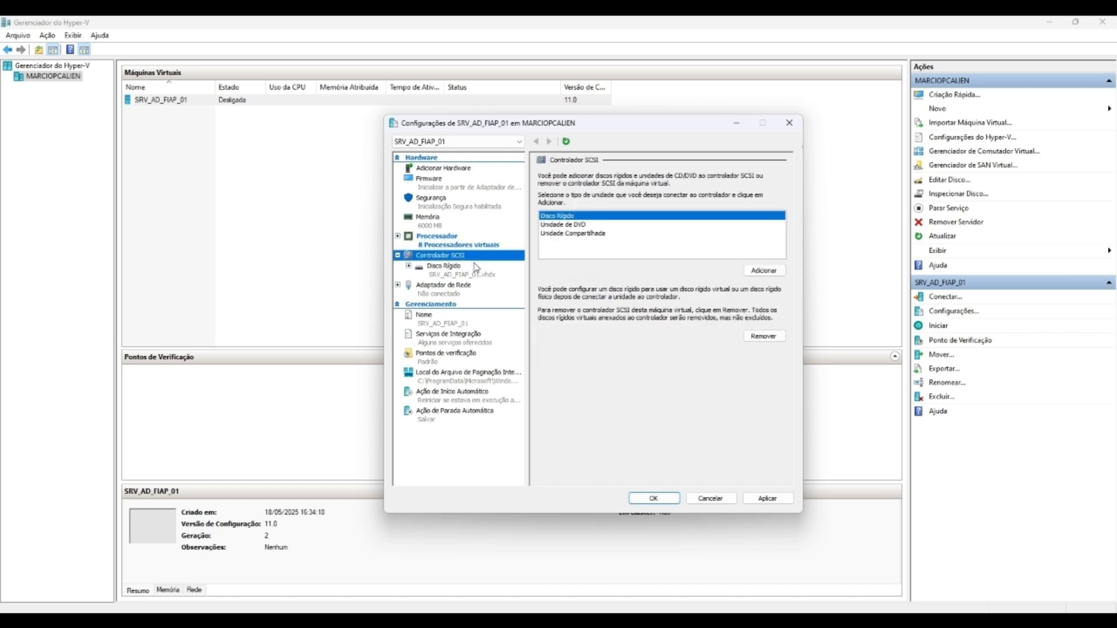
click(476, 267)
click(441, 255)
click(574, 225)
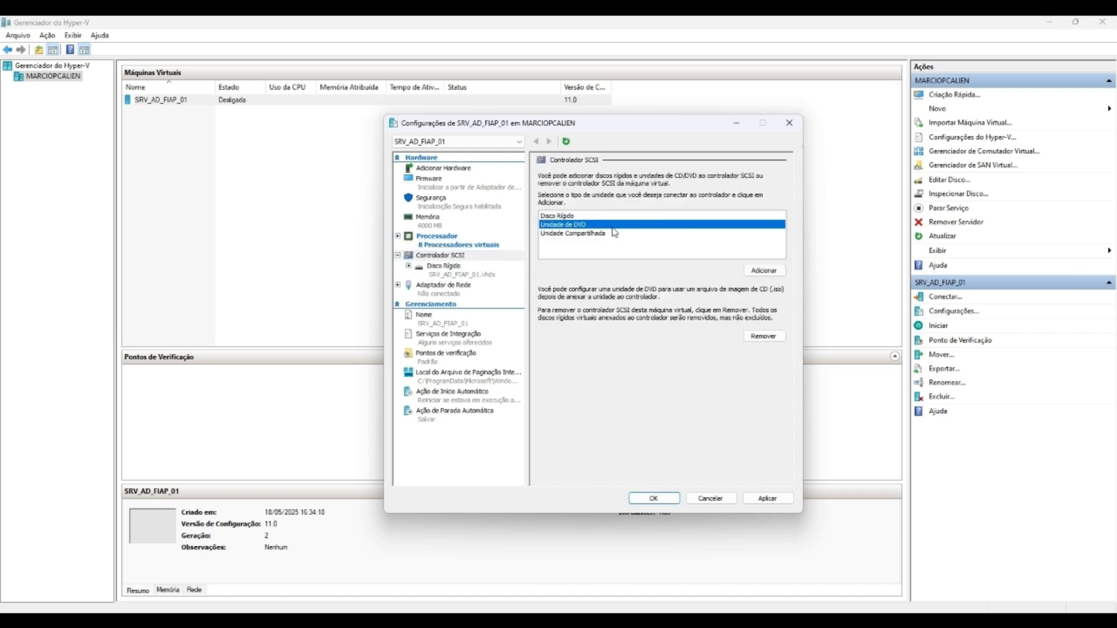
click(763, 271)
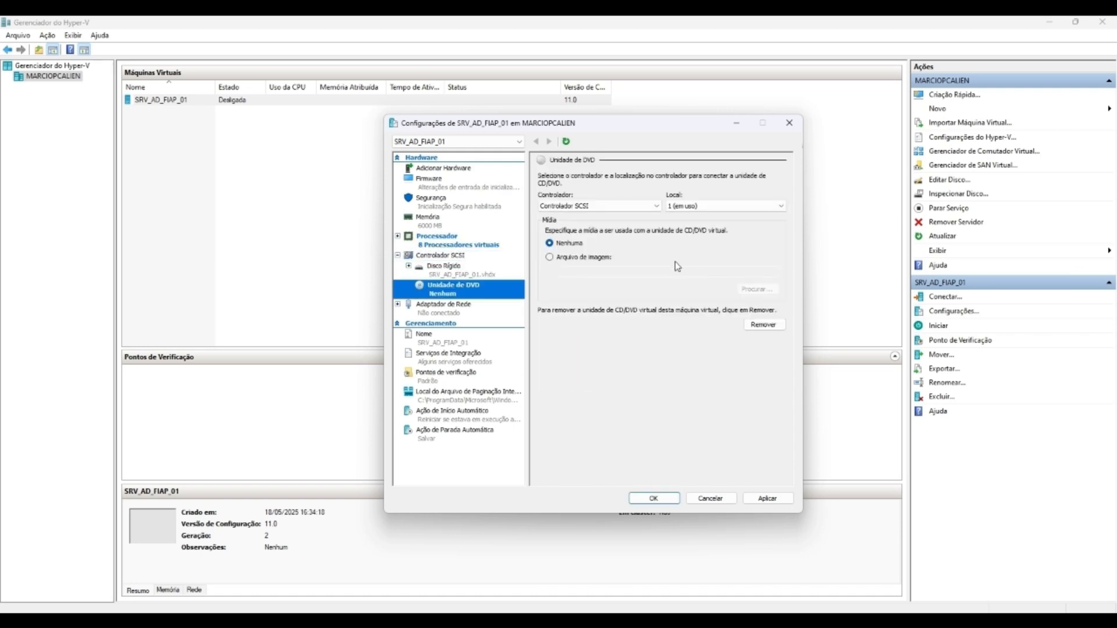
click(550, 258)
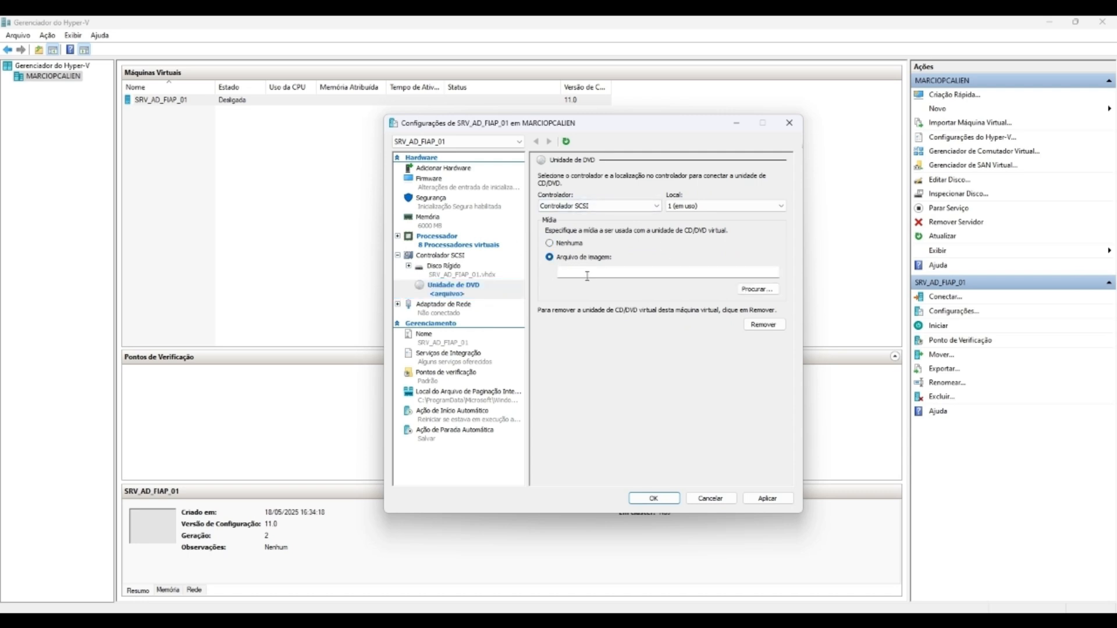
click(749, 290)
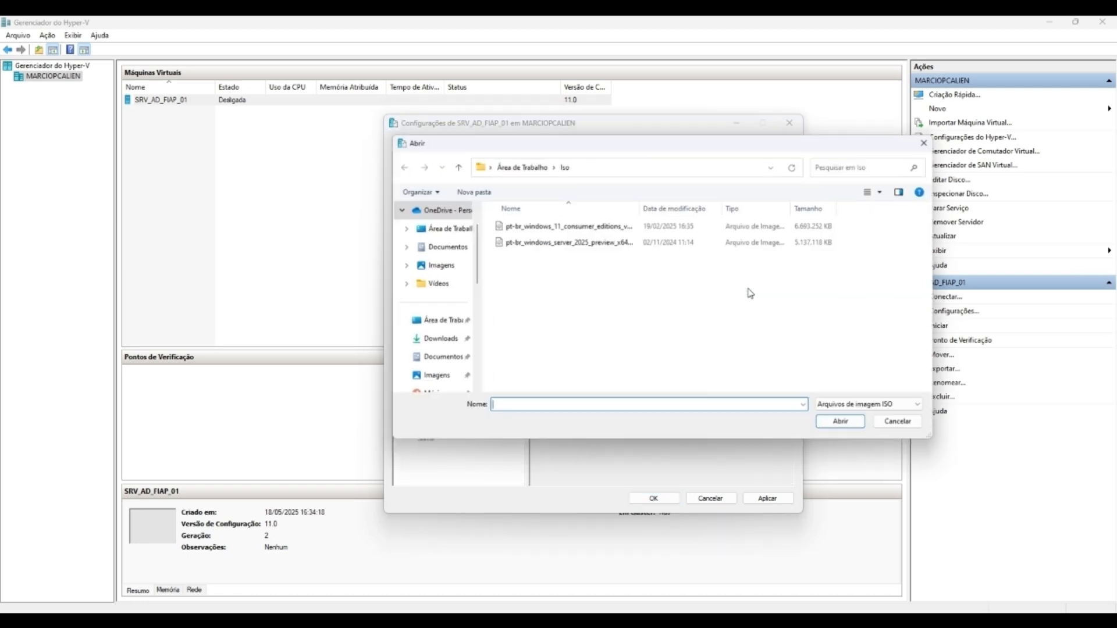
click(558, 245)
click(839, 425)
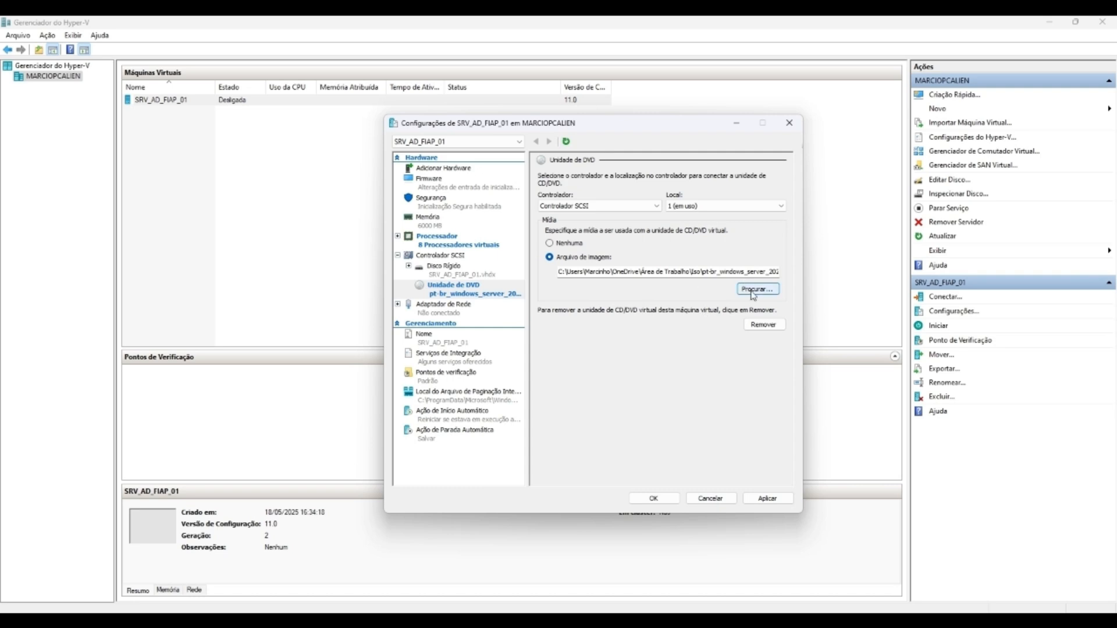
click(757, 498)
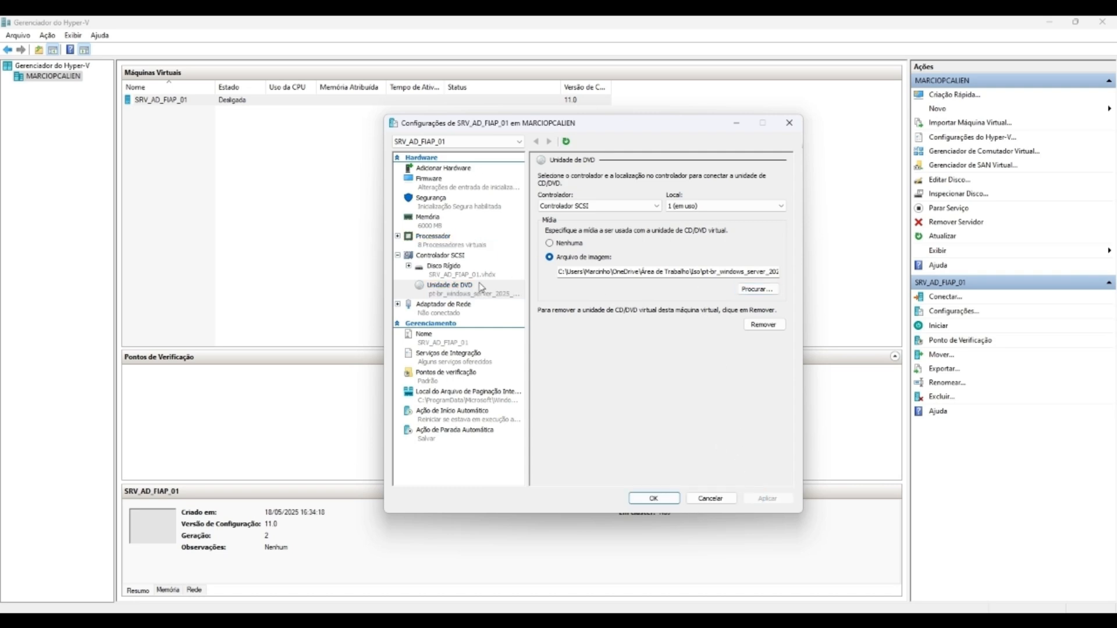
Step: Connect the network adapter to the GS FIAP virtual switch
click(459, 310)
click(570, 198)
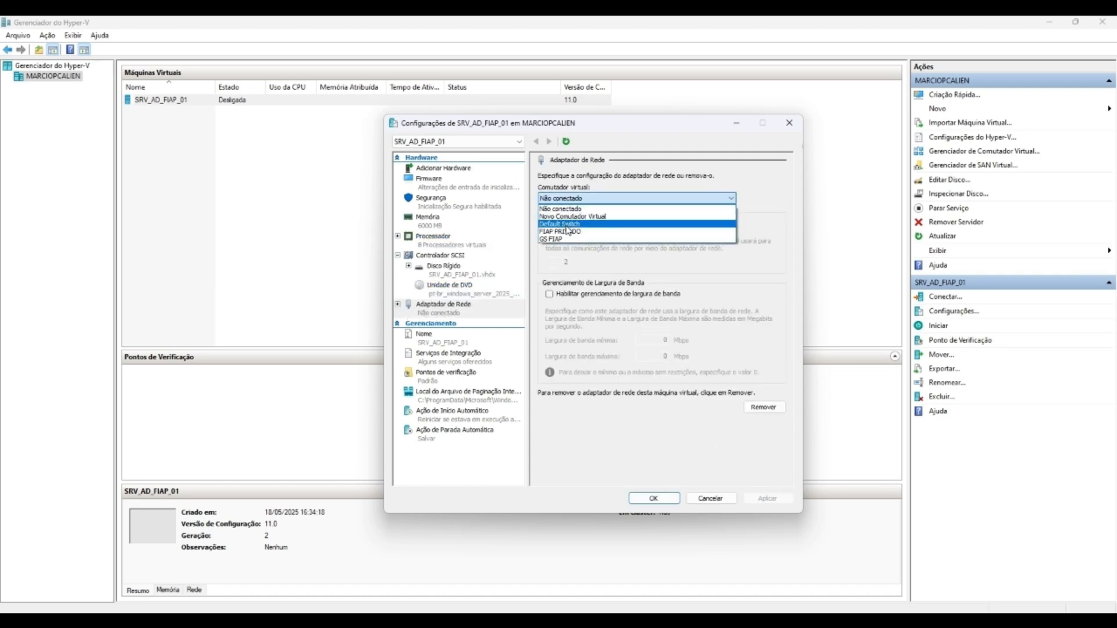
click(565, 239)
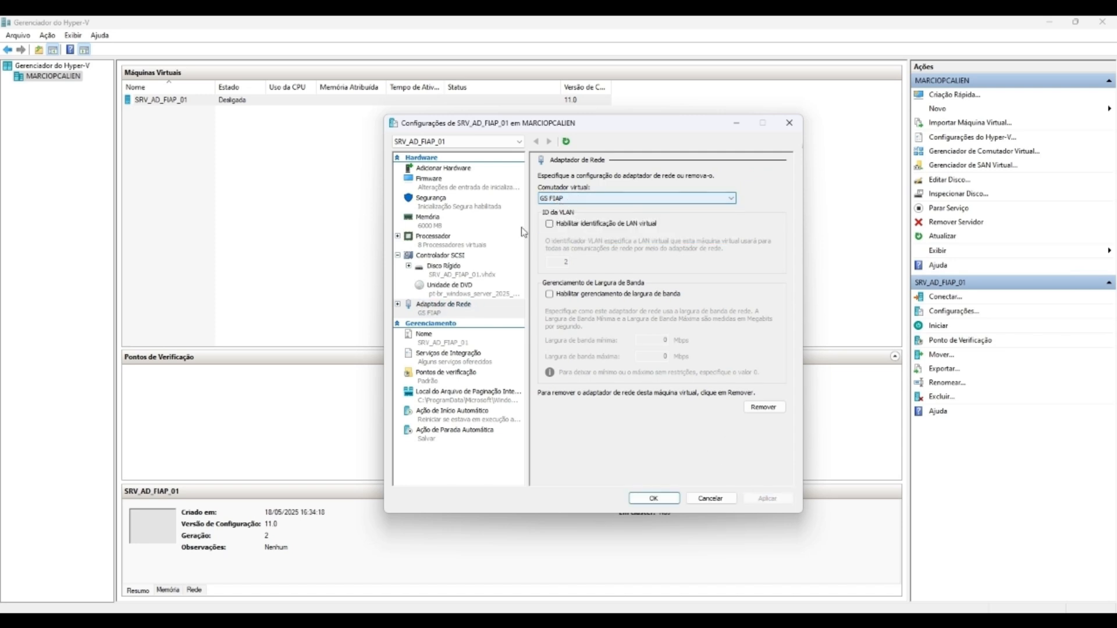
Step: Review the processor, memory, security, add hardware and firmware pages
click(442, 243)
click(434, 226)
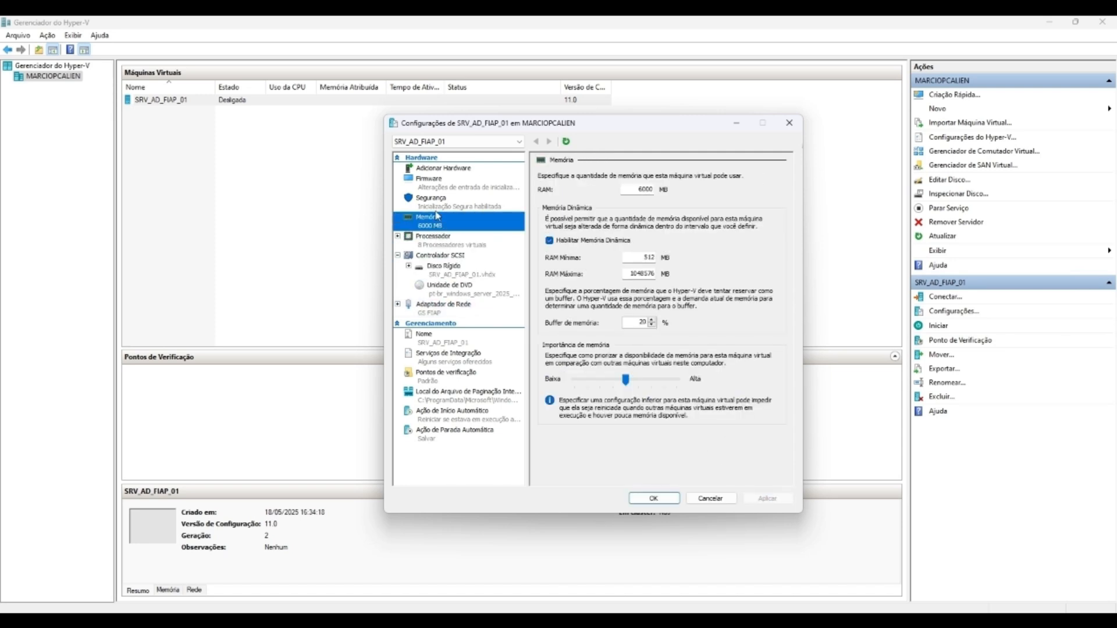
click(436, 202)
click(443, 170)
click(437, 181)
Step: Move the network adapter below the DVD drive in the firmware boot order and apply
click(438, 243)
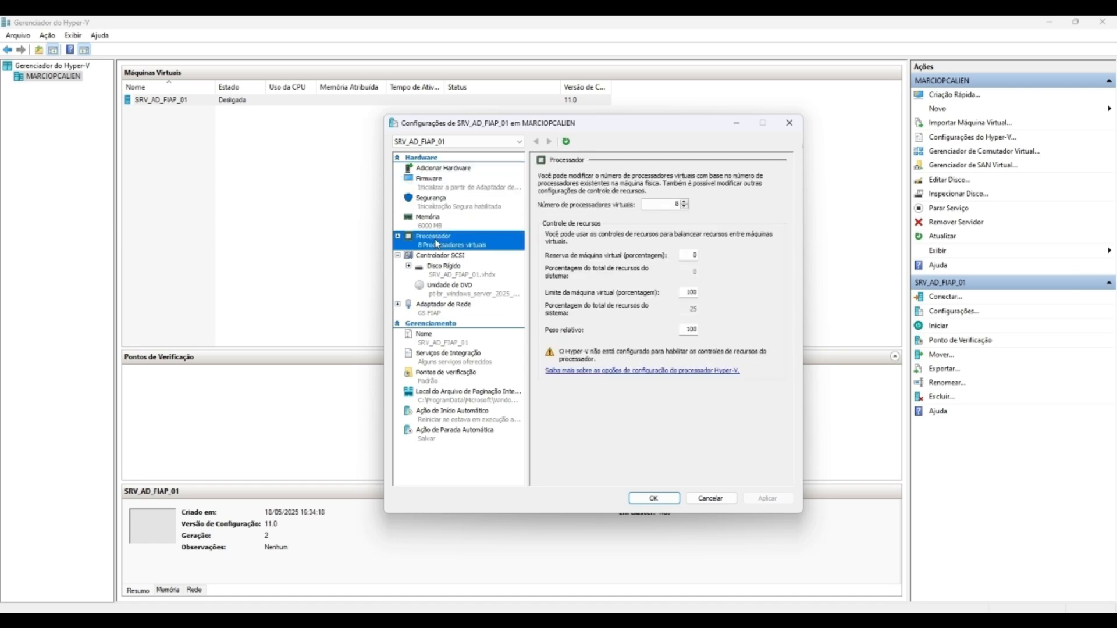
click(441, 181)
click(611, 240)
click(595, 220)
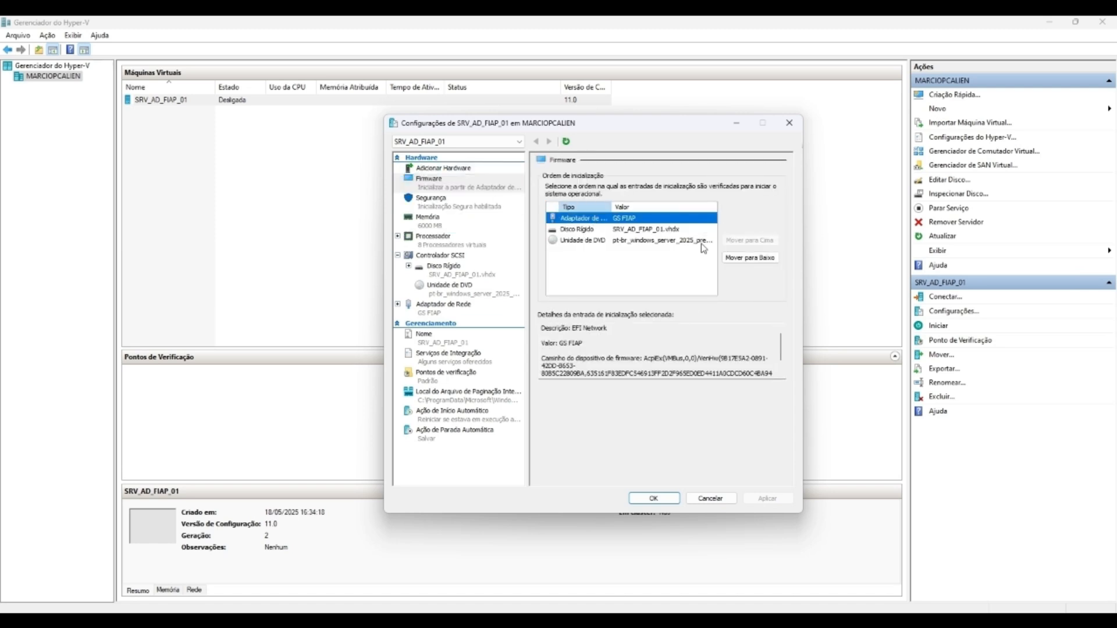
click(740, 258)
click(740, 259)
click(768, 499)
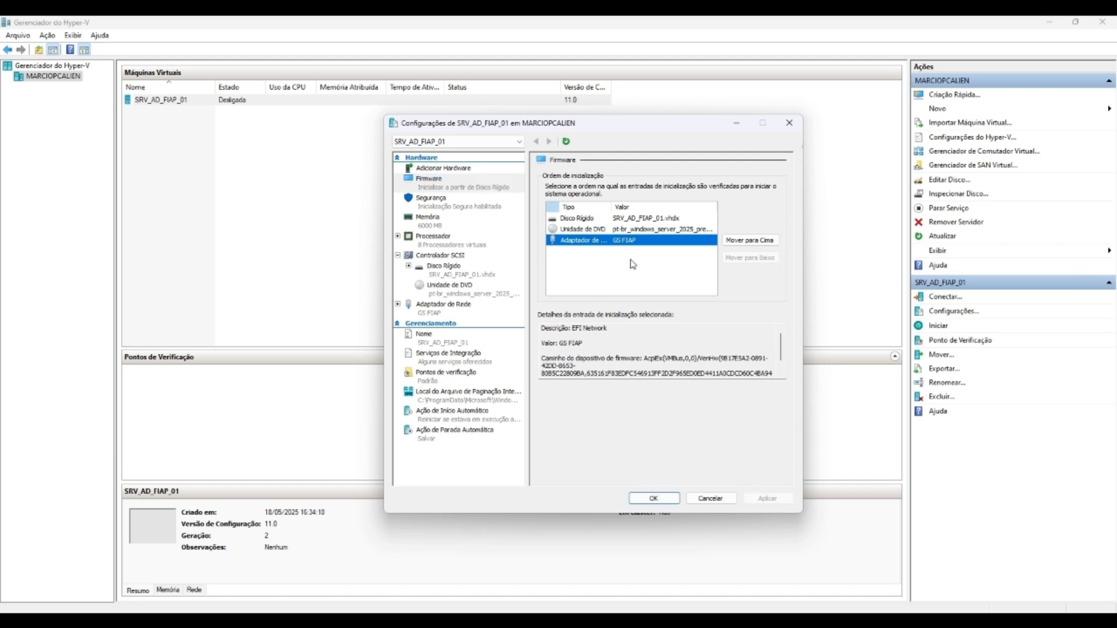
Step: Move the DVD drive to the top of the boot order, apply, and close with OK
click(621, 232)
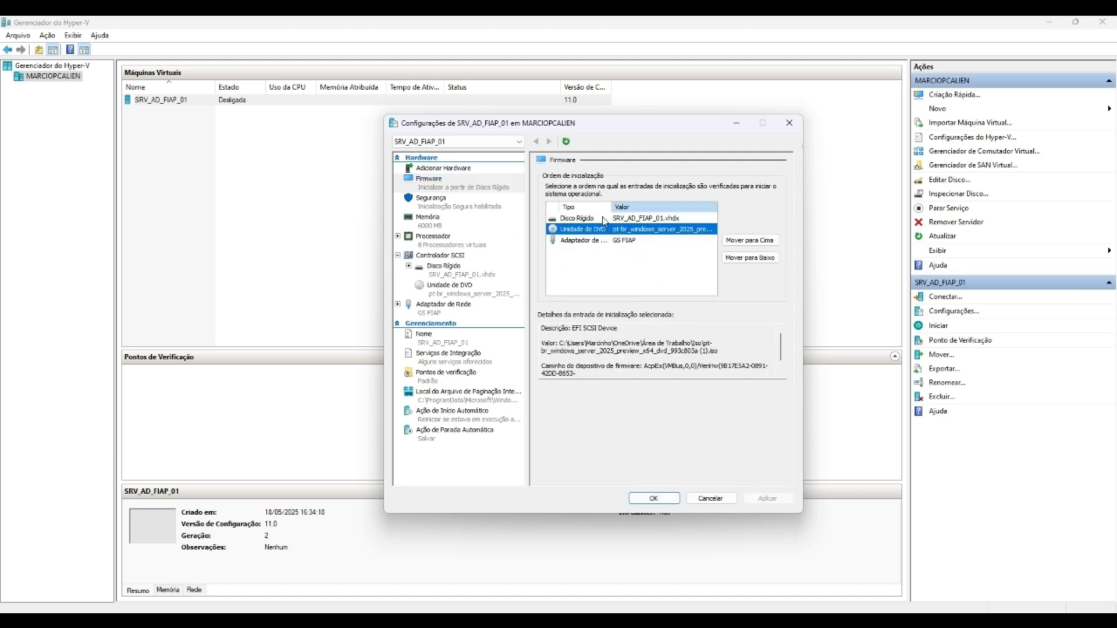
click(604, 219)
click(633, 231)
click(750, 241)
click(573, 240)
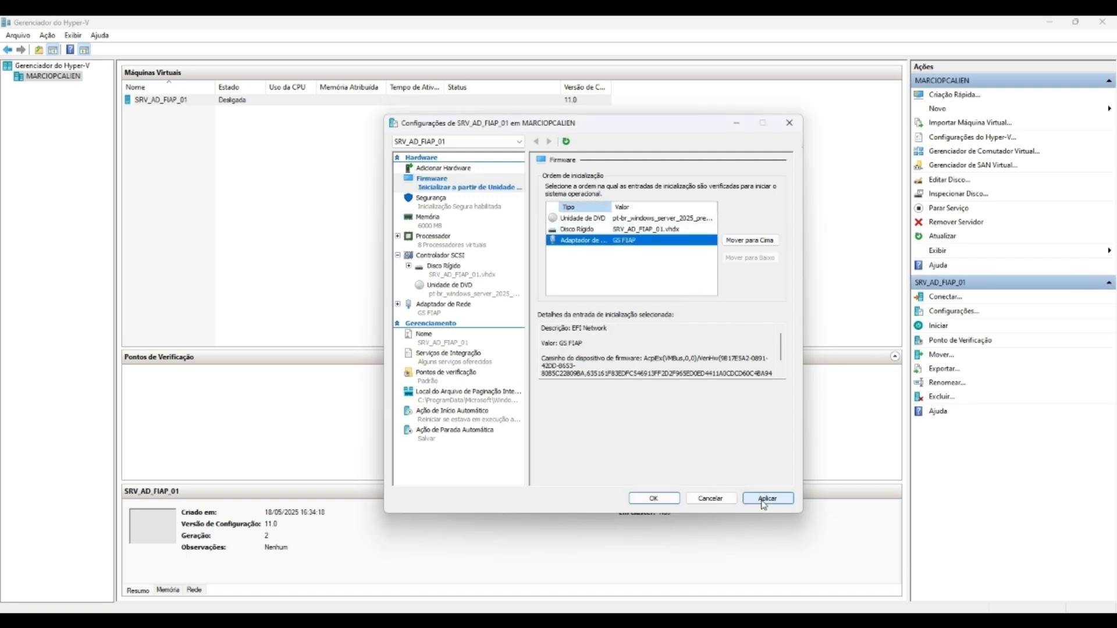
click(766, 498)
click(654, 498)
Step: Connect to SRV_AD_FIAP_01, start it, boot from the DVD, and go full screen
double_click(225, 101)
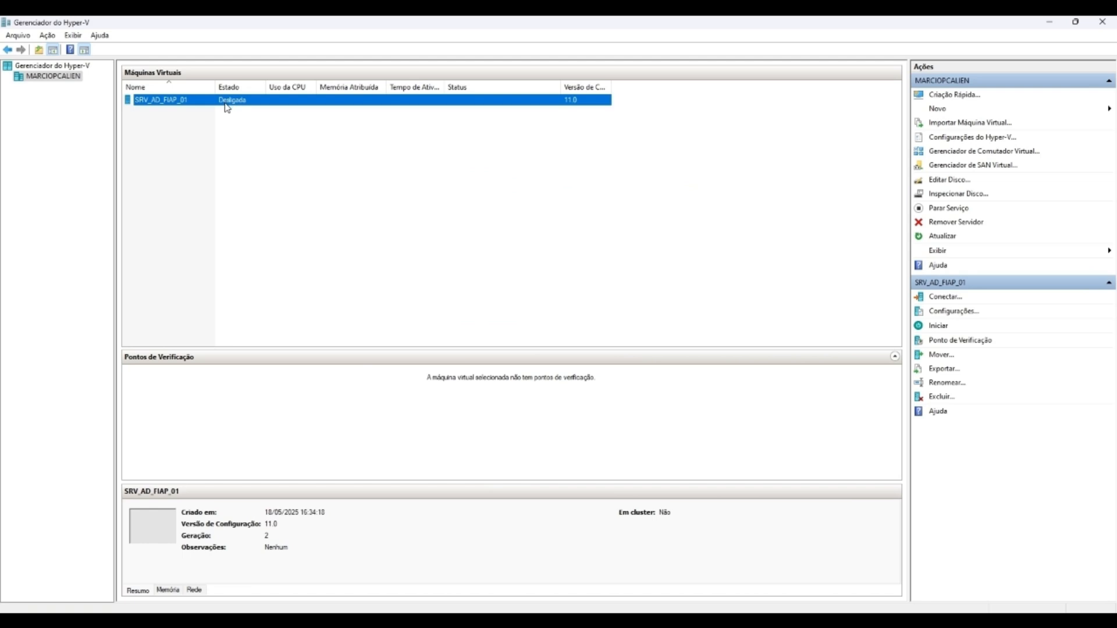
click(487, 336)
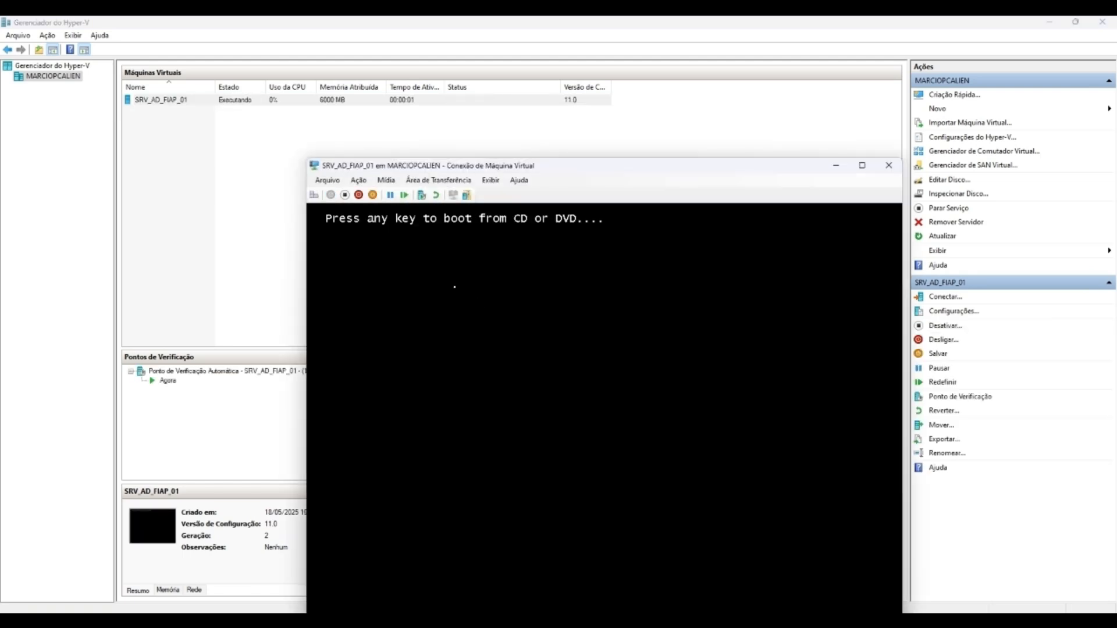
key(Return)
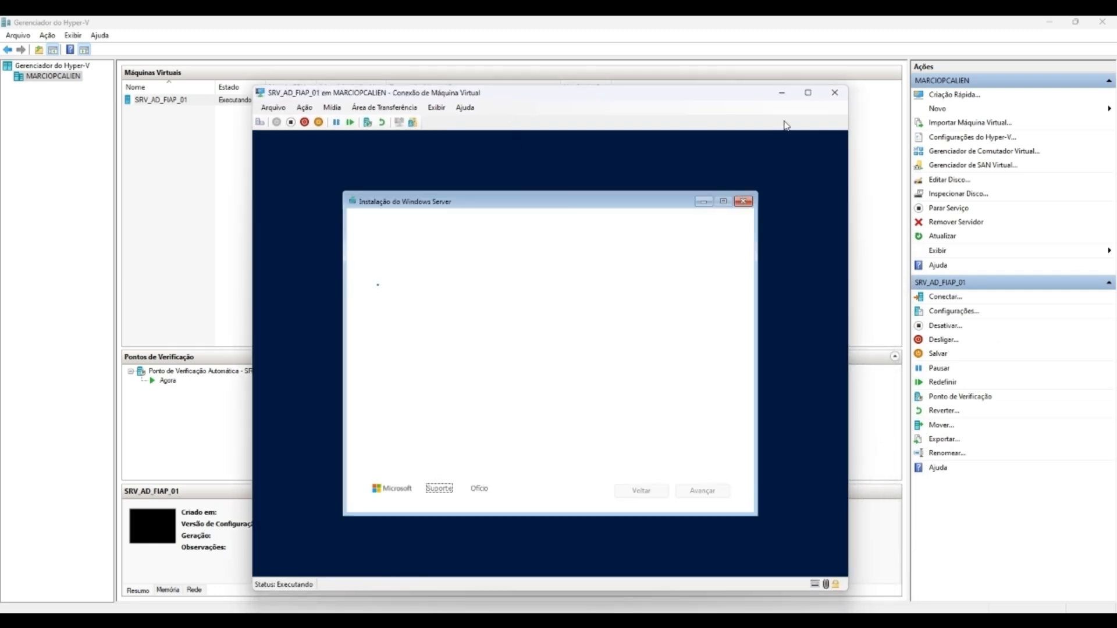
click(808, 94)
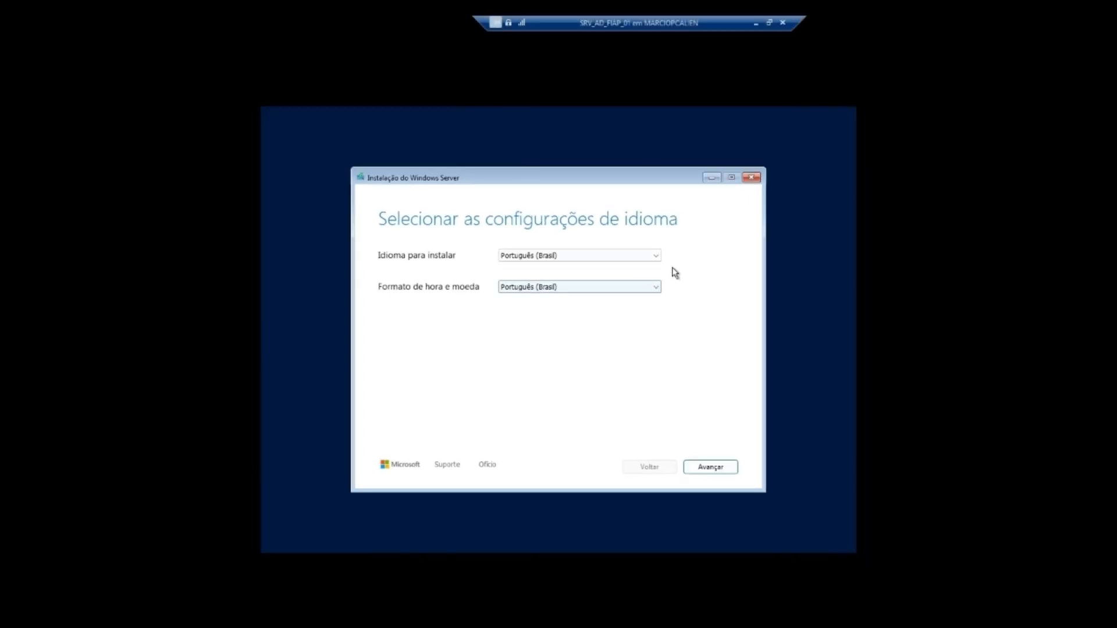
Step: Keep Português (Brasil) language and keyboard, agree to erasing the disk, and continue
click(703, 471)
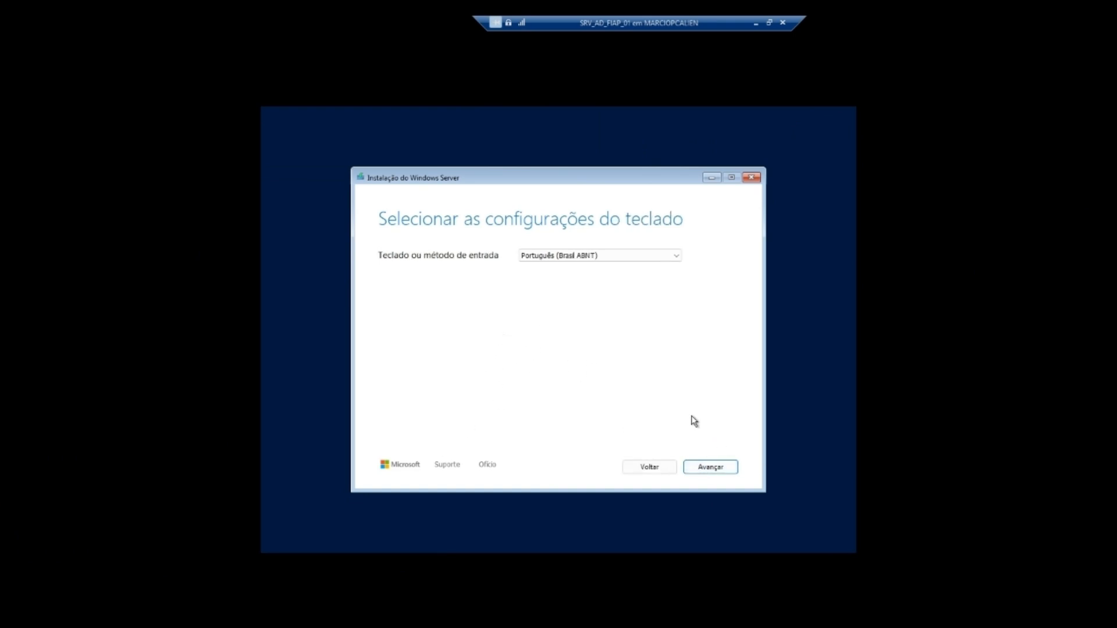
click(706, 466)
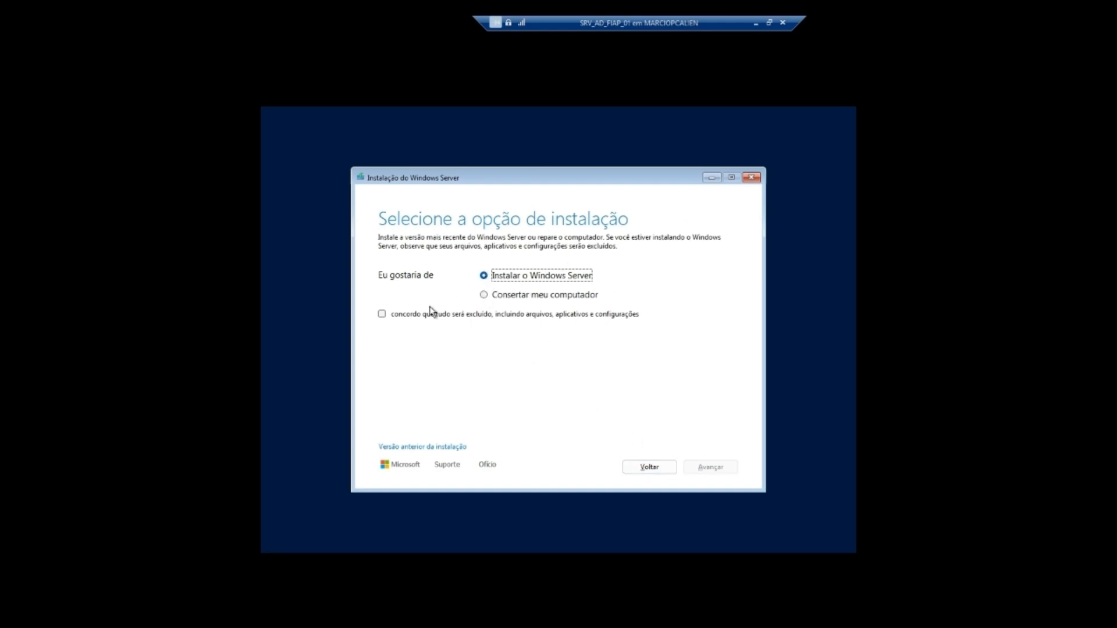
click(410, 315)
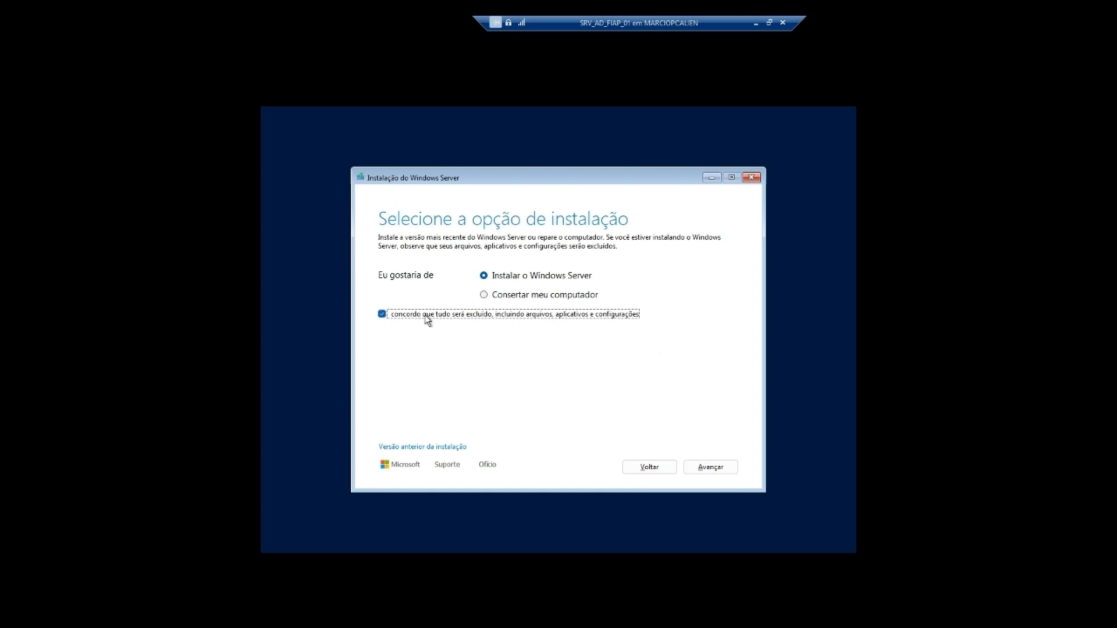
click(709, 467)
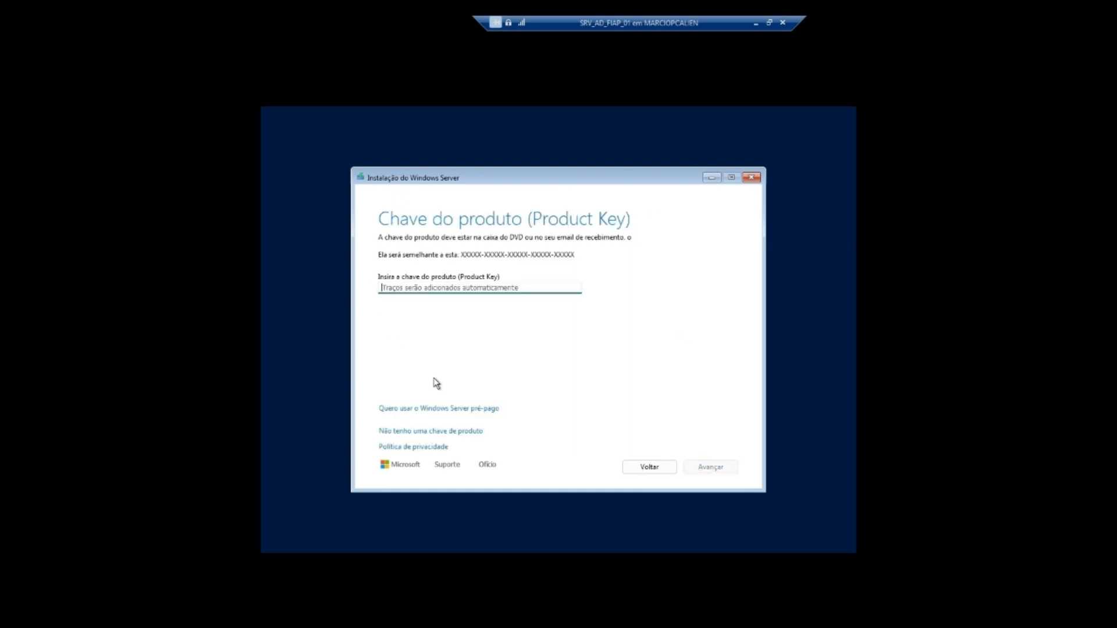
Step: Skip the product key and pick Windows Server 2025 Datacenter (Experiência Desktop) as the edition
click(422, 433)
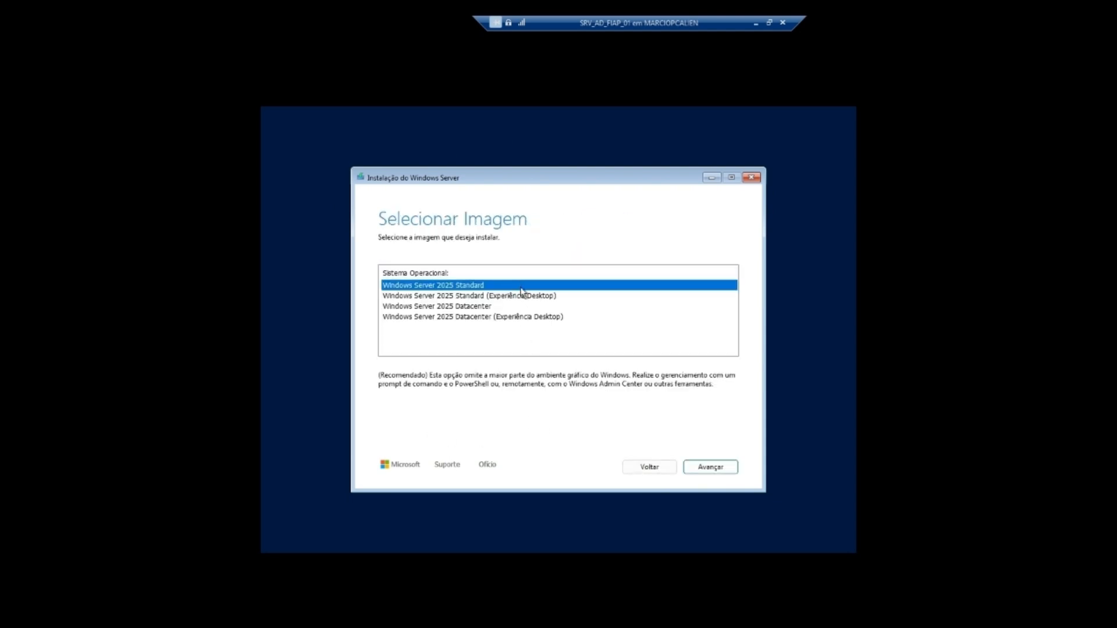
click(482, 296)
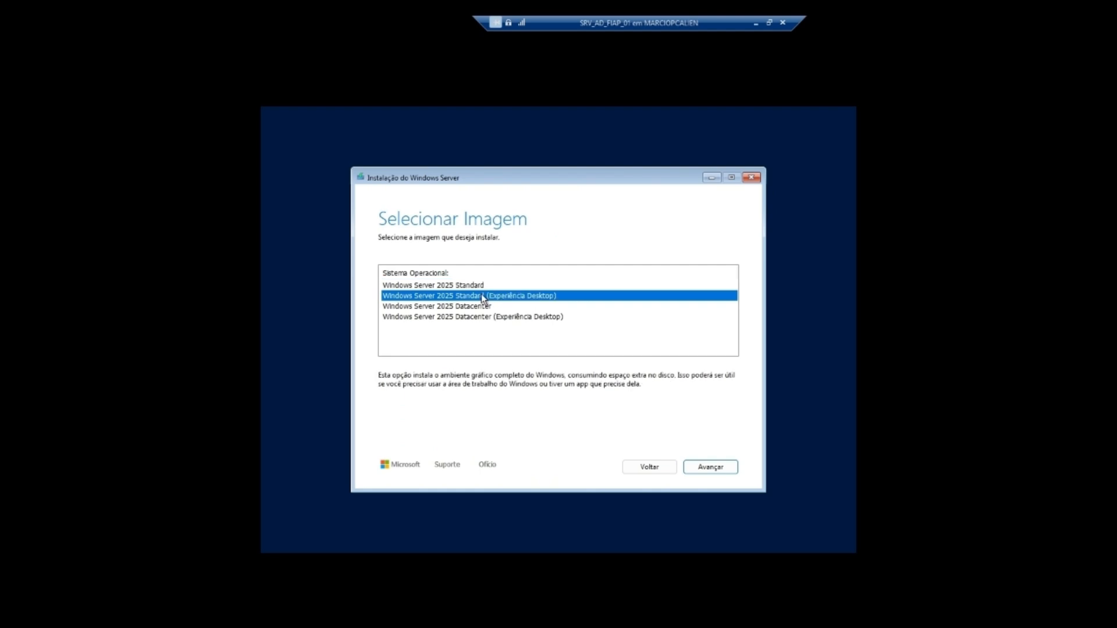
click(479, 307)
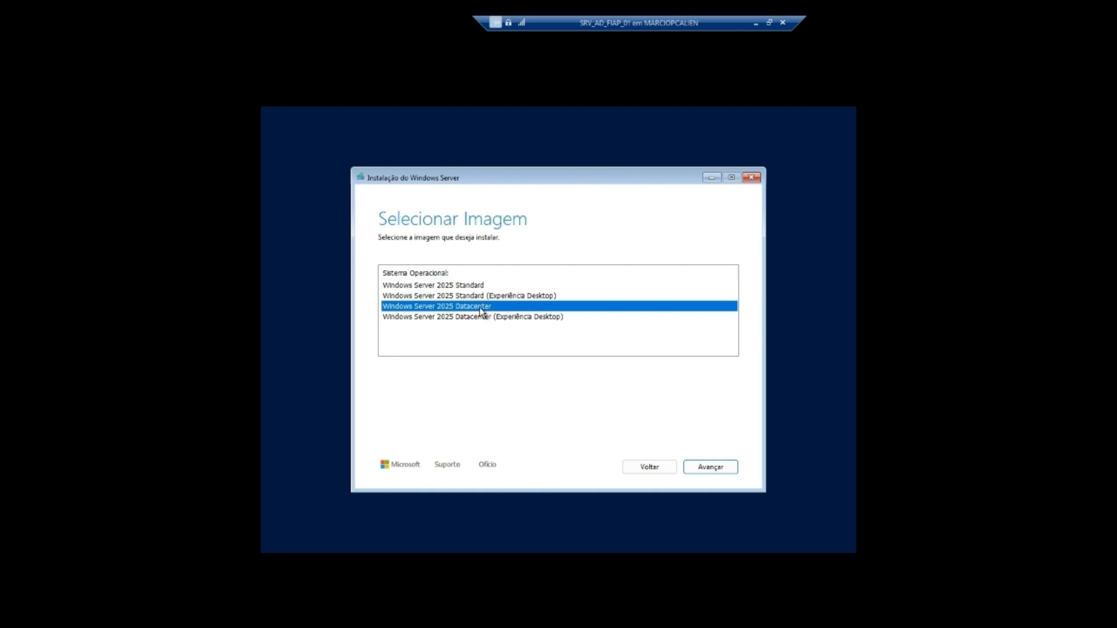
click(498, 317)
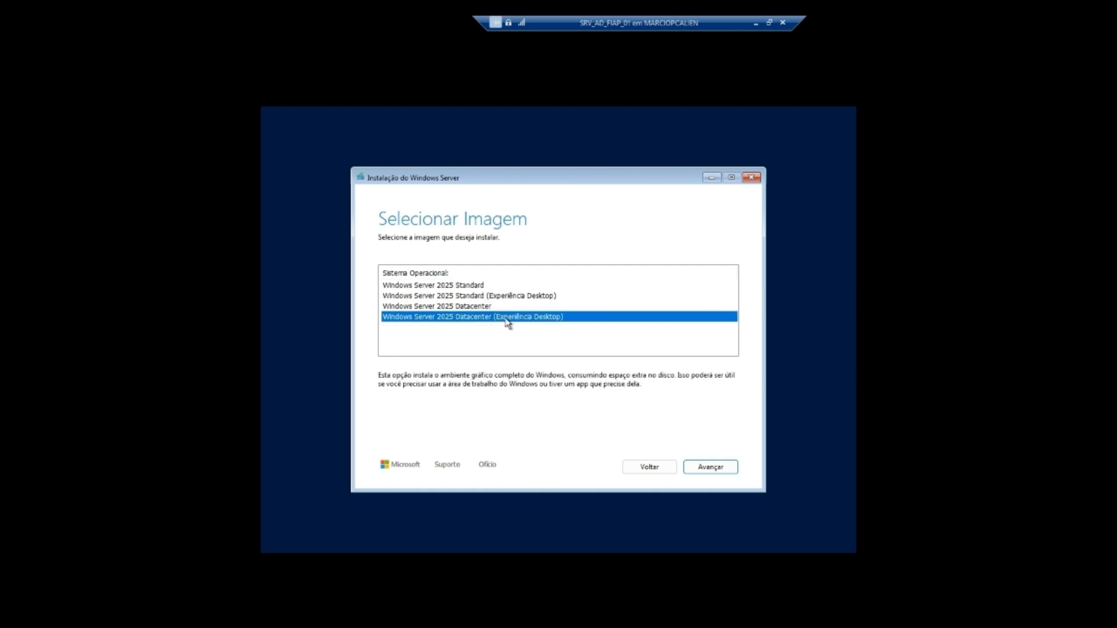
click(486, 309)
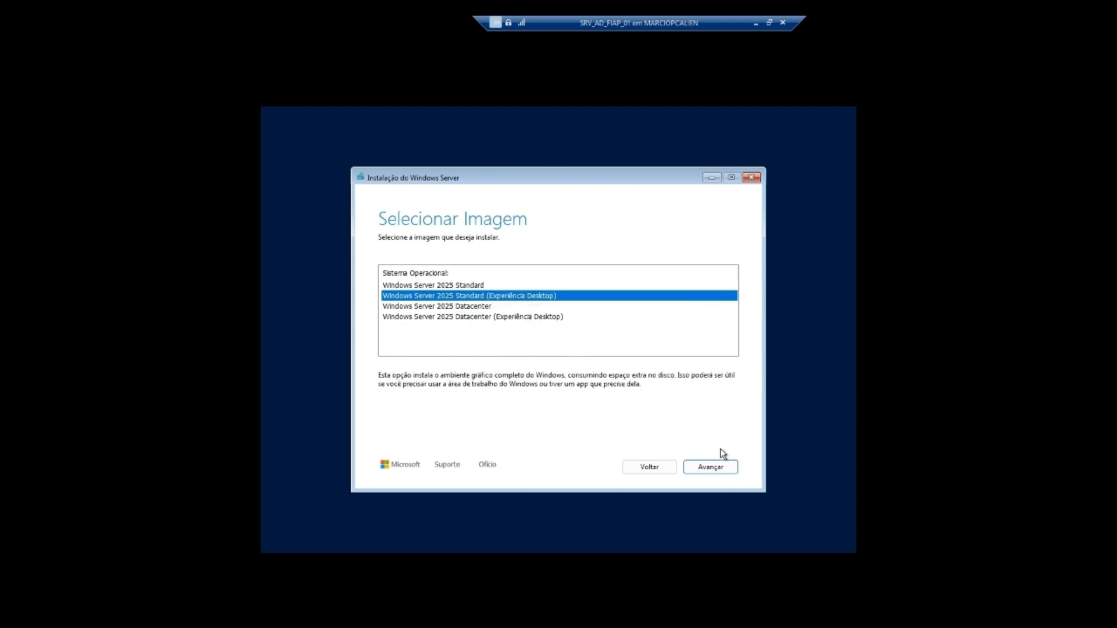
click(481, 308)
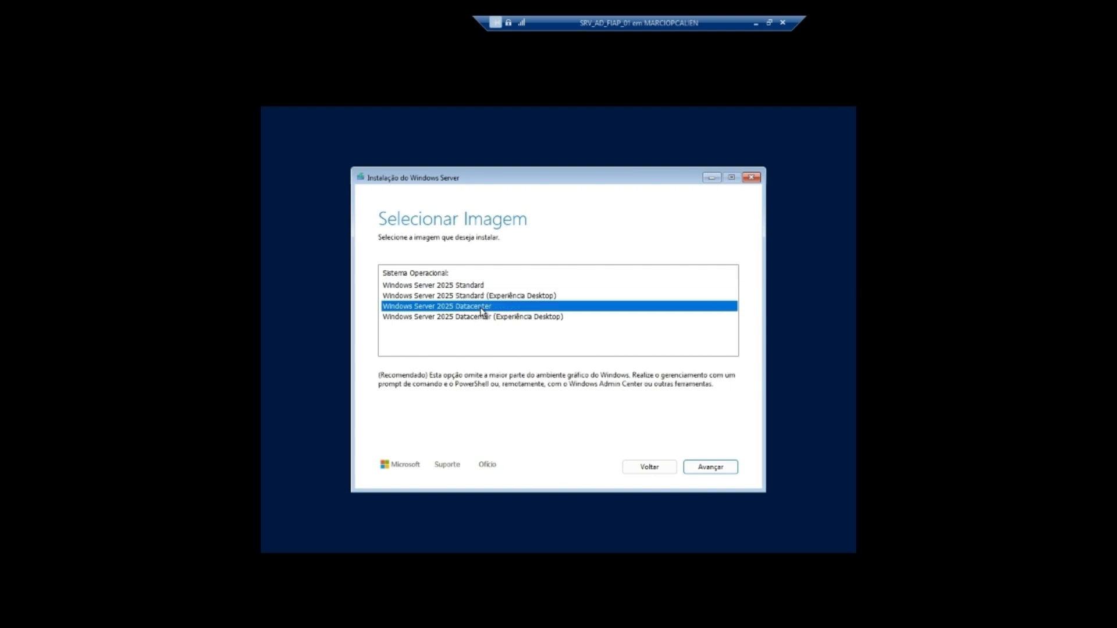
click(480, 316)
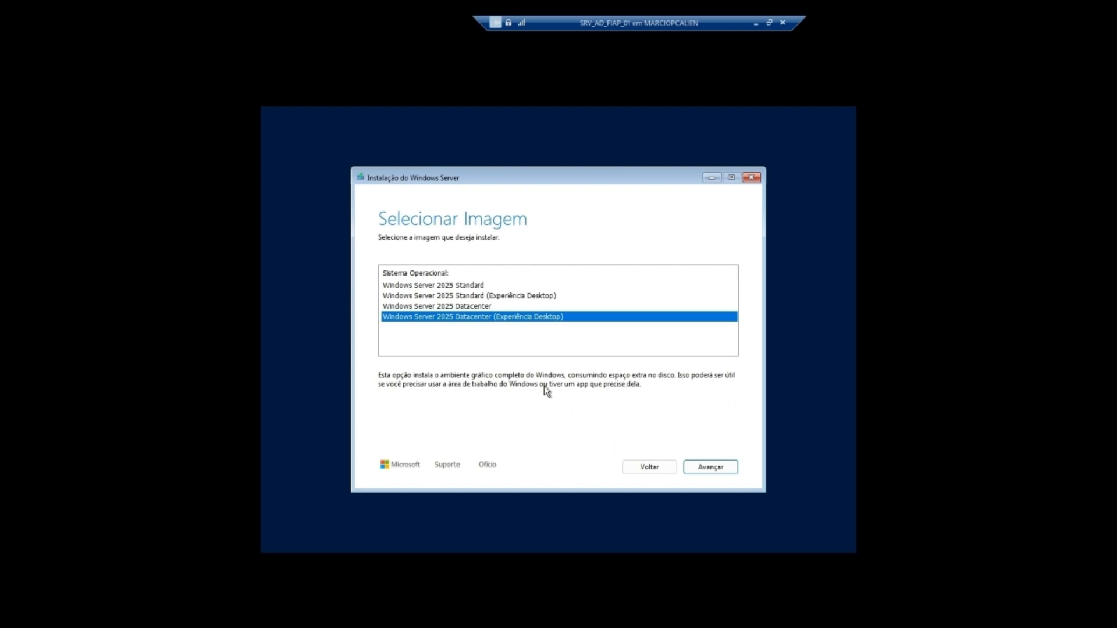
click(709, 466)
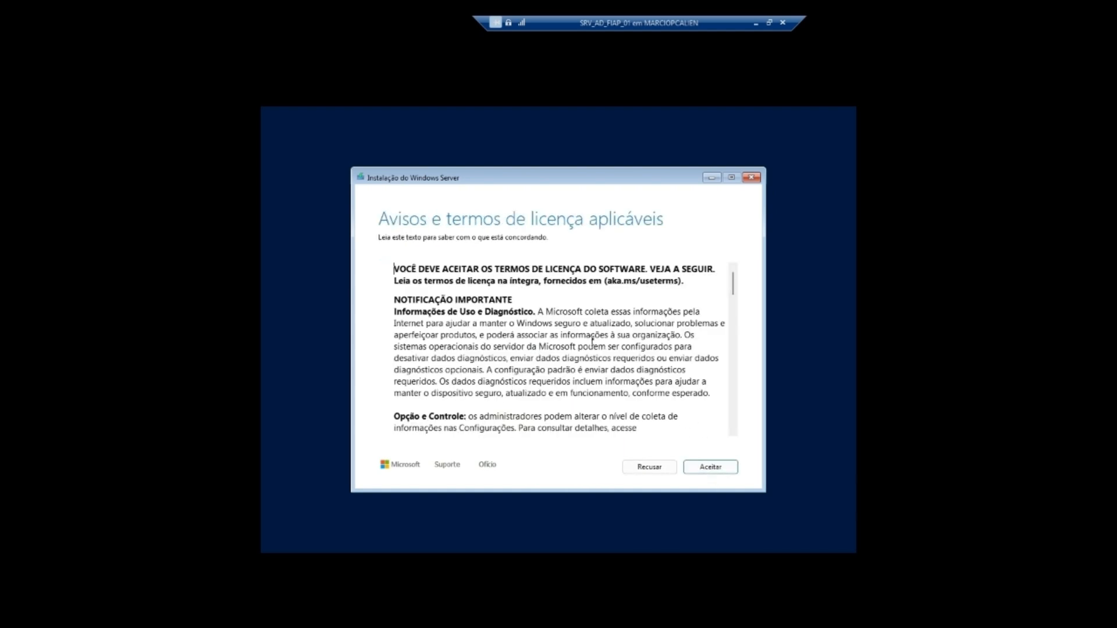
Step: Scroll through and accept the license terms, then install onto the 127 GB unallocated Disk 0
scroll(592, 342, down, 2)
drag(733, 297, 734, 419)
click(722, 467)
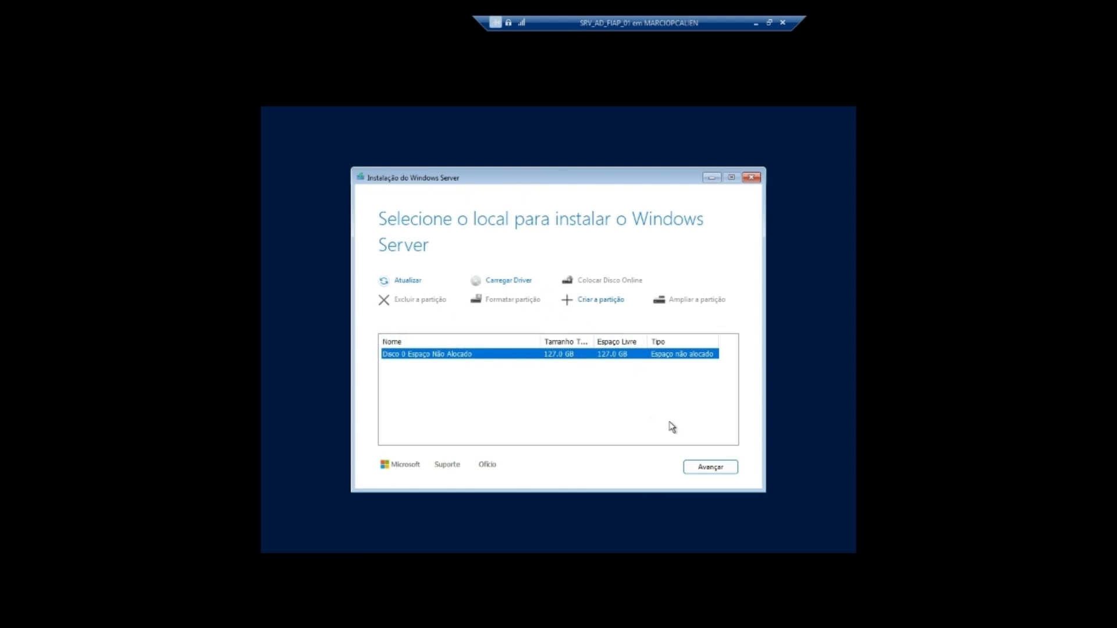
click(714, 467)
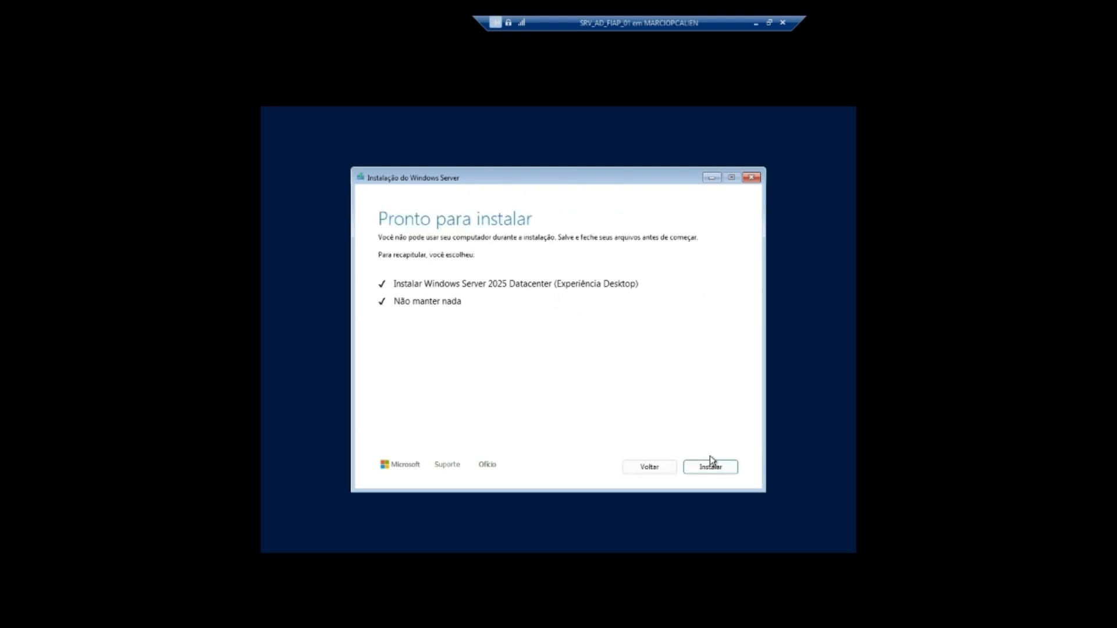
click(711, 469)
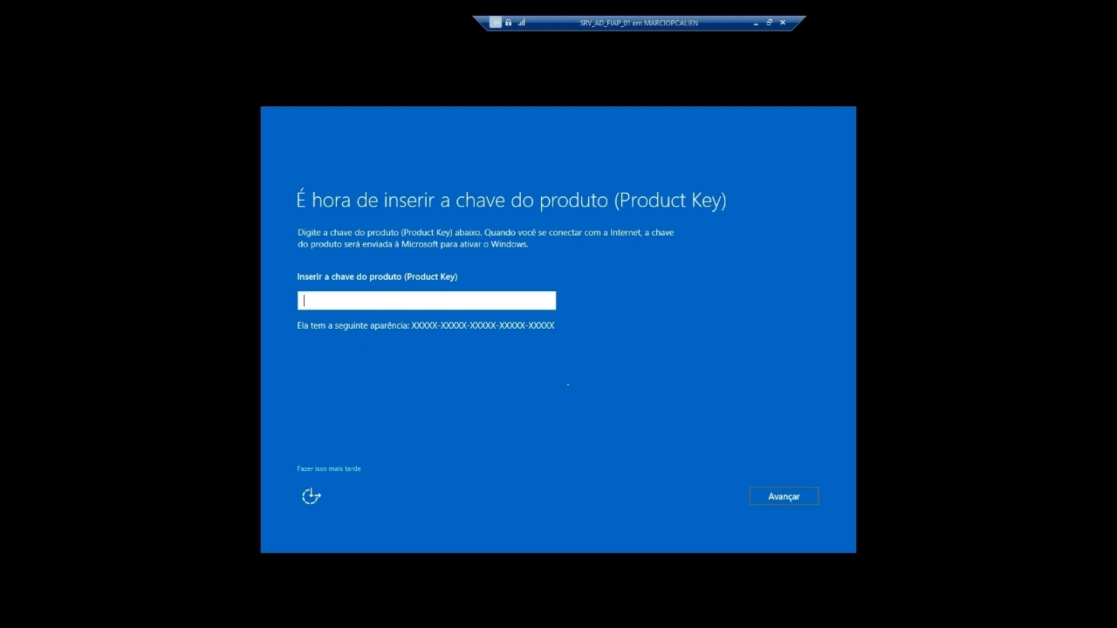
Step: Skip the product key and enter the built-in Administrator password, checking it with the eye icon
click(329, 469)
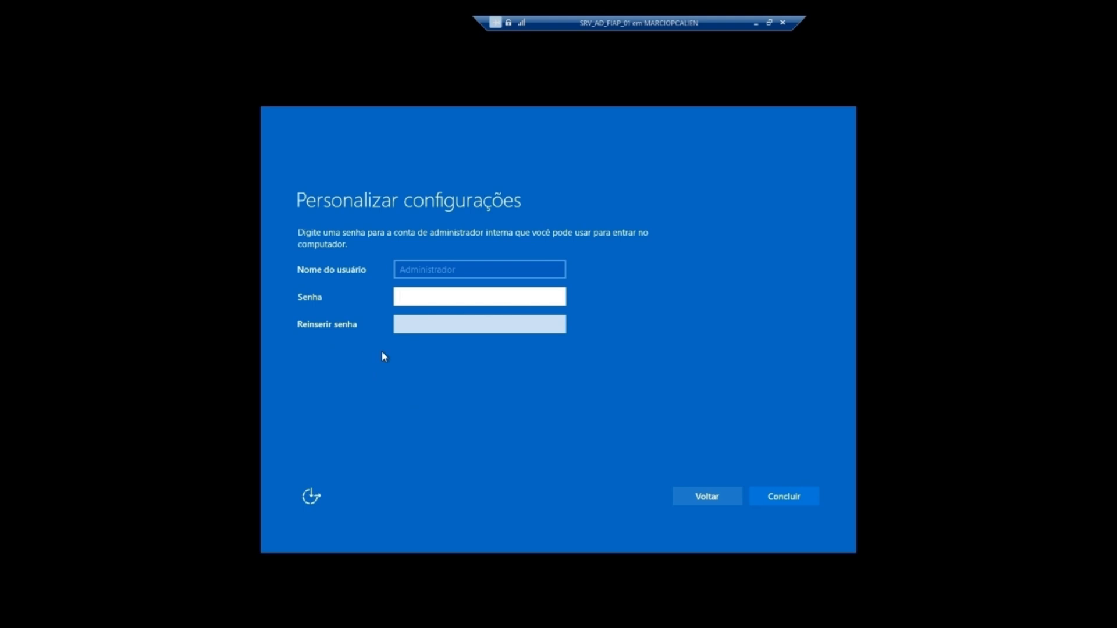
click(432, 295)
text(••••••)
click(557, 297)
drag(446, 296, 347, 300)
key(Caps_Lock)
text(•)
key(Caps_Lock)
key(BackSpace)
text(•)
key(Caps_Lock)
key(Caps_Lock)
text(•m123)
click(557, 297)
click(552, 296)
Step: Make the password and its confirmation match with a capital letter, then finish setup
click(503, 321)
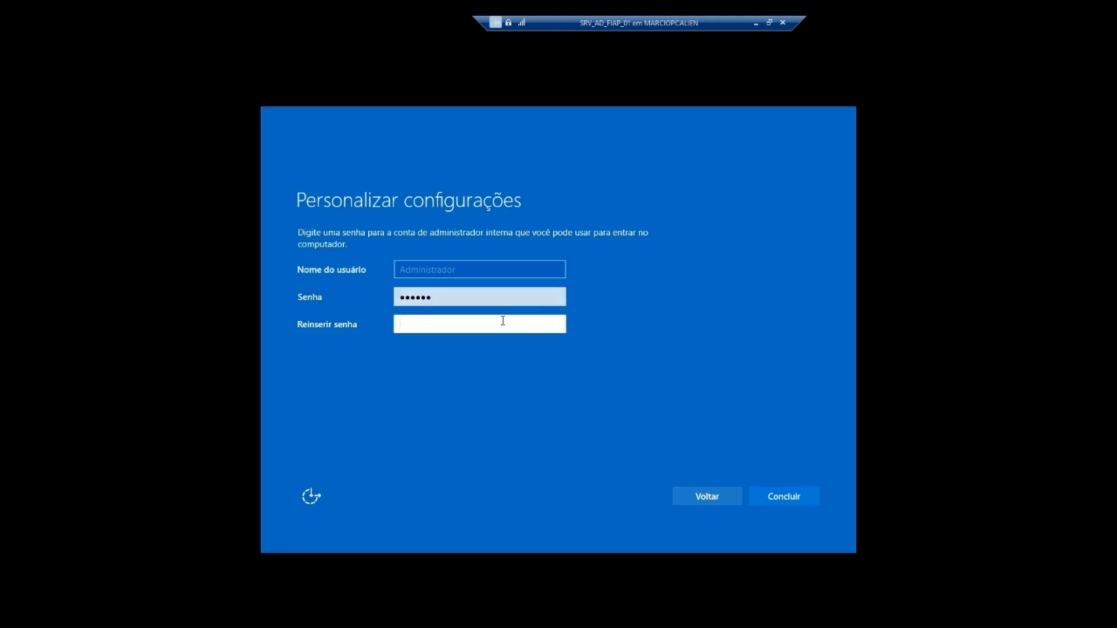
text(@dm123)
click(561, 329)
click(521, 297)
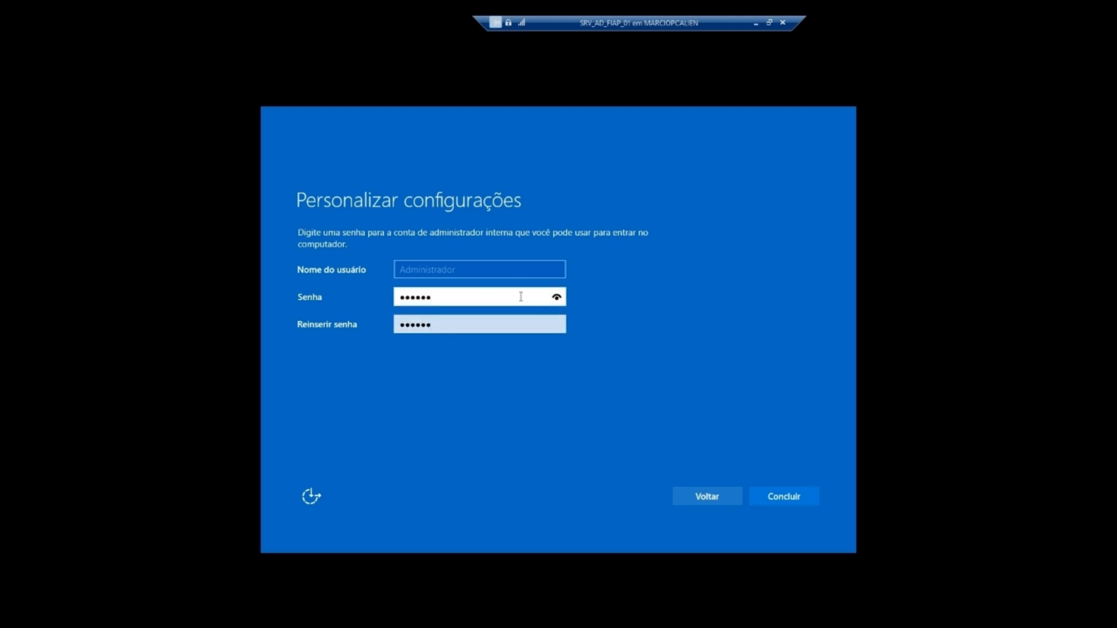
key(Caps_Lock)
text(A)
click(462, 325)
text(A)
key(Caps_Lock)
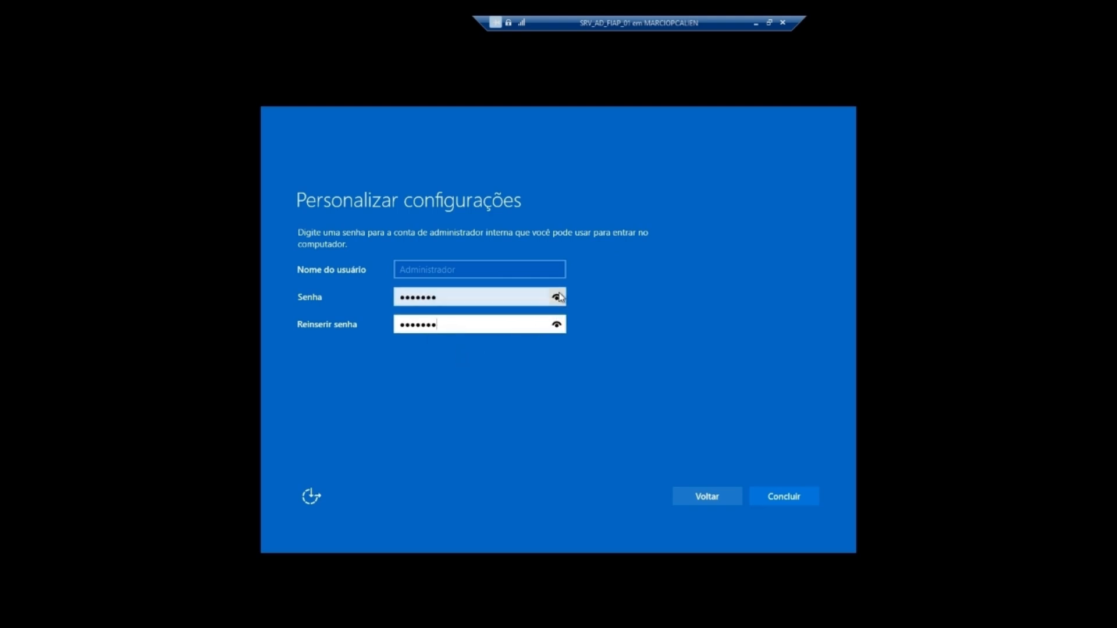
click(560, 298)
click(557, 325)
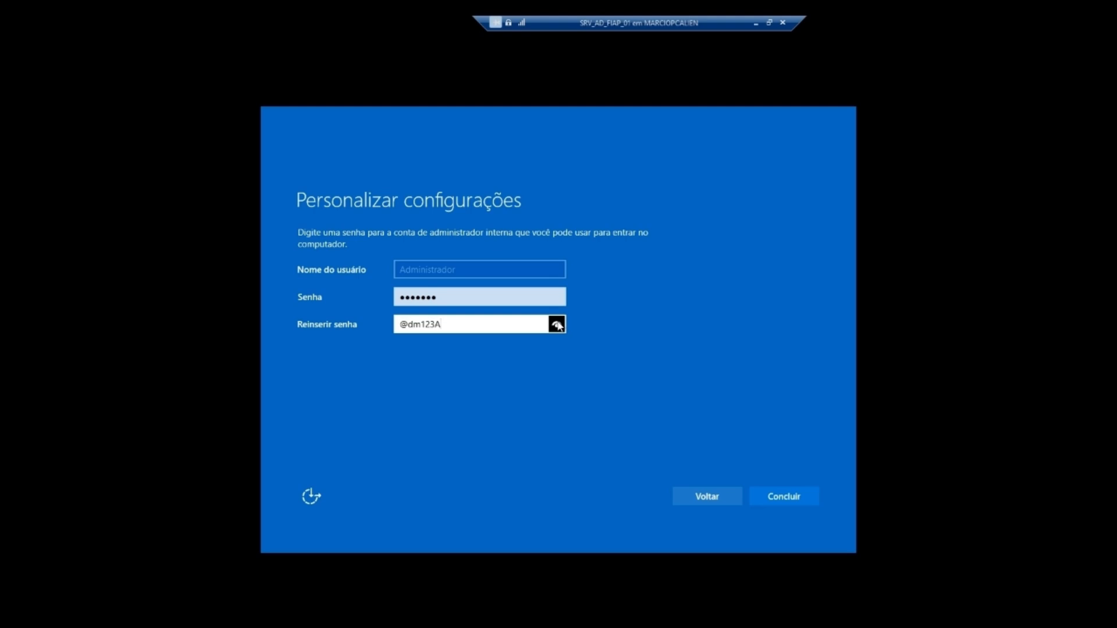
click(557, 324)
click(784, 498)
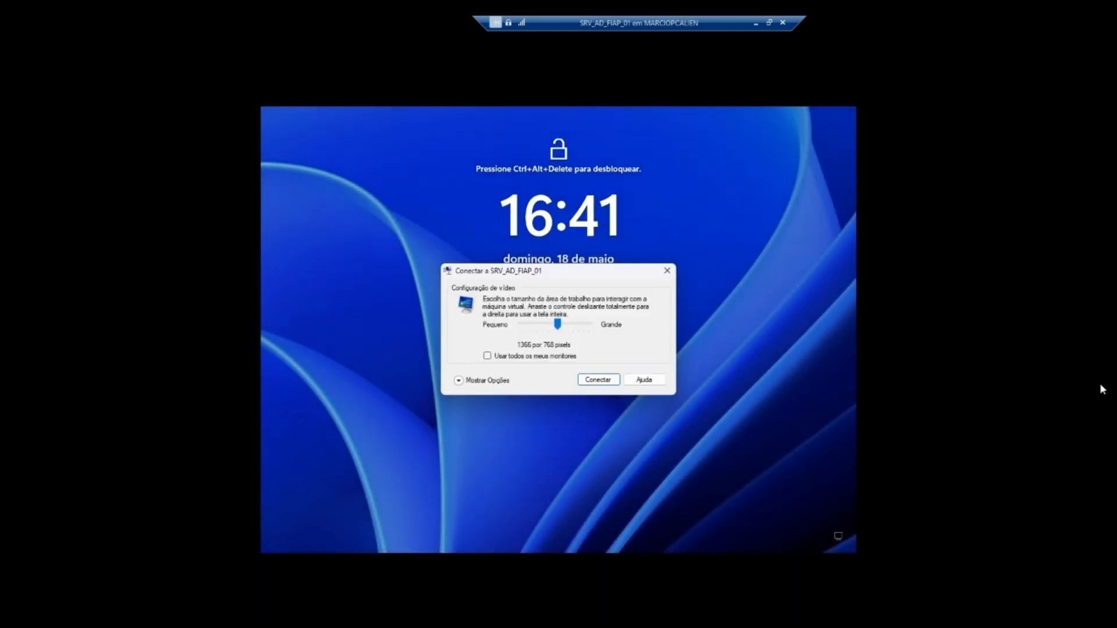
Step: Connect to the VM at 1680x1050 and sign in as Administrator
drag(557, 324, 577, 325)
click(598, 379)
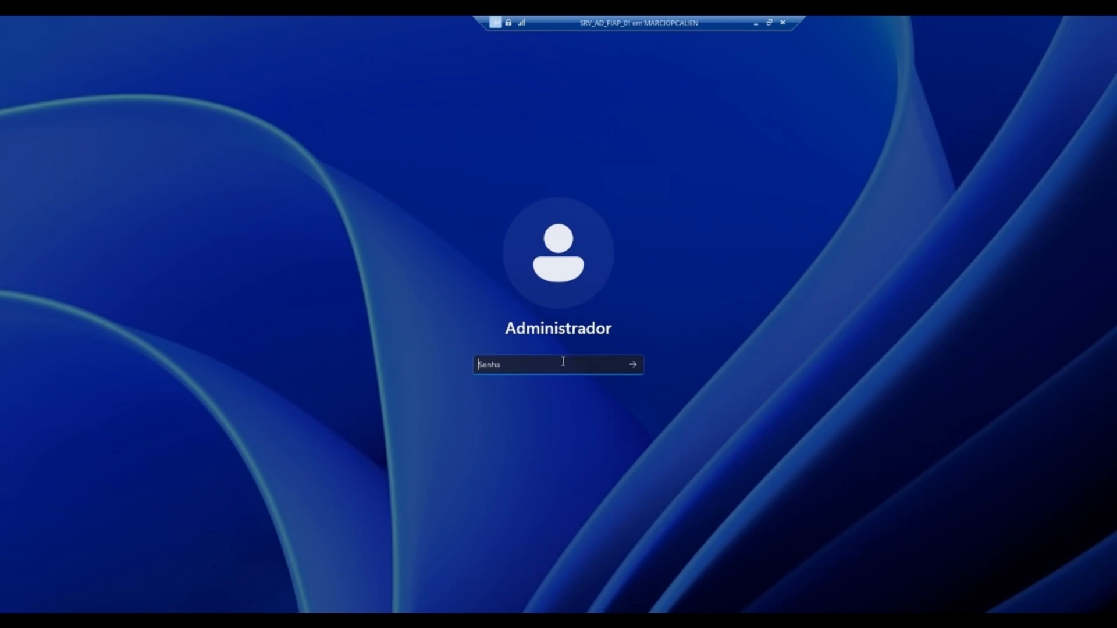
text(•••••••)
key(Return)
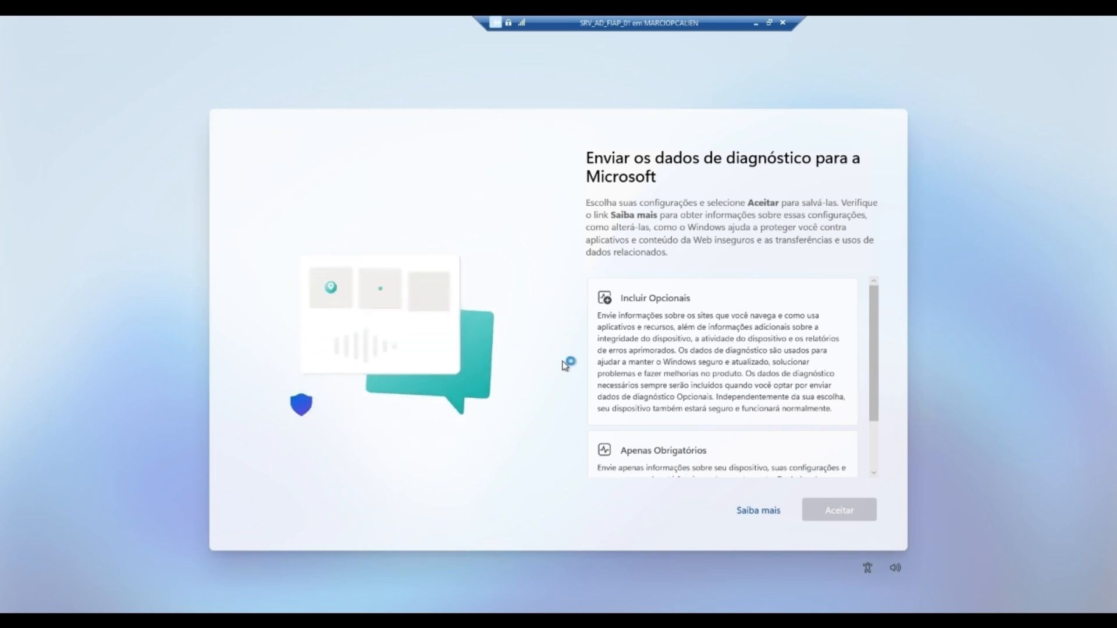
Step: Choose Apenas Obrigatórios diagnostic data and accept
scroll(687, 382, down, 3)
scroll(701, 325, up, 2)
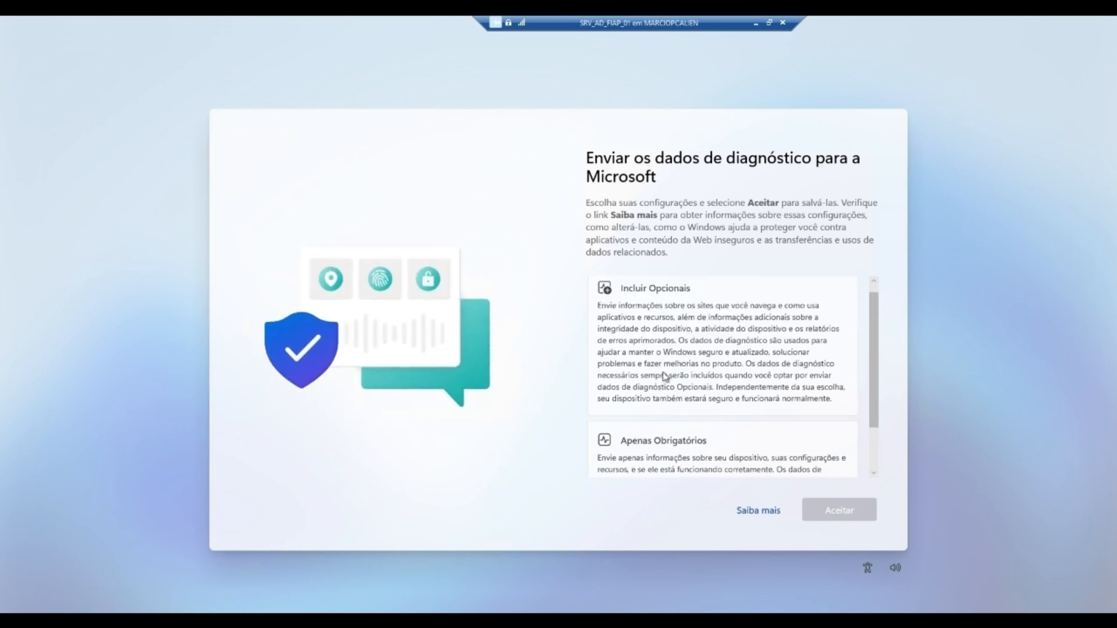
scroll(683, 367, down, 2)
click(710, 379)
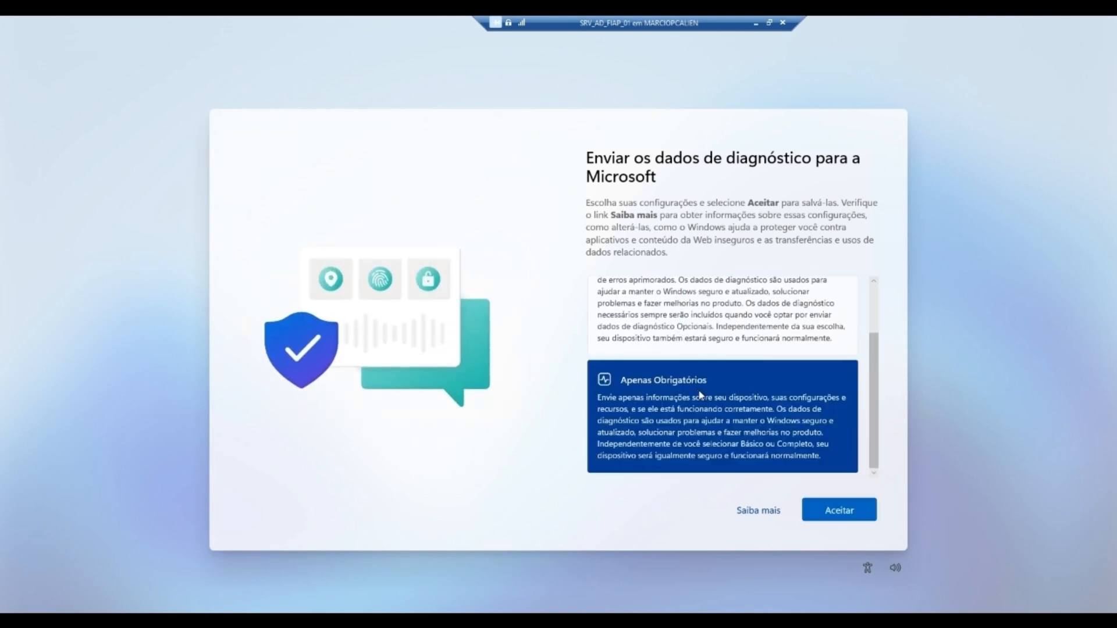
click(831, 514)
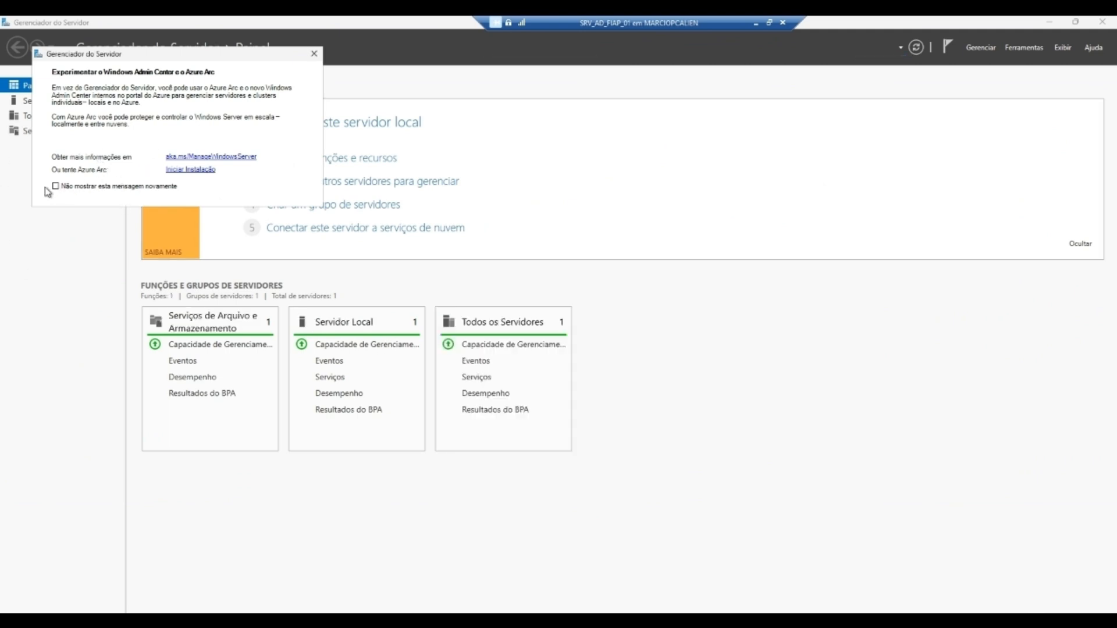
Step: Permanently dismiss the Azure Arc notice, then rename the computer to SRAD01 in System Properties
click(55, 186)
click(314, 53)
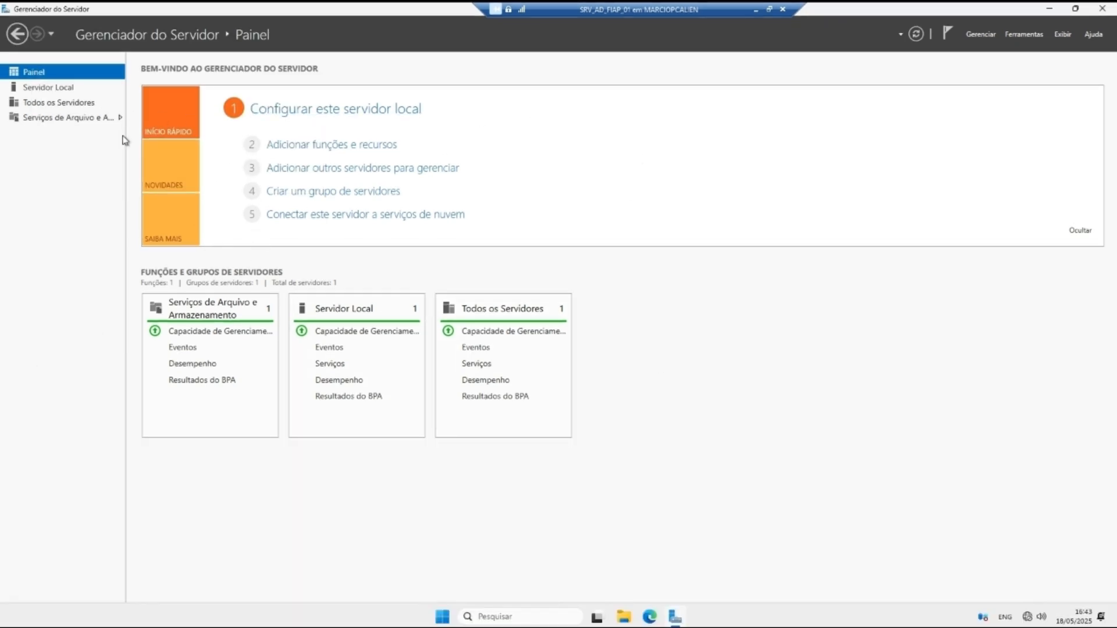
click(61, 87)
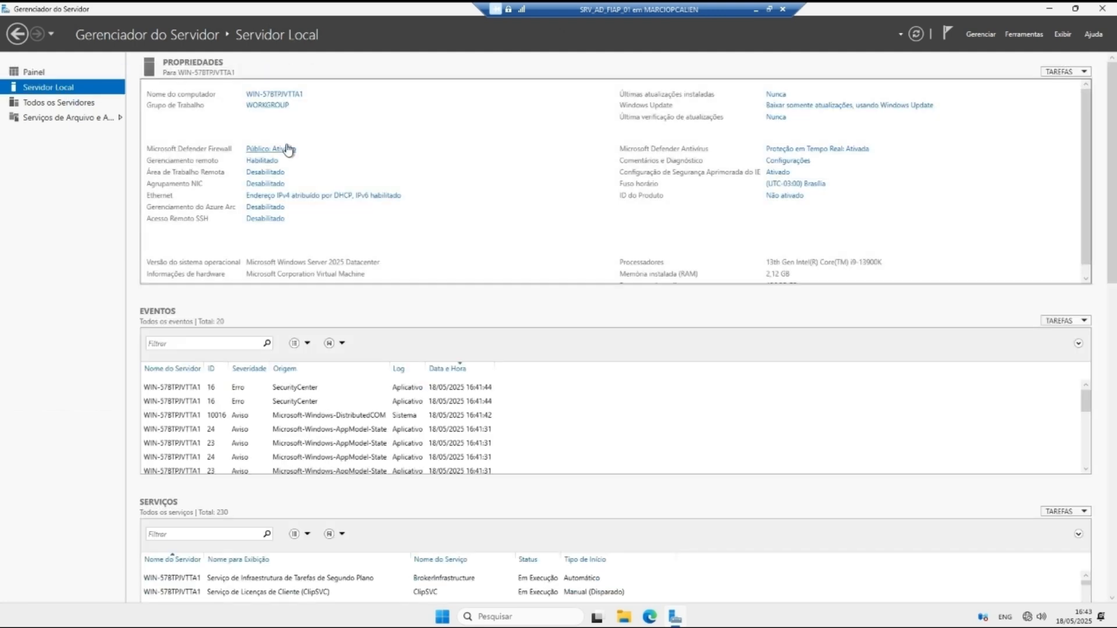
click(285, 95)
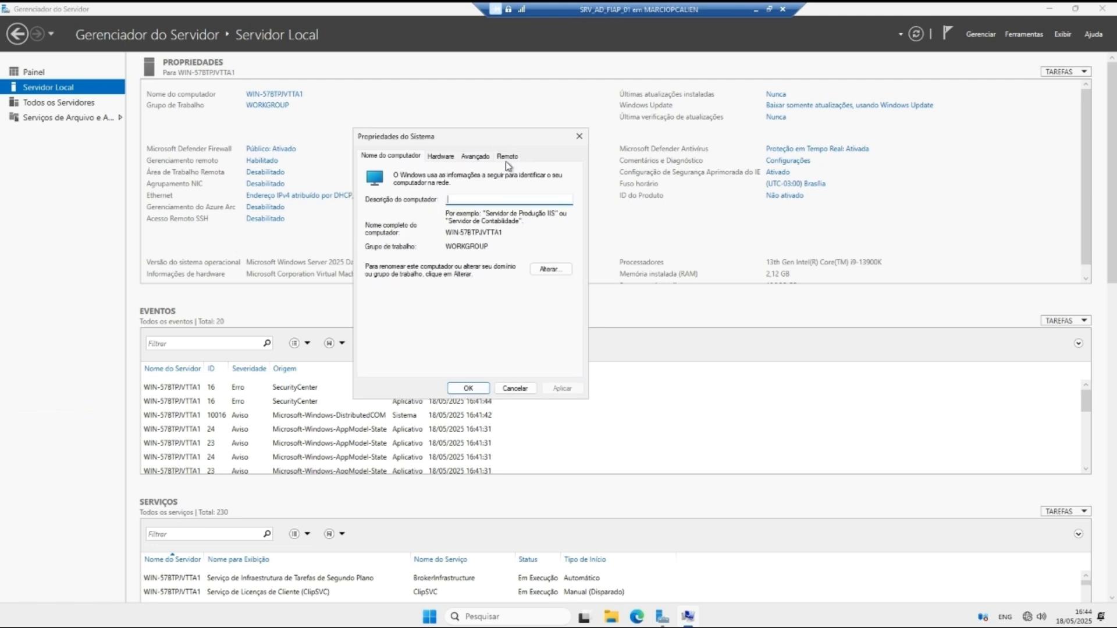
click(536, 272)
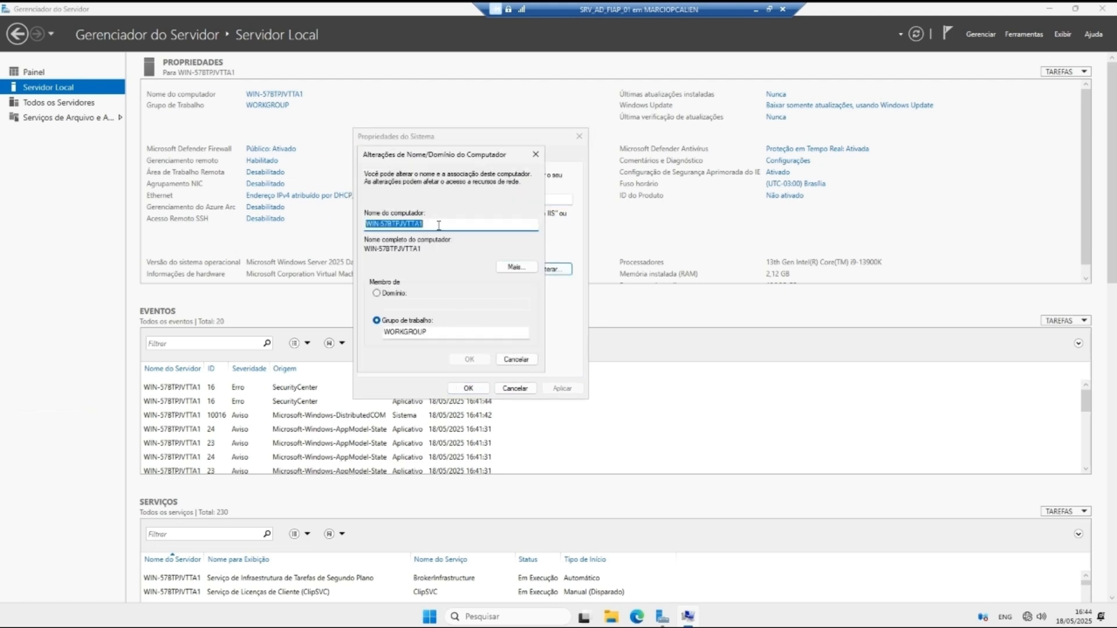
text(S)
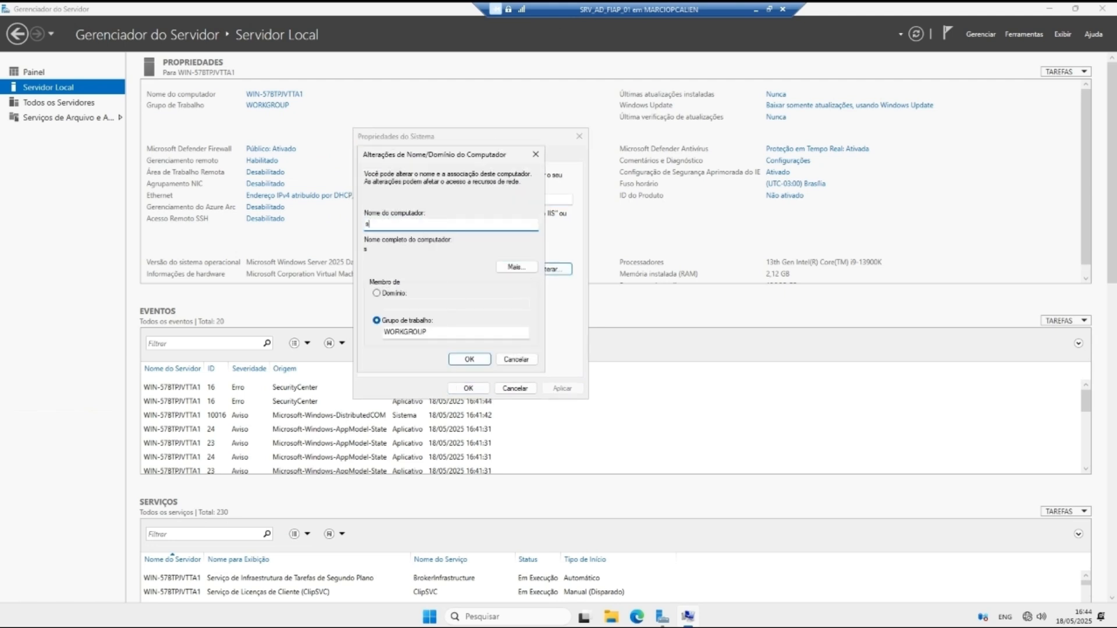
text(ERVID)
key(BackSpace)
key(BackSpace)
key(BackSpace)
key(BackSpace)
key(BackSpace)
key(BackSpace)
key(BackSpace)
click(465, 359)
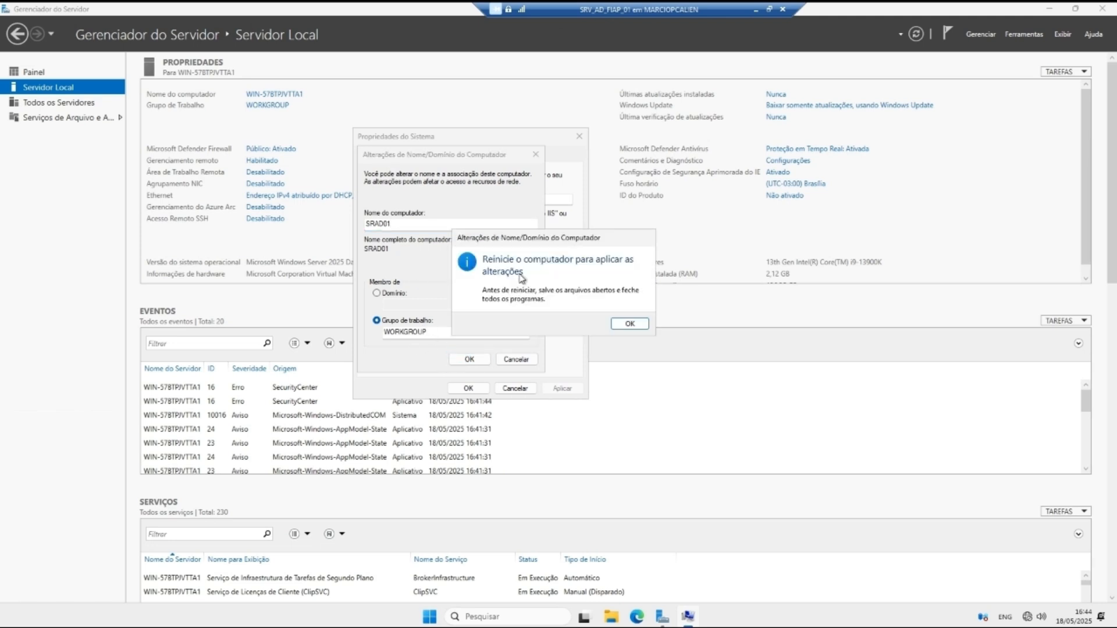
click(629, 324)
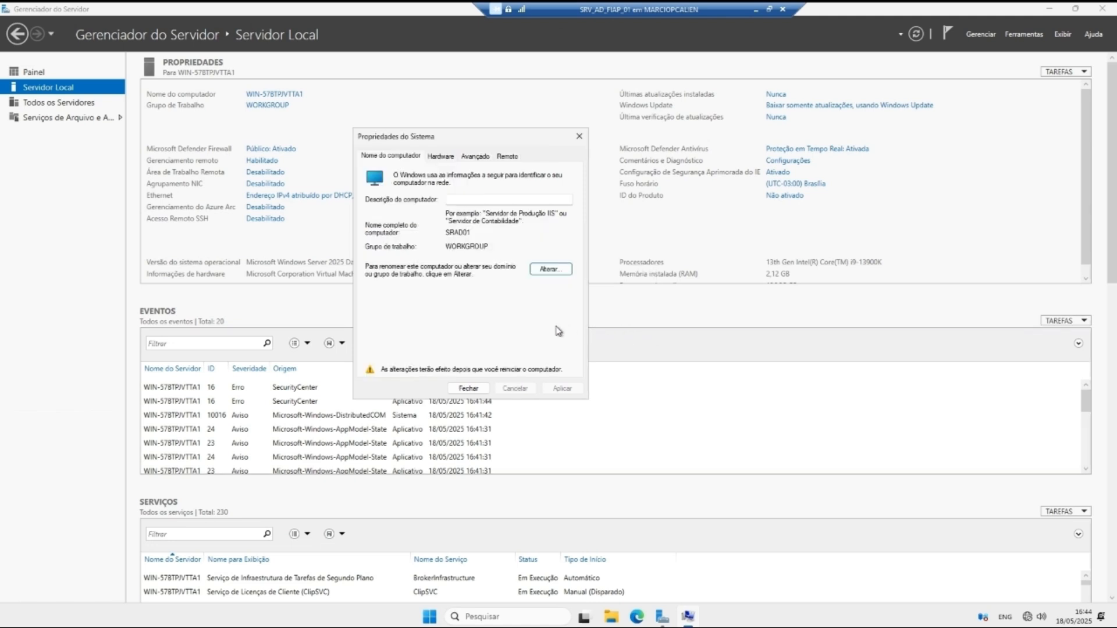
click(469, 389)
Step: Restart now to apply the SRAD01 name, then sign back in as Administrator
click(543, 323)
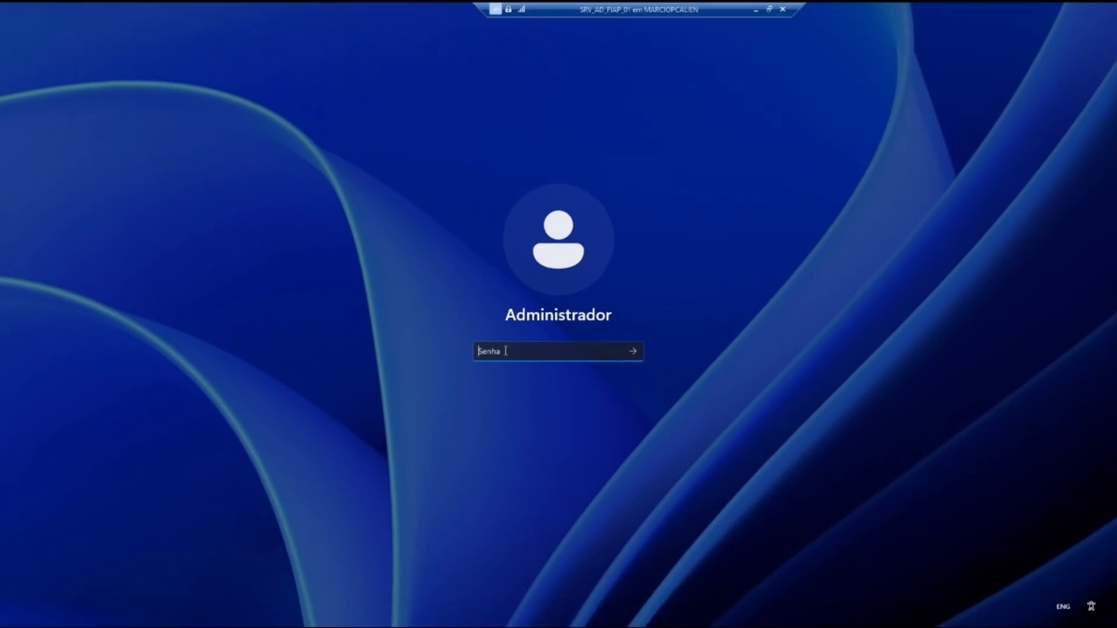
text(••••••)
key(Caps_Lock)
text(•)
key(Caps_Lock)
key(Return)
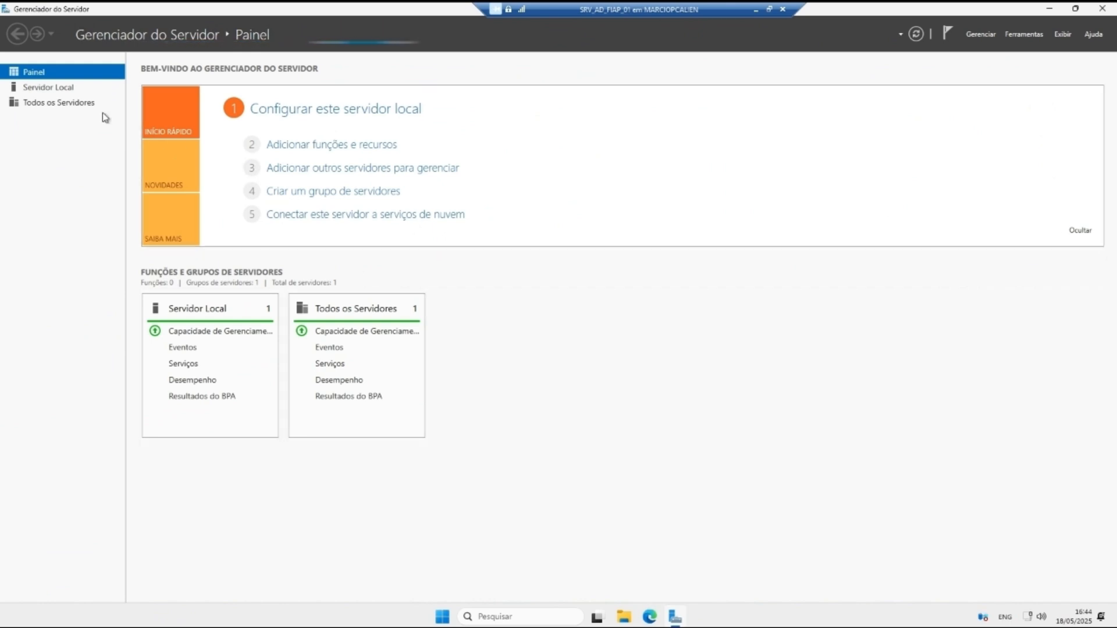
Step: From Local Server's network settings, bring up the Ethernet adapter's TCP/IPv4 properties
click(69, 88)
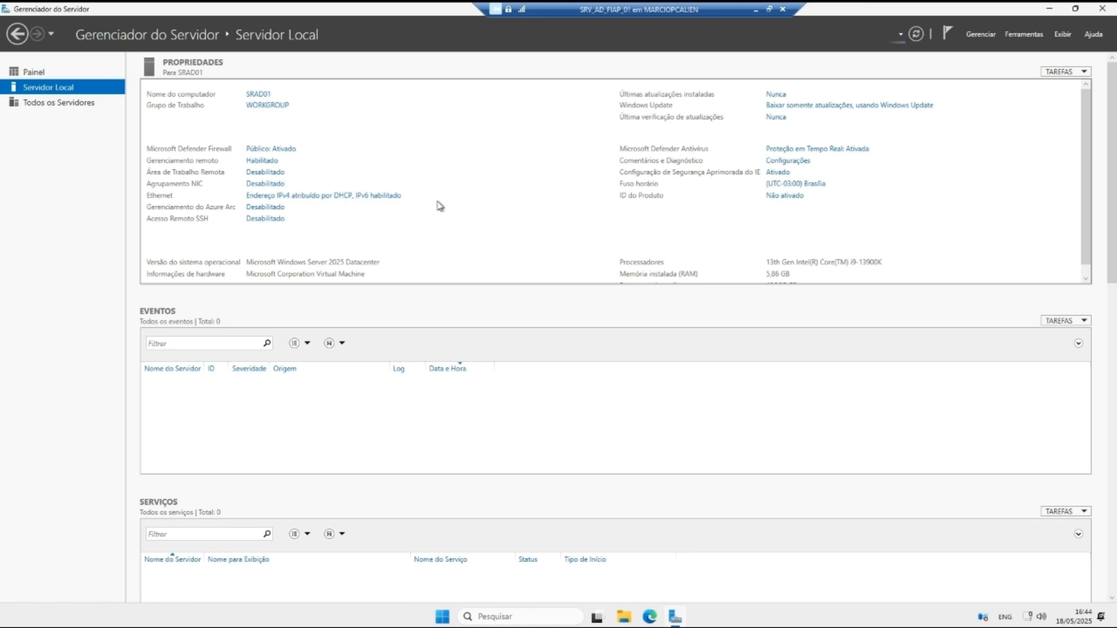
click(357, 195)
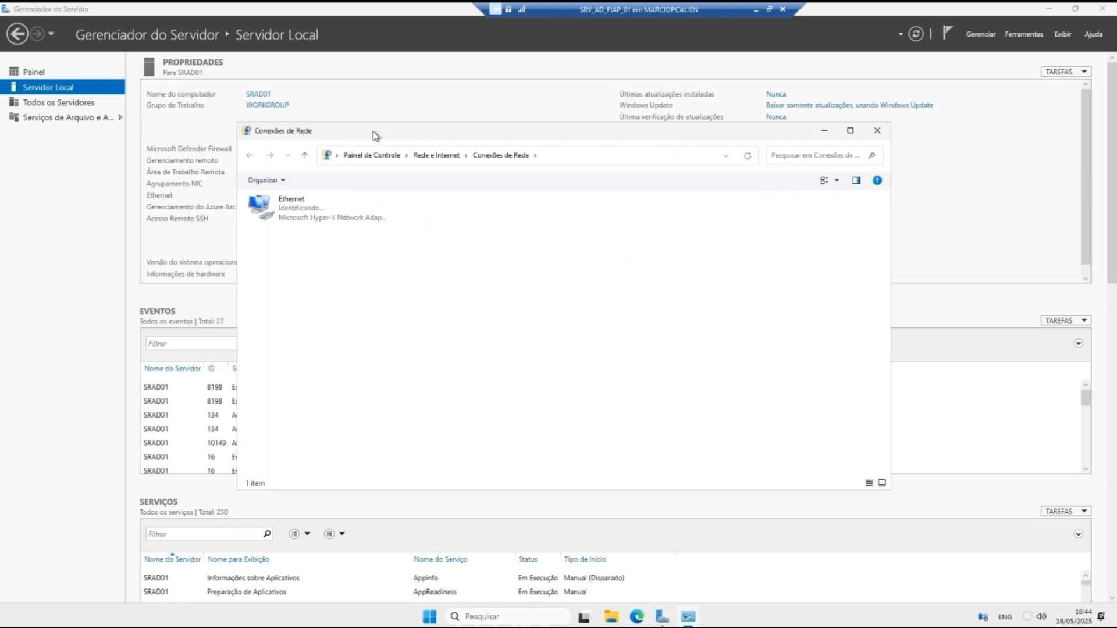
drag(376, 134, 471, 98)
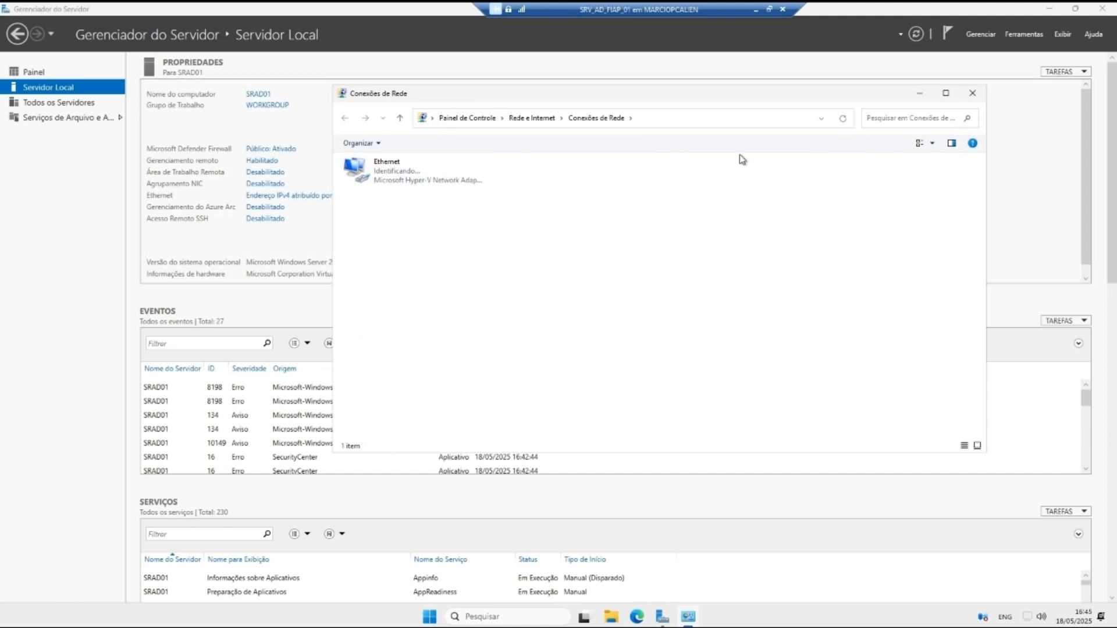
click(451, 178)
right_click(440, 175)
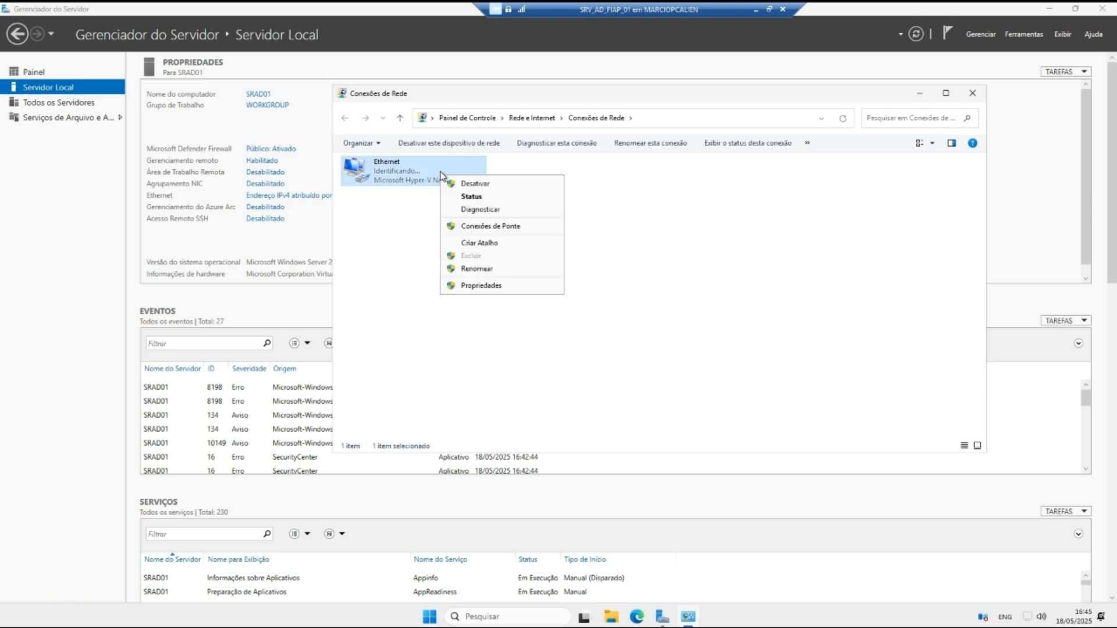
click(480, 285)
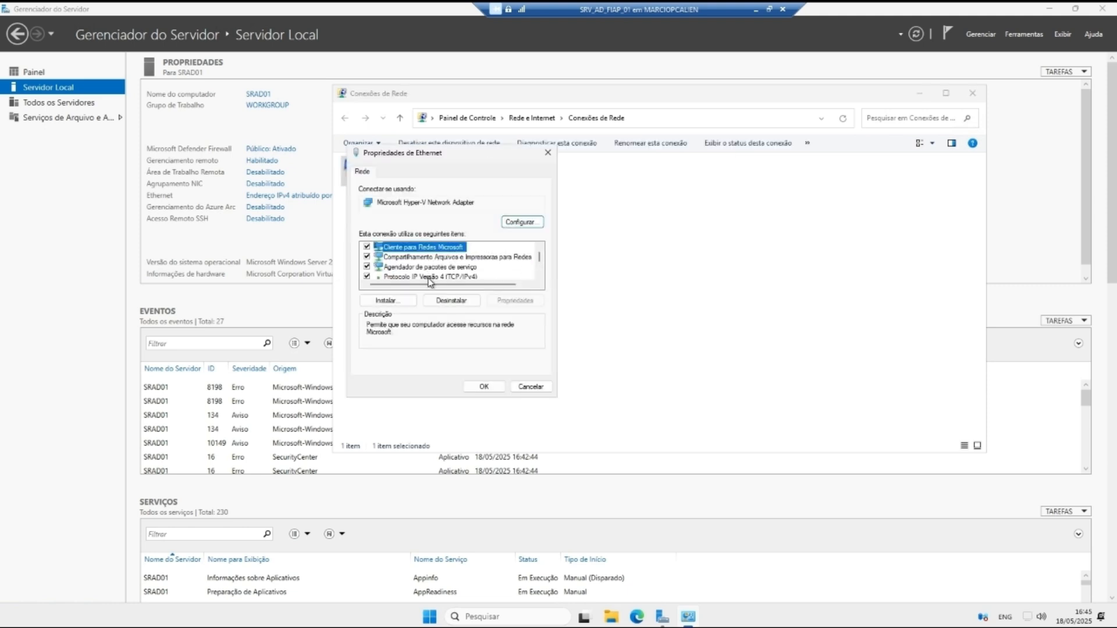
click(433, 276)
scroll(523, 262, down, 2)
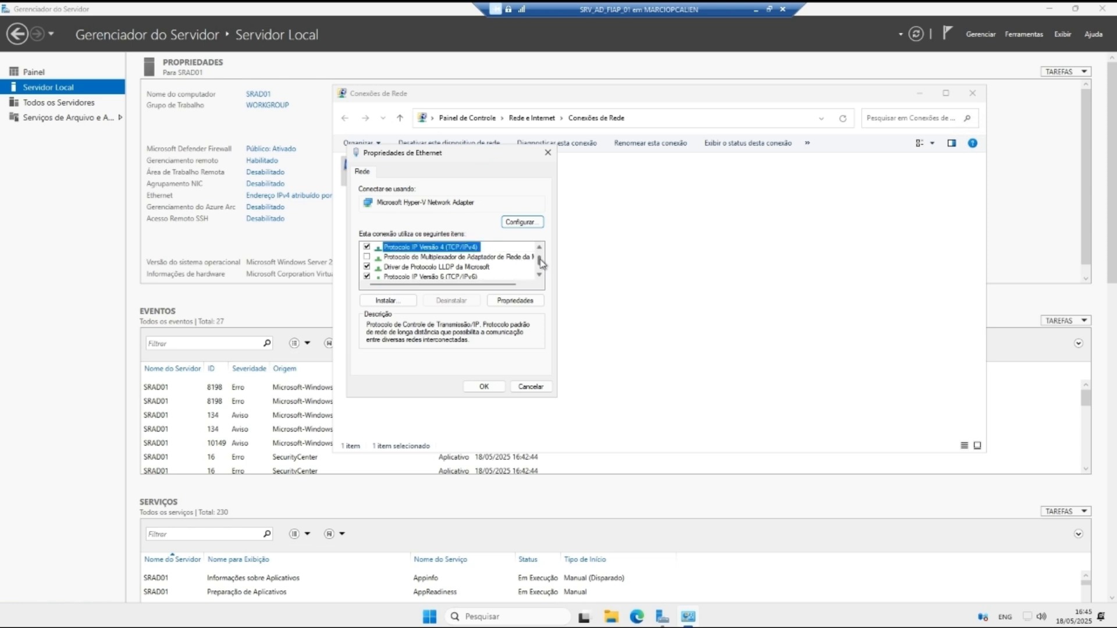
click(514, 300)
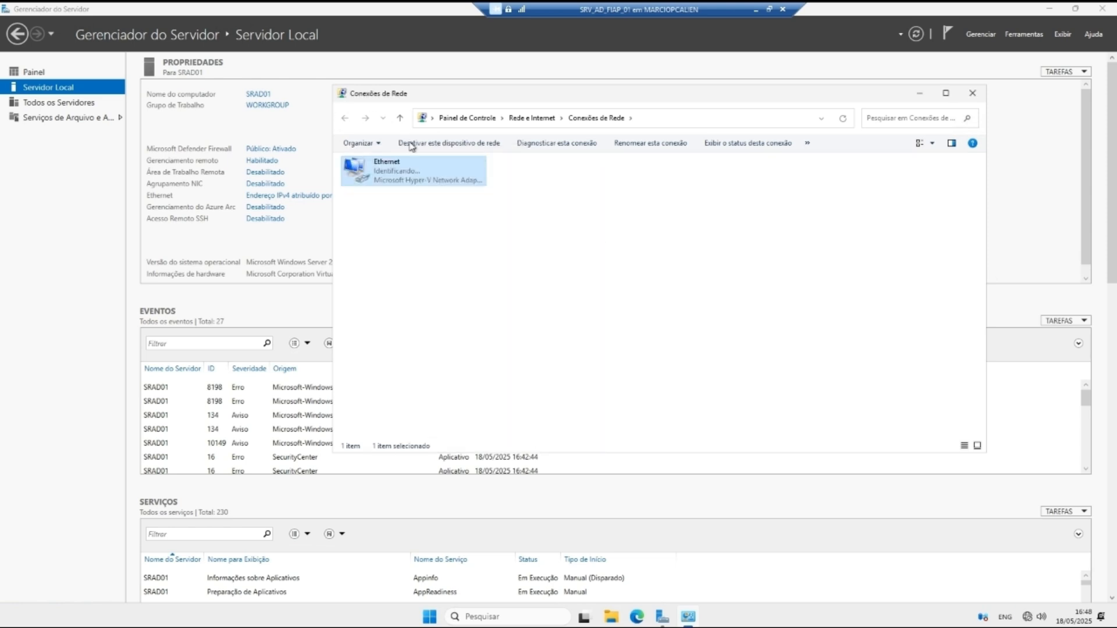
right_click(393, 172)
click(449, 281)
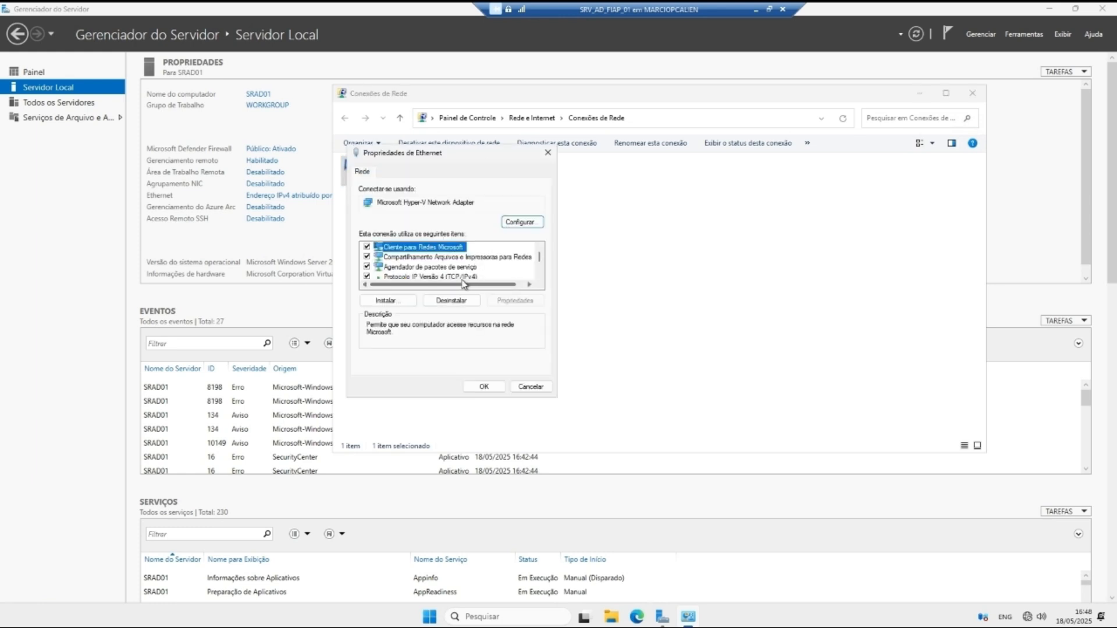
scroll(491, 274, down, 1)
Step: Give Ethernet a static IPv4 address with mask 255.255.255.0, then close Conexões de Rede
click(498, 299)
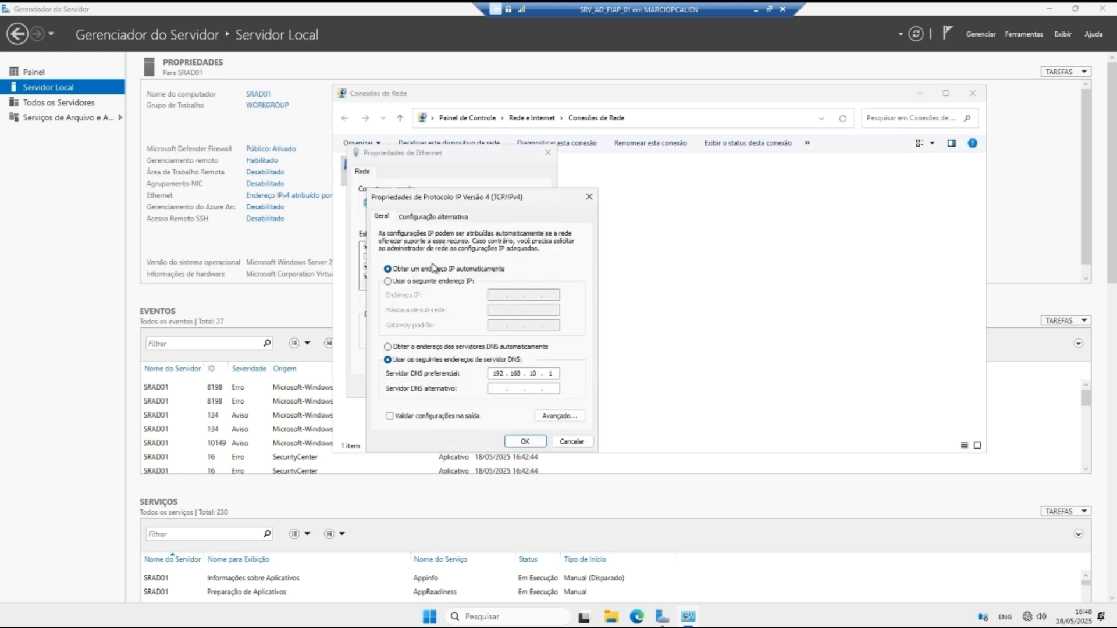
click(388, 281)
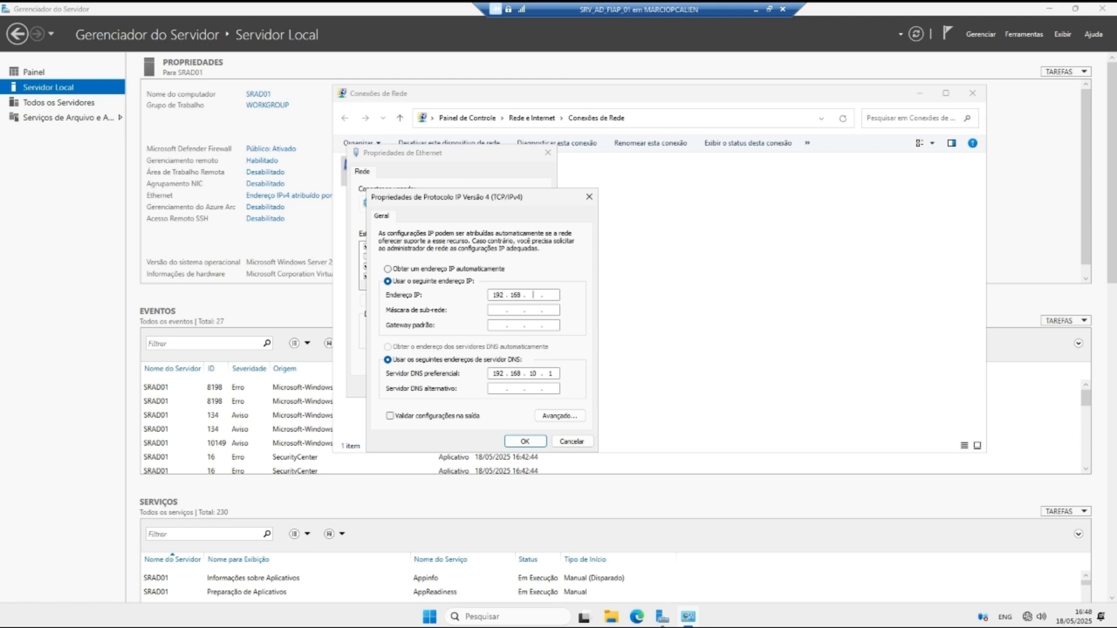
key(Tab)
key(Tab)
key(Tab)
click(522, 442)
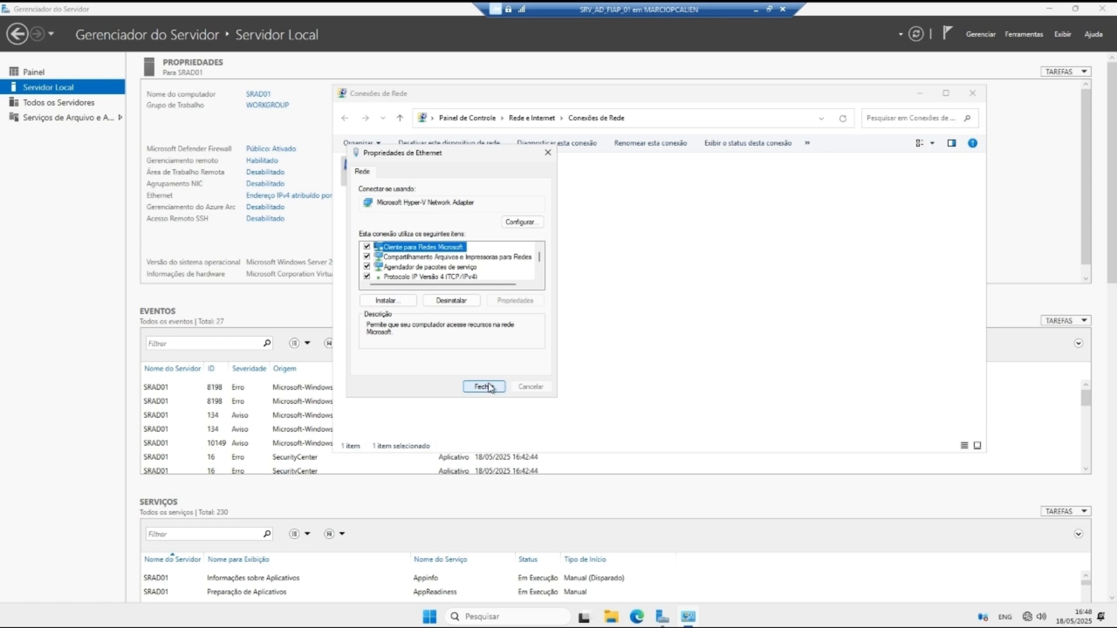
click(487, 386)
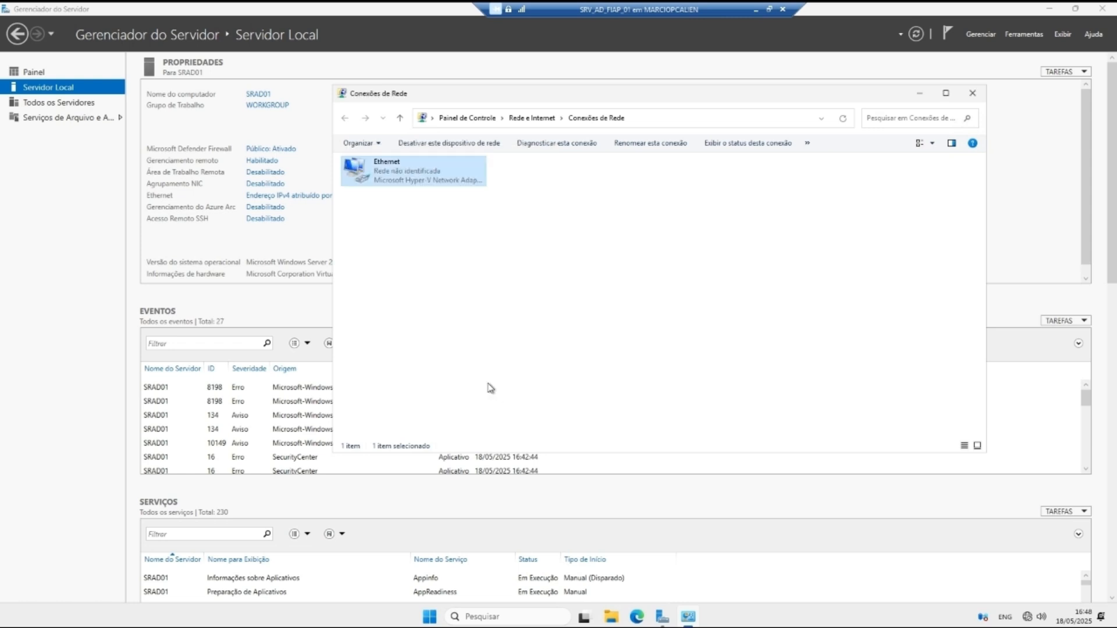
click(972, 93)
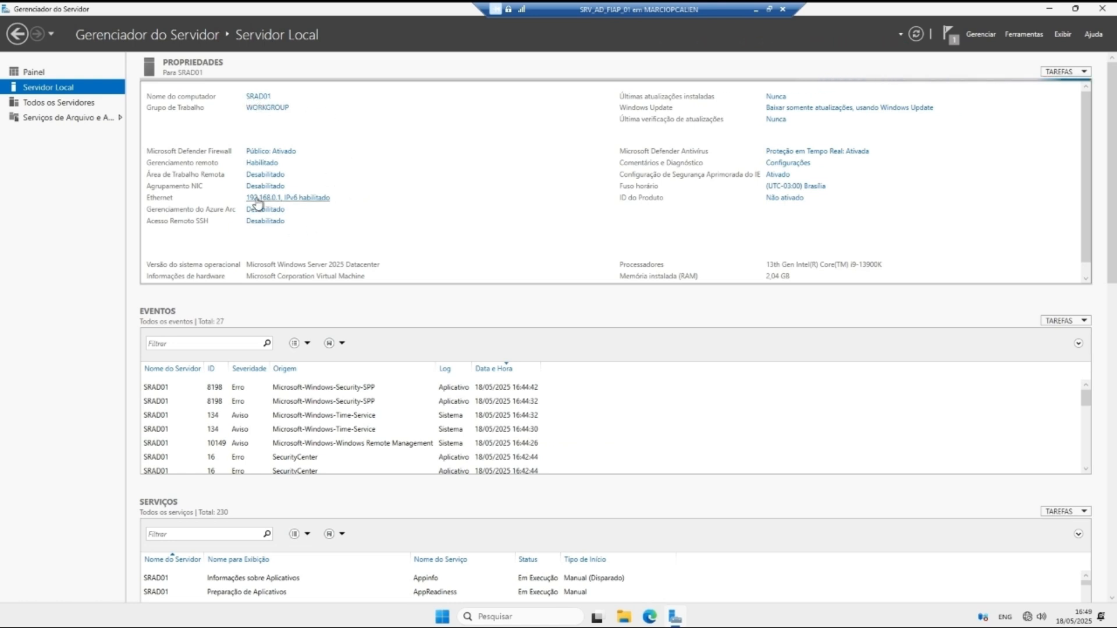
Step: Launch Add Roles and Features, keep role-based installation and target SRAD01 to reach the roles list
click(980, 35)
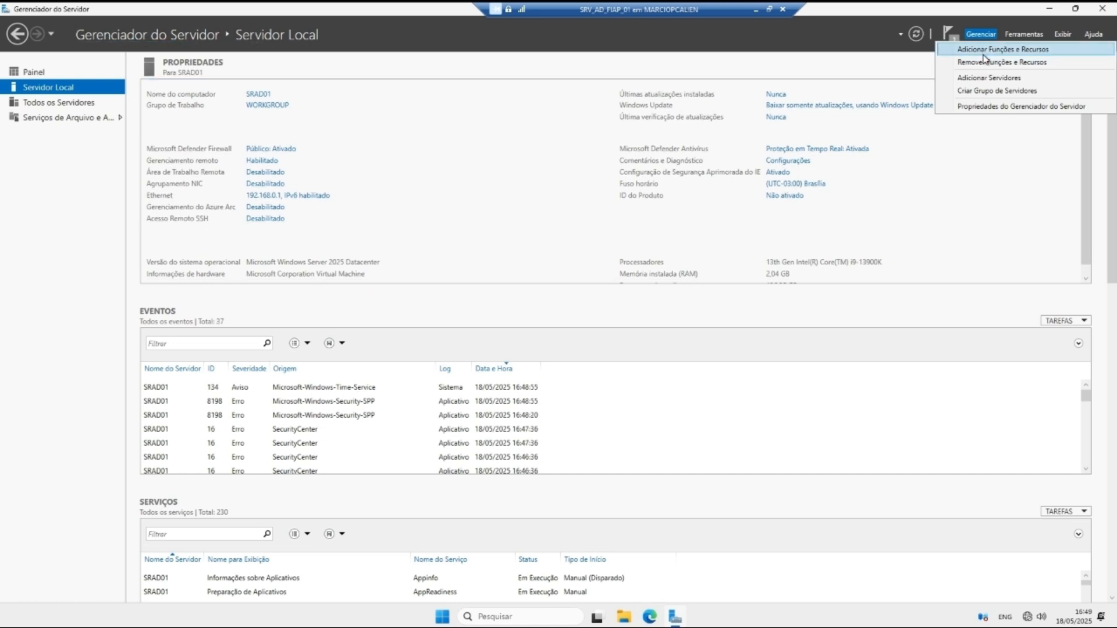
click(983, 51)
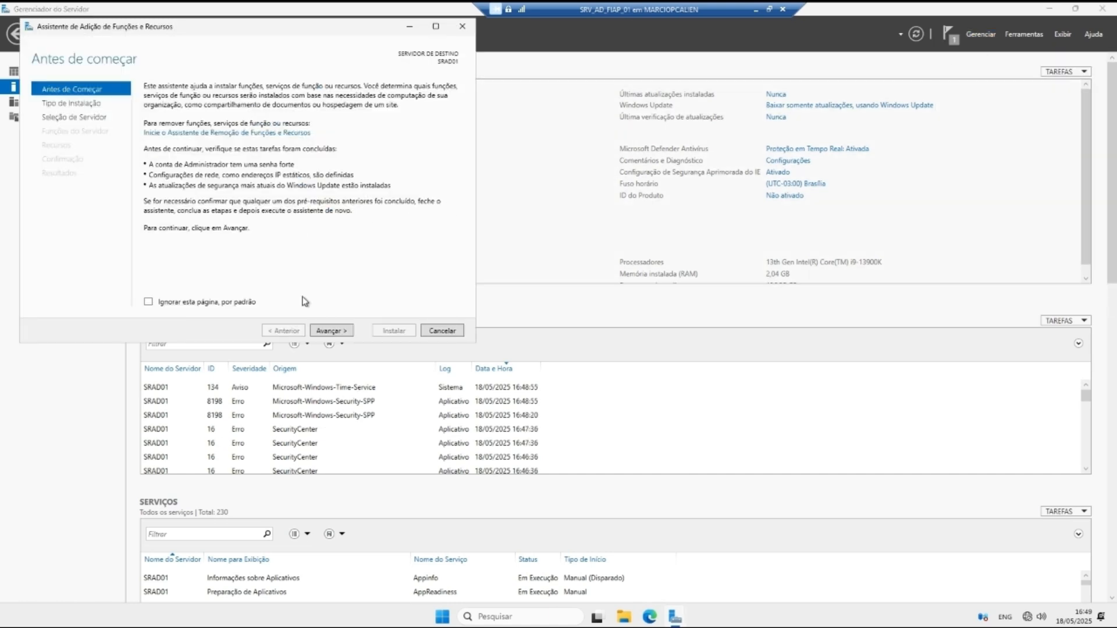
click(329, 330)
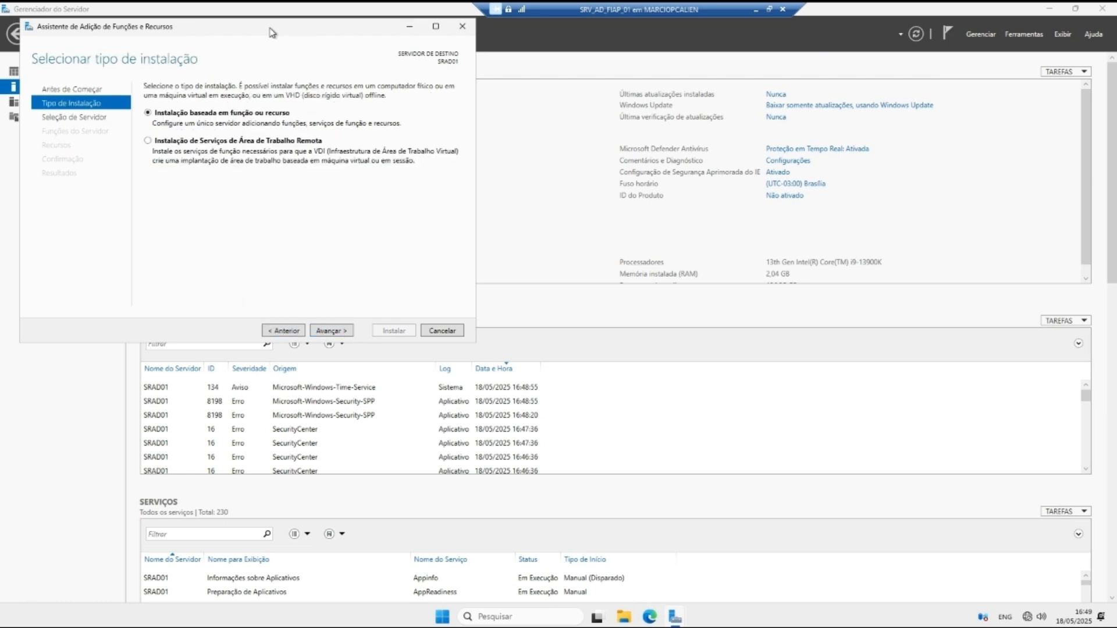
drag(273, 28, 395, 68)
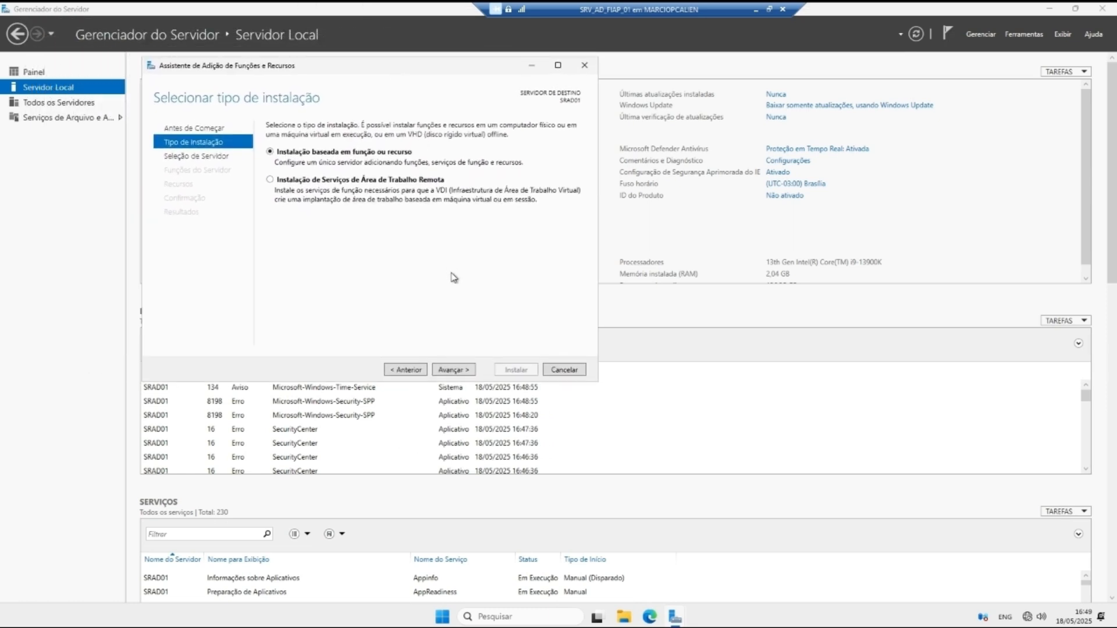
click(564, 371)
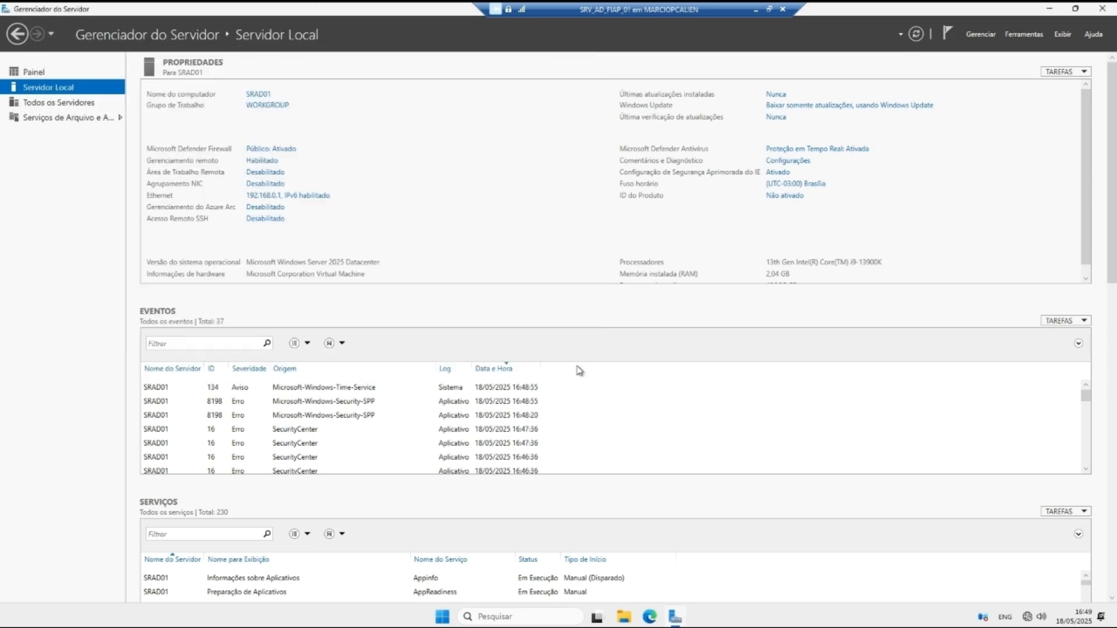
click(978, 34)
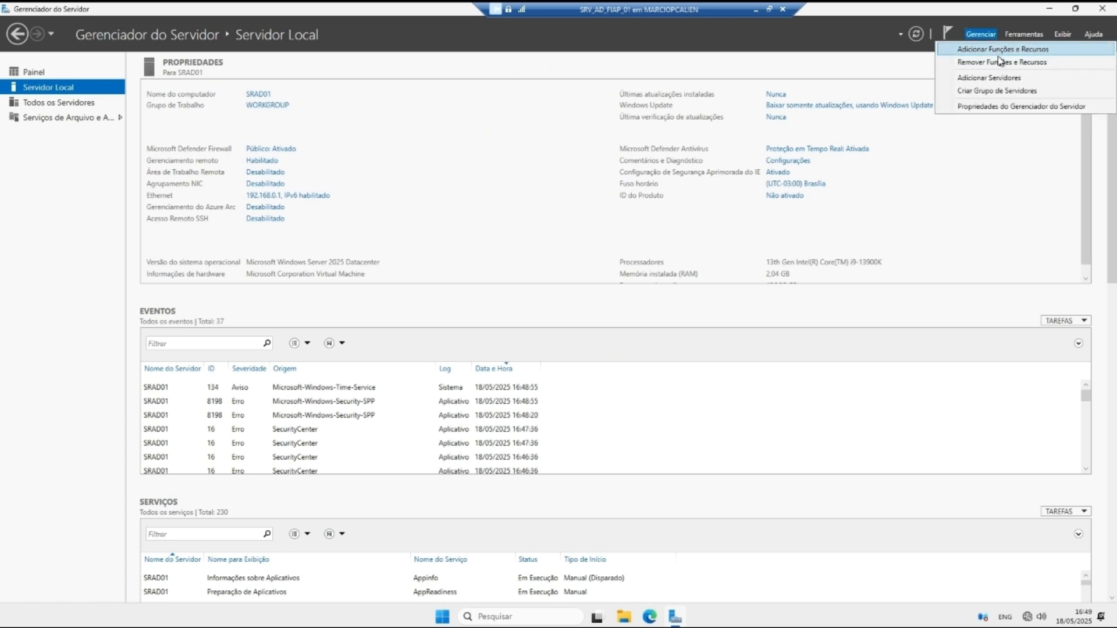
click(997, 49)
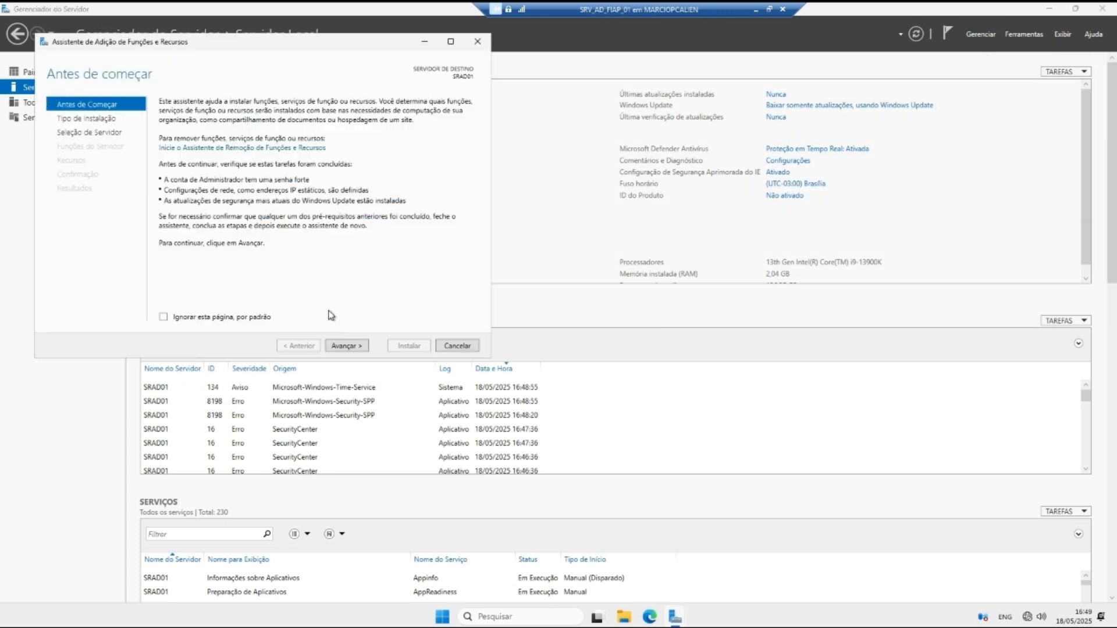
click(346, 346)
click(346, 346)
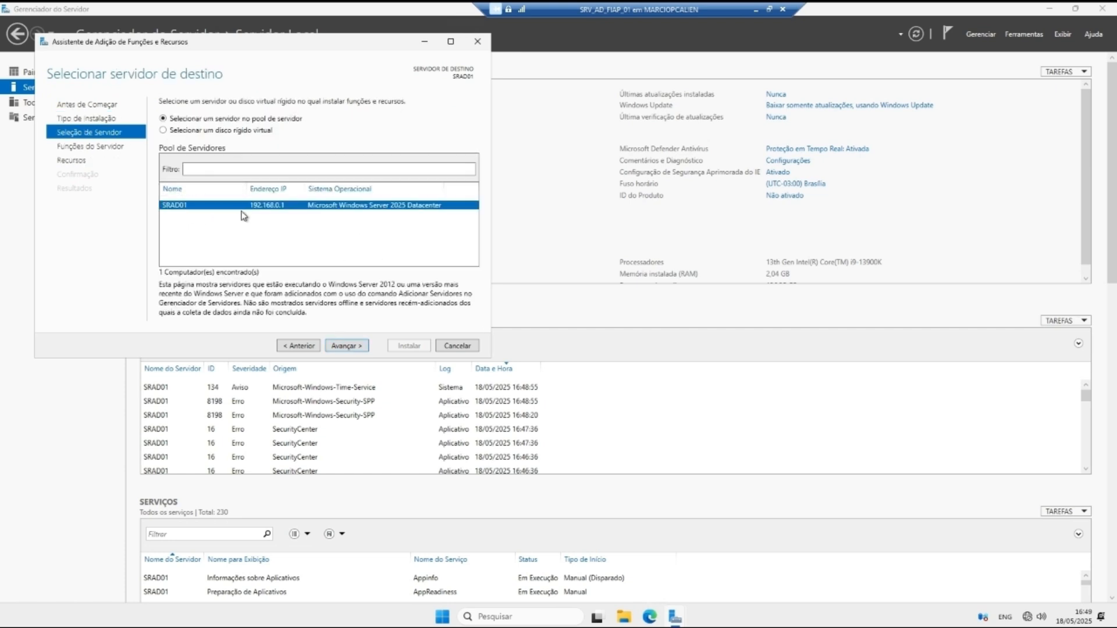
click(347, 344)
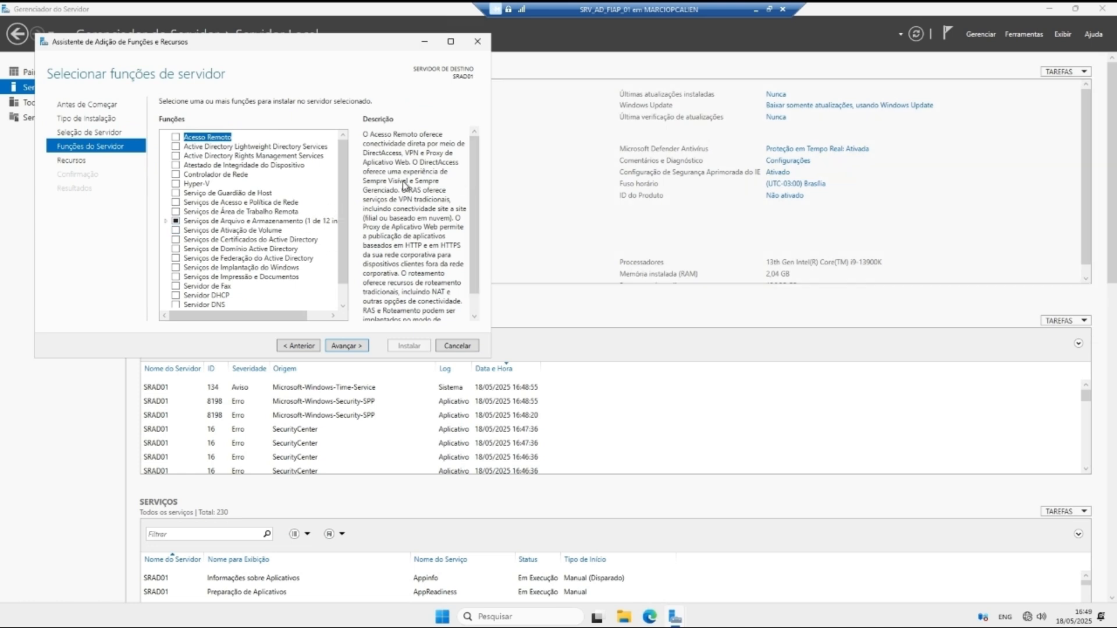
Step: Check Serviços de Domínio Active Directory and accept its required management tools
scroll(343, 233, down, 2)
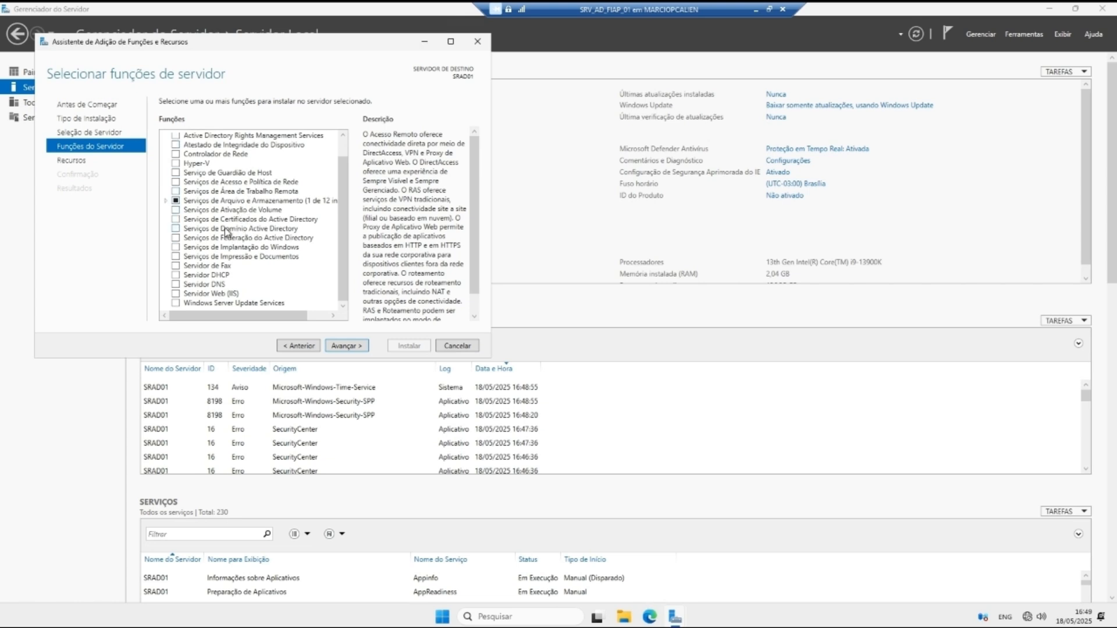
click(176, 228)
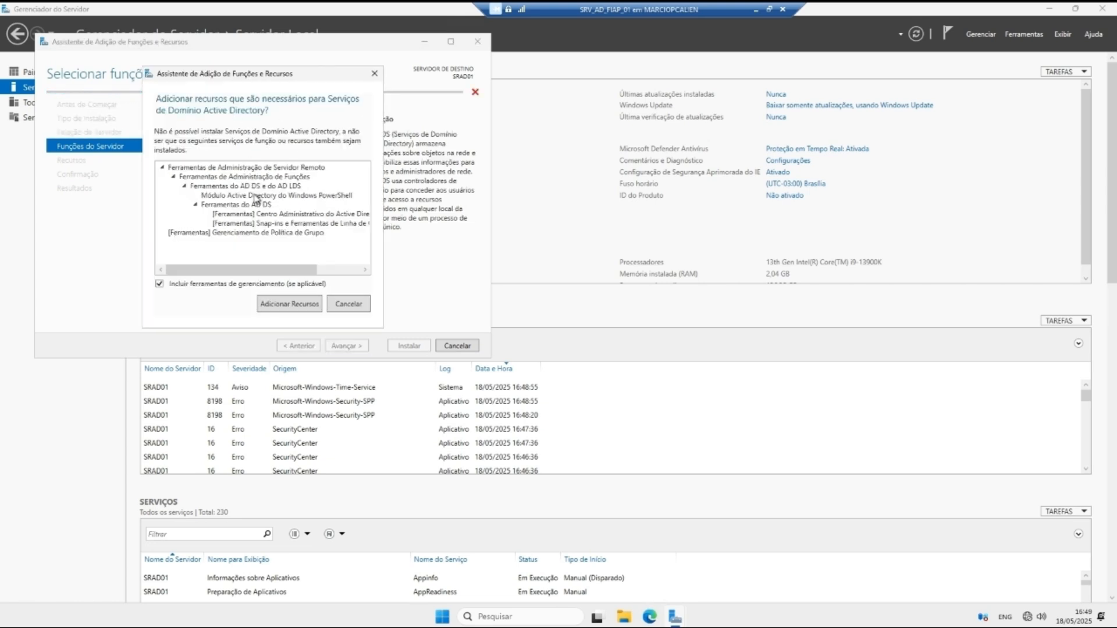
click(288, 304)
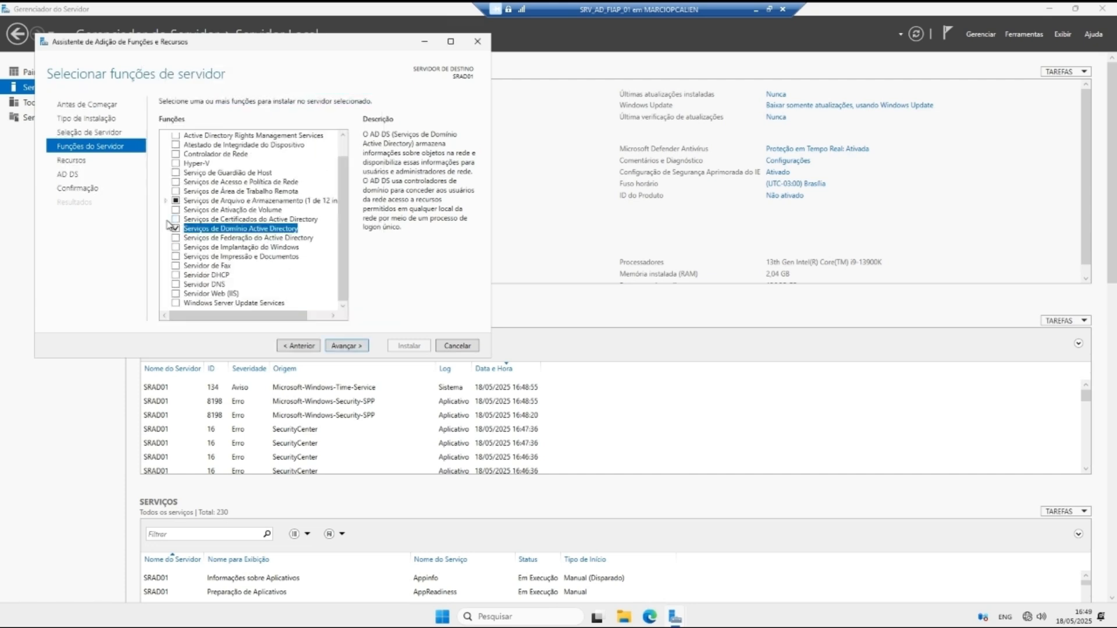
scroll(340, 208, up, 2)
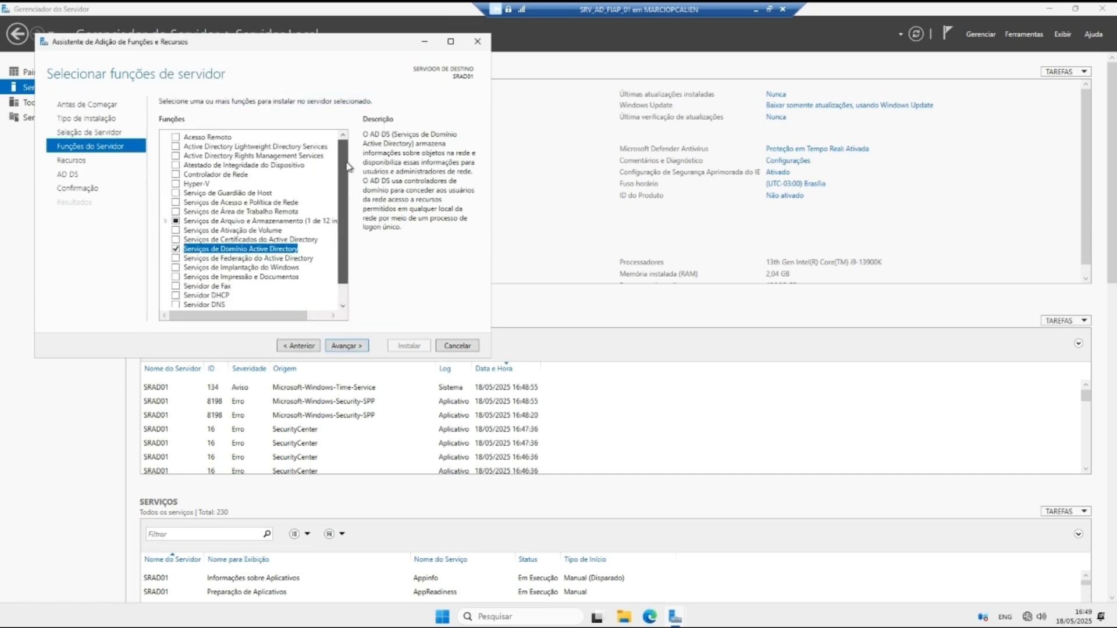
scroll(336, 233, down, 2)
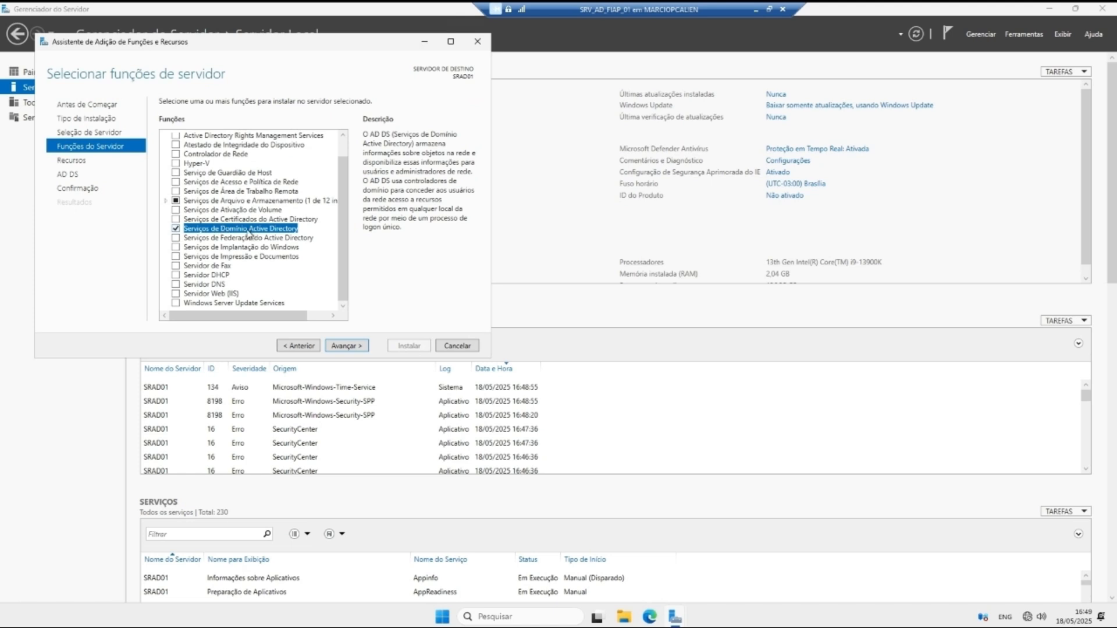
Step: Advance through the Features and AD DS pages to the installation confirmation
click(347, 349)
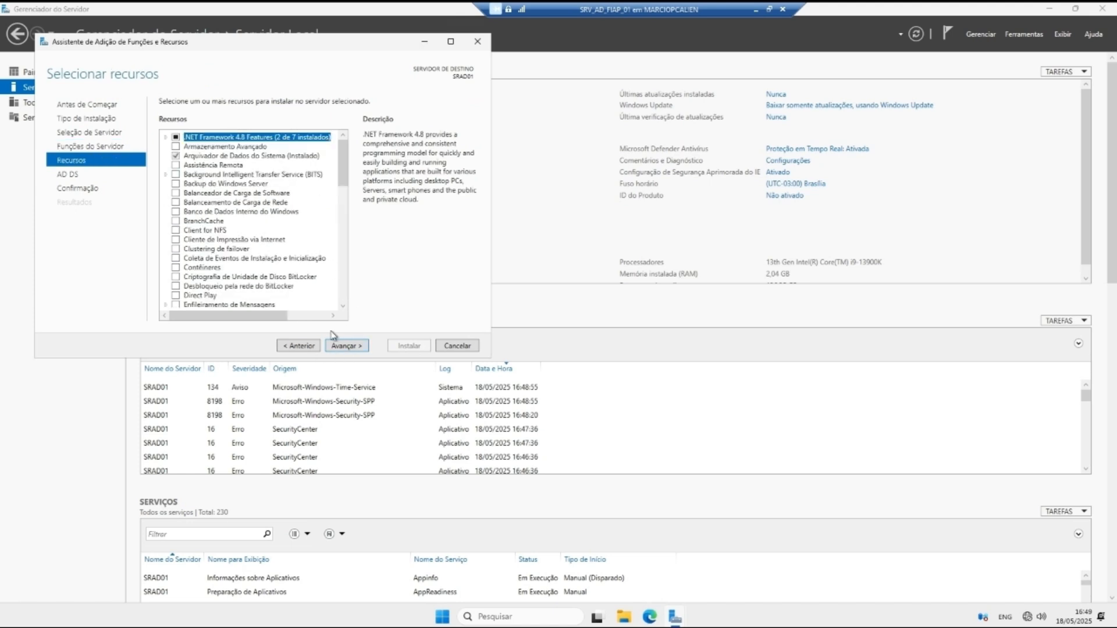
scroll(343, 192, down, 8)
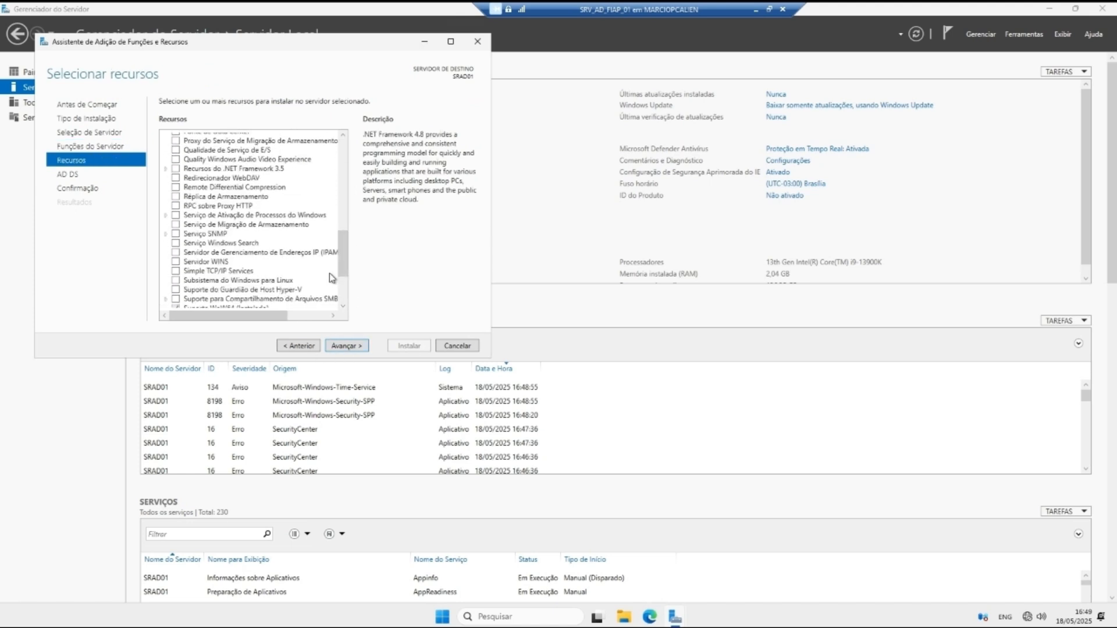
click(331, 347)
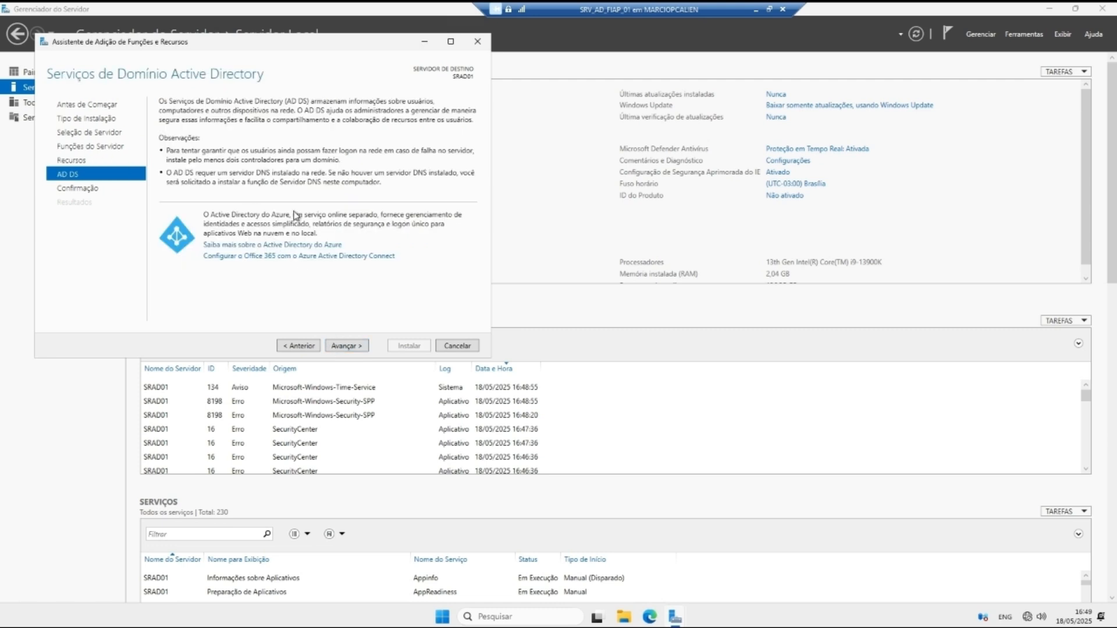
click(343, 346)
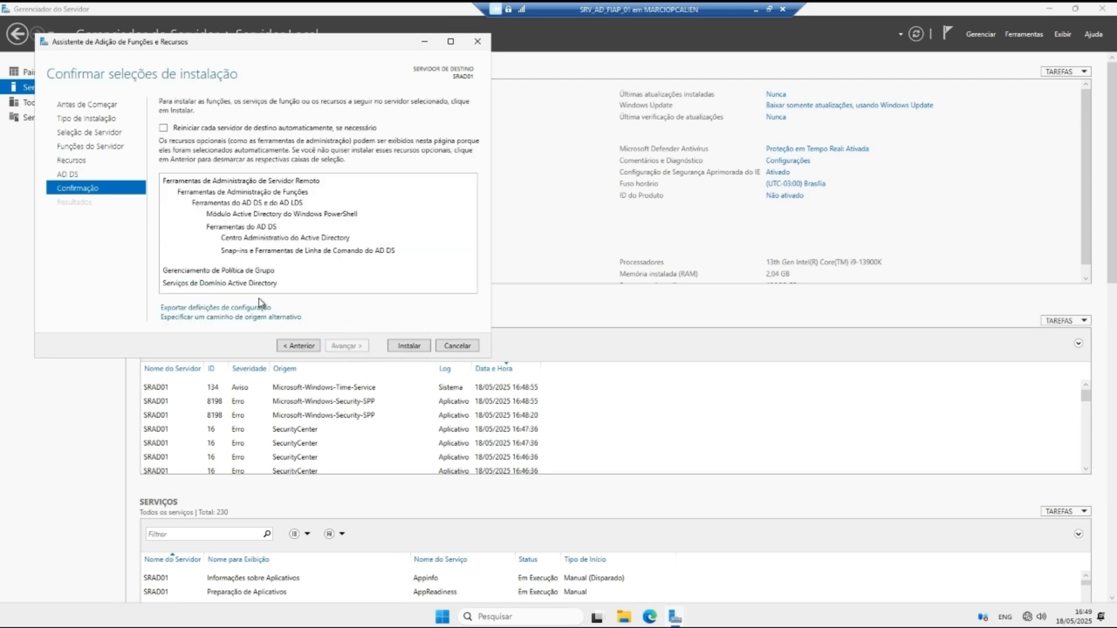
Step: Install AD DS with its management tools and close the wizard once it succeeds
click(402, 346)
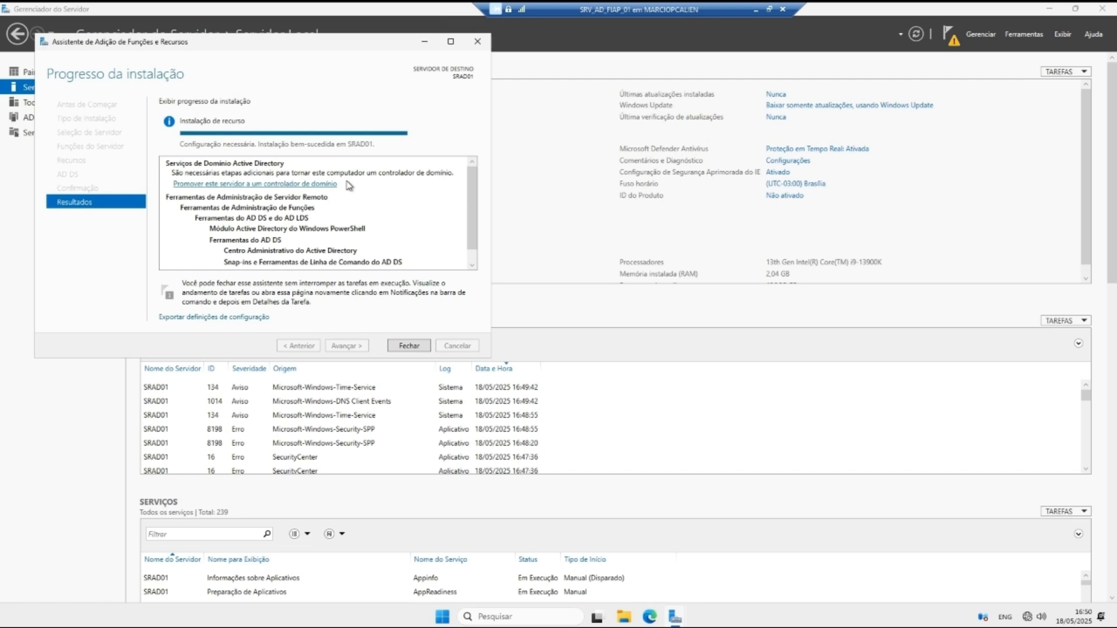
click(409, 345)
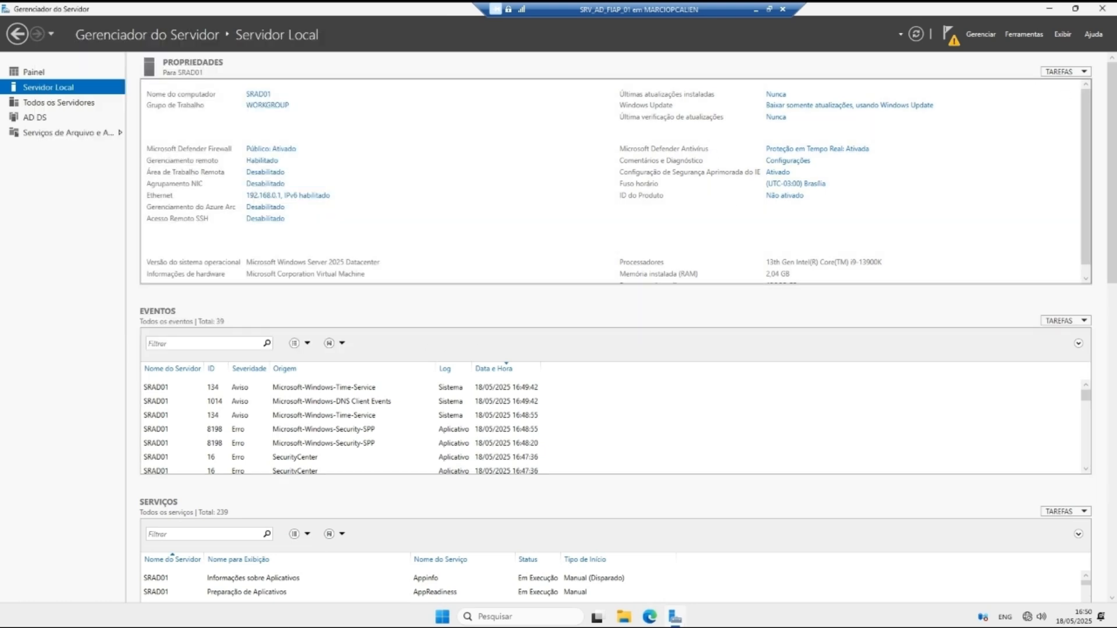
Step: From the notifications flag, choose 'Promote this server to a domain controller'
click(948, 36)
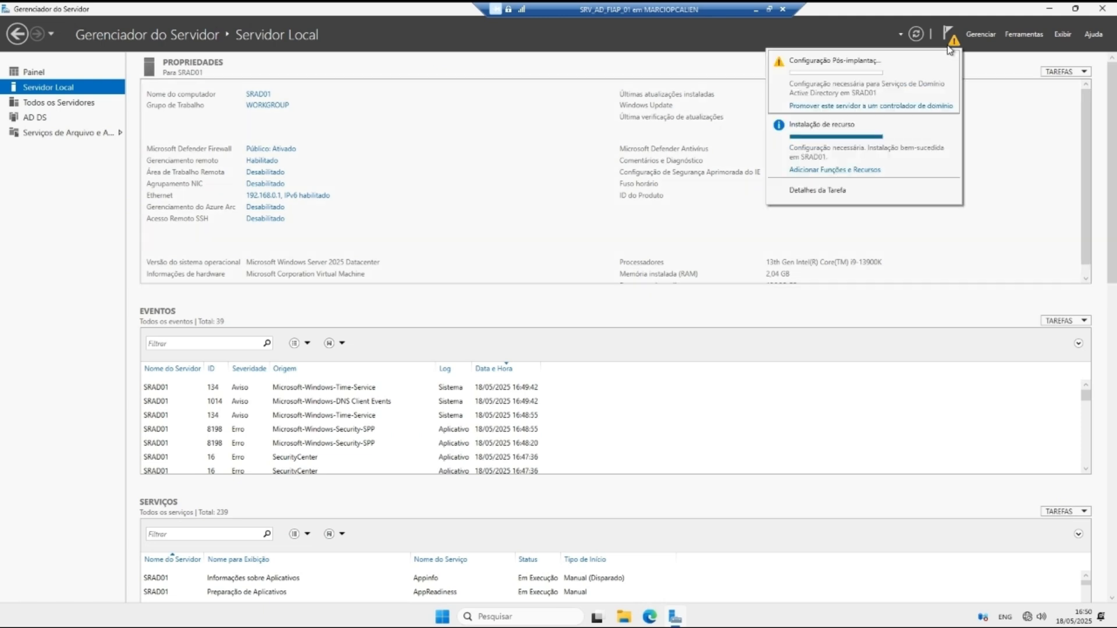
click(839, 107)
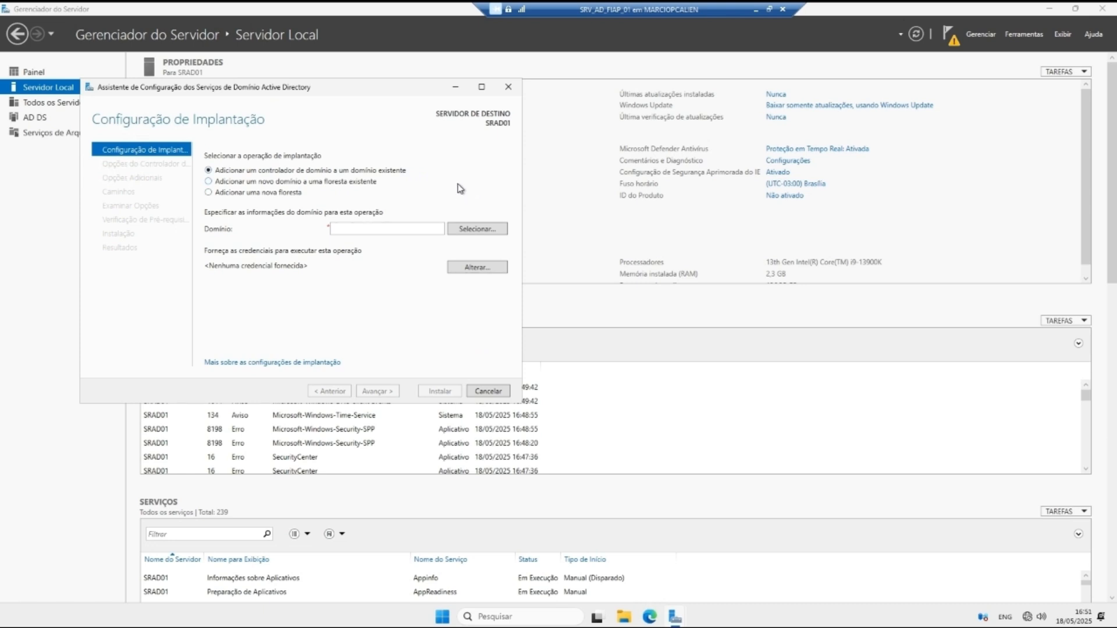
Step: Choose 'Add a new forest' with root domain name fiap.local and continue
click(245, 183)
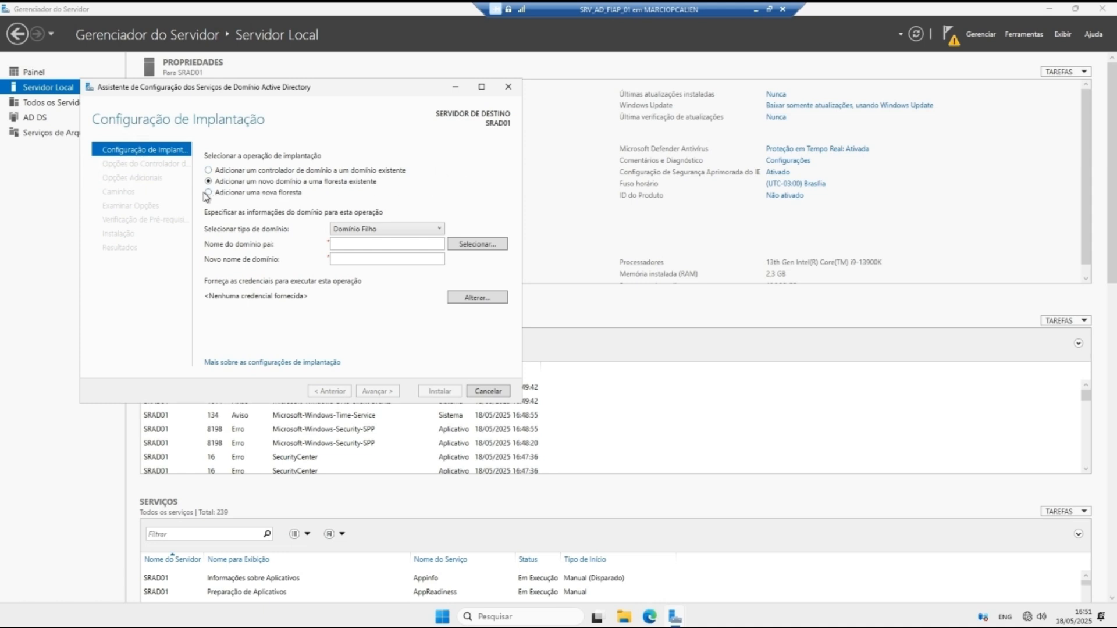
click(372, 228)
click(374, 239)
click(215, 194)
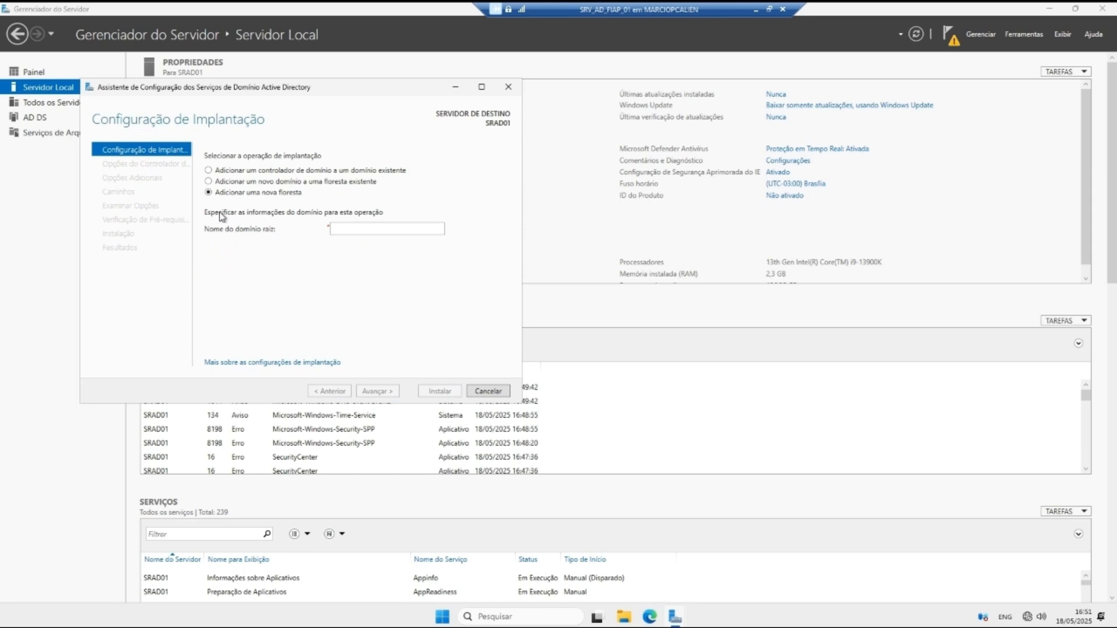
click(343, 228)
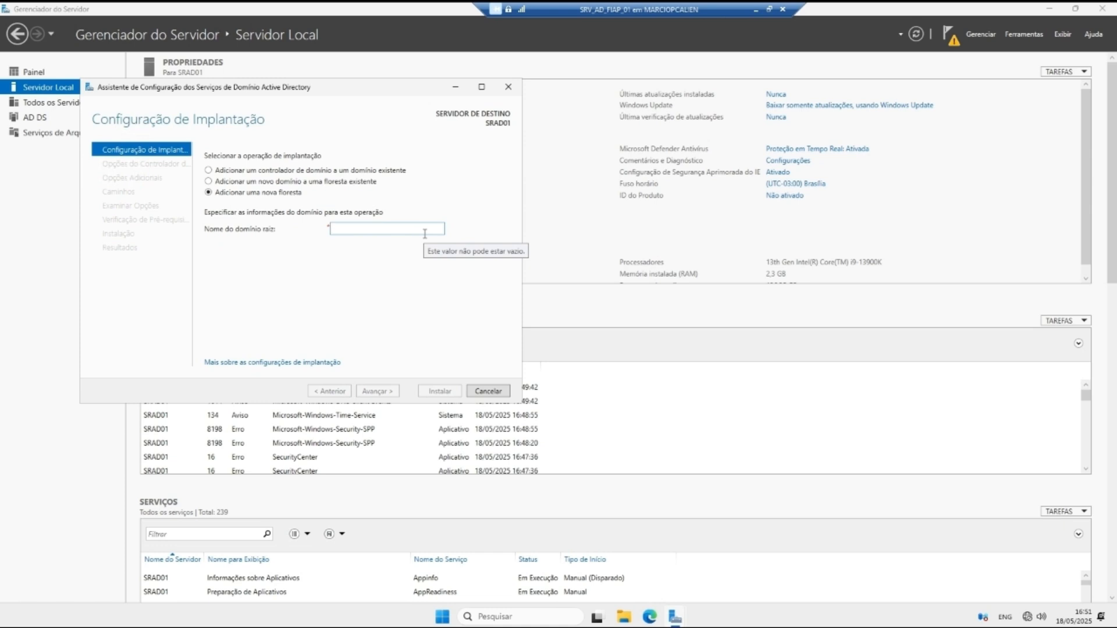
text(fiap.)
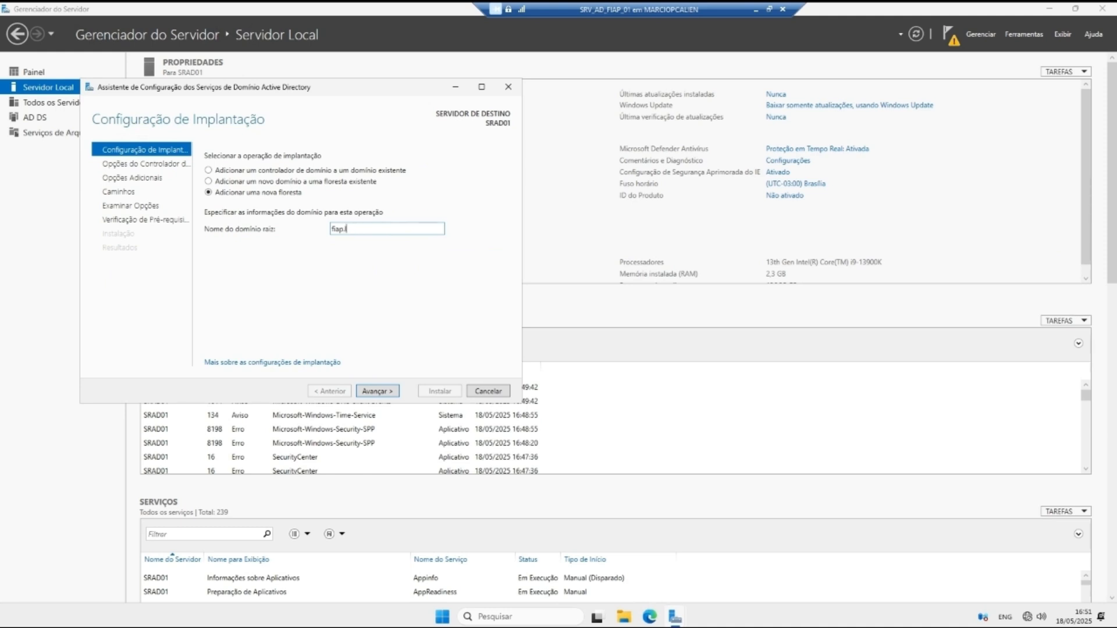
key(BackSpace)
key(BackSpace)
key(BackSpace)
key(BackSpace)
key(BackSpace)
key(BackSpace)
key(BackSpace)
key(BackSpace)
key(BackSpace)
text(dadda)
key(BackSpace)
key(BackSpace)
key(BackSpace)
key(BackSpace)
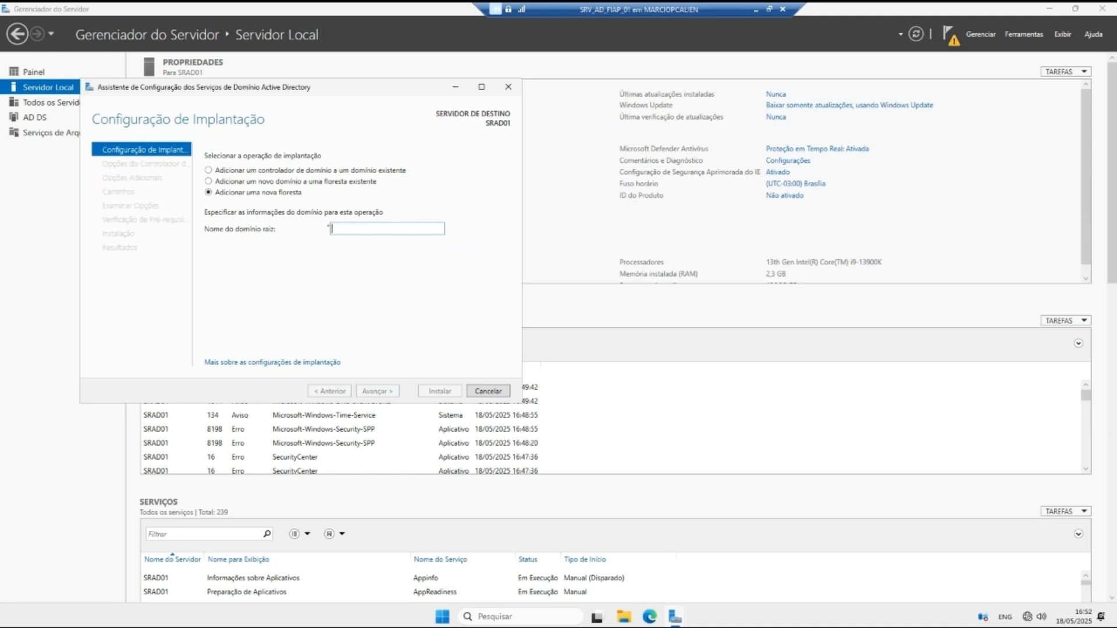
text(fiap)
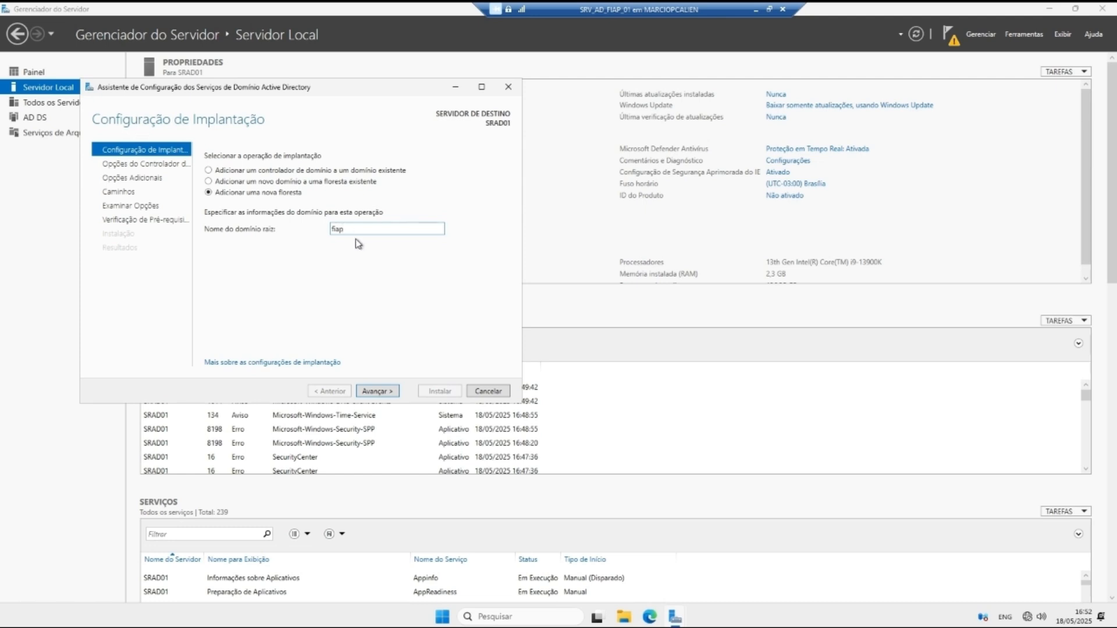
text(.local)
click(382, 393)
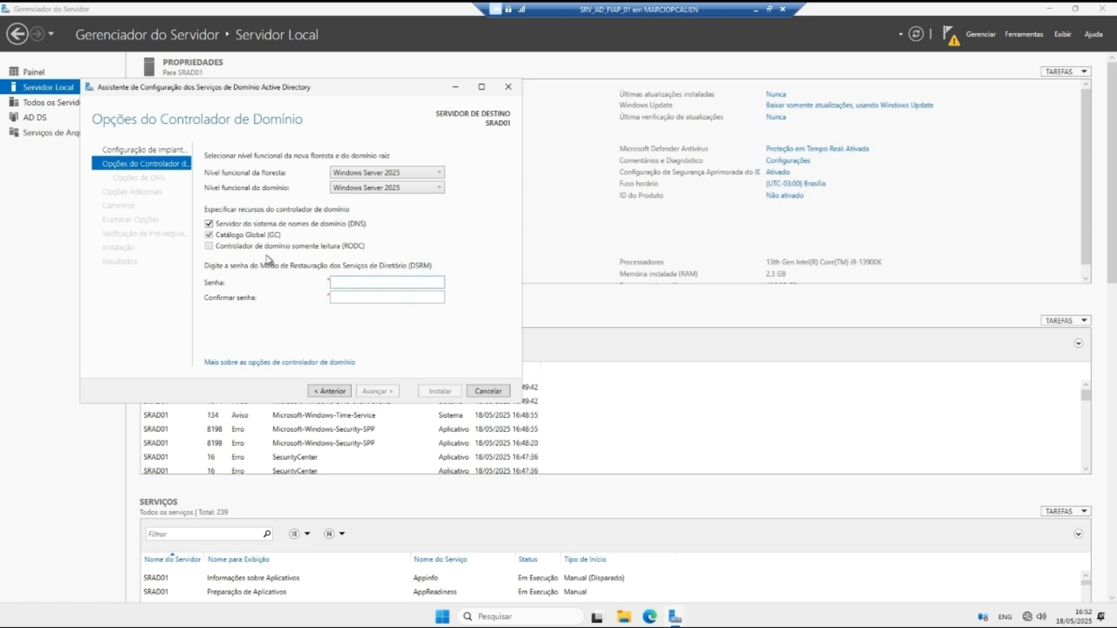
Step: Keep the Windows Server 2025 forest functional level and enter and confirm the DSRM password
click(354, 175)
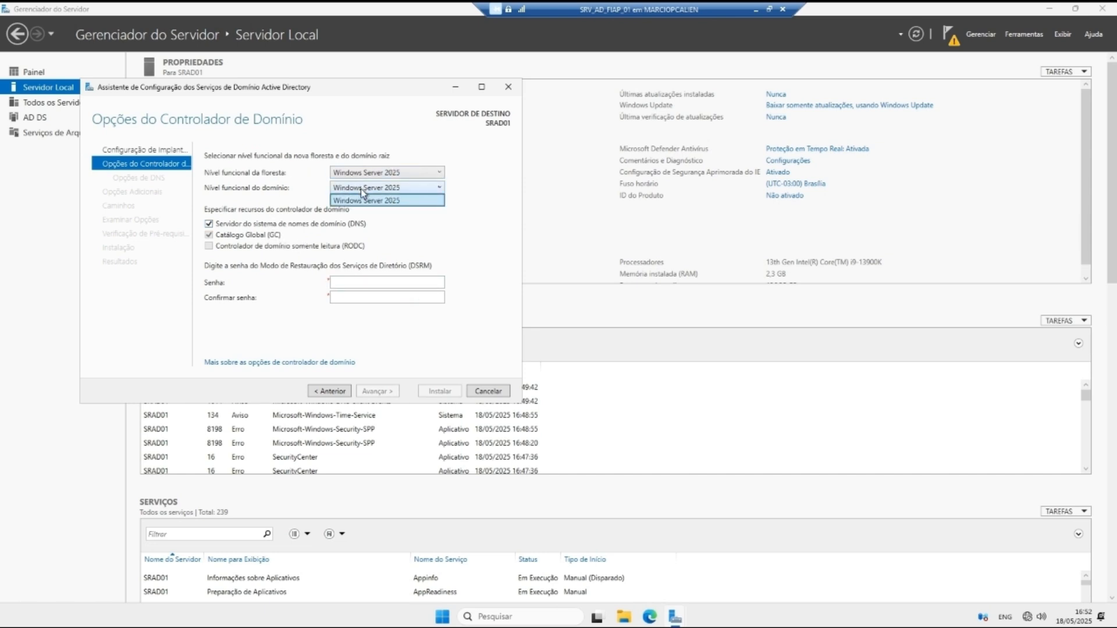
click(361, 197)
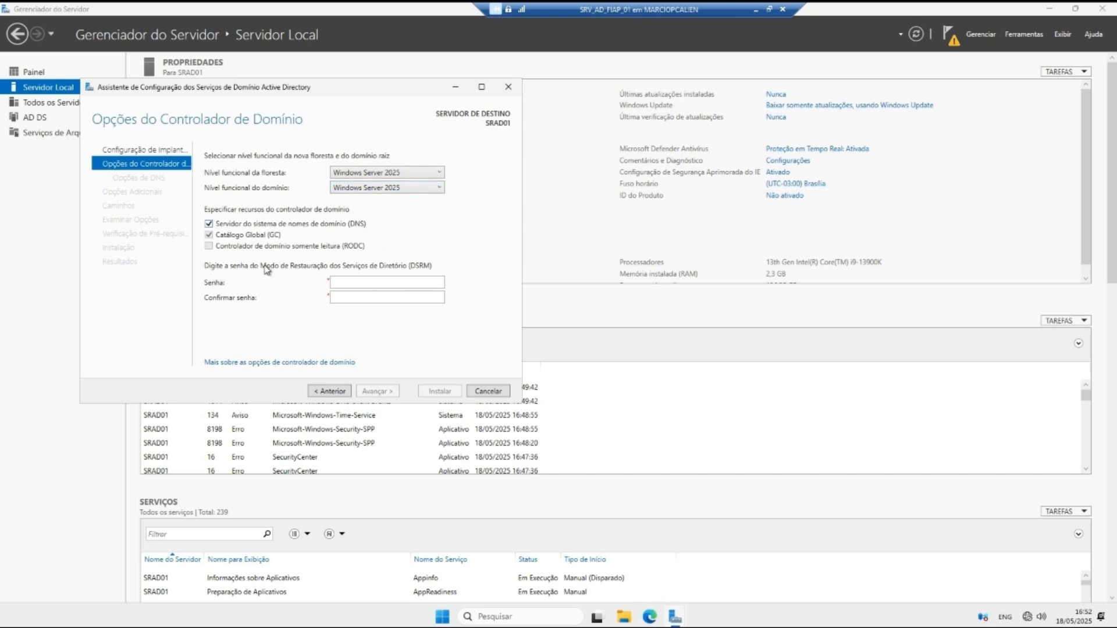
click(369, 280)
key(BackSpace)
key(BackSpace)
key(BackSpace)
key(BackSpace)
key(BackSpace)
key(BackSpace)
key(BackSpace)
key(Tab)
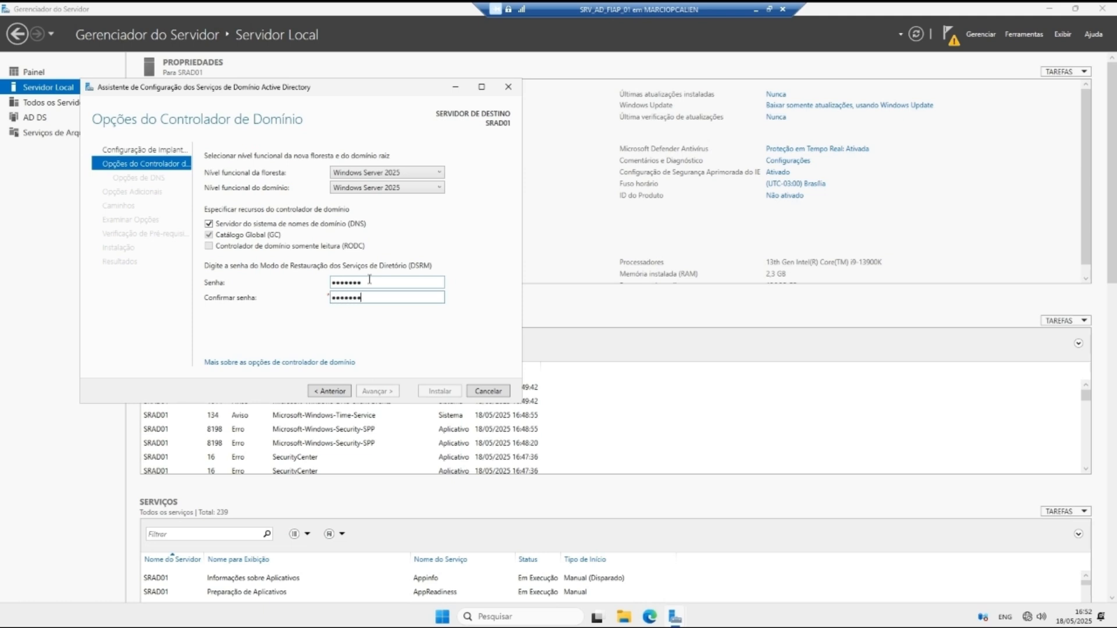
click(375, 279)
drag(360, 283, 324, 285)
key(BackSpace)
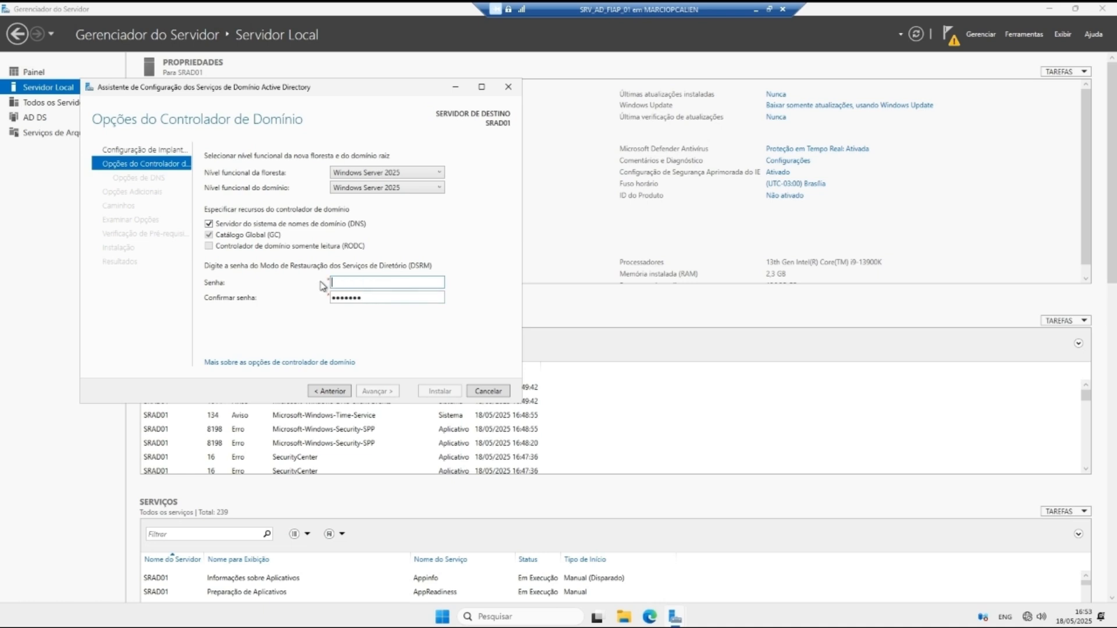
text(••••••)
key(Tab)
text(•)
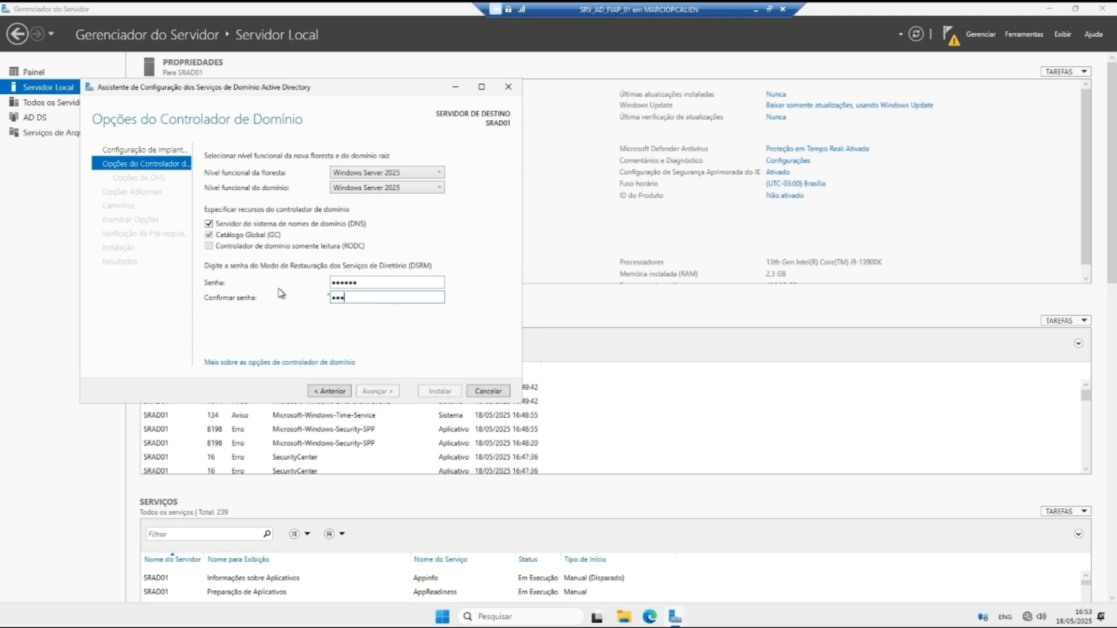
text(•••••)
click(376, 391)
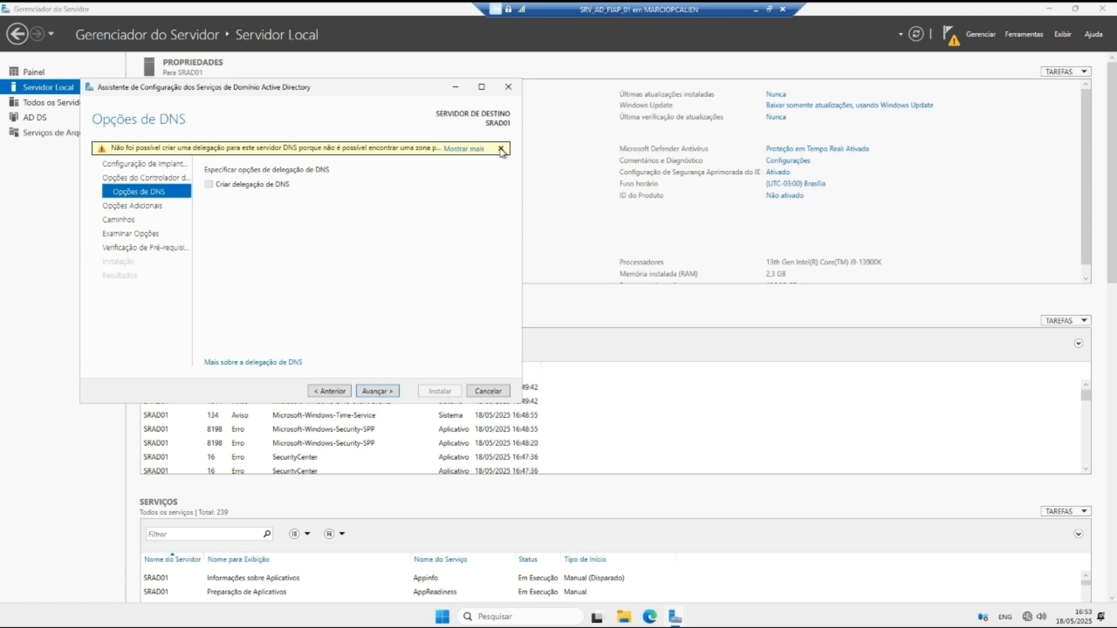
Step: Accept the DNS options, the NetBIOS name FIAP and the default paths, then install once prerequisites pass
click(377, 391)
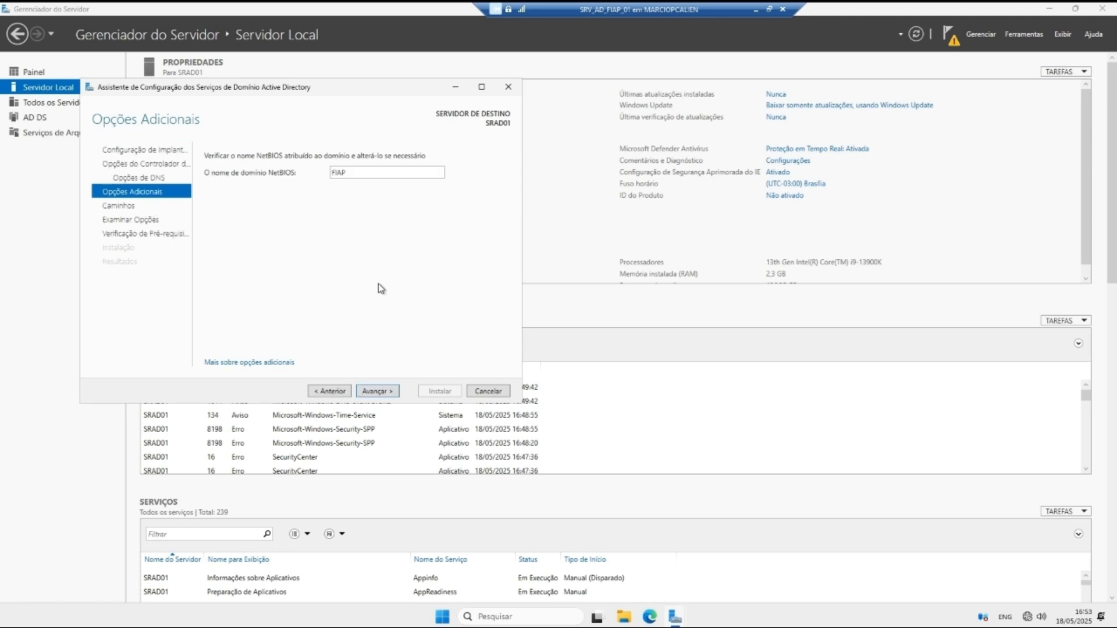
click(378, 391)
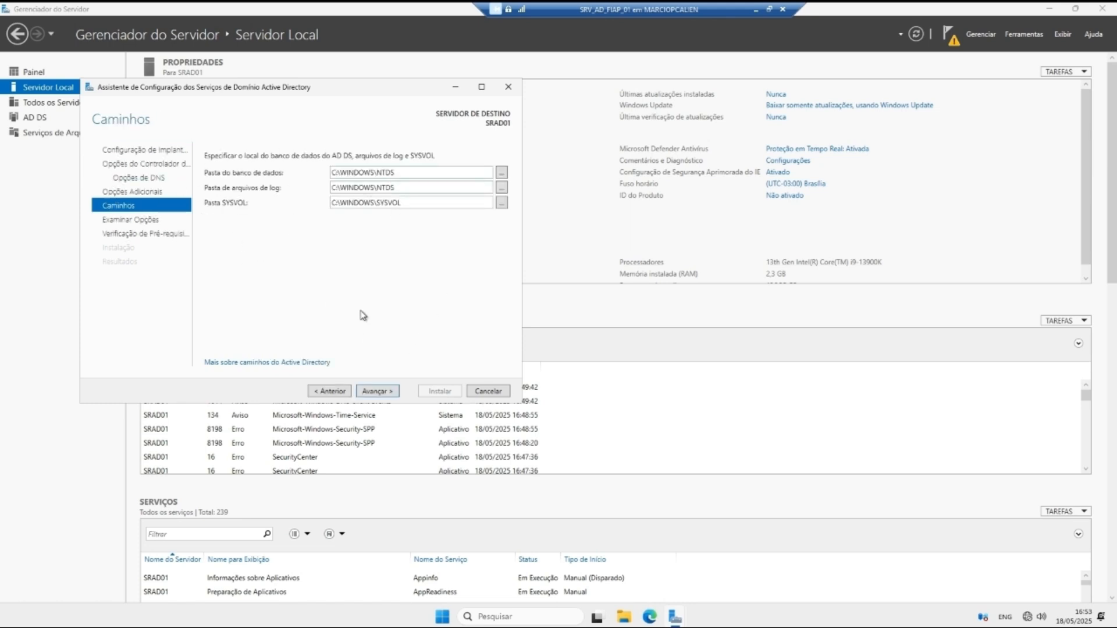
click(377, 391)
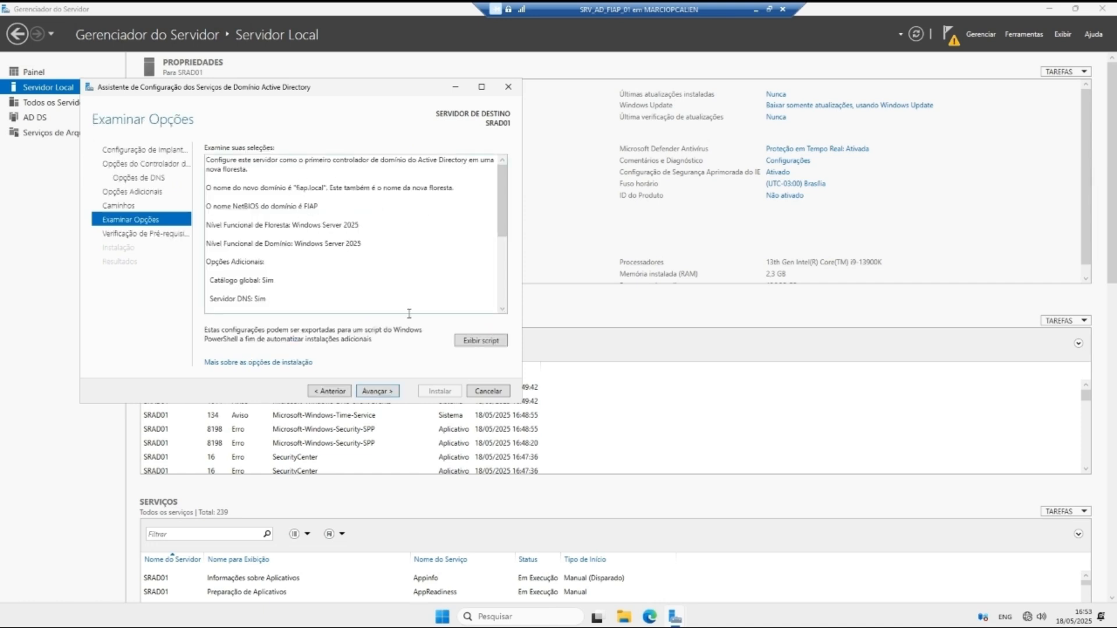
click(375, 391)
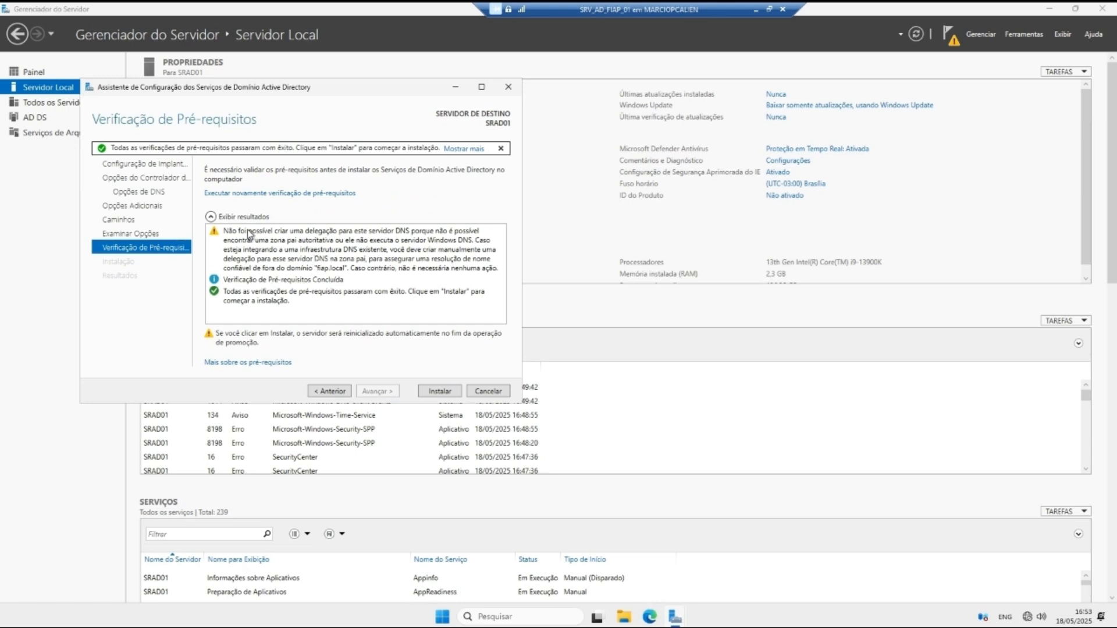
click(258, 280)
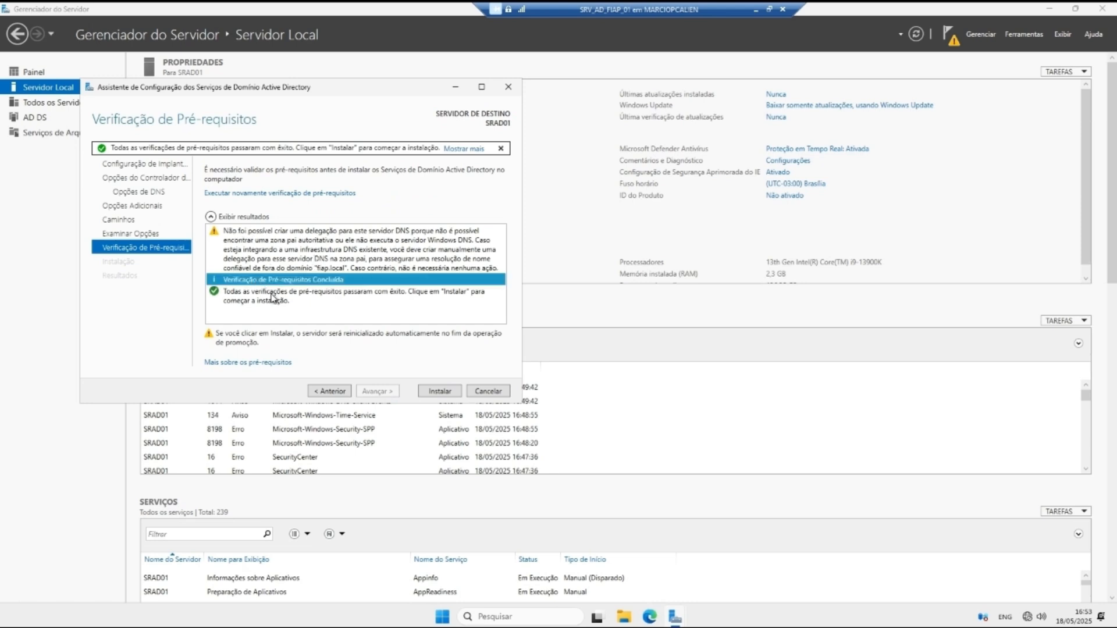
click(272, 298)
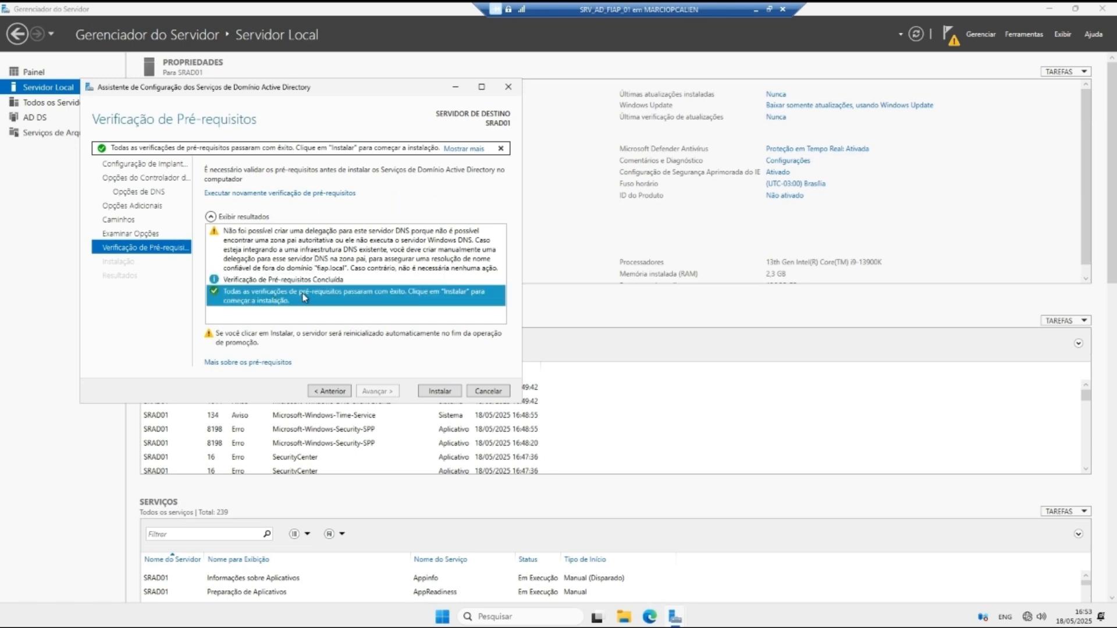
click(439, 392)
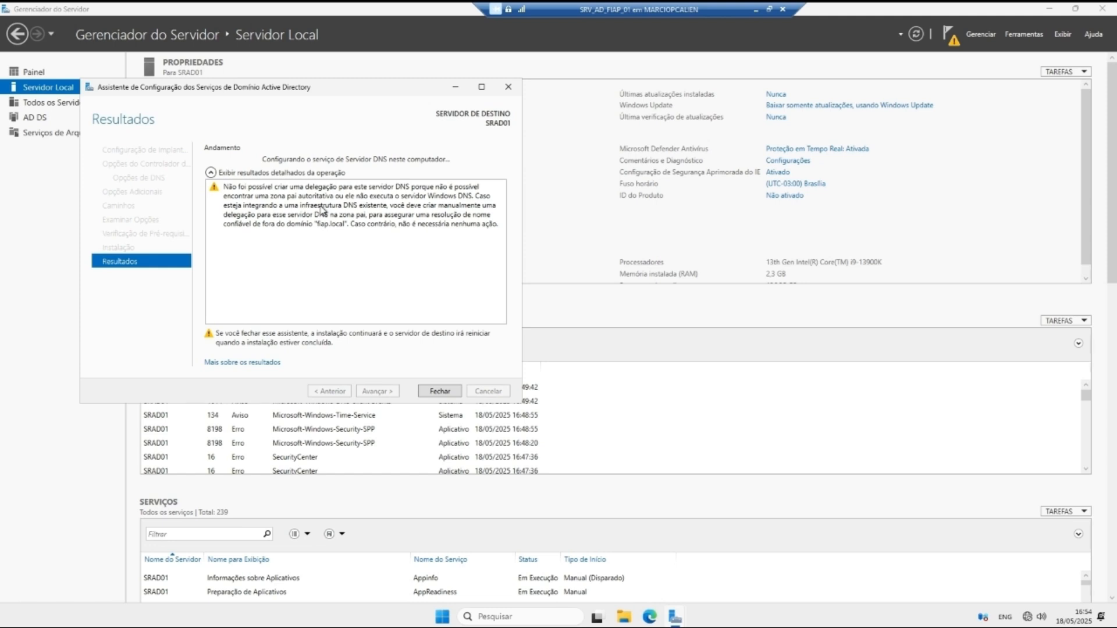
Step: Close the AD DS configuration wizard while the promotion of SRAD01 continues
click(446, 395)
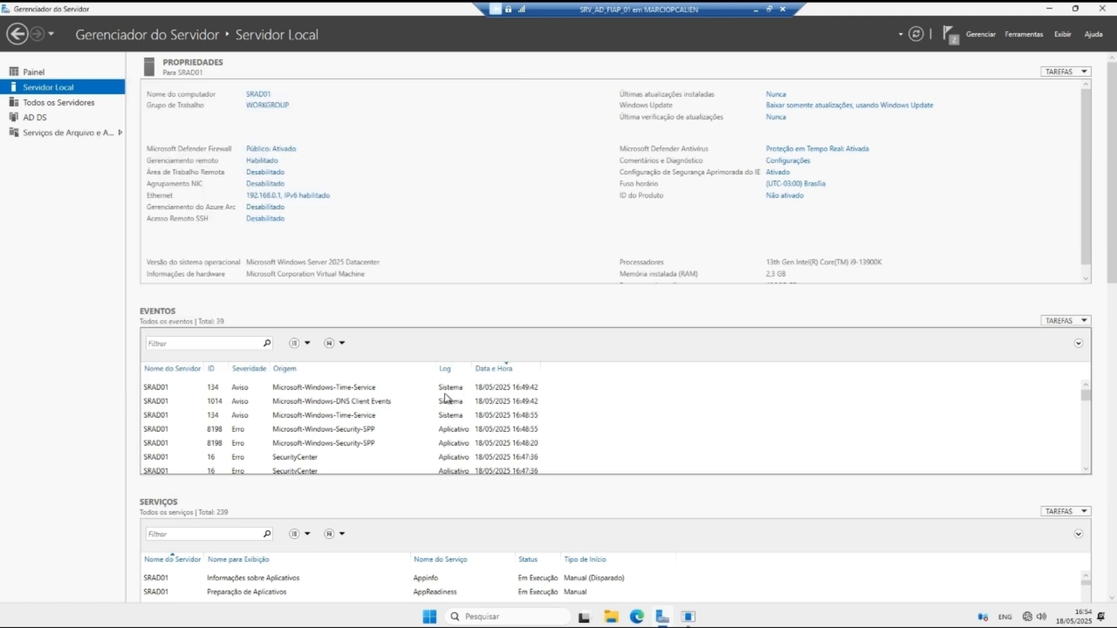
Step: Dismiss the sign-out notice and maximize the SRV_AD_FIAP_01 connection window
click(583, 332)
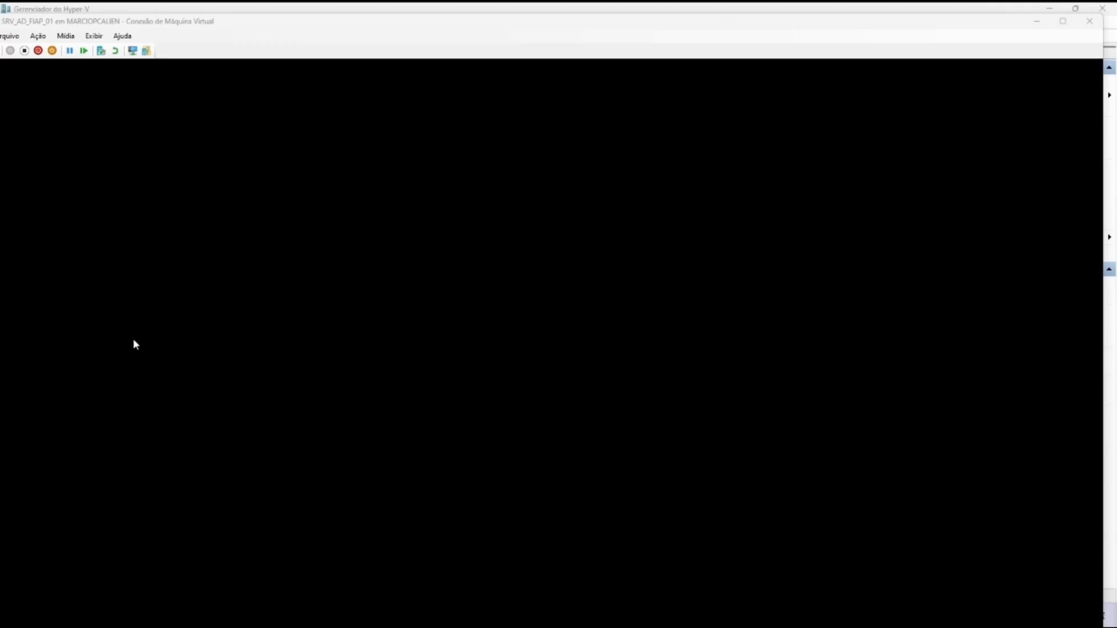
drag(435, 22, 434, 14)
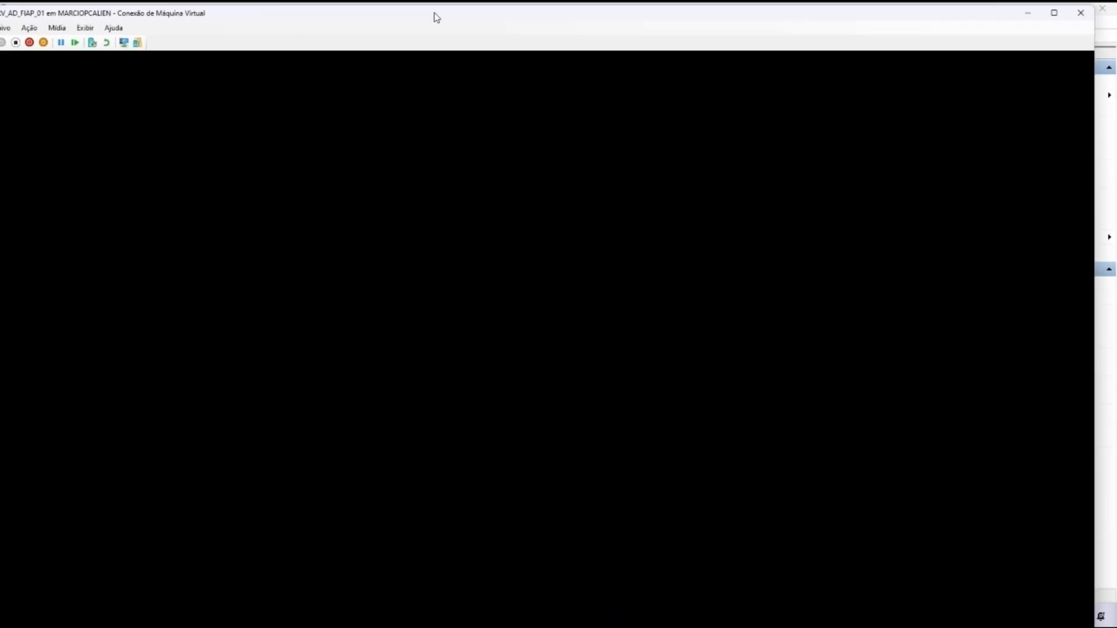
click(1053, 14)
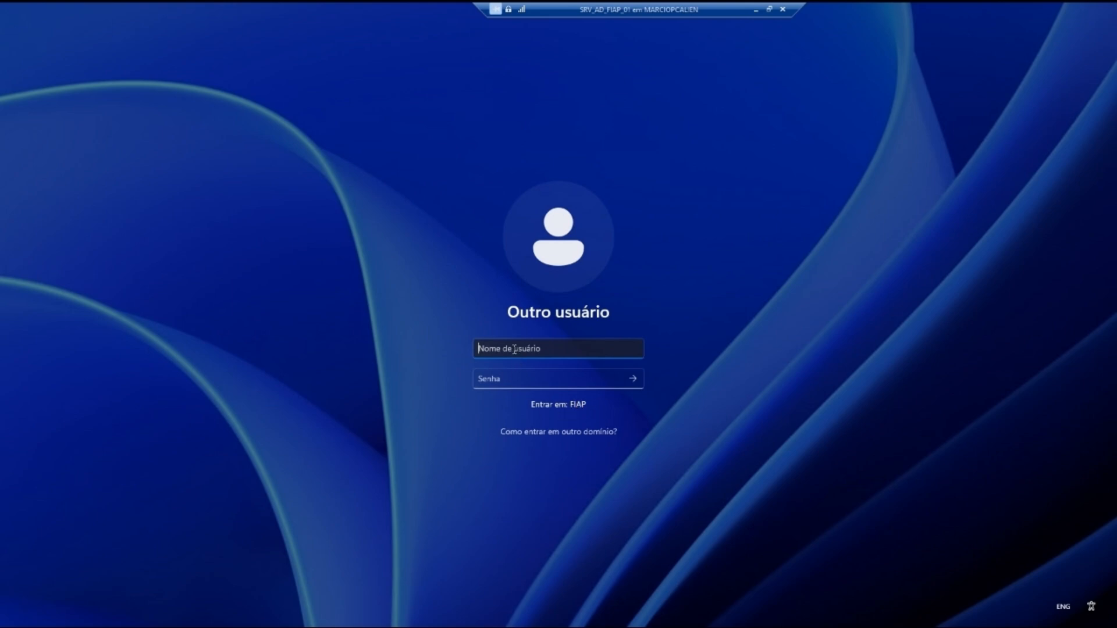
Step: Sign in to the FIAP domain as Administrator with the account password
text(Administrador)
click(522, 377)
text(•)
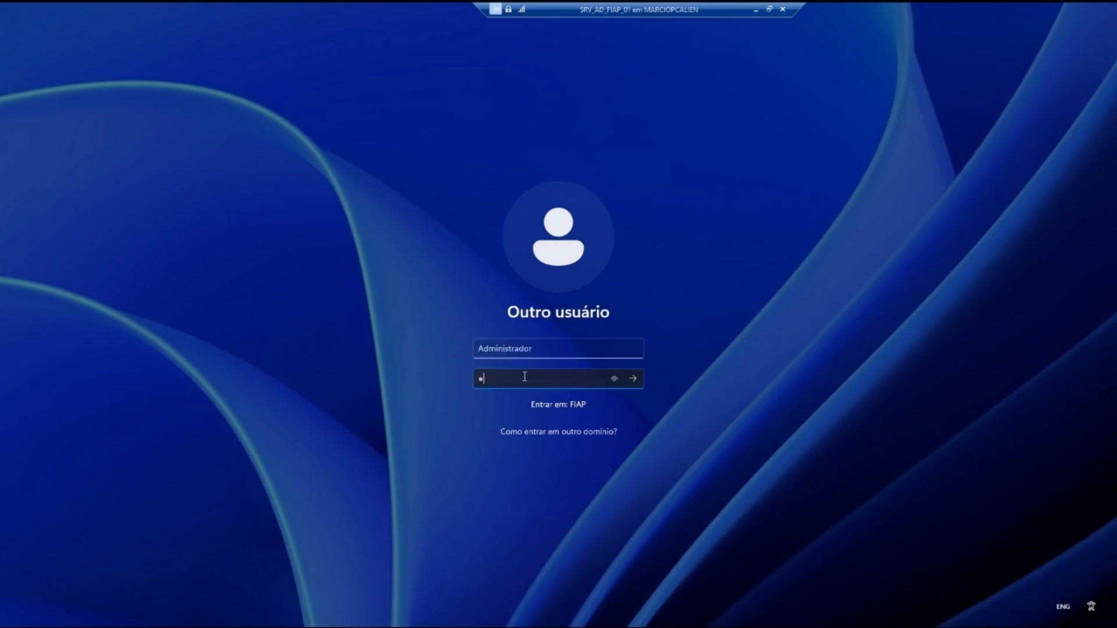
text(••••••)
key(Return)
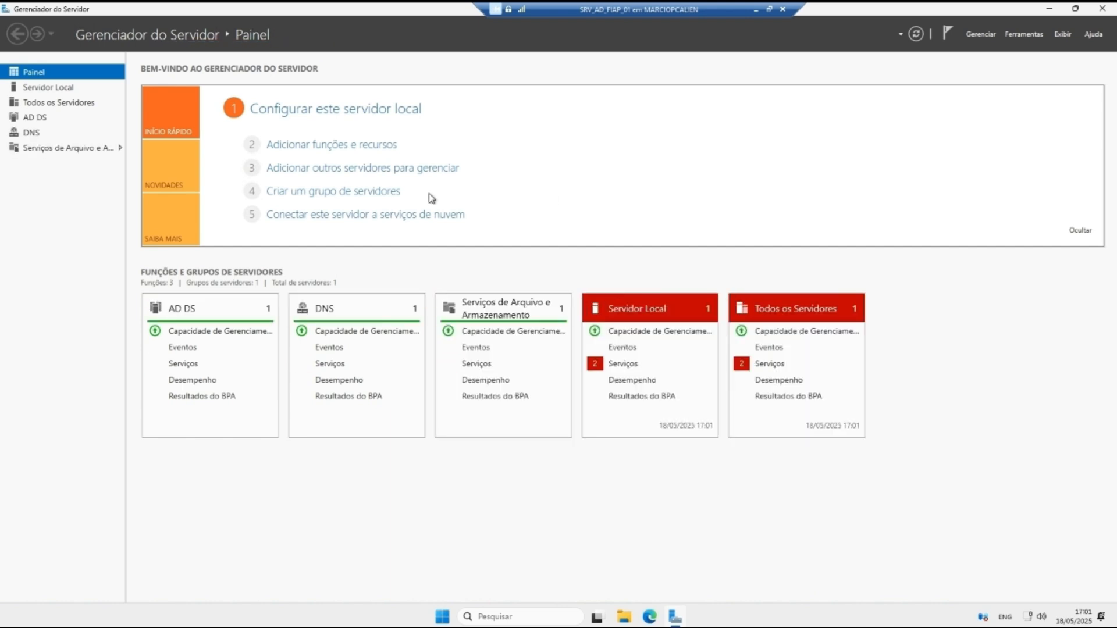
Step: Review the Servidor Local, AD DS, DNS, Todos os Servidores and Painel pages, ending on Servidor Local
click(60, 88)
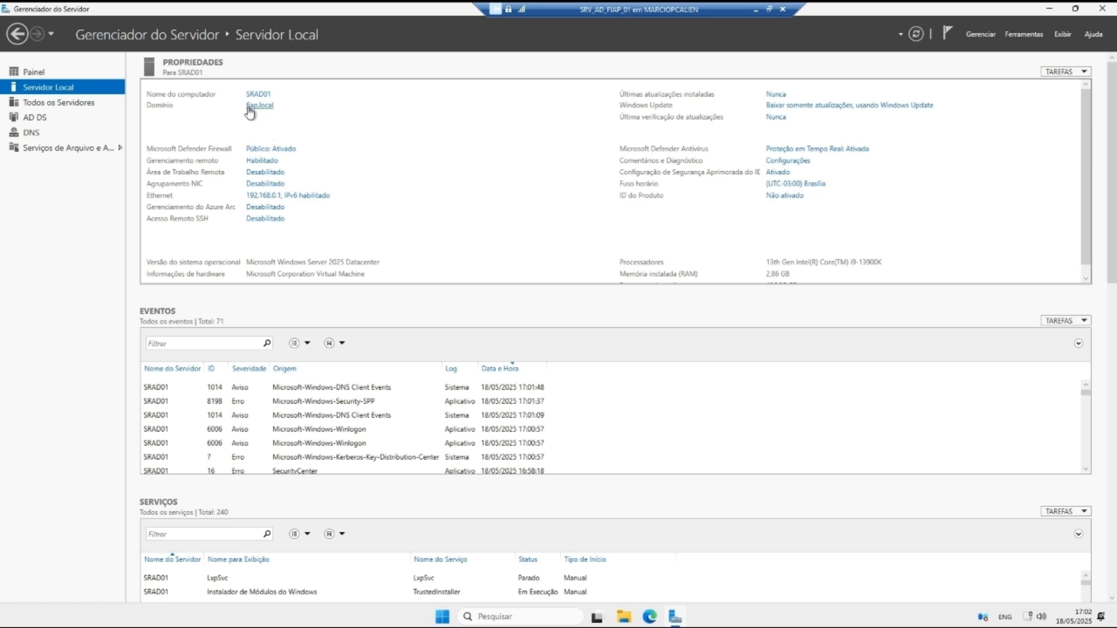
click(42, 119)
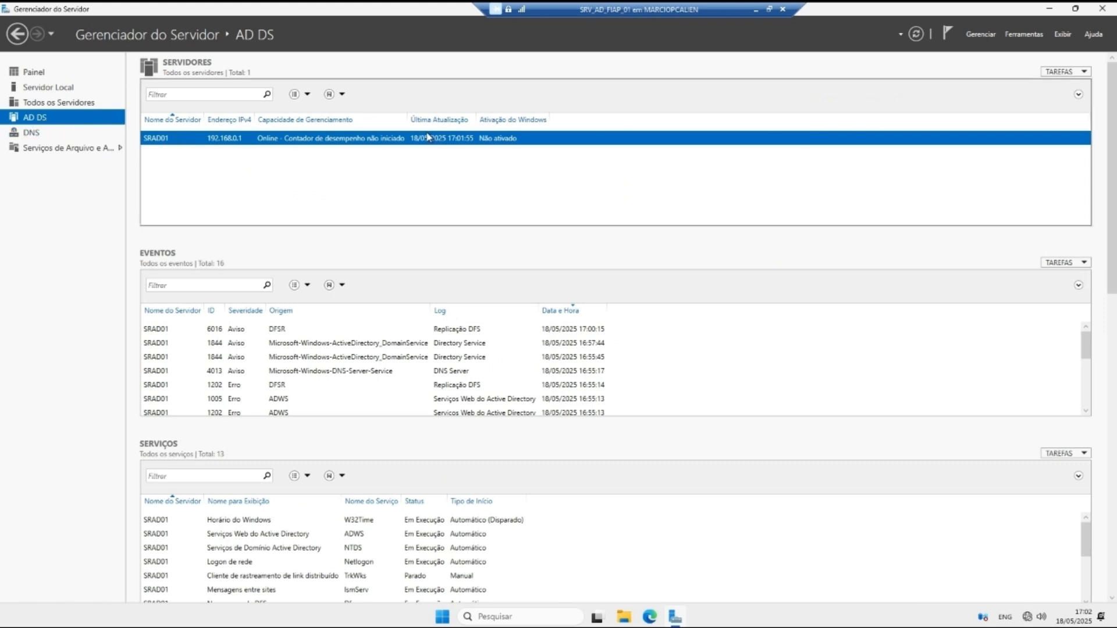
click(69, 133)
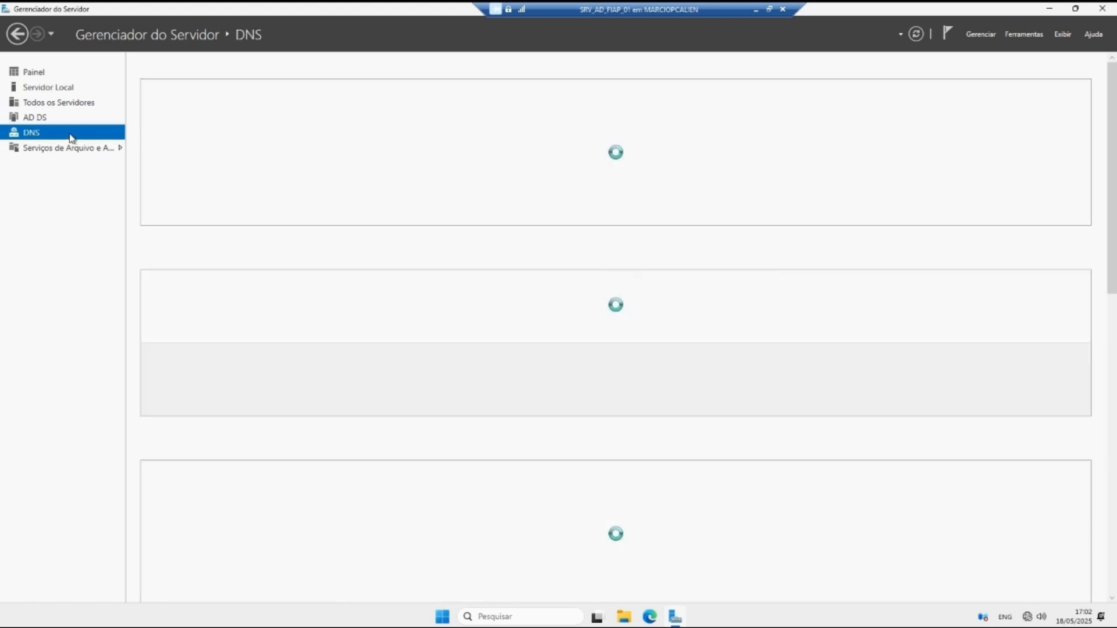
click(50, 104)
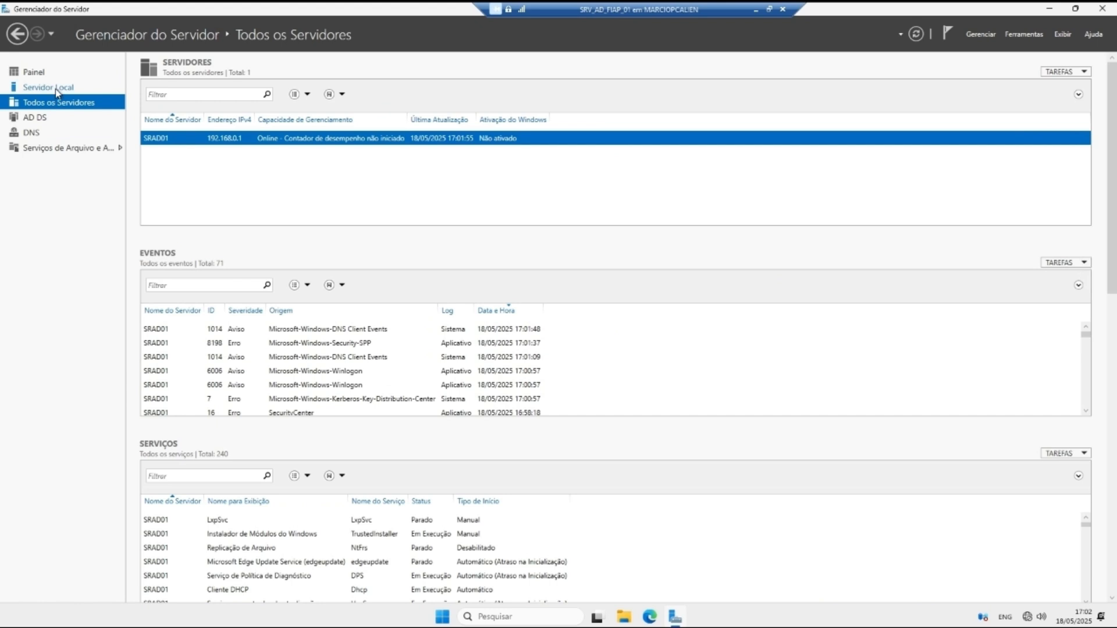
click(56, 89)
scroll(348, 404, down, 4)
scroll(340, 404, up, 4)
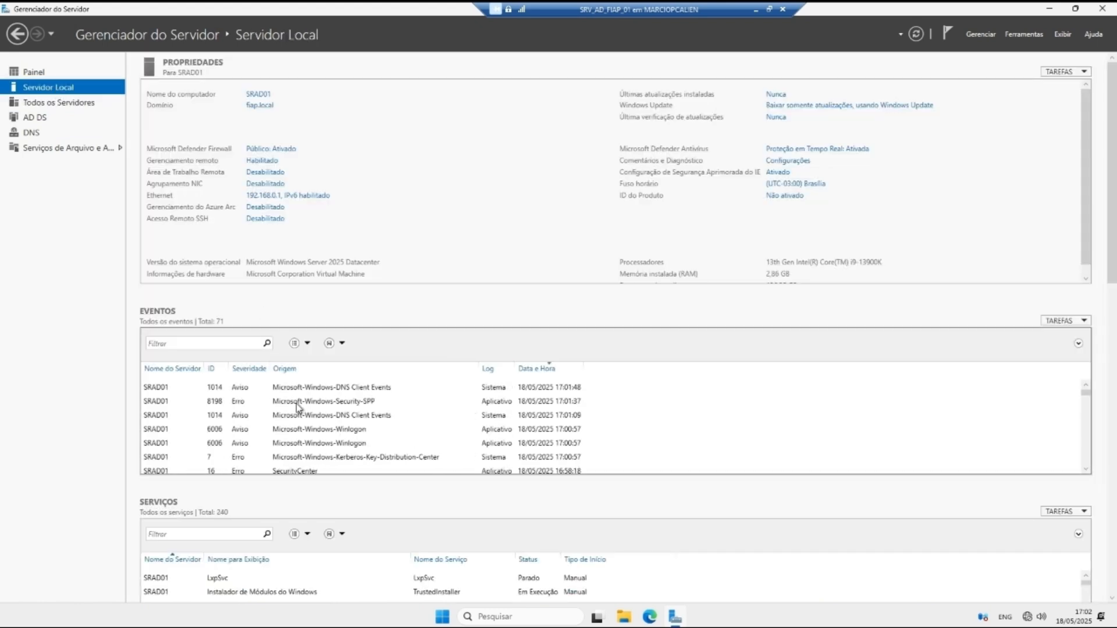
scroll(279, 402, down, 1)
scroll(359, 400, up, 1)
click(33, 73)
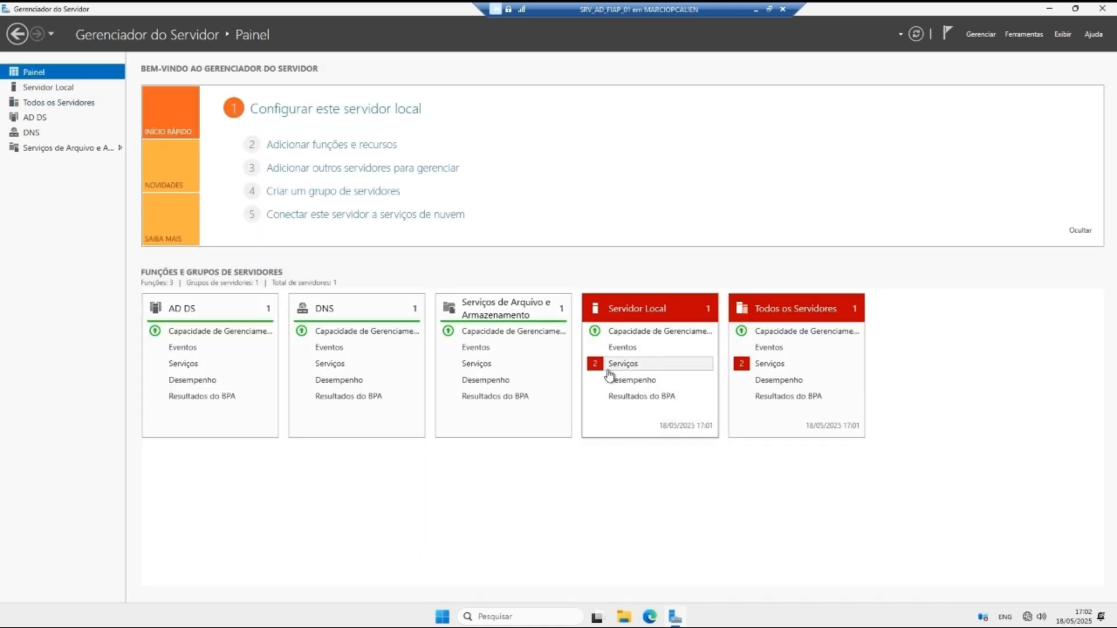
click(58, 90)
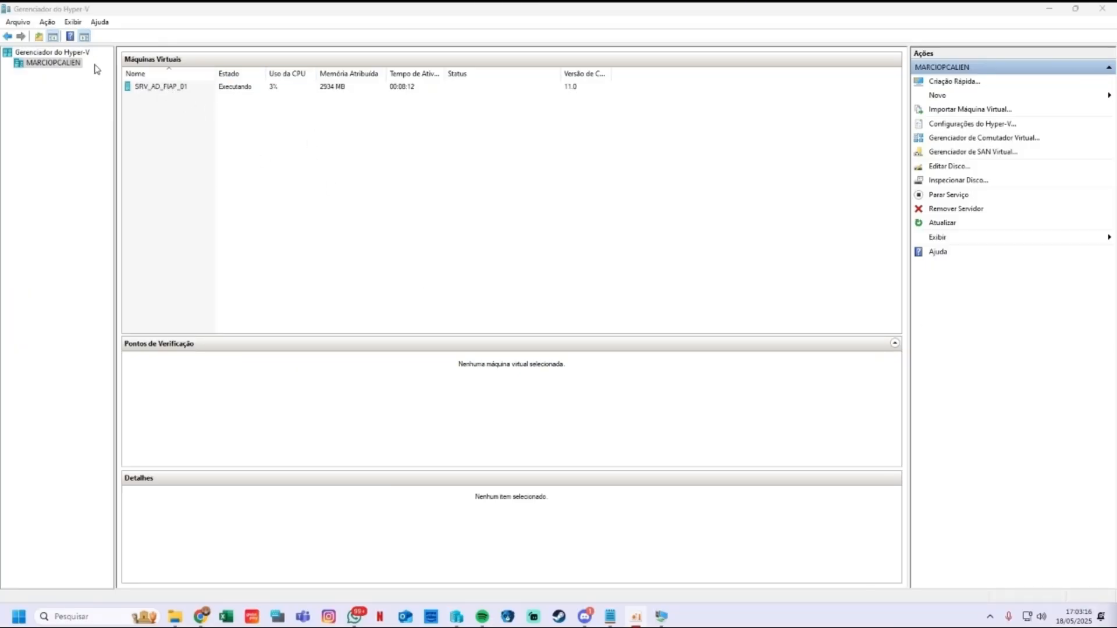
Step: Start a new virtual machine on the host named SRV_AD_FIAP_02, choosing Generation 2
click(52, 63)
right_click(66, 66)
mouse_move(114, 90)
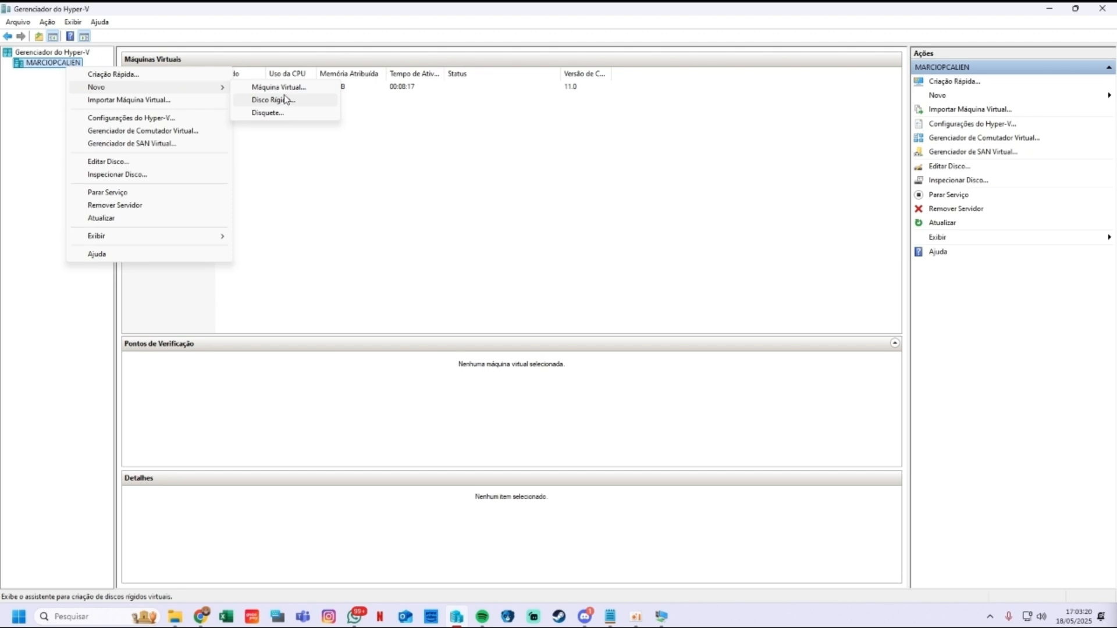
click(281, 88)
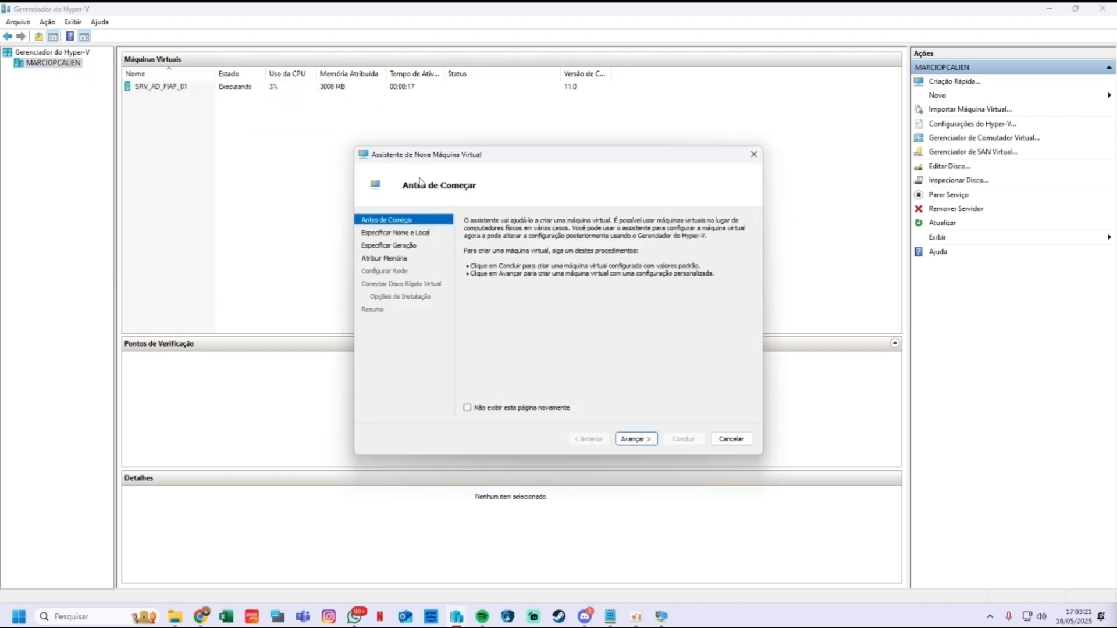
click(626, 439)
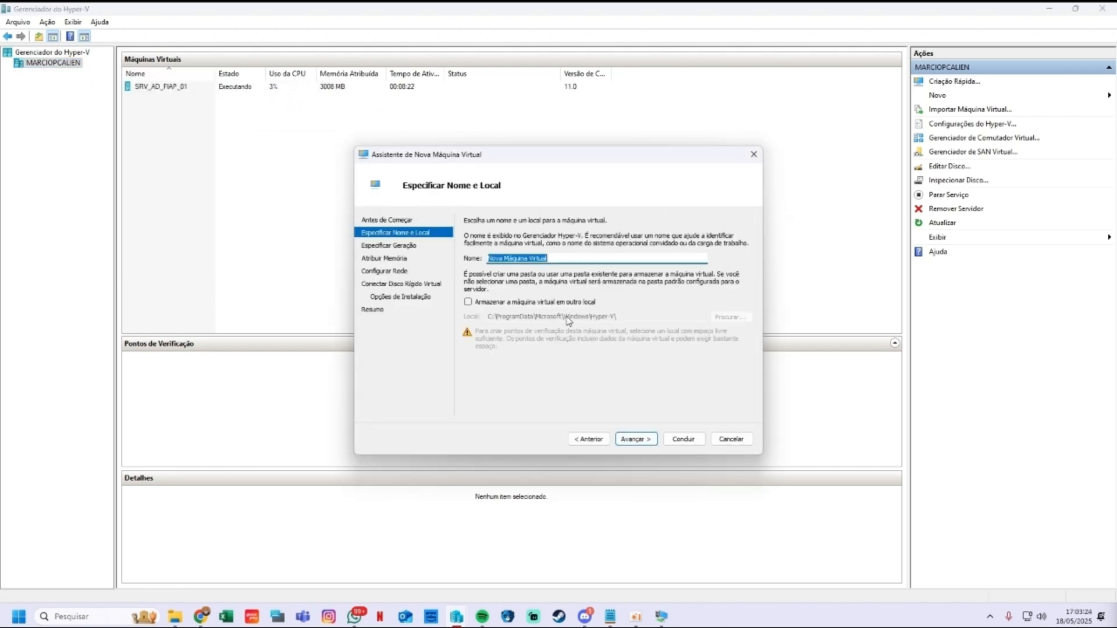
text(SR)
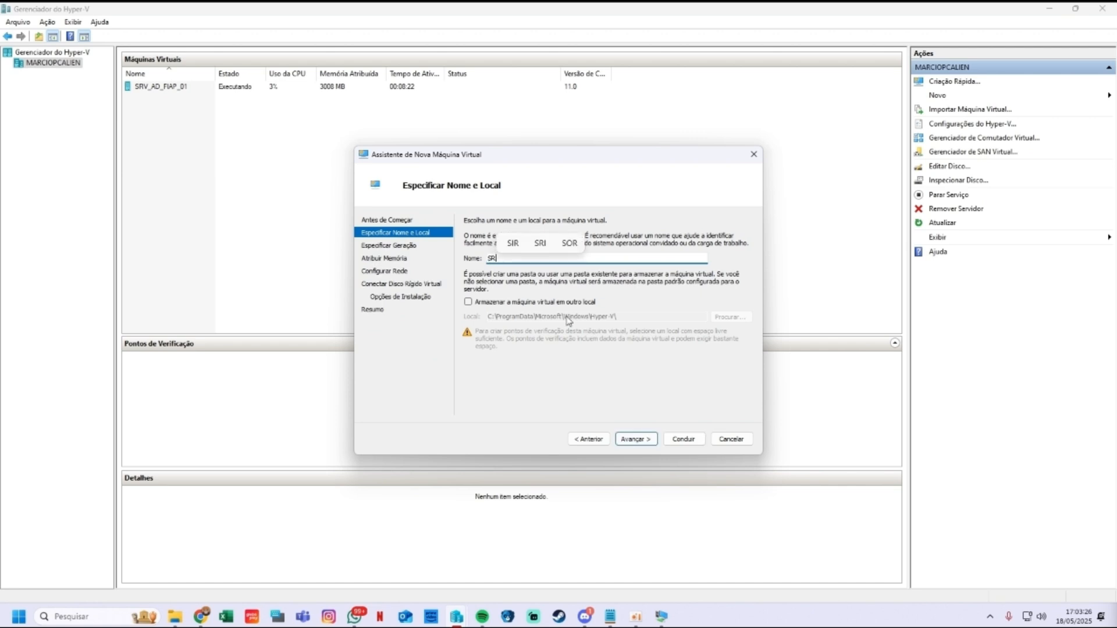
text(V_AD)
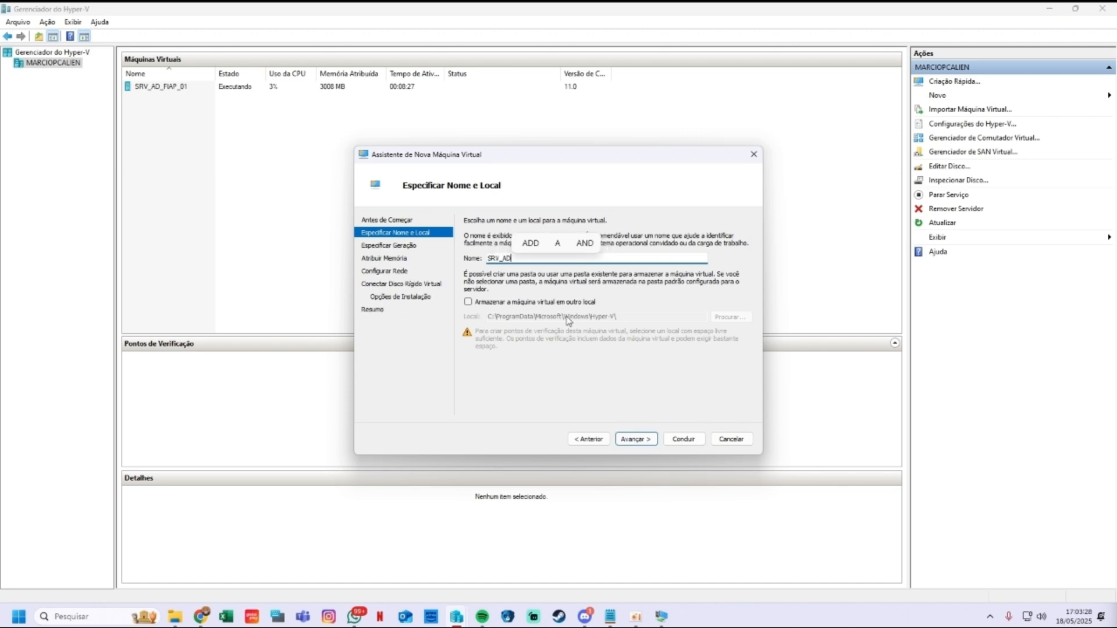
text(_FIAP_02)
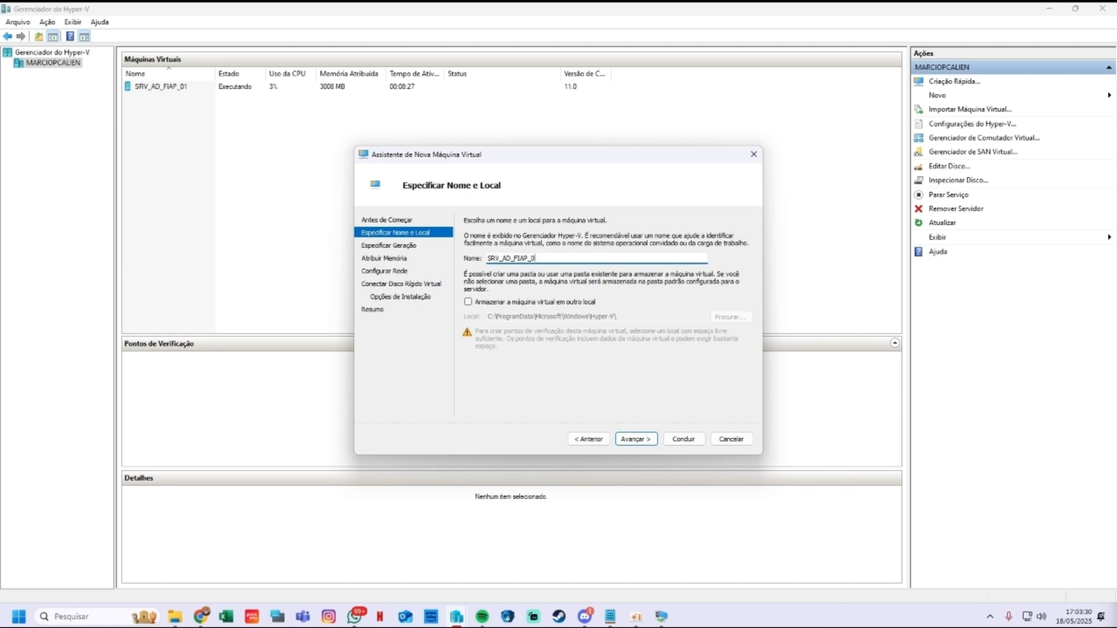
click(635, 439)
click(469, 269)
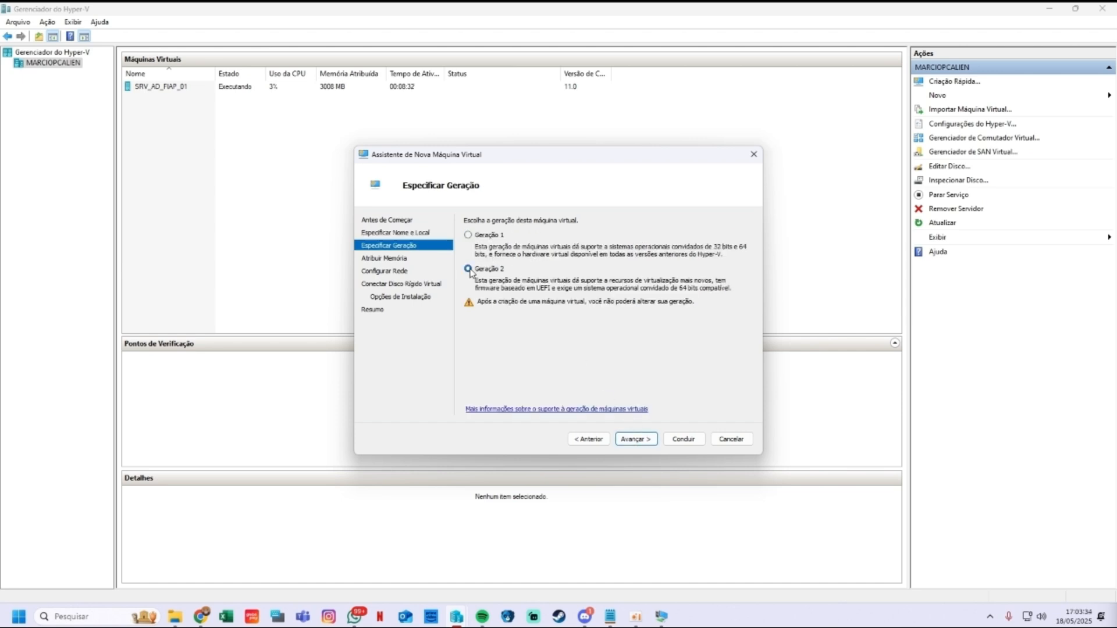
click(633, 439)
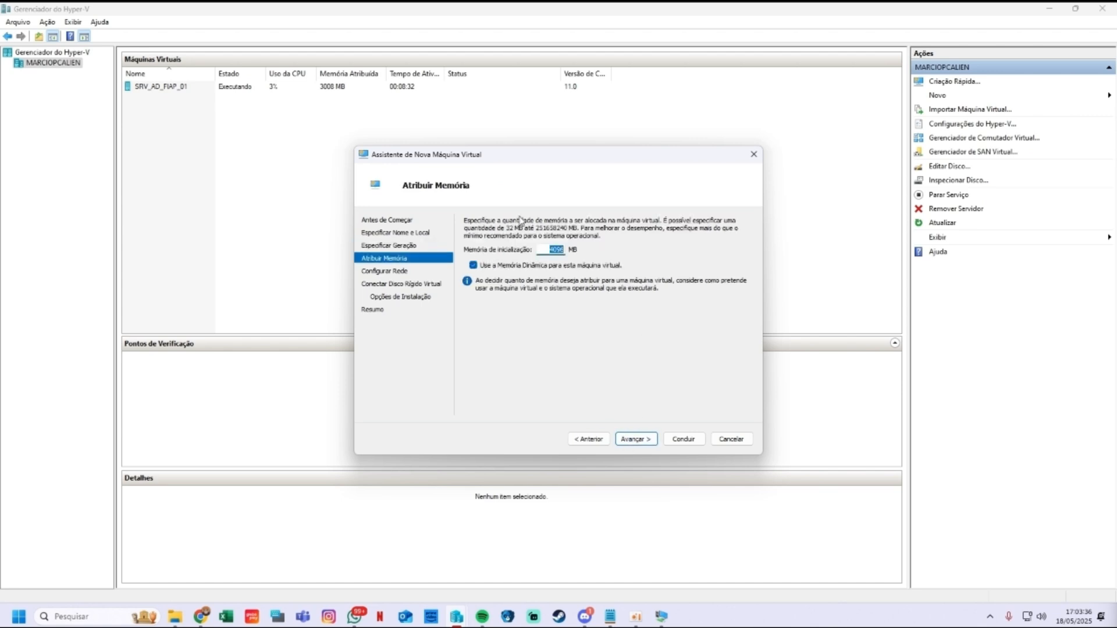
Step: Give it 6000 MB startup memory, no network connection and a new 127 GB disk, and finish
double_click(554, 250)
text(6000)
click(635, 439)
click(535, 245)
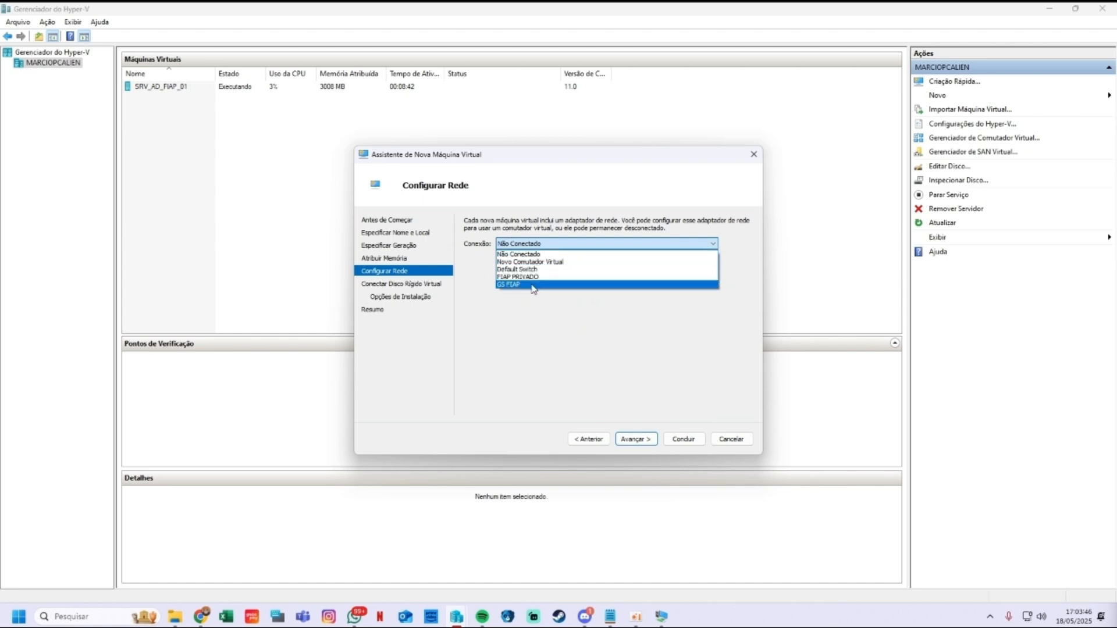
click(487, 237)
click(636, 439)
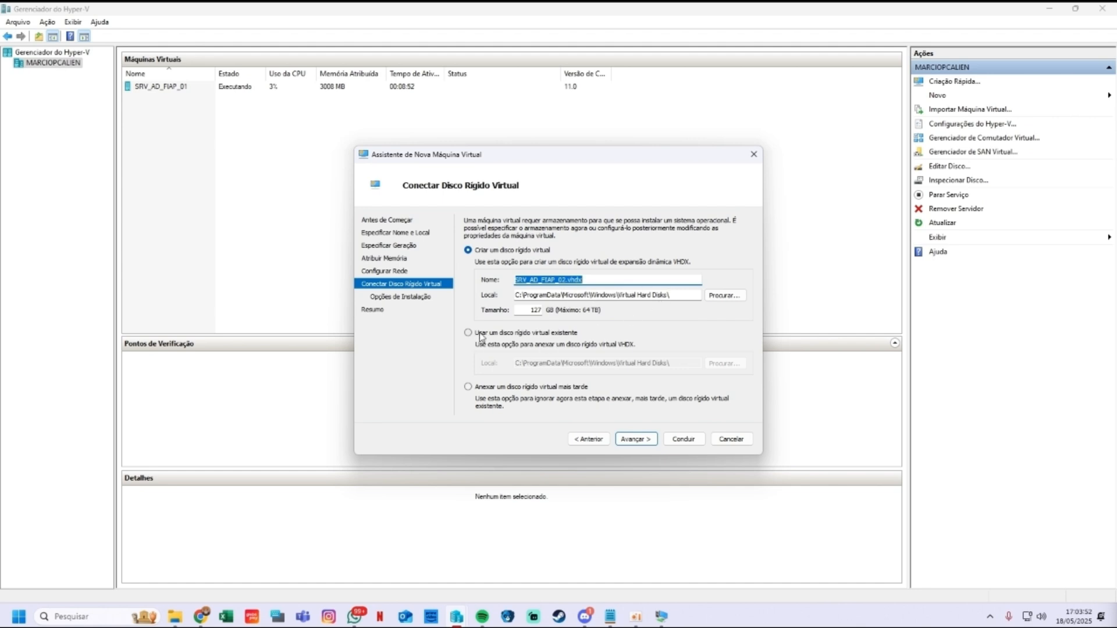
click(635, 438)
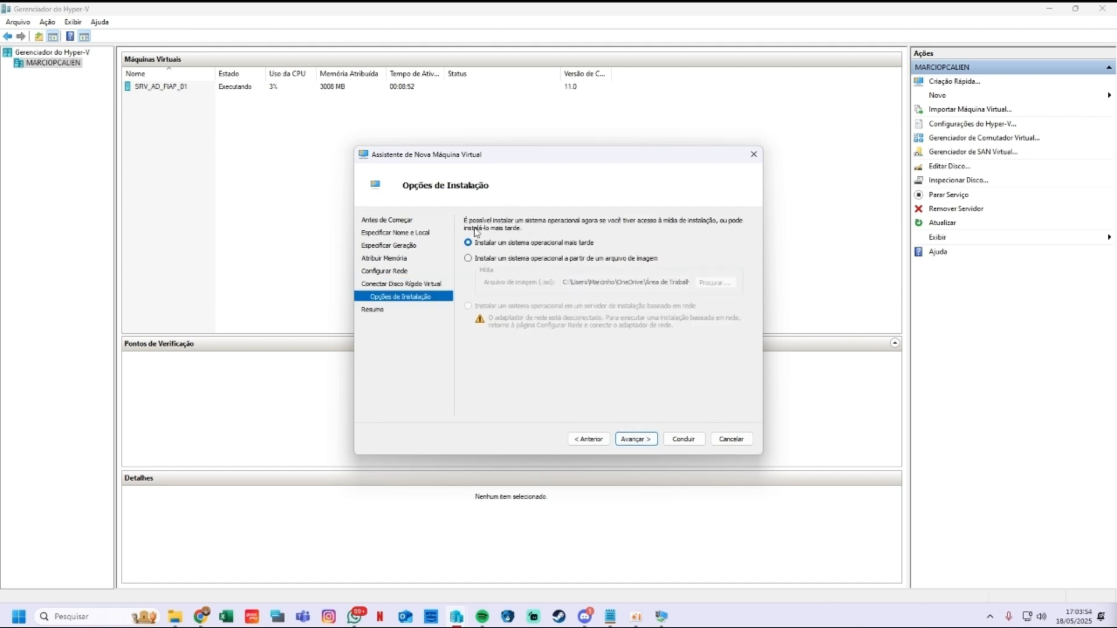
click(635, 438)
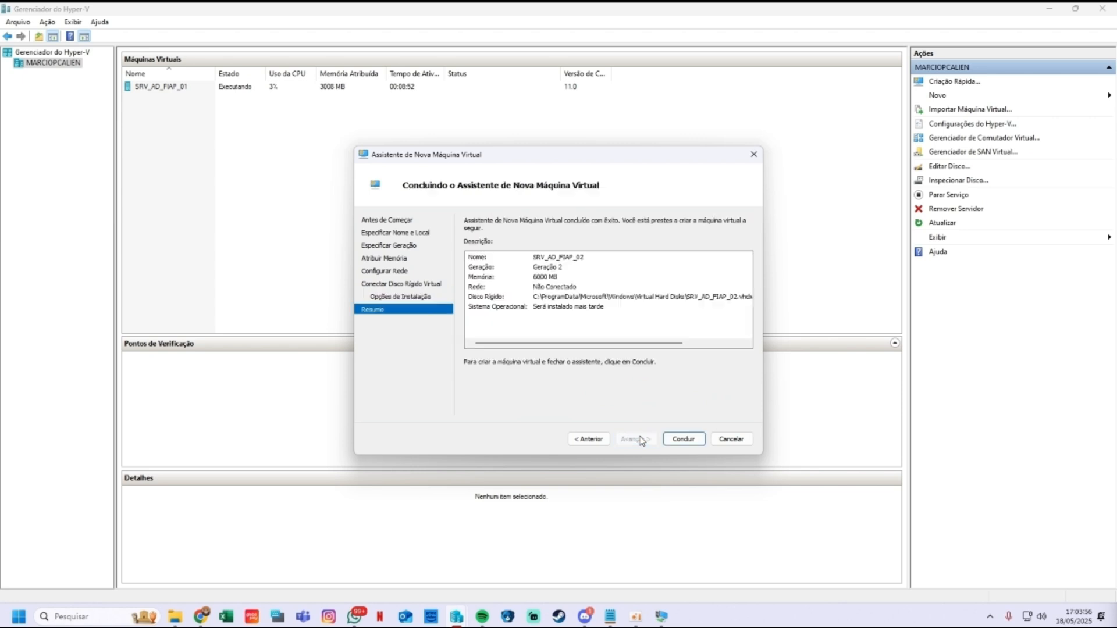
click(682, 439)
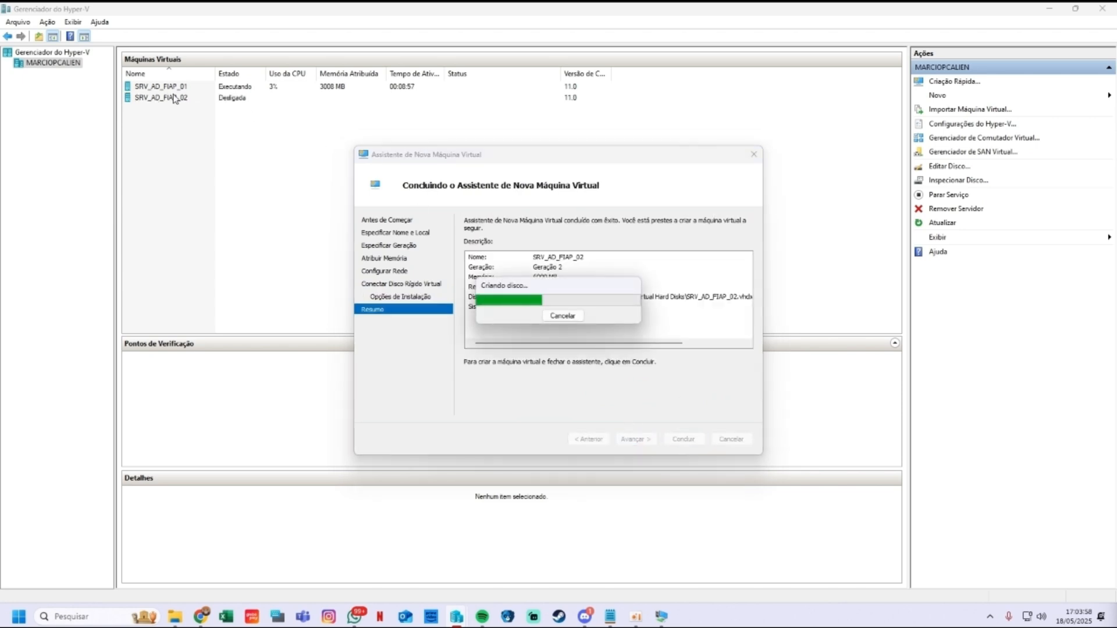
Step: Add a SCSI DVD drive to SRV_AD_FIAP_02 loaded with the Windows Server 2025 ISO
click(176, 99)
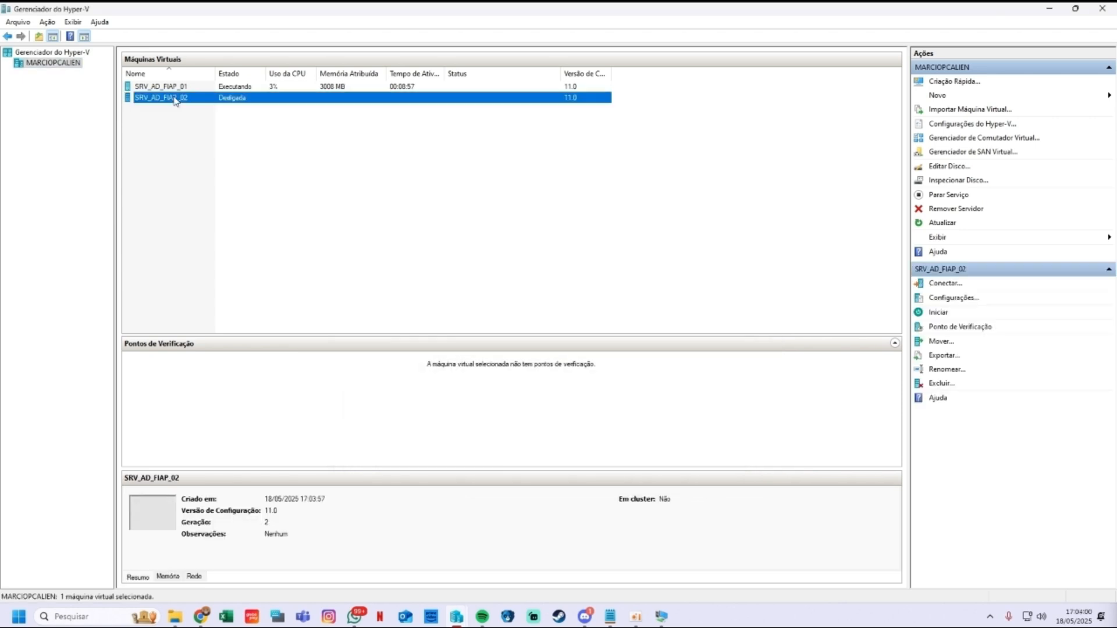
right_click(167, 98)
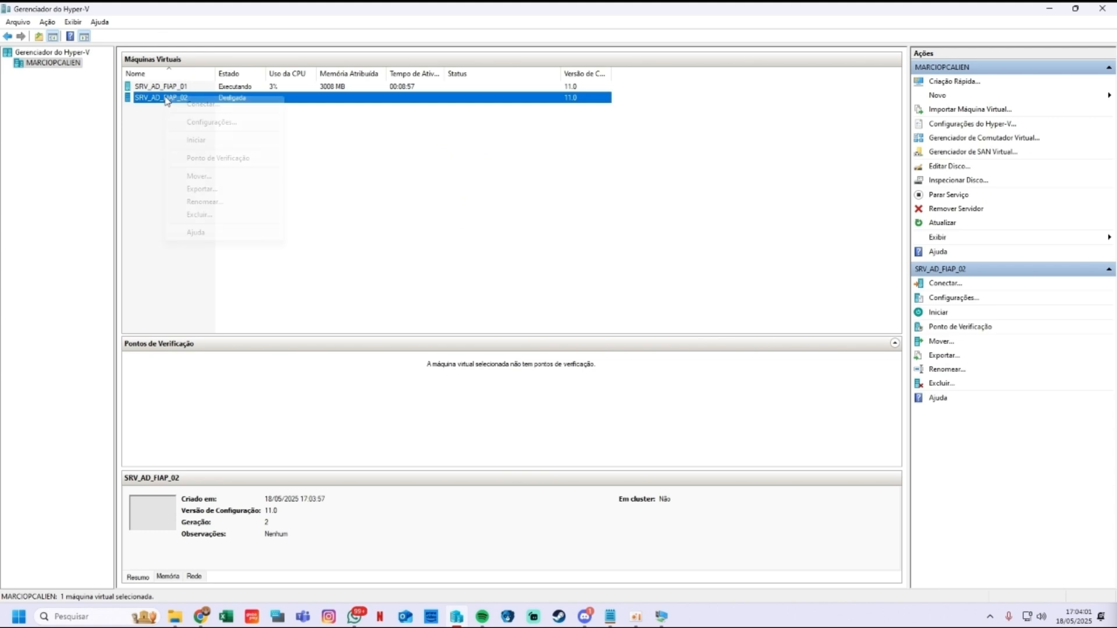
click(211, 122)
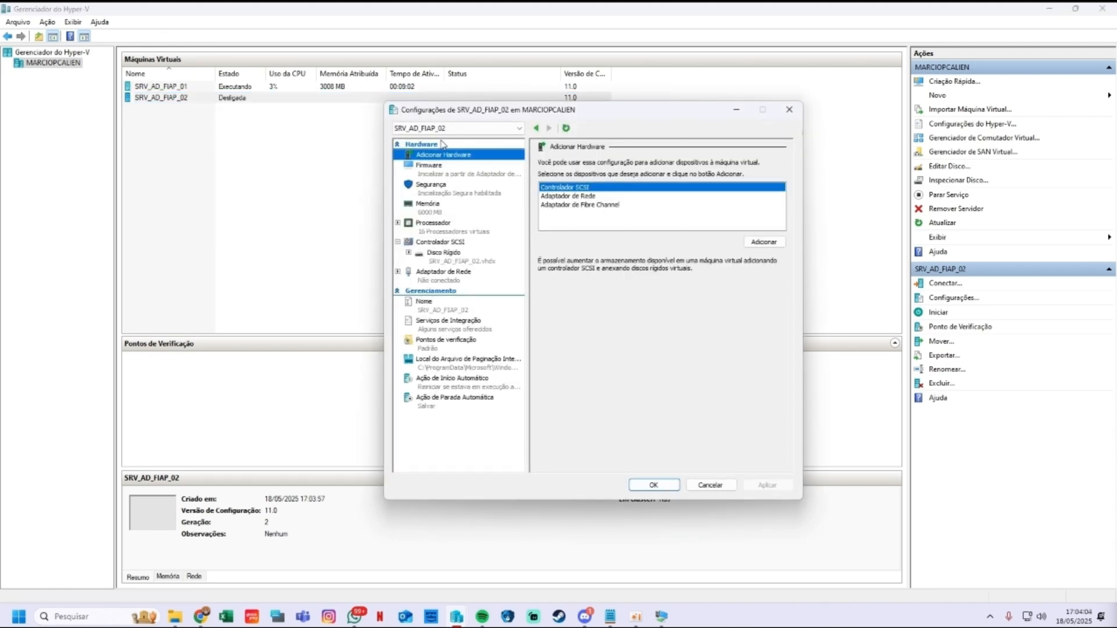
click(446, 243)
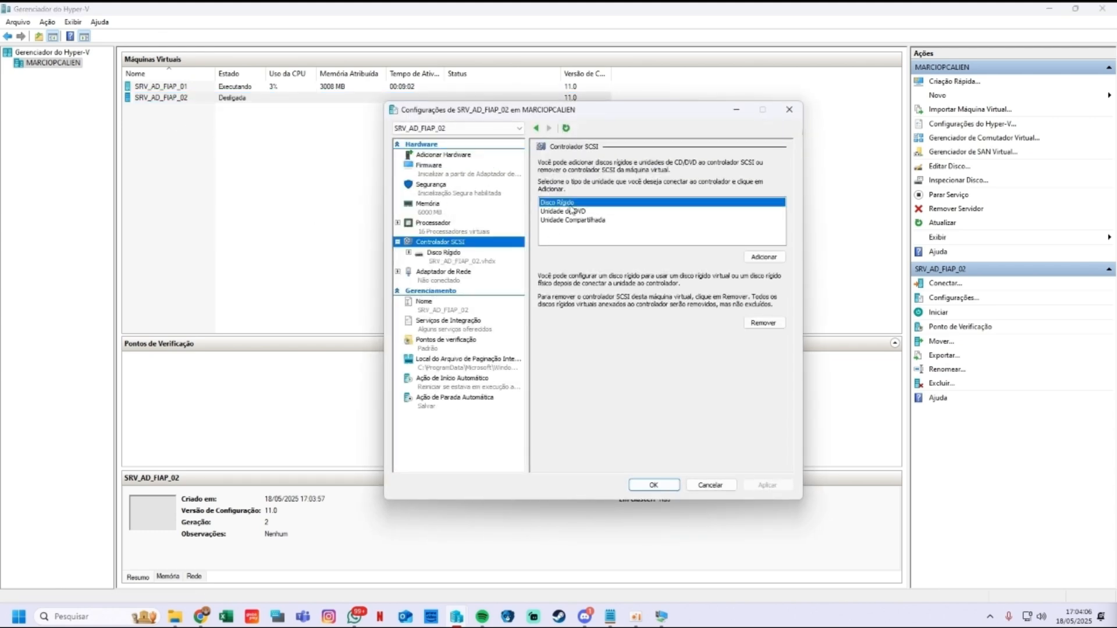
click(554, 213)
click(756, 258)
click(550, 244)
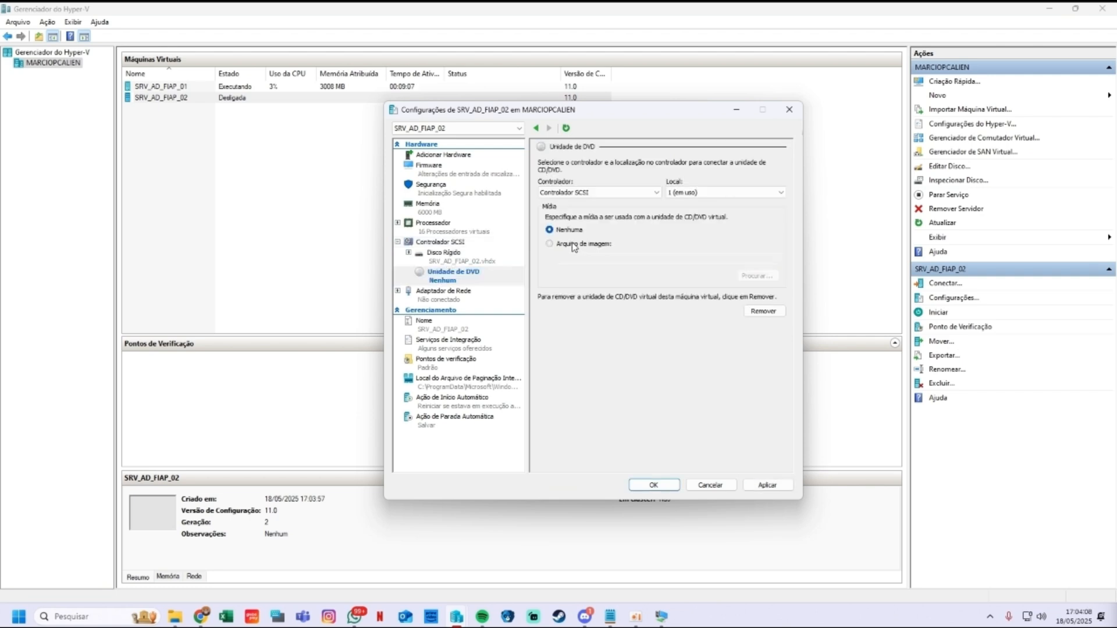
click(756, 275)
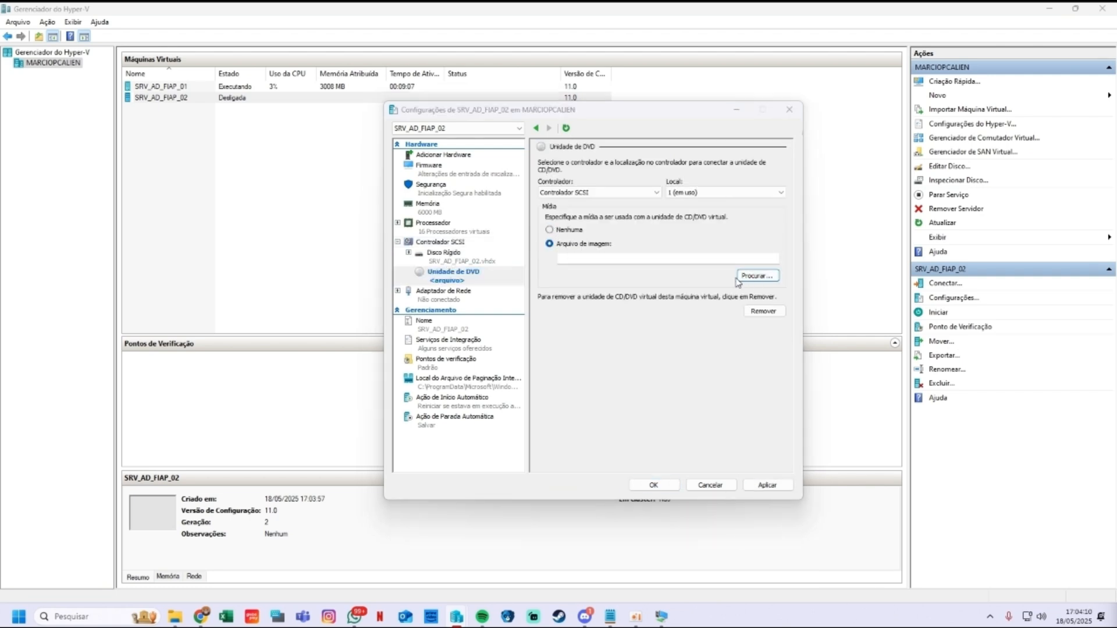
click(531, 230)
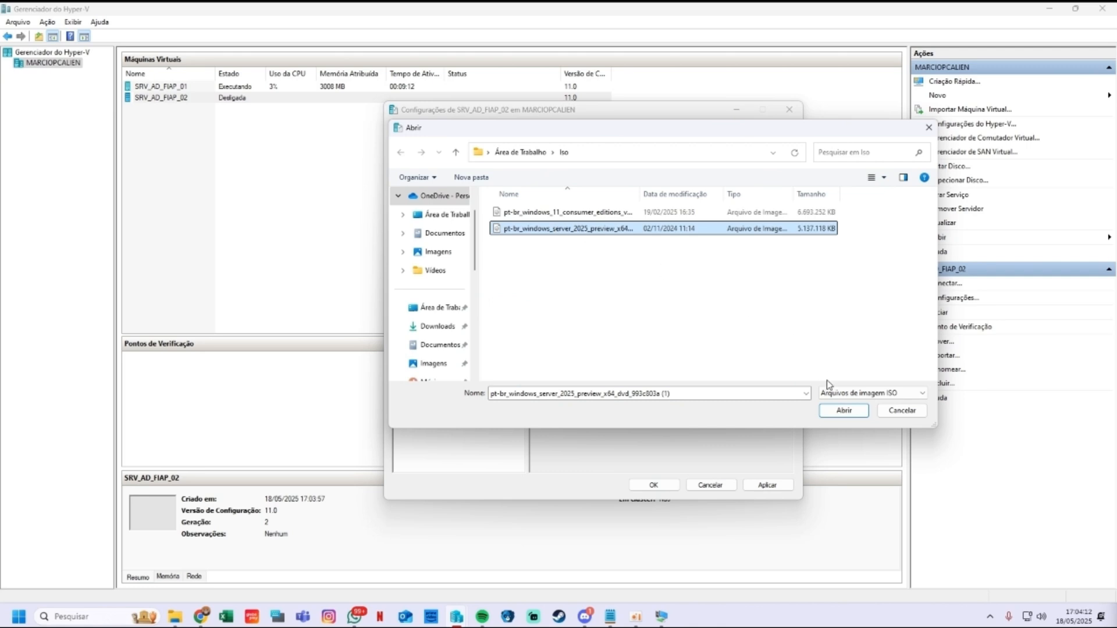
click(832, 410)
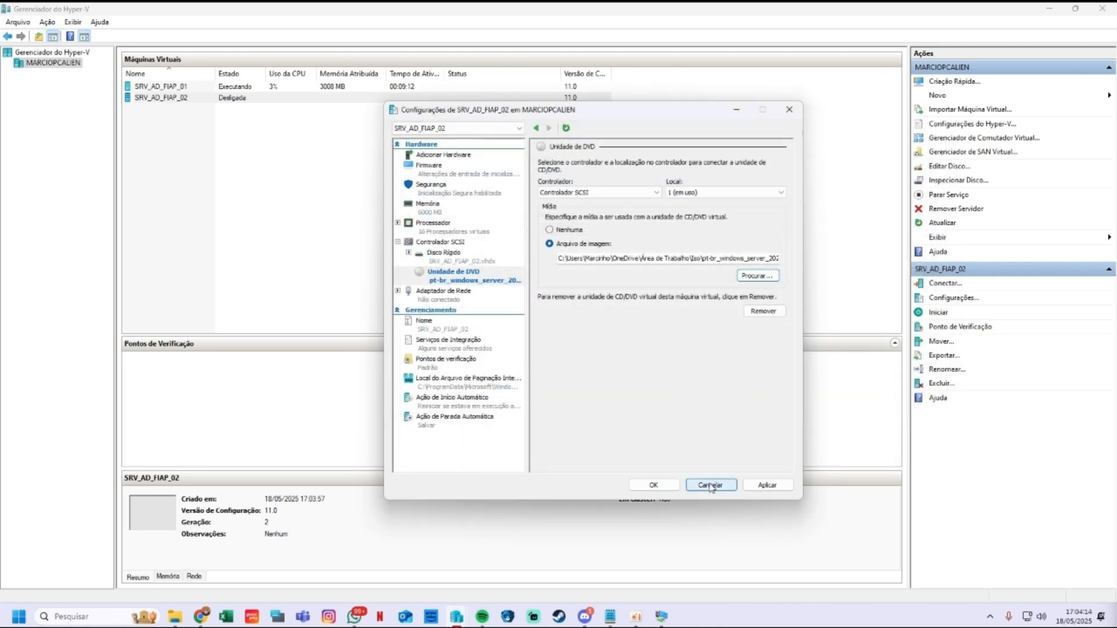
click(763, 487)
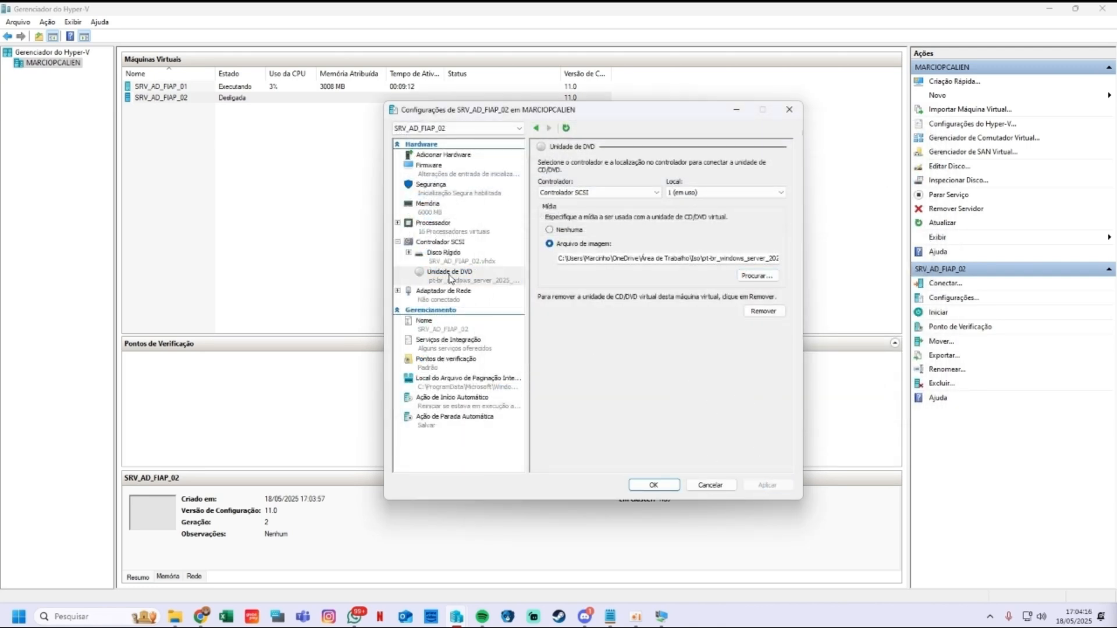
Step: Connect the network adapter to the GS FIAP virtual switch
click(440, 290)
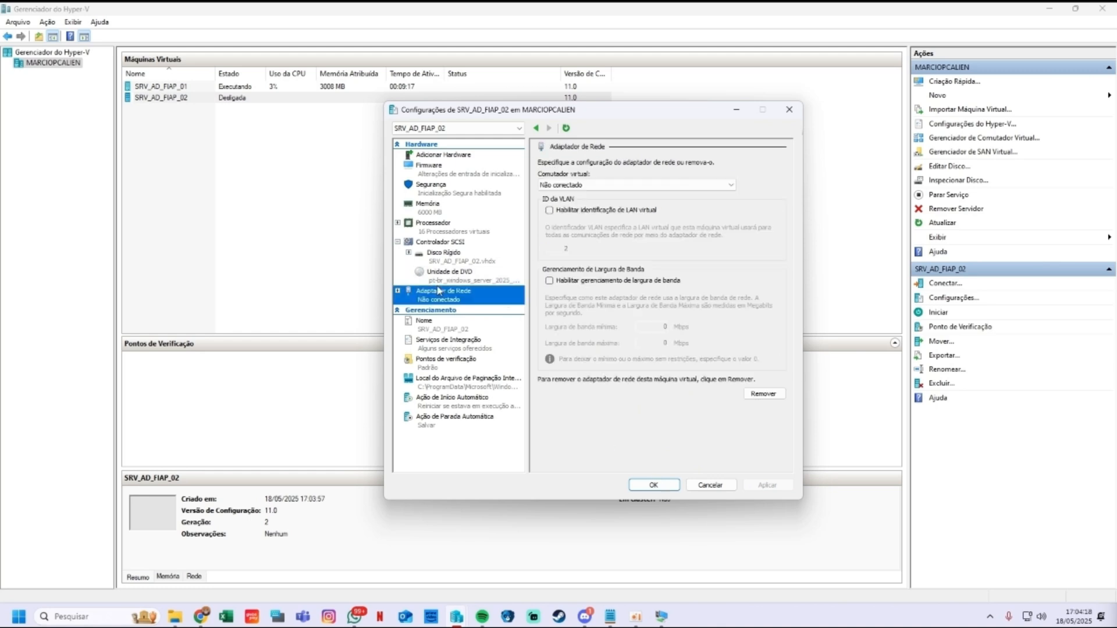
click(576, 185)
click(582, 221)
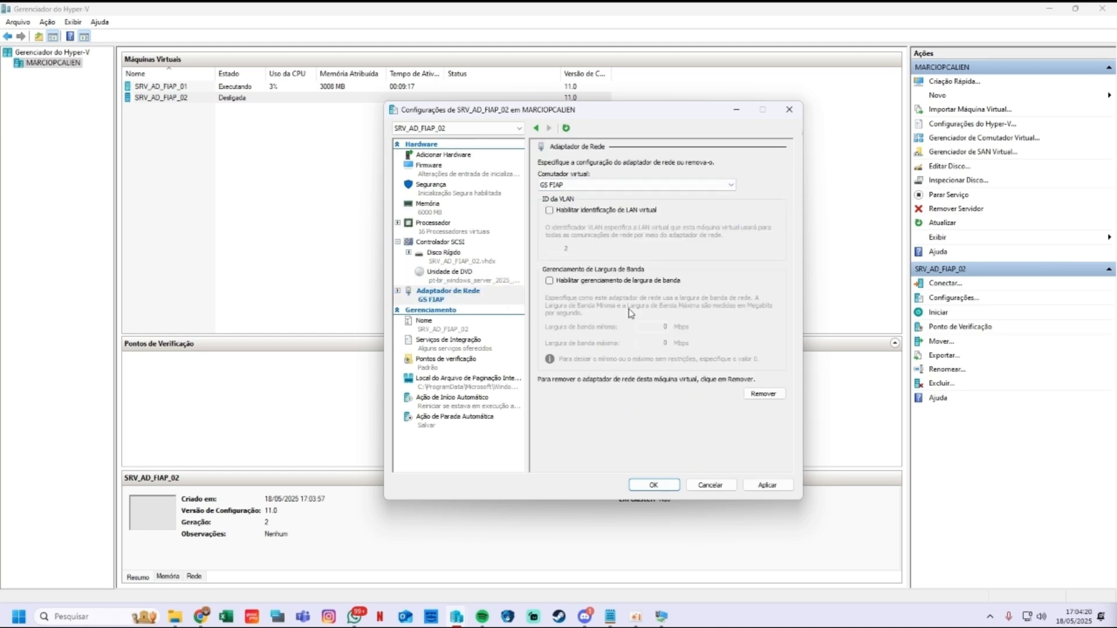
click(768, 484)
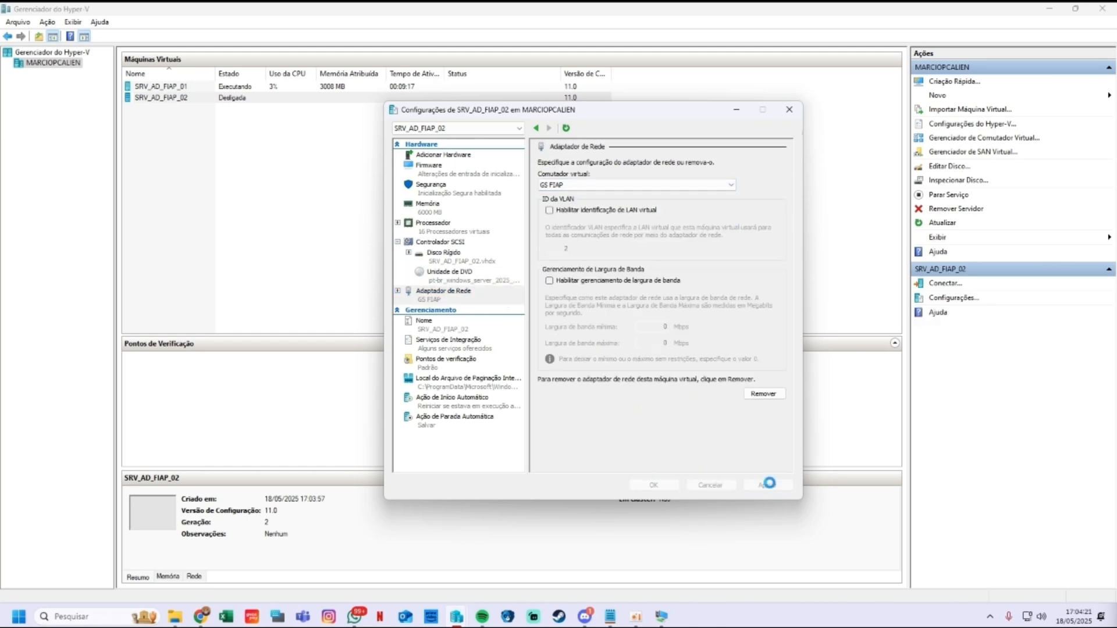
Step: Set the virtual processor count to 10
click(450, 232)
click(684, 193)
click(683, 194)
click(684, 194)
click(683, 194)
click(684, 194)
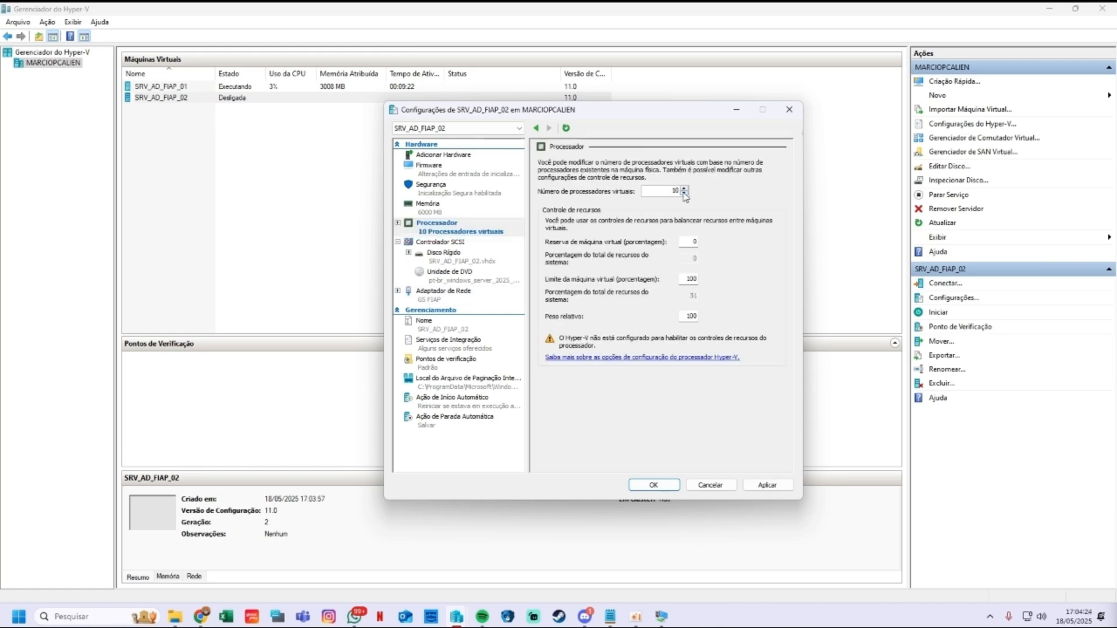
click(683, 194)
click(683, 194)
click(684, 193)
click(685, 187)
click(685, 188)
click(460, 209)
click(460, 254)
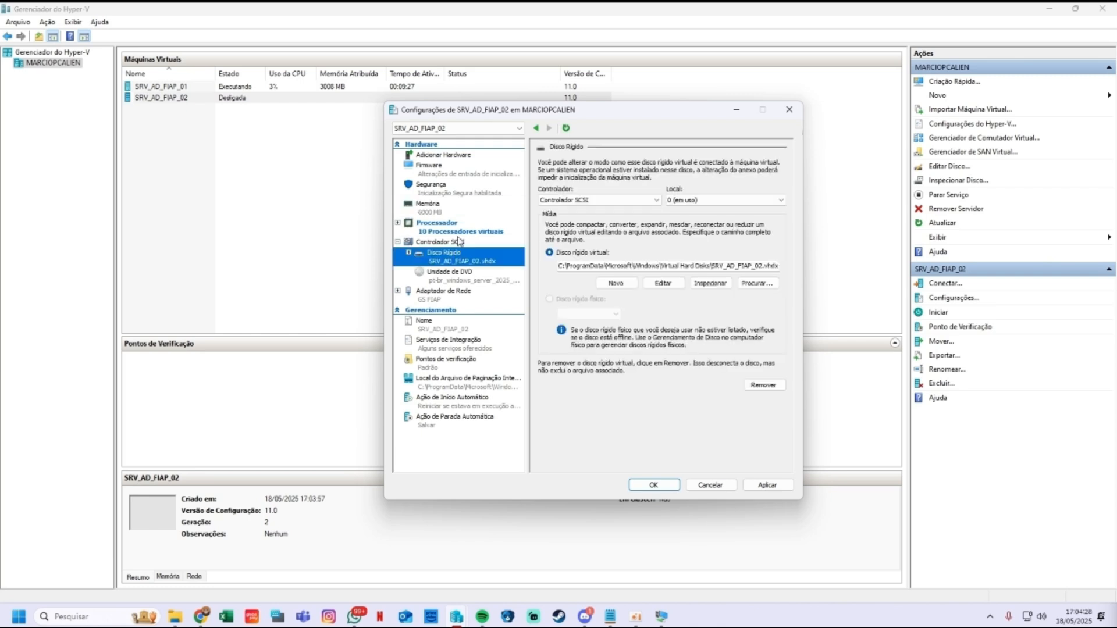
click(463, 242)
Step: Put the DVD drive first in the firmware boot order and save the settings
click(445, 175)
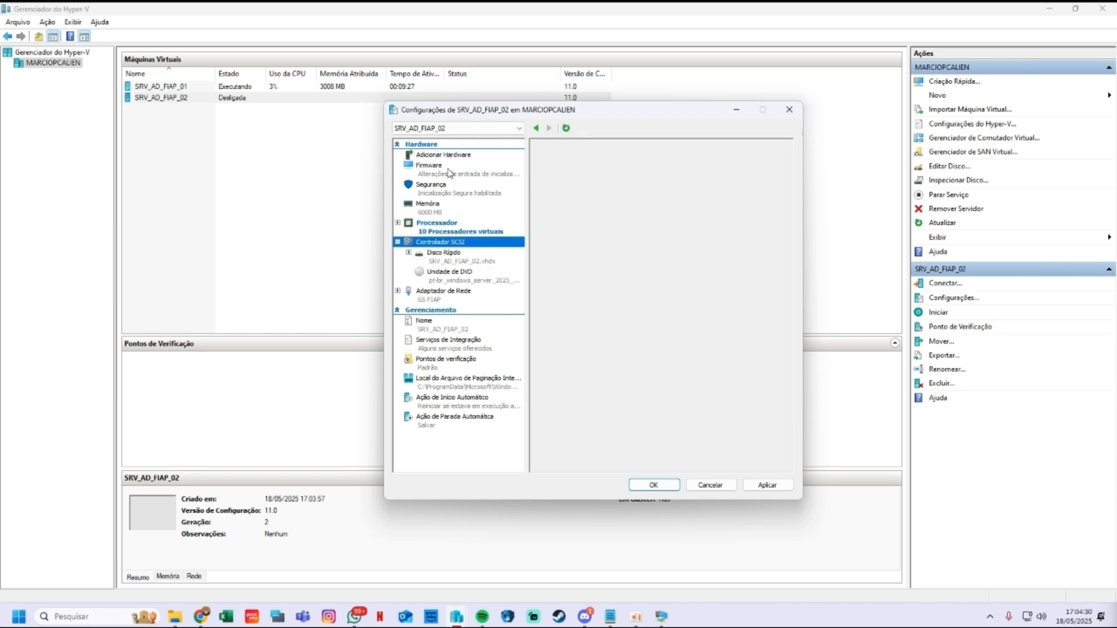
click(736, 244)
click(736, 245)
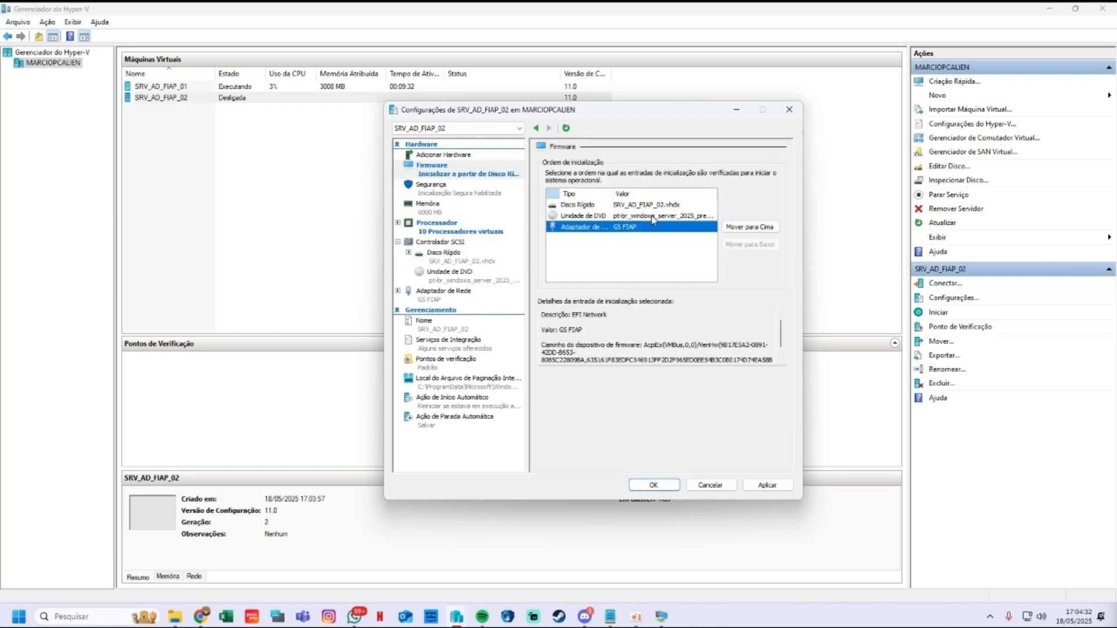
drag(579, 216, 579, 206)
click(768, 485)
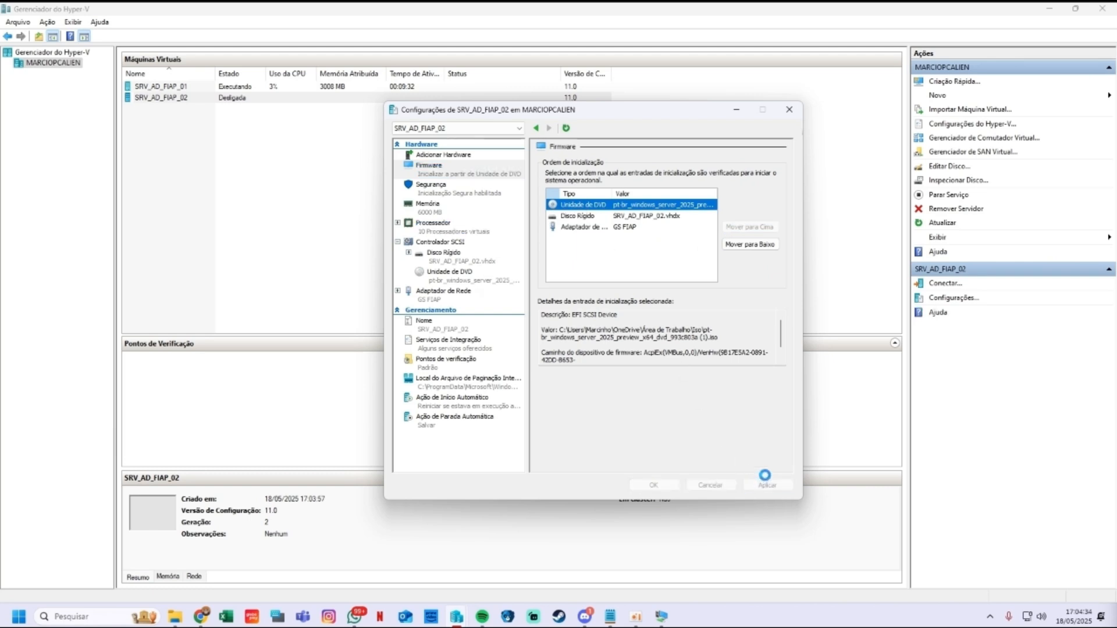
click(452, 155)
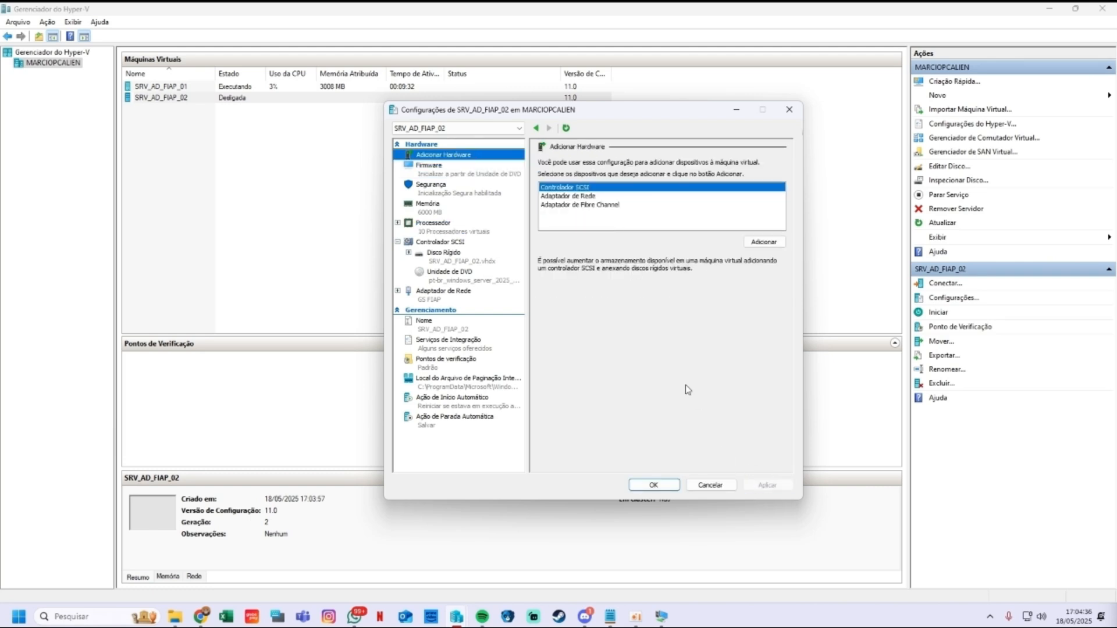
click(664, 486)
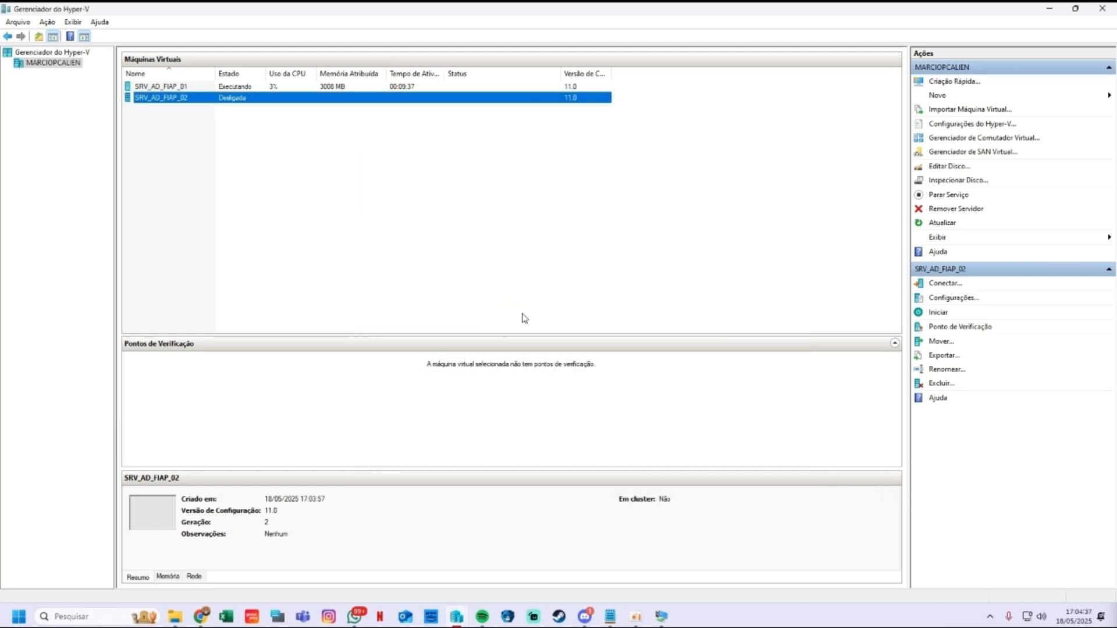
Step: Start SRV_AD_FIAP_02 and boot it from the installation DVD in a full-screen connection window
double_click(176, 98)
click(491, 321)
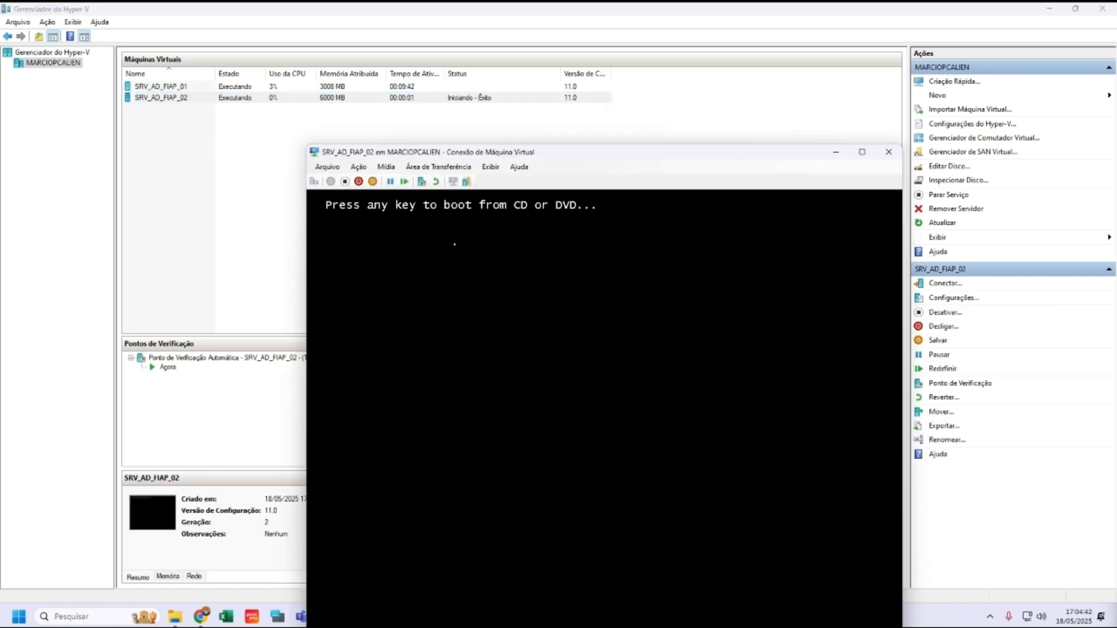
key(Return)
drag(565, 152, 516, 95)
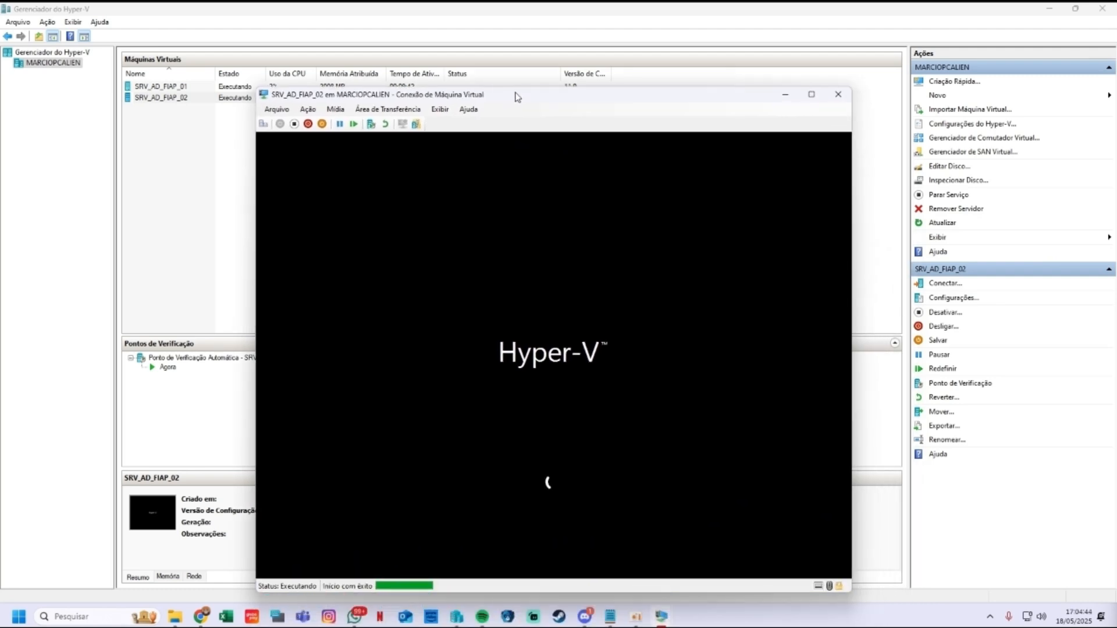
click(811, 97)
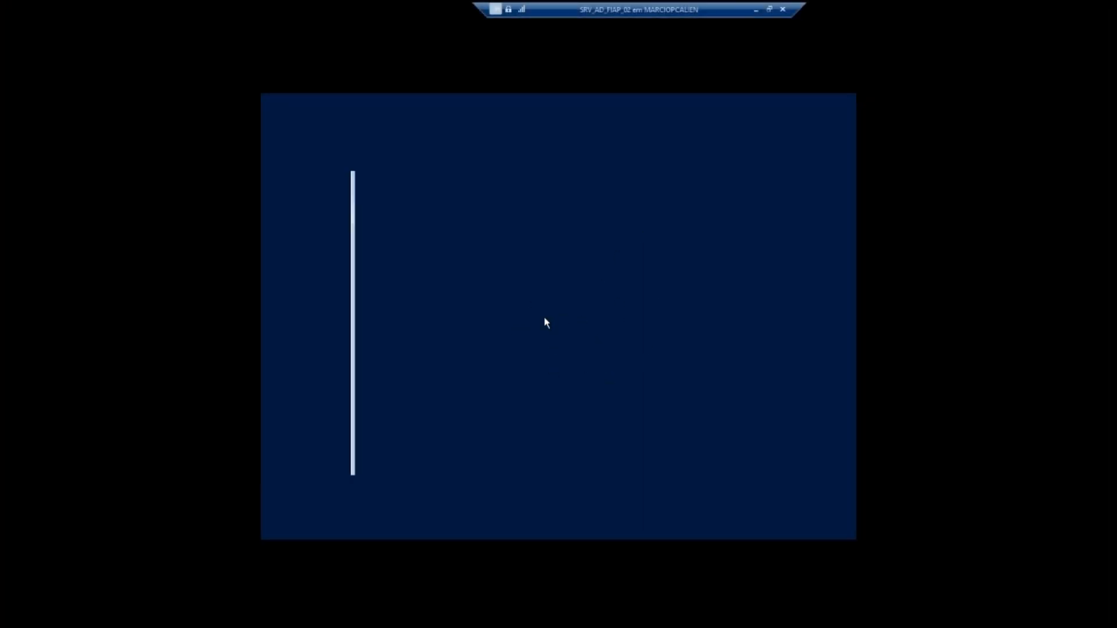
Step: Keep the default language and Português (Brasil ABNT) keyboard, acknowledging that everything will be erased
click(709, 452)
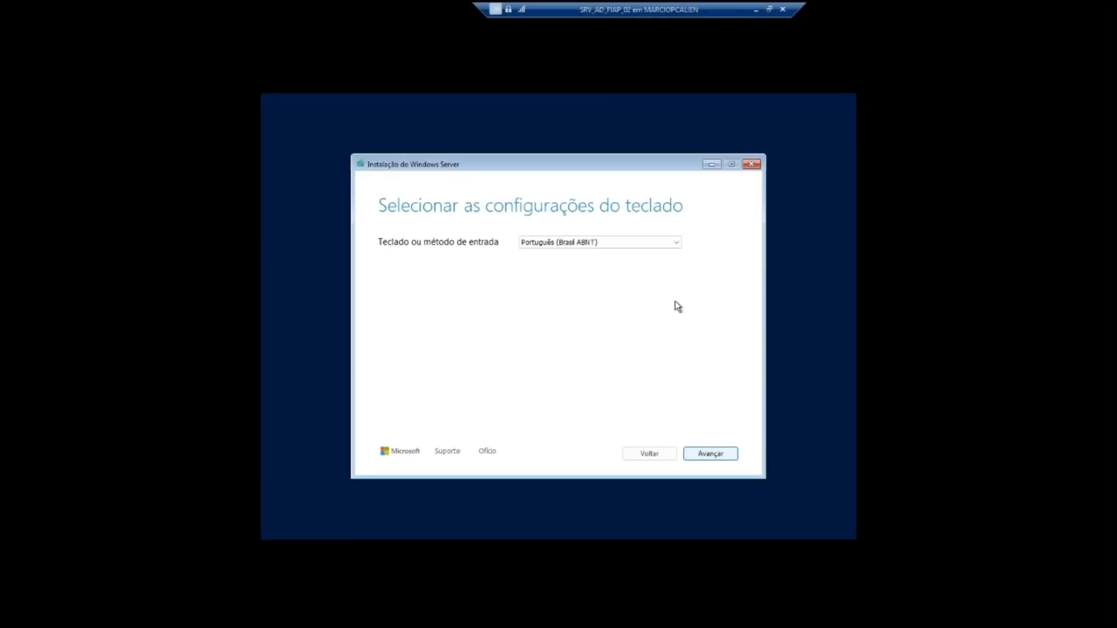
click(709, 453)
click(383, 300)
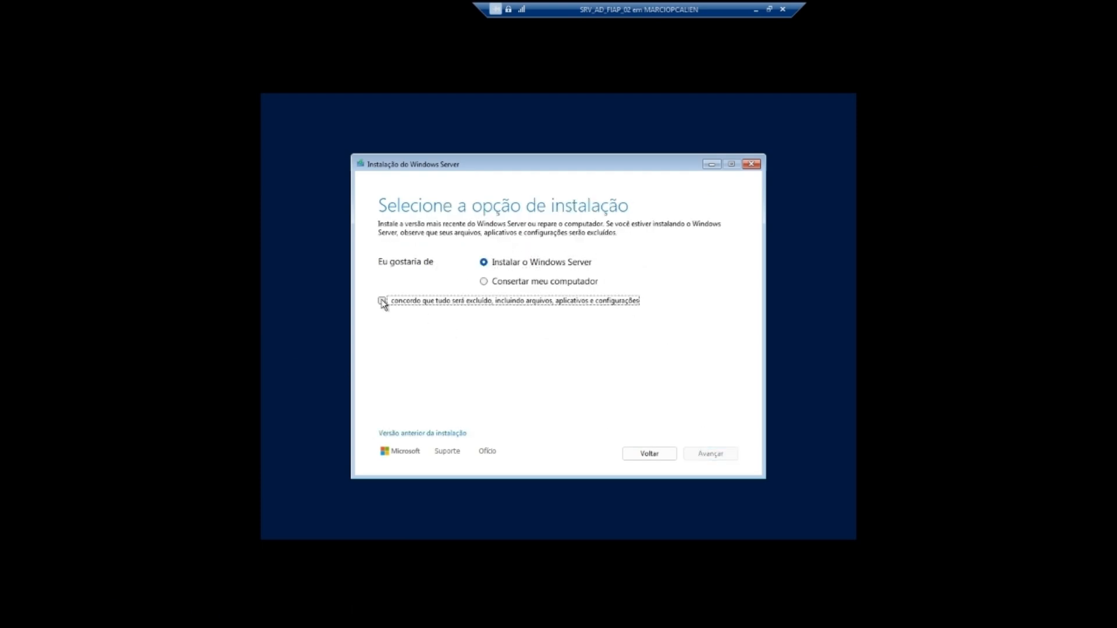
click(709, 454)
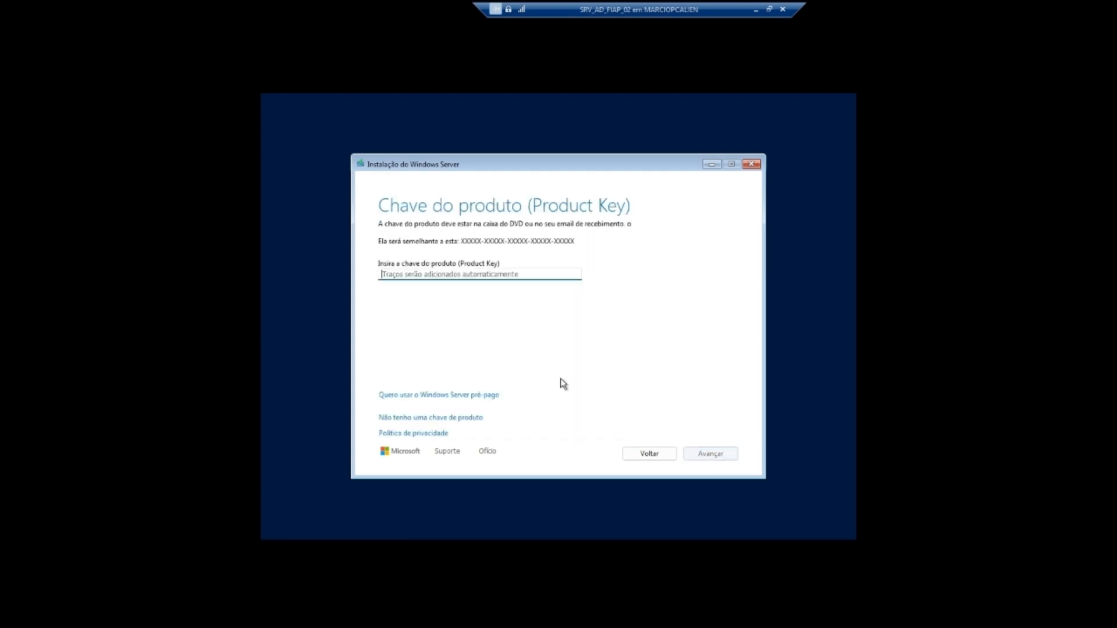
Step: Skip the product key and choose Windows Server 2025 Datacenter (Experiência Desktop)
click(429, 421)
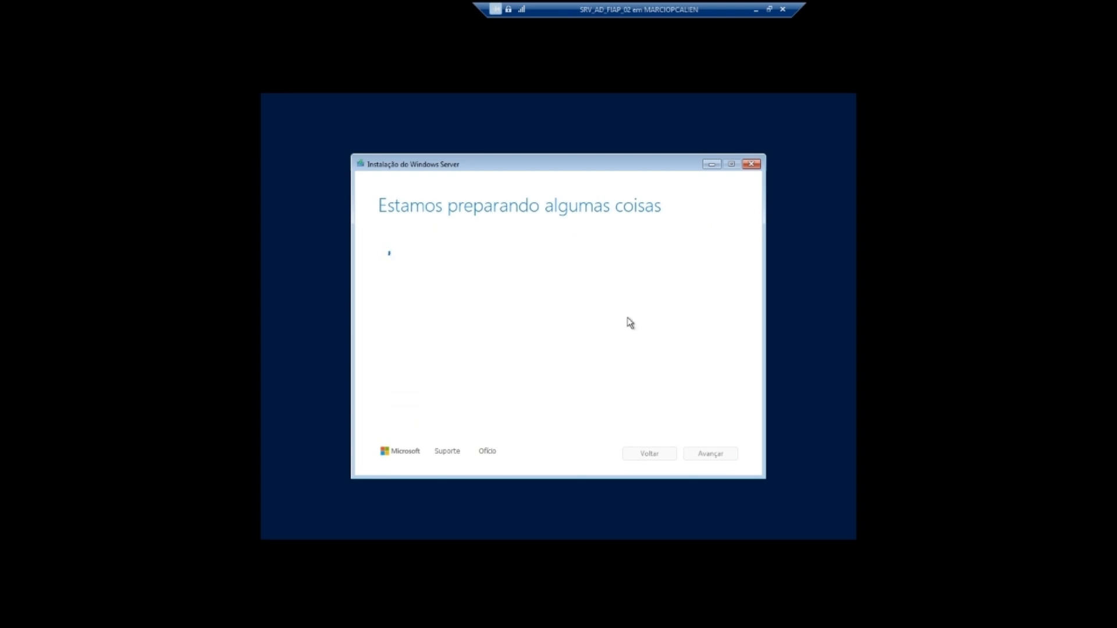
click(477, 304)
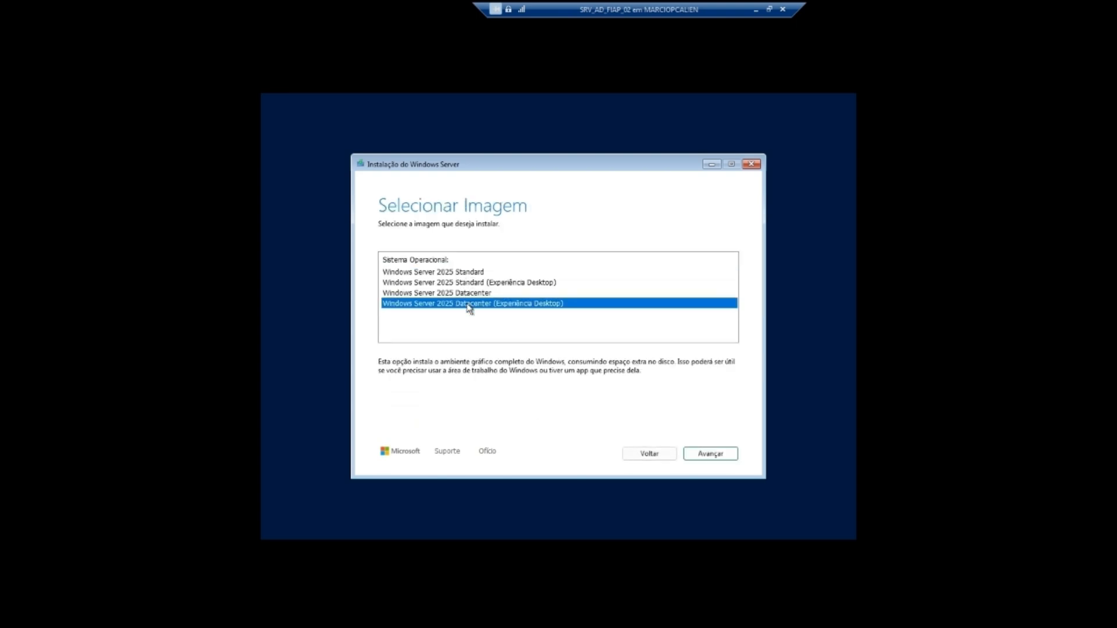
click(707, 454)
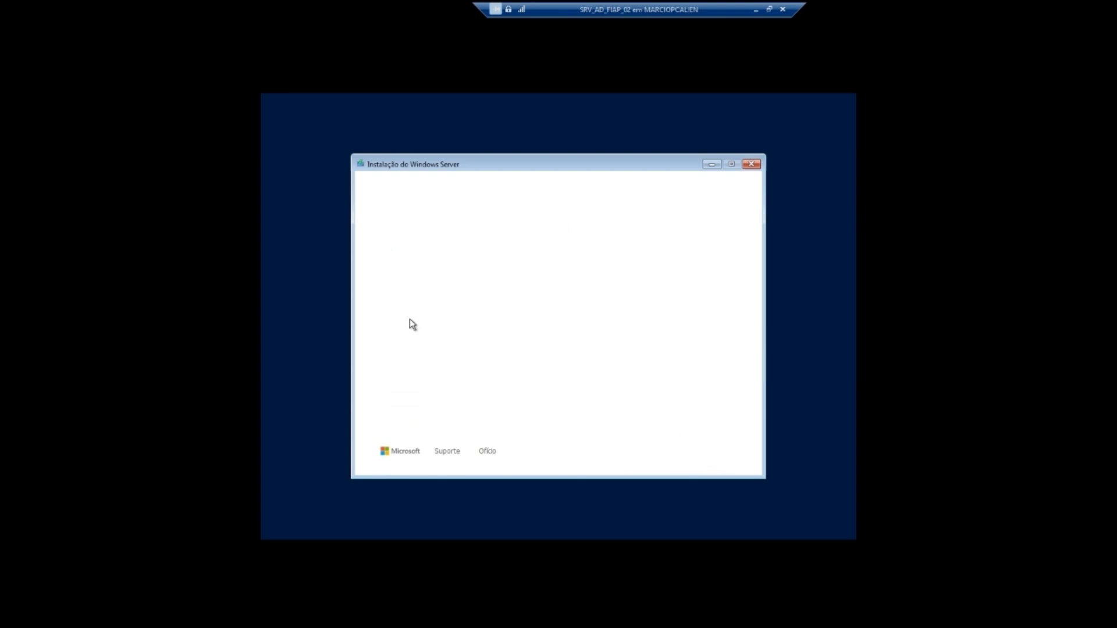
Step: Accept the license terms and install onto the unallocated 127 GB disk
scroll(727, 273, down, 20)
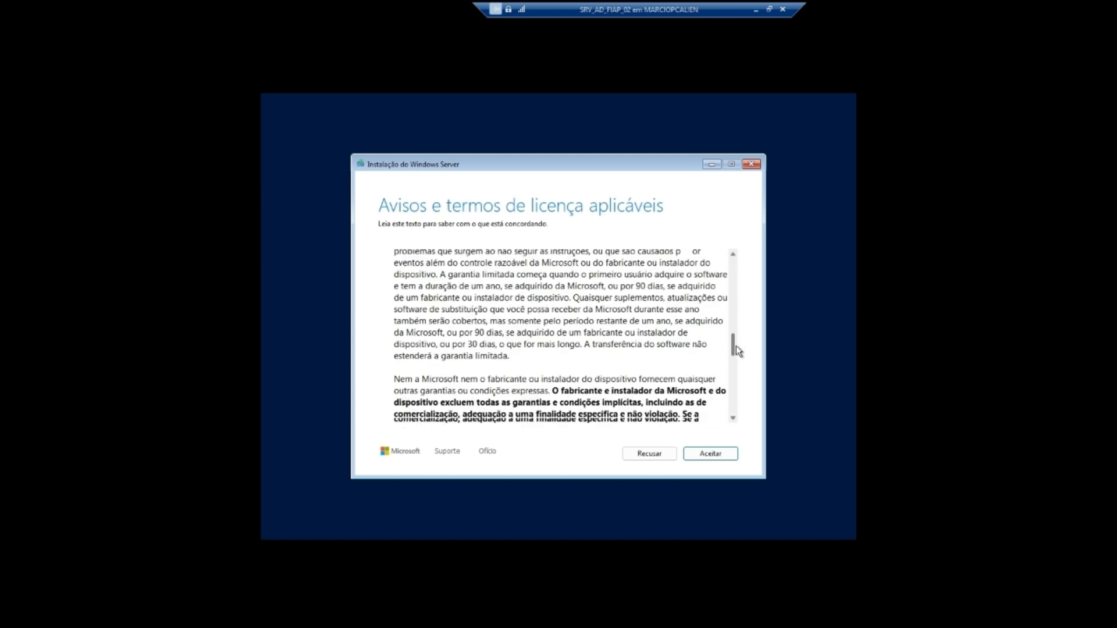
click(707, 454)
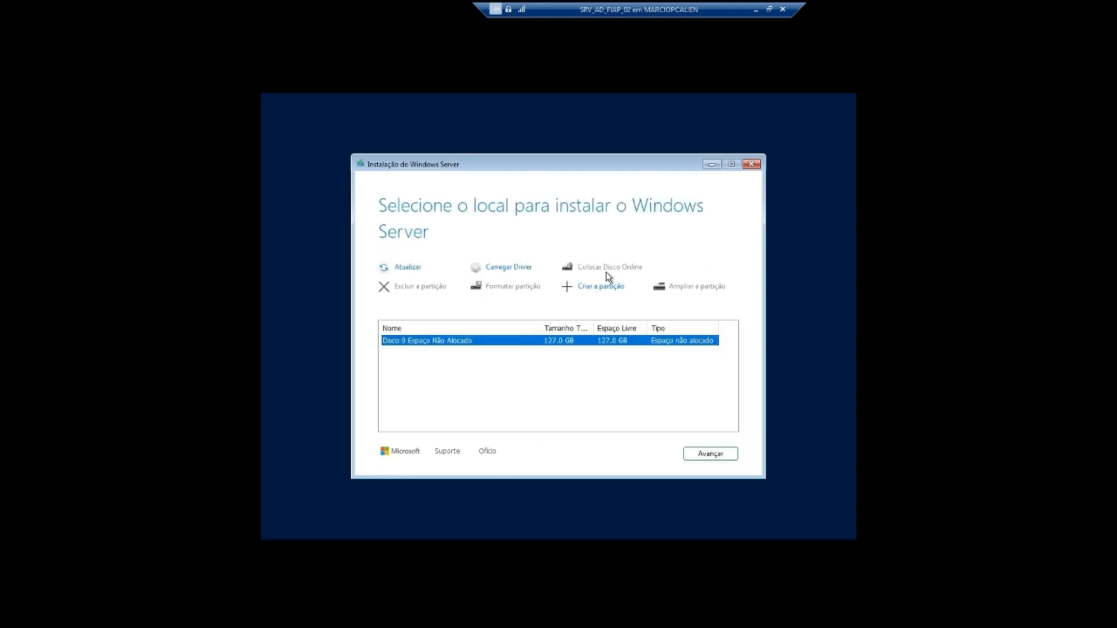
click(704, 452)
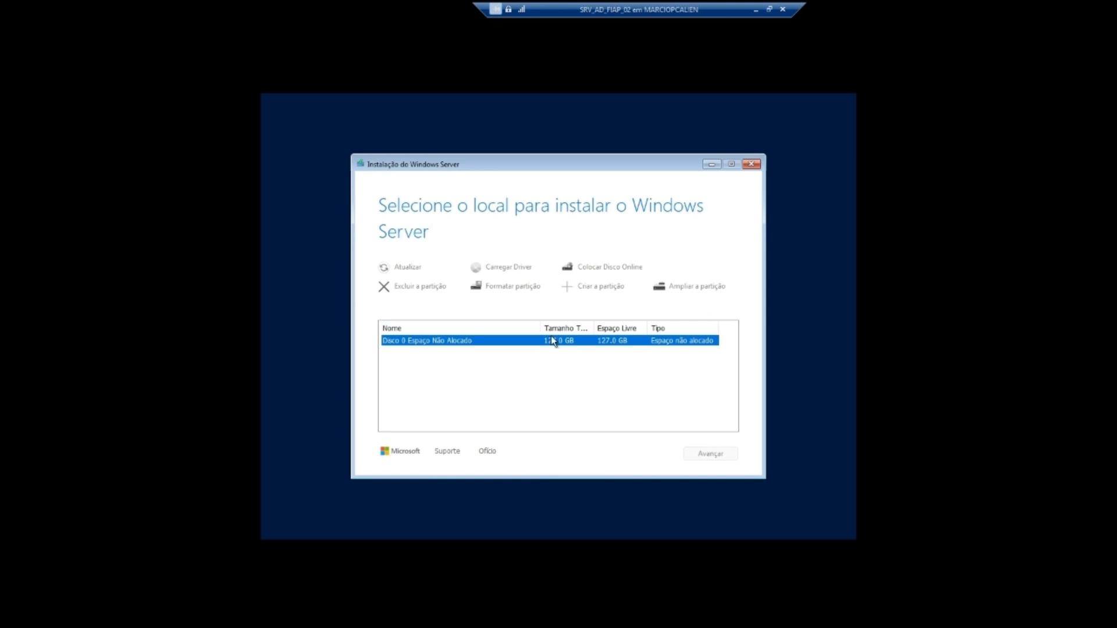
click(716, 457)
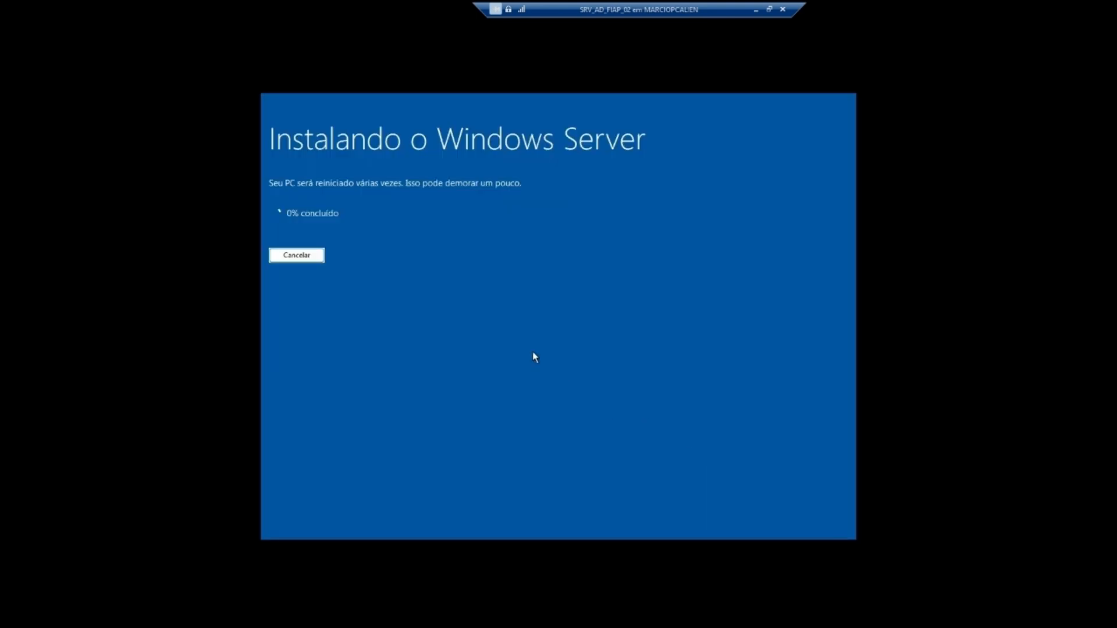
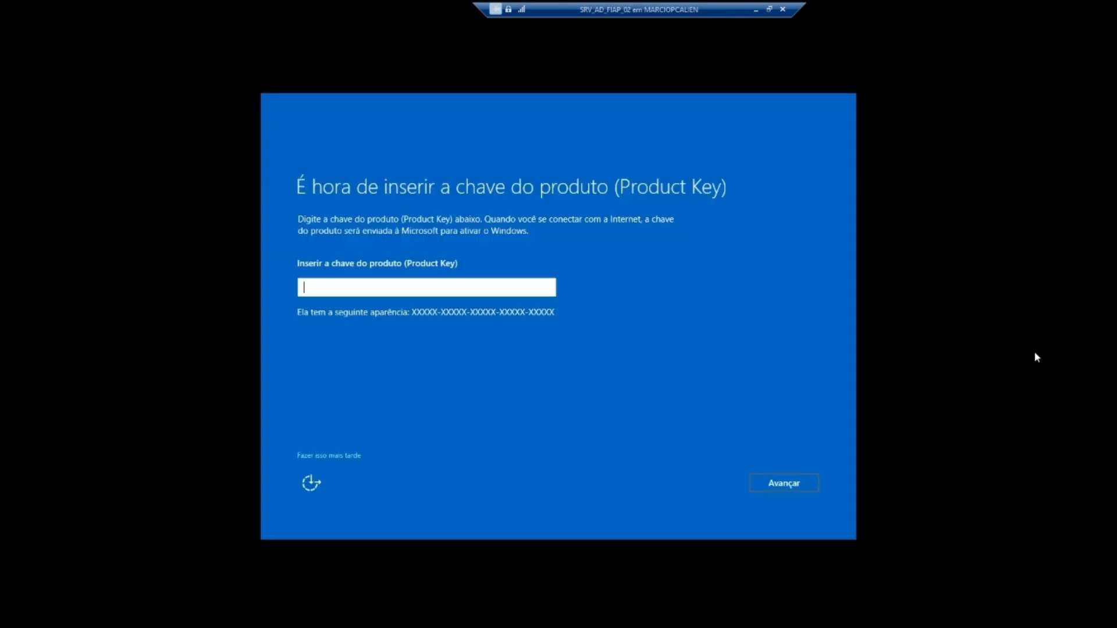
Step: Skip the product key, then enter and confirm the built-in Administrator password to finish setup
click(342, 456)
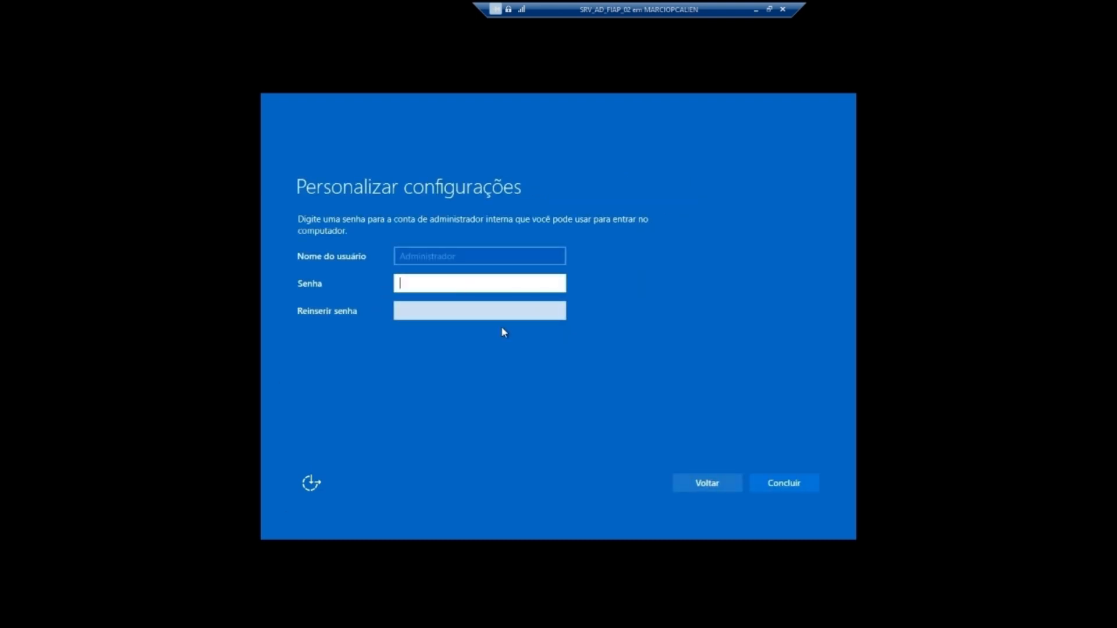
text(P@ssw0r)
key(Tab)
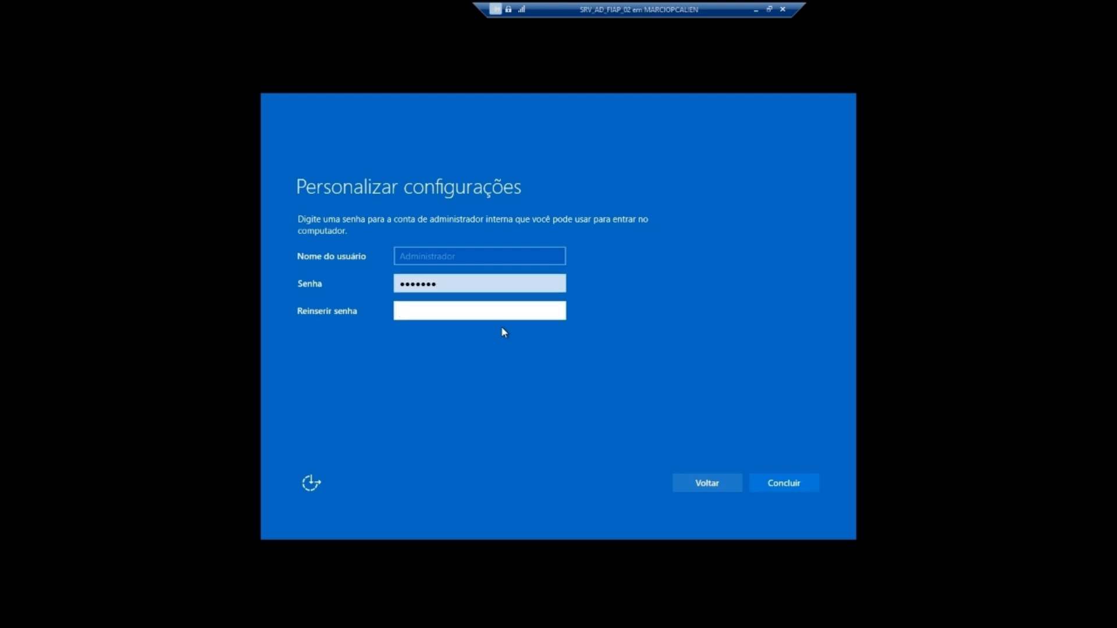
text(P@ssw0r)
click(557, 283)
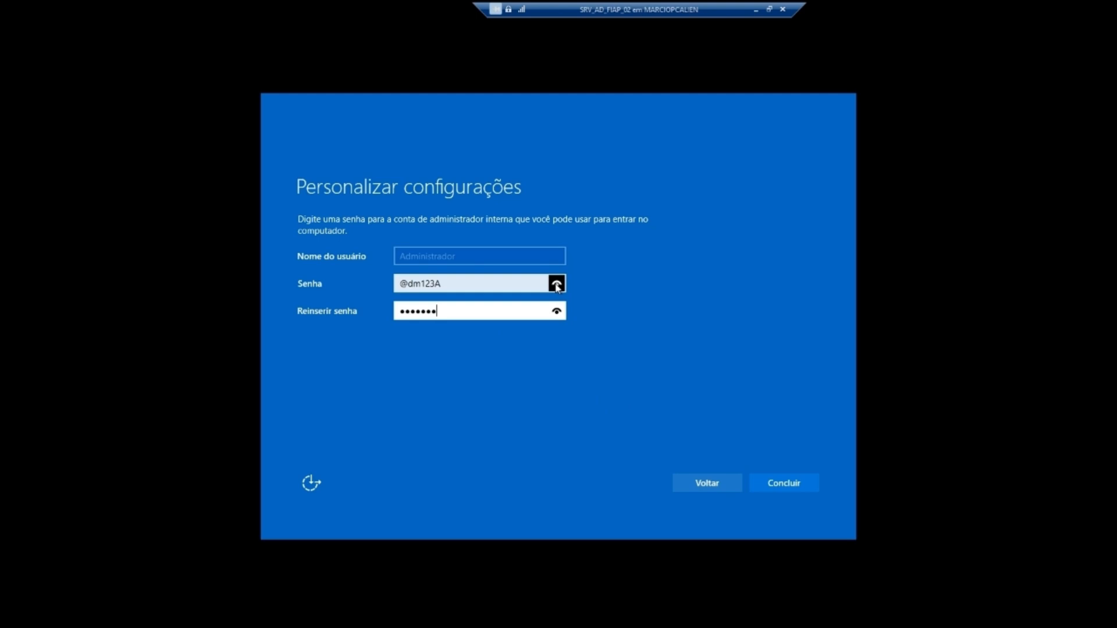
click(784, 483)
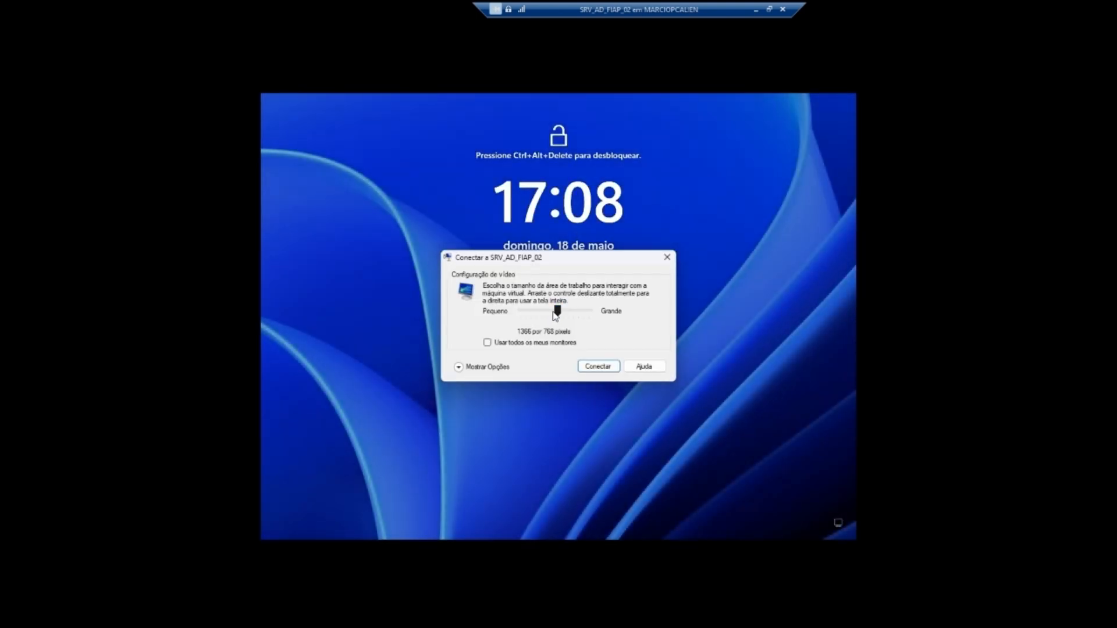
Step: Connect at a larger display resolution in full screen and sign in as Administrator
drag(557, 312, 572, 313)
click(597, 366)
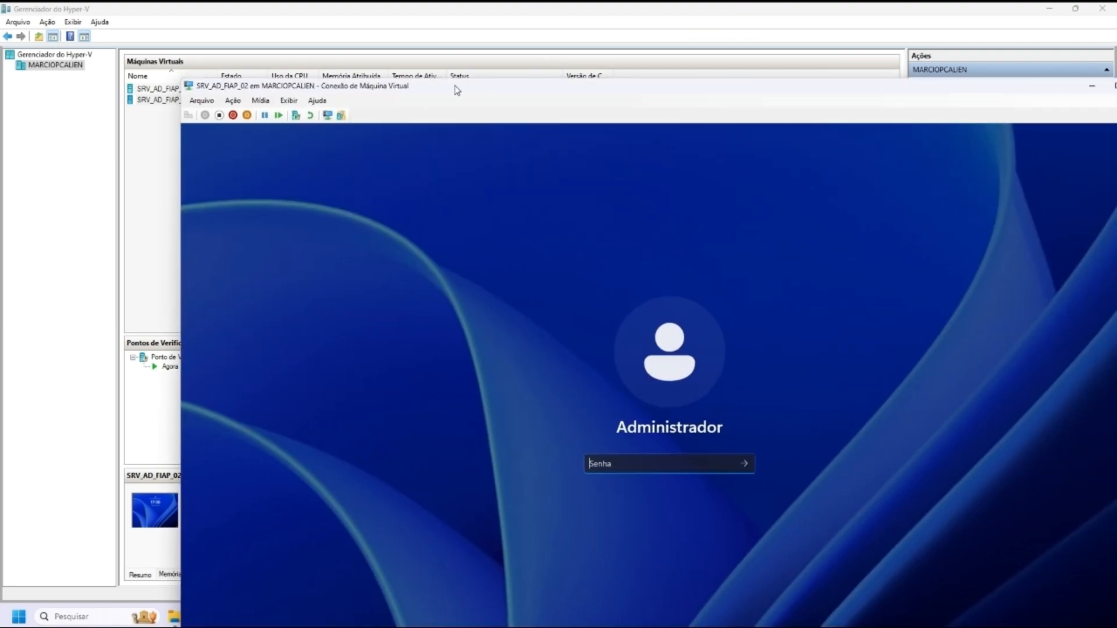
double_click(454, 85)
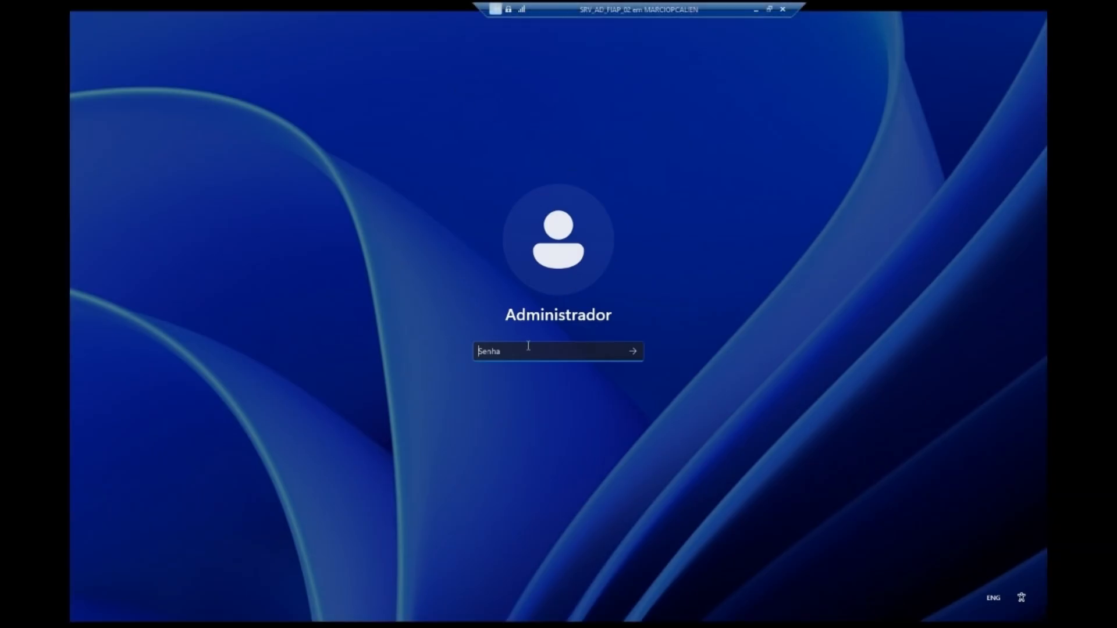
key(Return)
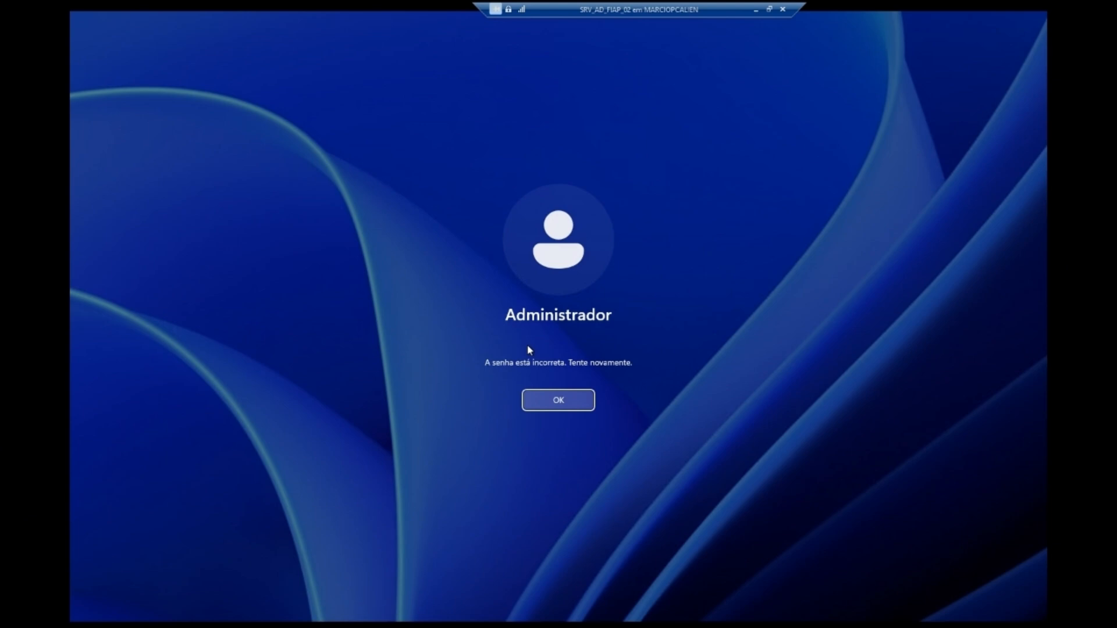
key(Return)
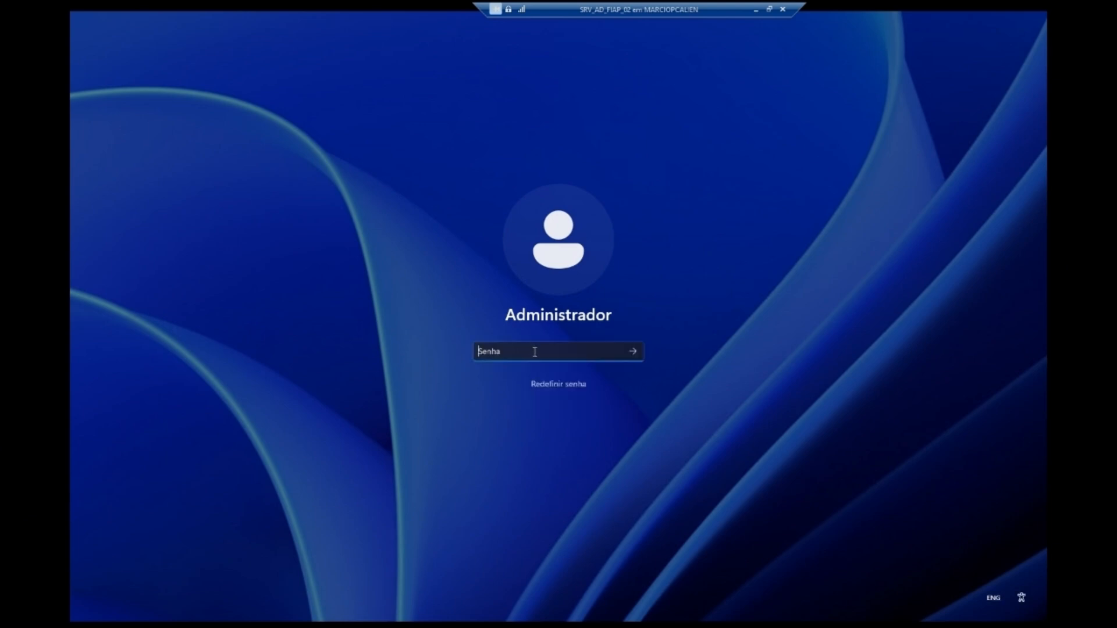
text(*********)
key(Return)
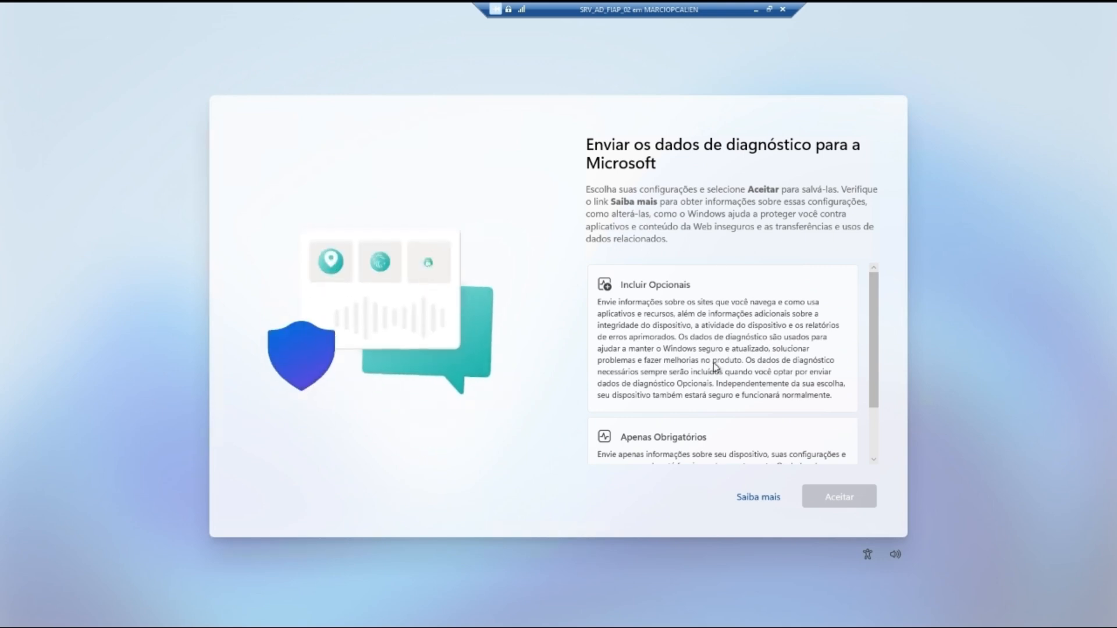
Step: Choose to send only required diagnostic data (Apenas Obrigatórios) and accept
scroll(663, 372, down, 3)
click(640, 385)
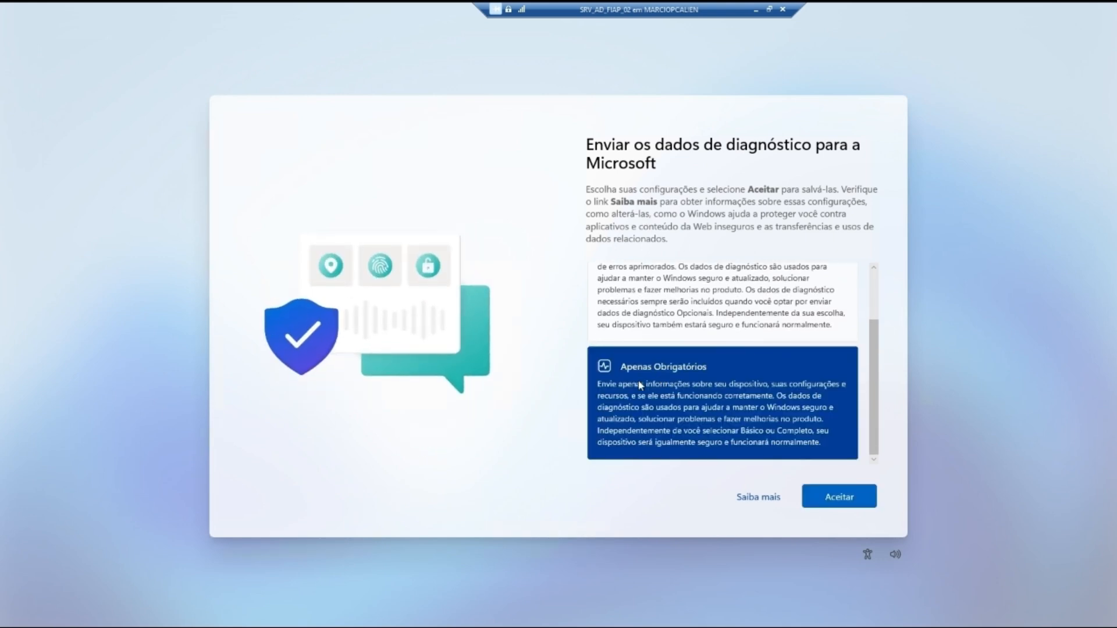
click(829, 491)
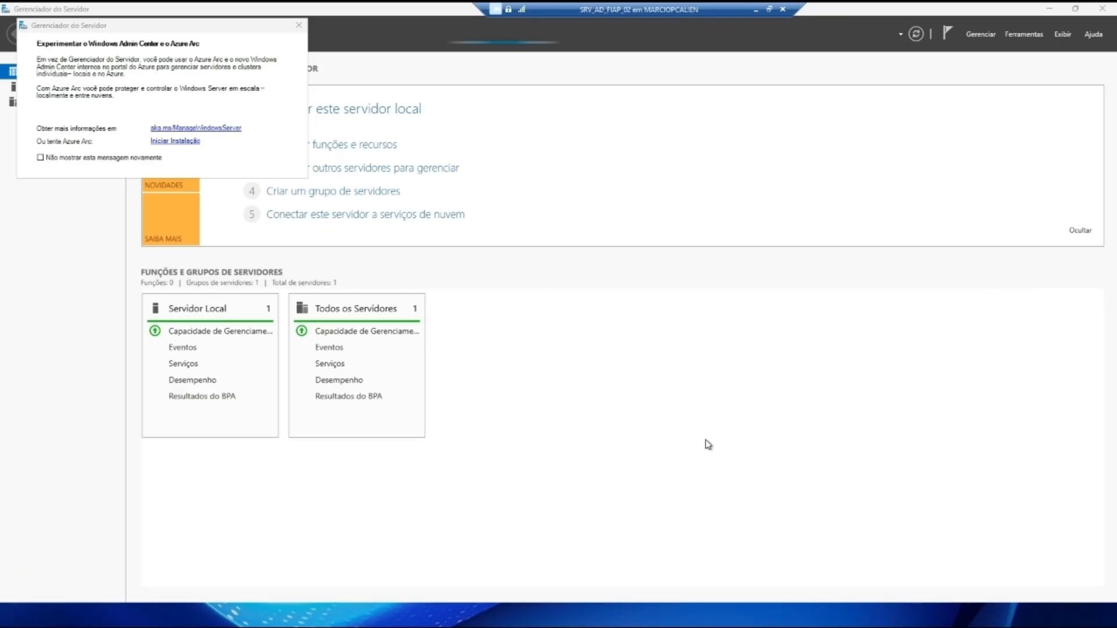
Step: Dismiss the Azure Arc prompt for good and open the Local Server page
click(40, 157)
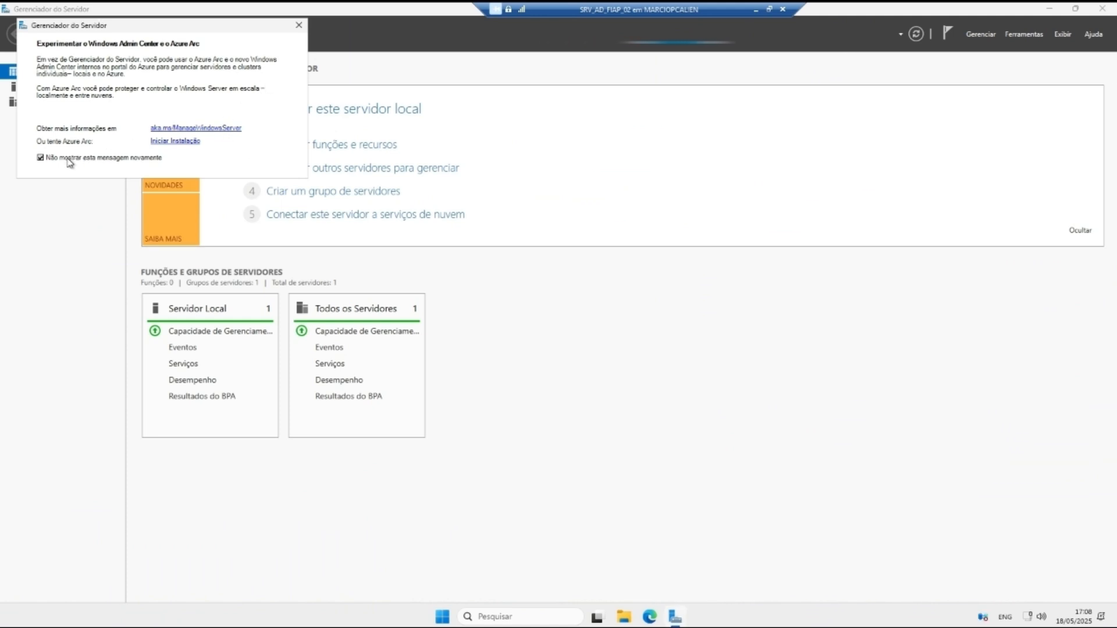
click(299, 25)
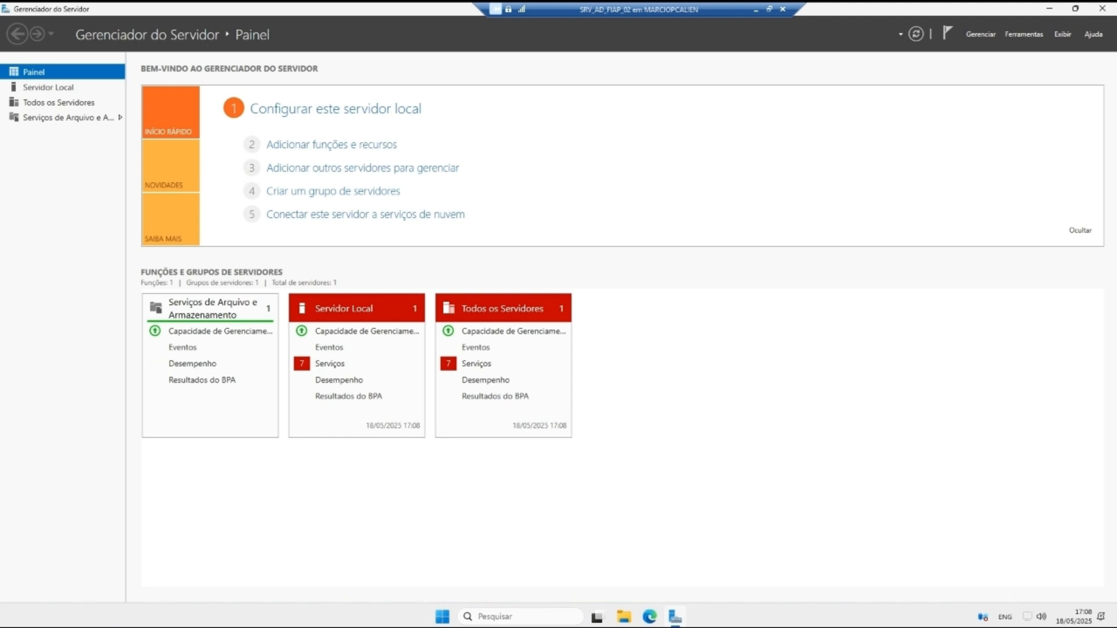
click(62, 87)
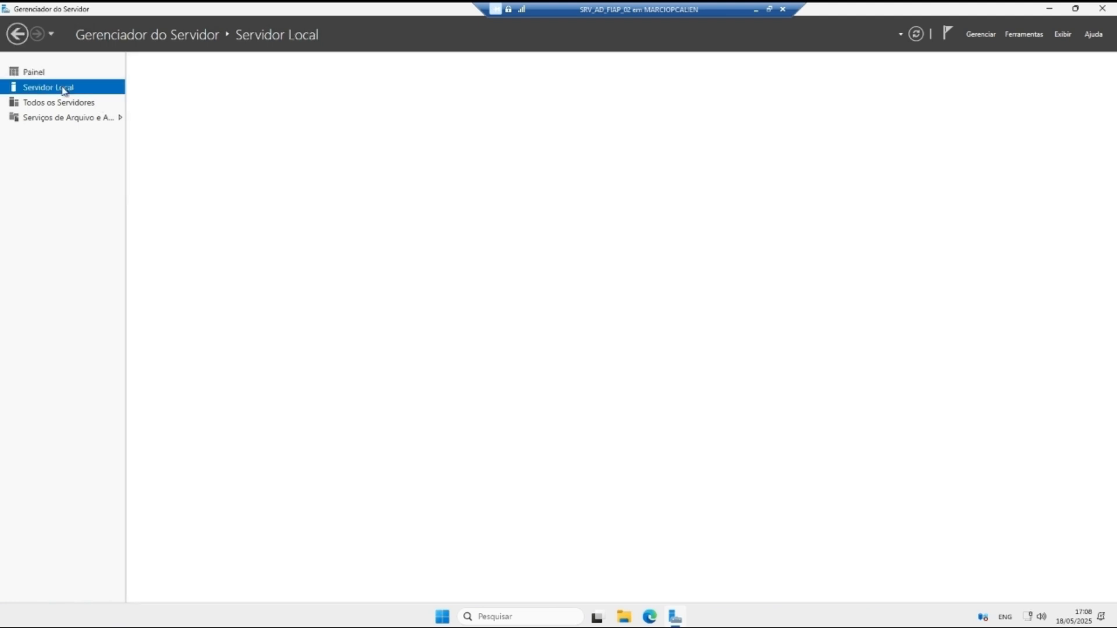
Step: Rename the computer to SRVFIAP02 and restart the server now
click(281, 94)
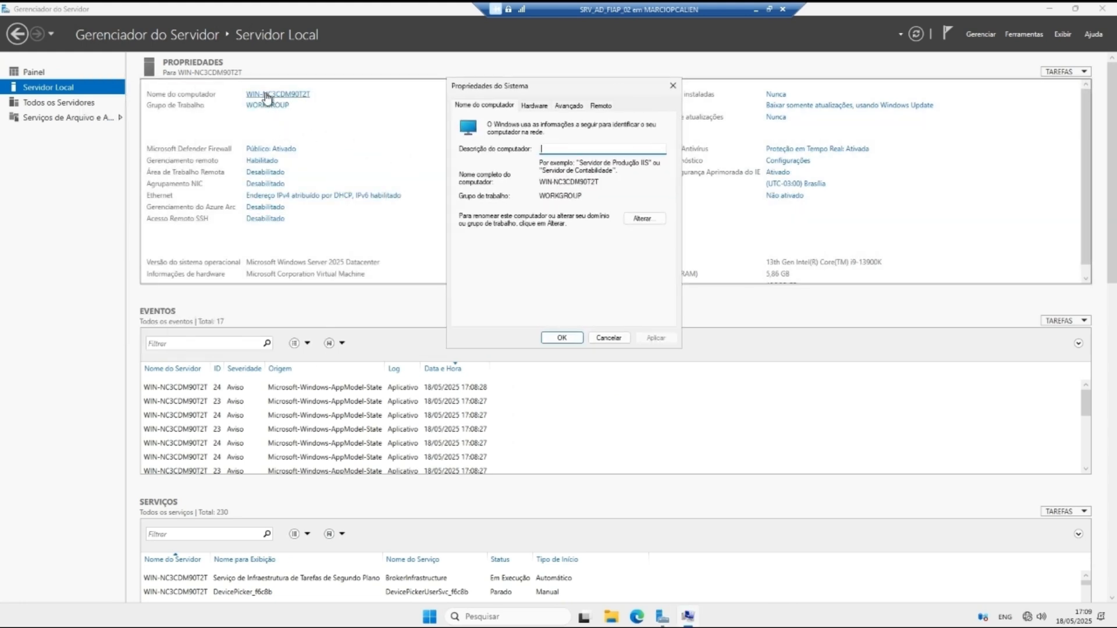
click(642, 218)
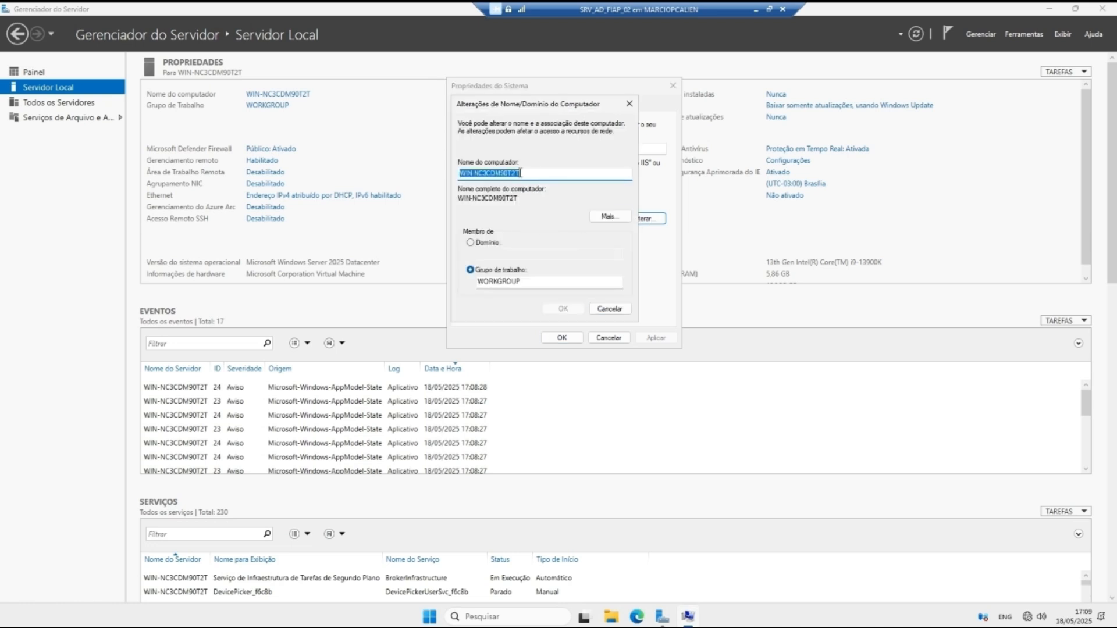
text(SRVAD)
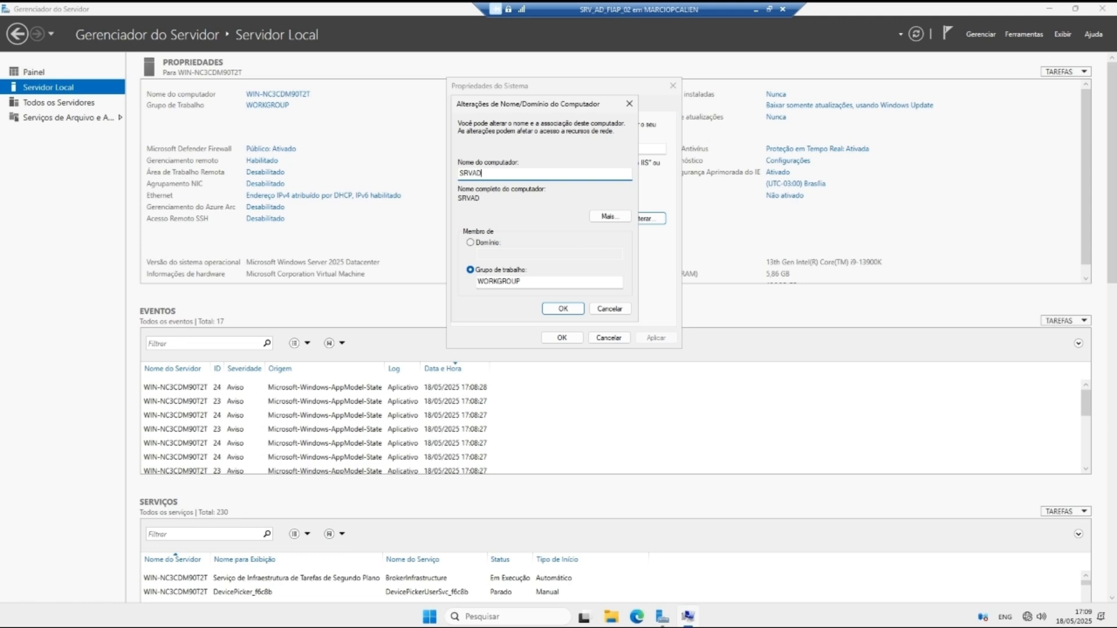
key(BackSpace)
key(BackSpace)
click(519, 173)
key(Return)
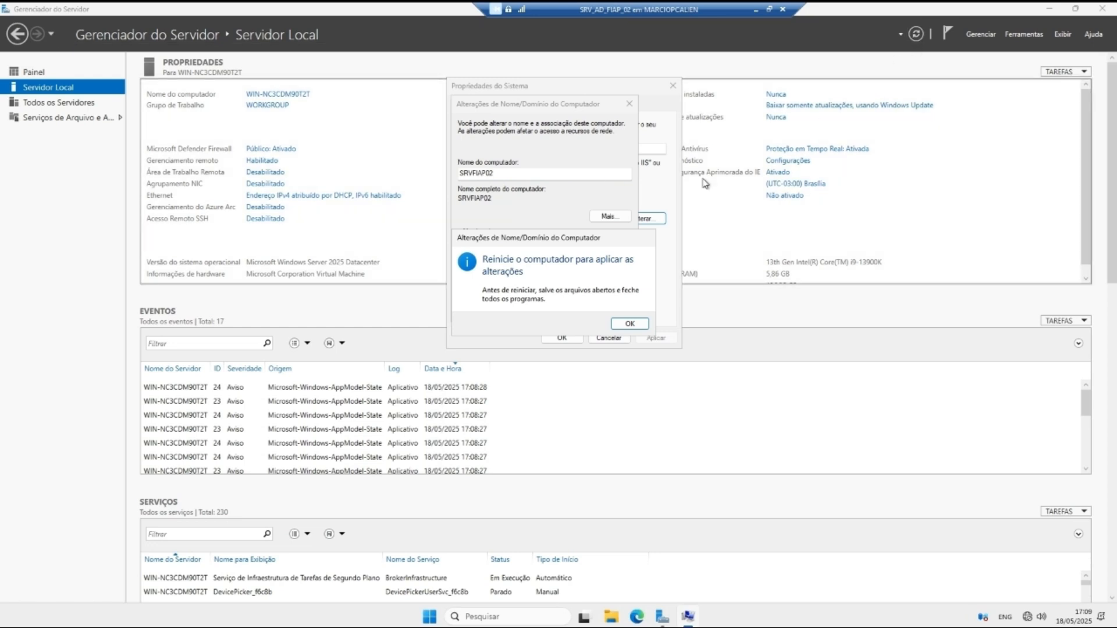
click(629, 322)
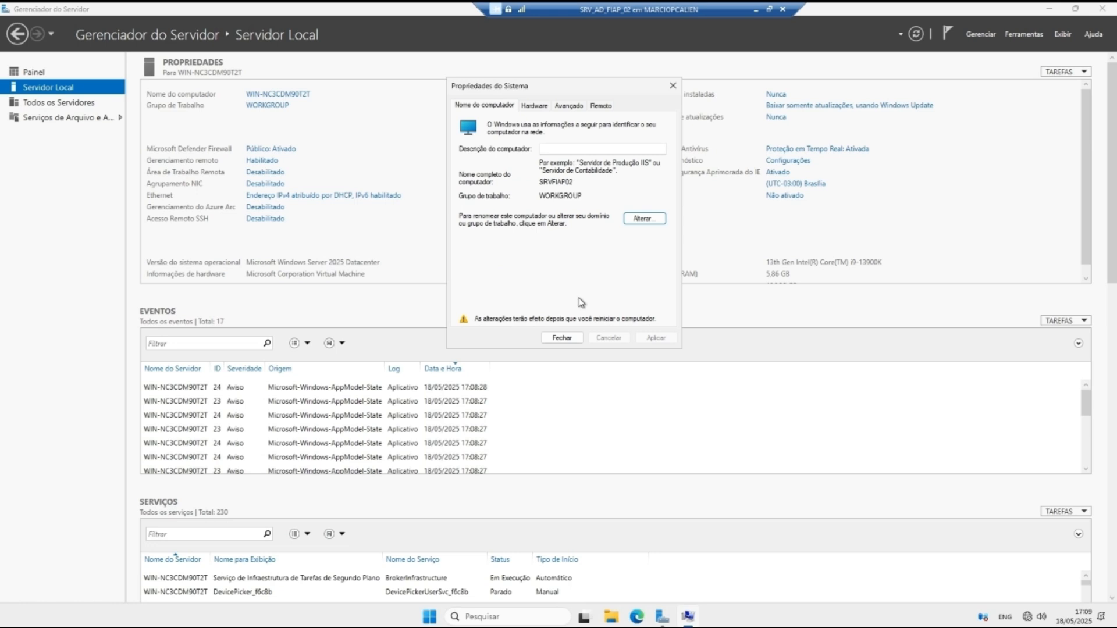
click(562, 337)
click(553, 323)
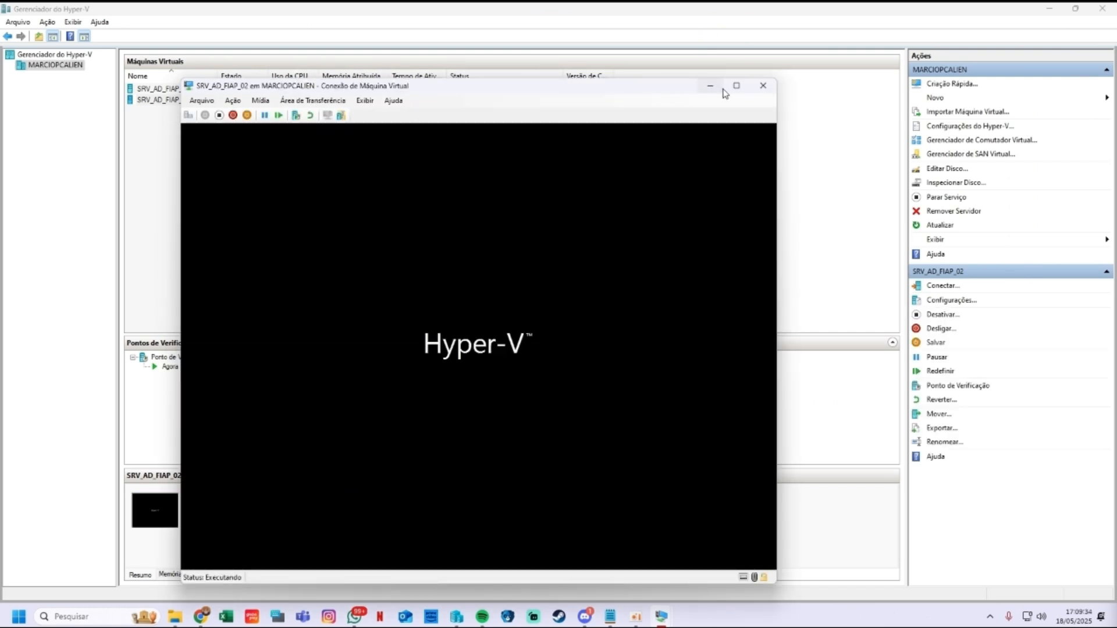
Step: Sign back in as Administrator in full screen and reopen the Local Server page
click(733, 87)
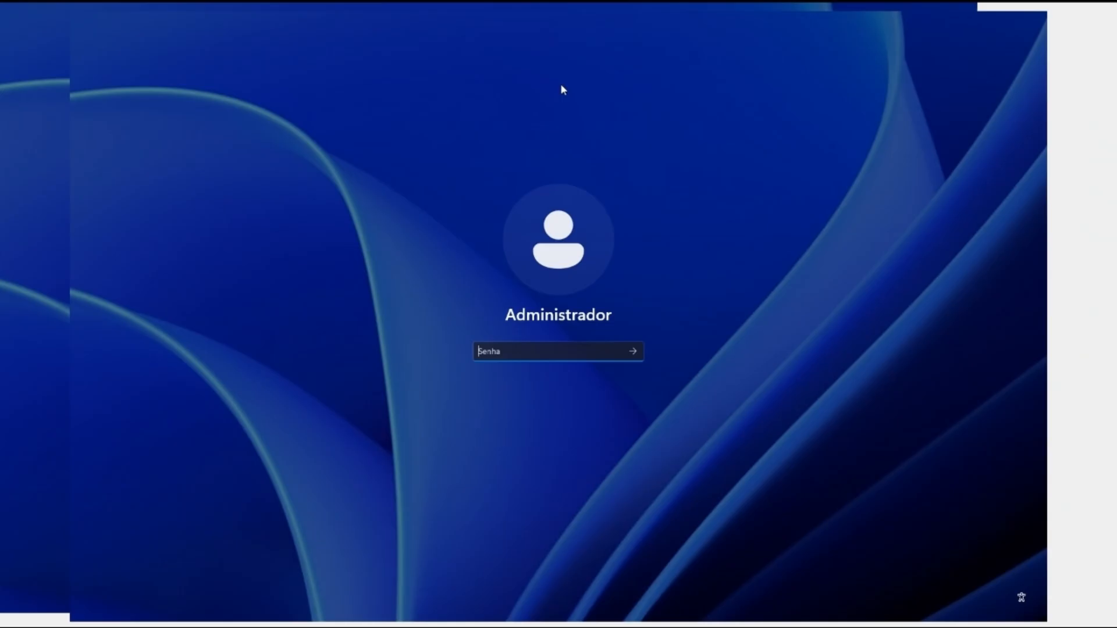
text(********)
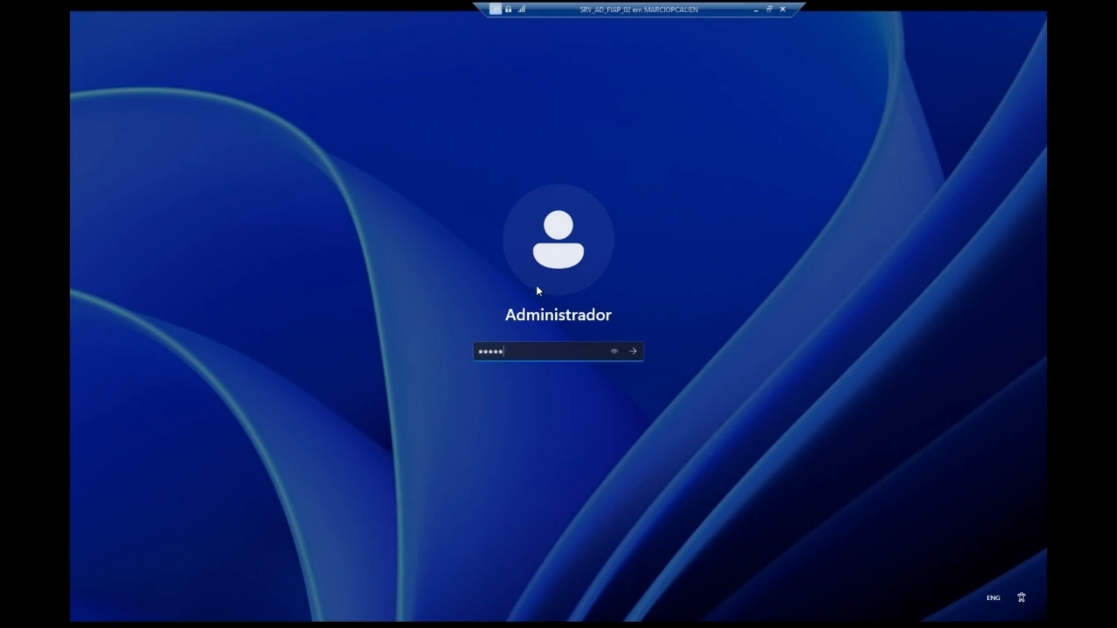
key(Return)
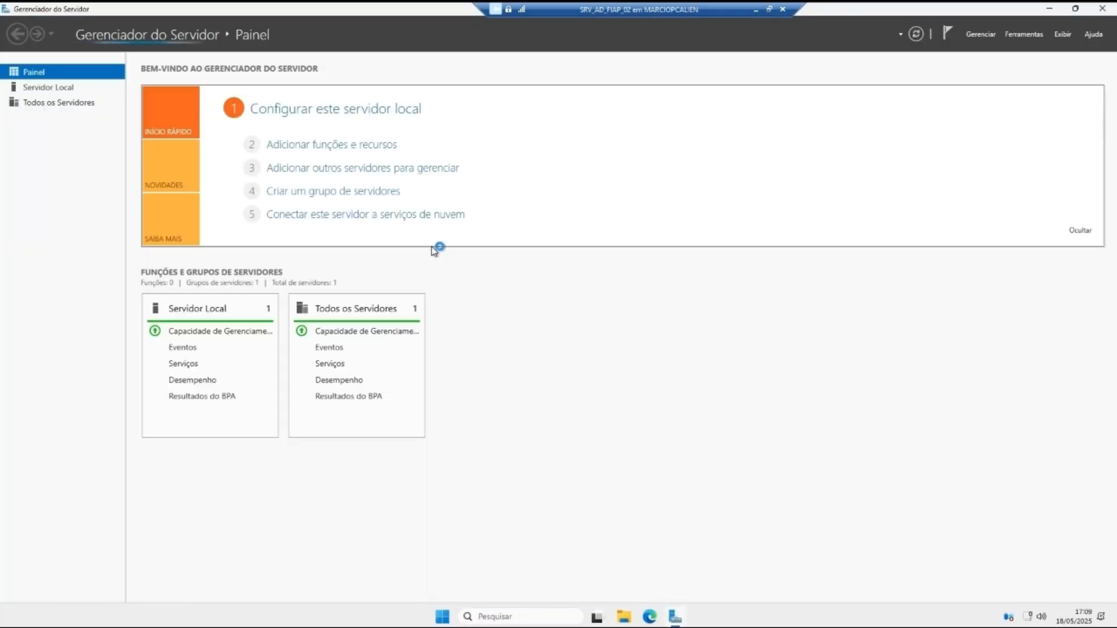
click(88, 89)
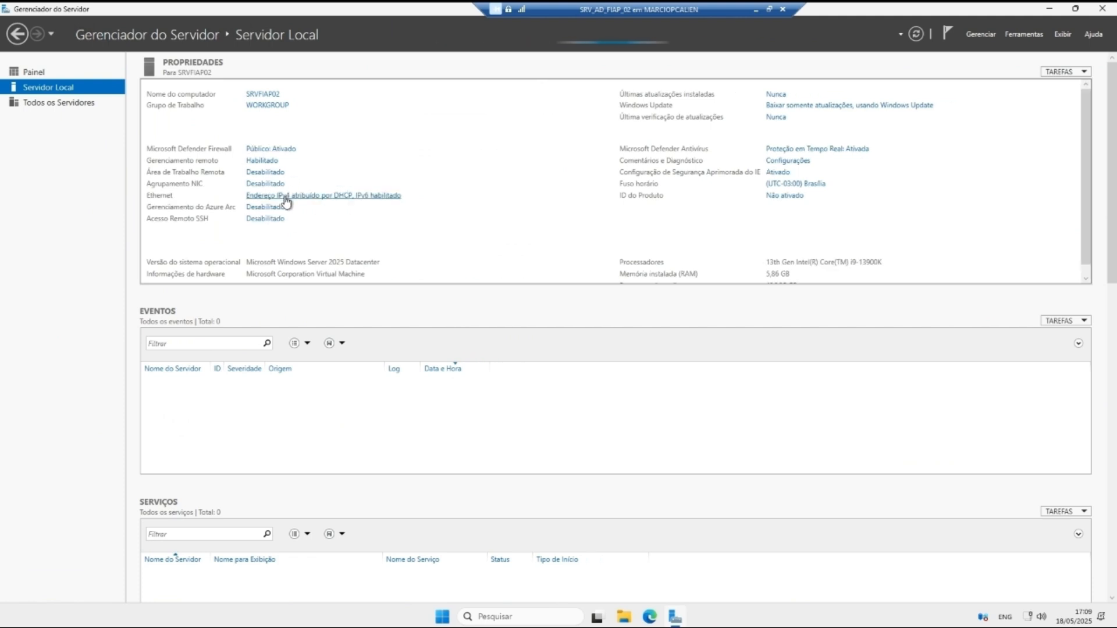
Step: Assign the Ethernet adapter the manual IPv4 address 192.168.0.2
click(321, 198)
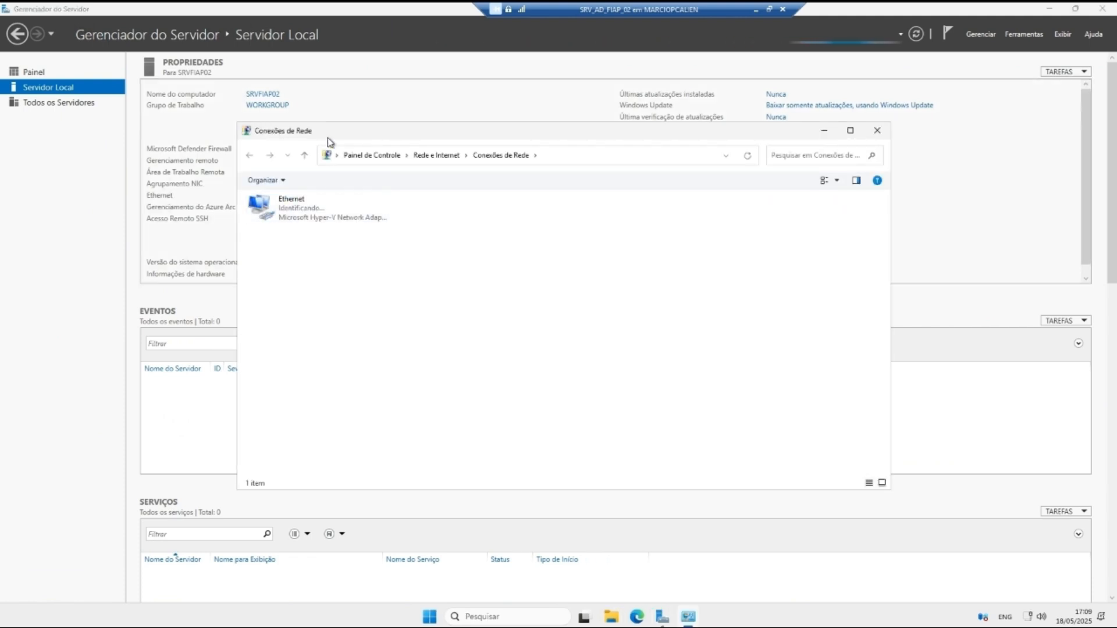
right_click(369, 186)
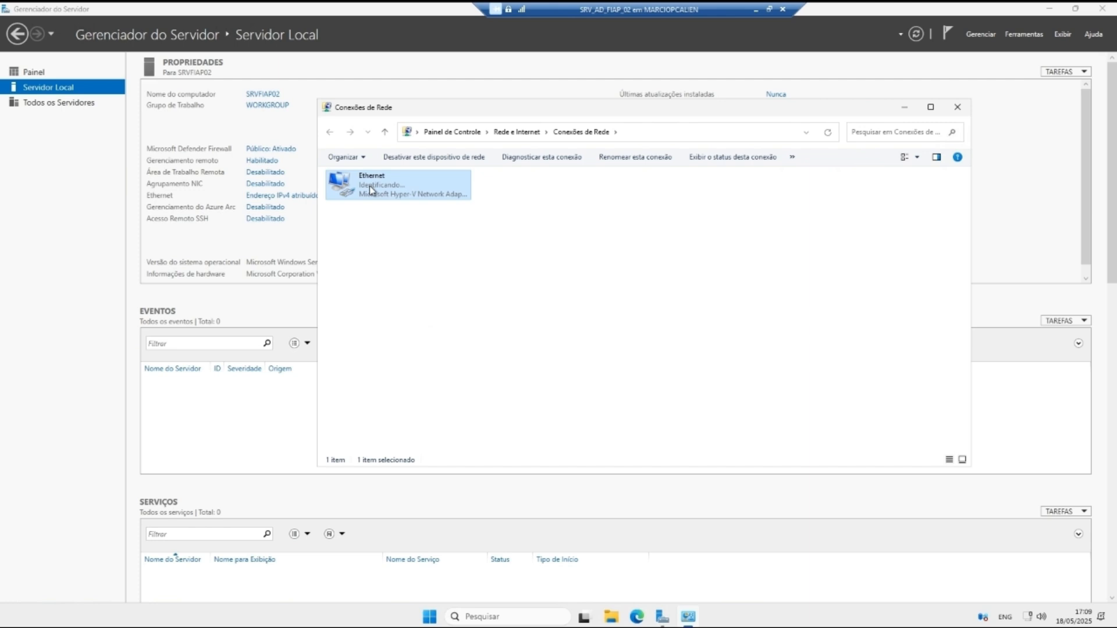
click(414, 296)
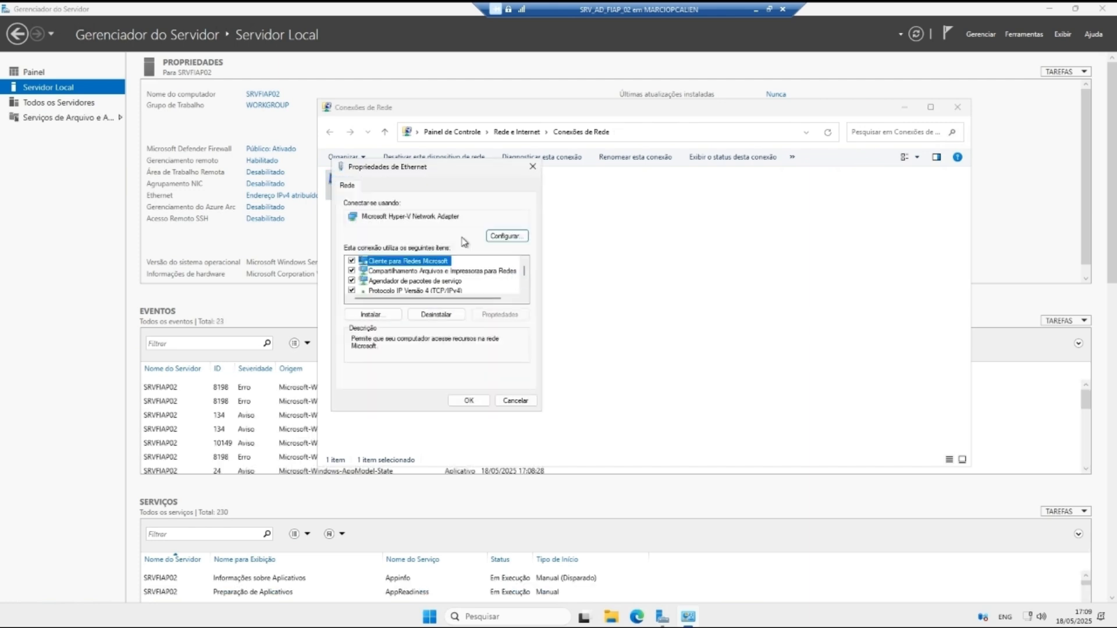
click(439, 291)
click(500, 314)
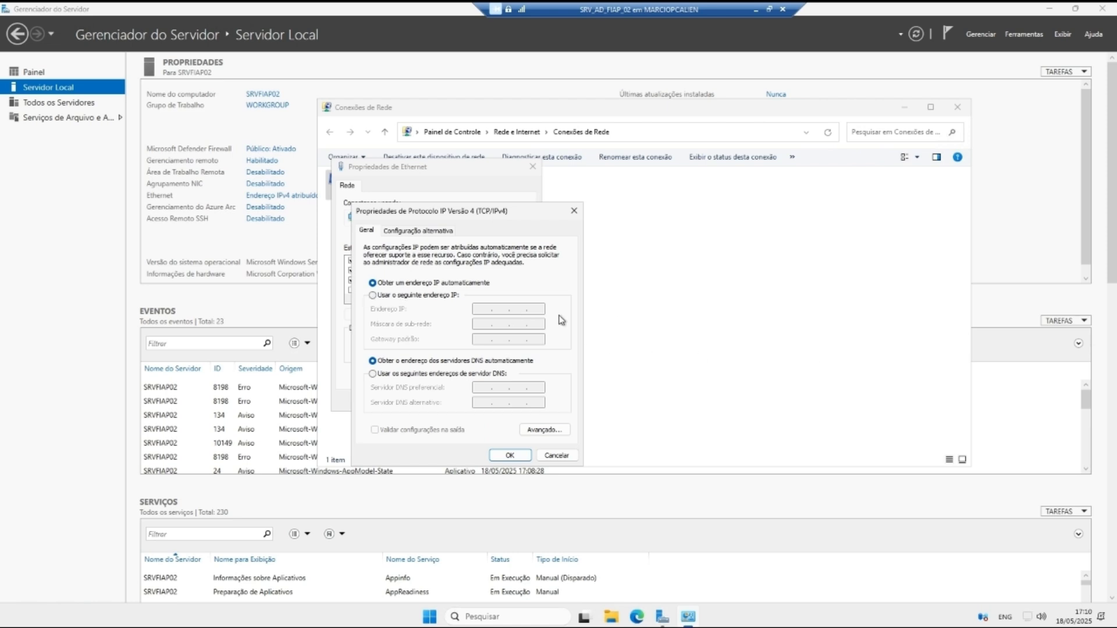
click(414, 296)
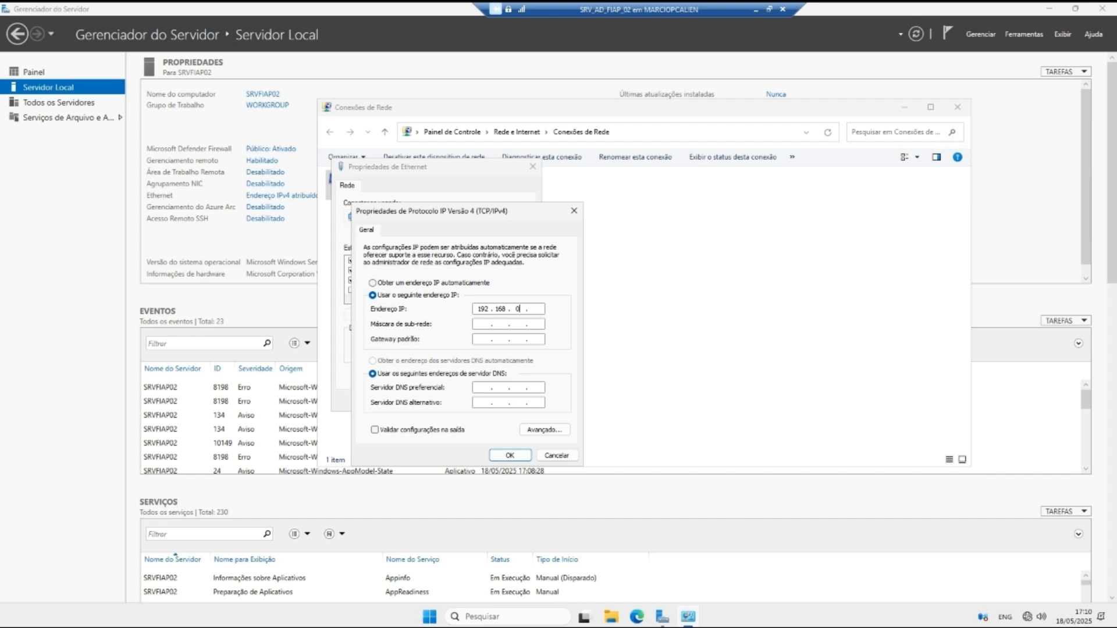
key(Tab)
key(Tab)
key(Tab)
text(192)
click(510, 455)
click(470, 403)
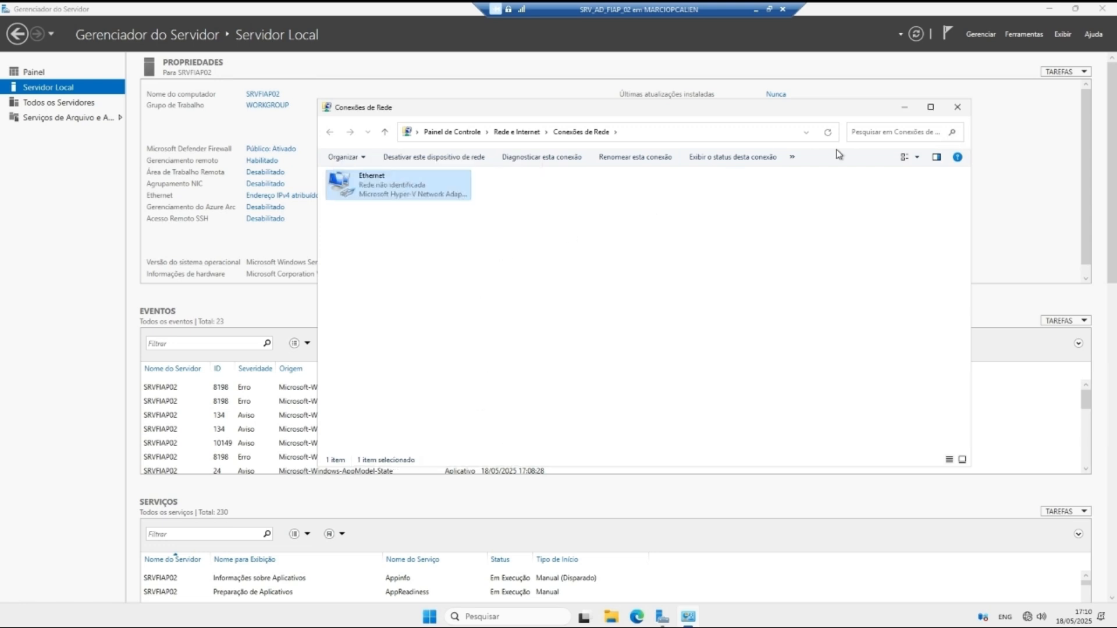
click(957, 107)
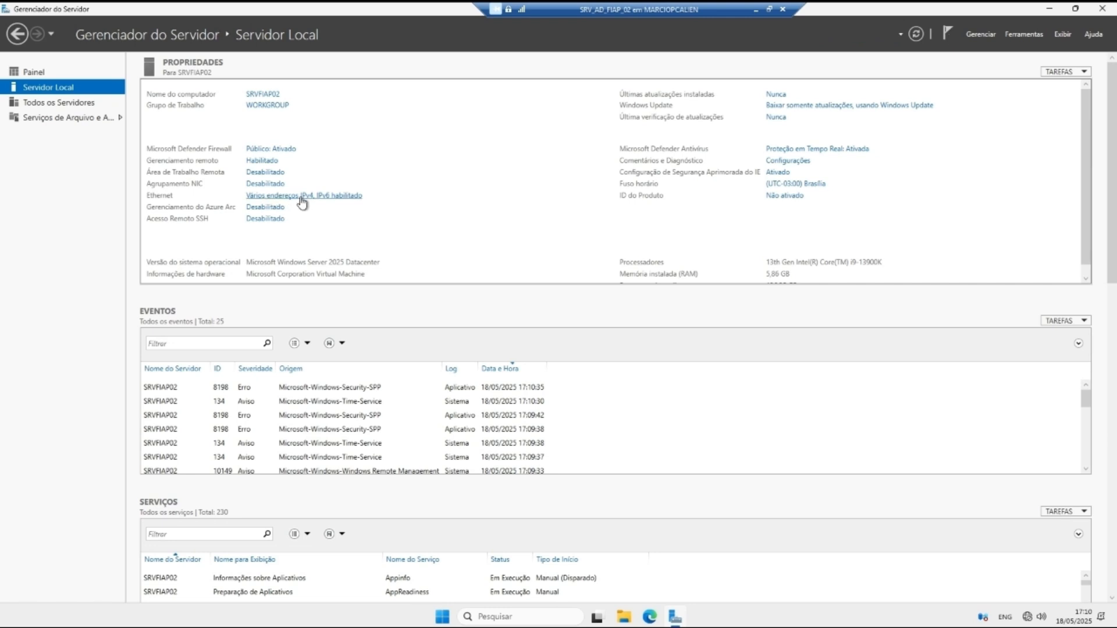
Step: Reopen the Ethernet IPv4 properties to verify the 192.168.0.2 settings, then close Network Connections
click(367, 189)
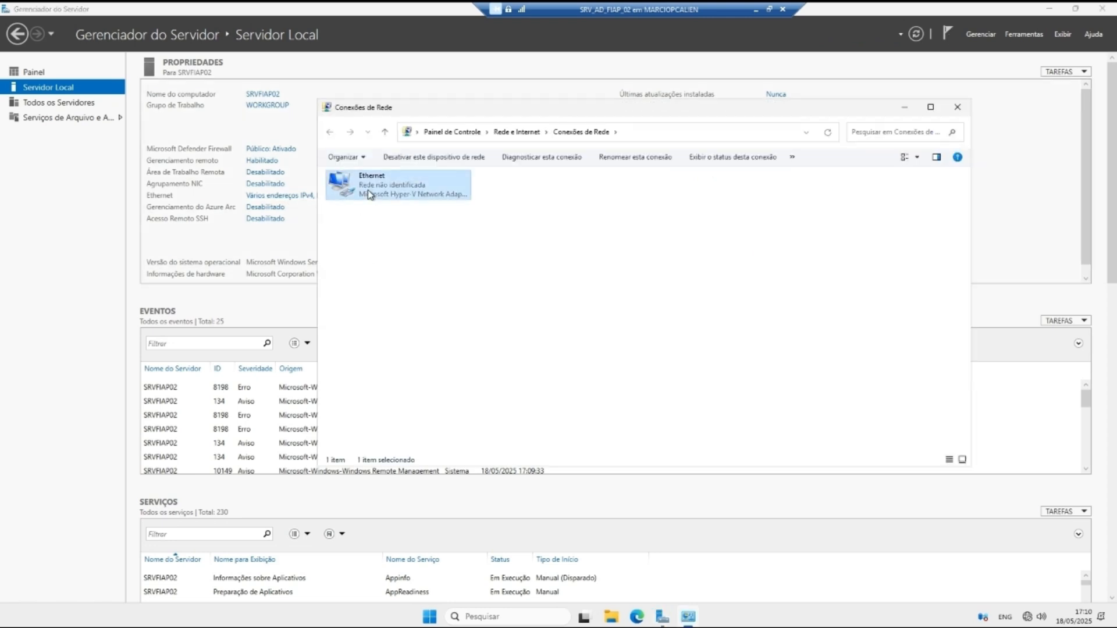
right_click(368, 189)
click(420, 301)
click(424, 288)
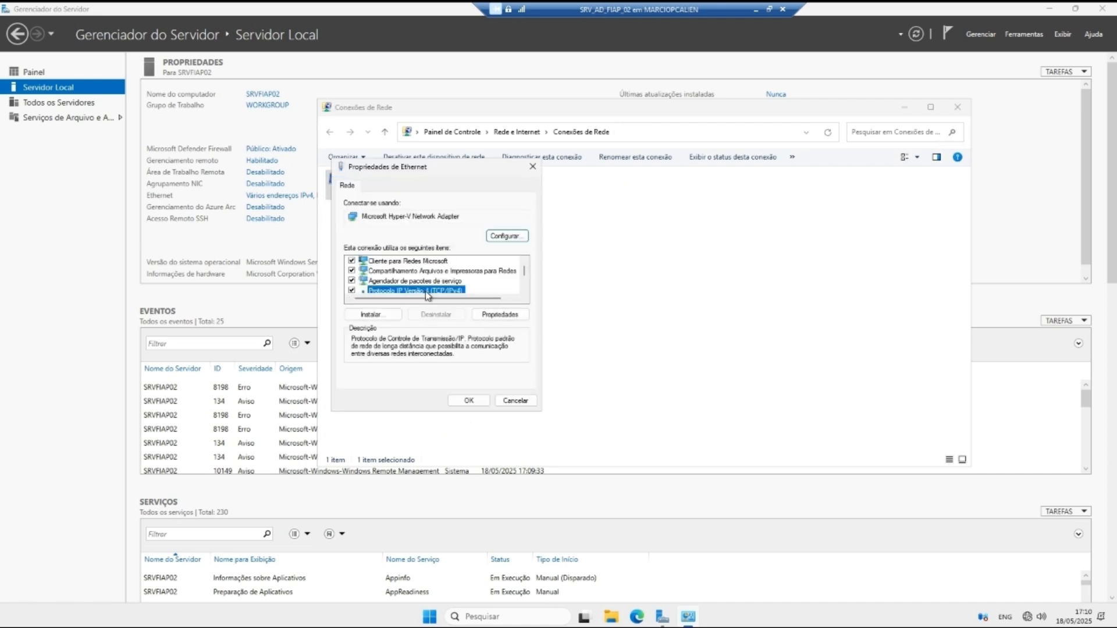
click(497, 315)
click(509, 455)
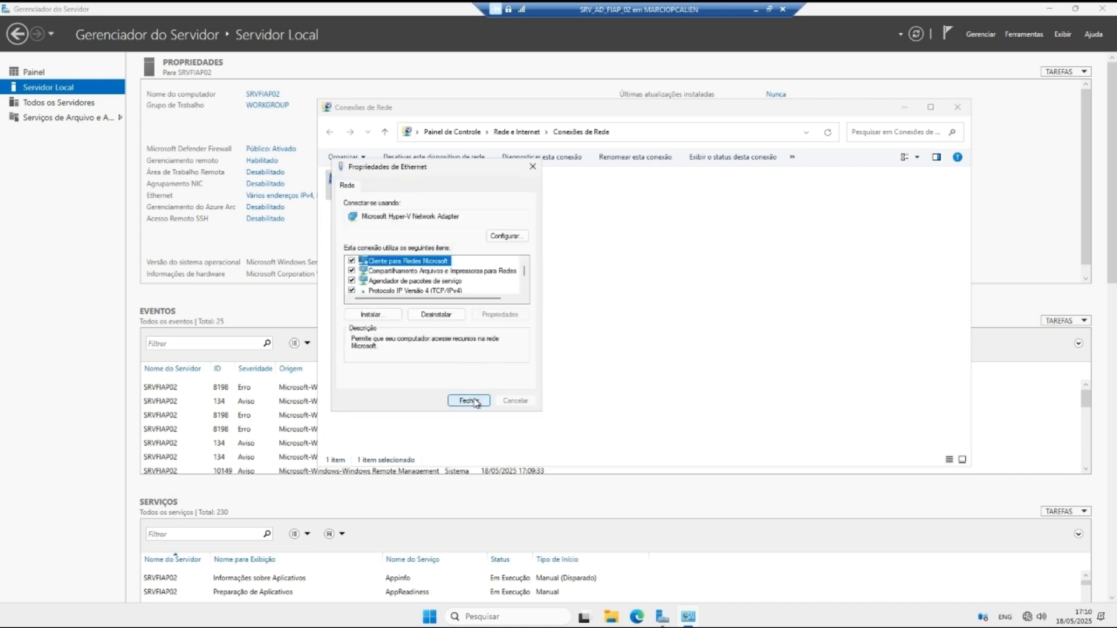
click(453, 402)
click(957, 107)
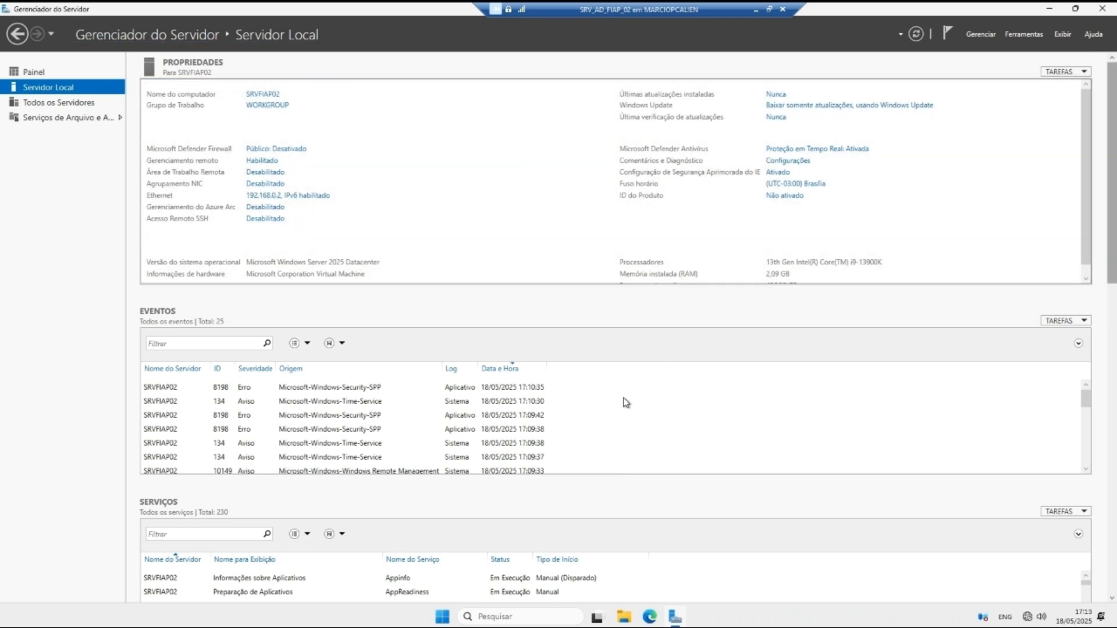
Step: Open Command Prompt on SRV_AD_FIAP_02 and run ipconfig to view the IP configuration
click(541, 618)
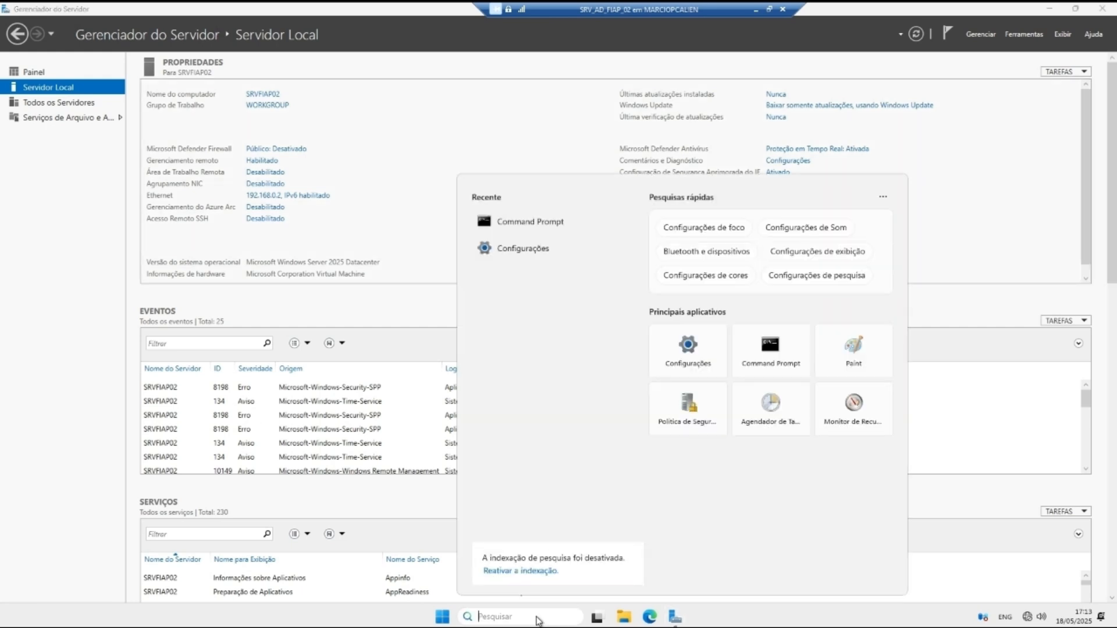
text(cmd)
key(Return)
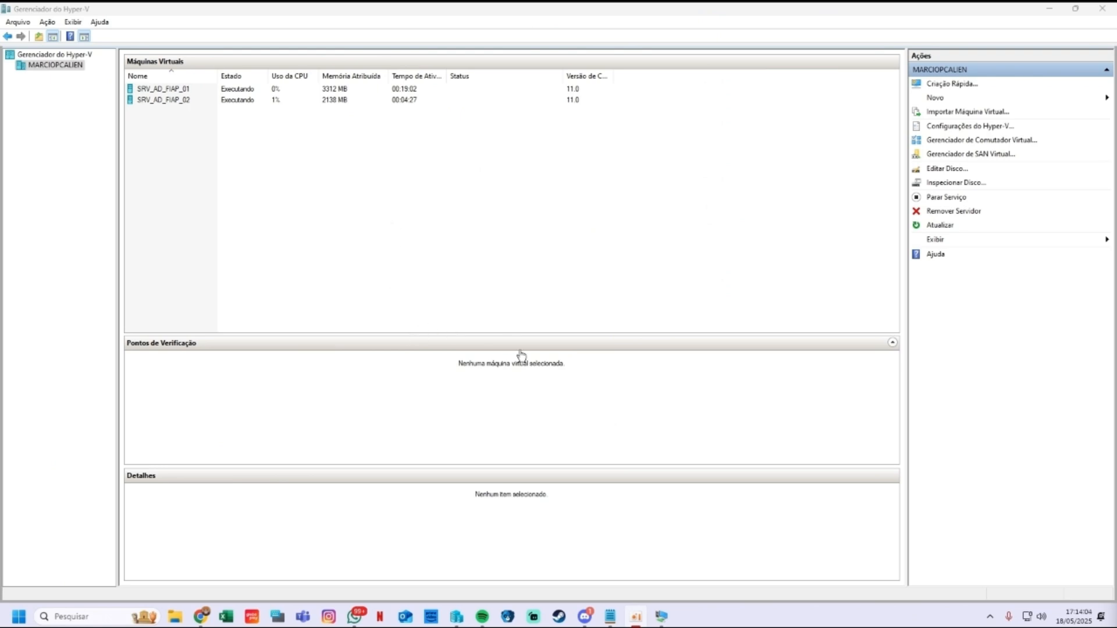
mouse_move(661, 616)
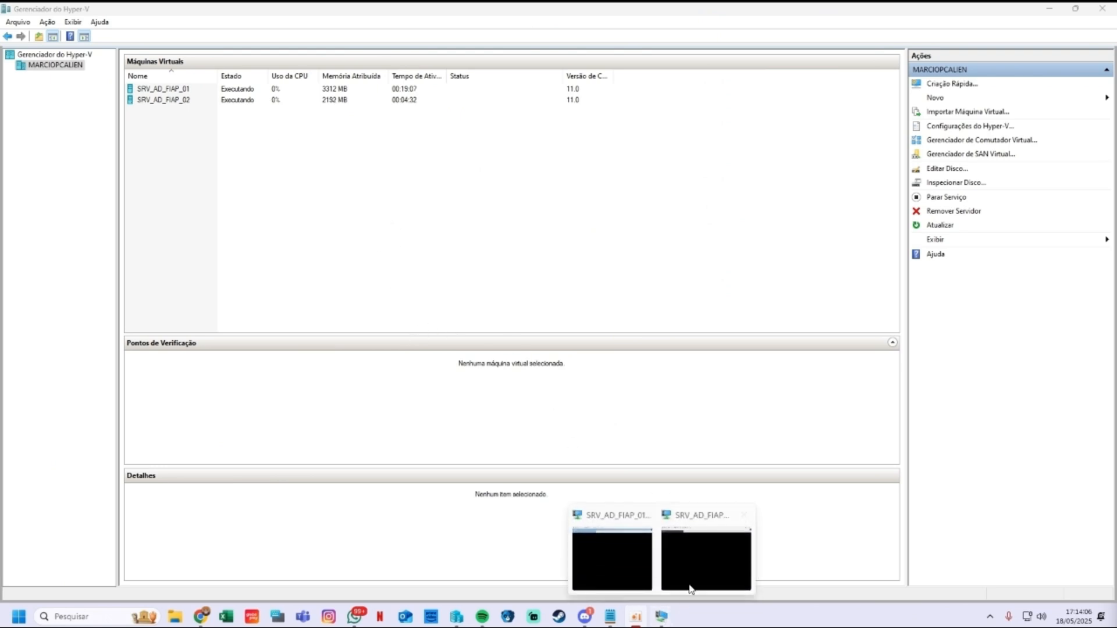
click(704, 556)
text(ping 192)
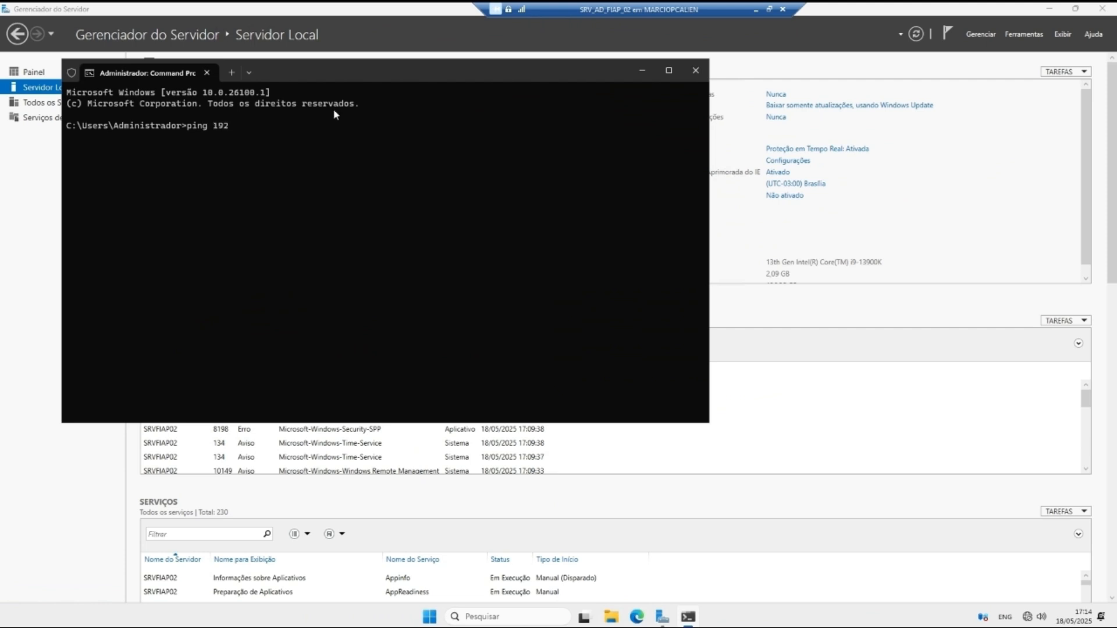
key(BackSpace)
text(upconfig)
key(Return)
key(Up)
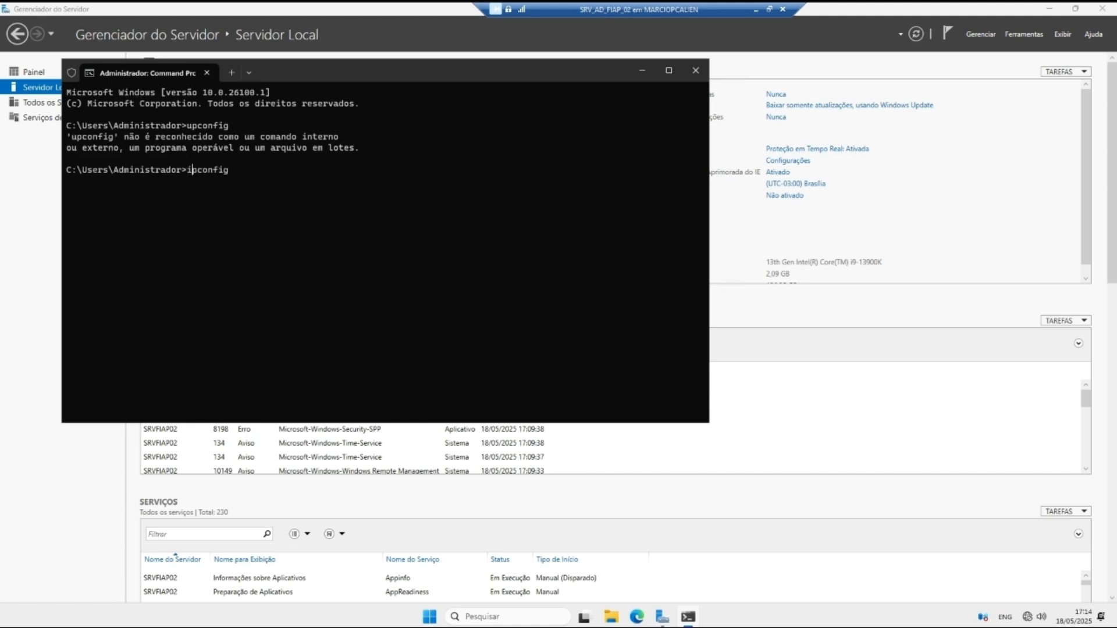
key(Return)
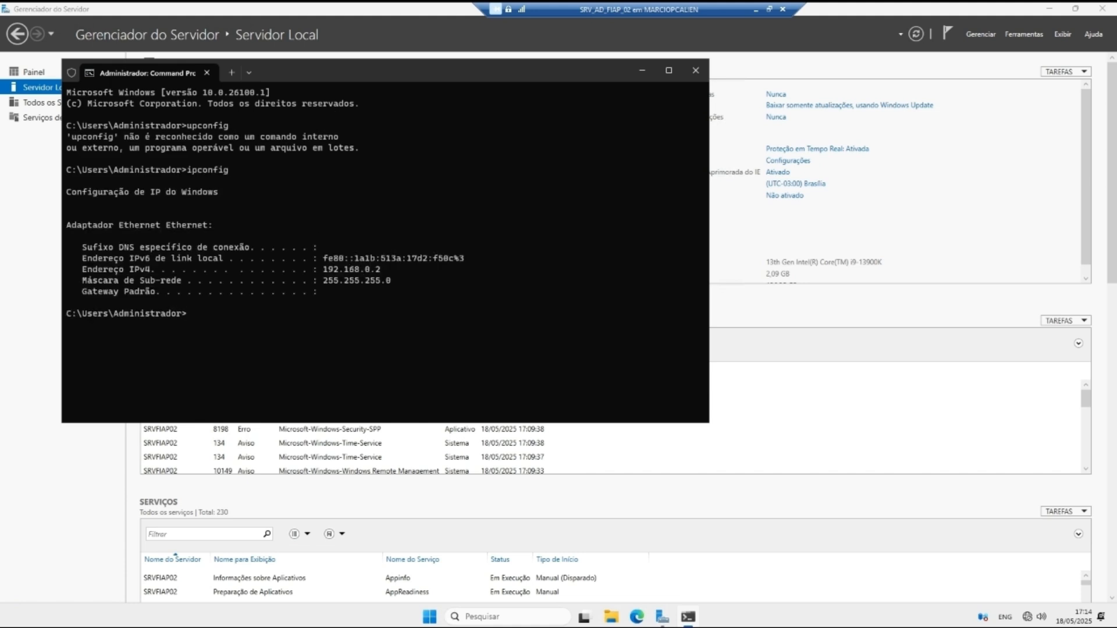
Step: Ping 192.168.0.1 and minimize the Command Prompt
text(ping 192.168.01)
key(Return)
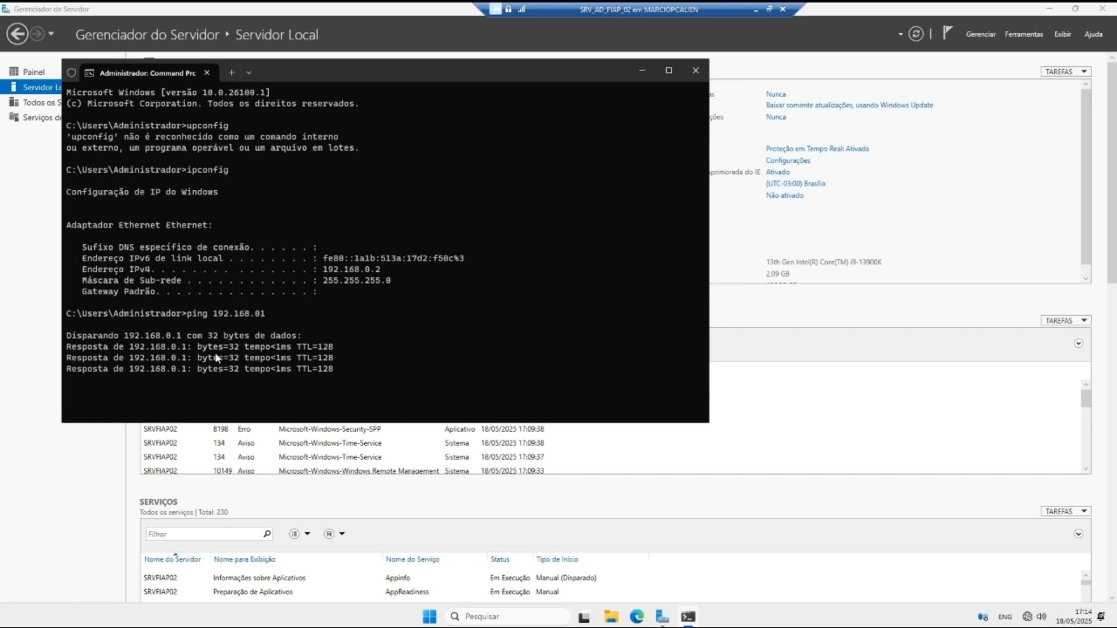
key(Up)
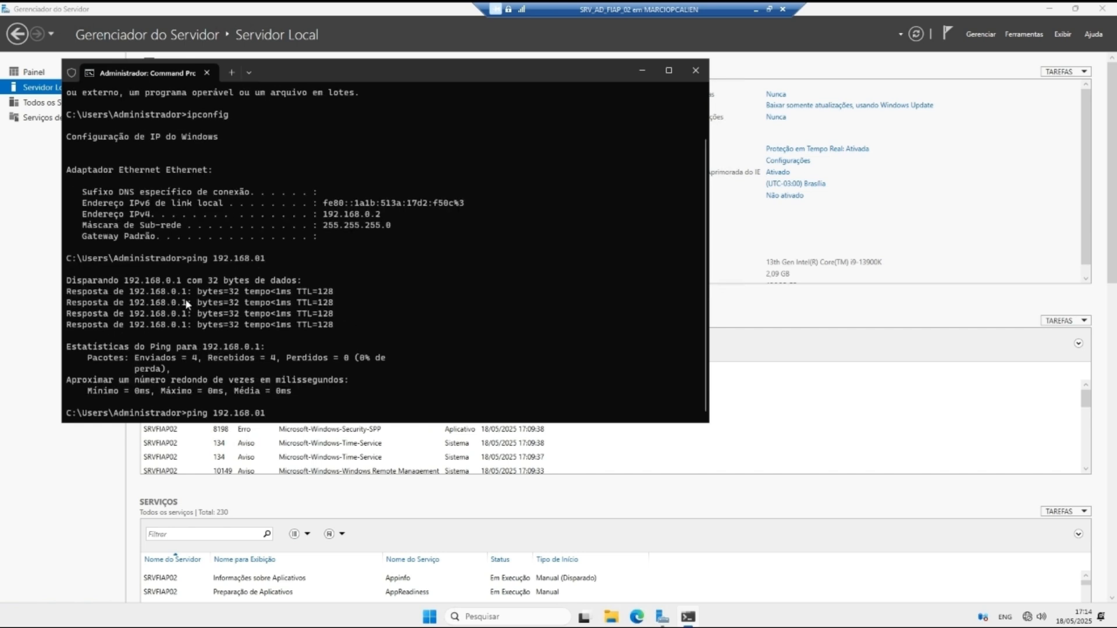
click(630, 74)
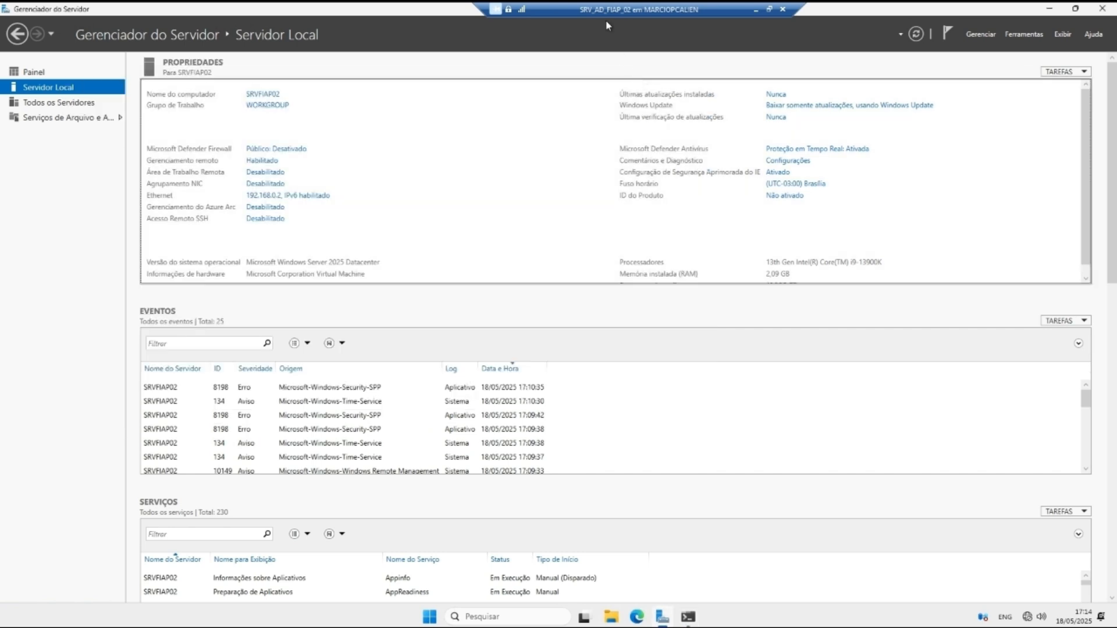
Step: On SRV_AD_FIAP_01, ping the new server at 192.168.0.2 from Command Prompt, then close it
click(757, 10)
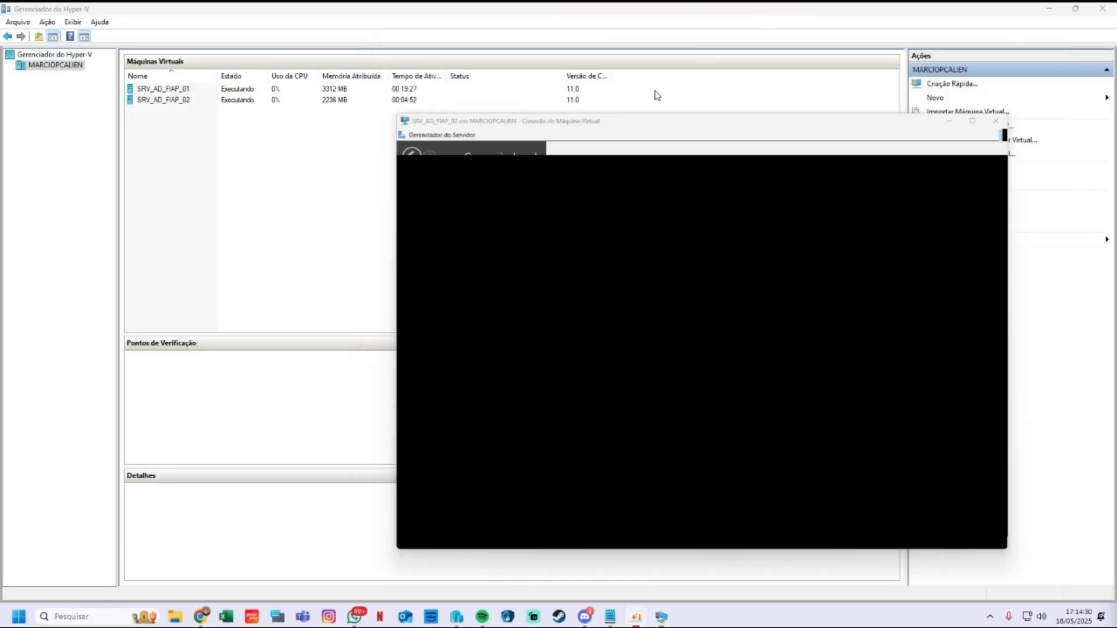
mouse_move(661, 620)
click(613, 570)
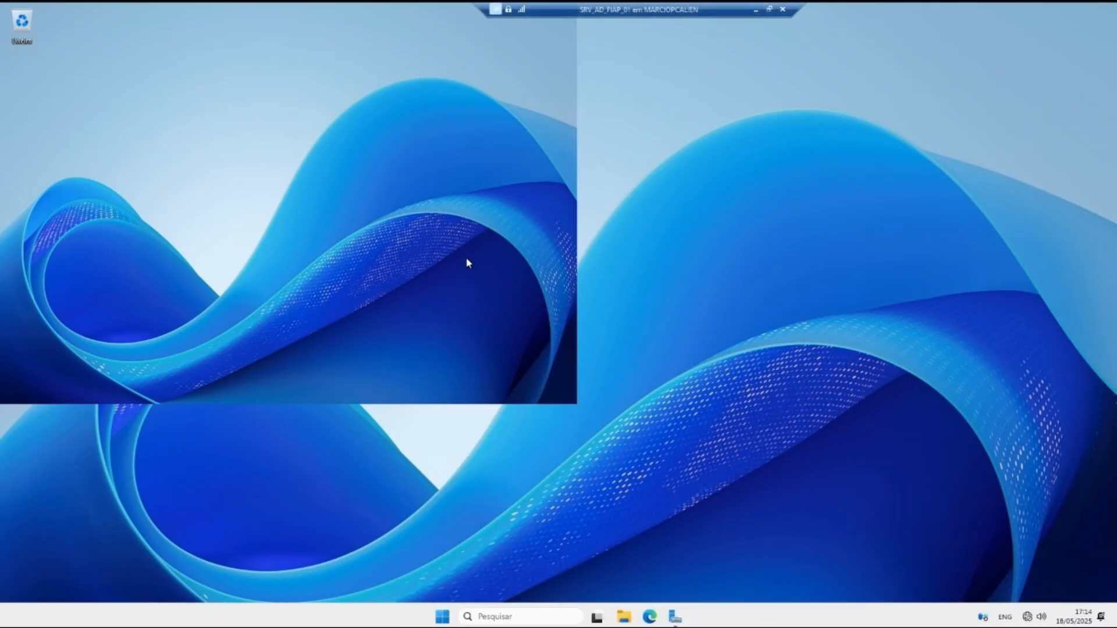
click(675, 618)
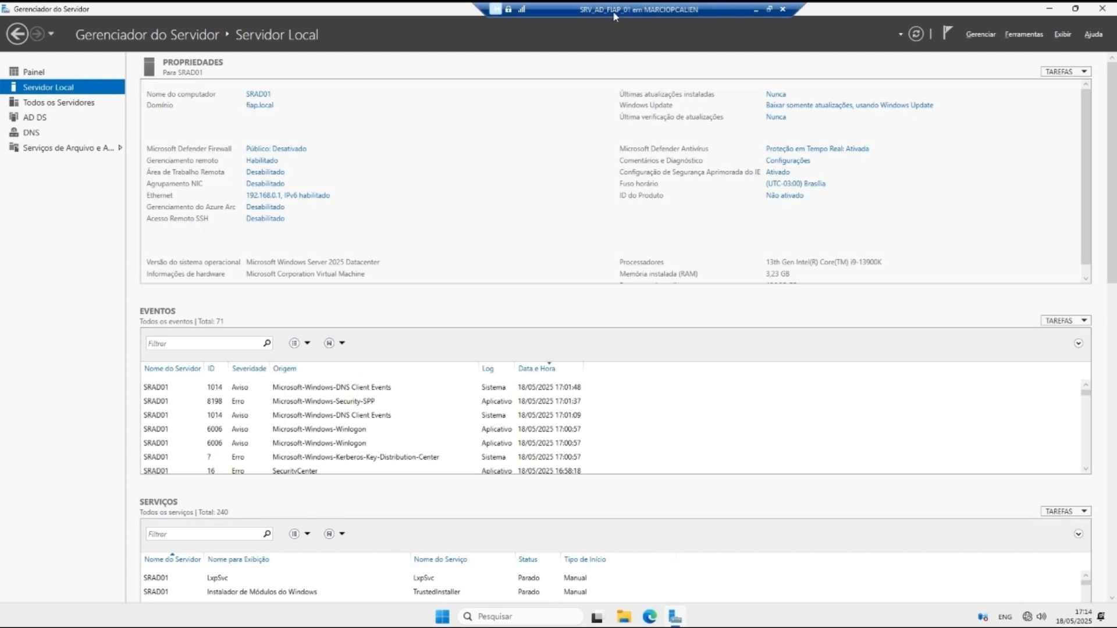
click(515, 617)
text(cm)
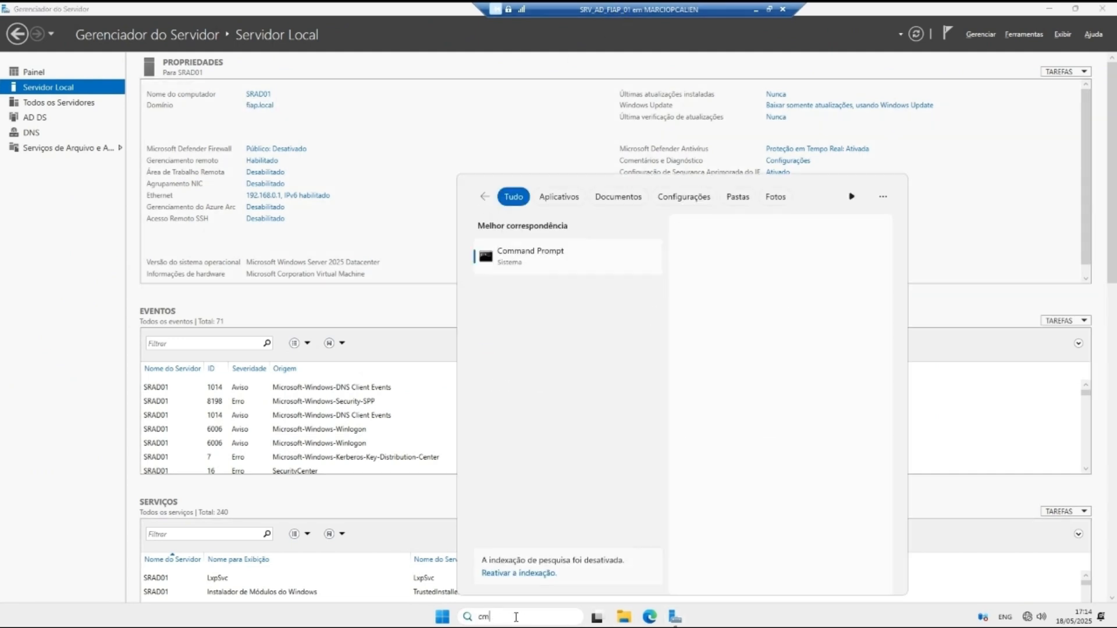
text(d)
key(Return)
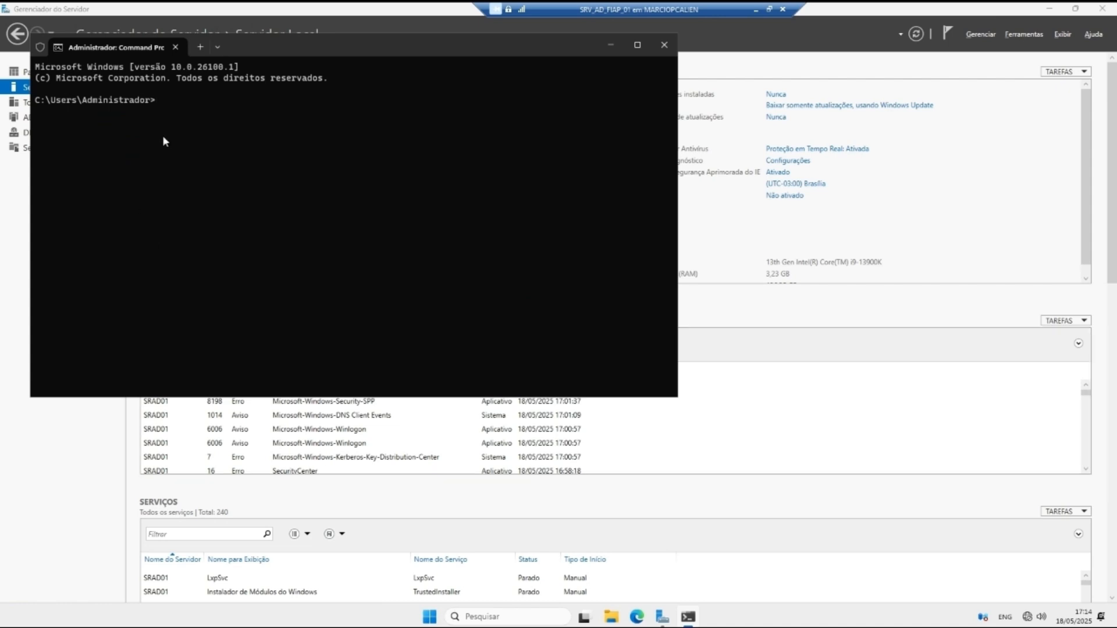
text(ping 192.168.0.2)
key(Return)
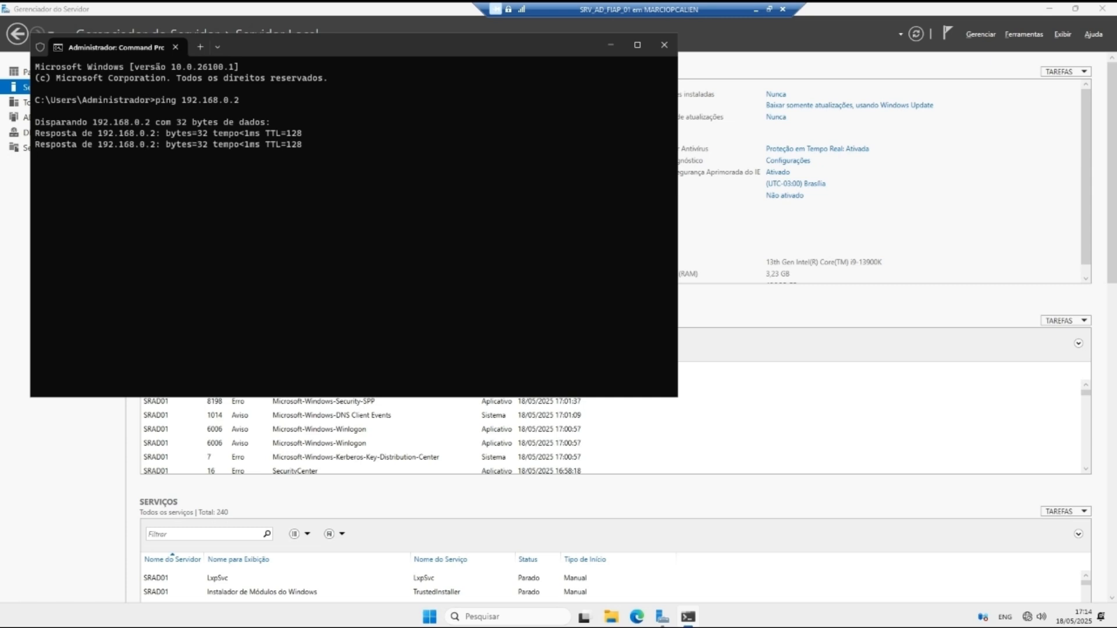
click(664, 44)
click(755, 9)
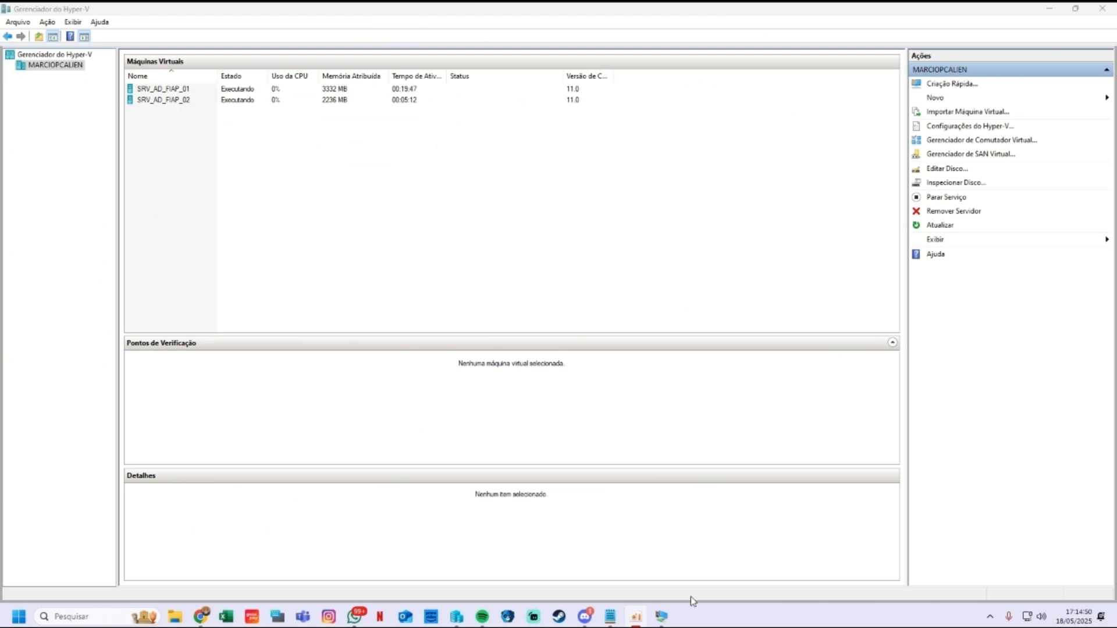
Step: On SRV_AD_FIAP_02, select the Active Directory Domain Services role and its required features in Add Roles and Features
mouse_move(661, 616)
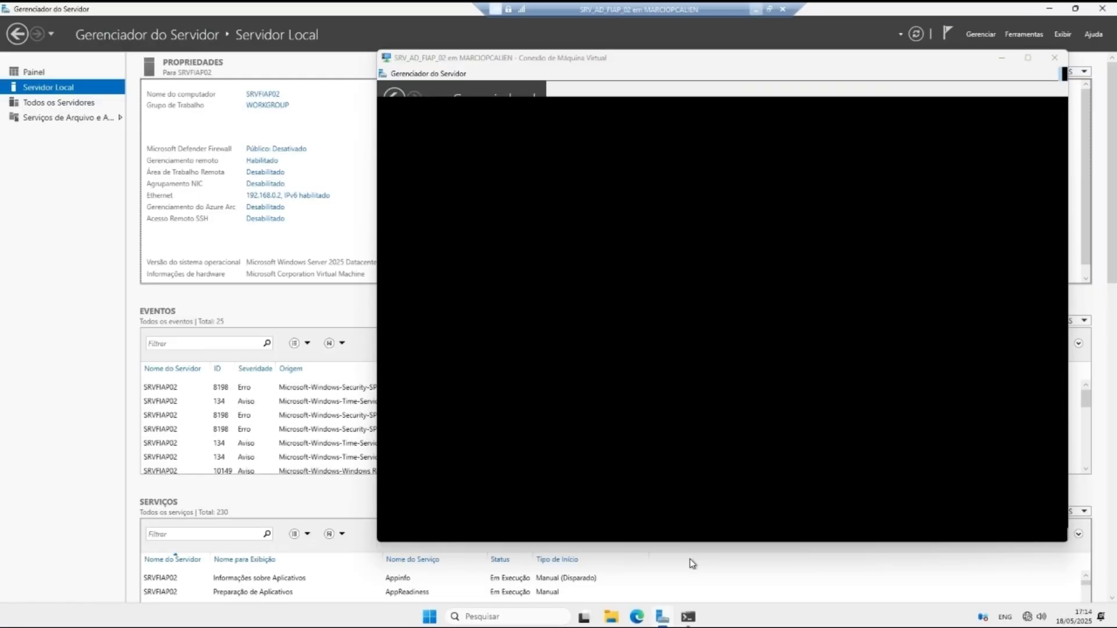
click(690, 558)
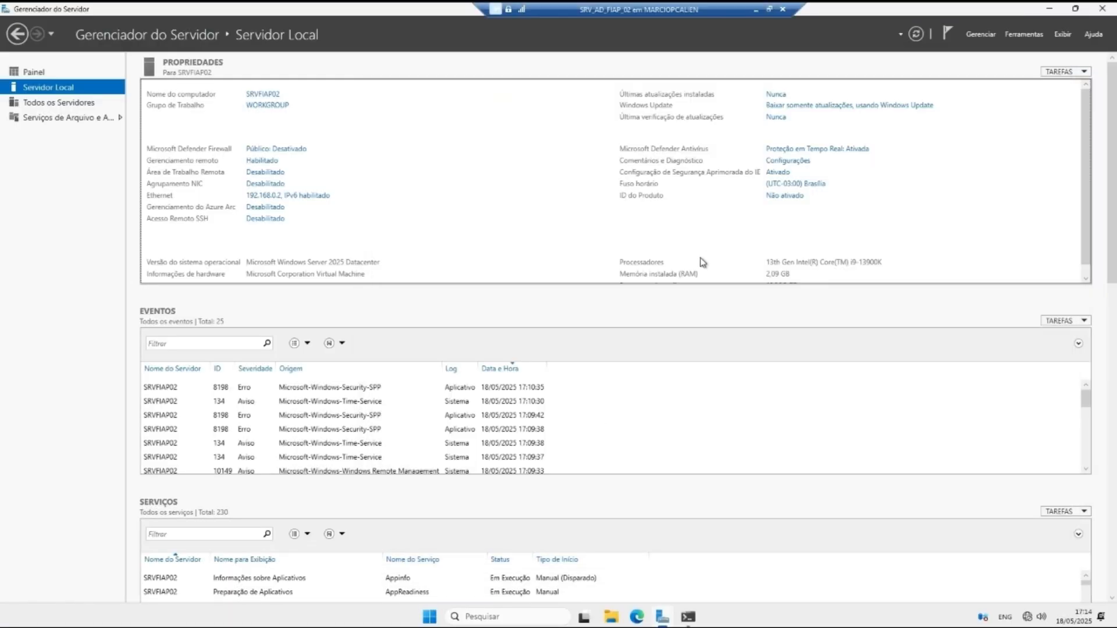
click(980, 34)
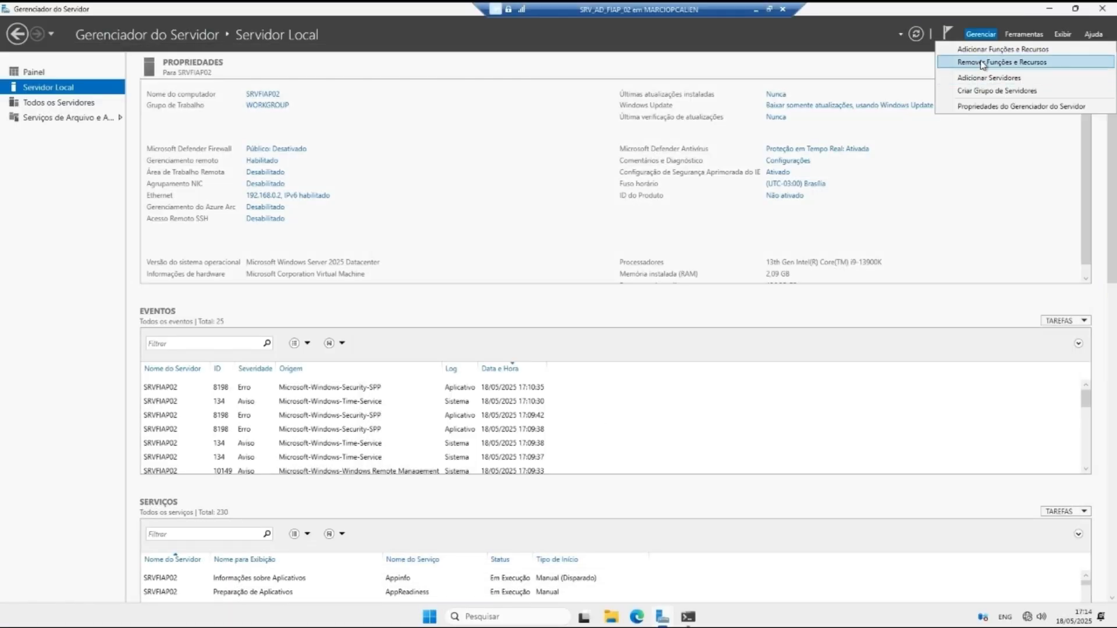
click(984, 53)
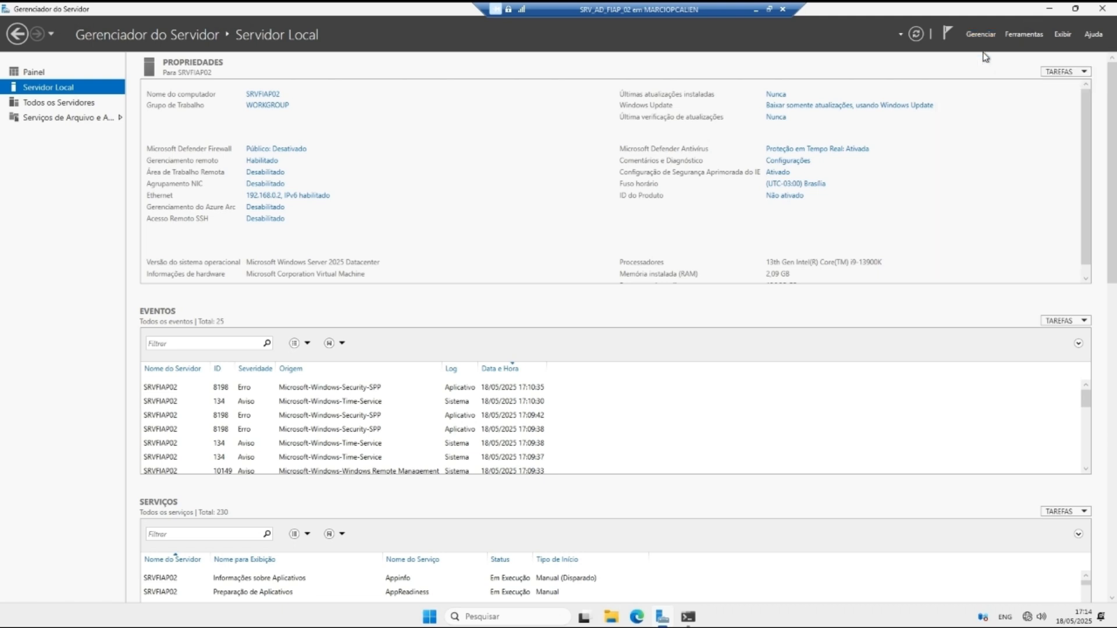
click(389, 392)
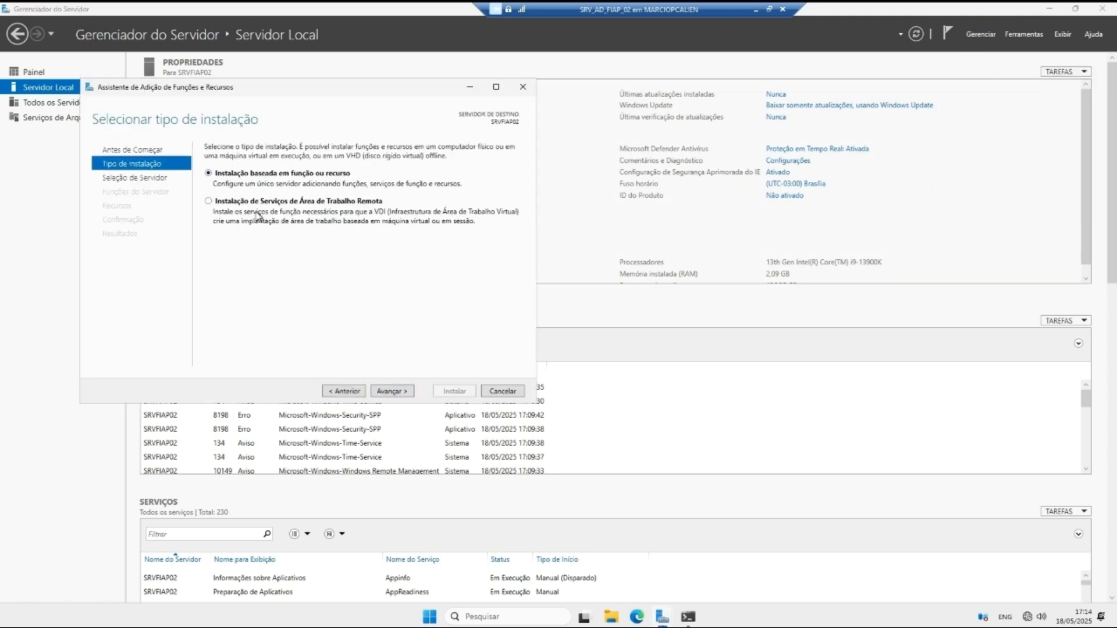
click(396, 392)
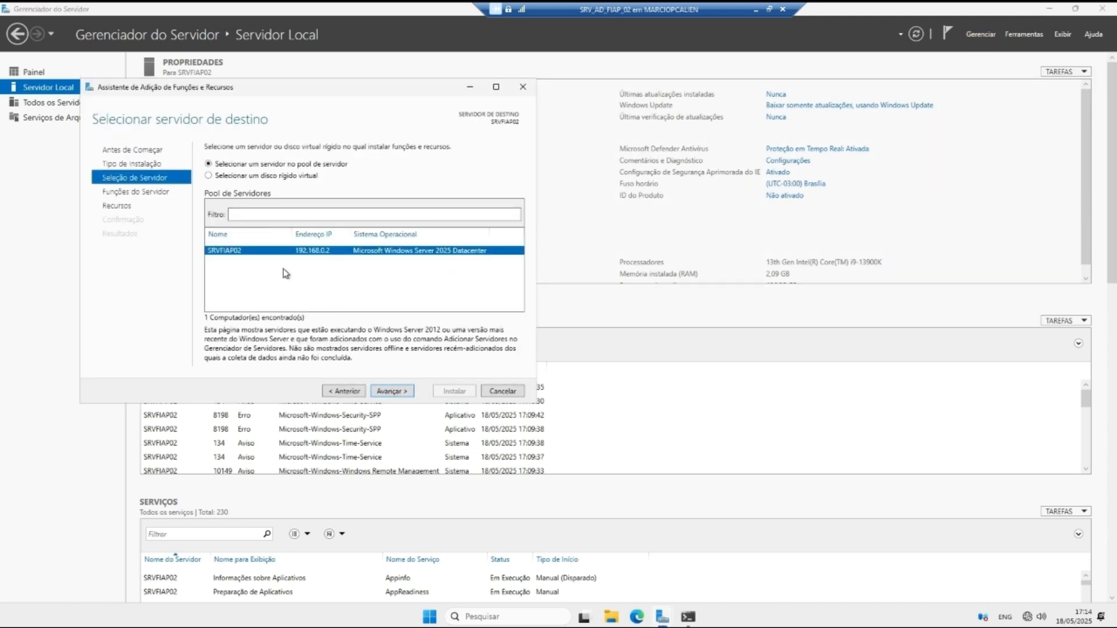
click(392, 389)
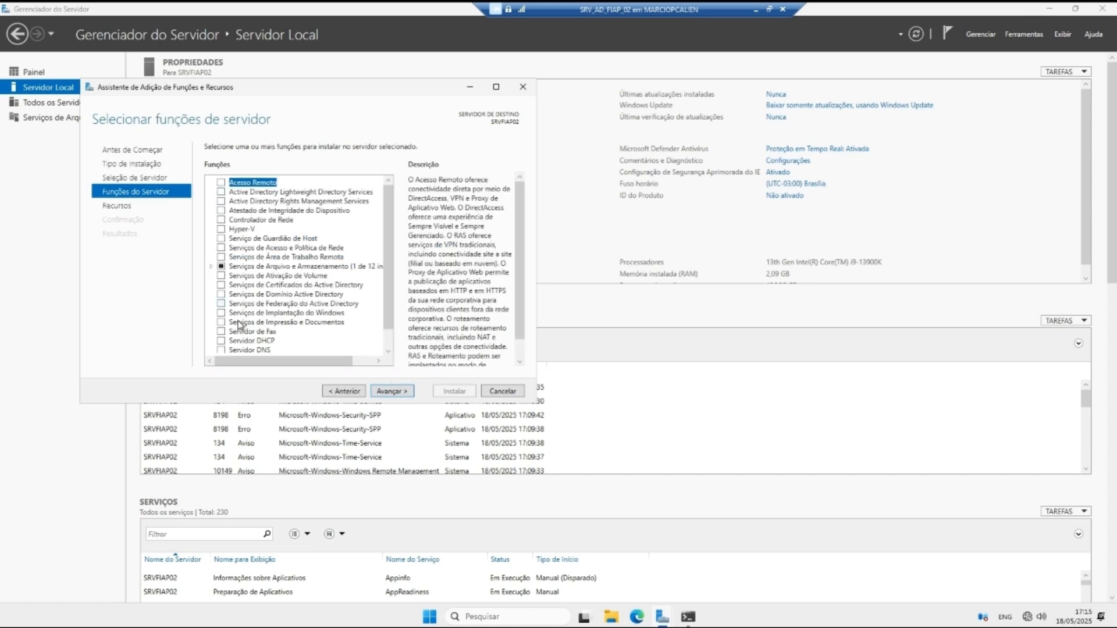
click(223, 296)
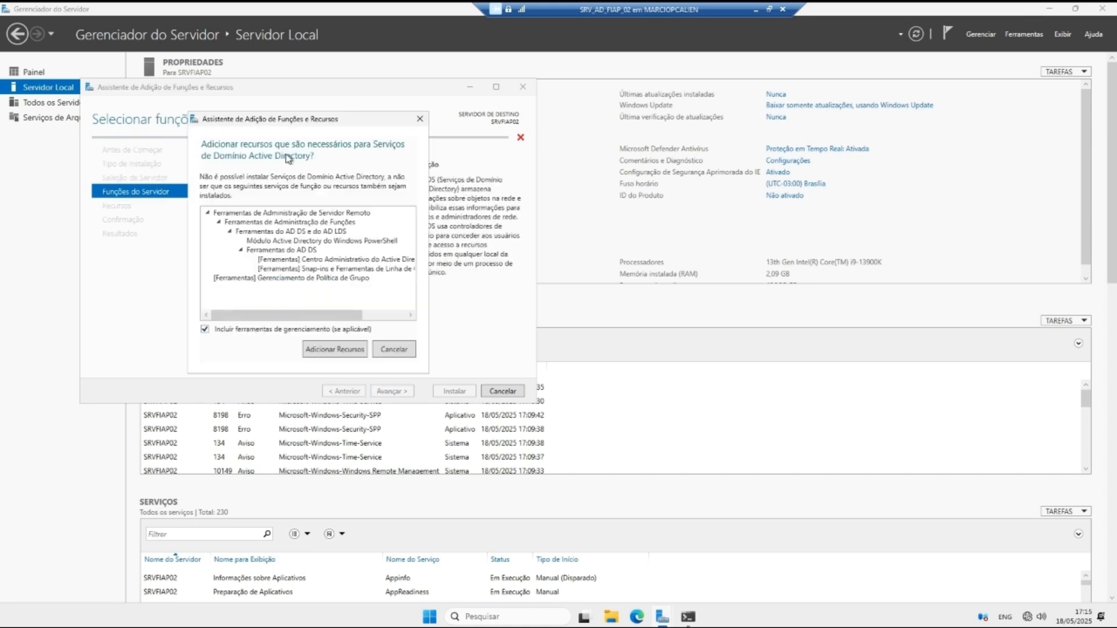
click(341, 349)
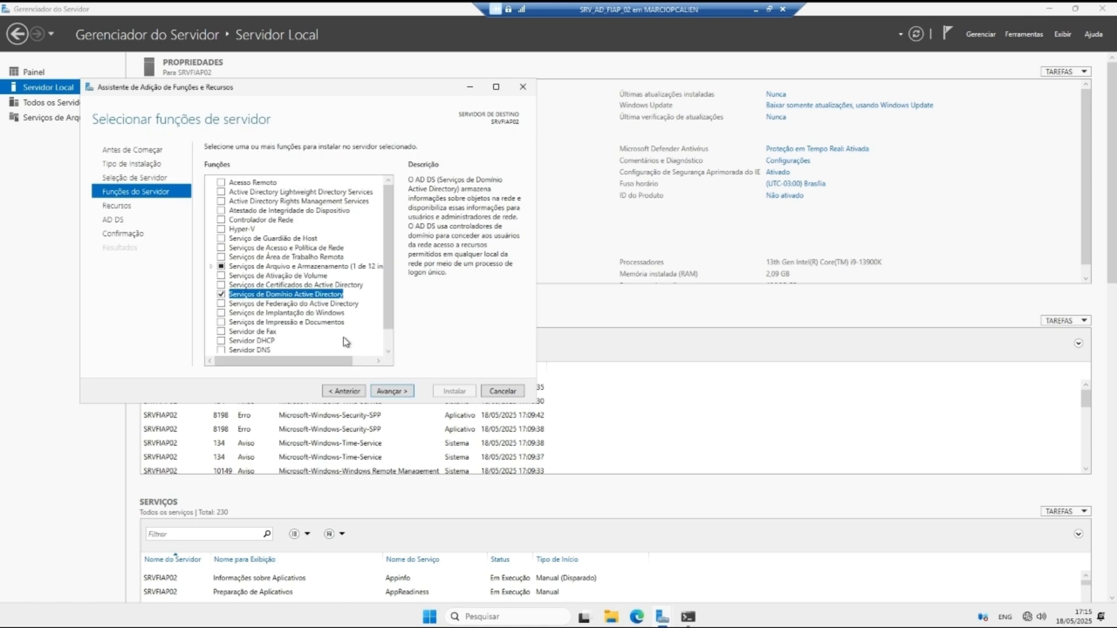
click(384, 391)
click(390, 391)
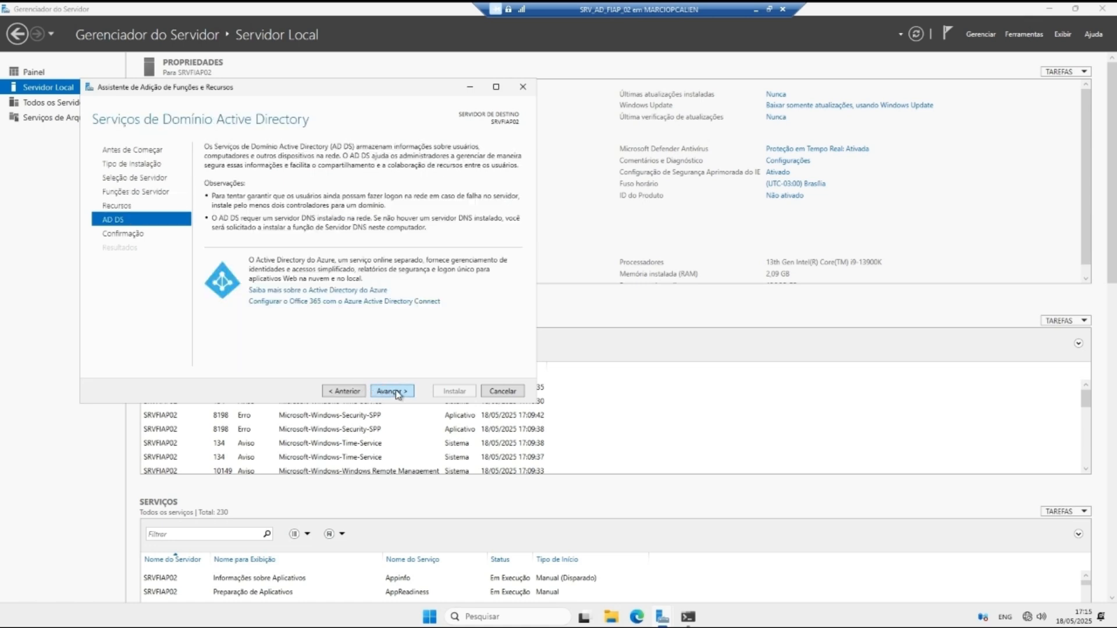
click(385, 393)
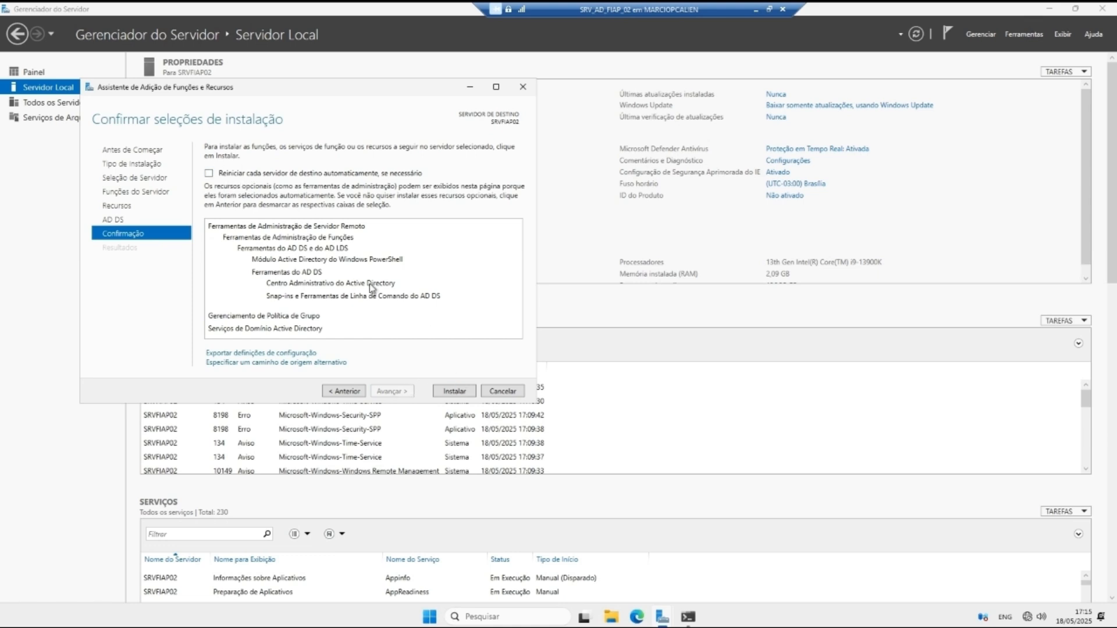
Step: Allow automatic restarts, install AD DS, and close the wizard once it finishes
click(308, 175)
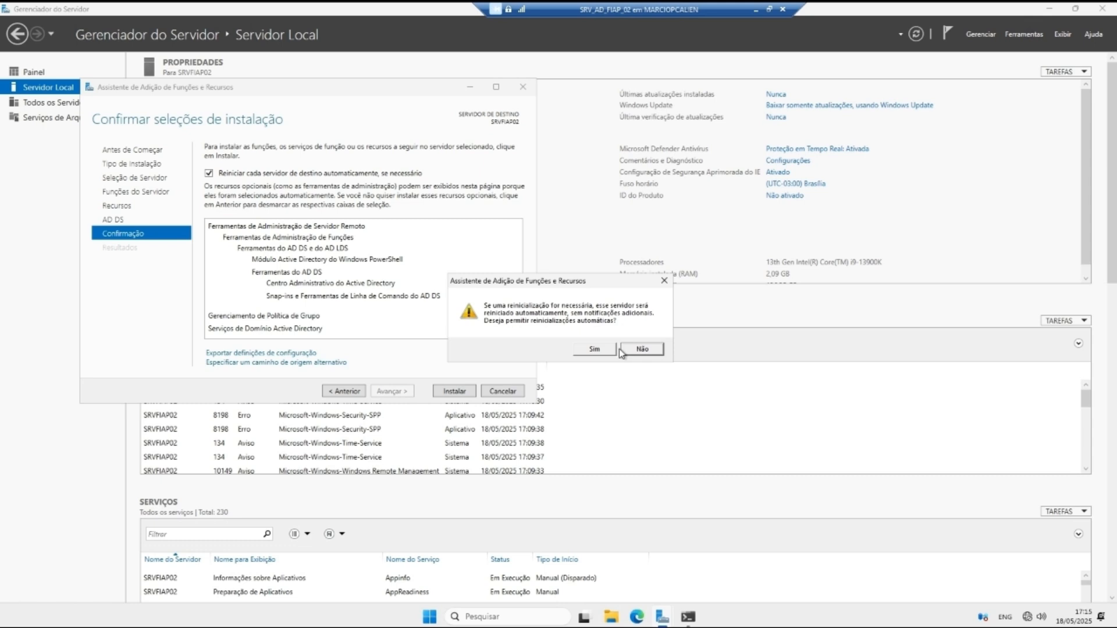
click(593, 349)
click(455, 391)
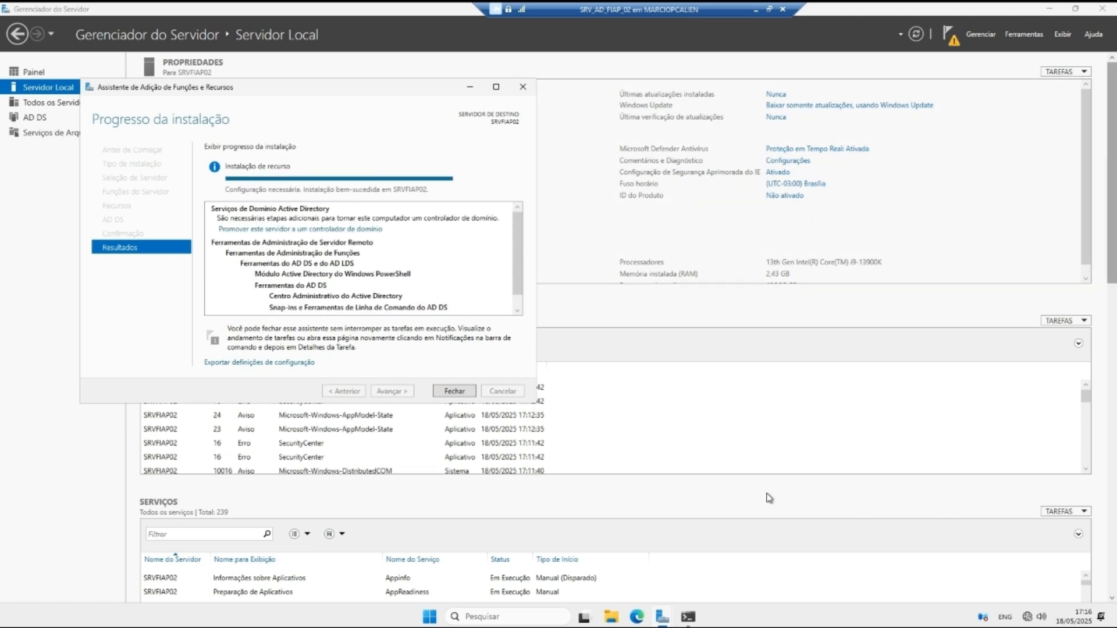
click(455, 391)
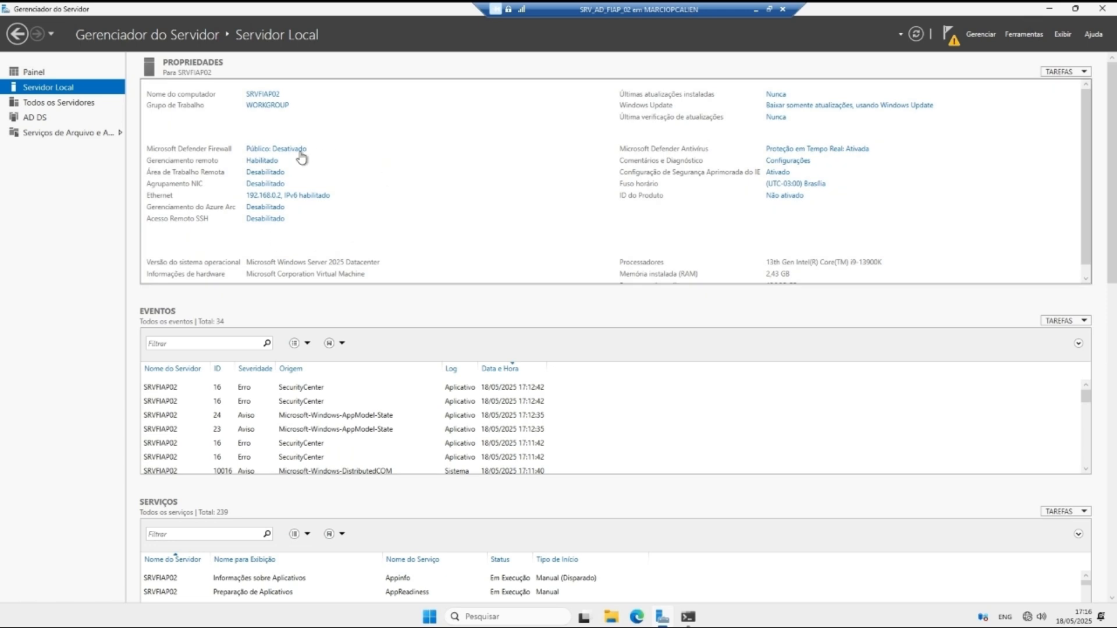
Step: Launch promotion to domain controller and choose adding a controller to an existing domain
click(952, 39)
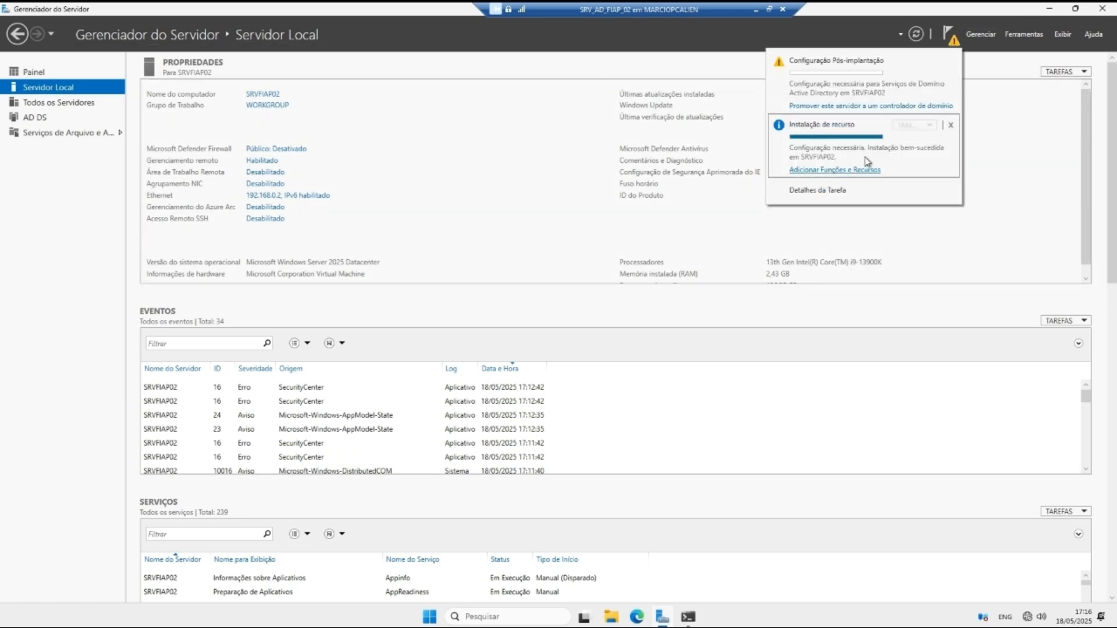
click(852, 107)
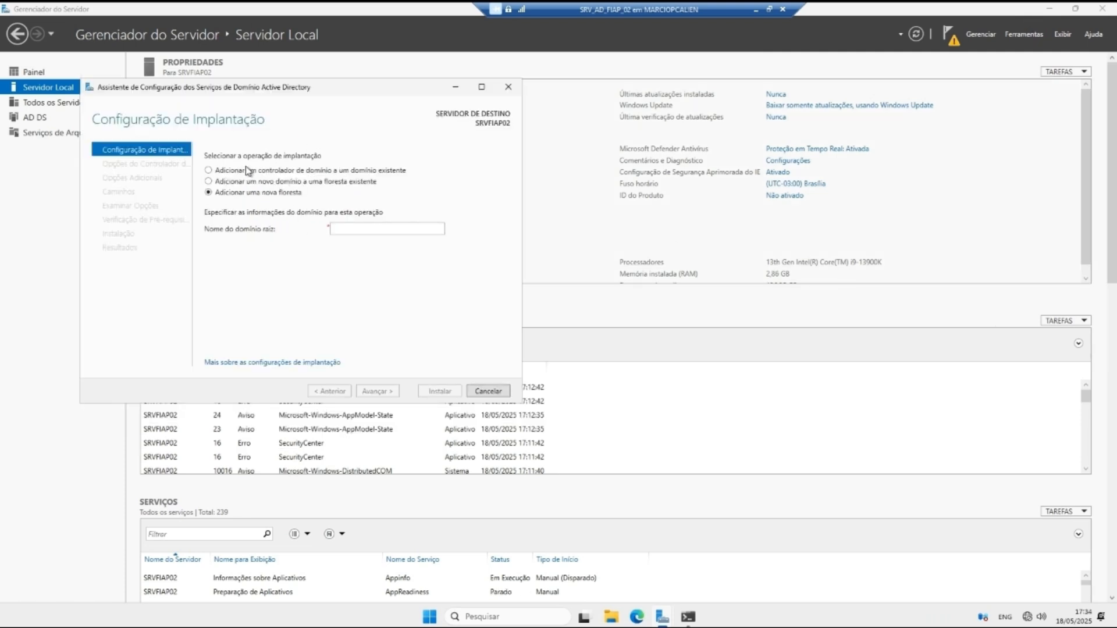
click(252, 182)
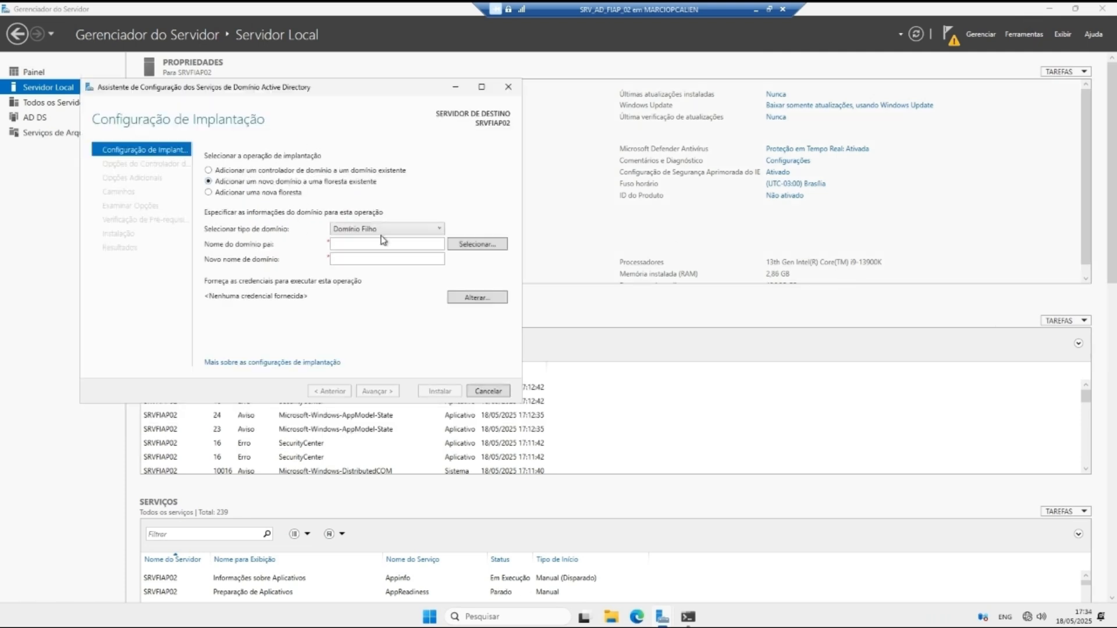
click(256, 170)
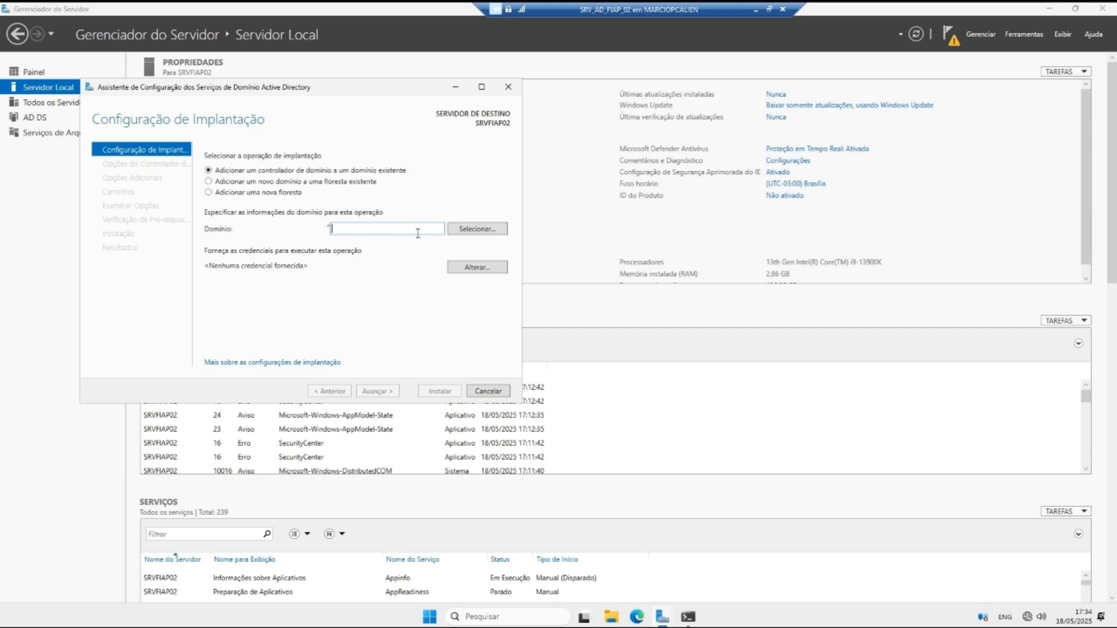
Step: Supply fiap.local\Administrador and its password as the deployment credentials
click(478, 267)
text(fiap.local)
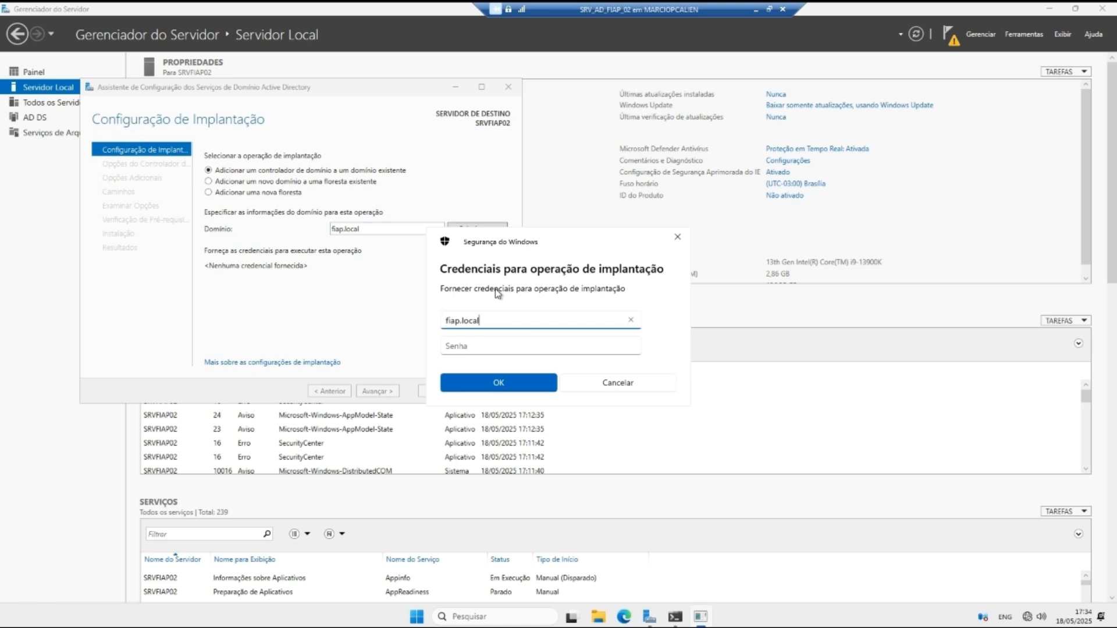
text(\Administrador)
key(Tab)
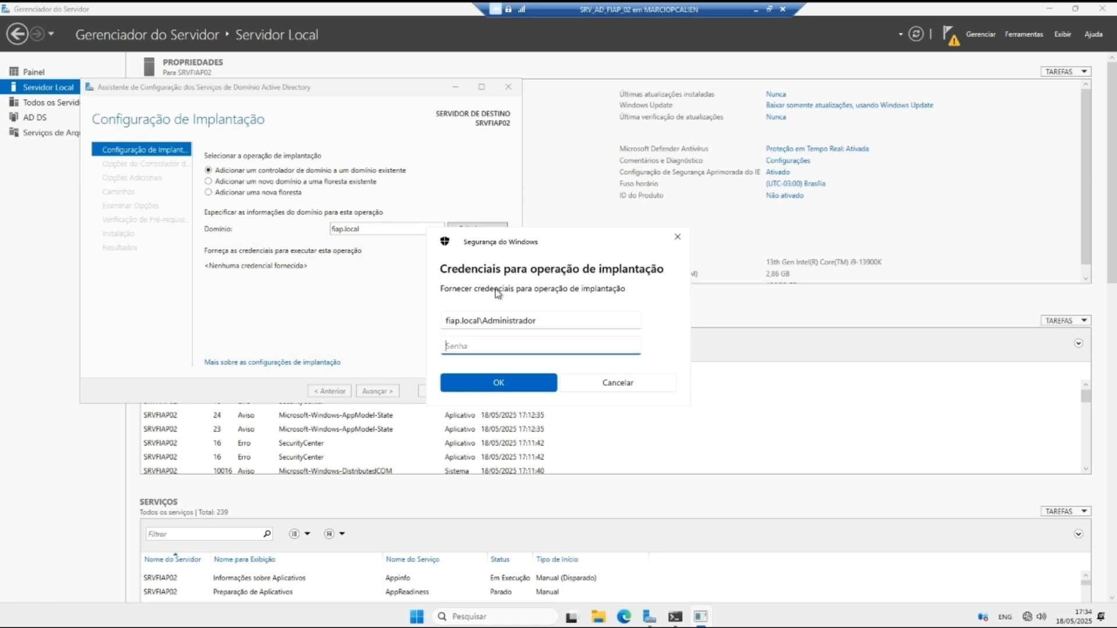
text(P)
click(631, 346)
click(501, 385)
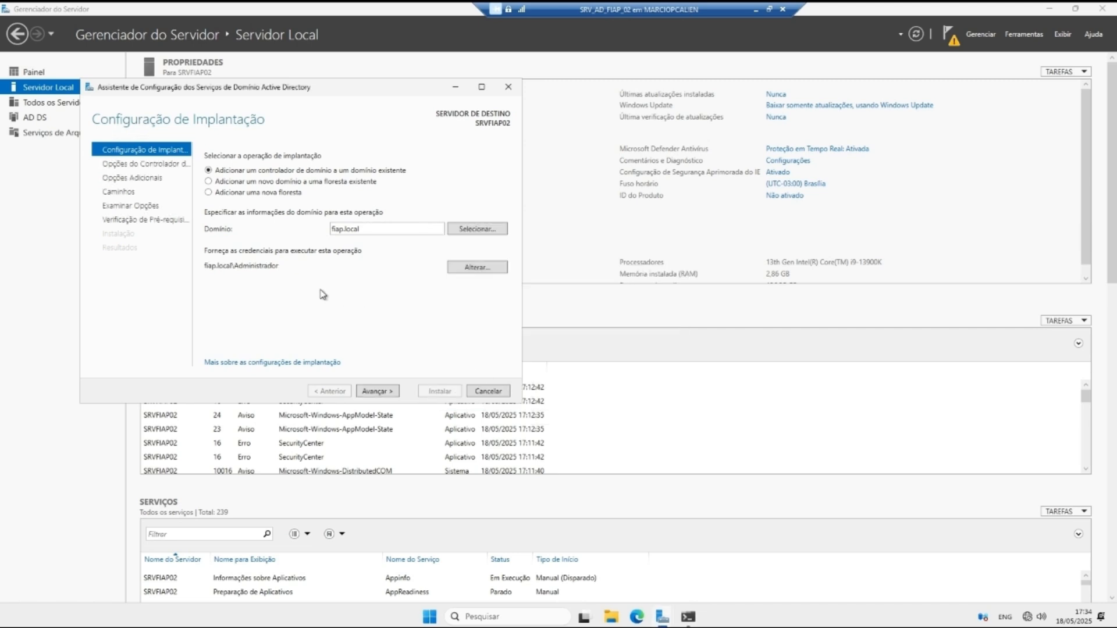
Step: Keep DNS server and Global Catalog, and enter a matching DSRM password in both fields
click(373, 390)
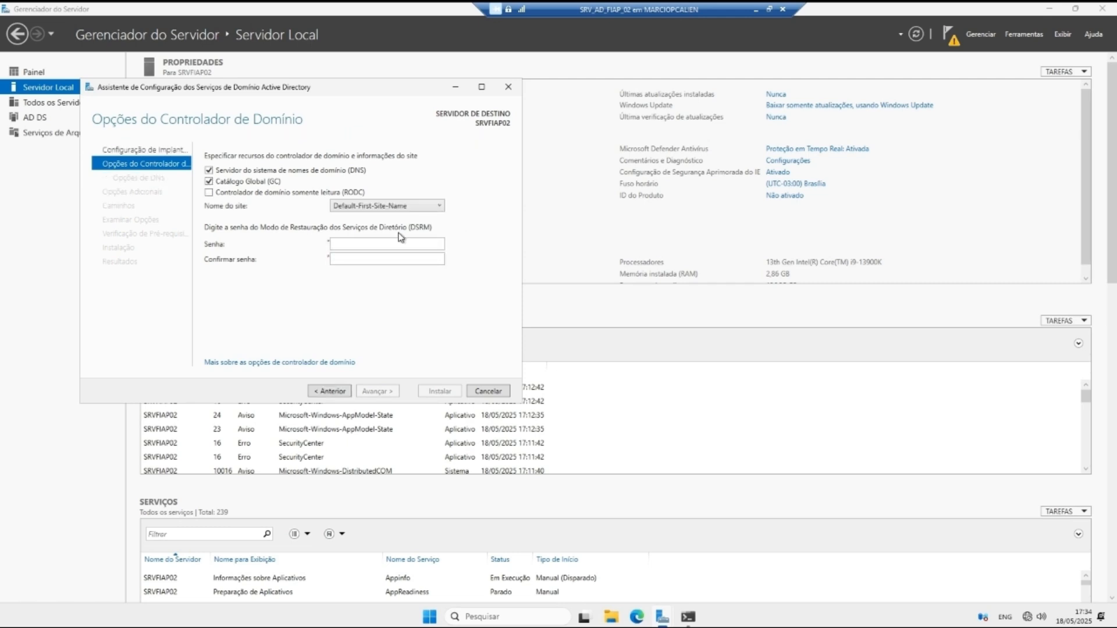
click(374, 243)
key(Tab)
text(•••••••)
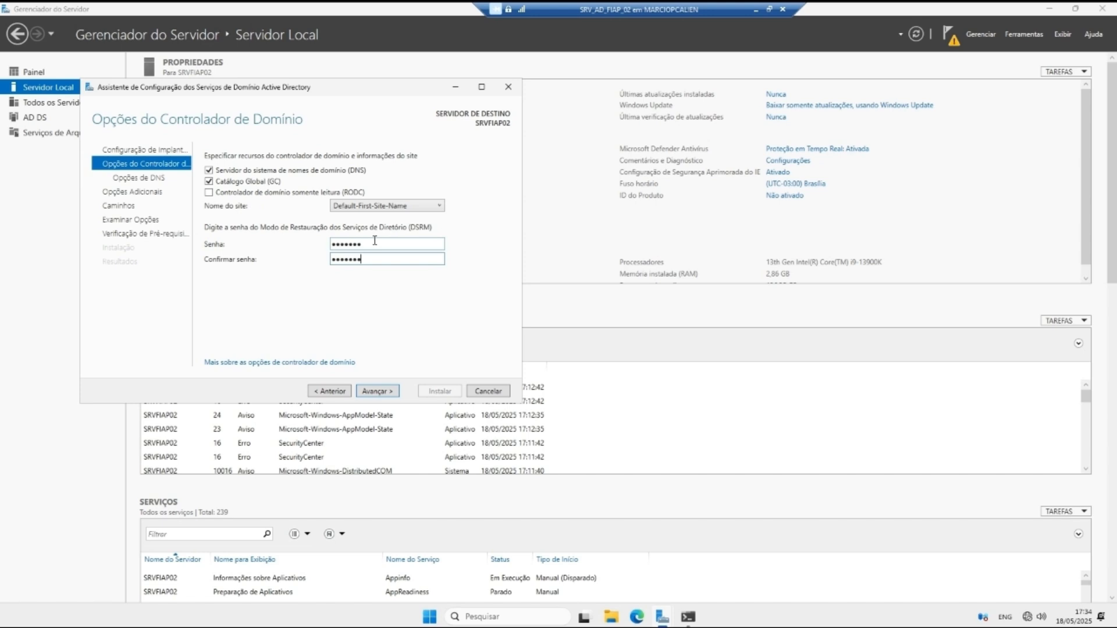
drag(370, 244, 290, 239)
key(BackSpace)
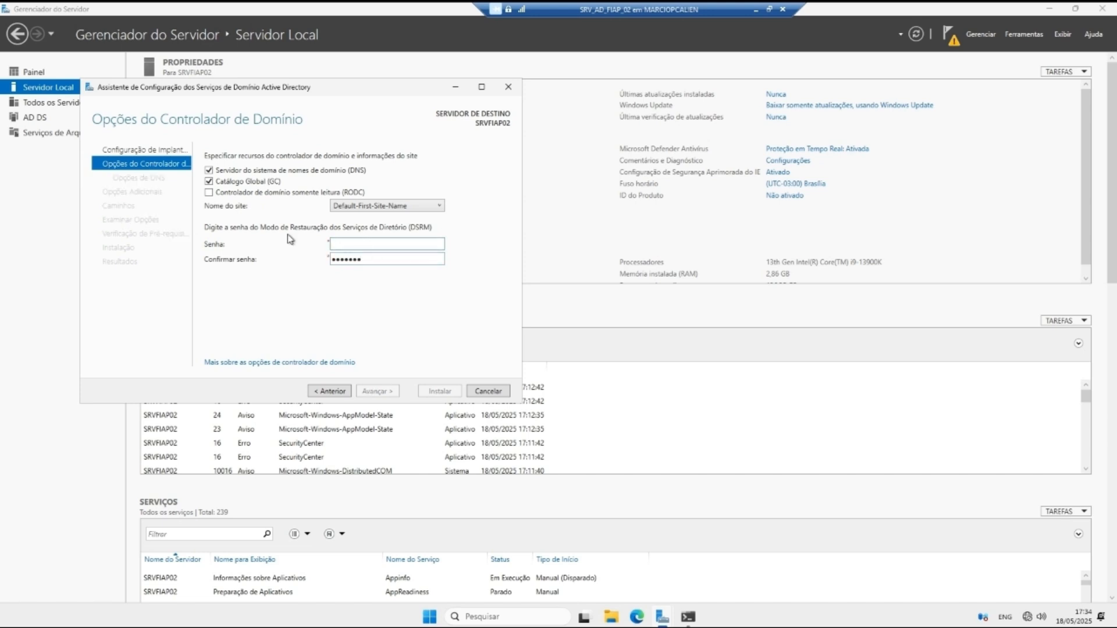
text(••••)
key(Tab)
key(BackSpace)
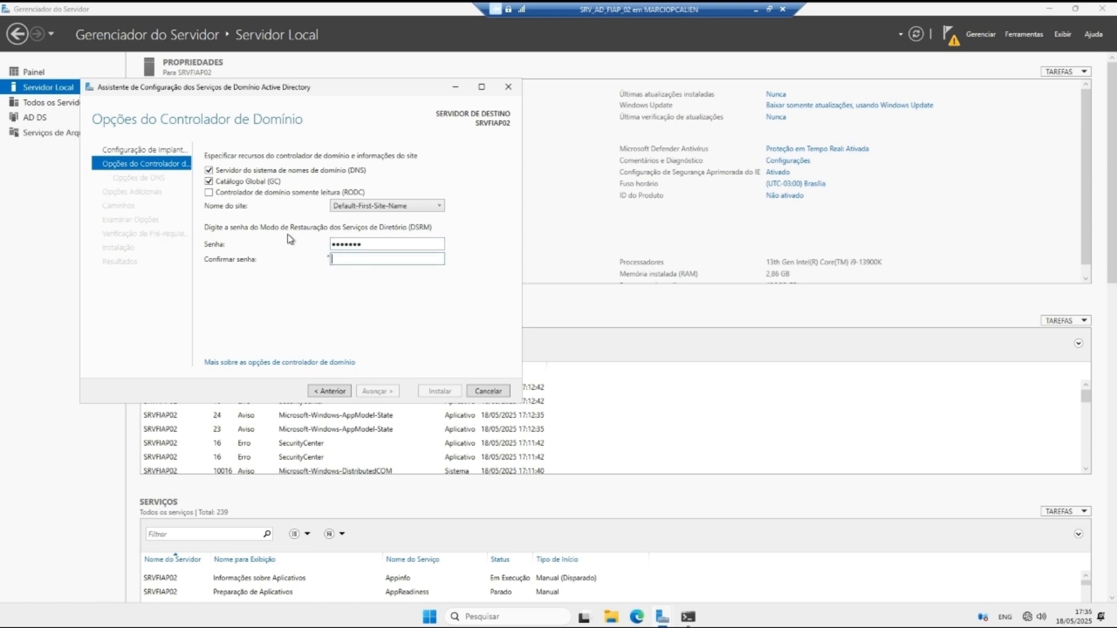
text(•••••••)
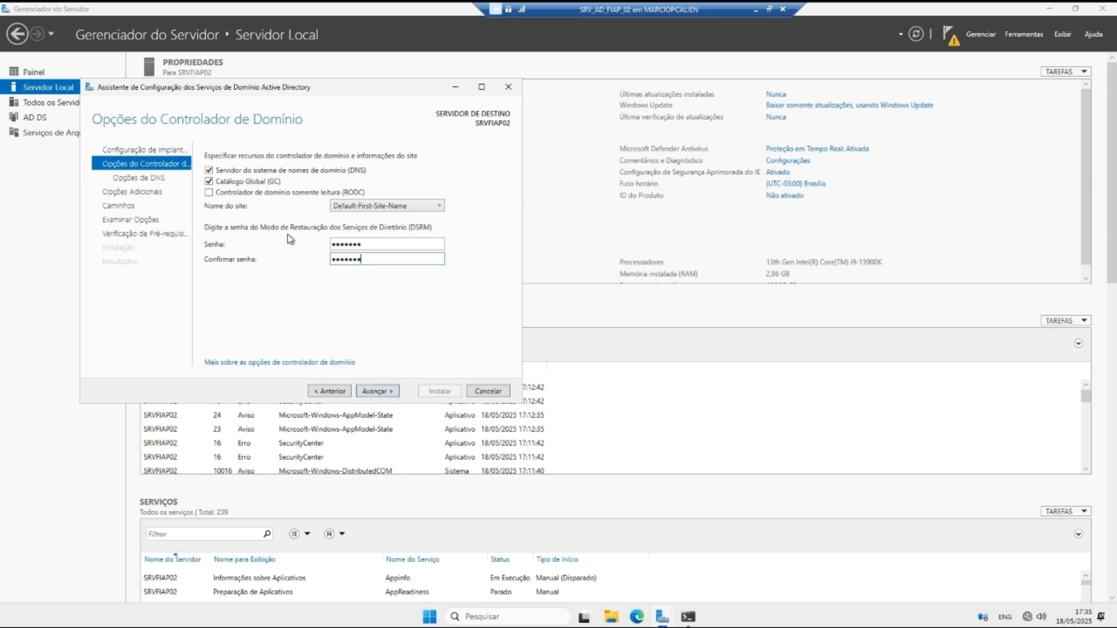
click(378, 392)
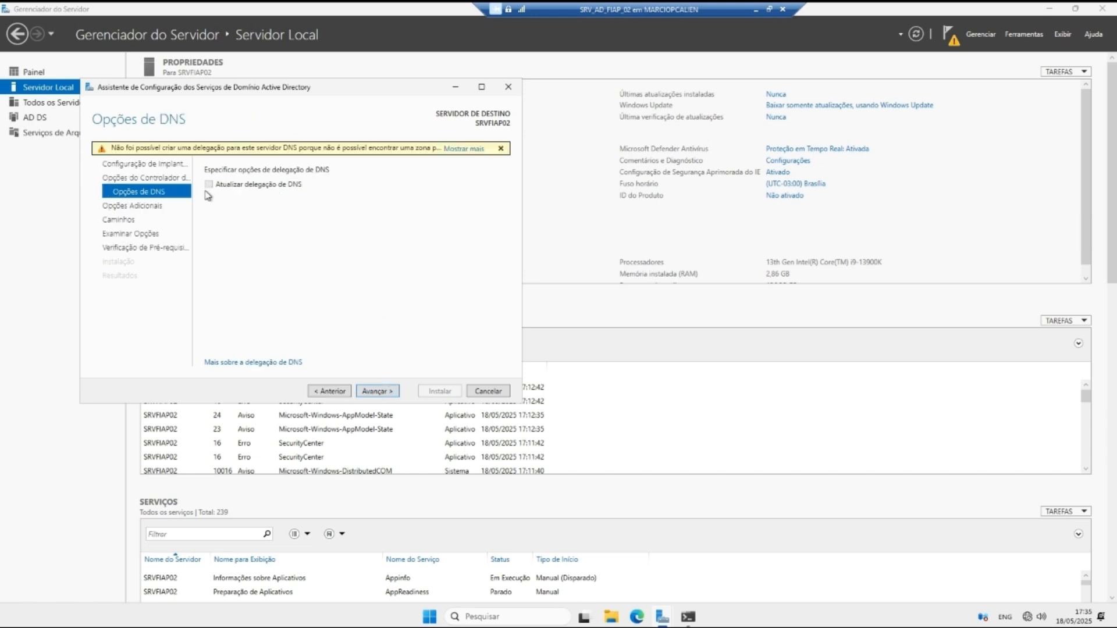
Step: Keep replication from any domain controller after briefly selecting SRAD01.fiap.local
click(380, 393)
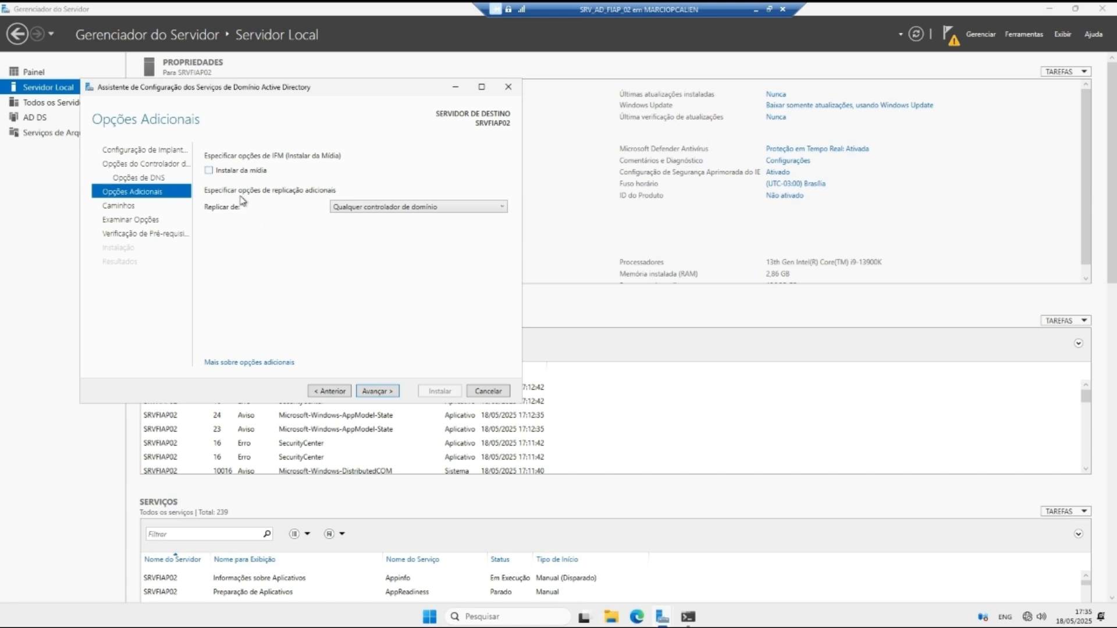
click(366, 210)
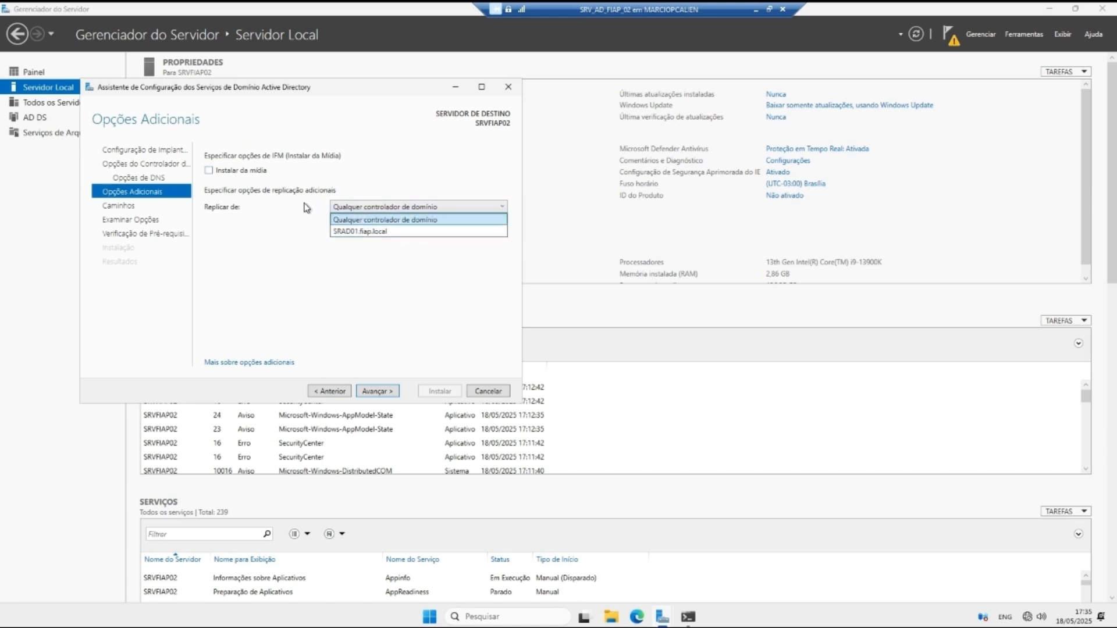
click(305, 203)
click(358, 211)
click(290, 201)
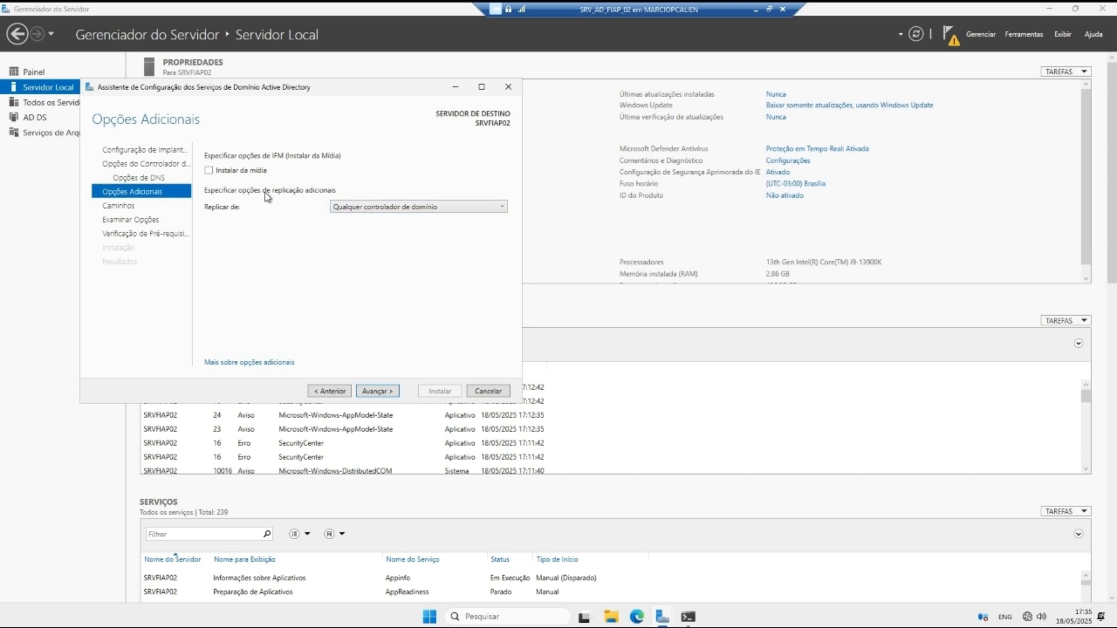
click(379, 391)
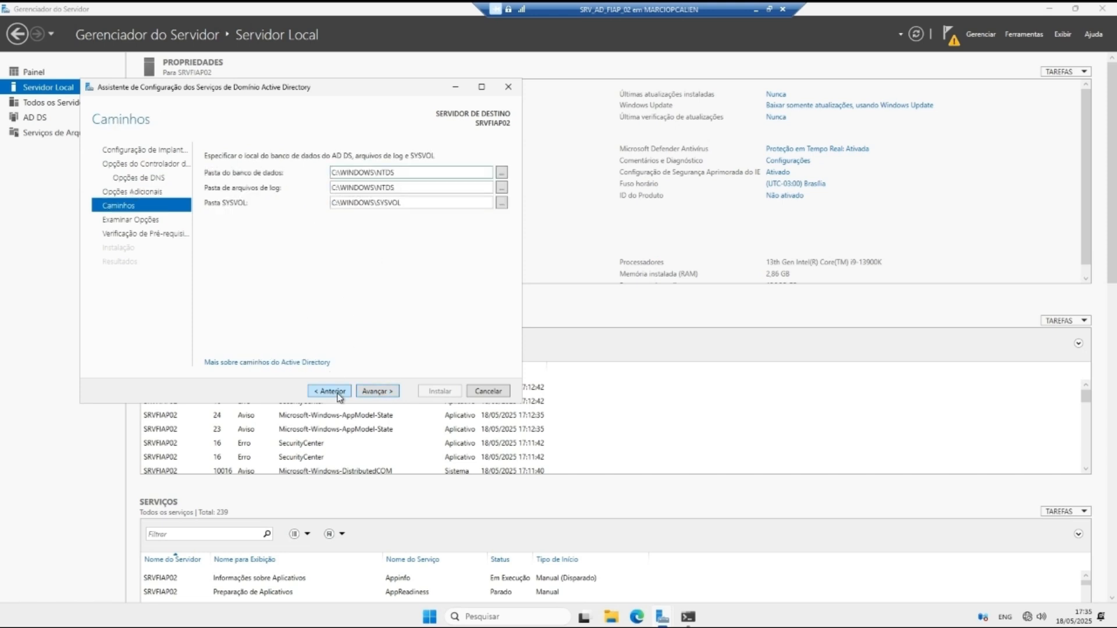
click(336, 393)
click(368, 206)
click(351, 232)
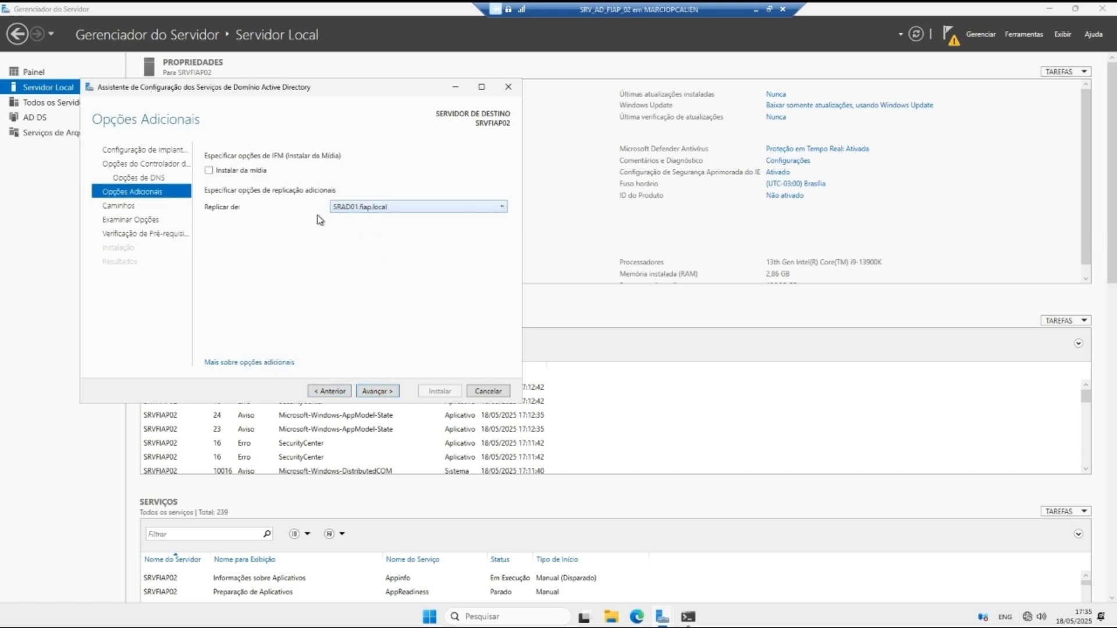
click(373, 207)
click(363, 228)
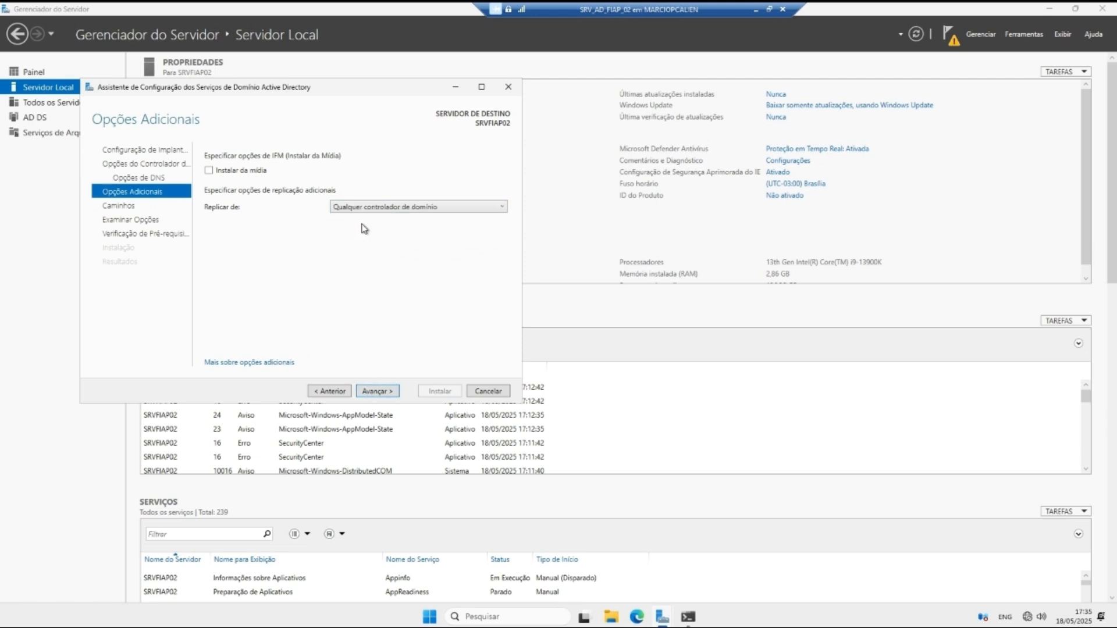
Step: Accept the default NTDS and SYSVOL paths, review the selections, and run the prerequisite check
click(380, 391)
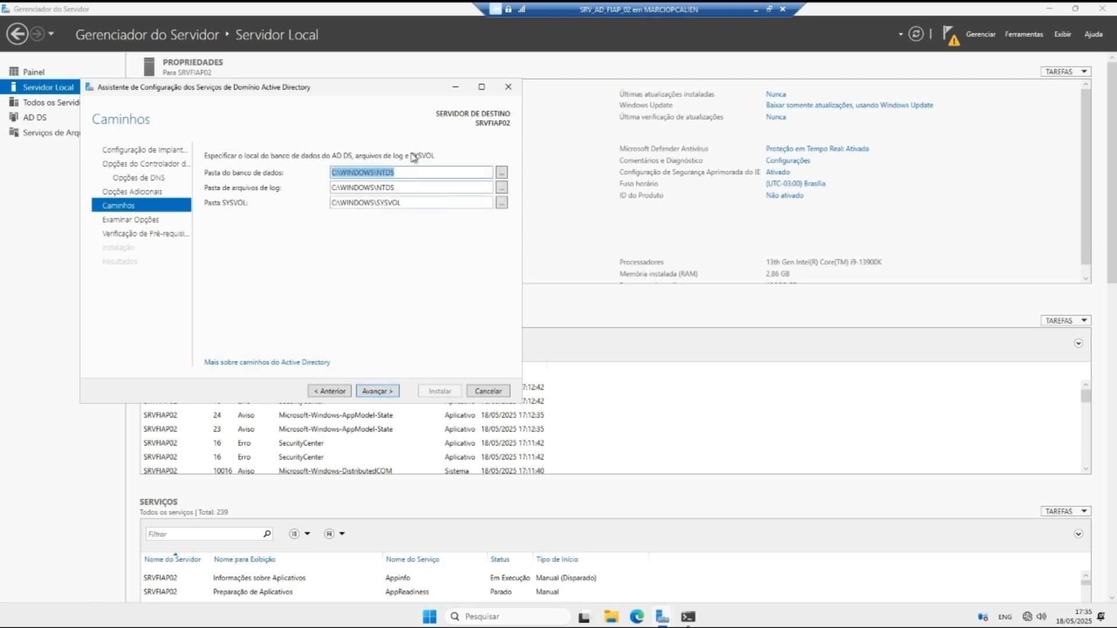
click(384, 393)
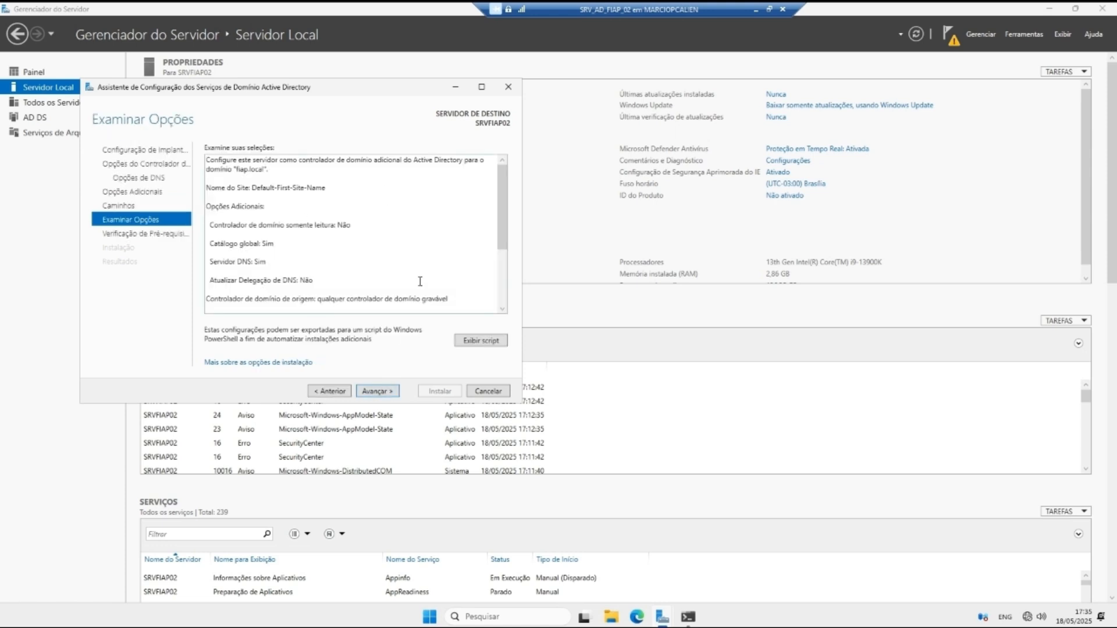
drag(501, 213, 498, 248)
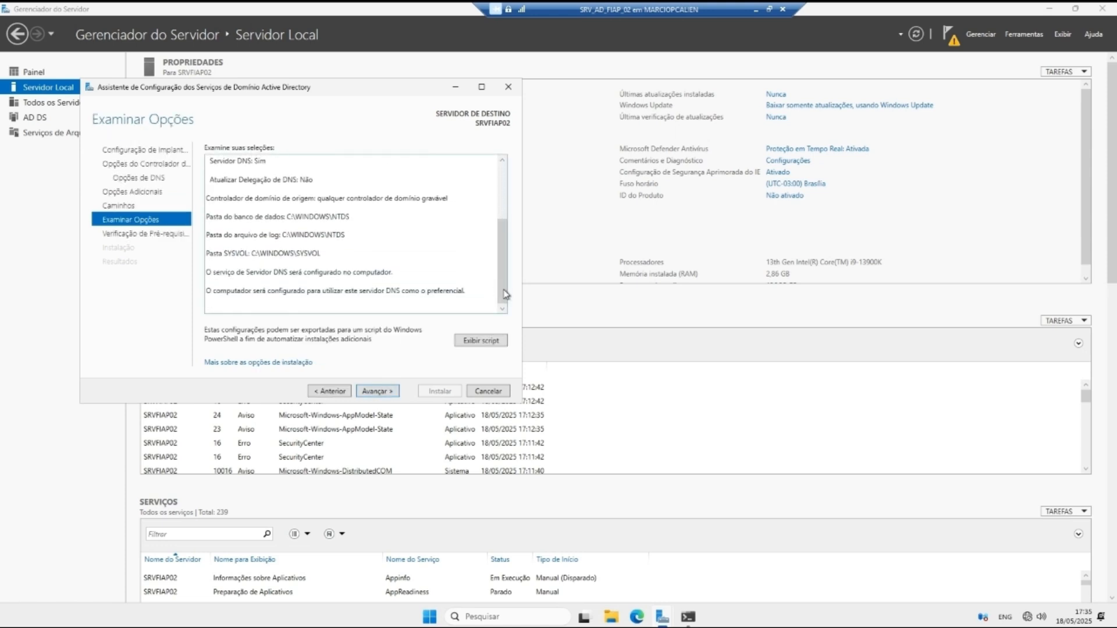
click(377, 391)
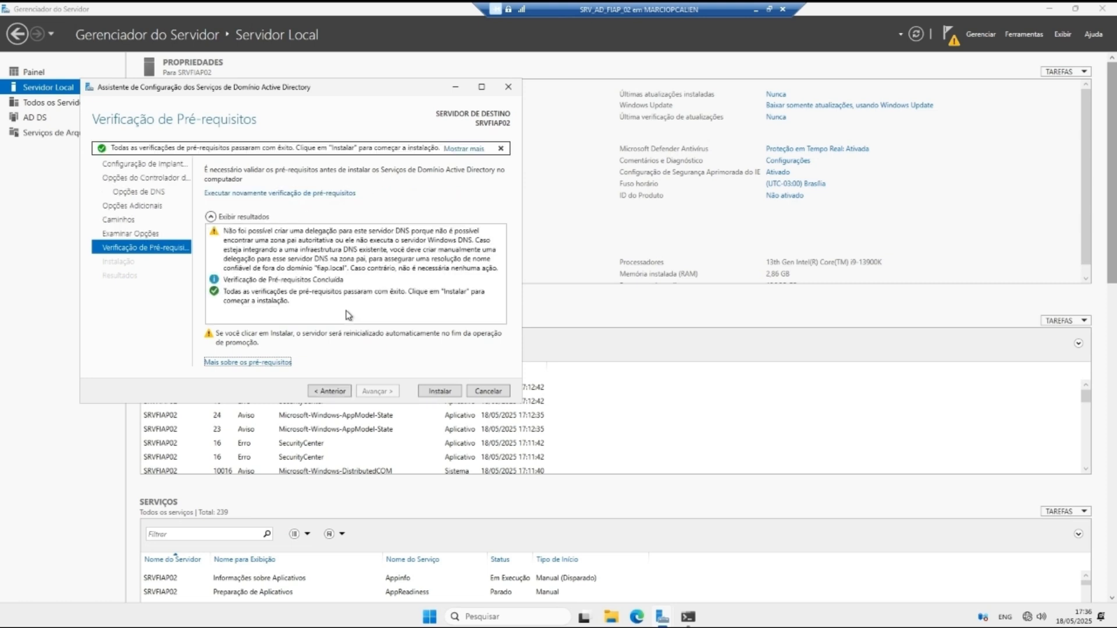
Step: Run the domain controller installation, then dismiss the sign-out notice and close the Resultados page
click(434, 394)
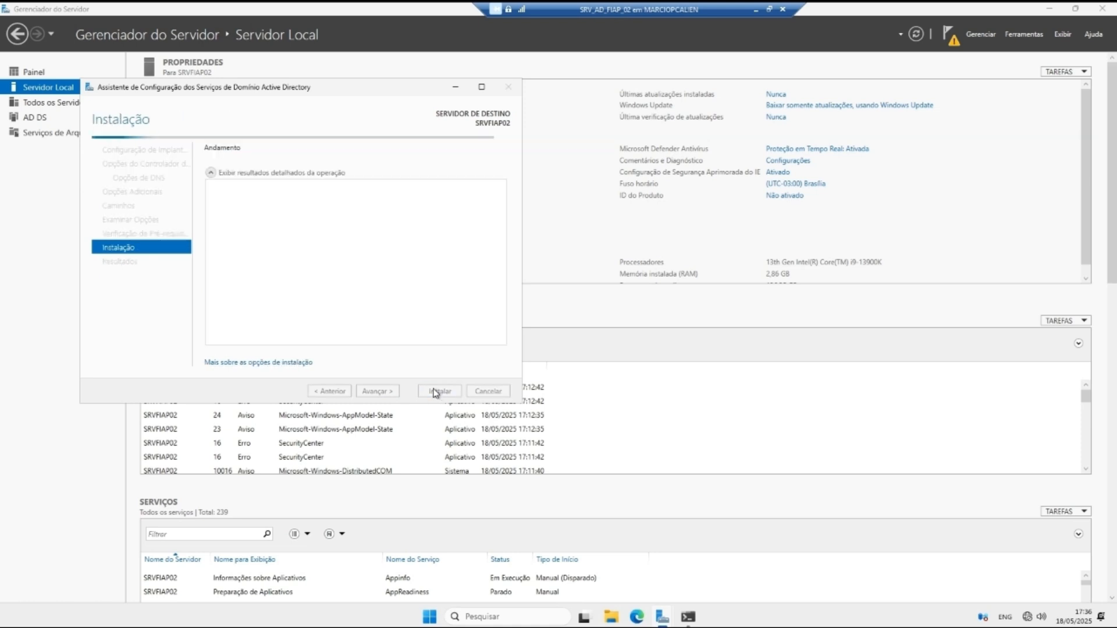
drag(259, 94, 419, 99)
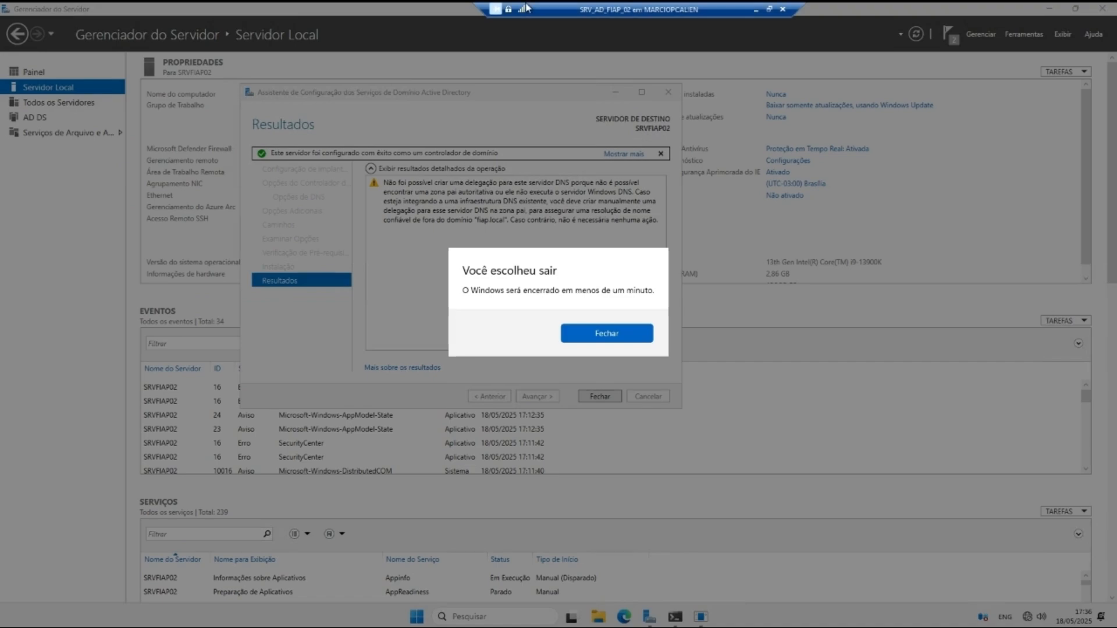
click(606, 333)
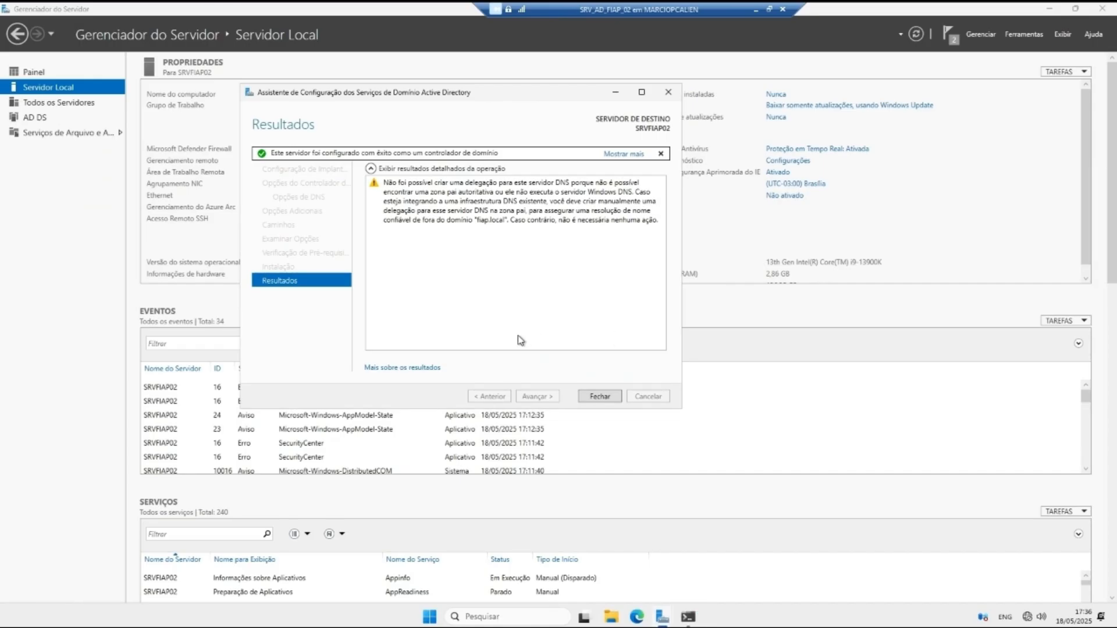
click(592, 395)
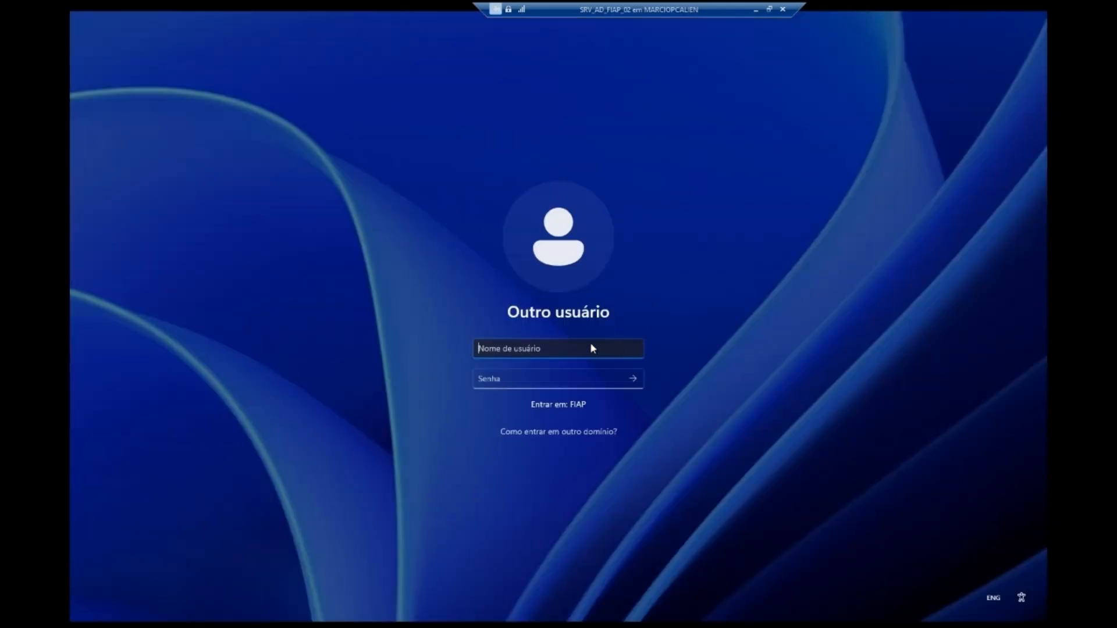
Step: Sign in to the rebooted server as the FIAP domain Administrador with the account password
text(Administrador)
key(Tab)
text(•••••)
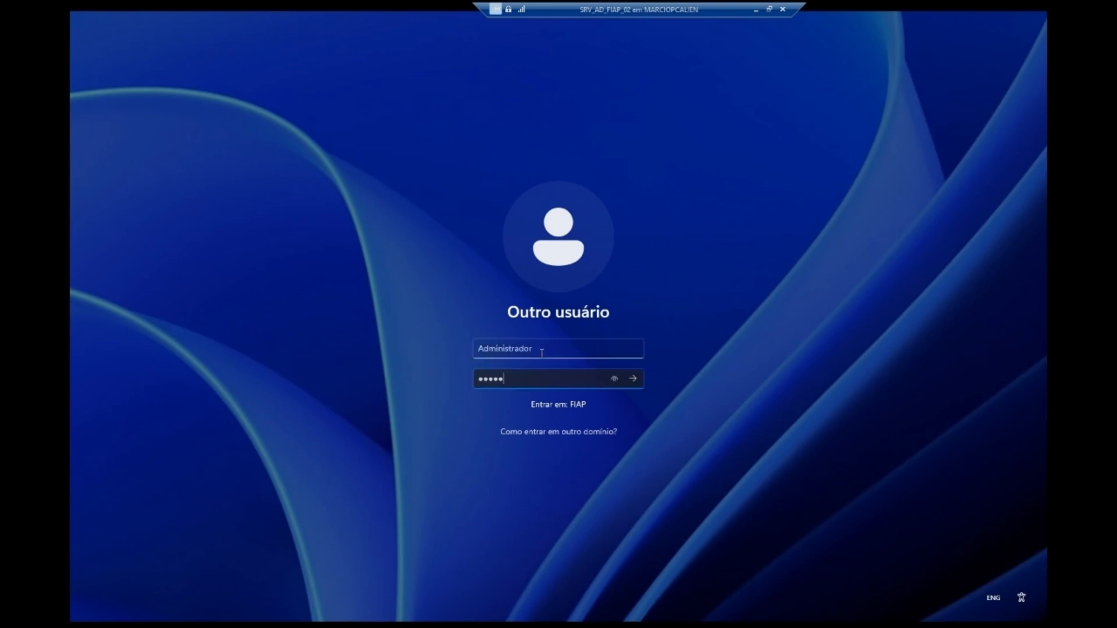
text(••••)
key(Return)
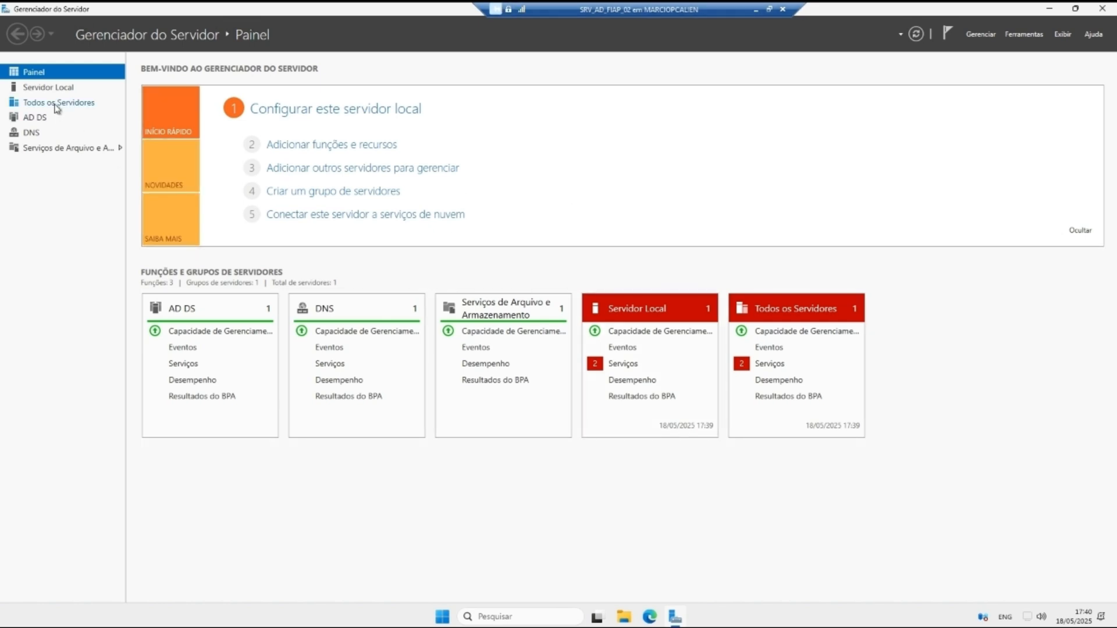
Step: View the local server properties, then switch to the SRV_AD_FIAP_01 VM session
click(48, 87)
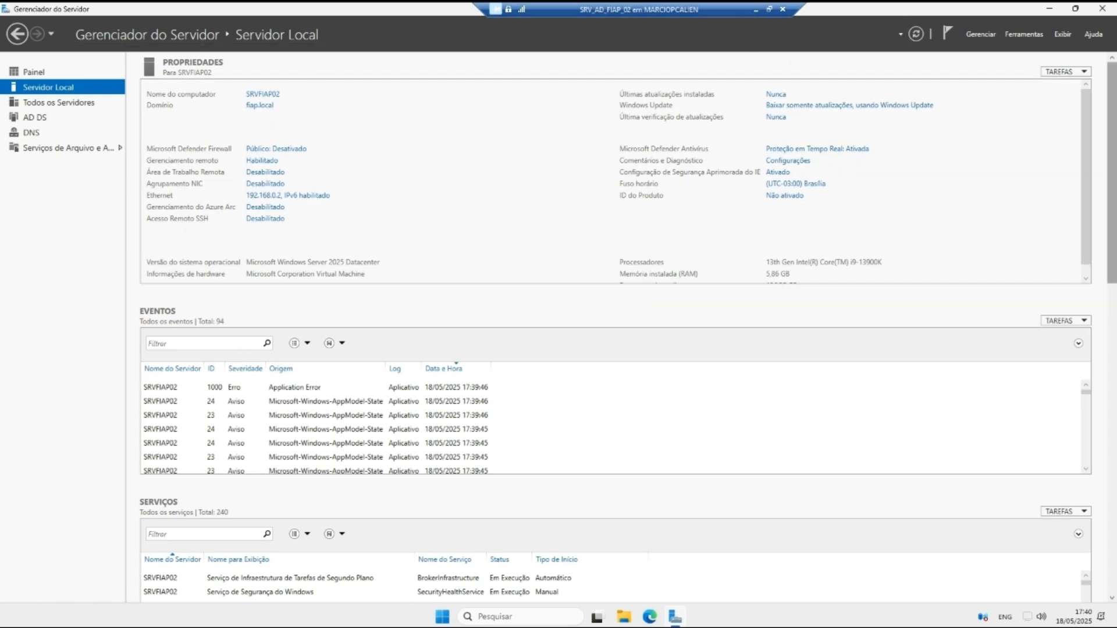
click(756, 9)
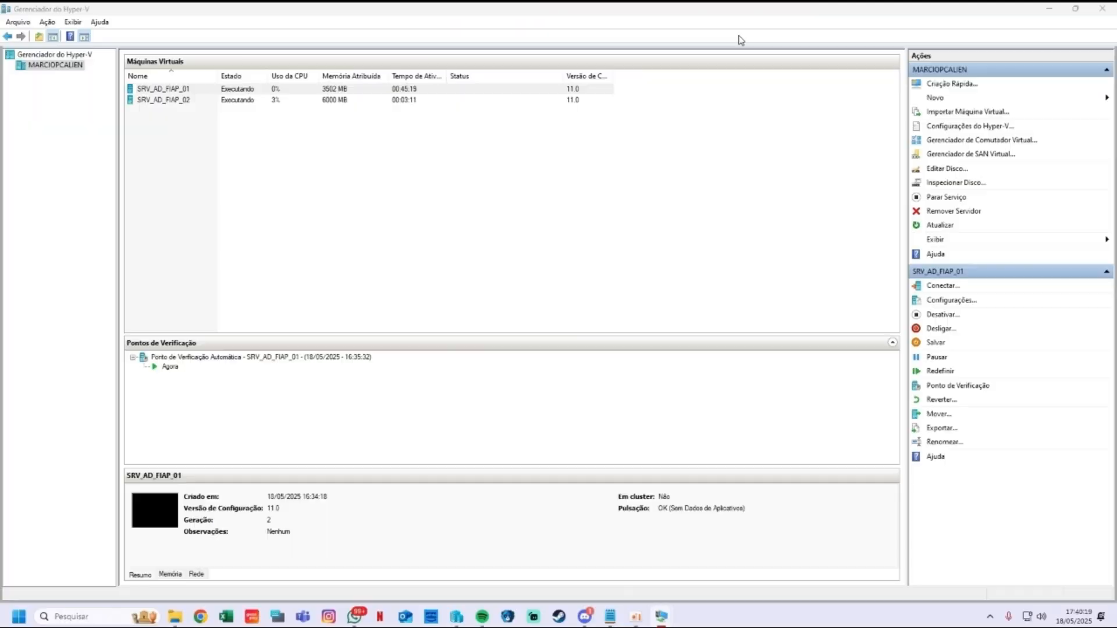
mouse_move(661, 620)
click(618, 544)
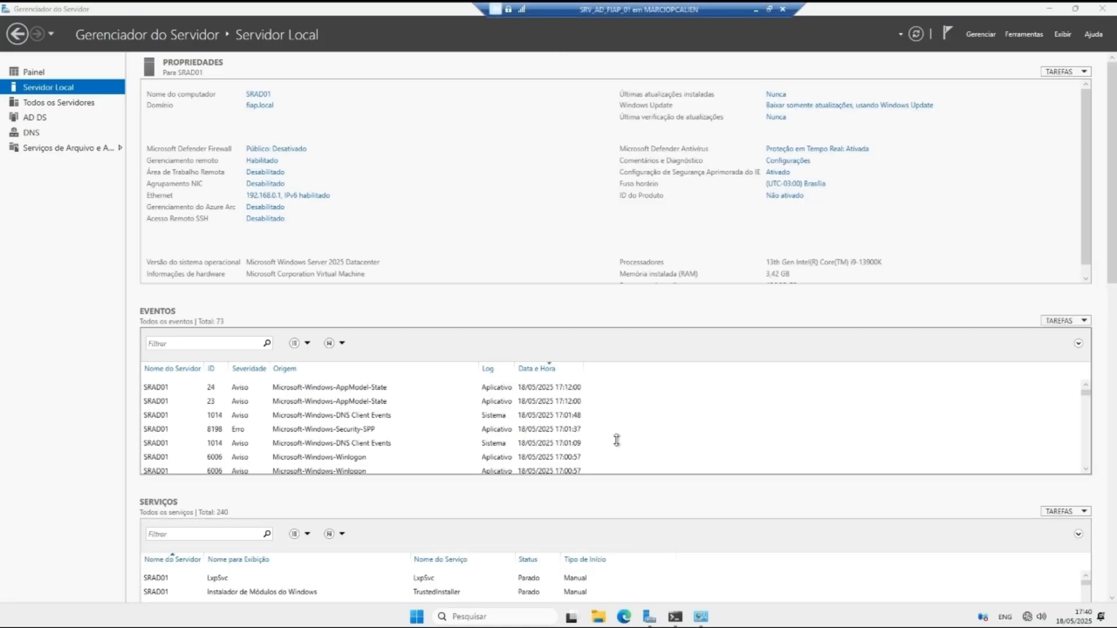
Step: Review the AD DS, DNS, All Servers and Local Server pages in Server Manager
click(39, 119)
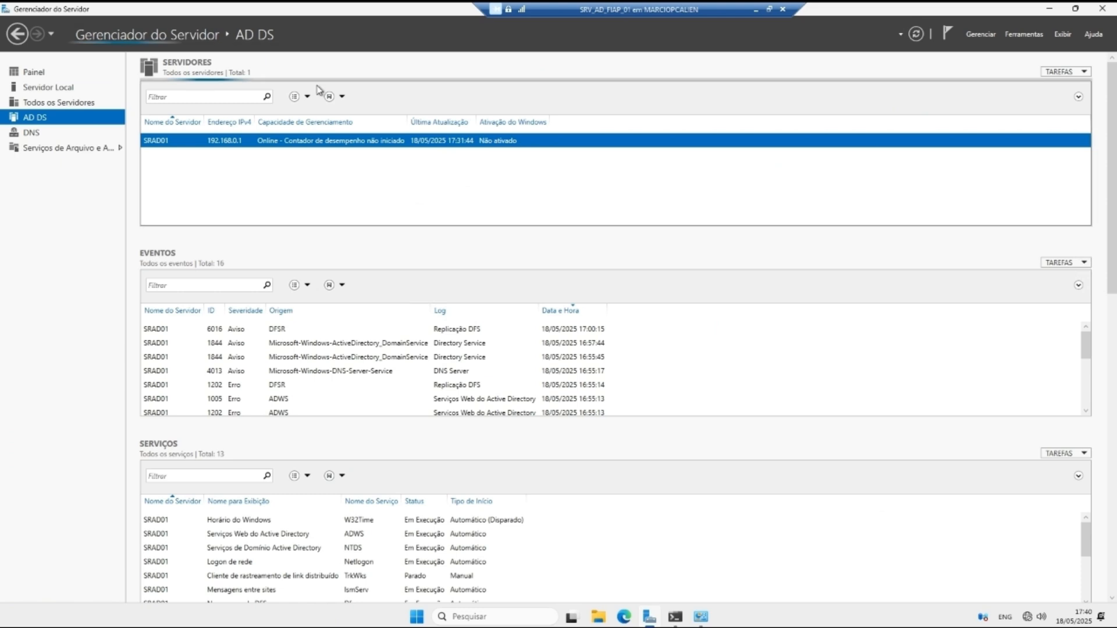
click(31, 132)
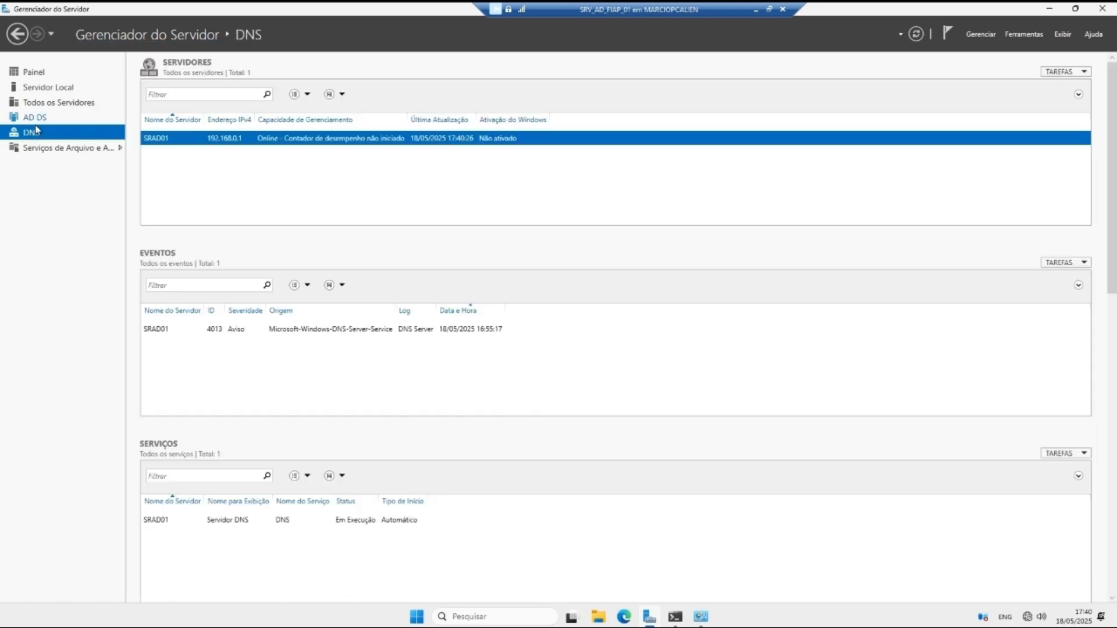
click(61, 103)
click(61, 87)
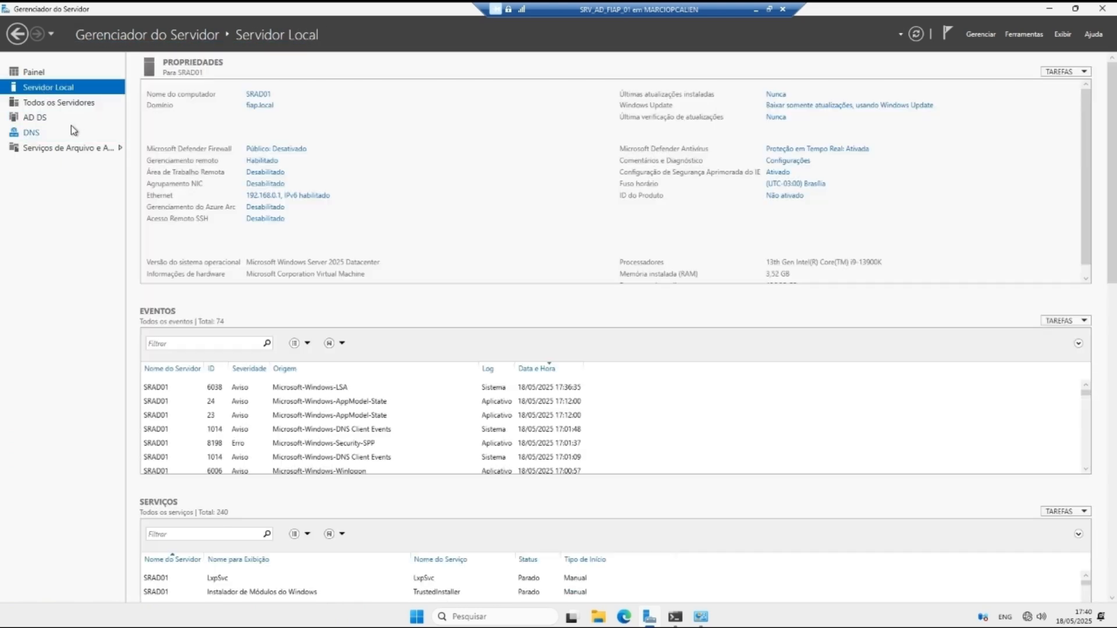
scroll(283, 406, down, 1)
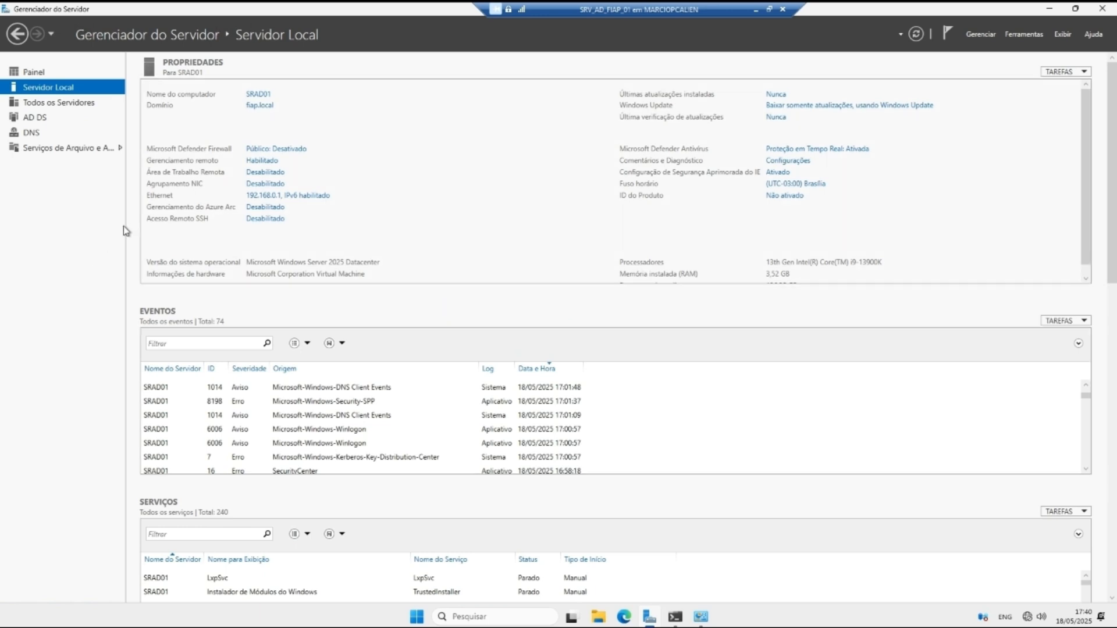
click(58, 103)
click(50, 87)
click(53, 117)
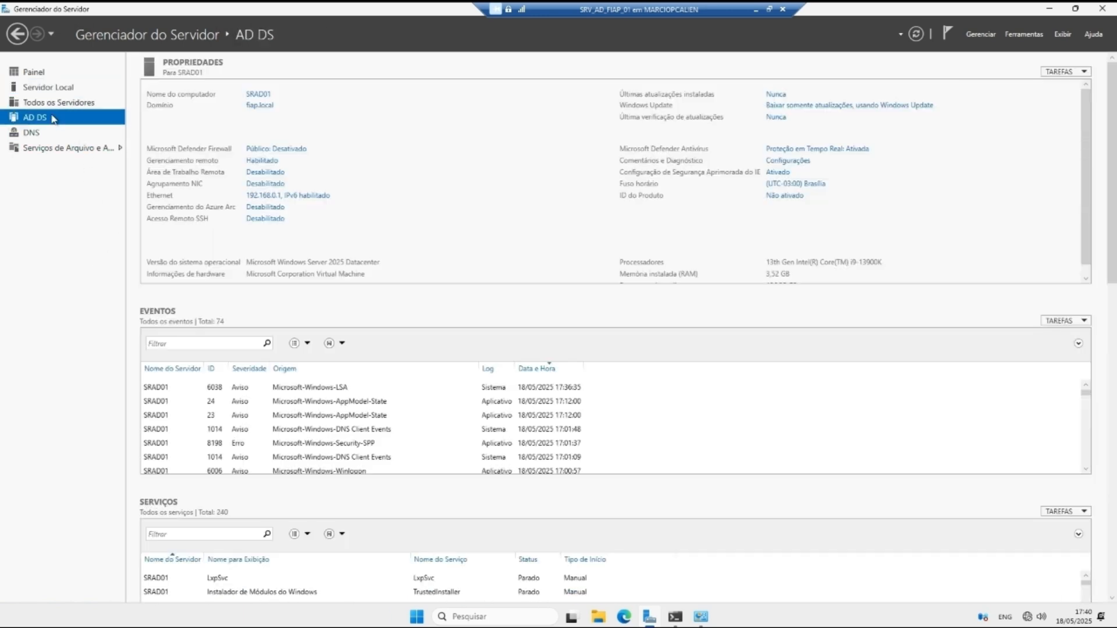
Step: Launch Active Directory Users and Computers and open fiap.local > Domain Controllers
click(981, 34)
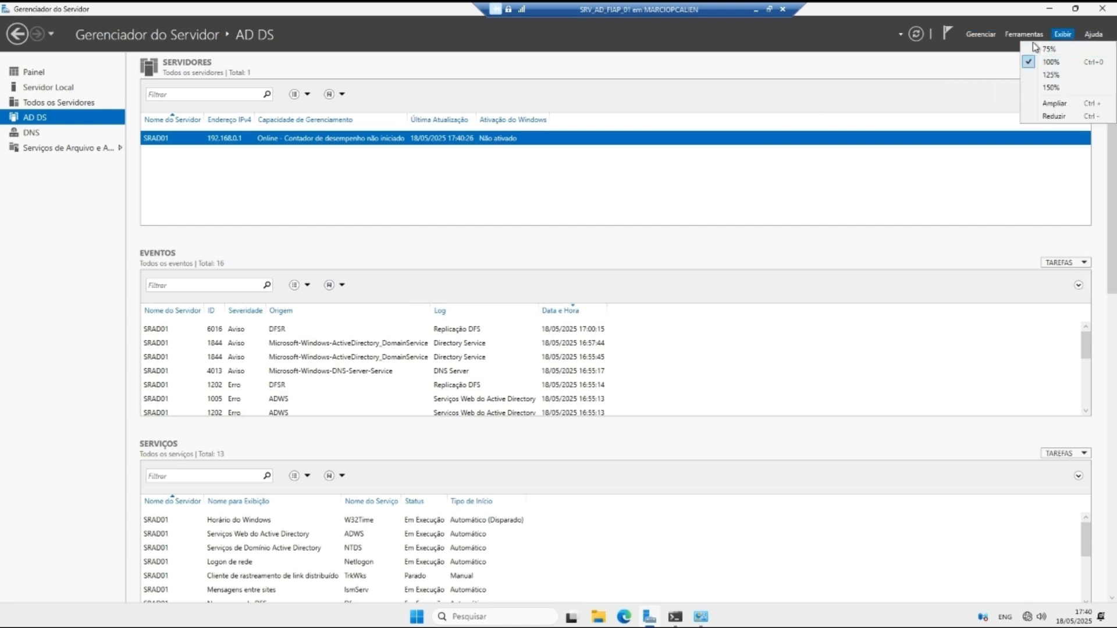
mouse_move(1025, 36)
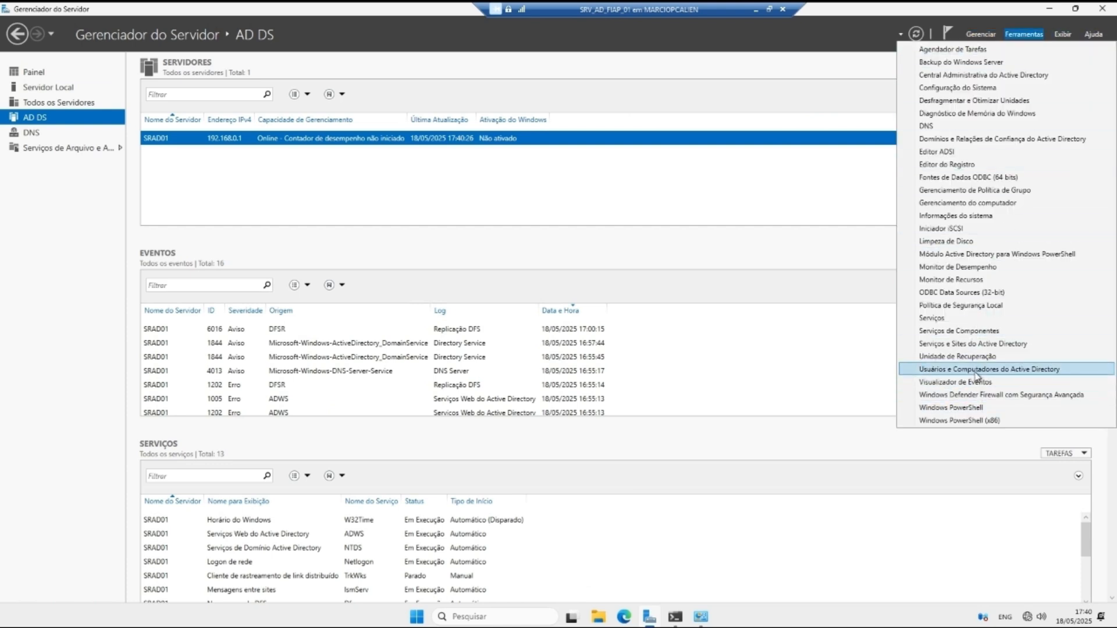
click(978, 372)
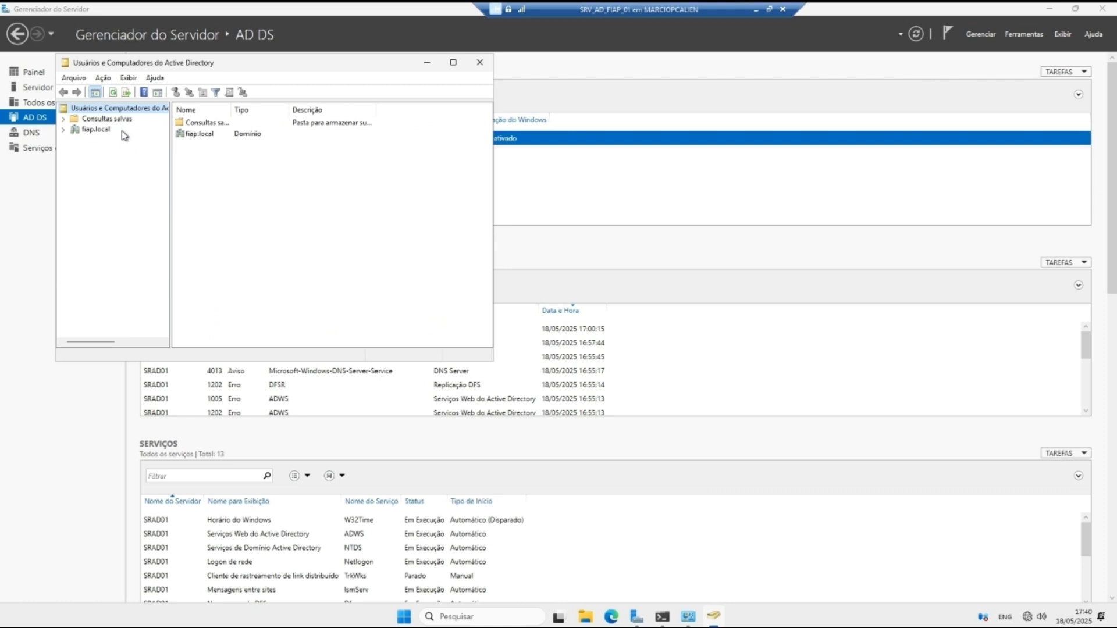
click(64, 129)
click(106, 150)
click(107, 161)
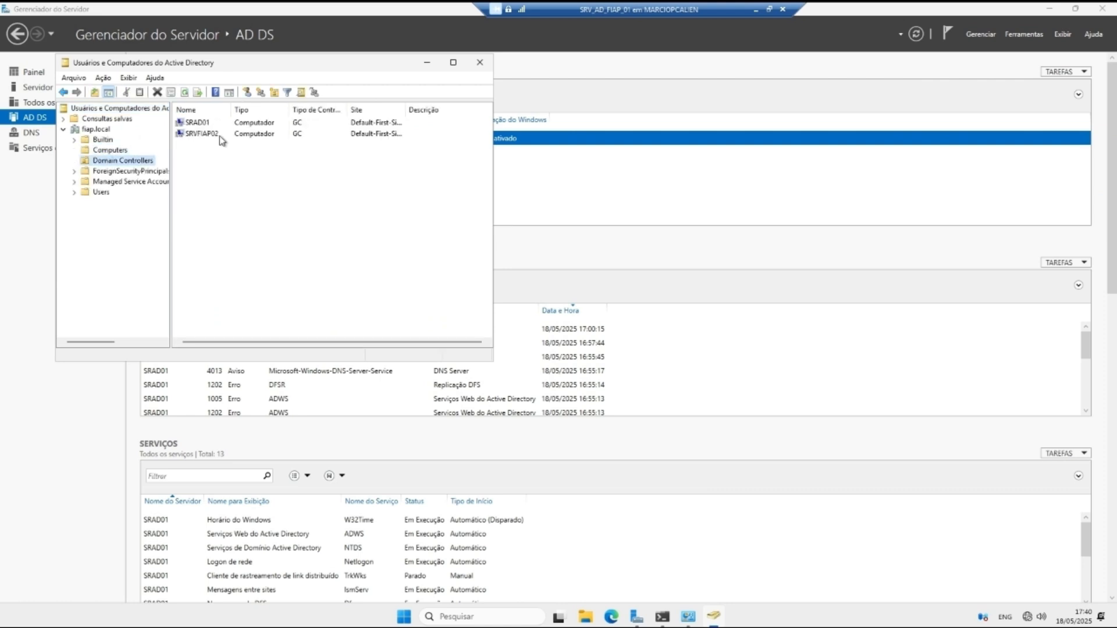
Step: Compare the SRVFIAP02 and SRAD01 domain controller entries, selecting SRVFIAP02
click(218, 134)
click(216, 124)
click(220, 135)
click(217, 124)
click(218, 135)
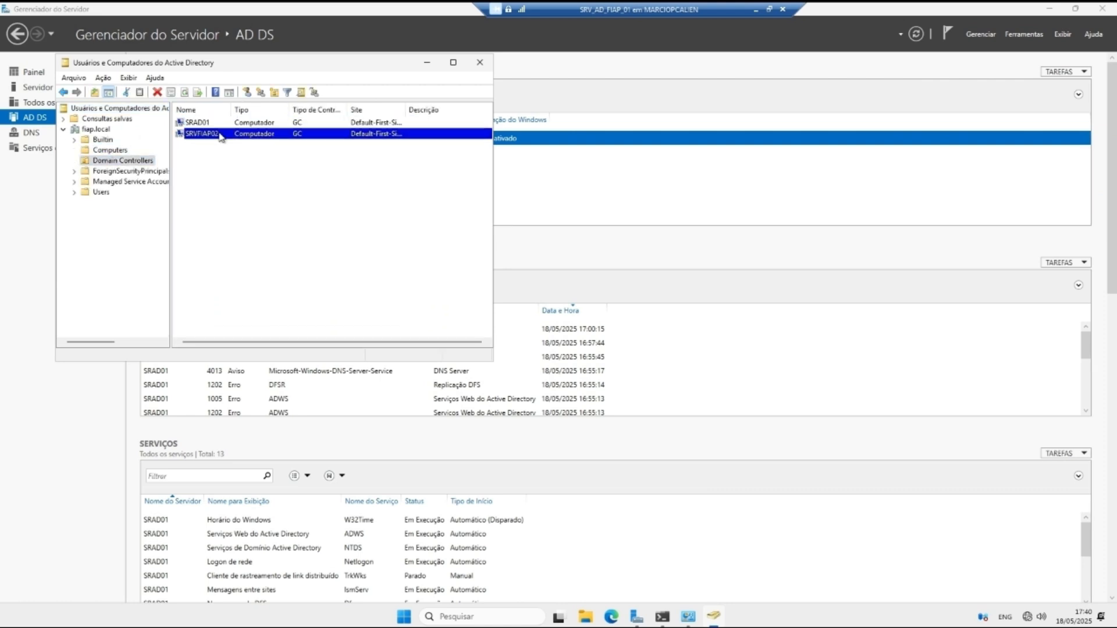
click(218, 124)
click(220, 134)
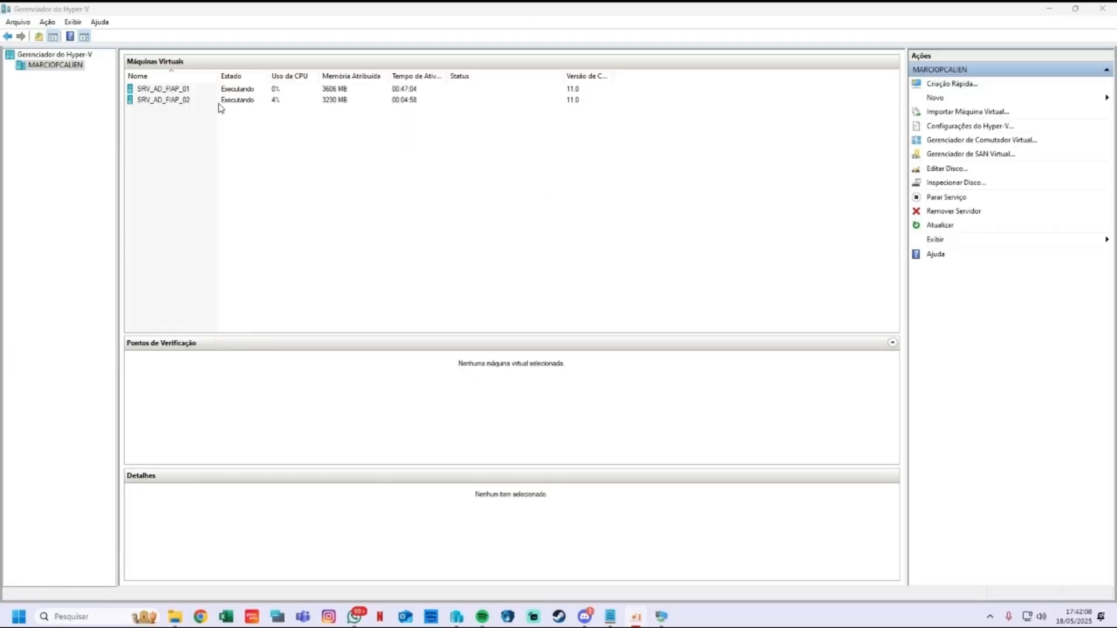
Step: Compare the SRV_AD_FIAP_01 and SRV_AD_FIAP_02 virtual machines in the list
click(177, 100)
click(185, 89)
click(191, 99)
click(192, 89)
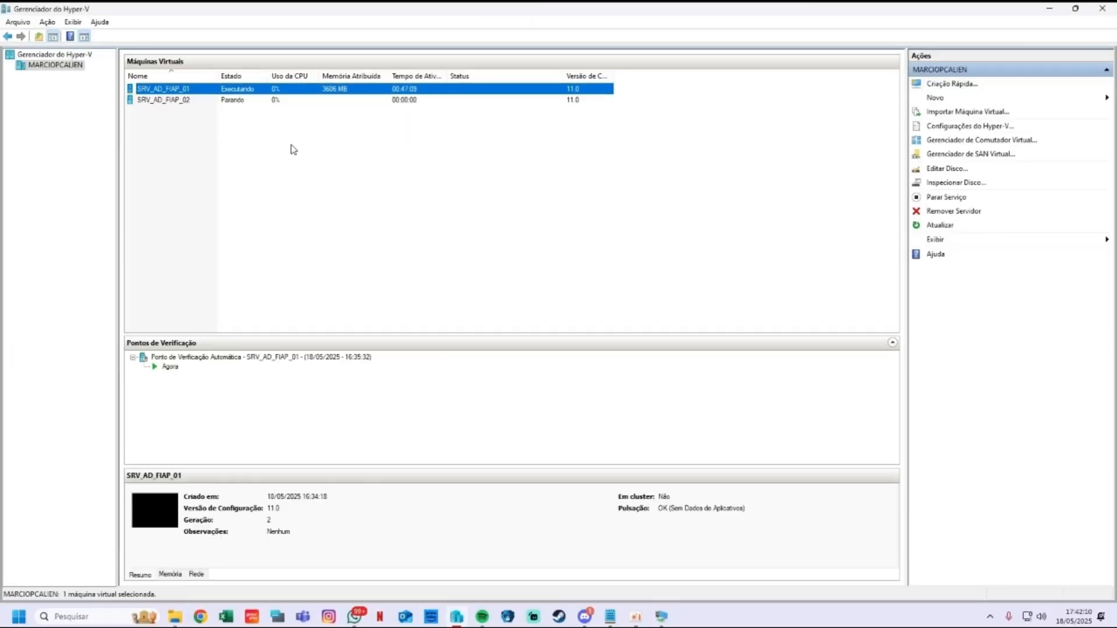
click(231, 100)
click(208, 90)
click(188, 100)
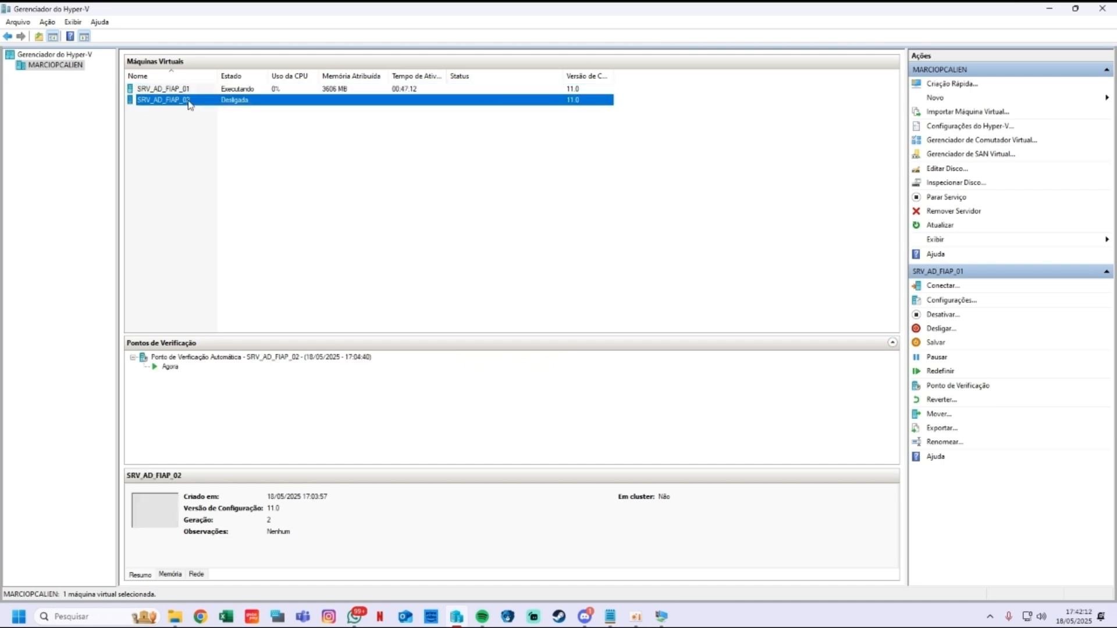
Step: Start a new virtual machine named SRV_AD_FIAP_03 as Generation 2
right_click(56, 64)
mouse_move(115, 84)
click(250, 83)
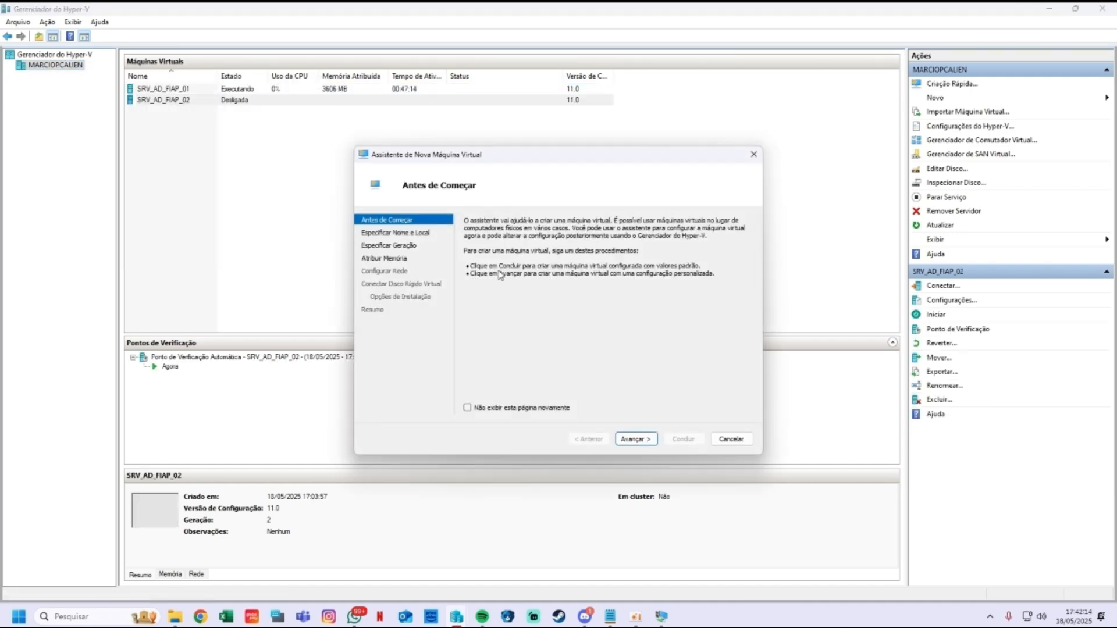
click(634, 440)
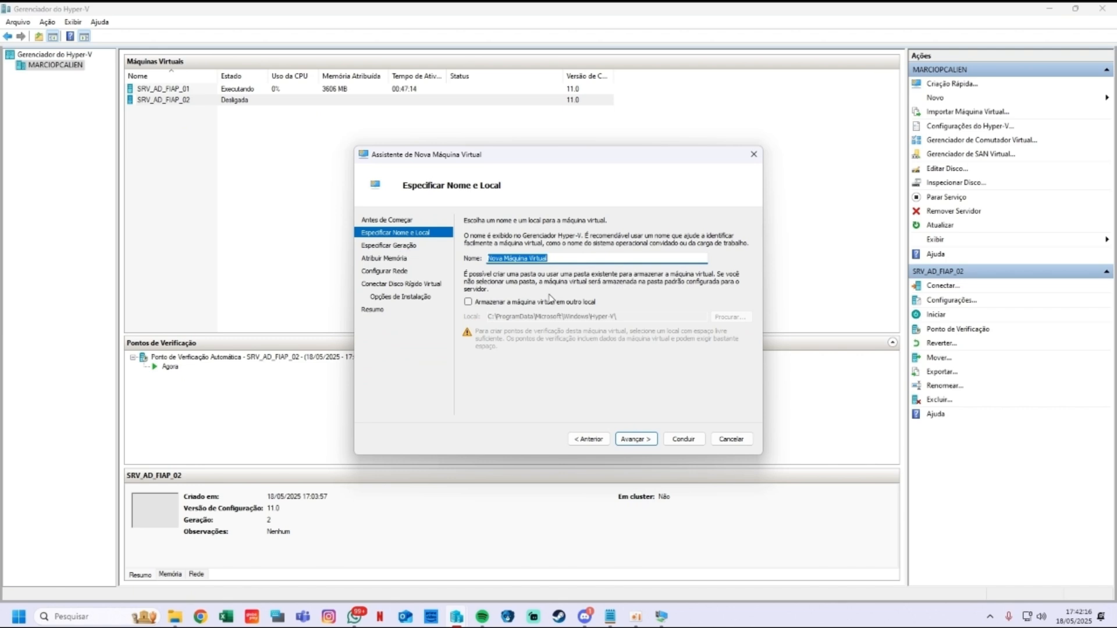
text(S)
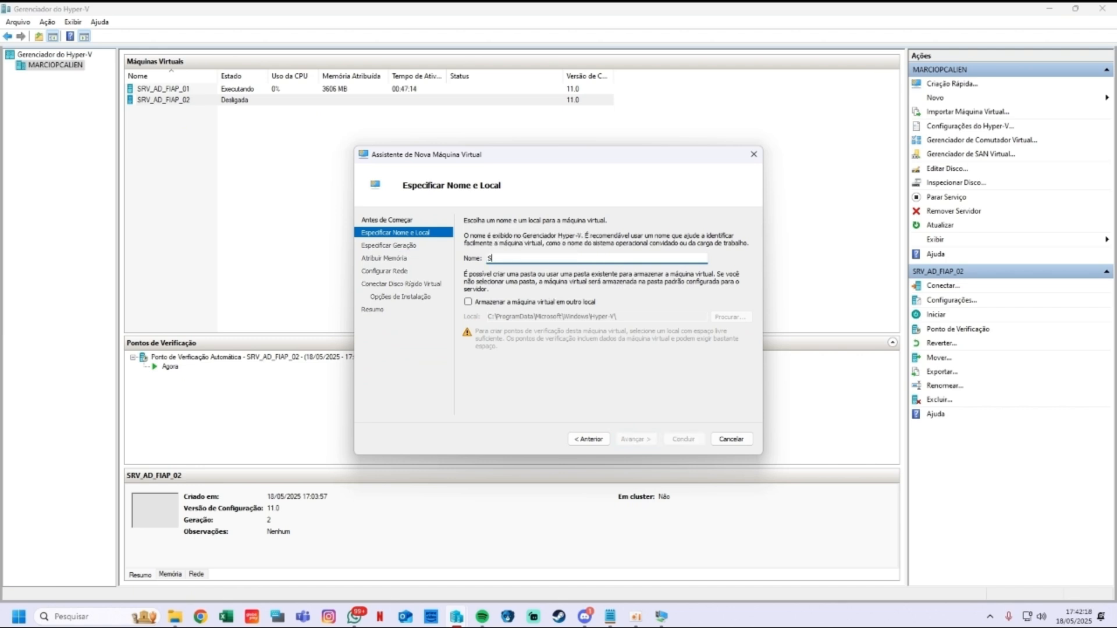
text(RV)
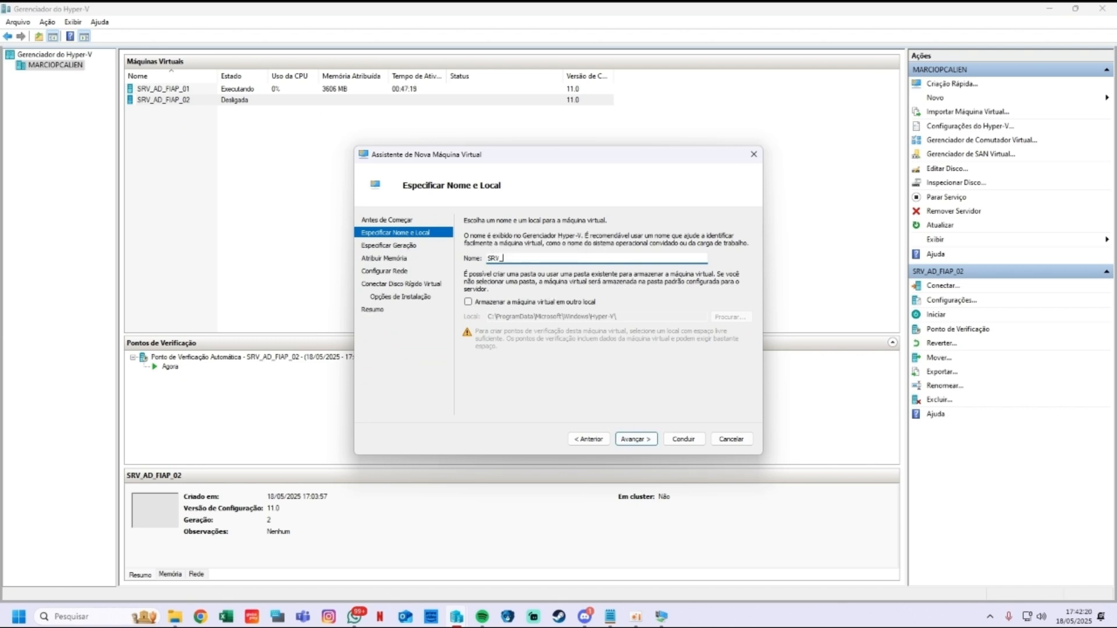
text(_AD_FIAP_03)
click(634, 438)
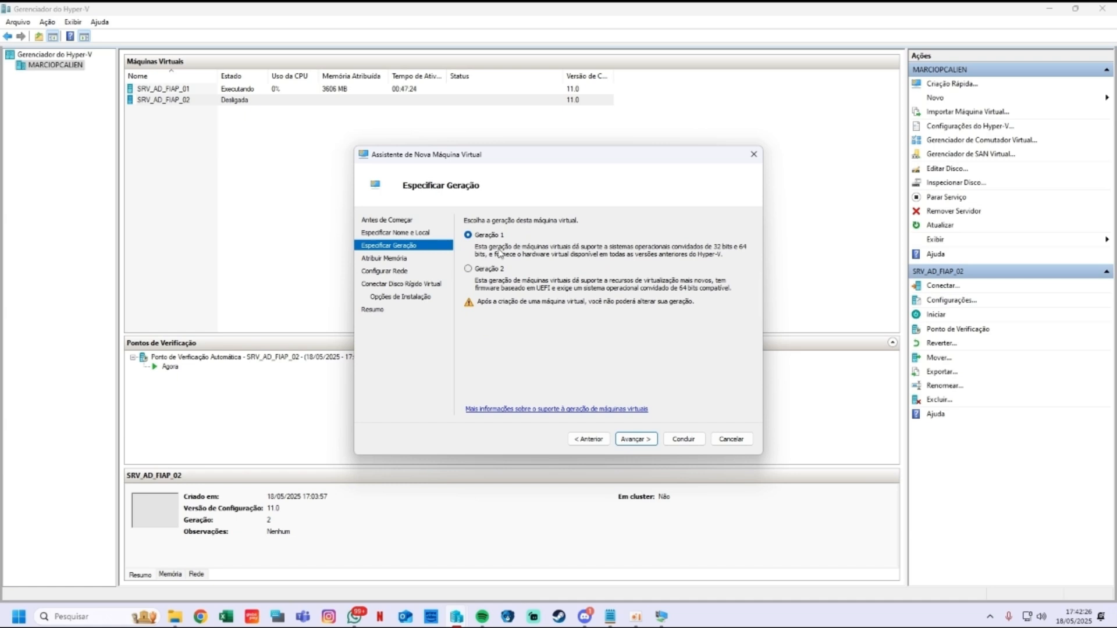
click(635, 439)
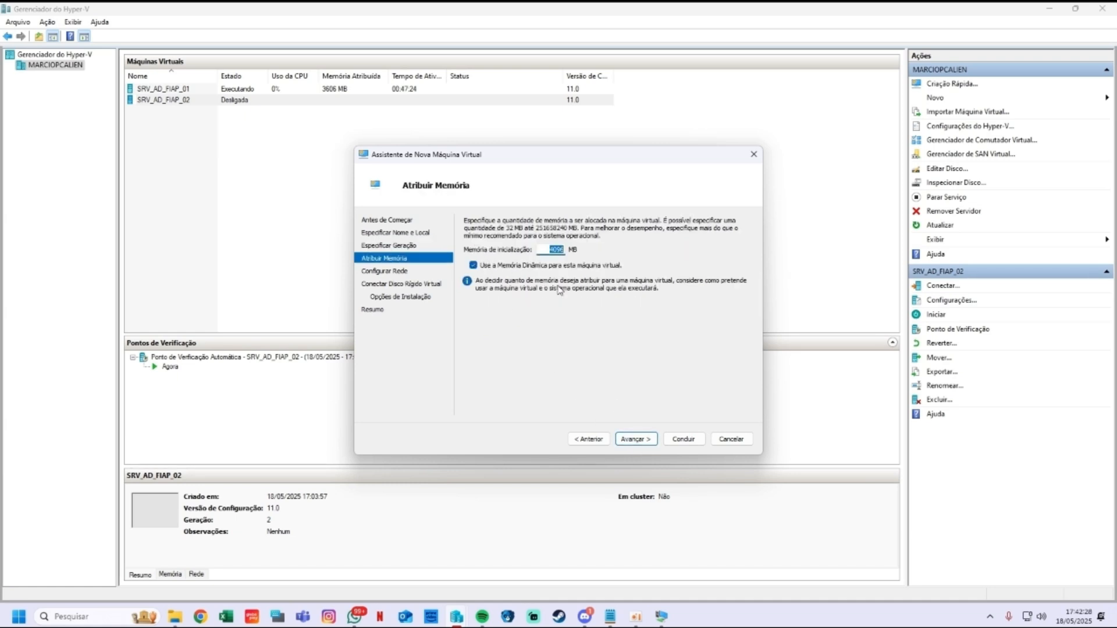
Step: Give it 6000 MB memory, no network, a new 127 GB VHDX, and finish
text(6000)
click(635, 438)
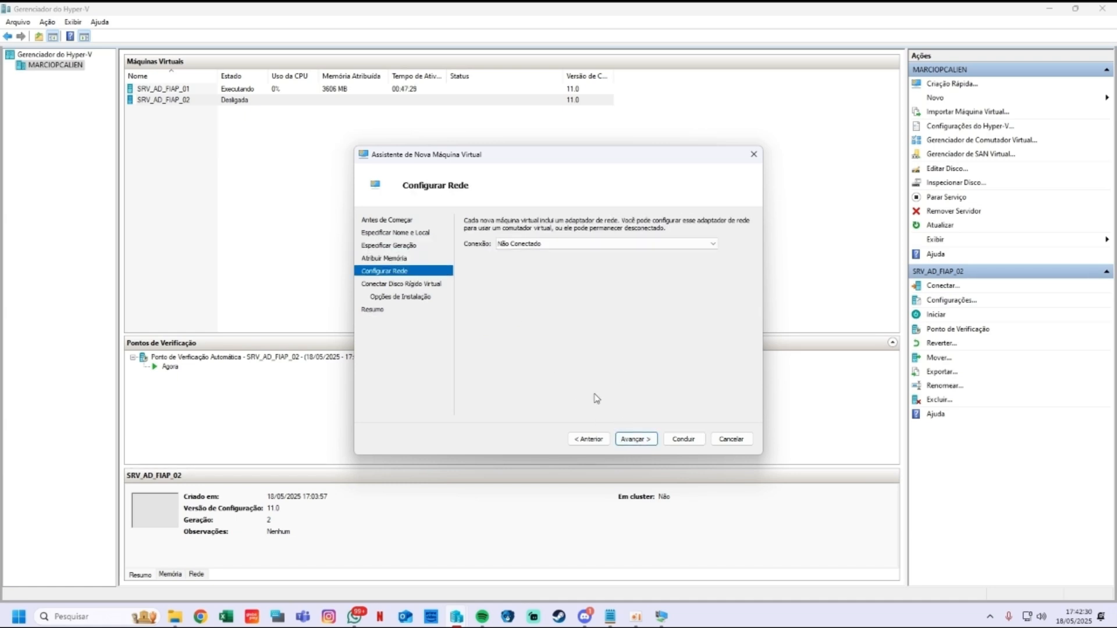
click(640, 444)
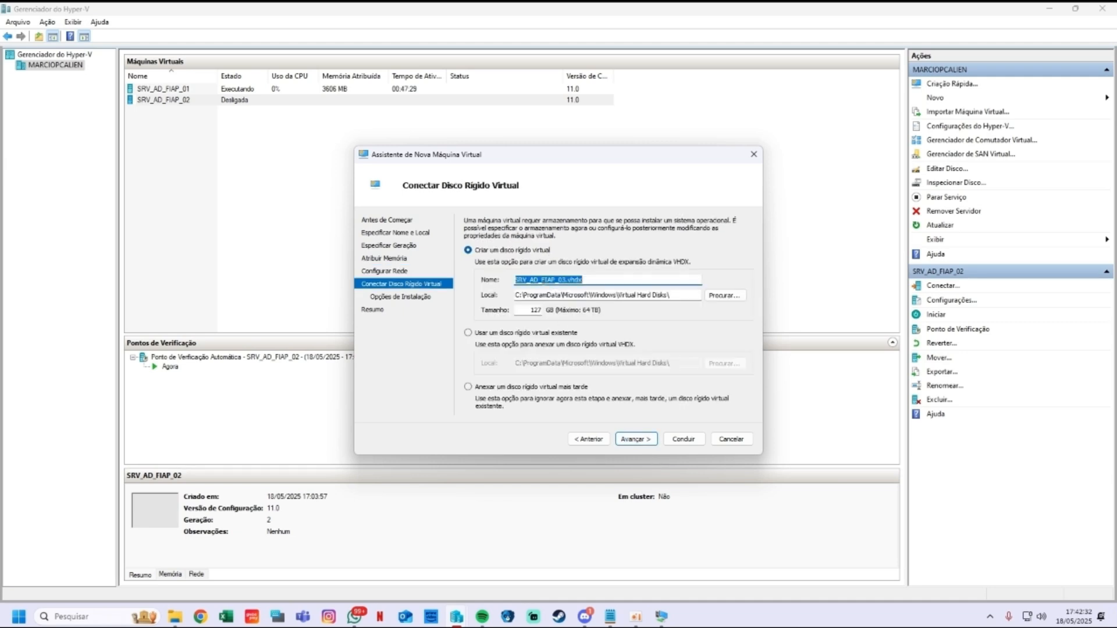
click(634, 439)
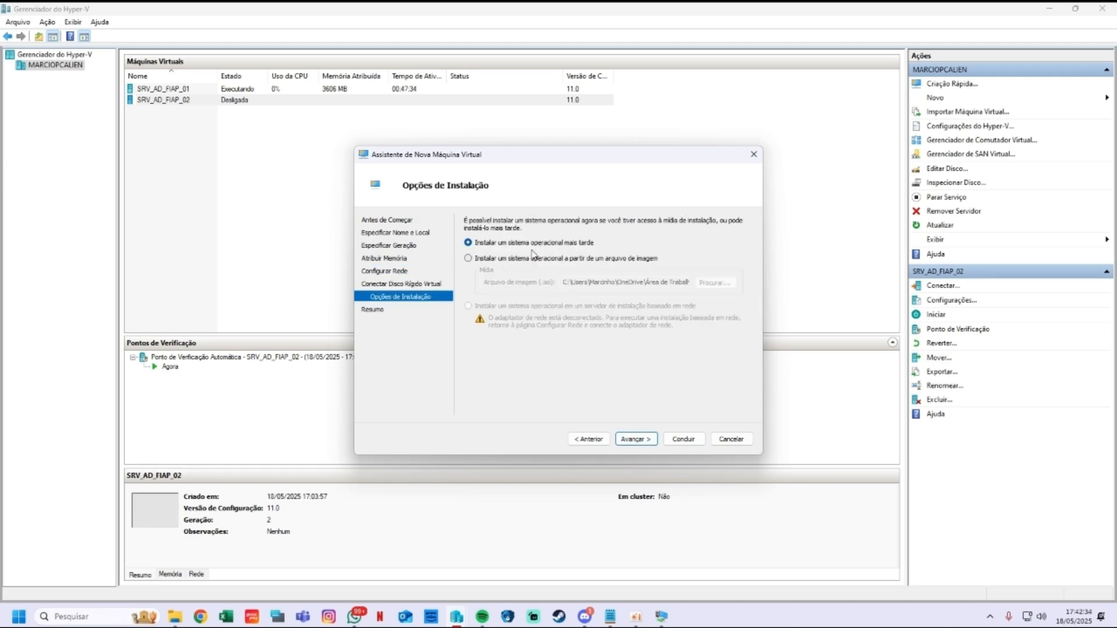
click(636, 441)
click(681, 438)
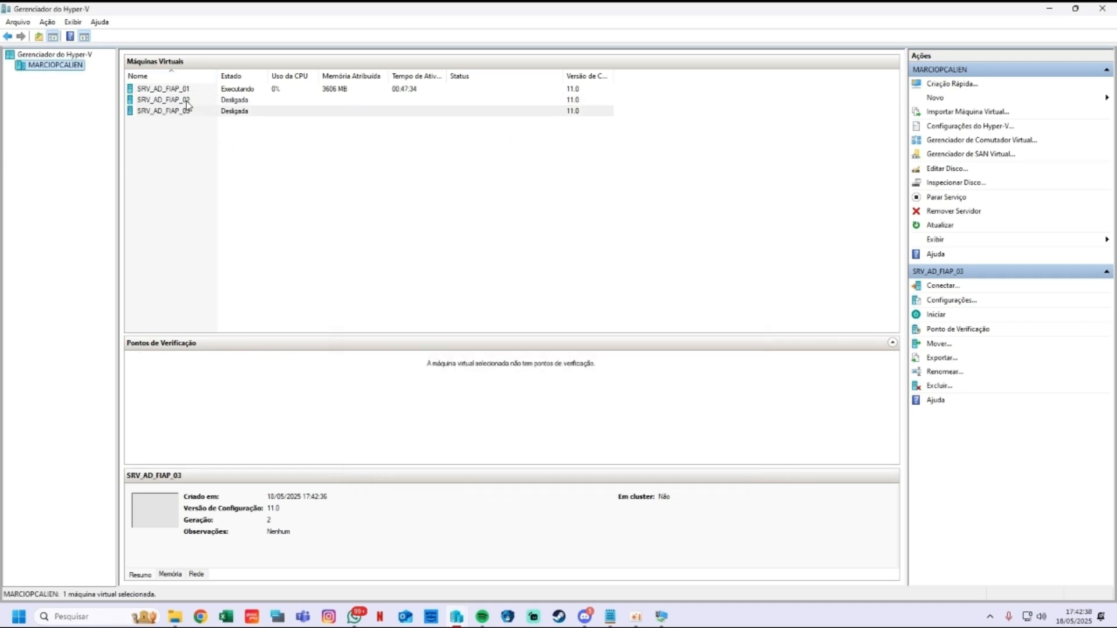
Step: Open SRV_AD_FIAP_03 settings and review the firmware, security, memory and processor pages
right_click(175, 112)
click(230, 135)
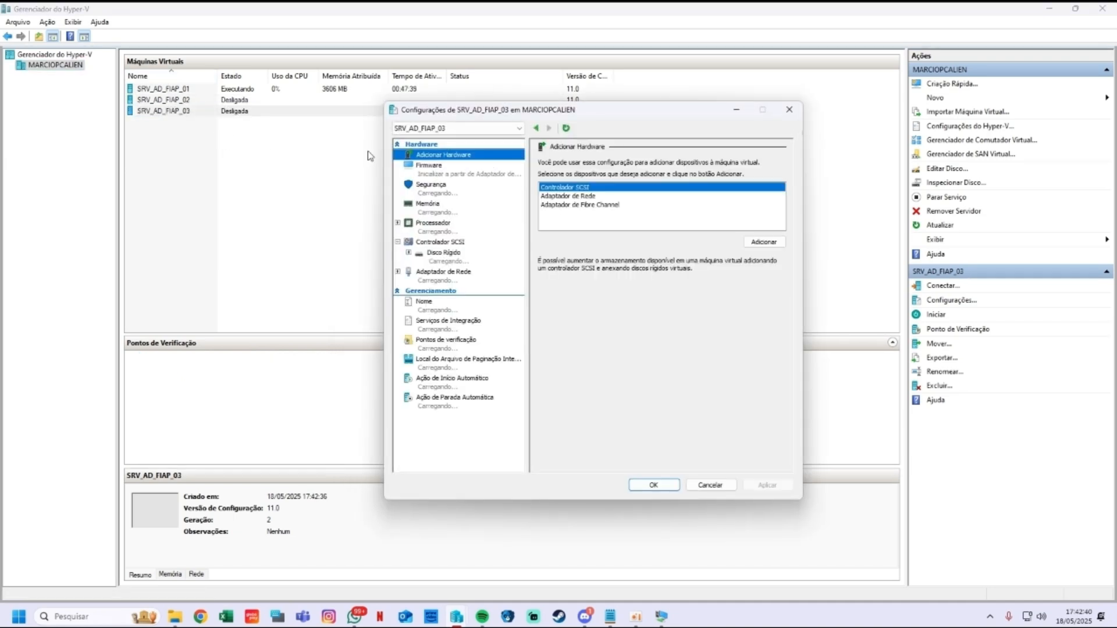
click(451, 172)
click(448, 194)
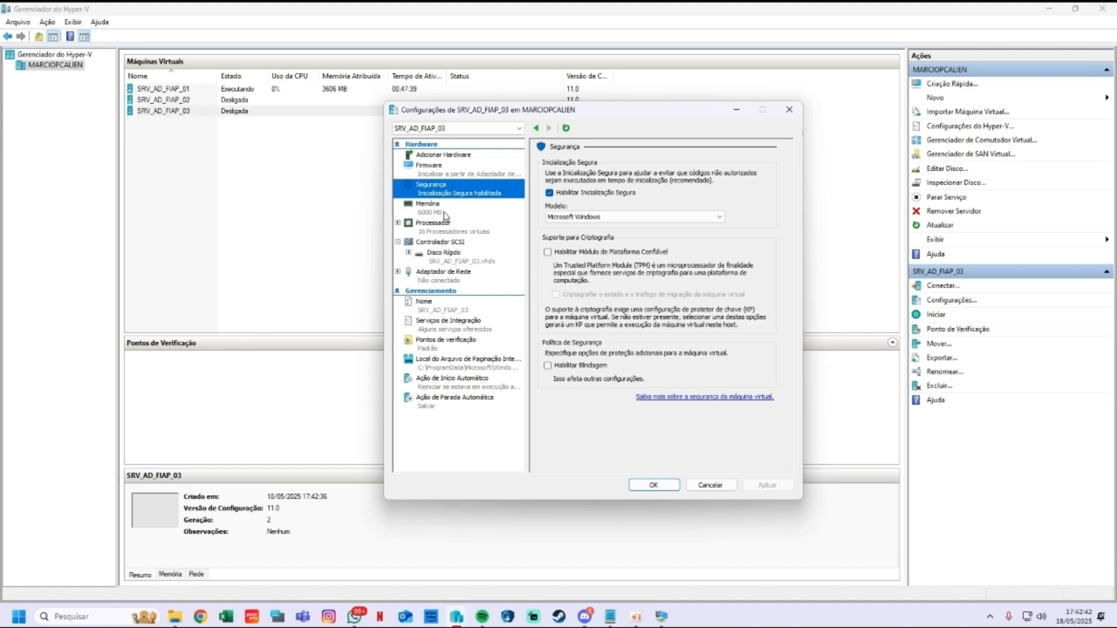
click(445, 210)
click(446, 230)
click(438, 186)
click(449, 173)
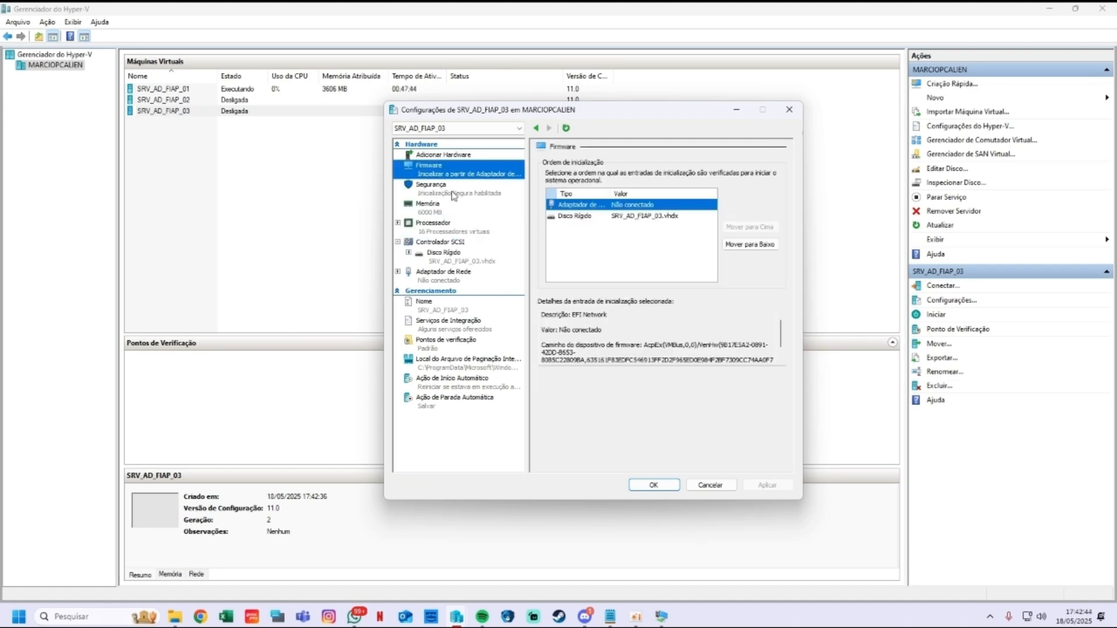
click(467, 210)
Step: Lower SRV_AD_FIAP_03's virtual processor count to 11
click(471, 229)
click(685, 194)
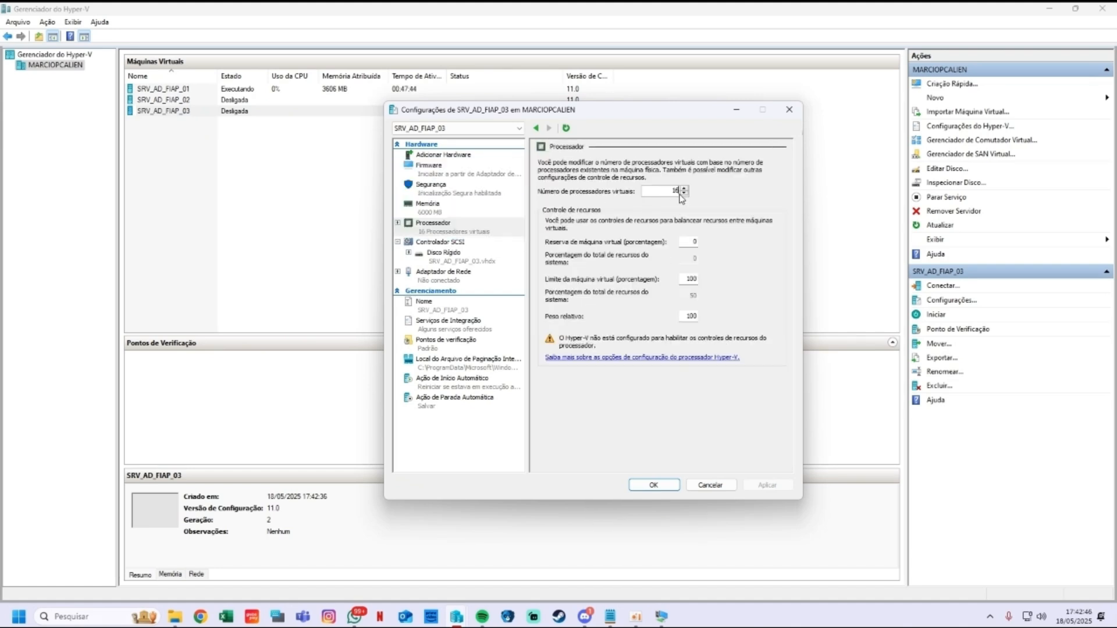
click(685, 193)
click(685, 193)
click(684, 193)
click(685, 194)
click(685, 194)
click(685, 194)
click(685, 193)
Step: Add a SCSI DVD drive loaded with the Windows Server 2025 ISO
click(464, 254)
click(460, 242)
click(582, 210)
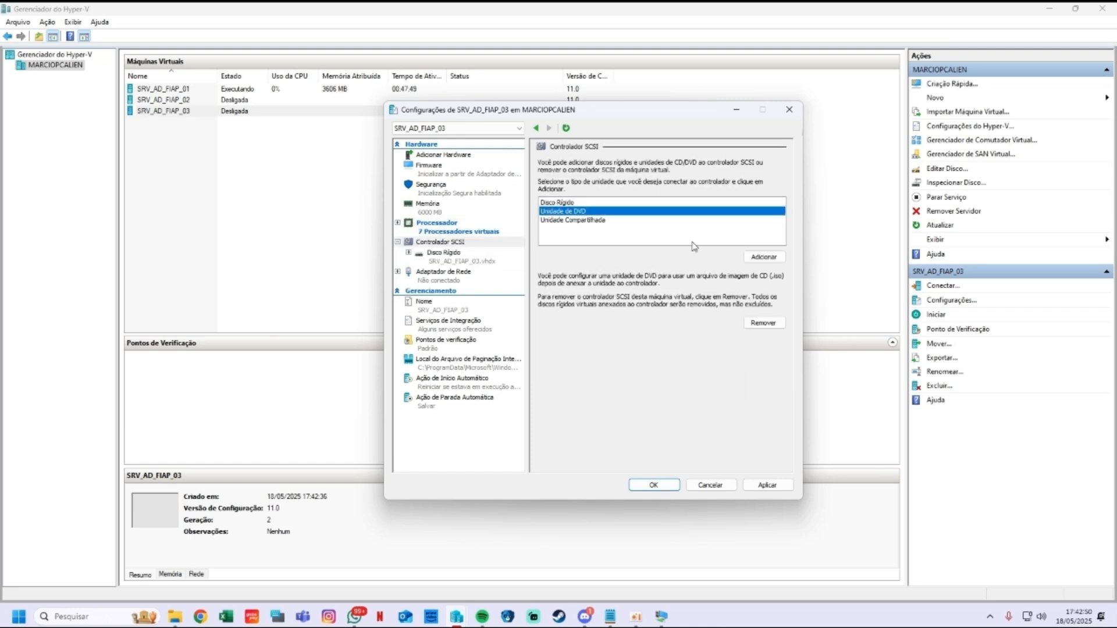
click(763, 256)
click(550, 244)
click(758, 280)
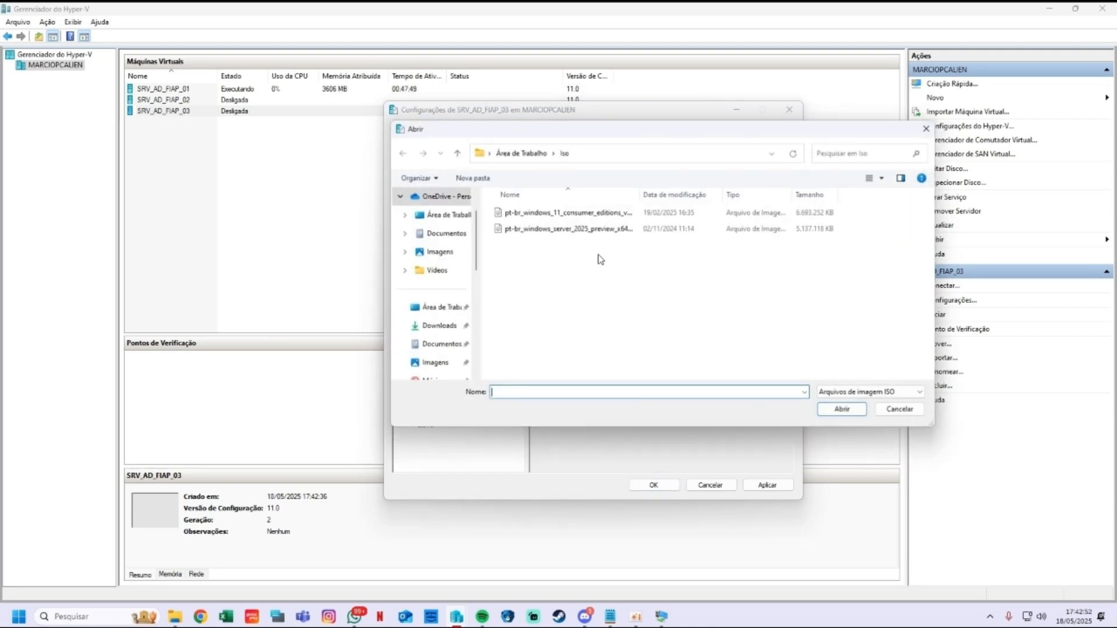
click(834, 412)
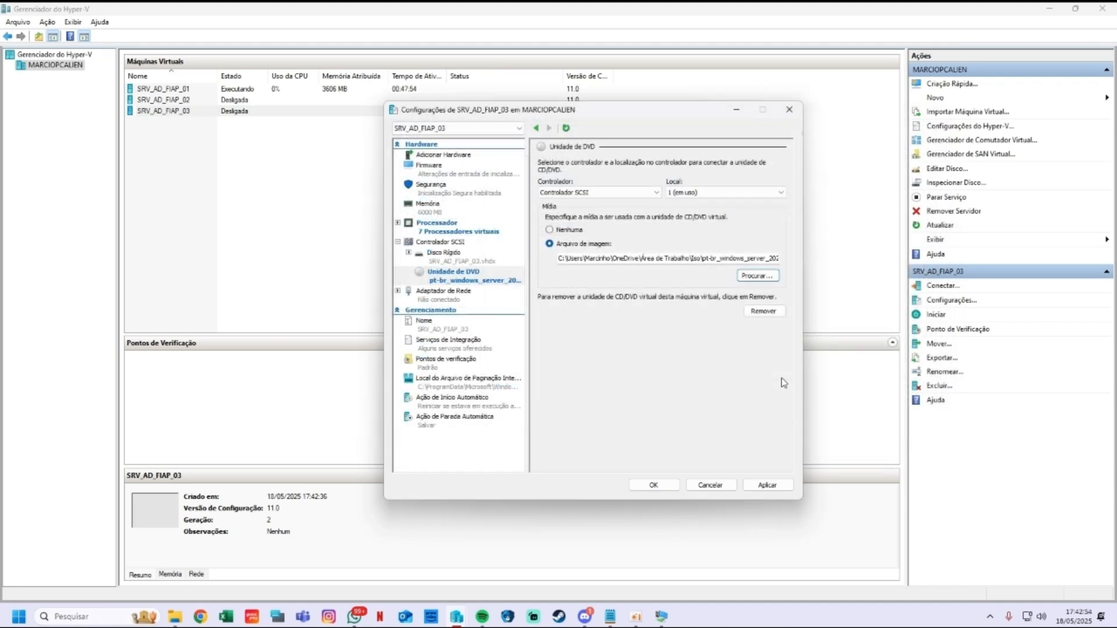
click(767, 485)
Step: Connect the network adapter to the GS FIAP virtual switch
click(456, 299)
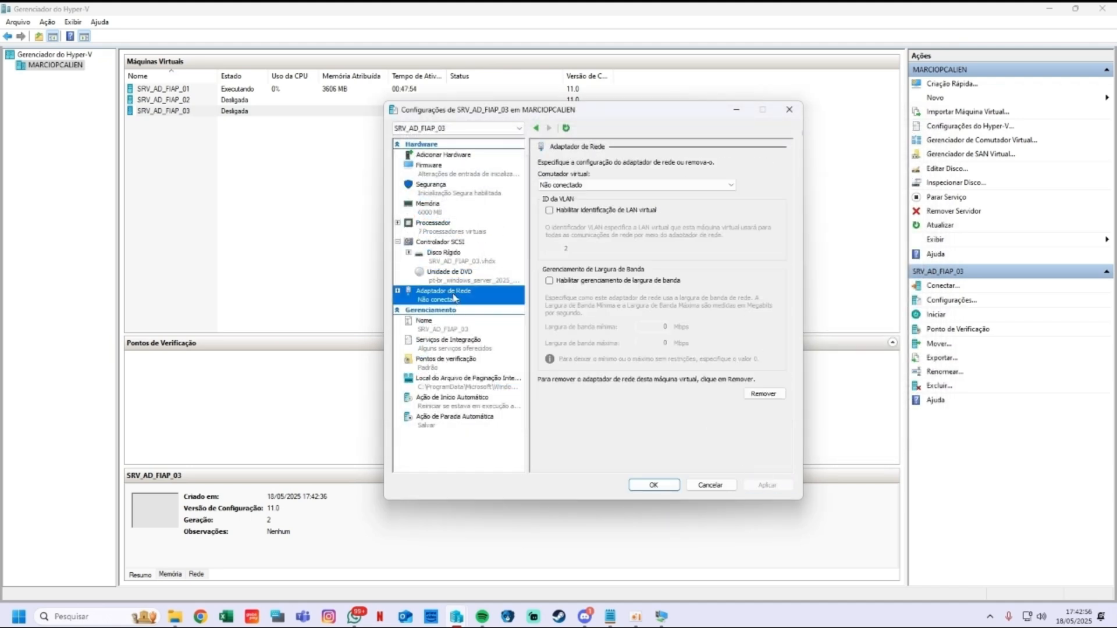
click(564, 185)
click(567, 222)
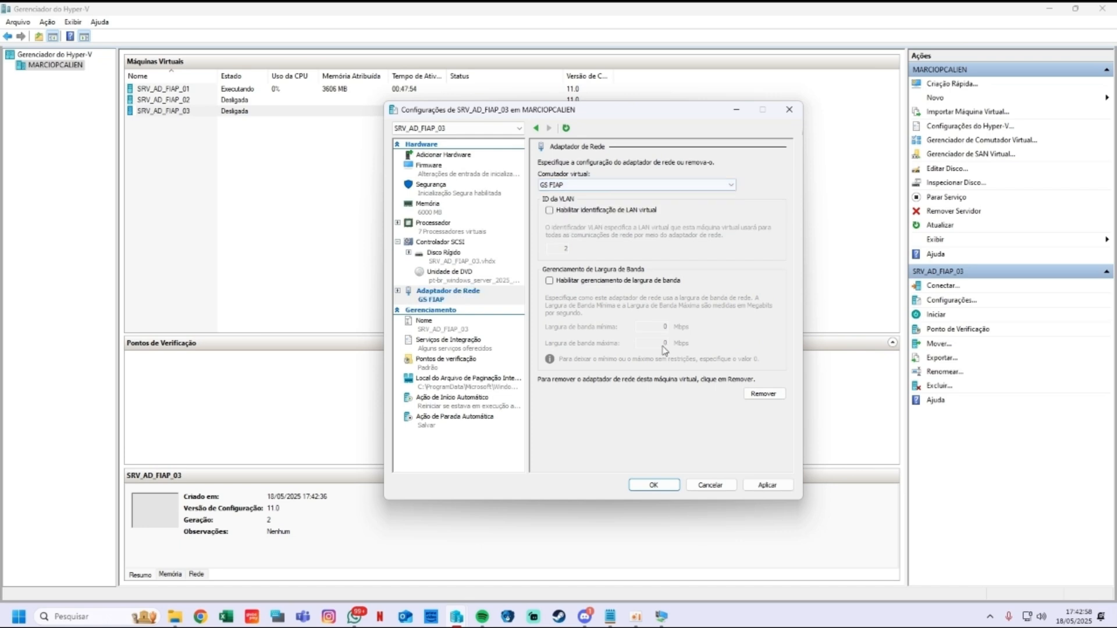
click(768, 485)
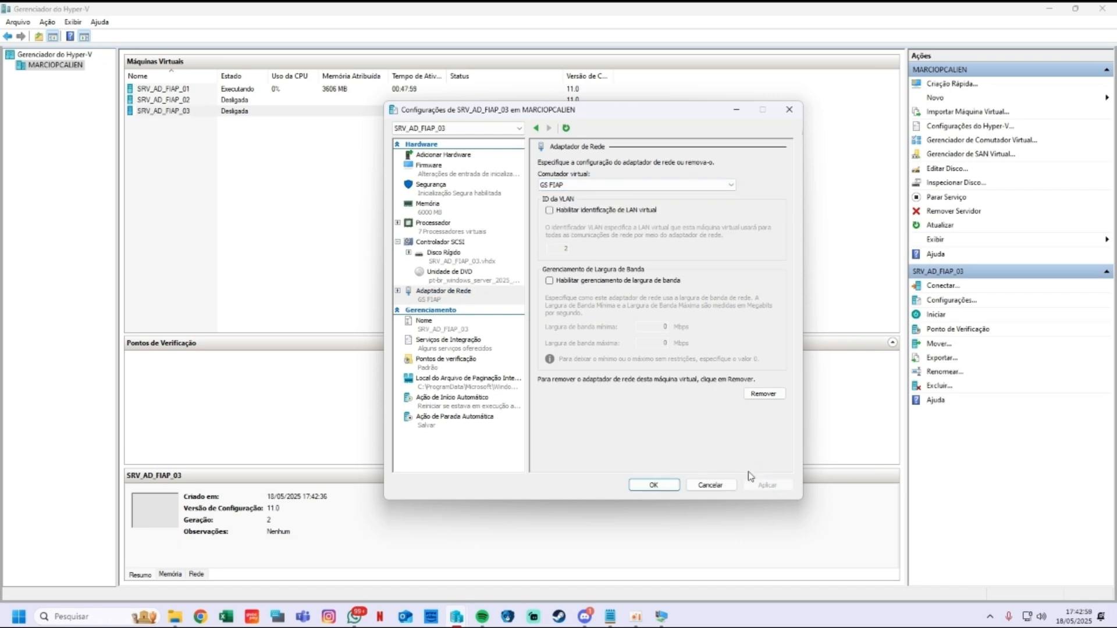
Step: Sort the VM list by name and check SRV_AD_FIAP_01 and SRV_AD_FIAP_02 network settings
click(736, 111)
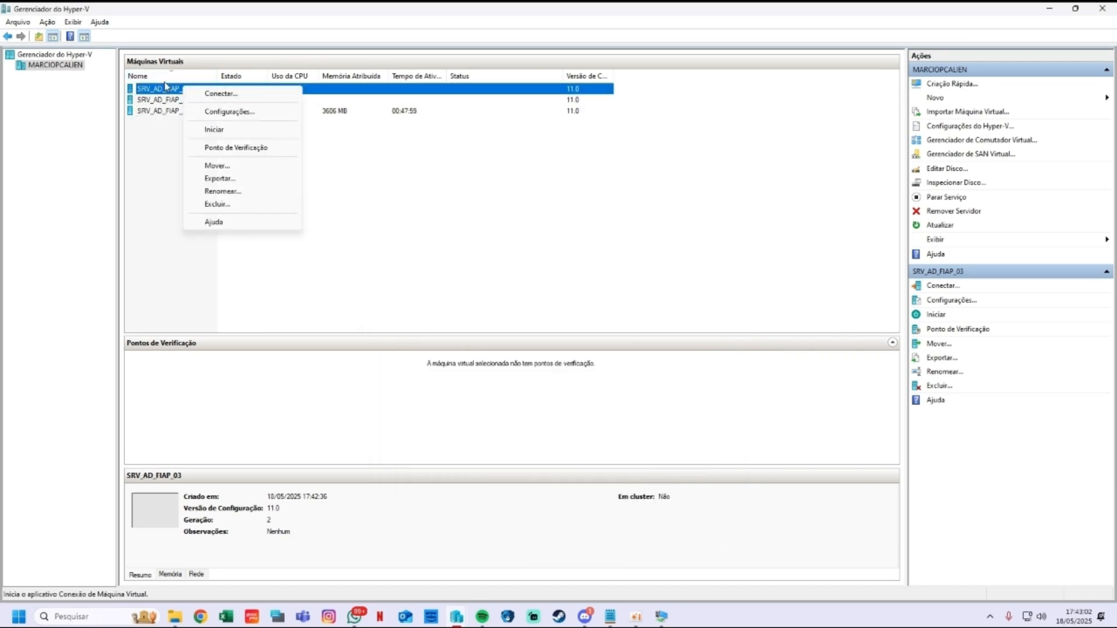
click(167, 77)
right_click(180, 91)
click(235, 118)
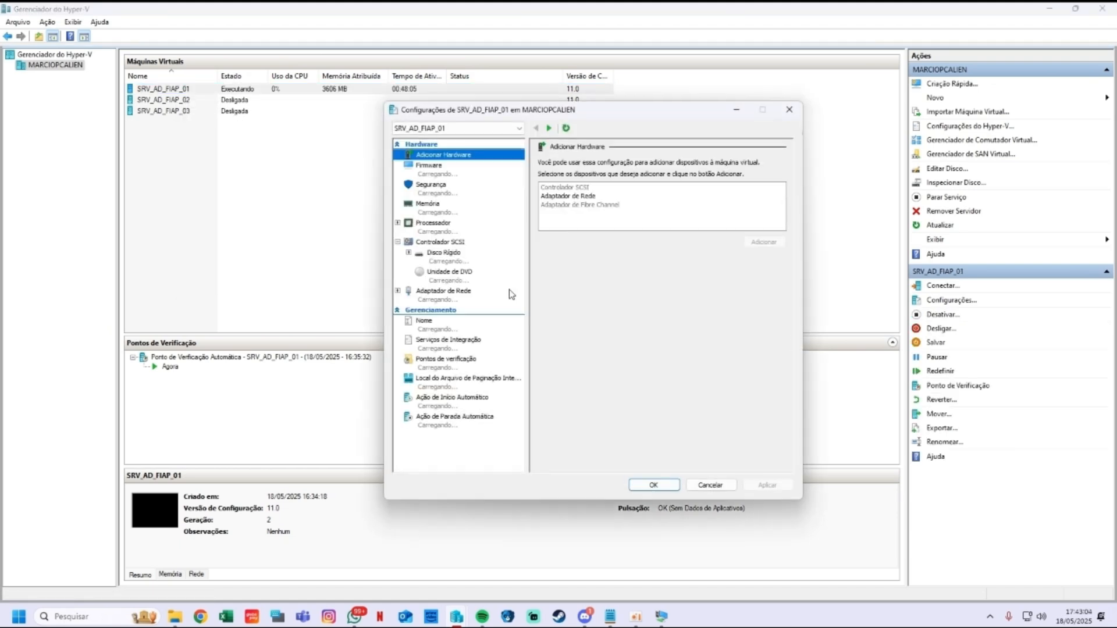
click(446, 297)
key(Escape)
click(192, 100)
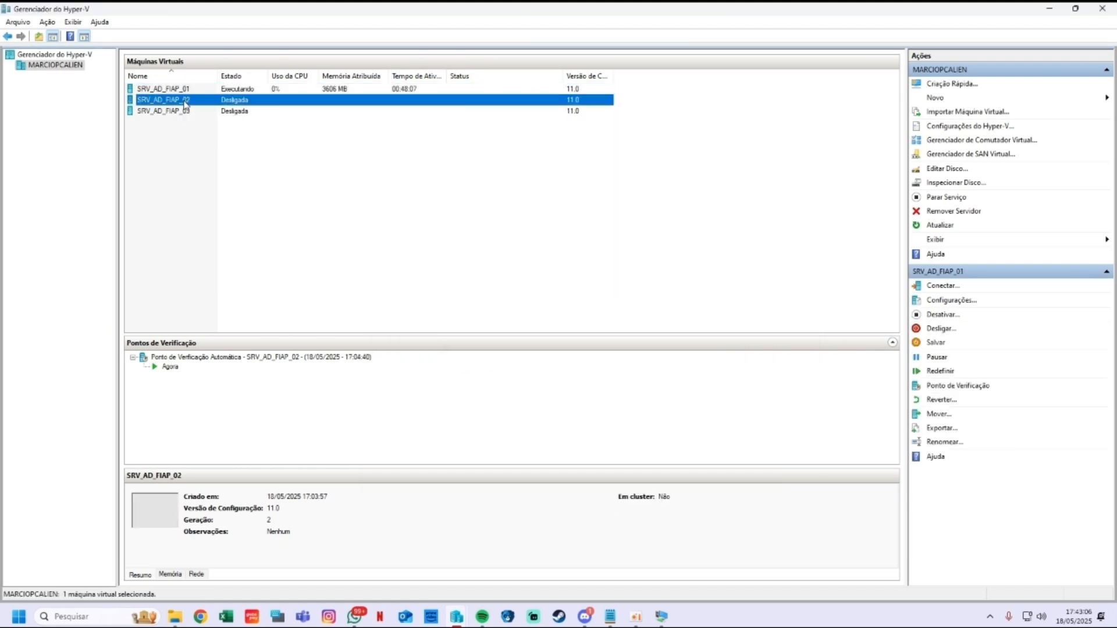
right_click(186, 100)
click(239, 126)
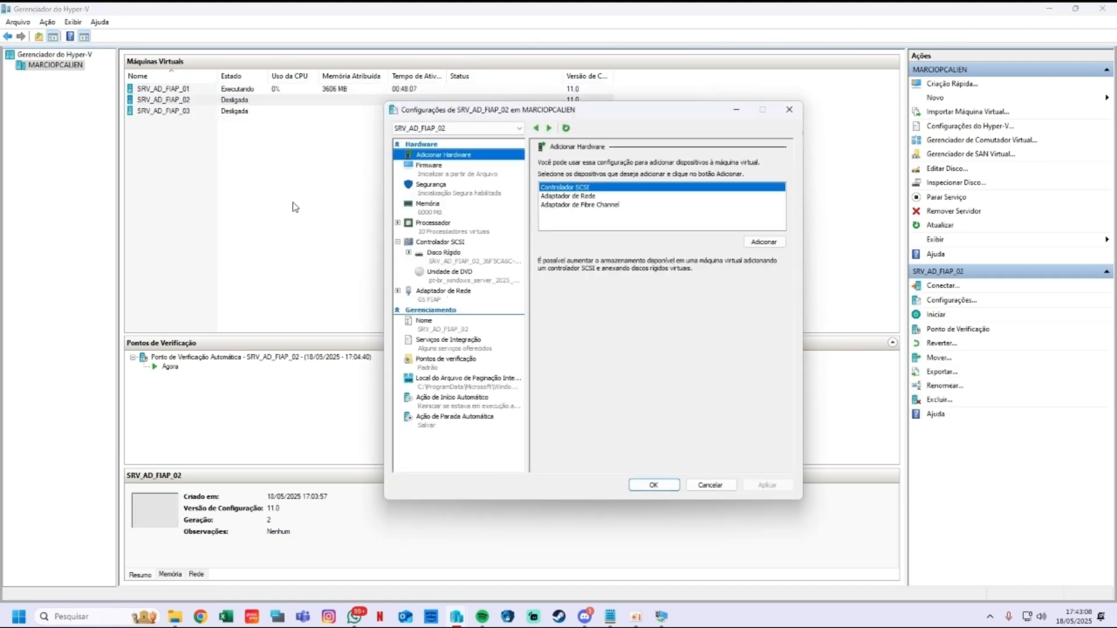
key(Escape)
Step: Move the DVD drive to the top of SRV_AD_FIAP_03's firmware boot order
right_click(182, 111)
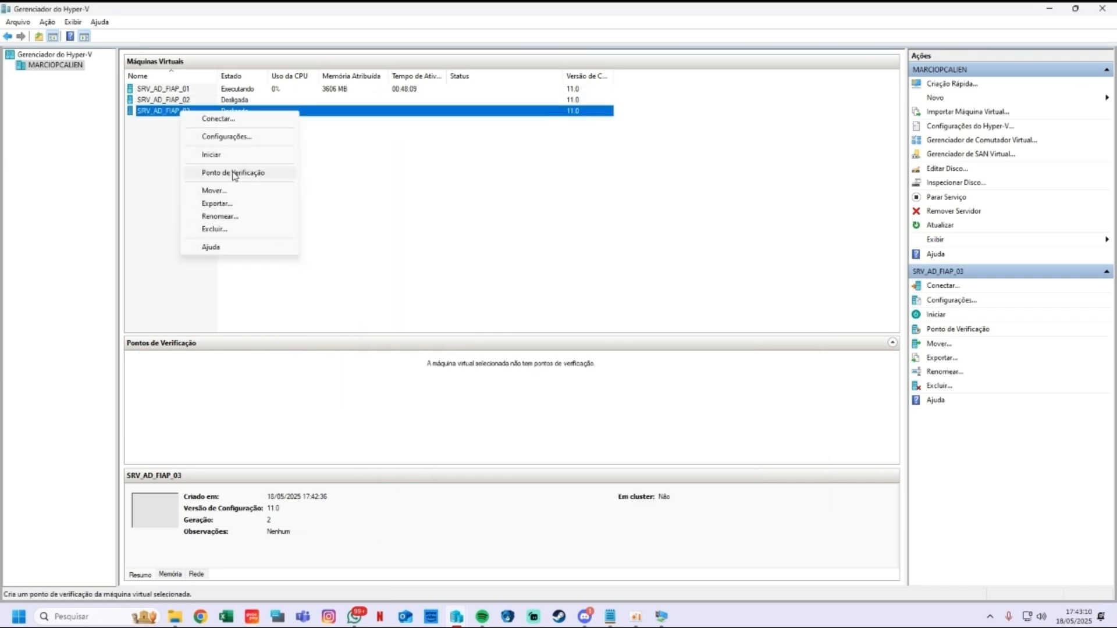
click(230, 136)
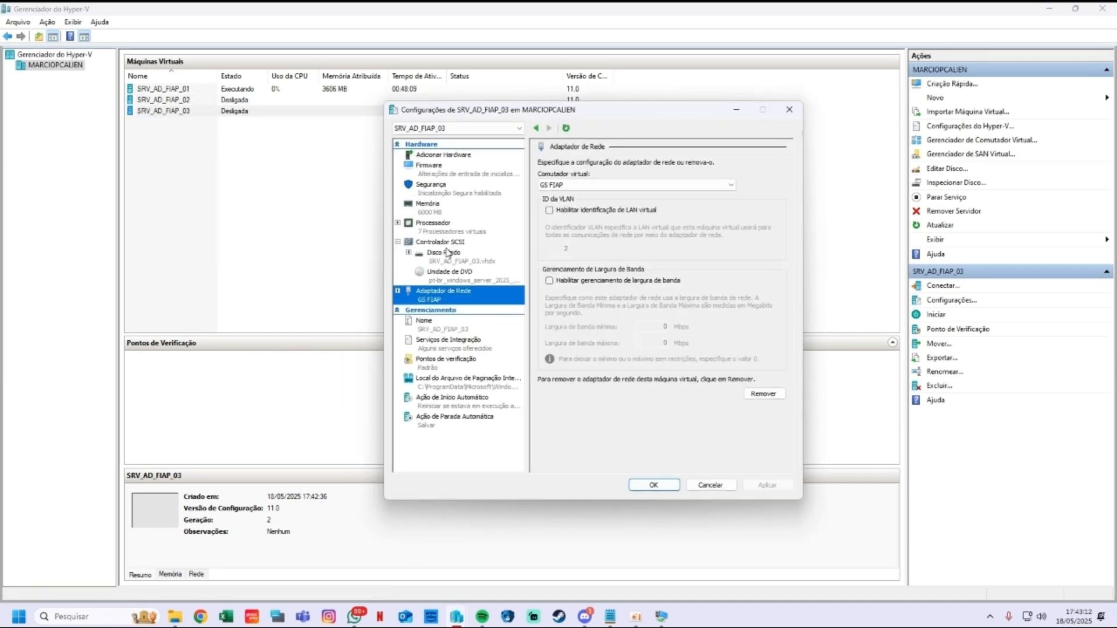
click(446, 173)
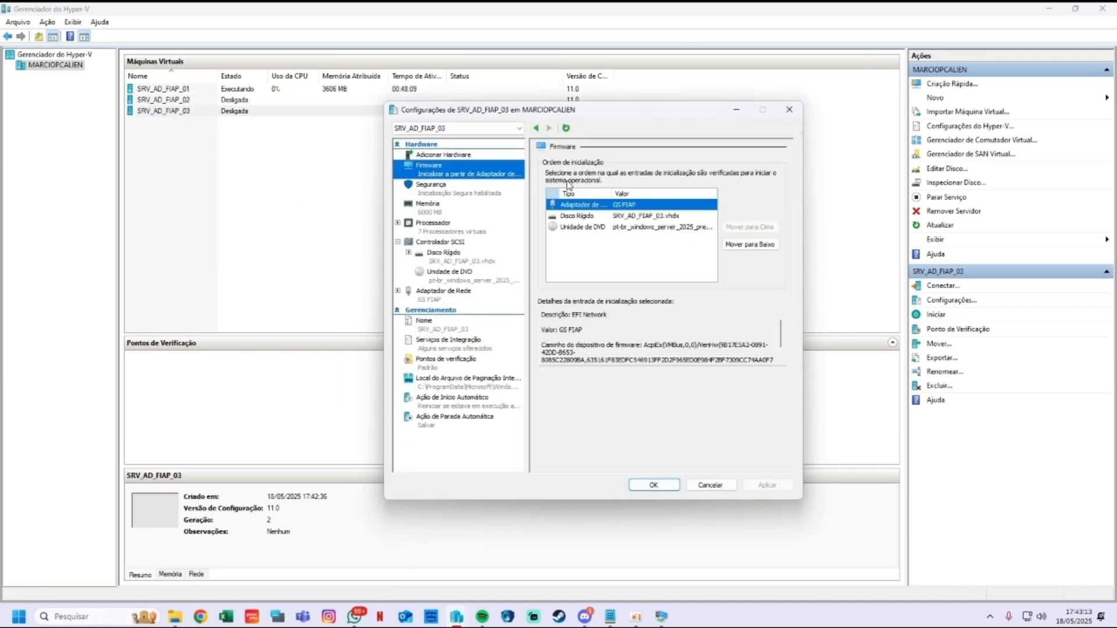
click(749, 244)
click(748, 244)
click(657, 220)
click(749, 227)
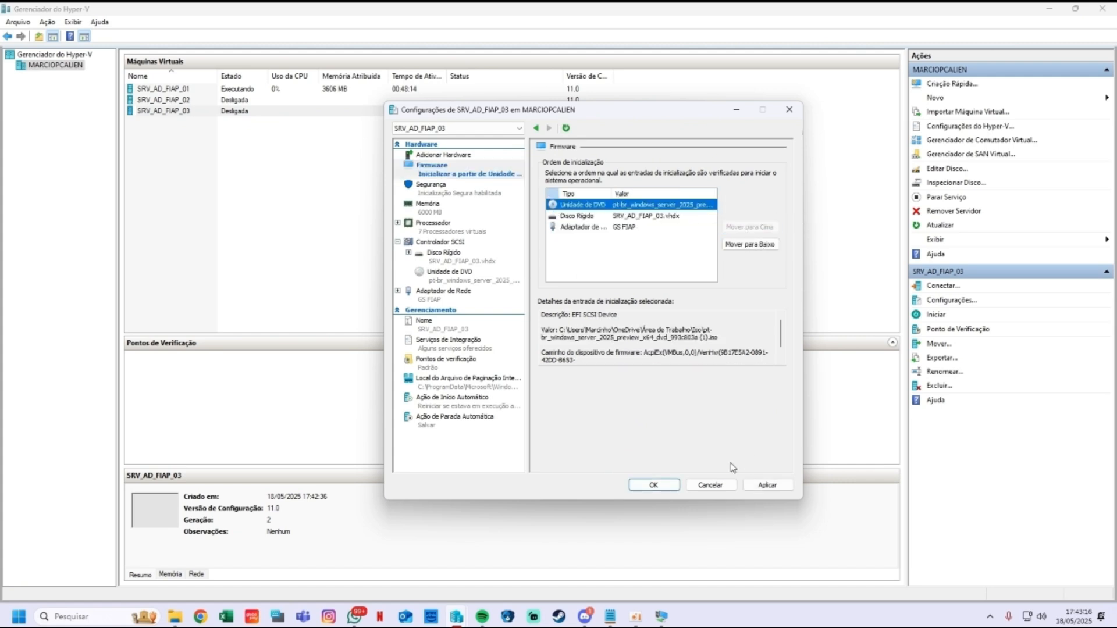
click(766, 485)
Step: Review memory, processor, SCSI, disk, DVD and network settings, save, and connect to SRV_AD_FIAP_03
click(456, 205)
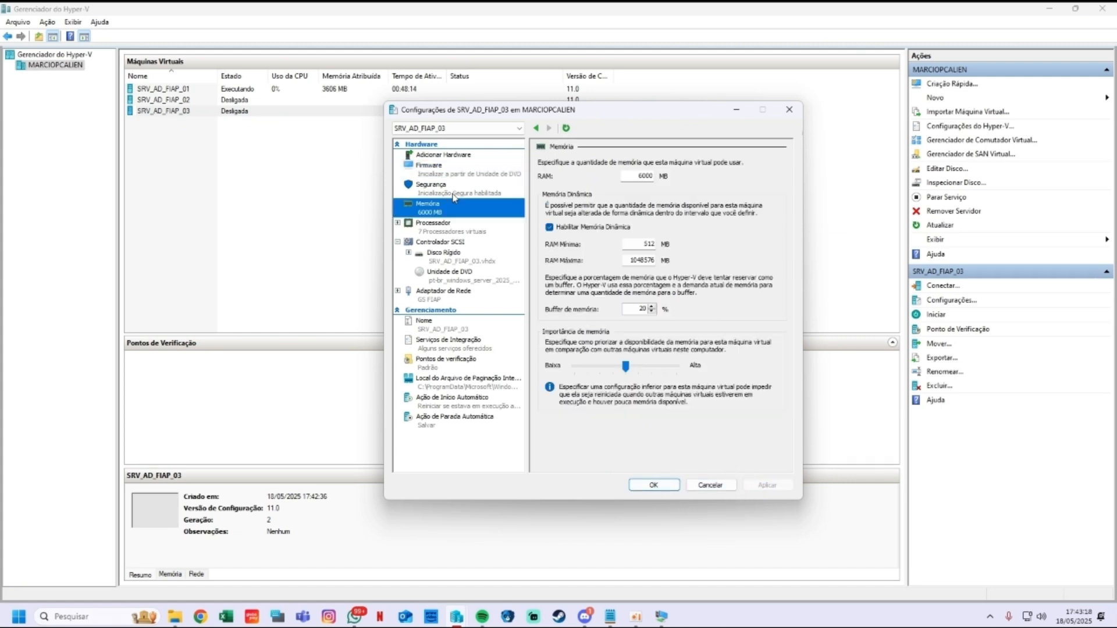
click(452, 232)
click(453, 244)
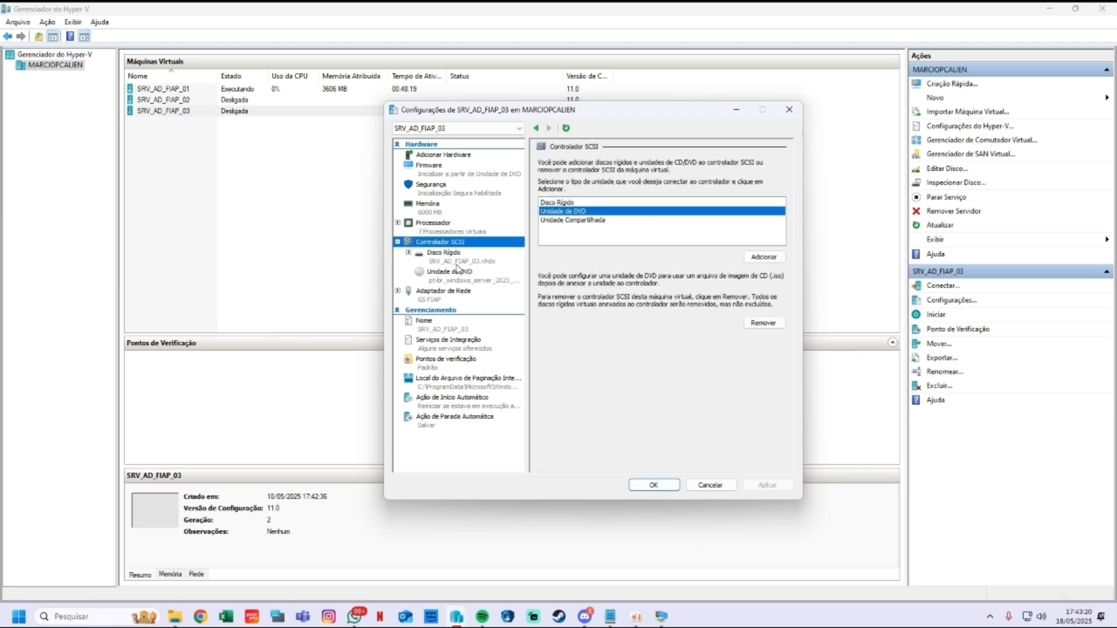
click(446, 254)
click(449, 272)
click(444, 292)
click(654, 485)
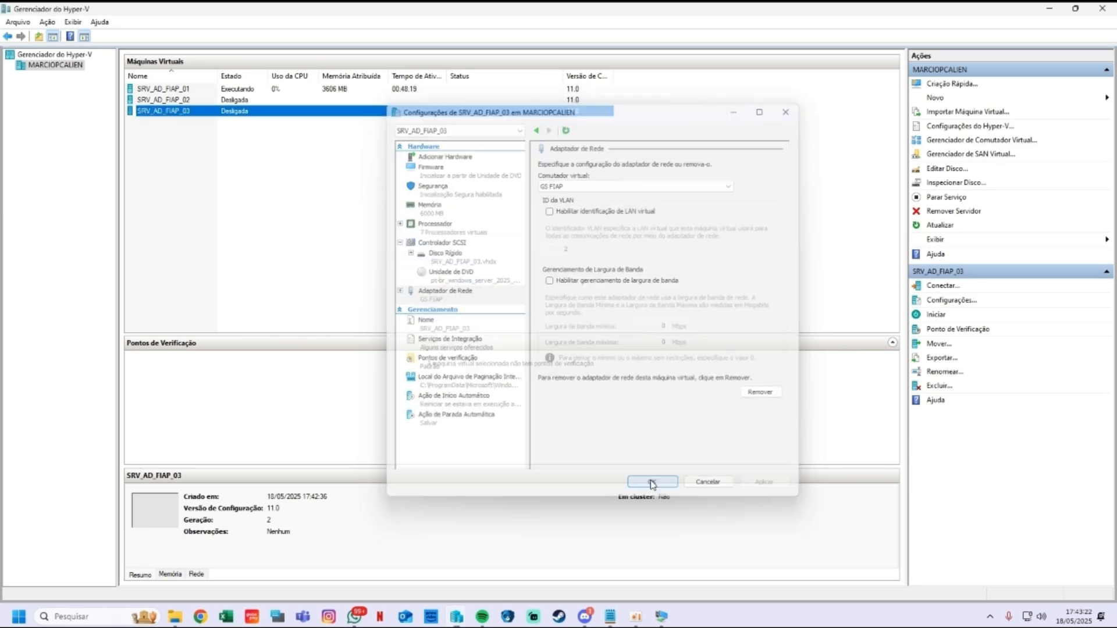
double_click(167, 114)
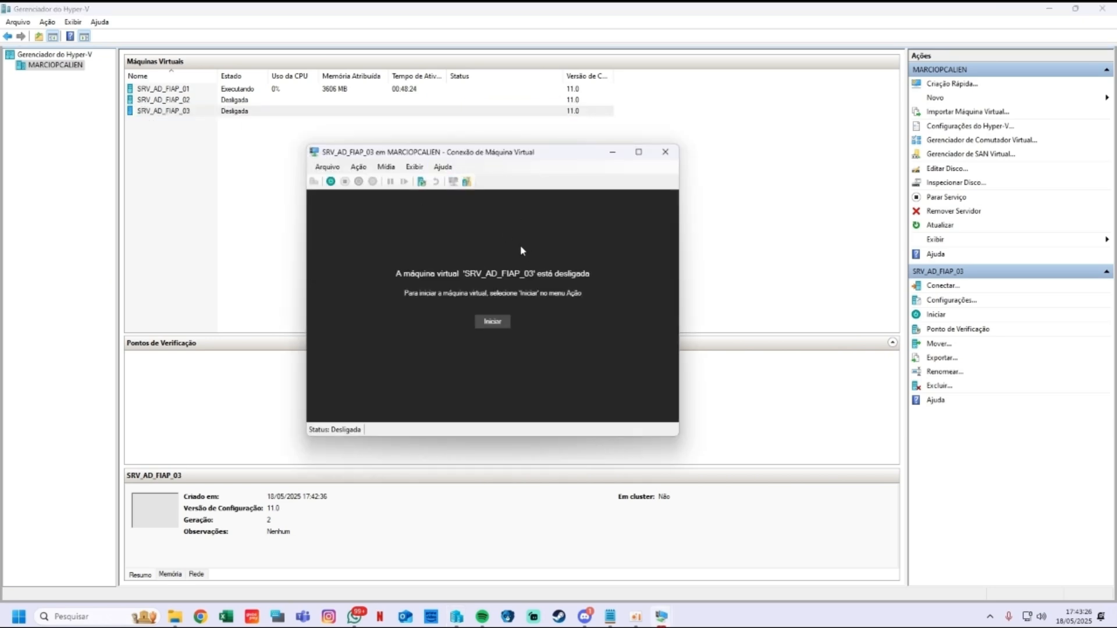
Step: Start SRV_AD_FIAP_03, boot from the DVD, and accept the default language and keyboard
click(492, 321)
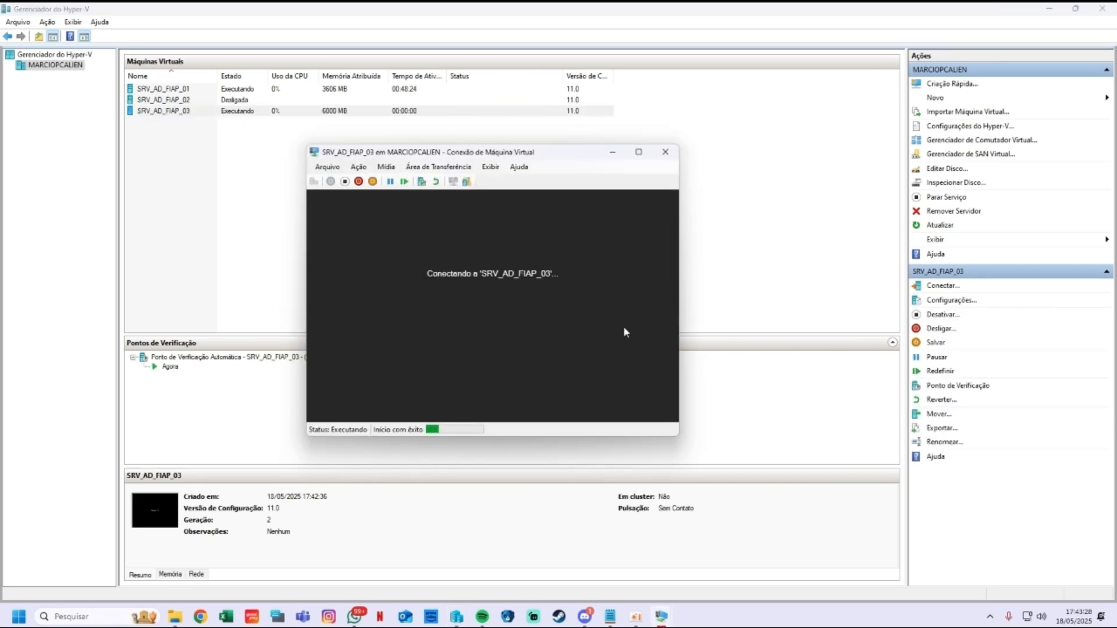
key(Return)
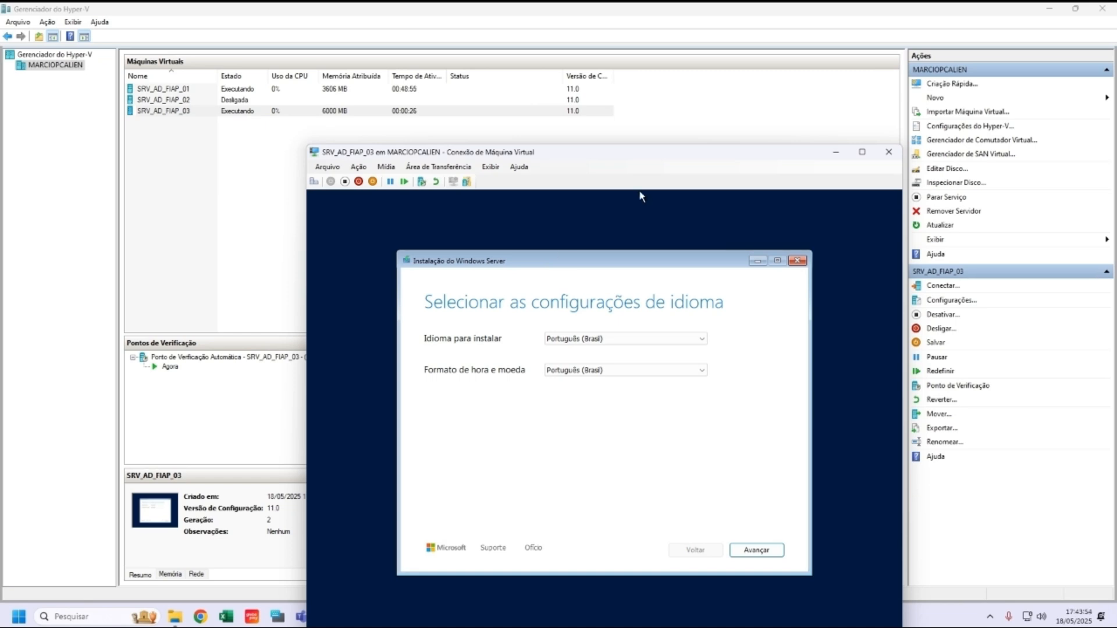
click(763, 548)
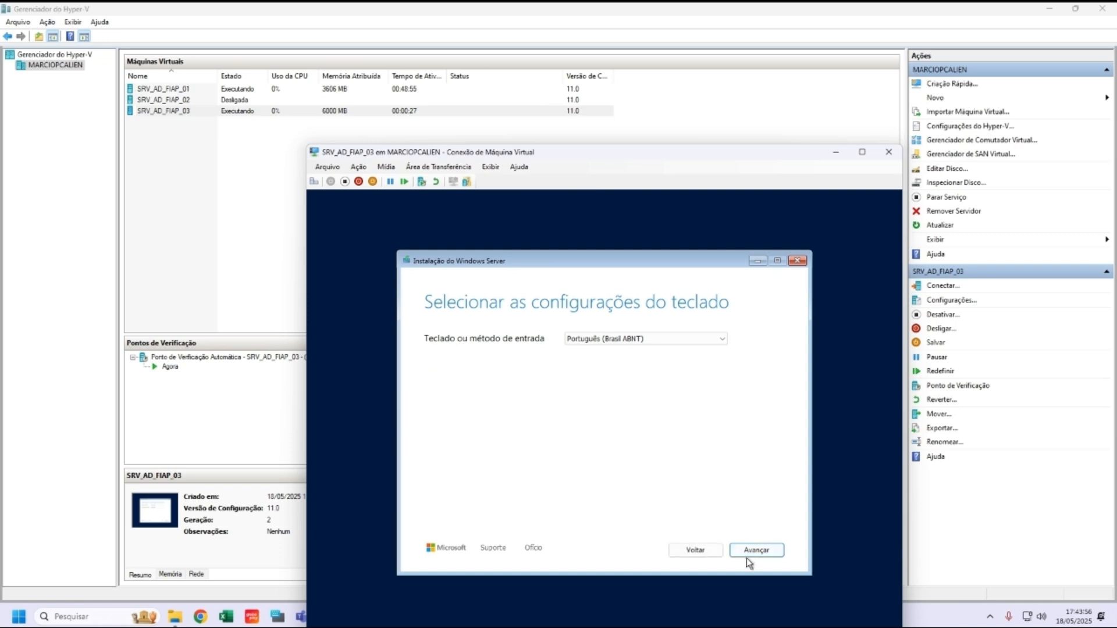
click(748, 553)
drag(563, 154, 512, 91)
Step: Install Windows Server 2025 Datacenter (Experiência Desktop) onto unallocated Disk 0, accepting the license
click(377, 330)
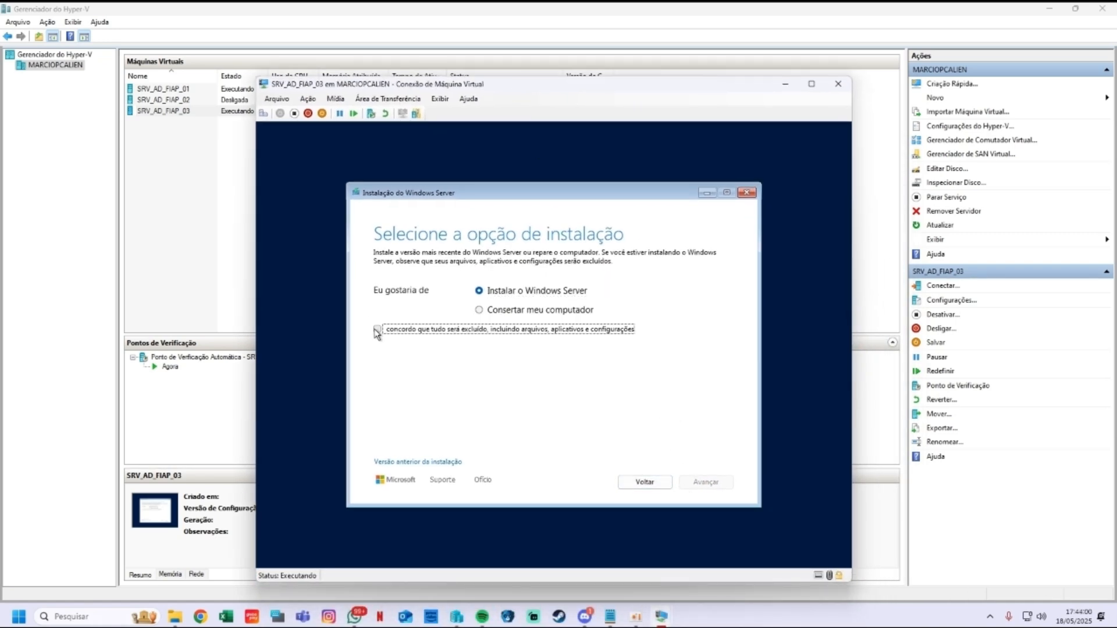
click(698, 481)
click(436, 446)
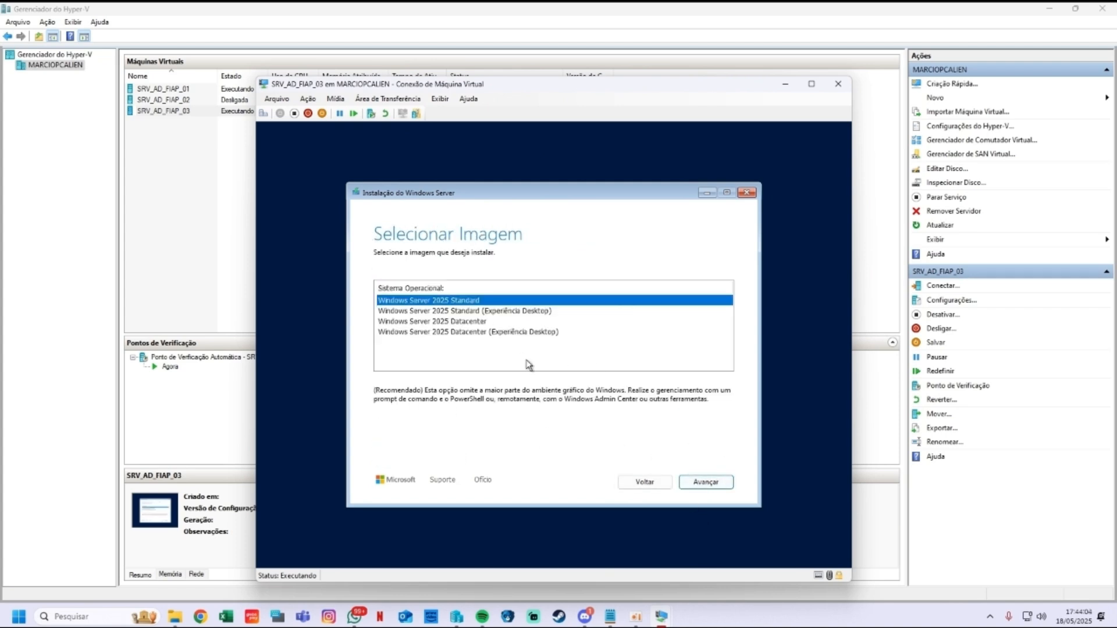
click(474, 332)
click(697, 483)
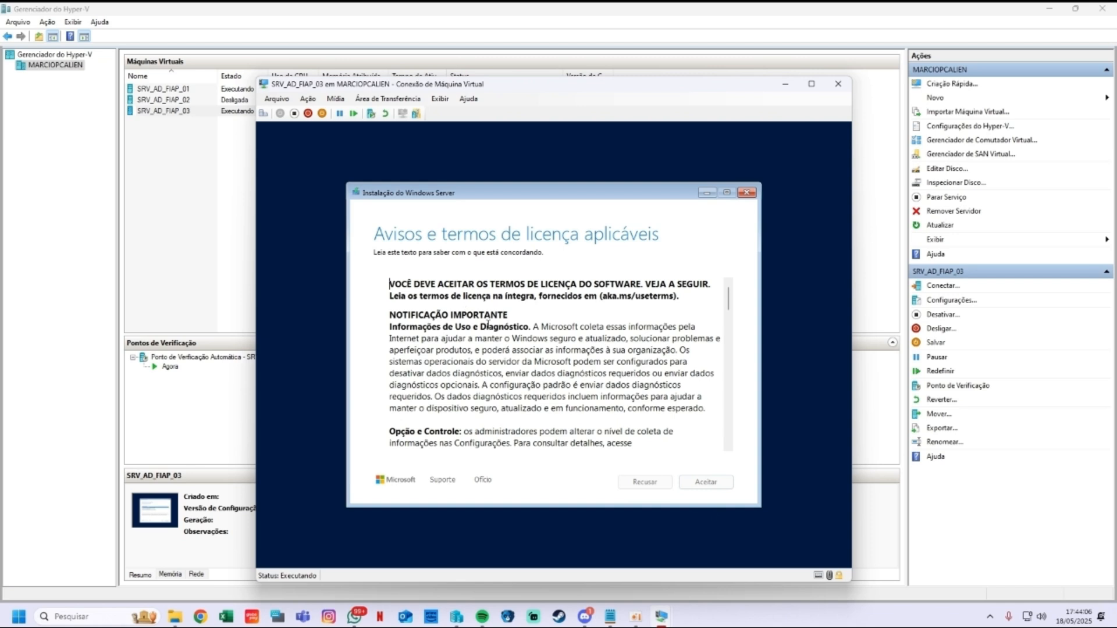
click(716, 483)
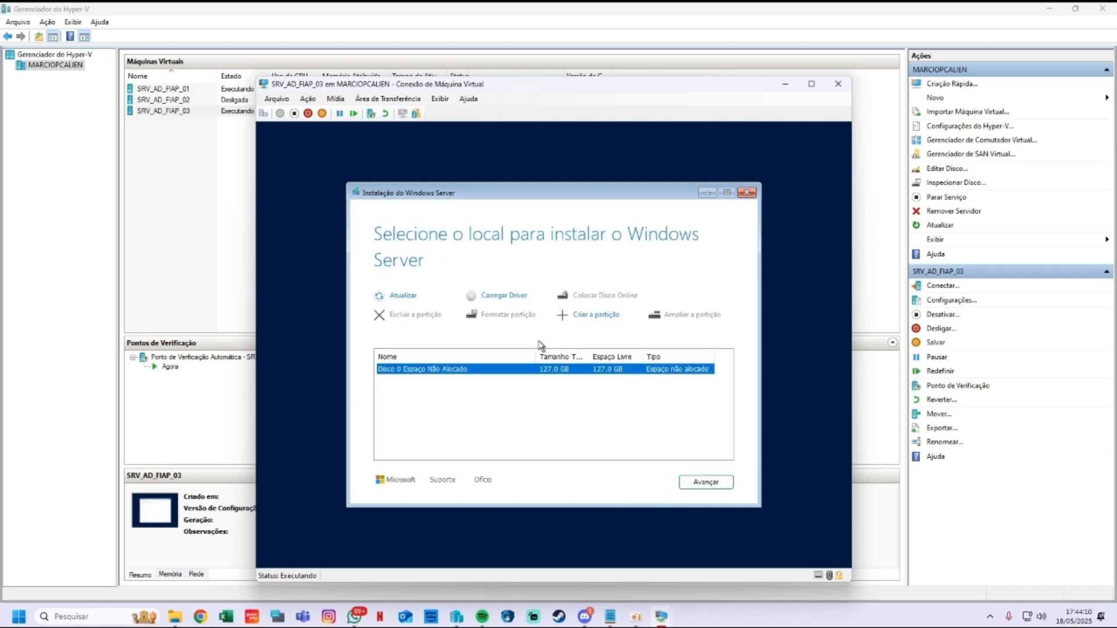
click(701, 482)
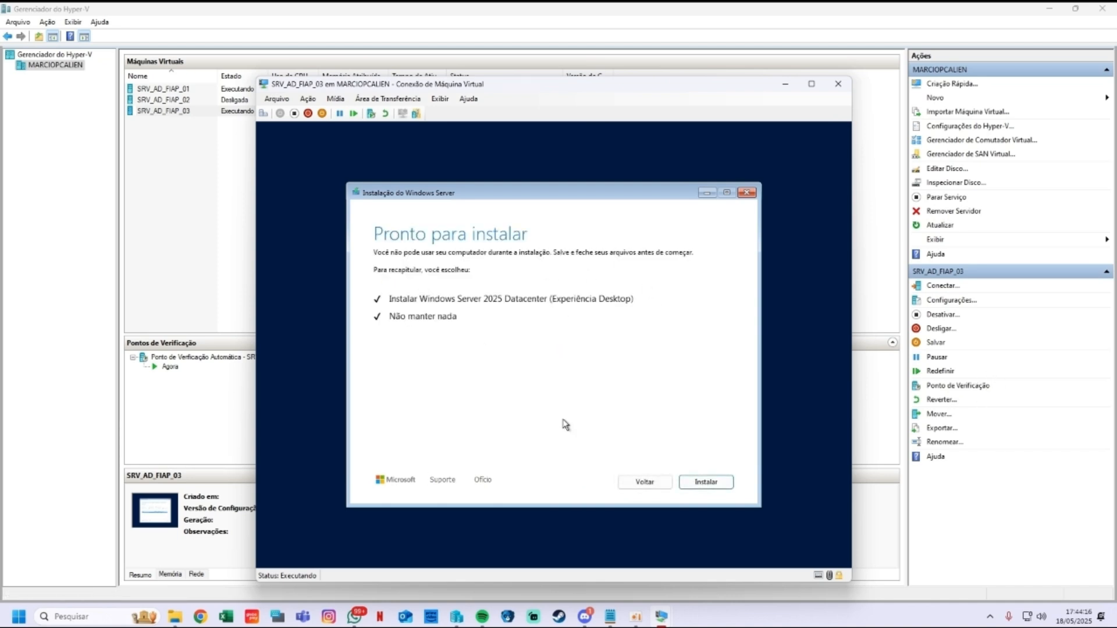
click(704, 483)
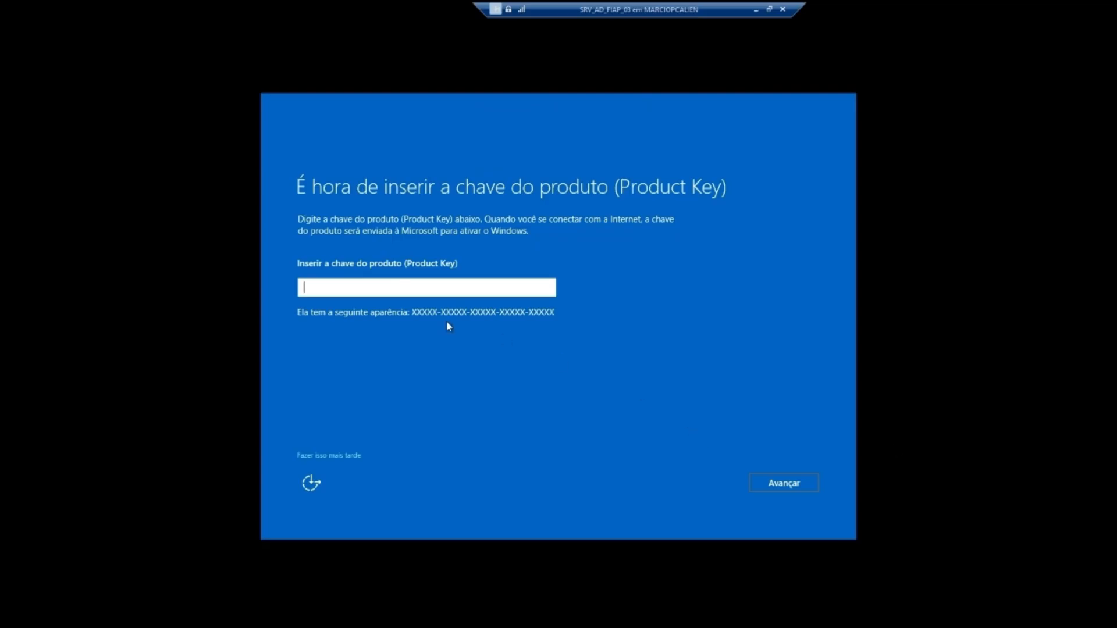
Step: Skip the product key, enter and confirm the Administrador password, then click Concluir
click(340, 454)
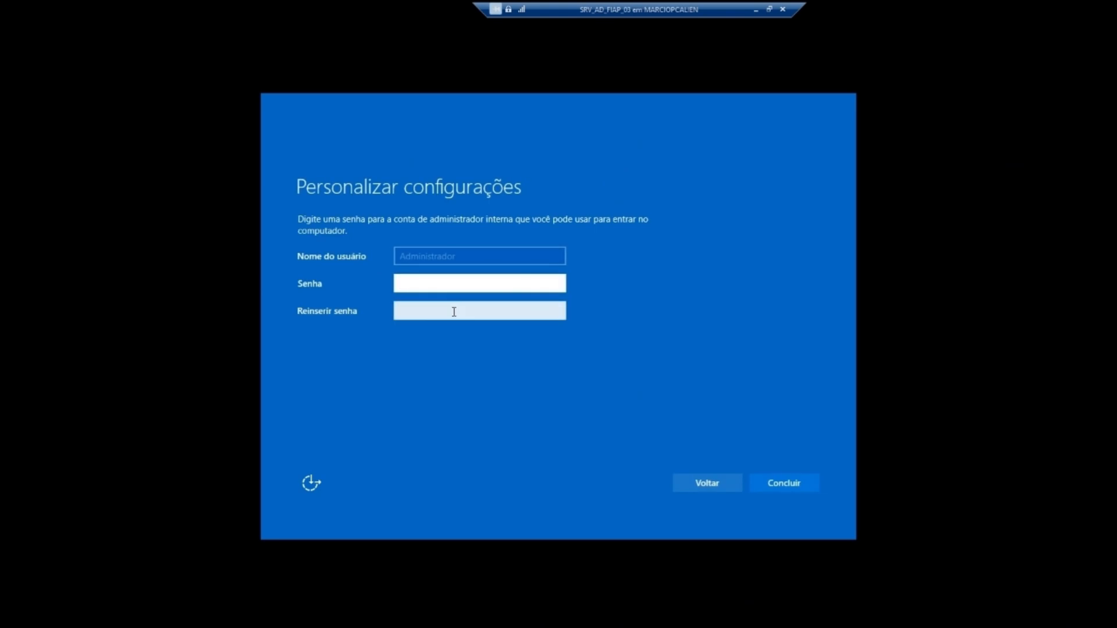
text(*******)
click(453, 312)
text(******)
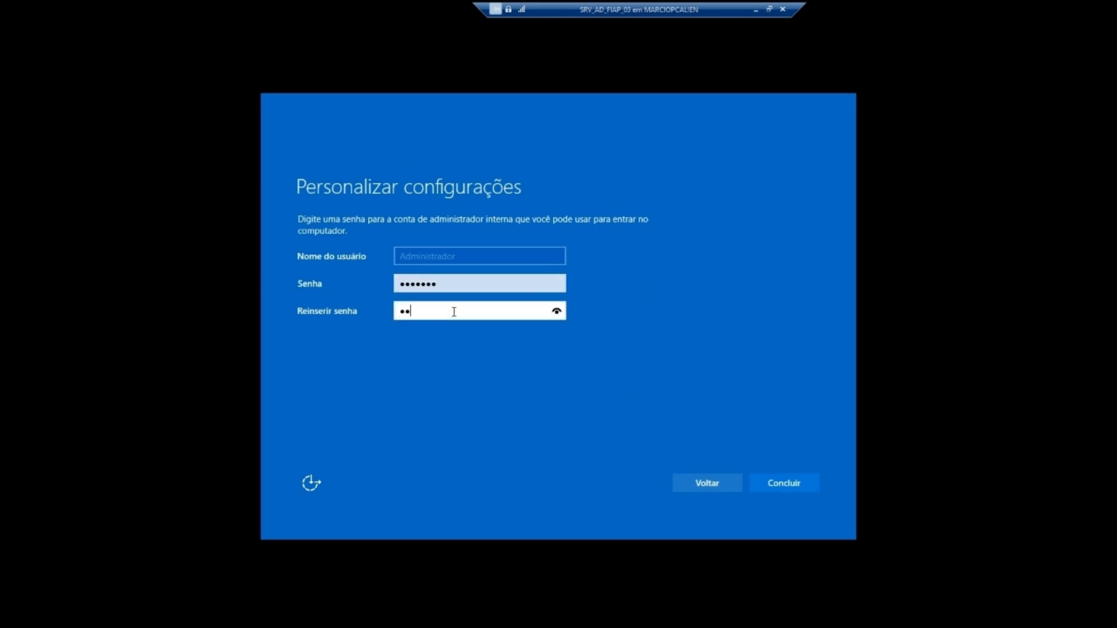
text(*)
click(557, 311)
click(557, 286)
click(780, 484)
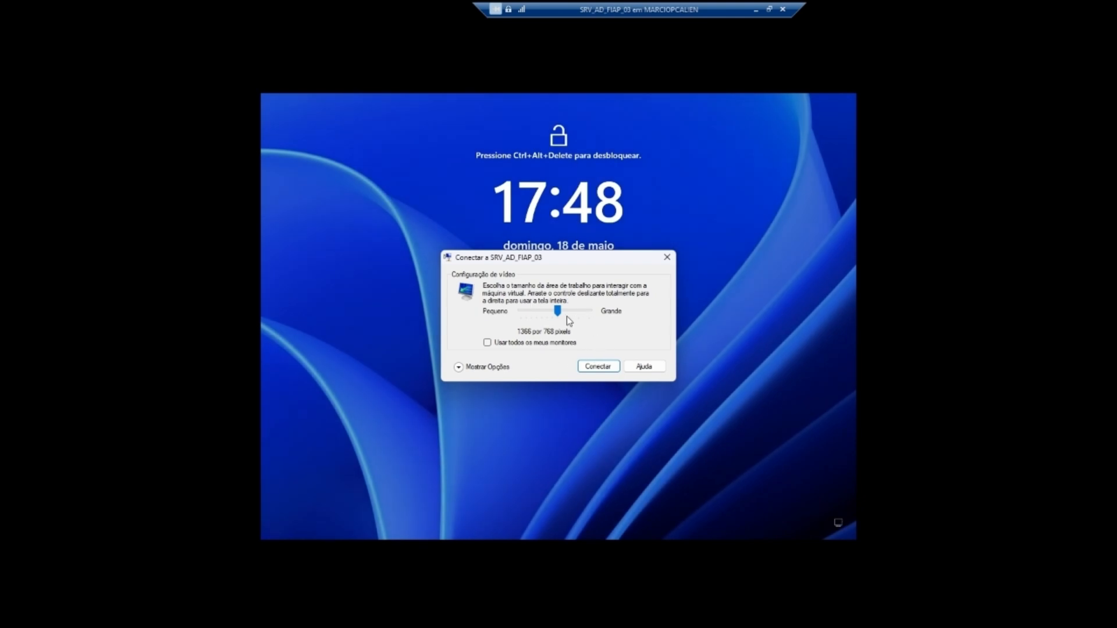
Step: Connect to the VM console at 1680×1050 resolution and make it full screen
drag(559, 312, 583, 307)
click(598, 367)
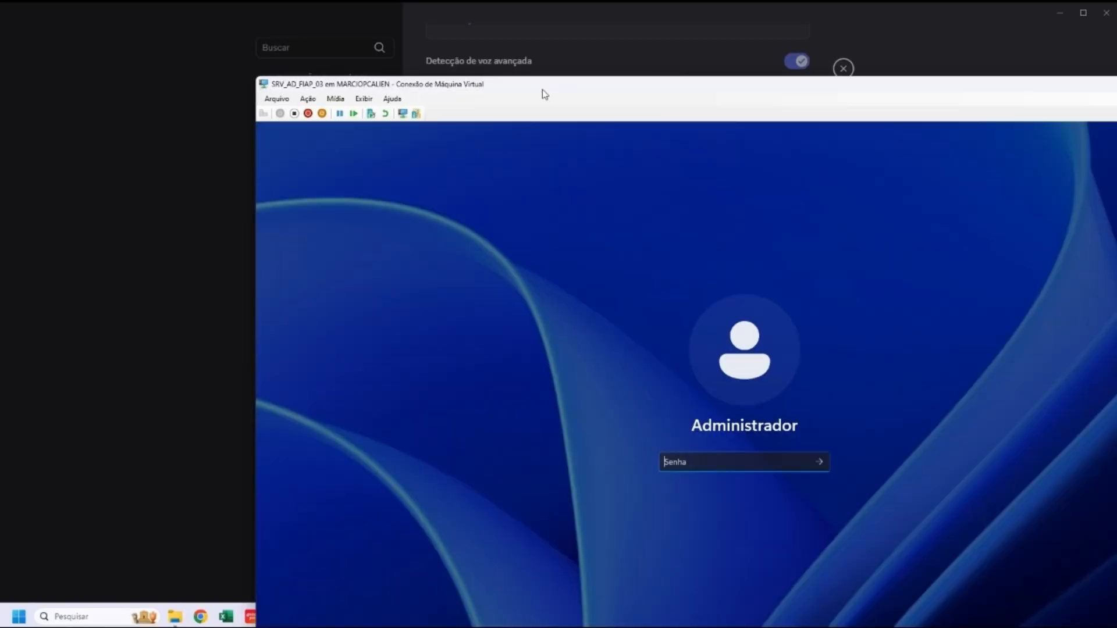
double_click(543, 90)
Step: Try the Administrador password twice; both attempts are rejected as incorrect
text(••••••)
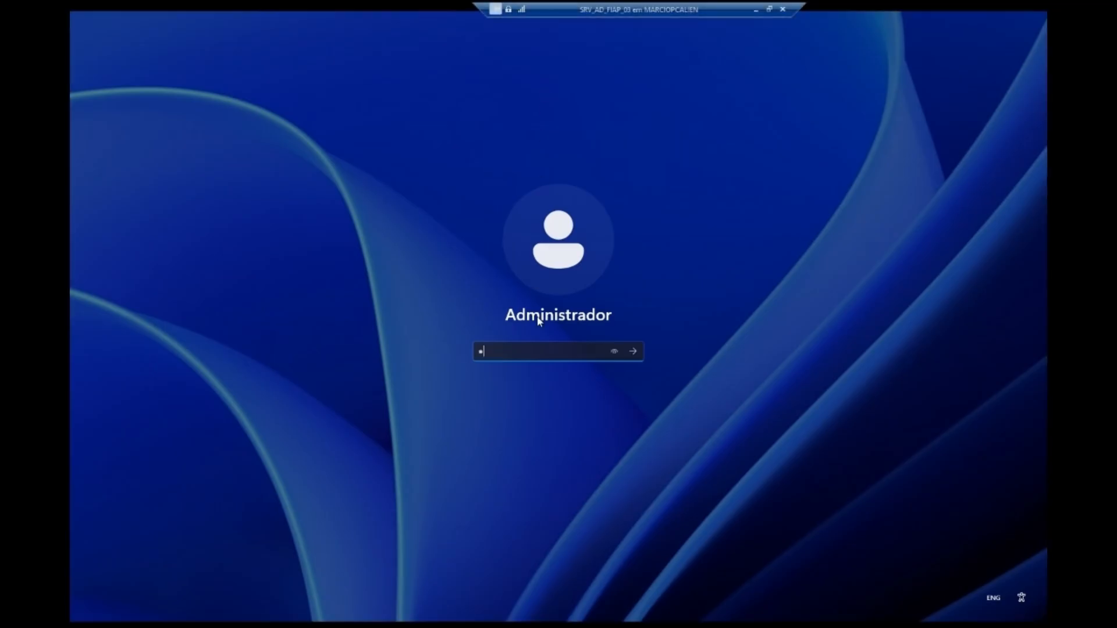
key(Return)
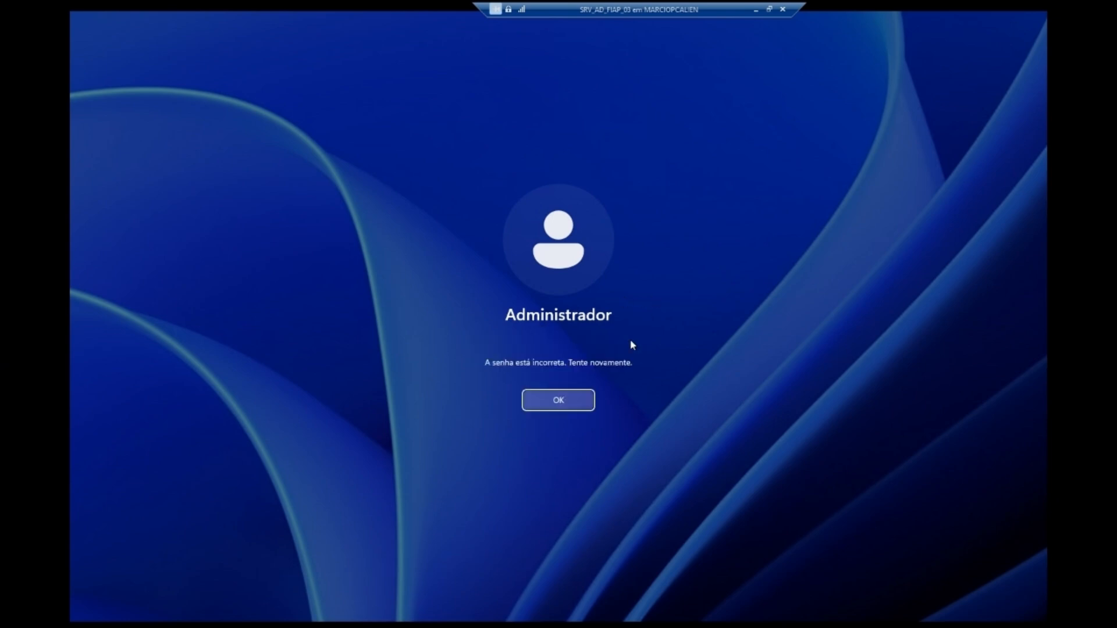
click(567, 400)
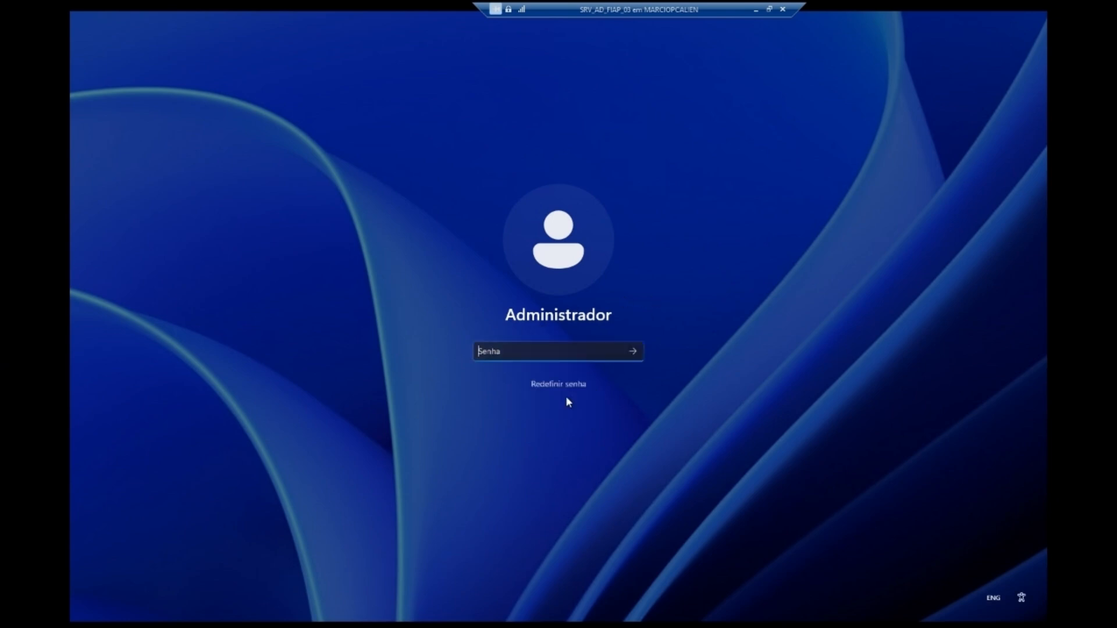
text(•••)
key(Caps_Lock)
text(•••••••)
key(Return)
click(569, 403)
text(•)
Step: Correct the password to sign in, then accept 'Apenas Obrigatórios' diagnostic data
key(BackSpace)
text(****23)
key(Caps_Lock)
text(A)
key(Caps_Lock)
click(613, 353)
key(Return)
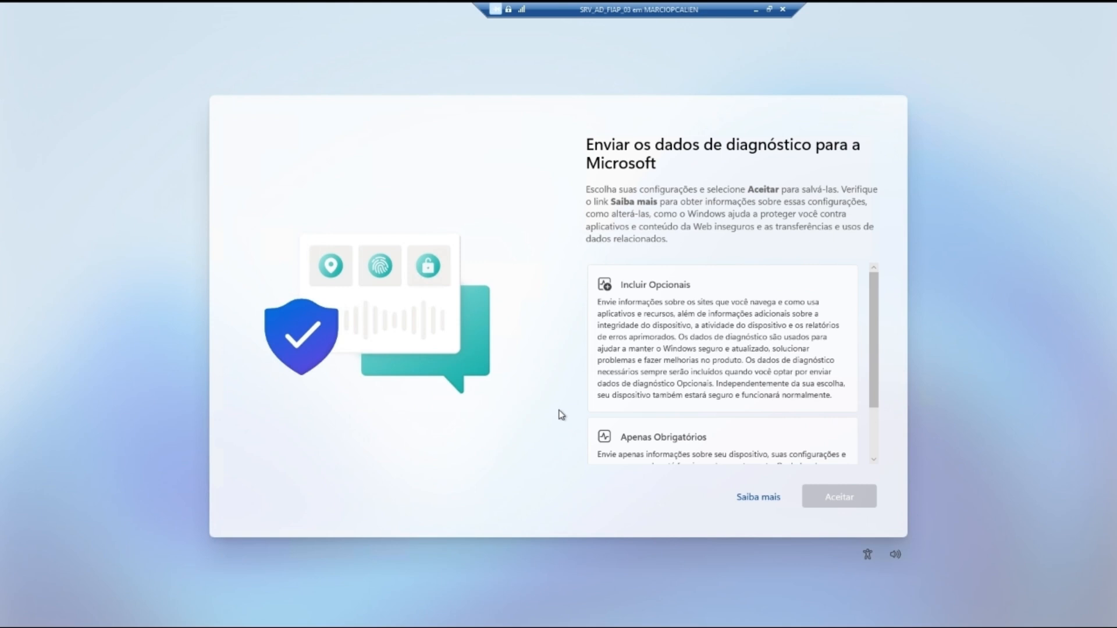
click(669, 440)
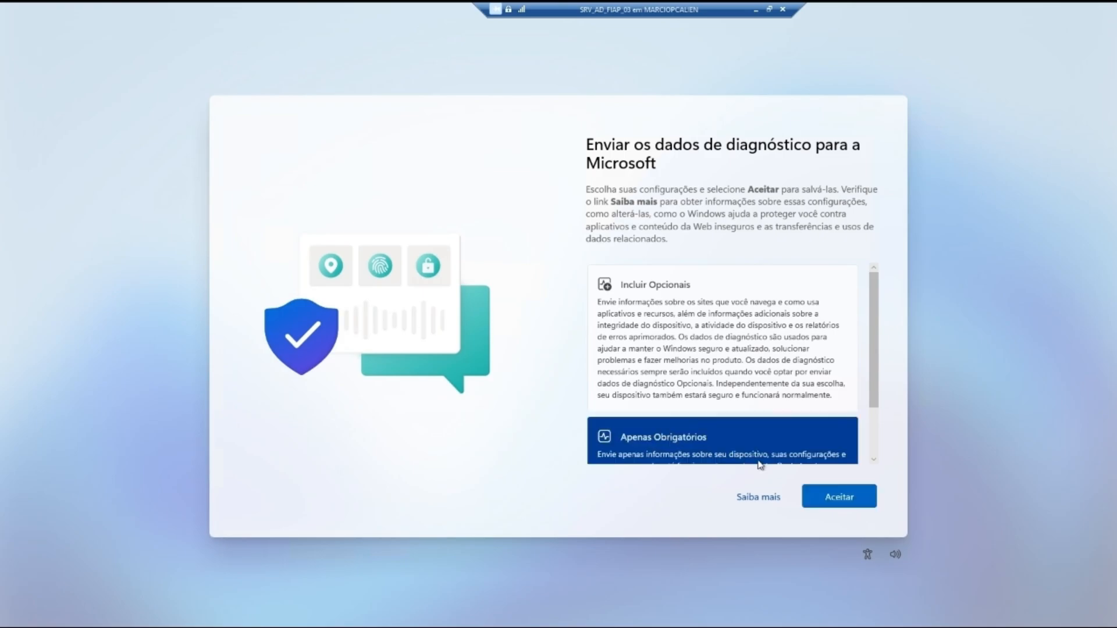
click(833, 494)
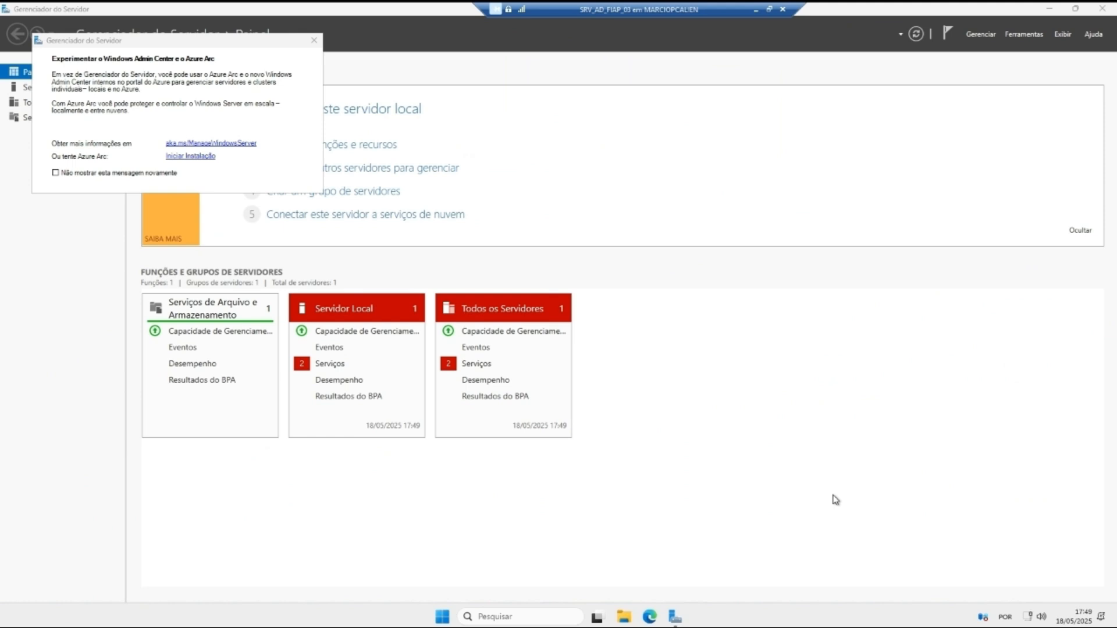
Step: Dismiss the Windows Admin Center suggestion for good and open the Servidor Local page
click(57, 172)
click(314, 40)
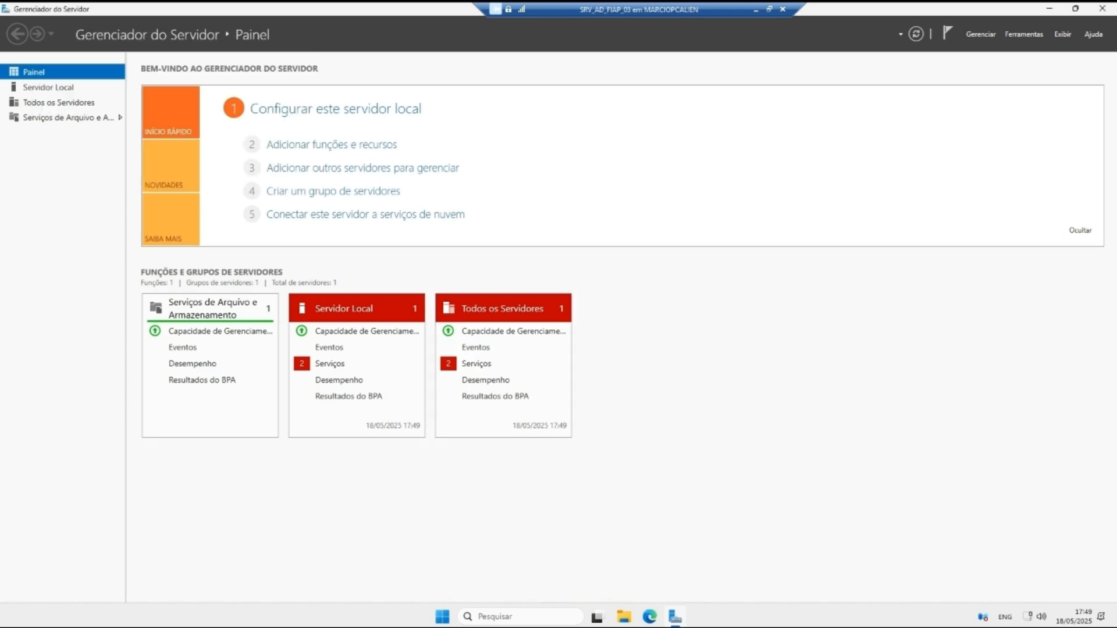
click(42, 88)
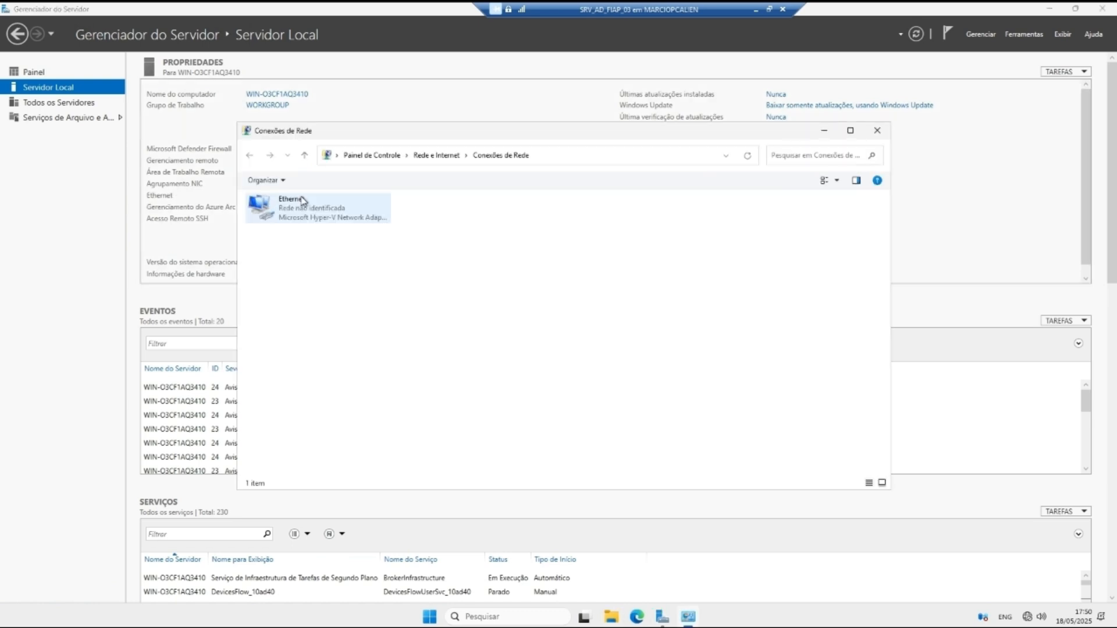
Step: Give Ethernet static IPv4 192.168.0.3, mask 255.255.255.0, DNS 192.168.0.1
click(327, 220)
right_click(324, 216)
click(381, 325)
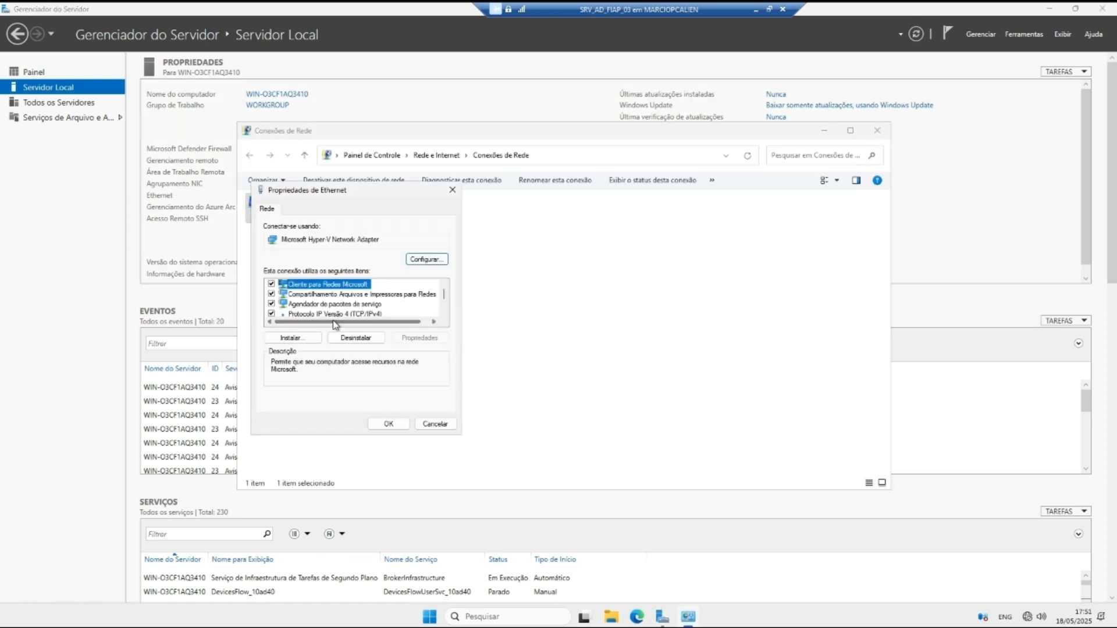
double_click(398, 313)
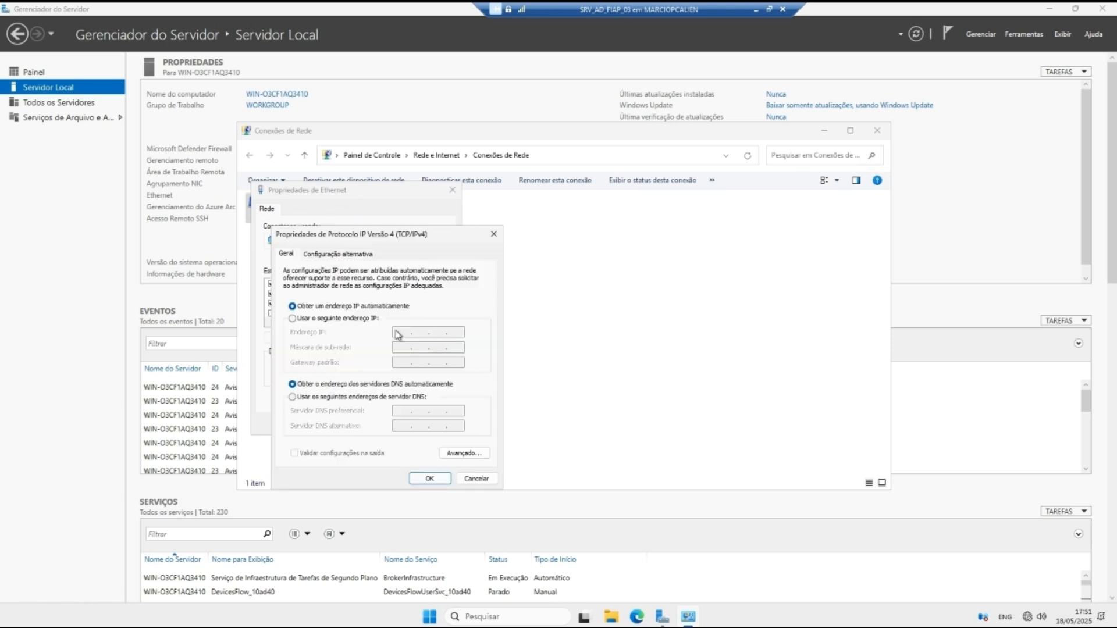
click(334, 319)
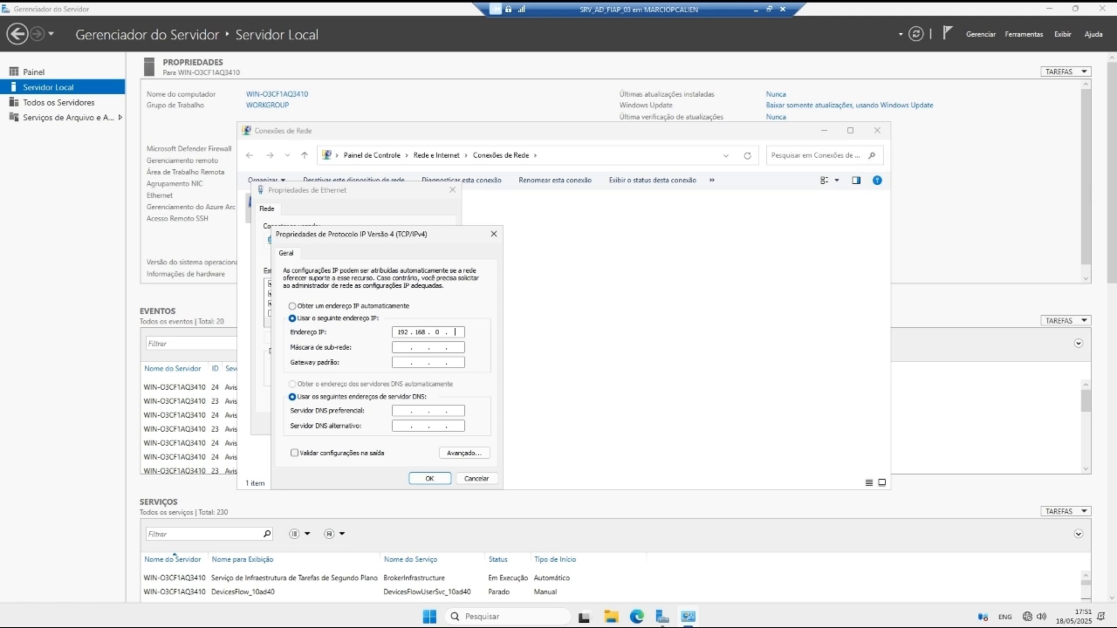
key(Tab)
key(Tab)
key(Tab)
key(Tab)
click(429, 478)
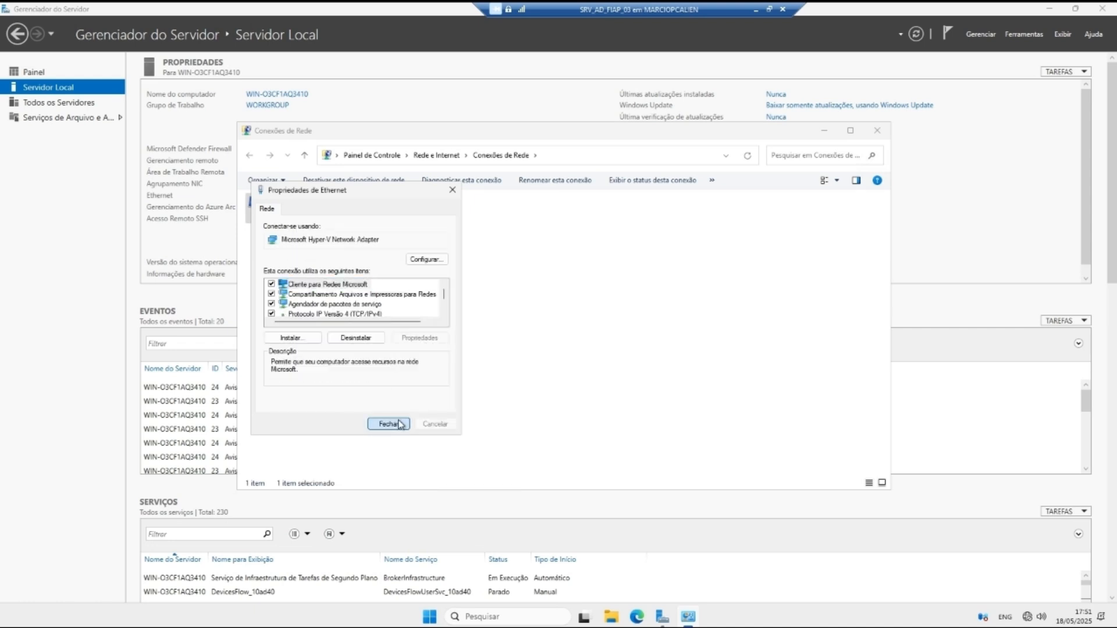
click(389, 424)
click(877, 130)
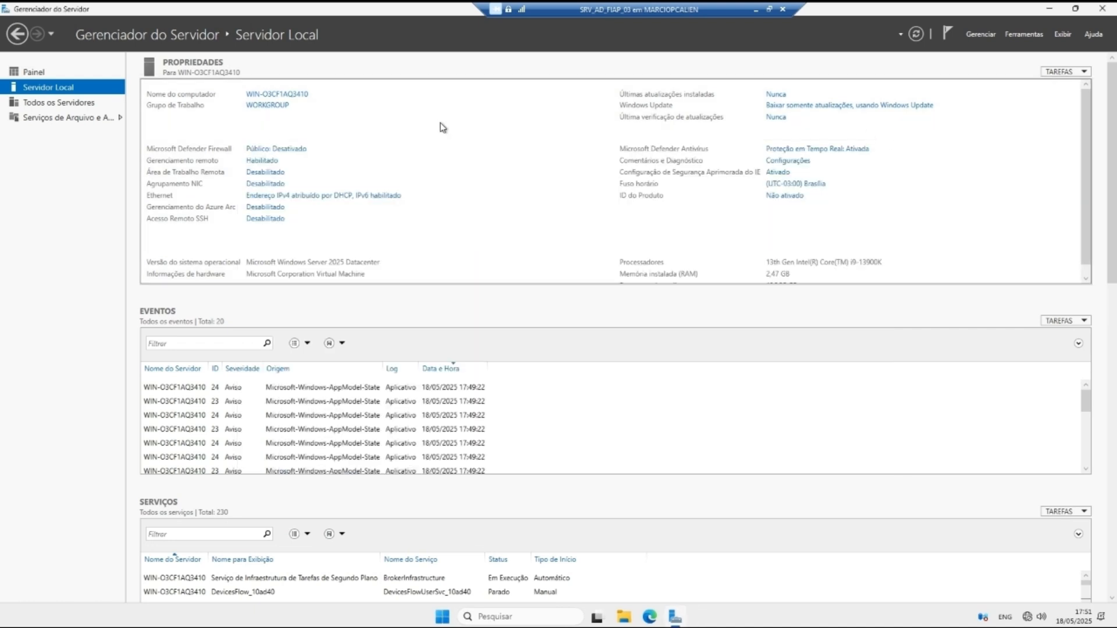
Step: Change the computer name to SRVAD03 in System Properties and restart now
click(285, 95)
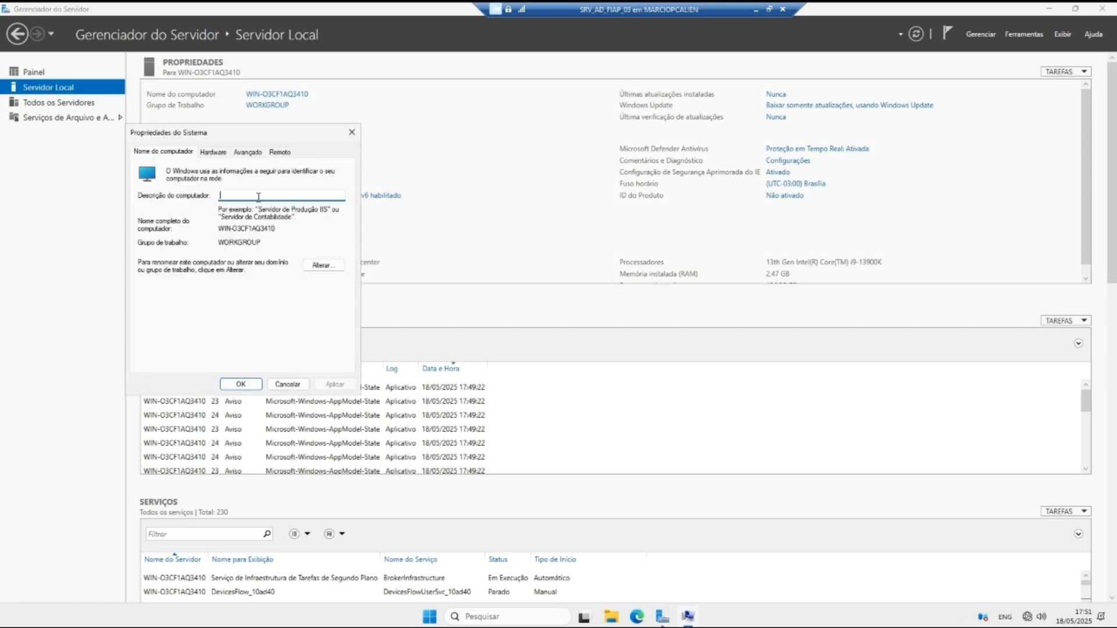
click(323, 269)
text(sr)
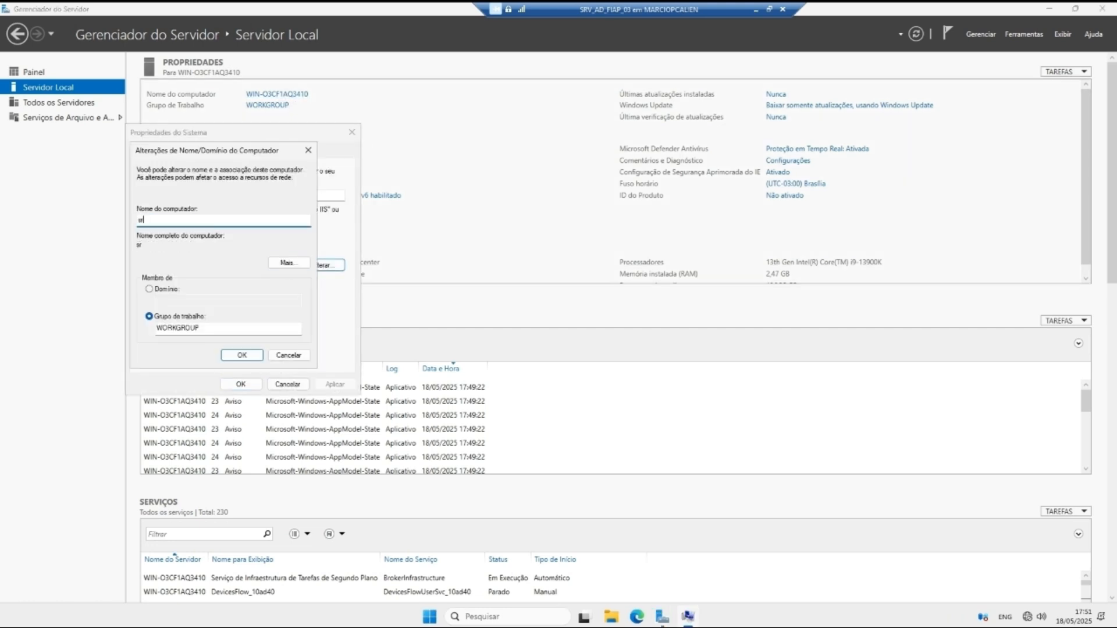
key(BackSpace)
key(BackSpace)
text(SRVAD03)
click(243, 354)
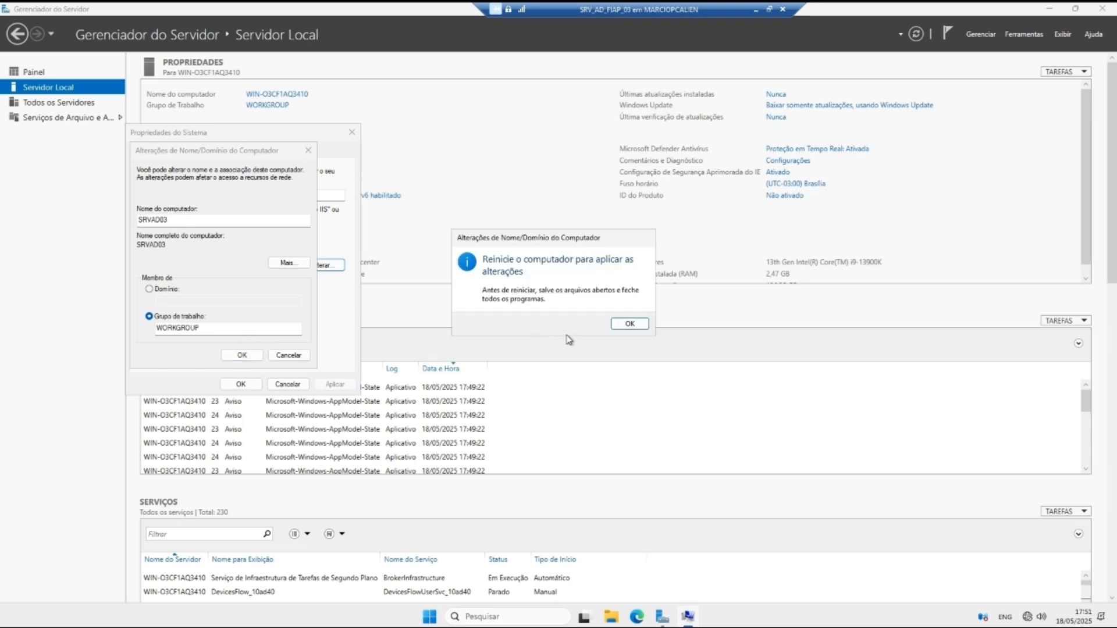
click(629, 324)
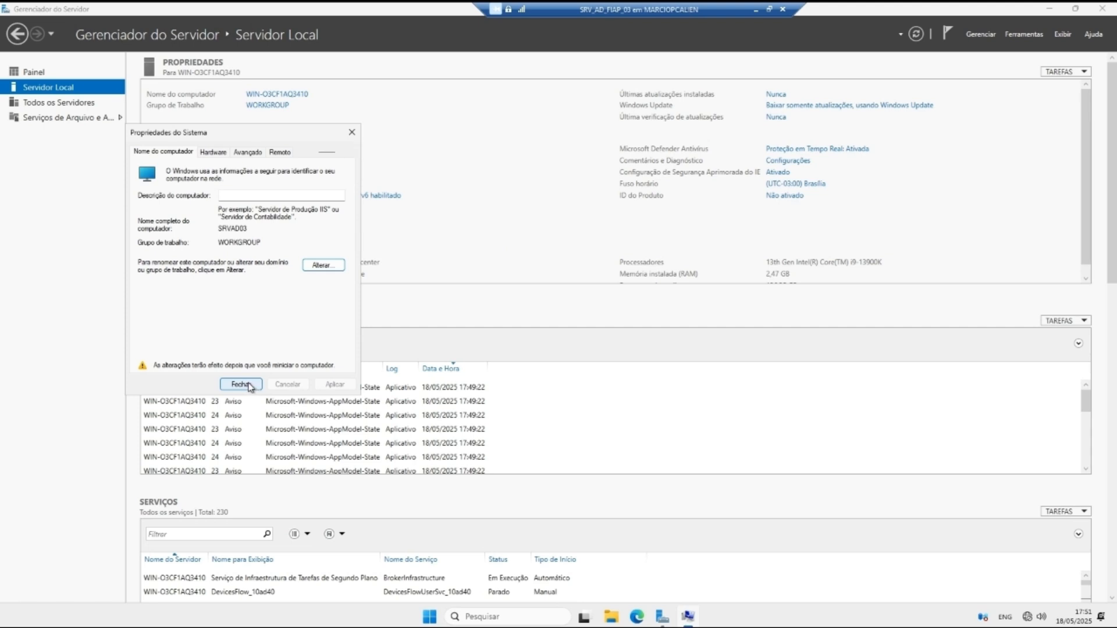
click(239, 385)
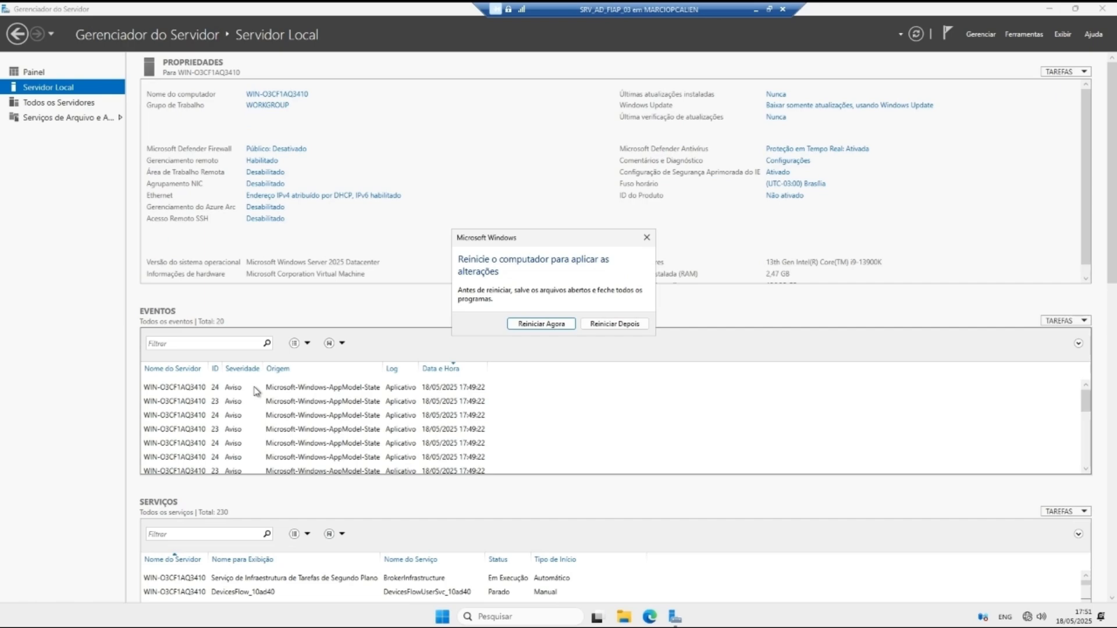
click(542, 323)
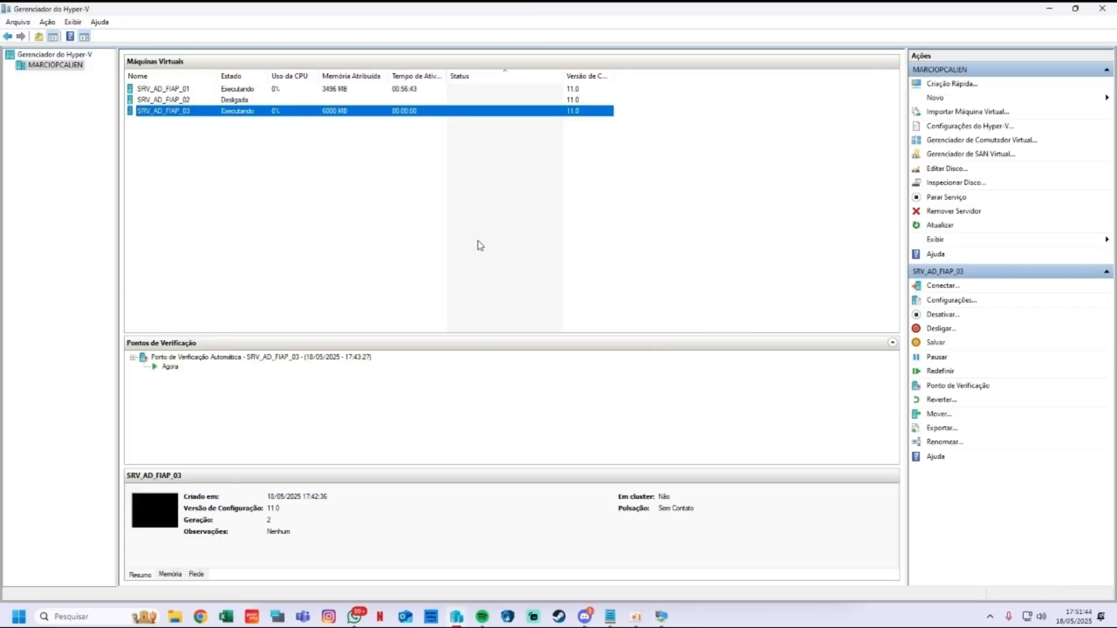
Step: Restore the SRV_AD_FIAP_03 connection full screen and sign back in as Administrador
click(478, 241)
mouse_move(663, 614)
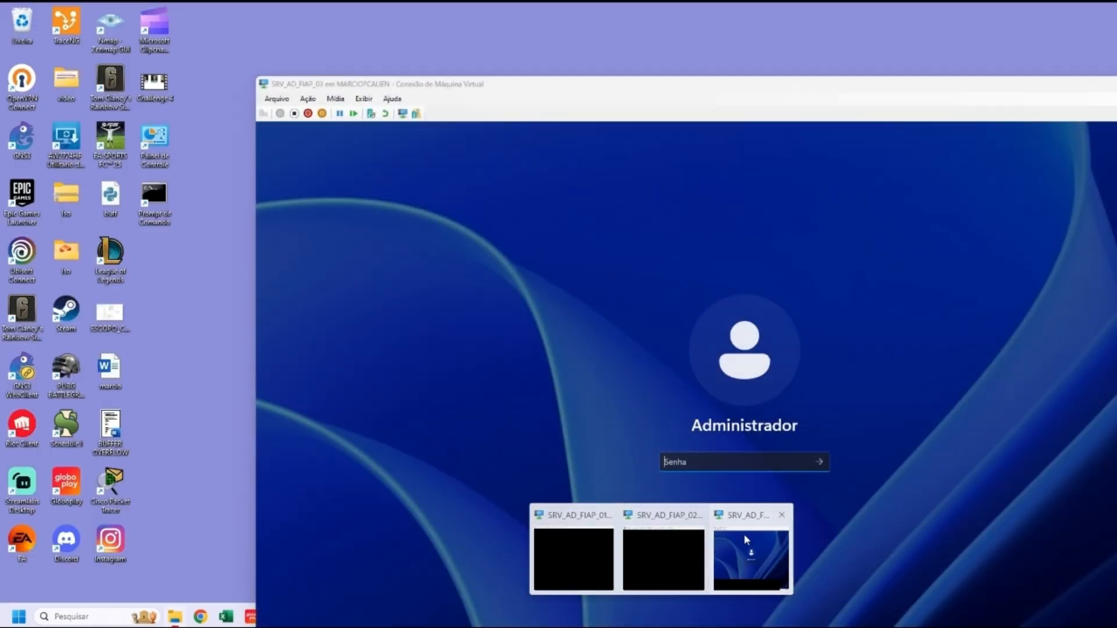
click(743, 533)
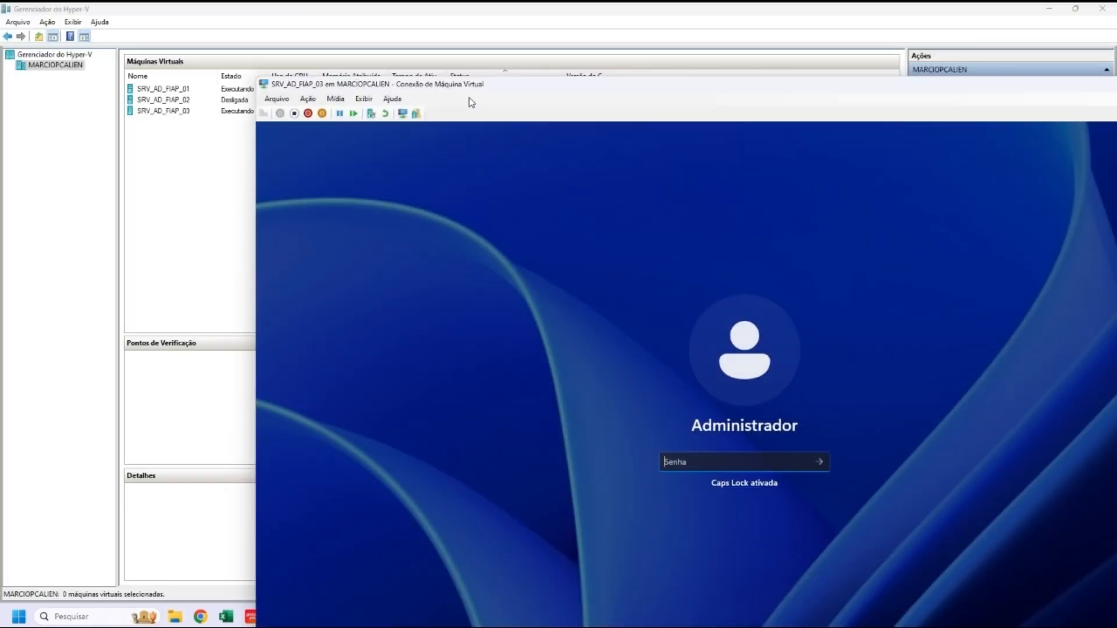
double_click(444, 83)
key(Caps_Lock)
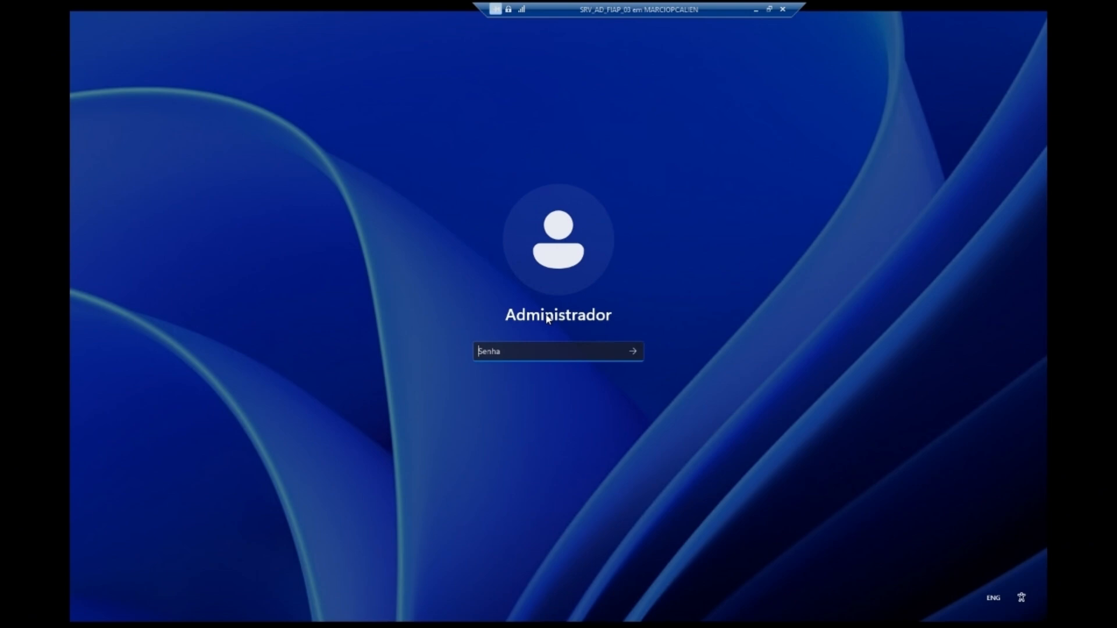
text(******)
key(Return)
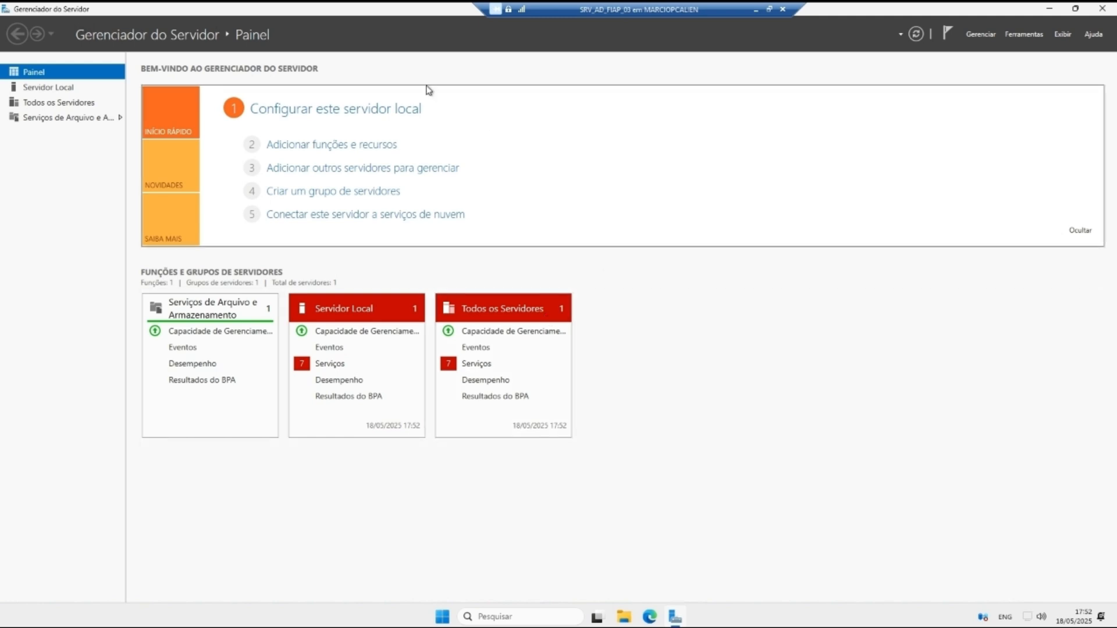
Step: From Servidor Local, open Command Prompt, run ping 192.168.0.1, then minimize it
click(72, 88)
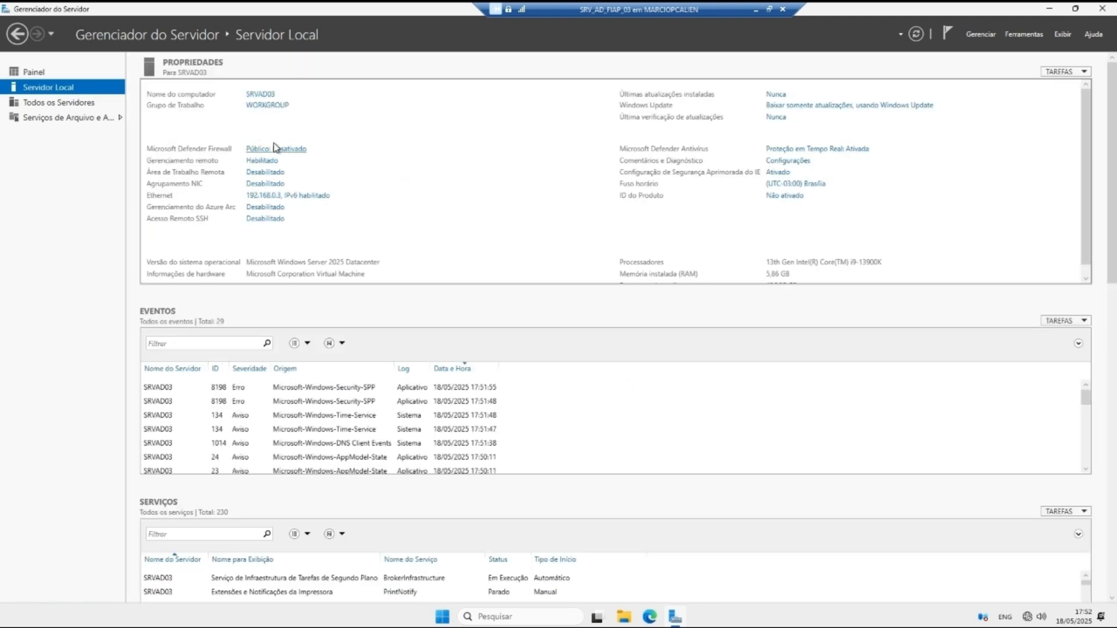
click(539, 615)
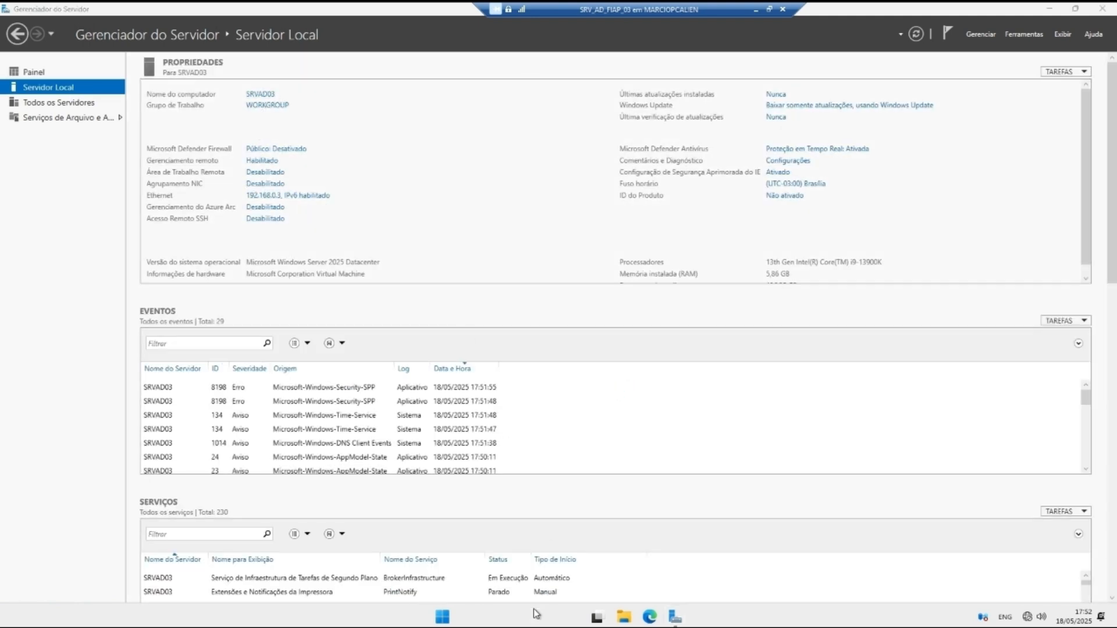
text(cmf)
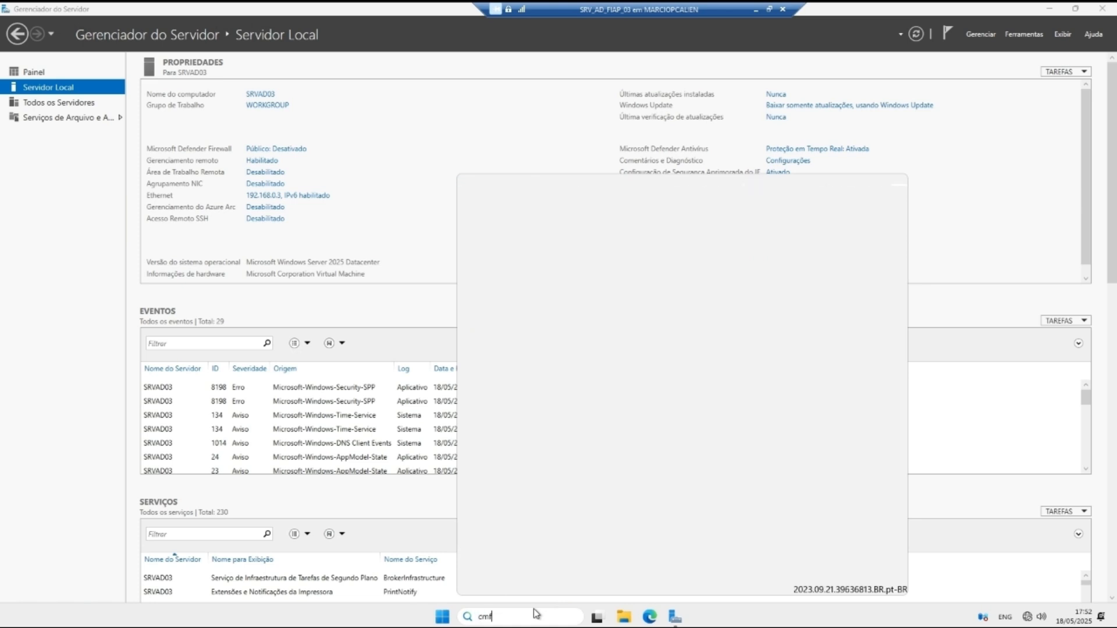
key(Return)
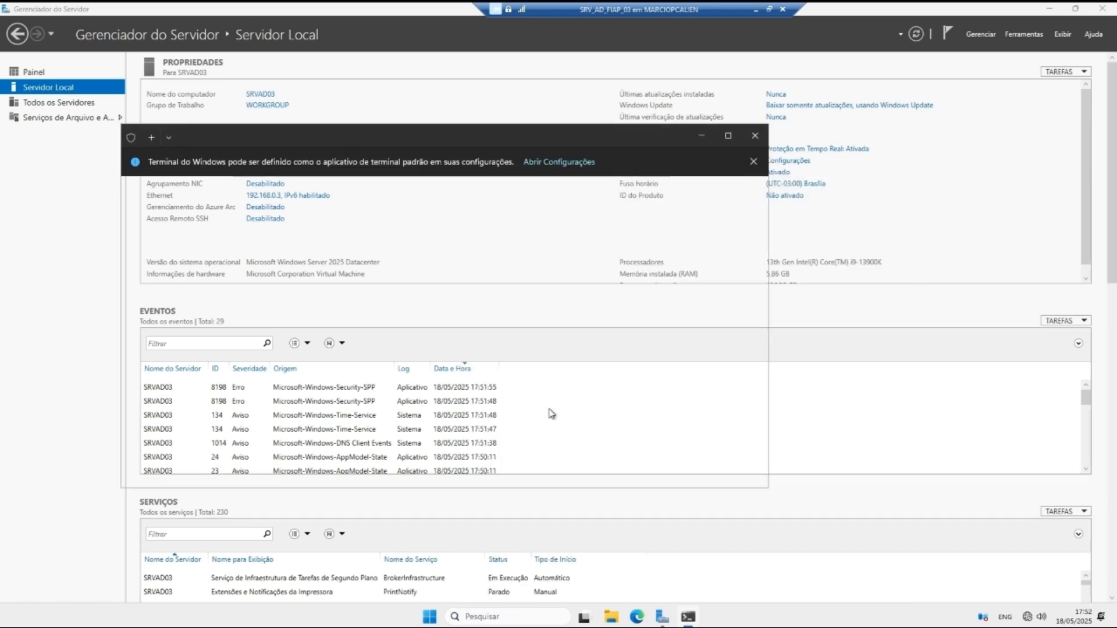
text(ping )
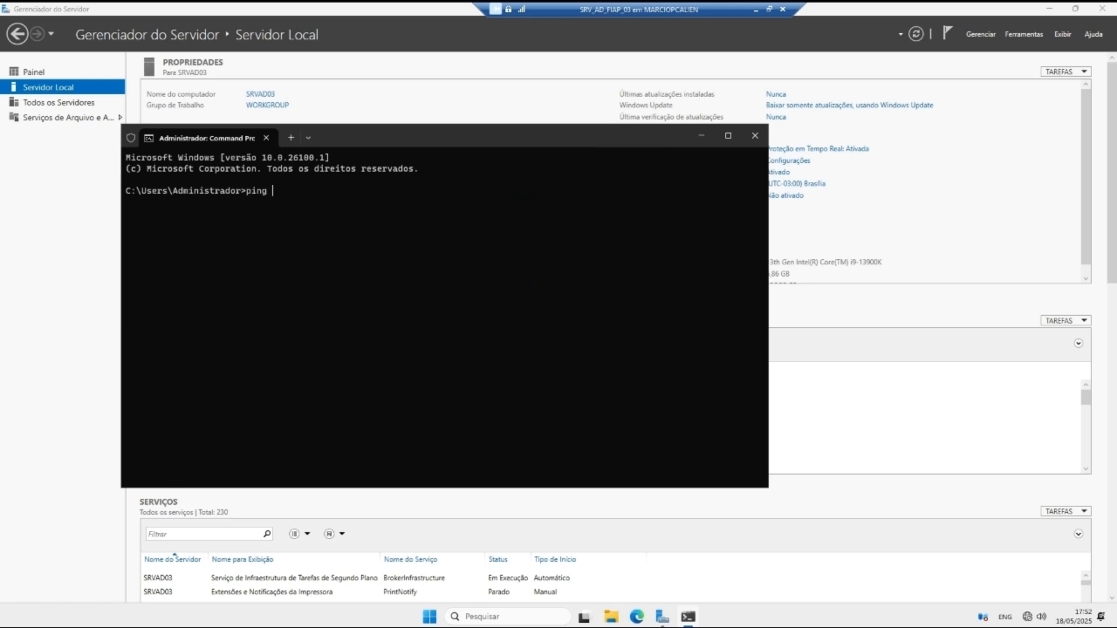
text(192.168.0.1)
key(Return)
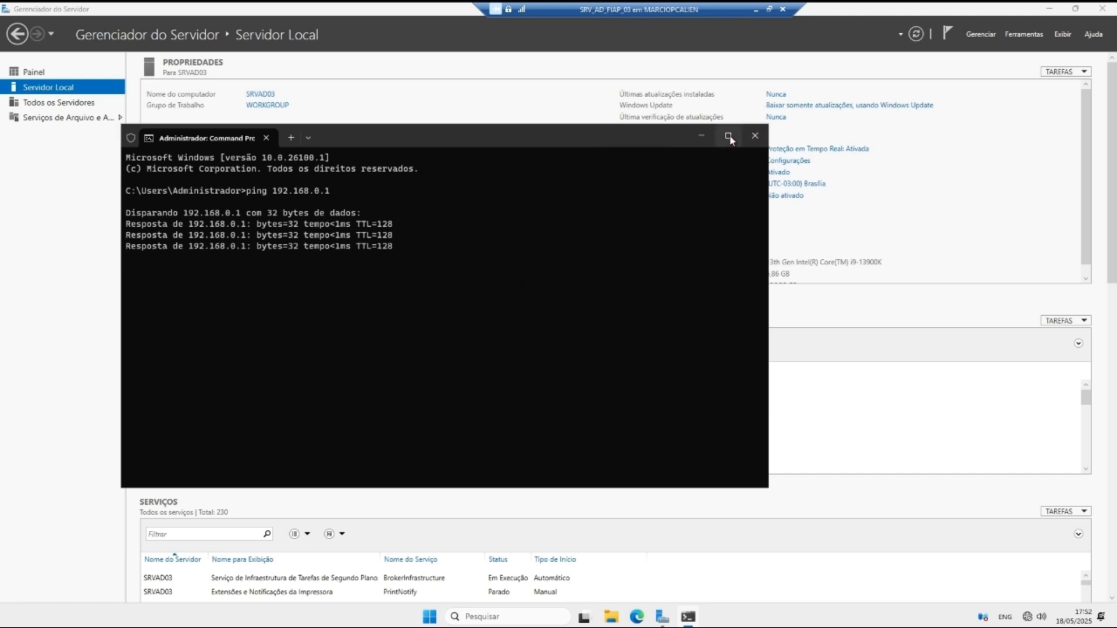
click(701, 136)
Step: Minimize SRV_AD_FIAP_03 and maximize the SRV_AD_FIAP_01 connection window
click(756, 10)
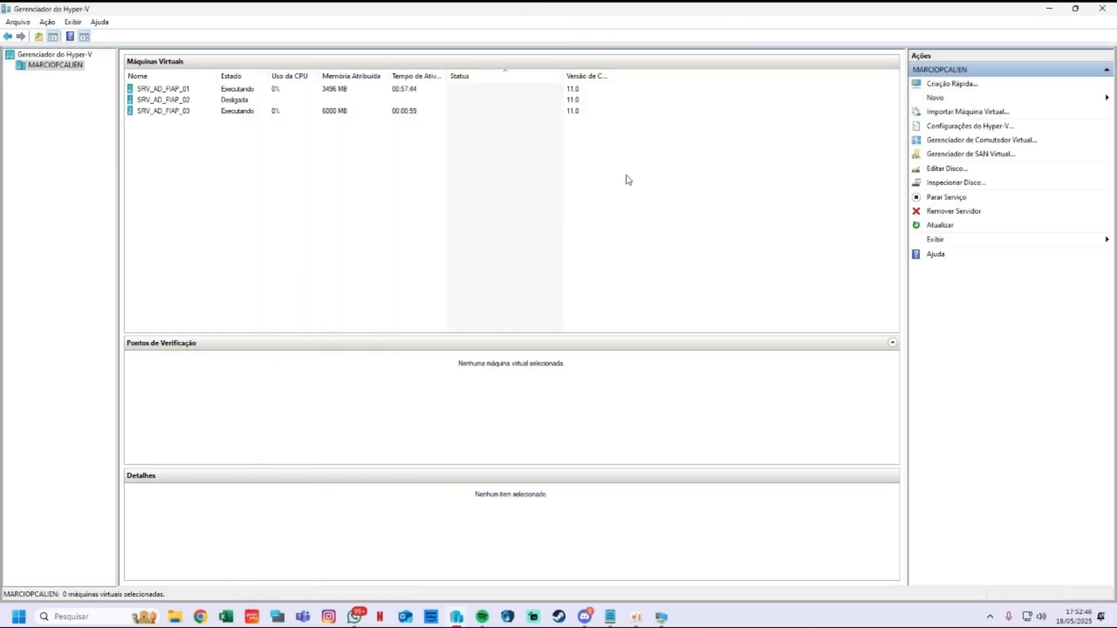
mouse_move(662, 616)
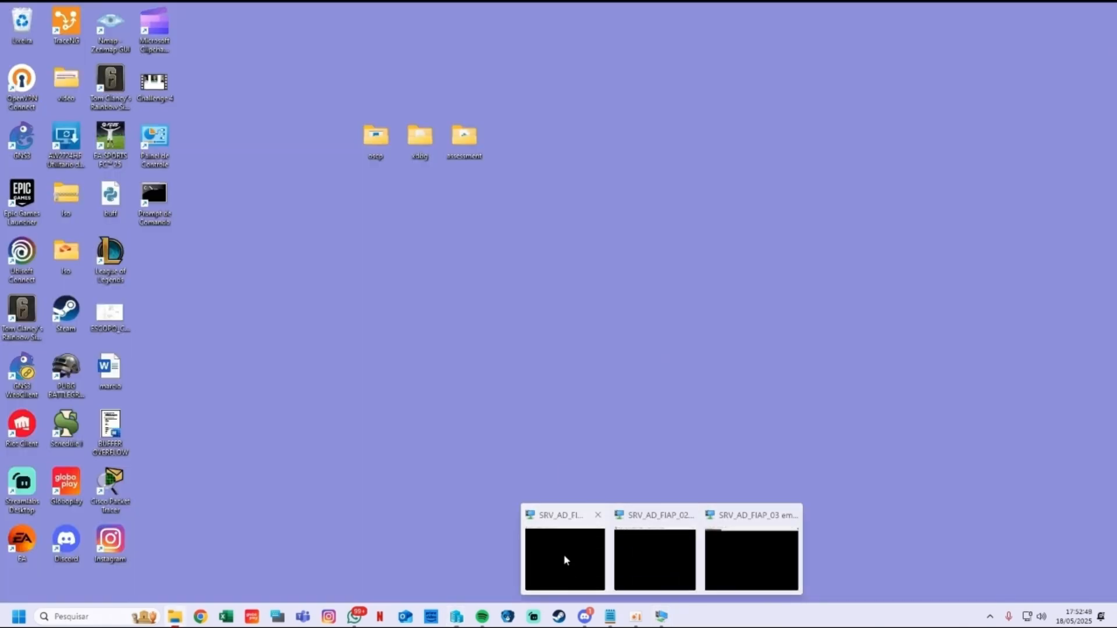
right_click(564, 556)
click(593, 530)
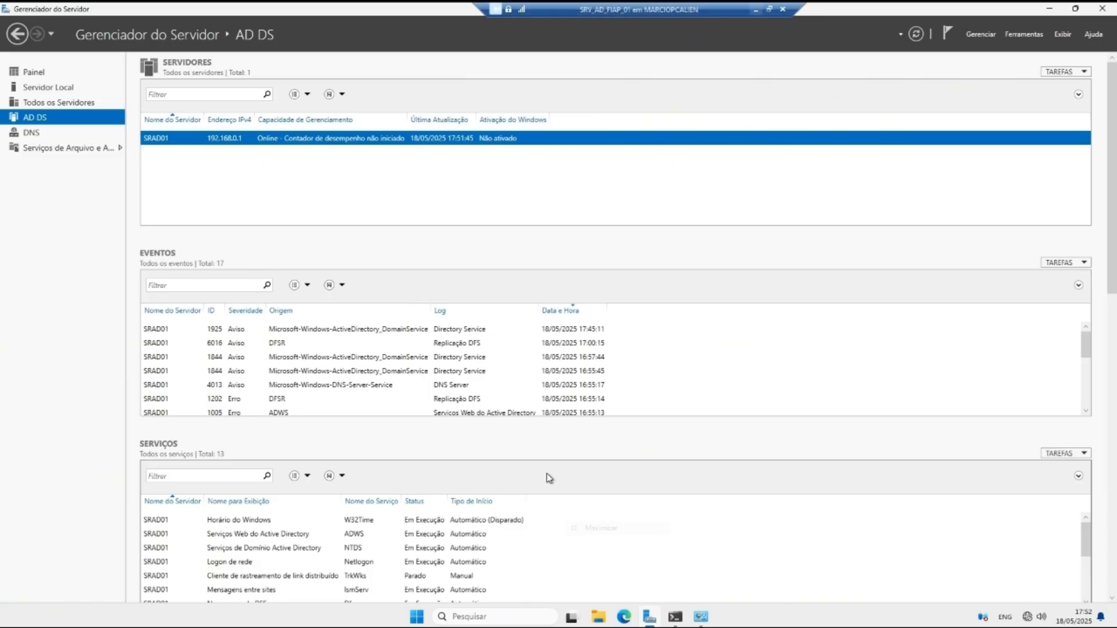
Step: Go to Painel, run ping 192.168.0.3 in Command Prompt, then close it
click(35, 72)
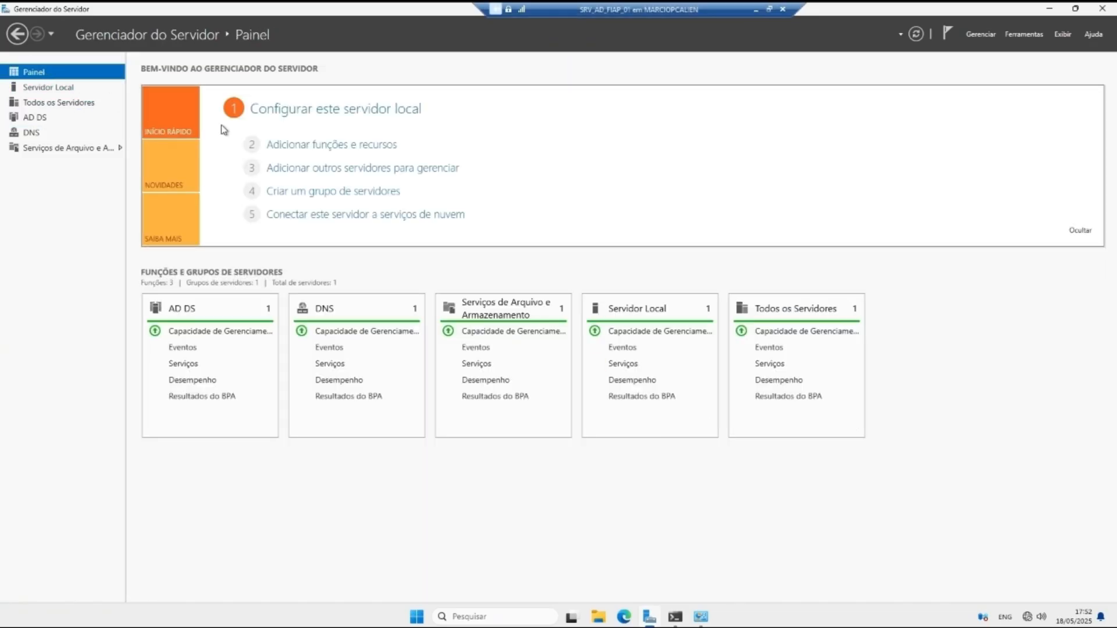
click(514, 612)
text(c)
key(Return)
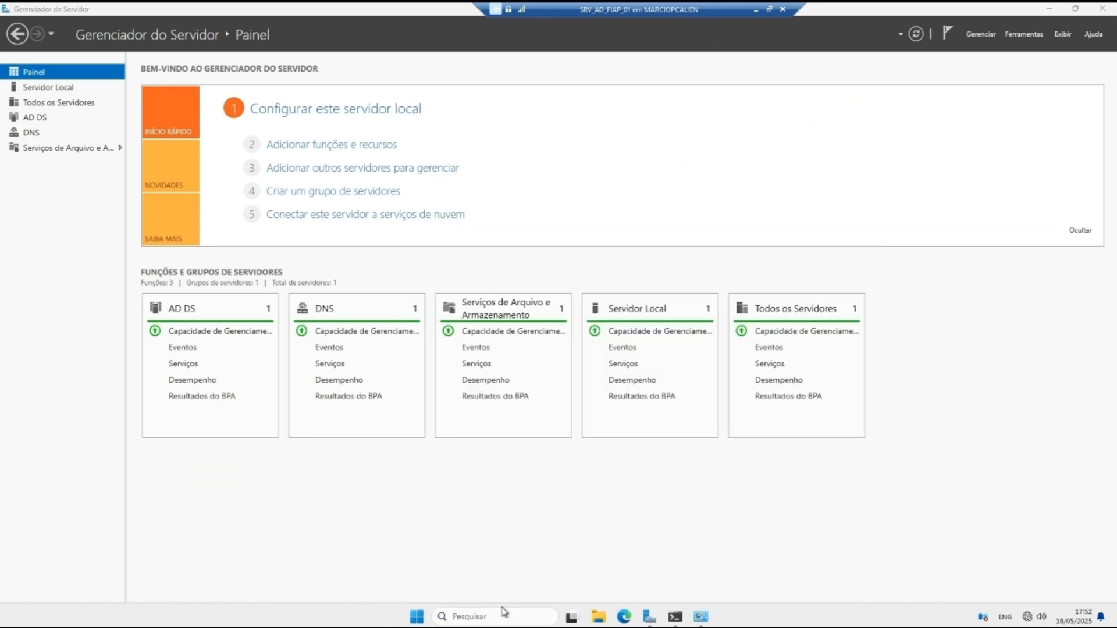
text(ping 192.168.0.3)
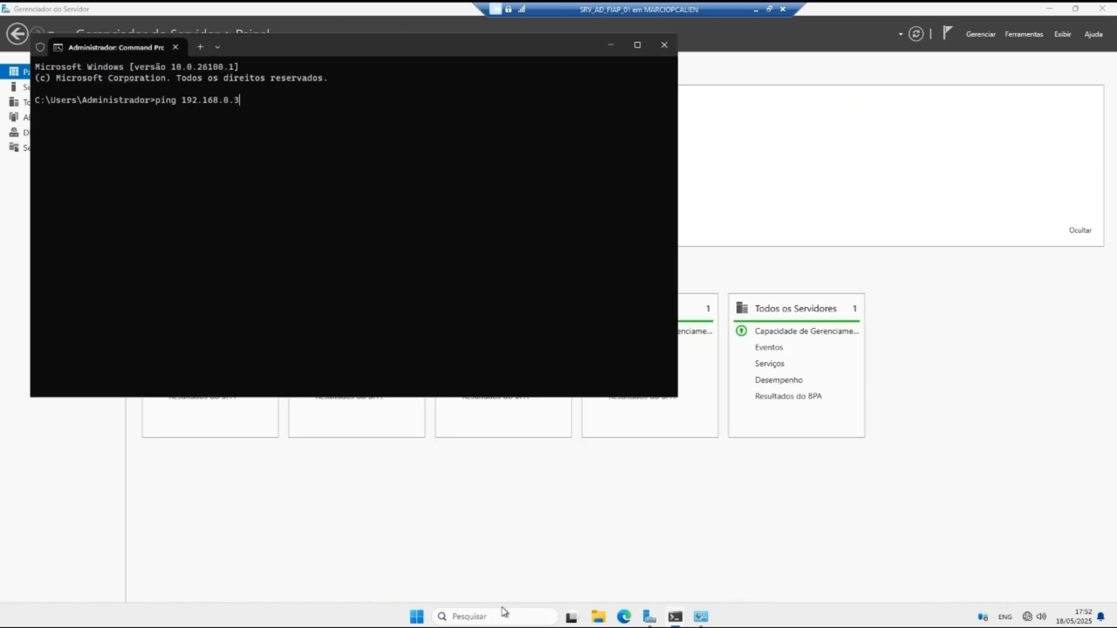
key(Return)
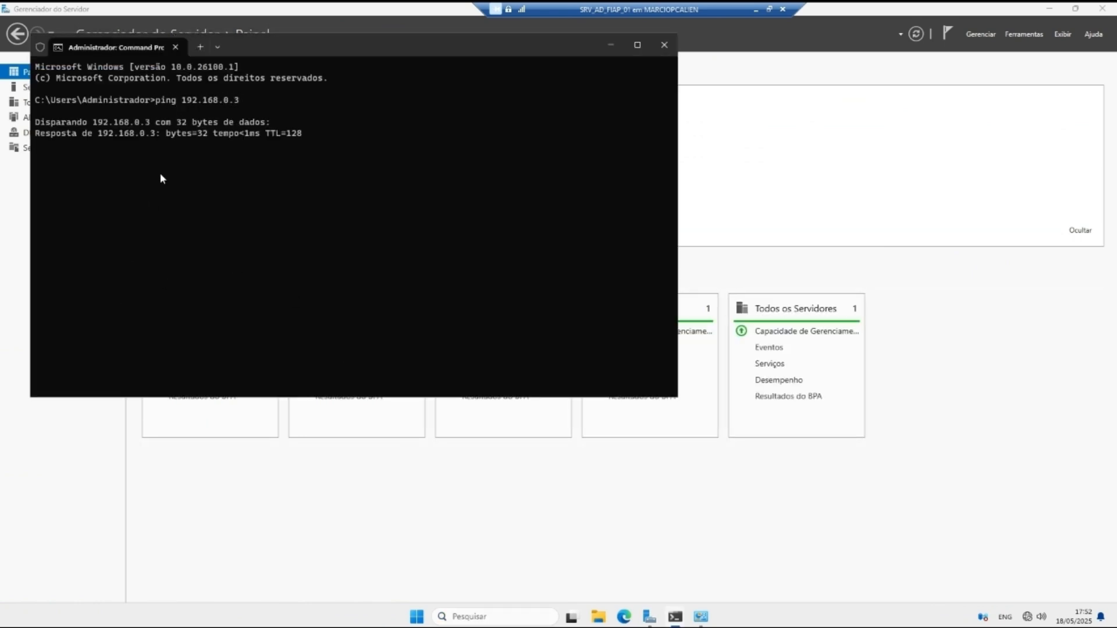
click(663, 44)
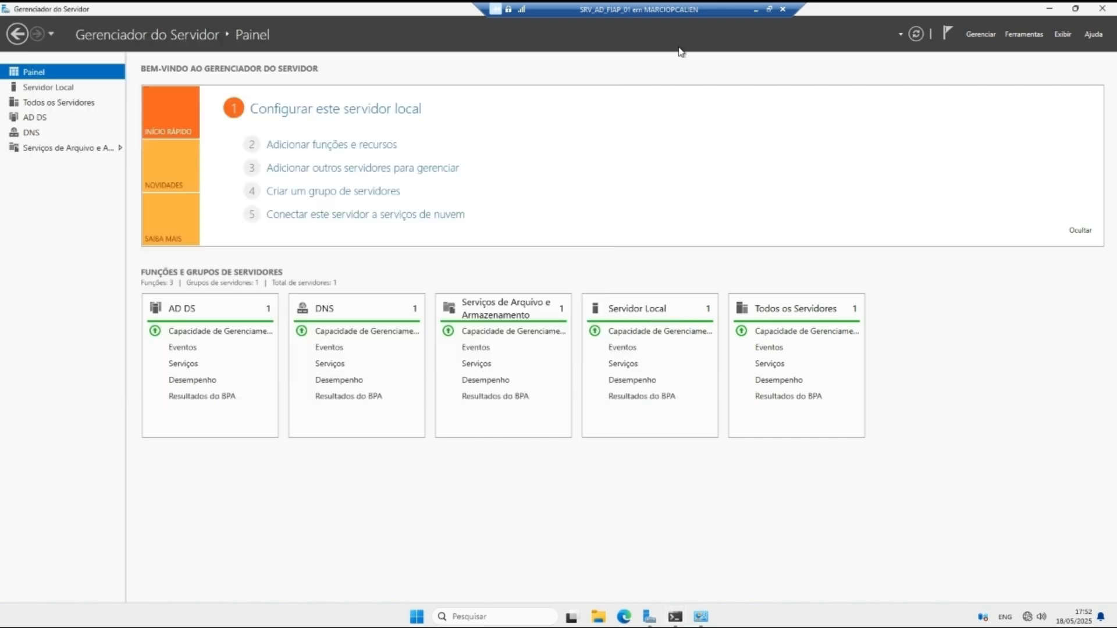
click(755, 10)
Step: Back in the SRVAD03 session, start Add Roles and Features, role-based, targeting SRVAD03
mouse_move(660, 617)
click(722, 567)
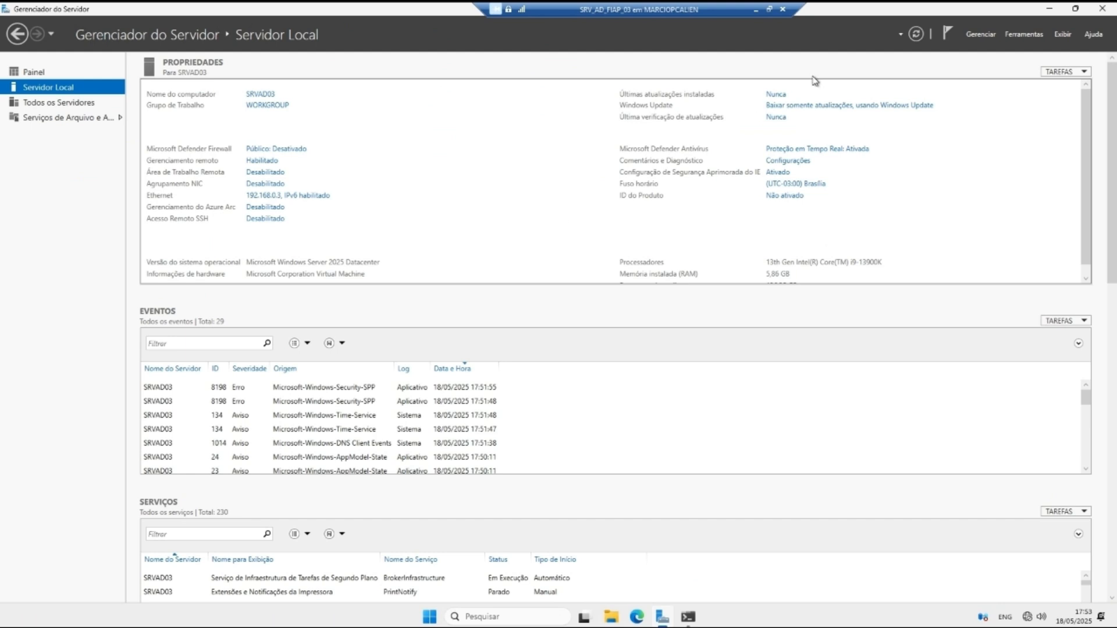
click(967, 35)
click(971, 47)
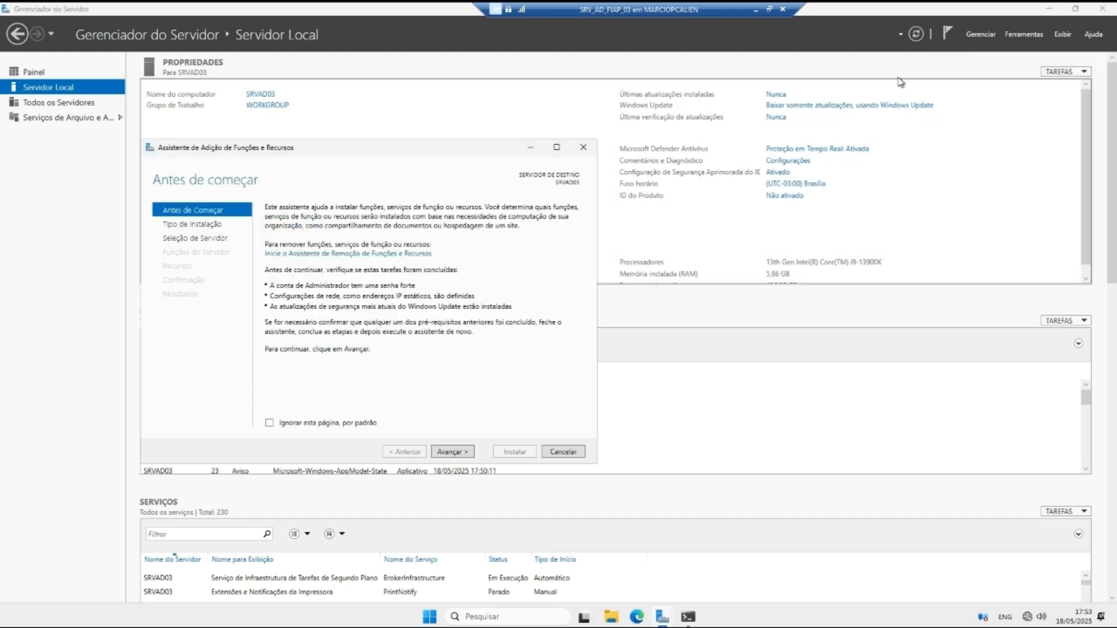
click(451, 453)
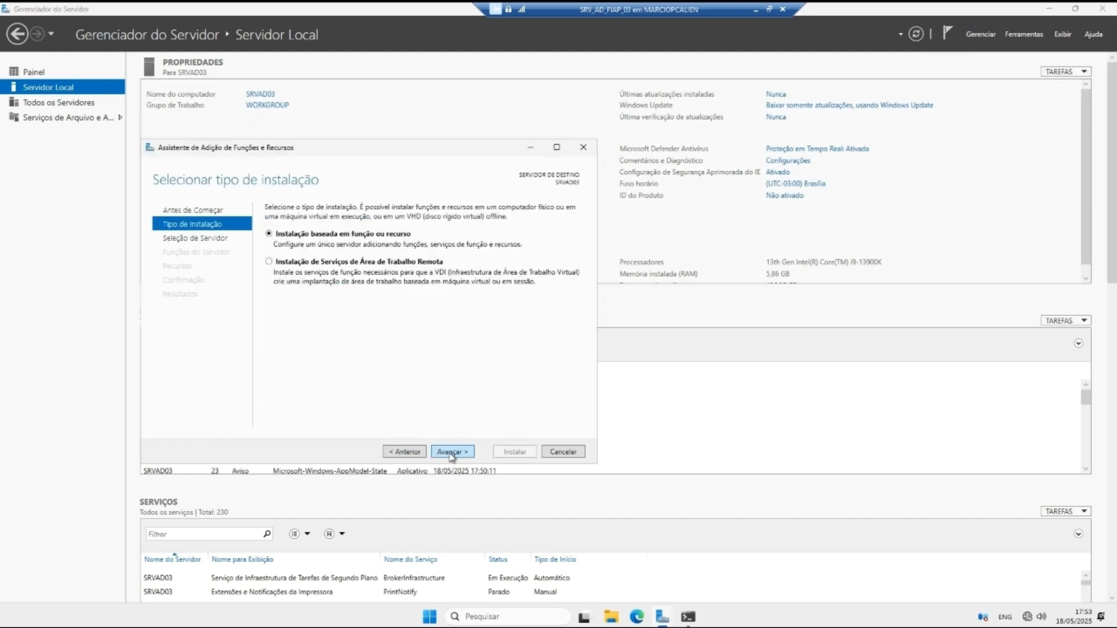
click(451, 453)
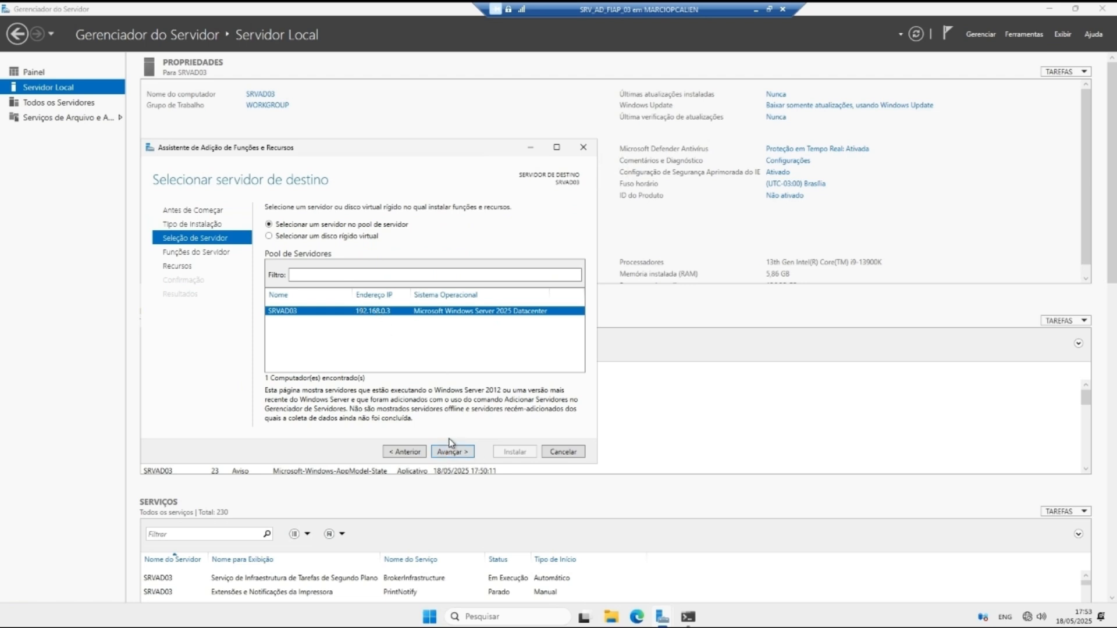
click(451, 452)
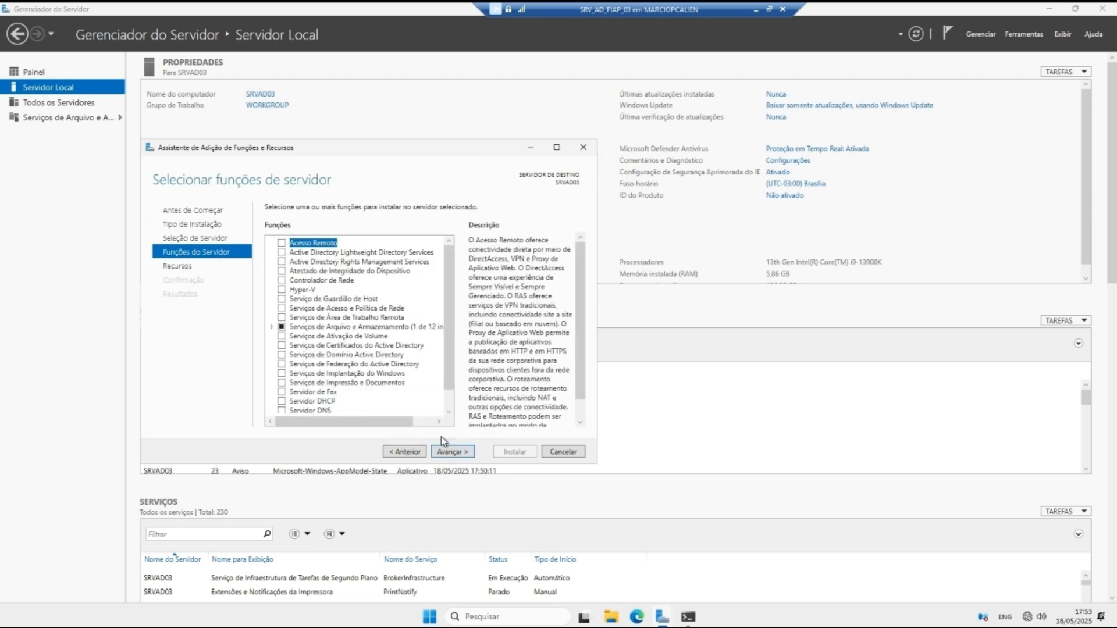
Step: Select Serviços de Domínio Active Directory with its required features and install it
click(282, 355)
click(394, 406)
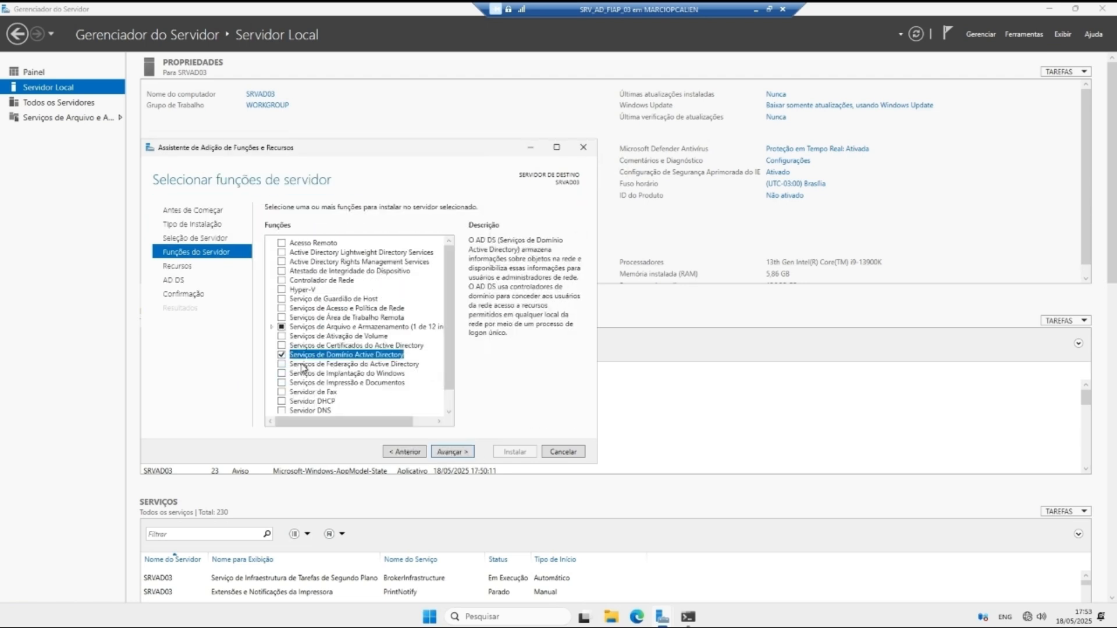
click(451, 452)
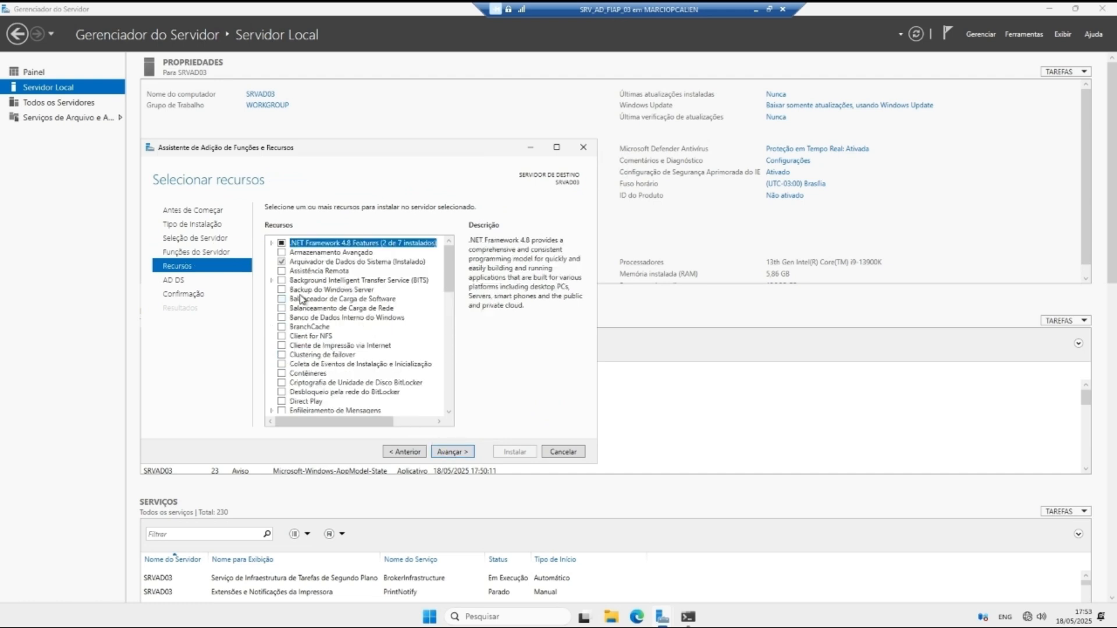
click(445, 452)
click(461, 453)
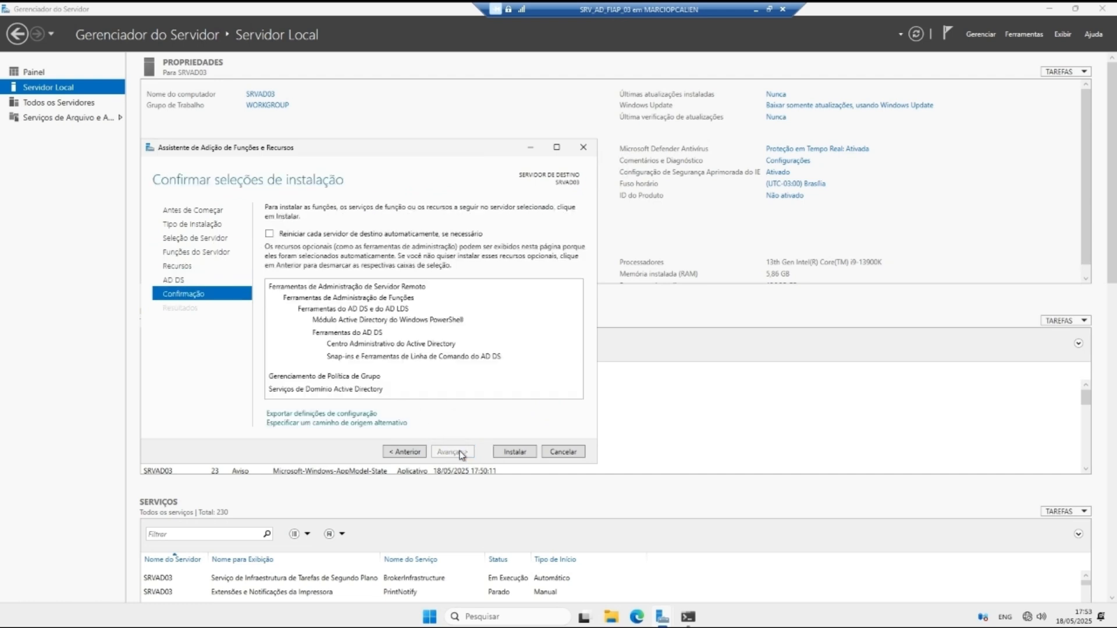
click(507, 455)
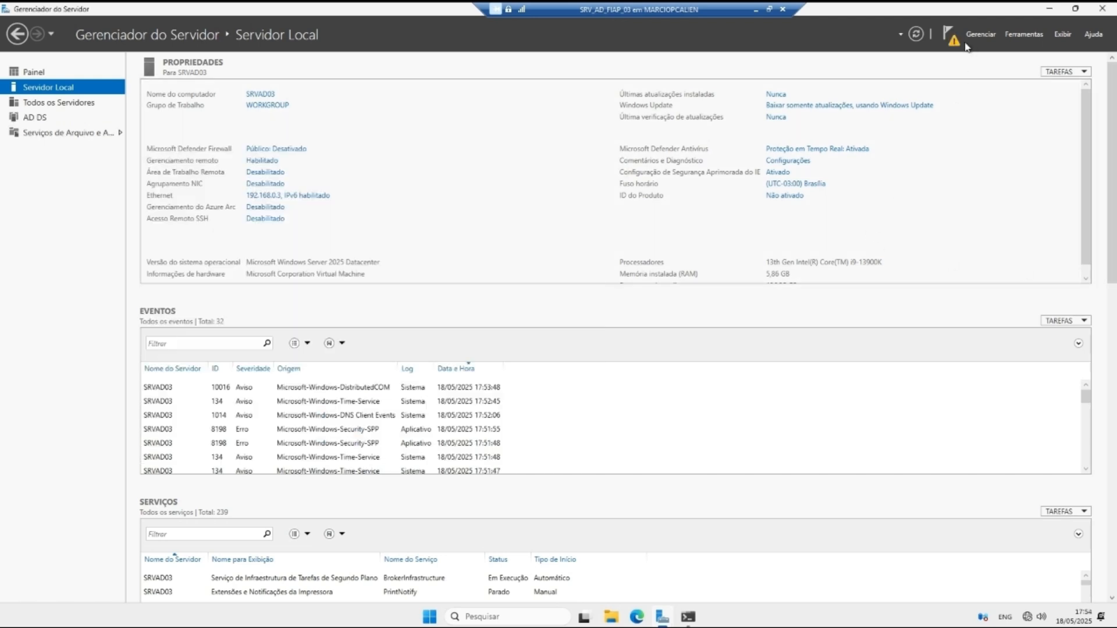
click(948, 38)
Step: Promote SRVAD03 into existing domain fiap.local using domain administrator credentials
click(884, 110)
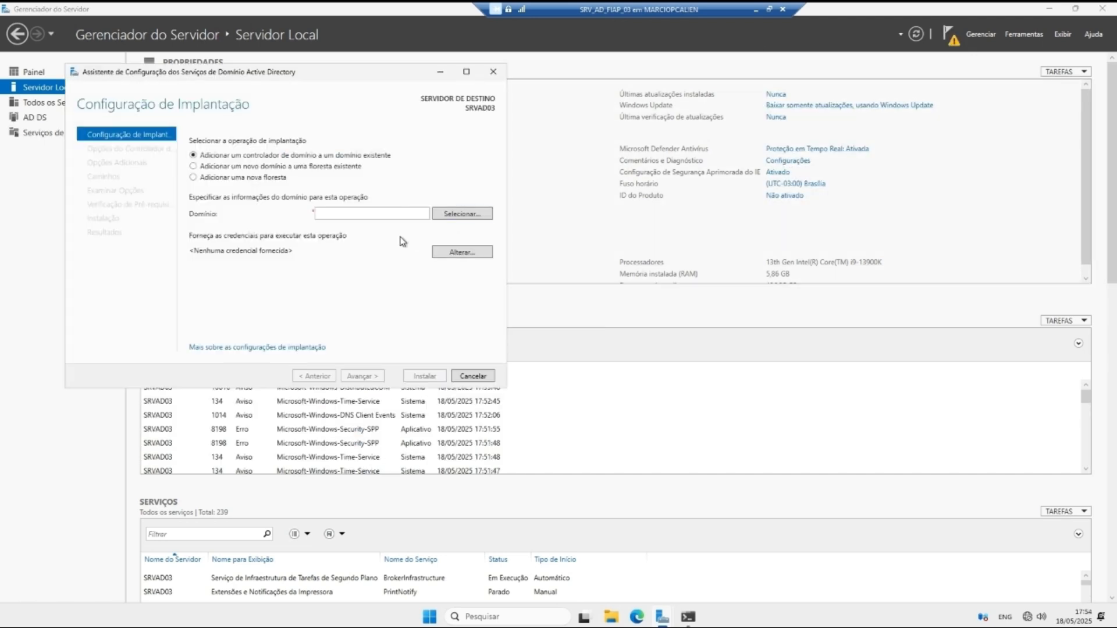
click(399, 215)
click(447, 215)
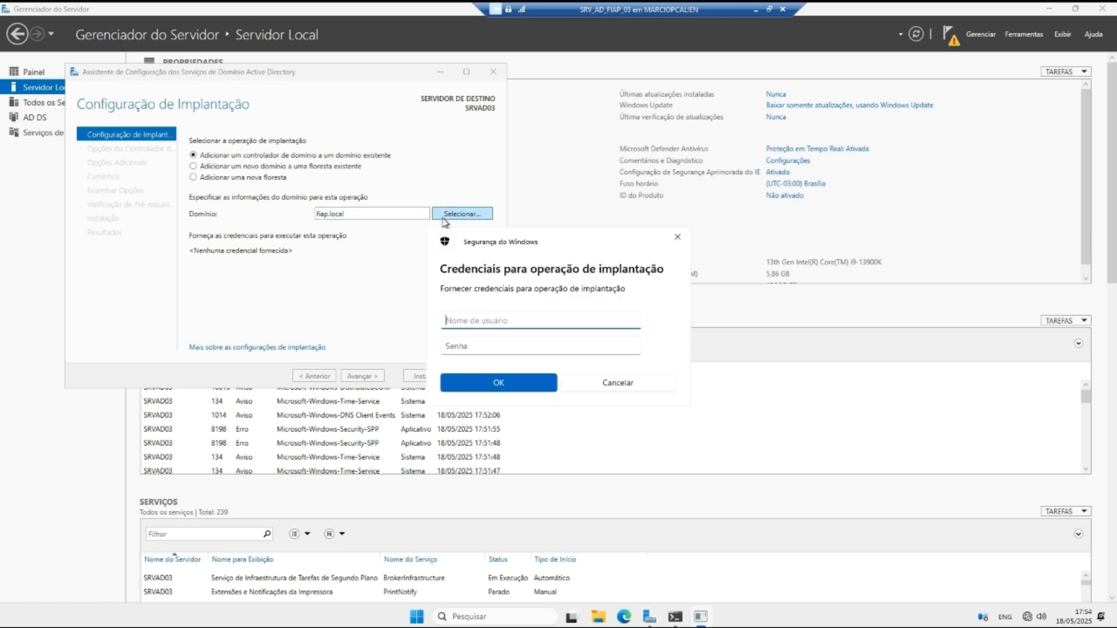
text(Adminsi)
text(trado)
text(fiap.local)
text(\)
key(Tab)
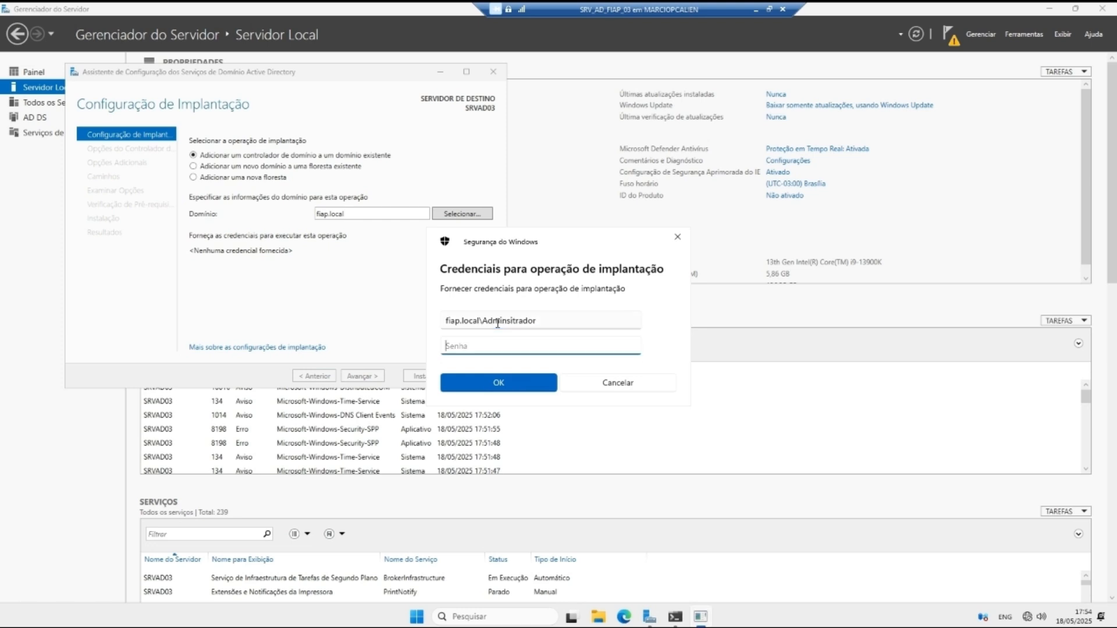
text(•dm123A)
click(630, 347)
click(499, 382)
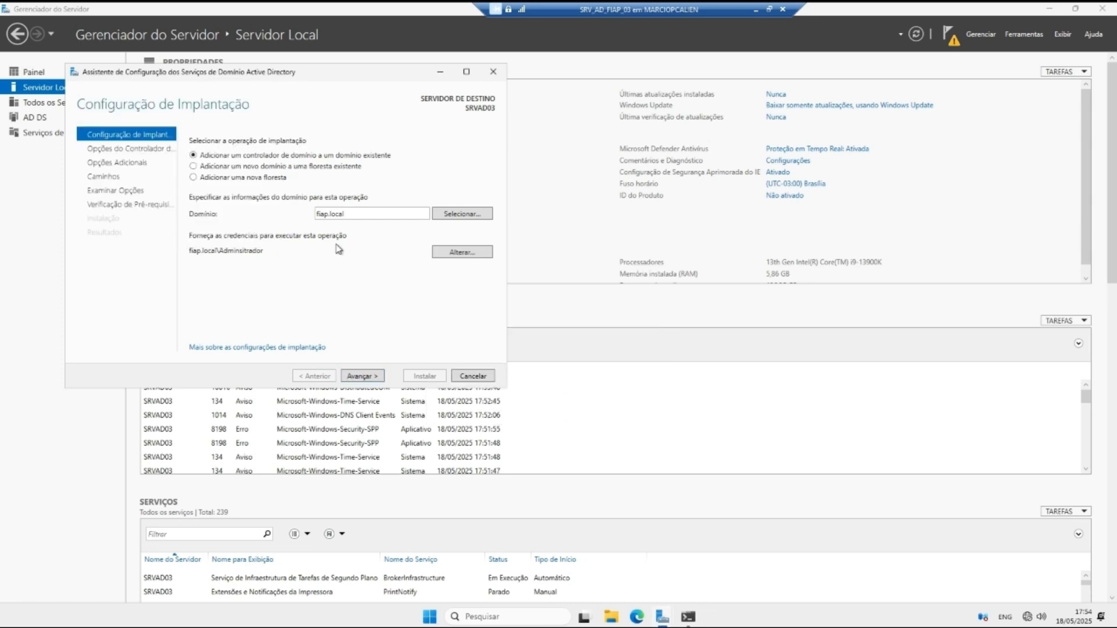
click(366, 375)
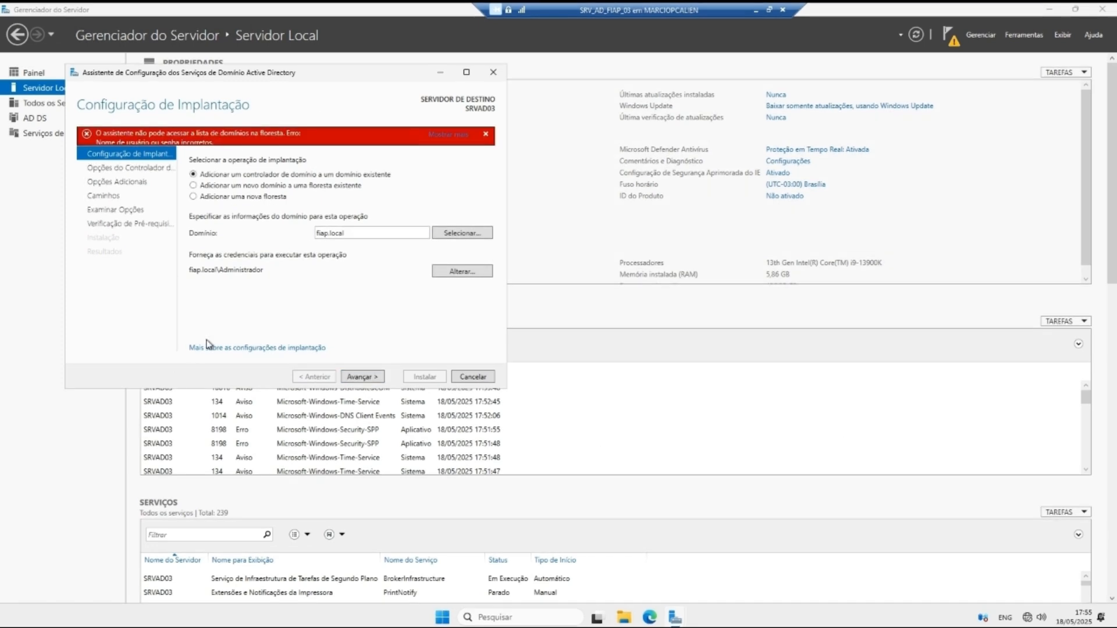
click(380, 376)
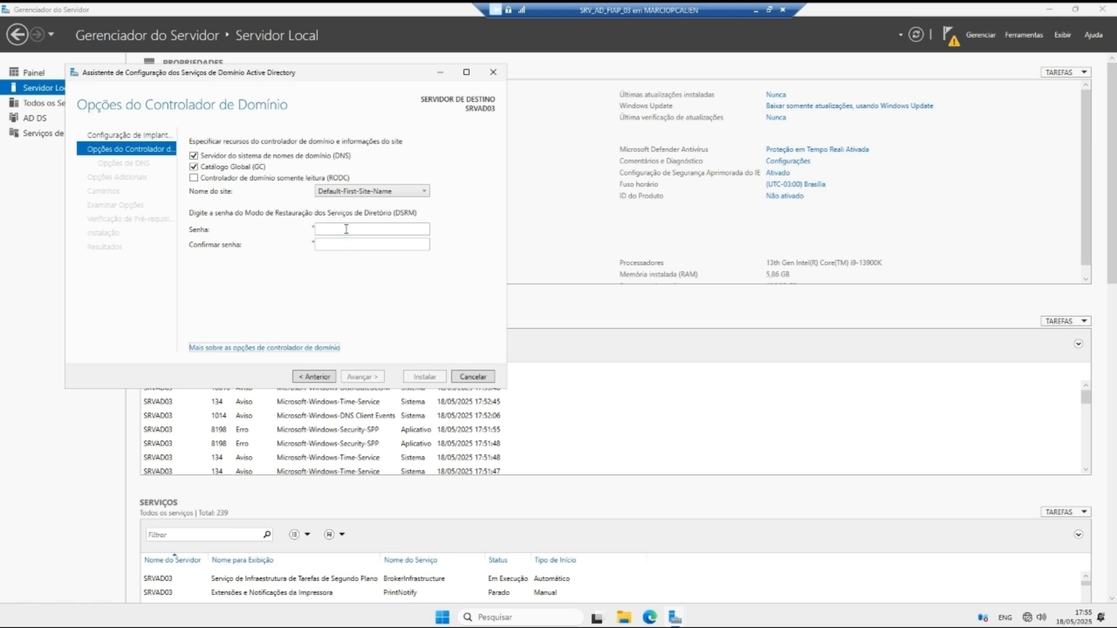
Step: Keep DNS and Global Catalog, set and confirm the DSRM password, skip DNS delegation
click(348, 229)
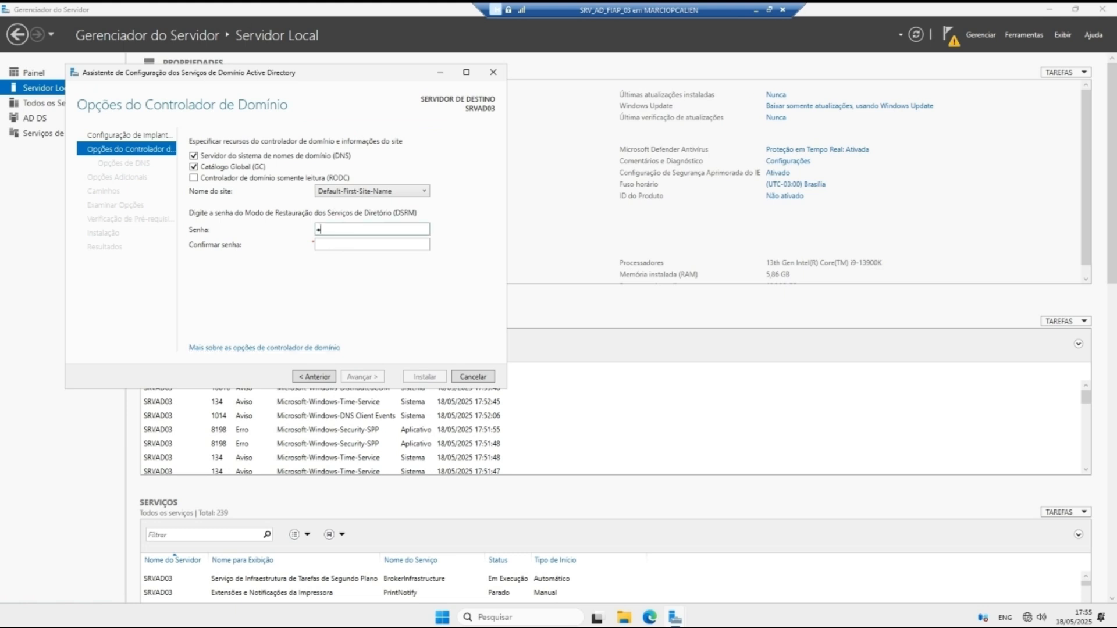
key(Tab)
text(aaaaaaa)
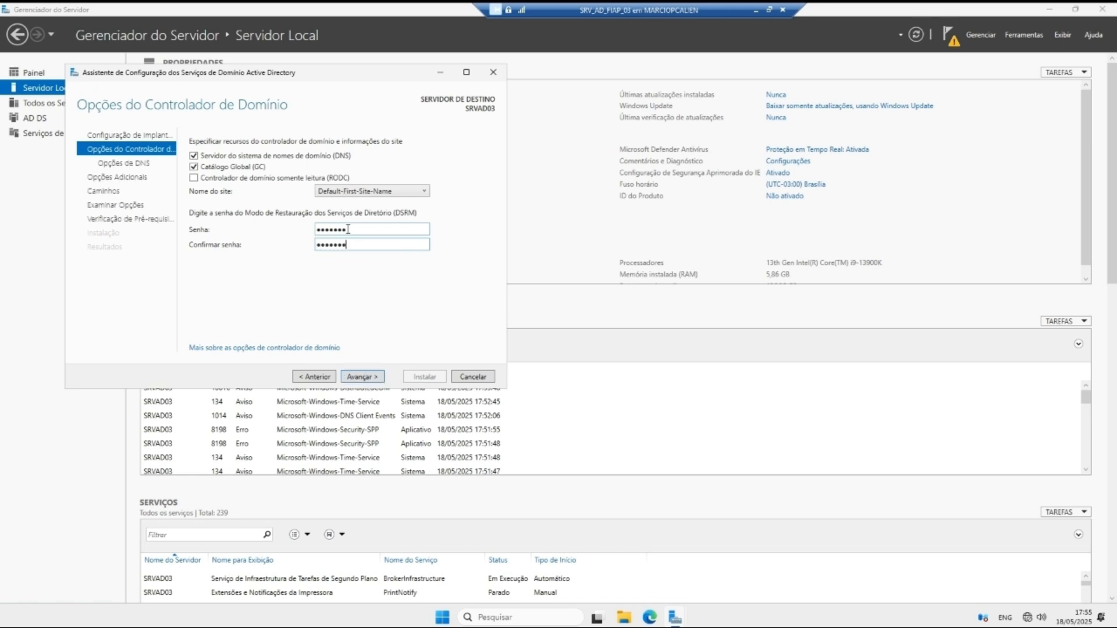
click(367, 377)
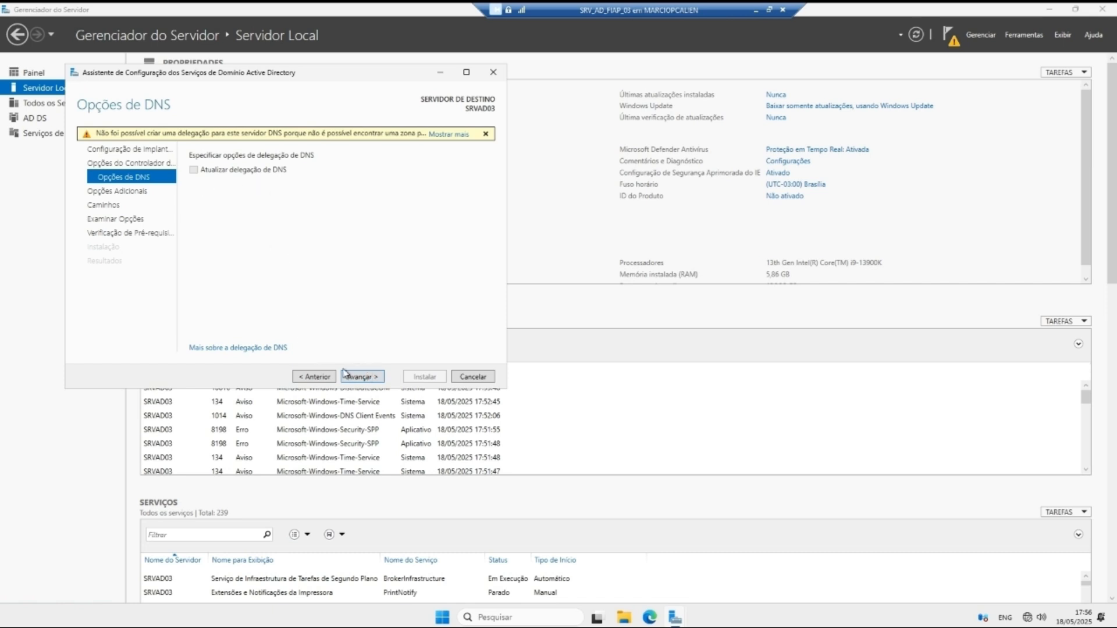
click(361, 377)
Step: Replicate from SRAD01.fiap.local, keep default NTDS/SYSVOL paths, and start the installation
click(343, 194)
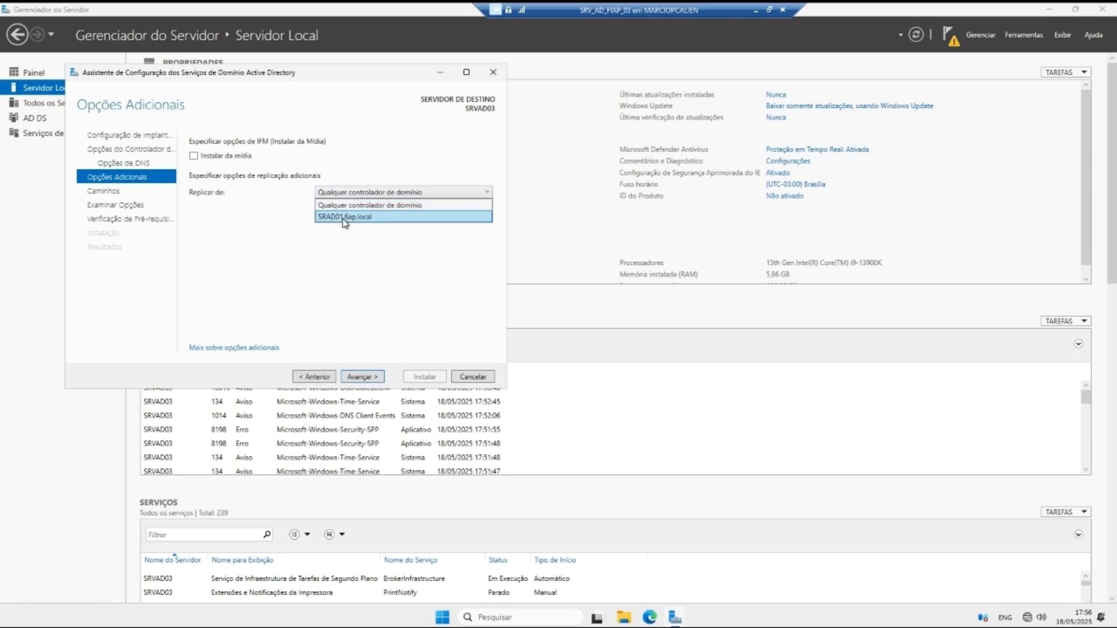
click(348, 217)
click(361, 377)
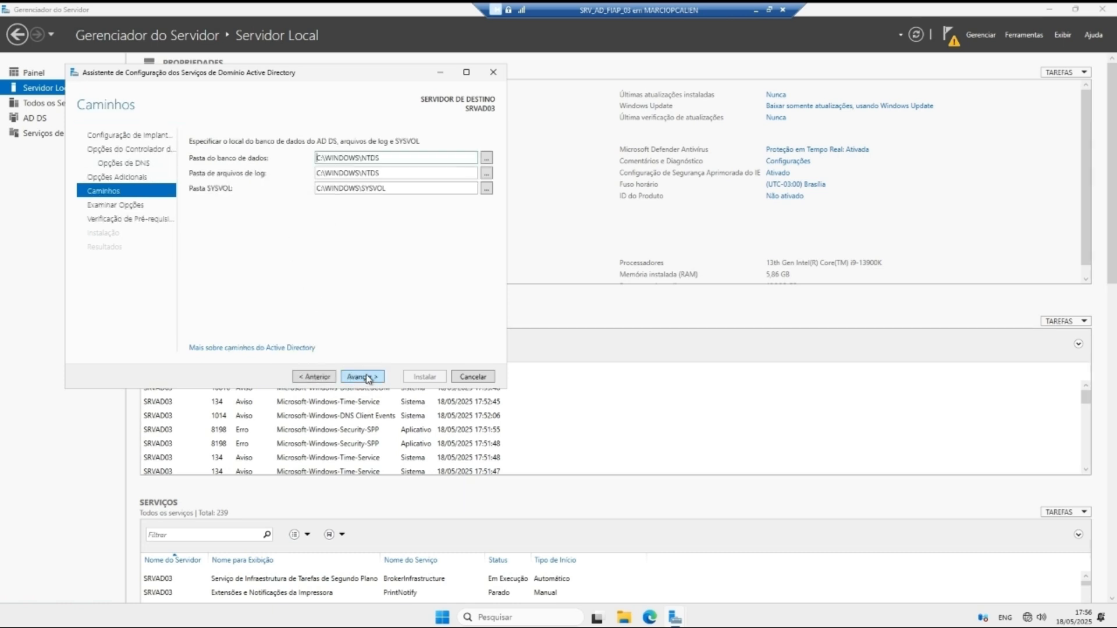
click(361, 377)
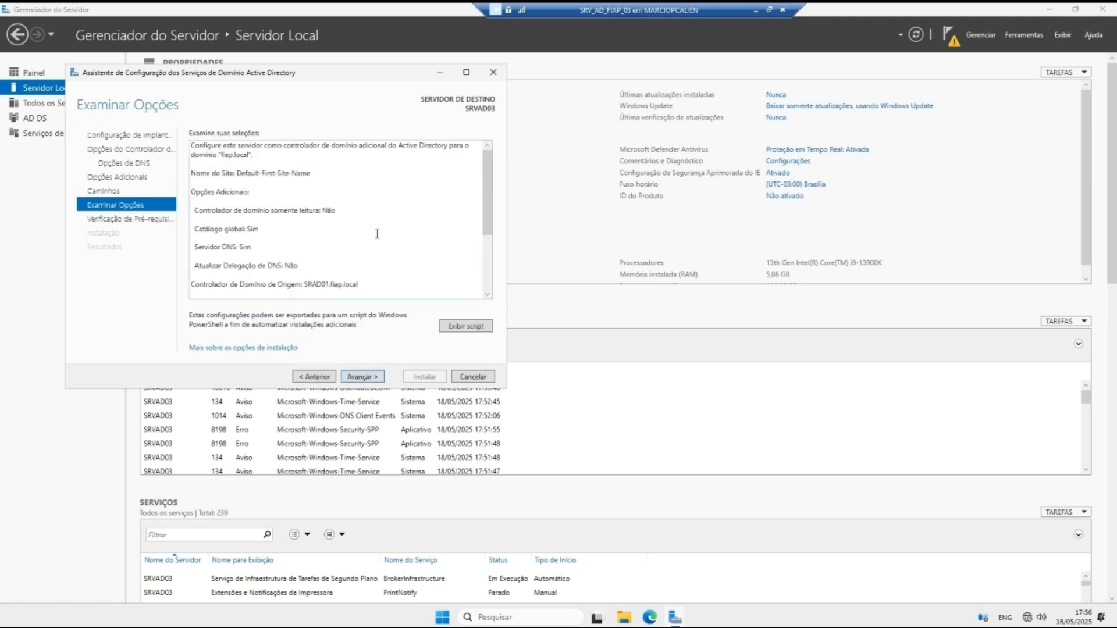
click(362, 377)
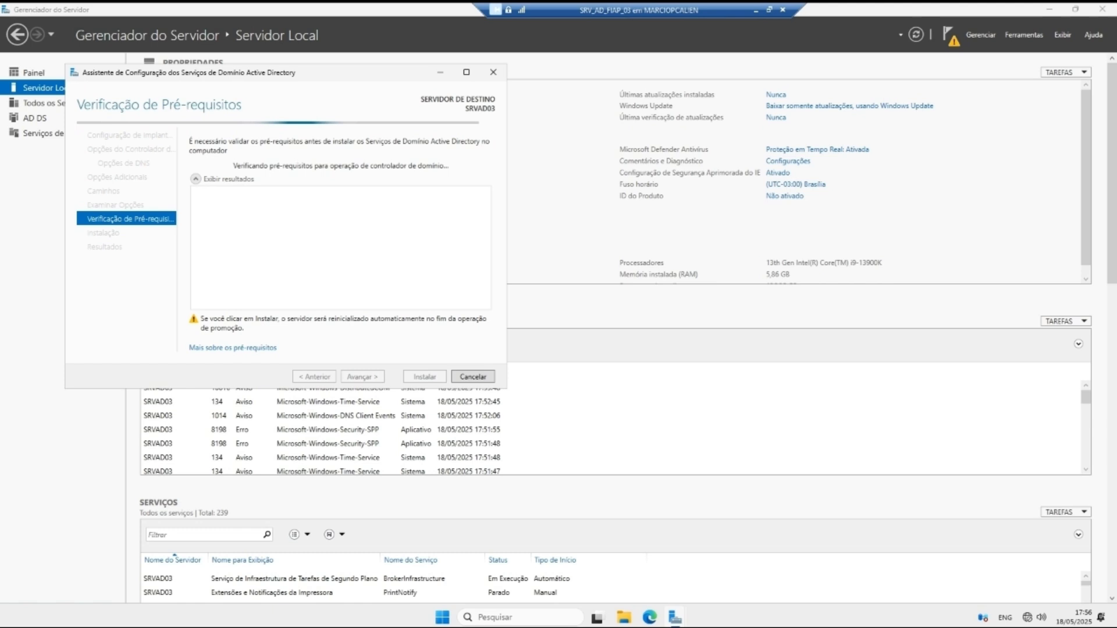
click(419, 375)
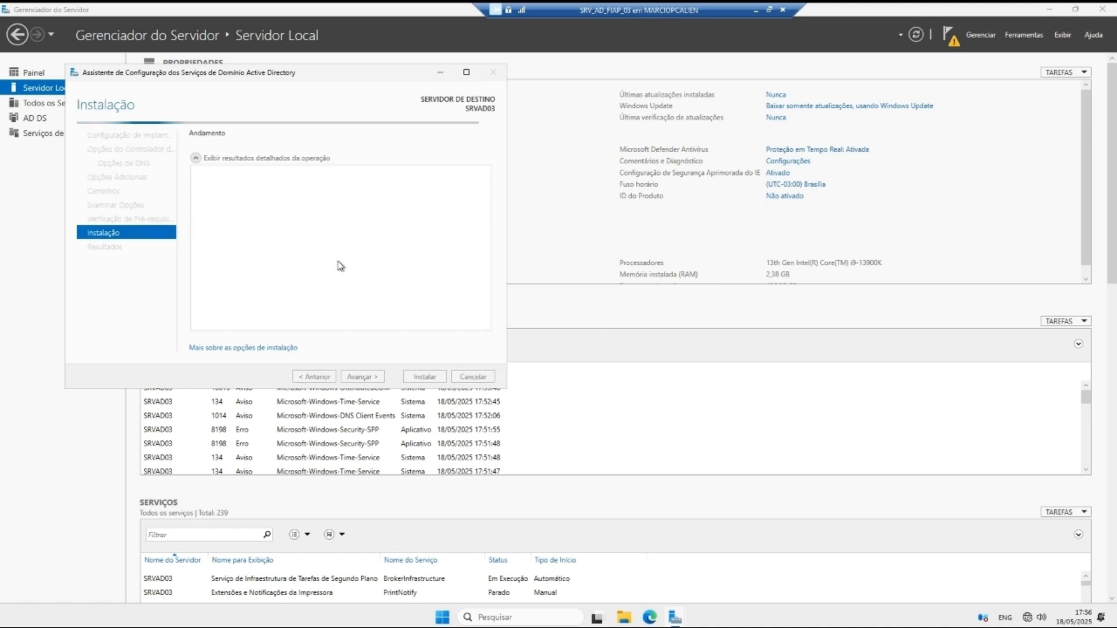
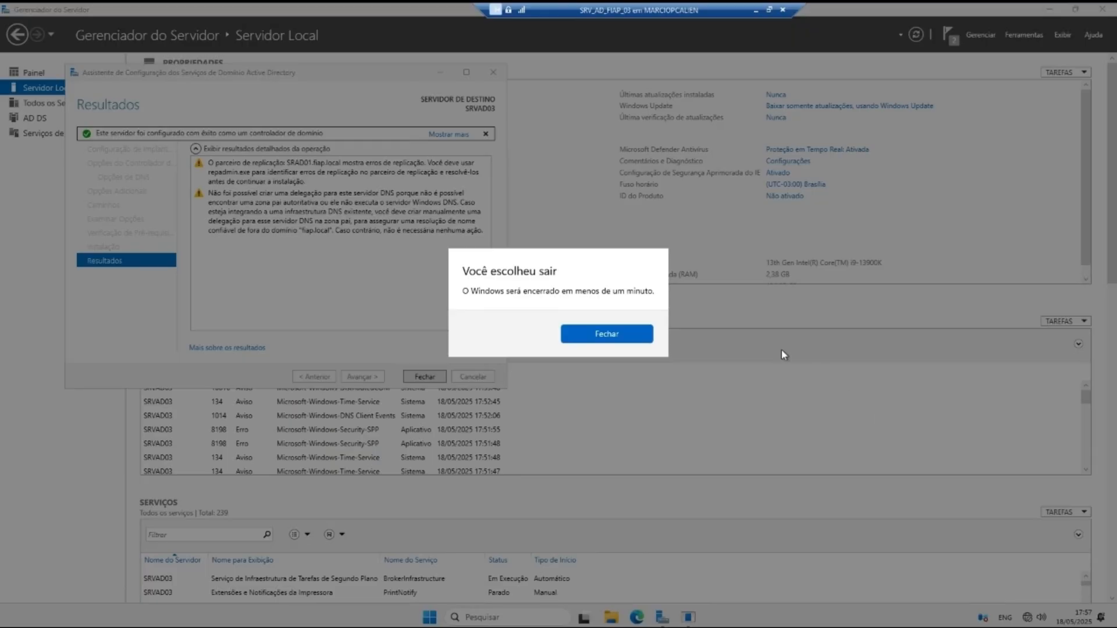
Step: Dismiss the sign-out notice and close the successful AD DS configuration results for SRVAD03
click(649, 335)
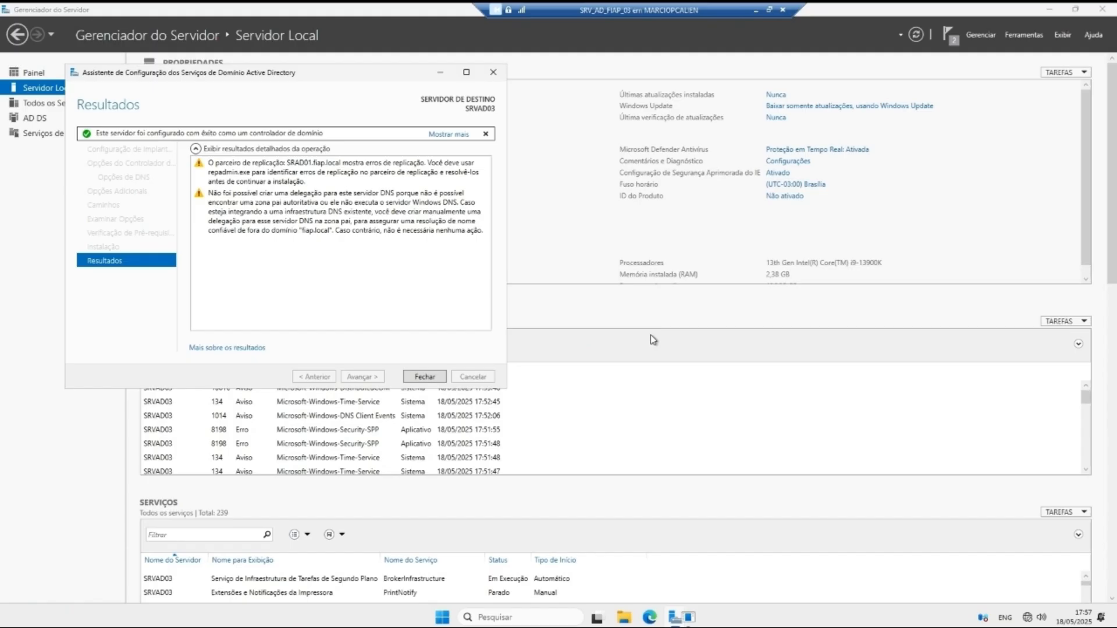
click(428, 378)
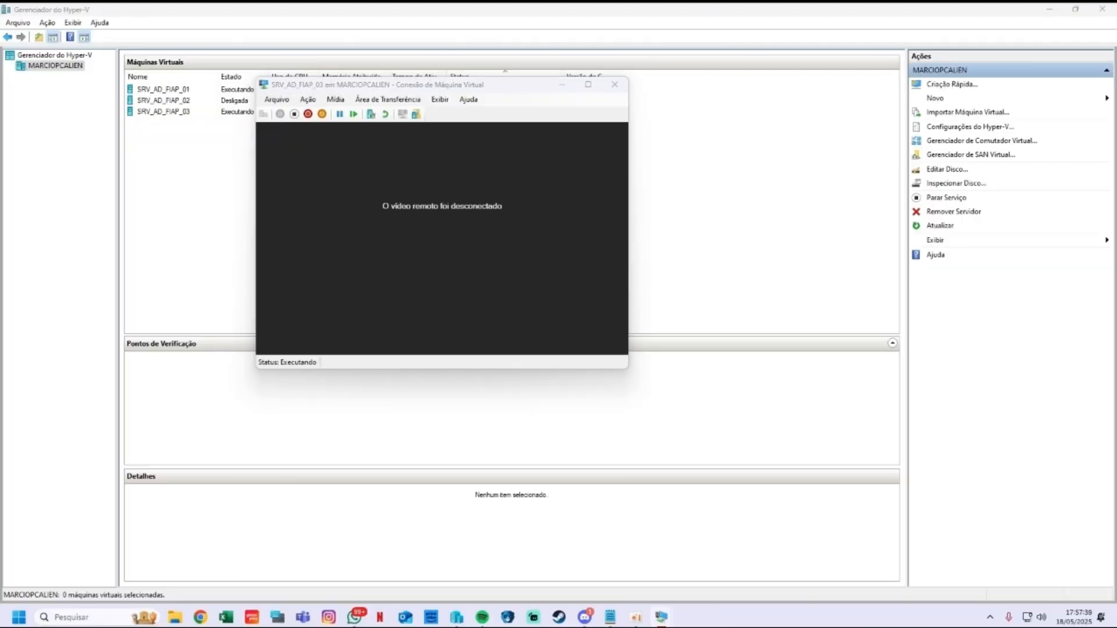
Step: Reconnect to the VM full screen and sign in with the Administrador username and password
click(467, 264)
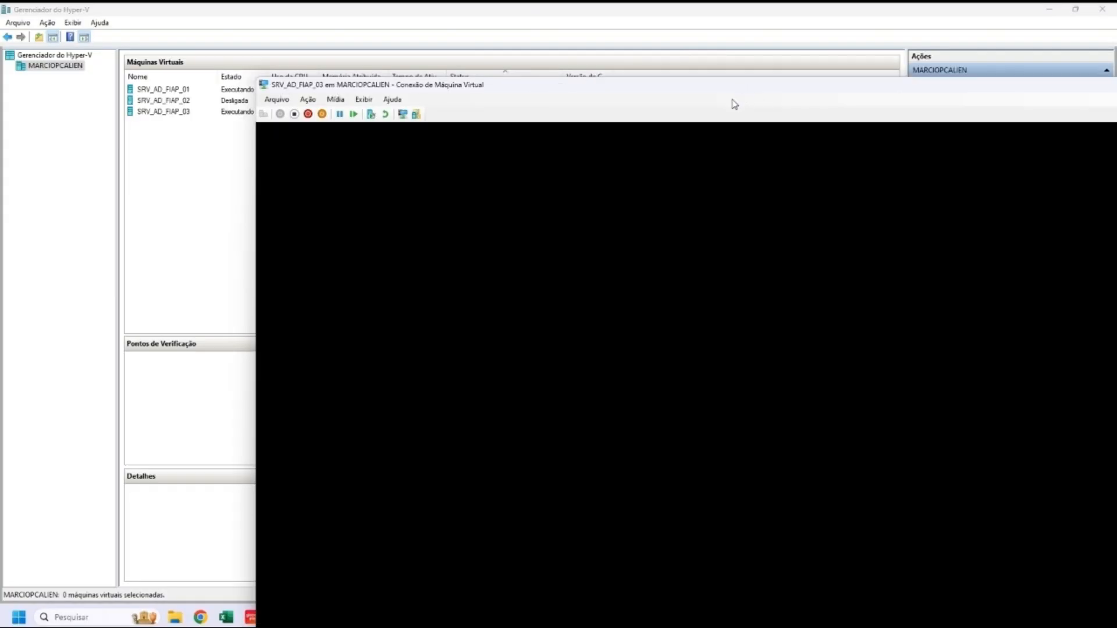
double_click(506, 83)
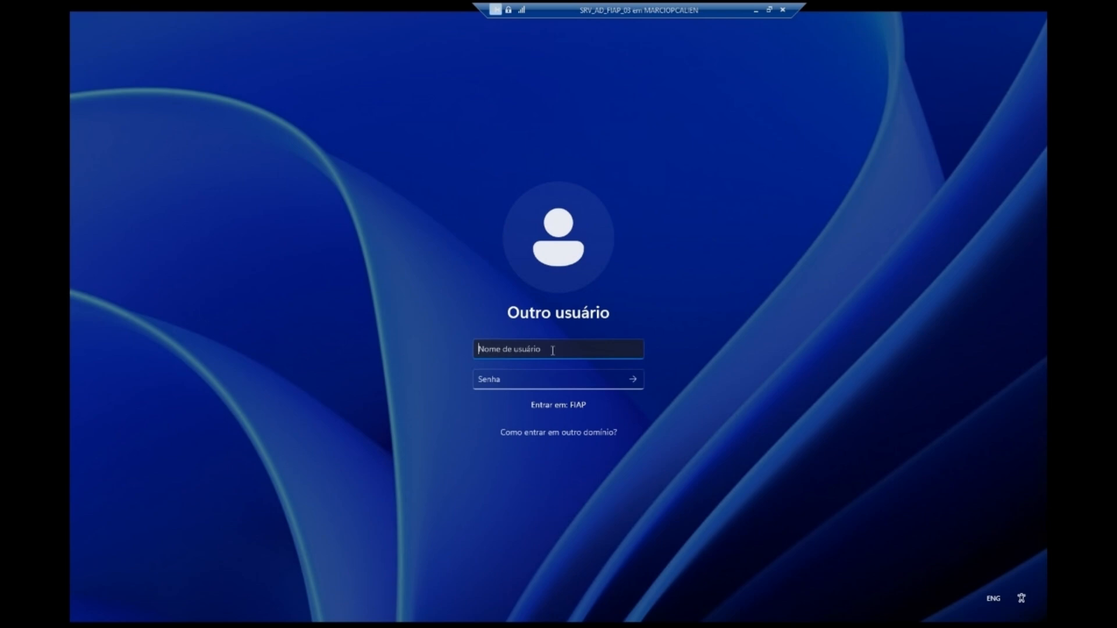
text(Admisnitrador)
key(Tab)
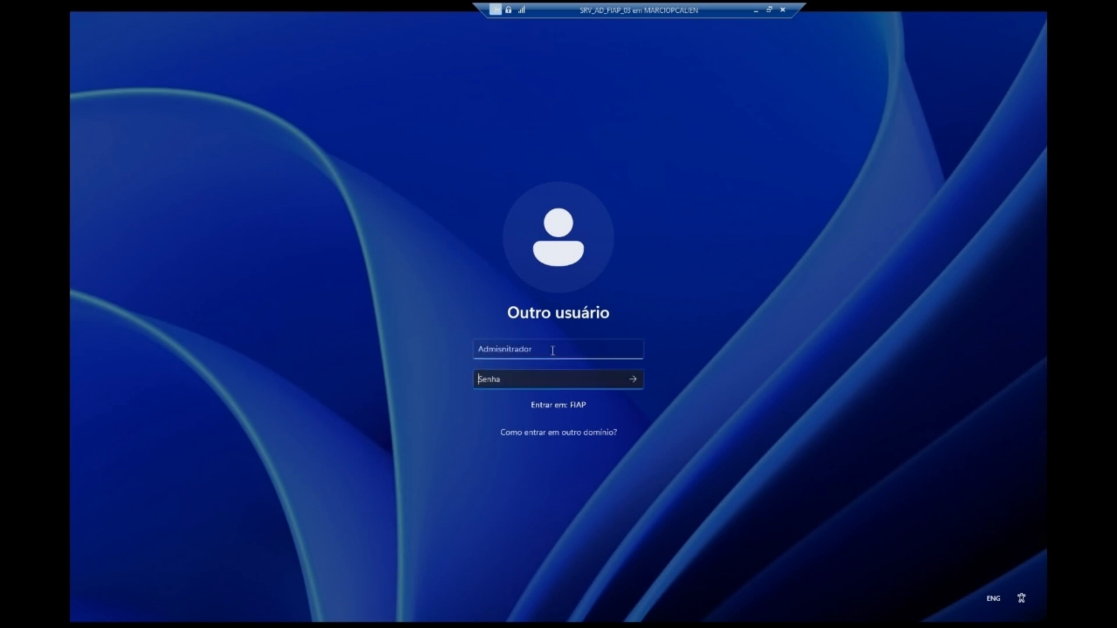
click(553, 350)
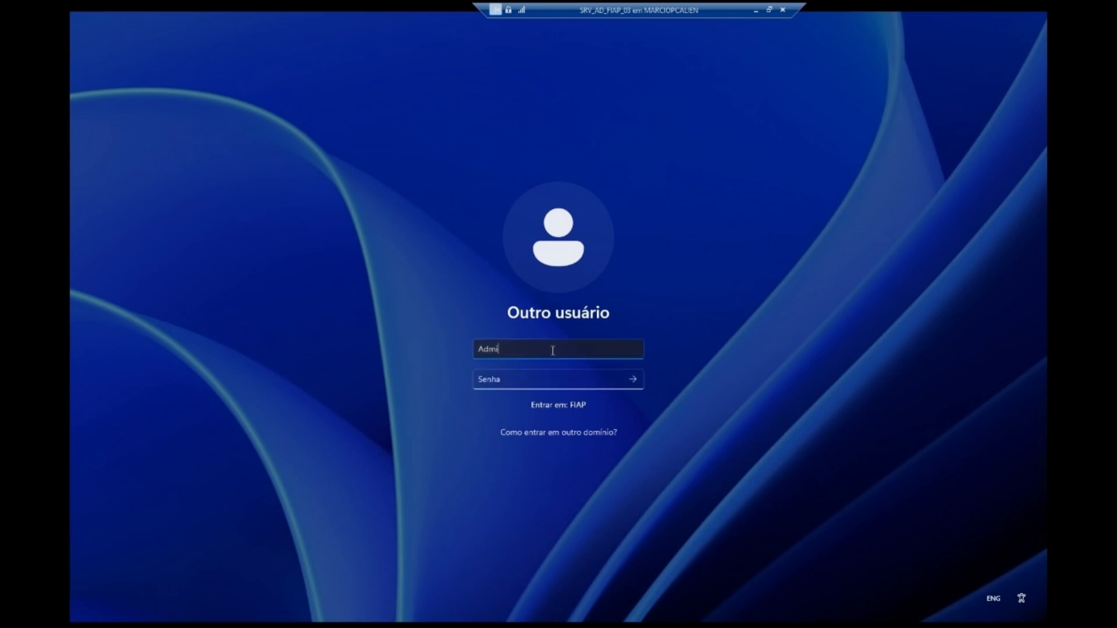
key(Tab)
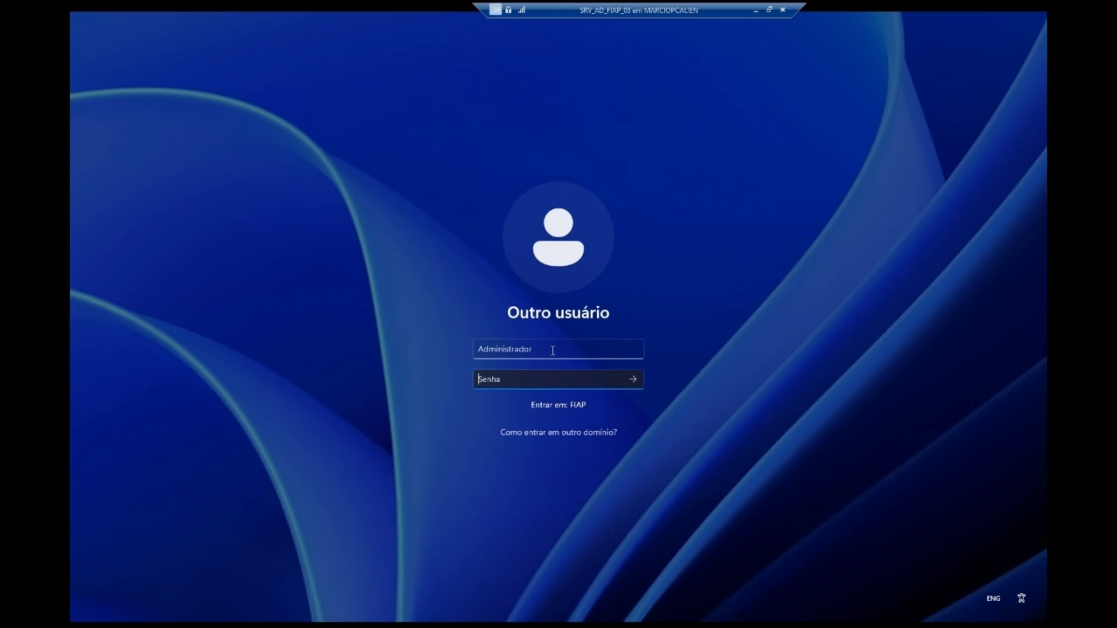
text(••••••)
key(Caps_Lock)
text(•)
key(Caps_Lock)
click(614, 379)
click(633, 379)
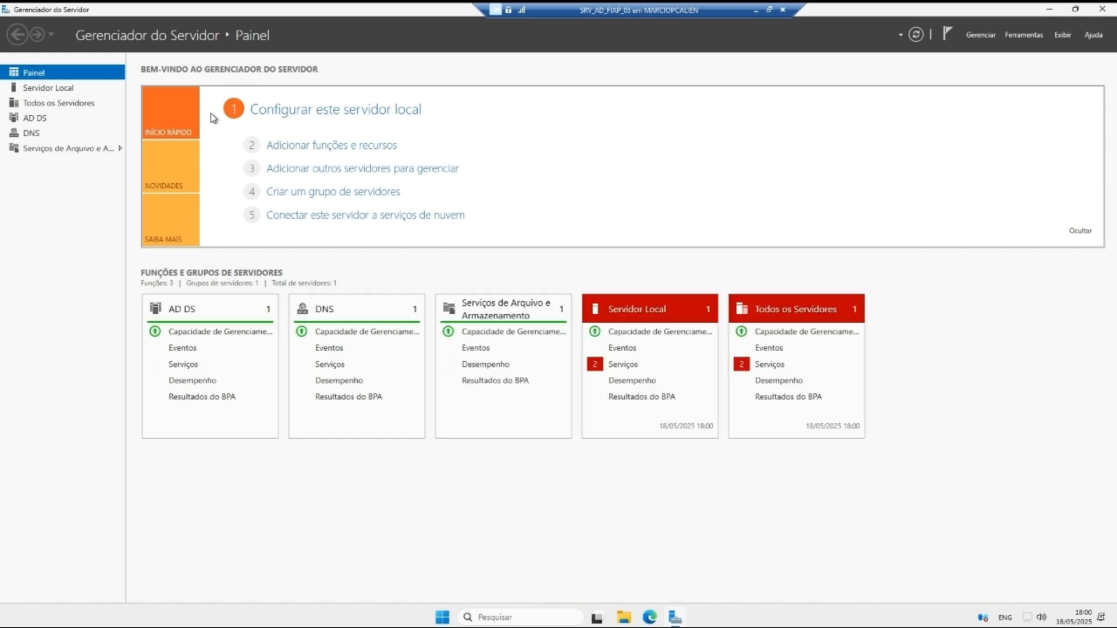
Step: View the Local Server page, then switch to SRV_AD_FIAP_01's console and check its network connections
click(69, 88)
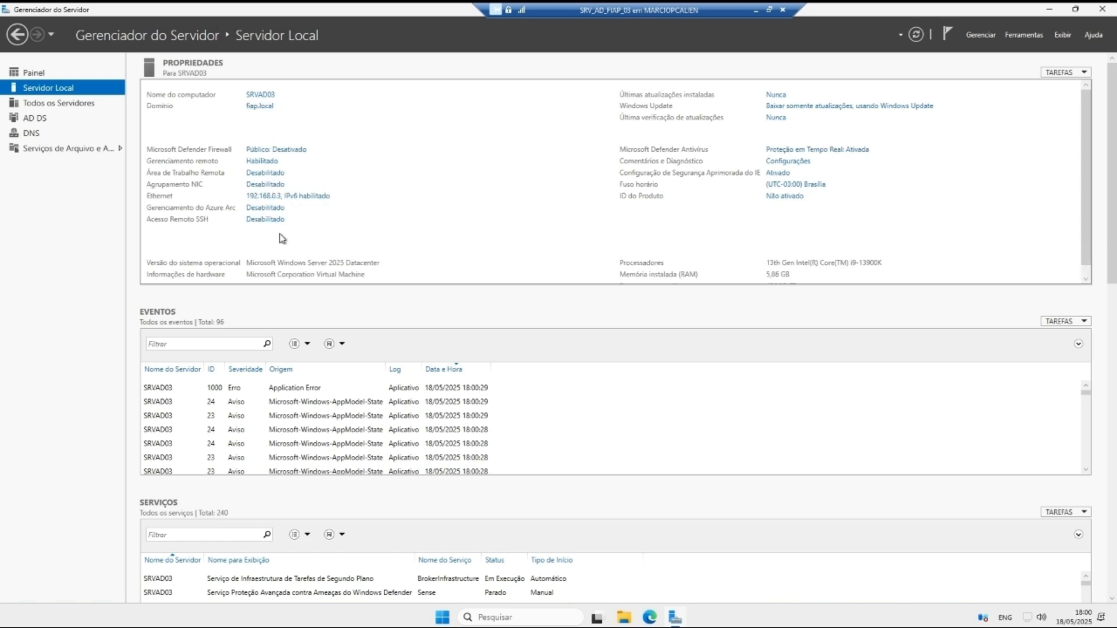
click(756, 10)
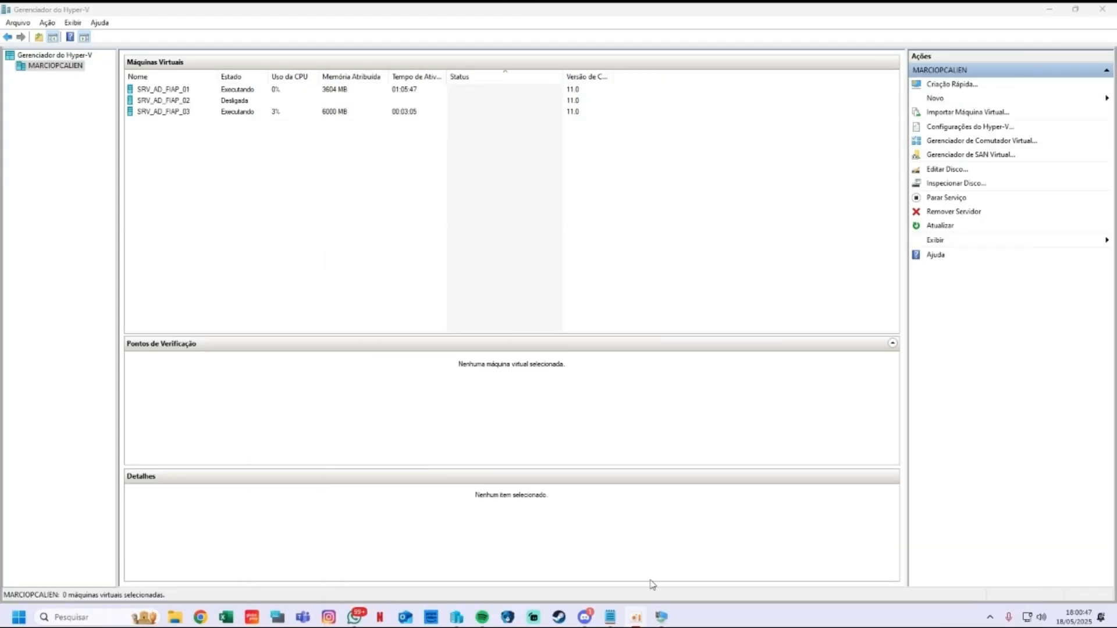
mouse_move(662, 617)
click(579, 556)
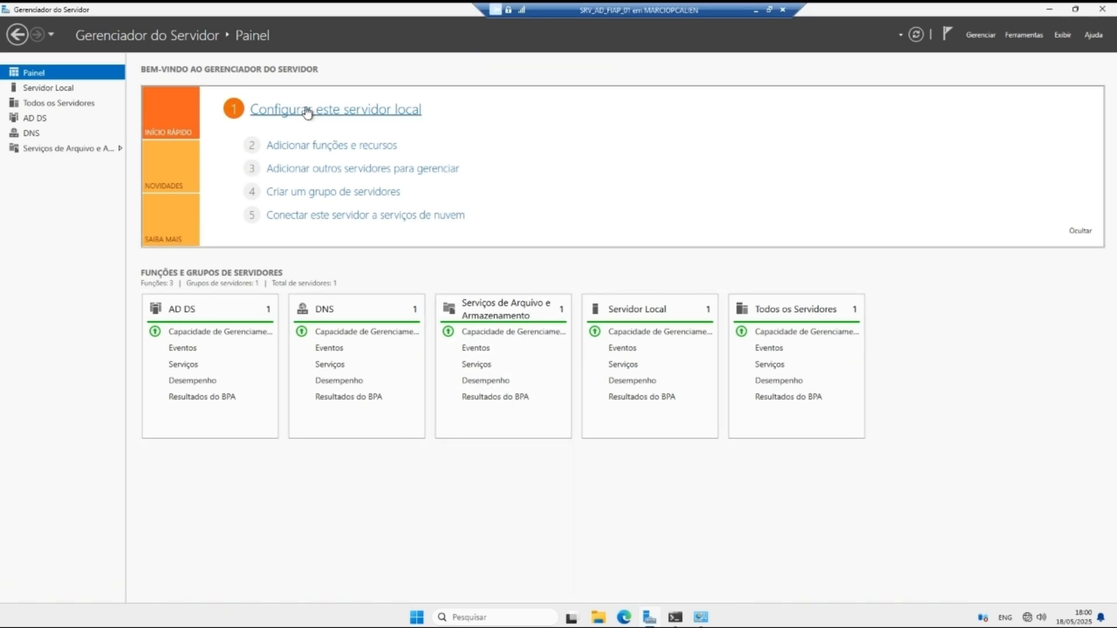
click(701, 617)
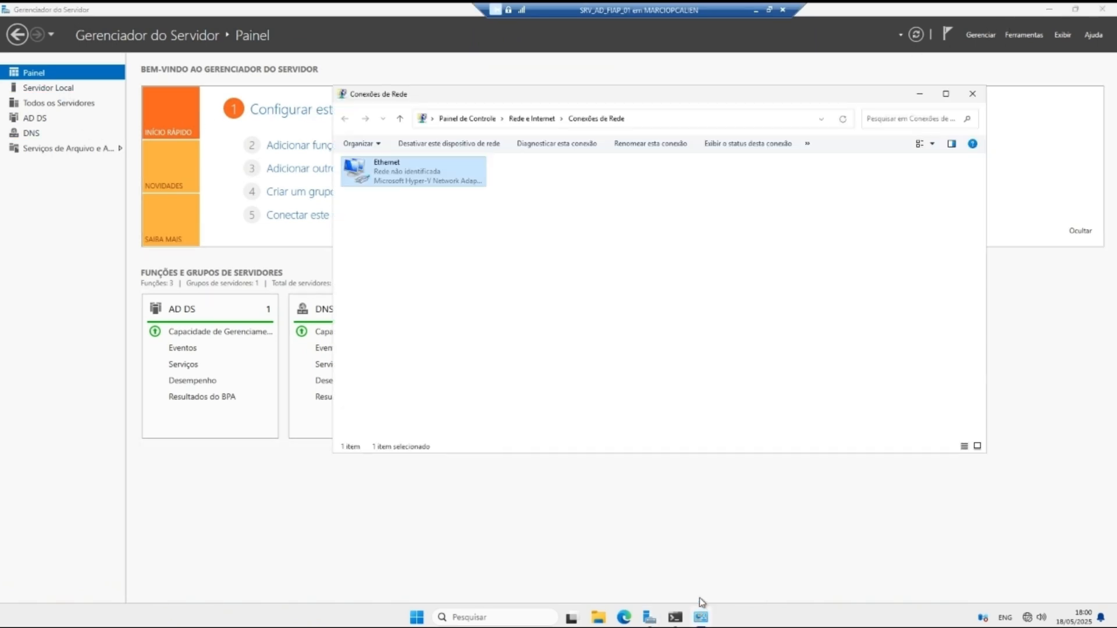
click(972, 93)
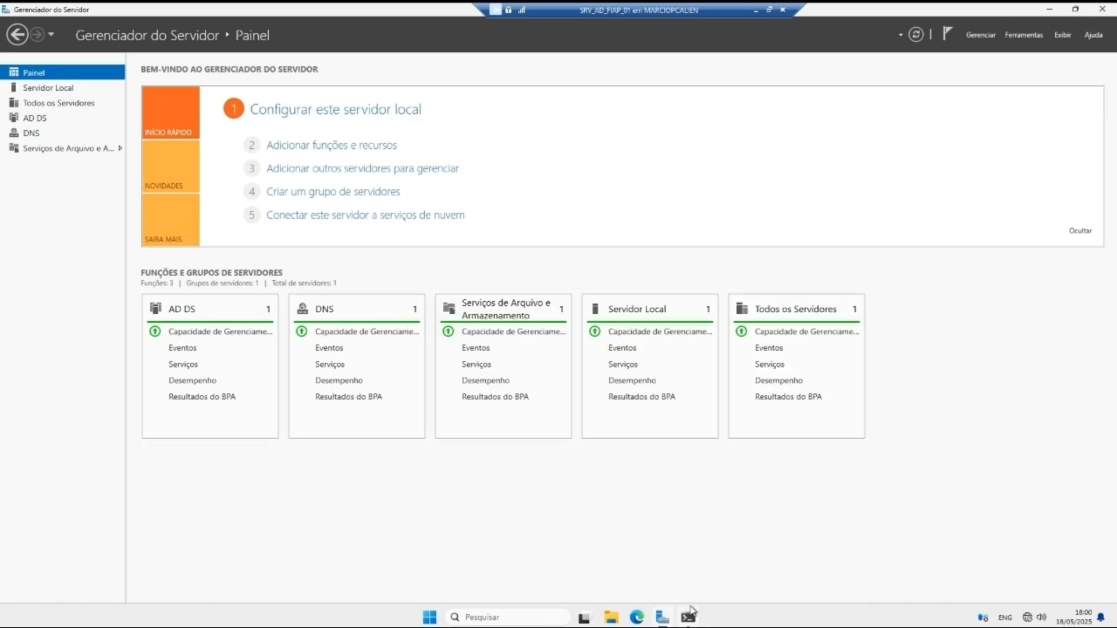
Step: In Active Directory Users and Computers, confirm SRAD01 and SRVAD03 are listed under Domain Controllers
click(1024, 35)
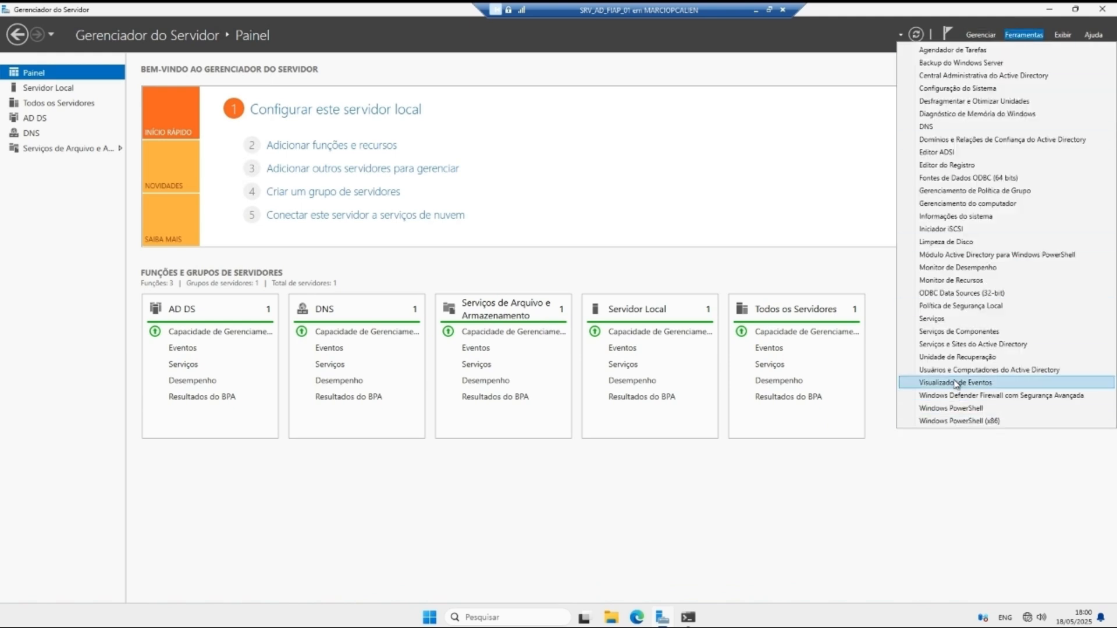
click(978, 370)
click(204, 146)
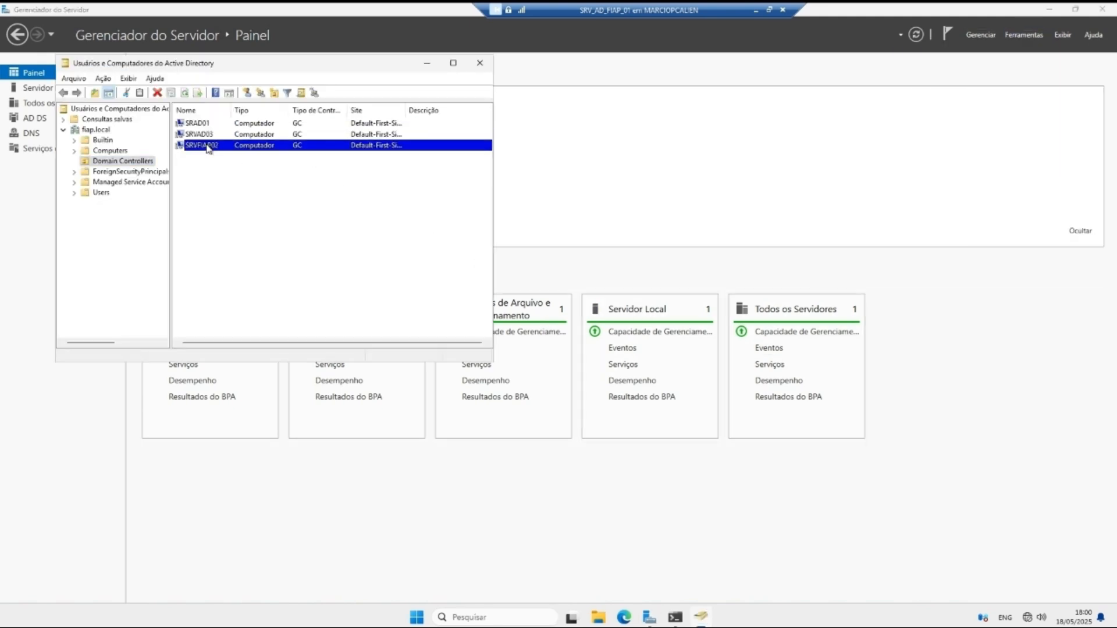
click(206, 123)
click(207, 135)
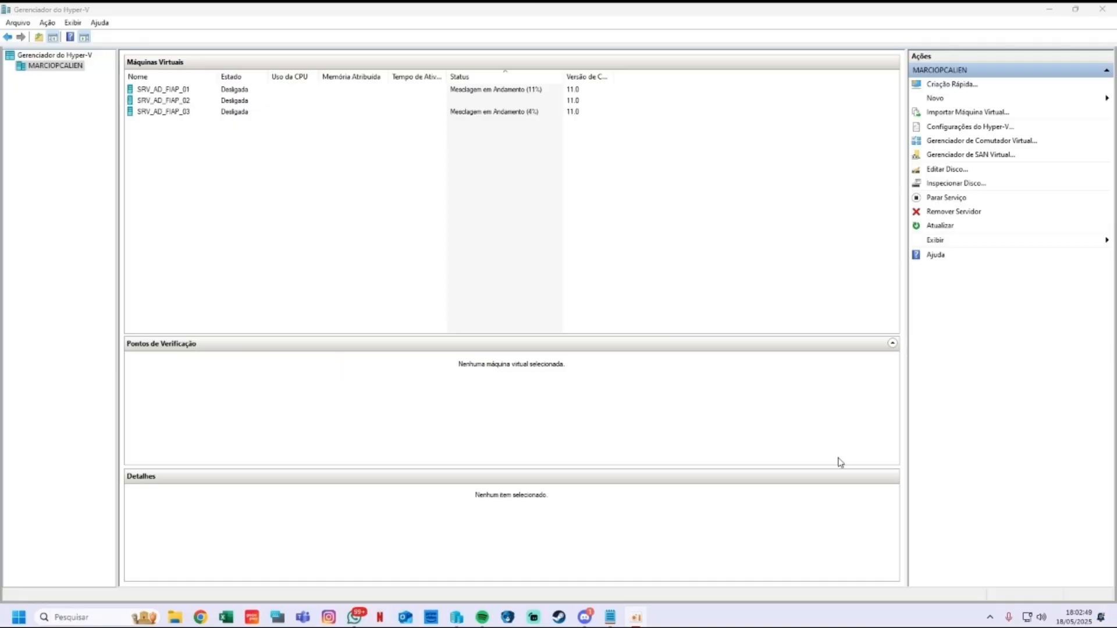
Step: Start a new virtual machine named SRV_AD_CIBER_01 as Generation 2
right_click(49, 67)
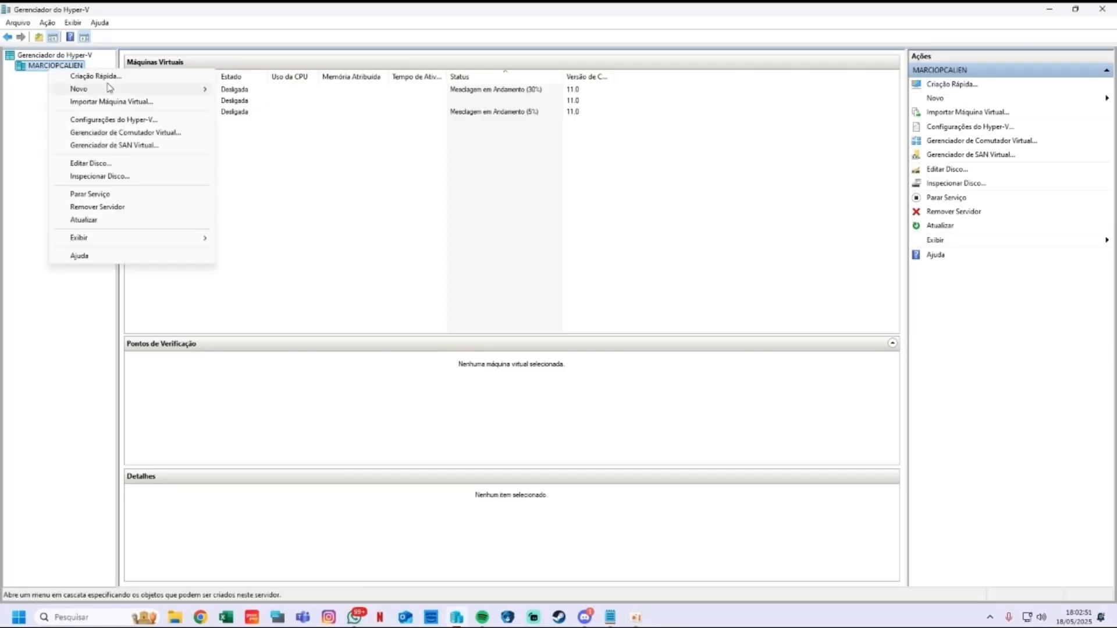
mouse_move(140, 90)
click(262, 90)
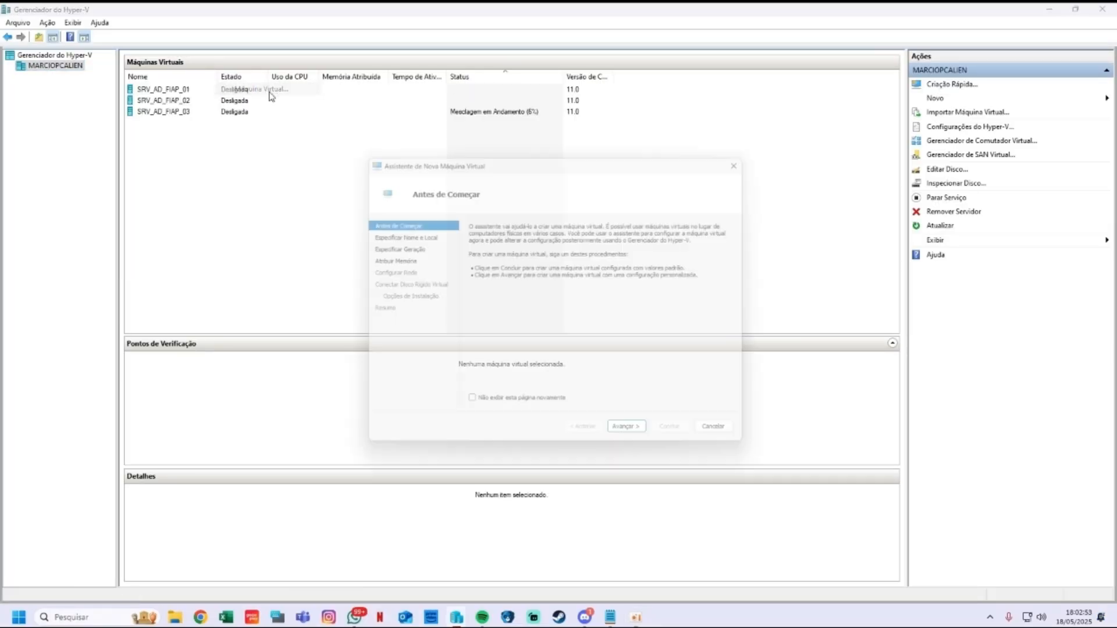
click(639, 442)
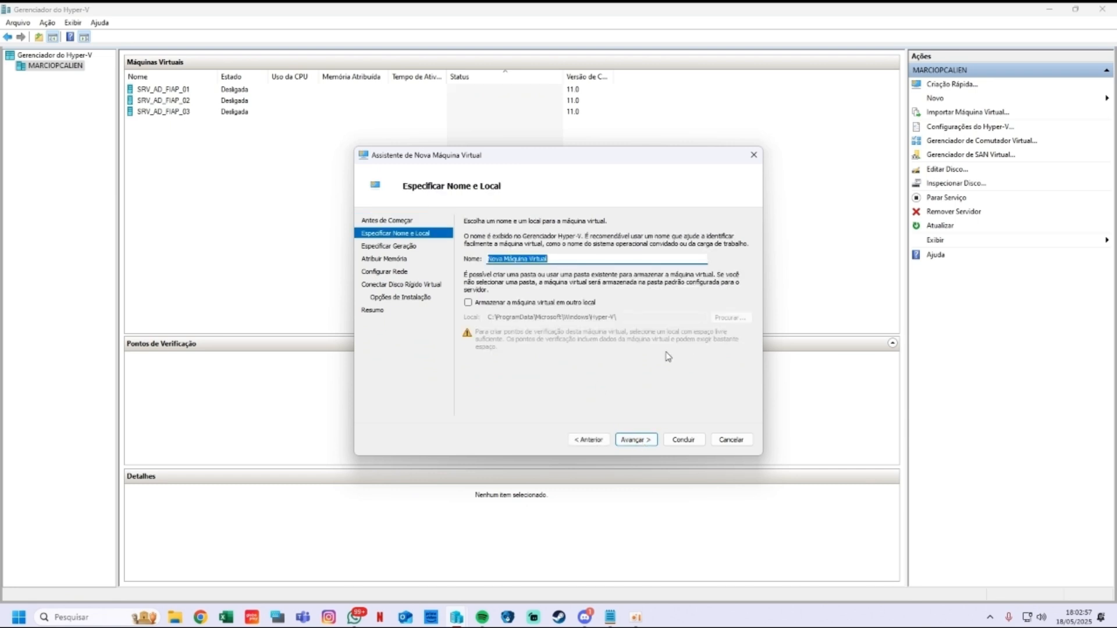
text(SRV_AD_)
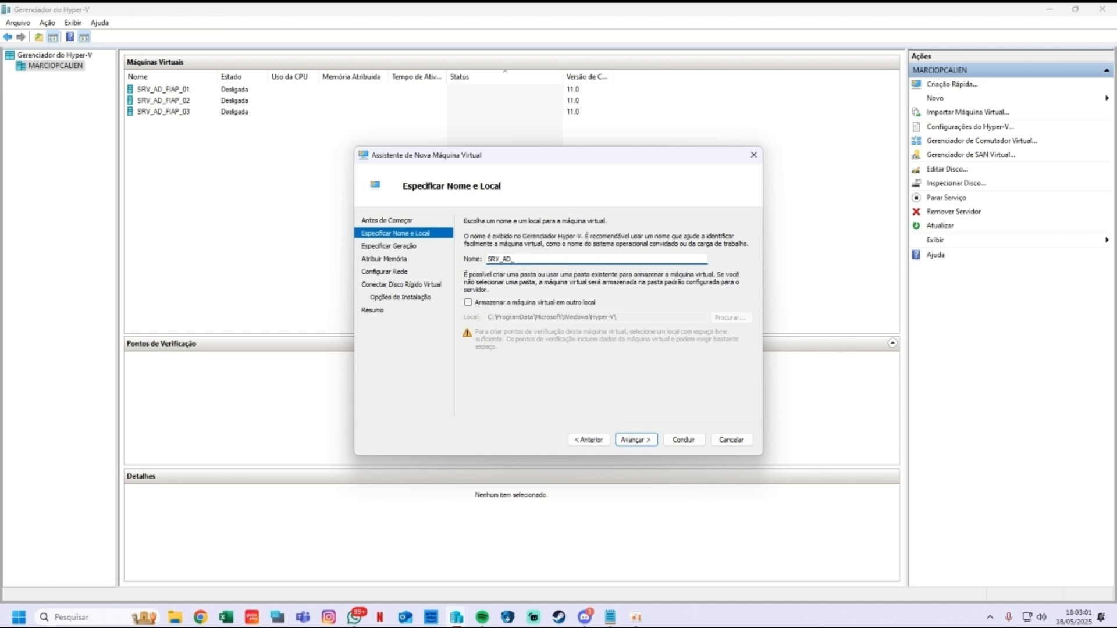
text(CIBER)
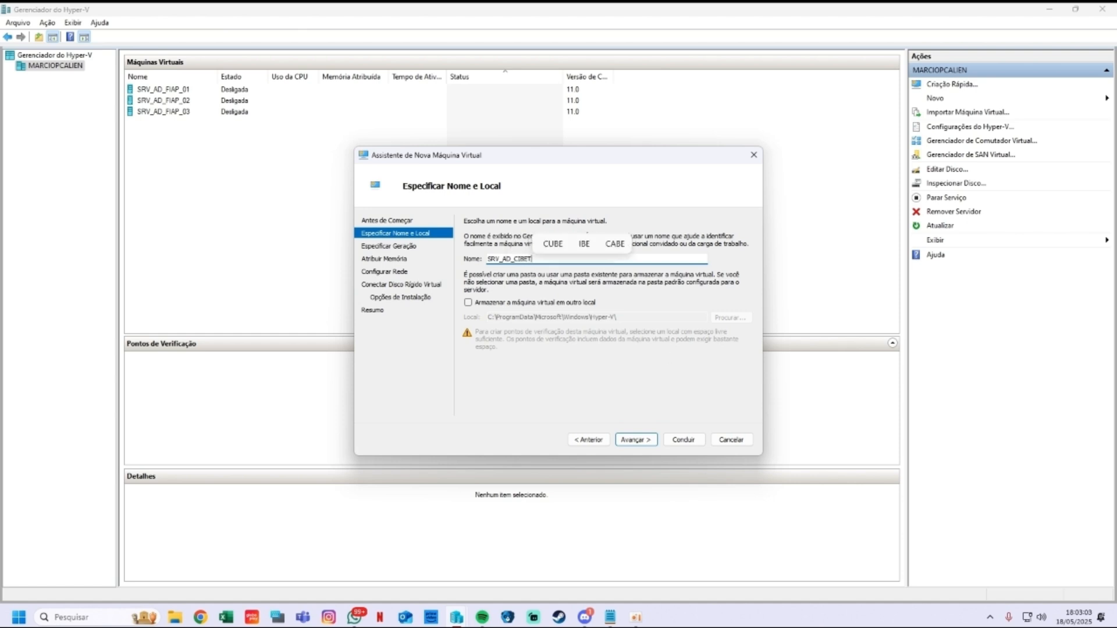
text(_01)
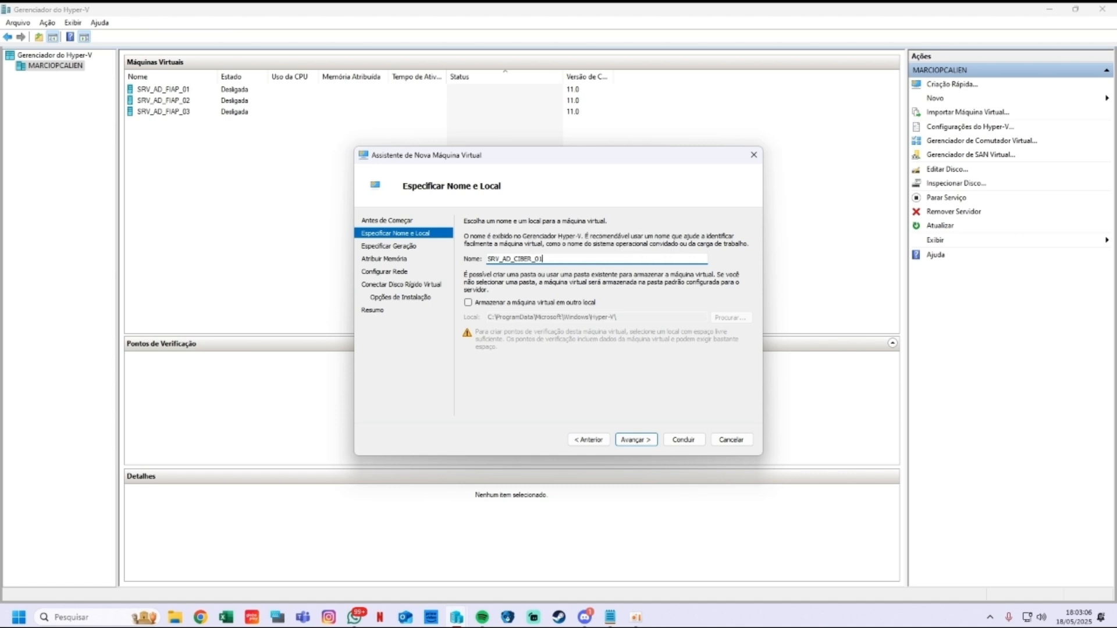
key(Return)
click(490, 271)
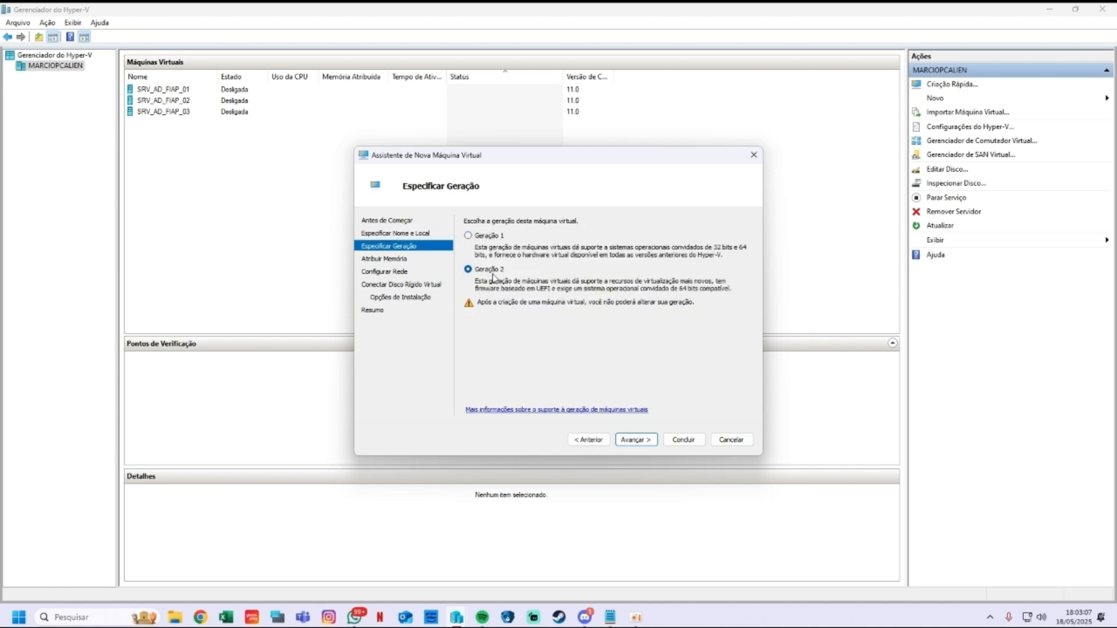
click(645, 438)
Step: Give it 6000 MB memory with no network, keep disk defaults, and finish creating it
key(Right)
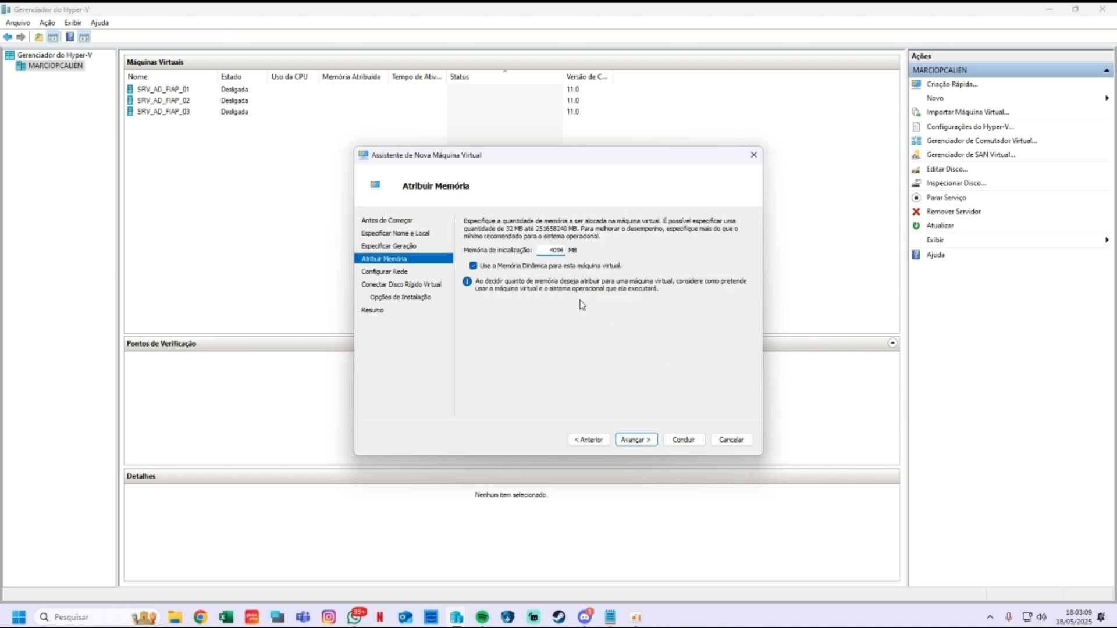
double_click(557, 249)
key(Return)
click(557, 247)
click(557, 246)
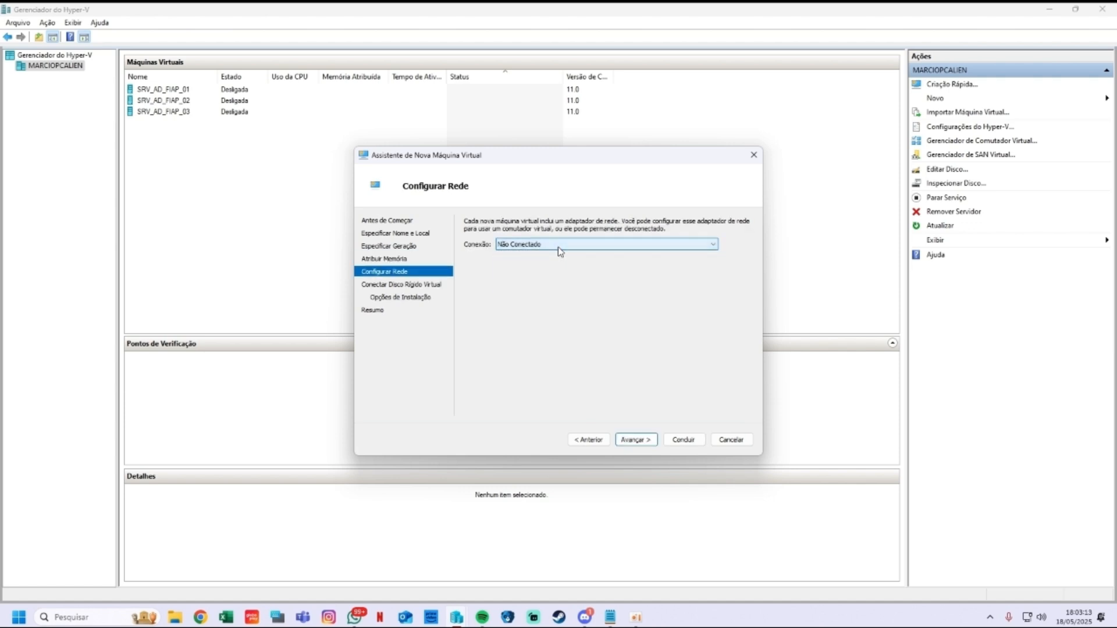
click(642, 441)
click(633, 439)
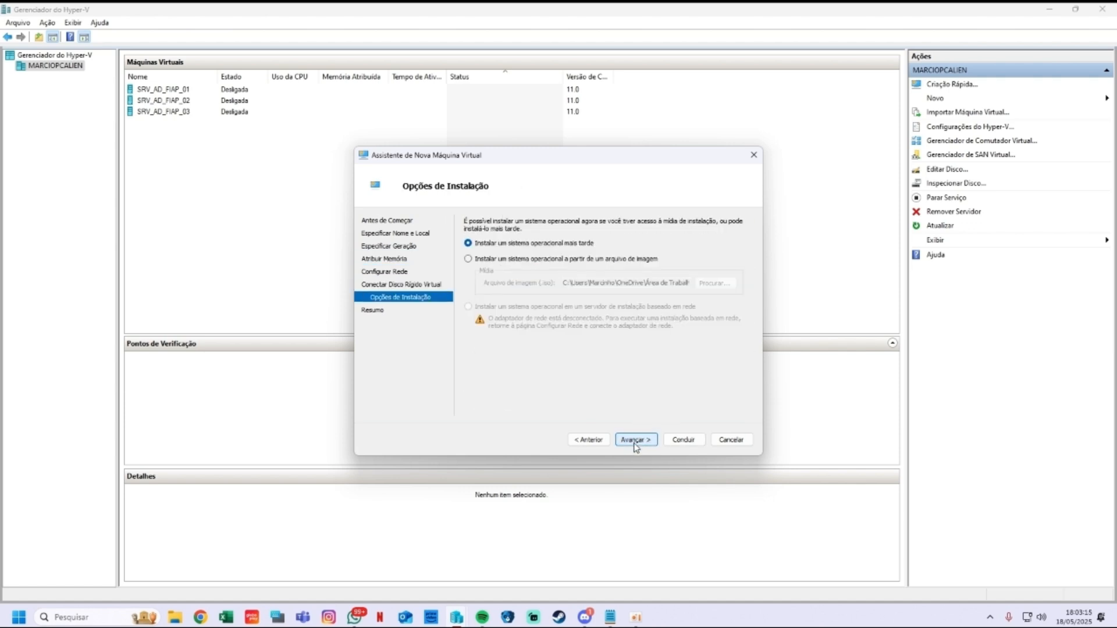
click(640, 439)
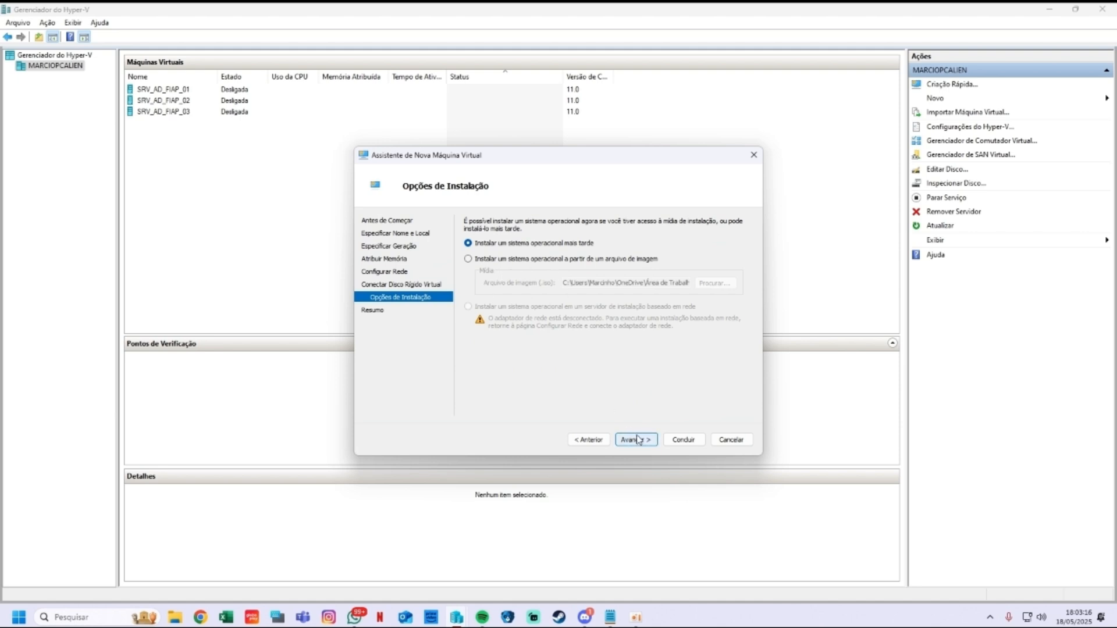
click(684, 440)
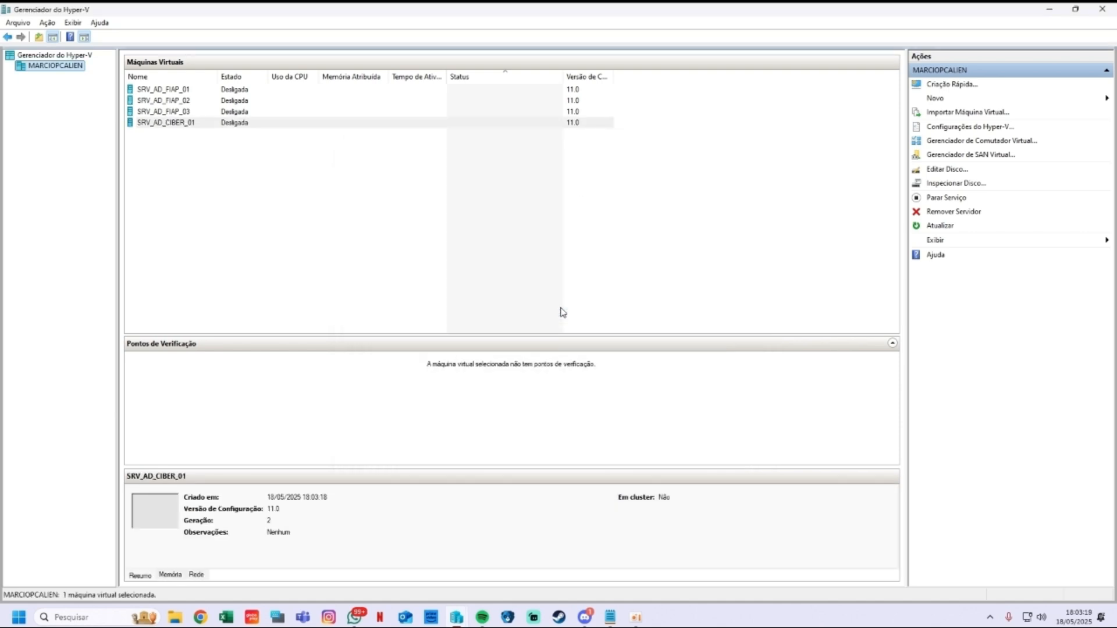
click(163, 126)
Step: Open SRV_AD_CIBER_01's settings and review its firmware, security, processor and disk pages
right_click(163, 127)
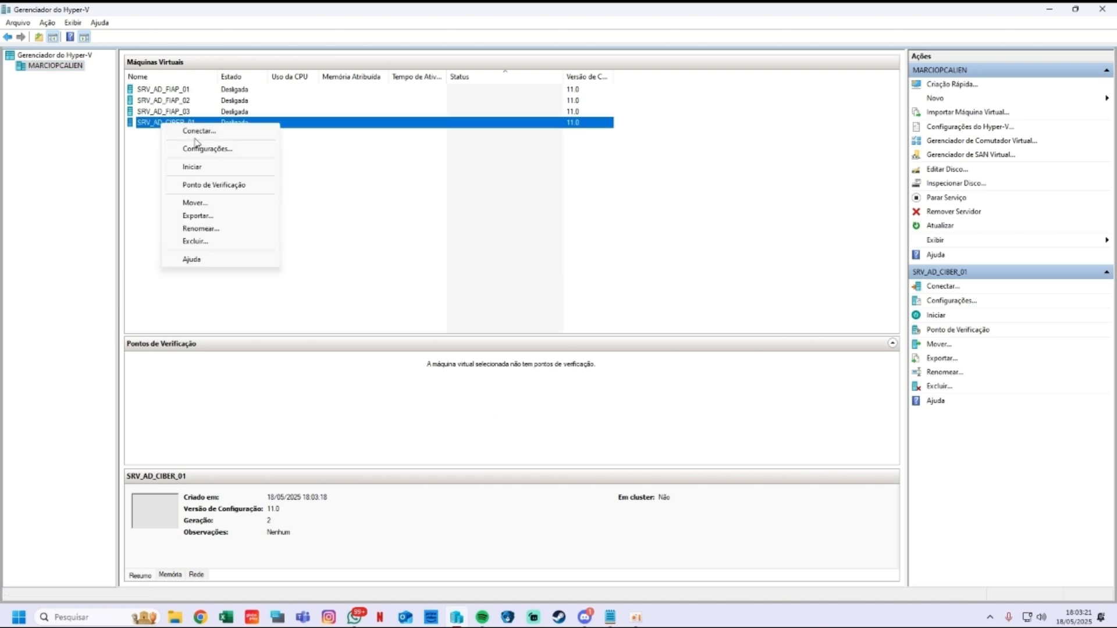
click(212, 146)
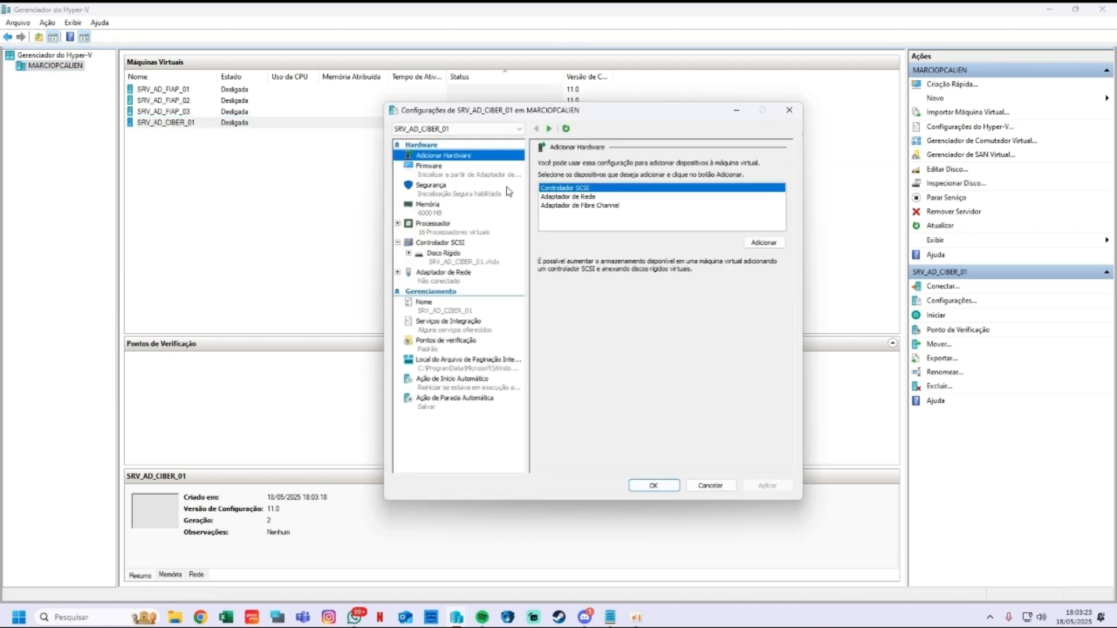
click(477, 175)
click(462, 198)
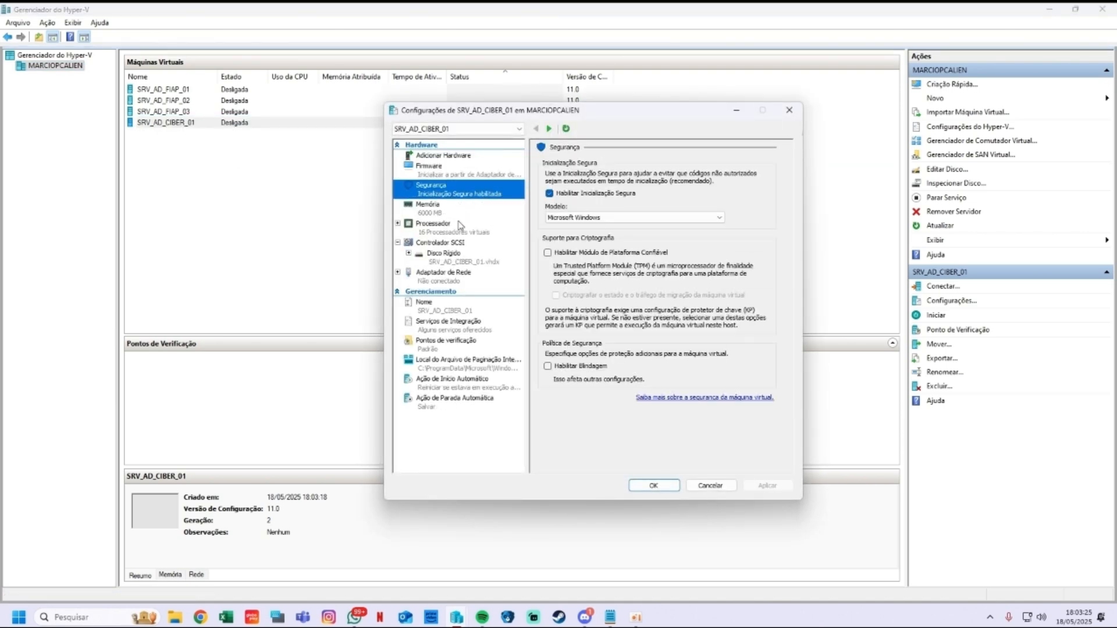
click(451, 230)
click(448, 257)
click(468, 242)
Step: Add a DVD drive to the SCSI controller with the Windows Server 2025 ISO and apply
click(657, 212)
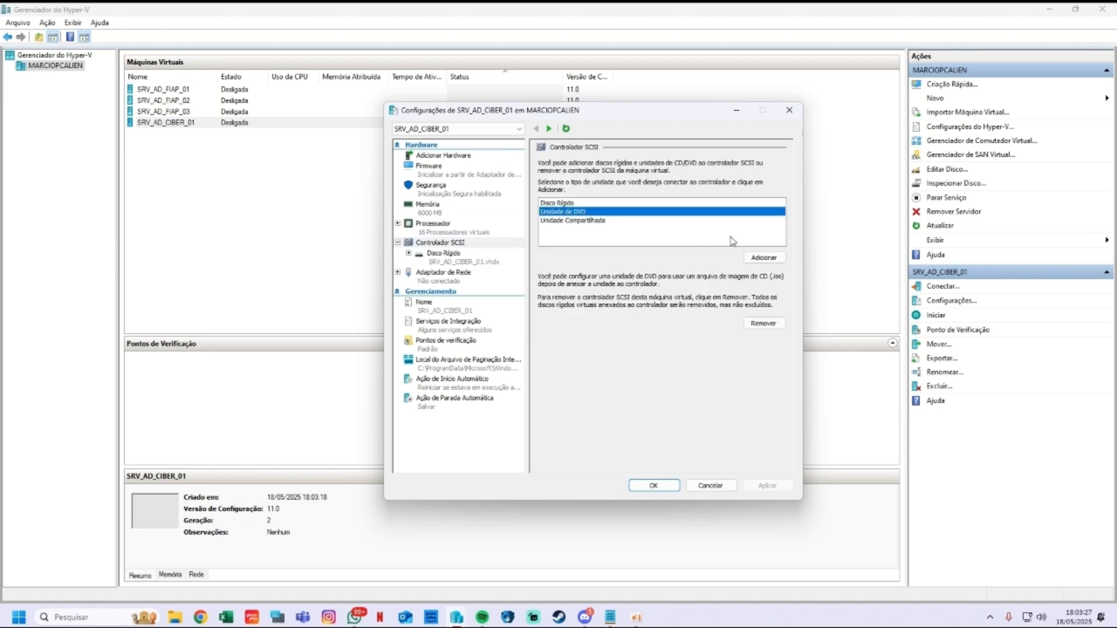
click(764, 257)
click(592, 245)
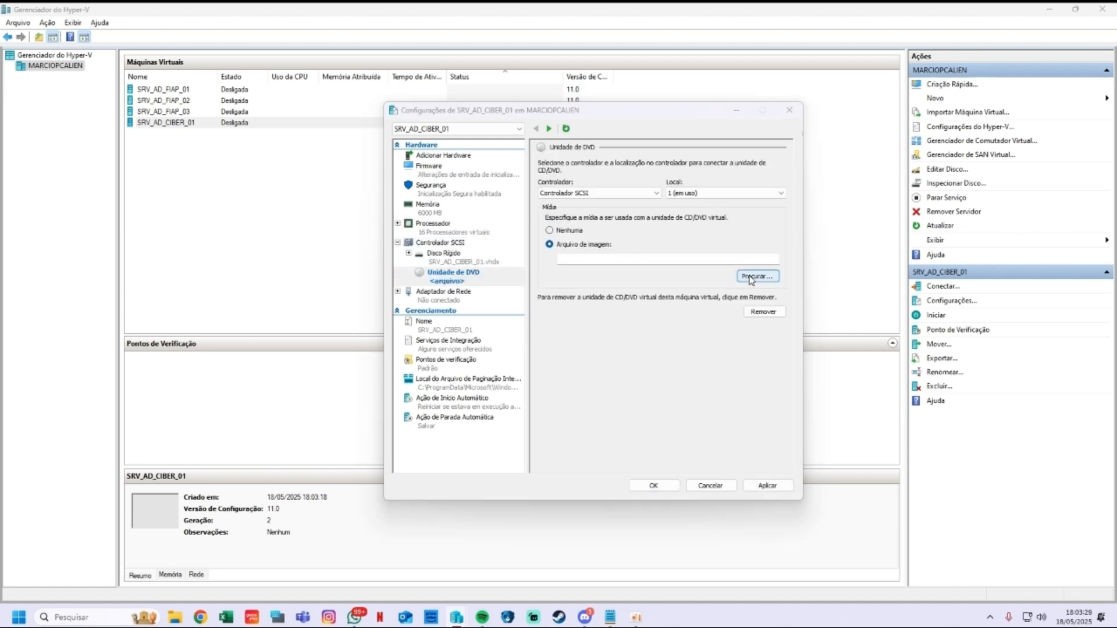
click(756, 276)
click(538, 229)
click(843, 412)
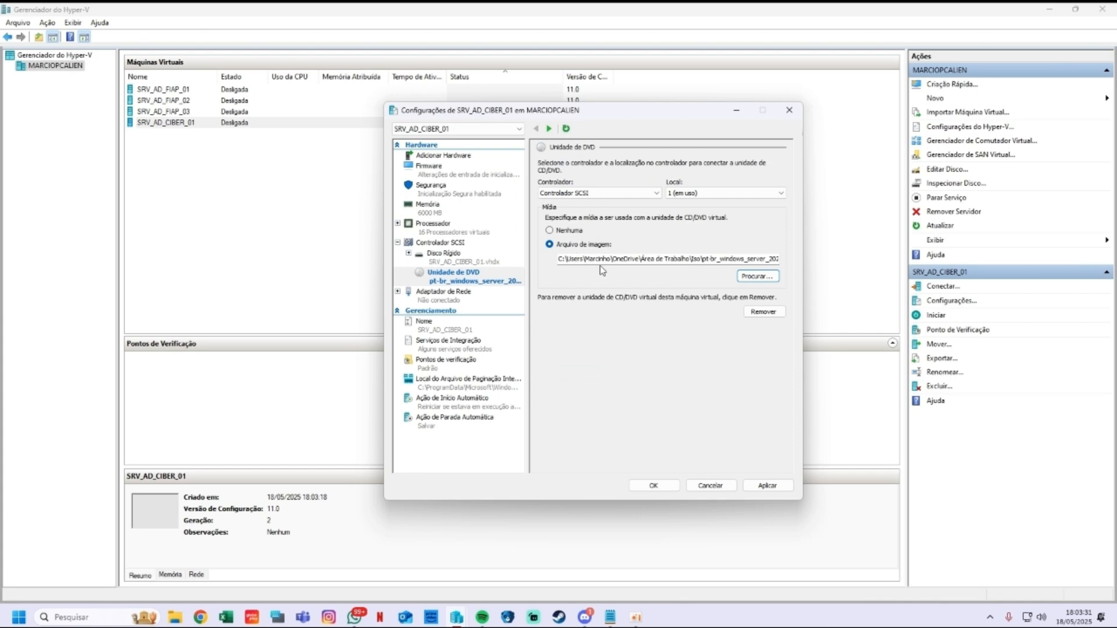
click(768, 487)
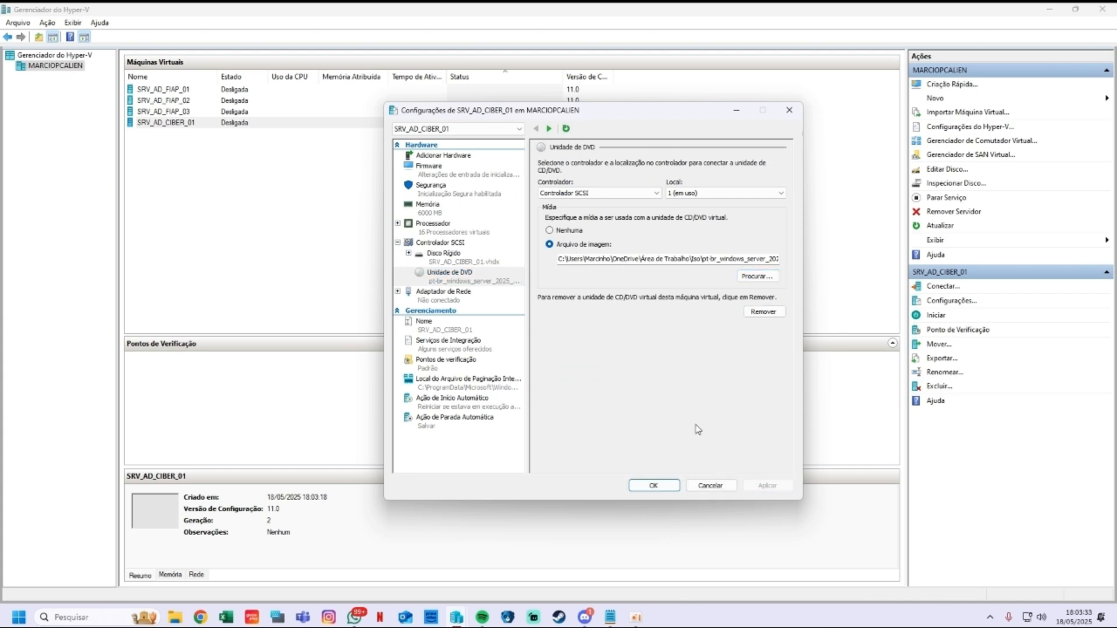
Step: Move the DVD drive to the top of the firmware boot order and save the settings
click(449, 298)
click(447, 226)
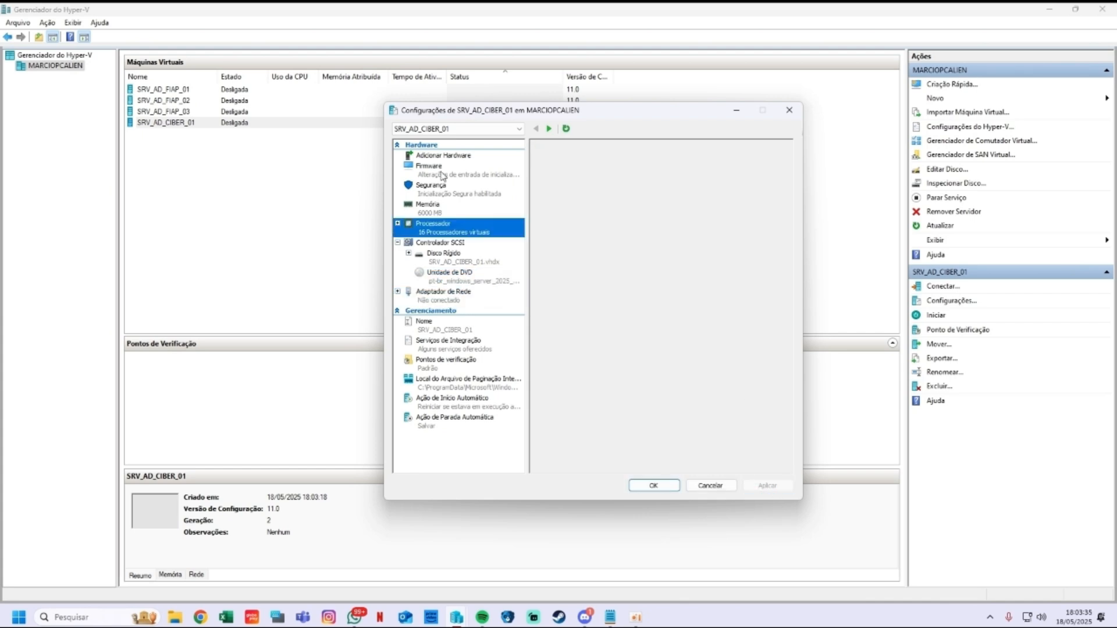
click(431, 169)
click(750, 244)
click(750, 245)
click(579, 216)
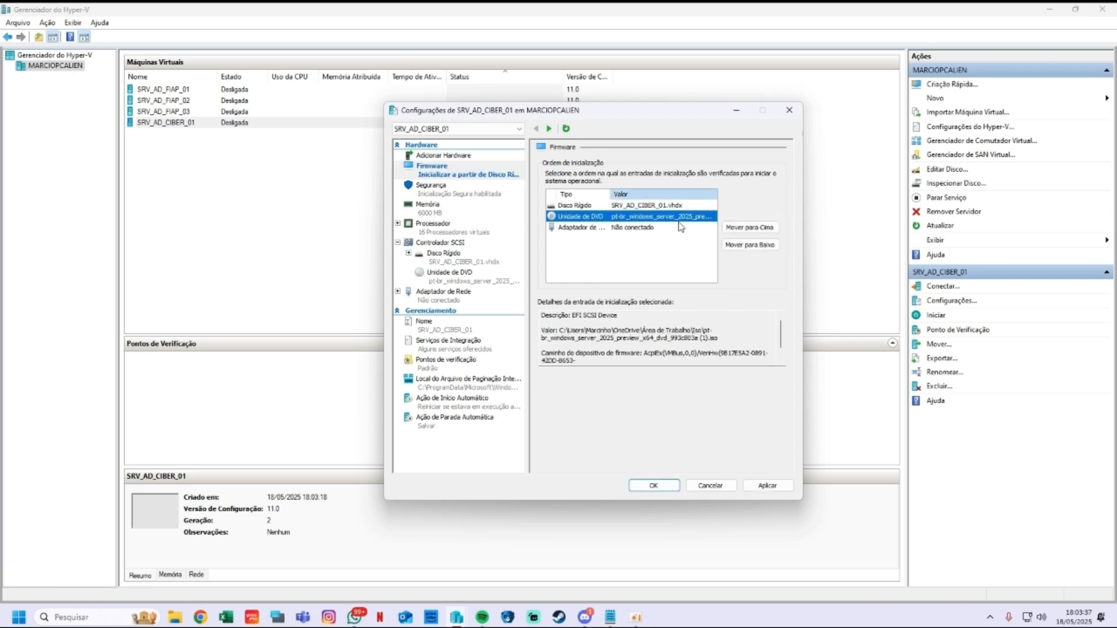
click(750, 227)
click(653, 485)
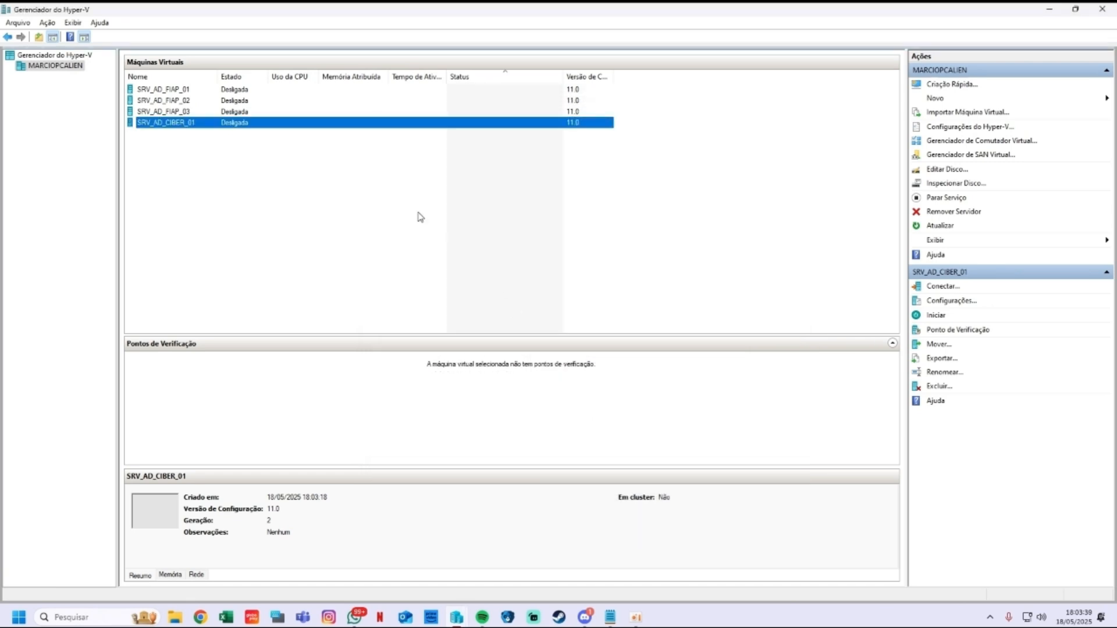
Step: Start SRV_AD_CIBER_01, boot from the DVD, and accept the language and keyboard settings
double_click(178, 126)
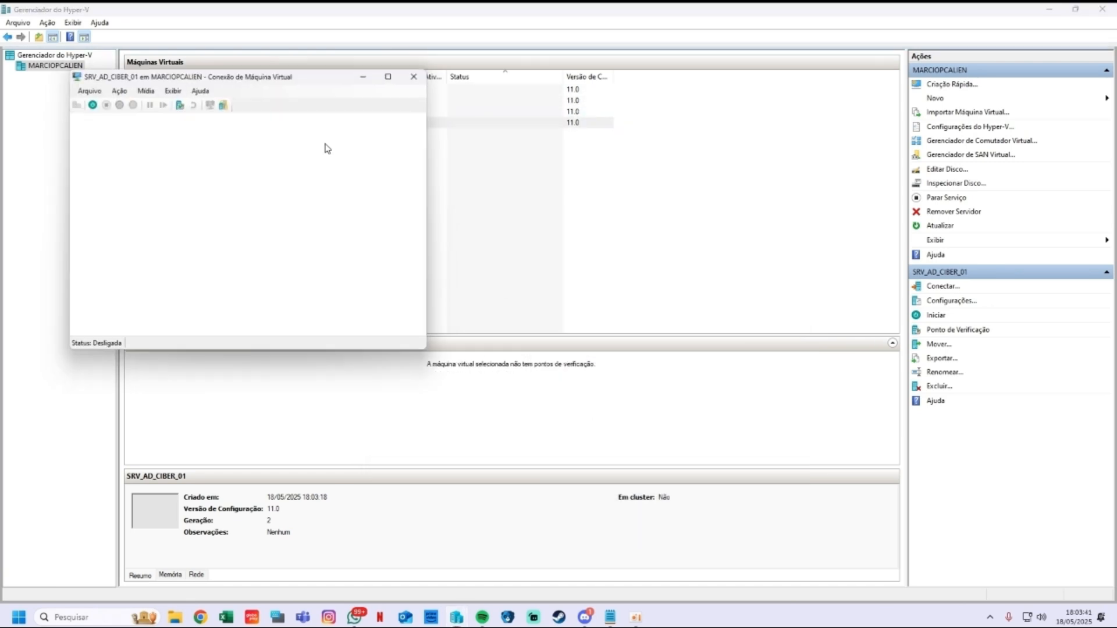
click(247, 241)
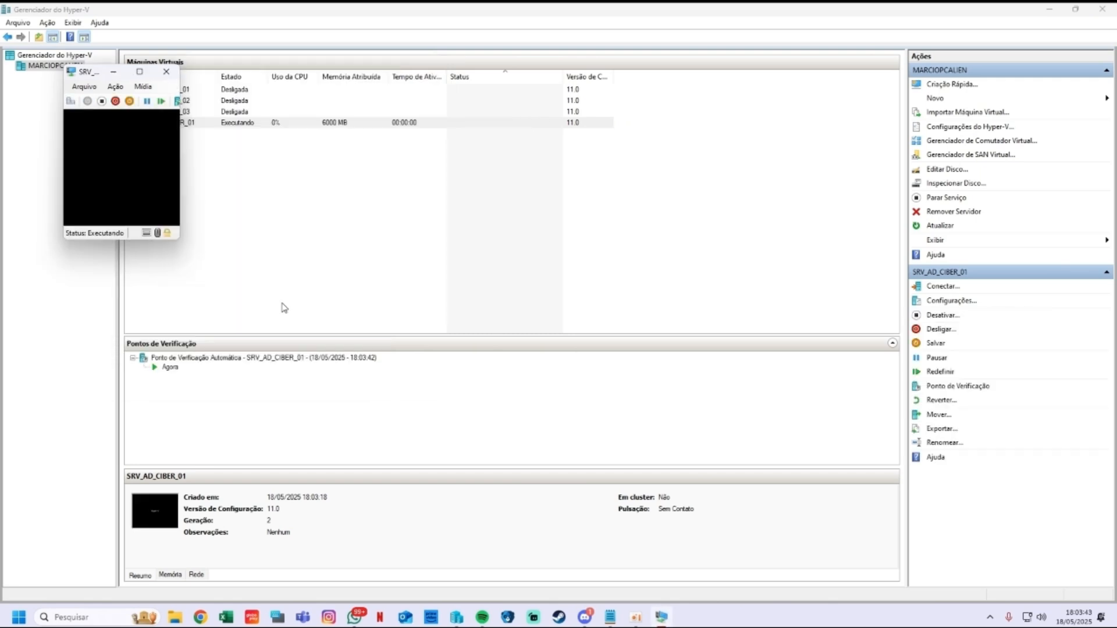
key(Return)
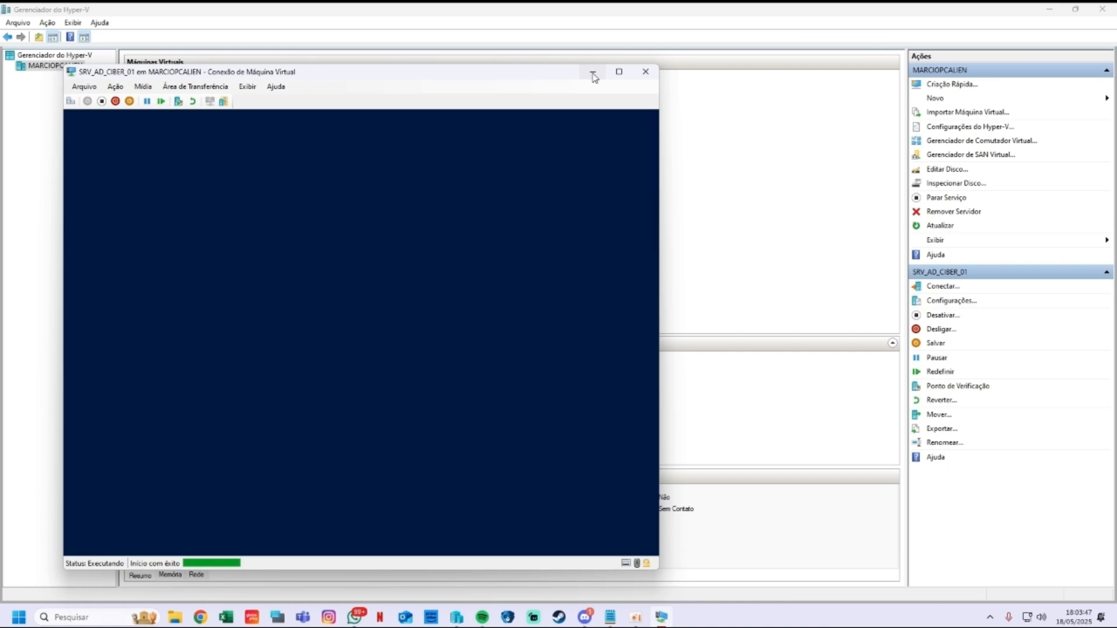
click(619, 71)
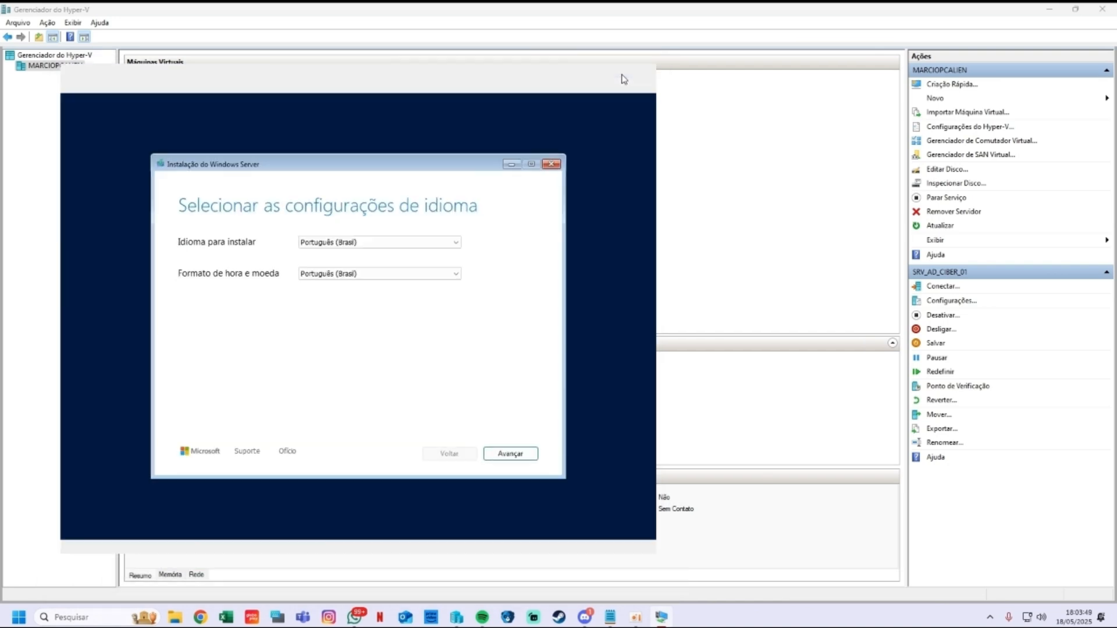
click(705, 453)
click(727, 453)
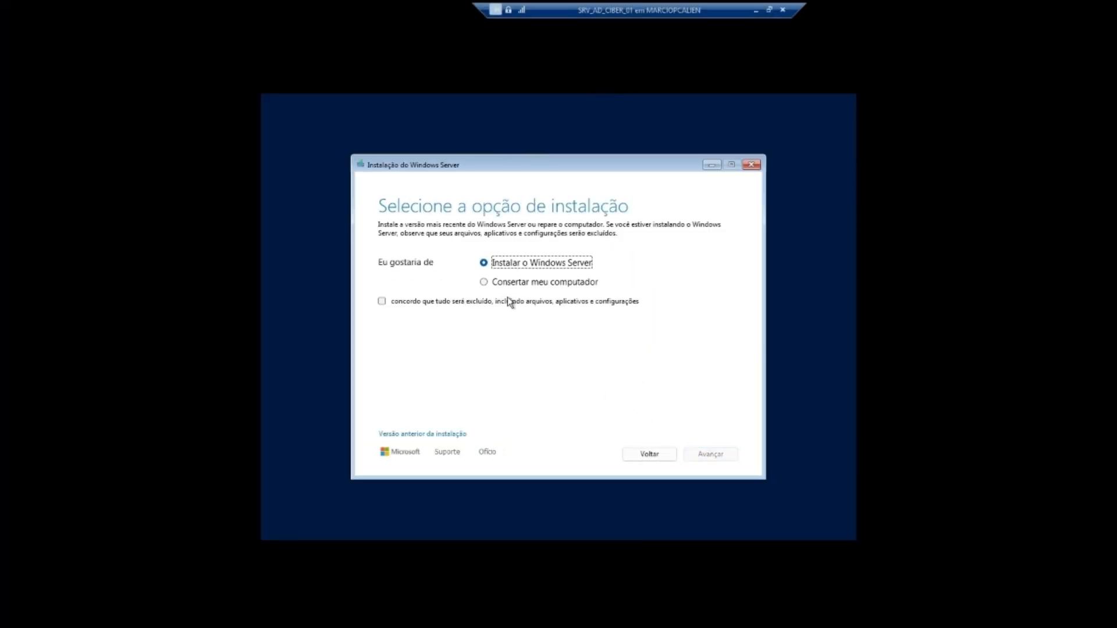
Step: Skip the product key, choose Datacenter (Experiência Desktop), accept terms, and install on Disk 0
click(433, 303)
click(701, 456)
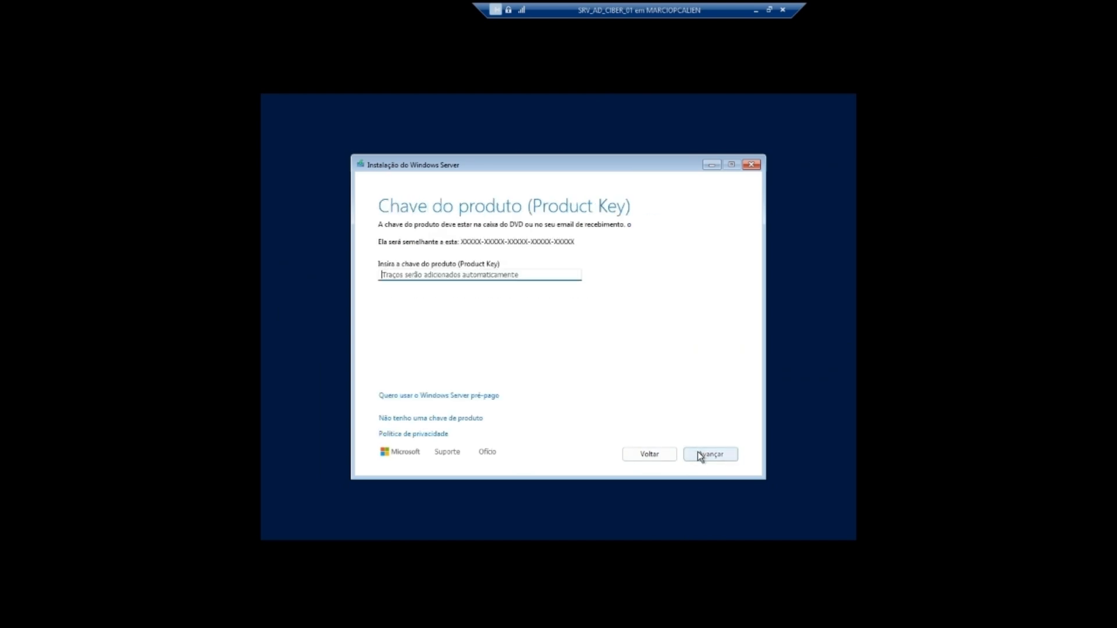
click(437, 417)
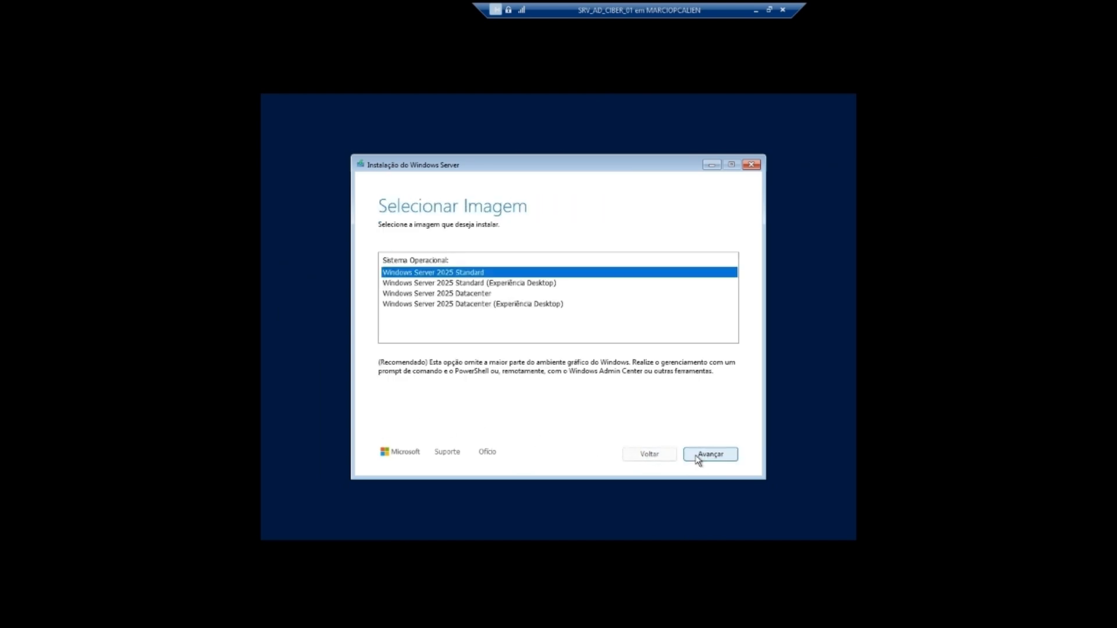
click(505, 303)
click(705, 455)
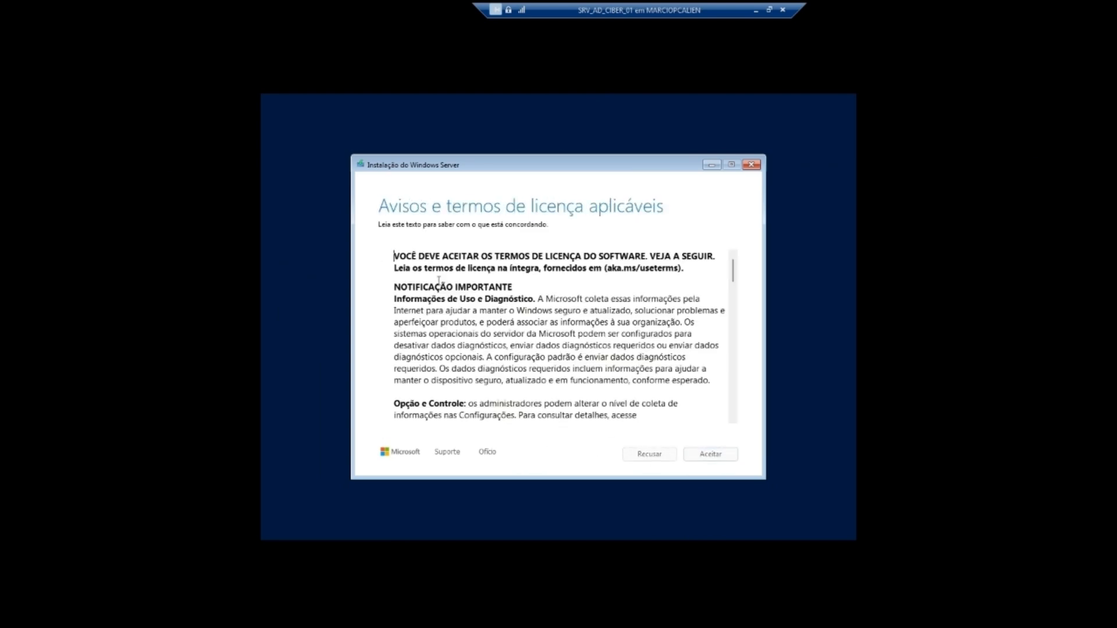
click(726, 453)
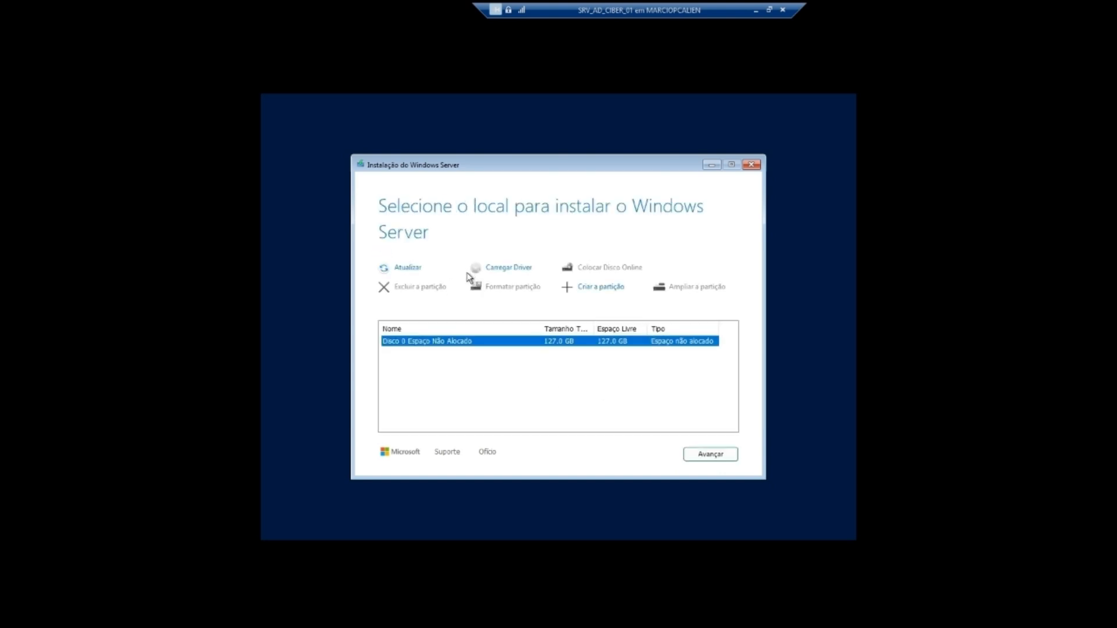
click(702, 453)
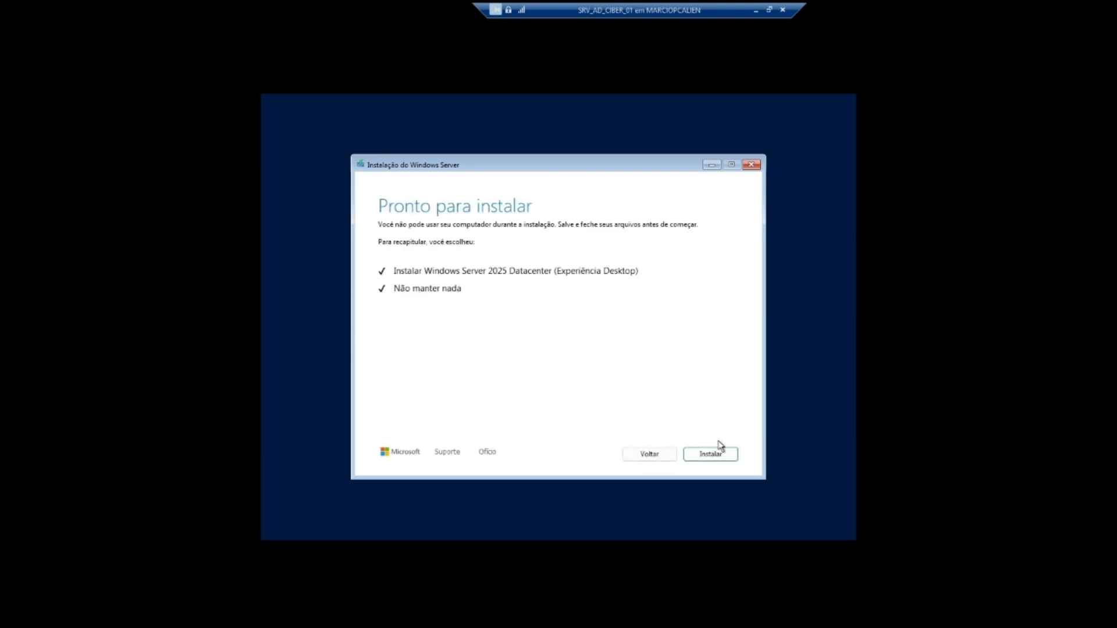
click(707, 450)
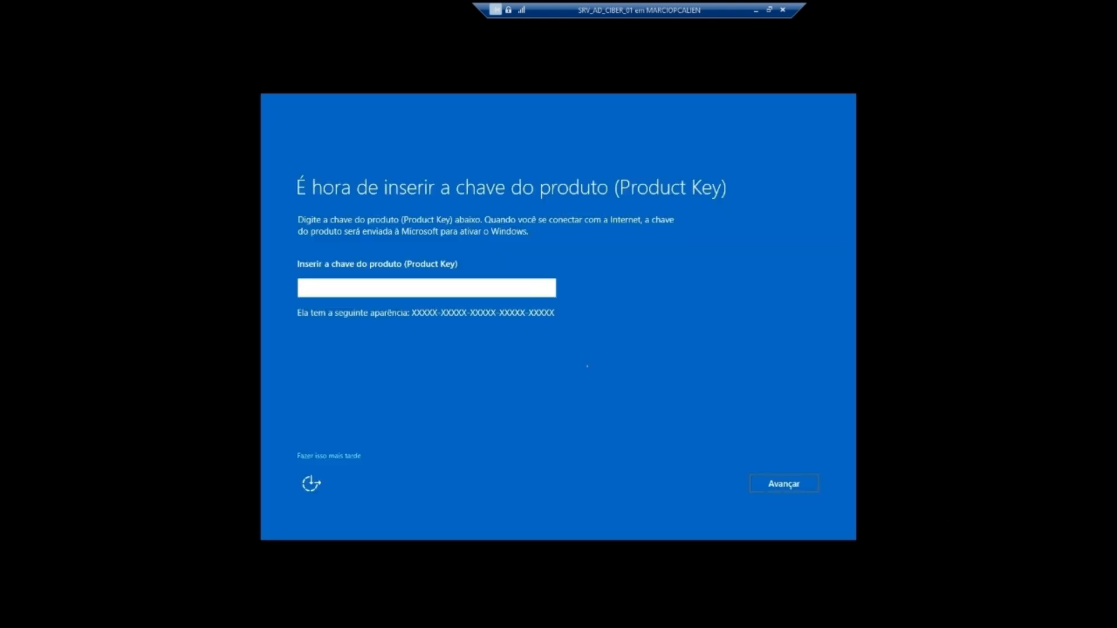
Step: Skip the product key and enter the Administrador password in both password fields
click(327, 456)
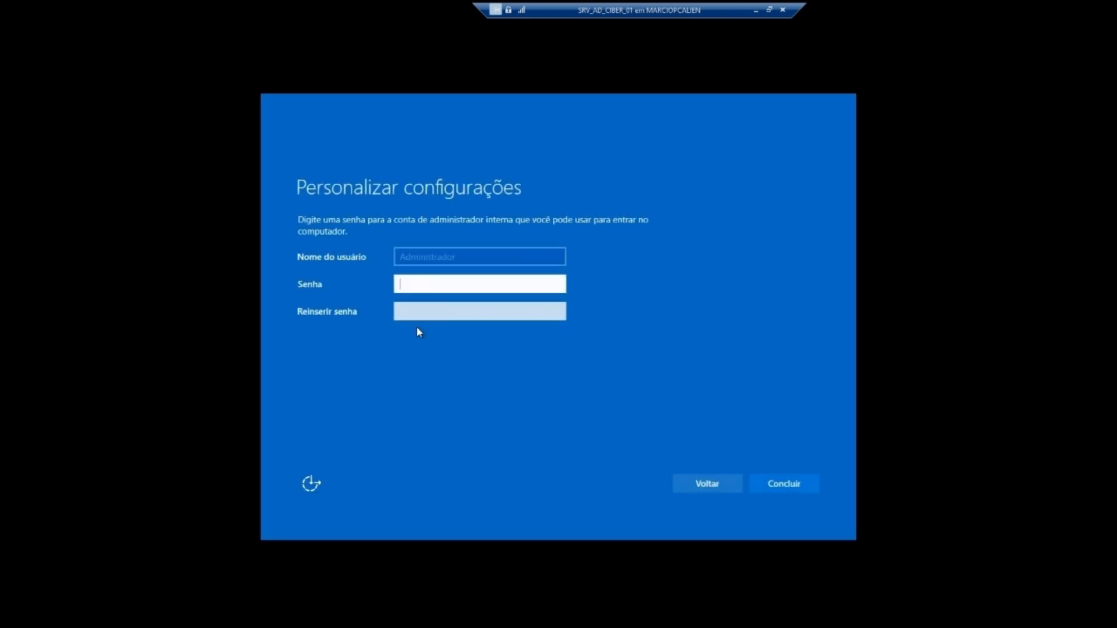
text(••••••)
key(Caps_Lock)
text(•)
key(Tab)
text(••••••)
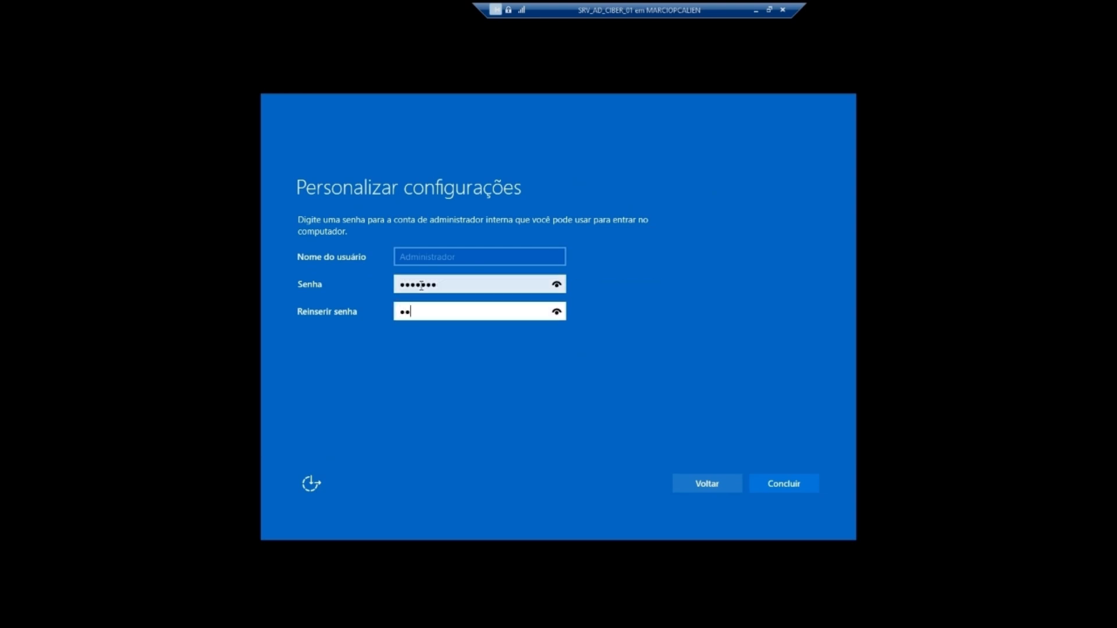
text(A)
key(Caps_Lock)
Step: Correct the password so both entries match, then finish setup
click(556, 312)
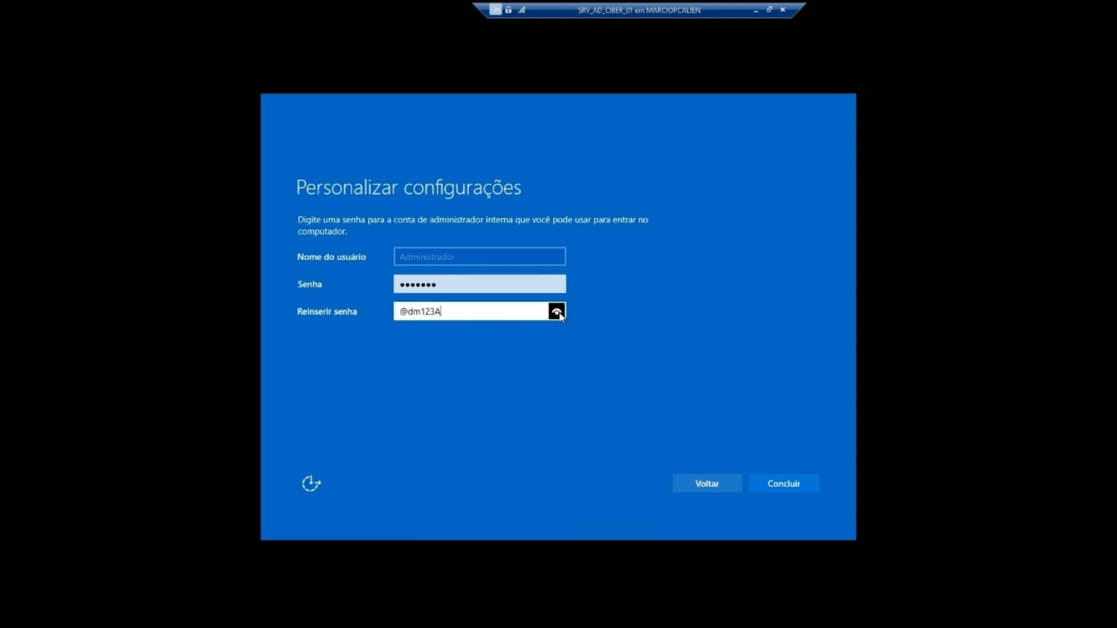
click(556, 284)
click(415, 284)
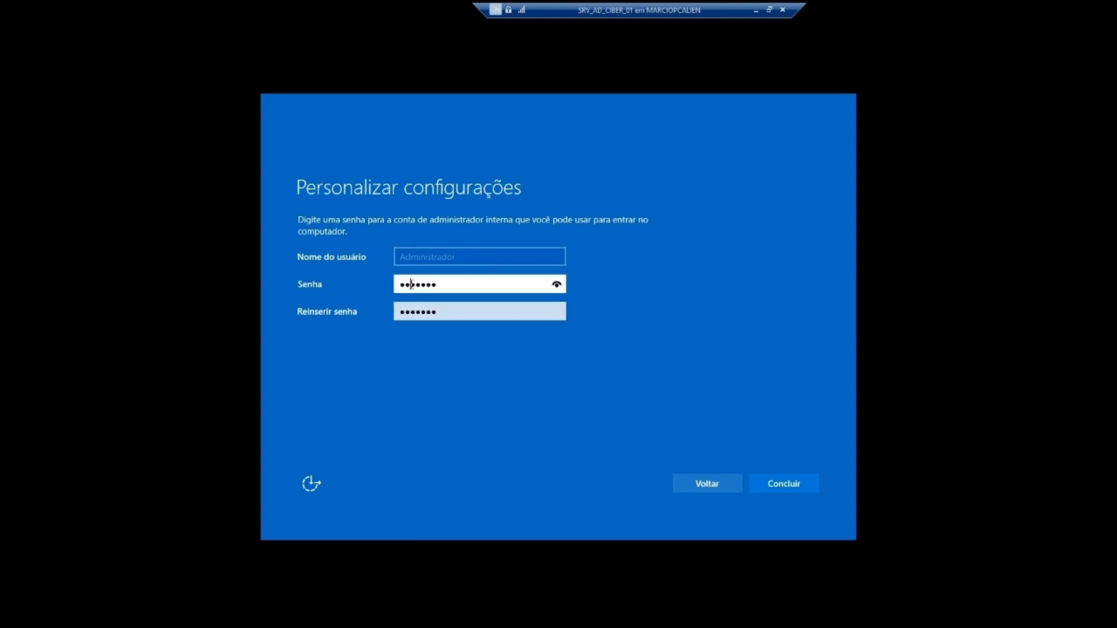
key(BackSpace)
click(557, 284)
click(557, 284)
click(557, 312)
key(Return)
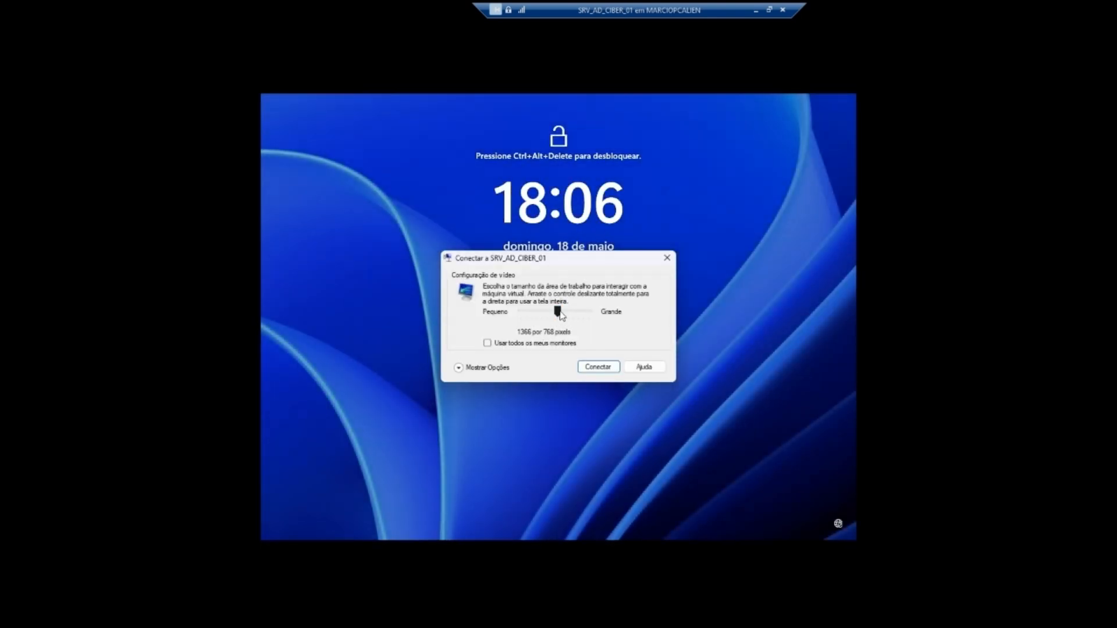
Step: Connect at the chosen display size, sign in as Administrador, and send only required diagnostic data
click(598, 366)
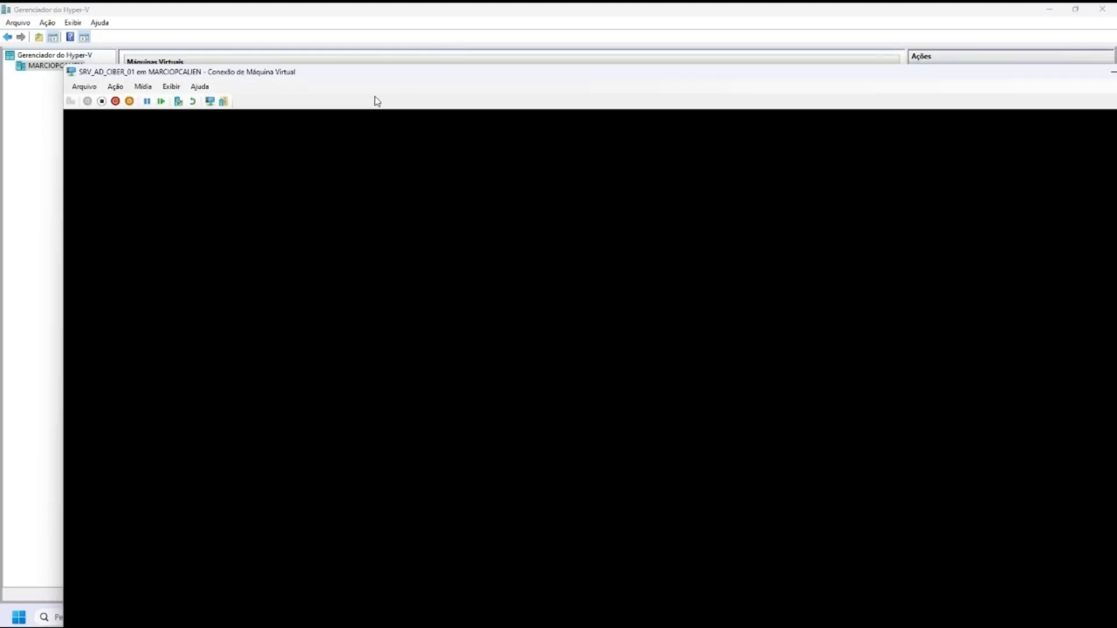
text(******)
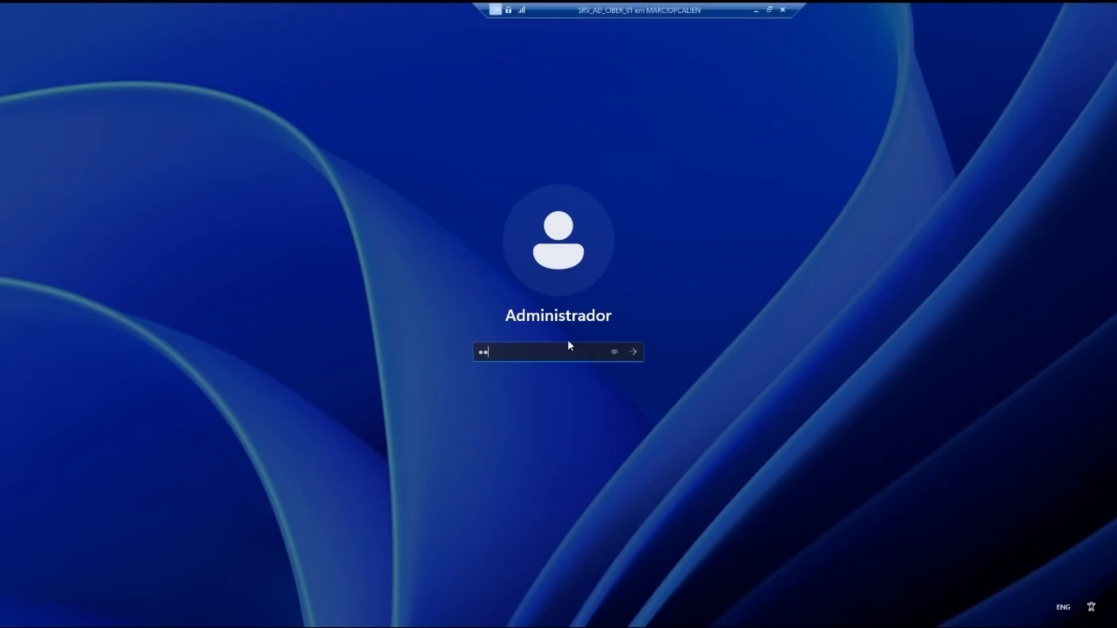
text(**)
key(Return)
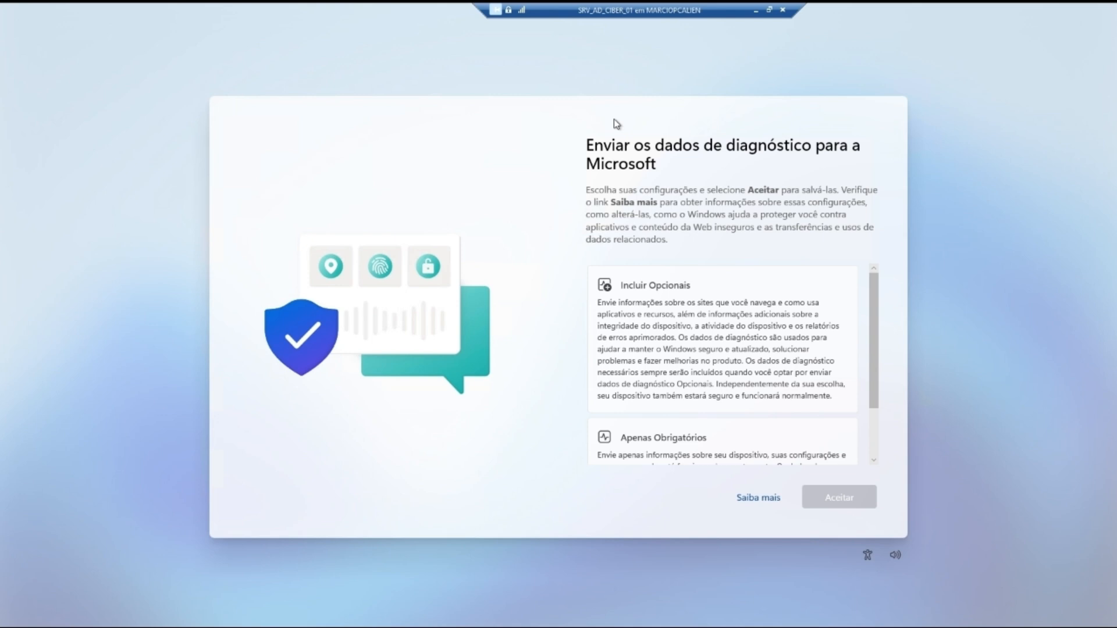
click(696, 441)
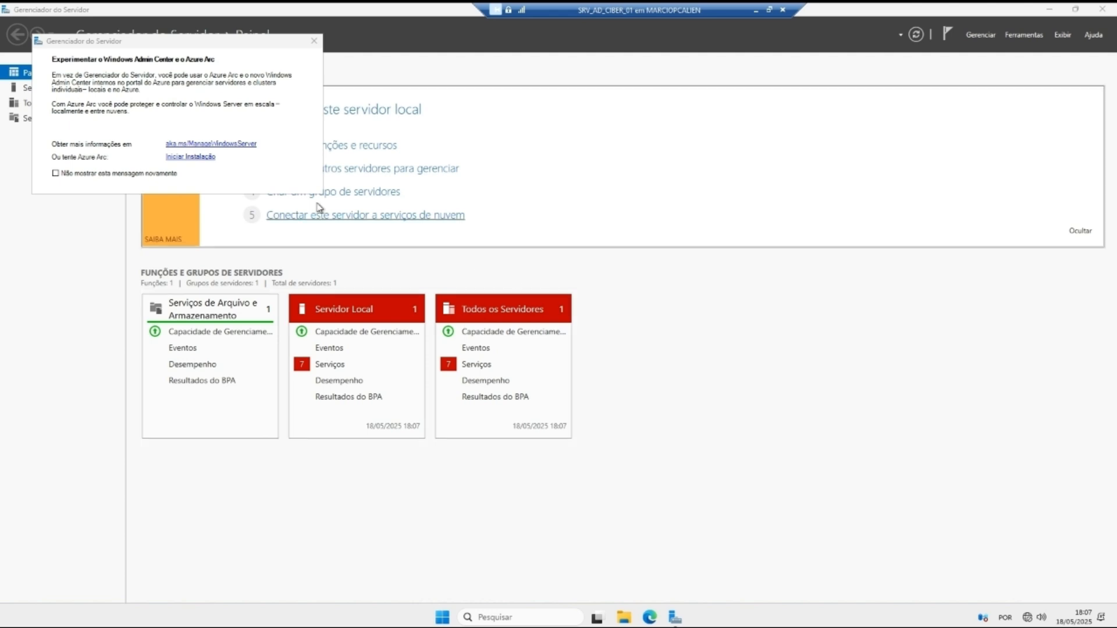
Step: Dismiss the Azure Arc notice, review Local Server properties, and bring up the Ethernet adapter's options
click(314, 41)
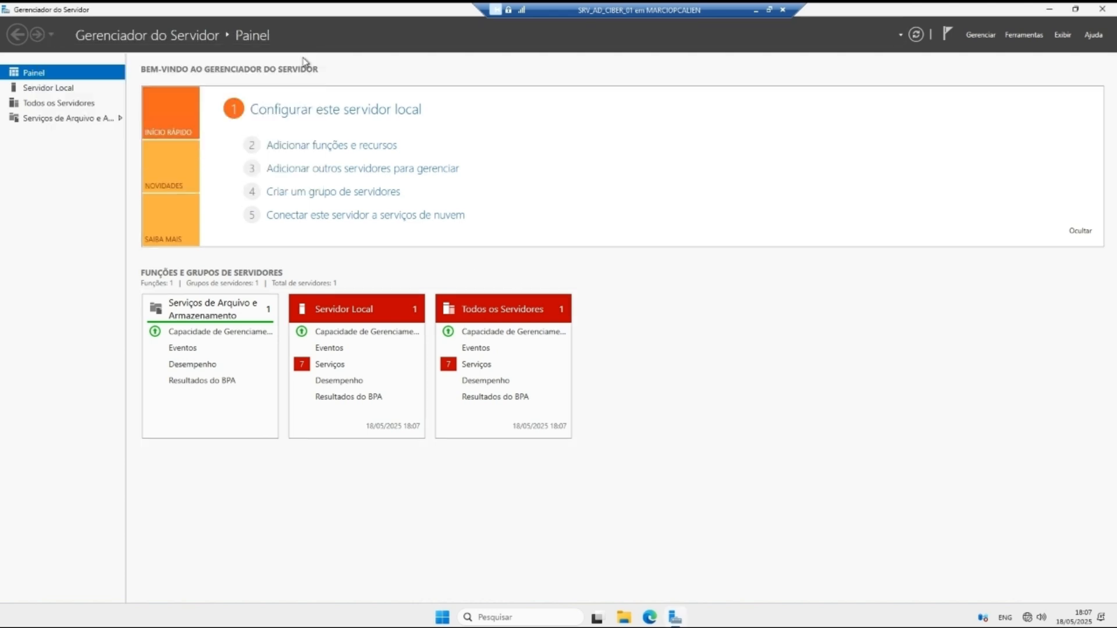
click(84, 90)
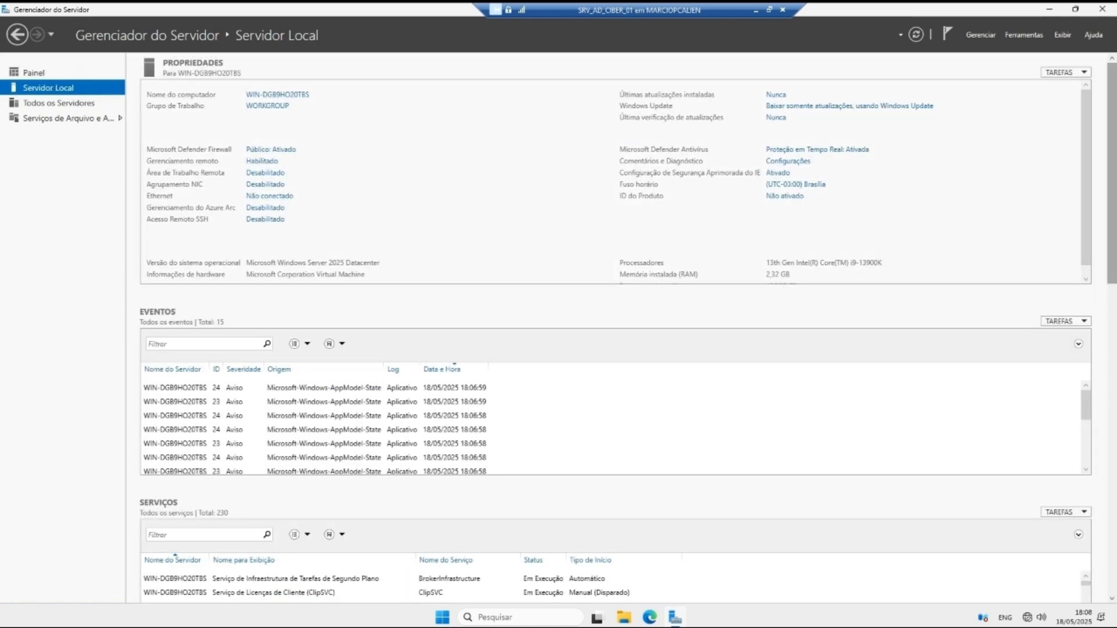
click(284, 96)
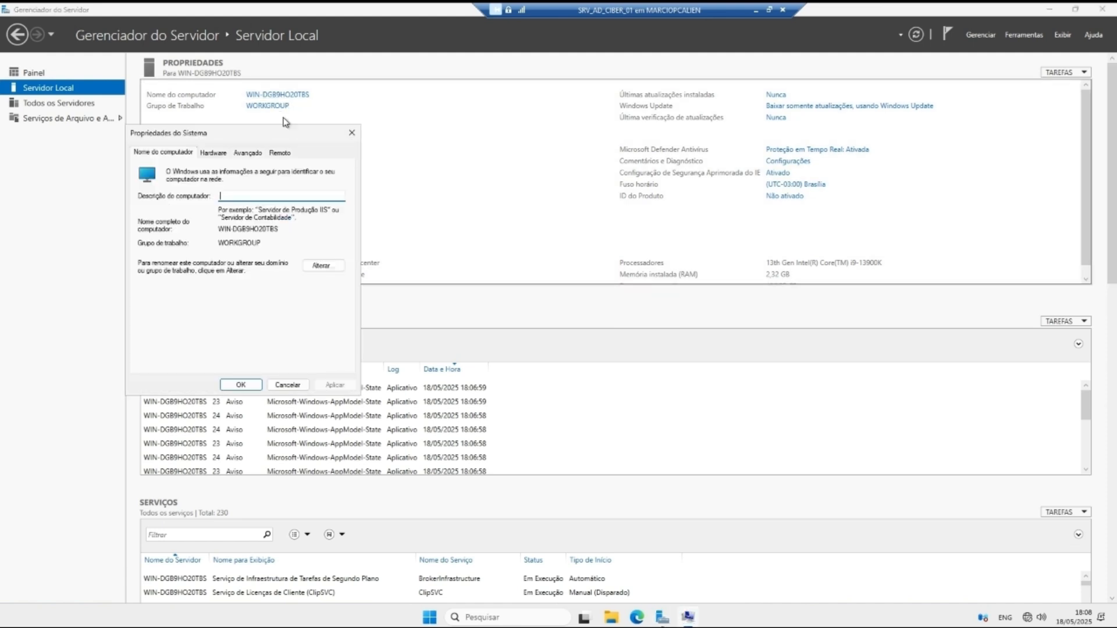
click(351, 133)
click(269, 196)
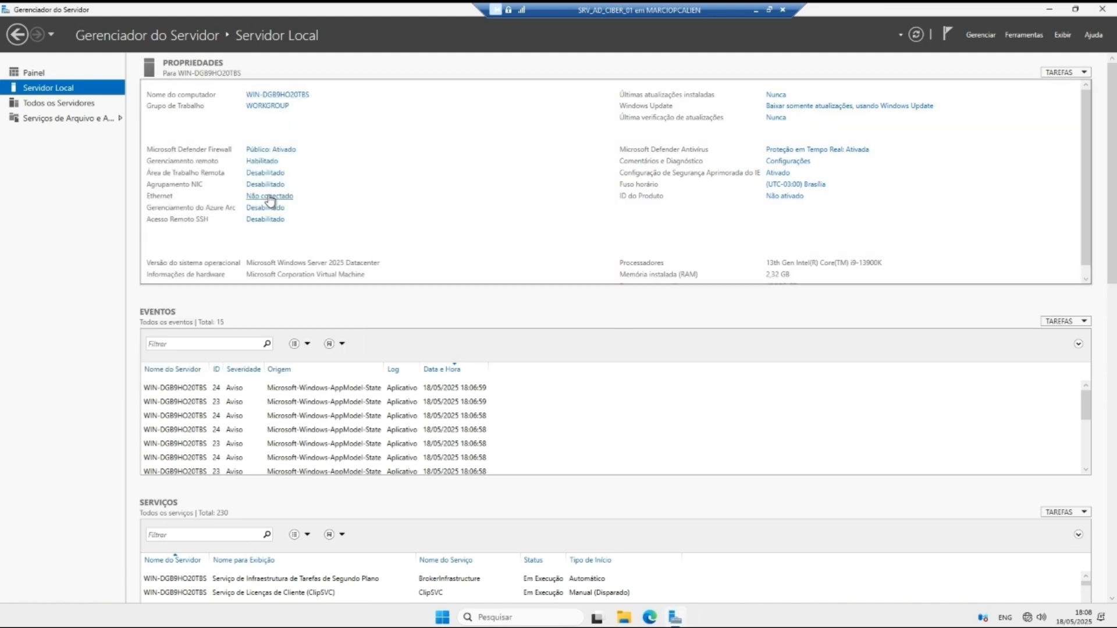
click(877, 131)
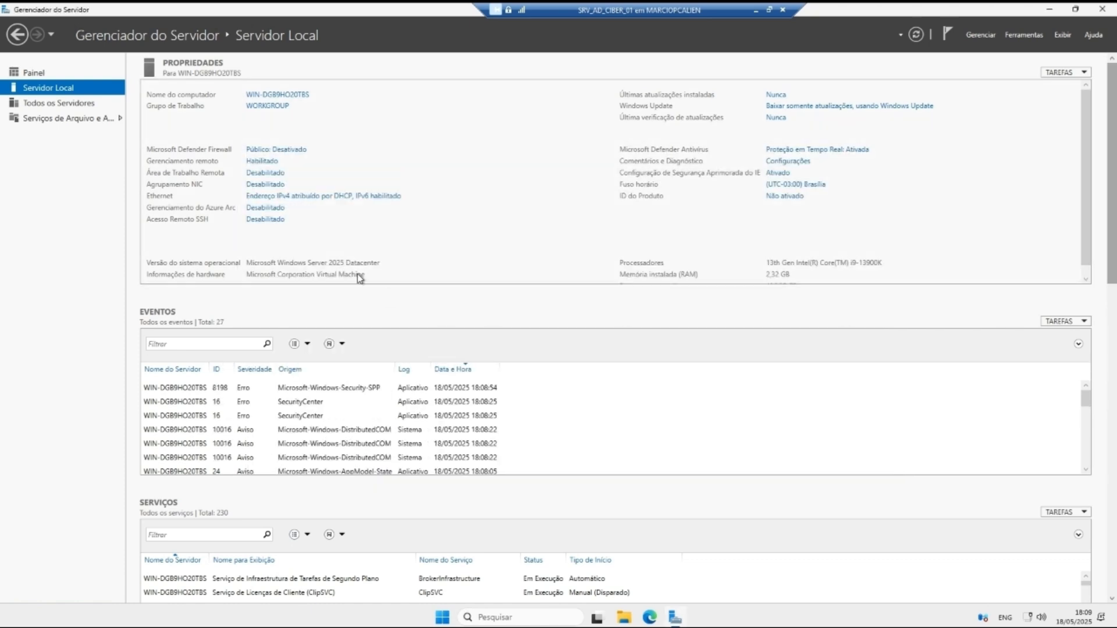
click(374, 196)
right_click(373, 199)
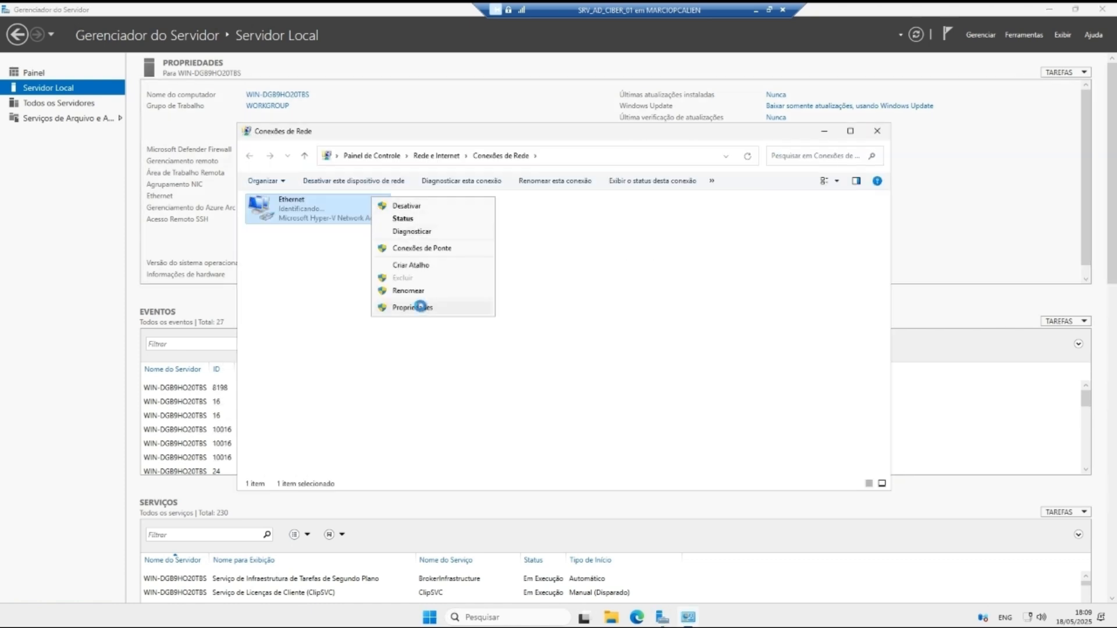
Step: In the adapter's TCP/IPv4 properties, enter IP 192.168.0.4, mask 255.255.255.0, DNS 192.168.0.4, and save
click(421, 306)
click(343, 314)
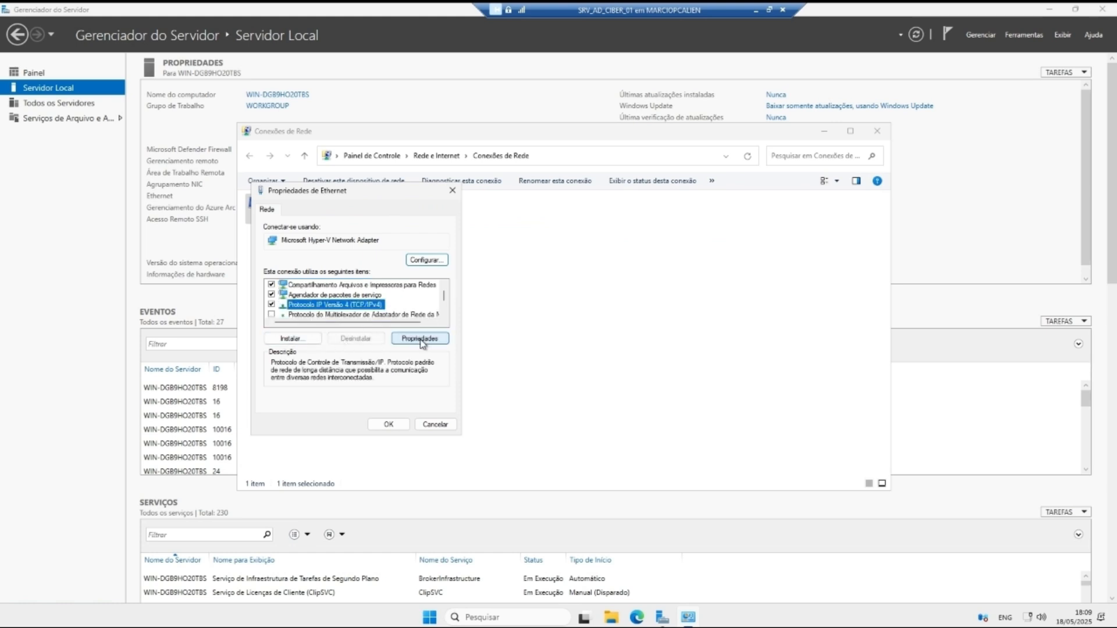
click(417, 342)
click(365, 320)
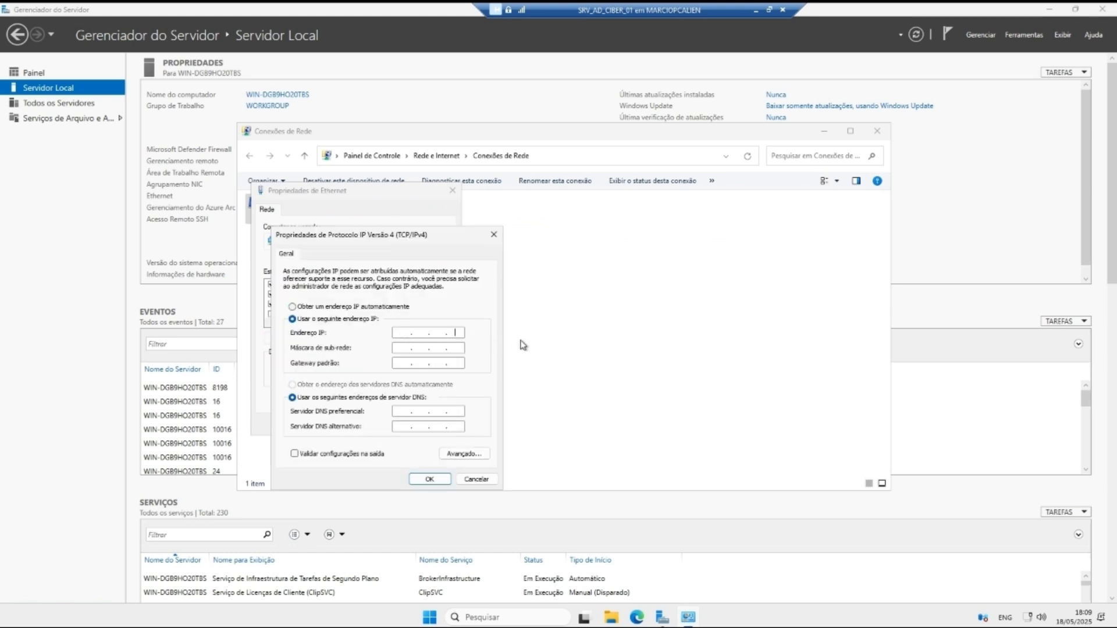
click(400, 334)
text(192 . )
text(168 . 0 . 1)
key(Tab)
key(Tab)
key(Tab)
key(Tab)
text(192 . 168 . 0)
key(BackSpace)
text(4)
click(429, 478)
click(401, 424)
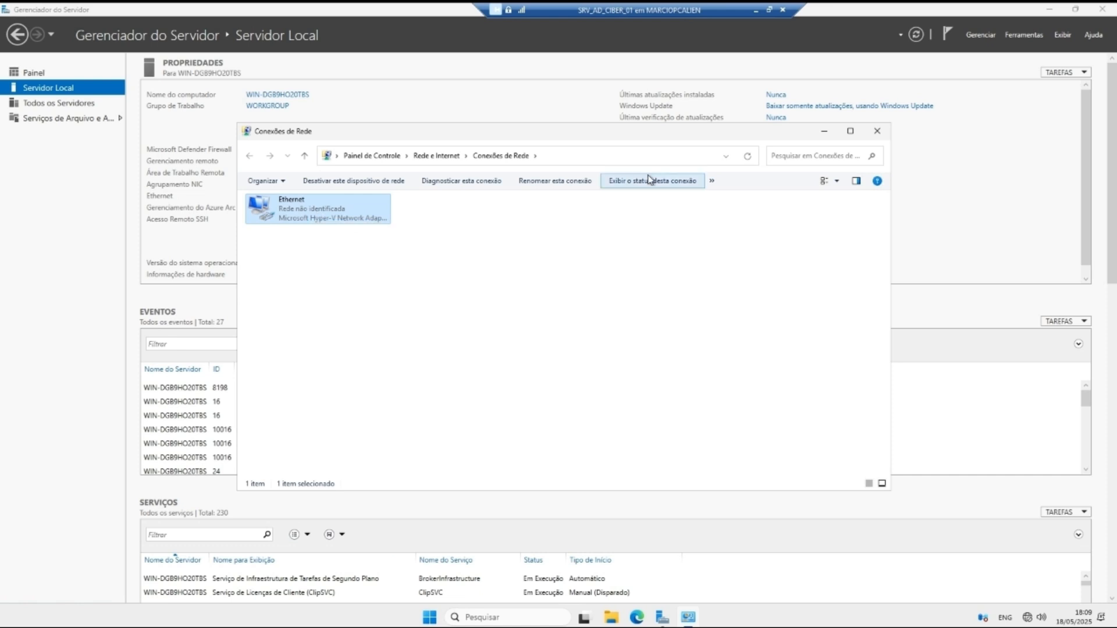
Step: Close the Network Connections window without changing the Ethernet adapter
right_click(360, 208)
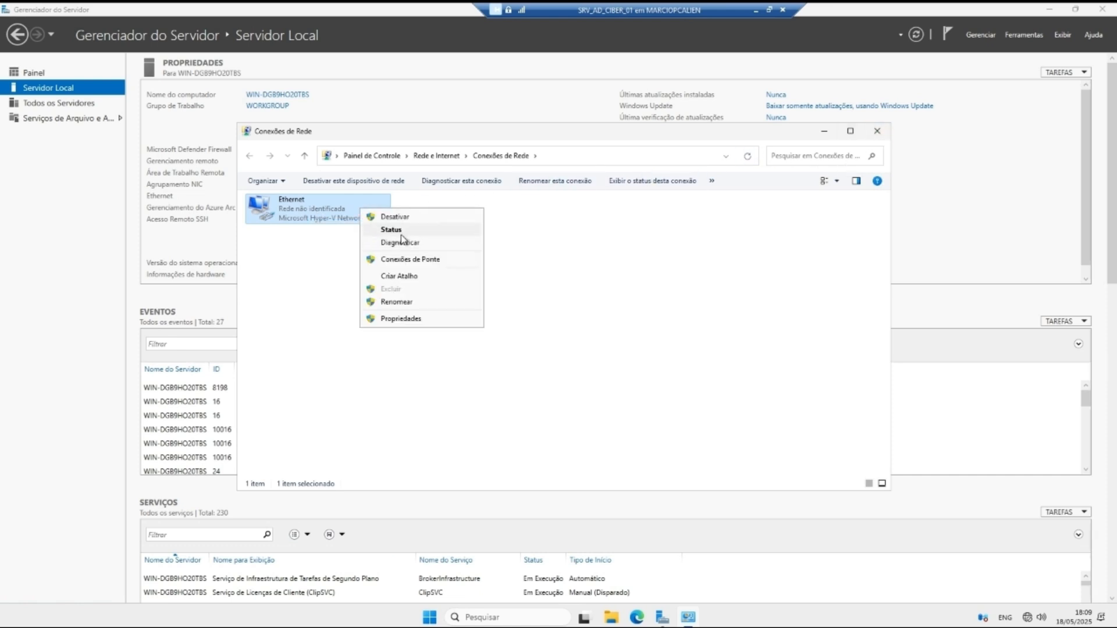
click(553, 235)
click(877, 132)
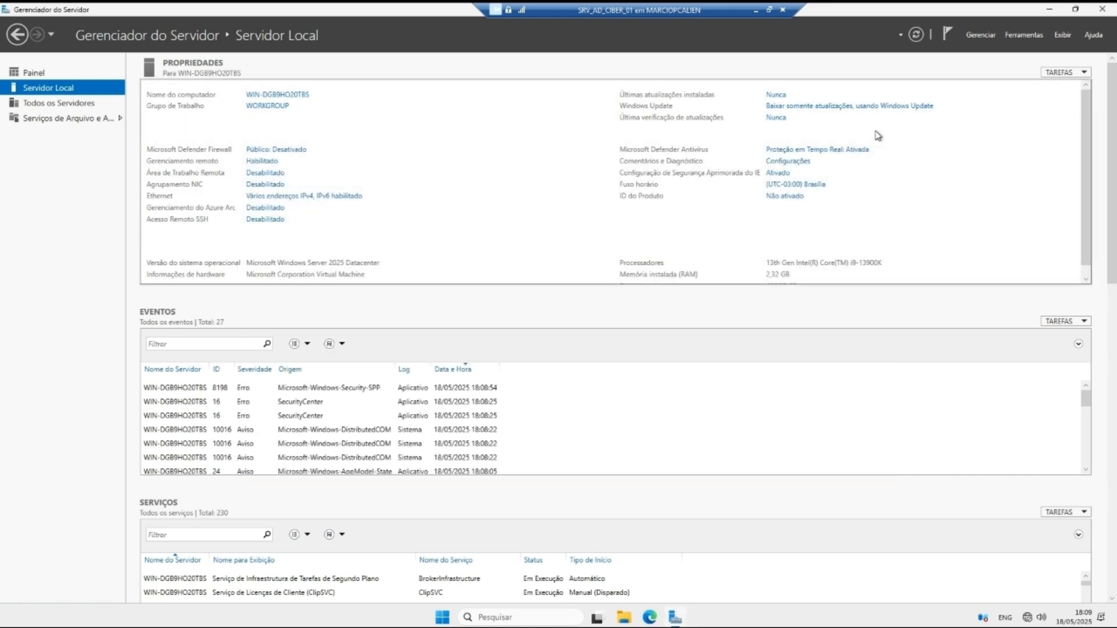
Step: Rename the computer to SRDAD01C and restart the server now
click(286, 101)
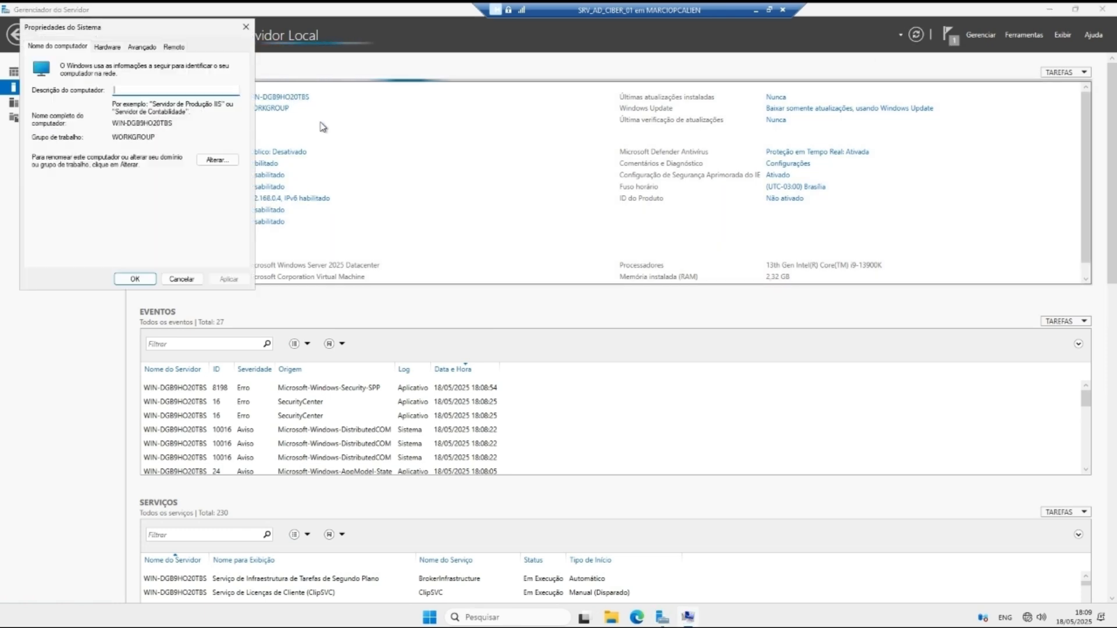
click(224, 159)
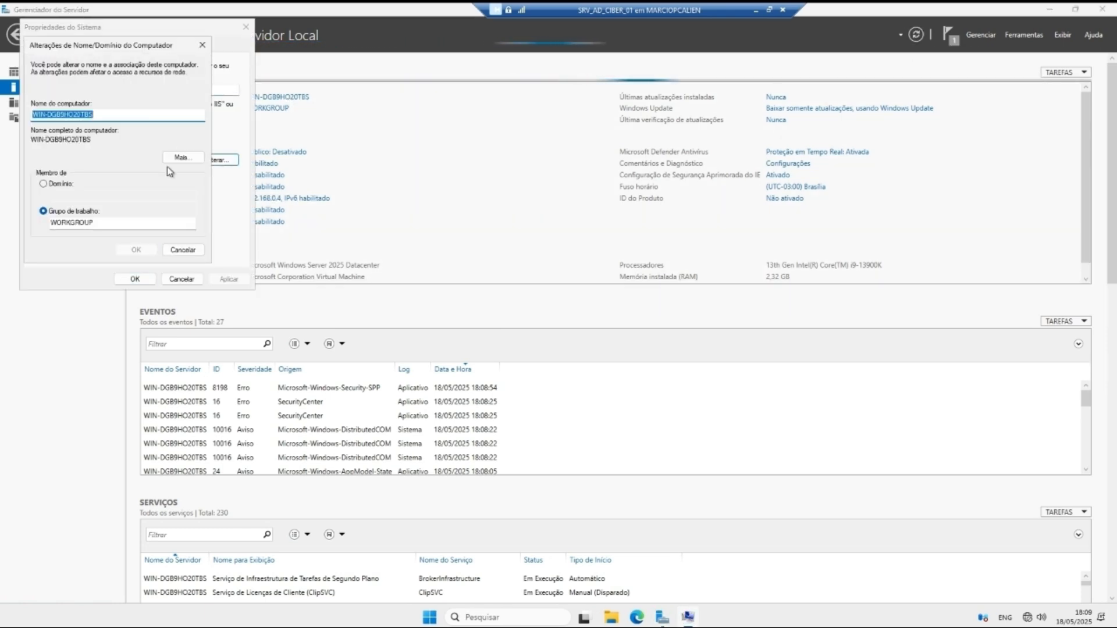
text(srd)
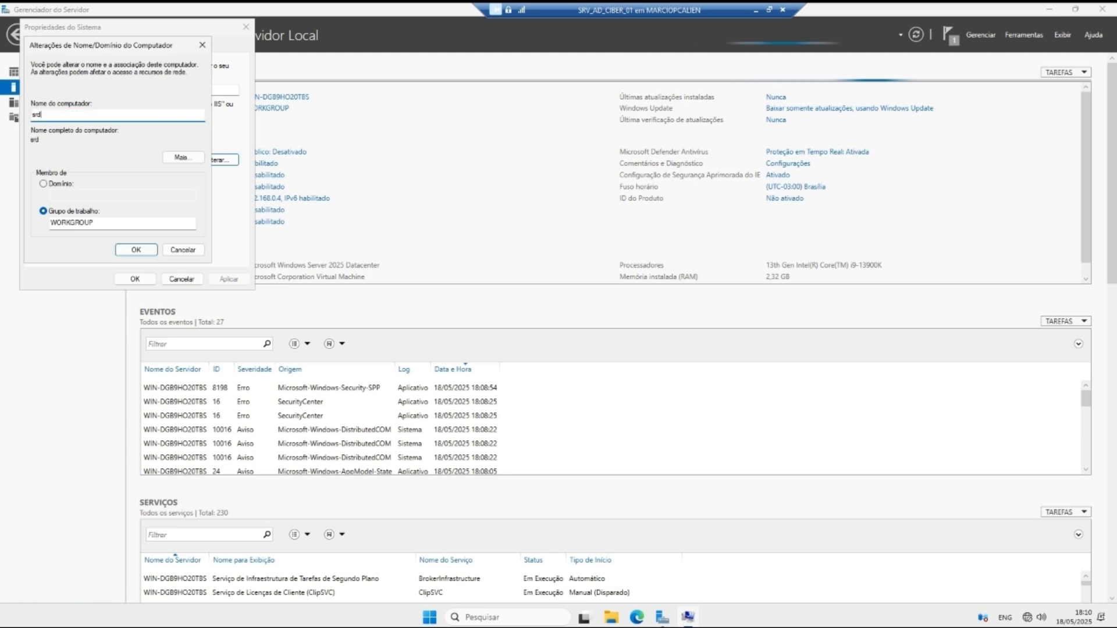
key(BackSpace)
key(BackSpace)
text(SRDA)
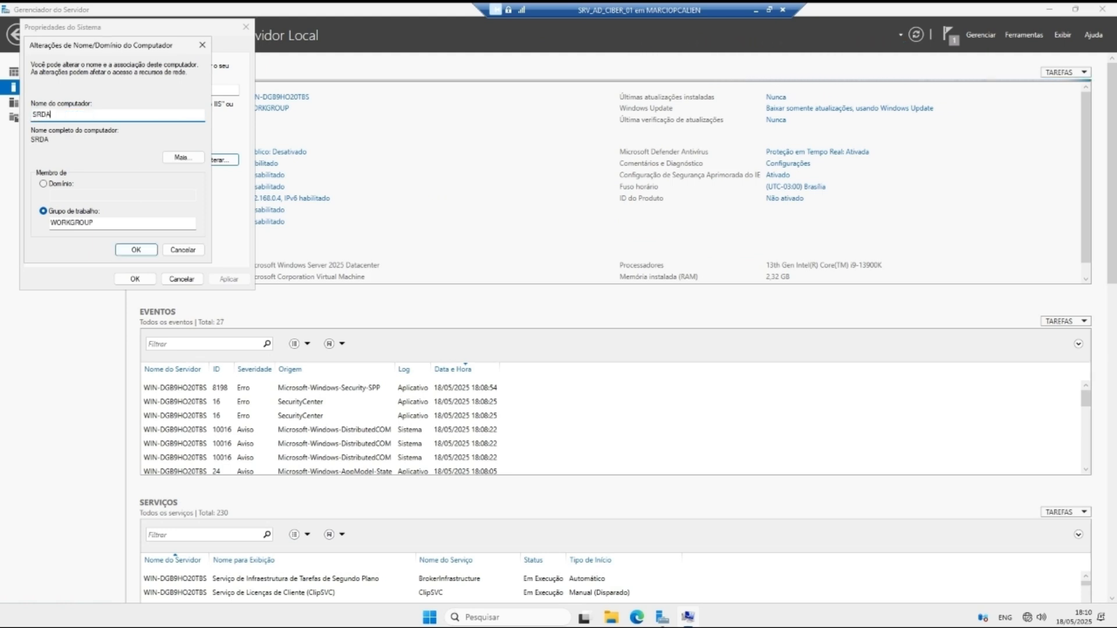
text(D01C)
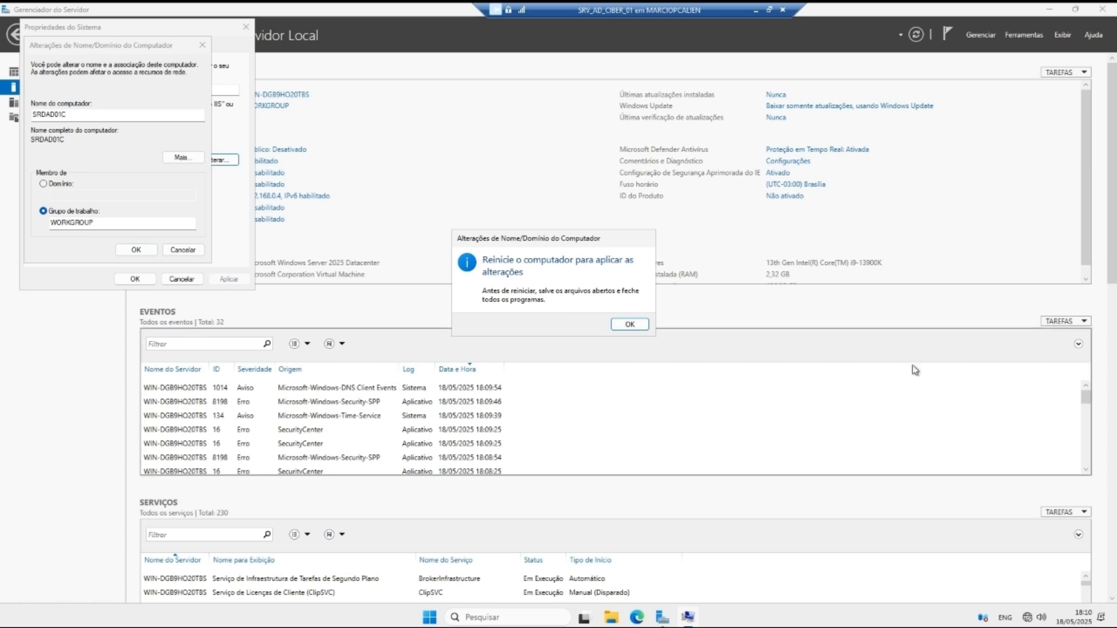
click(640, 324)
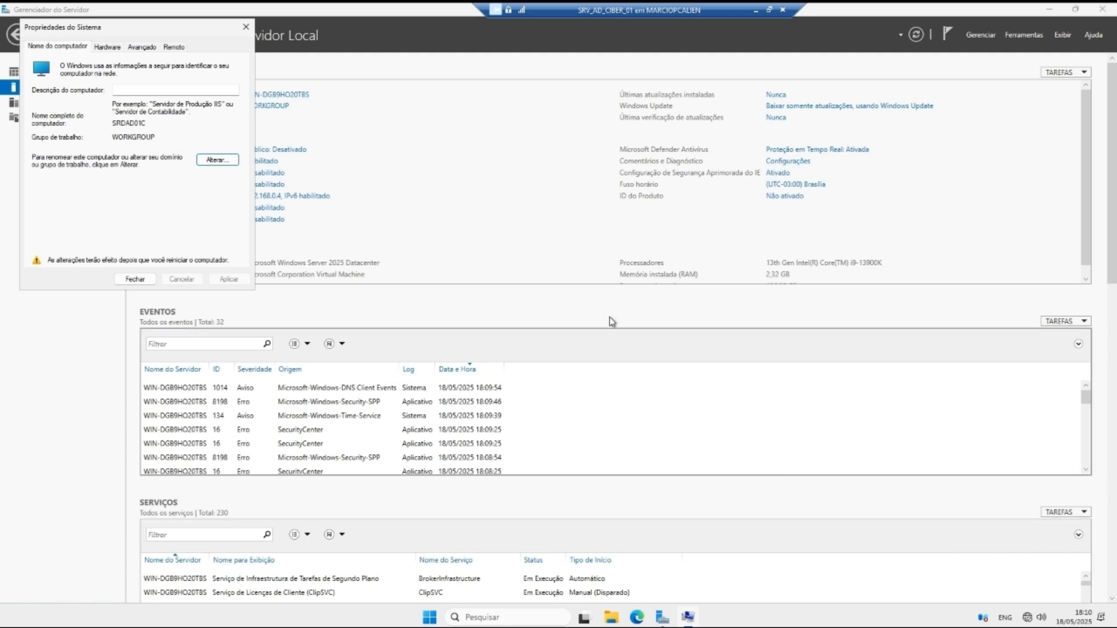
click(135, 278)
click(512, 322)
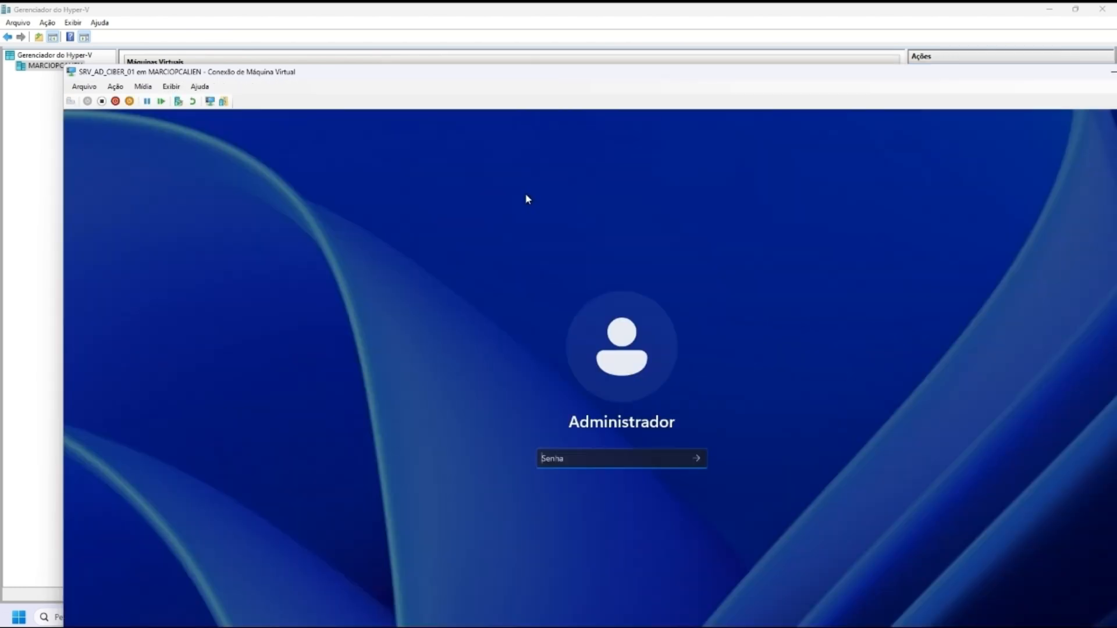
Step: Sign in full-screen with the admin password, dismiss the Azure Arc popup, and view Local Server
double_click(559, 70)
text(***)
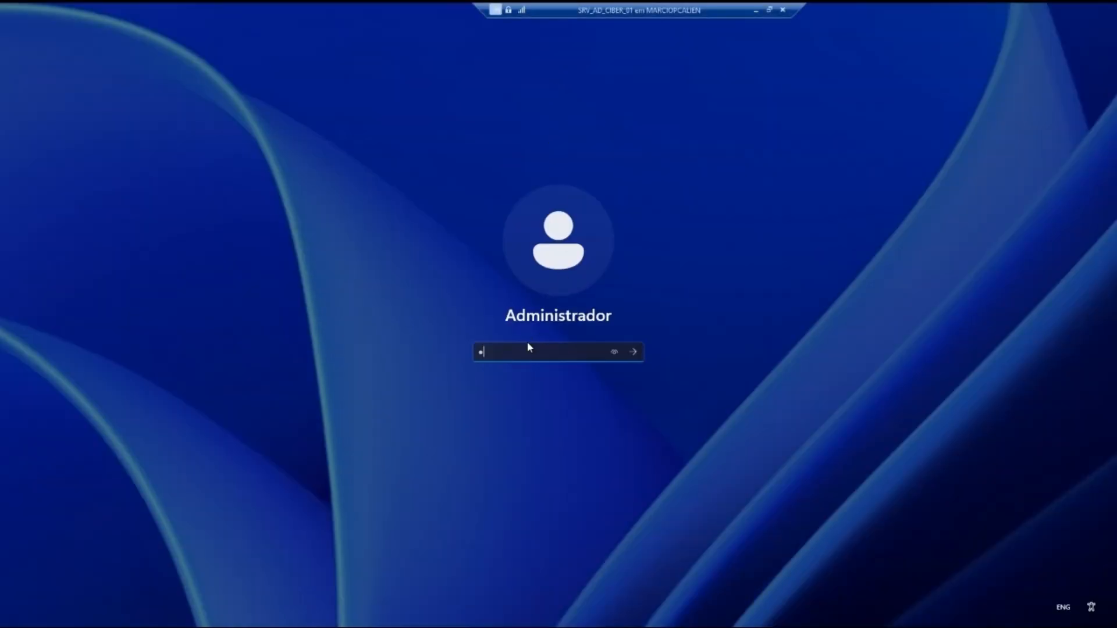
text(****)
key(Return)
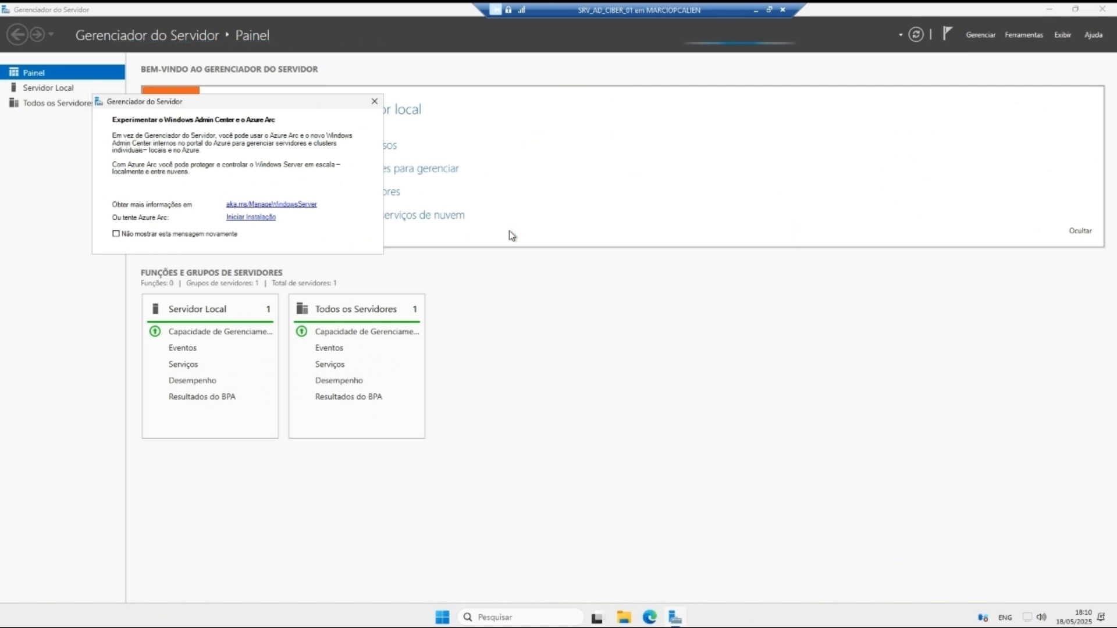
click(227, 238)
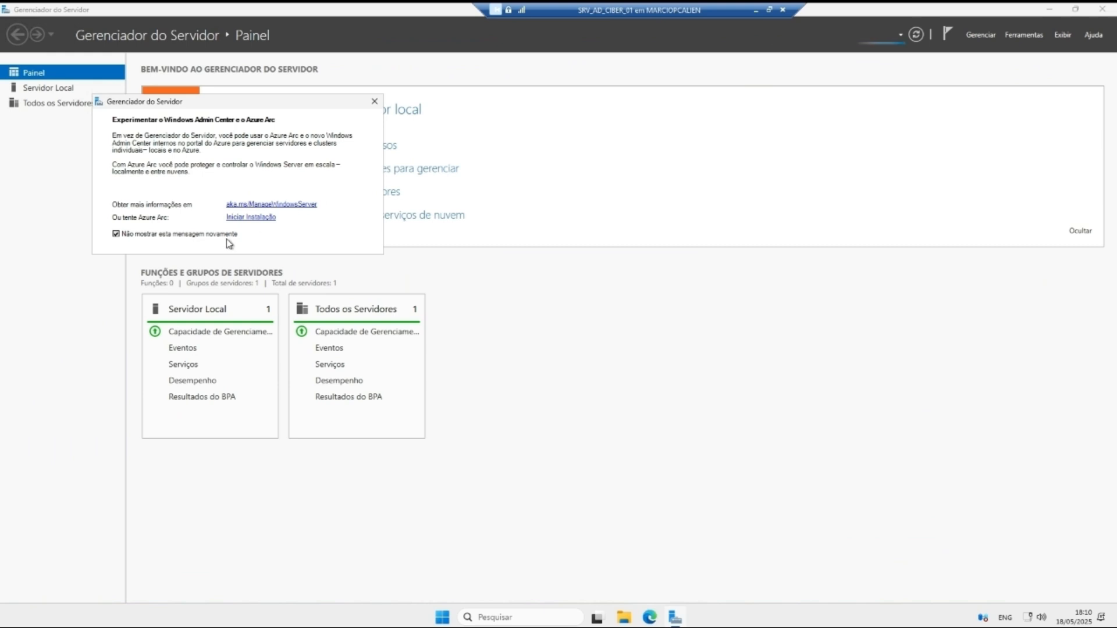
click(374, 102)
click(75, 88)
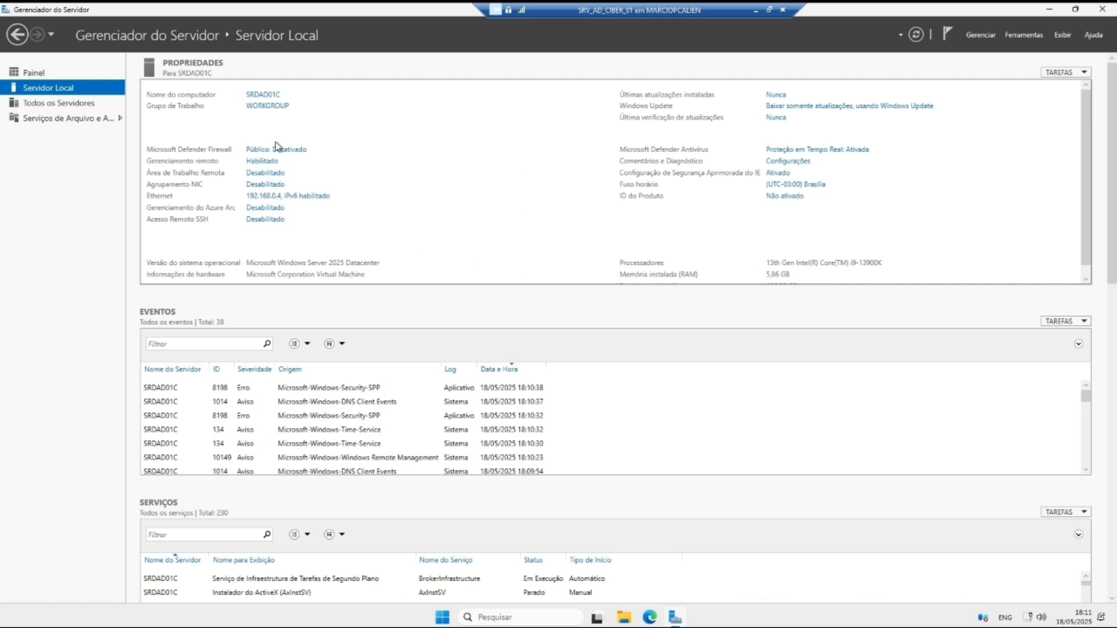
Step: Add the Active Directory Domain Services role and its management features for the local server
click(977, 36)
click(980, 50)
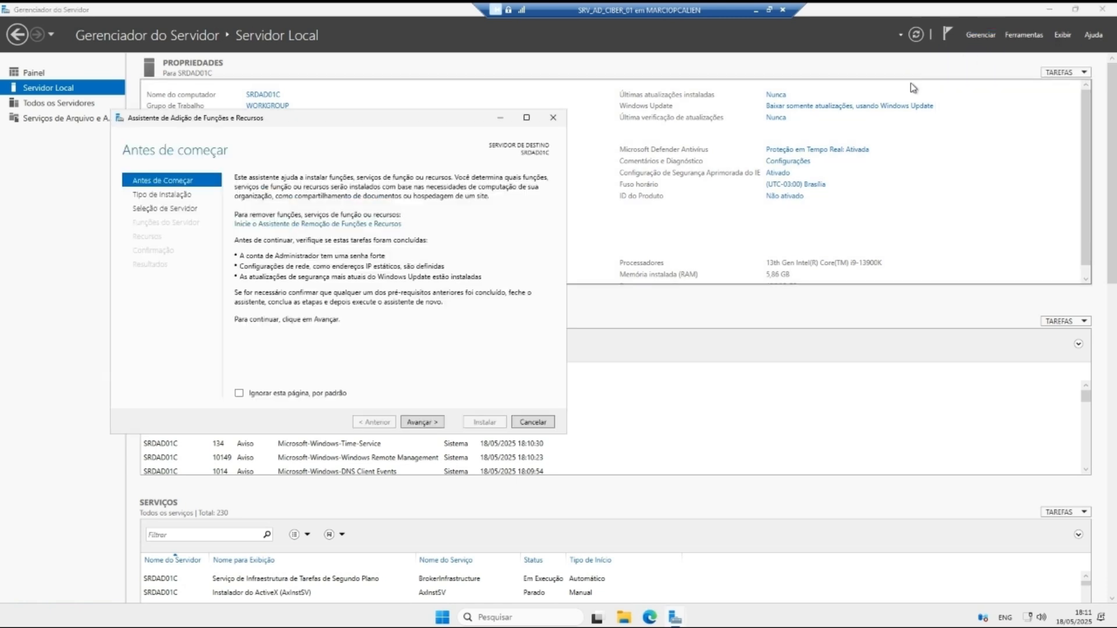
click(422, 422)
click(419, 424)
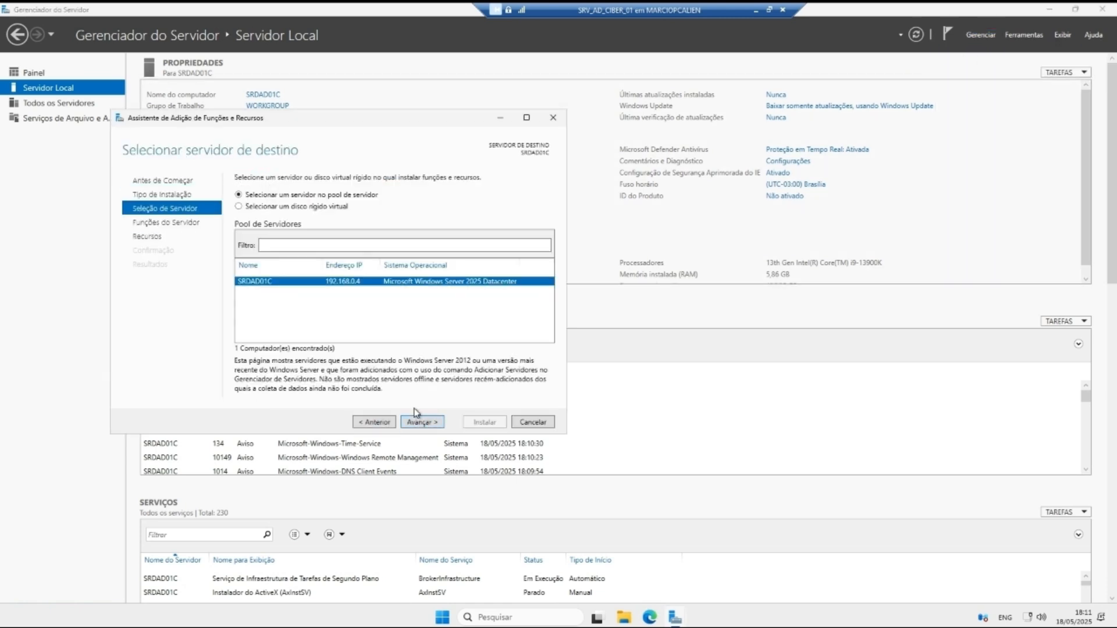
click(423, 421)
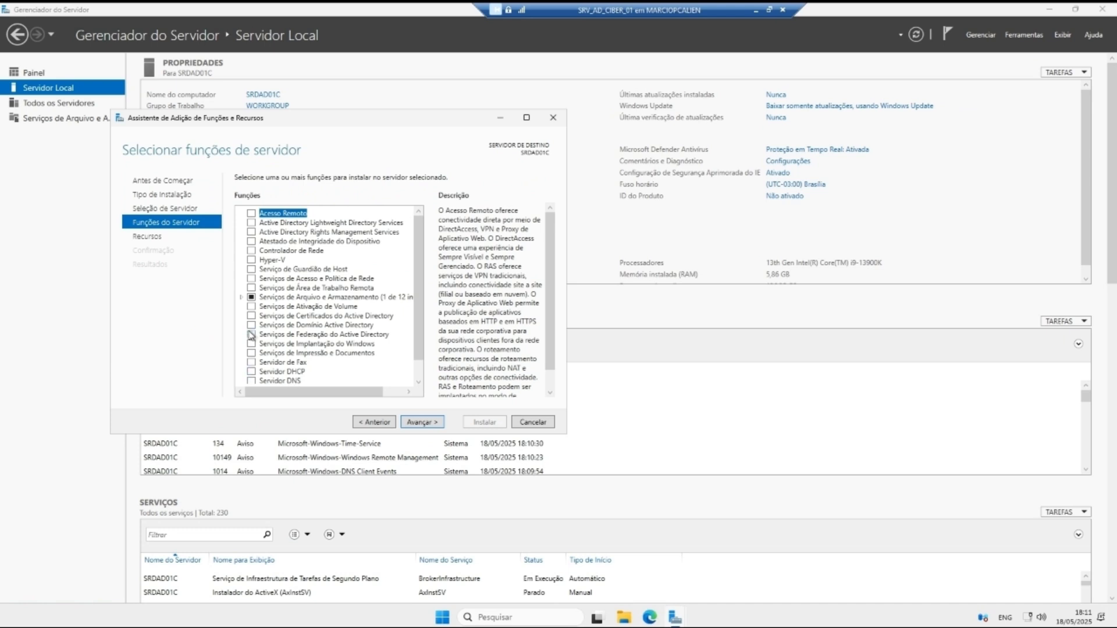
click(251, 325)
click(365, 379)
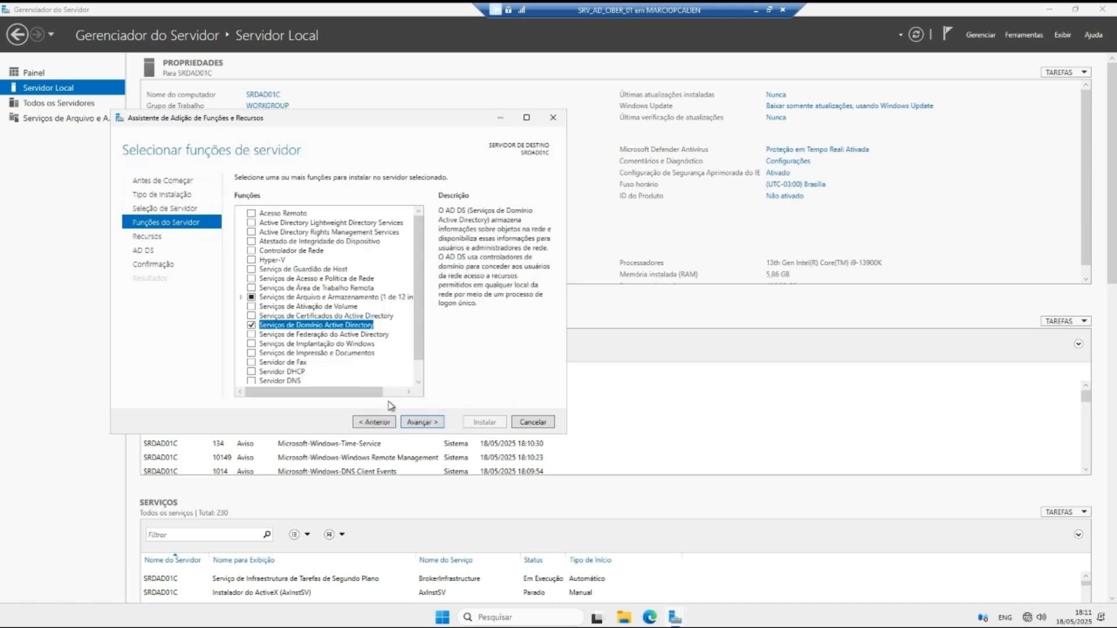
Step: Install the AD DS role and close the wizard once it succeeds
click(431, 424)
click(421, 421)
click(429, 423)
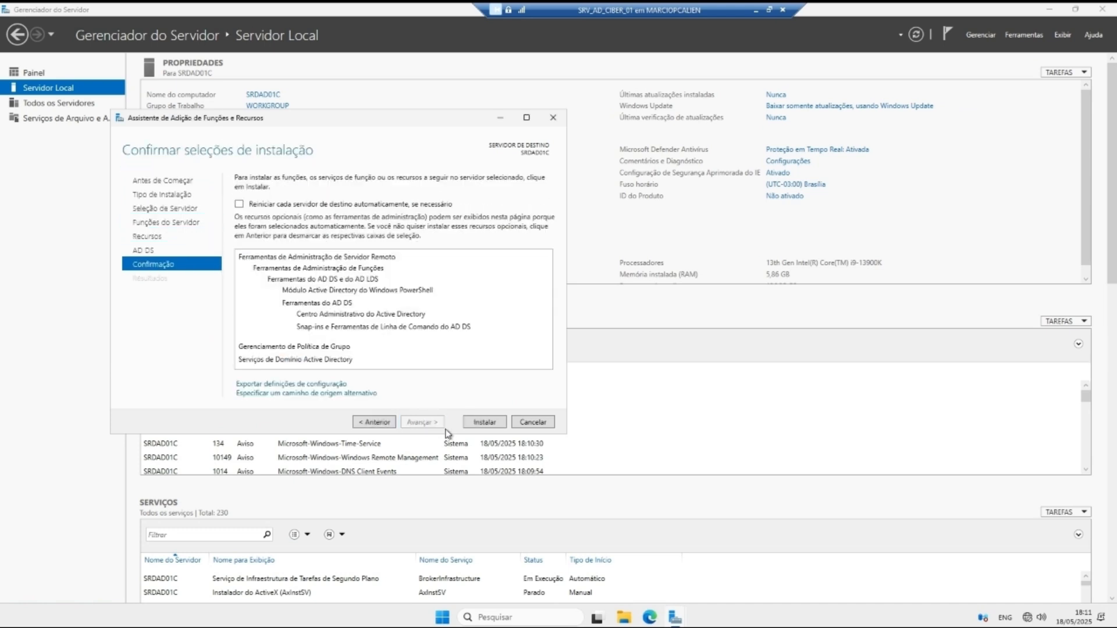
click(470, 422)
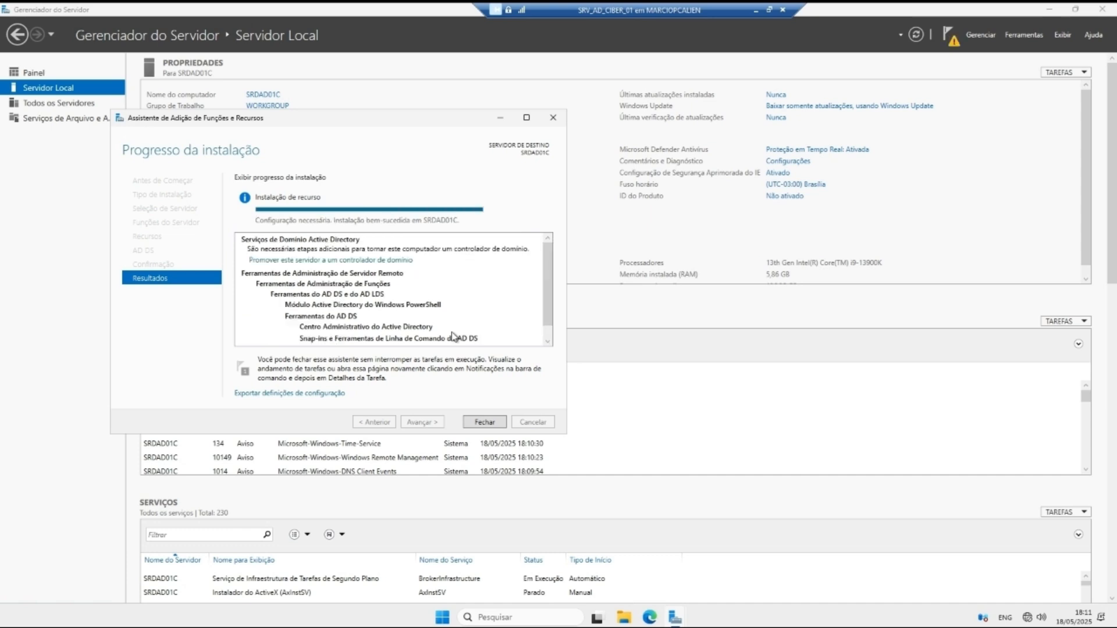
click(485, 422)
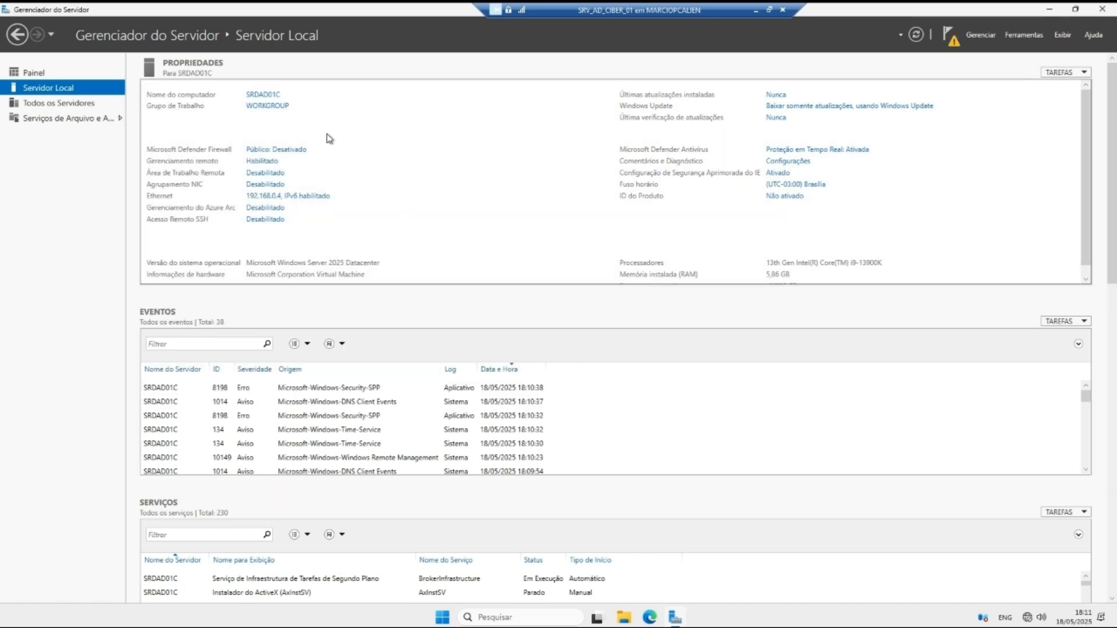
Step: Promote the server as a new forest with root domain ciber.local
click(947, 43)
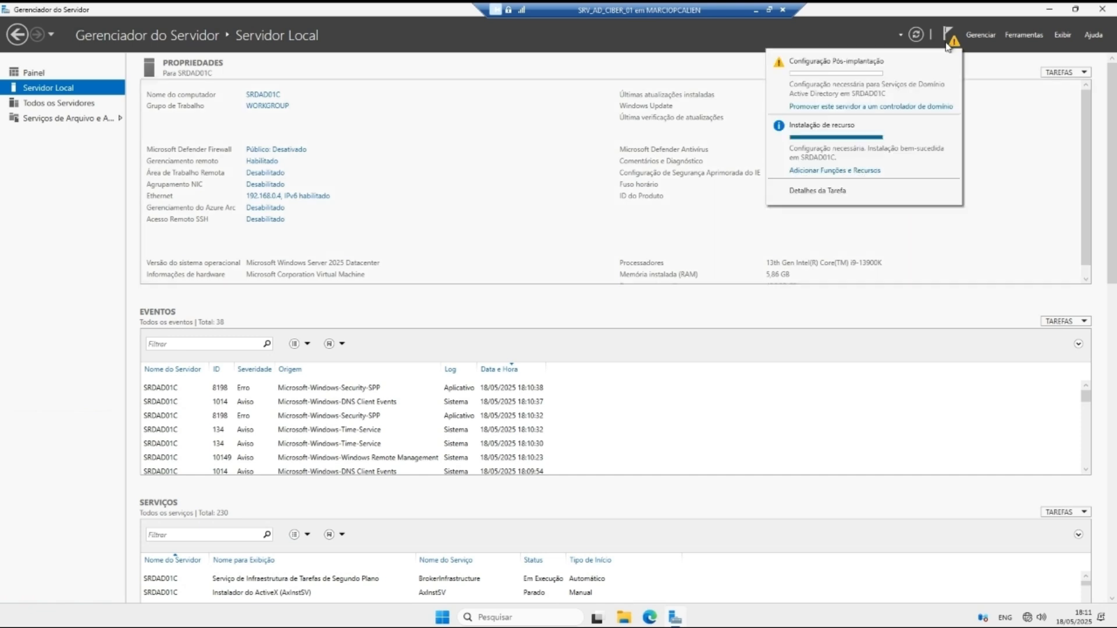
click(877, 107)
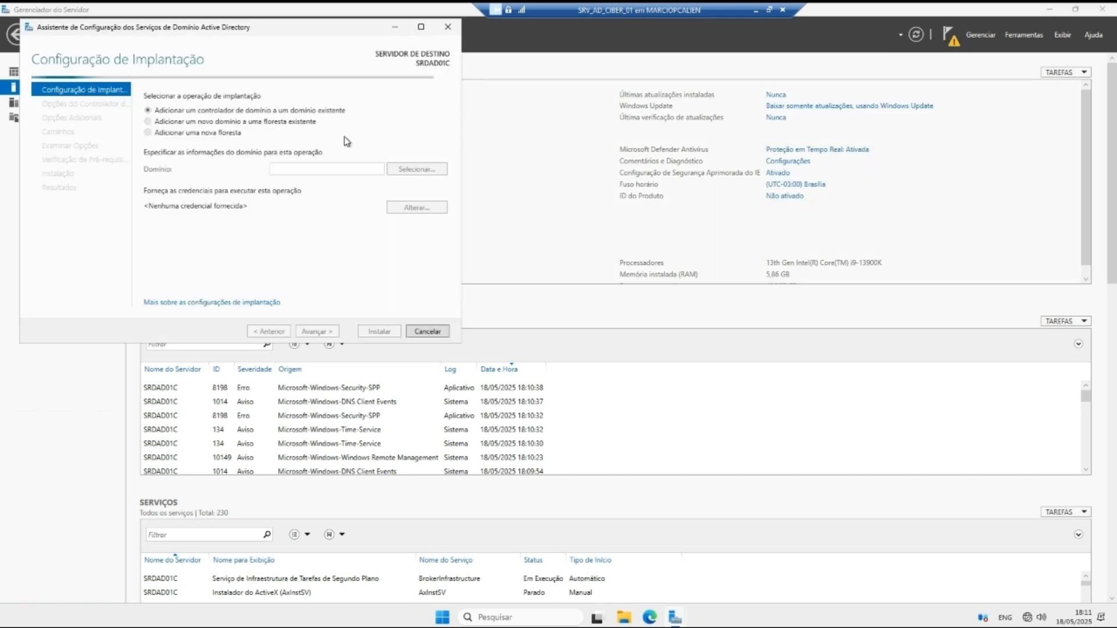
click(215, 133)
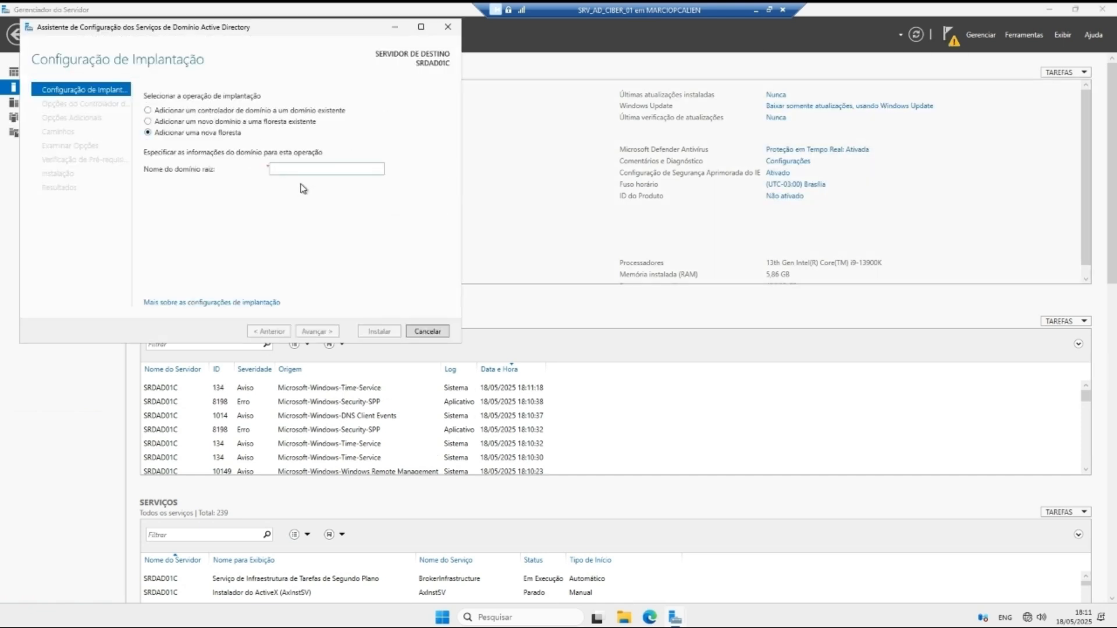
click(341, 174)
text(cib)
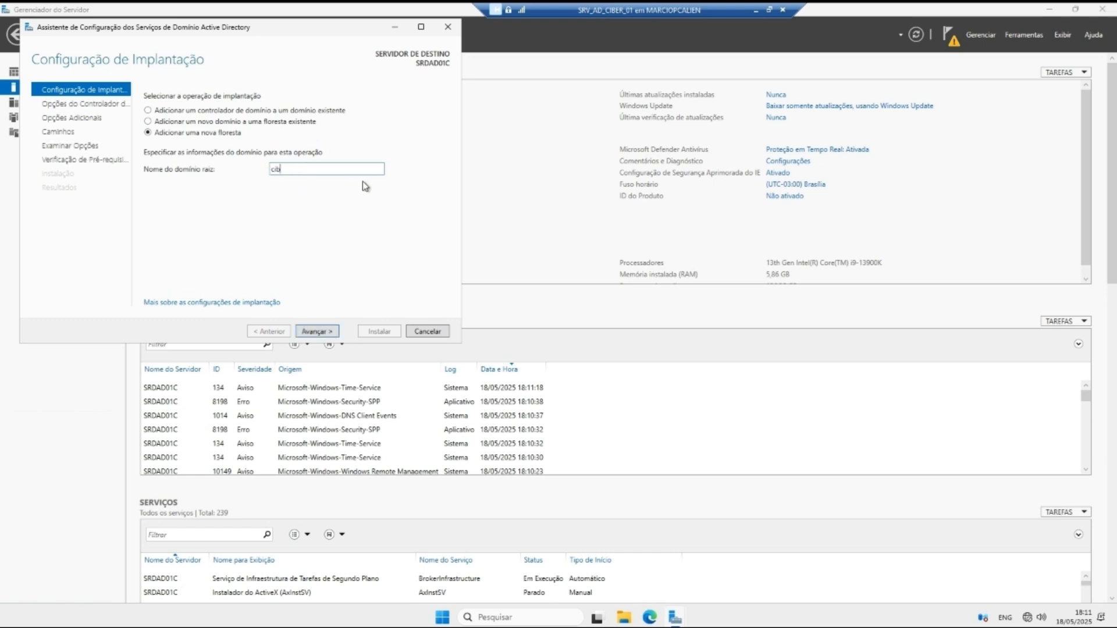
text(er.local)
click(317, 332)
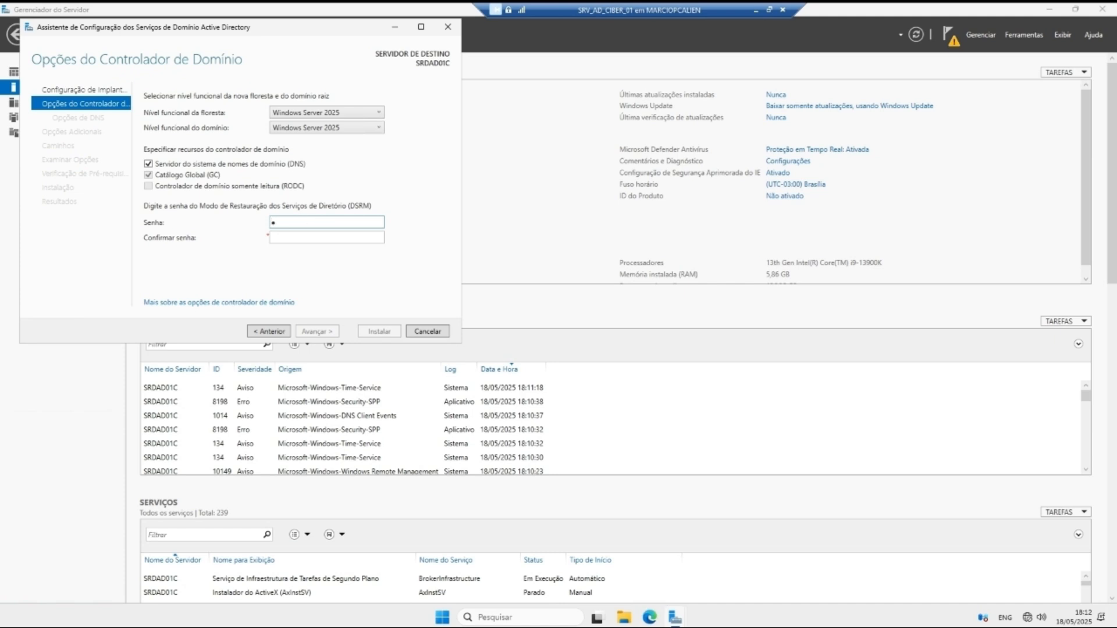
Step: Enter and confirm the DSRM restore password
key(BackSpace)
text(***)
key(Tab)
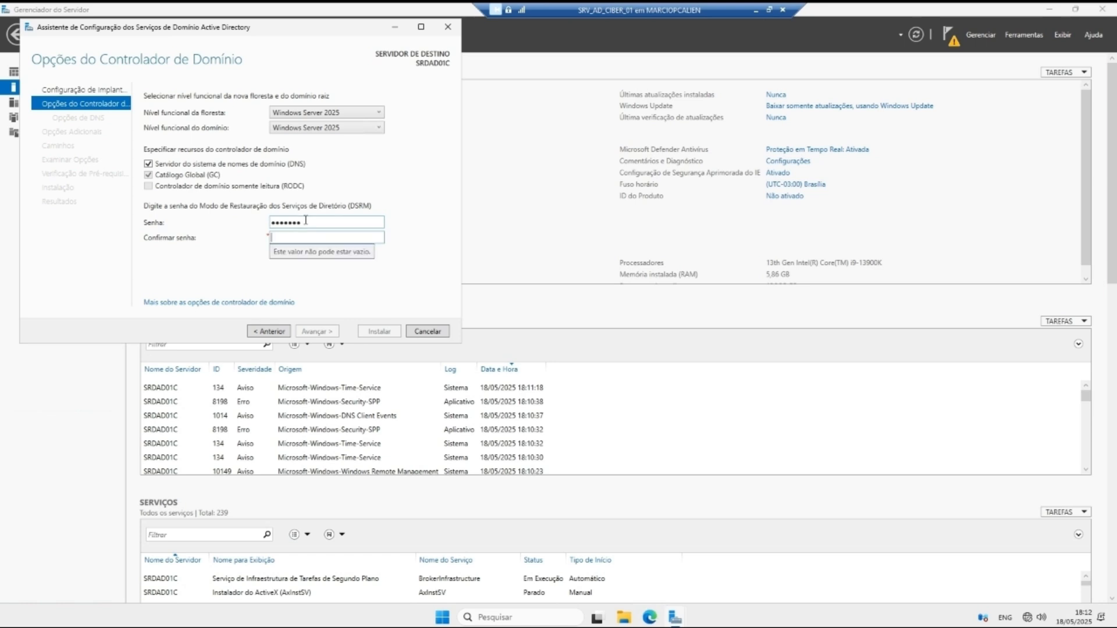
text(*******)
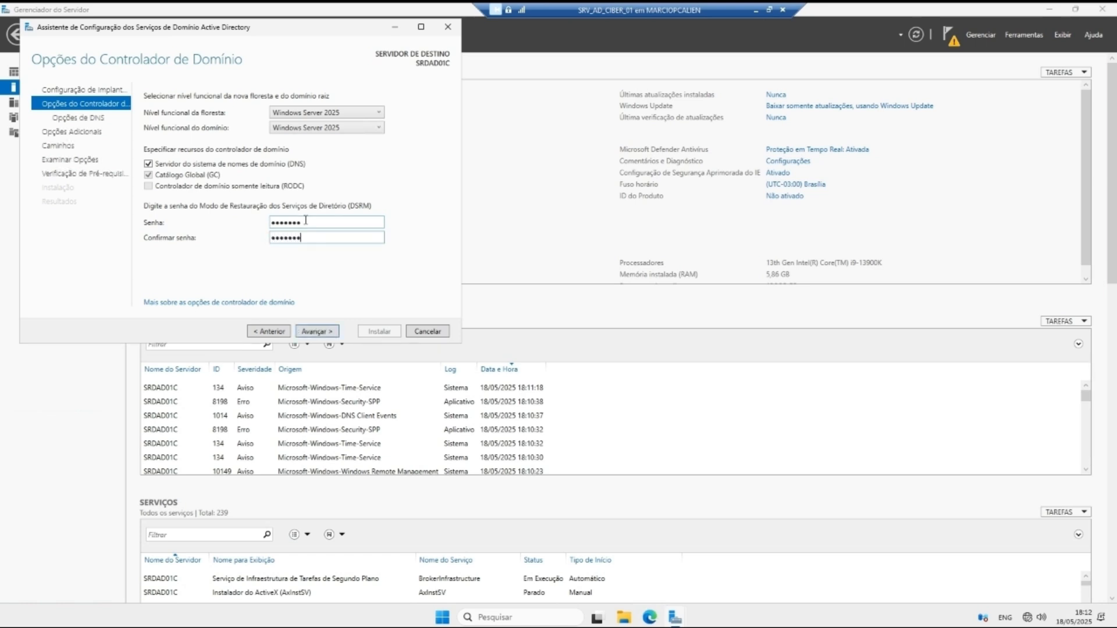
Step: Accept DNS options, NetBIOS name CIBER and default paths, then install the domain controller
click(312, 332)
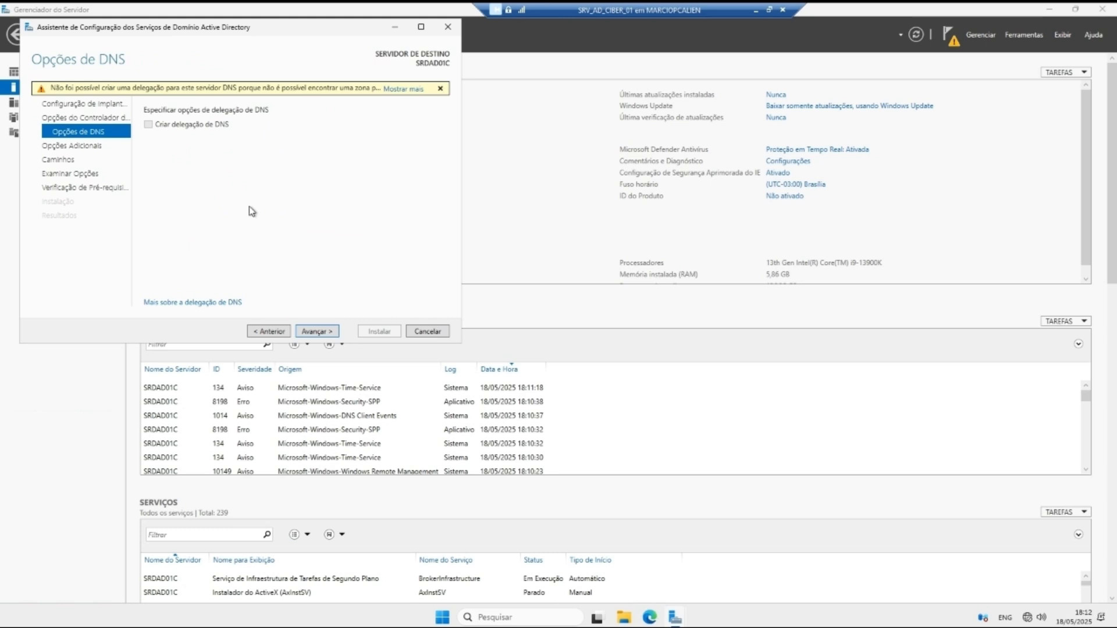
click(314, 332)
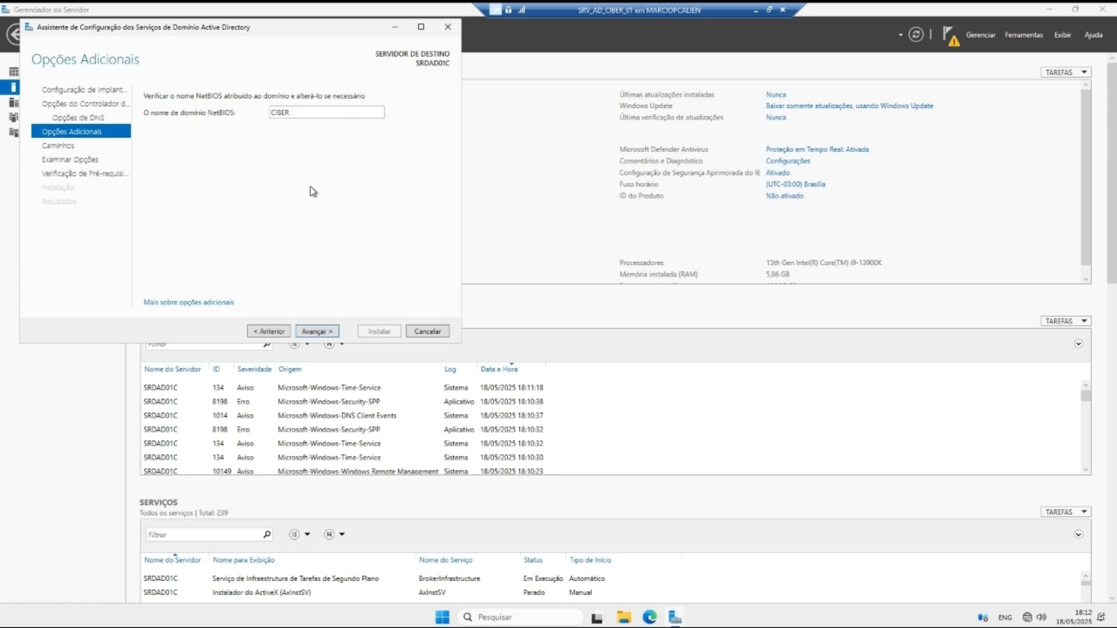
click(316, 331)
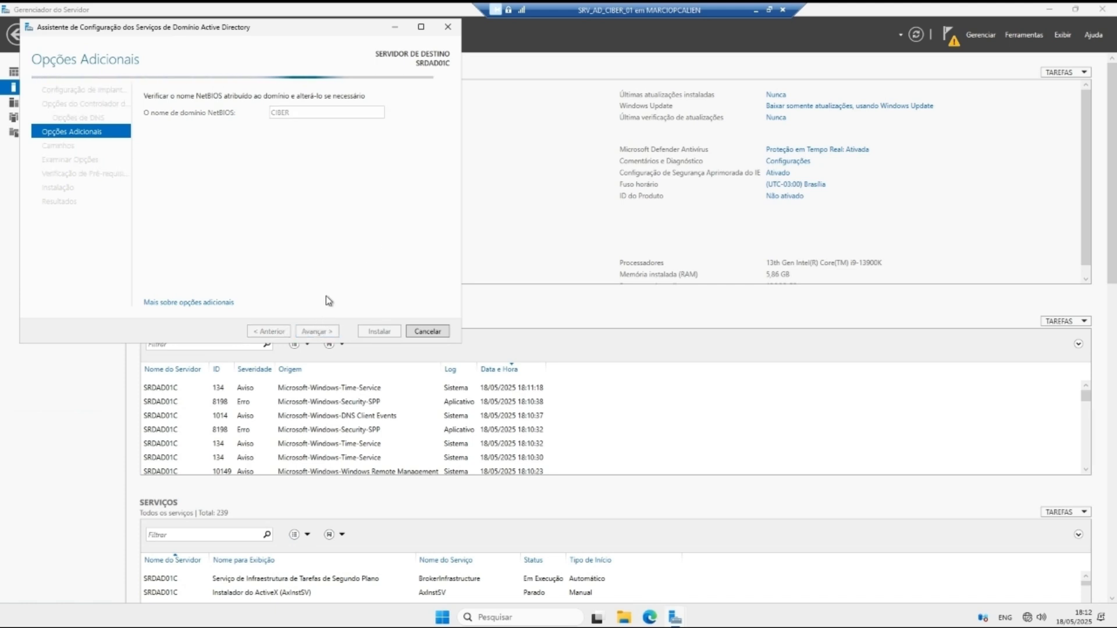
click(331, 329)
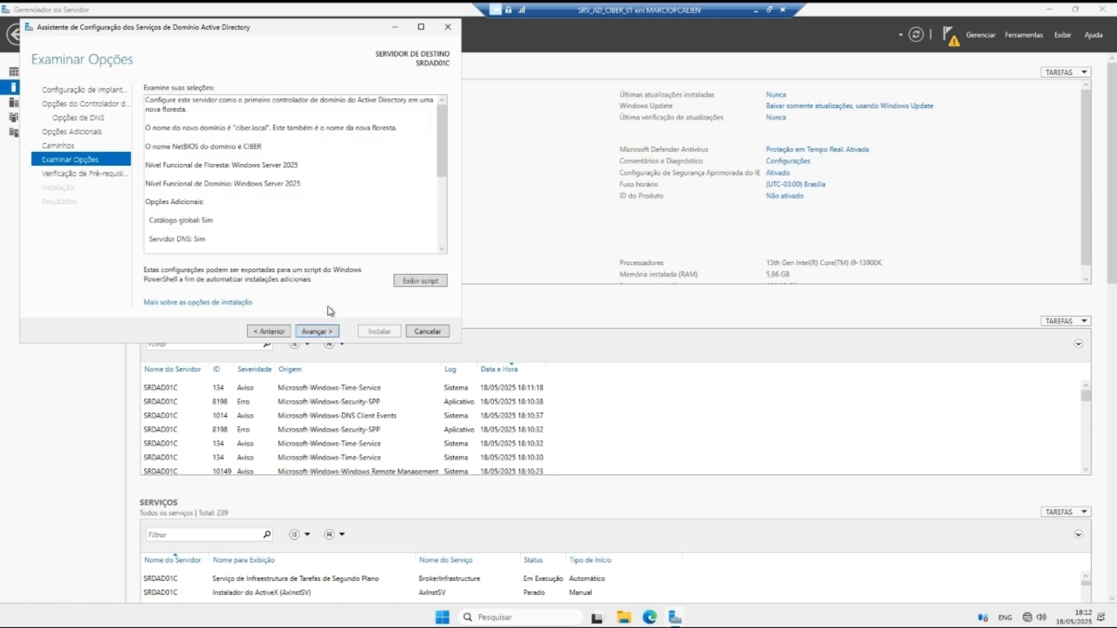
click(314, 331)
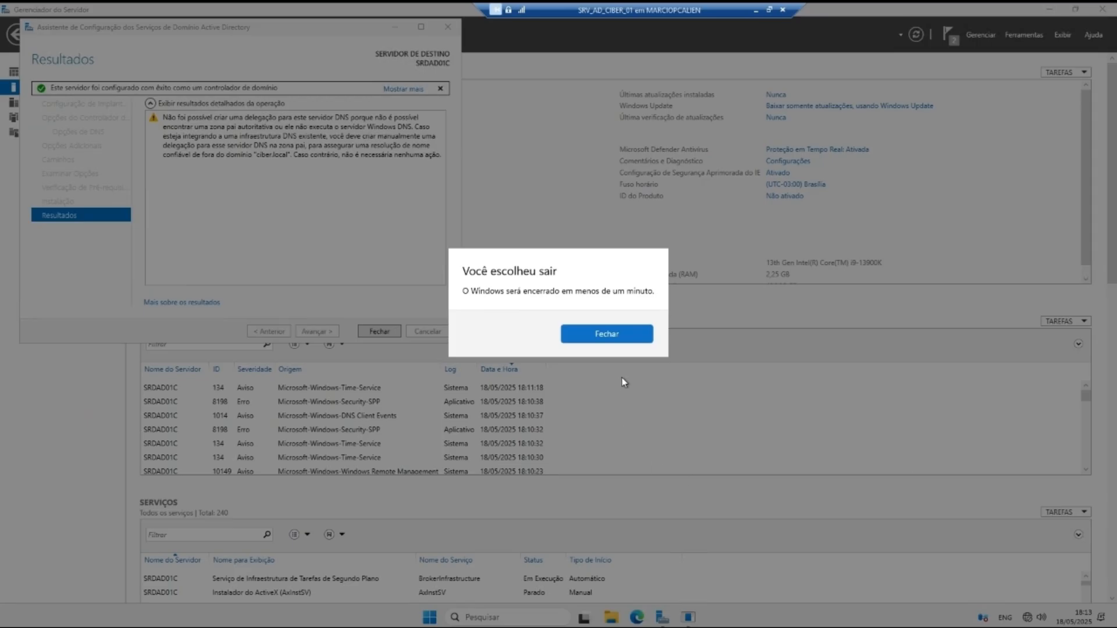
click(621, 333)
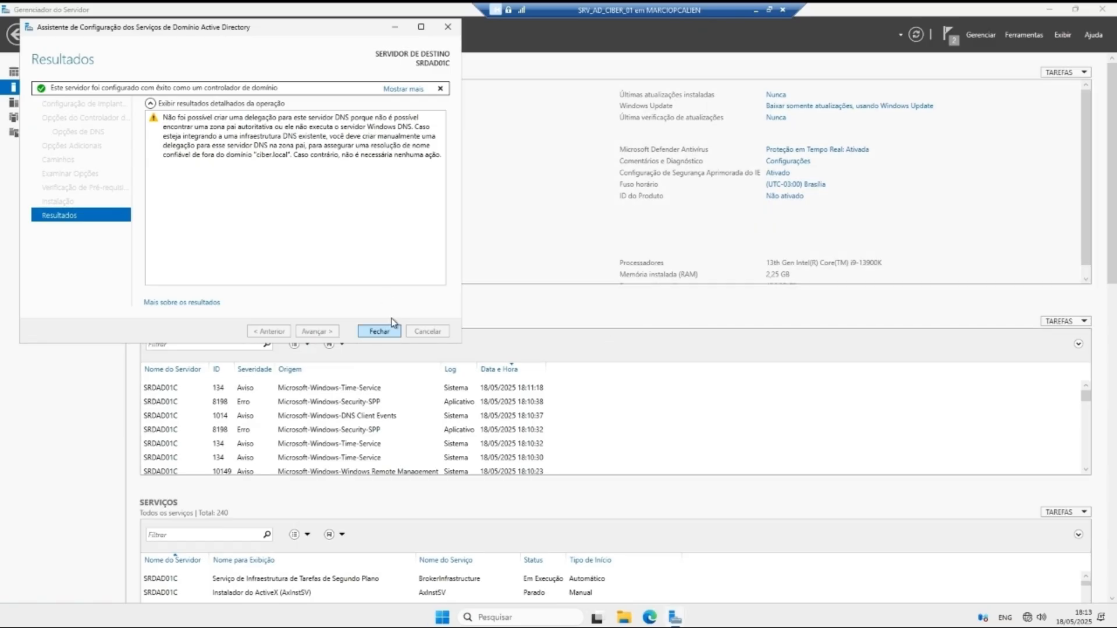
click(379, 331)
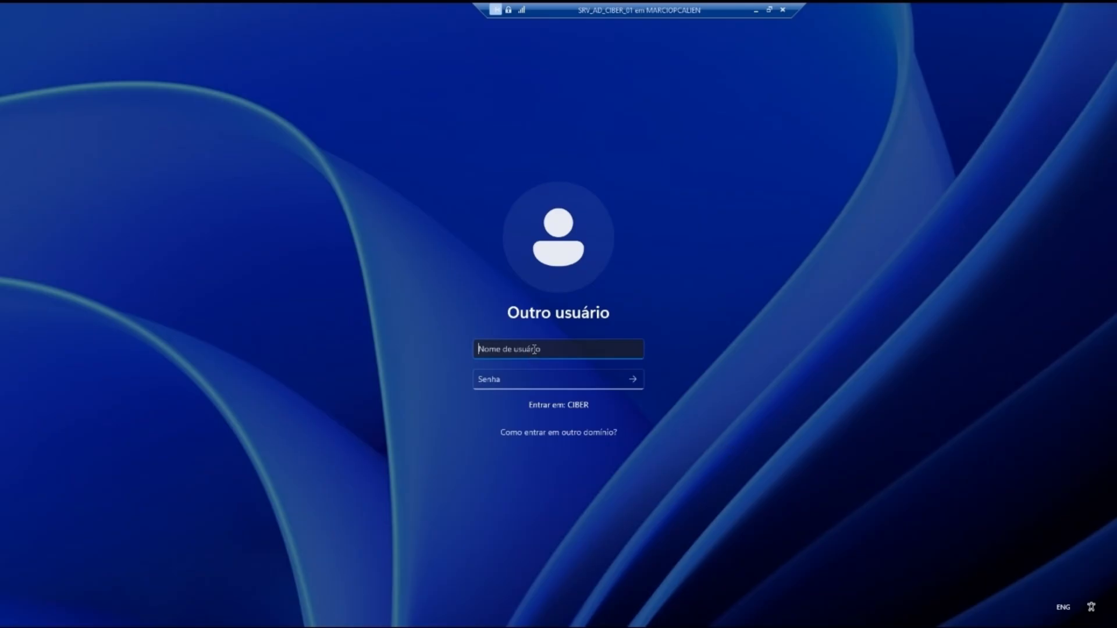
Step: Log on to CIBER as Administrador with the account password
text(Administrador)
key(Tab)
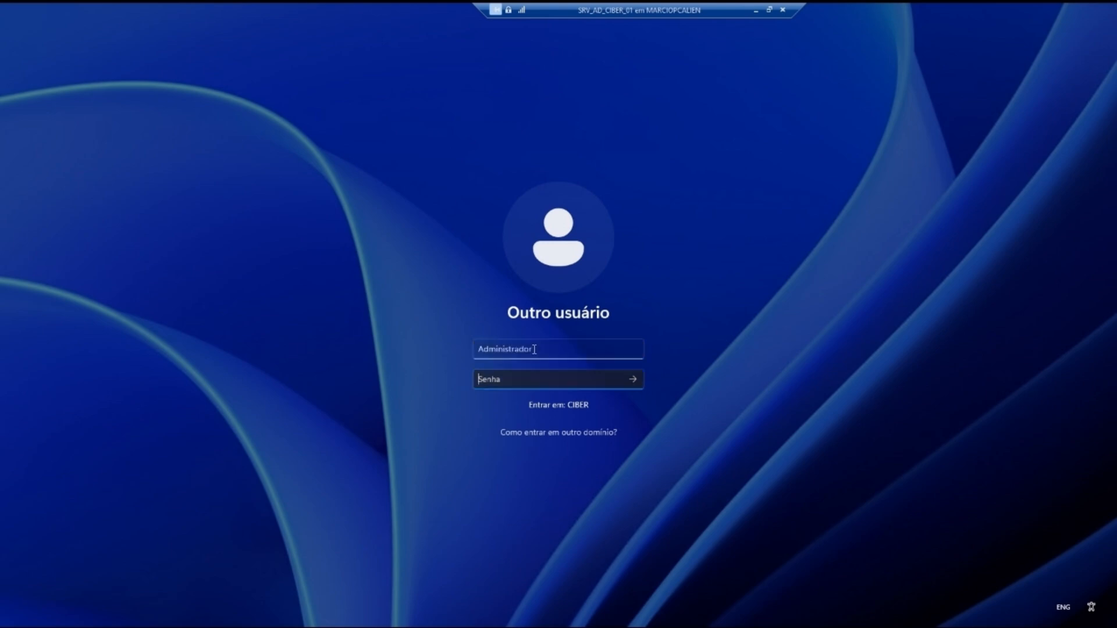
text(•••••••)
click(613, 382)
click(627, 382)
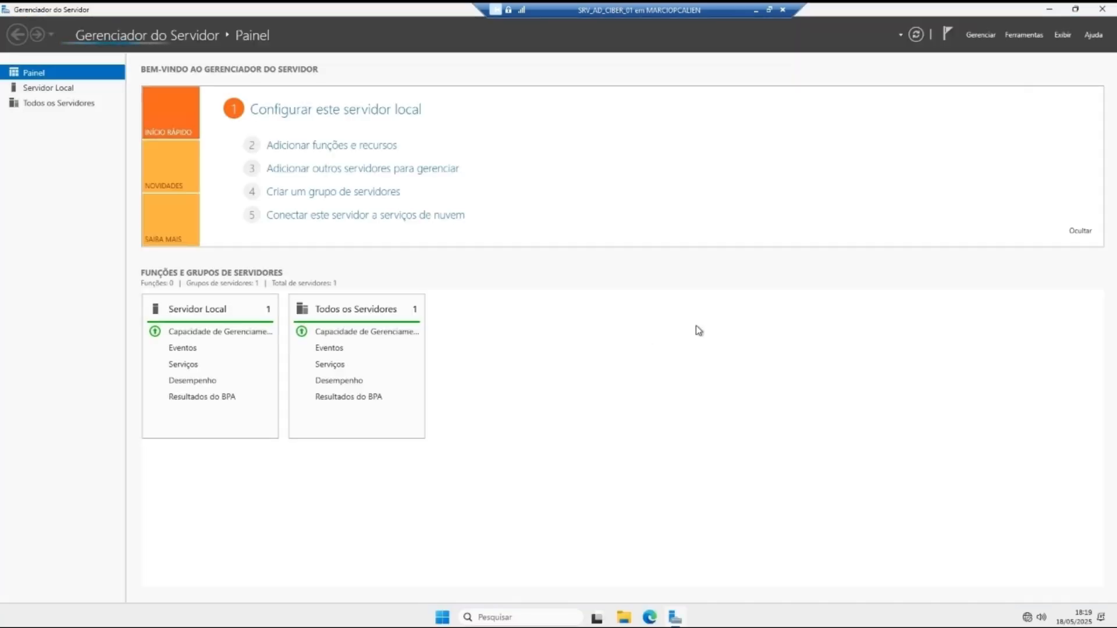
Step: Verify on the Local Server page and System Properties that SRDAD01C belongs to ciber.local
click(33, 86)
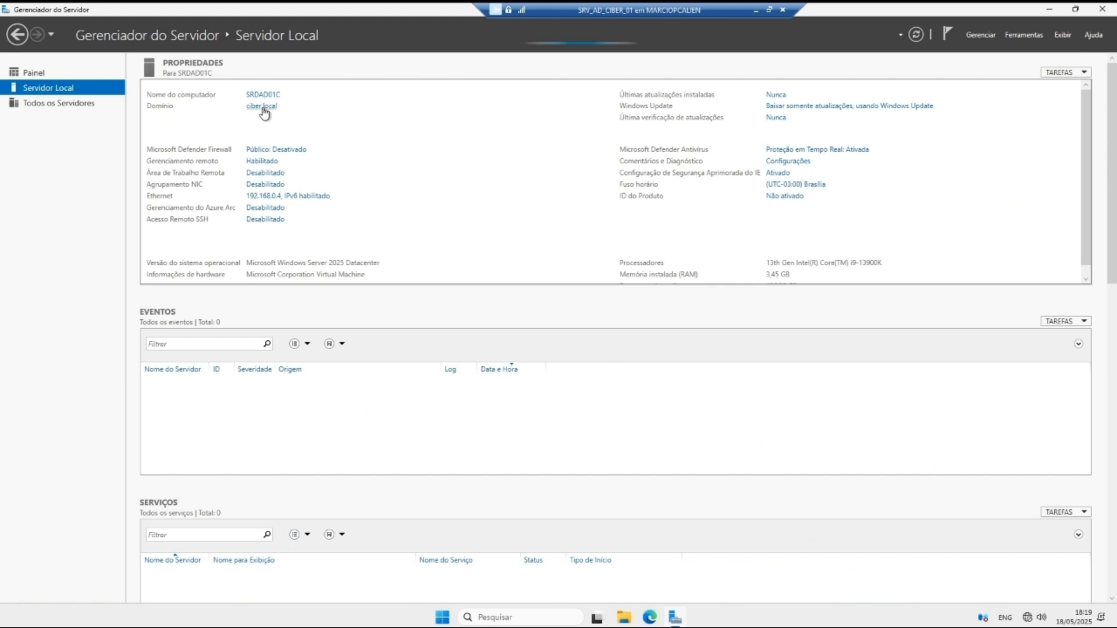
click(52, 74)
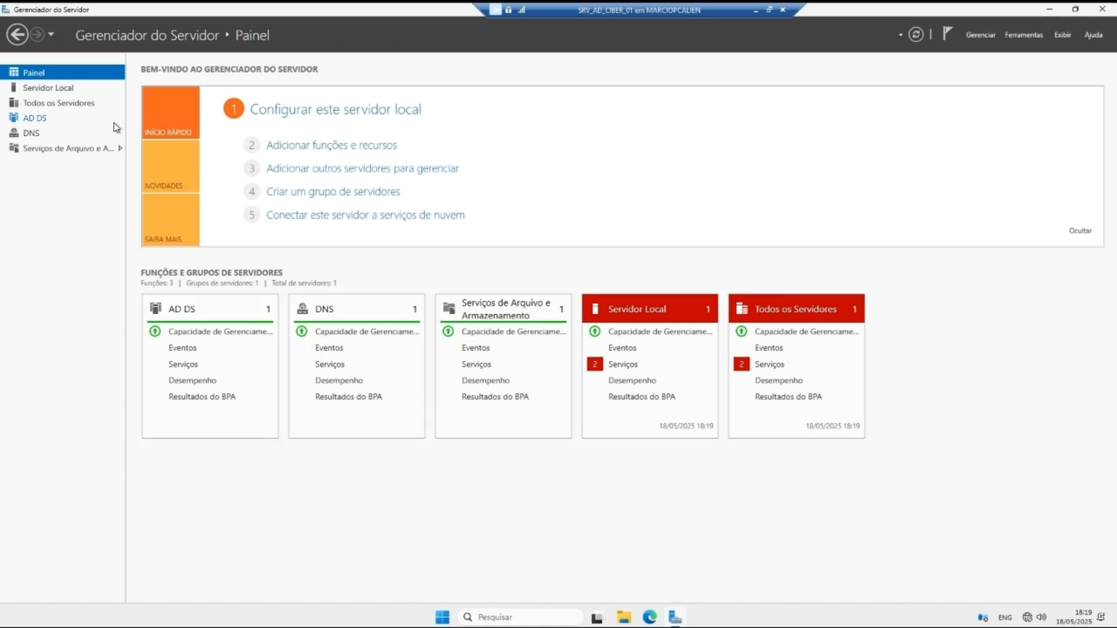
click(79, 91)
click(267, 106)
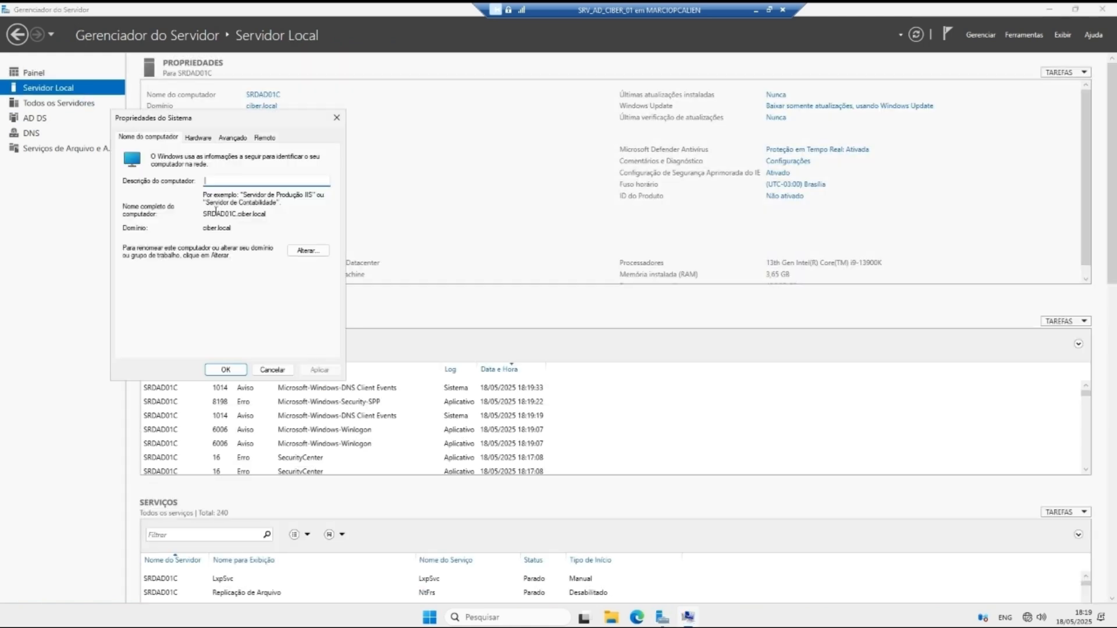
click(336, 117)
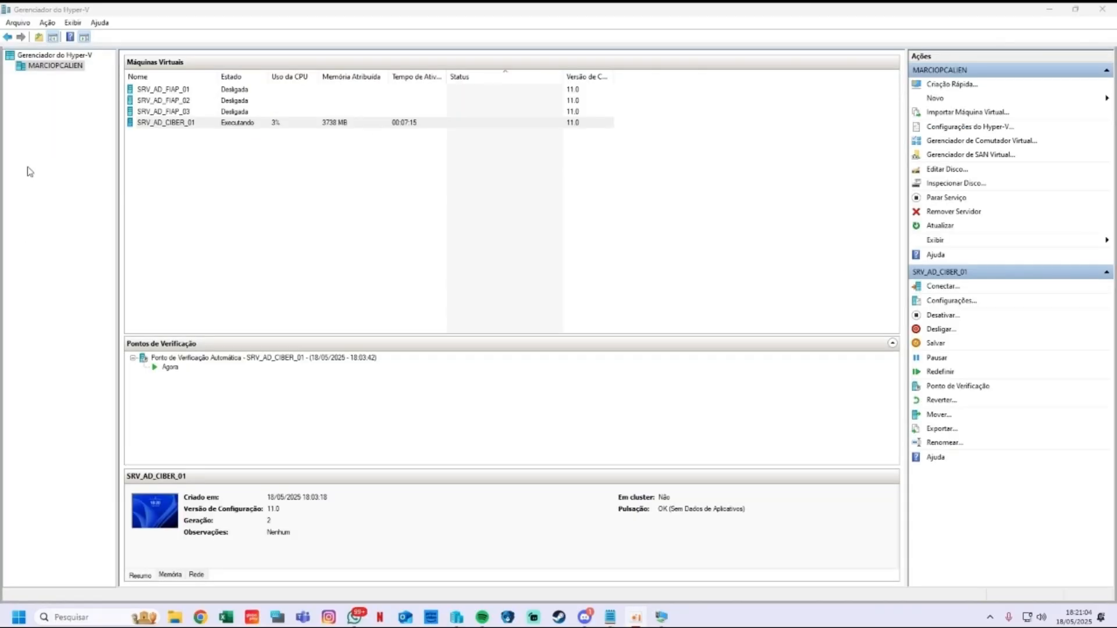
Step: Start a new virtual machine named SRV_AD_CIBER_02 as Generation 2
right_click(47, 68)
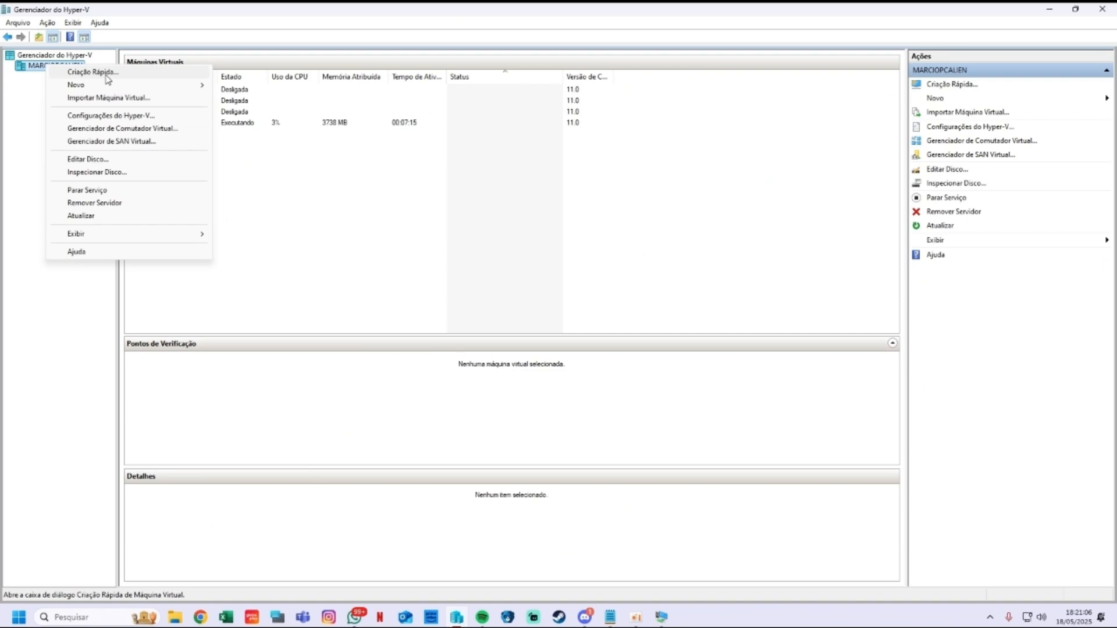
mouse_move(69, 87)
click(247, 83)
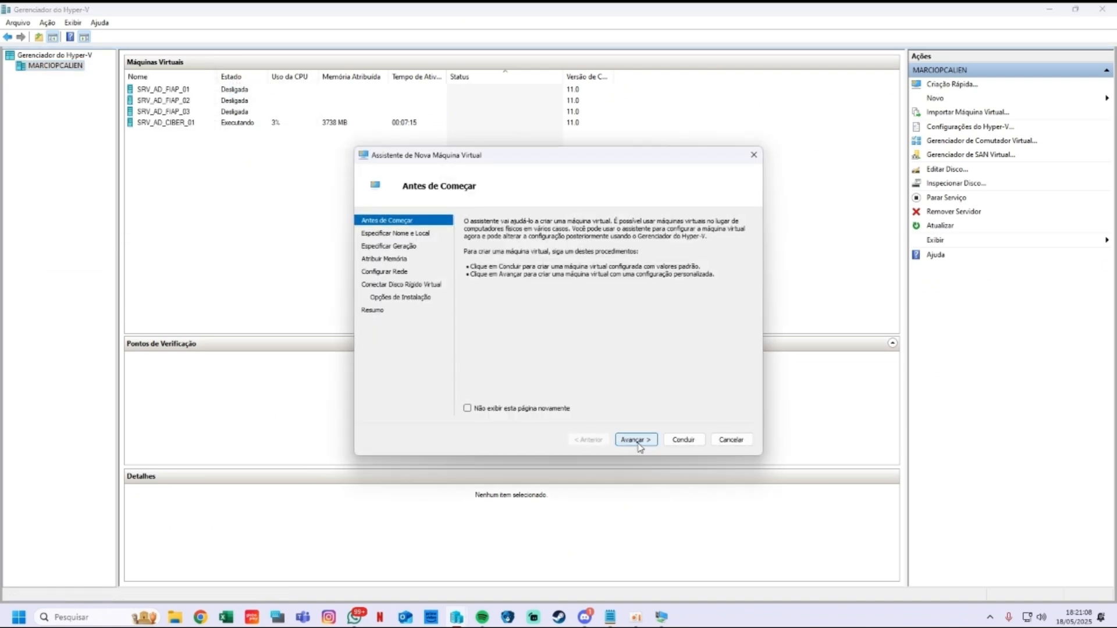
click(636, 440)
text(SR)
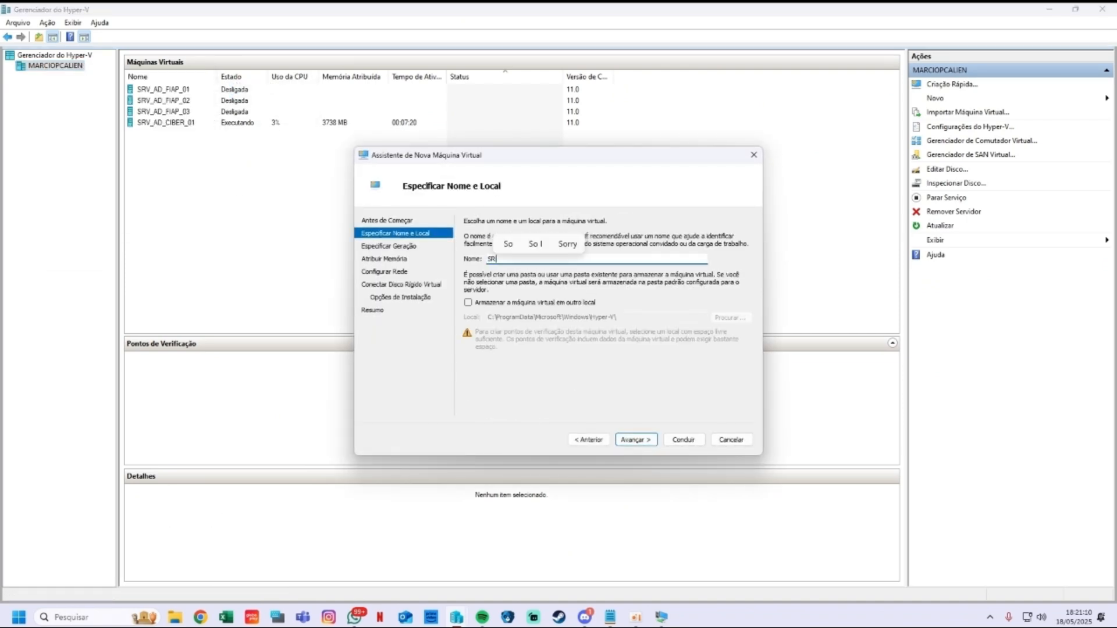
text(V_aD_)
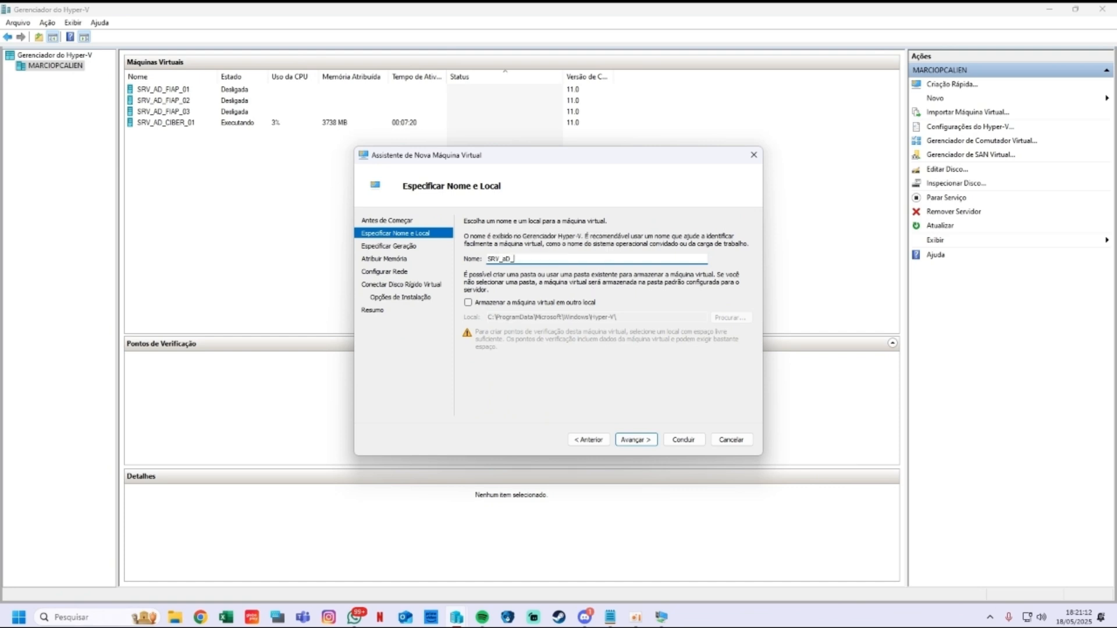
text(CIBER)
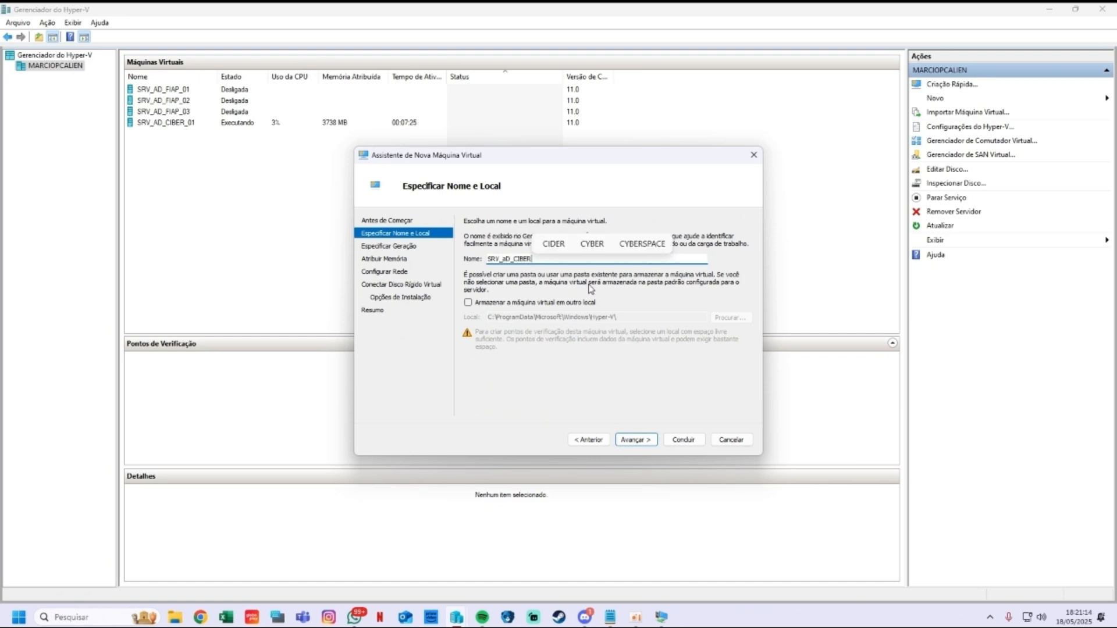
key(BackSpace)
text(A)
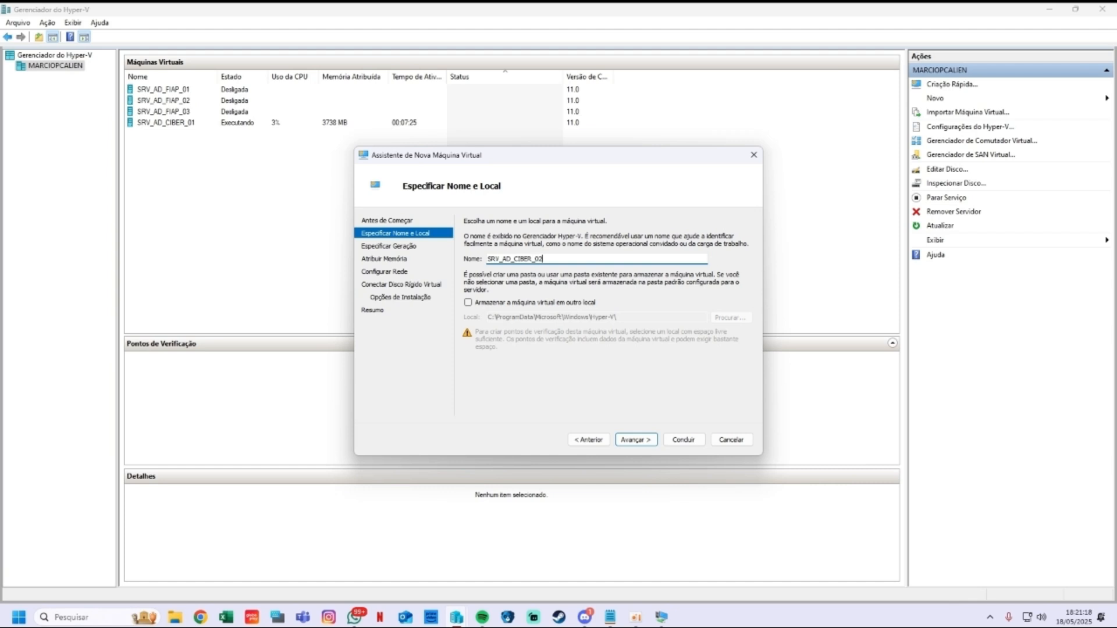
key(Return)
click(469, 269)
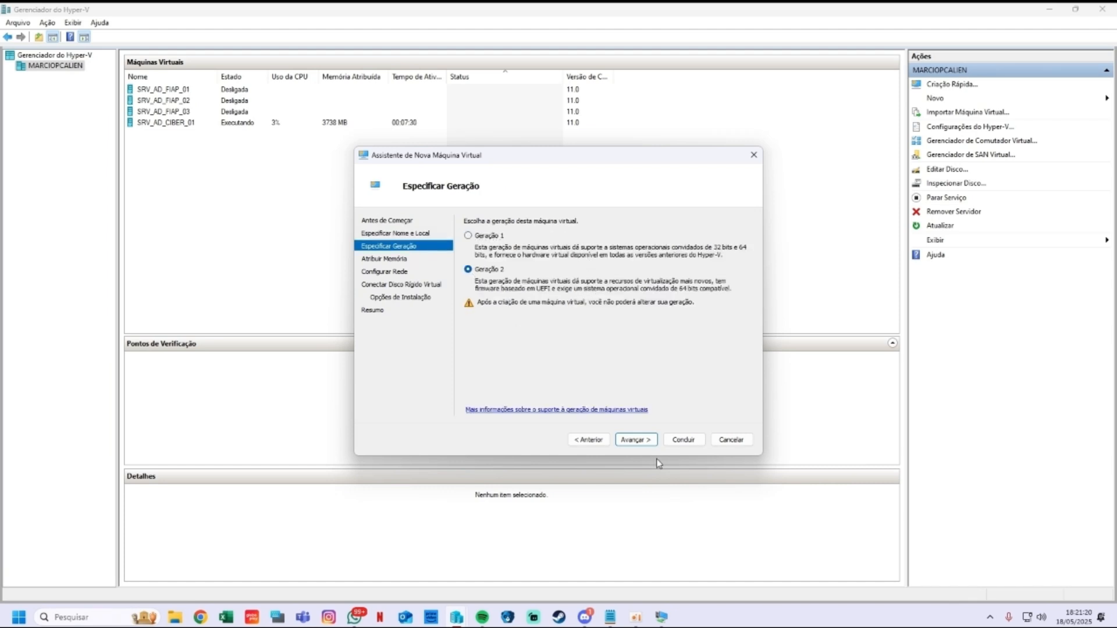
click(640, 439)
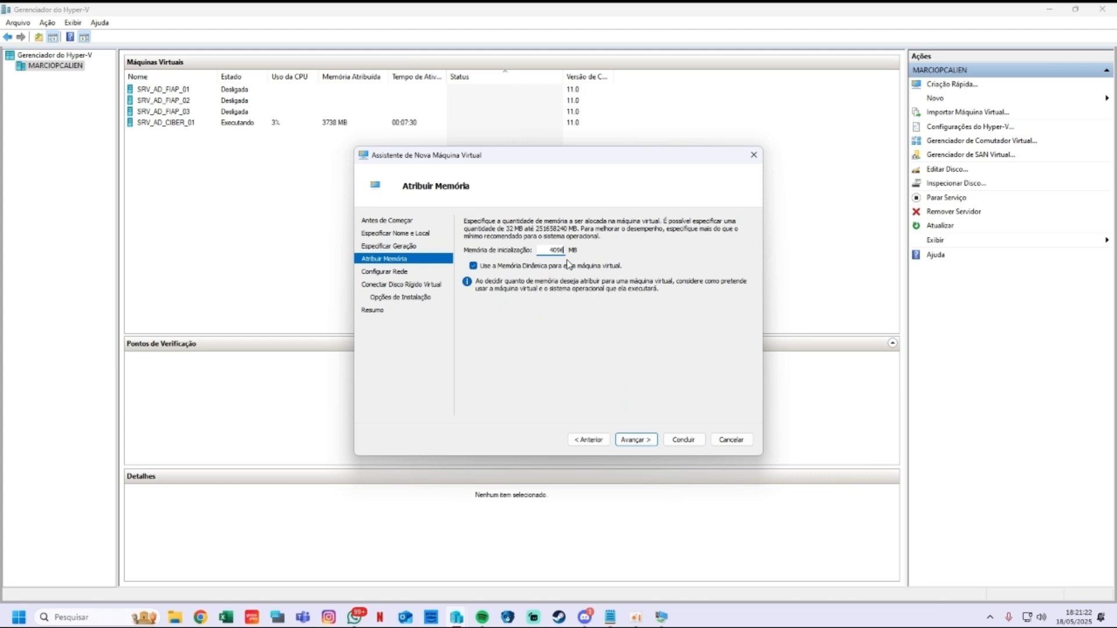
Step: Give it 6000 MB startup memory, keep default network, disk and install options, and finish
double_click(553, 250)
text(6000)
click(636, 439)
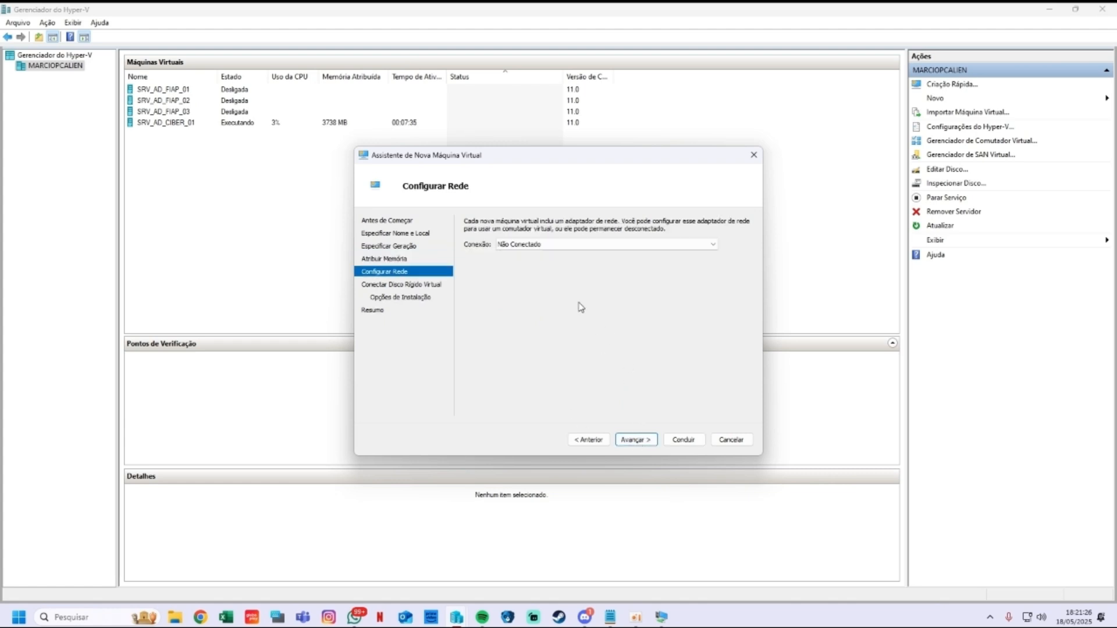
click(636, 440)
click(637, 440)
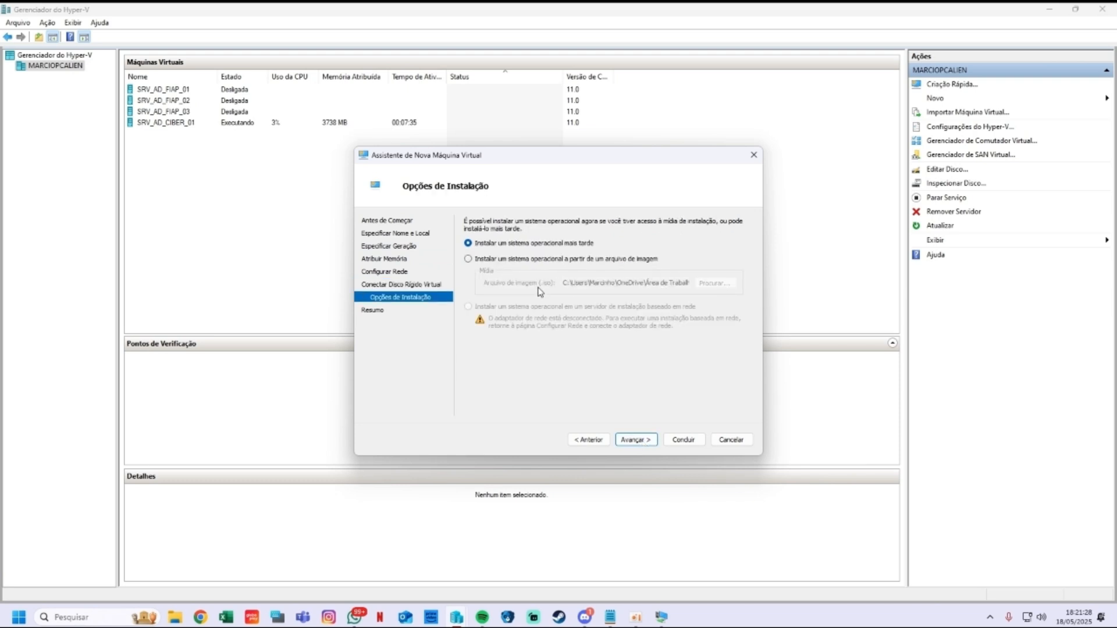
click(646, 444)
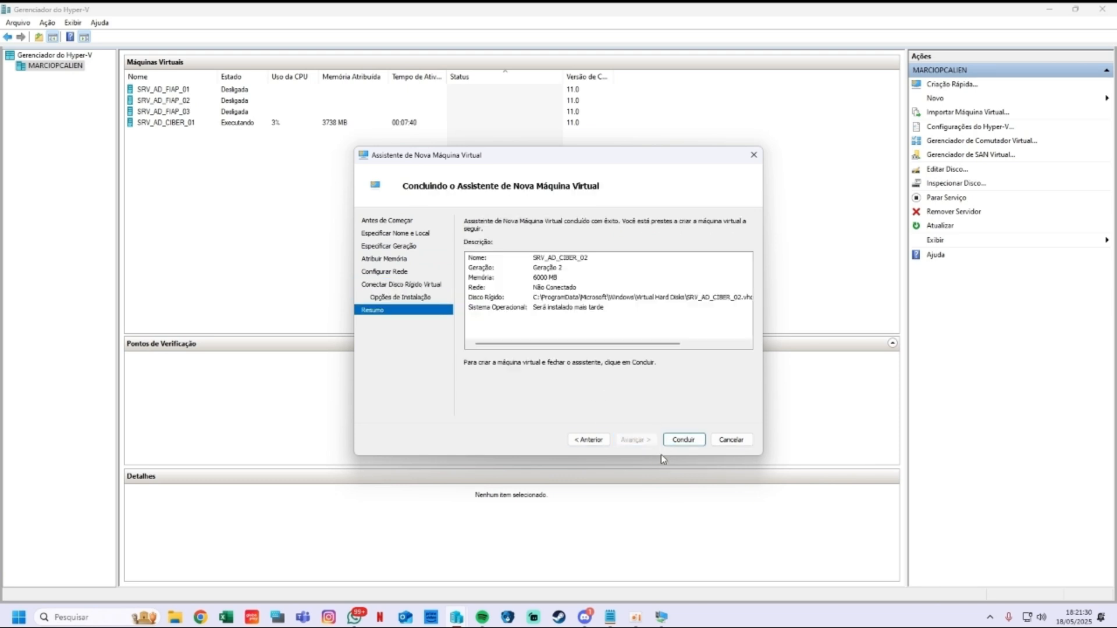
click(686, 440)
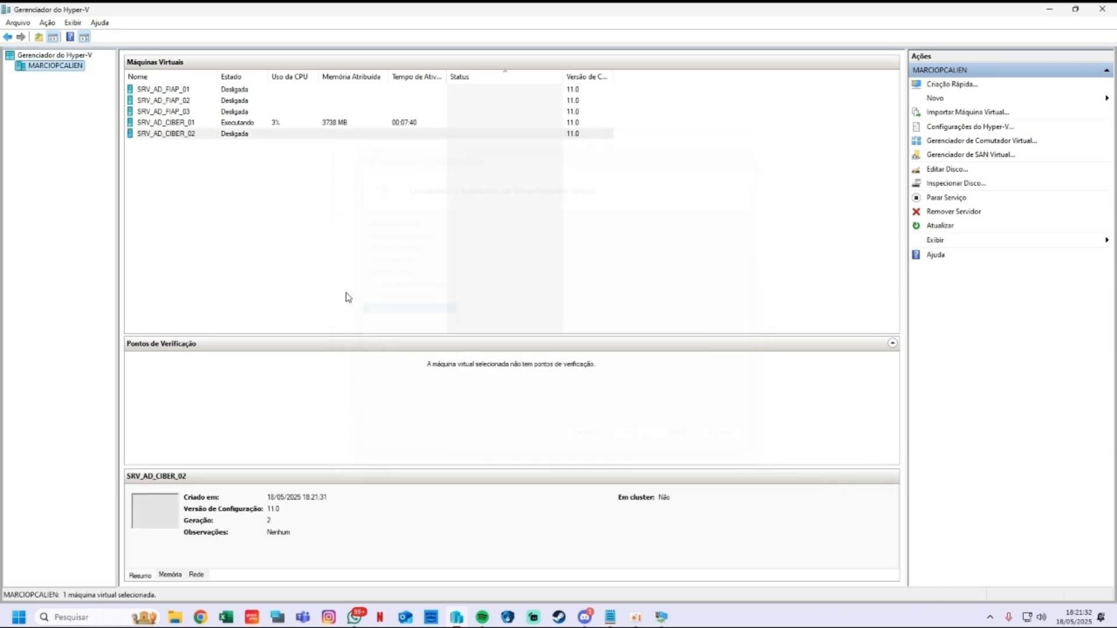
Step: In SRV_AD_CIBER_02's settings, set the virtual processors to 10
right_click(179, 135)
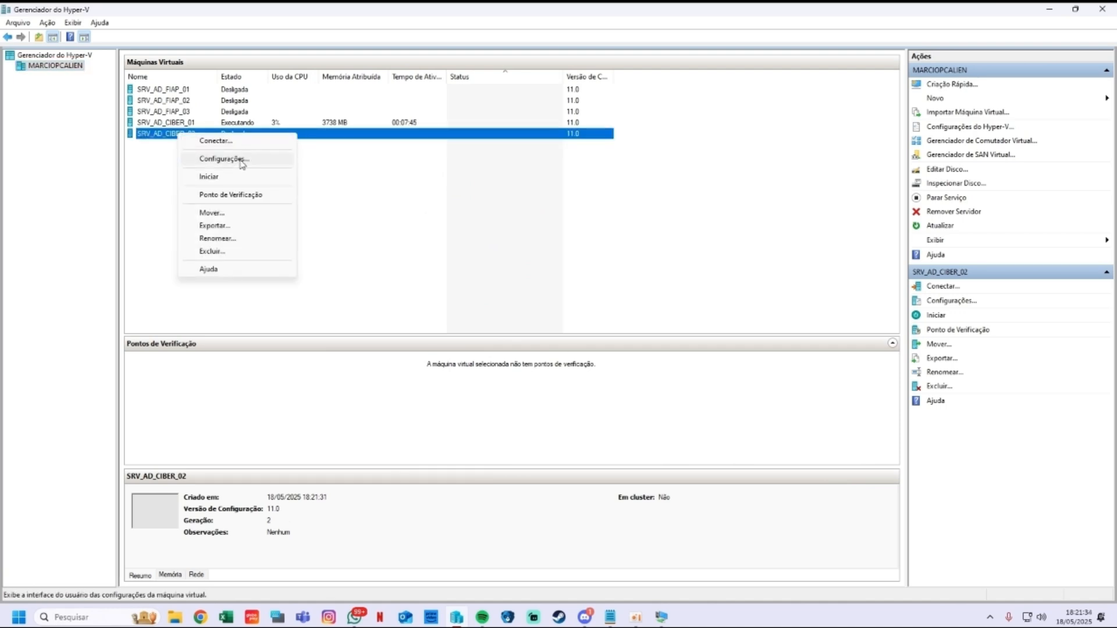
click(201, 154)
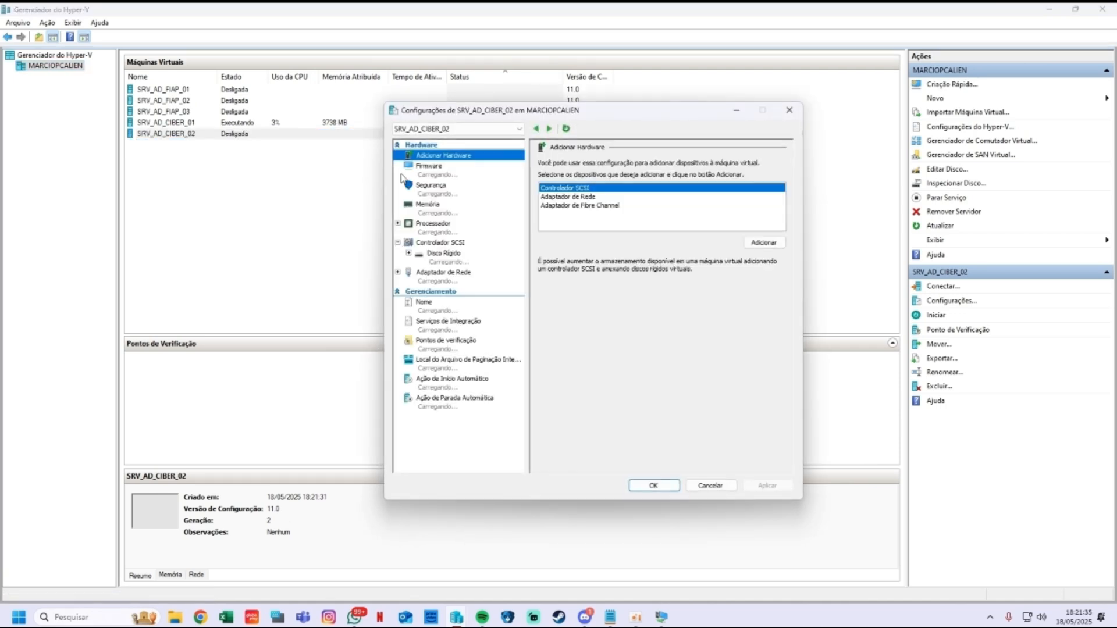
click(464, 174)
click(568, 217)
click(446, 209)
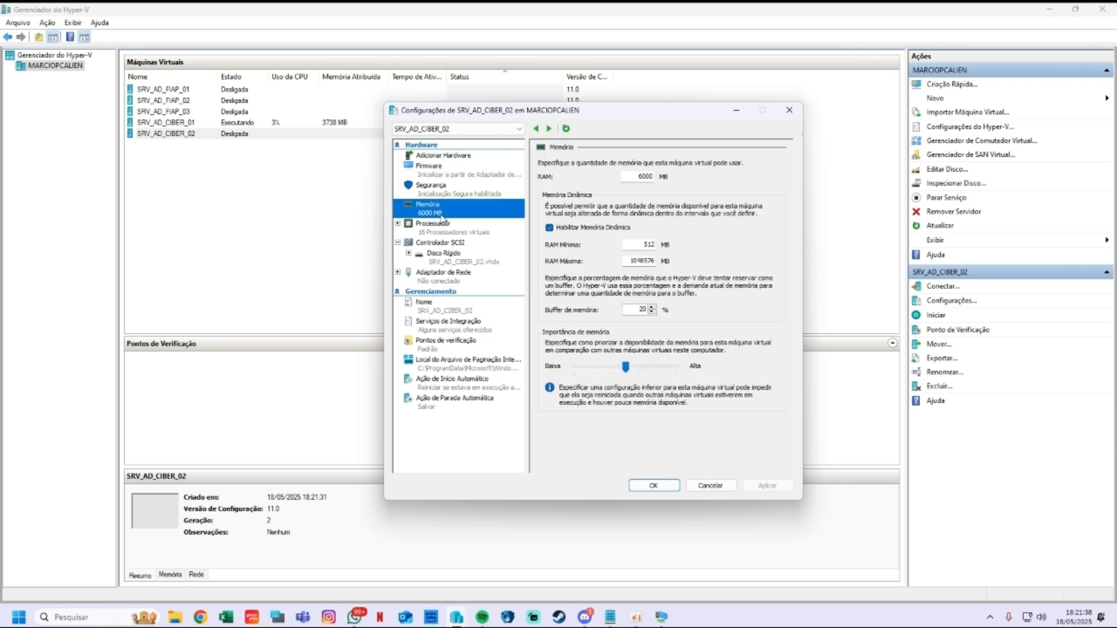
click(442, 227)
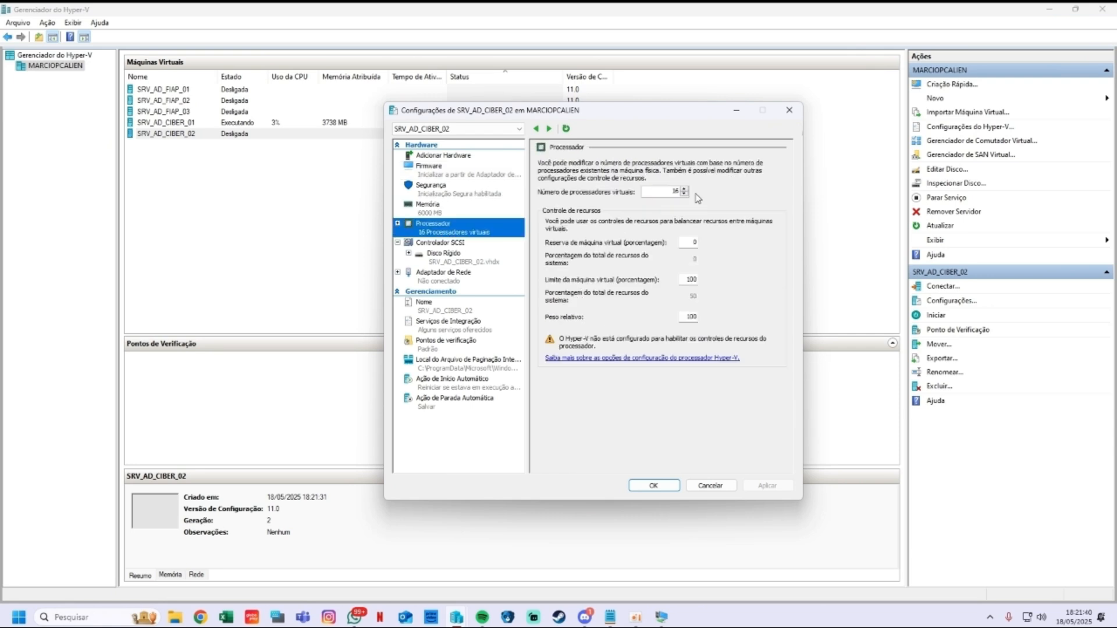
click(684, 195)
click(684, 194)
click(684, 194)
Step: Connect the network adapter to the GS FIAP virtual switch
click(440, 242)
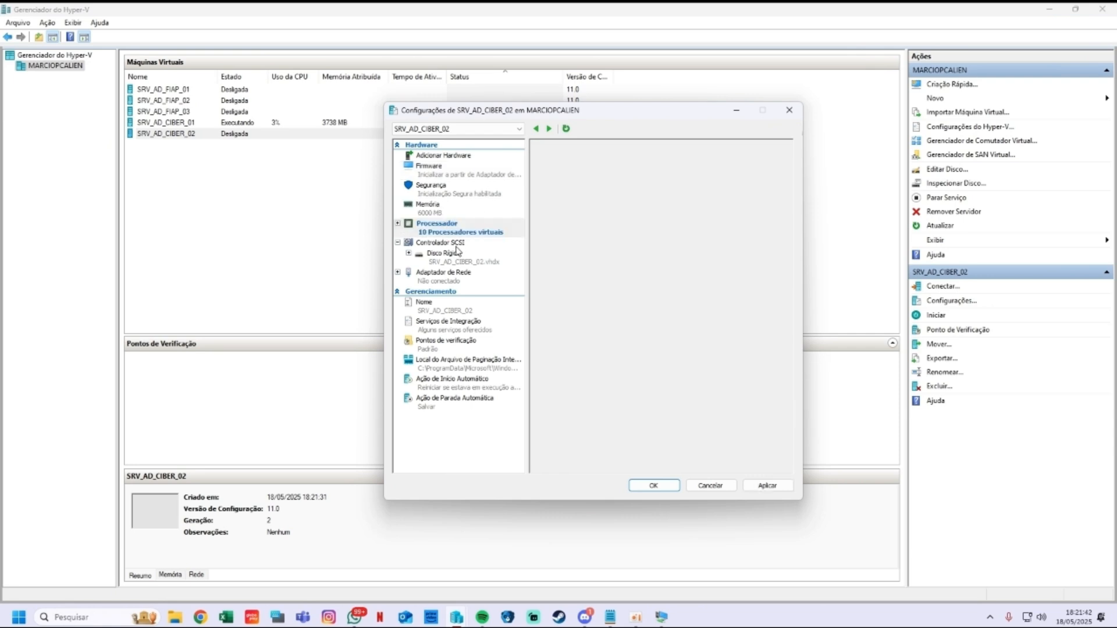
click(460, 257)
click(467, 272)
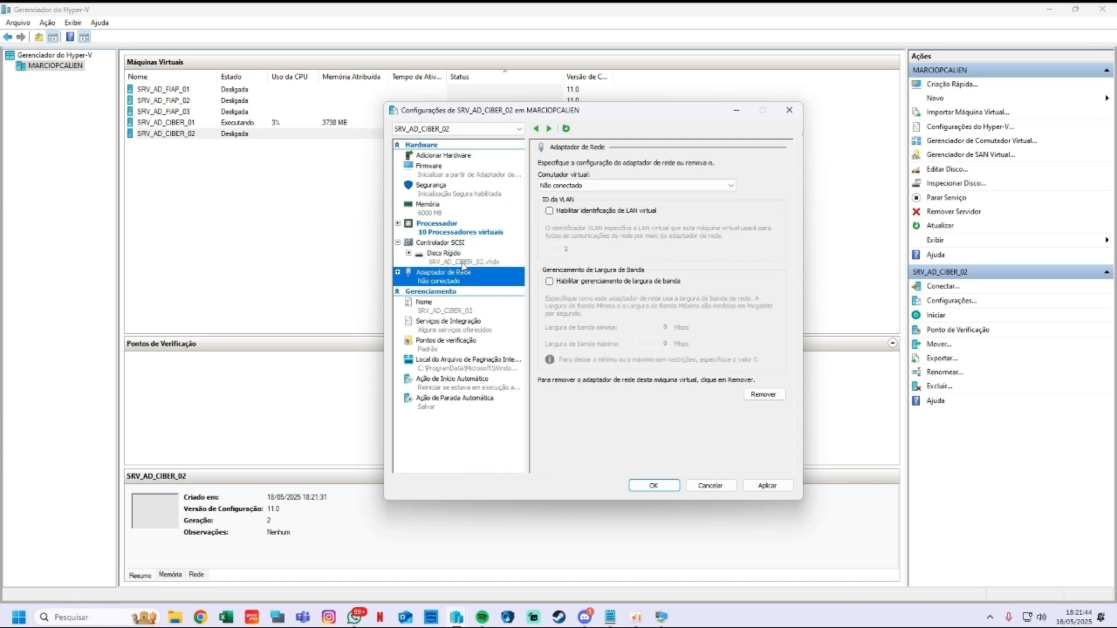
click(600, 185)
click(582, 220)
Step: Add a SCSI DVD drive loaded with the Windows Server 2025 ISO and apply
click(468, 258)
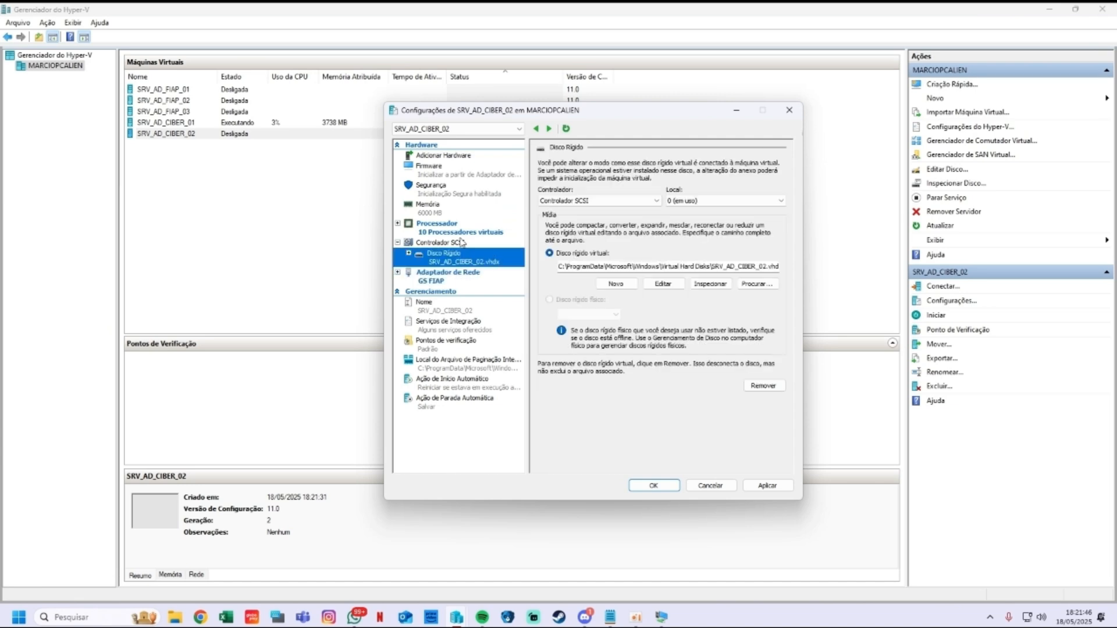
click(457, 232)
click(472, 244)
click(605, 213)
click(764, 257)
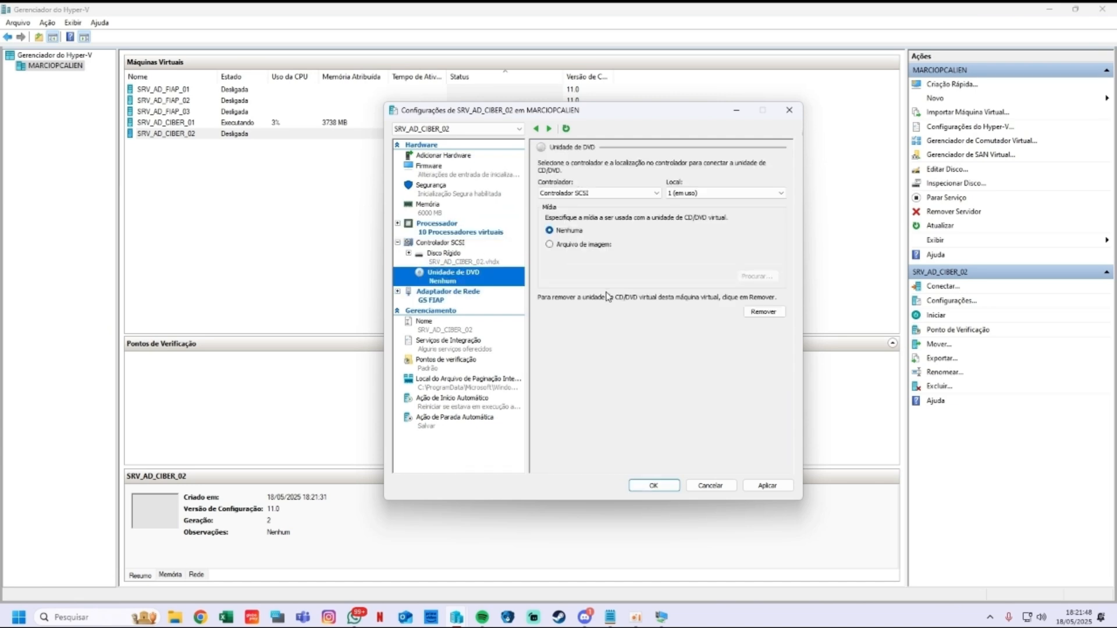
click(548, 245)
click(756, 277)
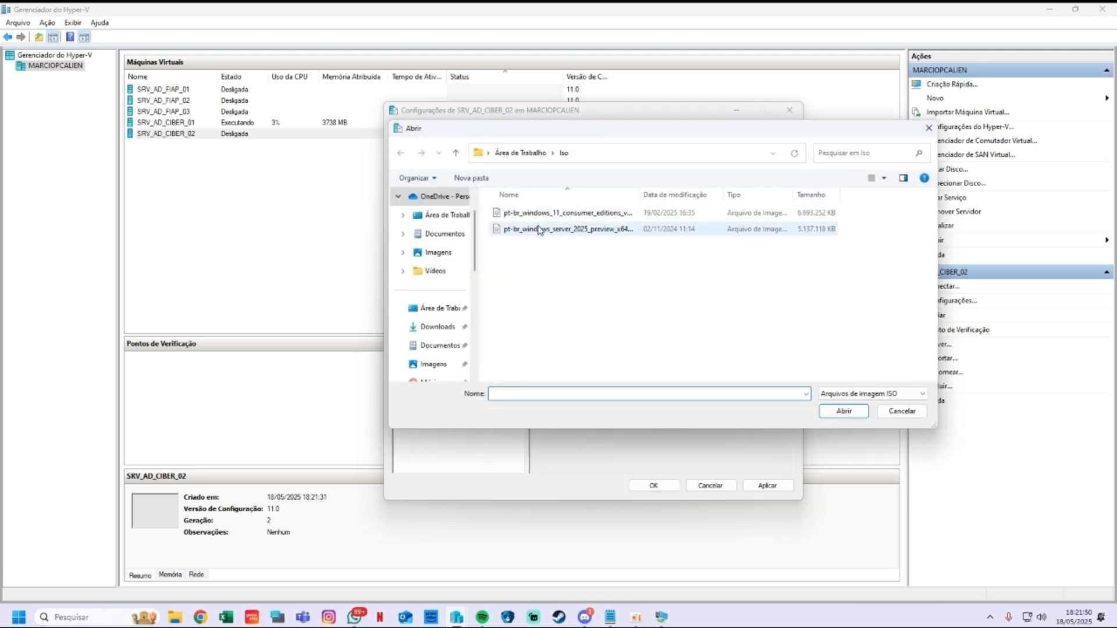
click(512, 228)
click(829, 410)
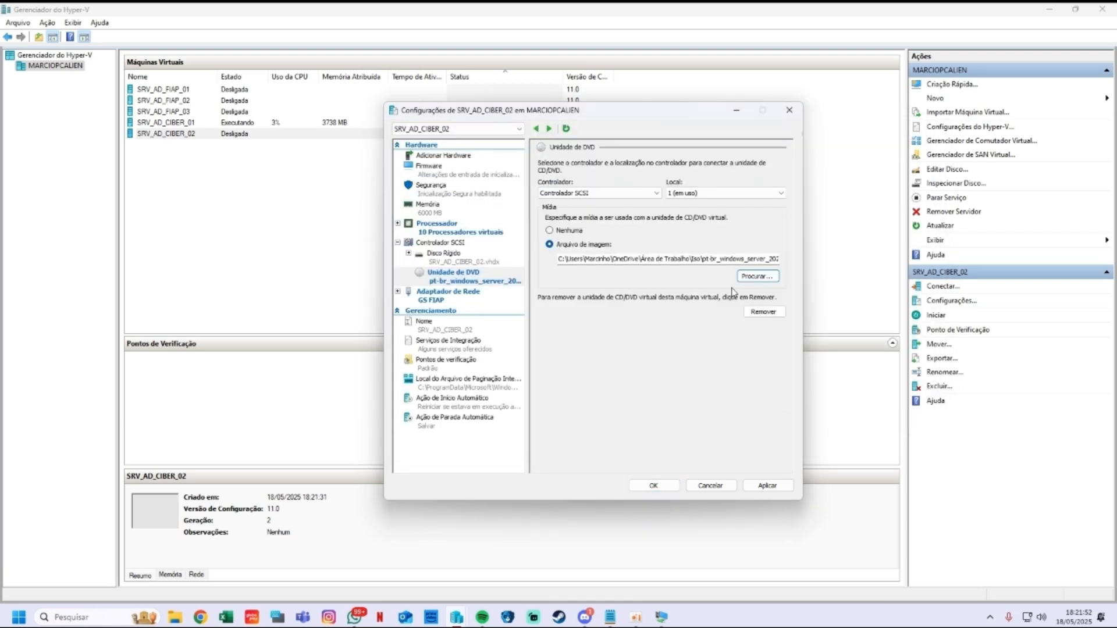
click(761, 488)
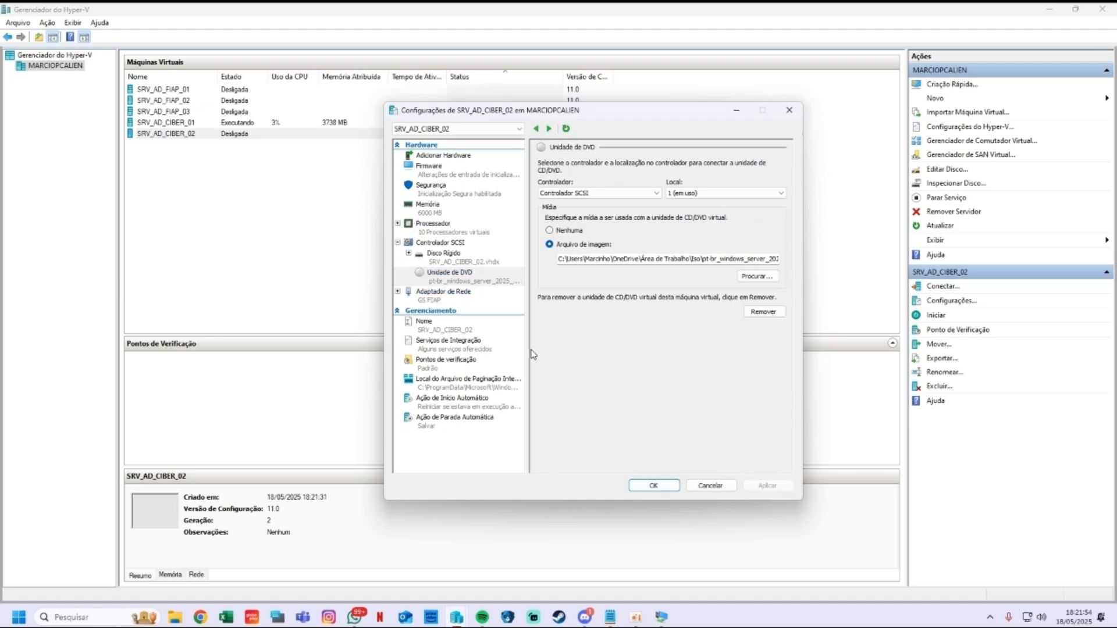
Step: Reorder firmware boot with the DVD drive first and network adapter last, and apply
click(454, 169)
click(630, 216)
click(639, 207)
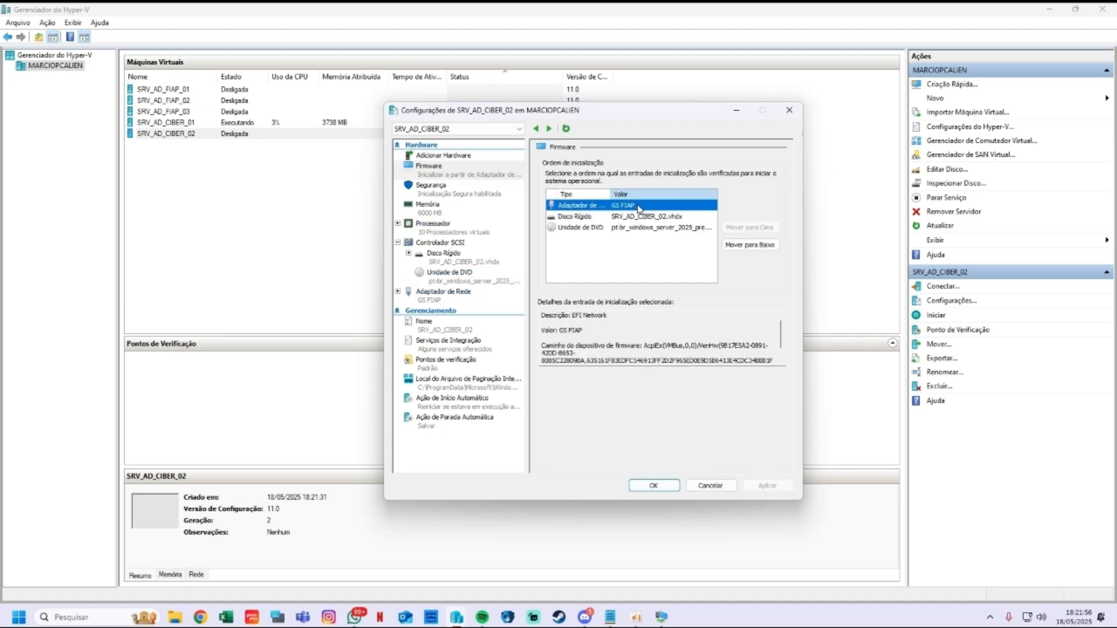
click(749, 244)
click(750, 244)
click(668, 217)
click(749, 227)
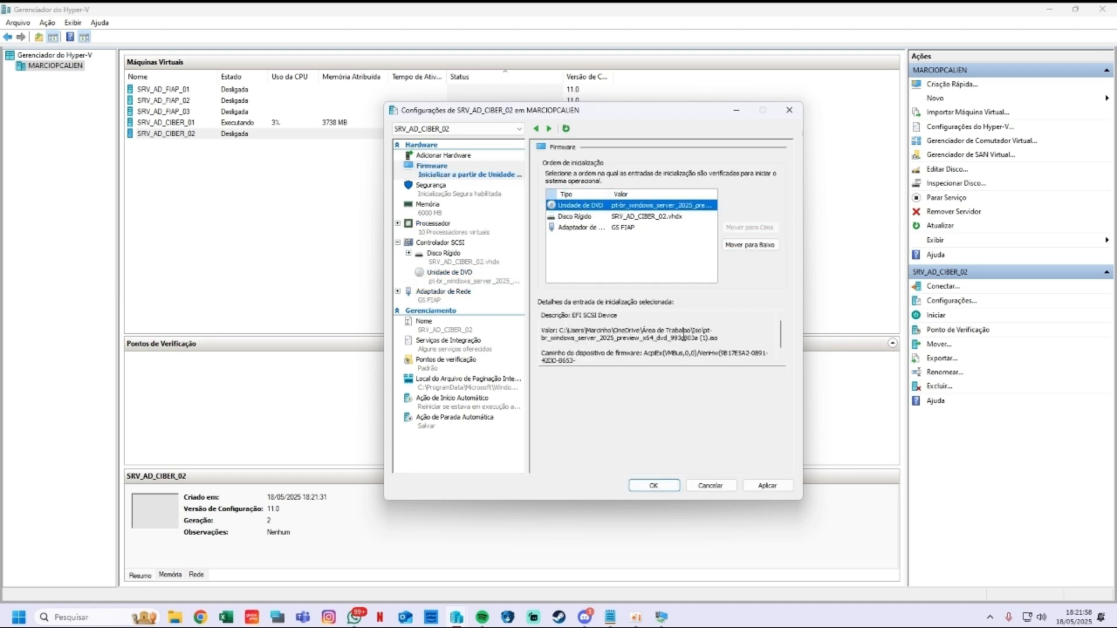
click(766, 485)
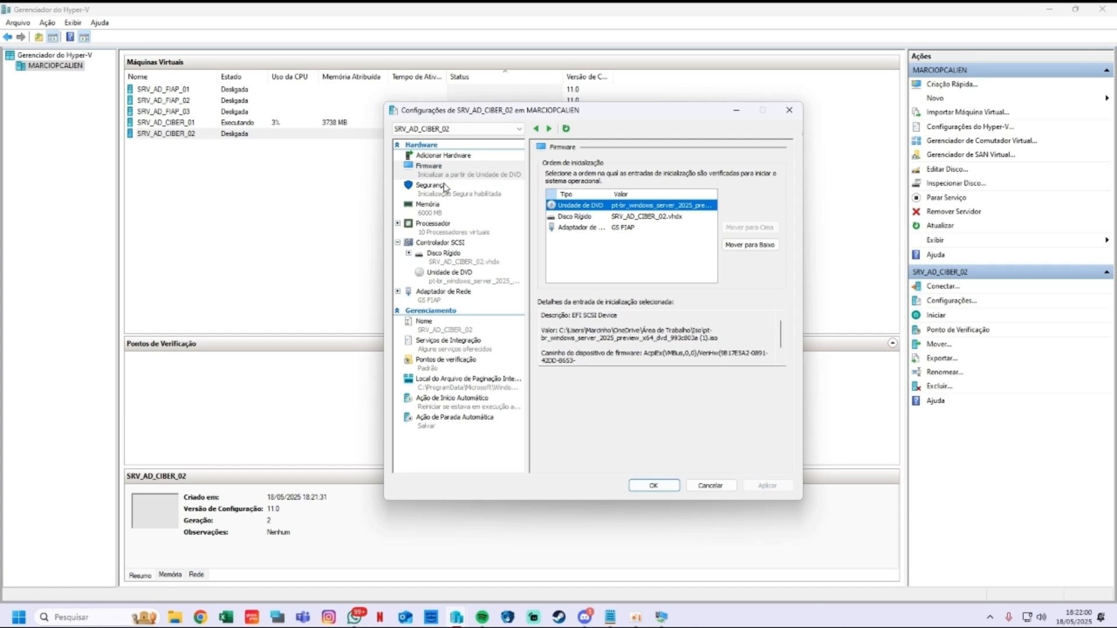
Step: Review memory, processor, SCSI, hard disk and DVD settings, then save and close
click(451, 206)
click(452, 226)
click(455, 243)
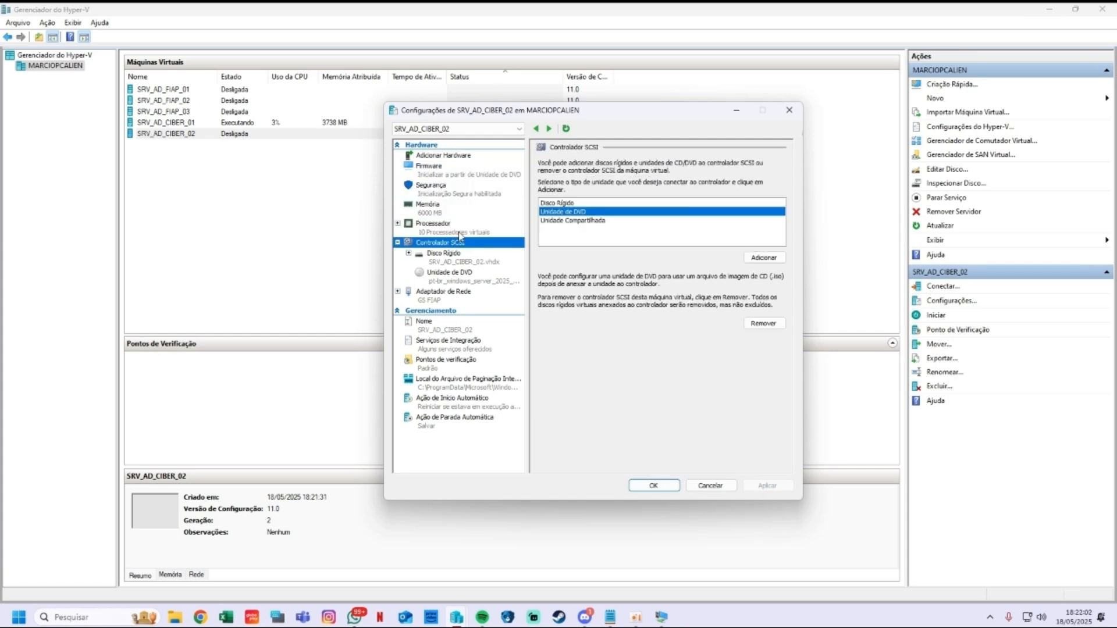
click(453, 257)
click(464, 274)
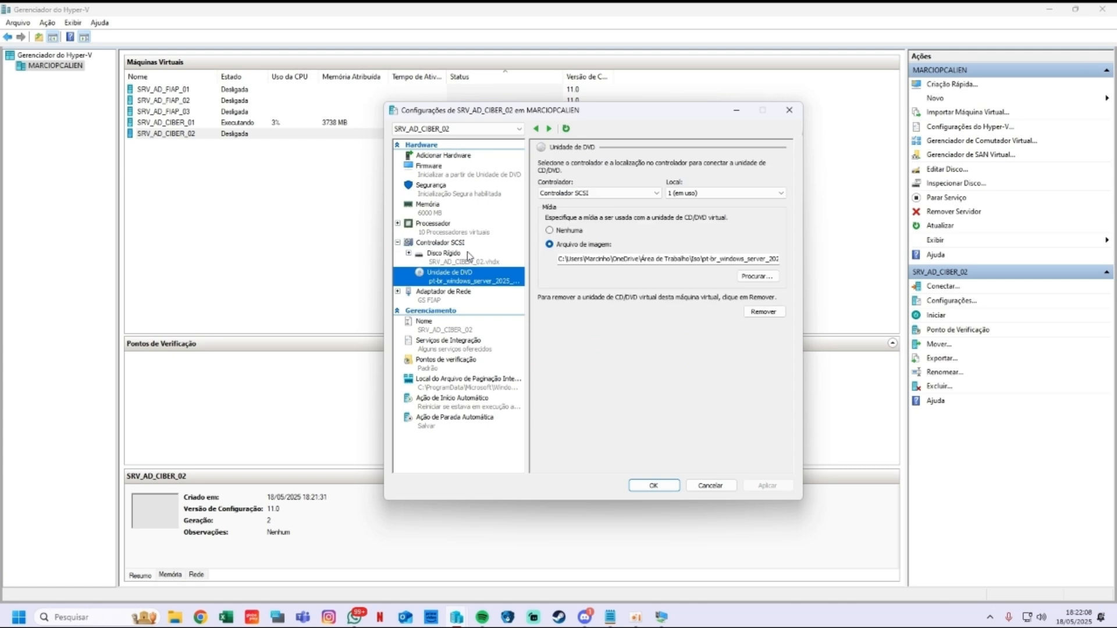
click(468, 256)
click(469, 274)
click(469, 263)
click(459, 284)
click(648, 486)
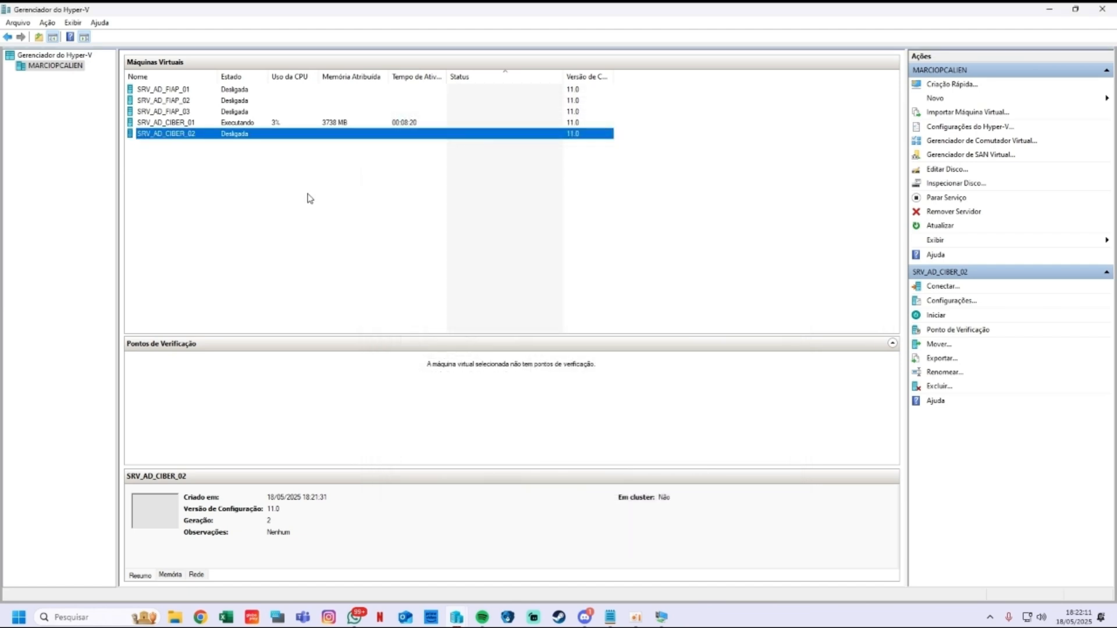
Step: Start SRV_AD_CIBER_02, boot from the DVD, and accept default language and keyboard
double_click(179, 137)
click(274, 259)
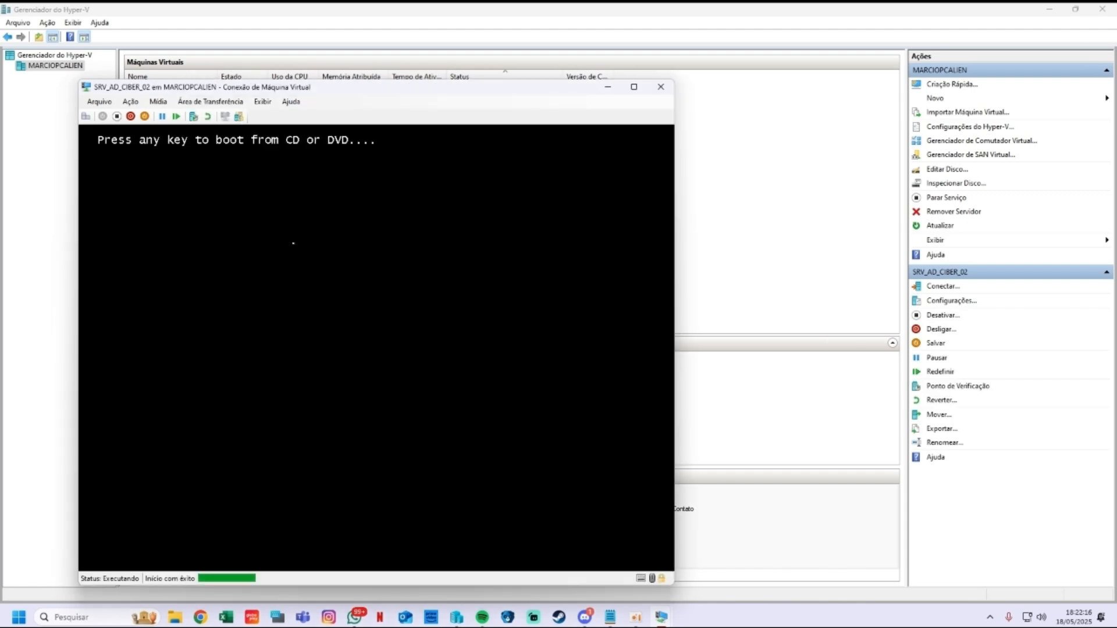
key(Return)
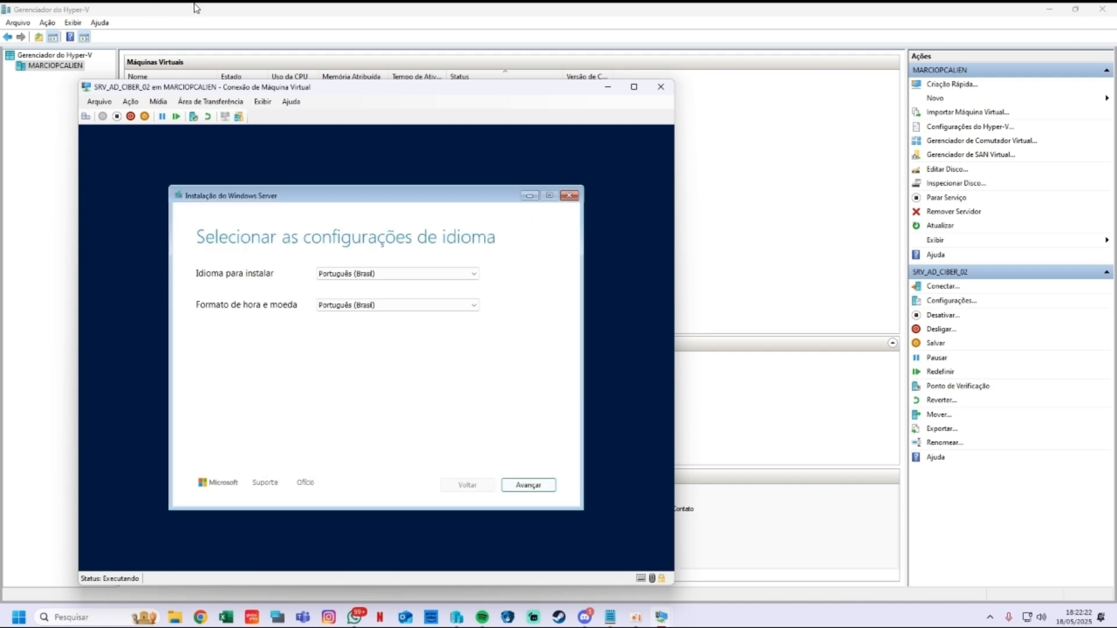
click(527, 486)
click(545, 485)
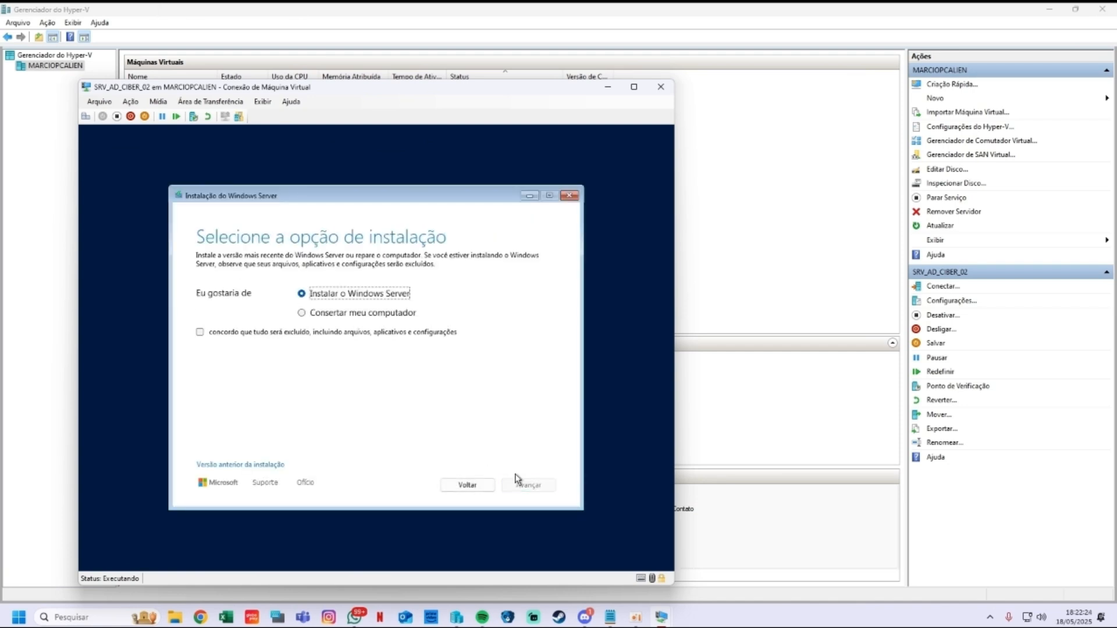
Step: Skip the product key and install Windows Server 2025 Datacenter (Experiência Desktop) on the 127 GB disk
click(287, 336)
click(529, 486)
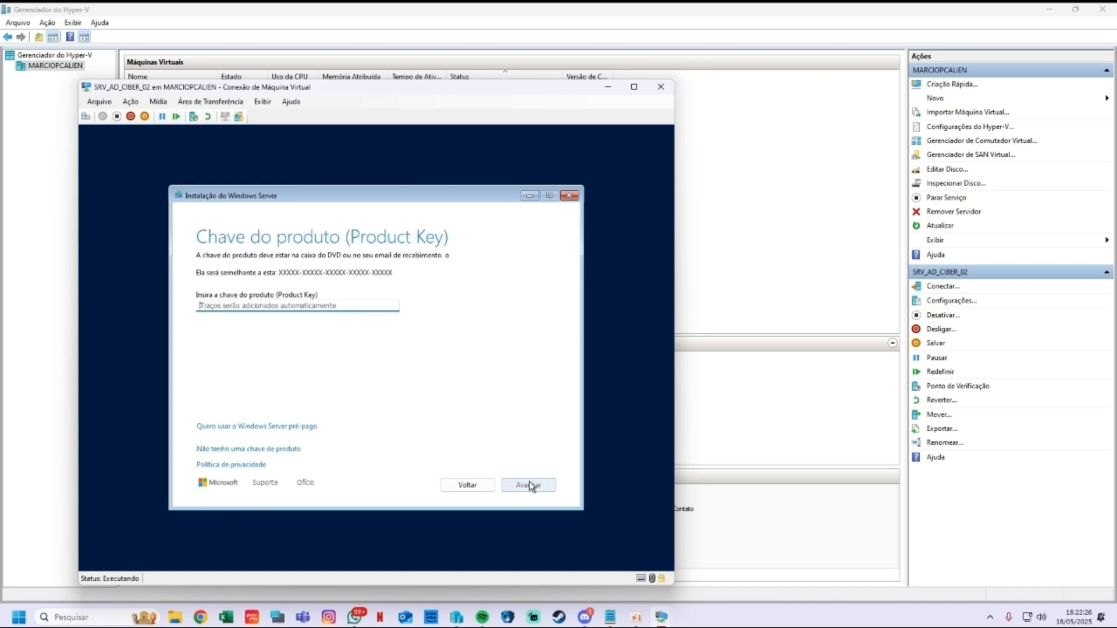
click(252, 449)
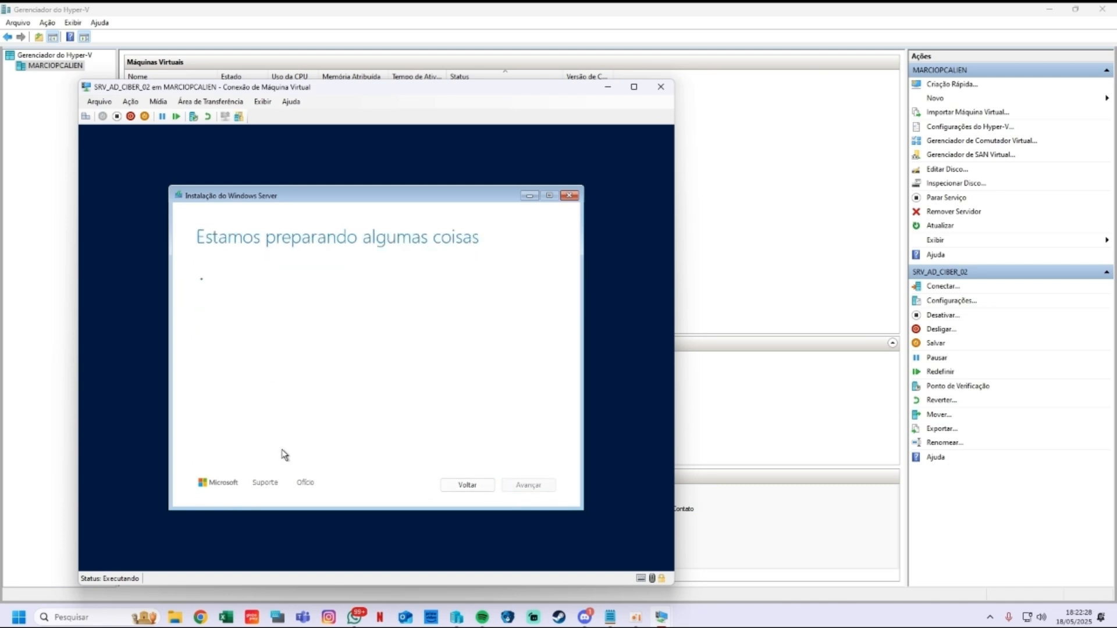
click(339, 336)
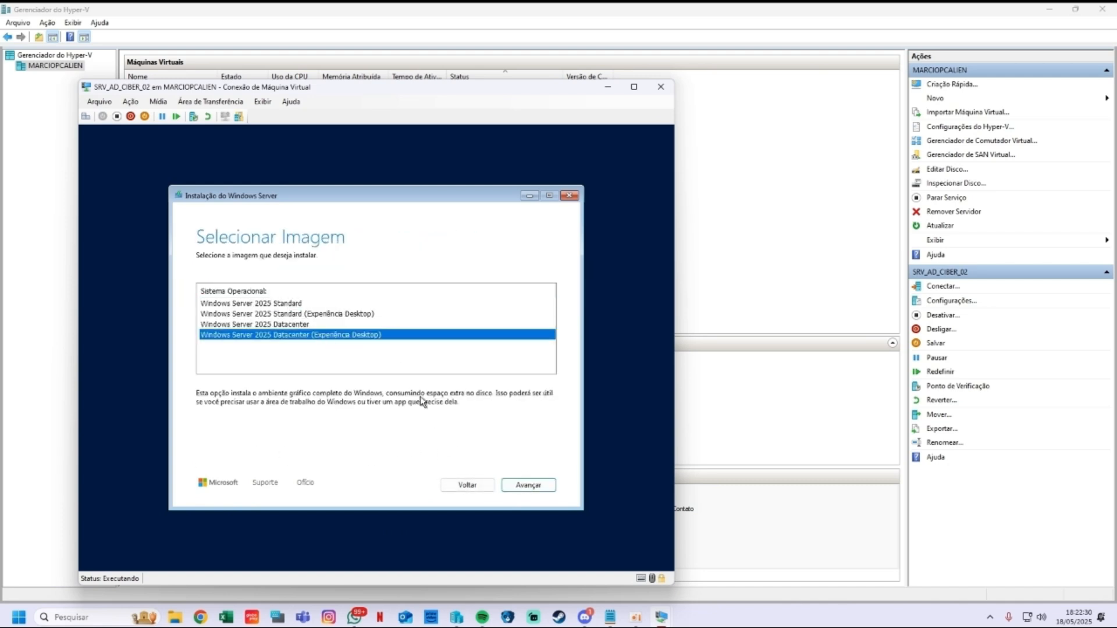
click(530, 485)
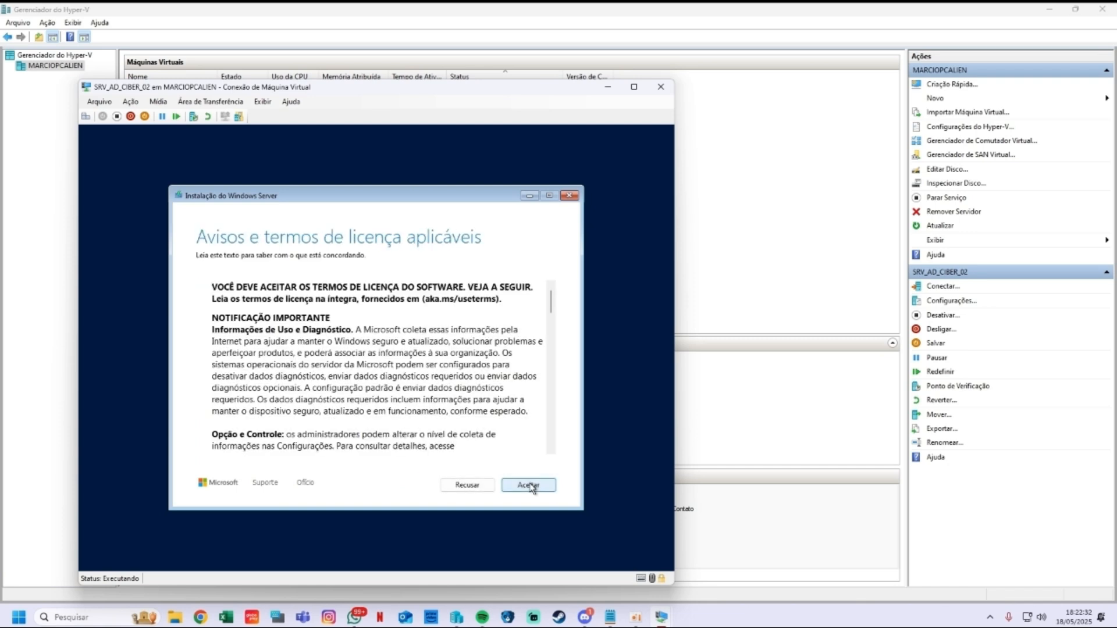
click(531, 486)
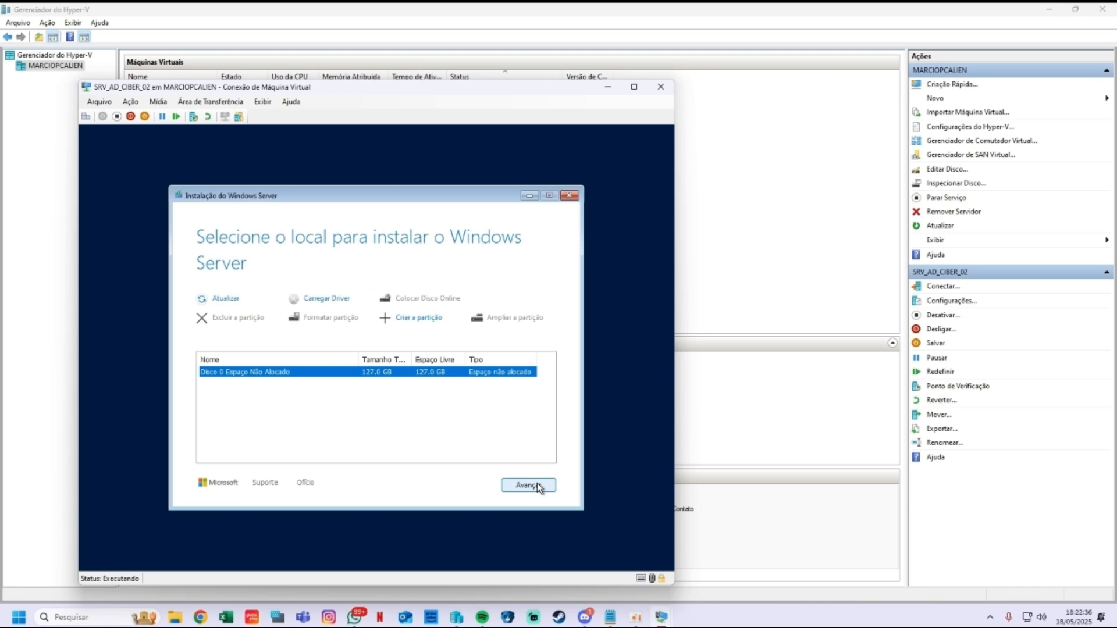
click(538, 486)
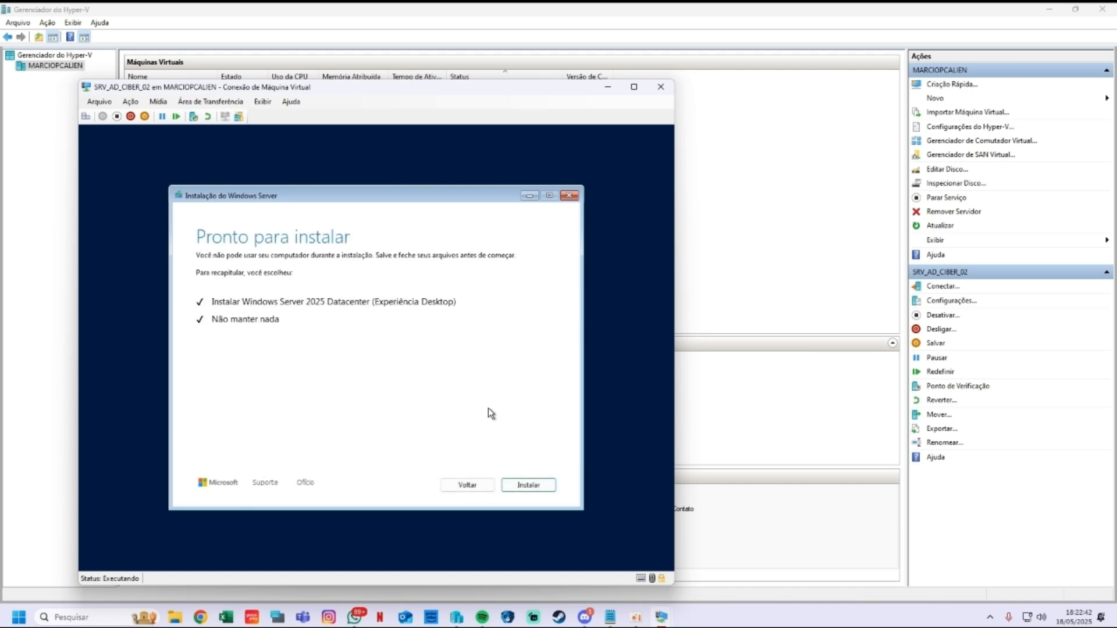
key(Return)
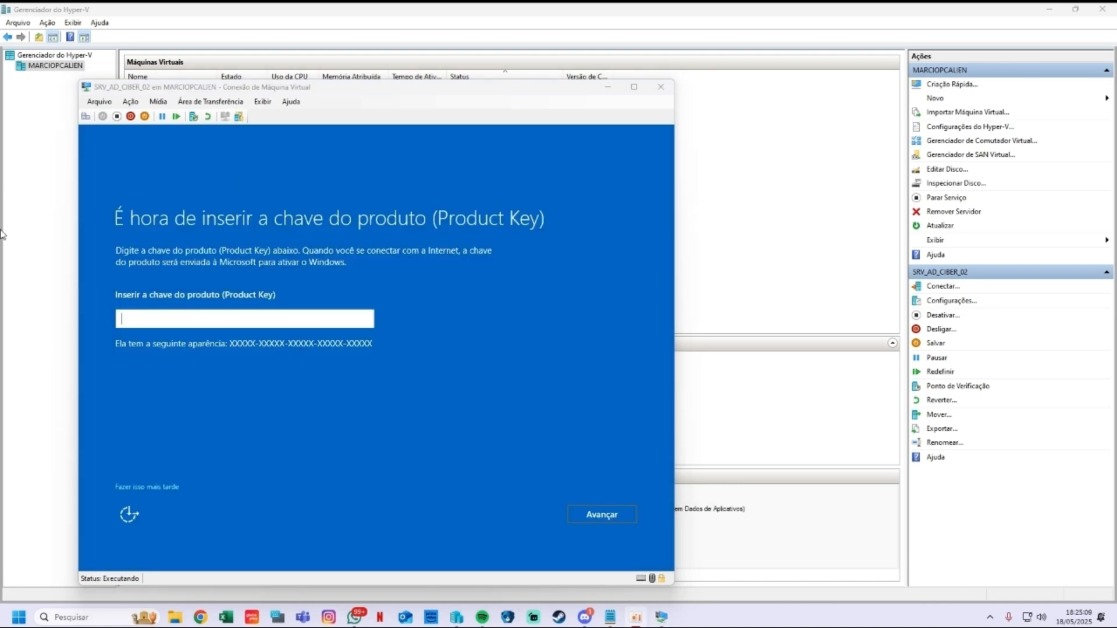
Step: Skip the product key and set and confirm the Administrator password
click(142, 487)
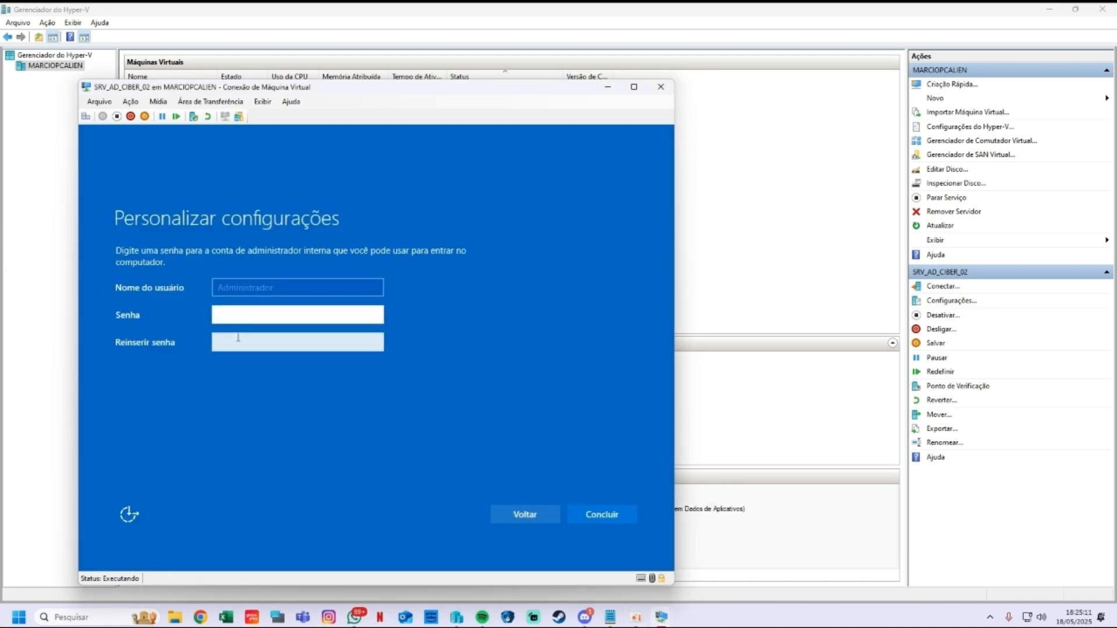
text(P••••••)
key(Caps_Lock)
key(Caps_Lock)
key(Tab)
text(•)
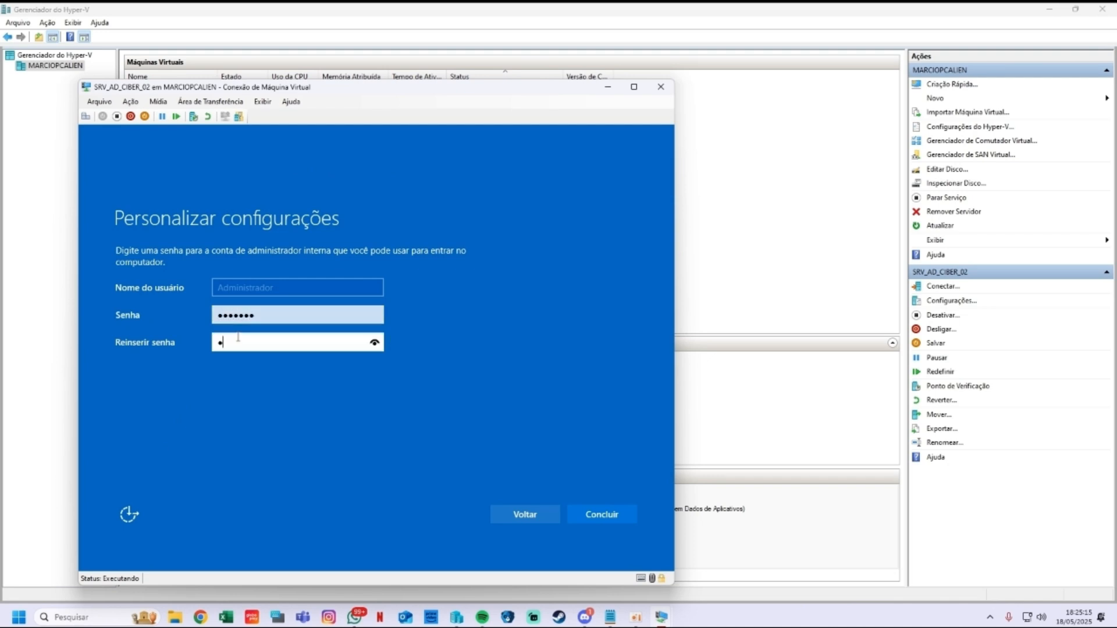
text(•)
key(Caps_Lock)
text(•)
key(Caps_Lock)
click(615, 513)
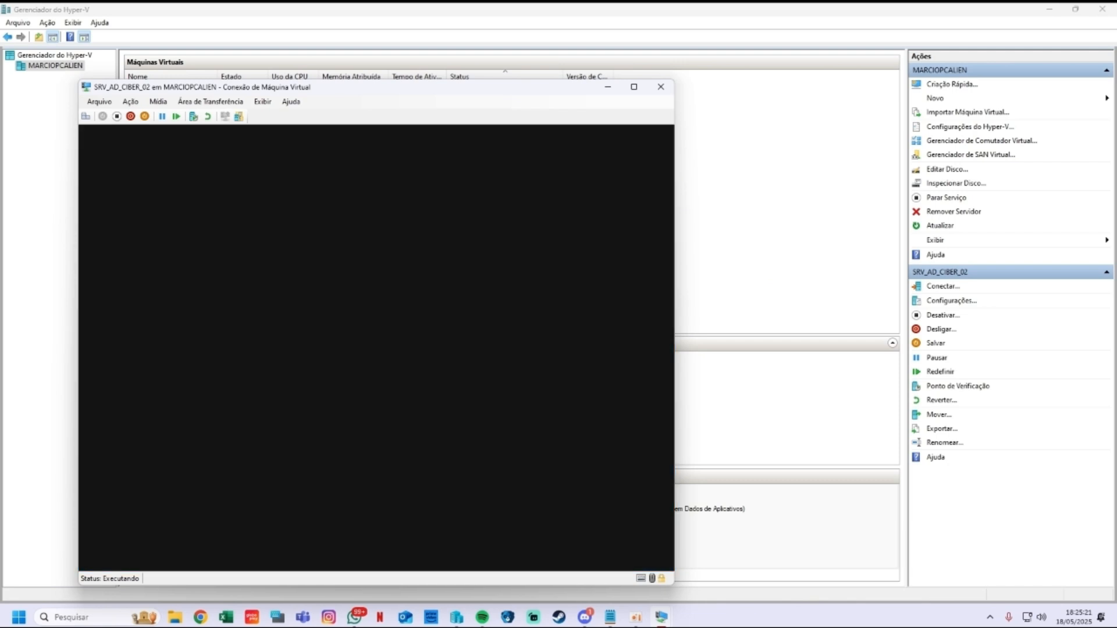
Step: Reconnect at 1680x1050, sign in as Administrador, and choose required-only diagnostic data
drag(269, 89, 307, 76)
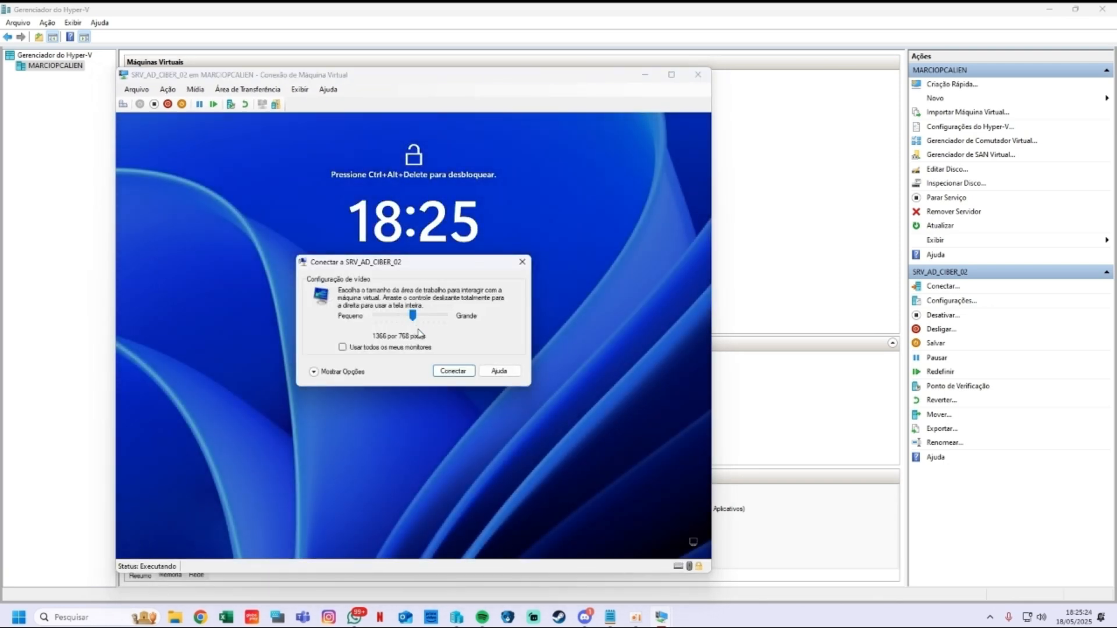
drag(413, 315, 435, 327)
click(446, 373)
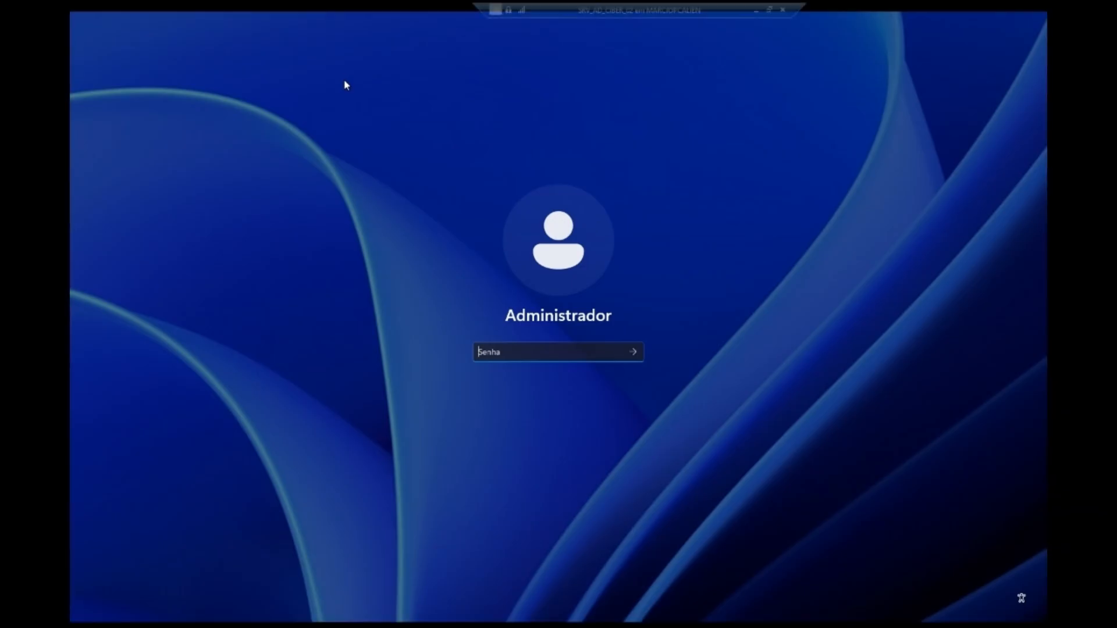
text(********)
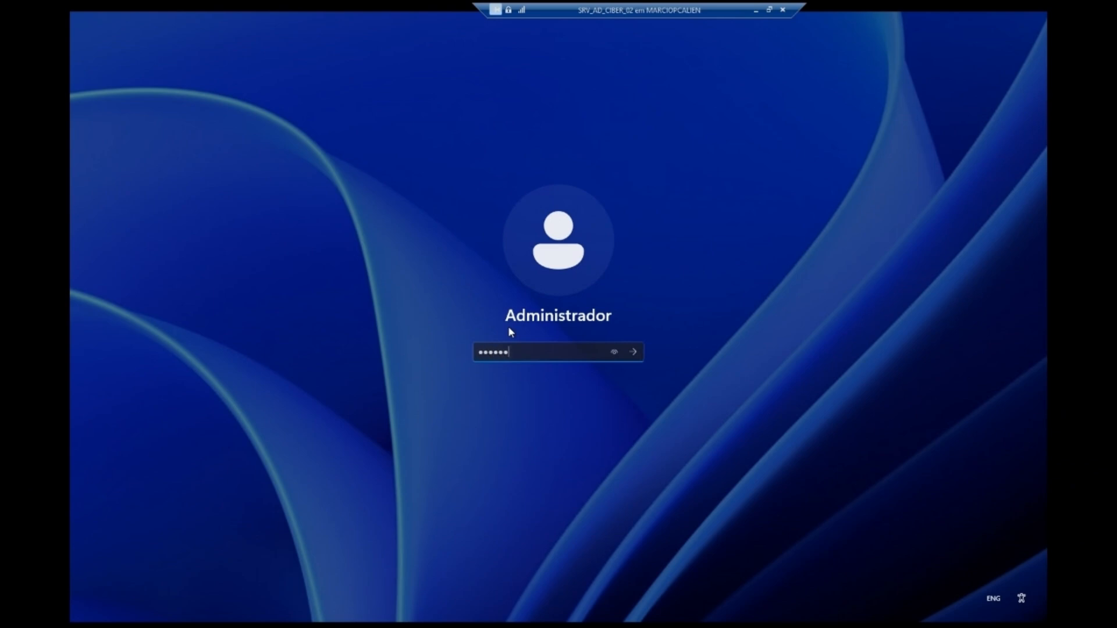
key(Return)
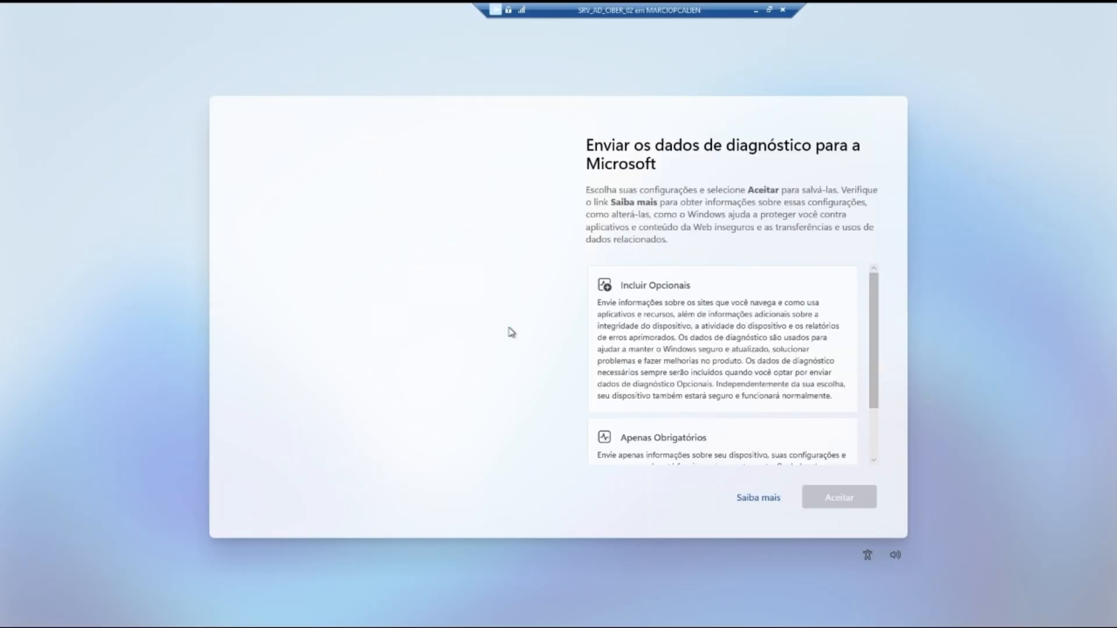
click(703, 461)
Step: Accept the diagnostic data choice and permanently dismiss the Azure Arc notice
click(832, 498)
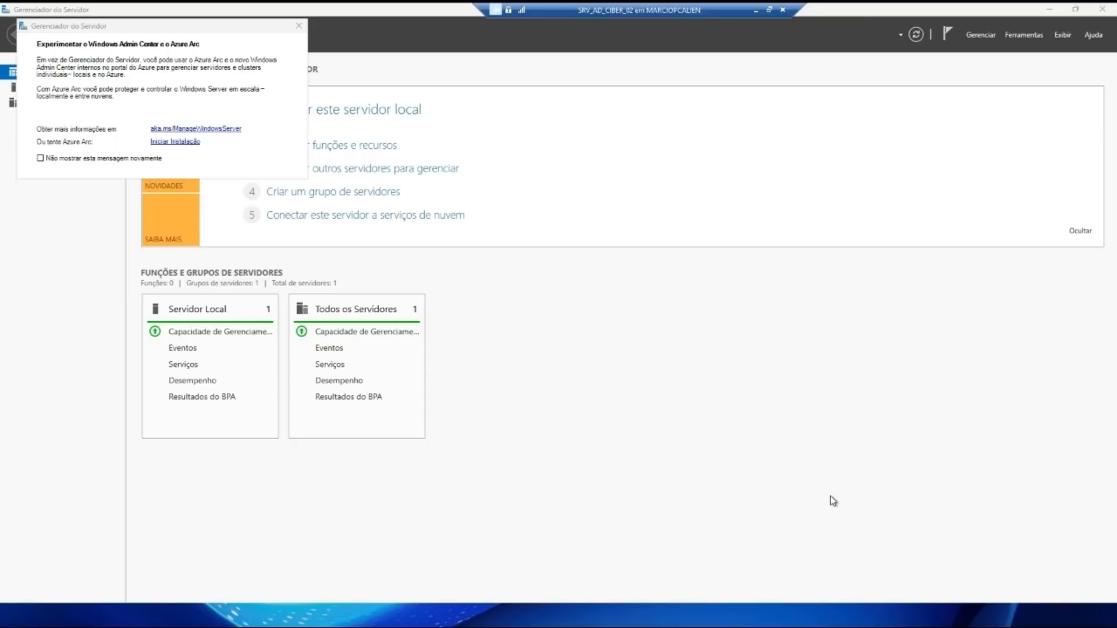
click(41, 158)
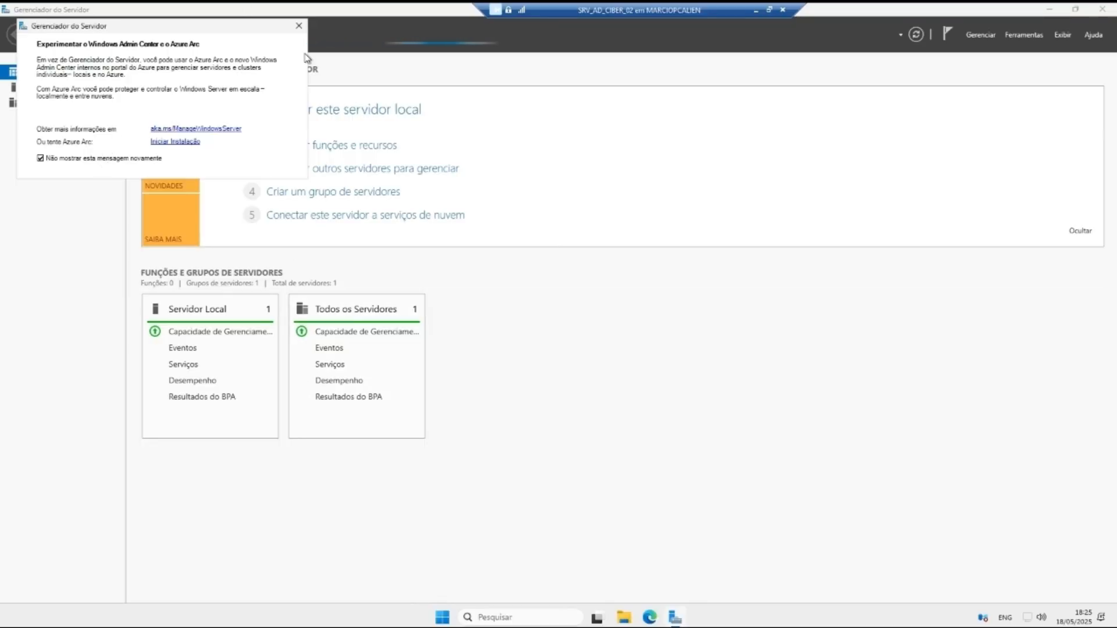
click(299, 26)
Step: From Servidor Local, open the Ethernet adapter's IPv4 properties
click(67, 86)
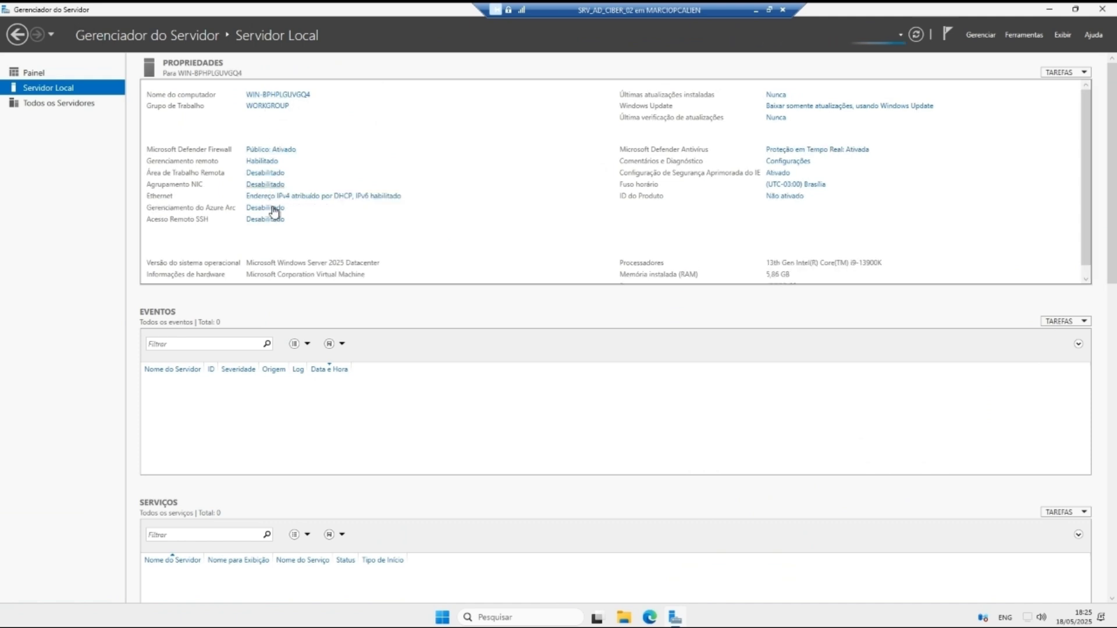
click(281, 198)
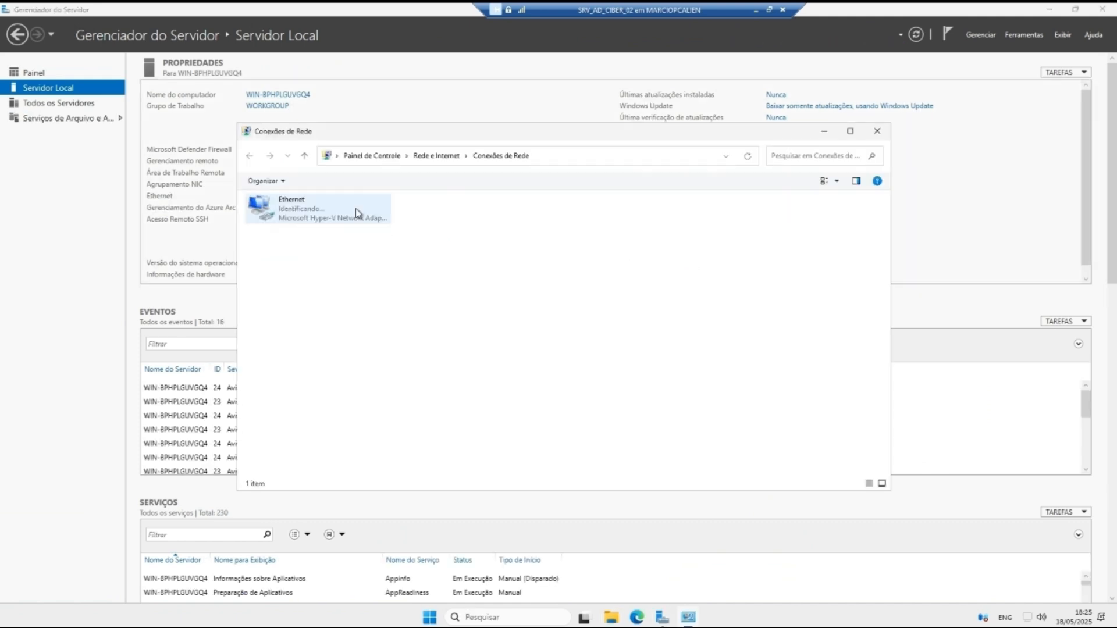
click(331, 210)
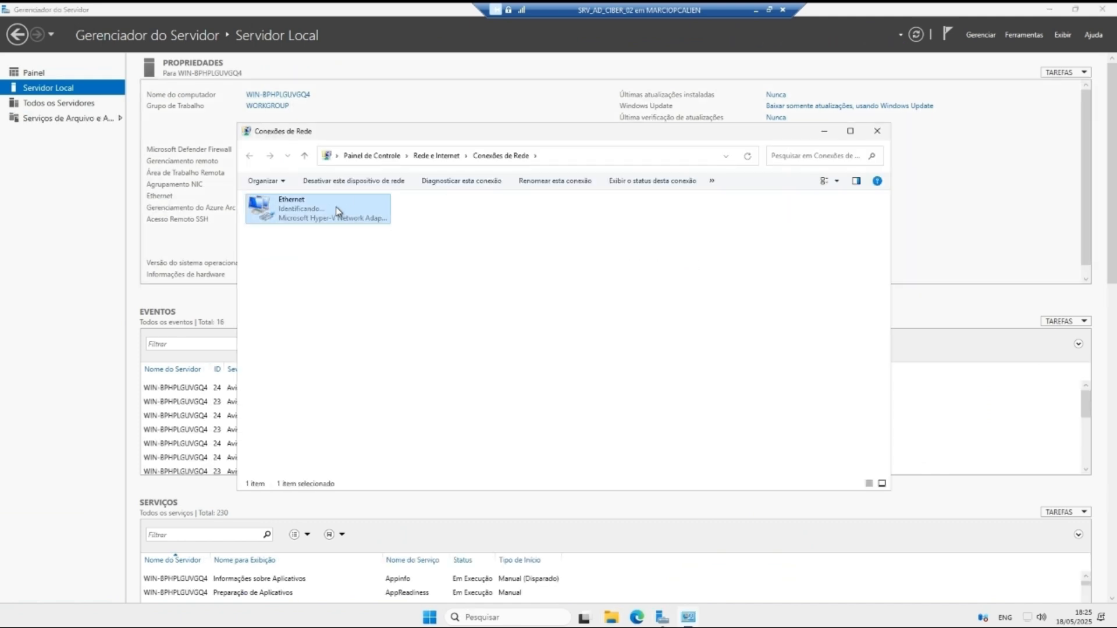
right_click(337, 208)
click(380, 319)
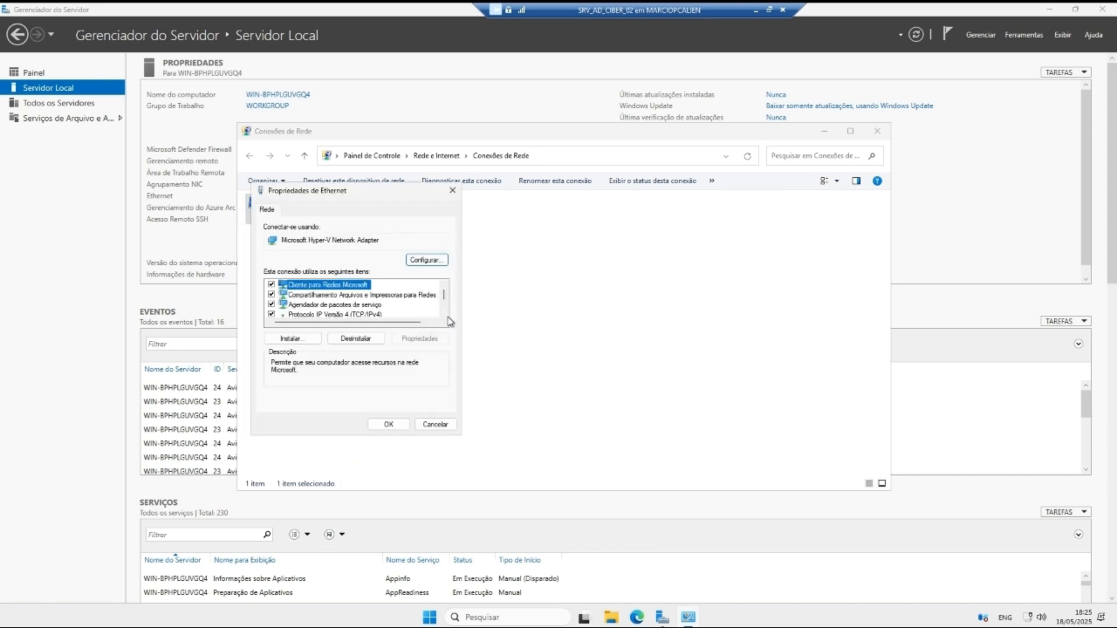
click(338, 317)
click(421, 337)
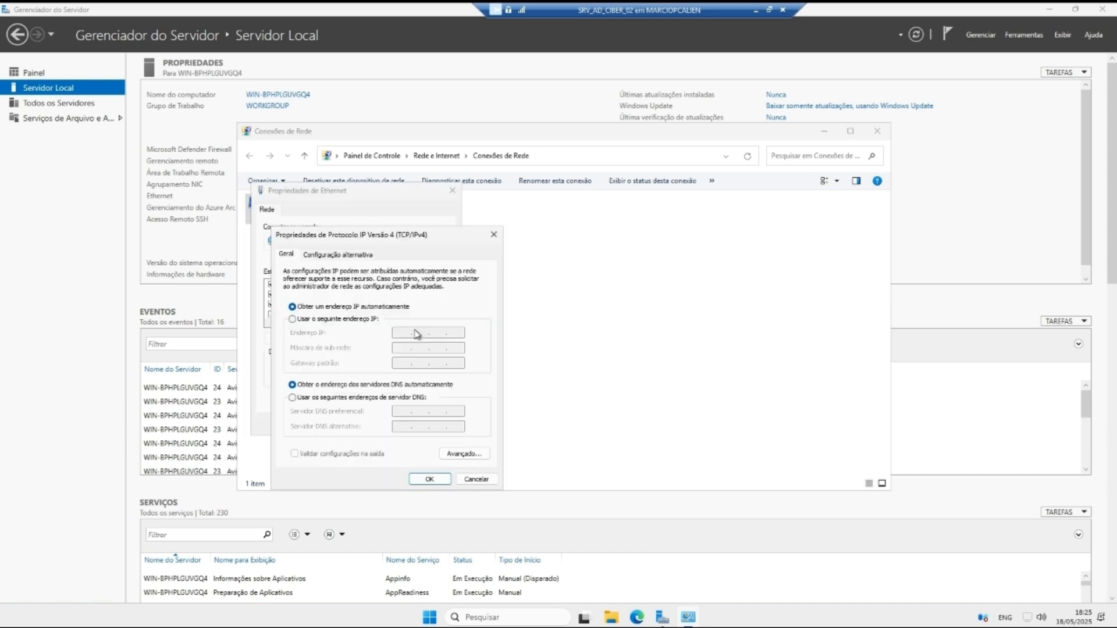
Step: Assign static IP 192.168.0.5, mask 255.255.255.0, and DNS 192.168.0.4, then close the windows
click(341, 319)
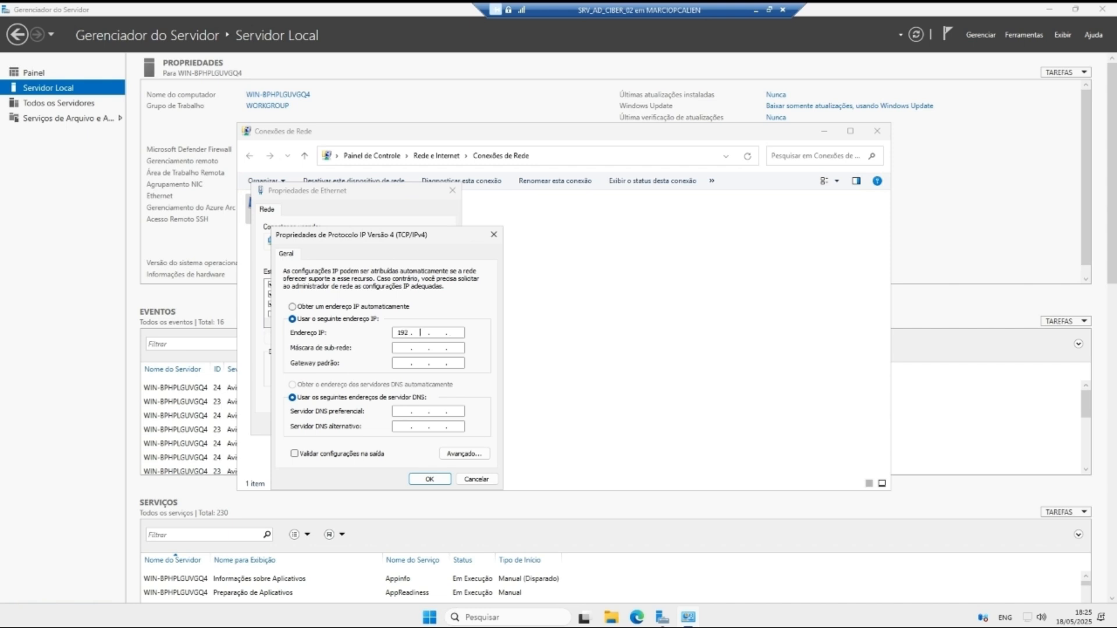
text(192 . 168 . 0 . 5)
key(Tab)
key(Tab)
key(Tab)
key(Tab)
text(19)
click(430, 479)
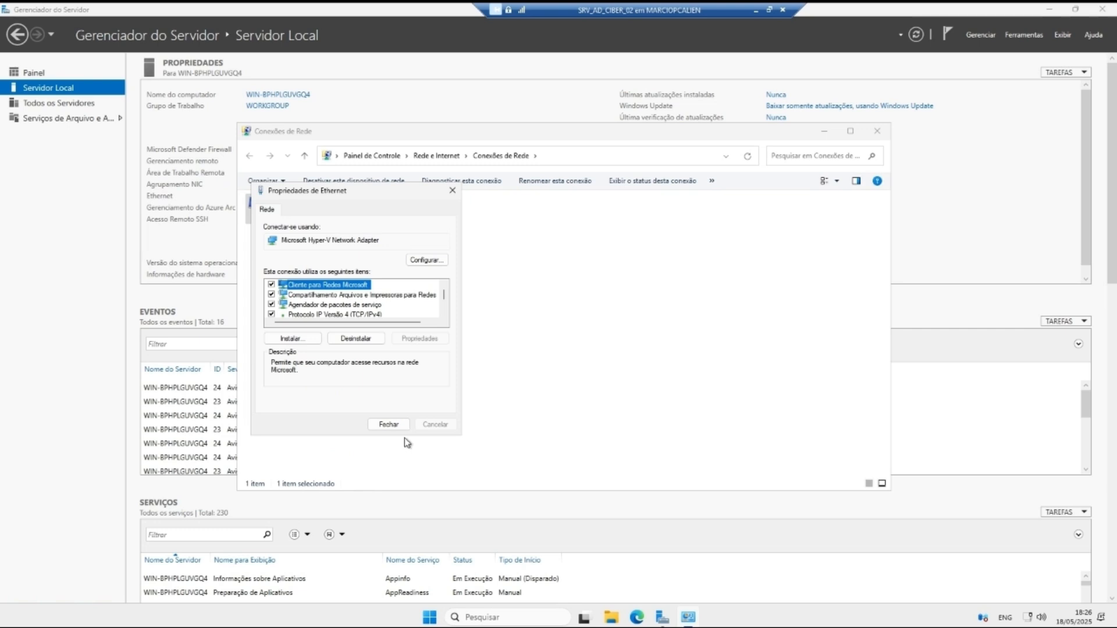
click(387, 425)
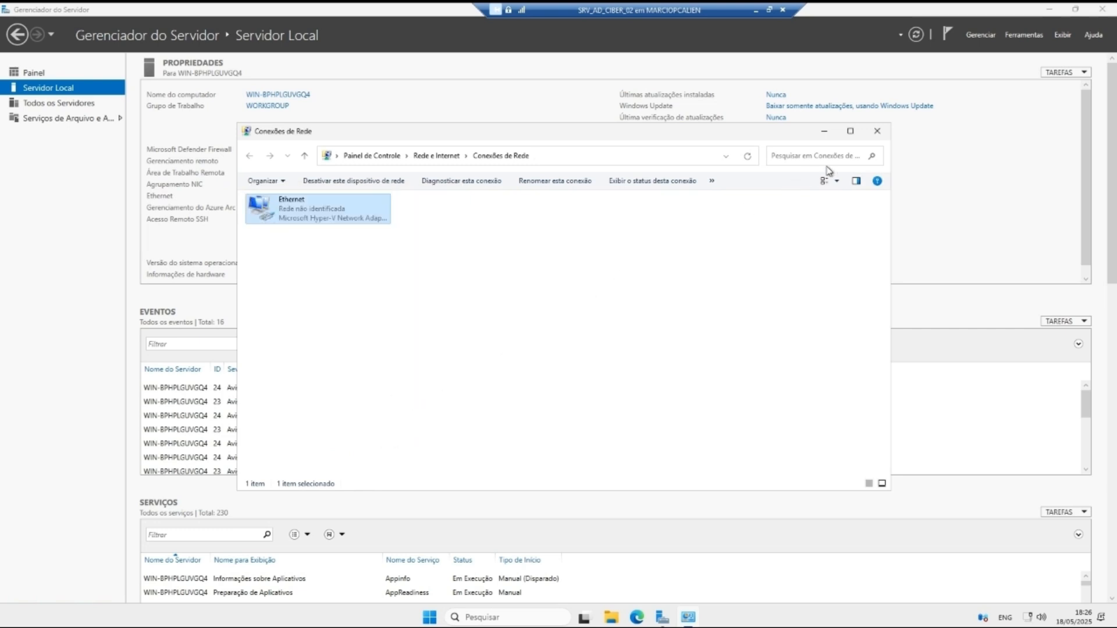
click(877, 130)
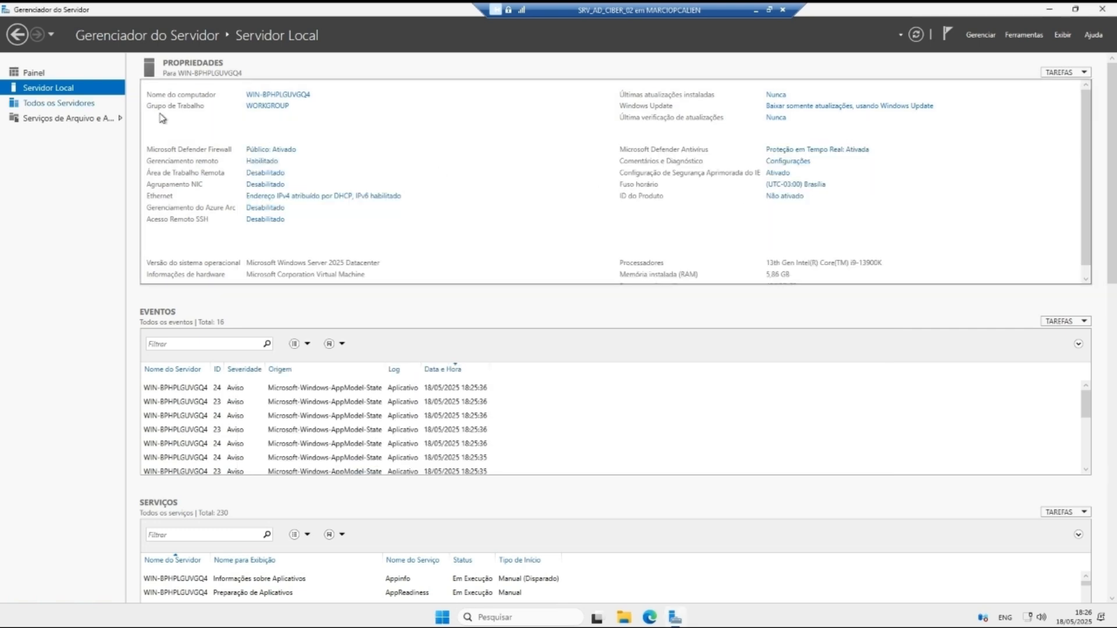
Step: Change the computer name to SRVAD02C and acknowledge the restart-required message
click(287, 97)
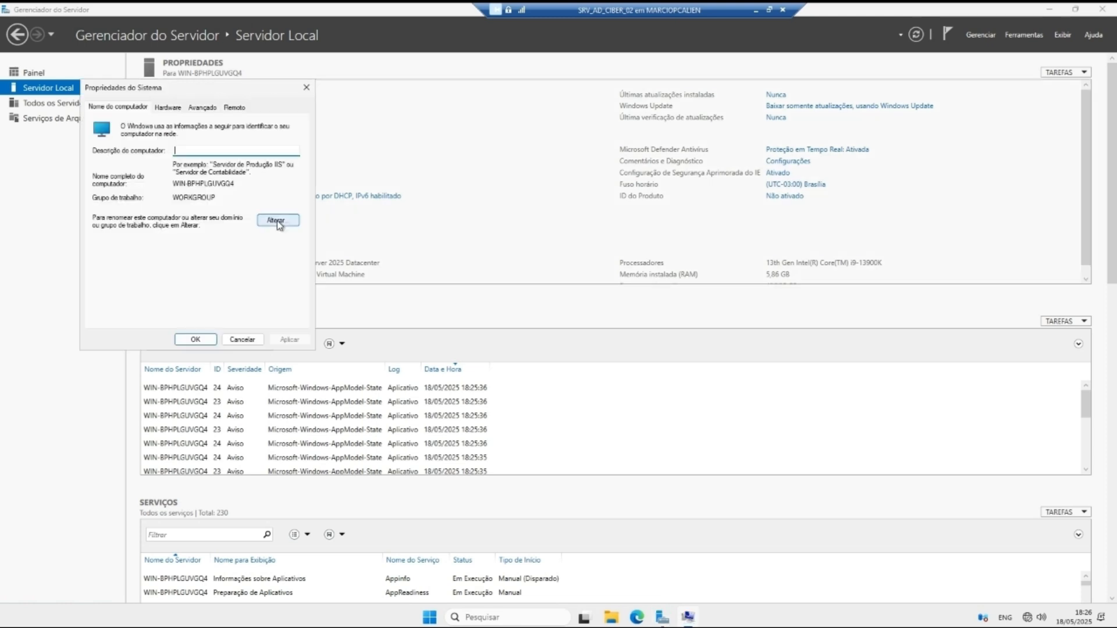
click(277, 220)
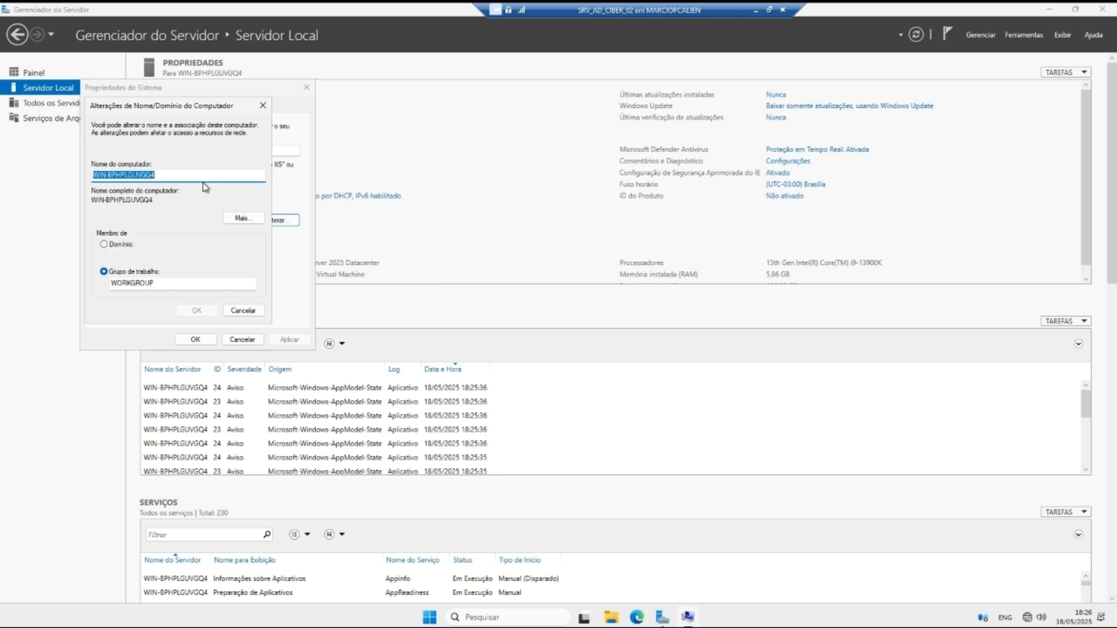
text(srv)
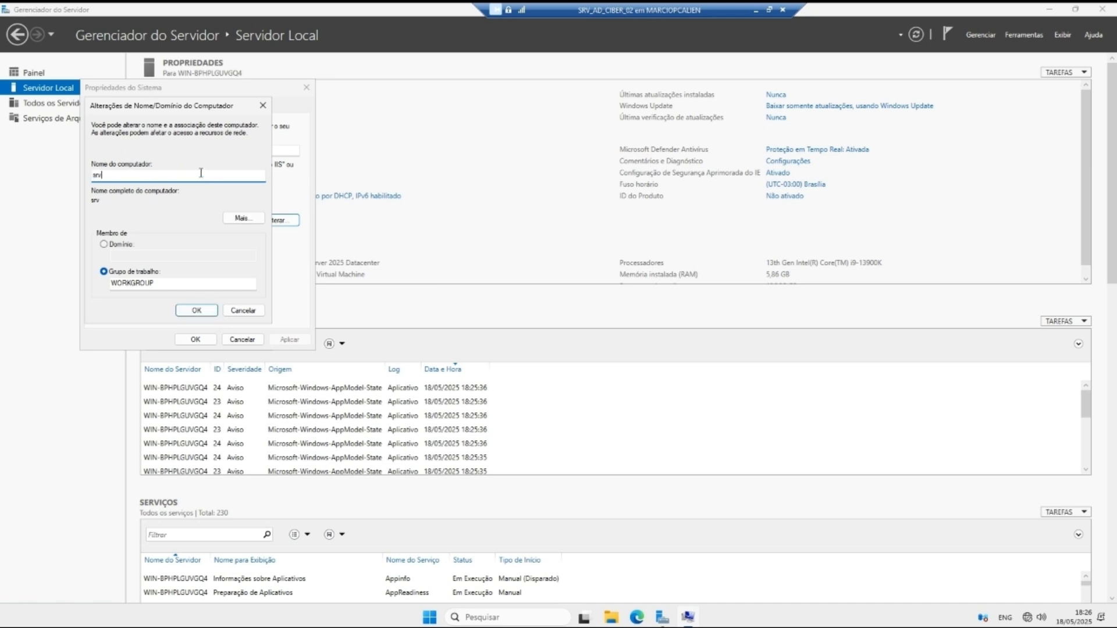
key(BackSpace)
key(BackSpace)
text(S)
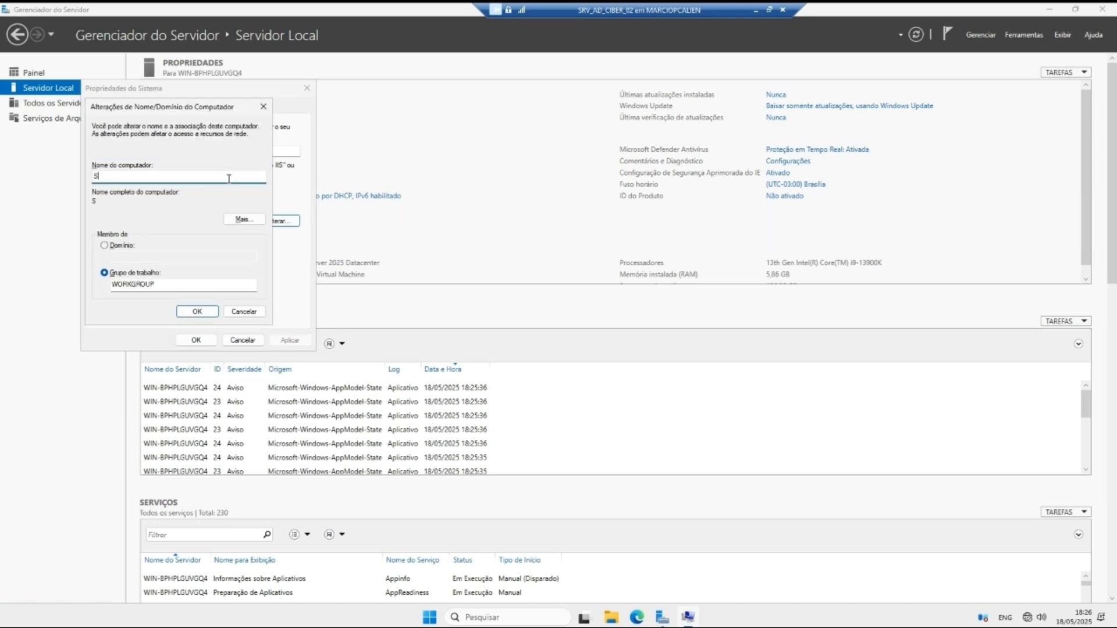
text(RVAD02C)
click(197, 311)
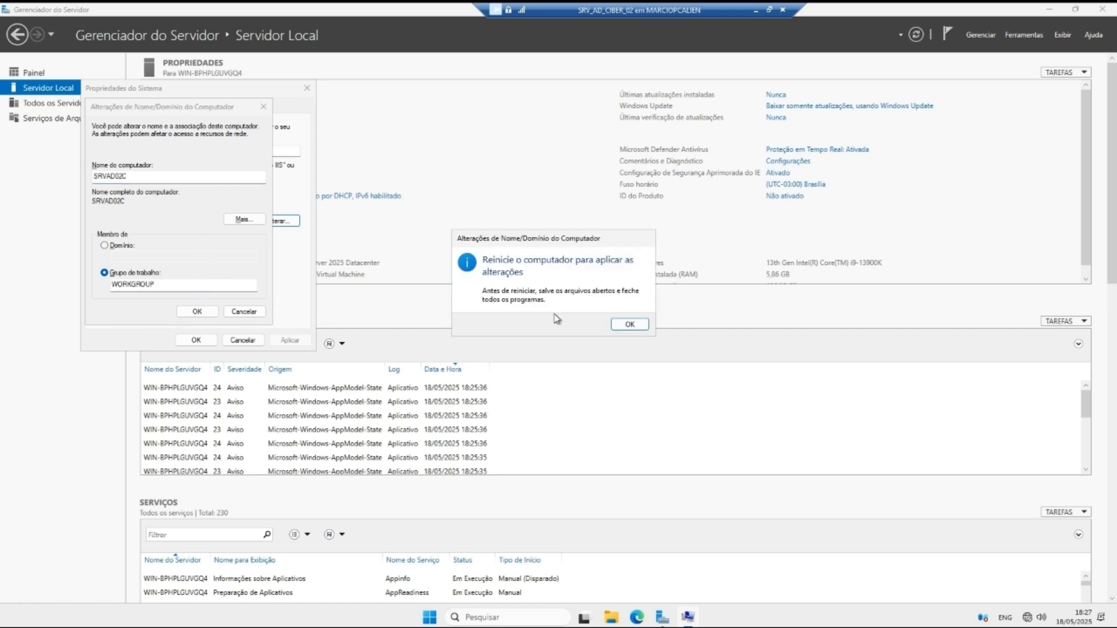
click(629, 324)
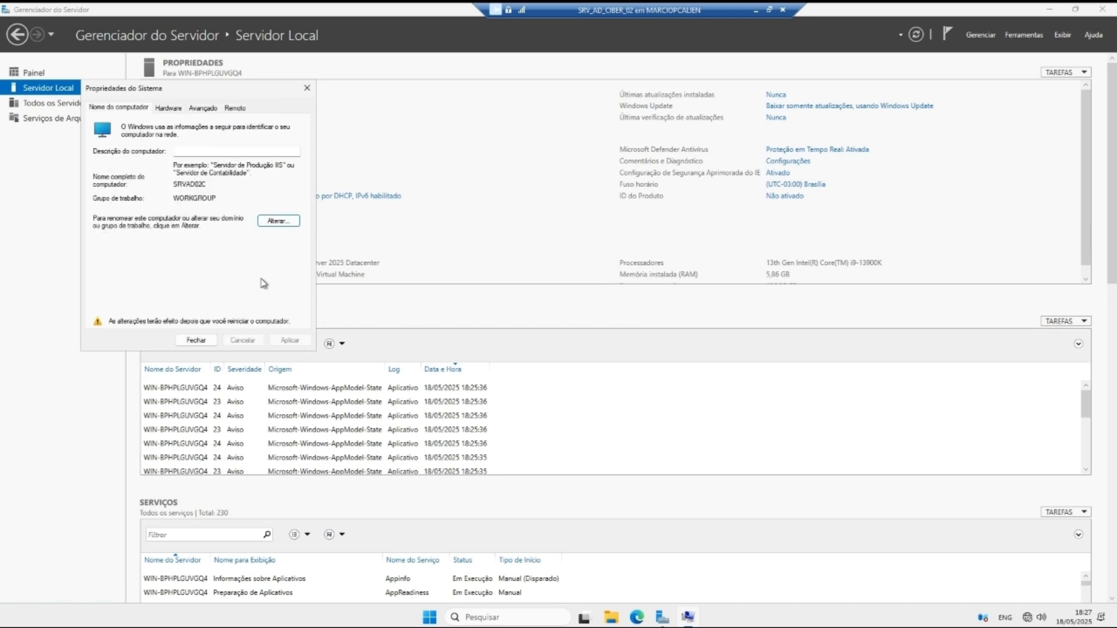
click(197, 341)
Step: Restart now to apply the rename, then sign back in as Administrador in full screen
click(529, 327)
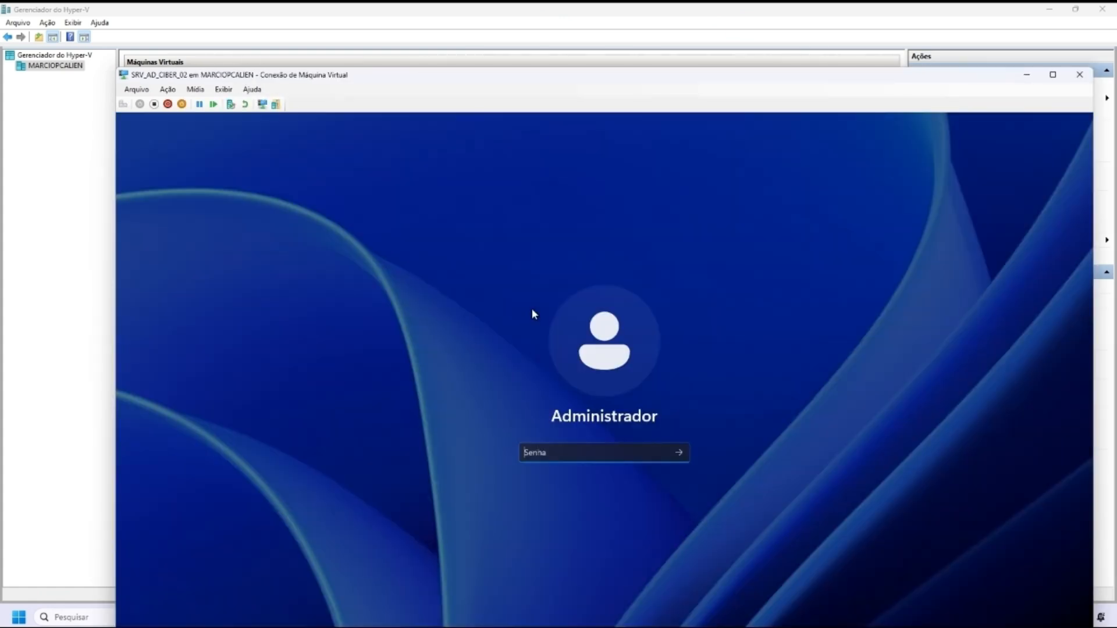
double_click(349, 79)
text(*)
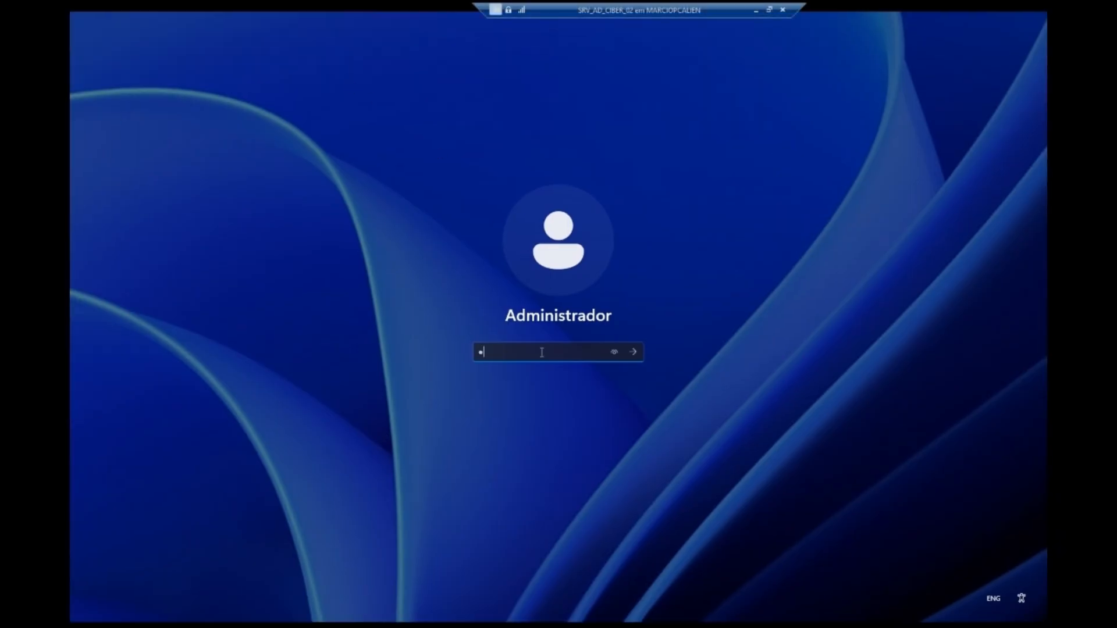
key(BackSpace)
key(Return)
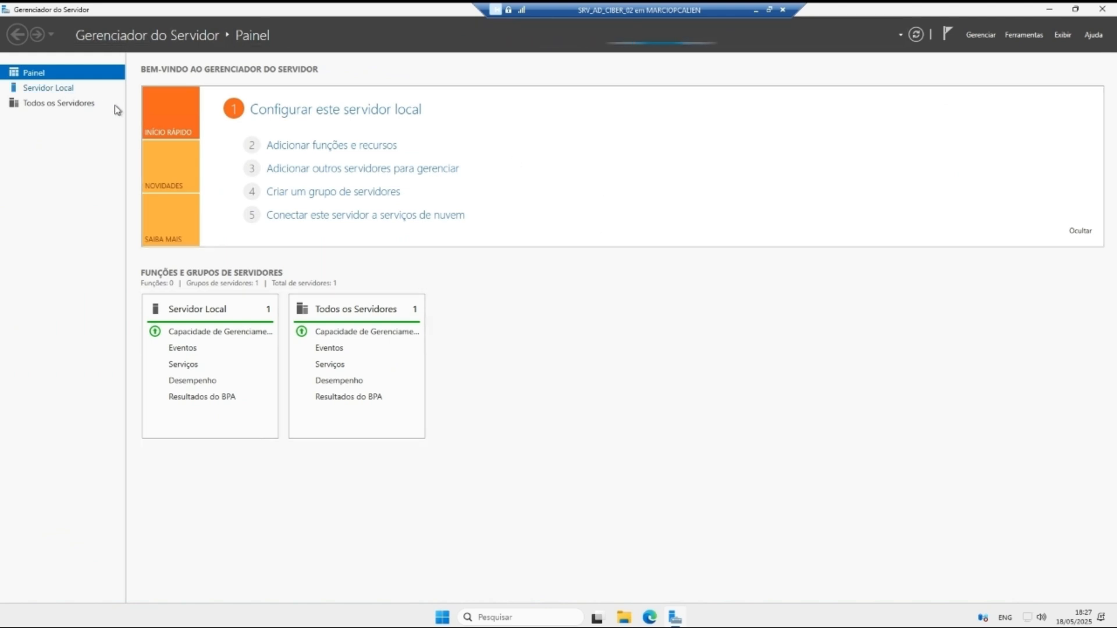
Step: Check Ethernet IPv4 shows 192.168.0.5, mask 255.255.255.0, DNS 192.168.0.4, then close the windows
click(49, 87)
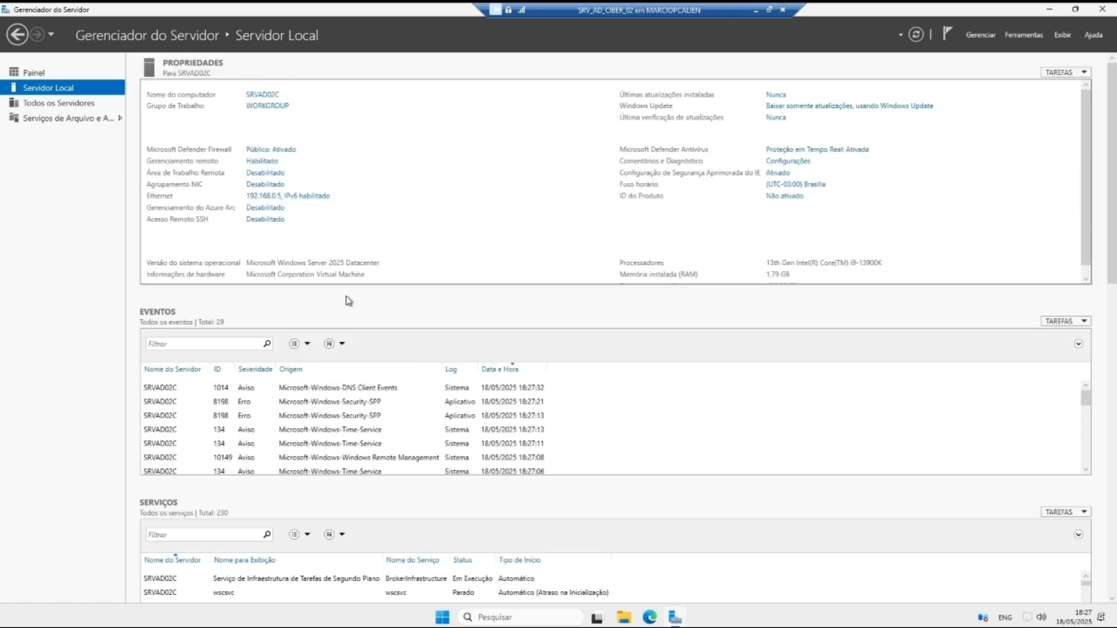
right_click(310, 207)
click(341, 314)
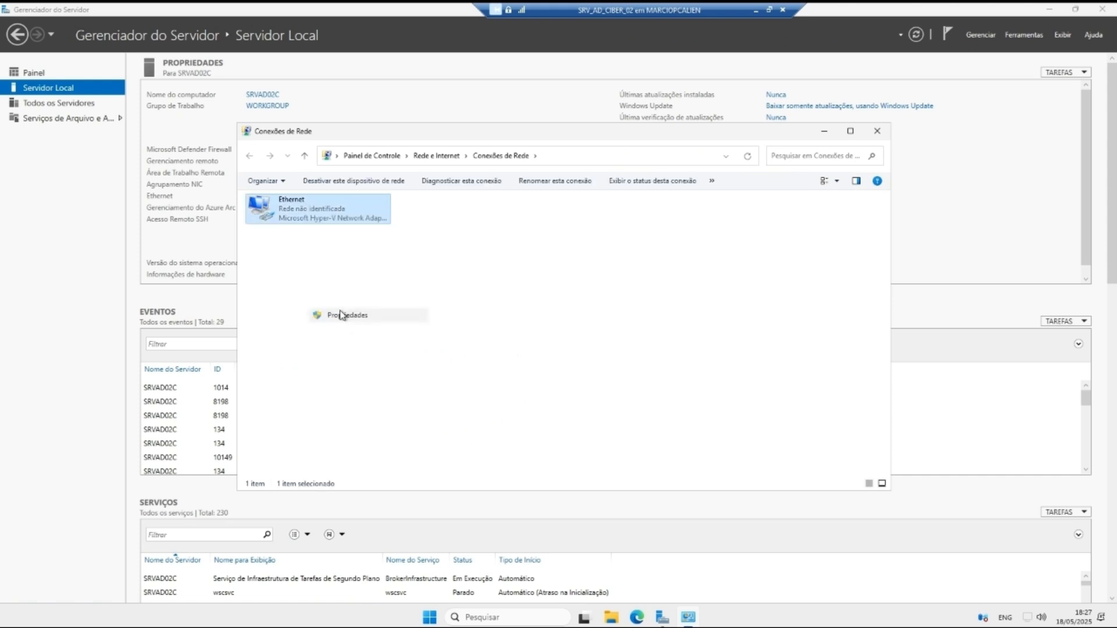
double_click(356, 320)
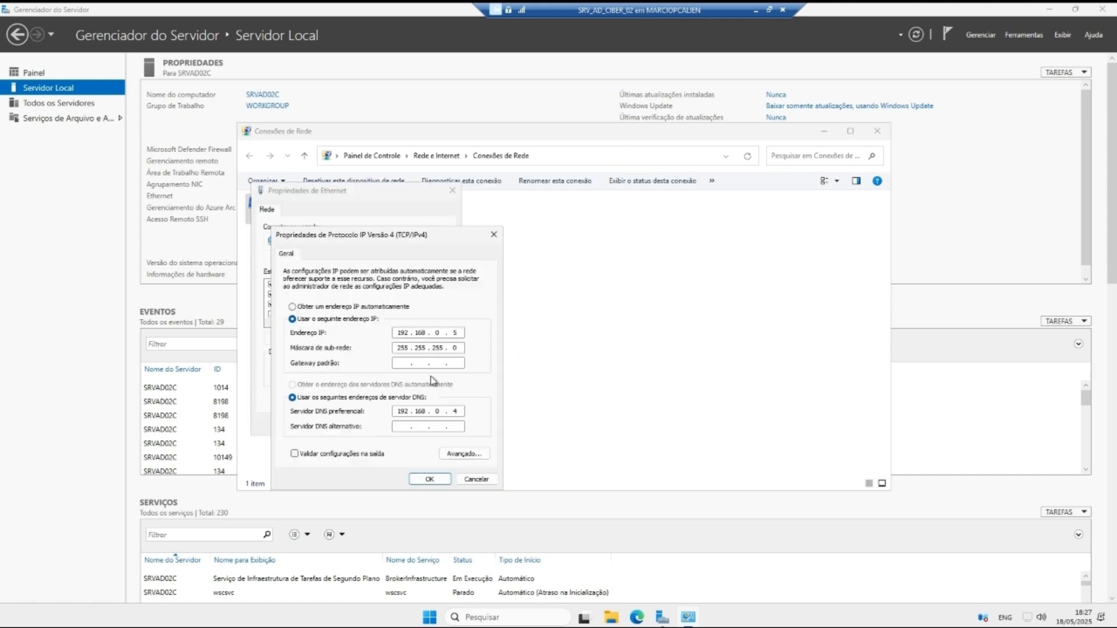
click(429, 479)
click(453, 191)
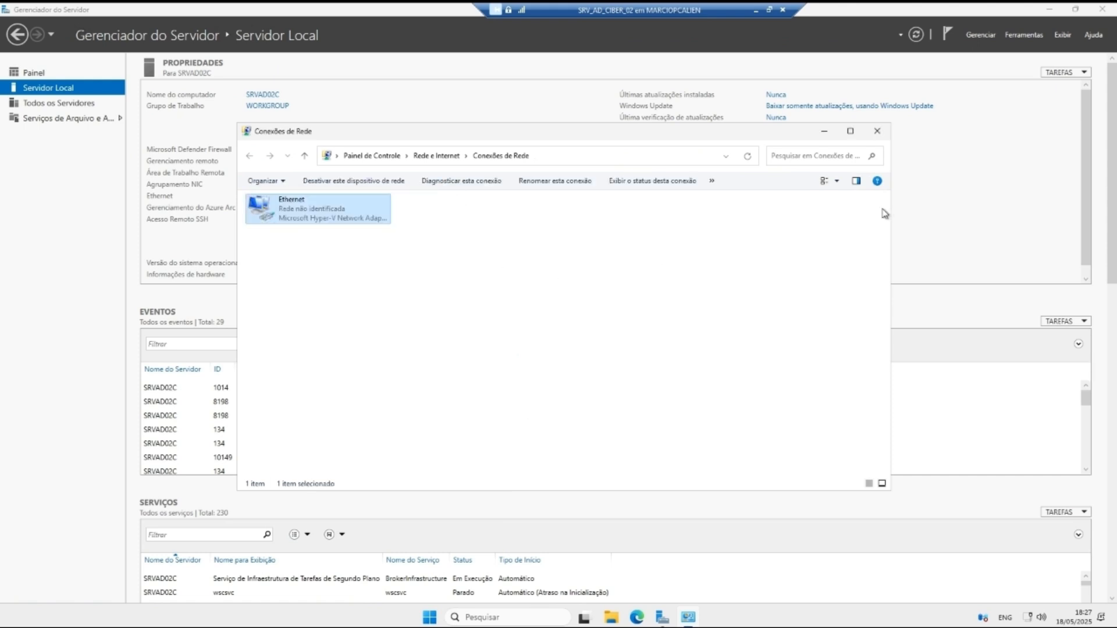
click(876, 131)
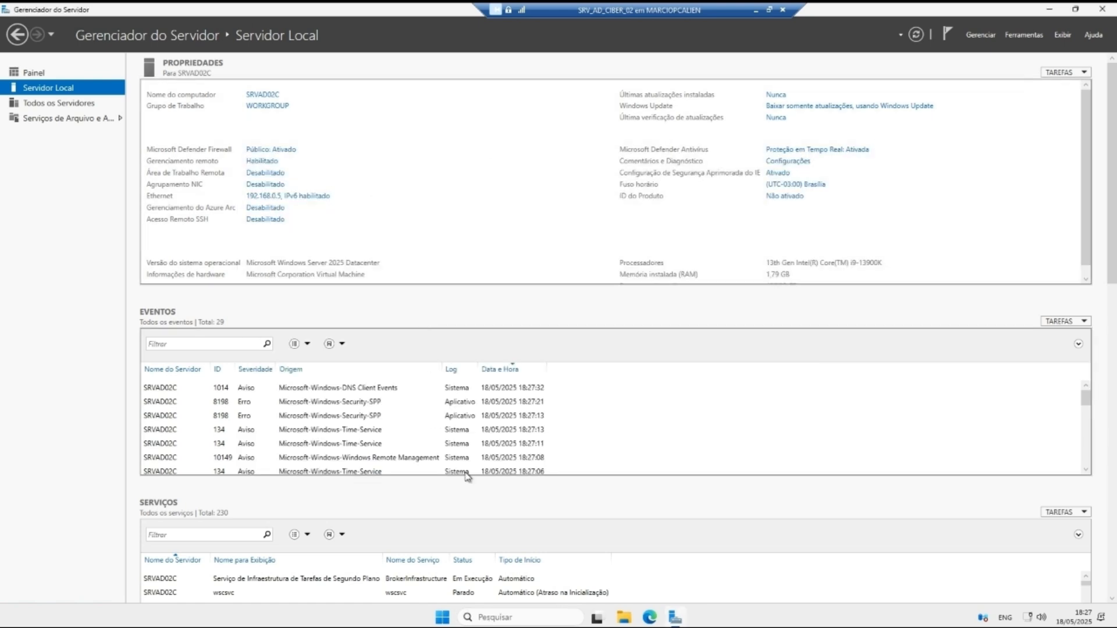
scroll(433, 257, down, 10)
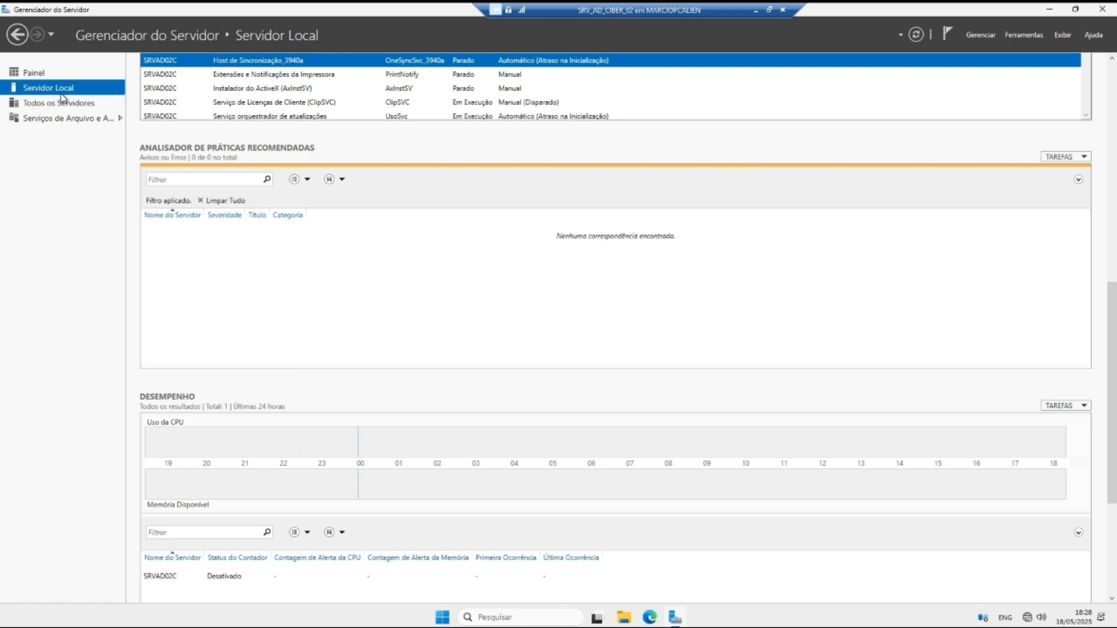
scroll(307, 219, up, 3)
key(alt+Tab)
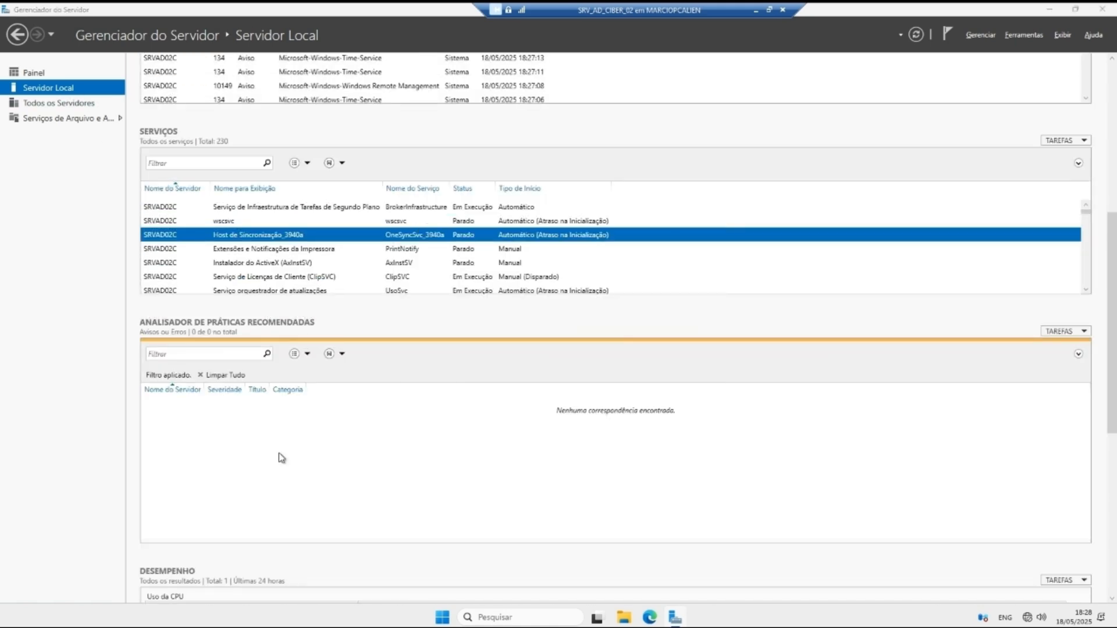
Step: Launch the Add Roles and Features wizard with SRVAD02C as the target server
click(32, 73)
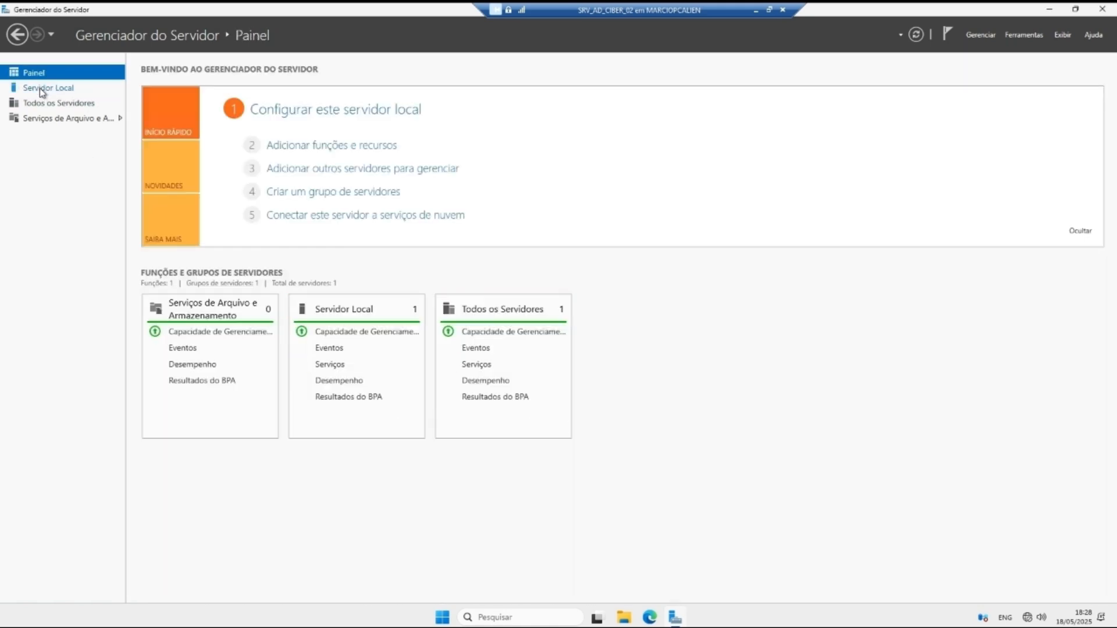
click(39, 89)
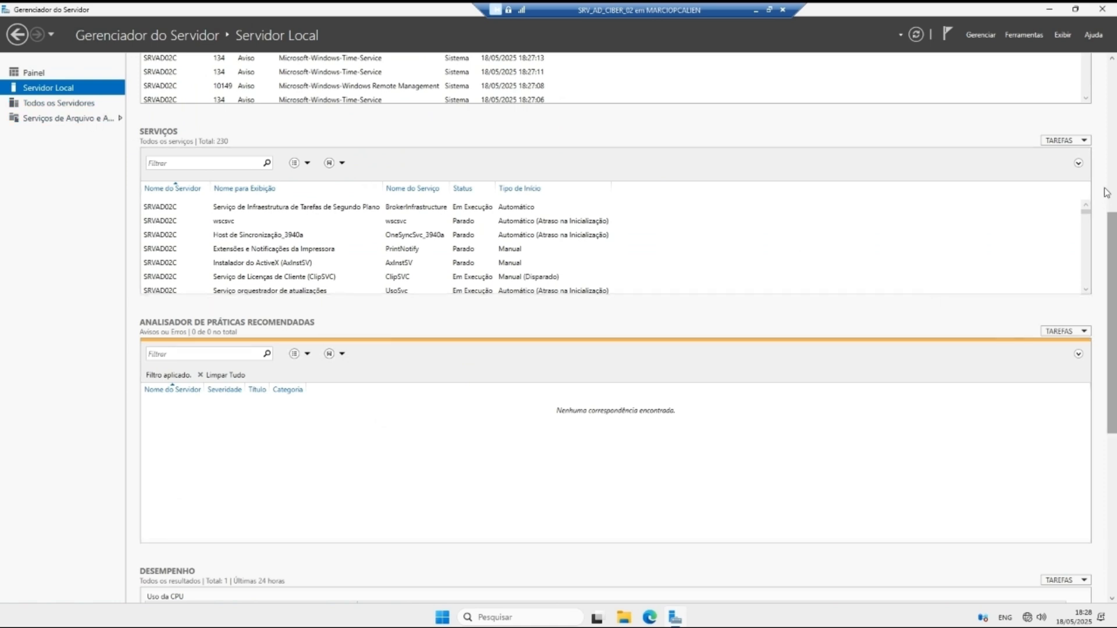
click(981, 35)
click(998, 47)
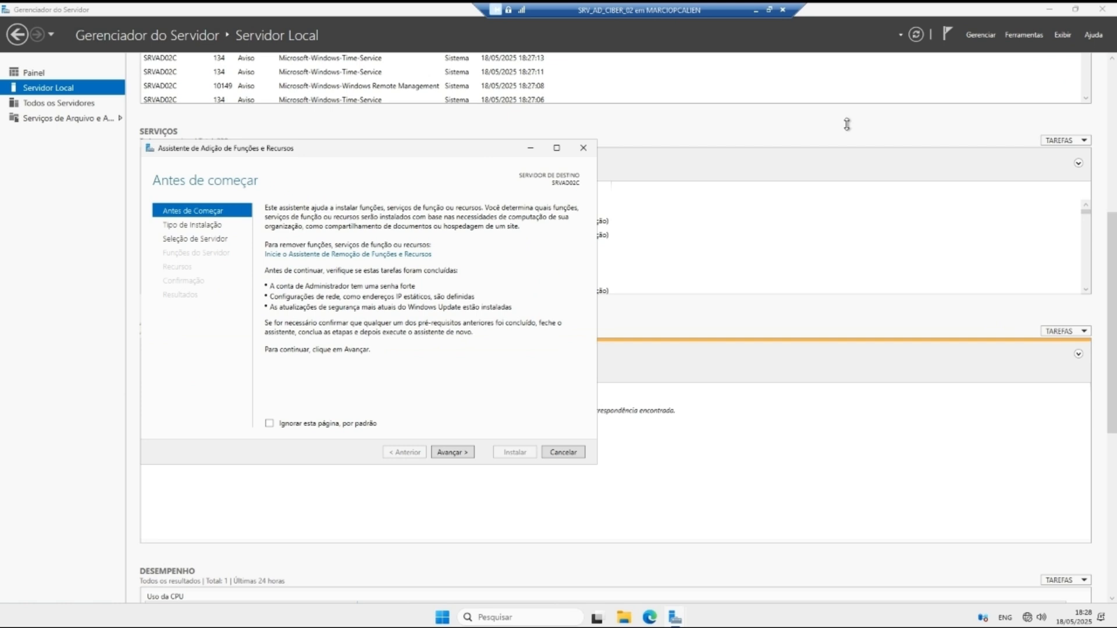
click(463, 453)
click(459, 454)
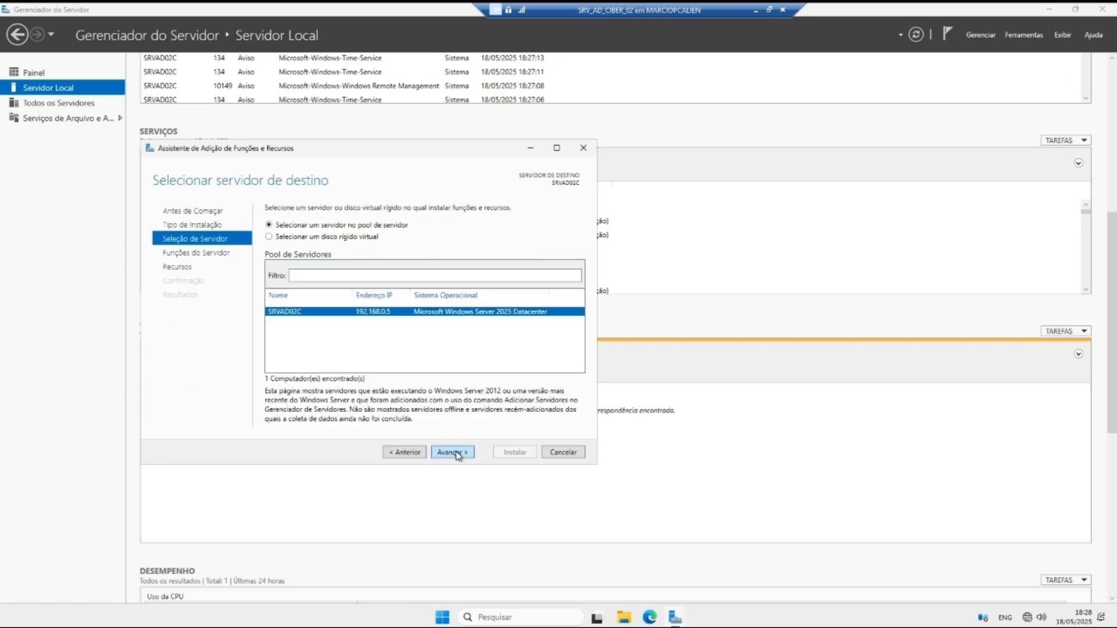
click(458, 453)
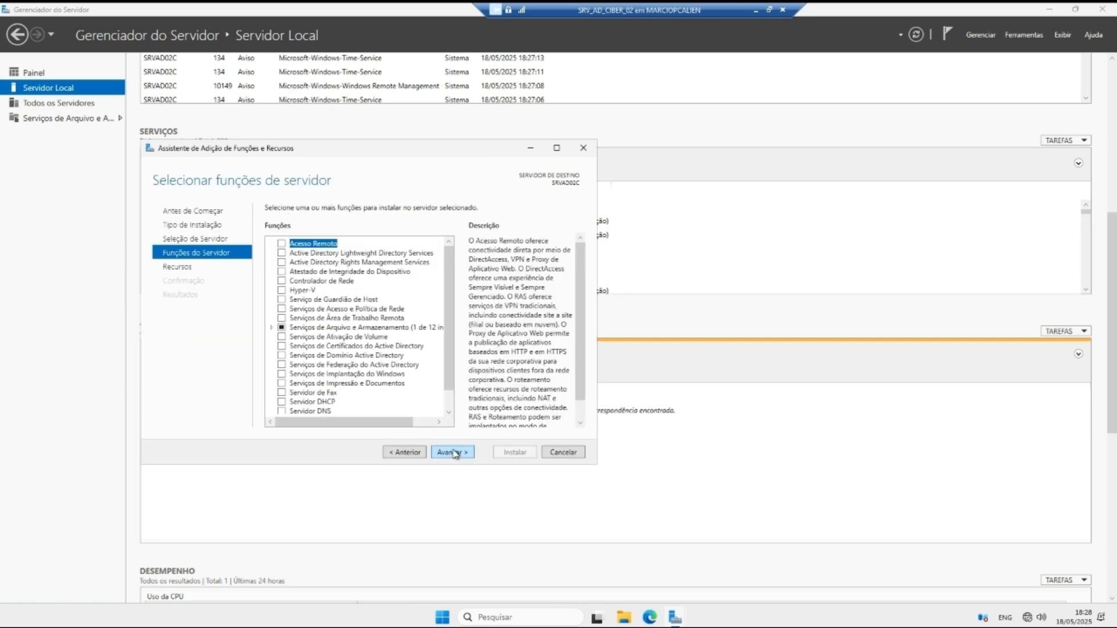
Step: Select Active Directory Domain Services with its management features, install it, and close the wizard
click(282, 356)
click(407, 411)
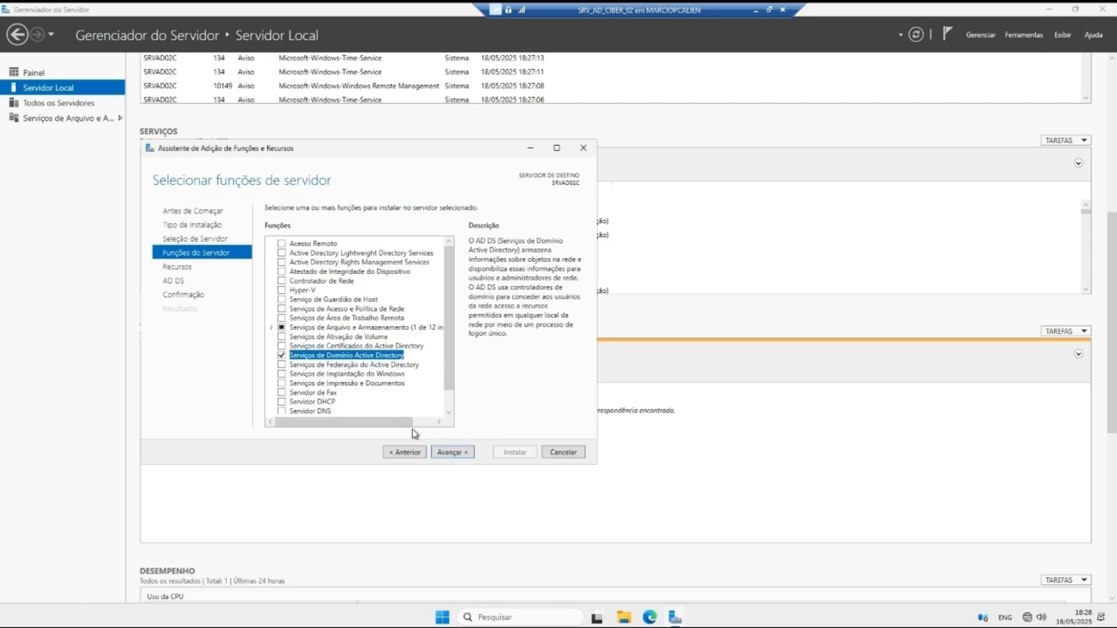
click(453, 453)
click(453, 453)
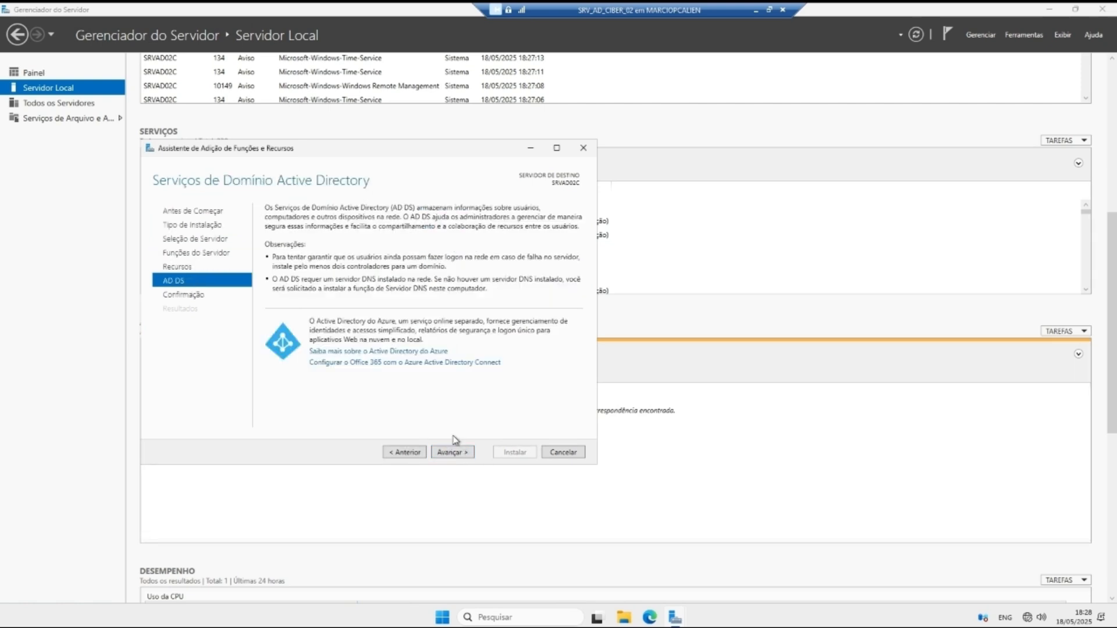
click(455, 452)
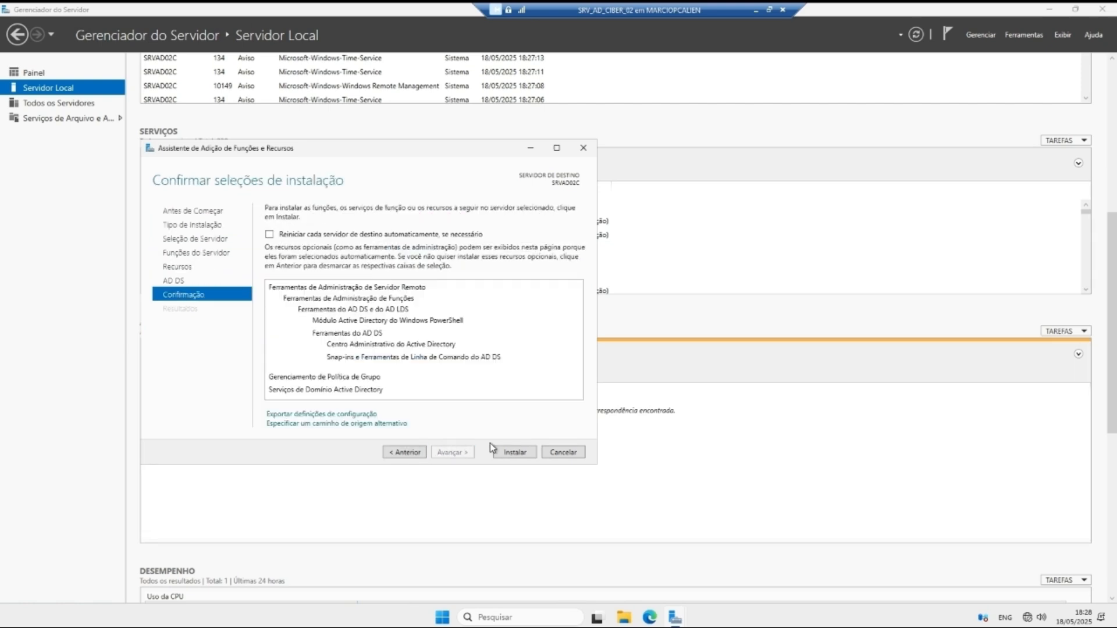
click(512, 453)
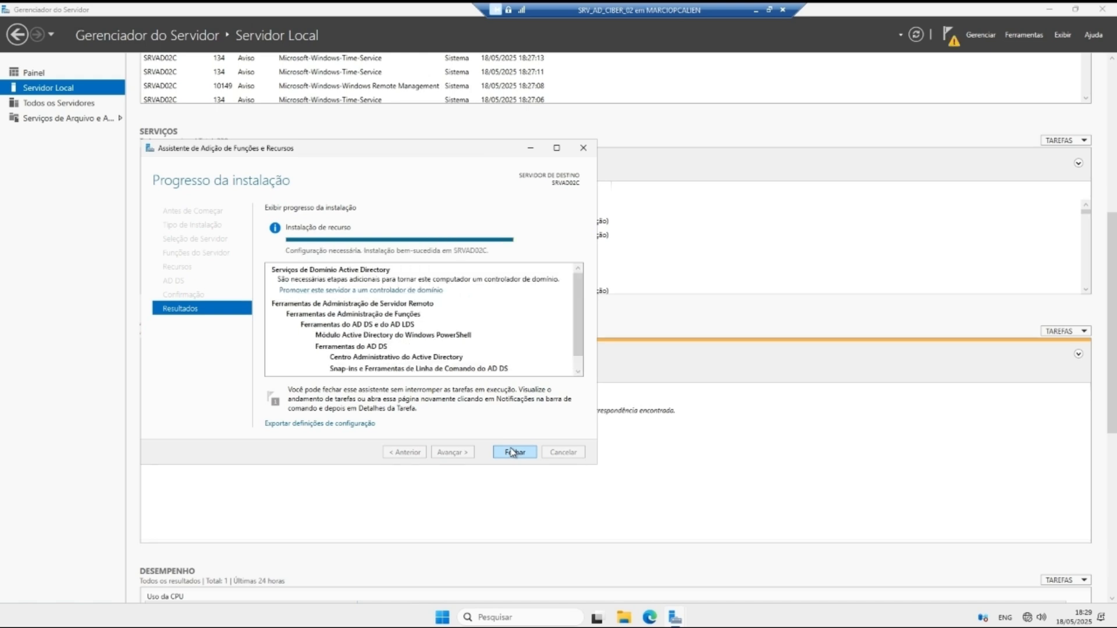
click(511, 452)
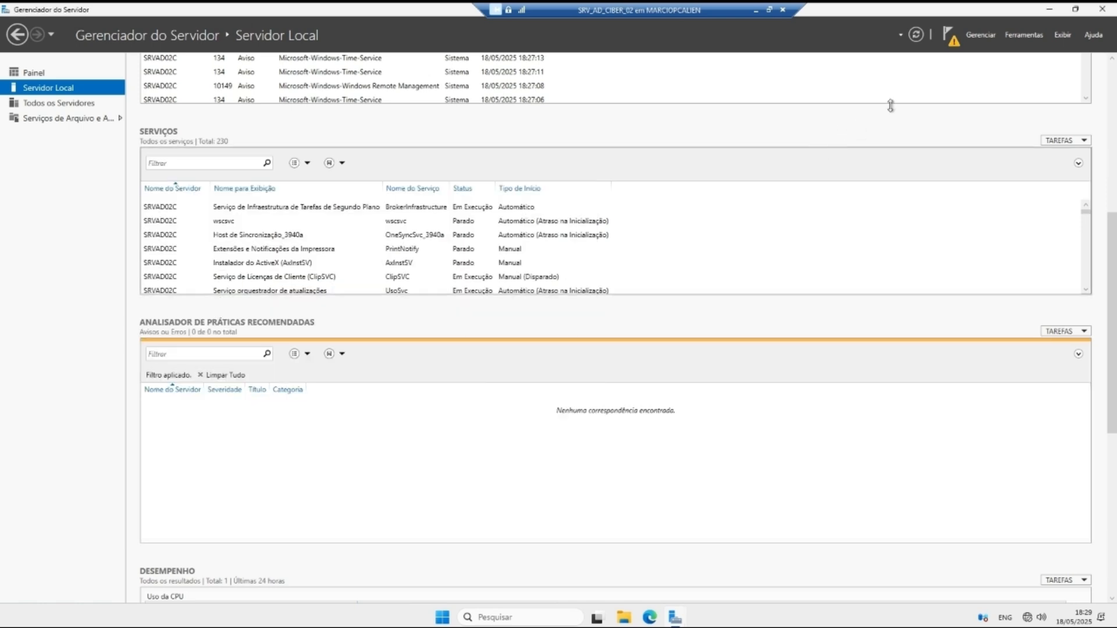
Step: Start the promotion wizard and enter domain ciber.local with Administrador credentials
click(950, 36)
click(861, 105)
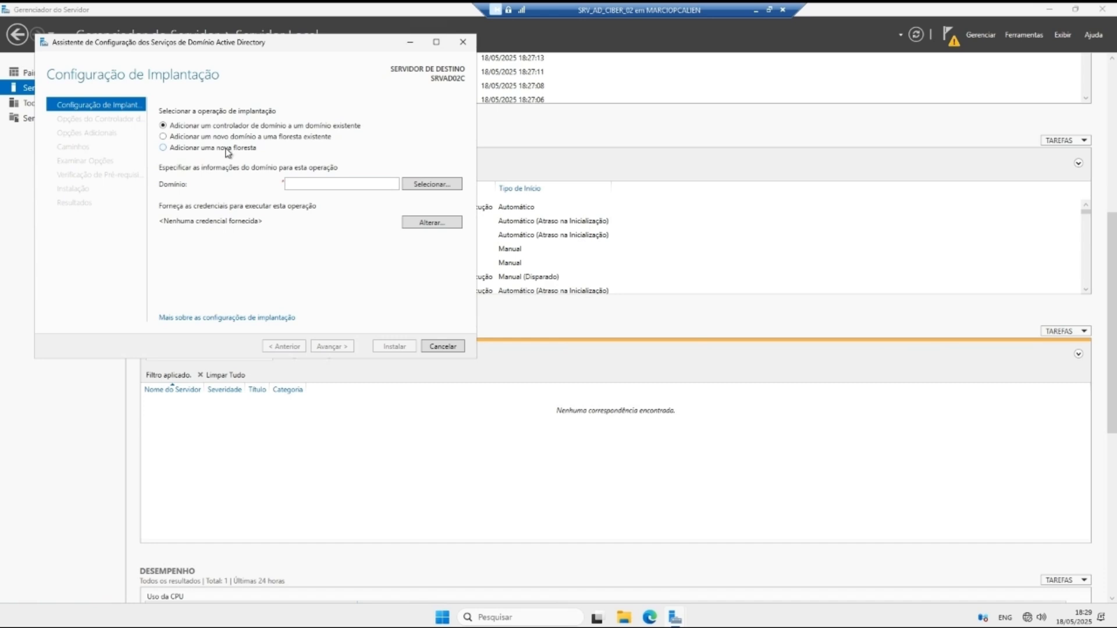
click(380, 183)
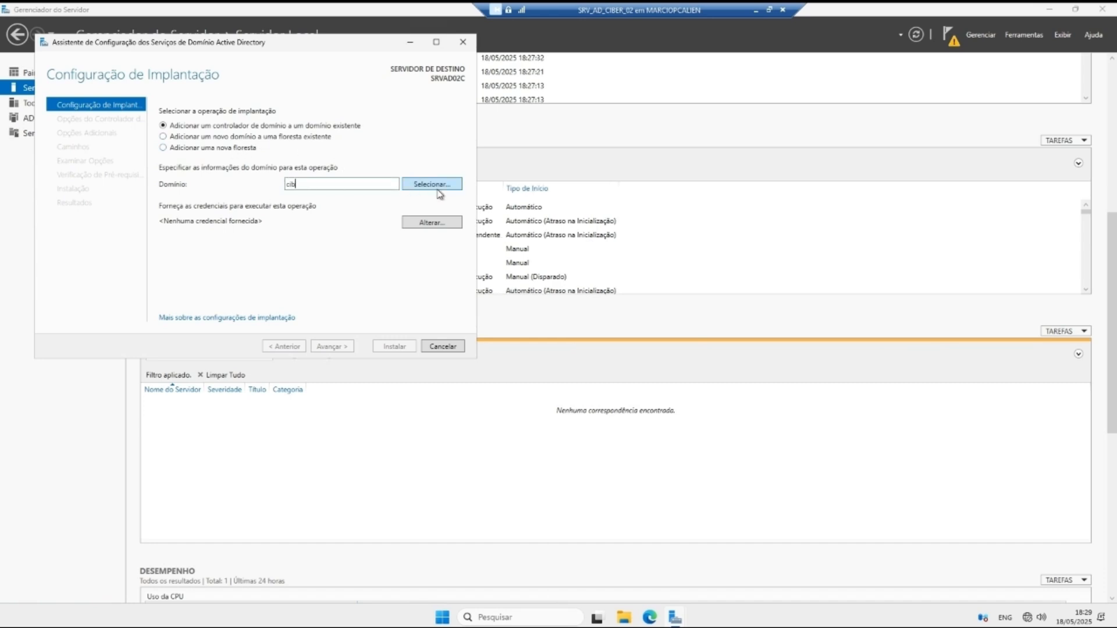
text(ciber.local)
click(425, 191)
text(Ad)
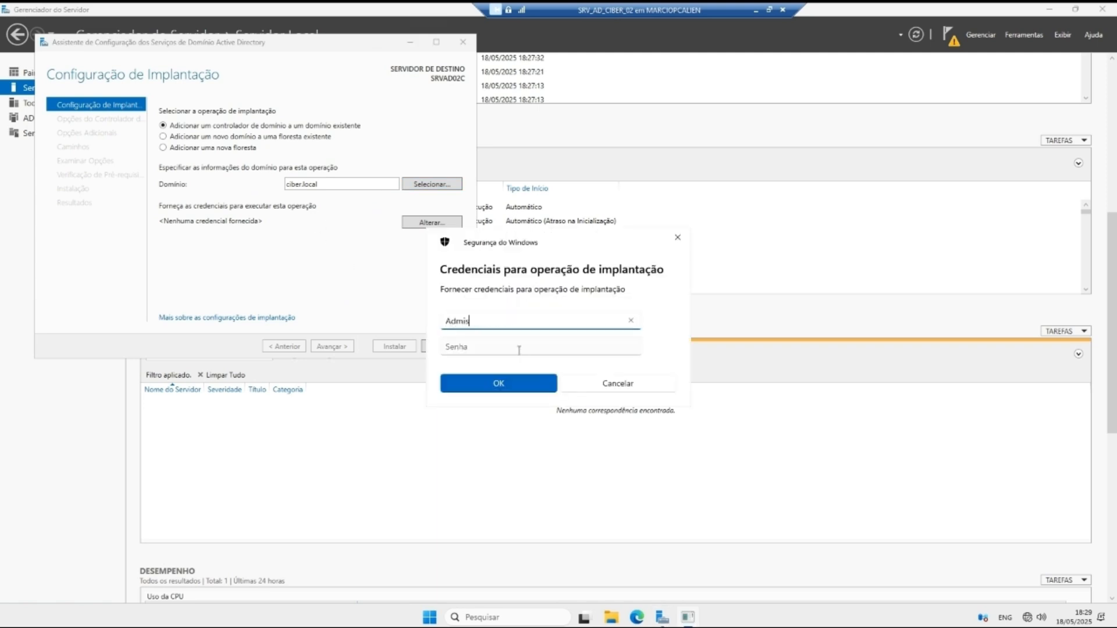
text(ministrador)
key(Tab)
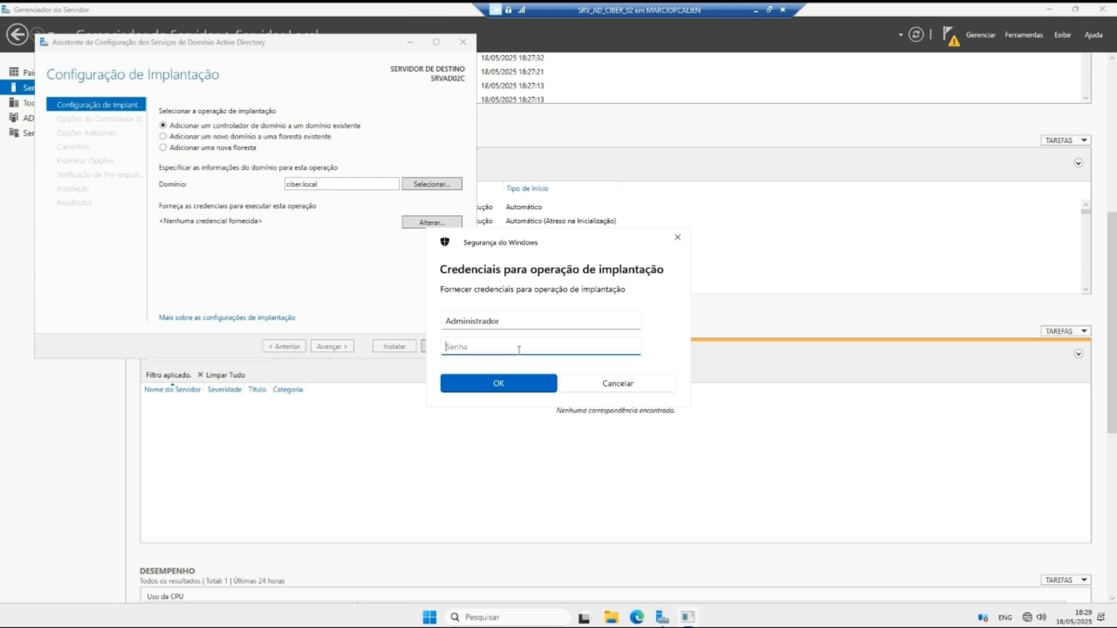
text(*******)
click(631, 346)
click(499, 383)
Step: Dismiss the domain error, re-enter the domain Administrador credentials, and continue to controller options
click(236, 204)
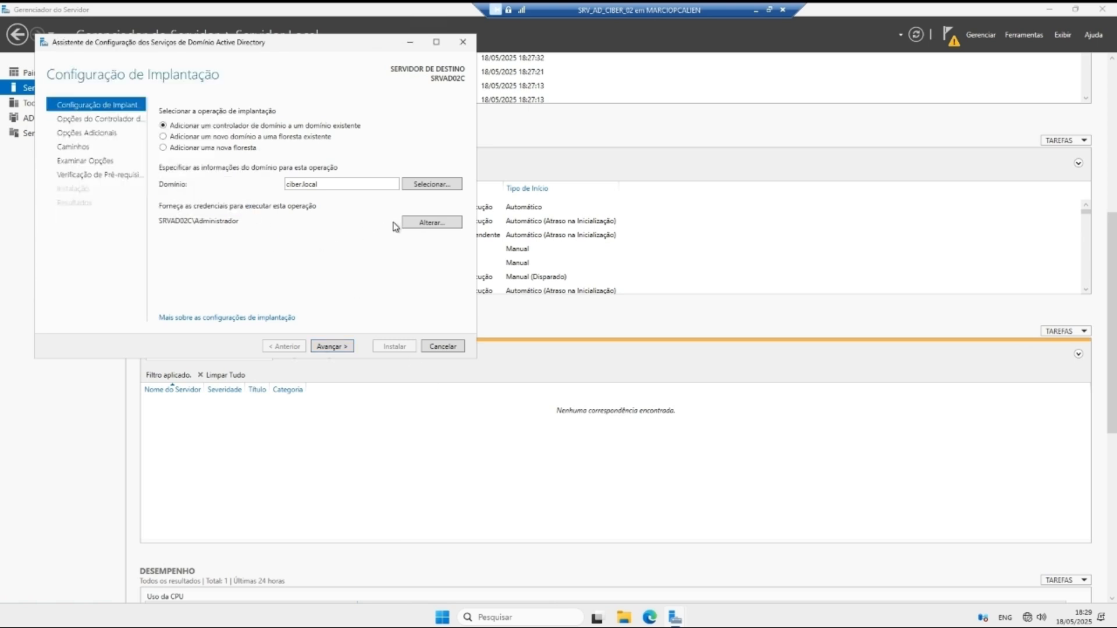
click(407, 223)
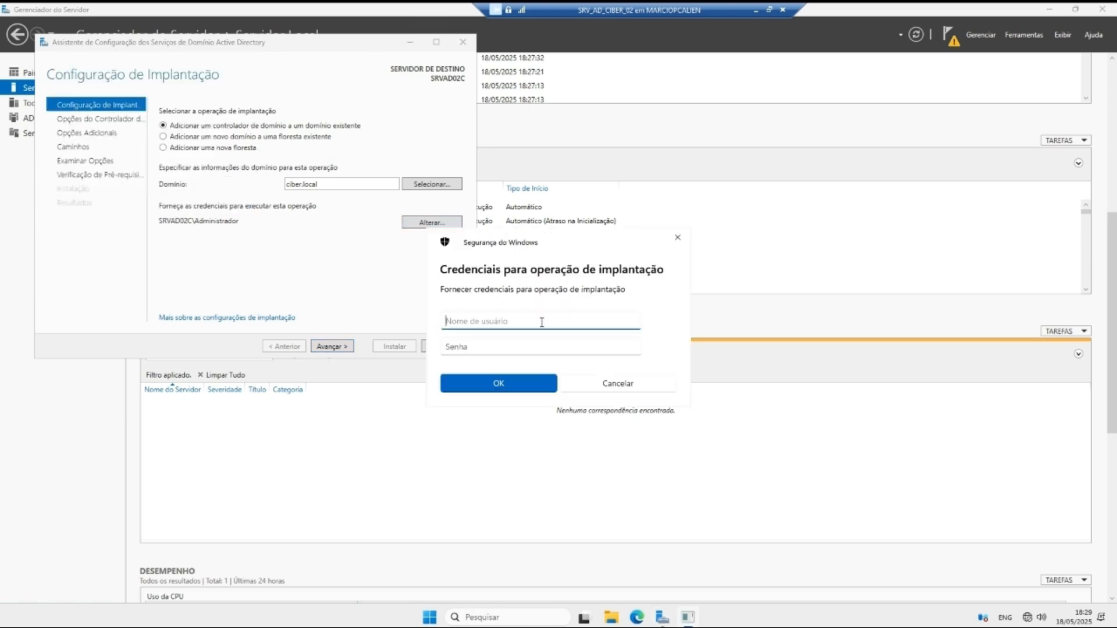
text(cive)
text(r.local\)
text(Administrado)
text(r)
click(504, 352)
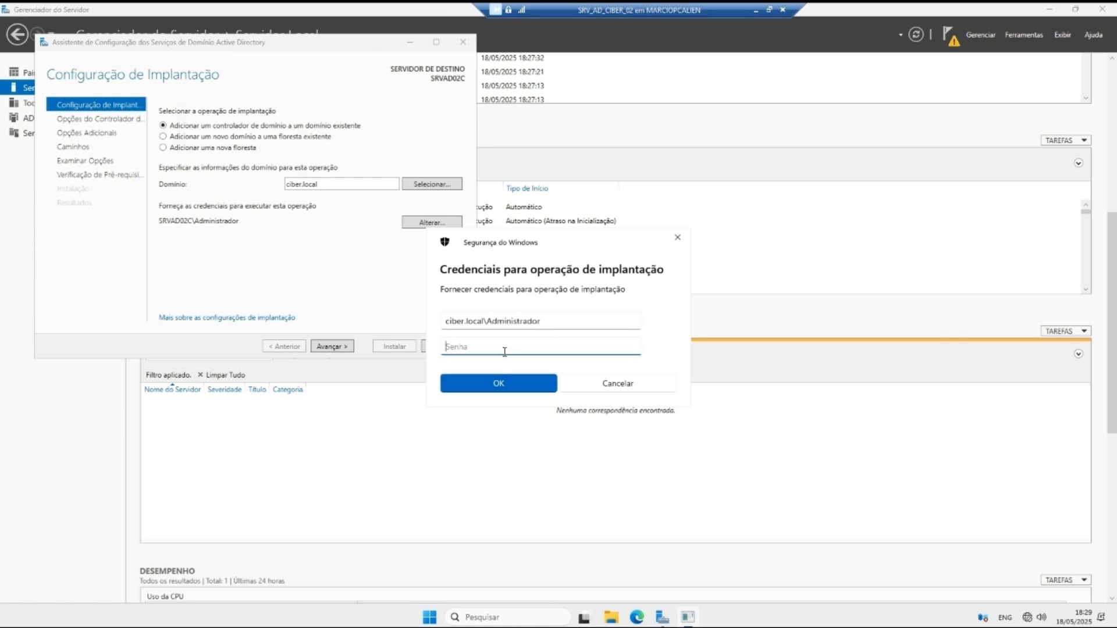
text(•••)
click(631, 346)
click(498, 383)
click(326, 349)
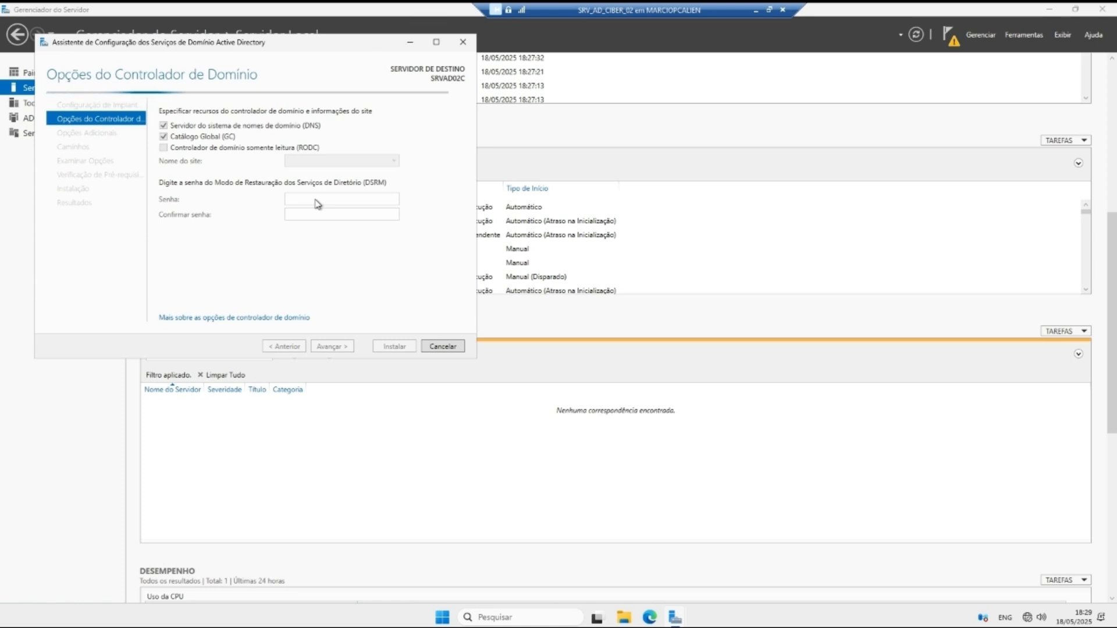
Step: Enter and confirm the Directory Services Restore Mode password
drag(309, 44, 634, 110)
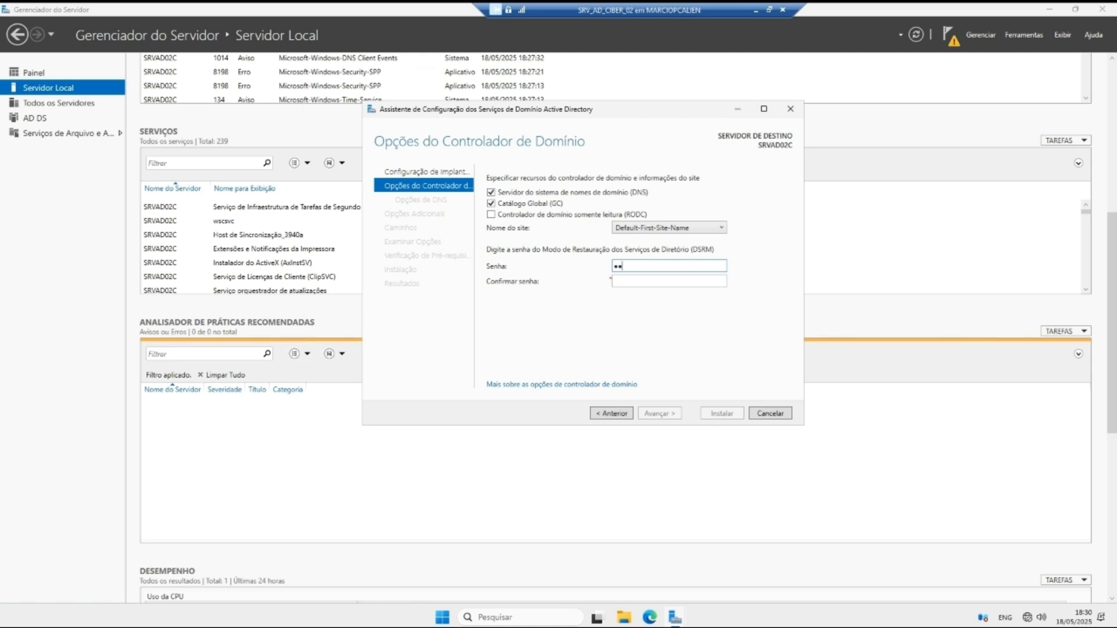
key(Tab)
text(•••••••)
key(shift+Tab)
text(•)
key(Tab)
text(•)
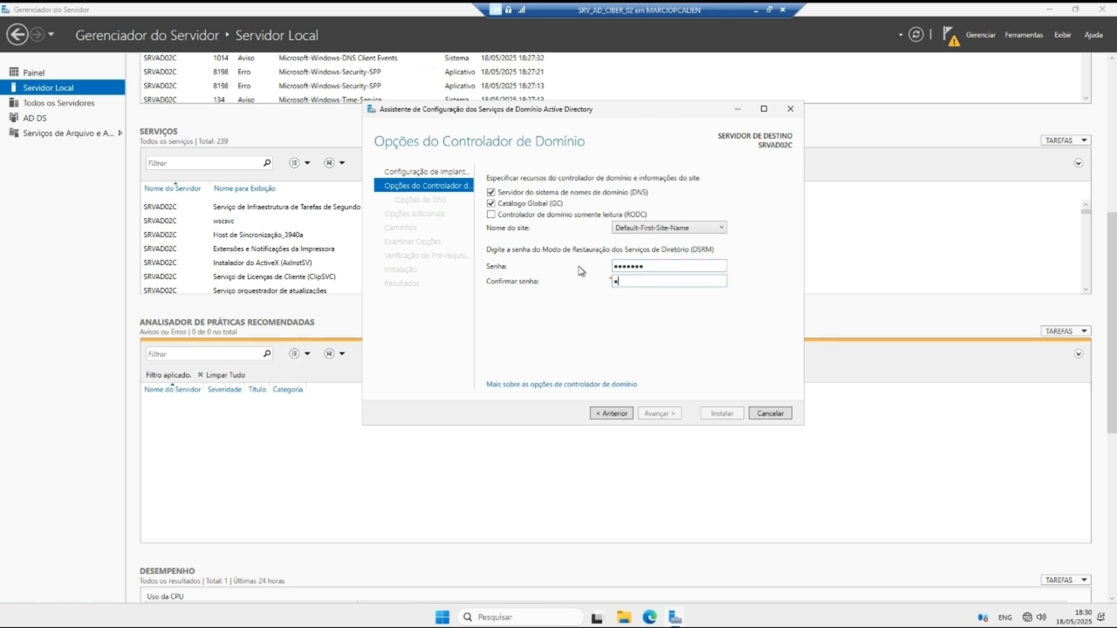
text(•)
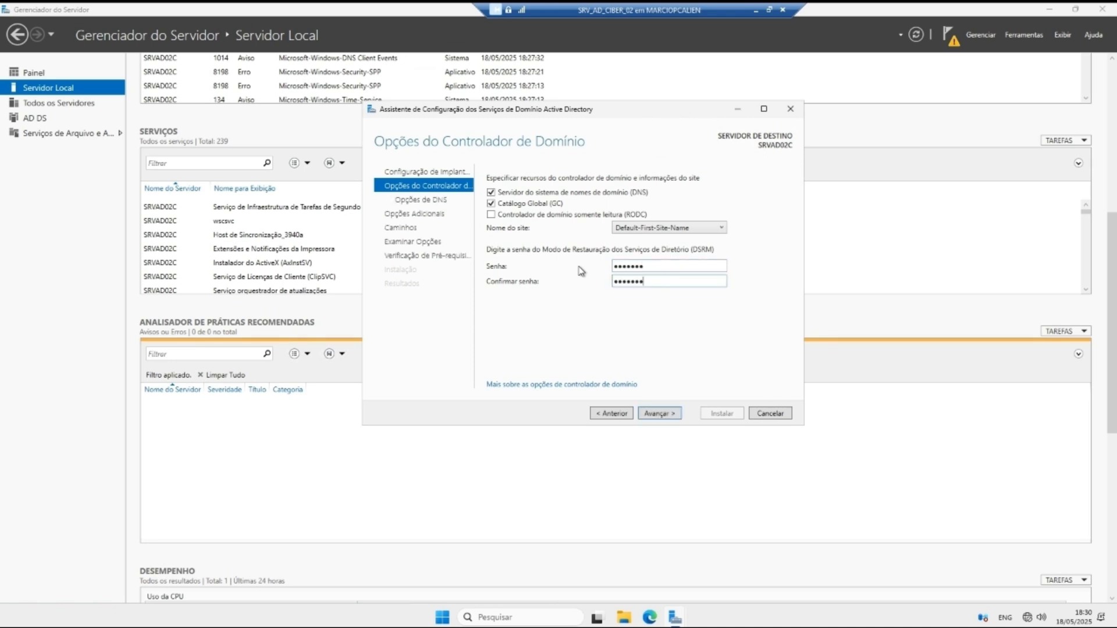
Step: Replicate from SRDAD01C.ciber.local, keep default DNS options and paths, and run the prerequisite check
click(660, 412)
click(661, 413)
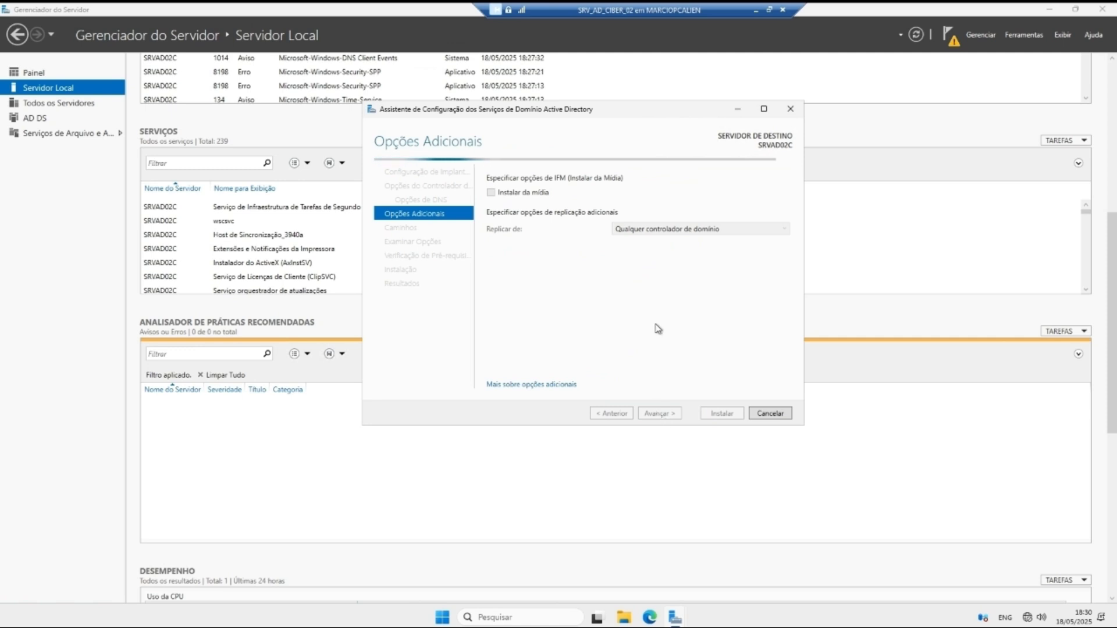
click(672, 230)
click(647, 254)
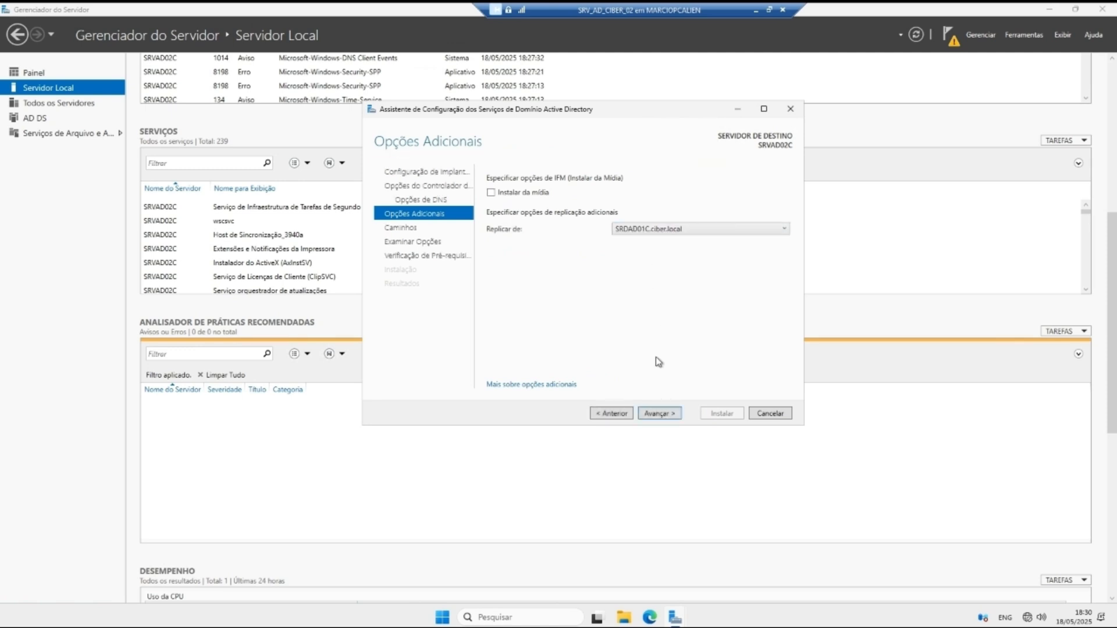
click(651, 233)
click(651, 240)
click(668, 411)
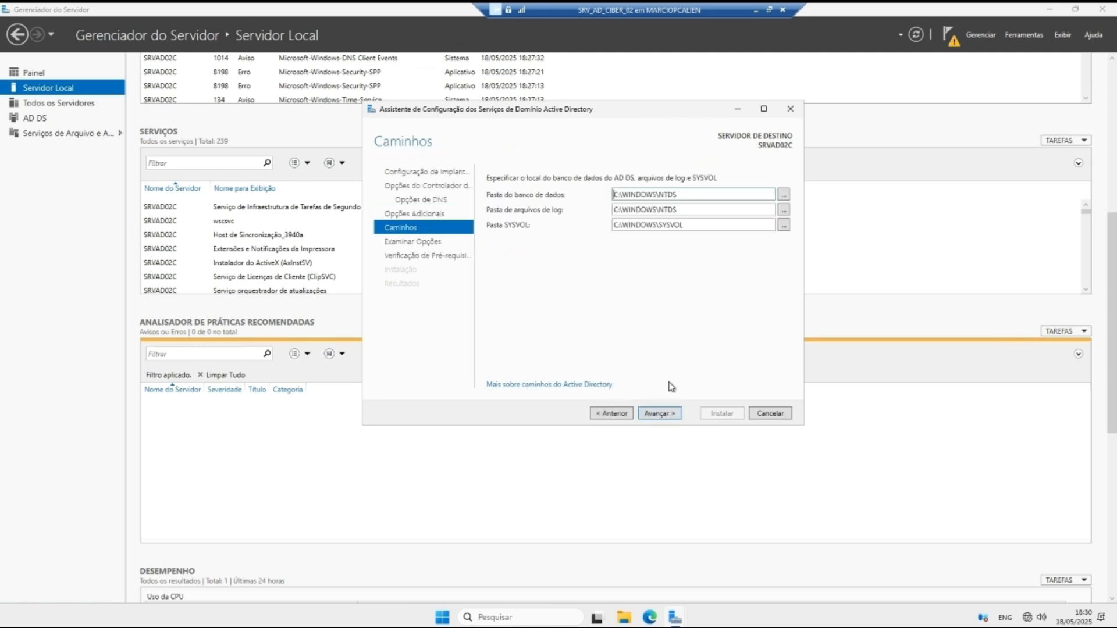
click(671, 414)
click(672, 414)
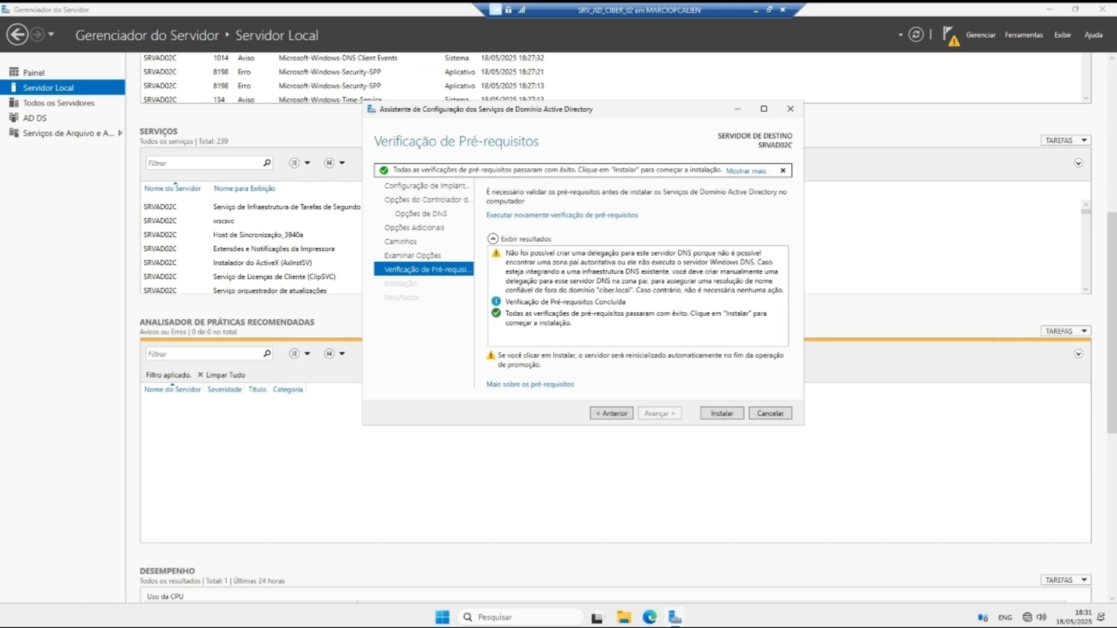
Step: Install AD DS, close the restart notice and results page, then browse Painel, Todos os Servidores, Servidor Local
click(711, 417)
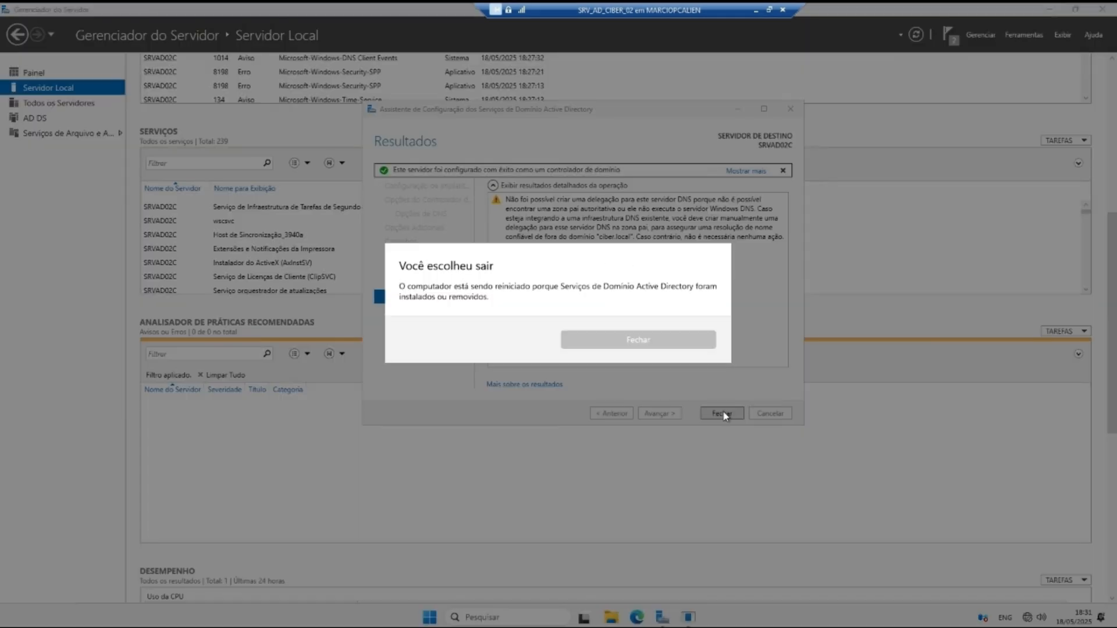
click(629, 343)
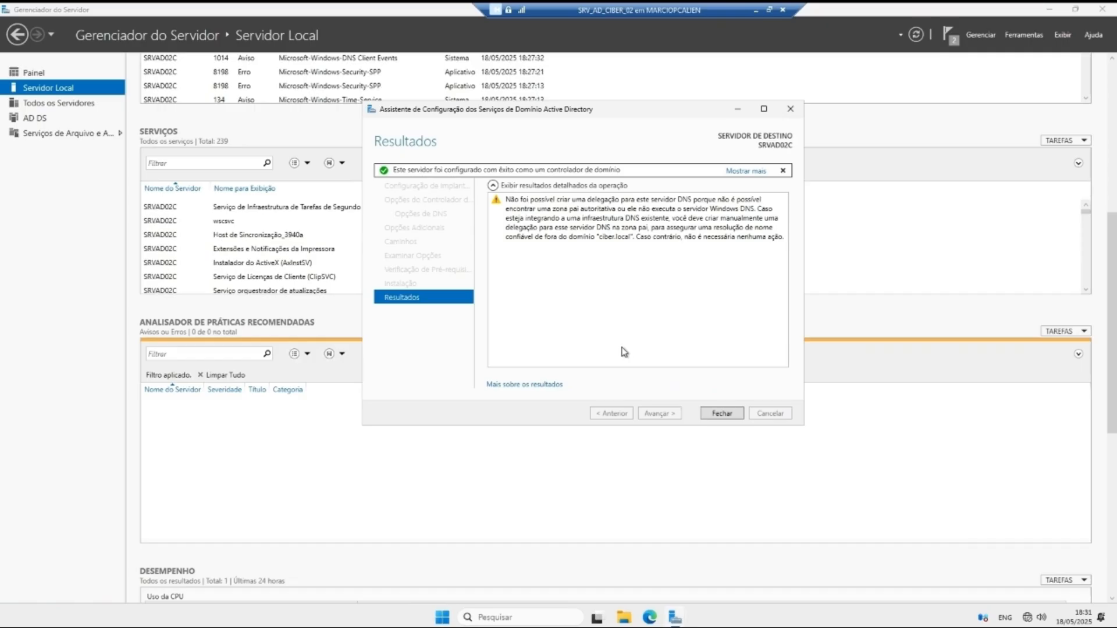
click(721, 413)
click(16, 74)
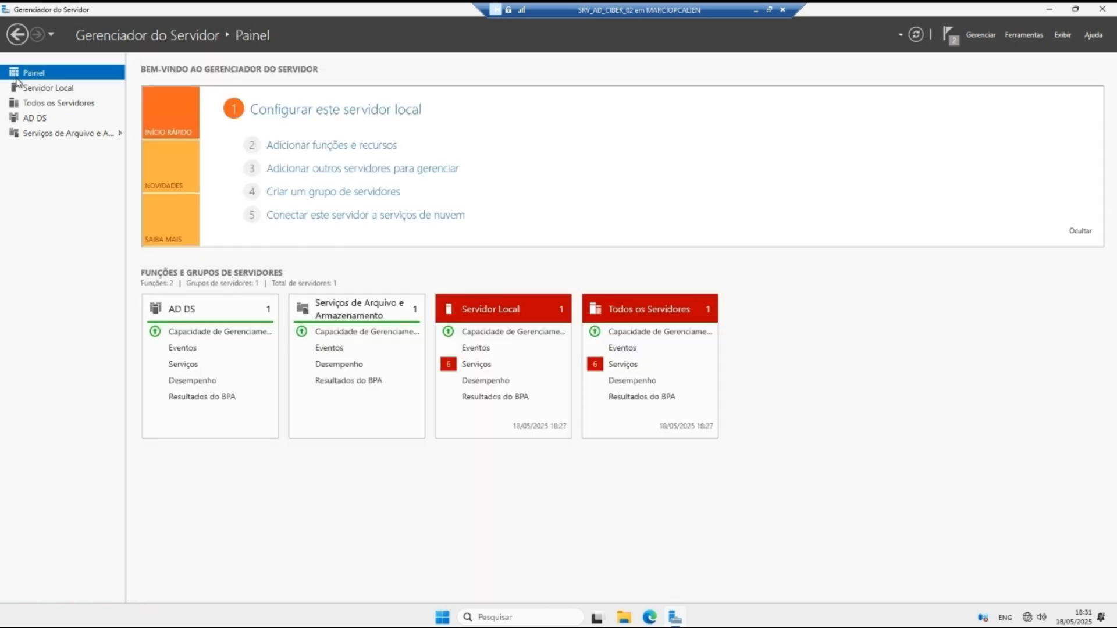
click(34, 101)
click(43, 88)
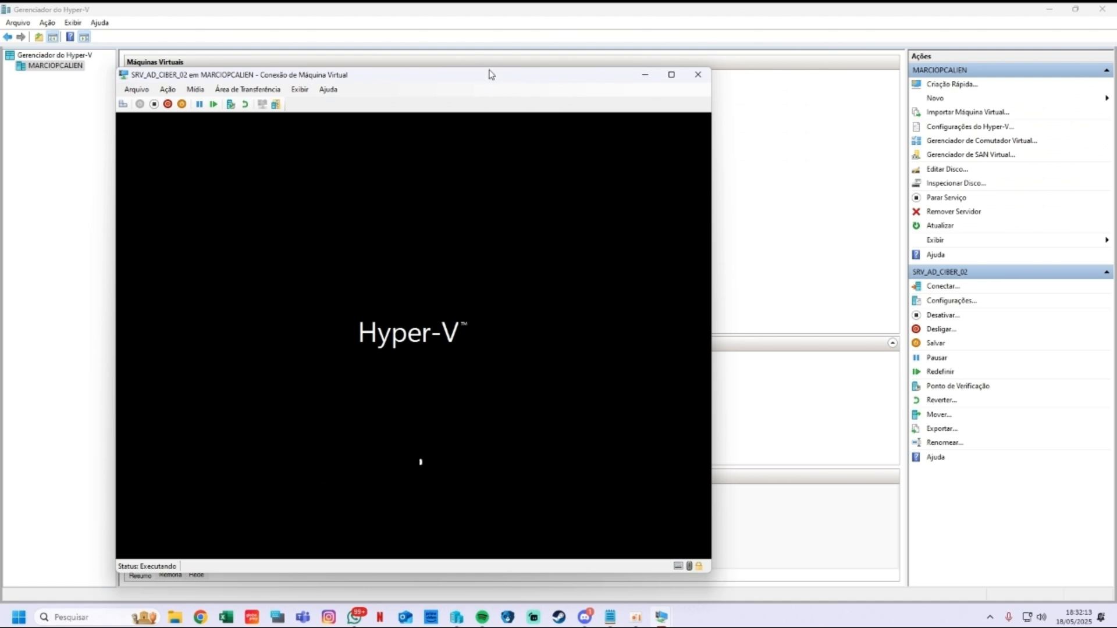
Step: Show the SRV_AD_CIBER_02 connection full screen until the CIBER domain sign-in screen appears
double_click(490, 71)
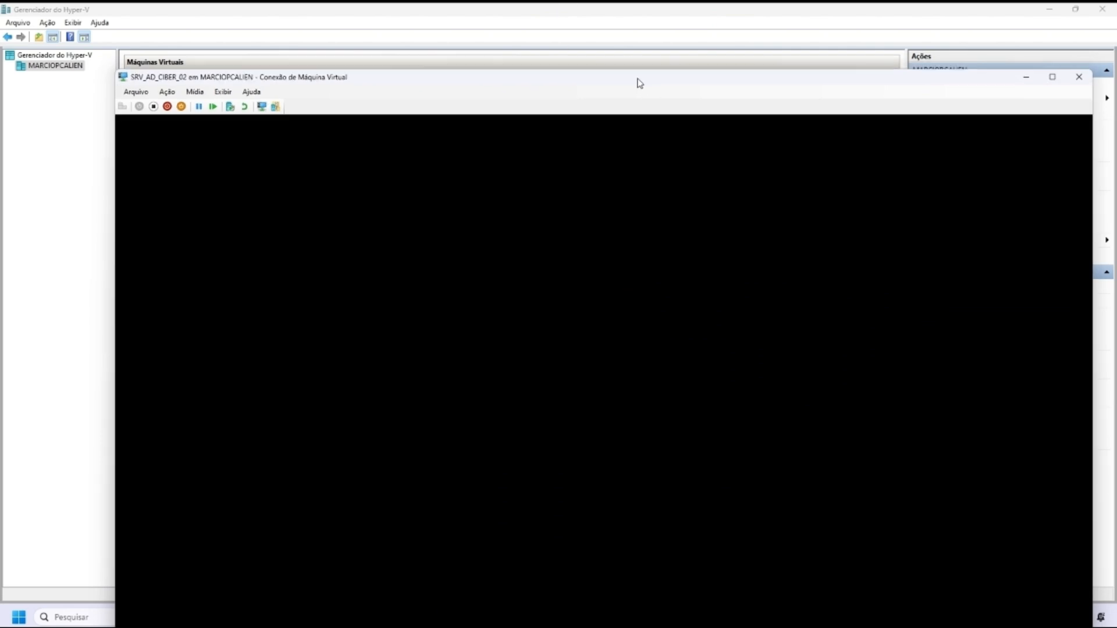
double_click(381, 79)
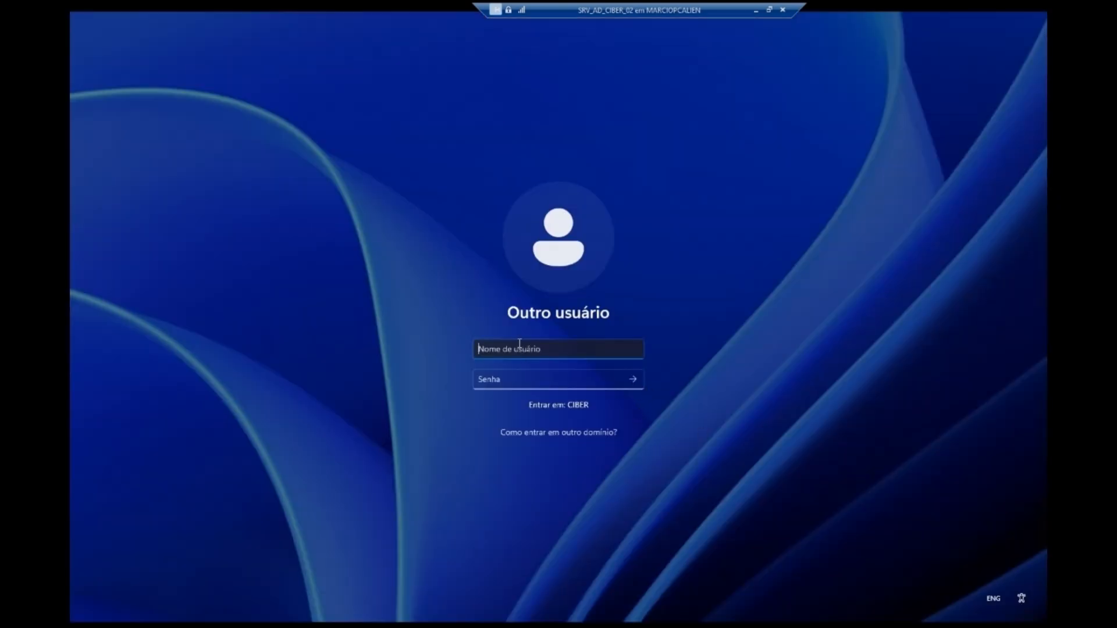
Step: Attempt to sign in with the misspelled user name 'Adminsitrador' and the administrator password
text(Adminsitrador)
key(Tab)
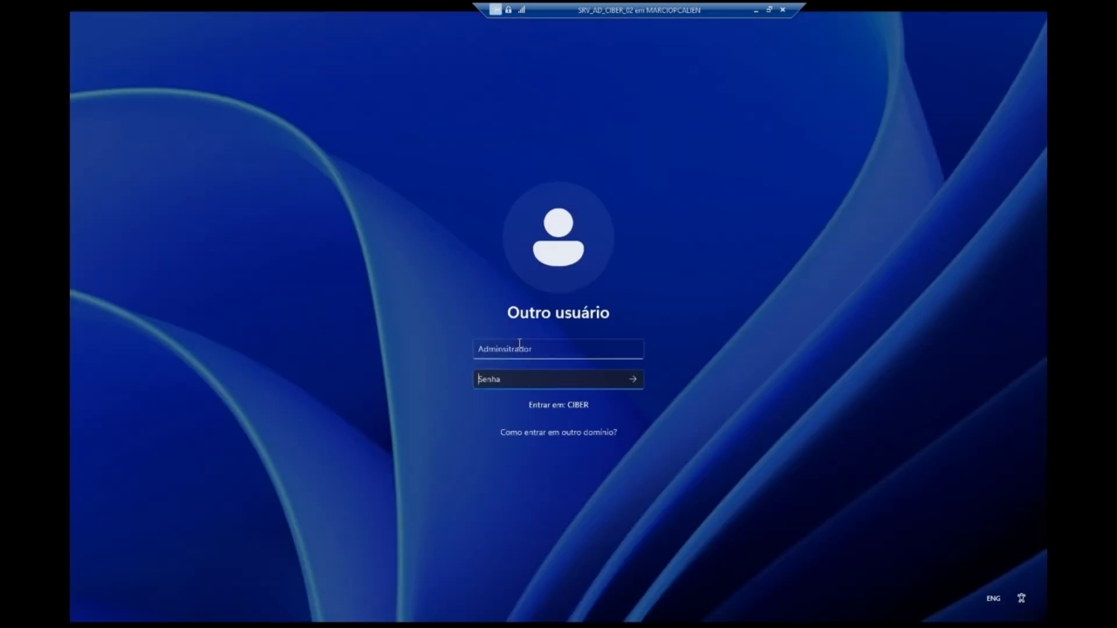
key(Caps_Lock)
text(•)
key(Caps_Lock)
text(•••••)
key(Return)
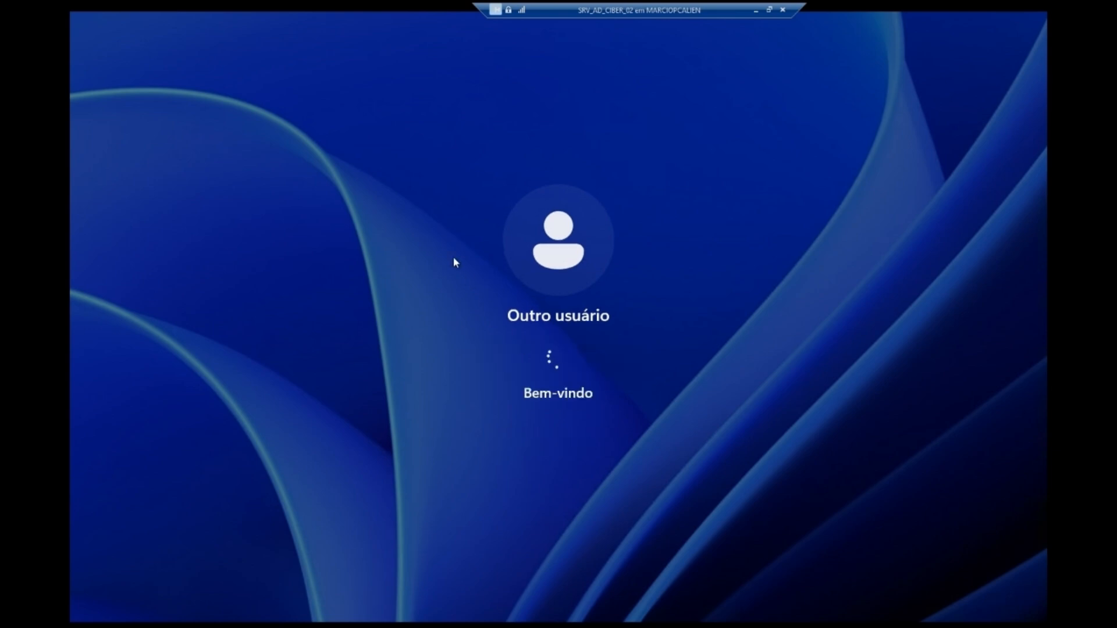
Step: Dismiss the error, correct the user name to 'Administrador', and sign in with the password
click(562, 400)
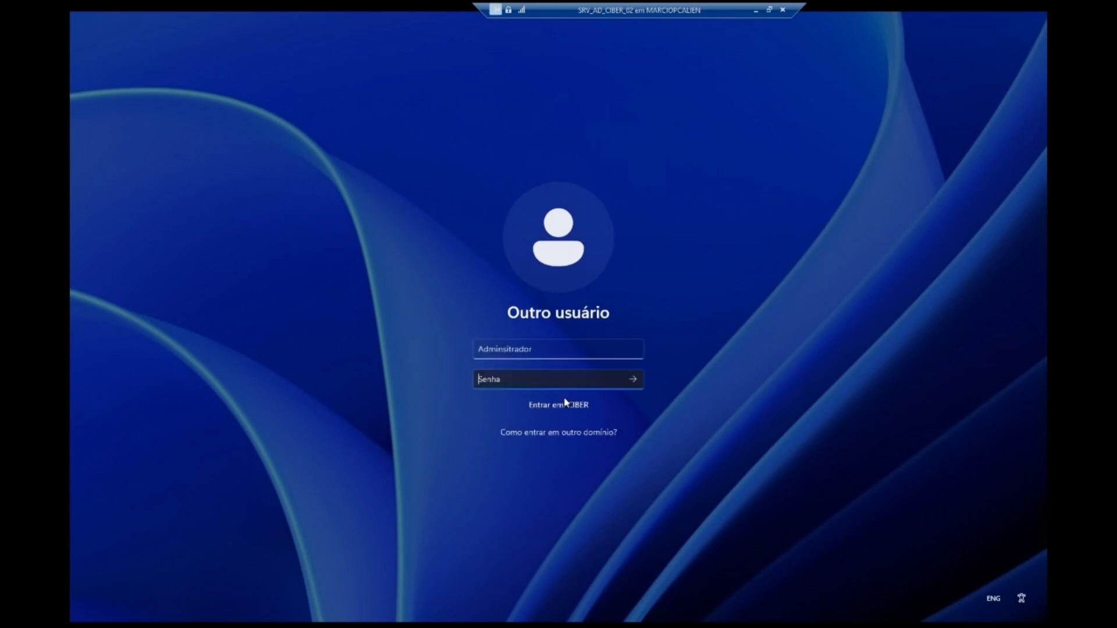
click(503, 349)
drag(503, 349, 632, 349)
key(BackSpace)
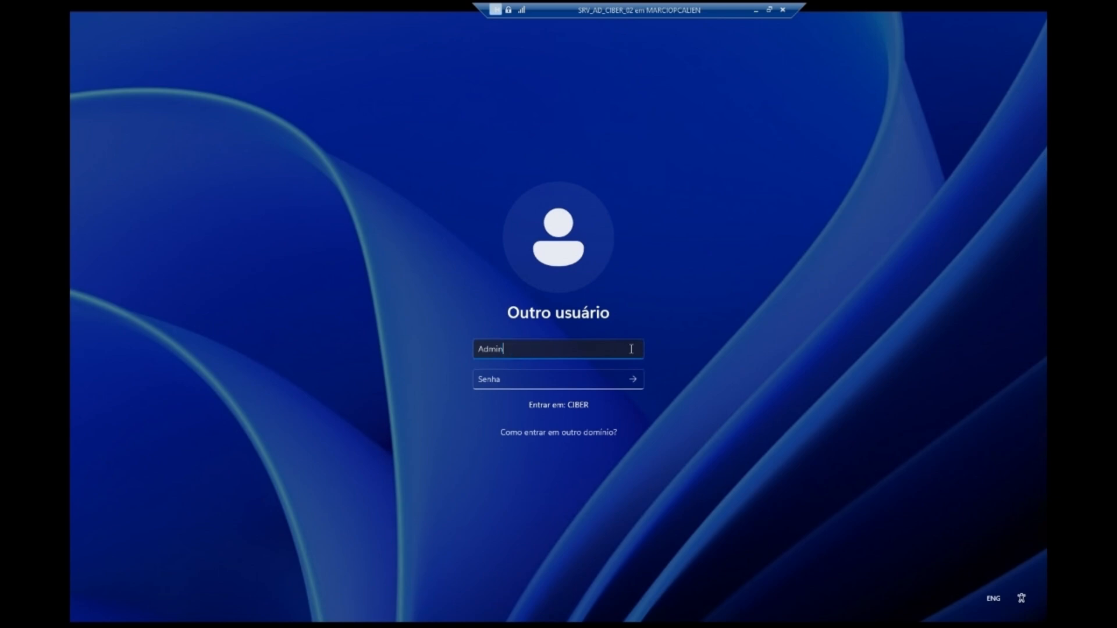
text(istrador)
key(Tab)
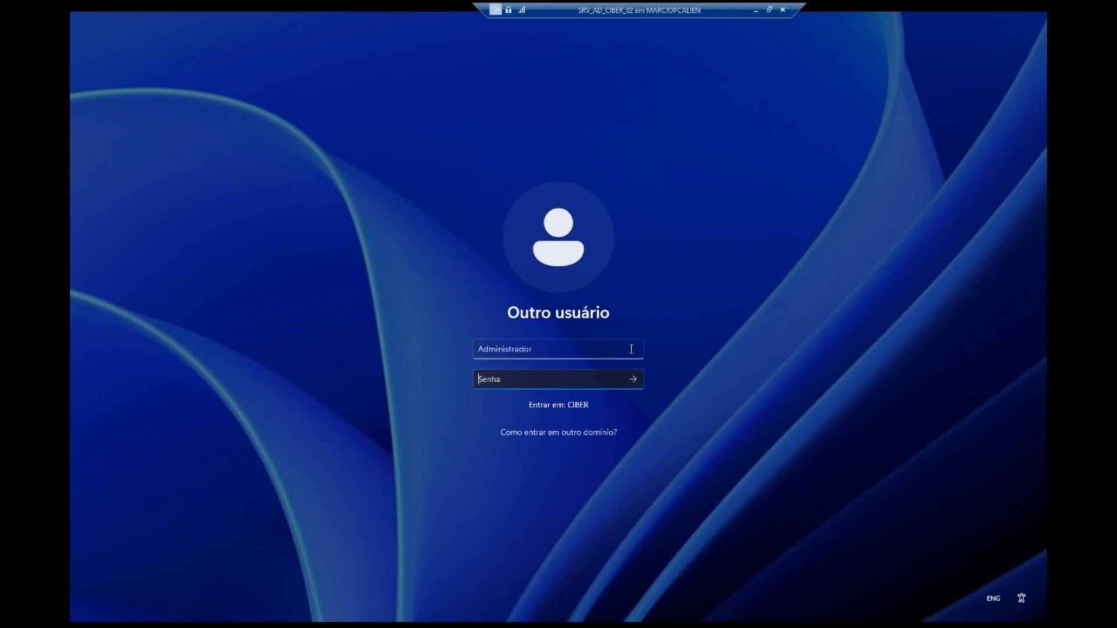
text(********)
key(Return)
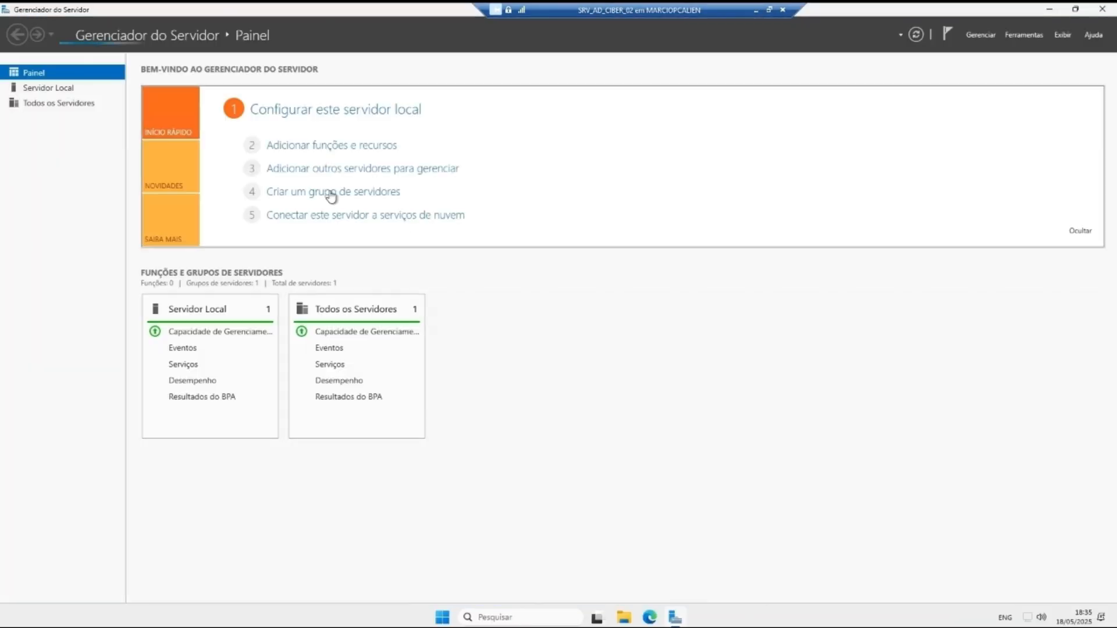
Step: Minimize the SRV_AD_CIBER_02 connection and switch to the SRV_AD_CIBER_01 console
click(48, 88)
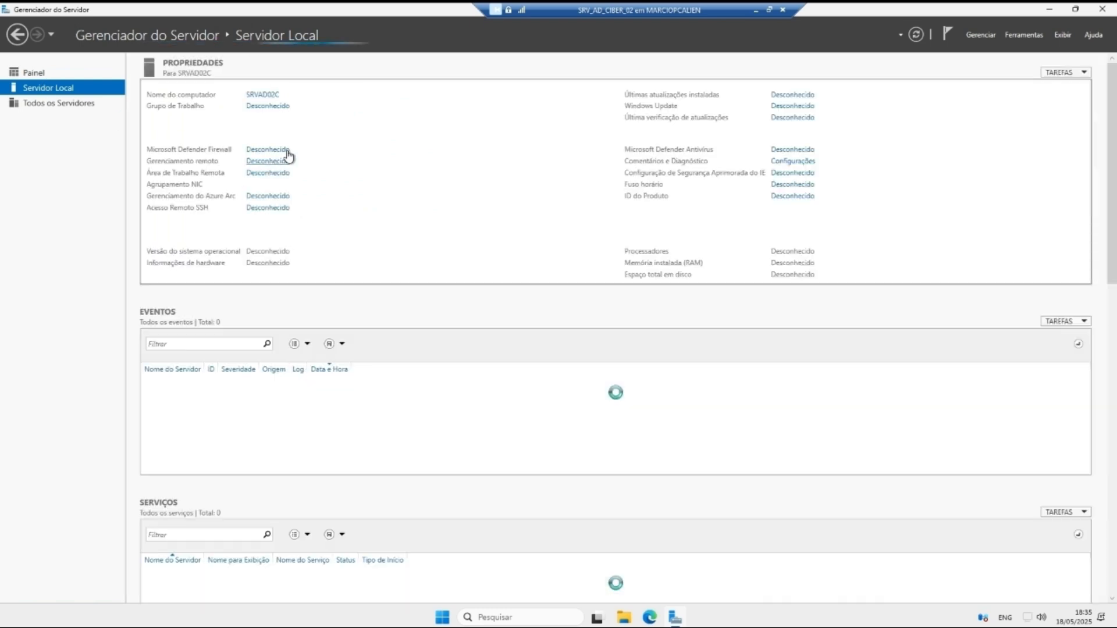
click(755, 9)
mouse_move(661, 617)
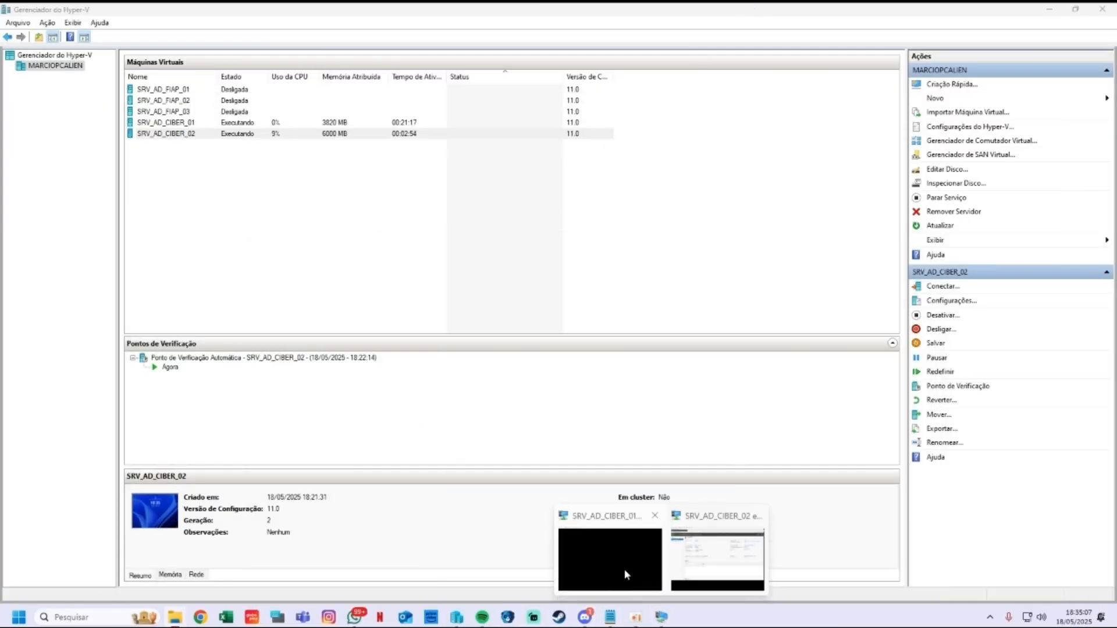
click(624, 569)
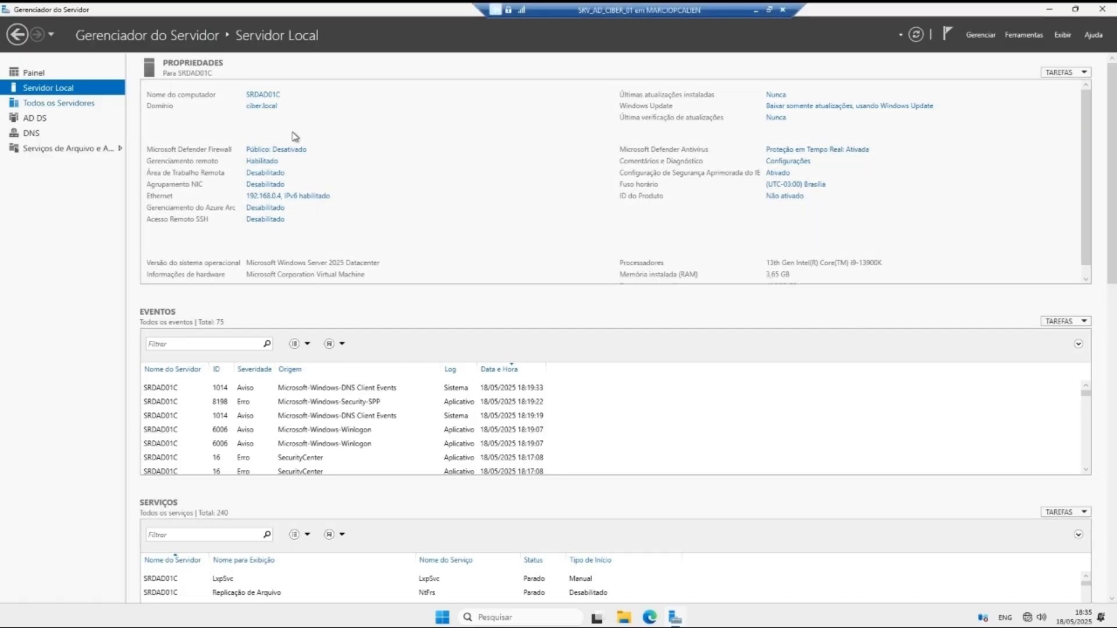
Step: Open Active Directory Users and Computers and view ciber.local's Domain Controllers container
click(1024, 36)
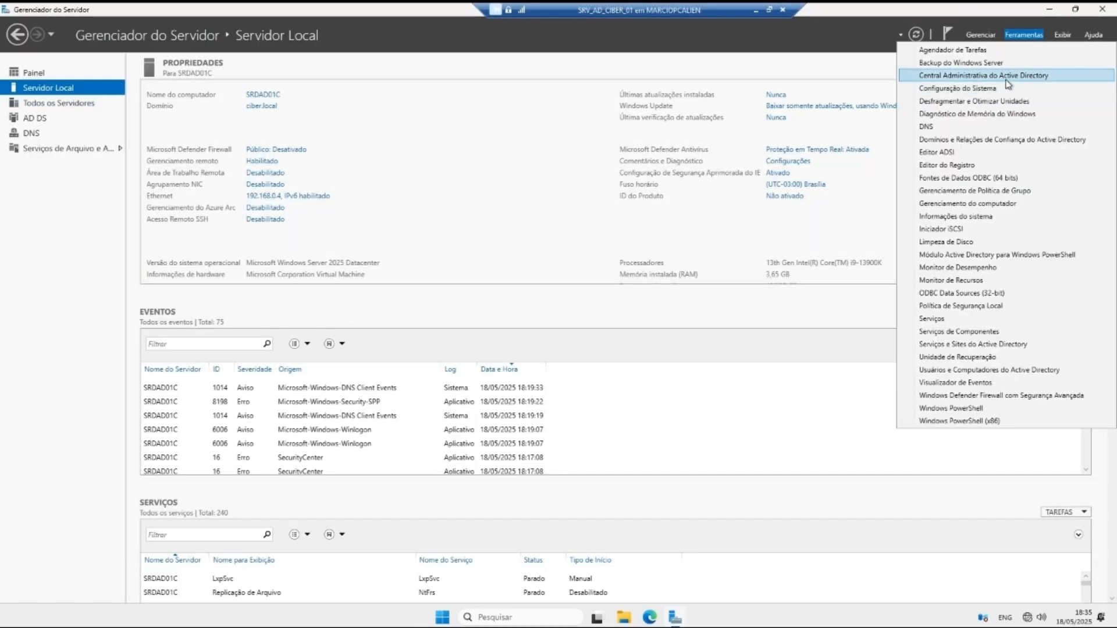
click(982, 372)
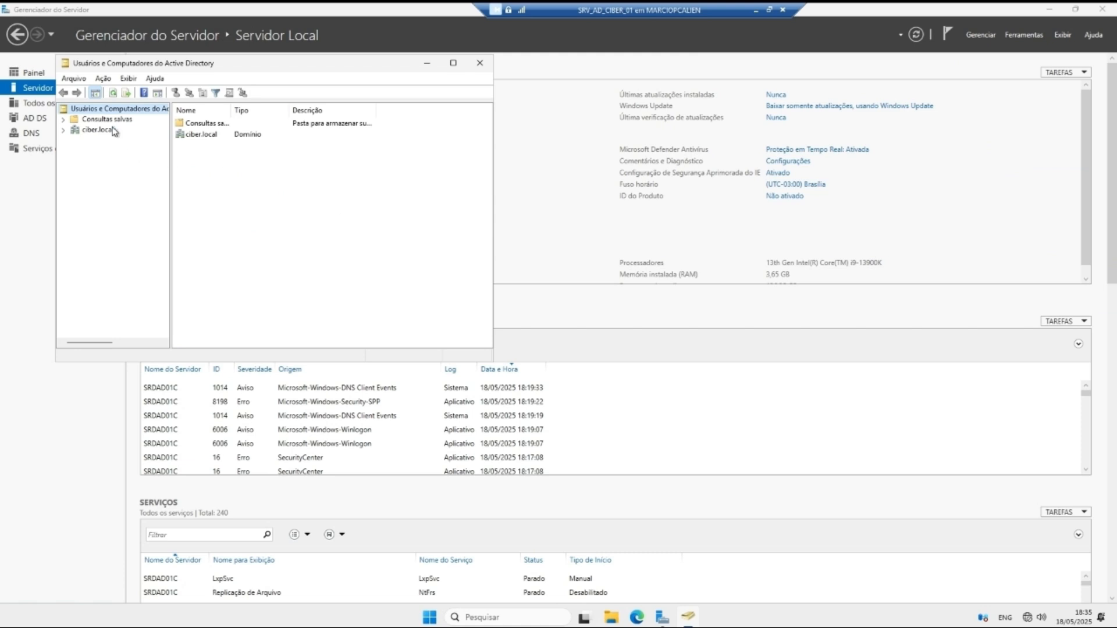
click(113, 131)
double_click(216, 146)
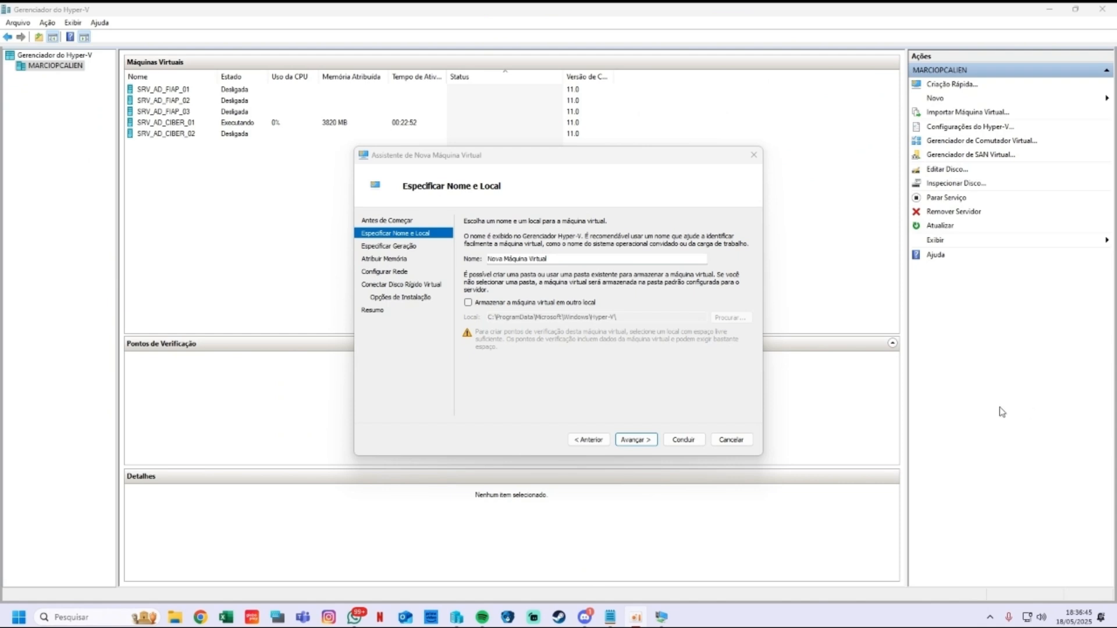
Step: Restart the New Virtual Machine wizard and name the machine SRV_AD_CIBER_03
click(730, 439)
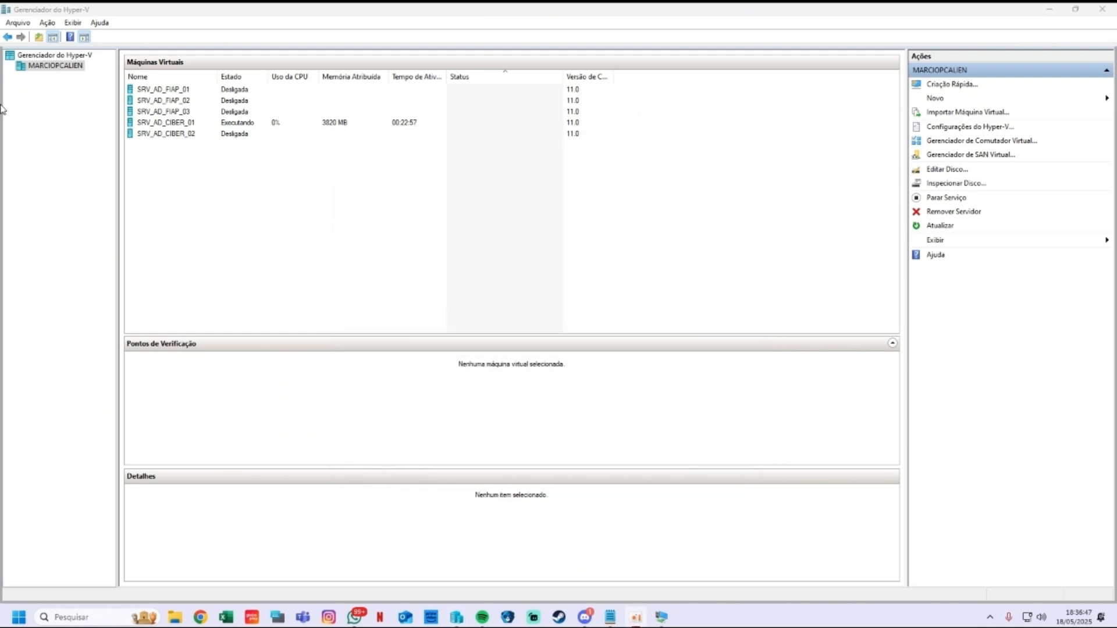
right_click(64, 67)
mouse_move(116, 89)
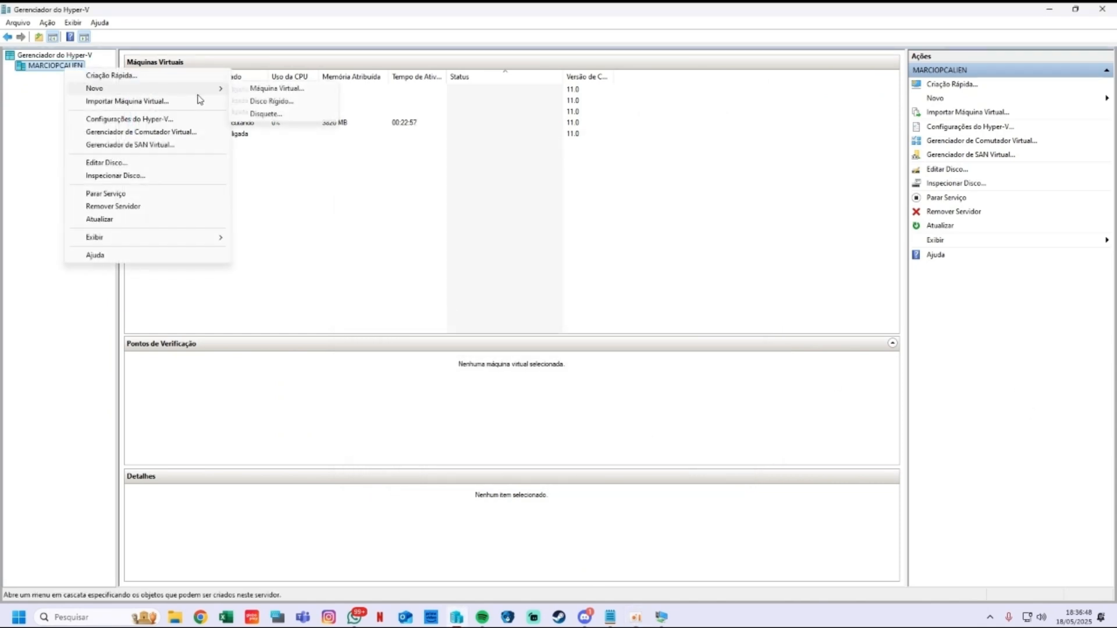
click(265, 92)
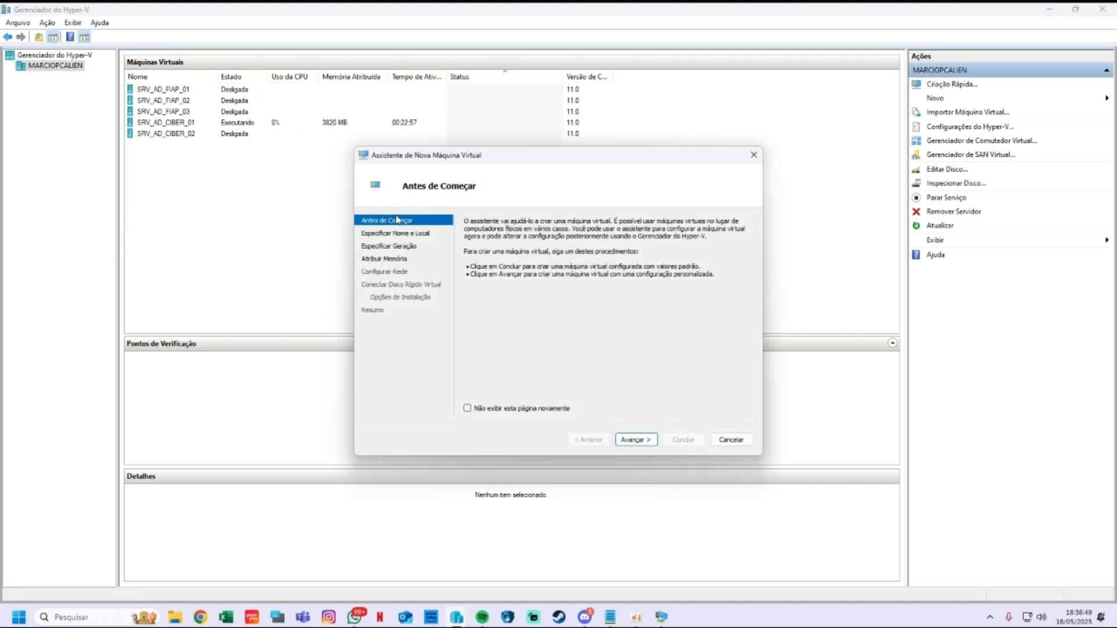
click(635, 440)
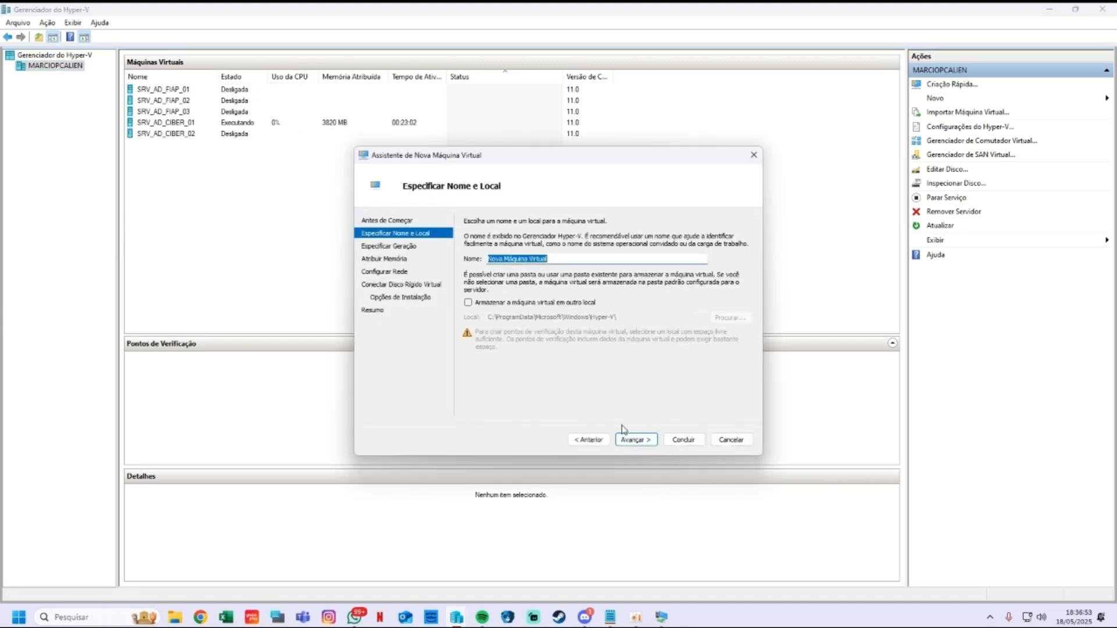
text(S)
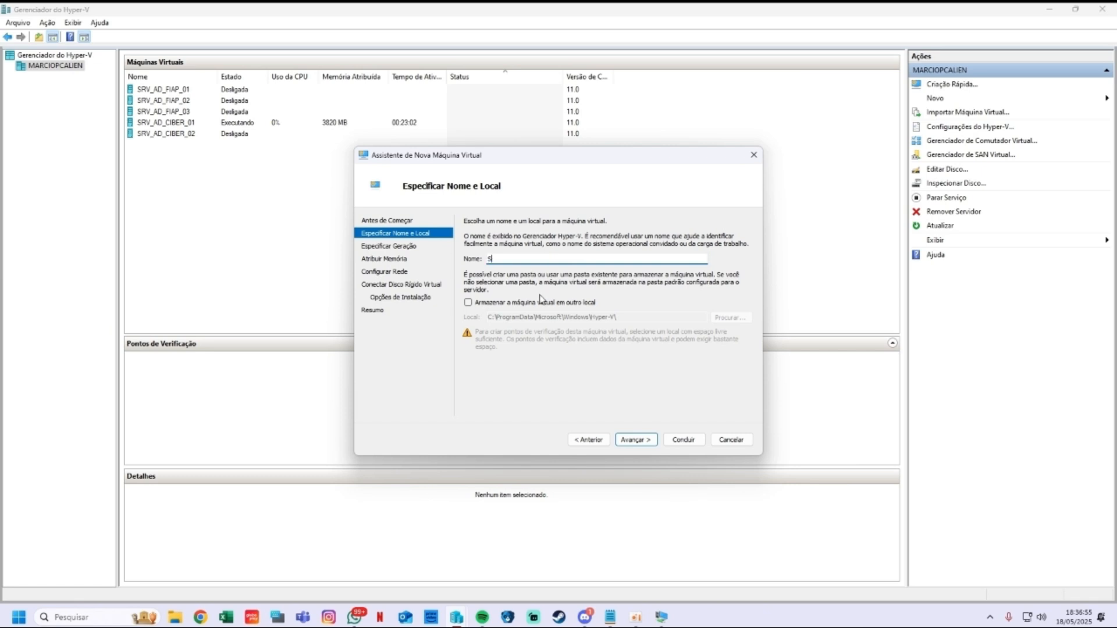
text(RV_AD_CIBER)
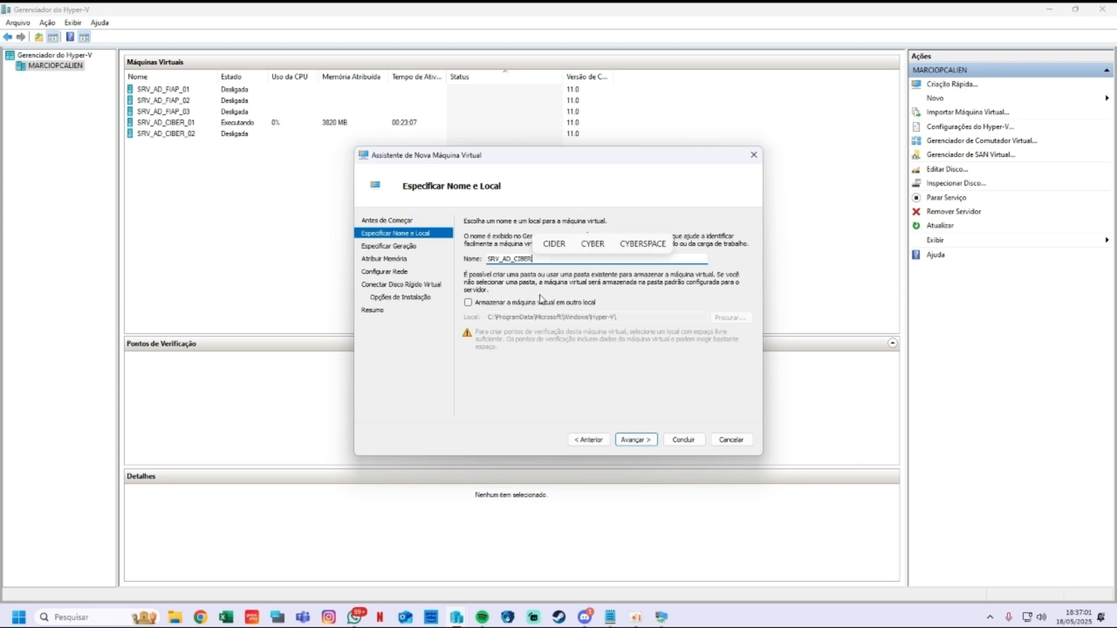
text(_03)
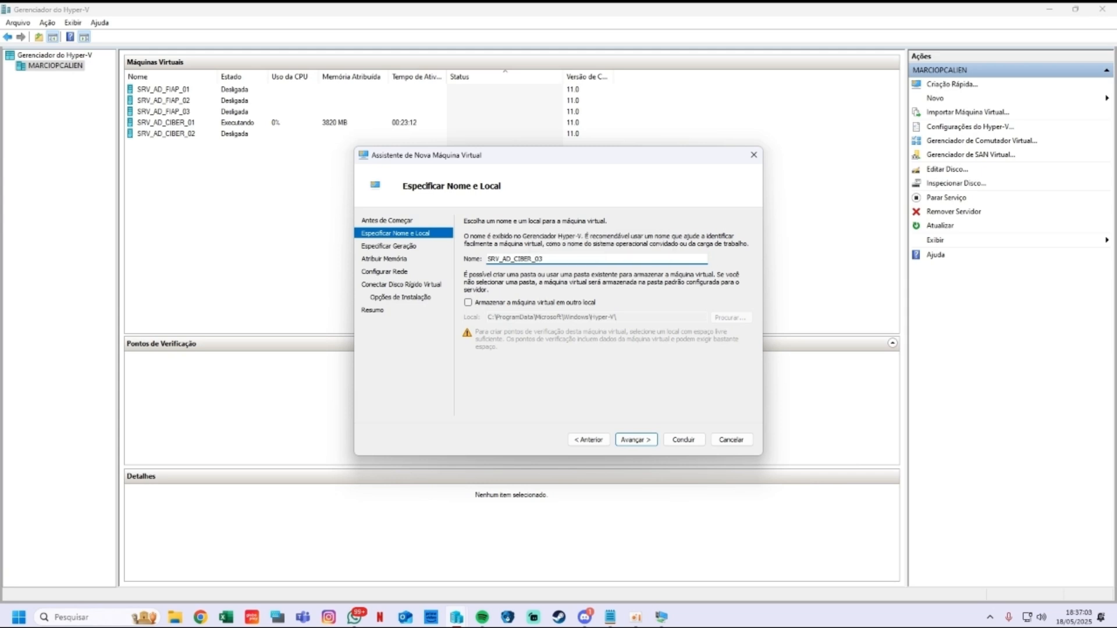
click(636, 440)
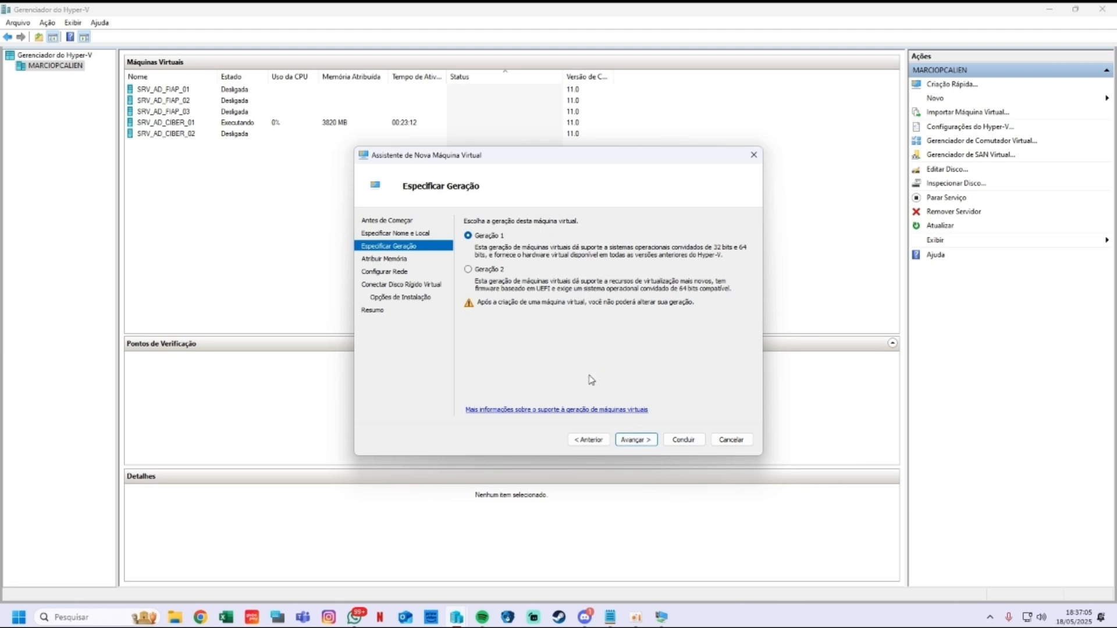
Step: Create it as Generation 2 with 6000 MB memory, no network, a 127 GB disk, then open its connection
click(494, 269)
click(636, 440)
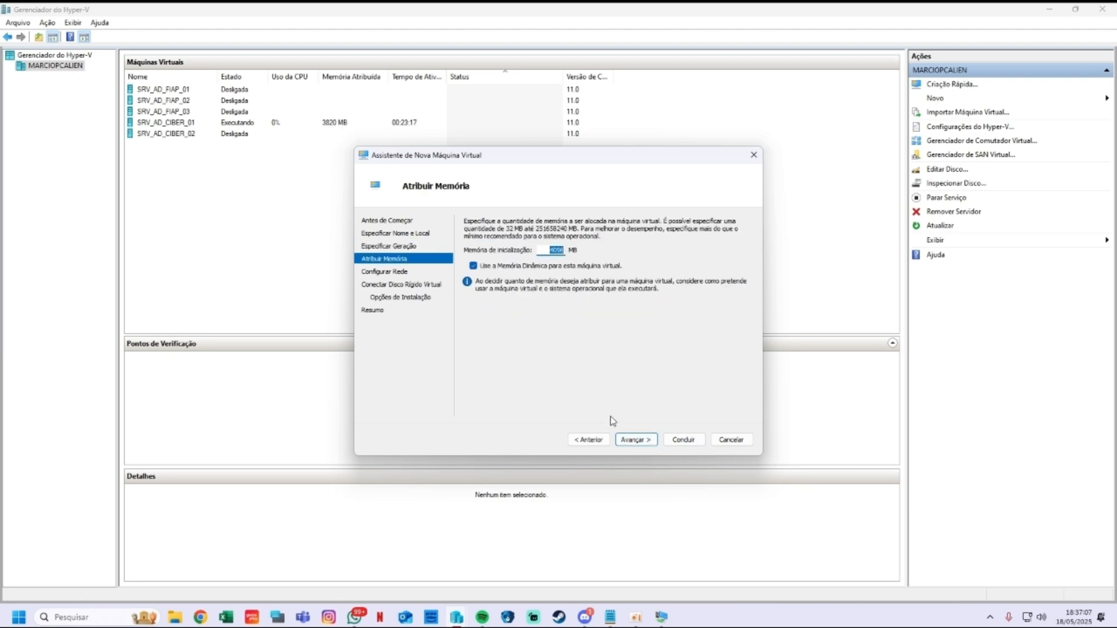
key(Right)
key(BackSpace)
key(BackSpace)
key(BackSpace)
key(BackSpace)
text(6000)
click(635, 440)
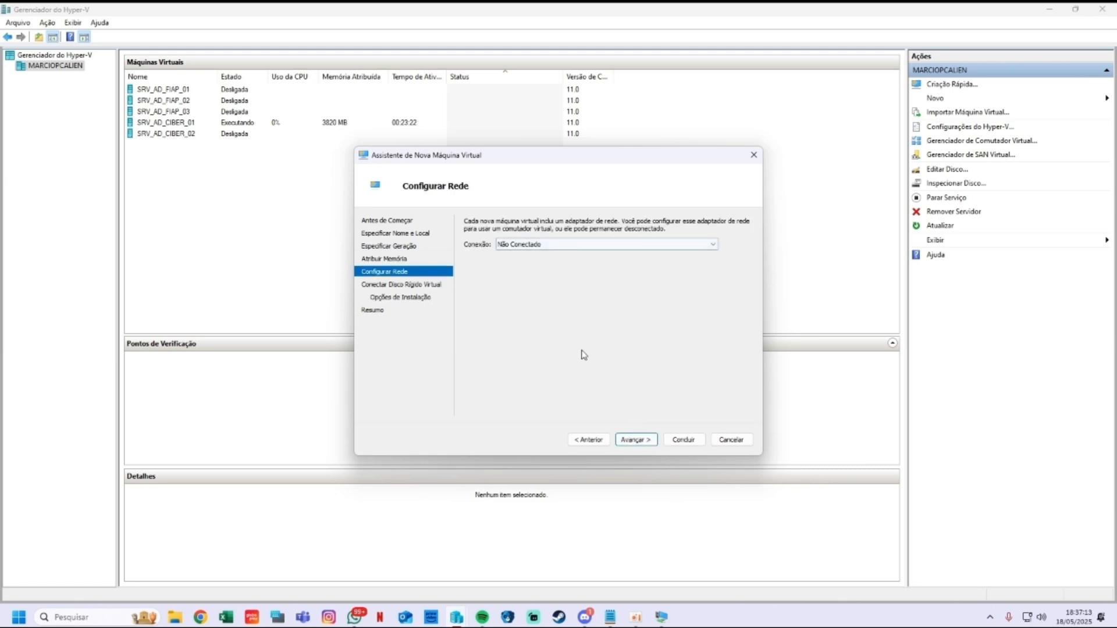
click(638, 439)
click(634, 440)
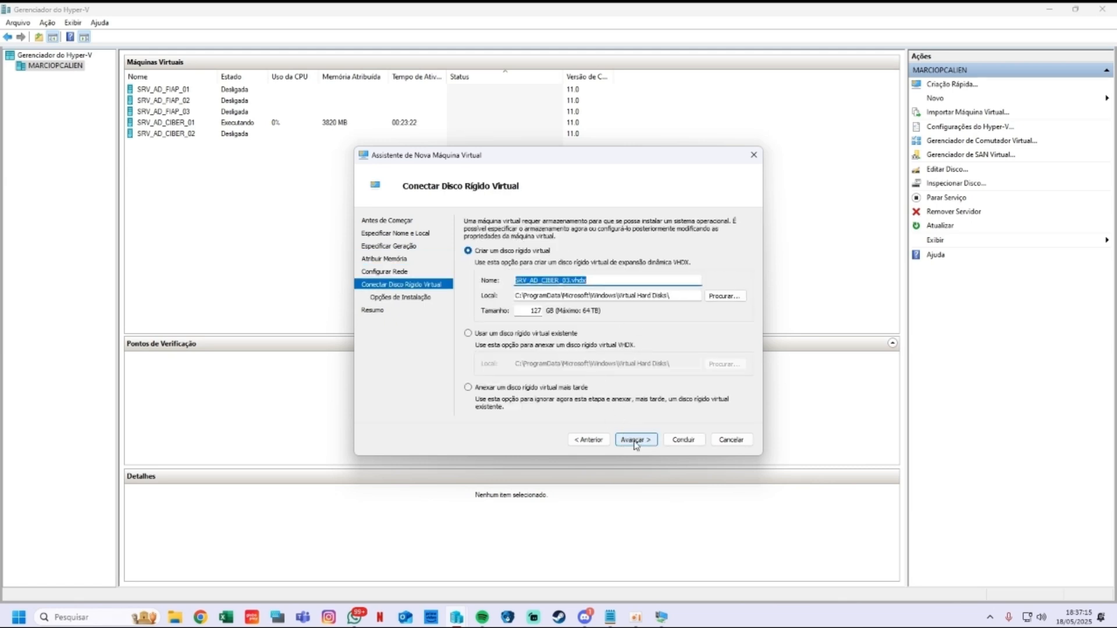
click(636, 441)
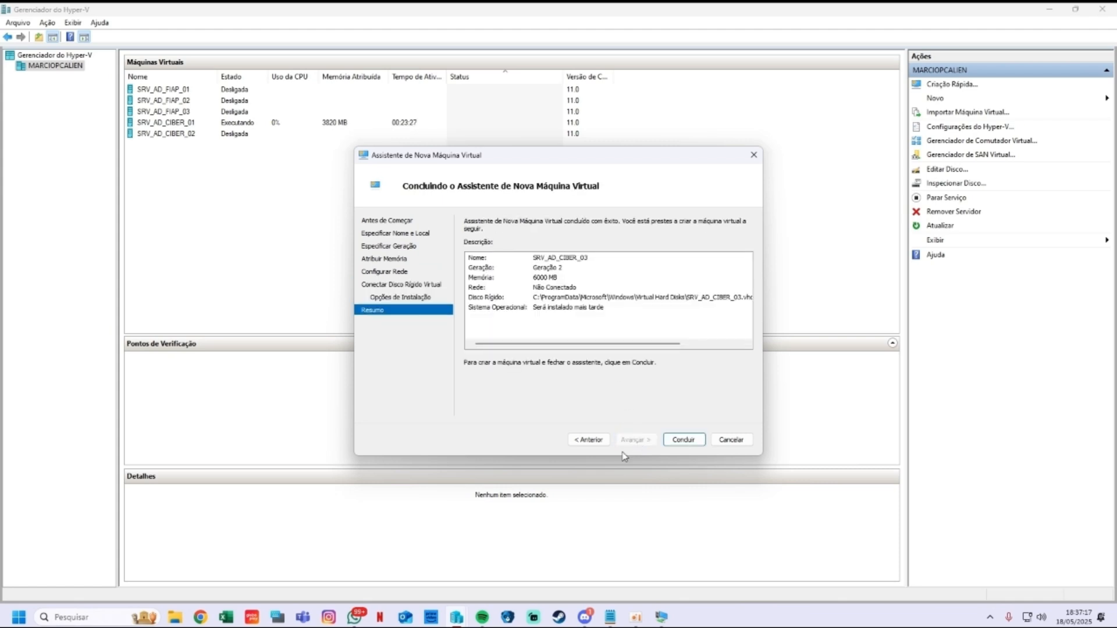
click(676, 445)
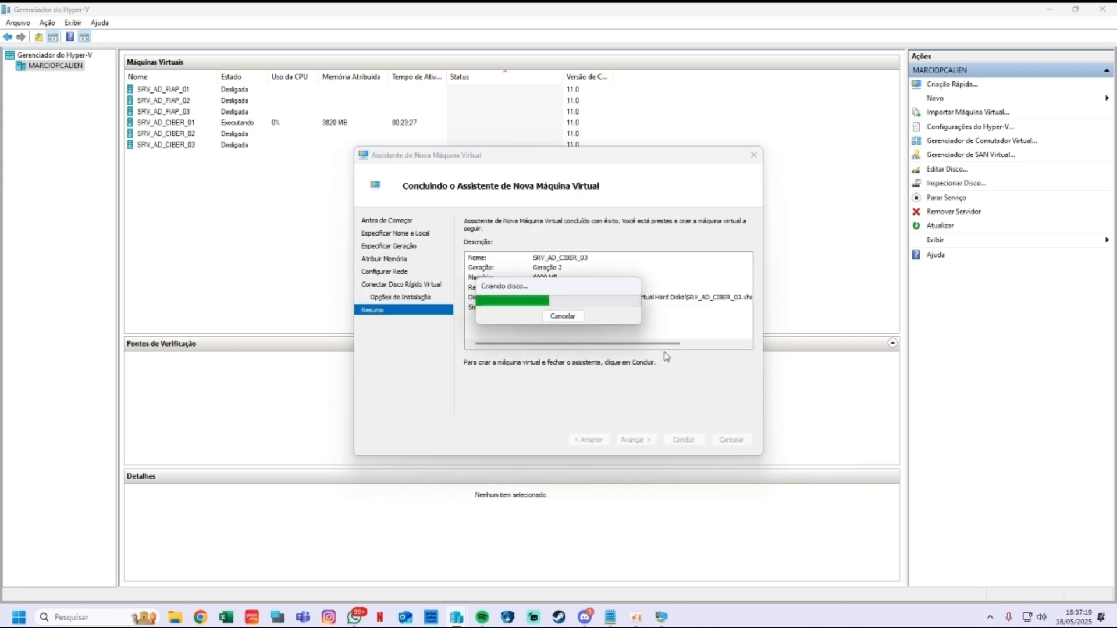
double_click(249, 145)
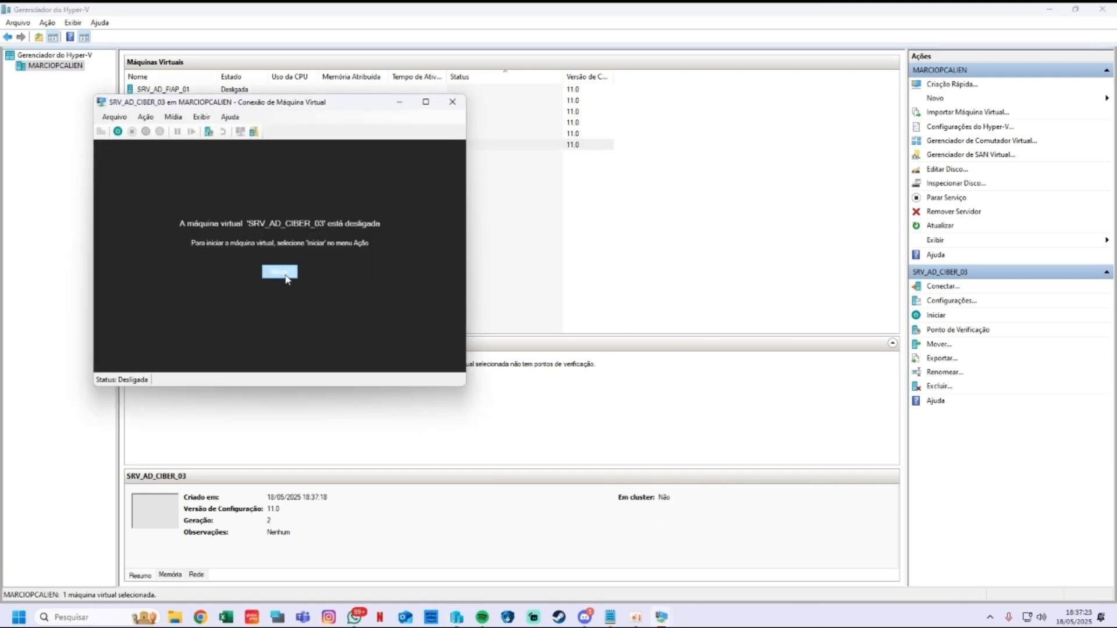
Step: In SRV_AD_CIBER_03's settings, add a SCSI DVD drive loaded with the Windows Server ISO
click(453, 102)
right_click(201, 146)
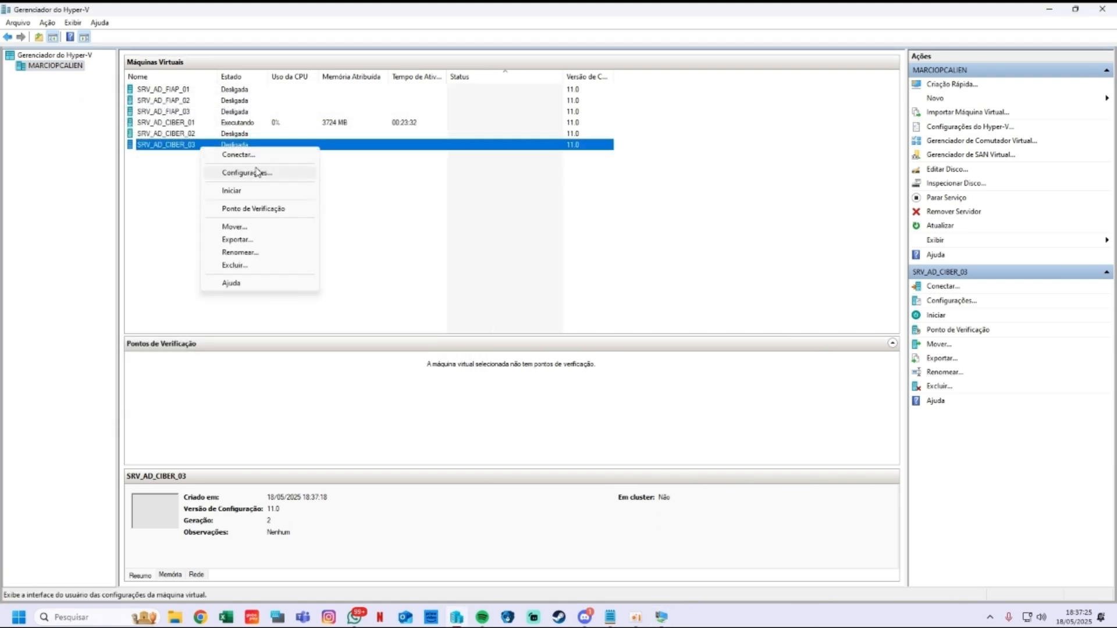
click(247, 172)
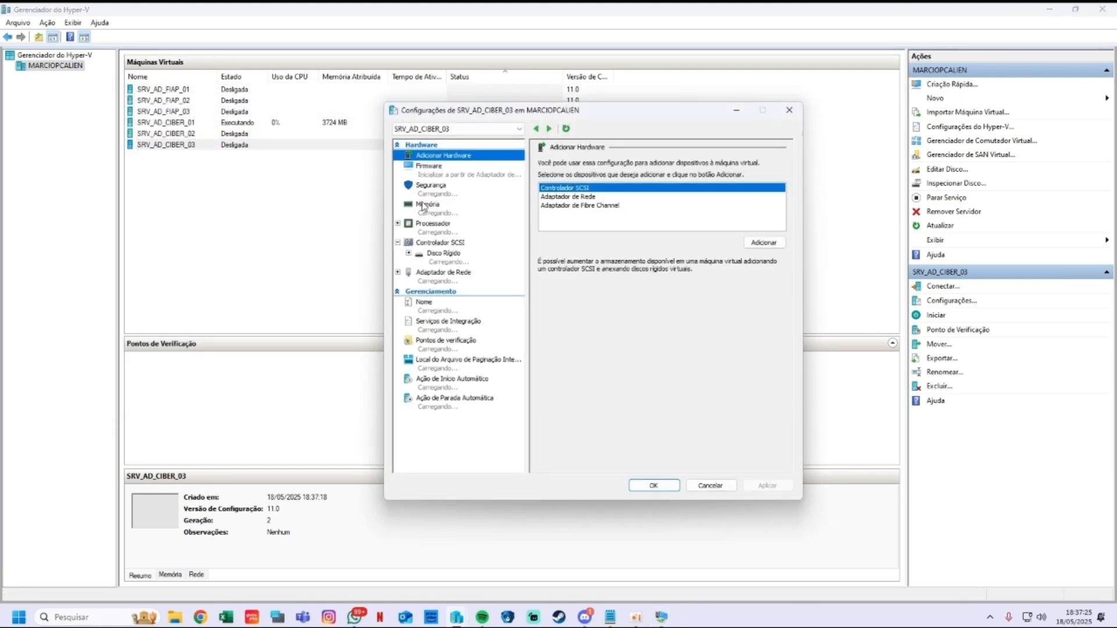
click(441, 231)
click(439, 244)
click(589, 213)
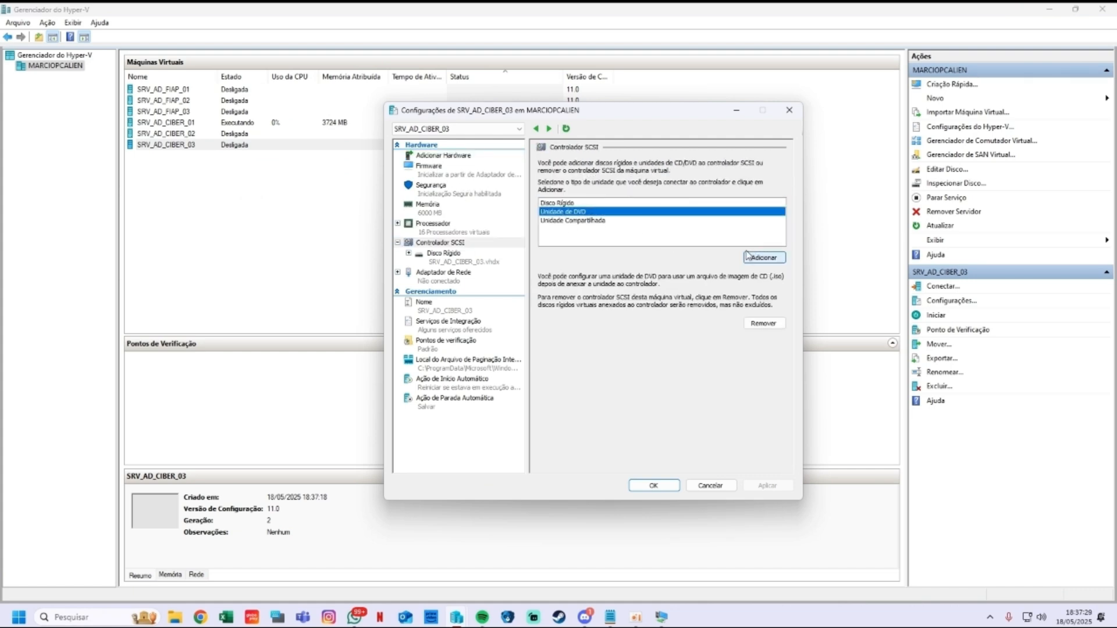
click(750, 257)
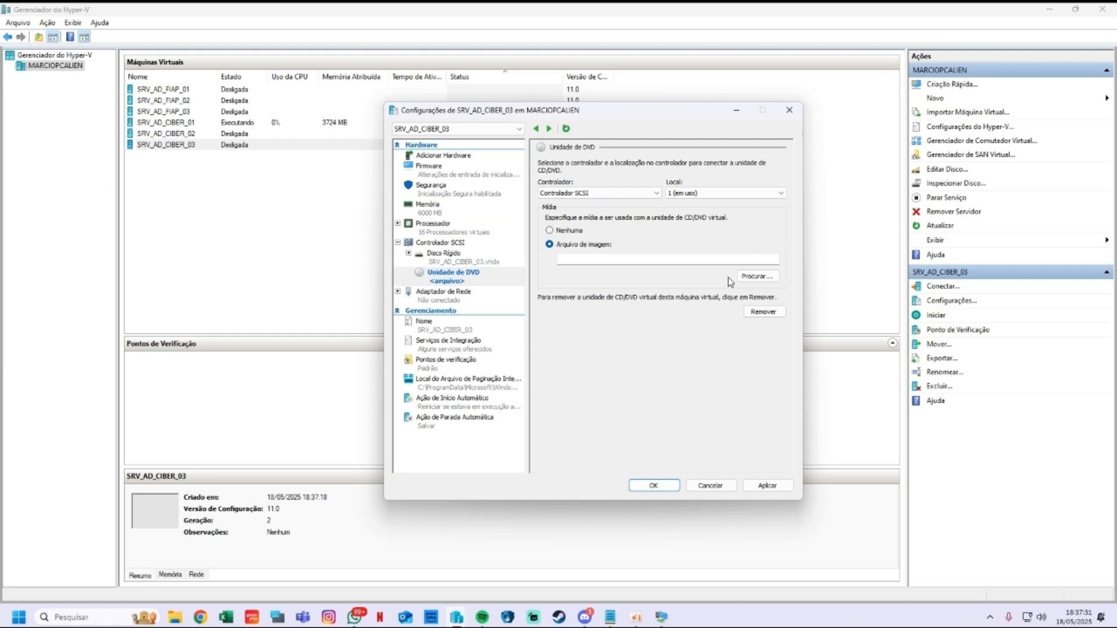
click(756, 277)
click(600, 230)
click(845, 410)
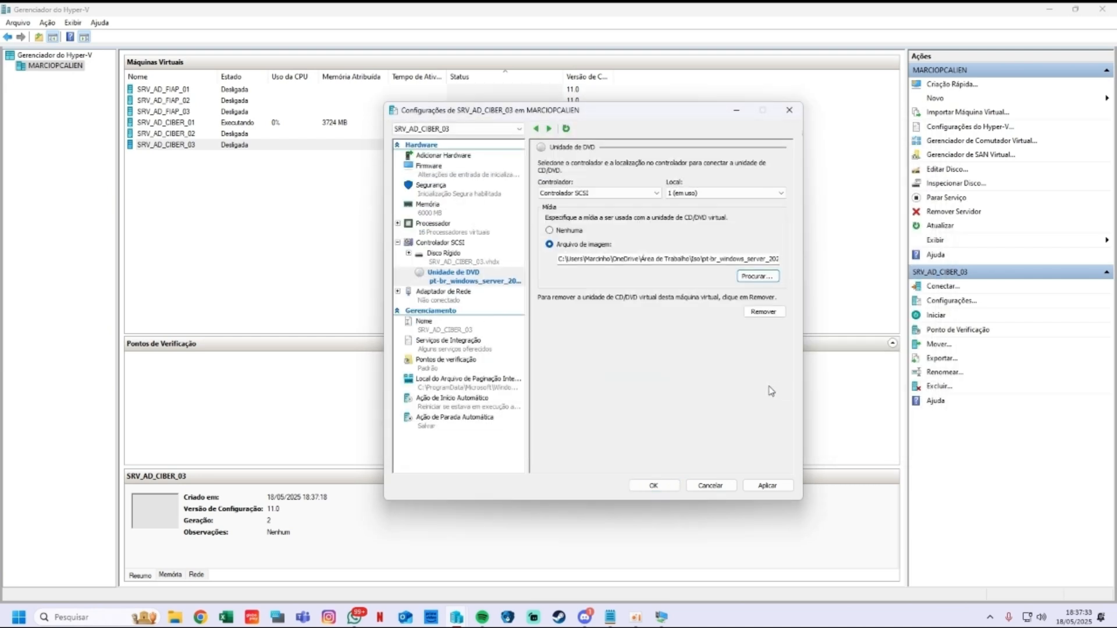
click(767, 486)
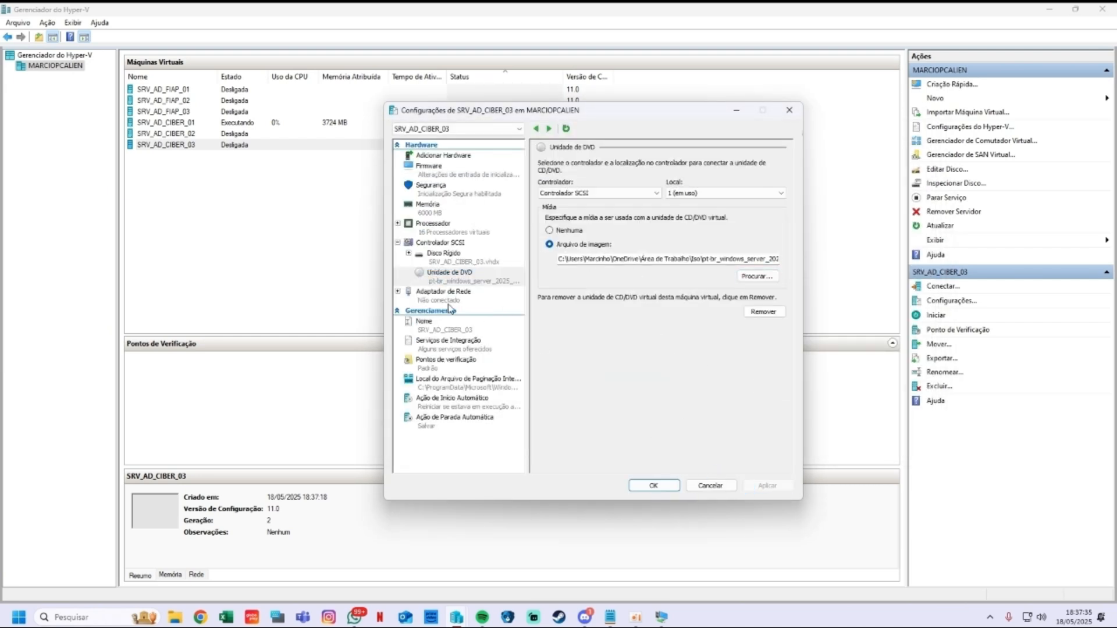
Step: Connect the network adapter to the GS FIAP virtual switch
click(447, 295)
click(634, 185)
click(582, 203)
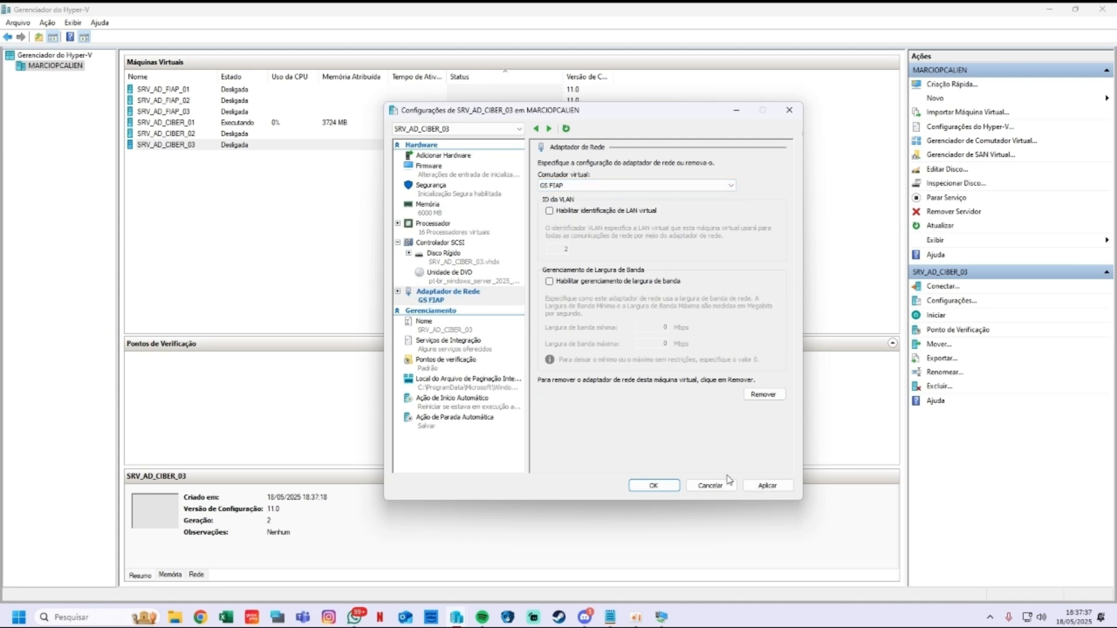
click(767, 485)
Step: Move the DVD drive to the top of the firmware boot order, save, and reopen the VM connection
click(442, 256)
click(433, 227)
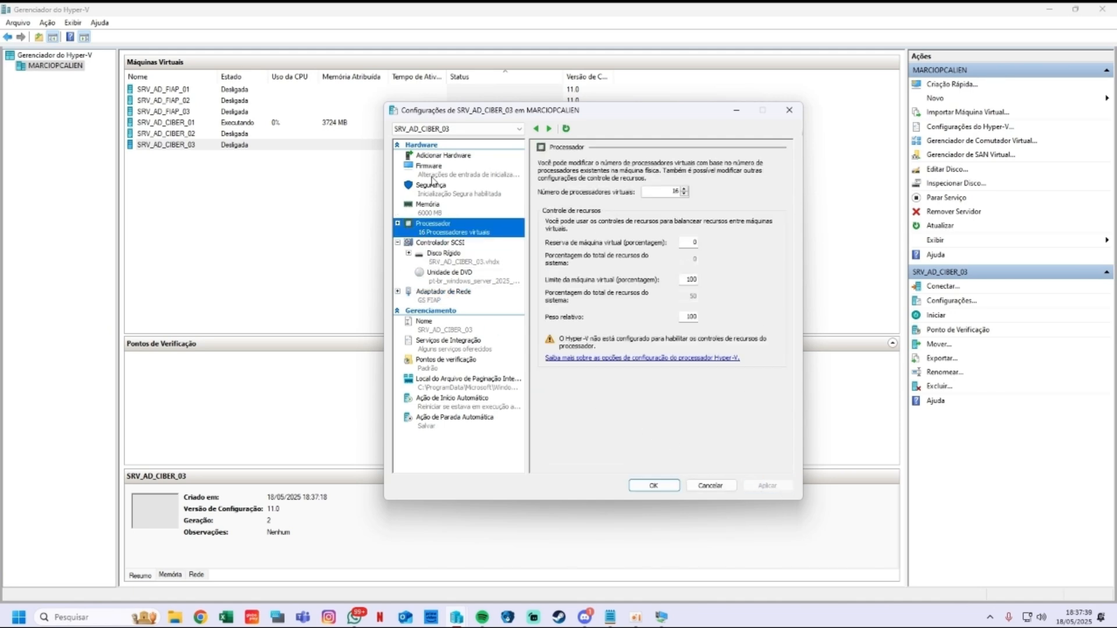
click(433, 168)
click(623, 208)
click(749, 245)
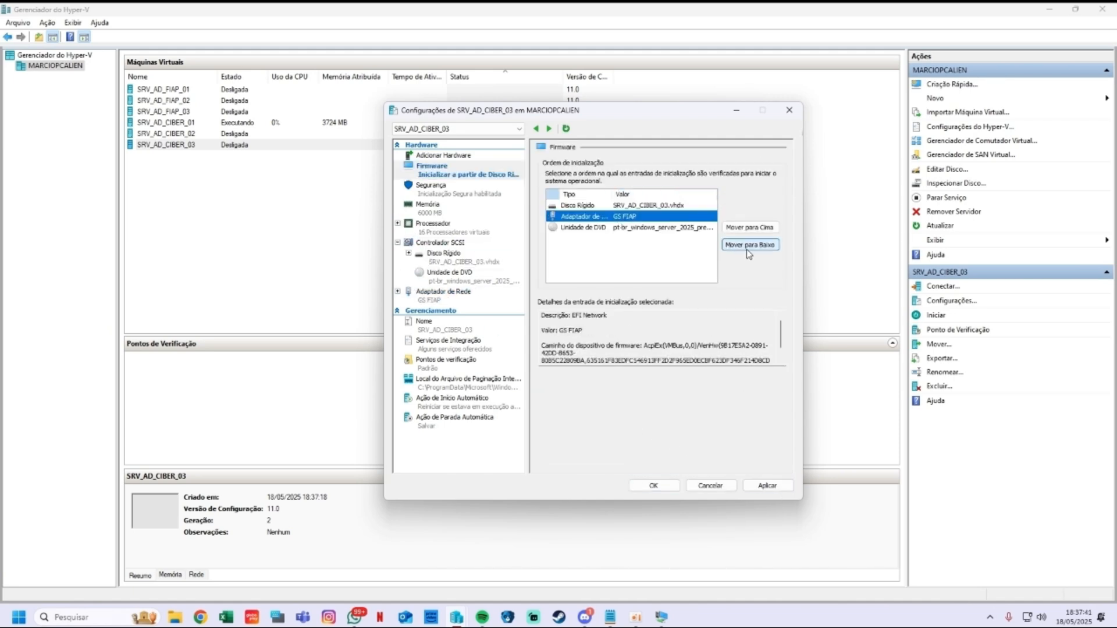
click(622, 226)
click(749, 228)
click(750, 228)
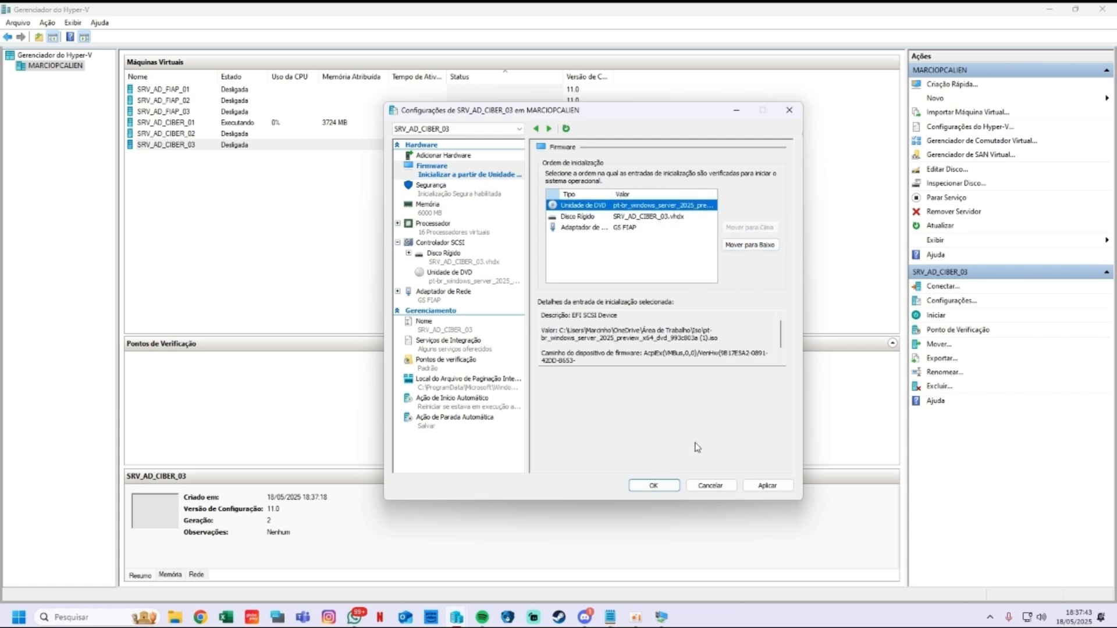
click(768, 485)
click(653, 485)
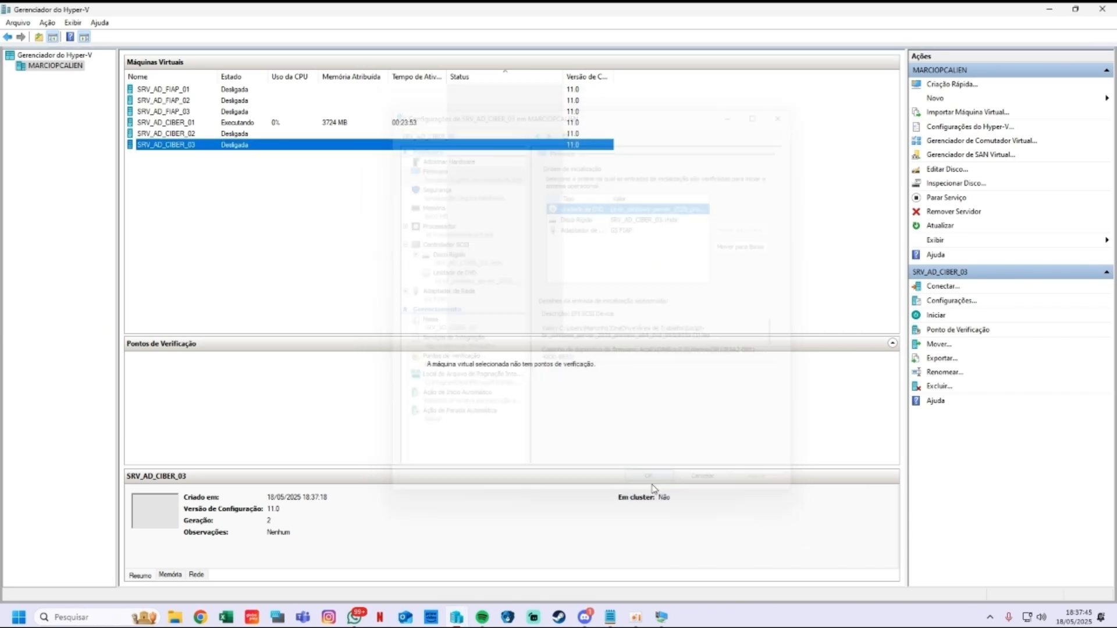
double_click(228, 144)
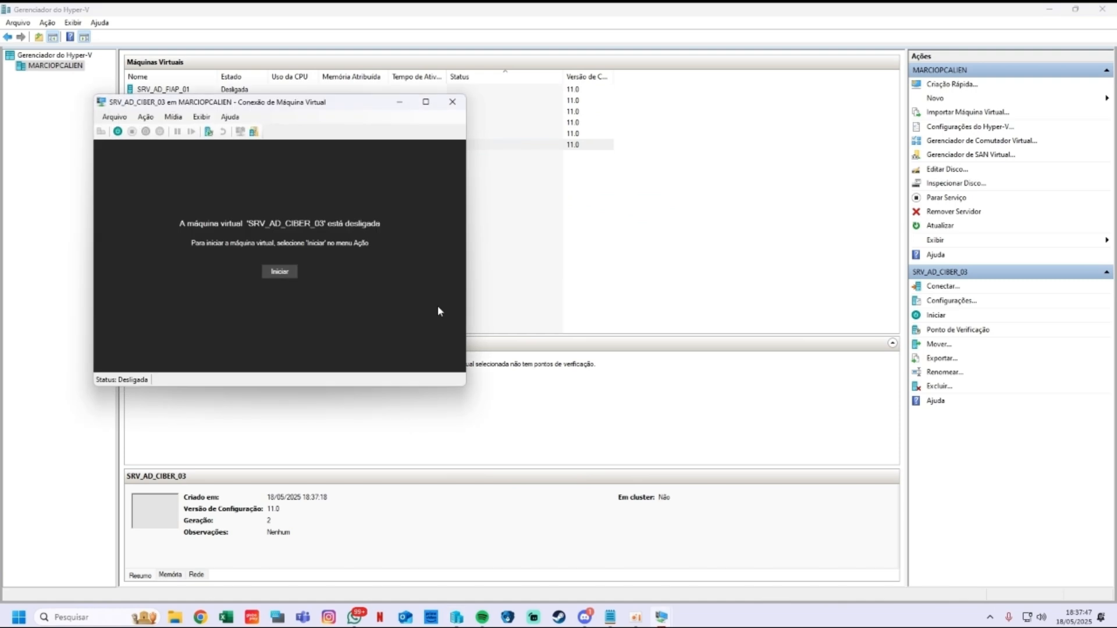
Step: Start the VM, boot from DVD, keep Português (Brasil) settings, and skip the product key
click(279, 269)
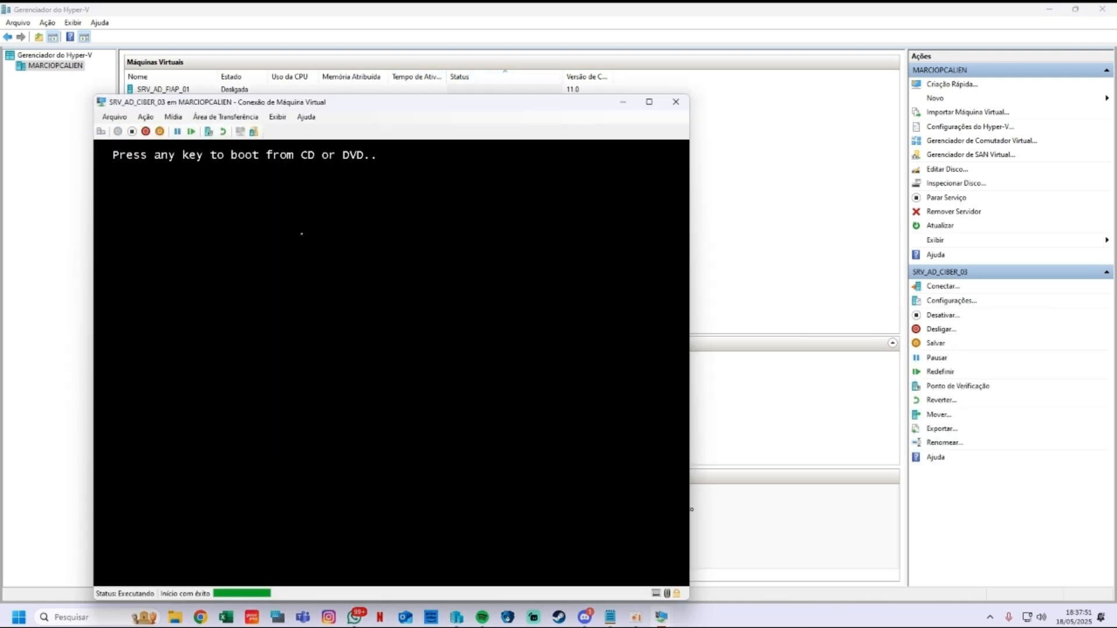
key(Return)
click(649, 102)
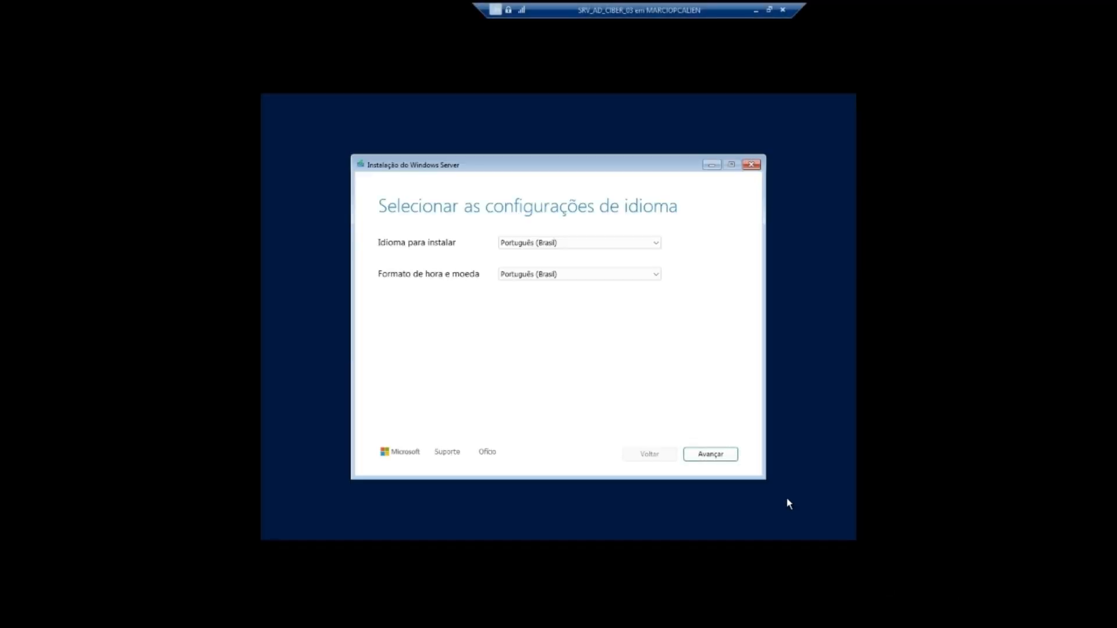
click(724, 453)
click(710, 454)
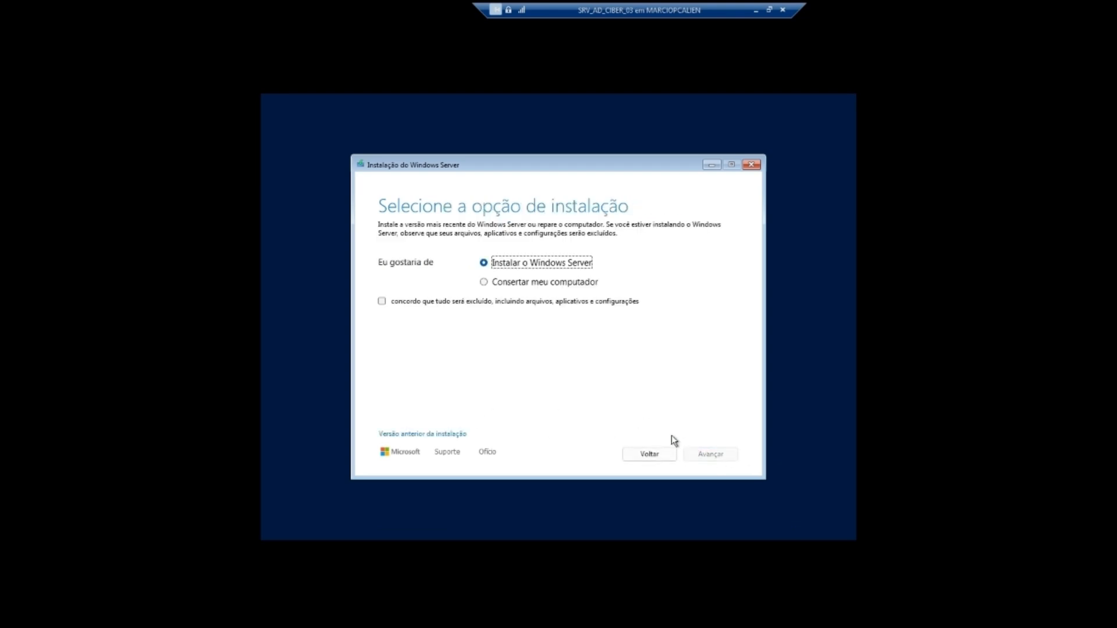
click(493, 301)
click(710, 454)
click(426, 417)
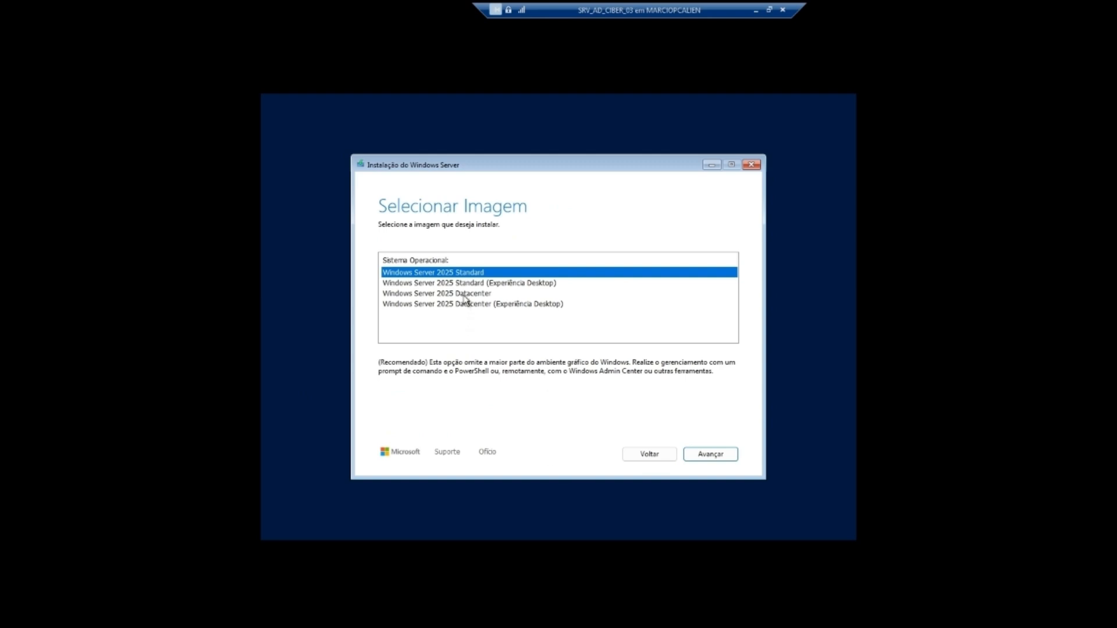
Step: Choose Windows Server 2025 Datacenter (Experiência Desktop), accept the license, and install onto Disco 0
click(467, 303)
click(711, 455)
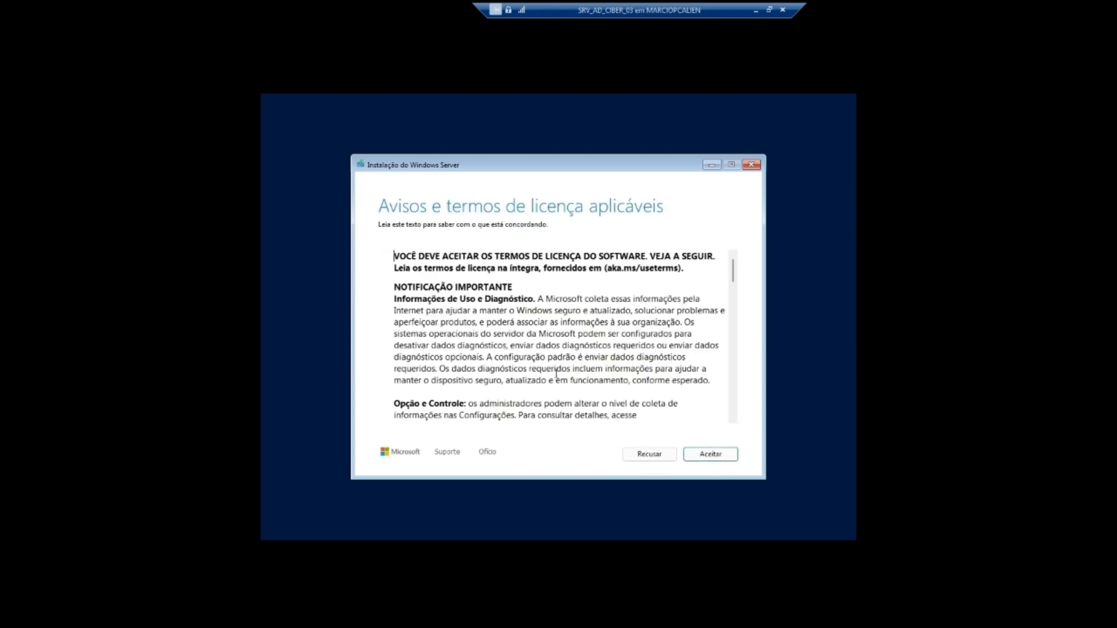
click(710, 454)
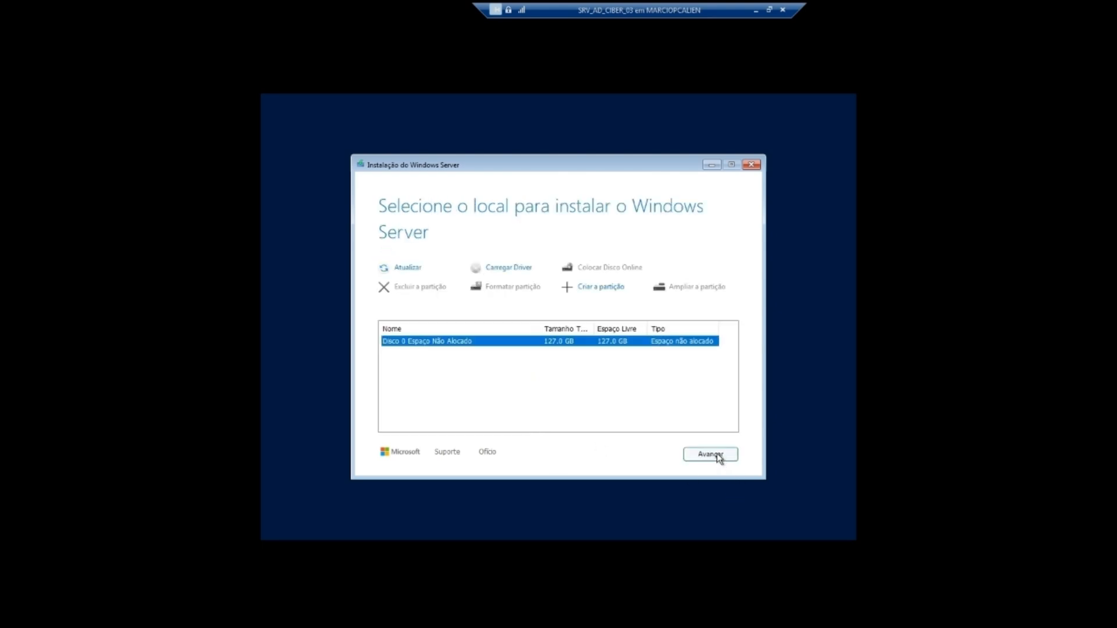
click(714, 455)
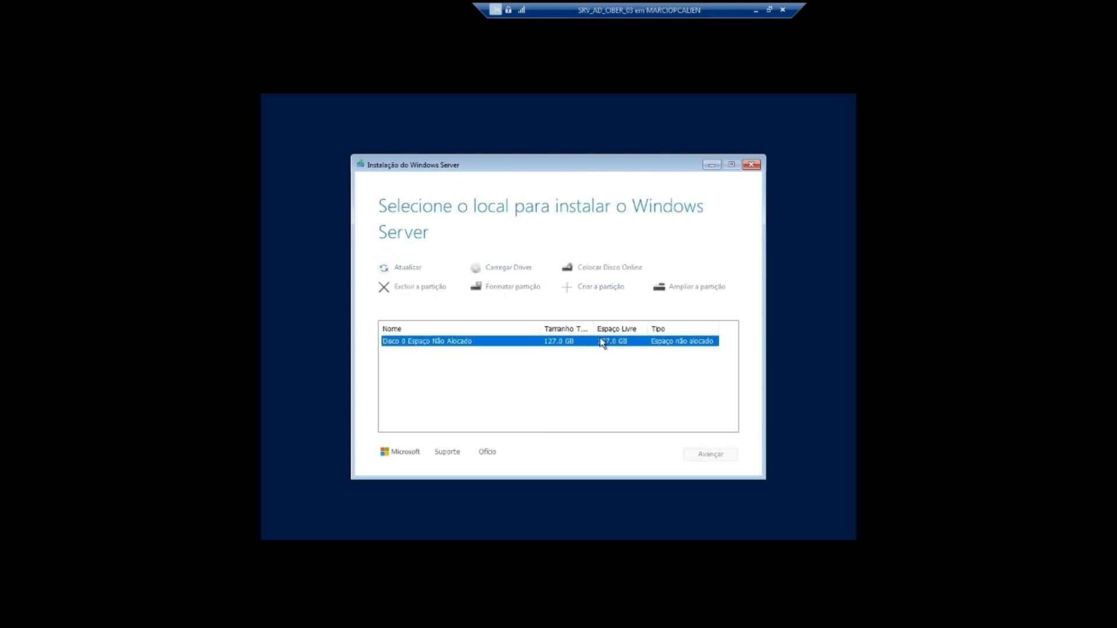
click(702, 454)
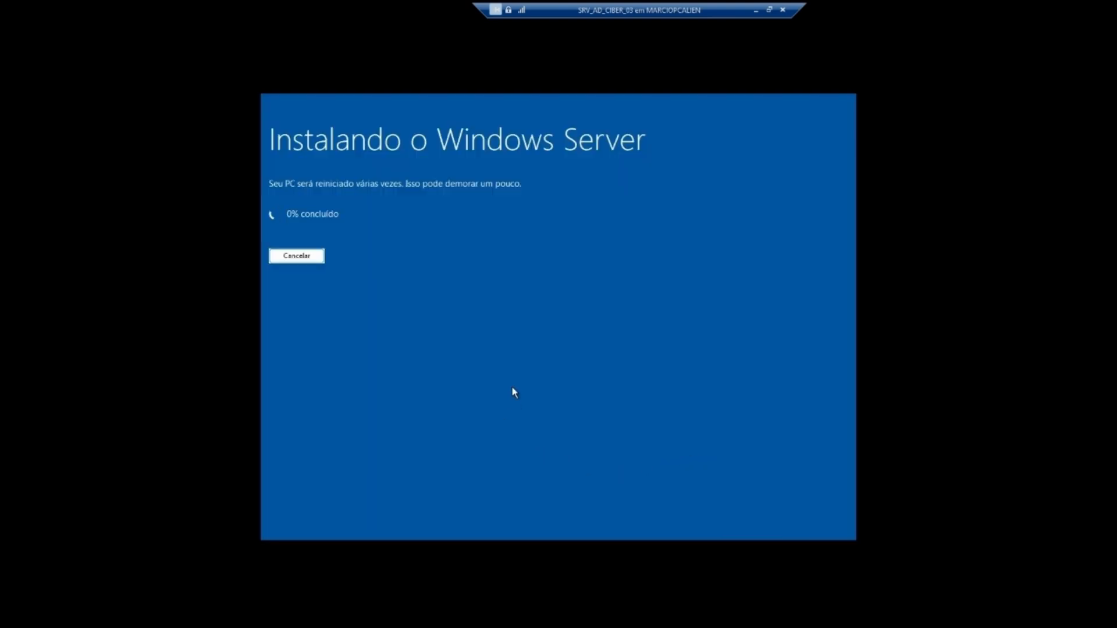
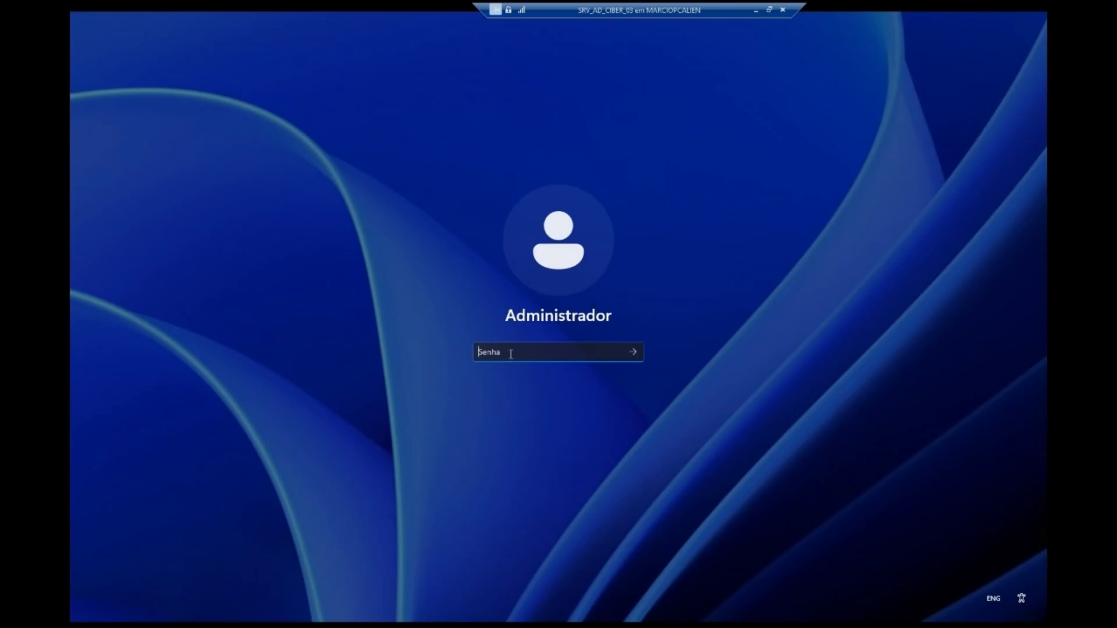
Step: Sign in as Administrador with the account password
text(P)
text(•••••)
key(Caps_Lock)
text(•)
key(Caps_Lock)
key(Return)
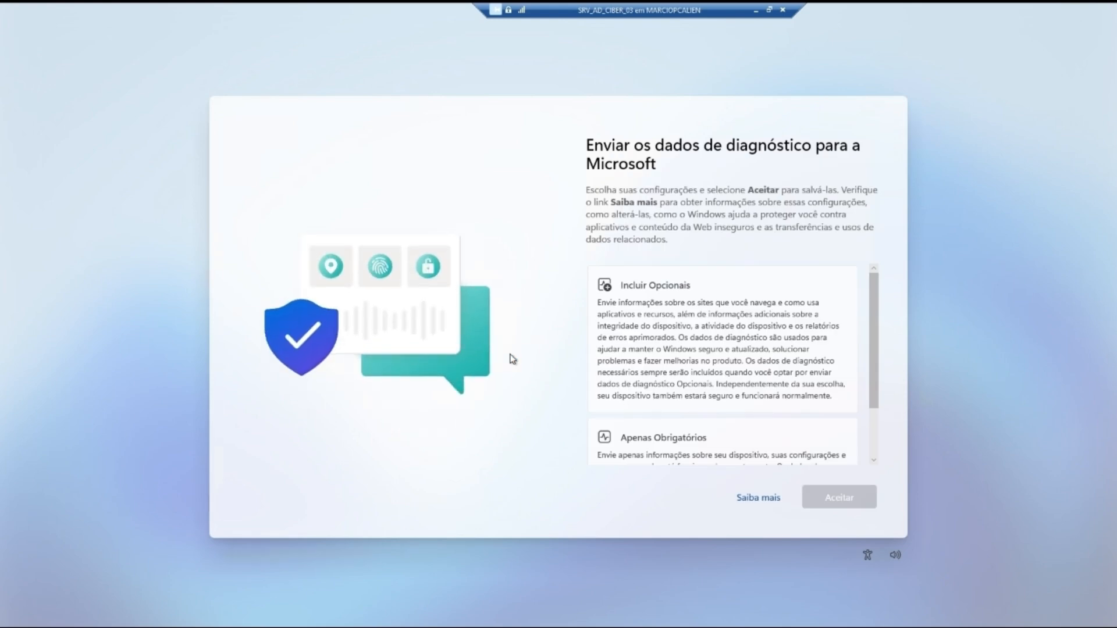
Step: Send only required diagnostic data and permanently dismiss the Azure Arc message
click(646, 430)
click(806, 496)
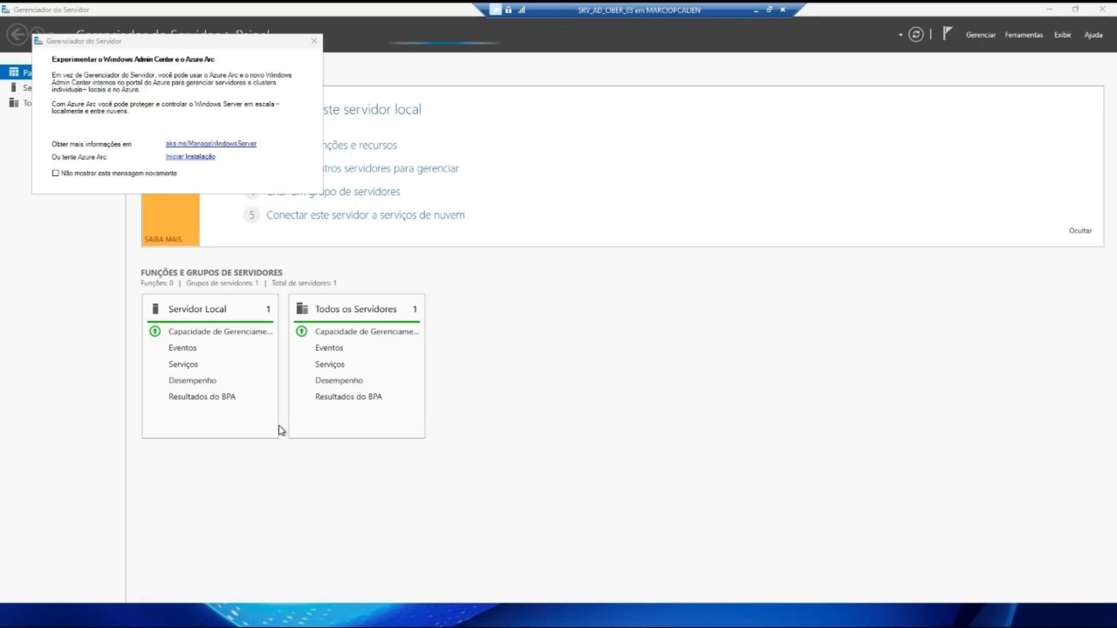
click(56, 173)
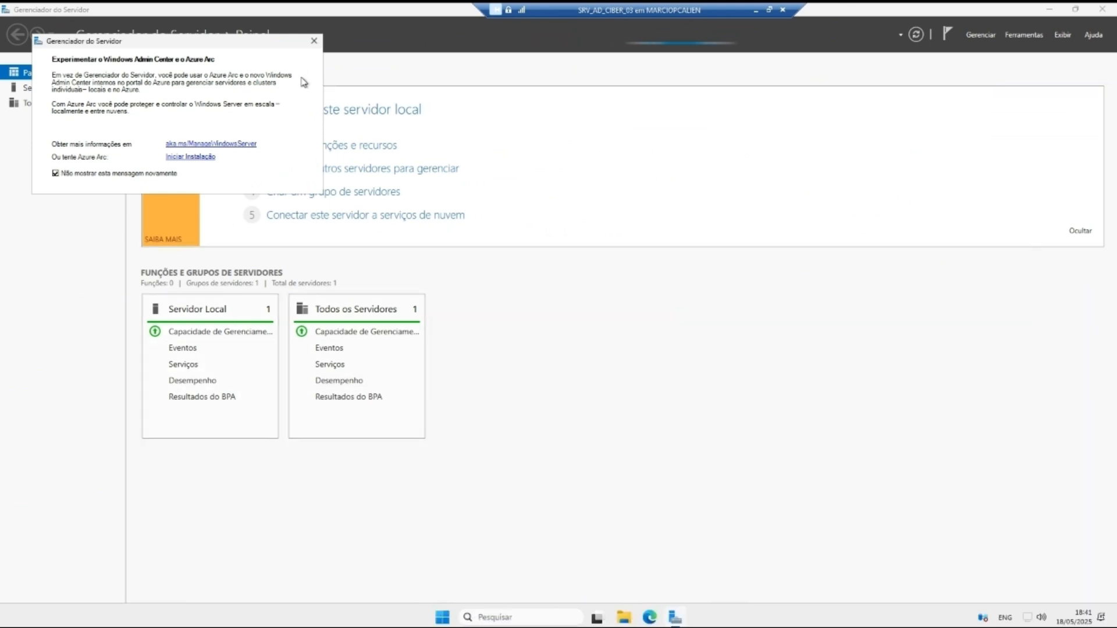
click(314, 40)
Step: Open the Servidor Local properties and the Ethernet adapter's network connections
click(56, 102)
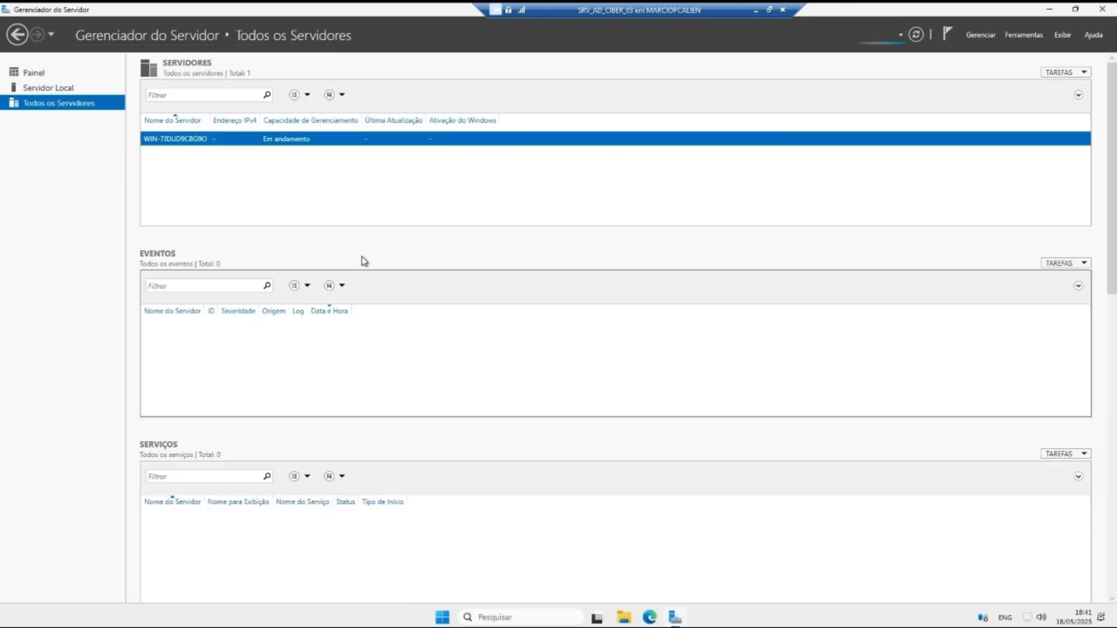
click(64, 88)
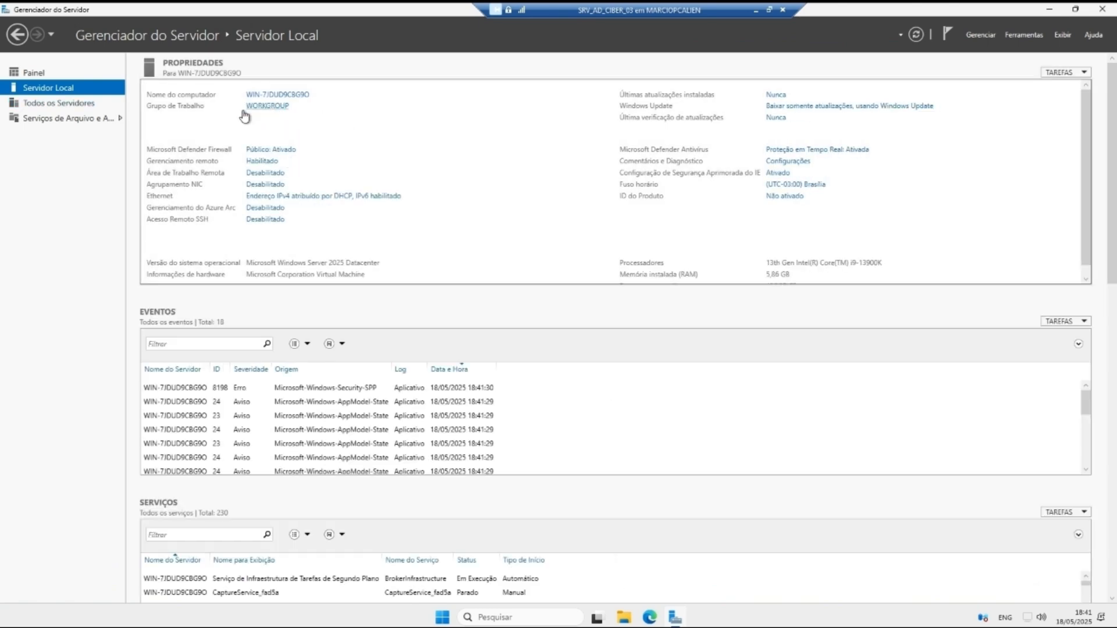
click(278, 197)
Step: Give Ethernet static IPv4 192.168.0.6, mask 255.255.255.0, and a 192.168.0.x preferred DNS
right_click(330, 213)
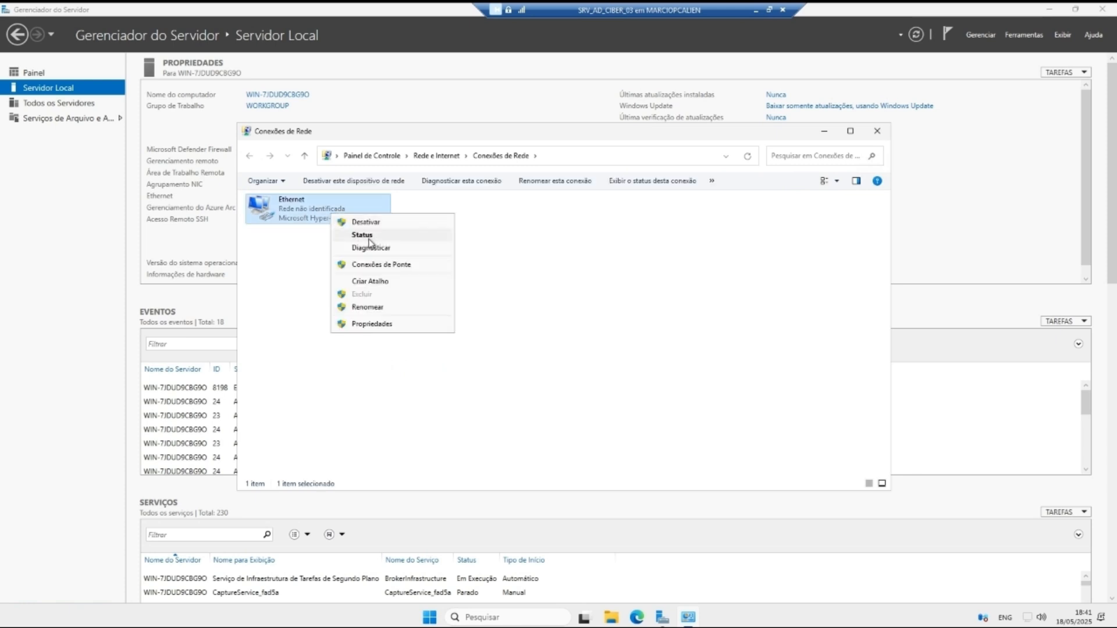
click(370, 323)
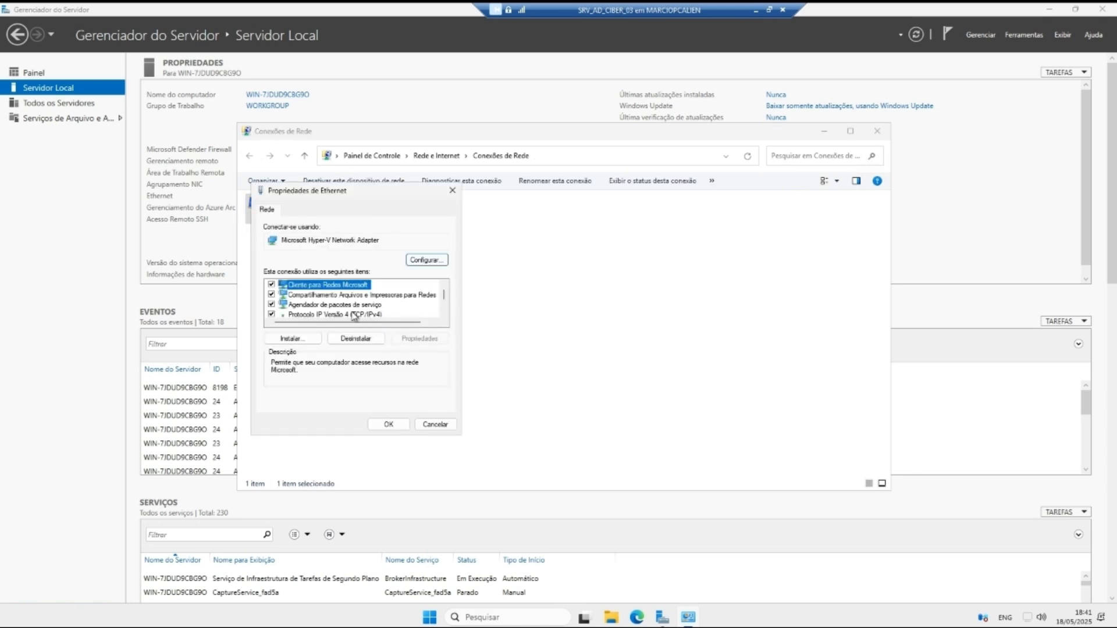
click(354, 314)
click(418, 338)
click(360, 319)
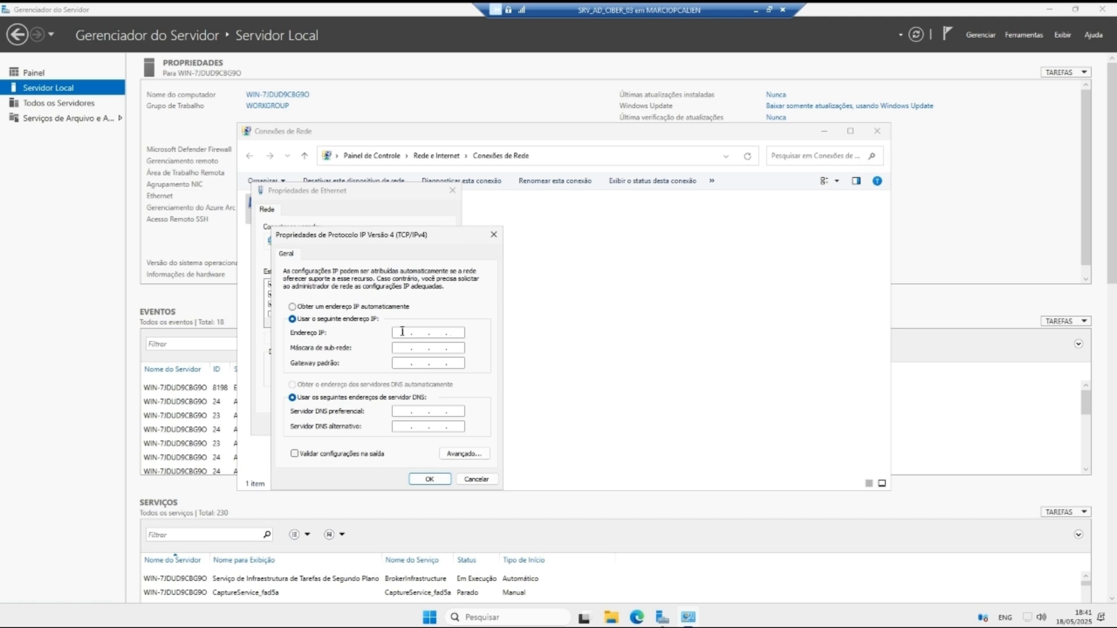
click(402, 333)
text(192 . 168 . 0 . 6)
key(Tab)
key(Tab)
key(Tab)
key(Tab)
text(19216806)
click(431, 480)
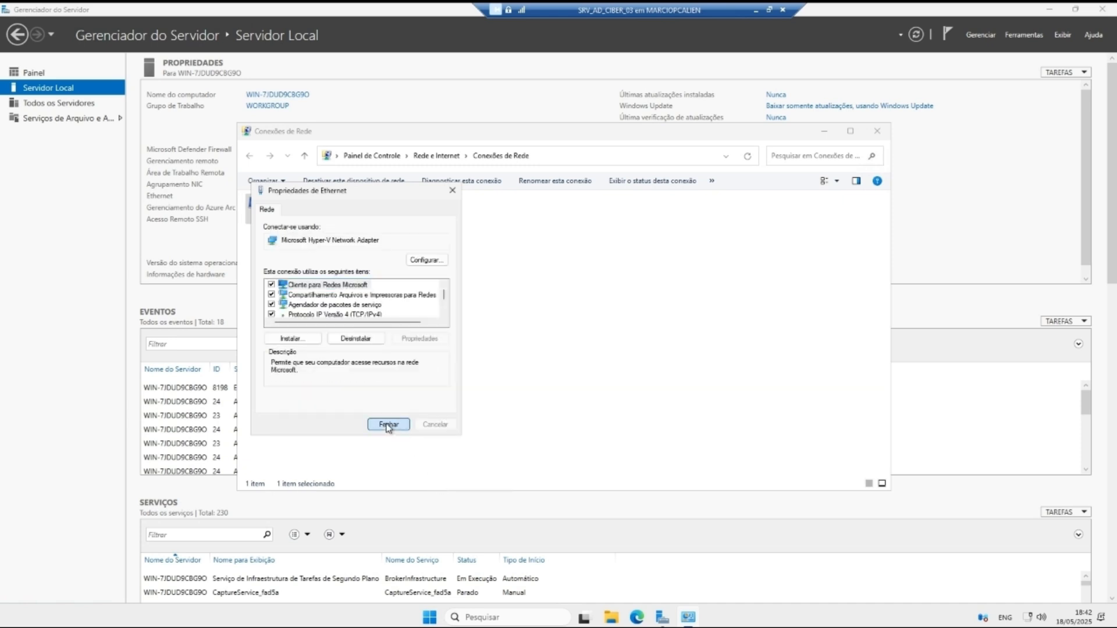
click(388, 425)
click(876, 131)
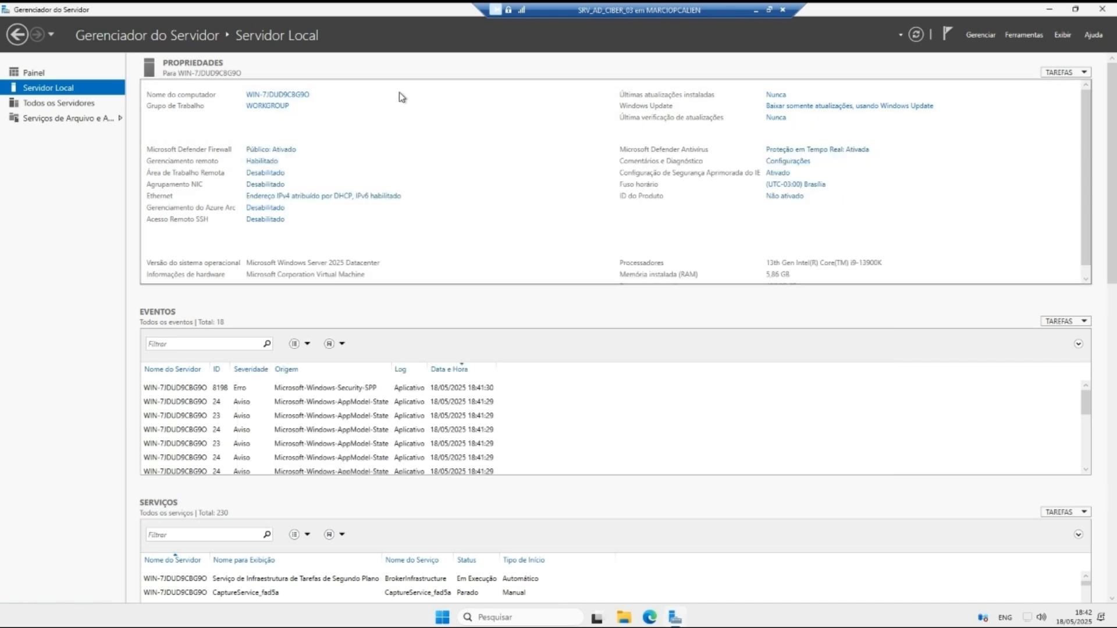
Step: Change the computer name from WIN-7JDUD9CBG9O to SRVAD03C and restart to apply it
click(271, 100)
click(279, 231)
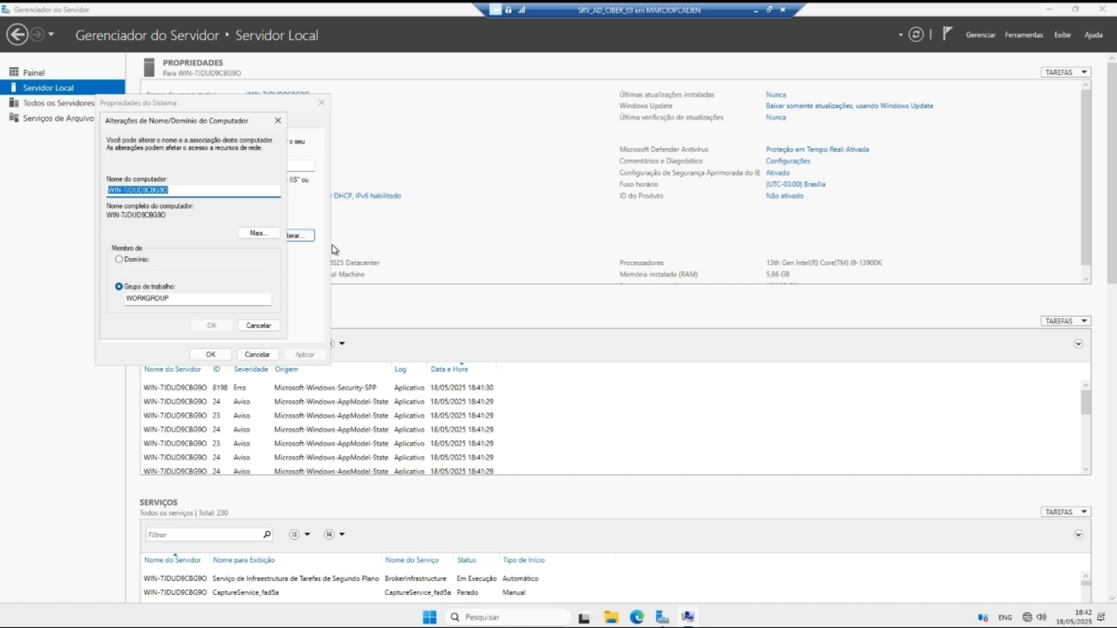
text(srvad03)
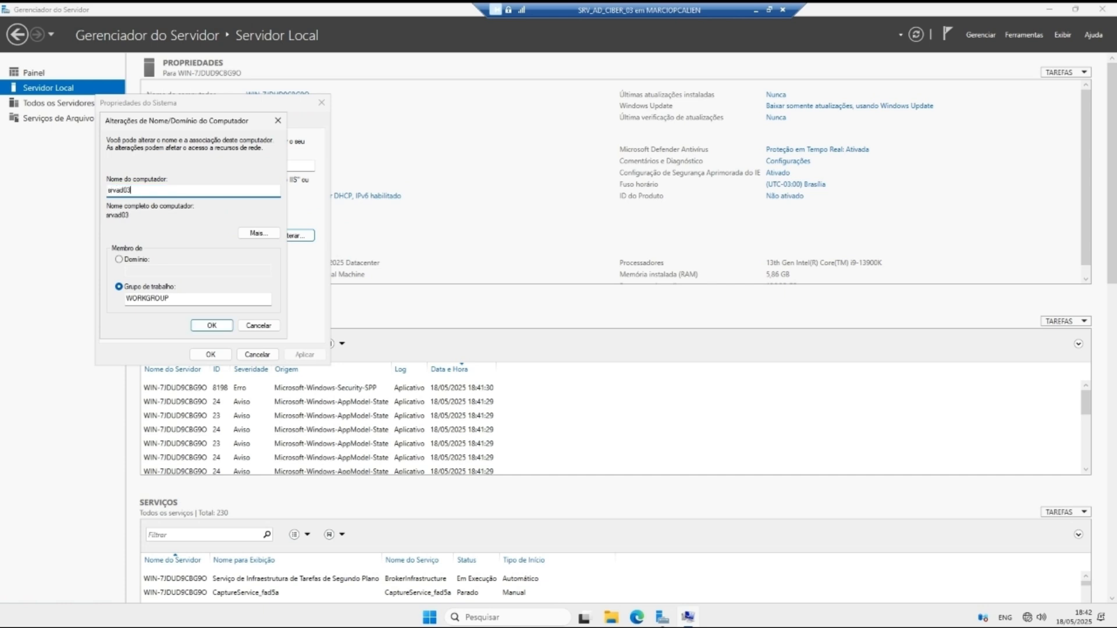
text(ciiiii)
key(BackSpace)
key(BackSpace)
key(BackSpace)
key(BackSpace)
key(BackSpace)
key(BackSpace)
key(BackSpace)
key(BackSpace)
key(BackSpace)
key(BackSpace)
key(BackSpace)
key(BackSpace)
key(BackSpace)
text(SRVAD03C)
click(216, 325)
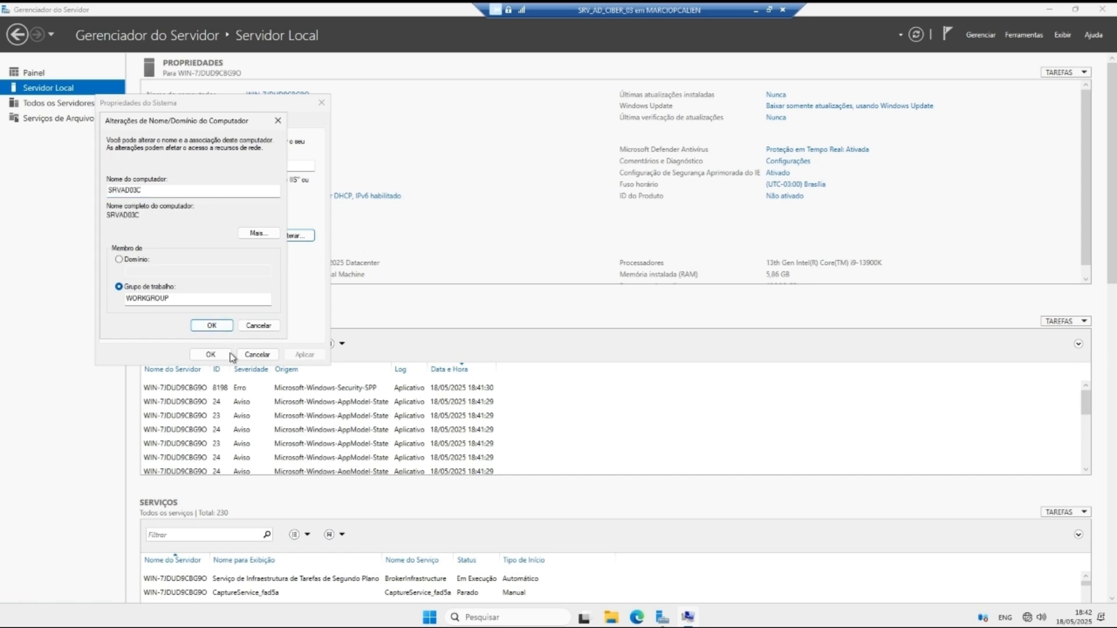
click(218, 326)
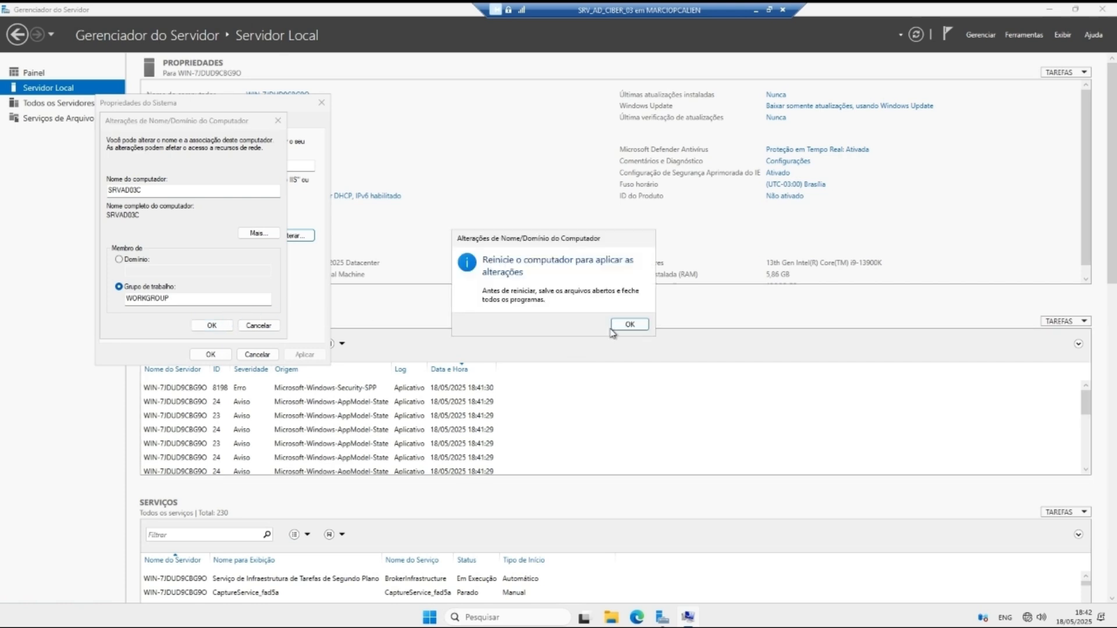
click(617, 326)
click(211, 355)
click(543, 323)
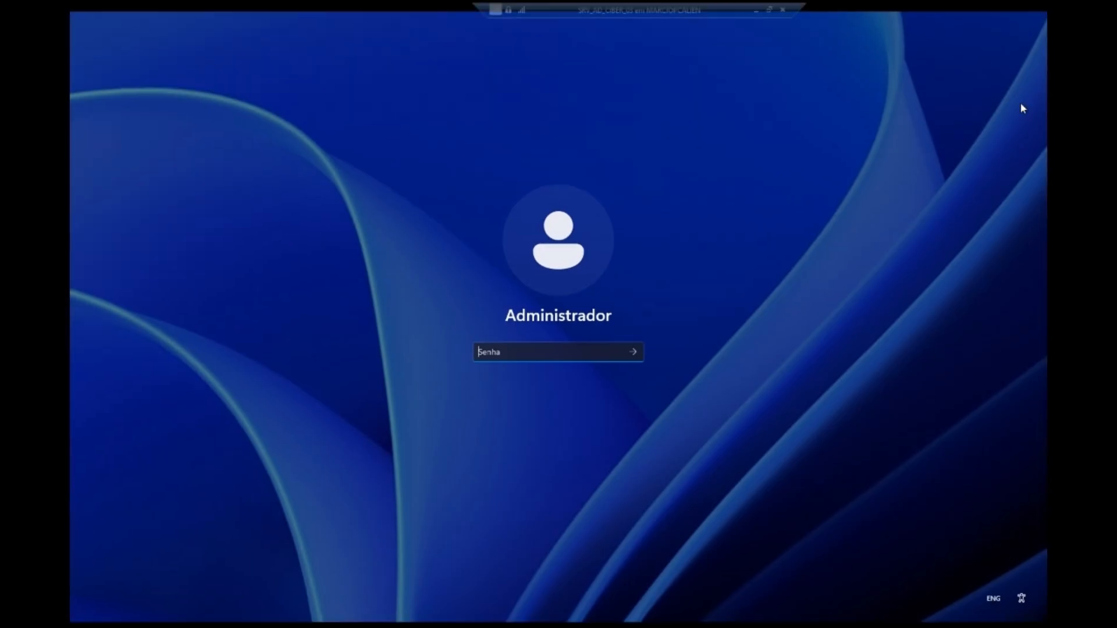
Step: Sign back in as Administrador and view Servidor Local showing SRVAD03C and 192.168.0.6
text(•)
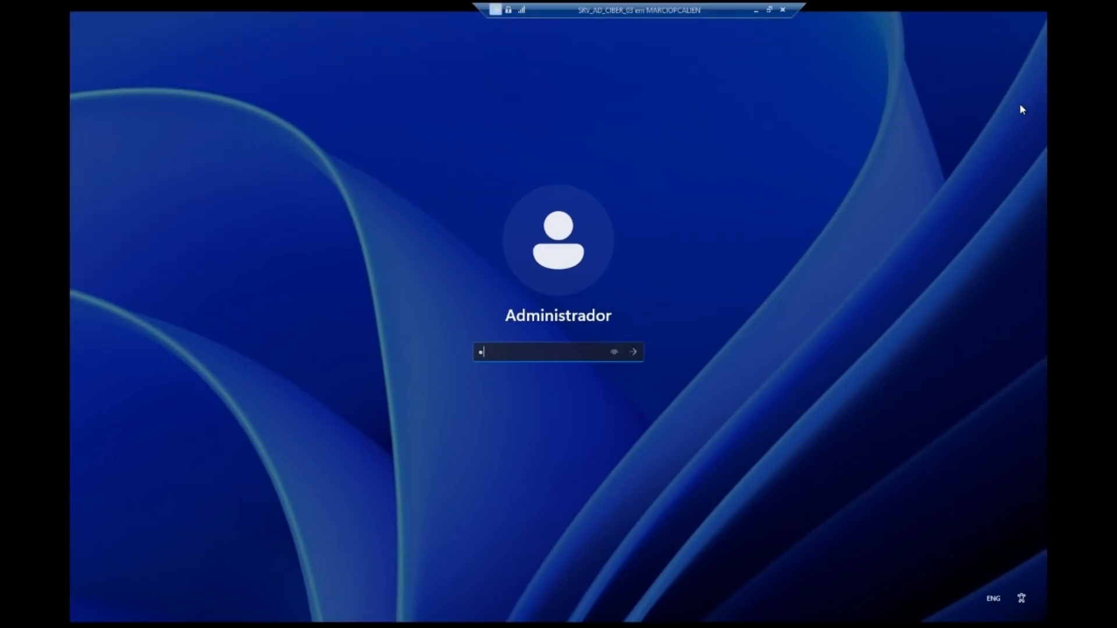
text(••••••)
key(Return)
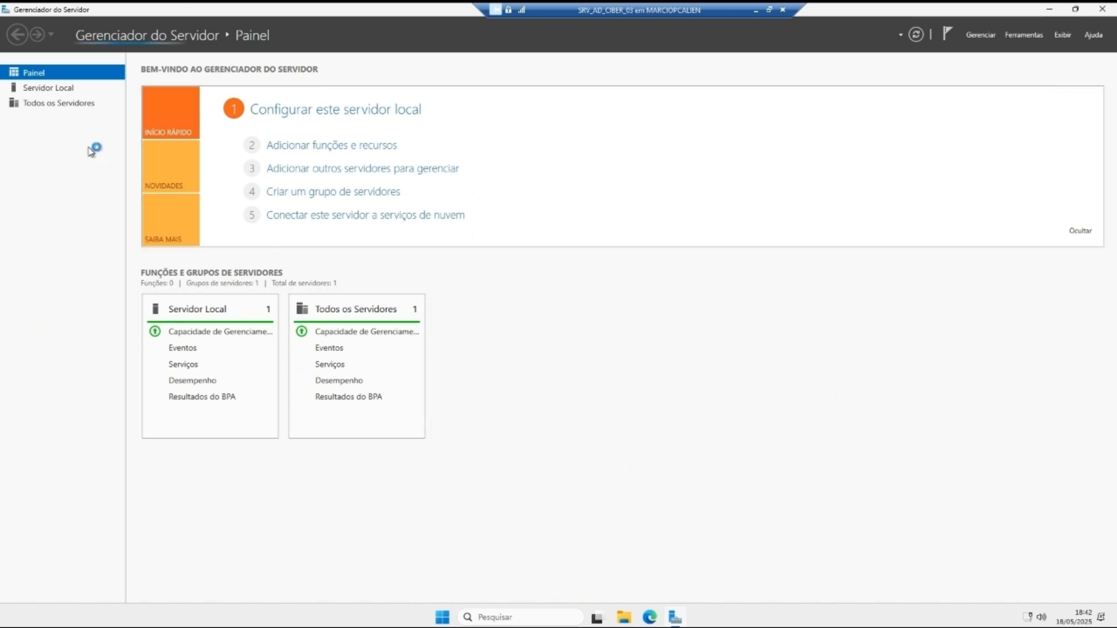
click(61, 87)
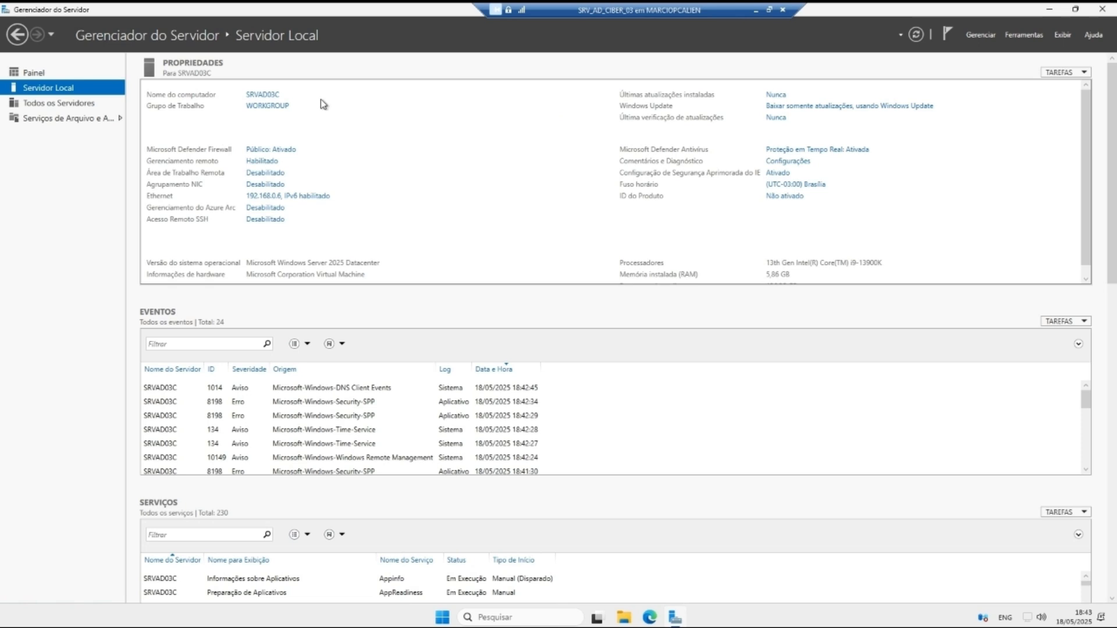
Step: Add the Serviços de Domínio Active Directory role plus its management tools via Adicionar Funções e Recursos
click(970, 32)
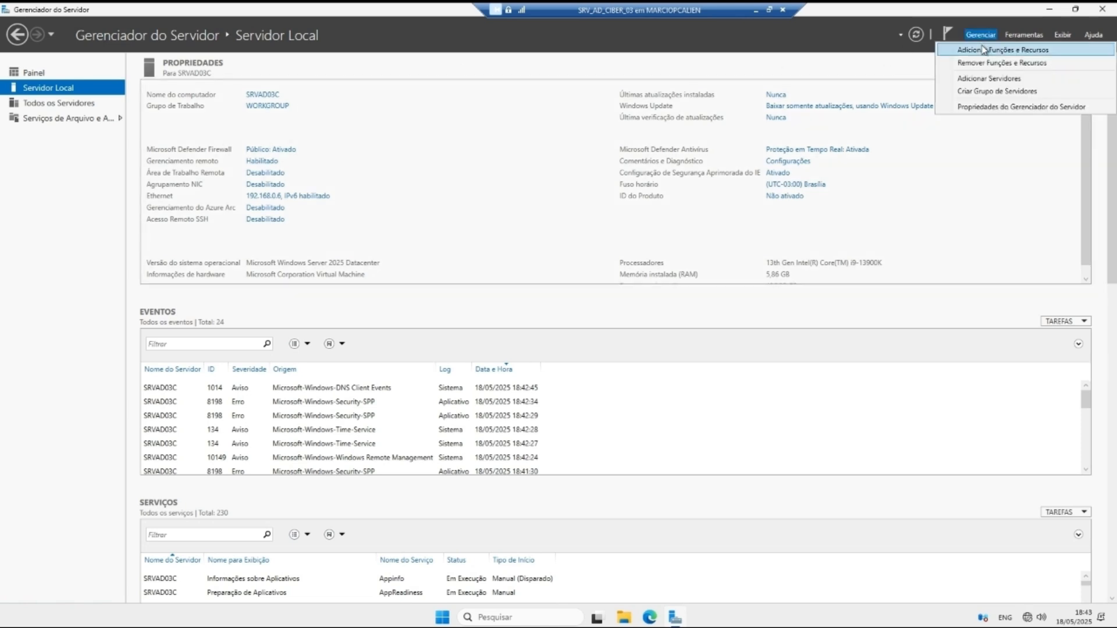
click(983, 48)
click(430, 428)
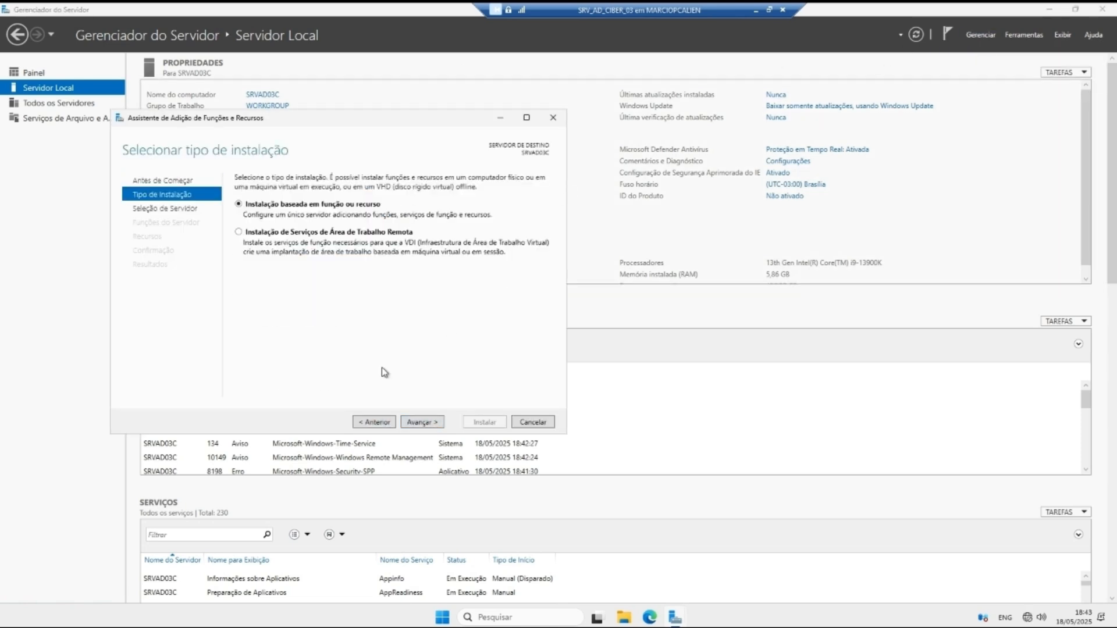
click(423, 423)
click(434, 423)
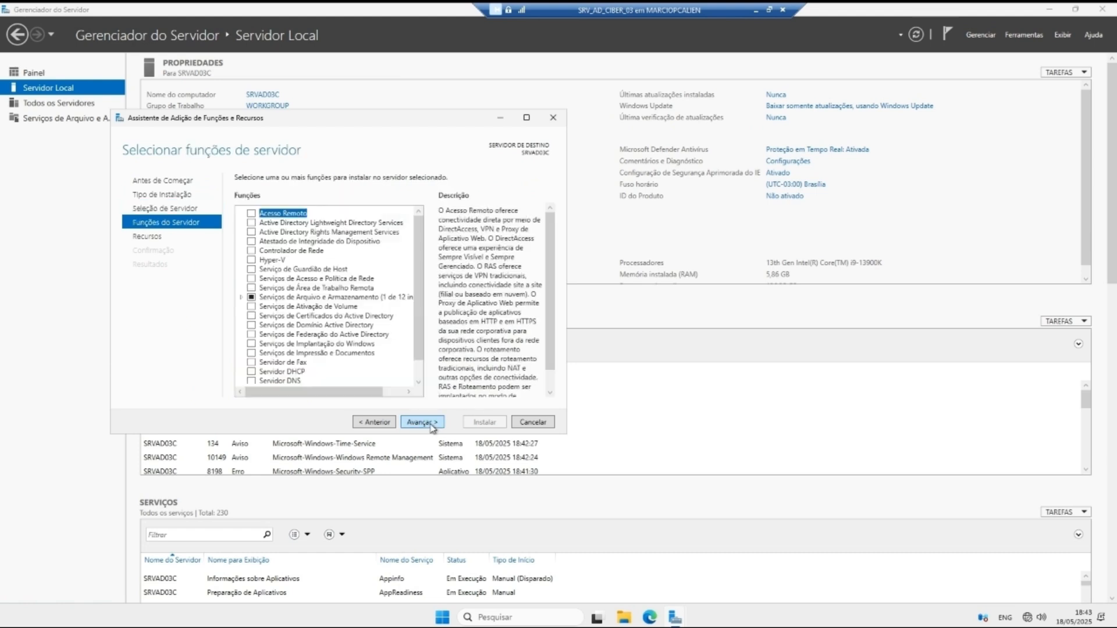
click(254, 328)
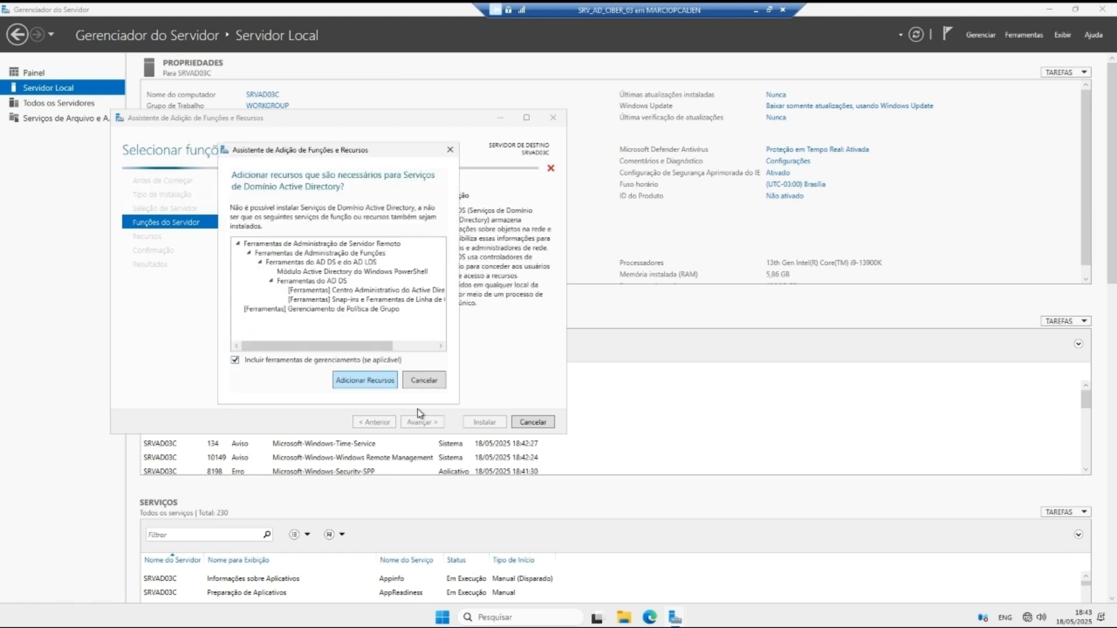
click(375, 379)
click(440, 423)
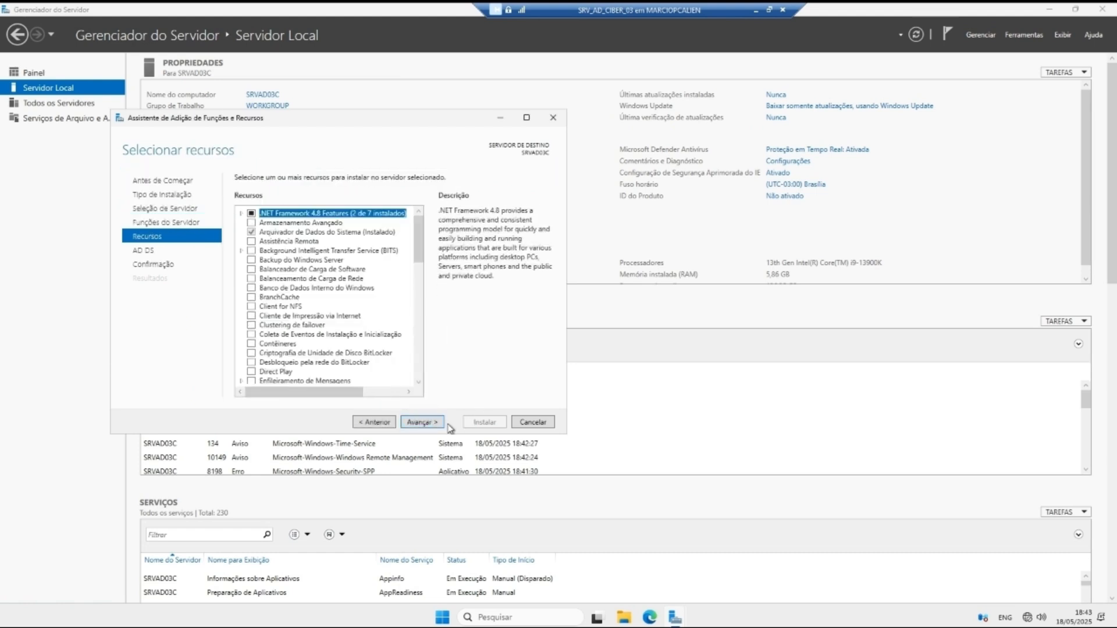
click(440, 422)
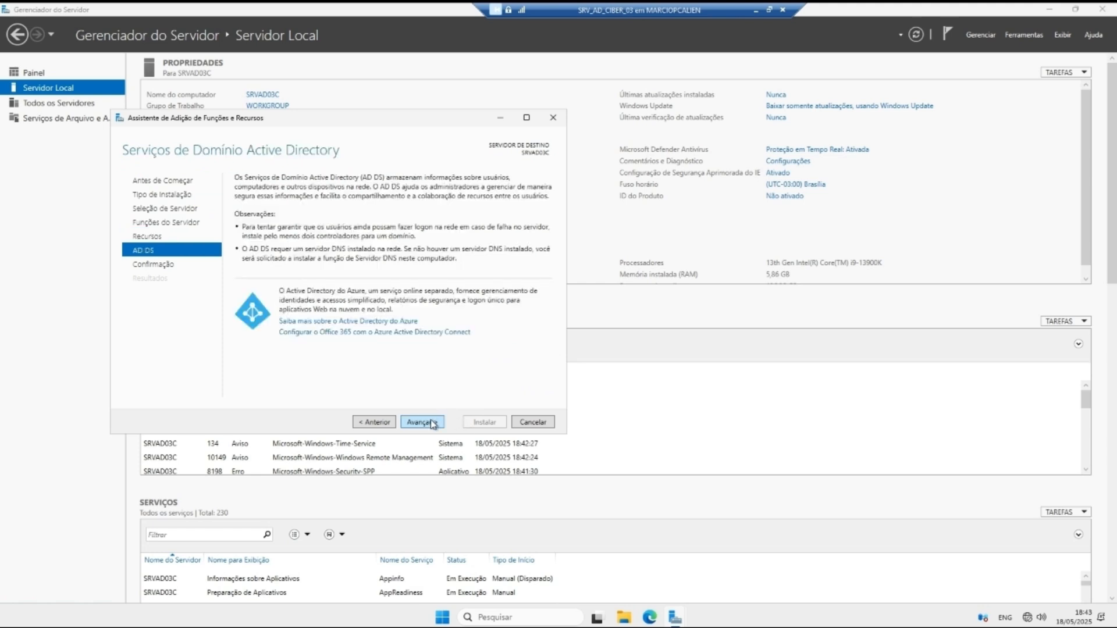
click(431, 425)
click(481, 423)
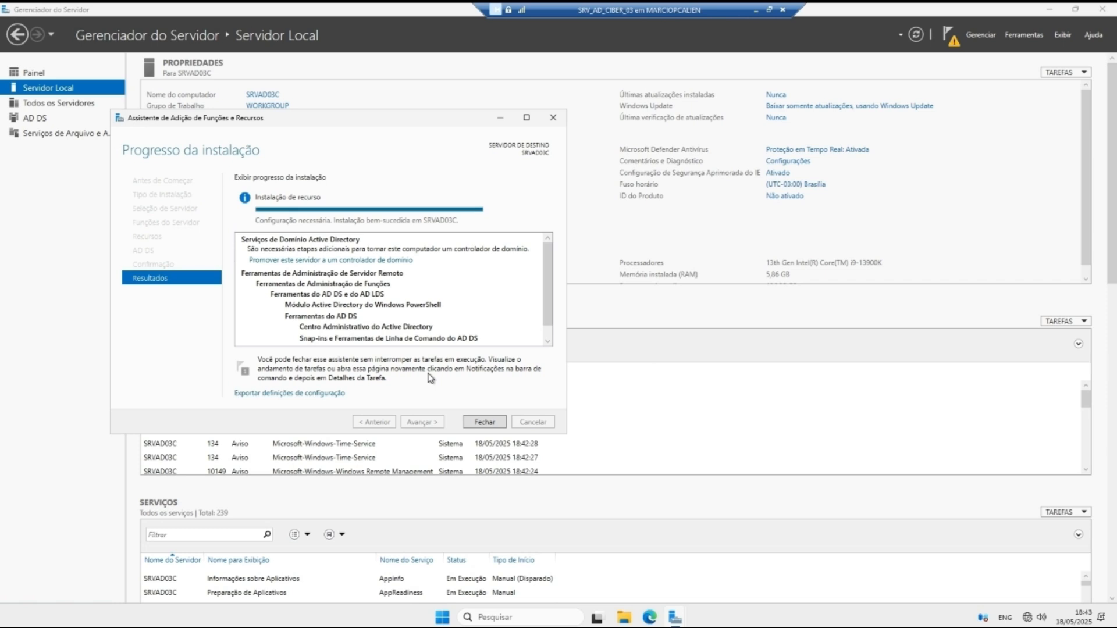
click(487, 421)
Step: Open Firewall & network protection from the Settings app
click(510, 616)
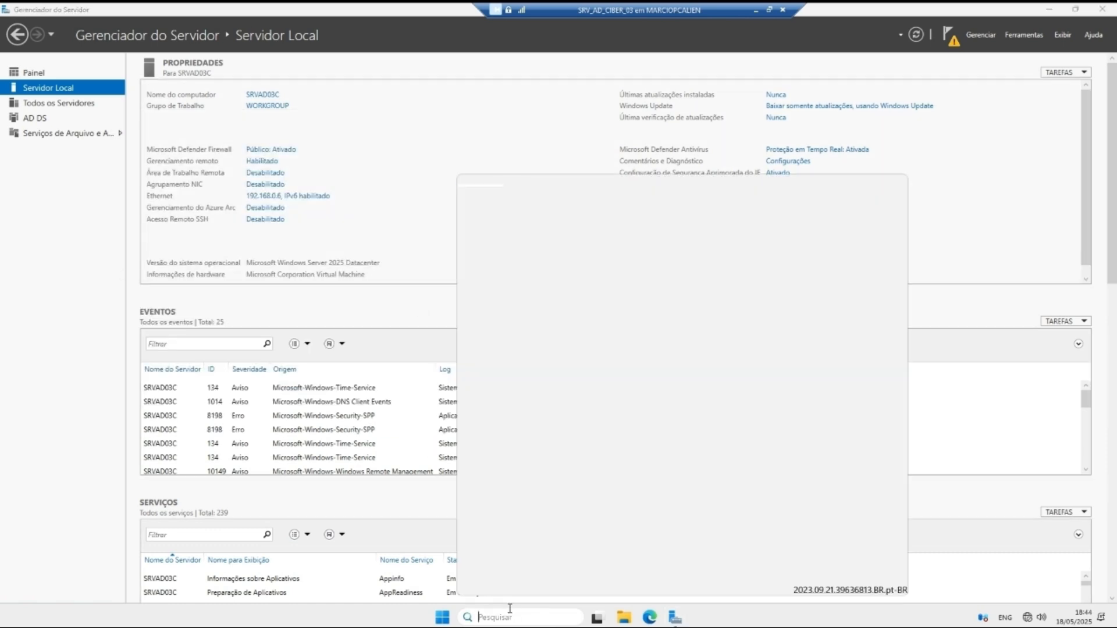
text(conf)
key(Return)
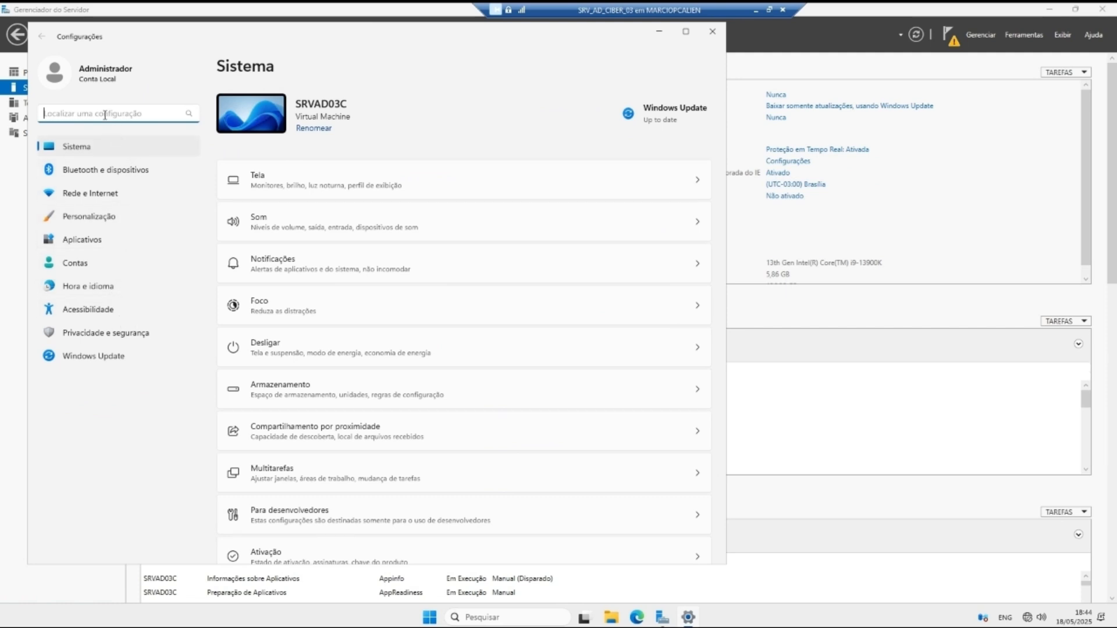
text(fire)
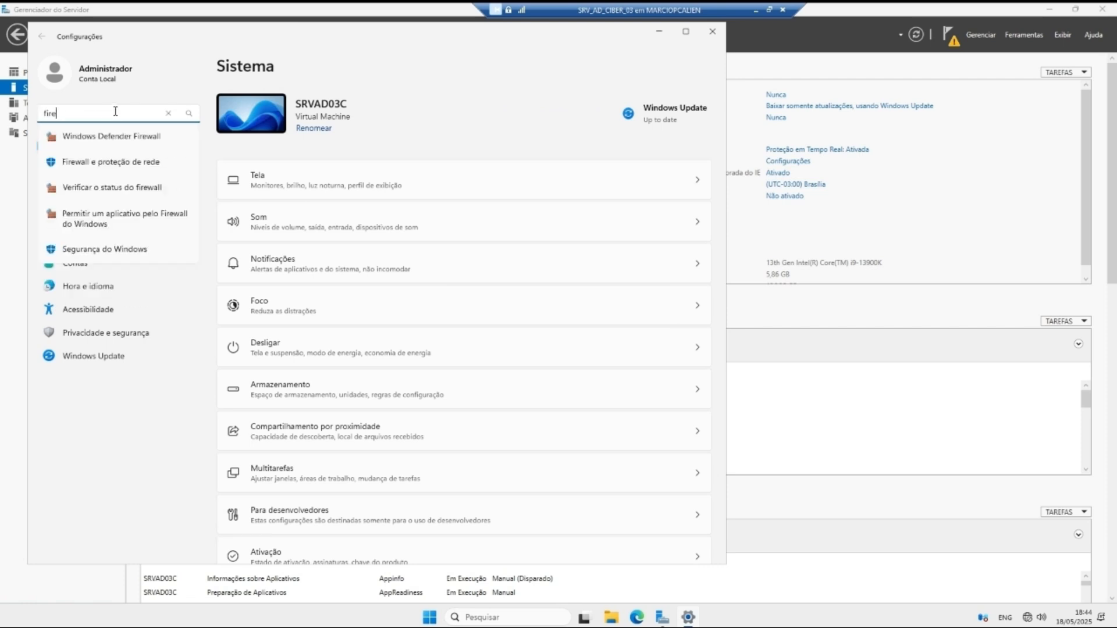
click(149, 161)
Step: Turn off Microsoft Defender Firewall for the private, domain and public networks
click(291, 211)
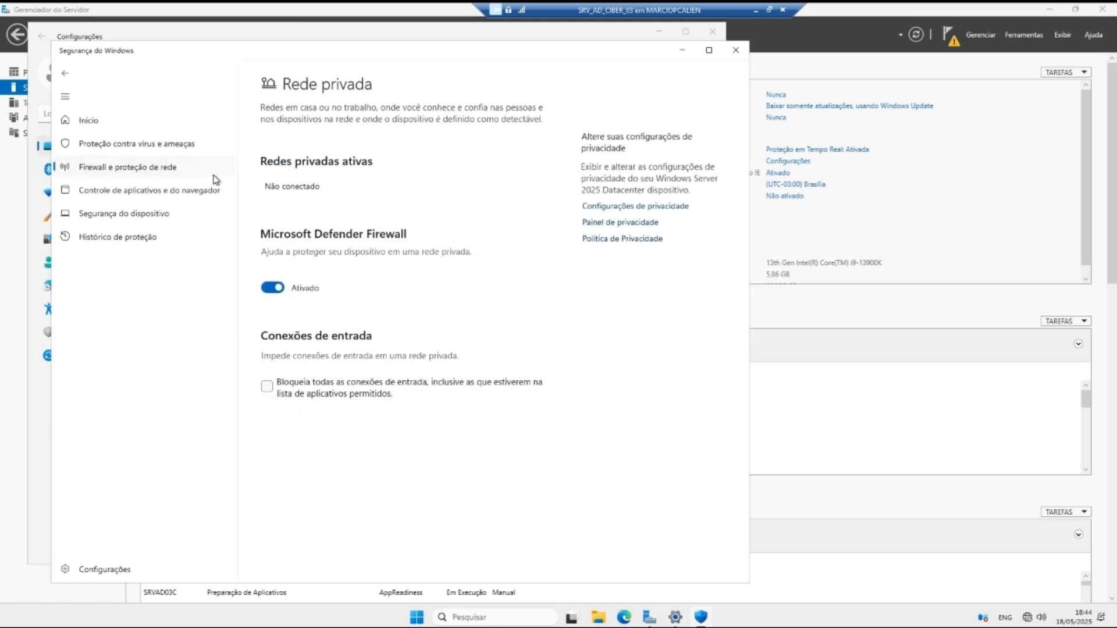
click(273, 287)
click(65, 72)
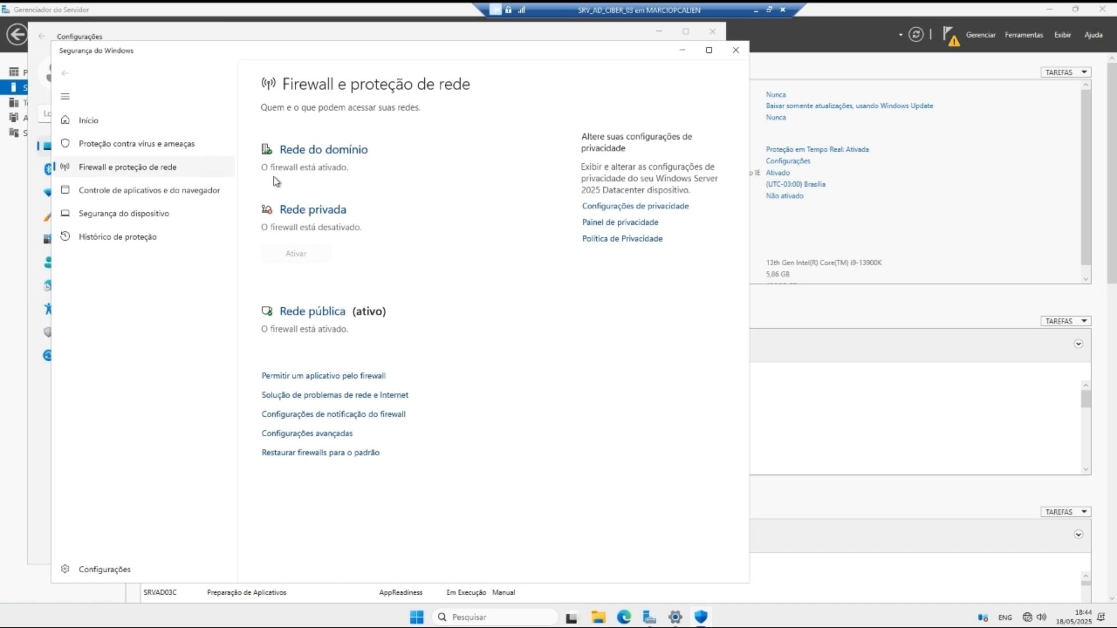
click(312, 150)
click(270, 344)
click(64, 73)
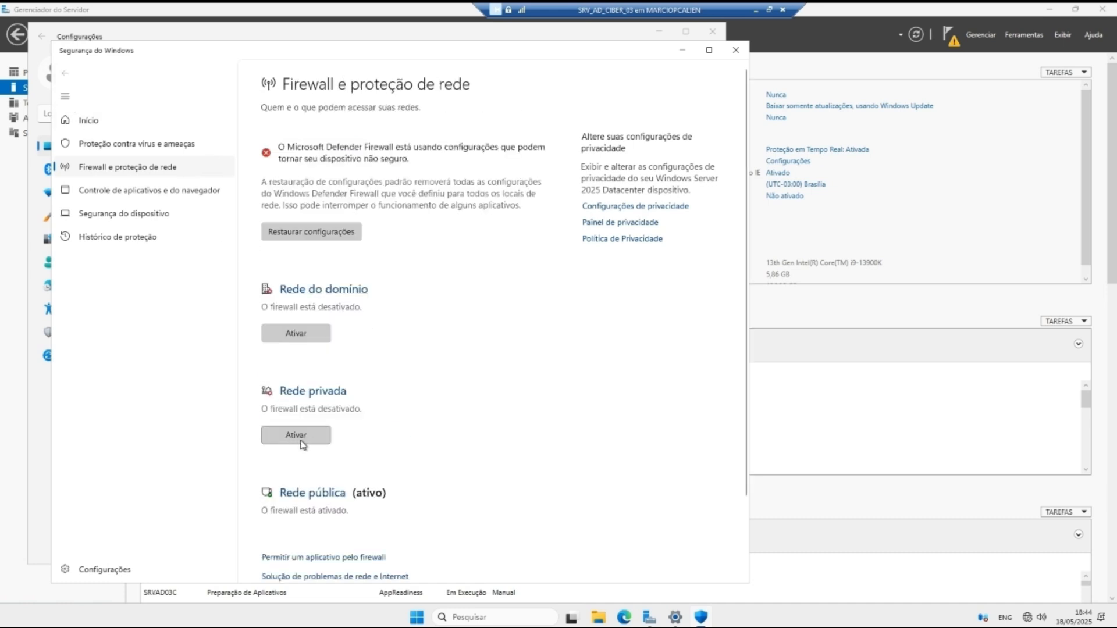
click(312, 493)
click(273, 288)
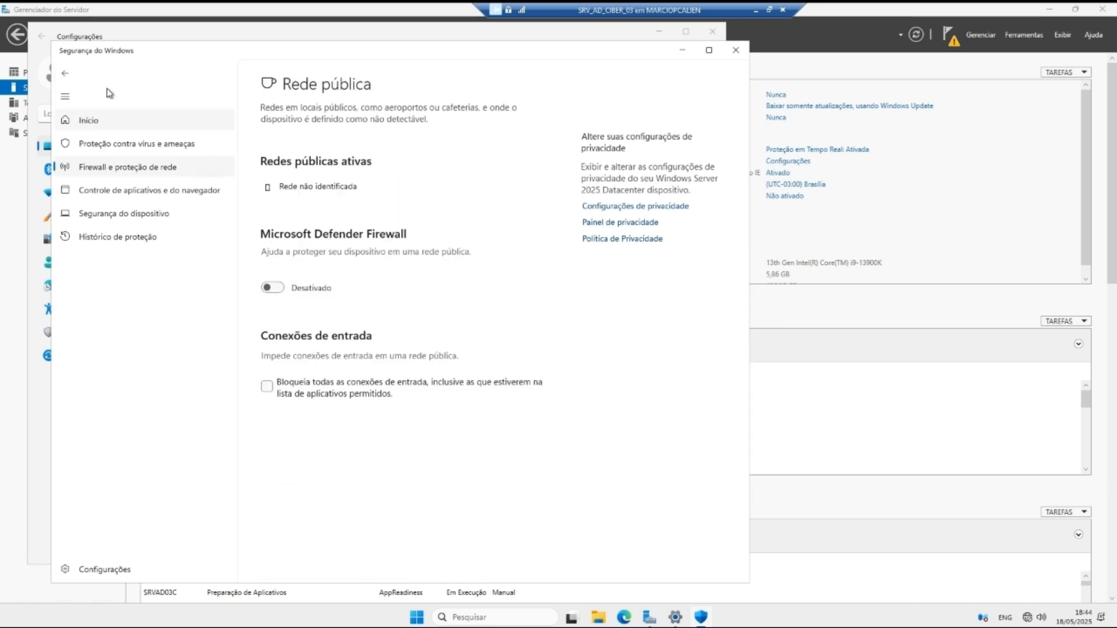
click(64, 73)
Step: Close Windows Security and Settings, and show Server Manager's pending deployment tasks
click(736, 49)
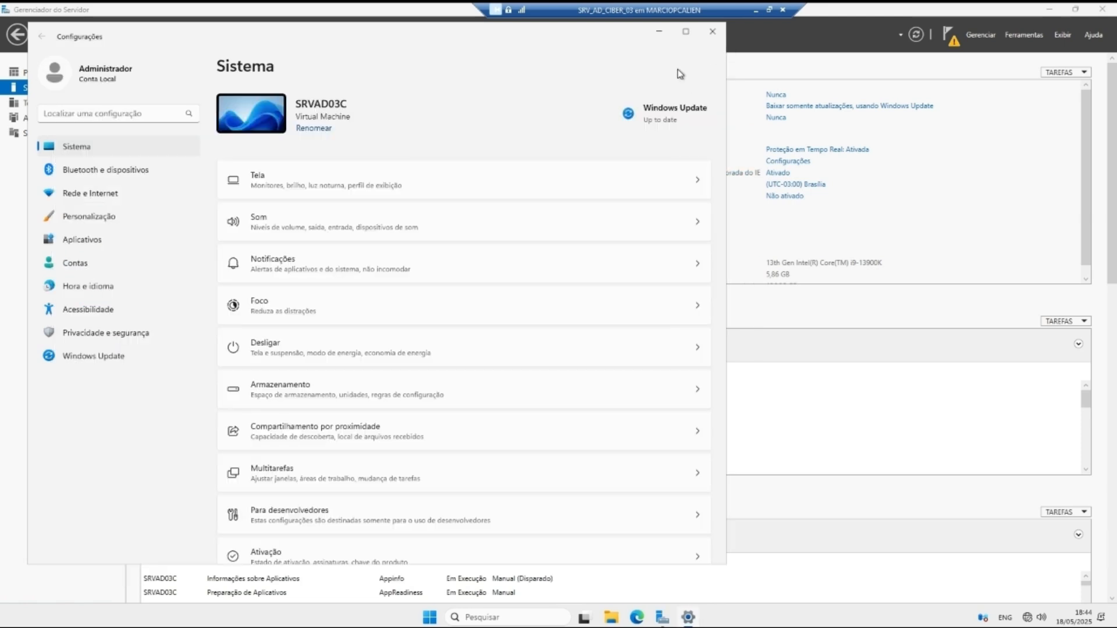
click(712, 32)
click(948, 36)
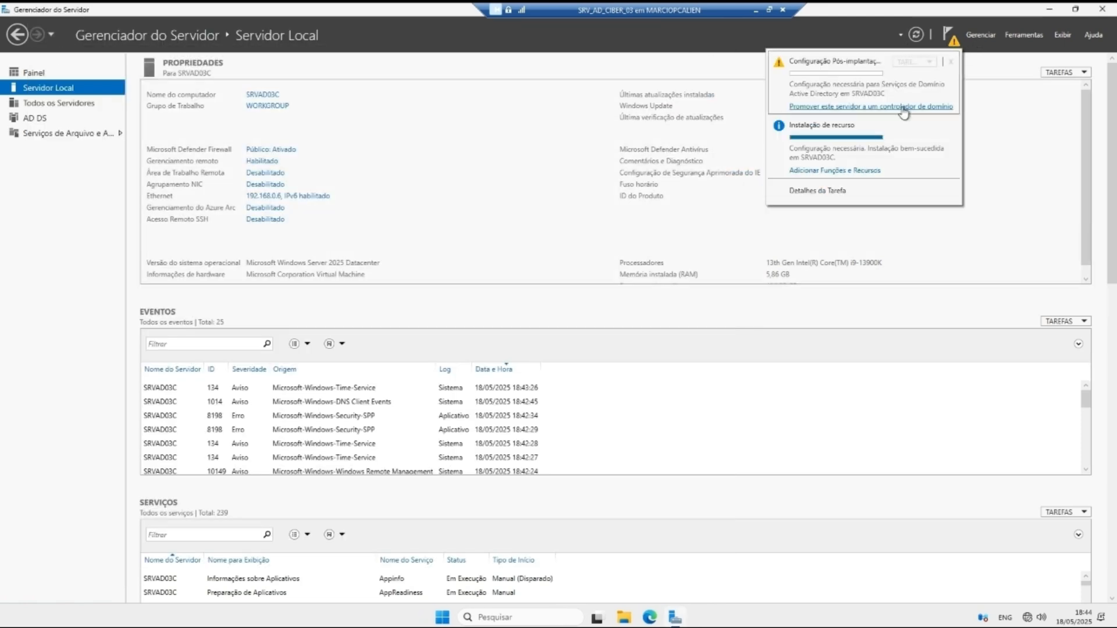
Step: Start promoting the server as a controller for the existing domain ciber.local
click(901, 107)
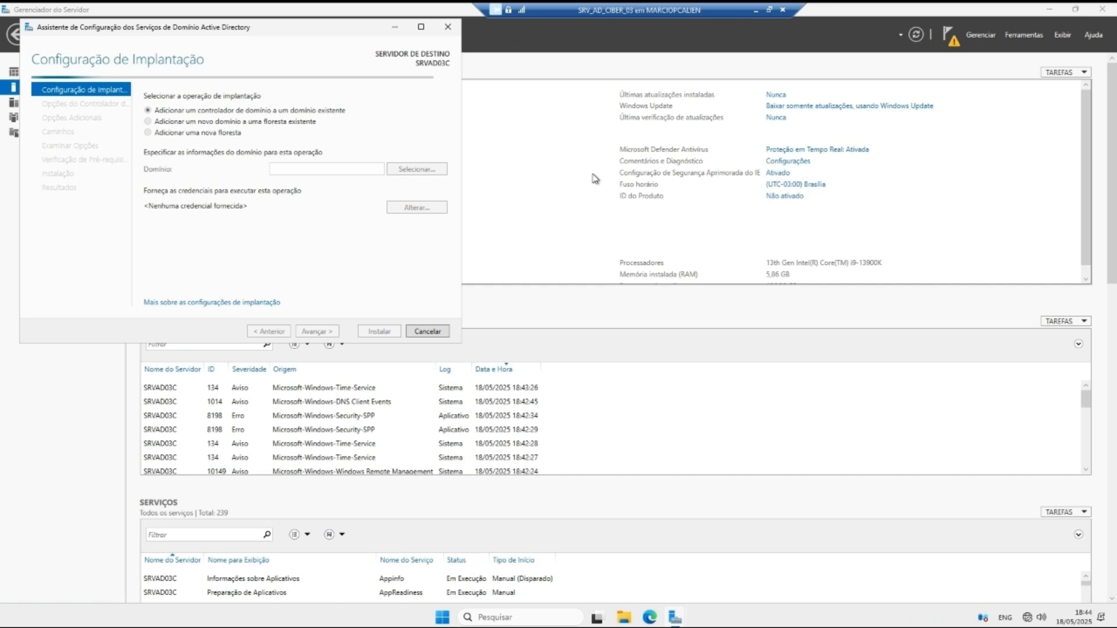
click(337, 167)
text(c)
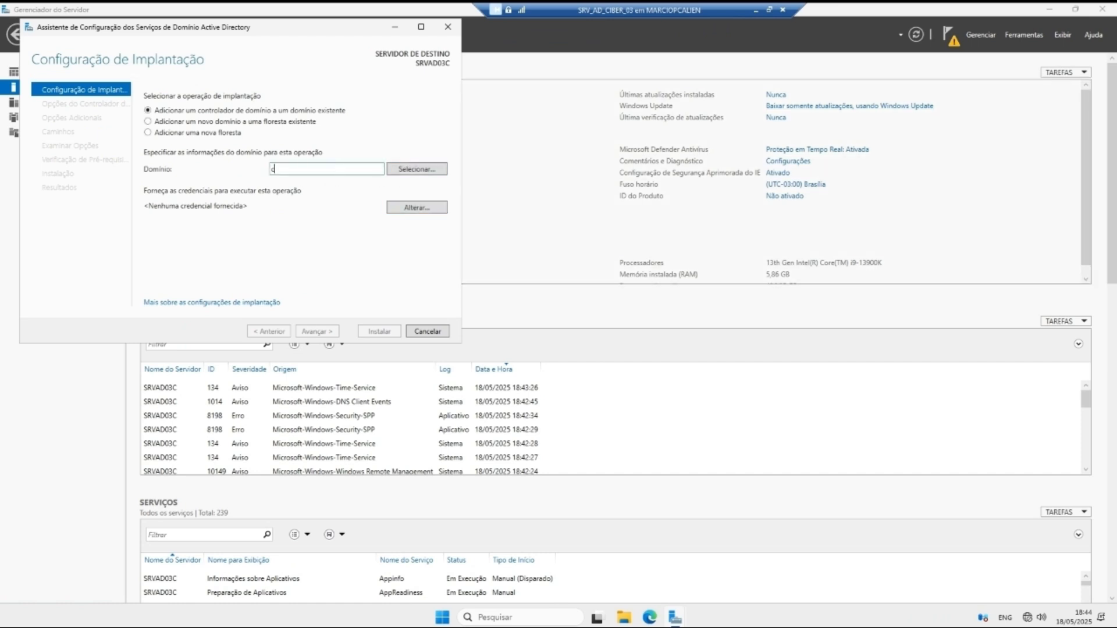
text(iber.local)
Step: Supply ciber.local\Administrador credentials and advance to the domain controller options
click(407, 207)
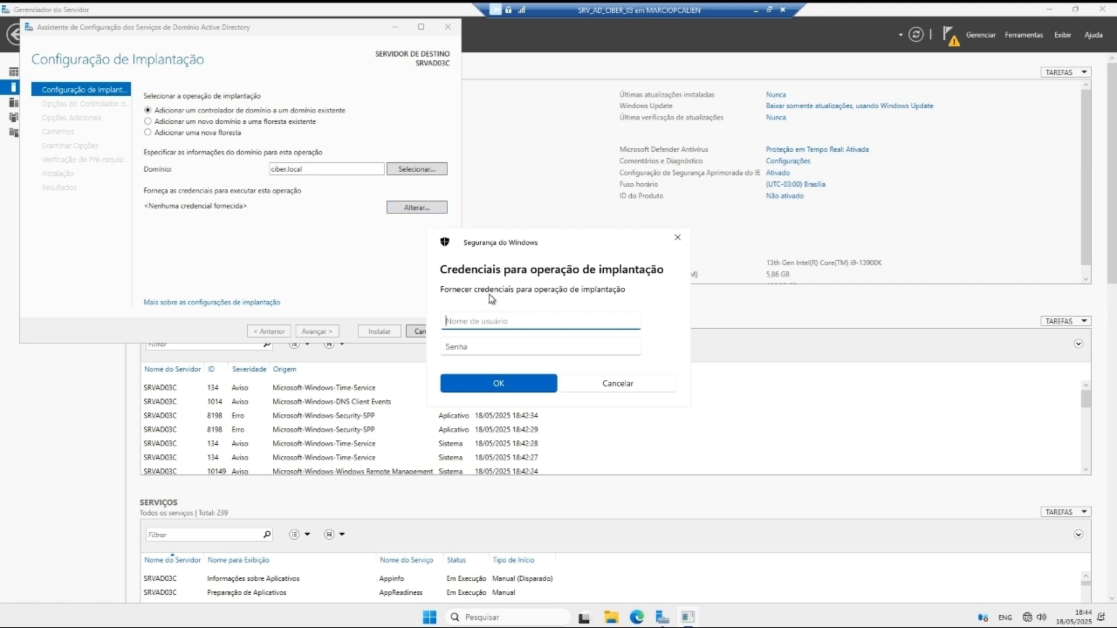
text(ciber.local\Administrador)
key(Tab)
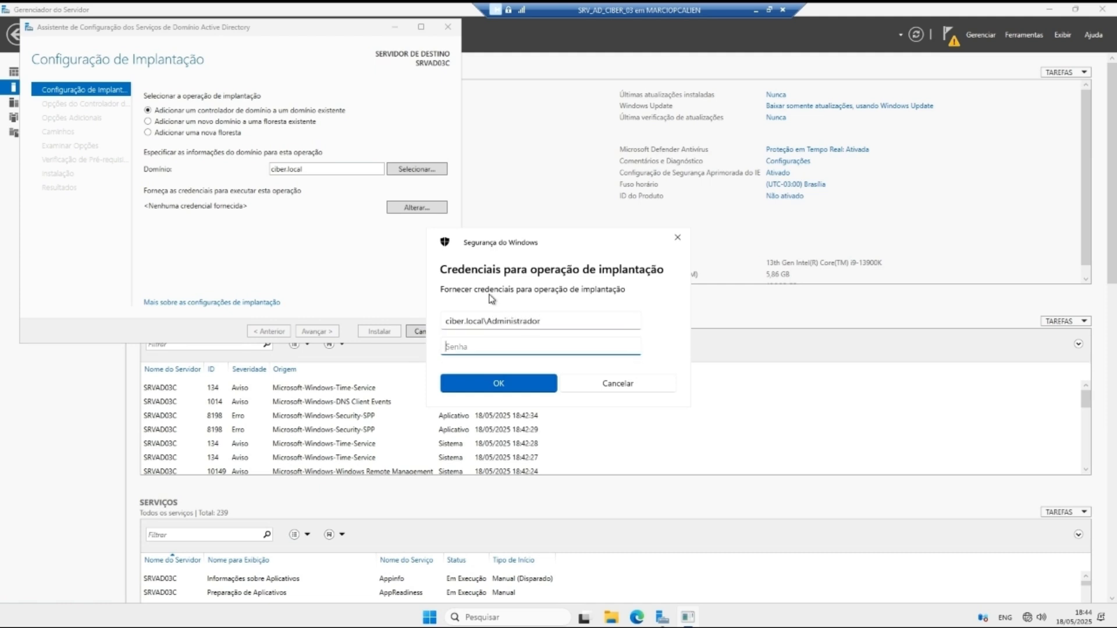
text(••)
key(Return)
click(314, 331)
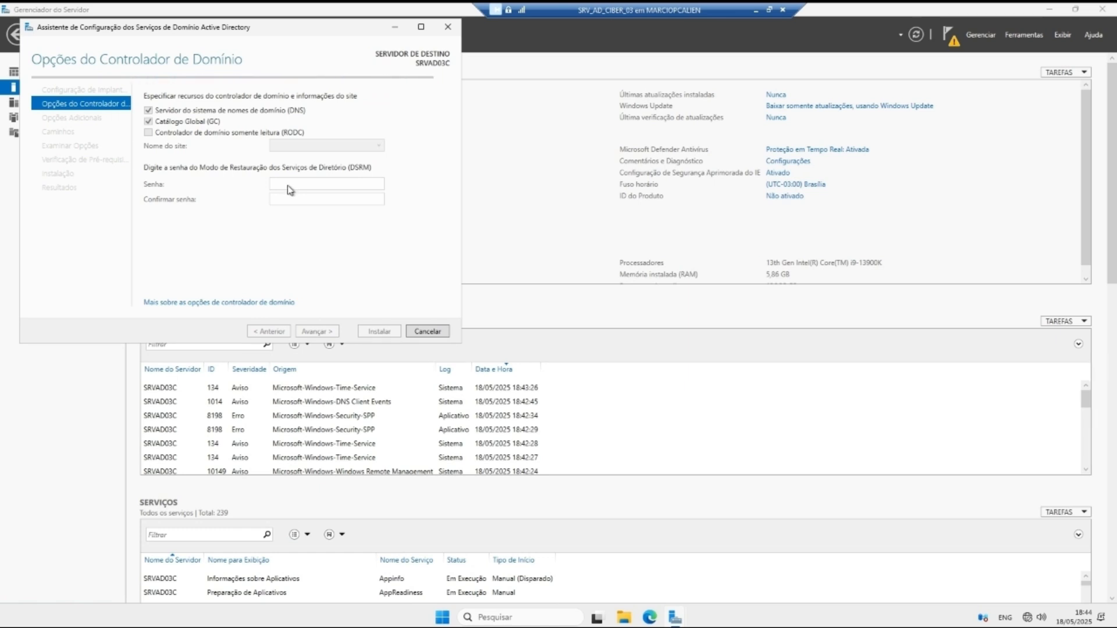
Step: Set the DSRM password, replicate from any controller, keep default paths, and run the prerequisite check
click(289, 184)
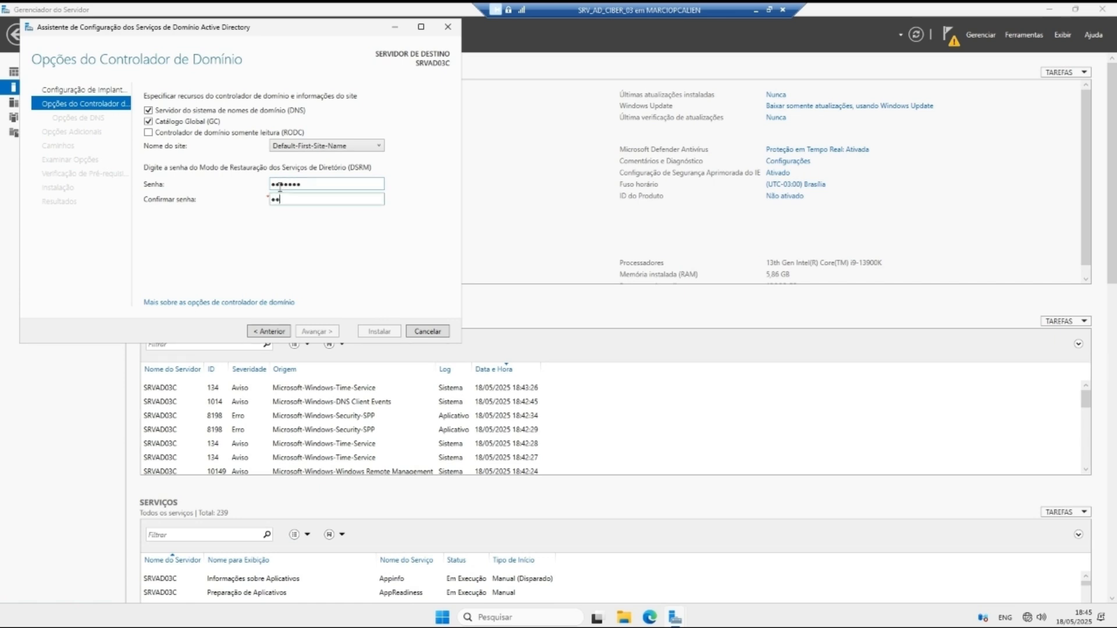
text(0rd)
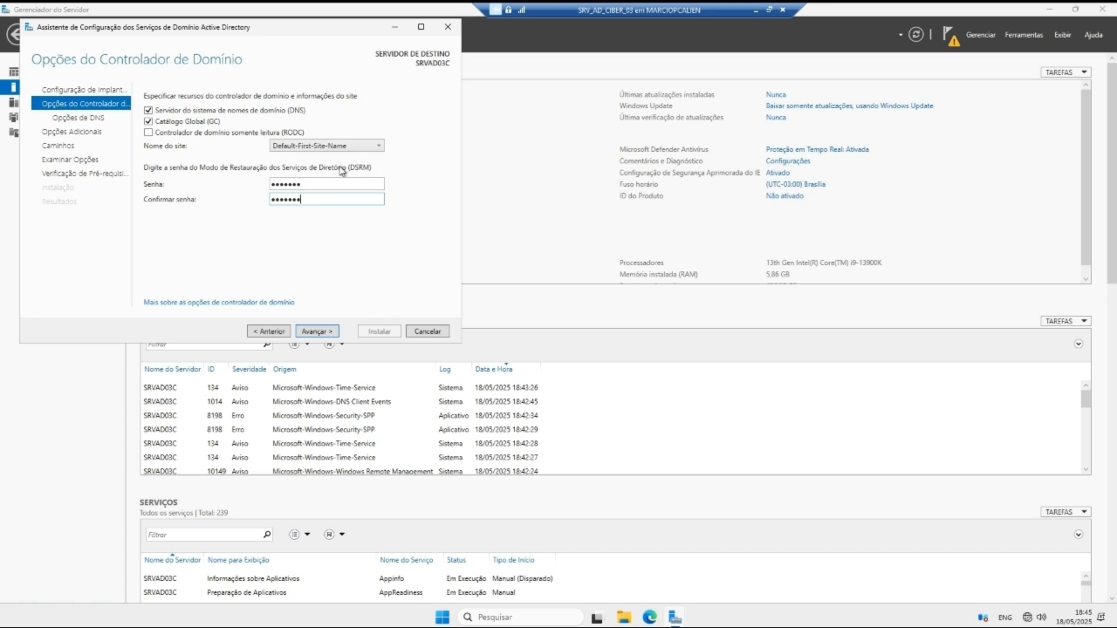
click(316, 330)
click(316, 332)
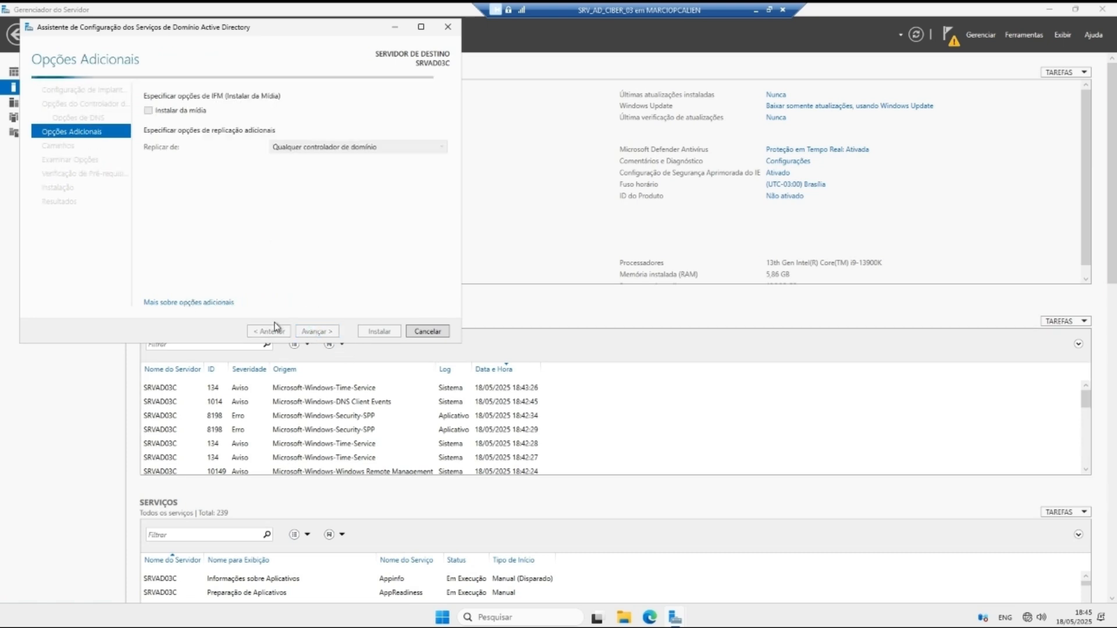
click(336, 149)
click(336, 148)
click(317, 331)
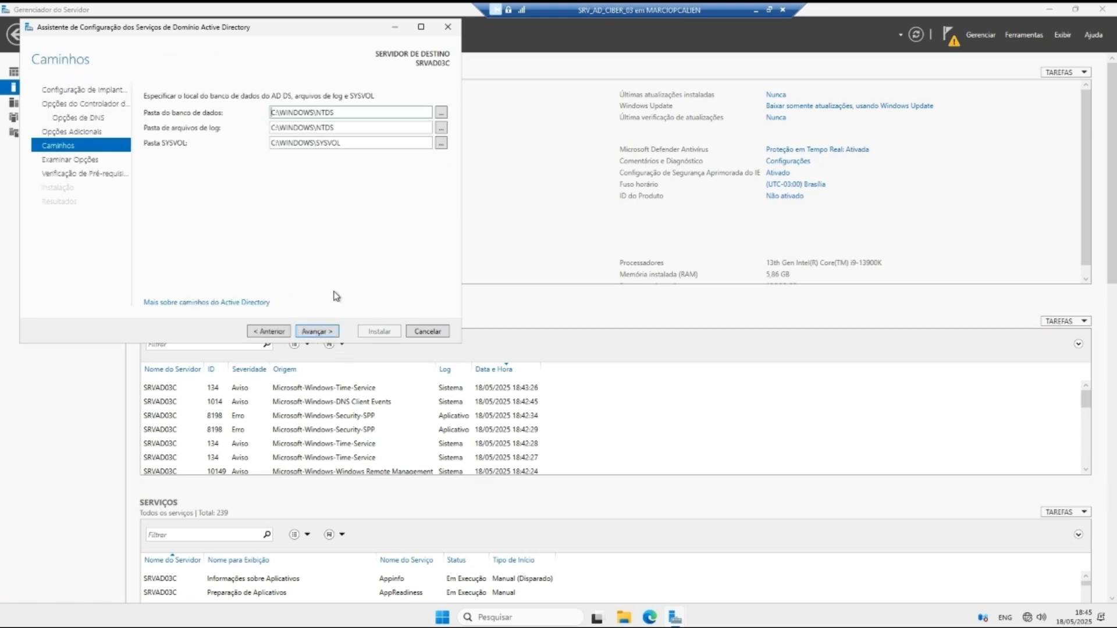
click(317, 331)
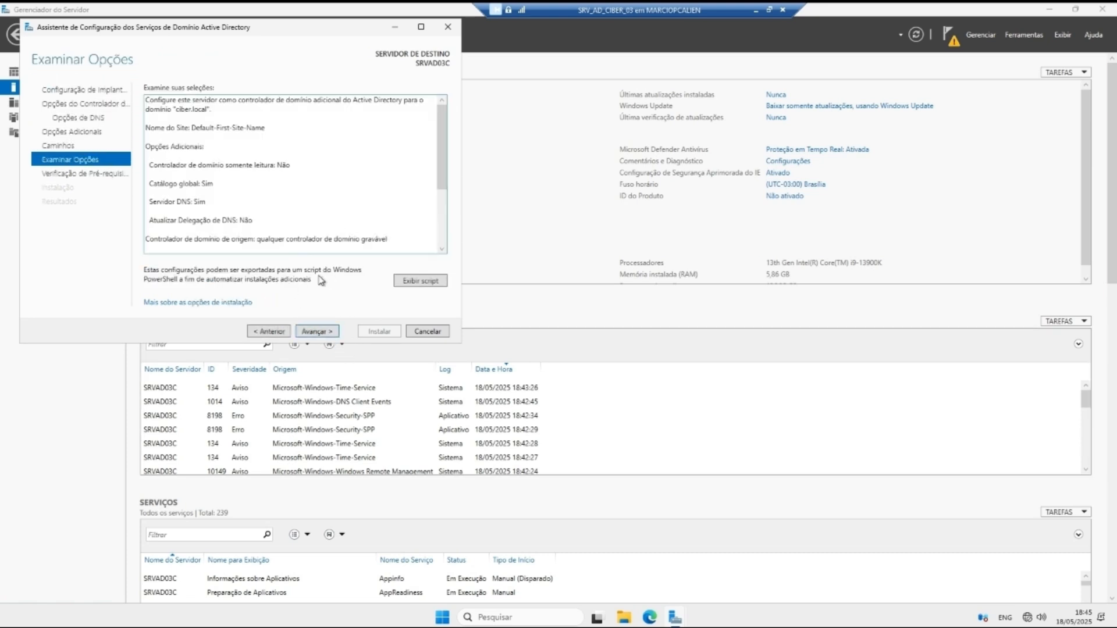
click(316, 330)
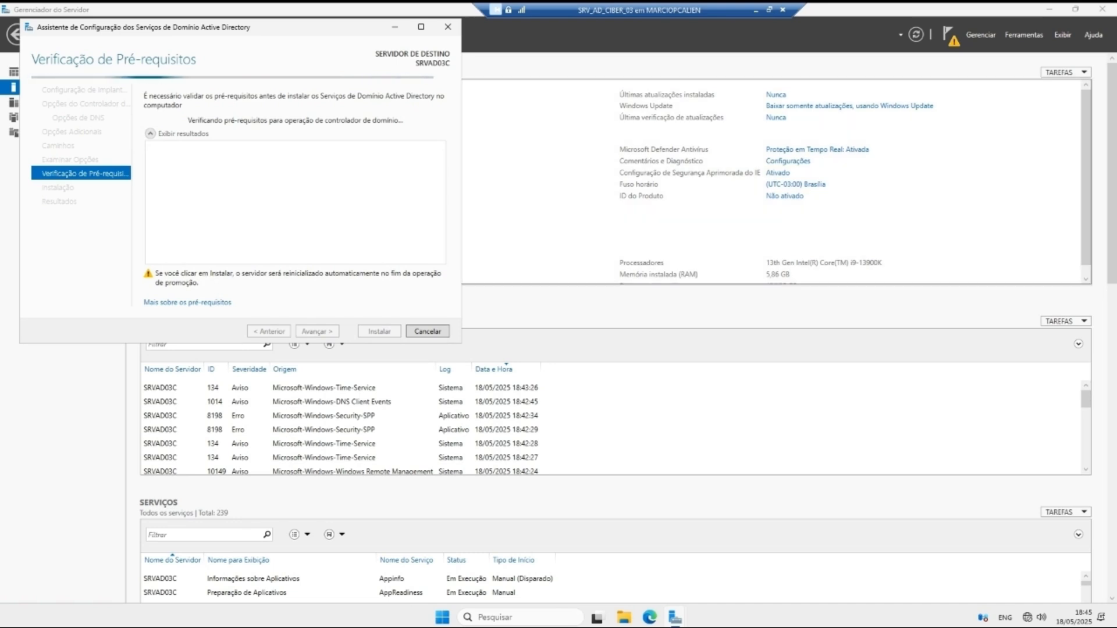
Step: Install the domain controller and dismiss the sign-out notice so the VM reboots
click(395, 332)
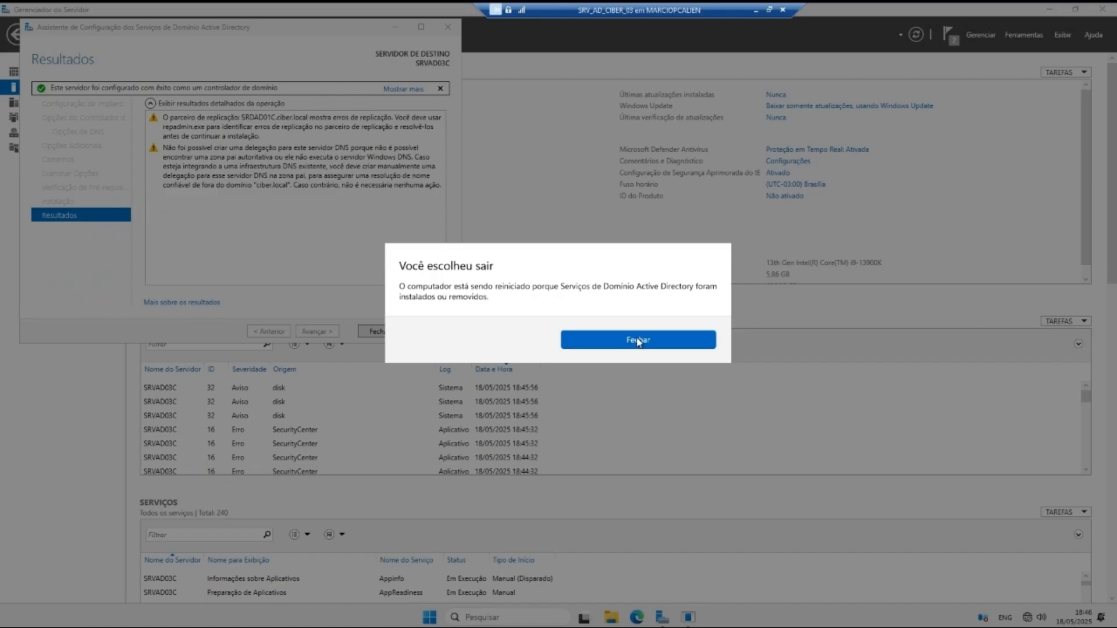
click(639, 341)
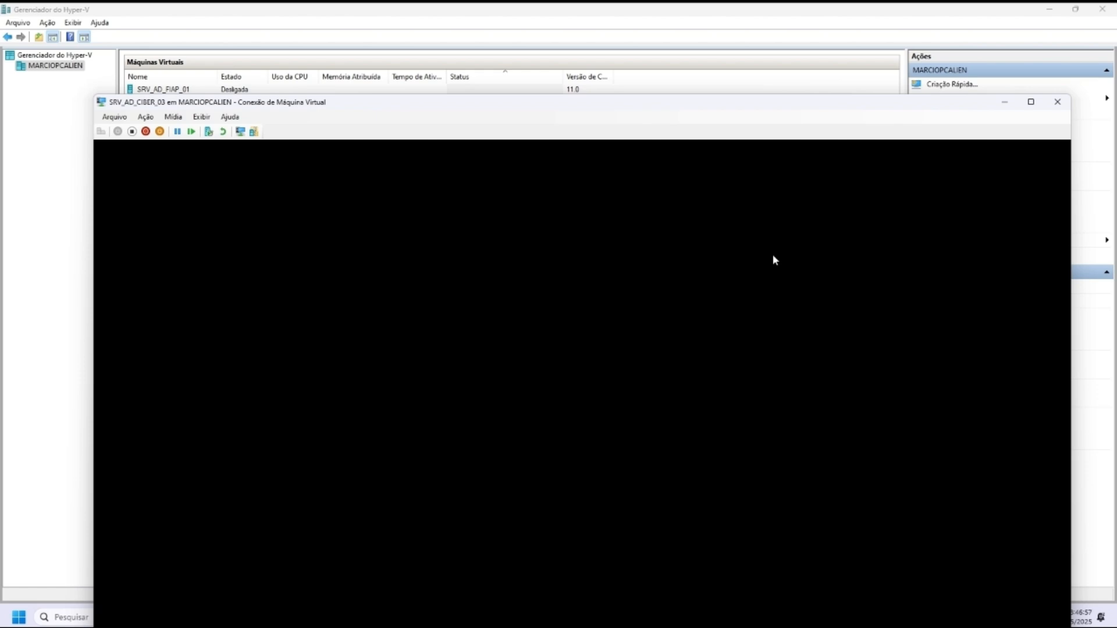
Step: Make the VM session full screen and sign in as Administrador with the domain password
double_click(529, 105)
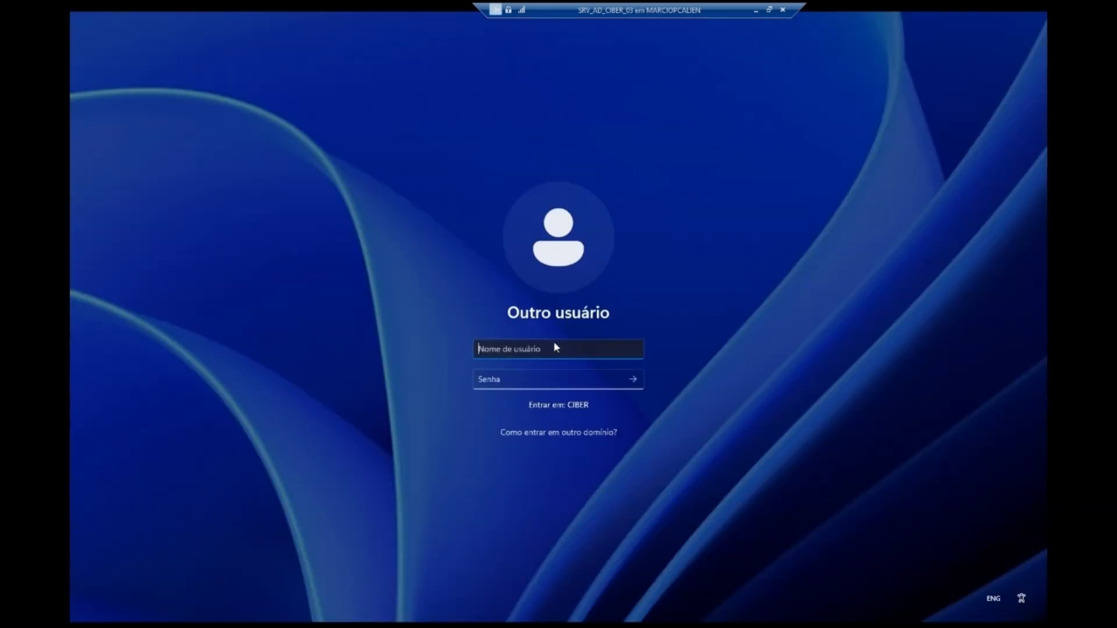
text(Administrador)
key(Tab)
text(*)
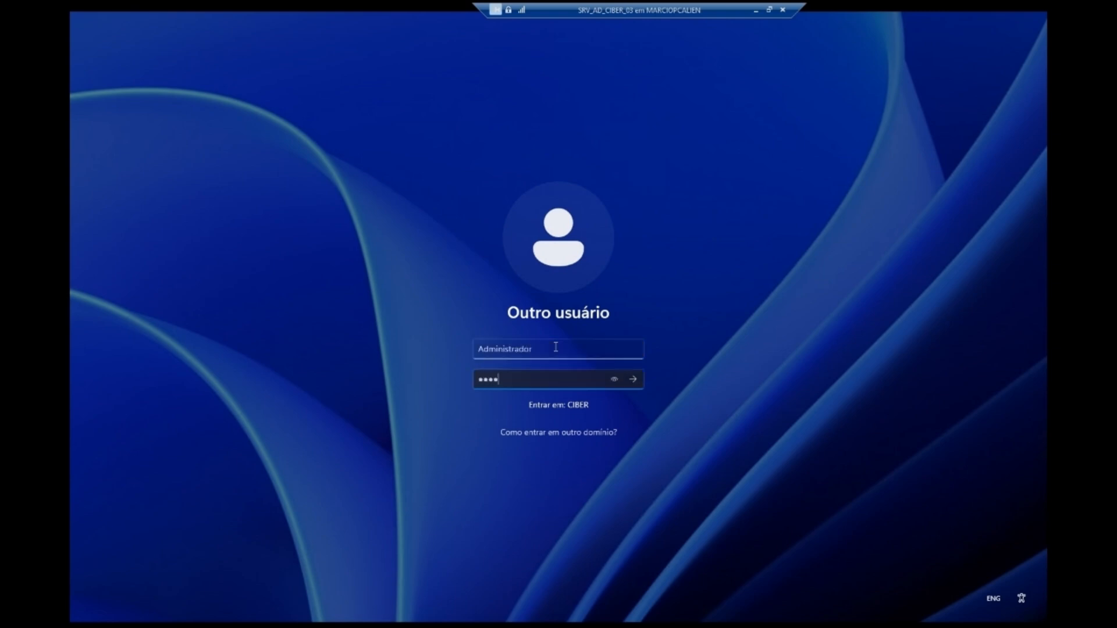
text(*******)
key(Caps_Lock)
key(Return)
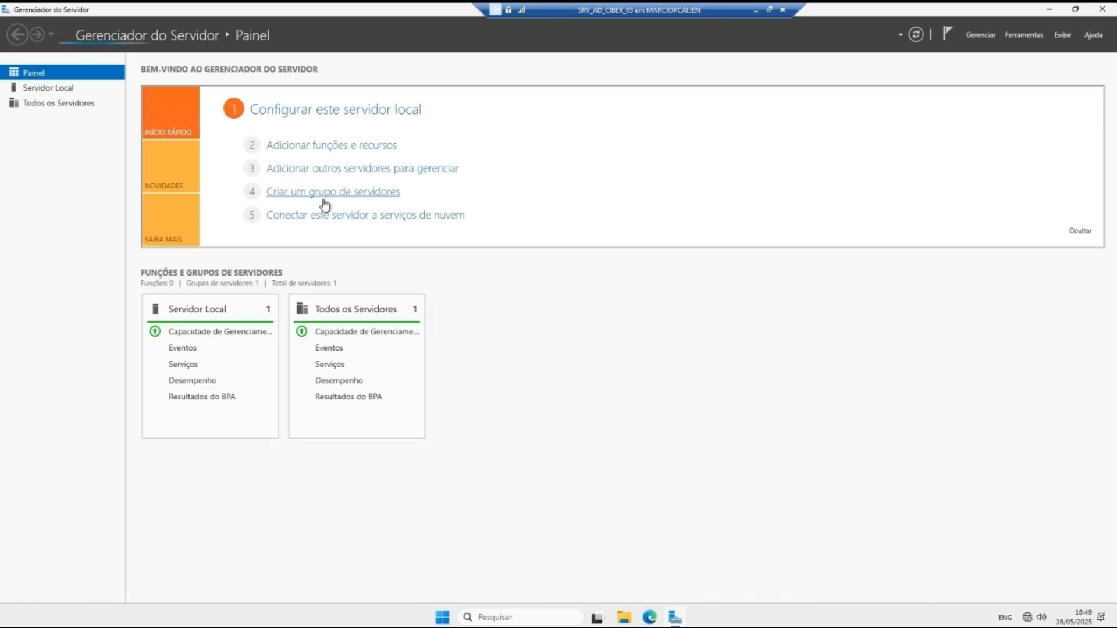
Step: Check SRVAD03C's Local Server domain is ciber.local, then switch to the SRV_AD_CIBER_01 session
click(67, 89)
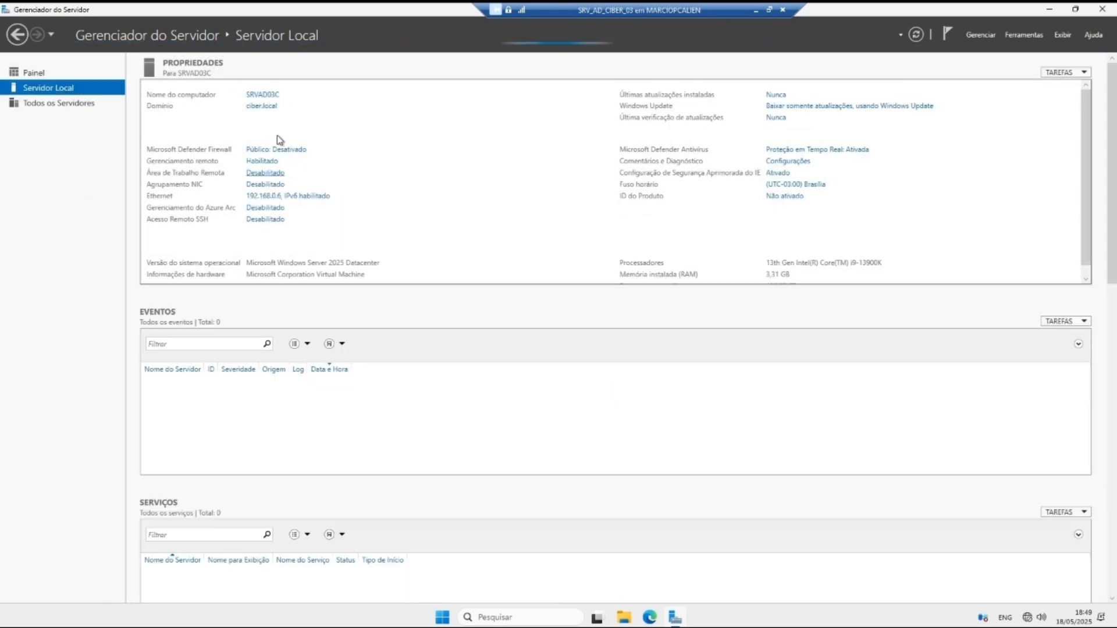
click(756, 11)
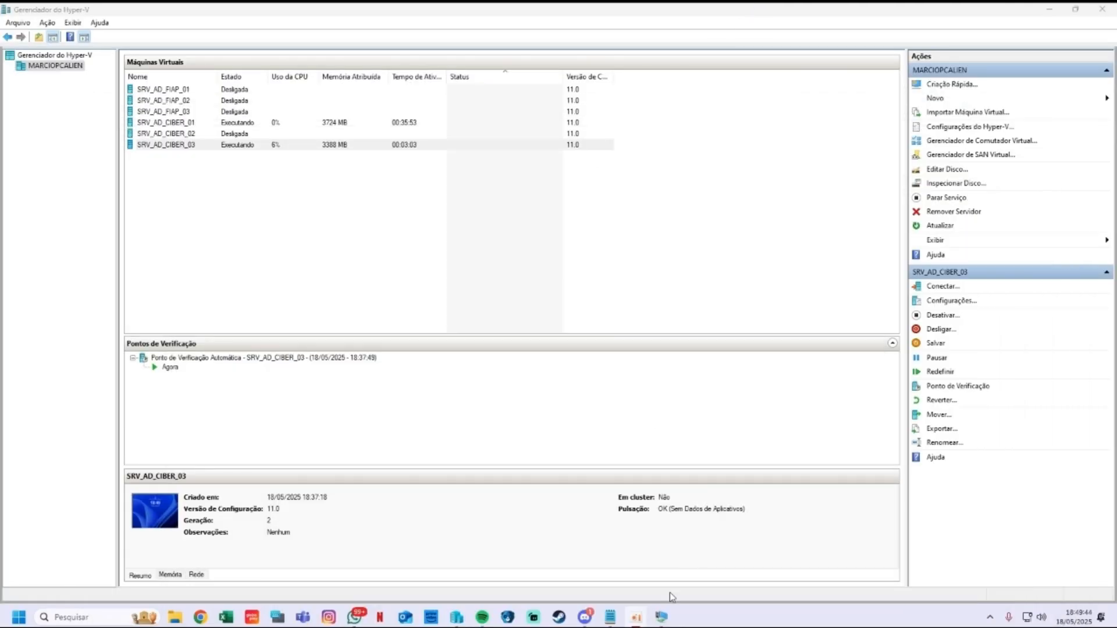
mouse_move(662, 617)
right_click(617, 556)
click(658, 529)
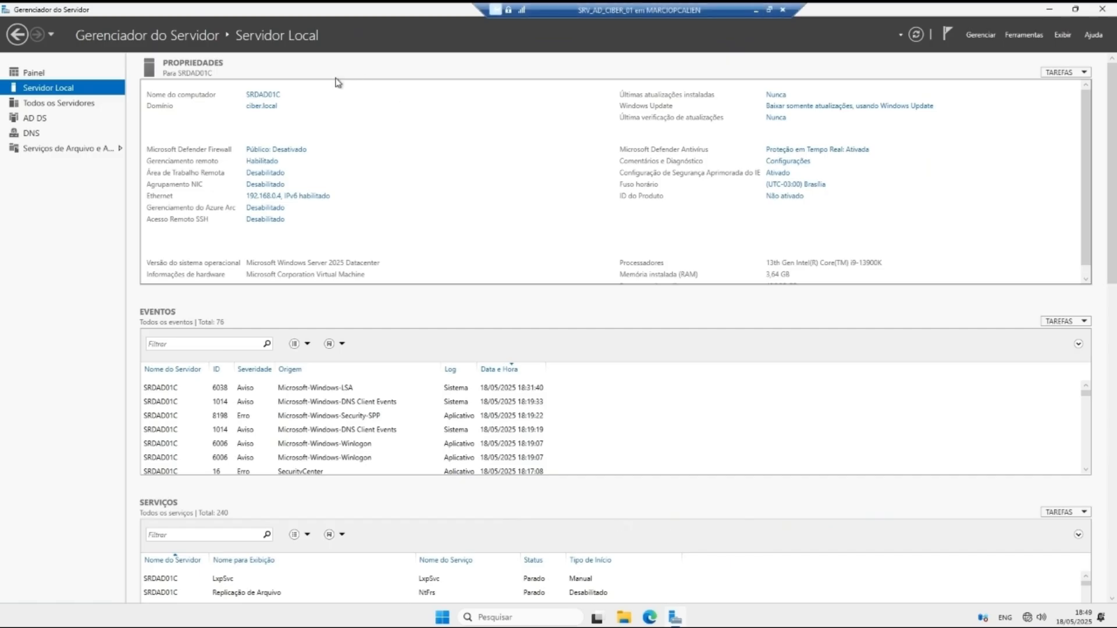
Step: In AD Users and Computers, review the three domain controllers listed under Domain Controllers
click(1023, 35)
click(955, 372)
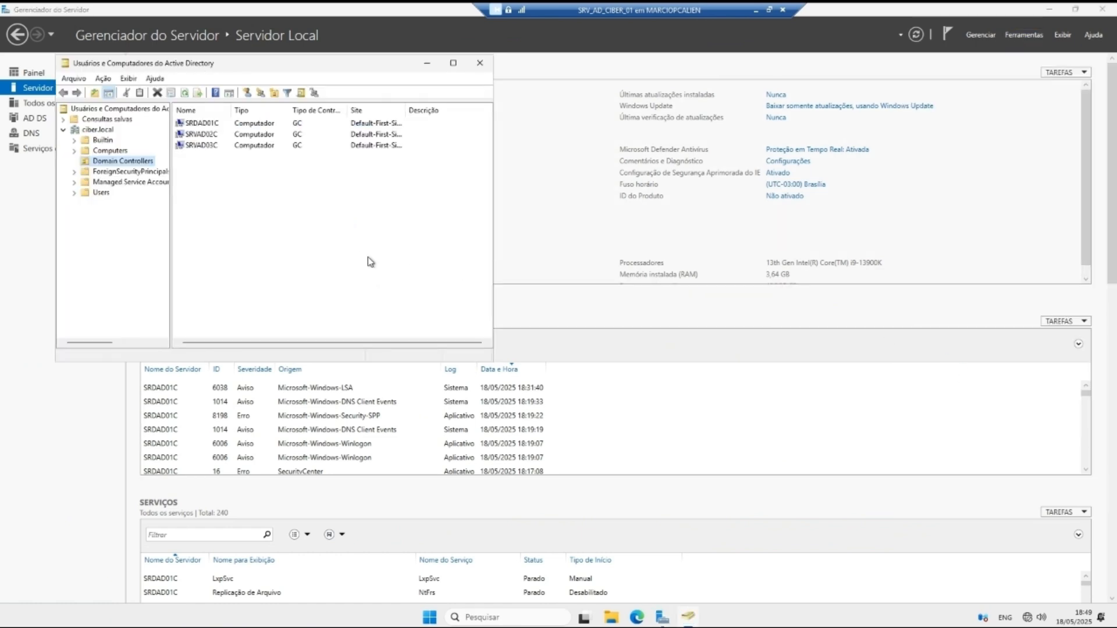
drag(254, 150, 245, 125)
click(247, 195)
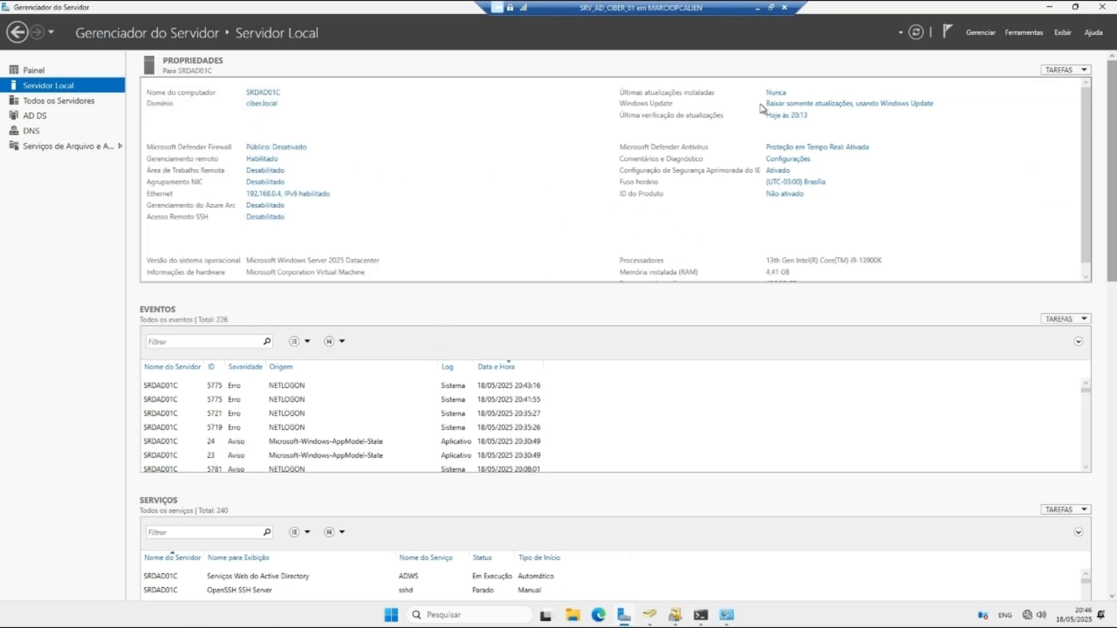
click(1033, 31)
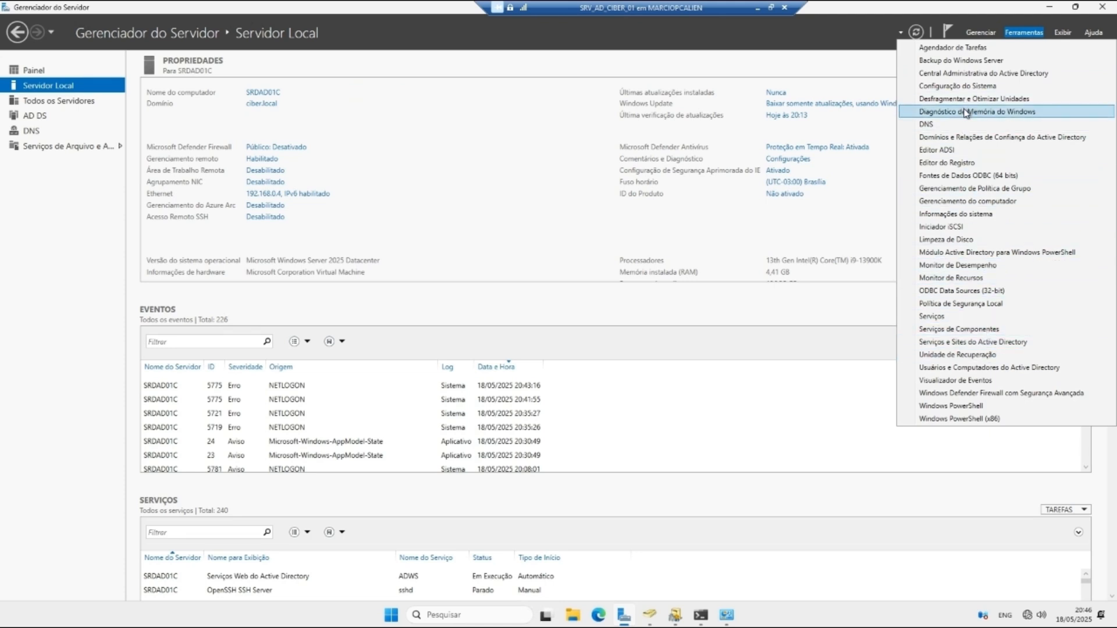
Step: Start a new trust from ciber.local's Trusts properties with fiap.local as the partner domain
click(967, 137)
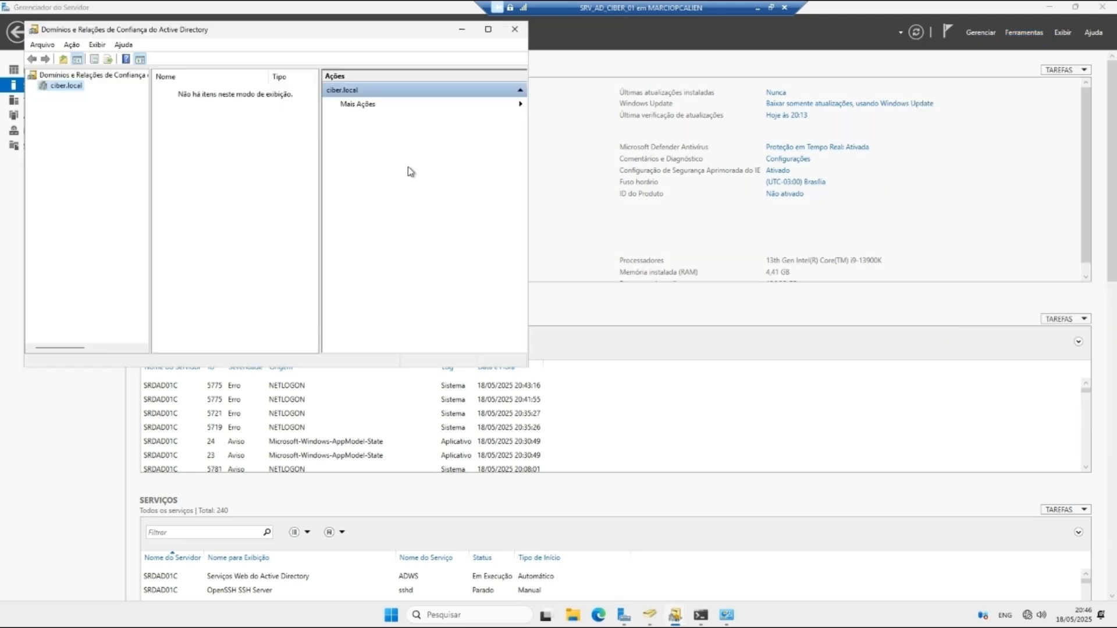
right_click(69, 87)
click(105, 161)
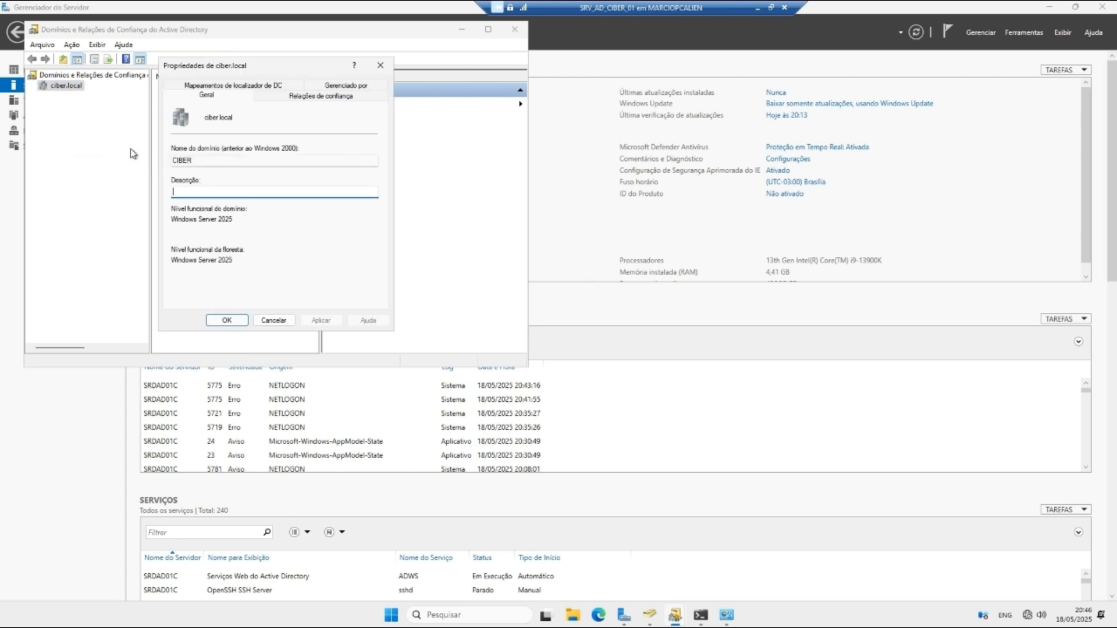
click(318, 96)
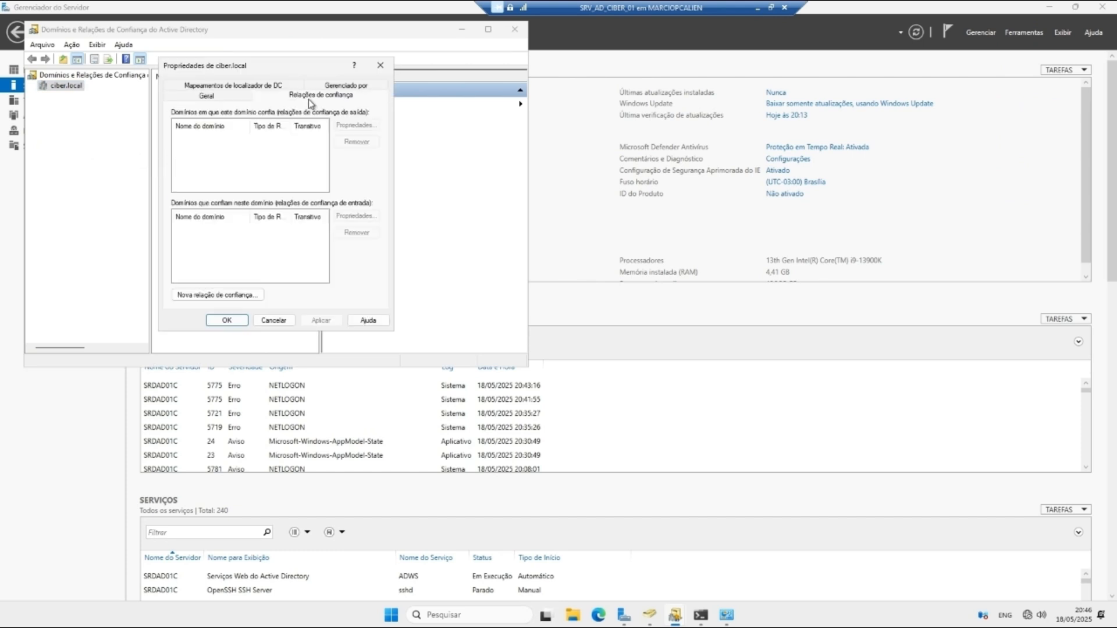
click(236, 295)
click(384, 330)
text(fiap.local)
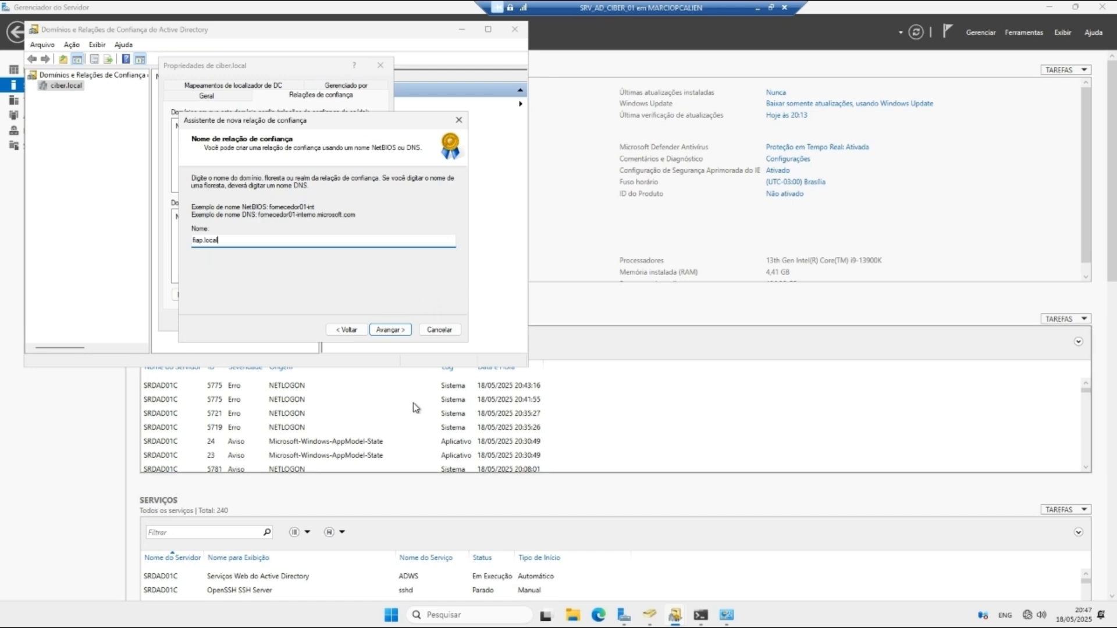
click(388, 330)
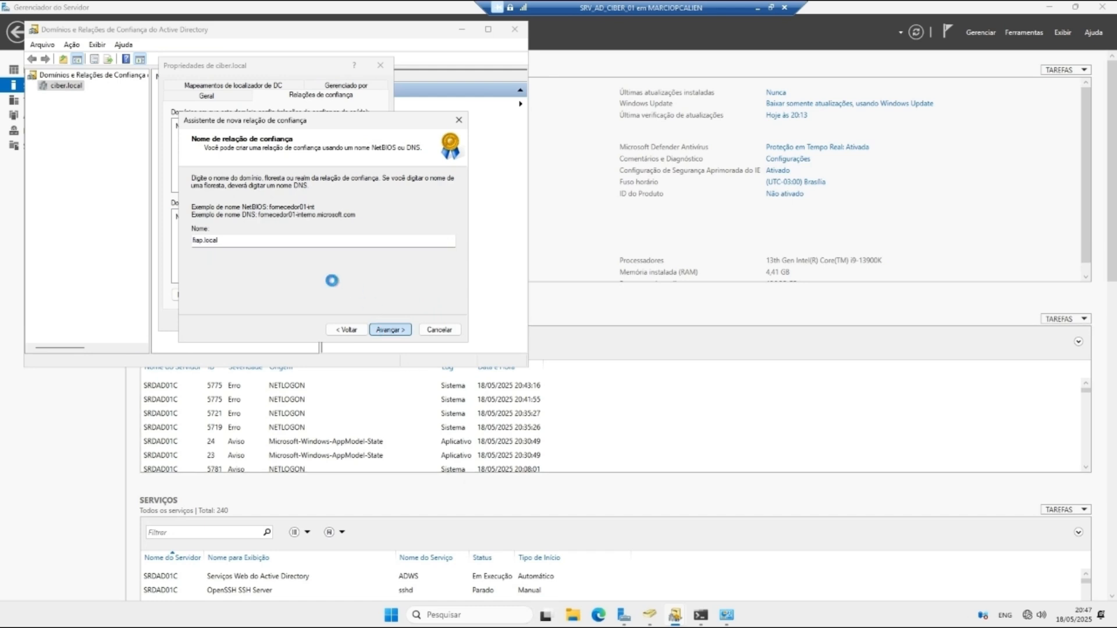
Step: Choose a two-way trust, created on this domain only, with domain-wide authentication
click(384, 331)
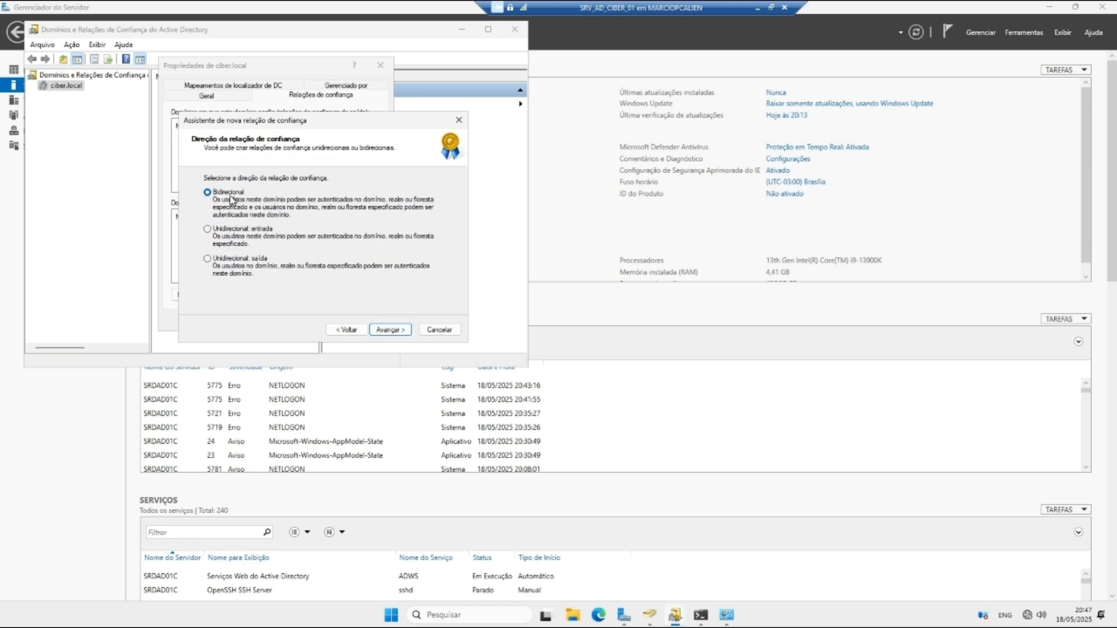
click(348, 329)
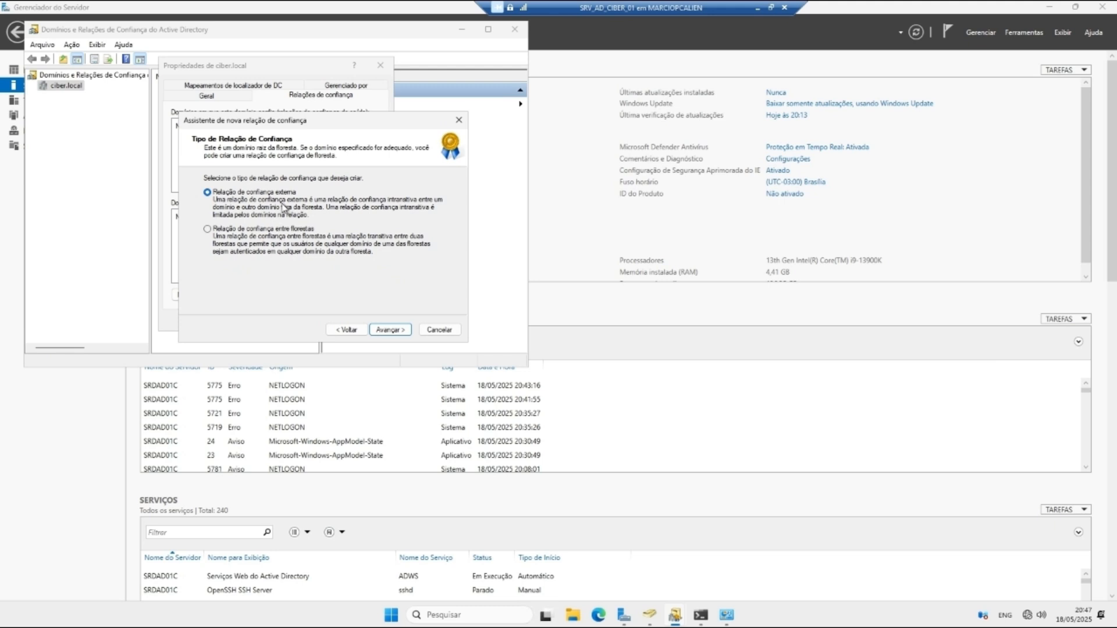
click(389, 330)
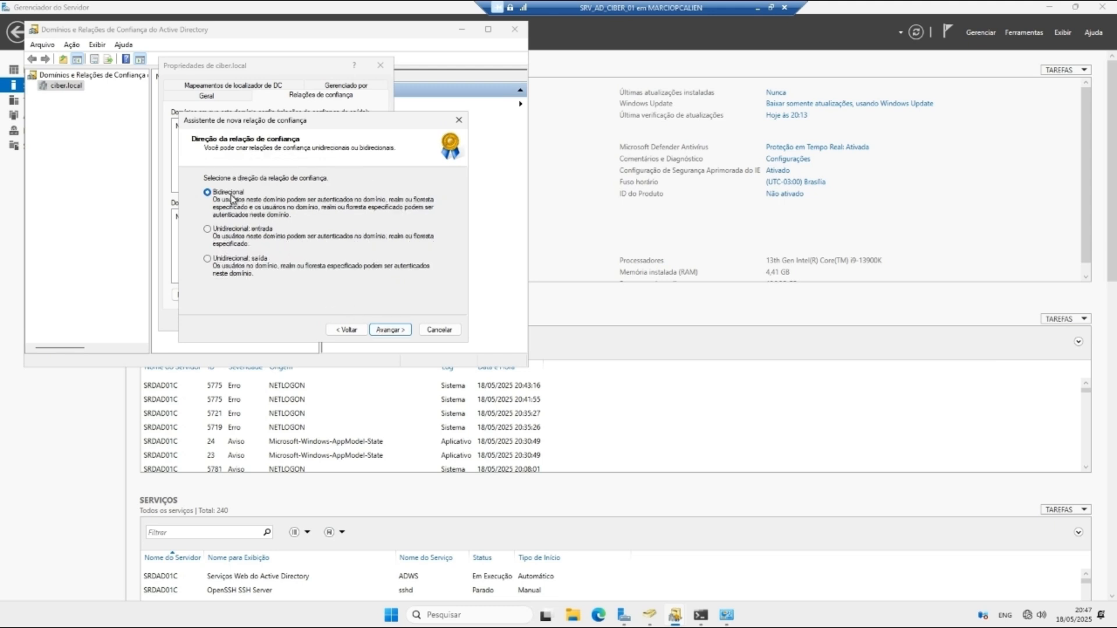
click(389, 330)
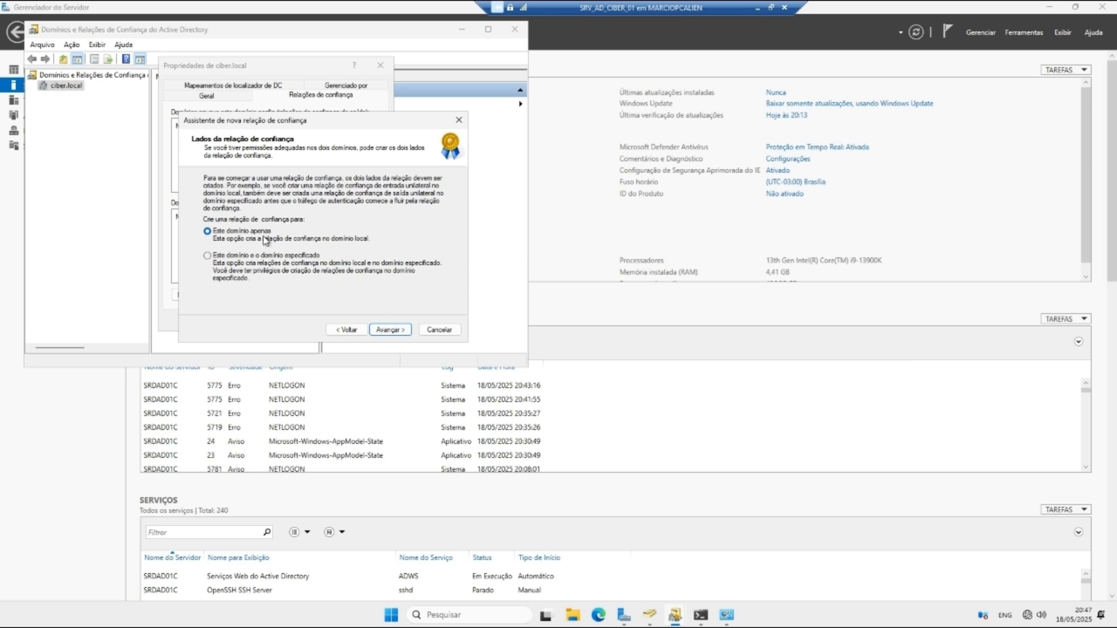
click(376, 330)
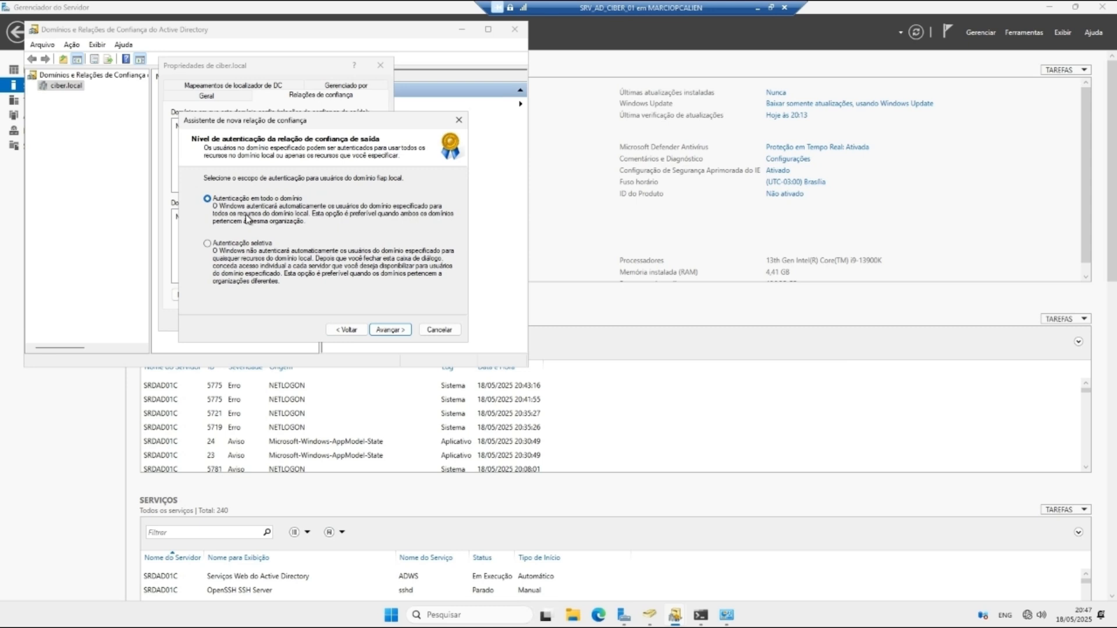
click(385, 330)
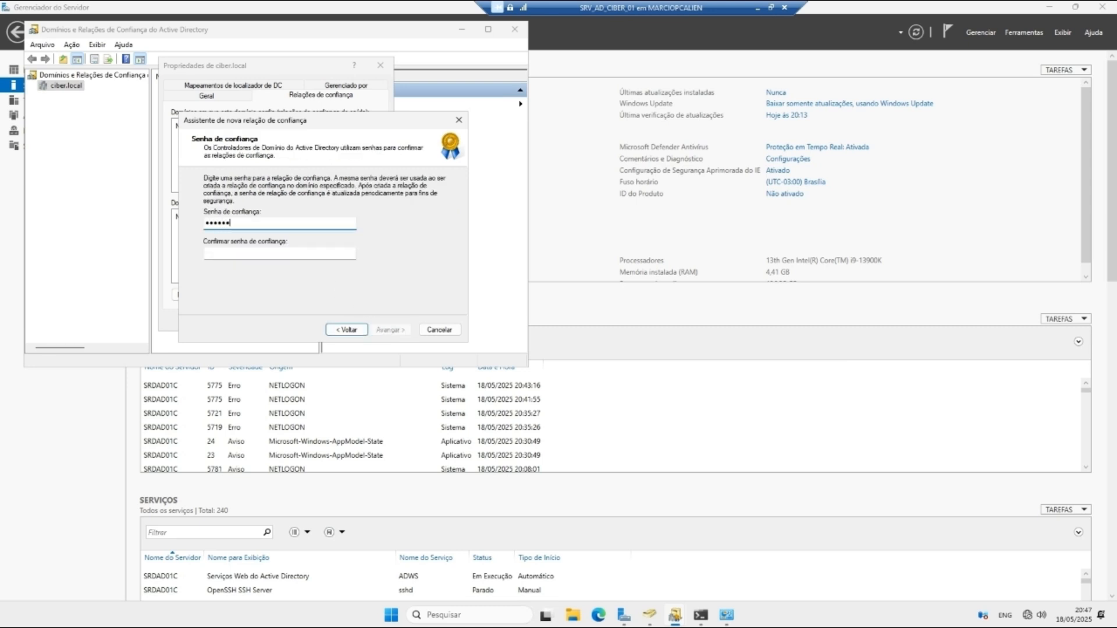
Step: Enter the trust password and its confirmation
click(306, 251)
text(a)
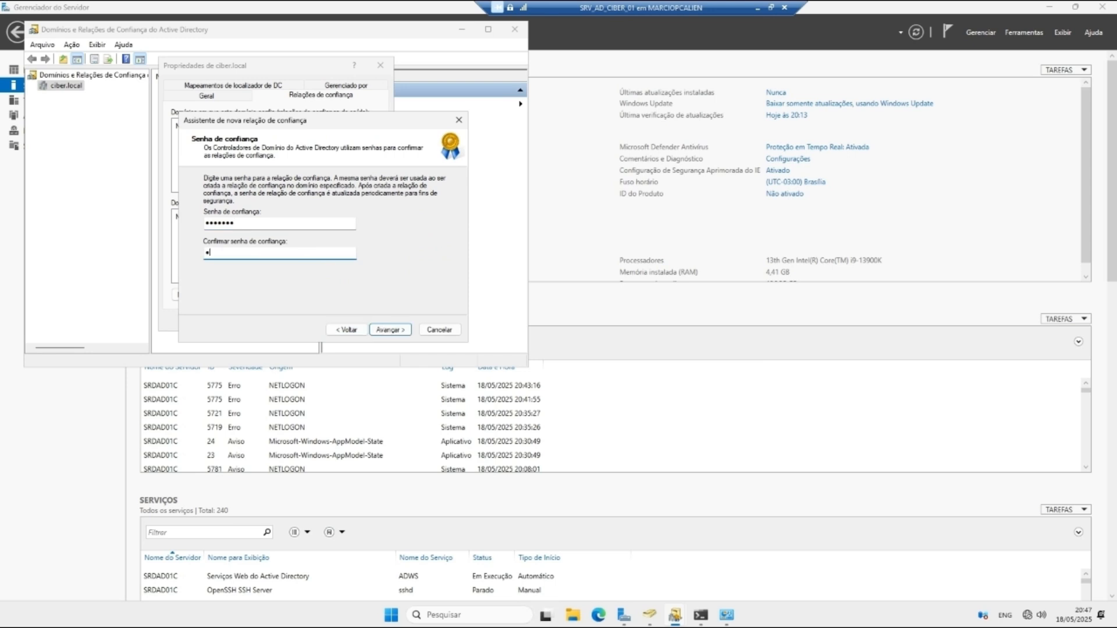
text(•••)
key(BackSpace)
key(BackSpace)
key(BackSpace)
key(BackSpace)
text(••••••)
key(Caps_Lock)
Step: Finish the trust password and review the trust selections summary, including authentication level
text(•)
click(390, 329)
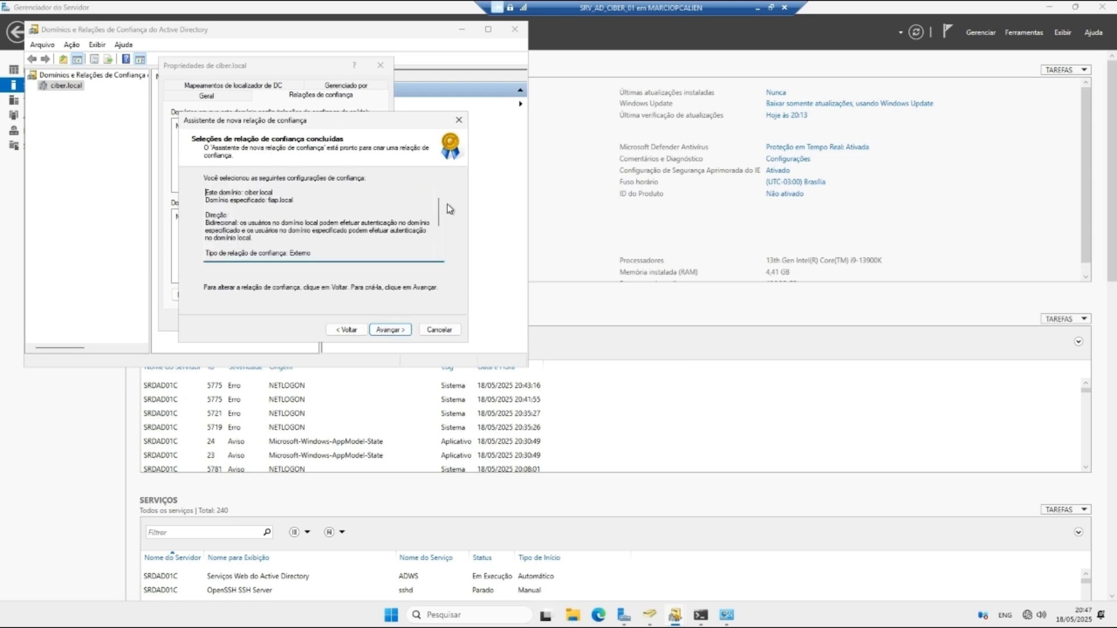
drag(440, 207, 436, 245)
scroll(435, 238, up, 5)
drag(243, 230, 277, 231)
scroll(439, 233, down, 3)
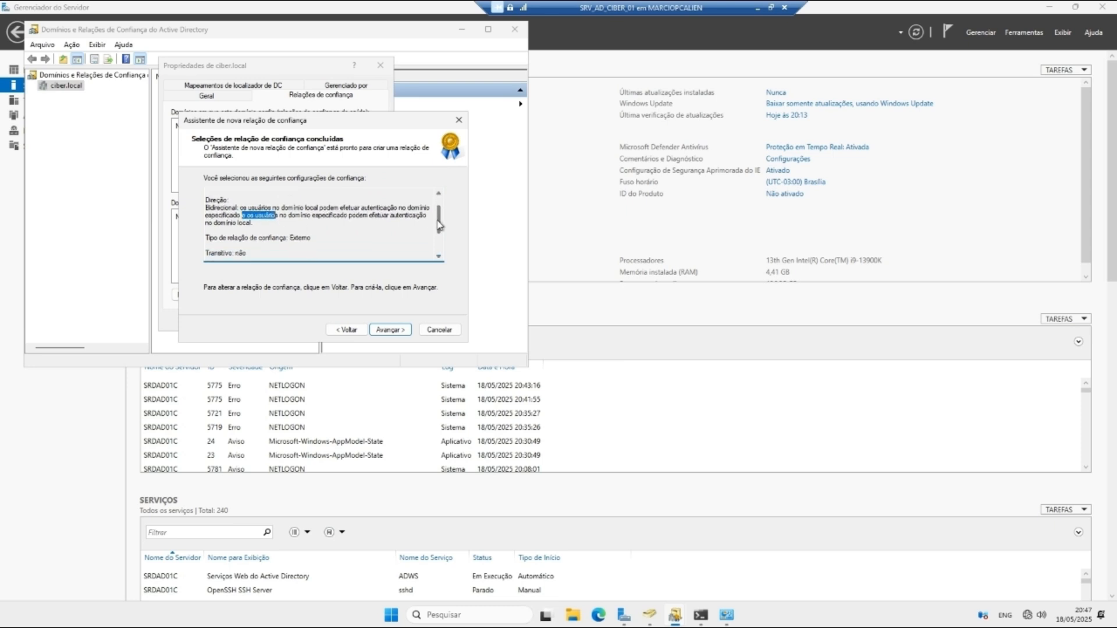
scroll(439, 233, down, 1)
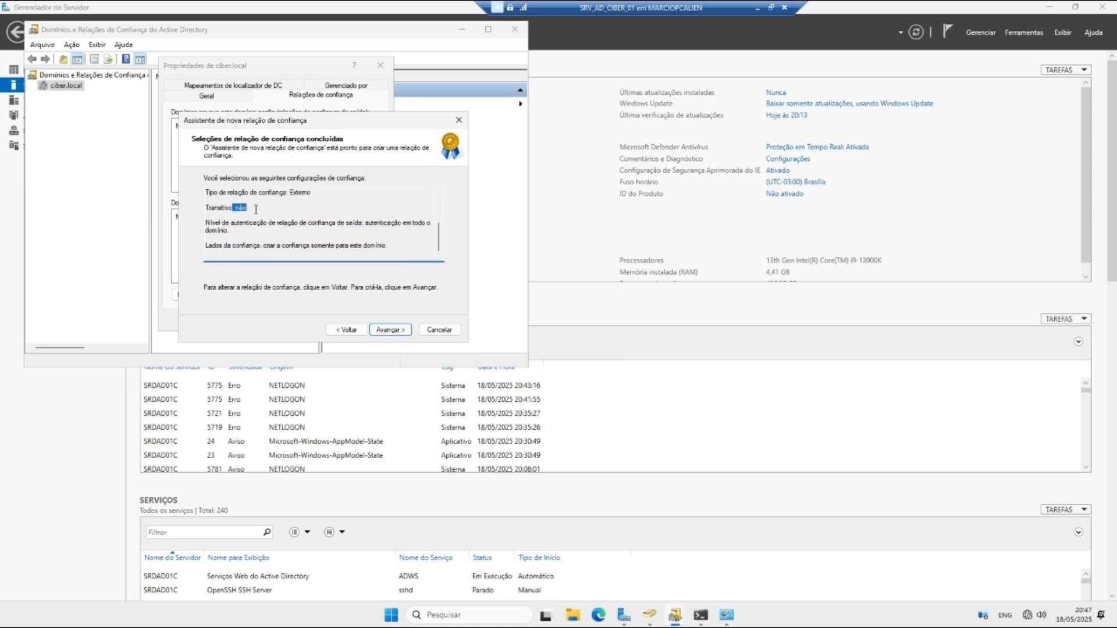
drag(250, 223, 285, 223)
Step: Create the fiap.local trust and confirm outgoing and incoming directions with Administrador credentials
click(386, 329)
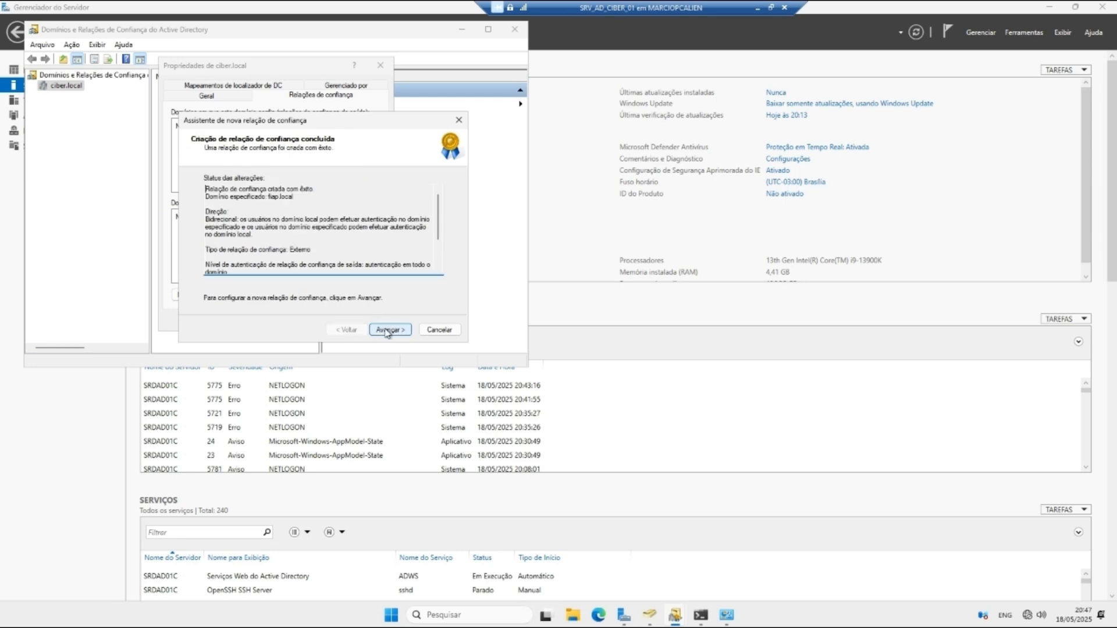
click(387, 330)
click(232, 207)
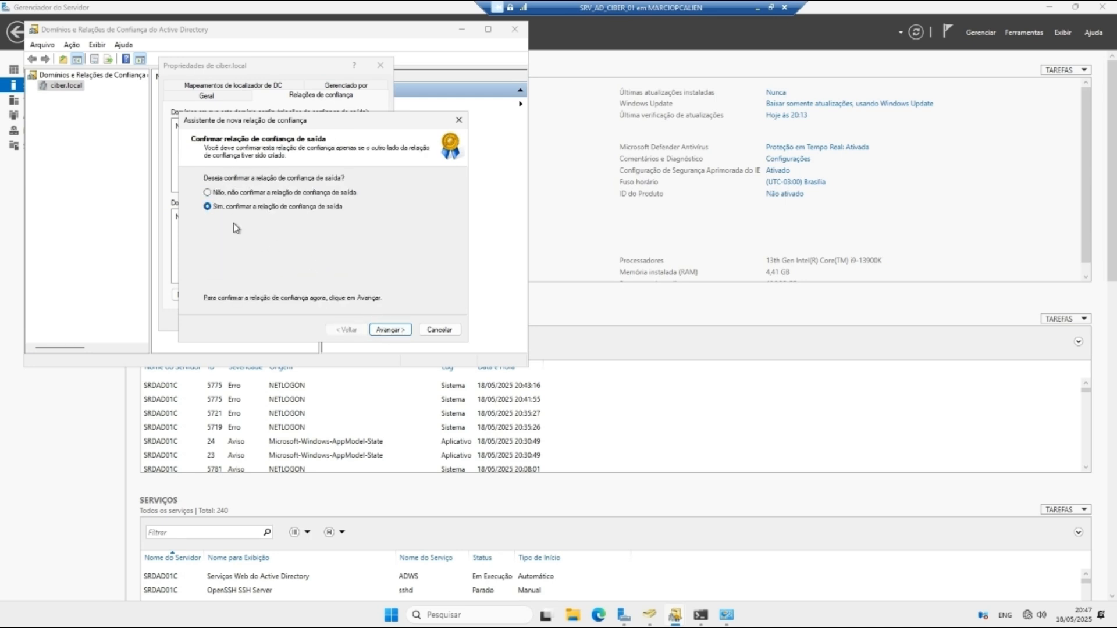
click(388, 331)
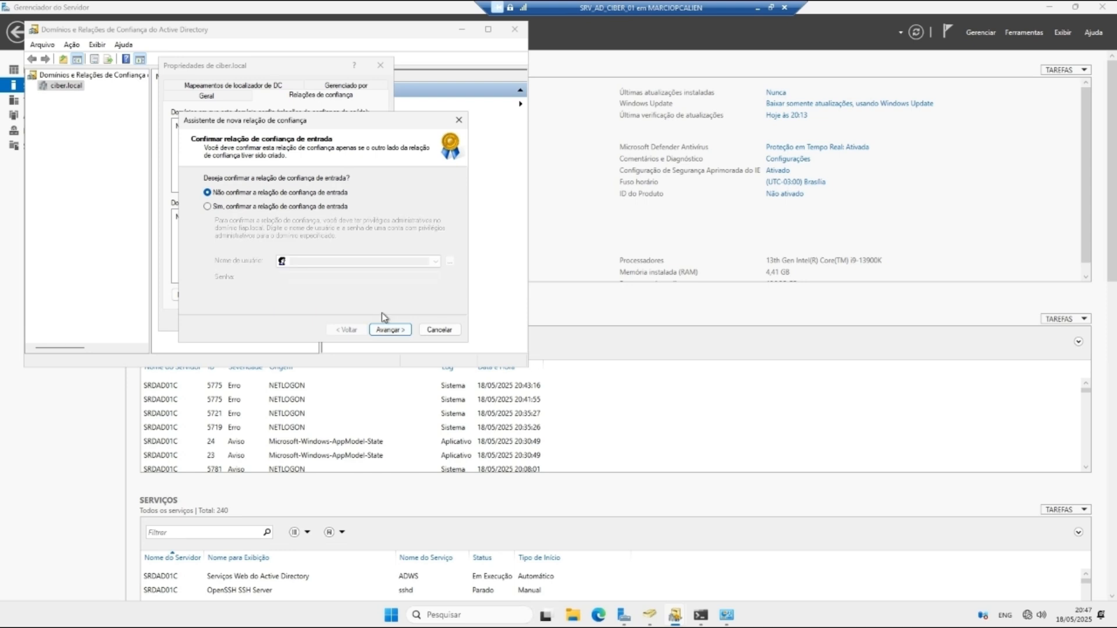
click(238, 207)
click(326, 261)
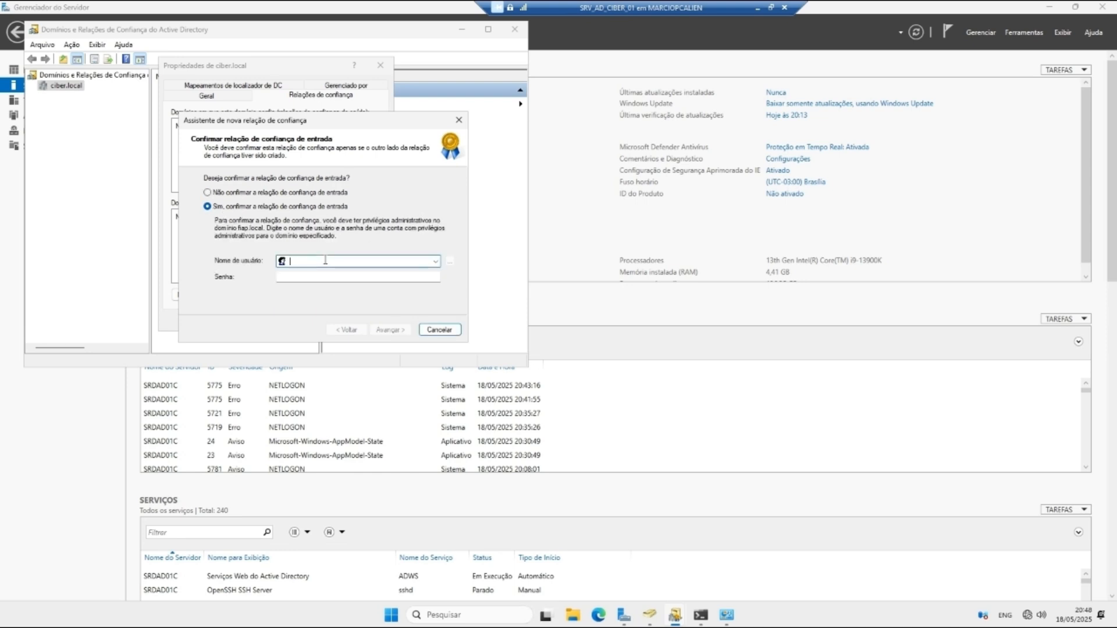
text(Admini)
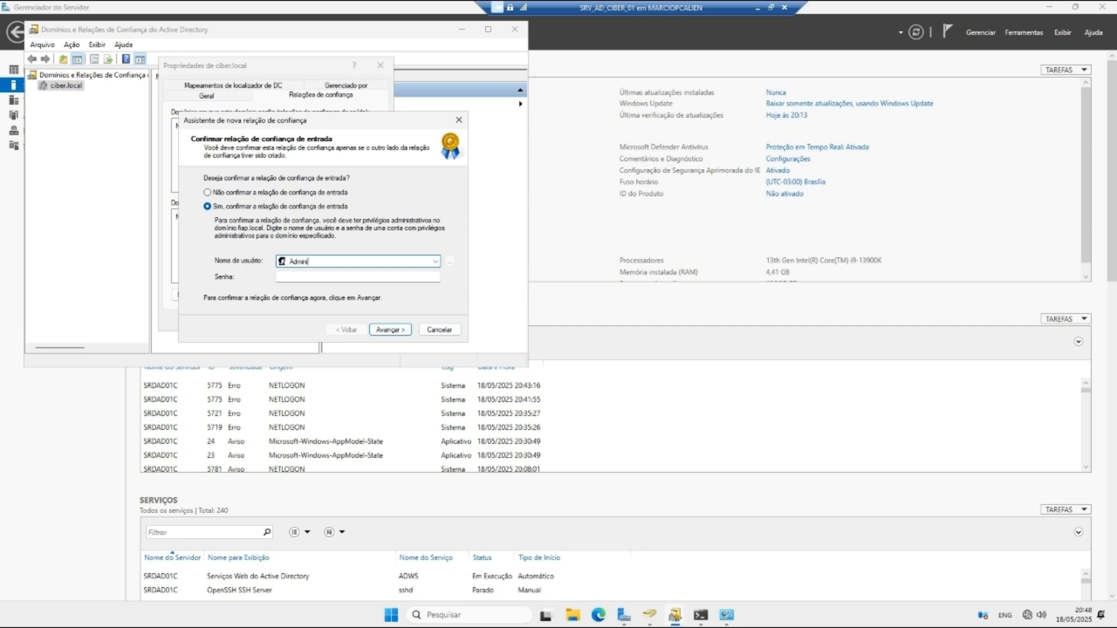
text(strador)
key(Tab)
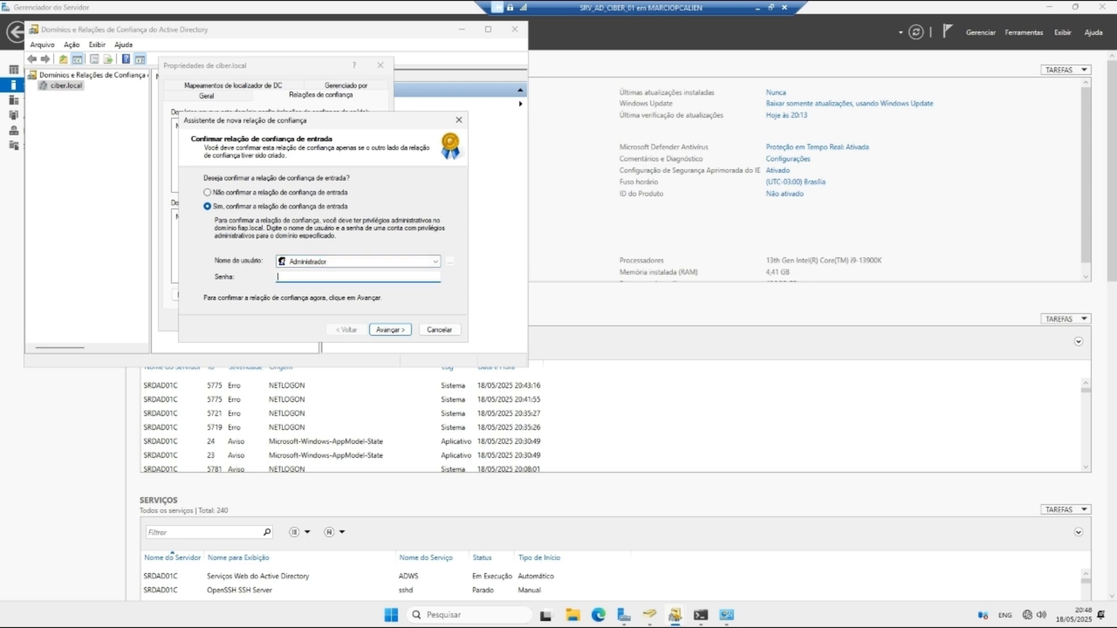
text(•)
key(Return)
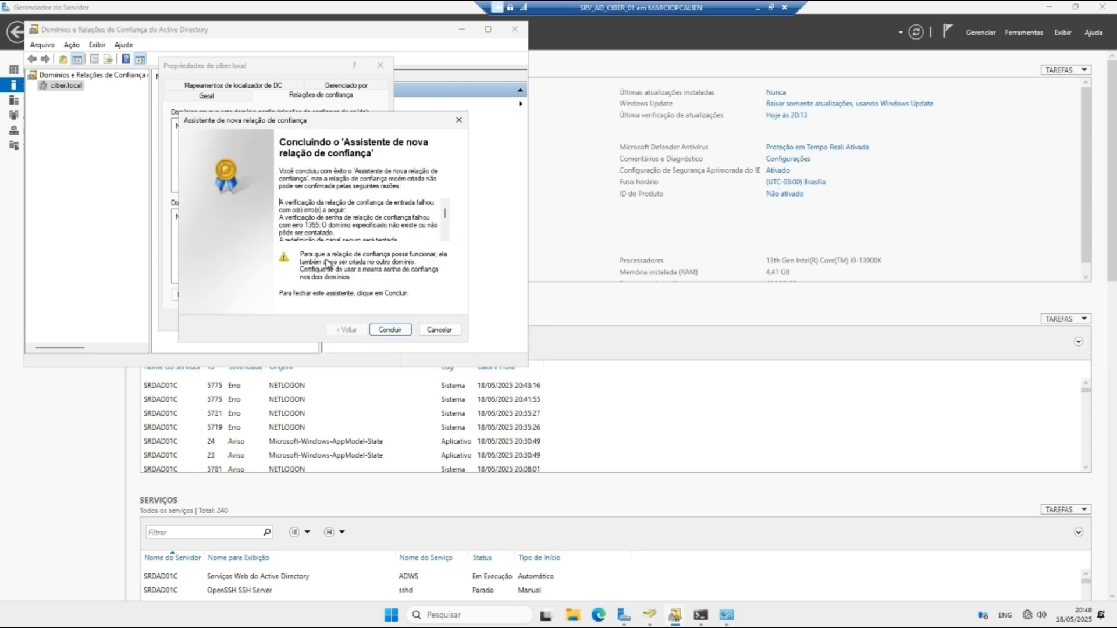
Step: Finish the wizard, accept the SID filtering notice, and inspect the outgoing and incoming fiap.local trusts
scroll(375, 236, down, 4)
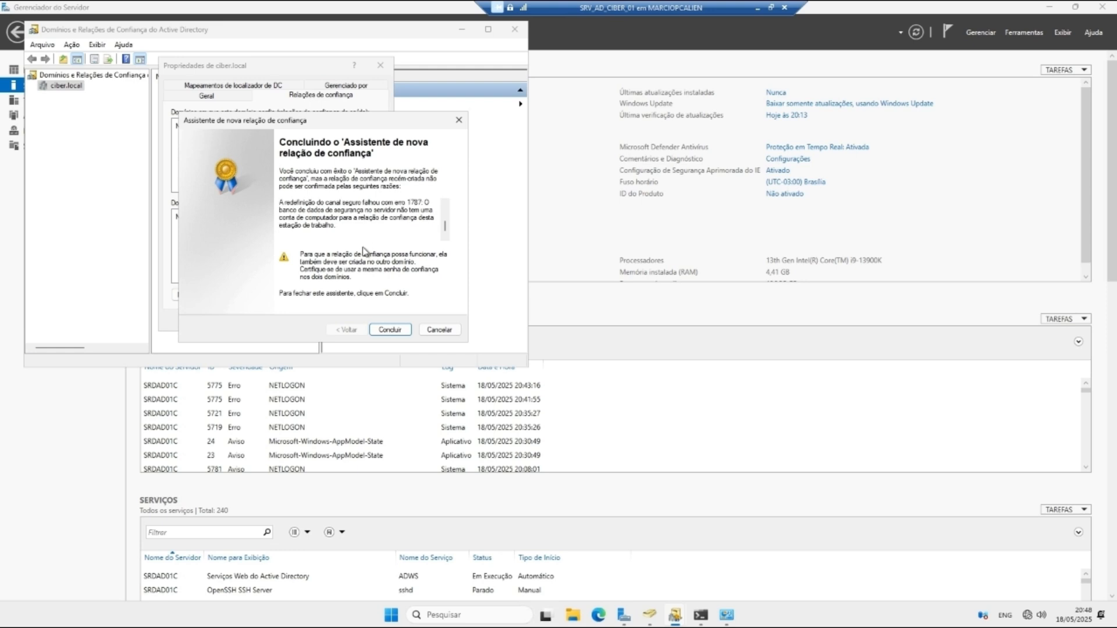
click(389, 330)
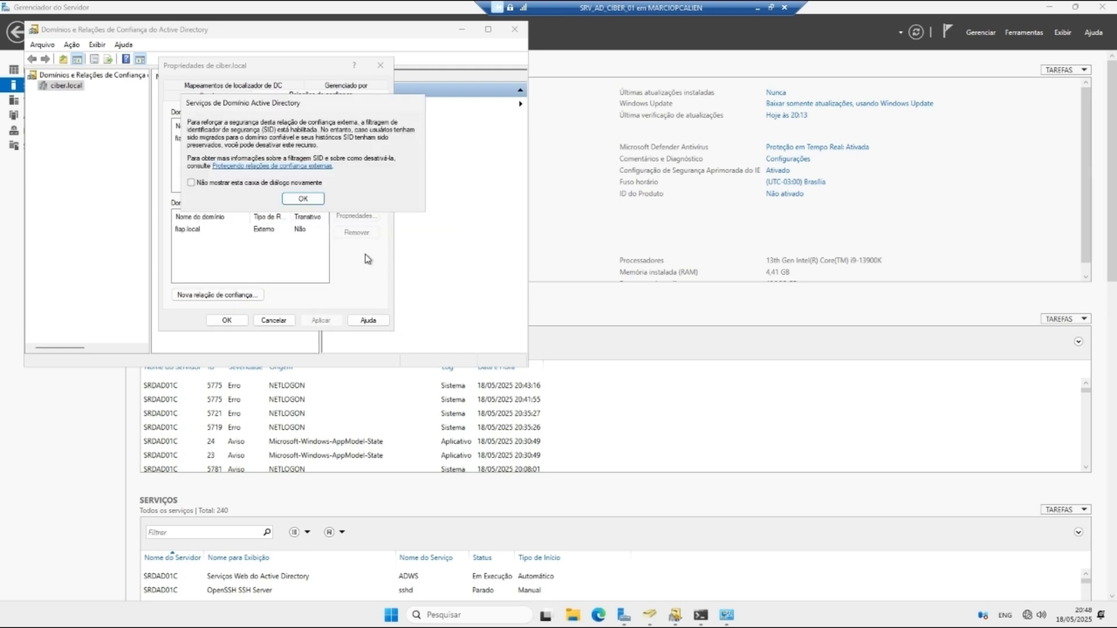
click(303, 198)
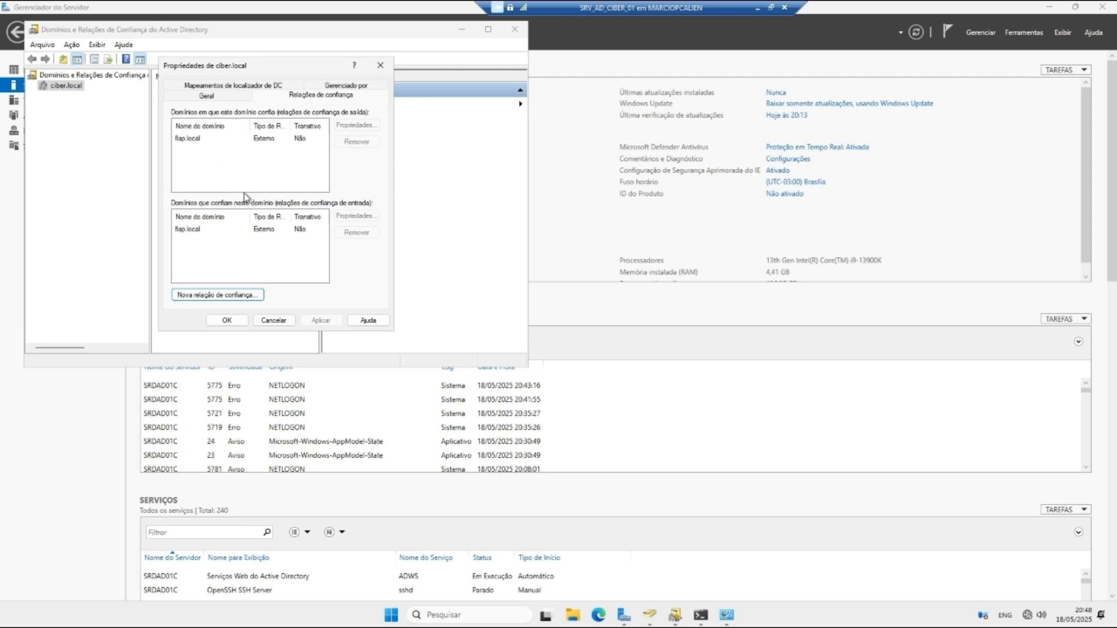
click(265, 139)
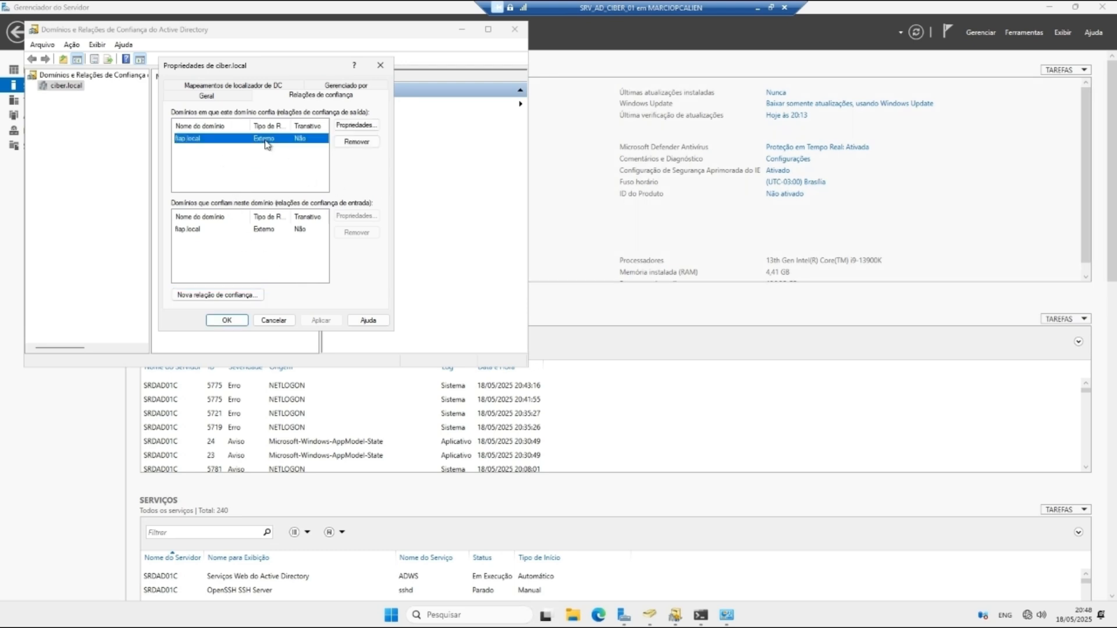
click(231, 235)
Step: Close the ciber.local trust properties and try clearing the existing command prompt
click(630, 354)
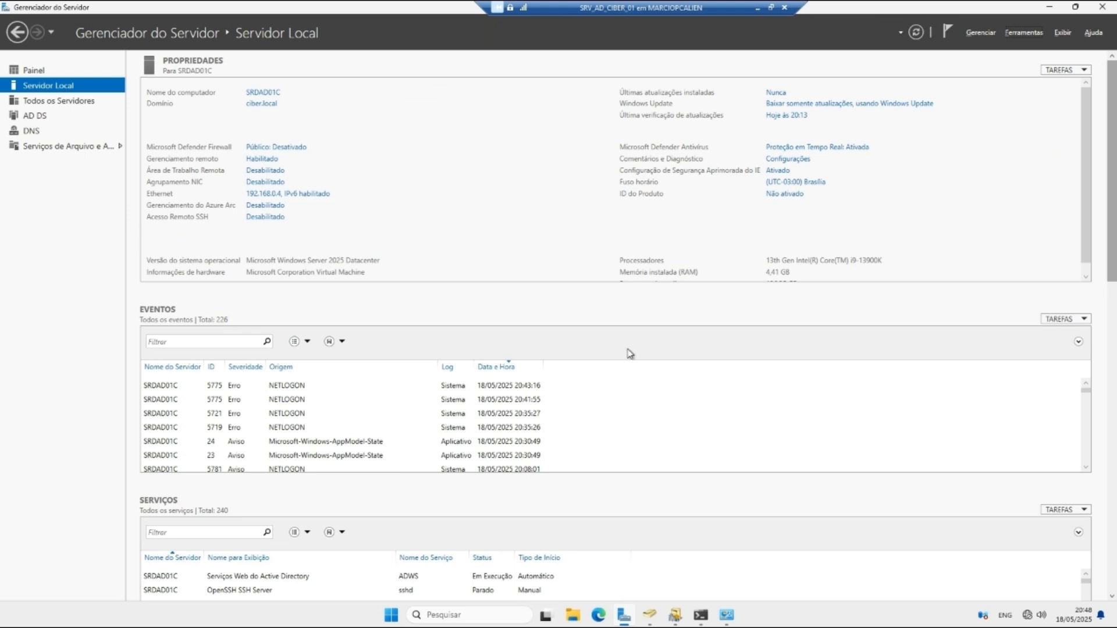
click(701, 615)
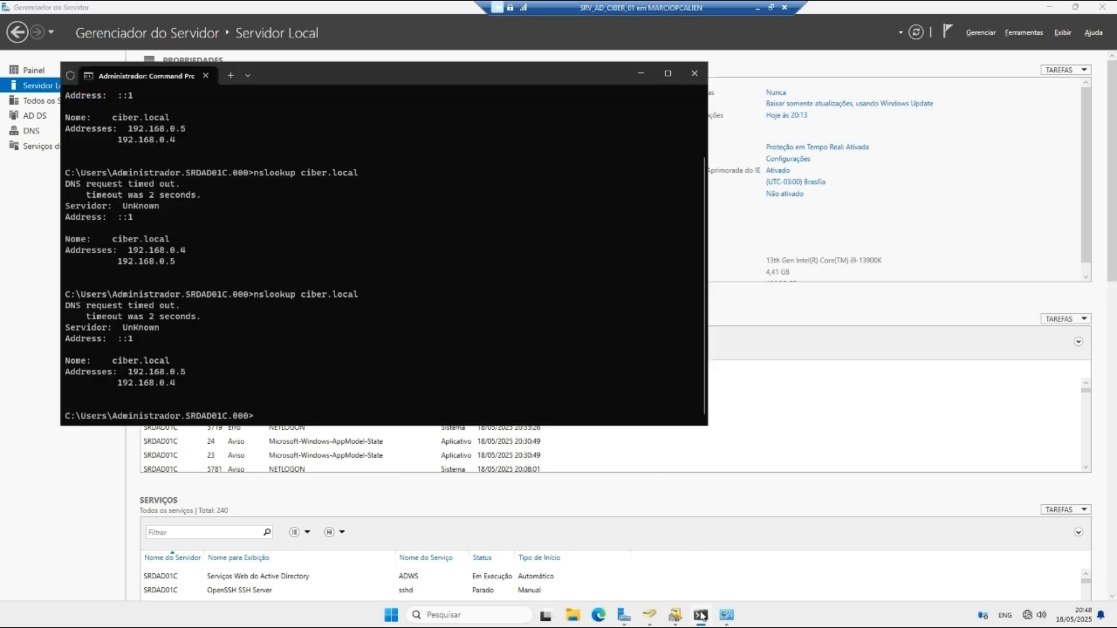
key(ctrl+l)
key(Return)
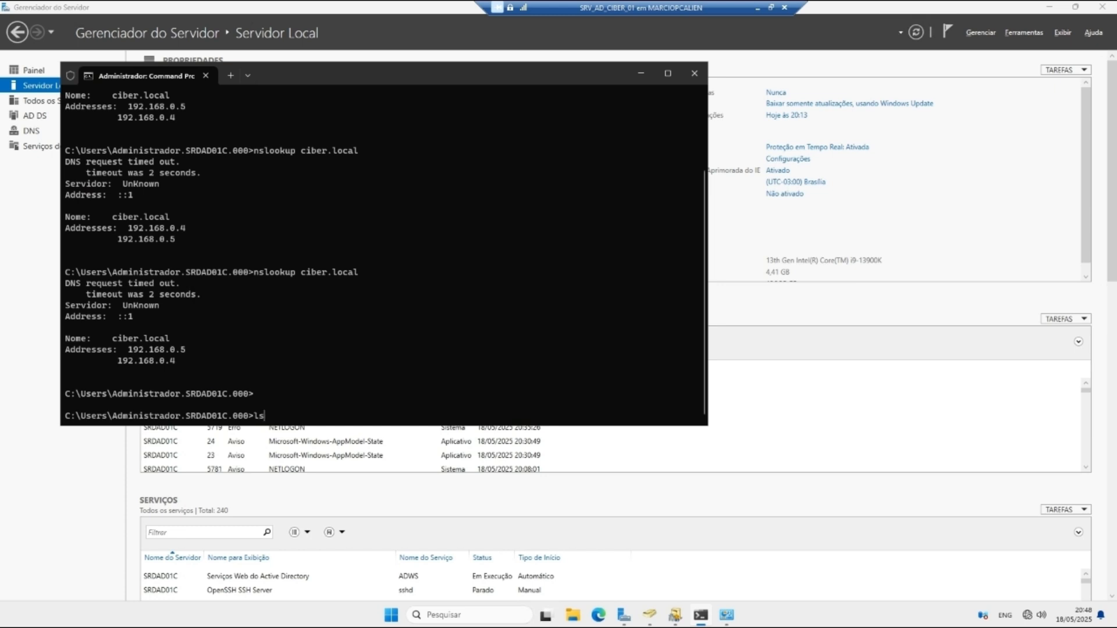
text(ls)
key(Return)
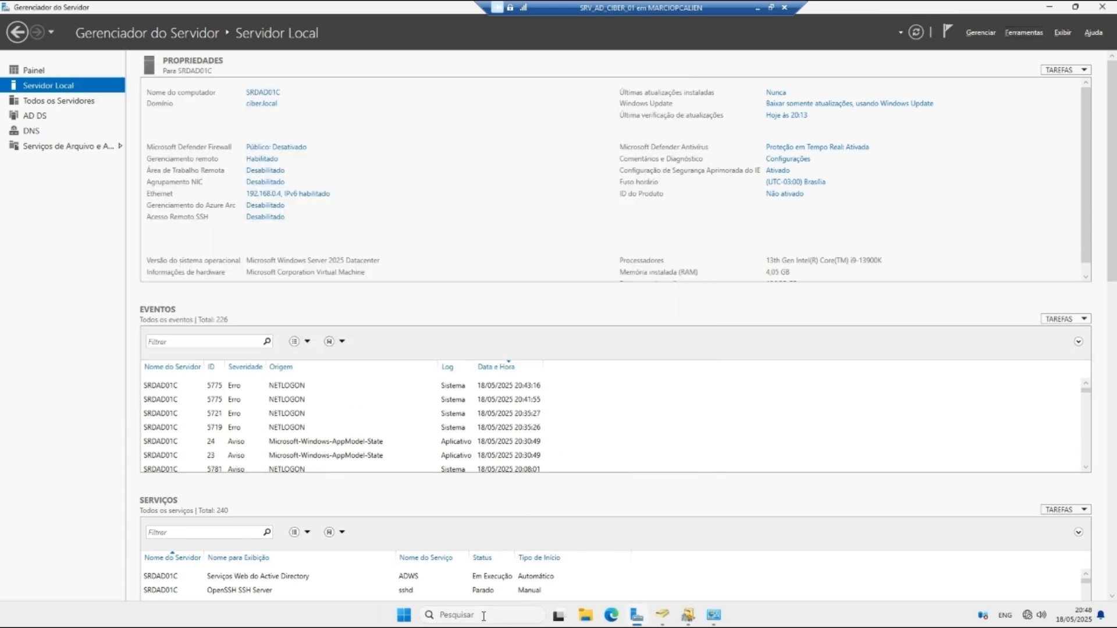
Step: Run 'nltest /domain_trusts' in a new Command Prompt to confirm the fiap.local trust
click(483, 616)
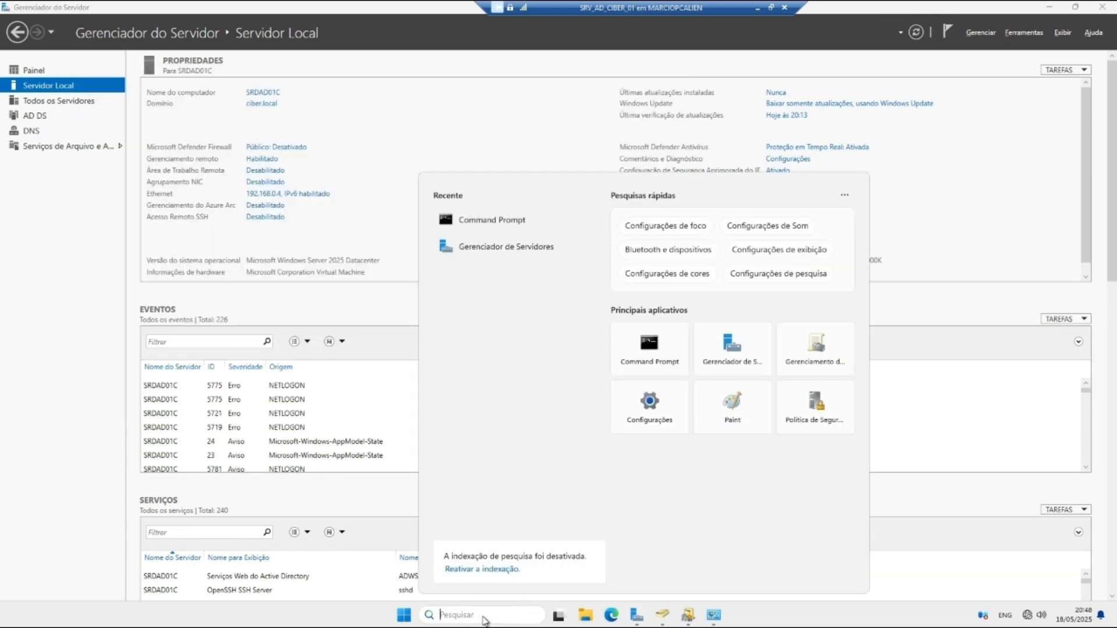
text(cmd)
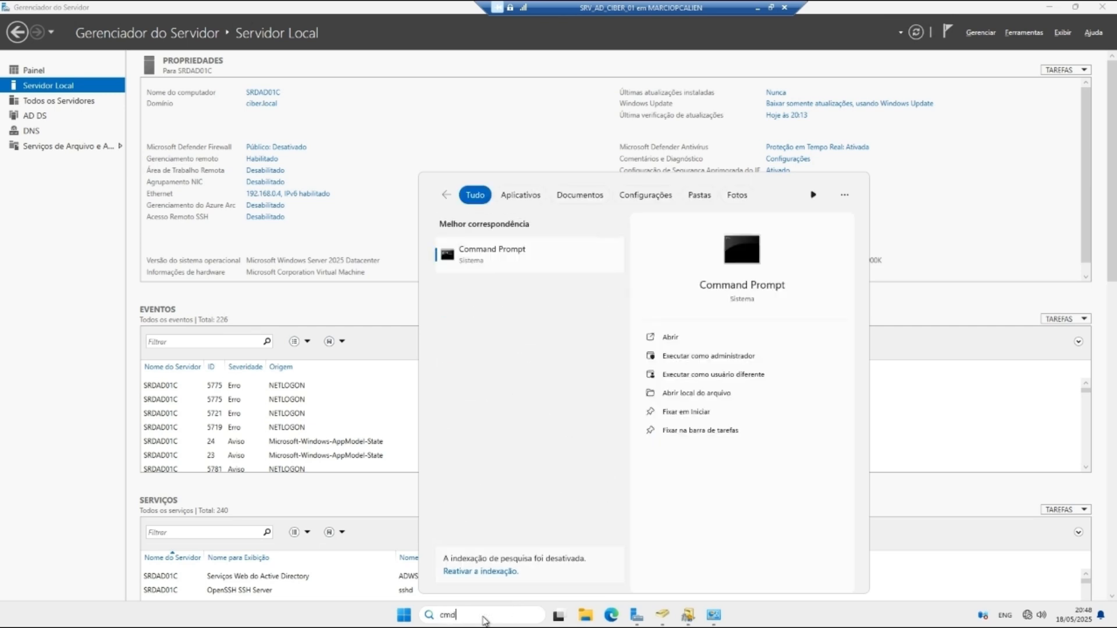
key(Return)
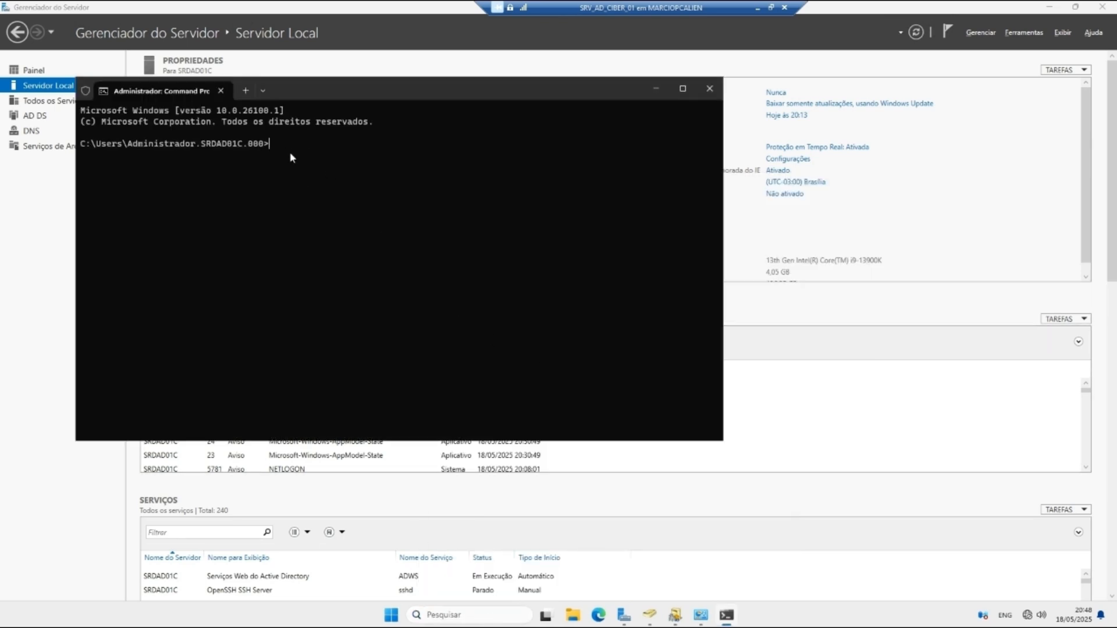
text(nltest /domain_trusts)
key(Return)
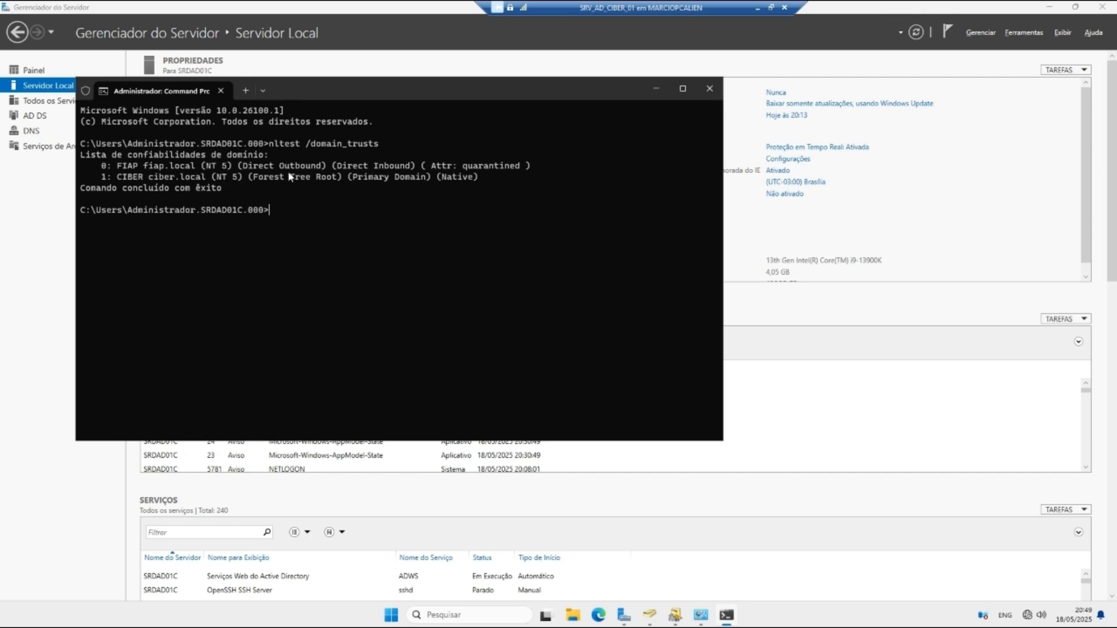
click(709, 89)
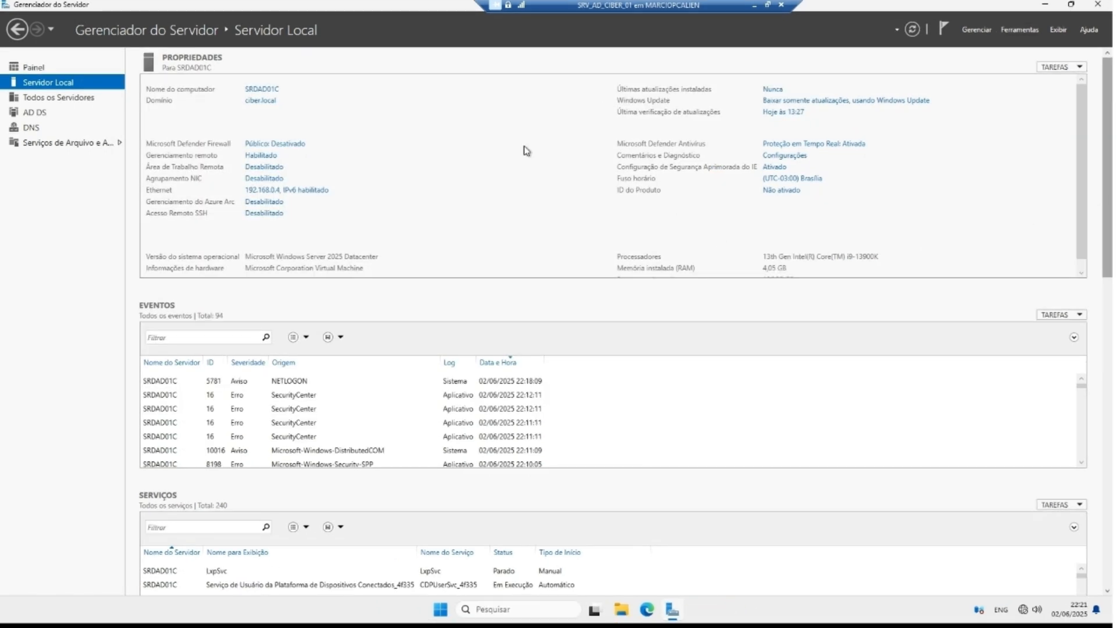
Step: Create the 'Papel de Parede' GPO in ciber.local and bring up its actions menu
click(1022, 32)
click(979, 185)
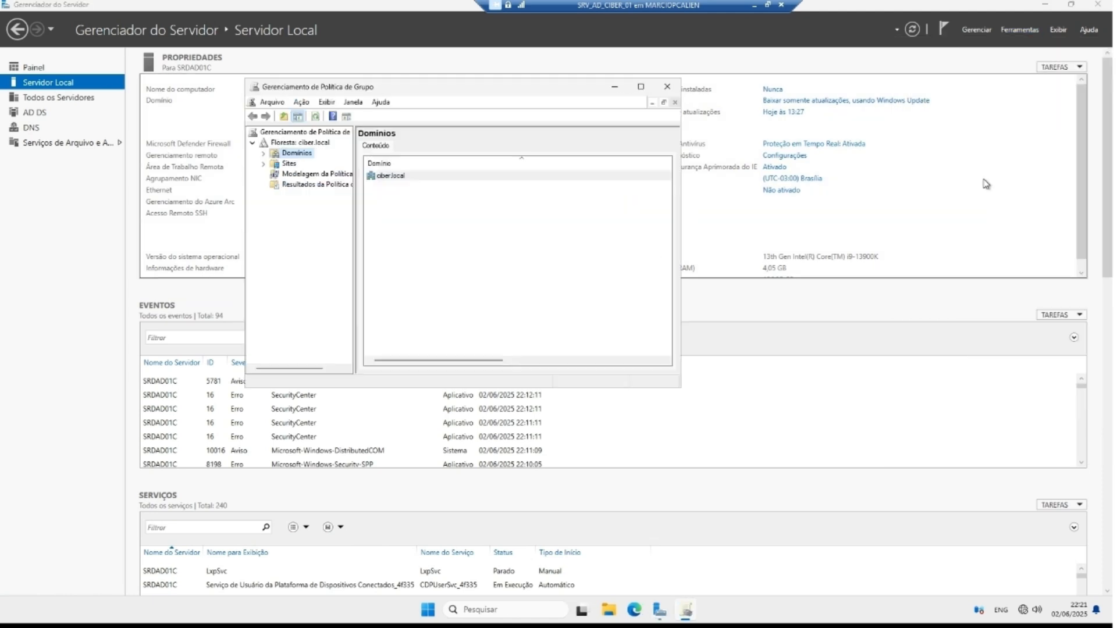
double_click(274, 154)
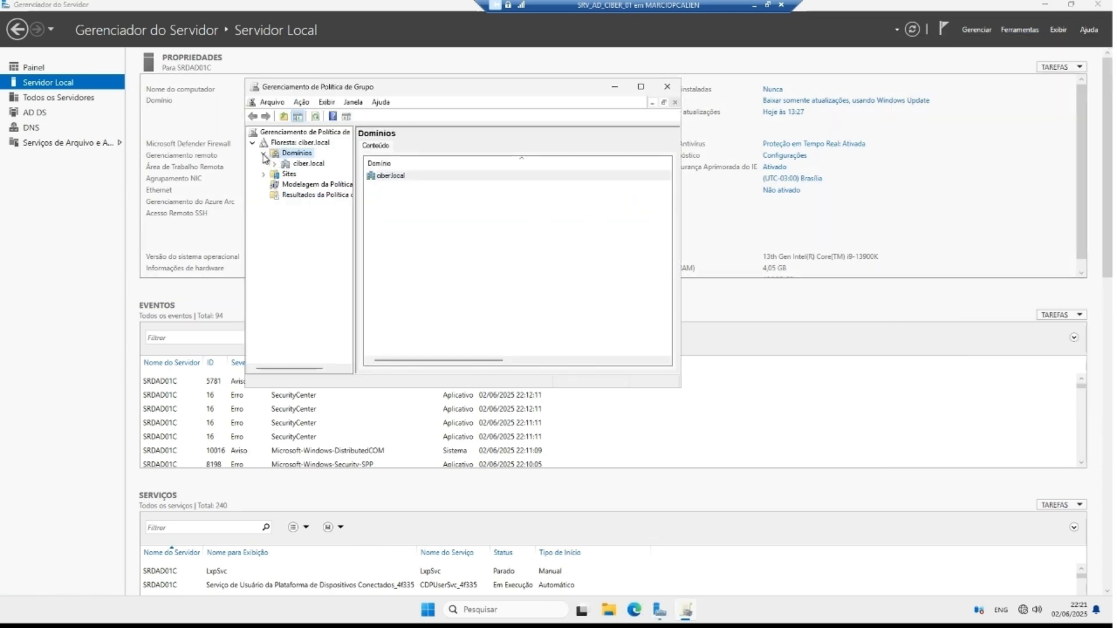
right_click(303, 164)
click(328, 175)
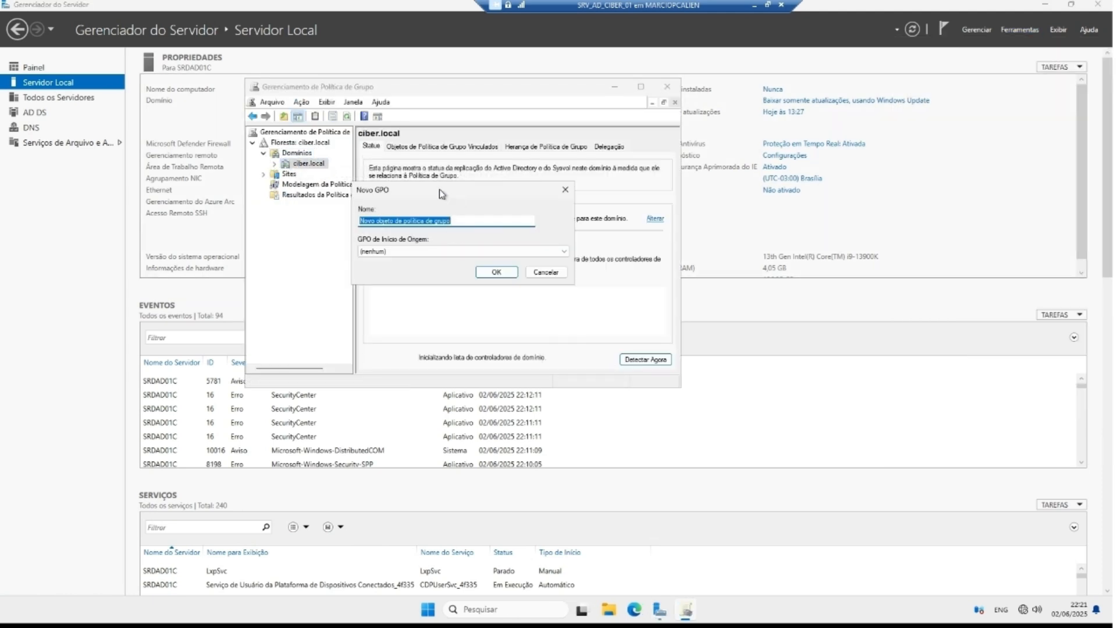
text(Papel)
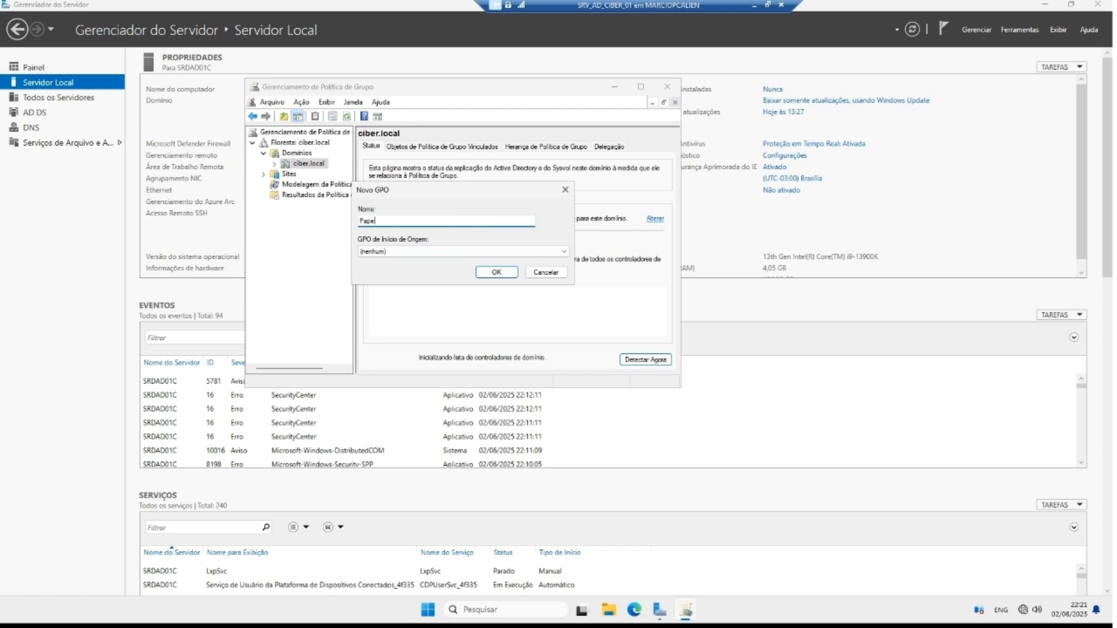
text( de Parede)
click(478, 274)
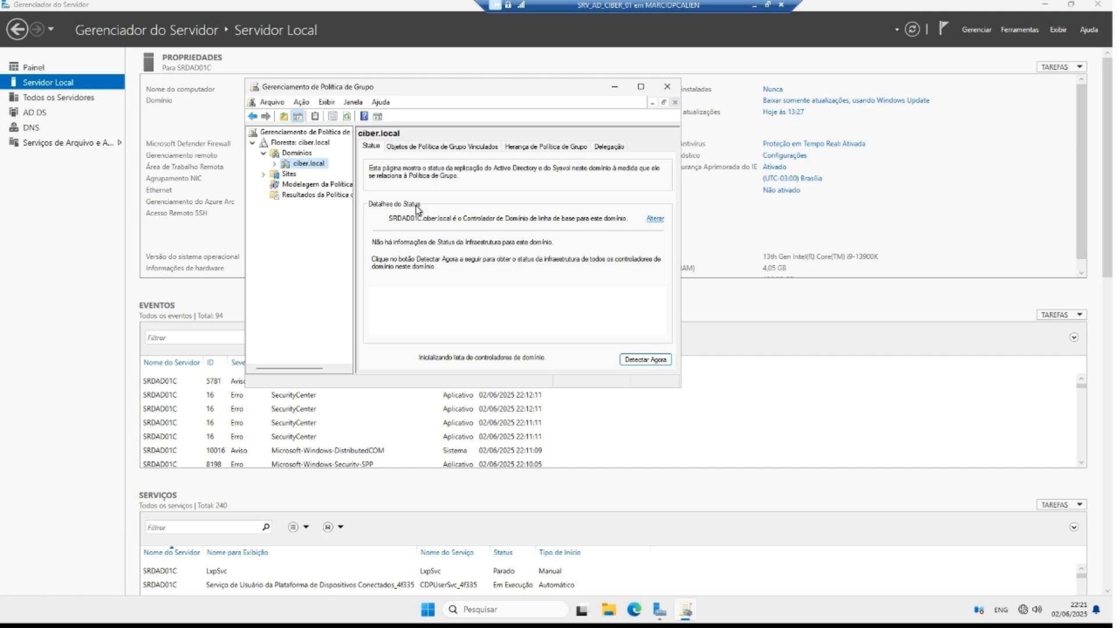
click(274, 164)
click(308, 184)
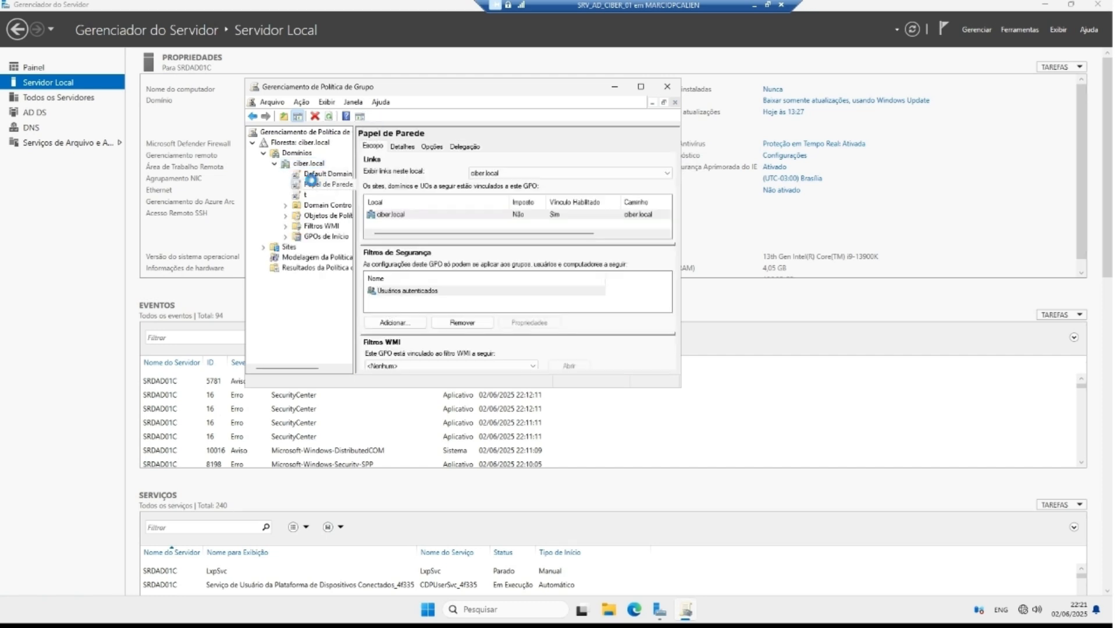
right_click(313, 183)
Step: Edit Papel de Parede and navigate to User Configuration > Administrative Templates > Desktop > Active Desktop
click(344, 189)
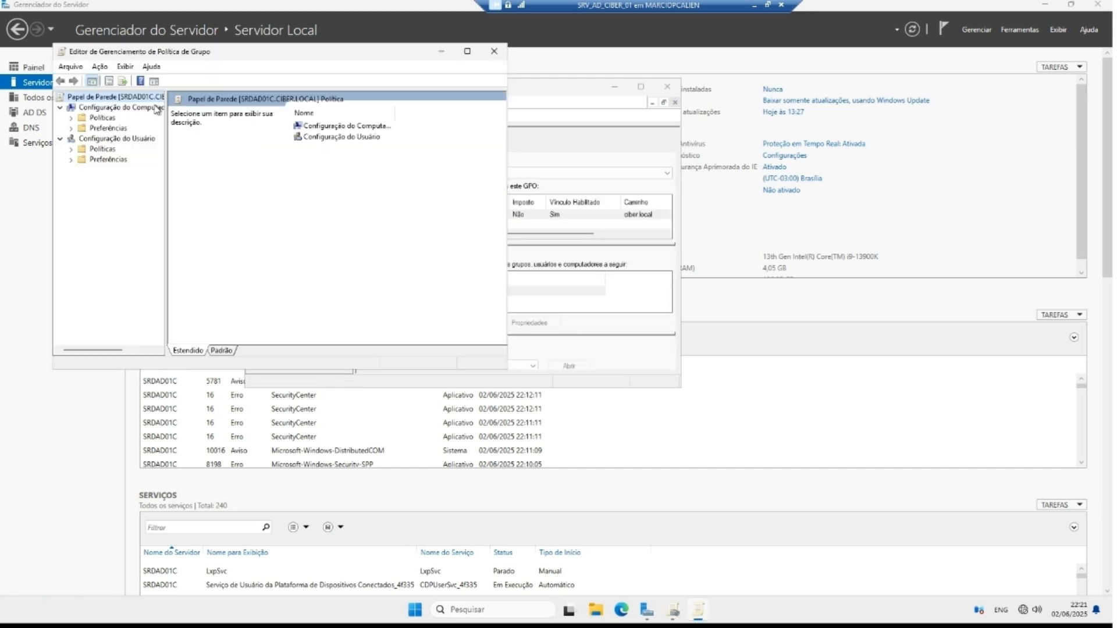
drag(210, 53, 429, 90)
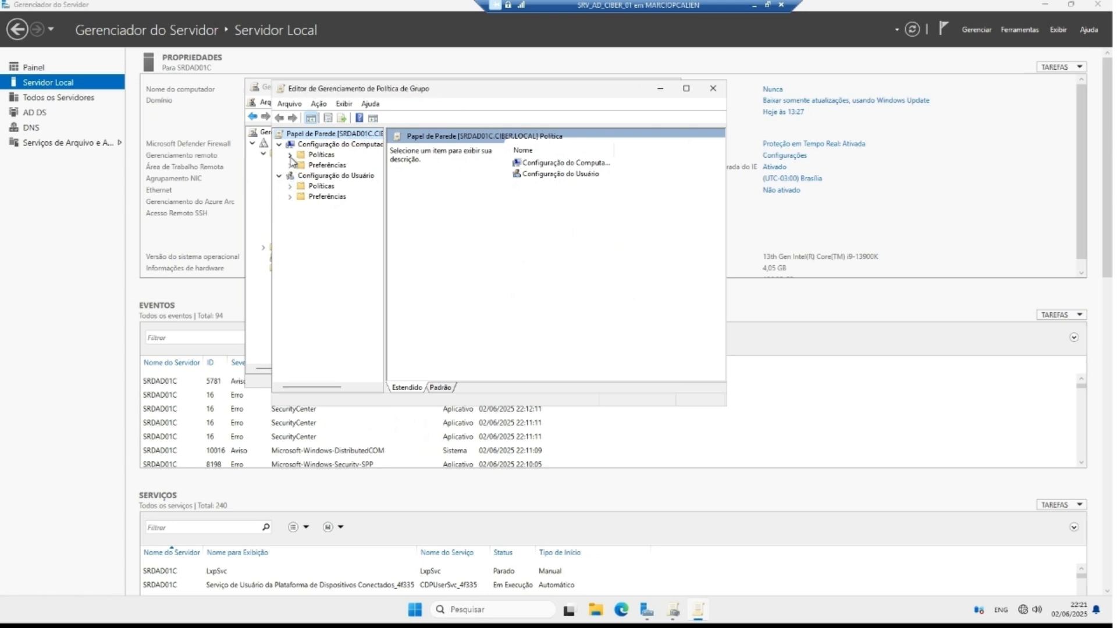
click(290, 187)
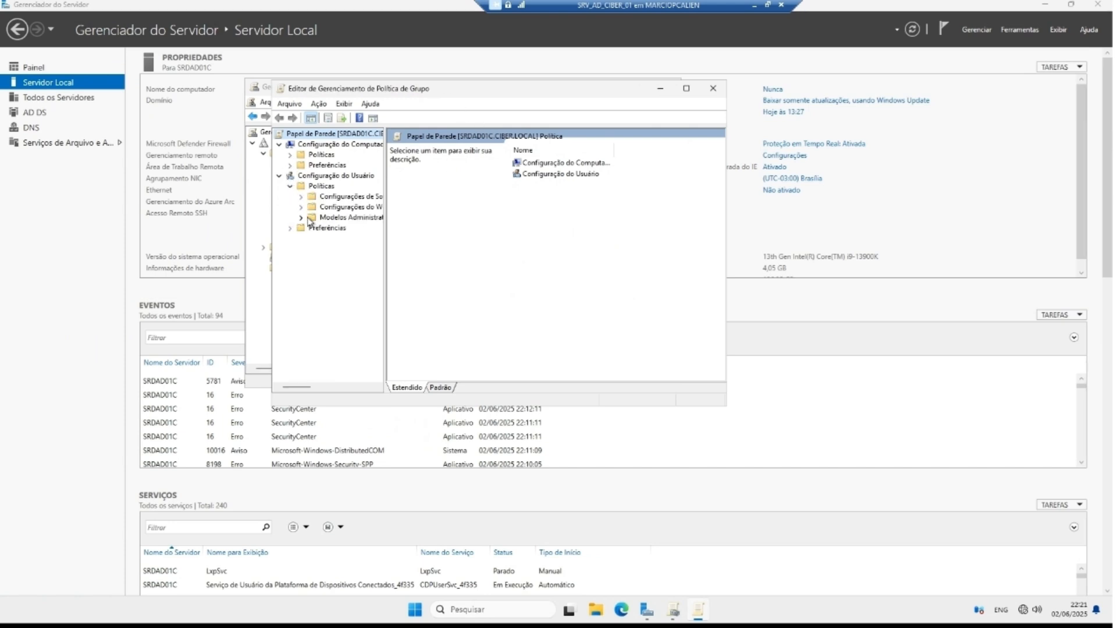
click(302, 218)
click(312, 228)
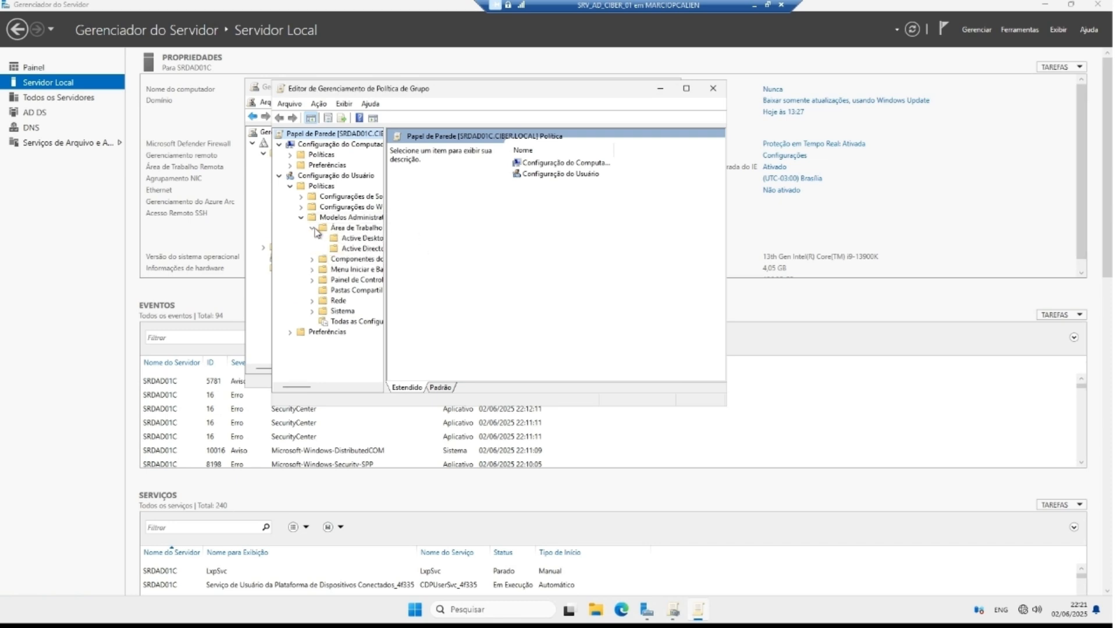
drag(385, 238, 411, 238)
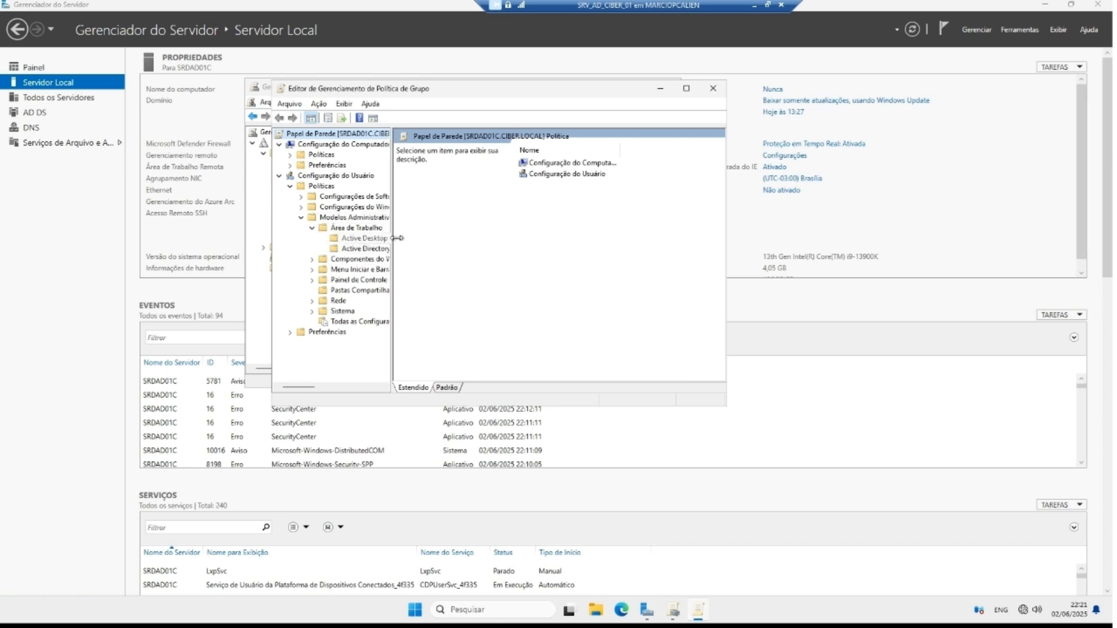
click(335, 239)
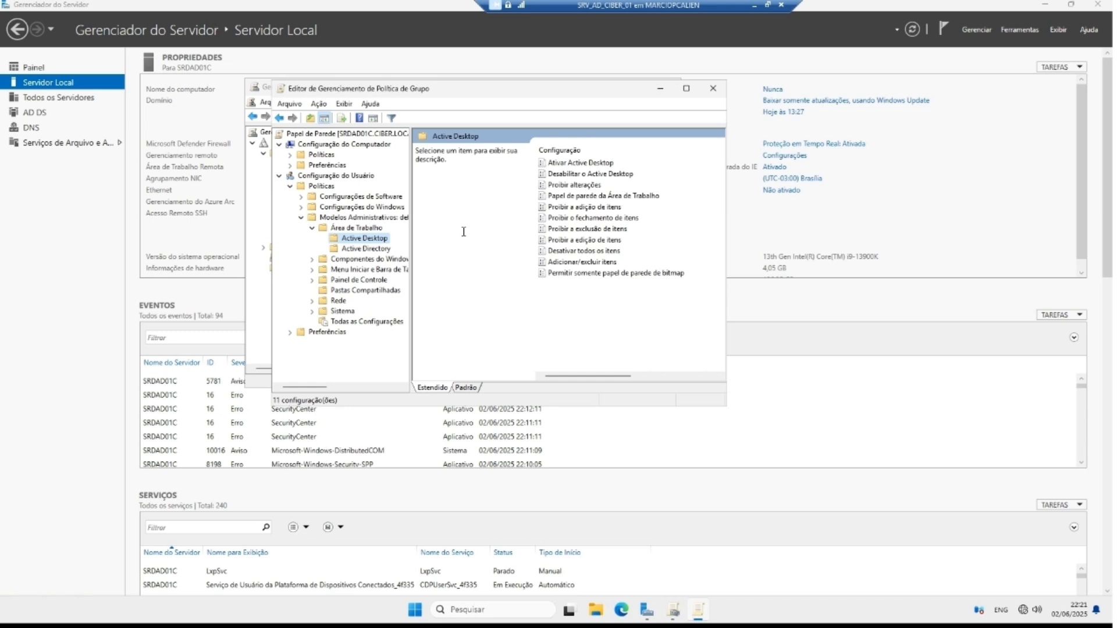
Step: Enable the Desktop Wallpaper policy with wallpaper name C:\paper.jpg
click(618, 200)
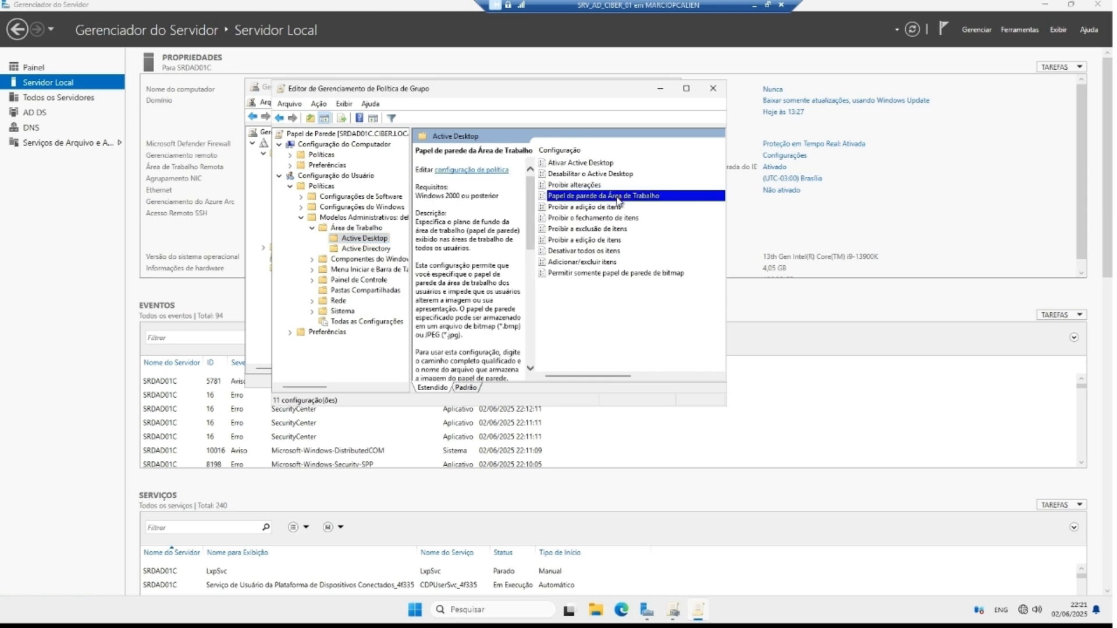
right_click(576, 198)
click(604, 204)
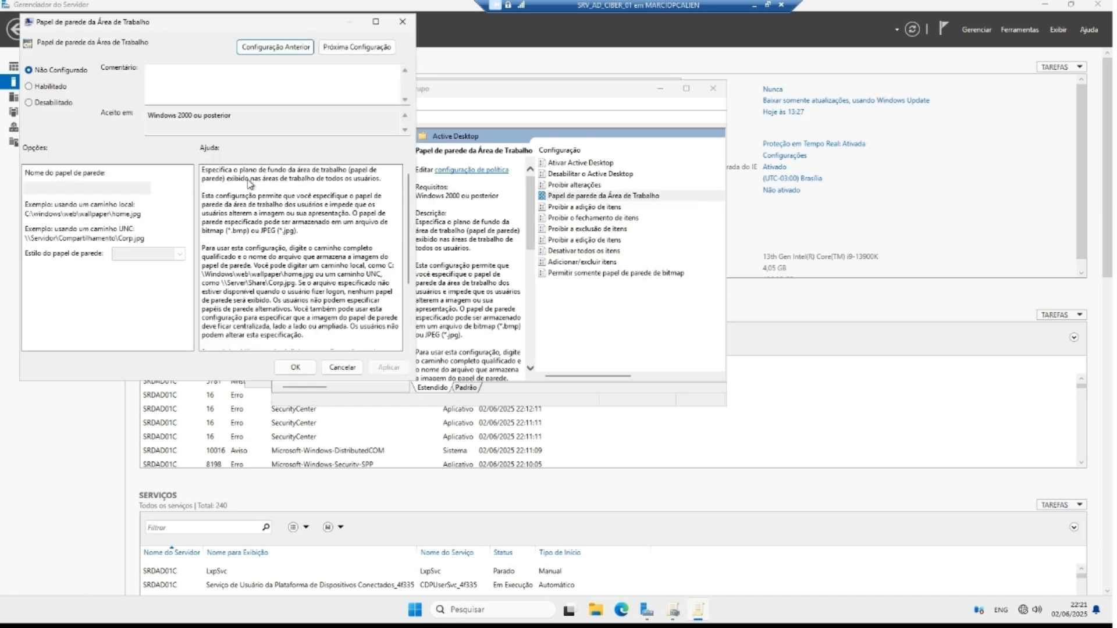
click(35, 87)
click(111, 189)
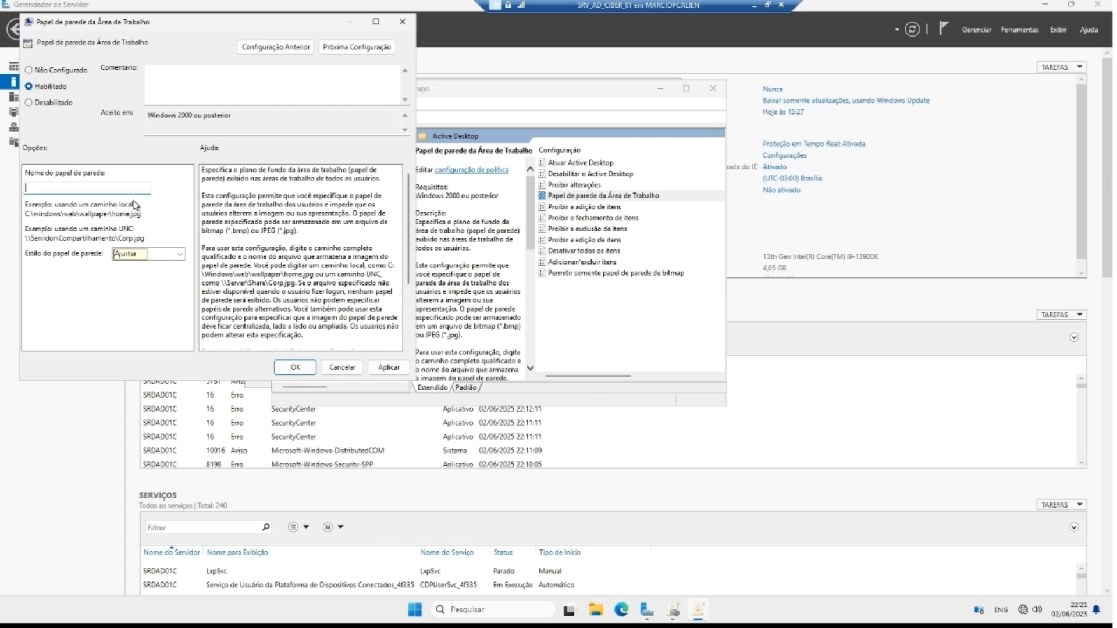
text(C:\)
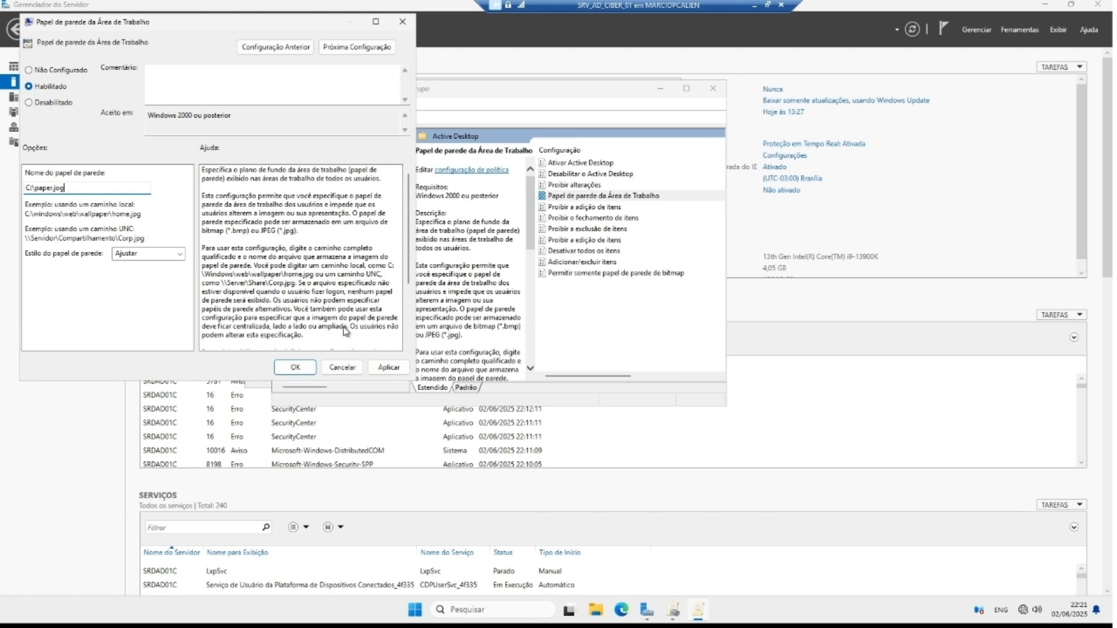
text(paper.jpg)
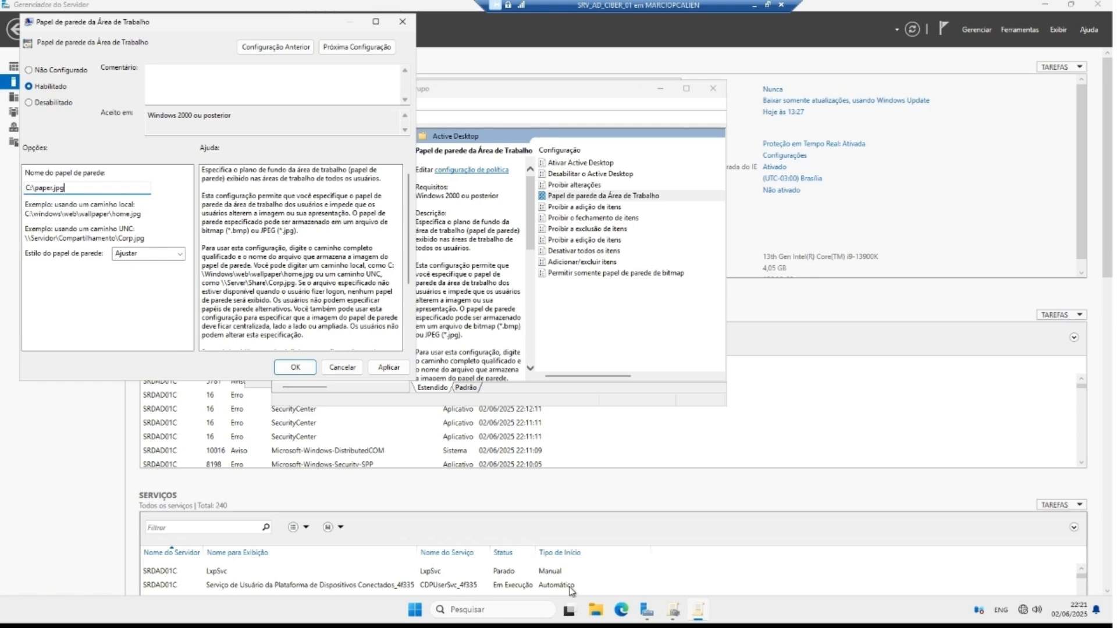
click(596, 613)
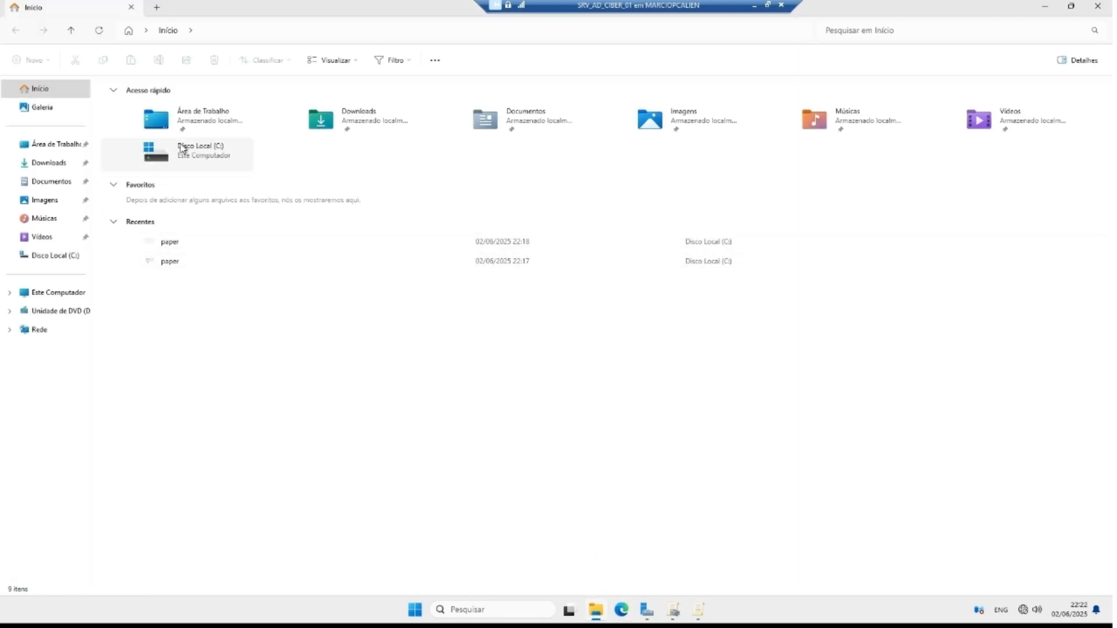
Step: Verify paper.jpg exists on drive C by previewing it
double_click(191, 150)
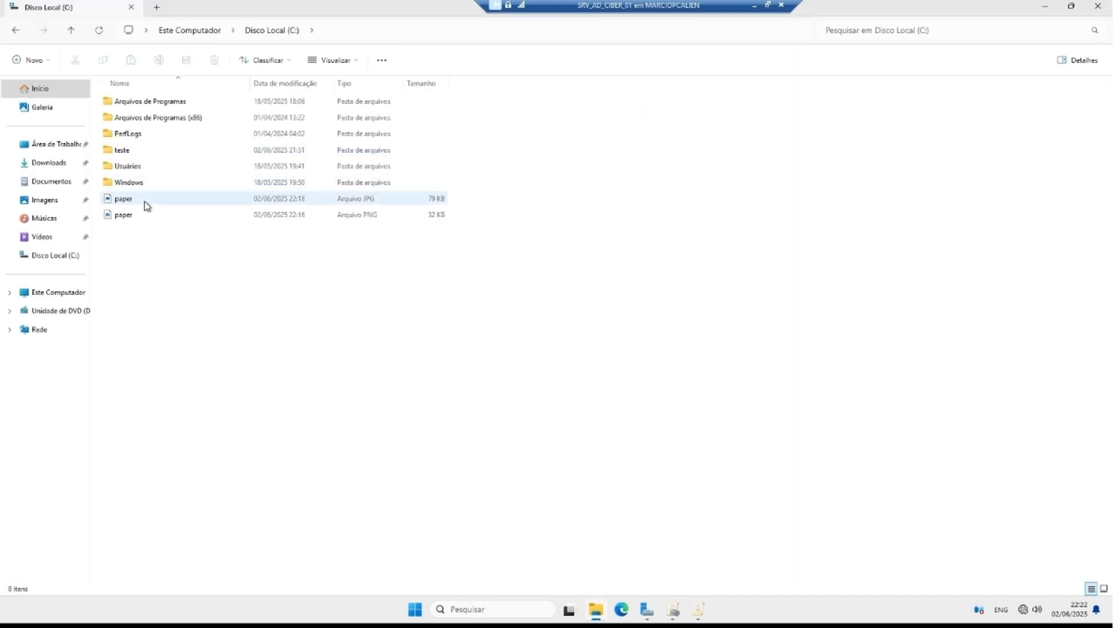
double_click(222, 201)
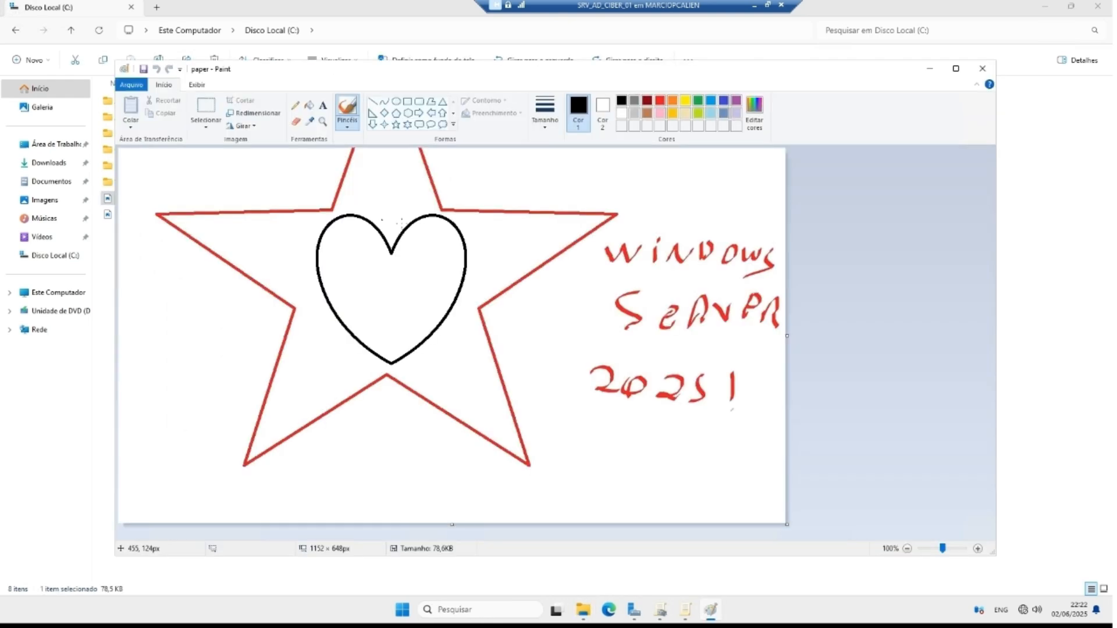
click(983, 68)
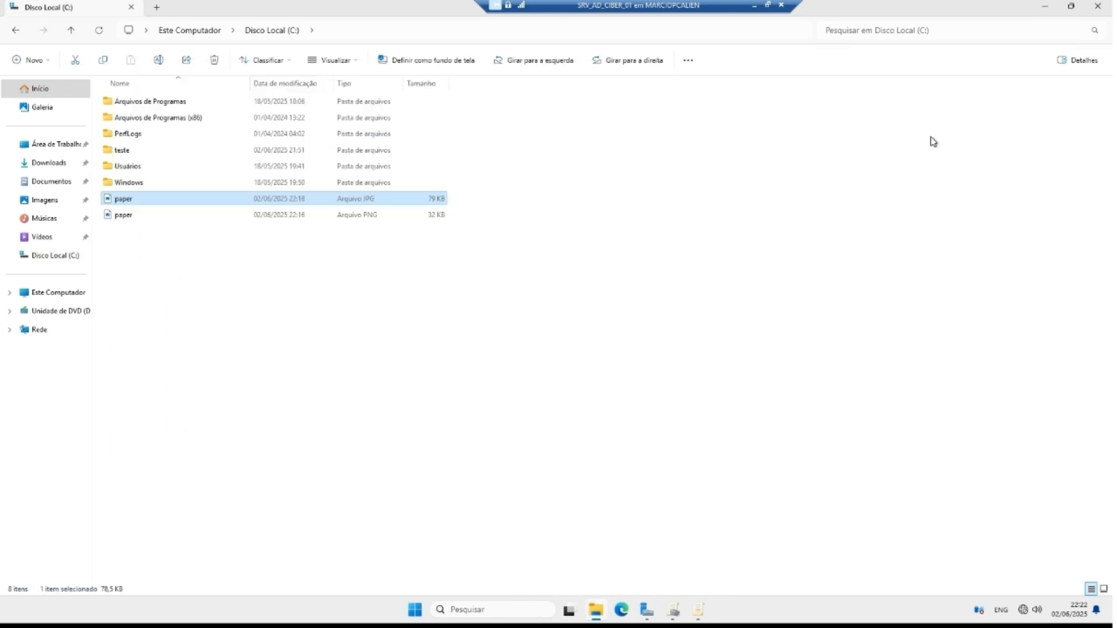
click(695, 612)
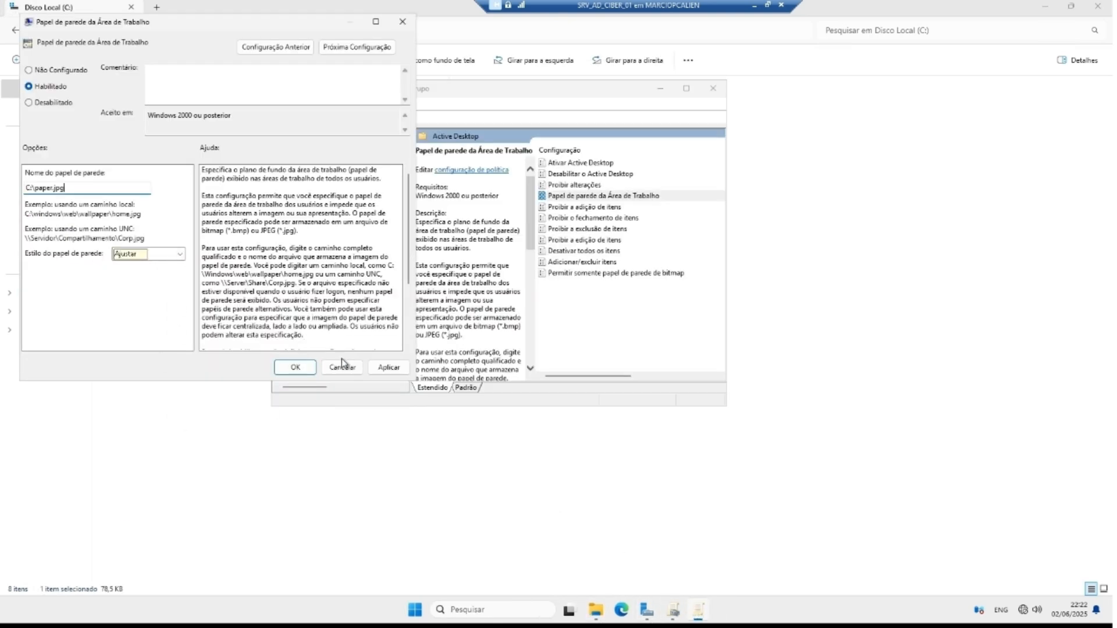
Step: Apply and save the wallpaper policy, then close the Group Policy editor
click(389, 367)
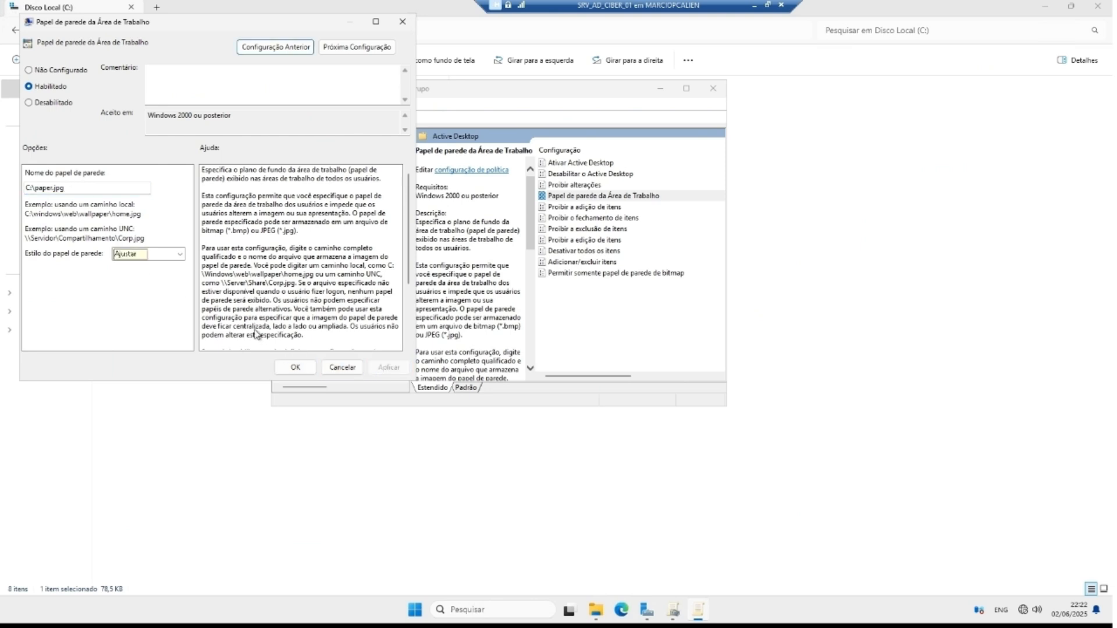
click(309, 367)
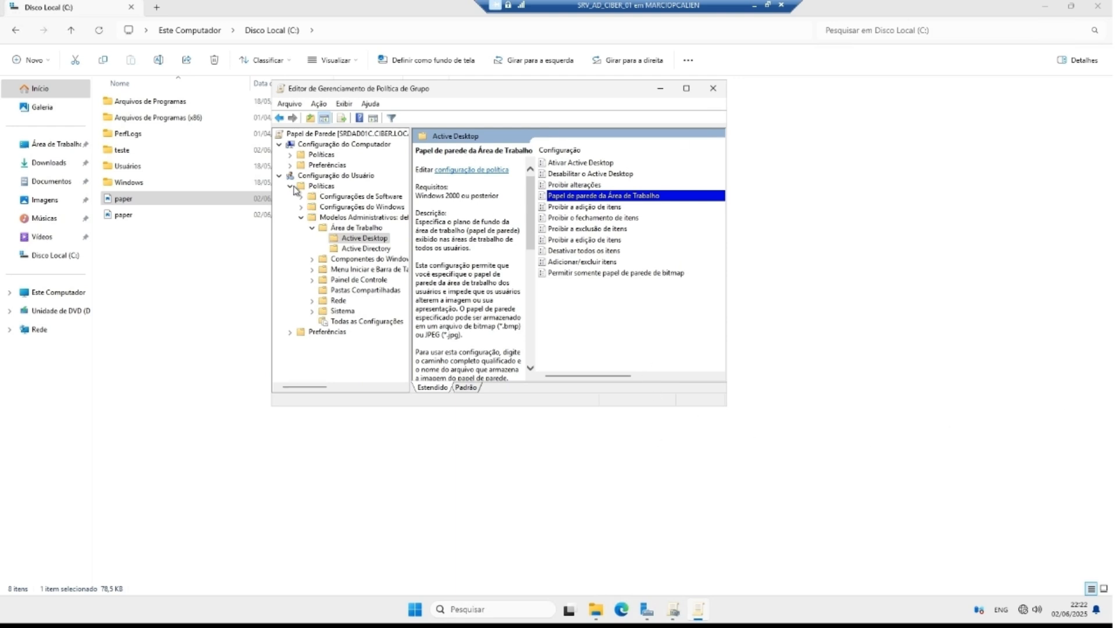
click(713, 88)
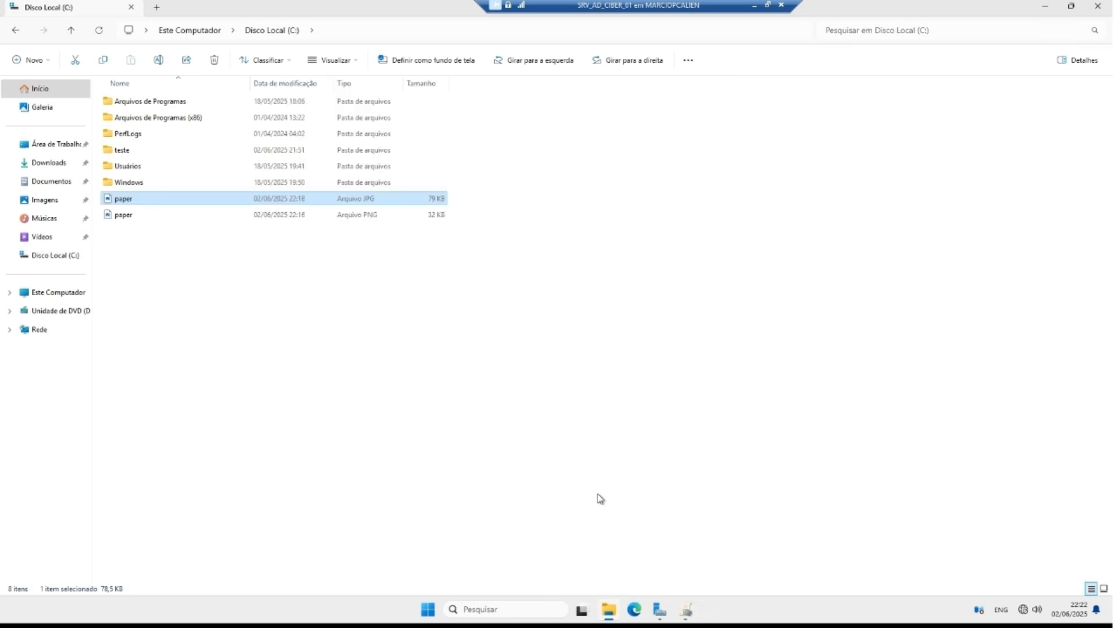
click(686, 610)
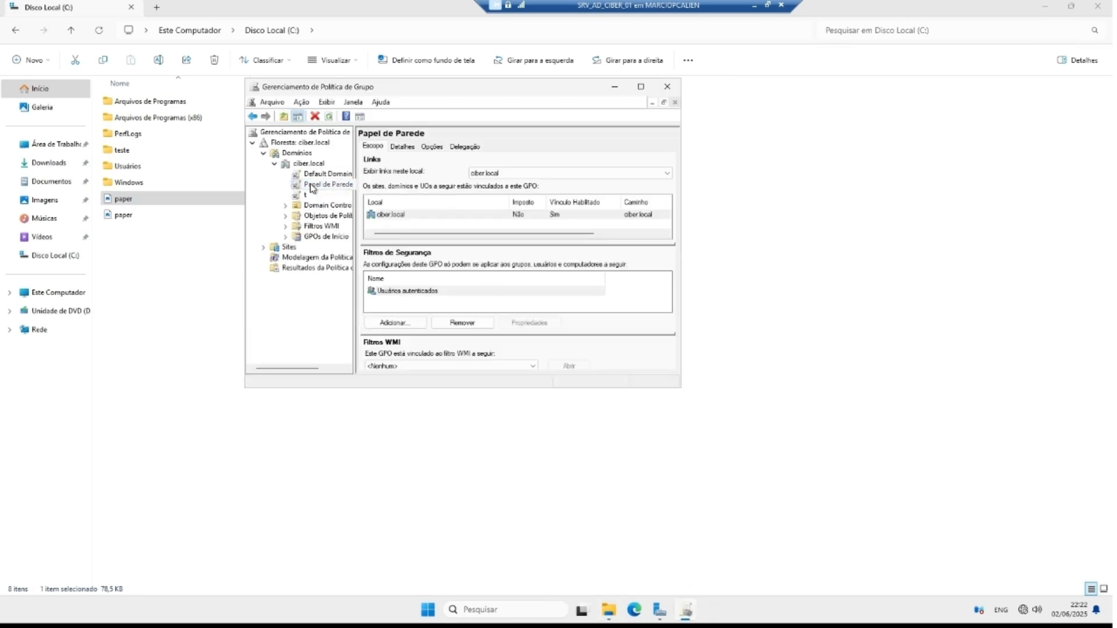
click(312, 187)
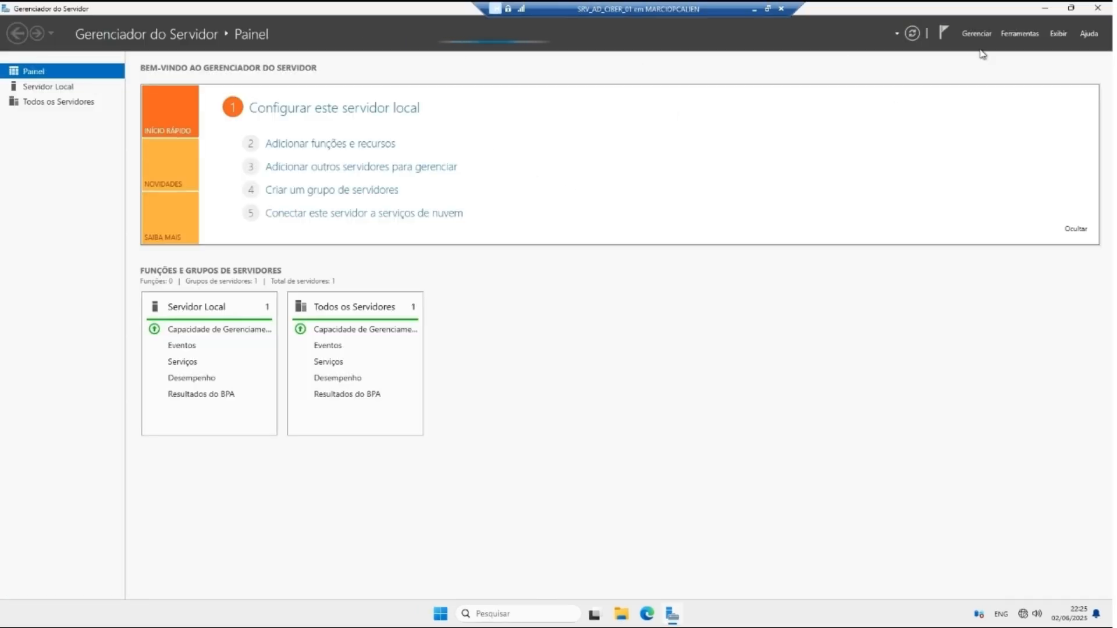
Step: Check the star wallpaper on the desktop, then view SRDAD01C's Local Server properties
click(1047, 8)
click(441, 614)
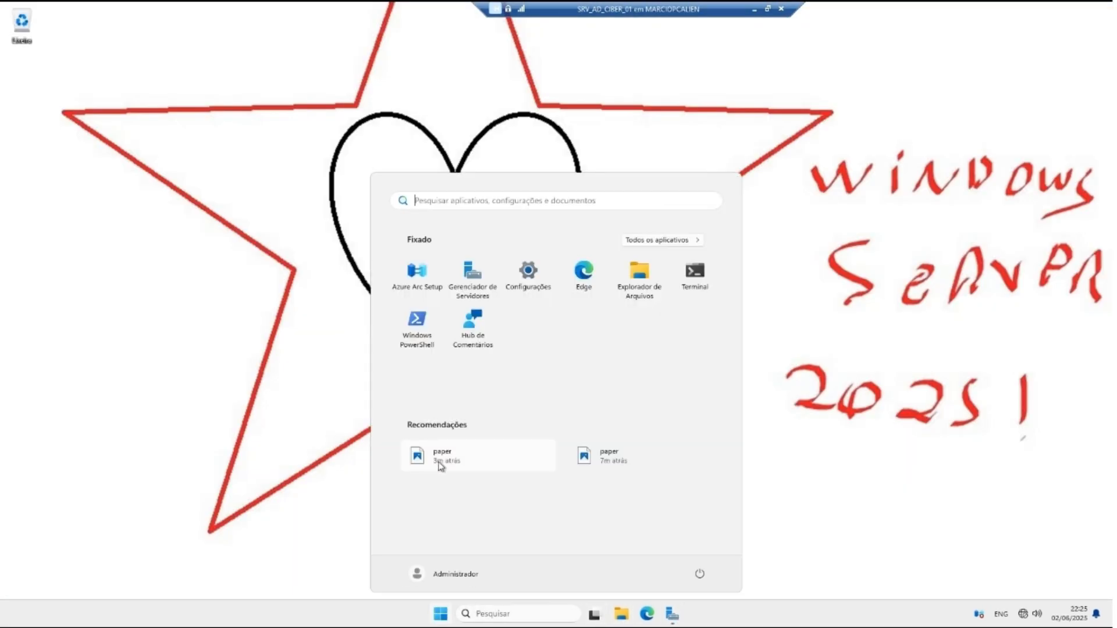
click(854, 344)
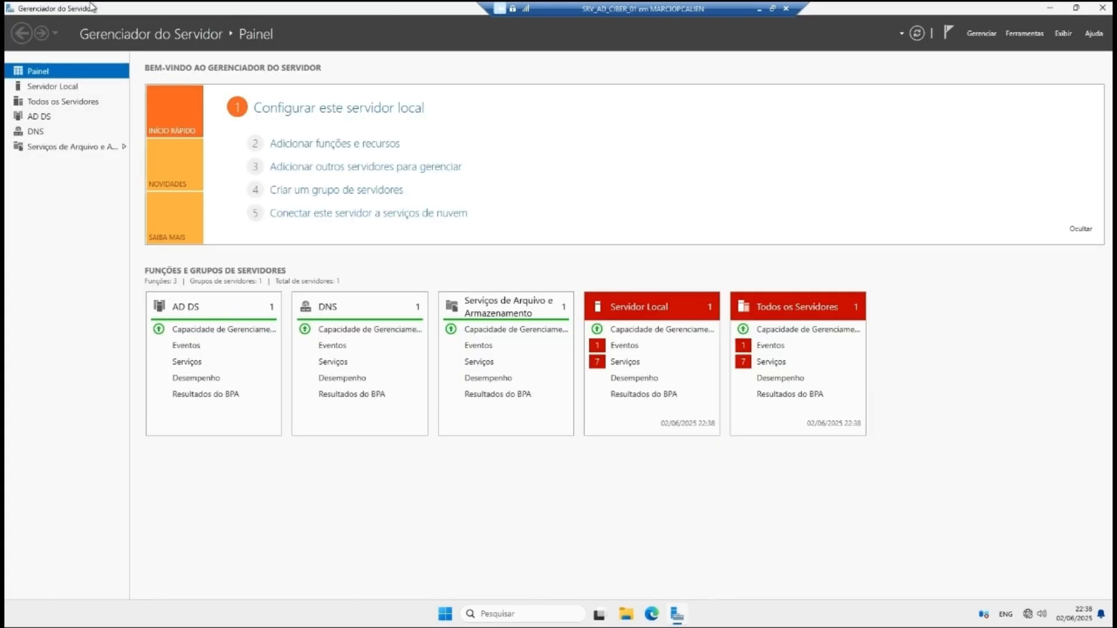
click(52, 86)
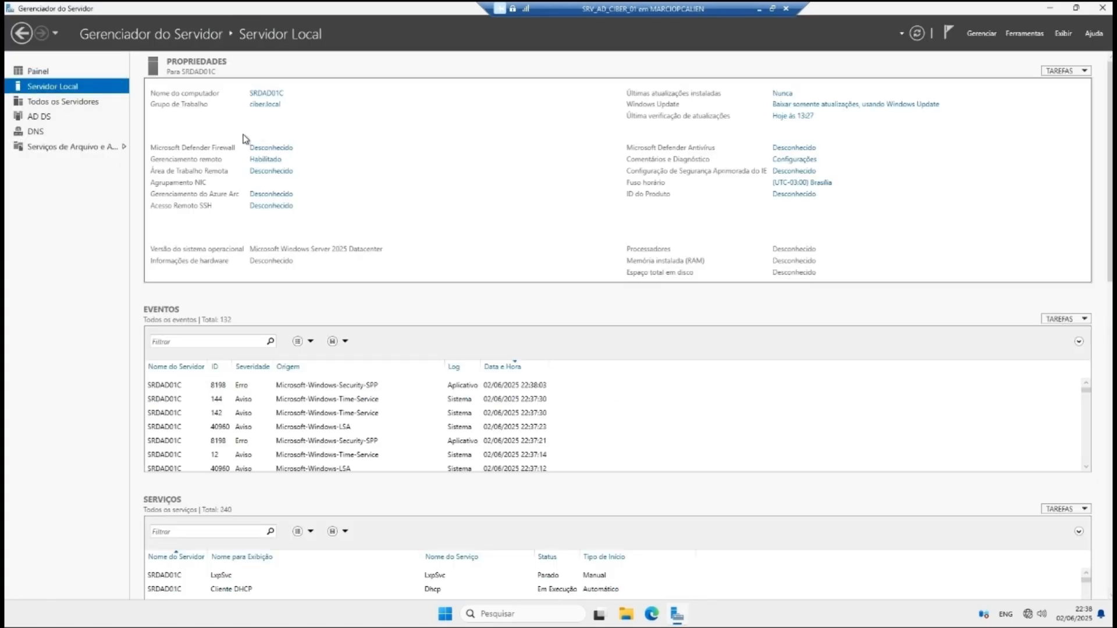
click(1025, 33)
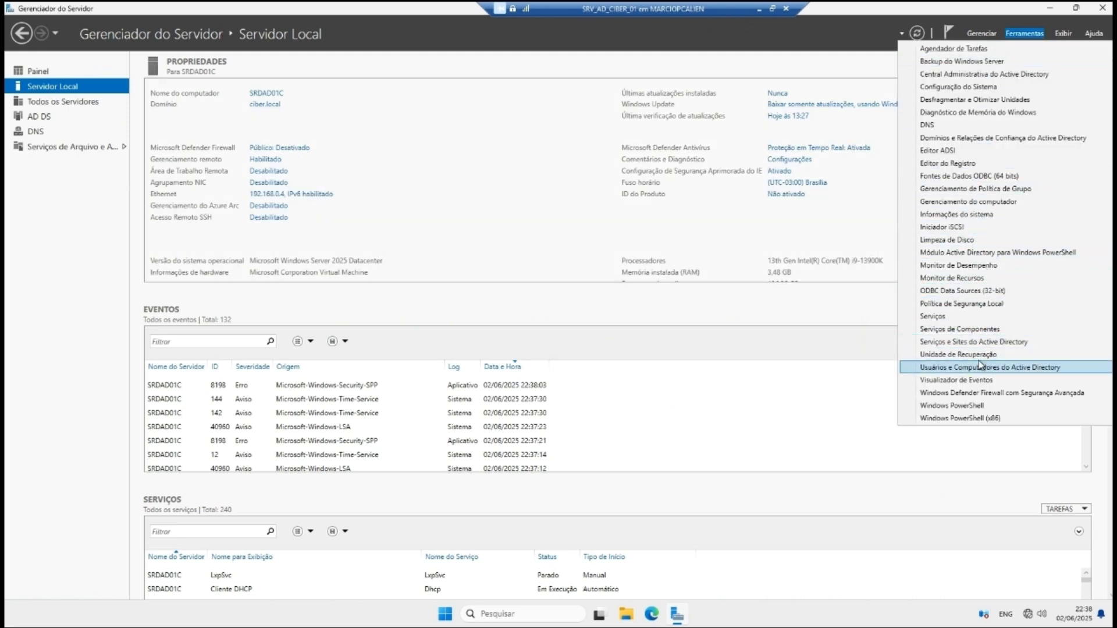
Step: Create and select the 'Painel de controle sem acesso' GPO in the ciber.local domain
click(960, 202)
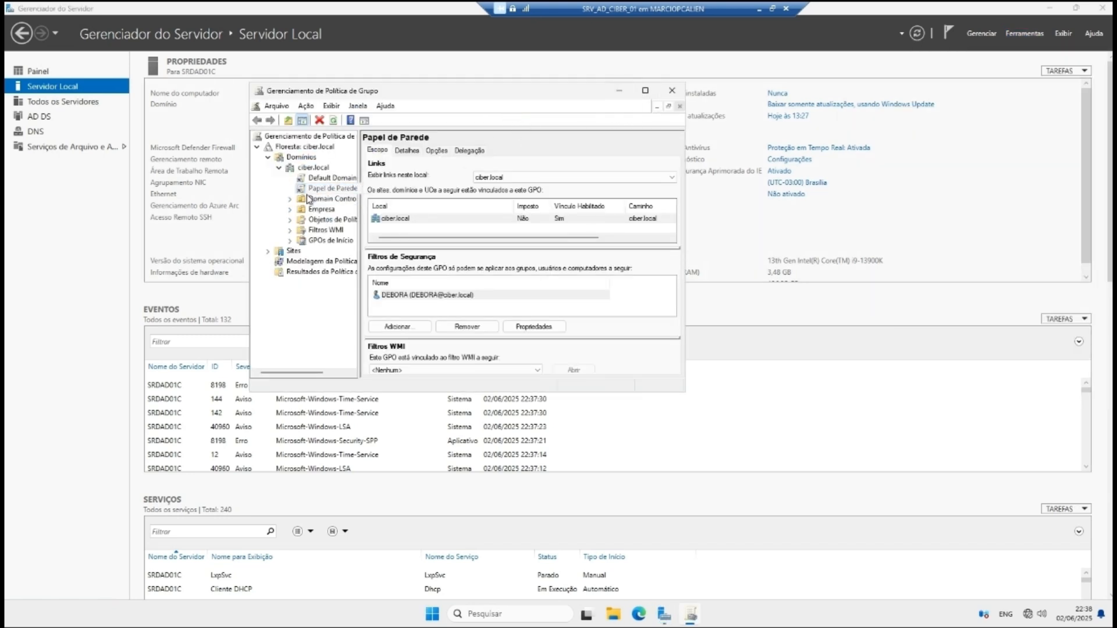
right_click(312, 168)
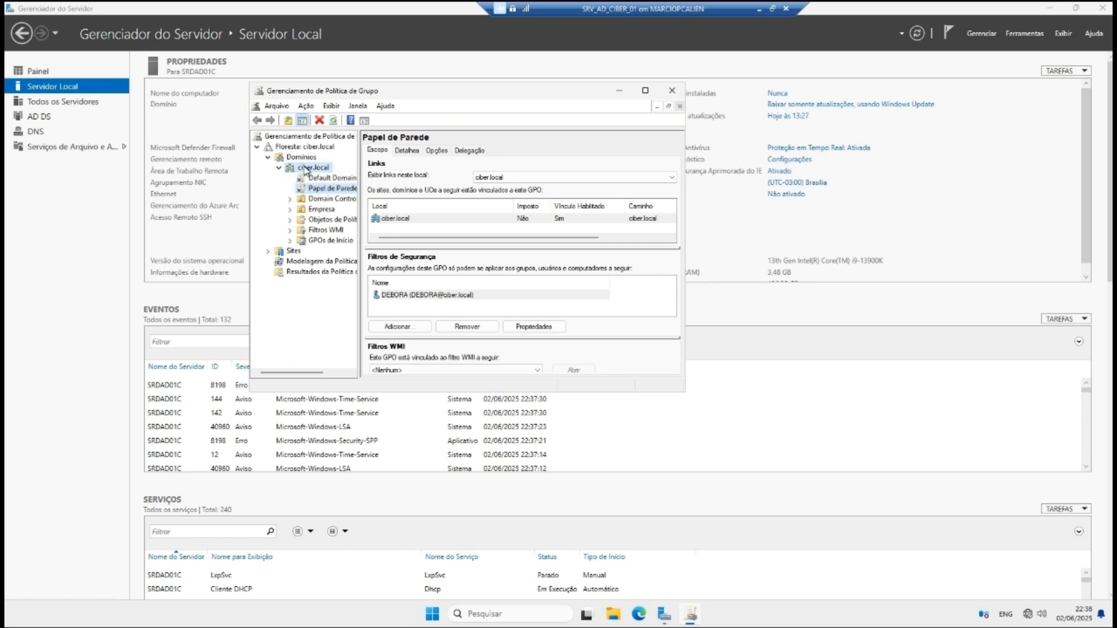
click(335, 174)
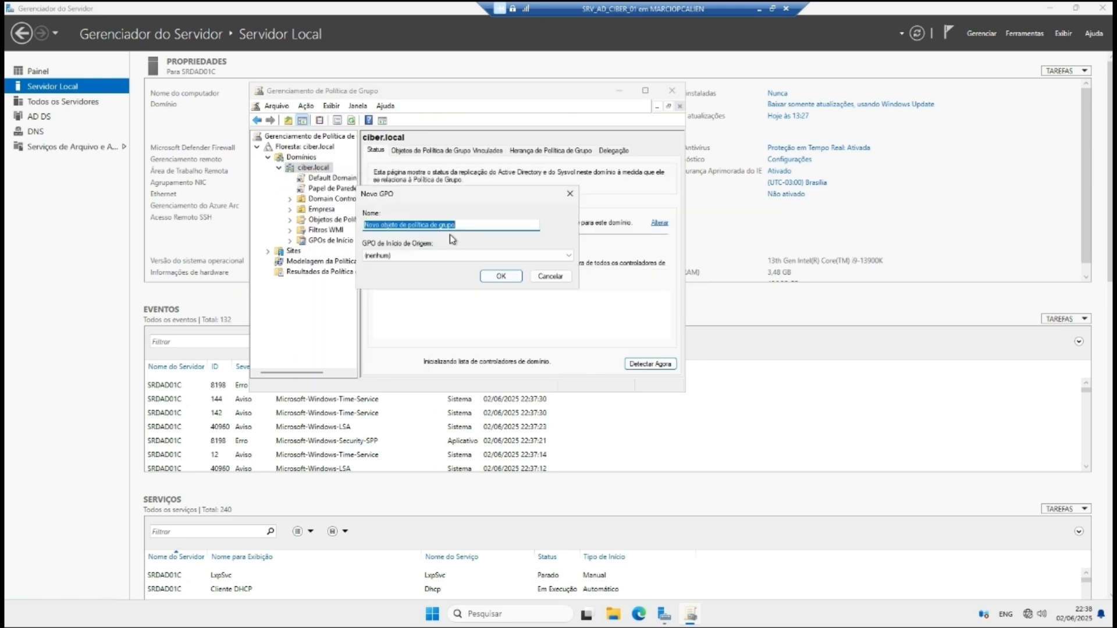
text(pa)
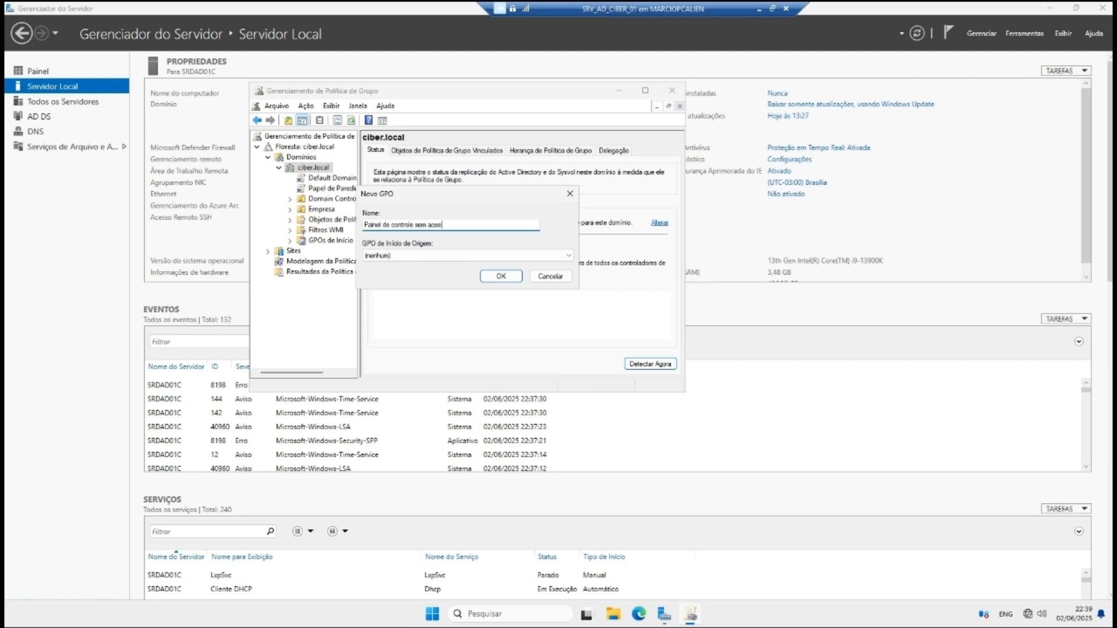
click(501, 277)
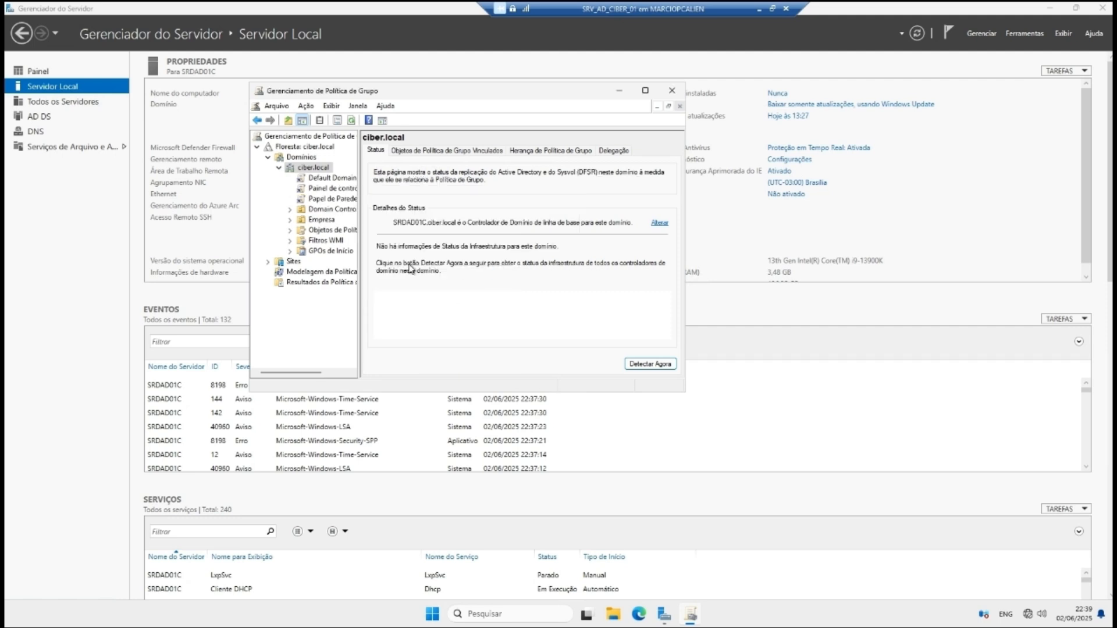
click(331, 190)
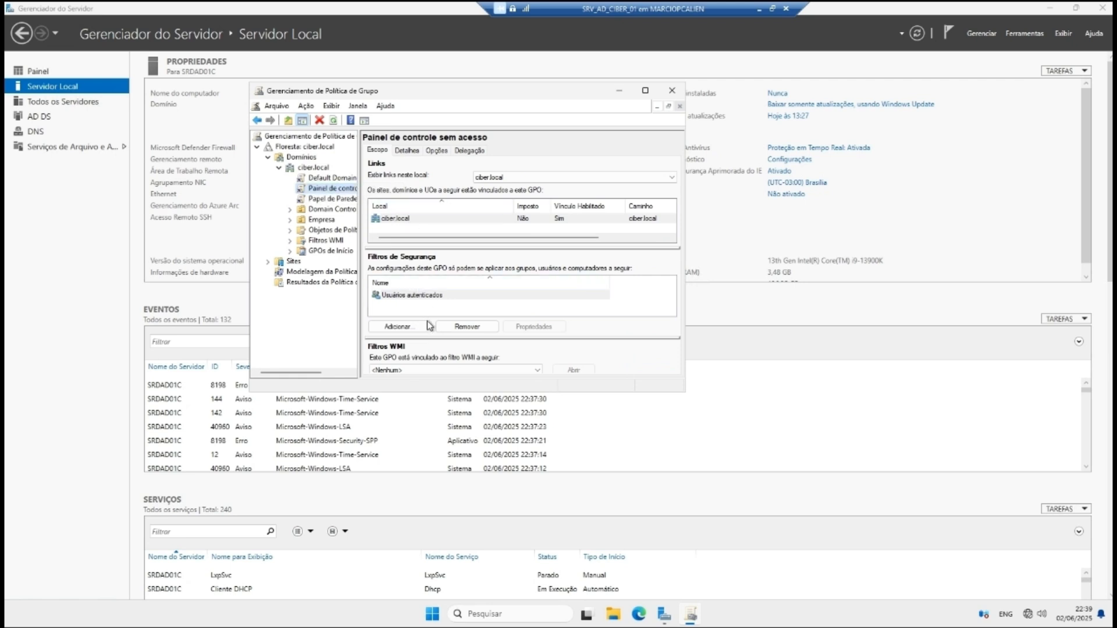
Step: Remove Usuários autenticados from the GPO's security filtering, accepting both warnings
click(422, 295)
click(464, 327)
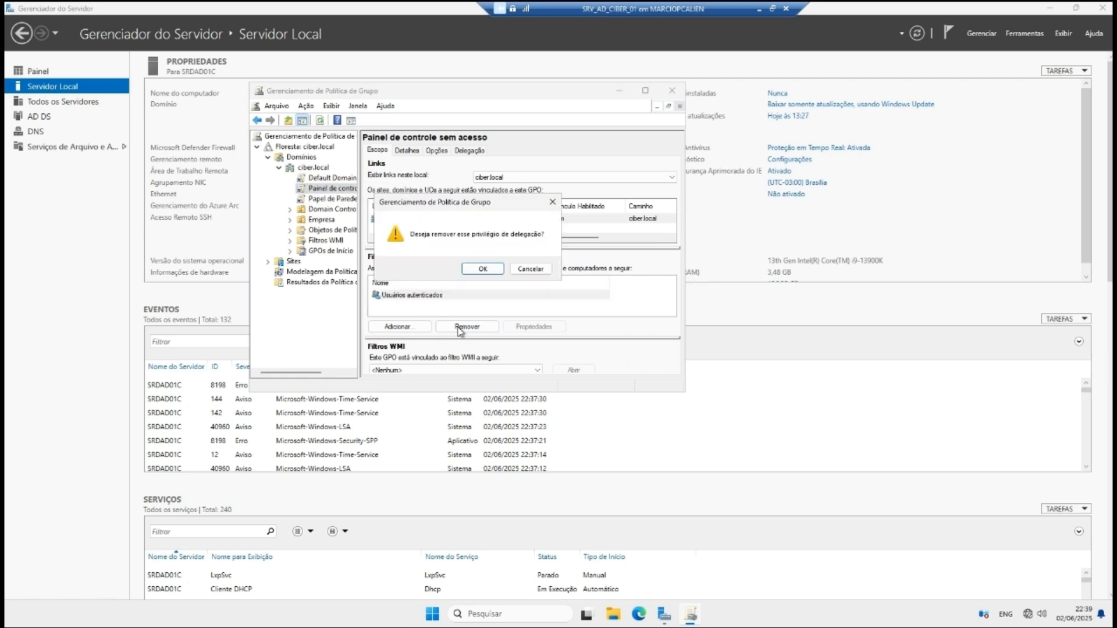
click(483, 271)
click(508, 295)
Step: Add a user from the Empresa > RH ADM unit to the security filter
click(399, 326)
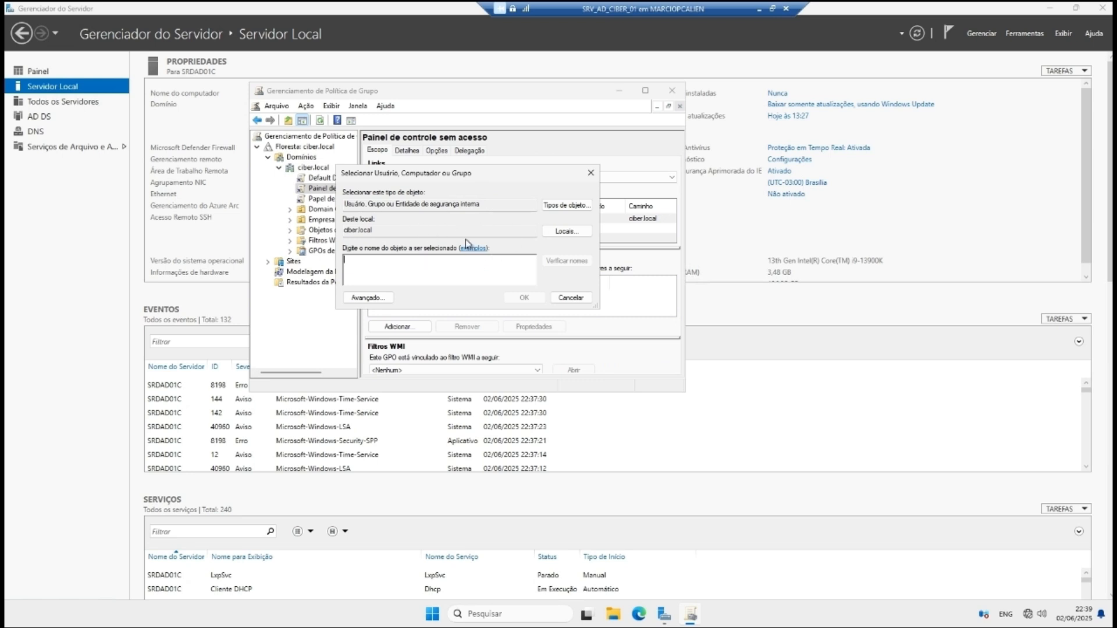
click(565, 232)
click(349, 221)
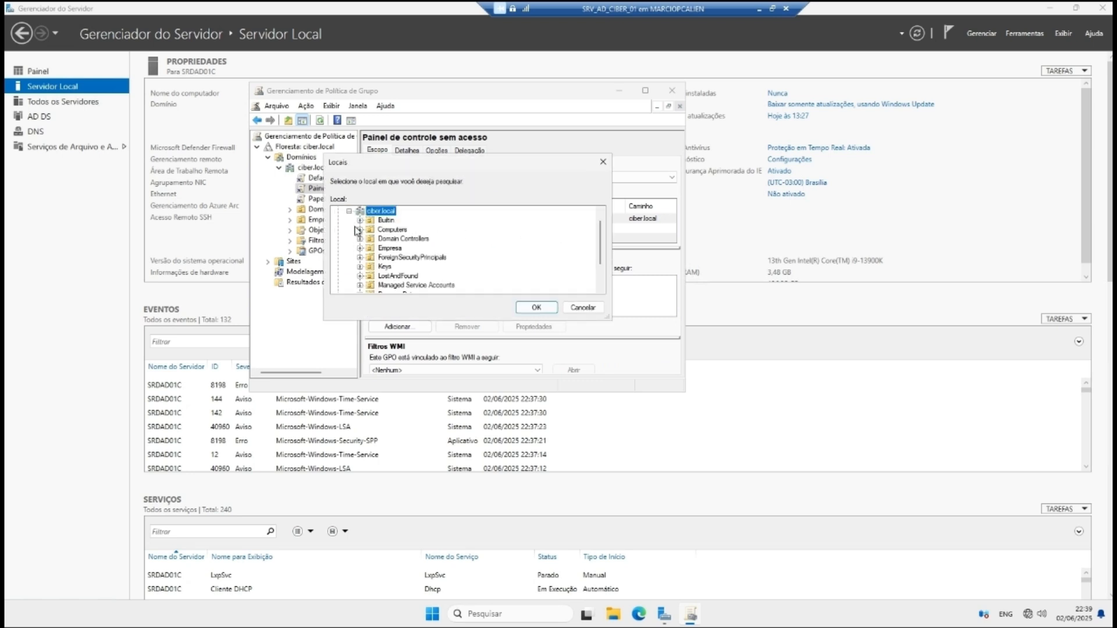
click(360, 249)
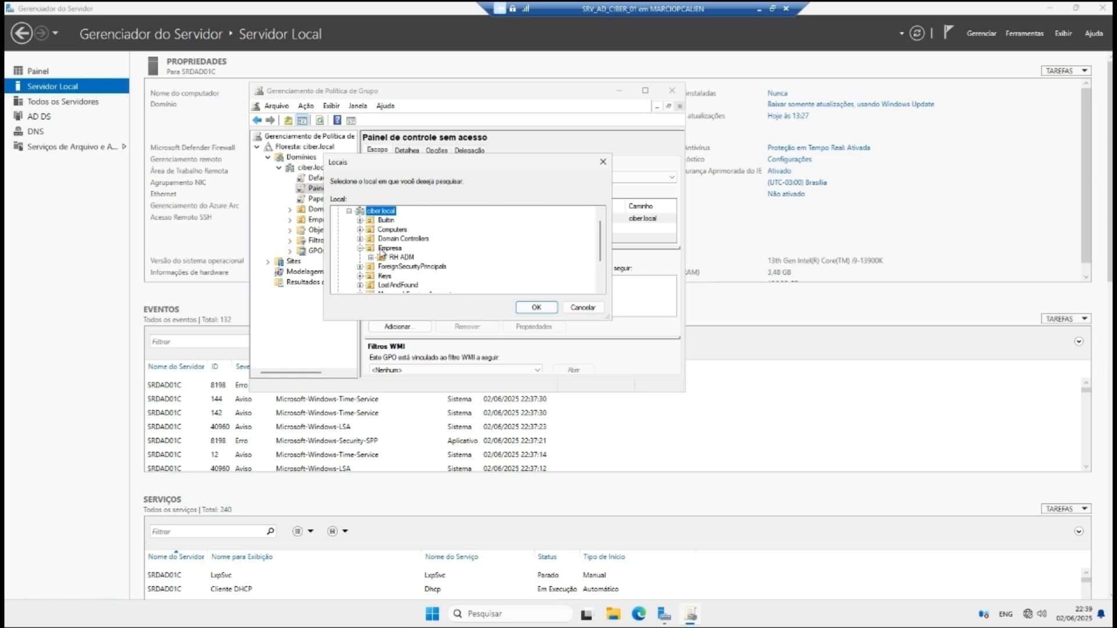
click(393, 258)
click(524, 308)
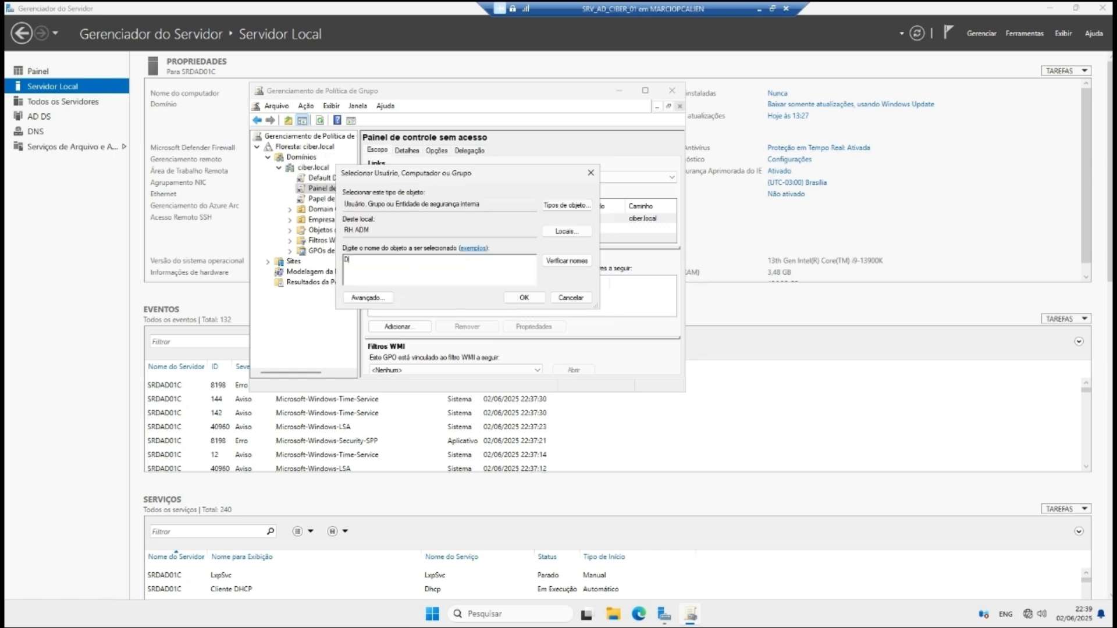
click(566, 260)
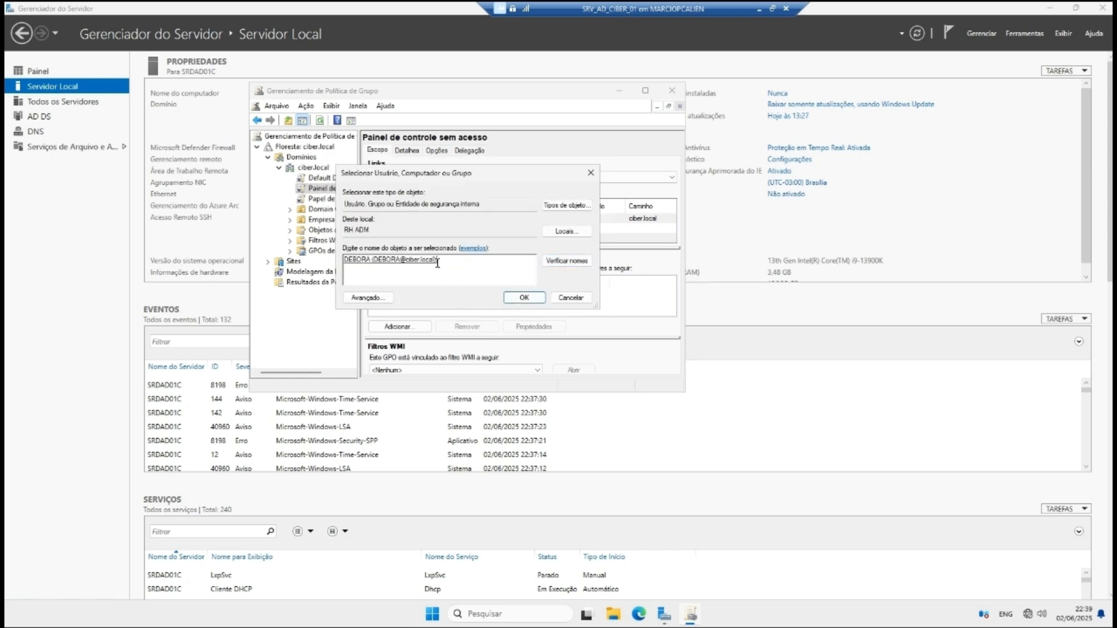
click(524, 298)
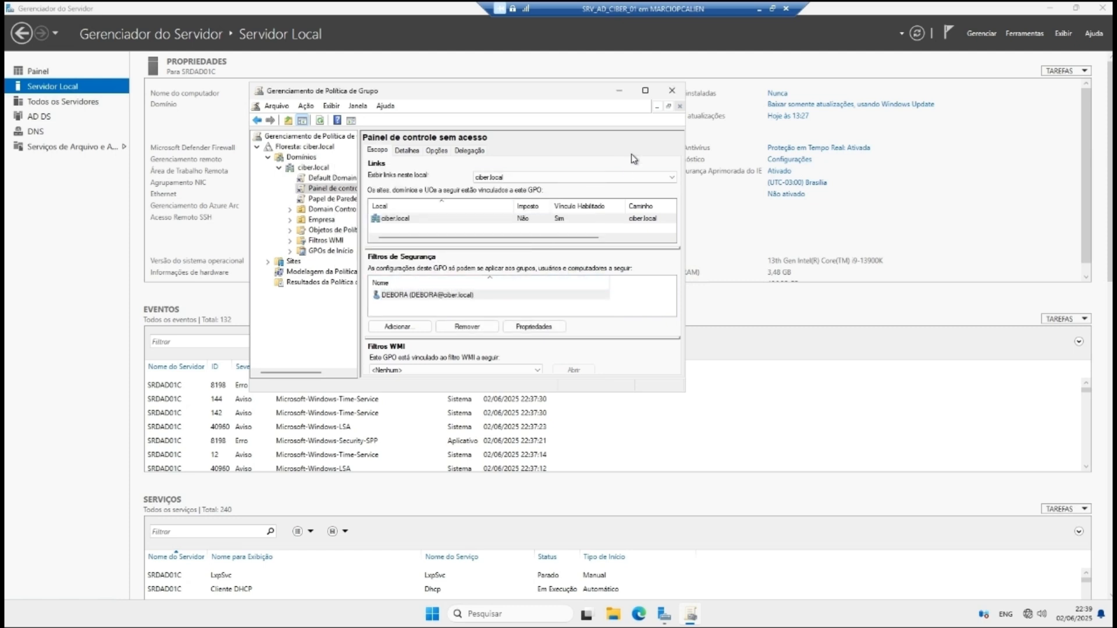
Step: Open the 'Painel de controle sem acesso' GPO in the Group Policy Management Editor
click(646, 91)
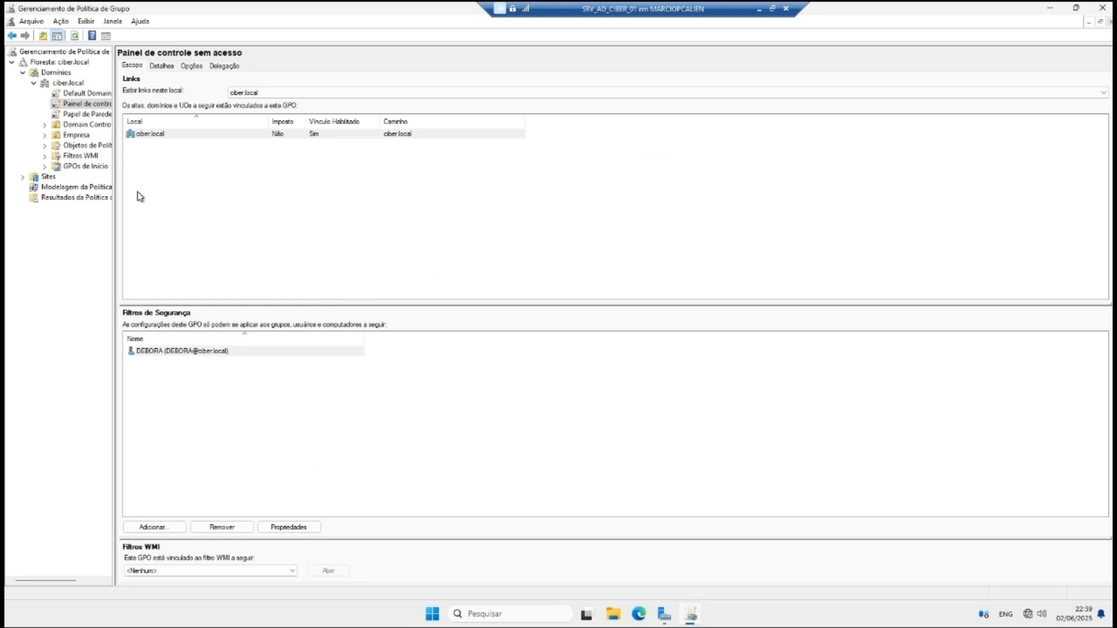
click(88, 104)
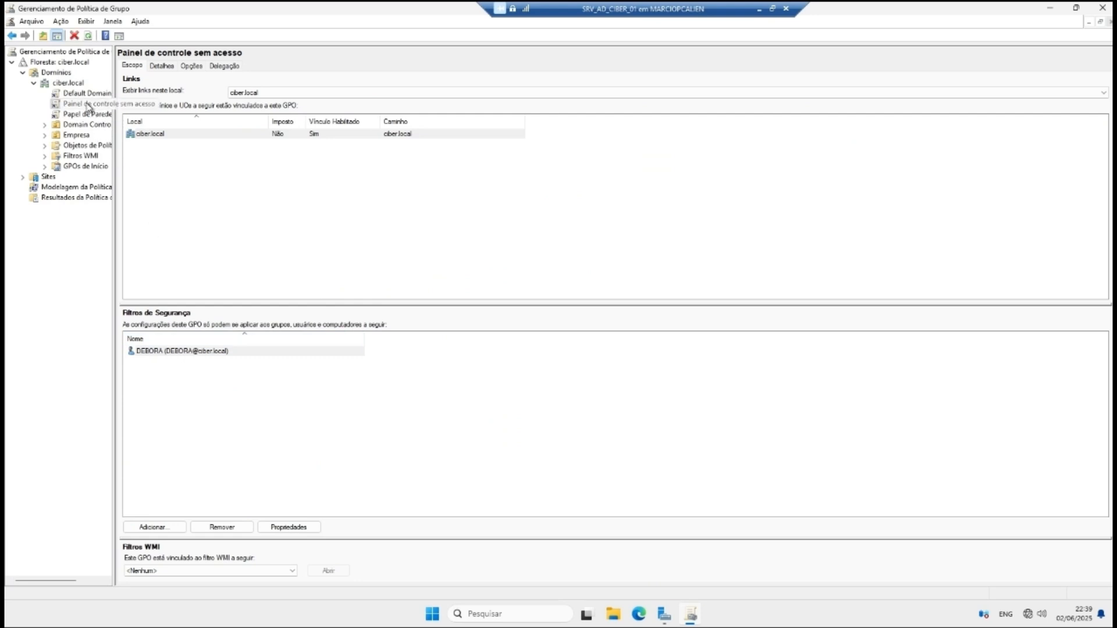
right_click(83, 102)
click(103, 113)
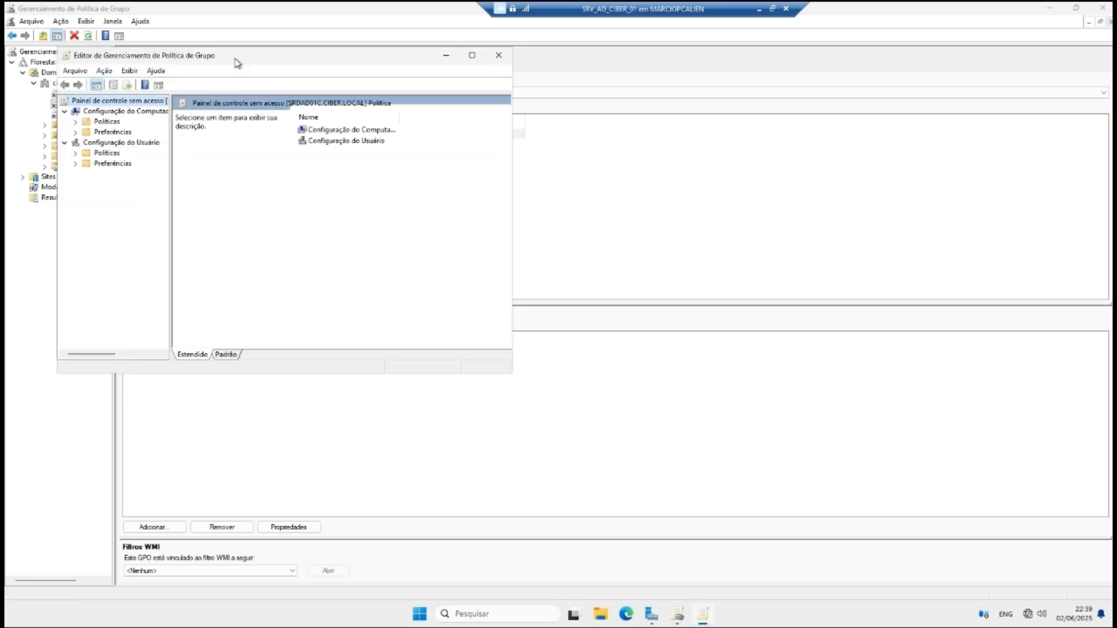
drag(235, 59, 473, 118)
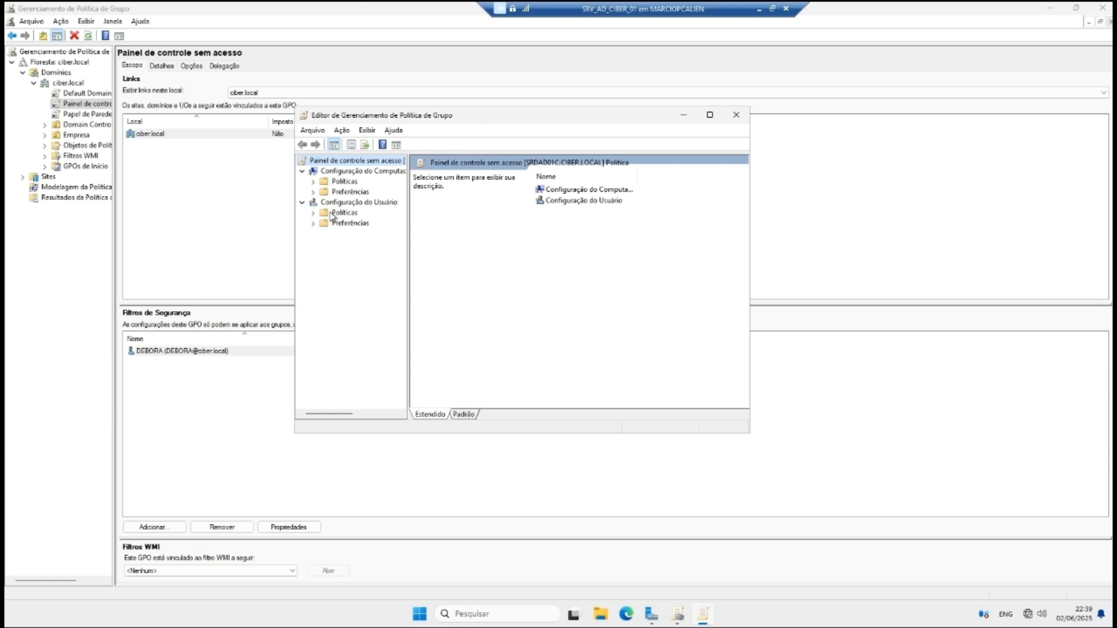
Step: Under user Modelos Administrativos > Painel de Controle, open the 'Proibir acesso ao Painel de Controle' setting
click(314, 214)
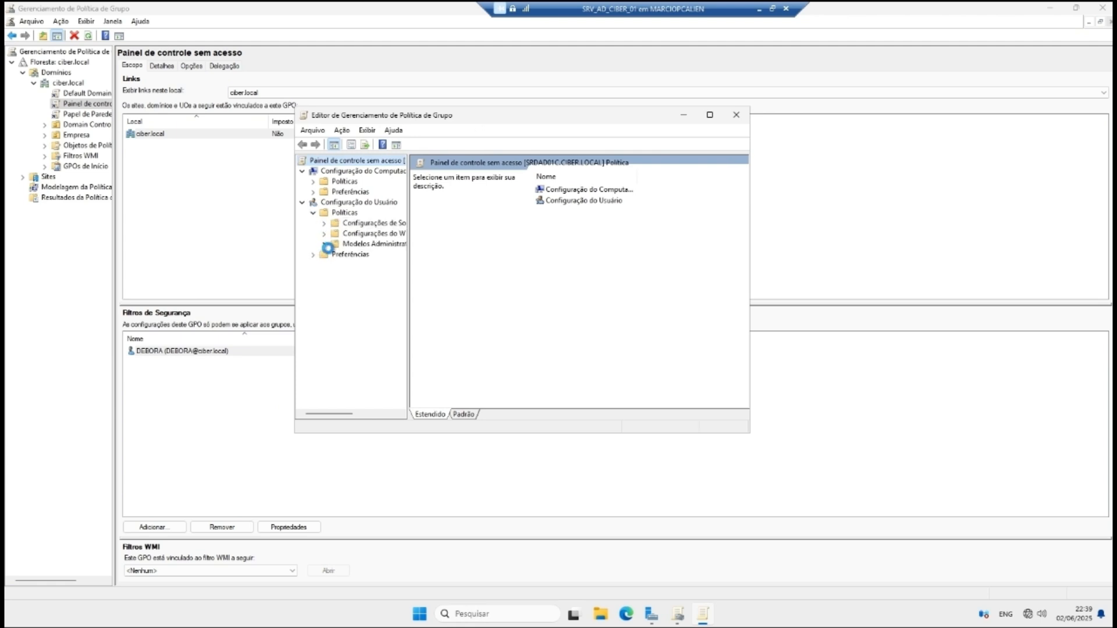
click(325, 244)
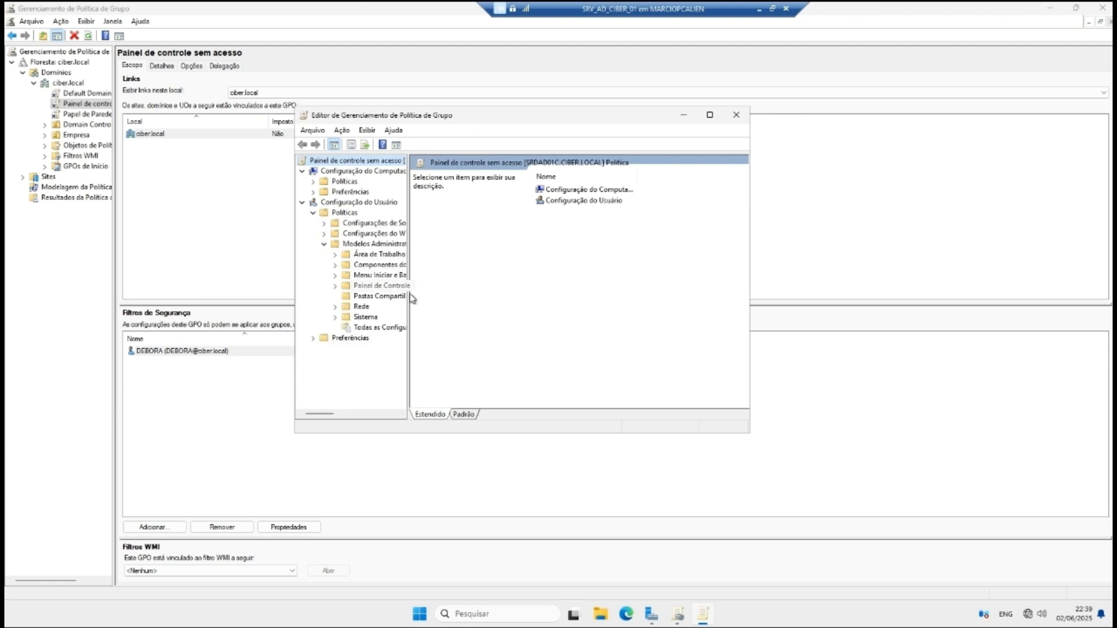
drag(409, 298, 490, 298)
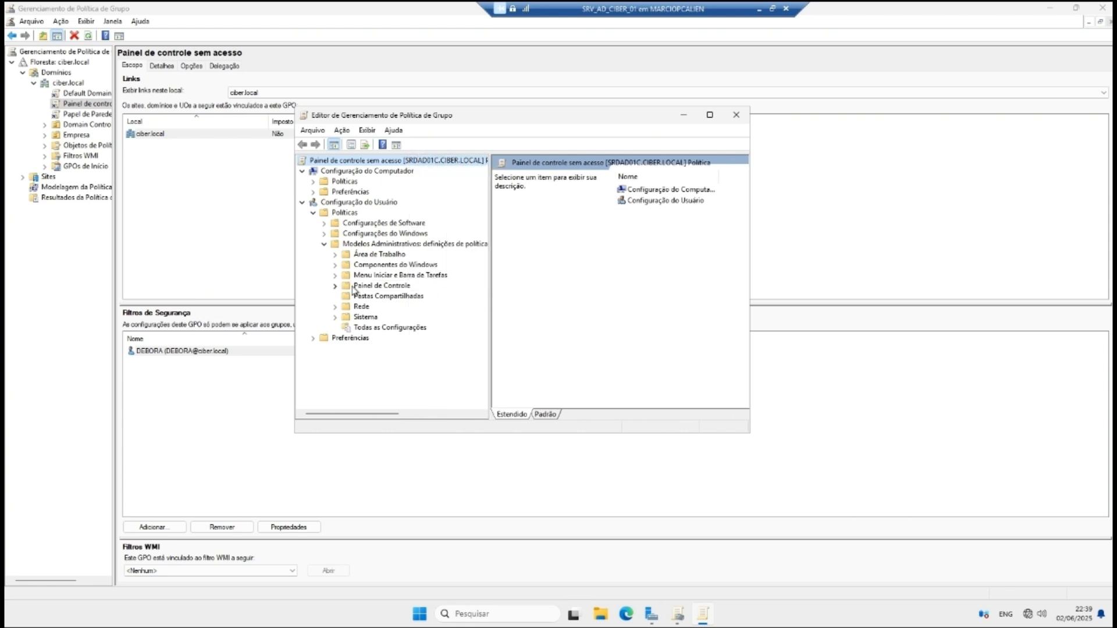
click(356, 286)
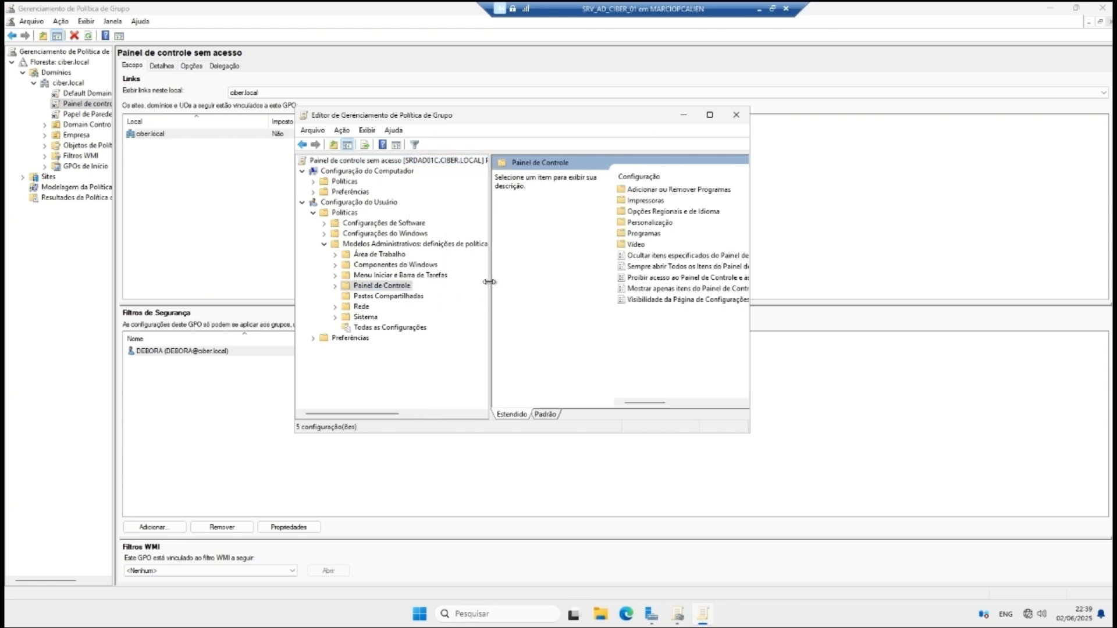
drag(490, 282, 377, 264)
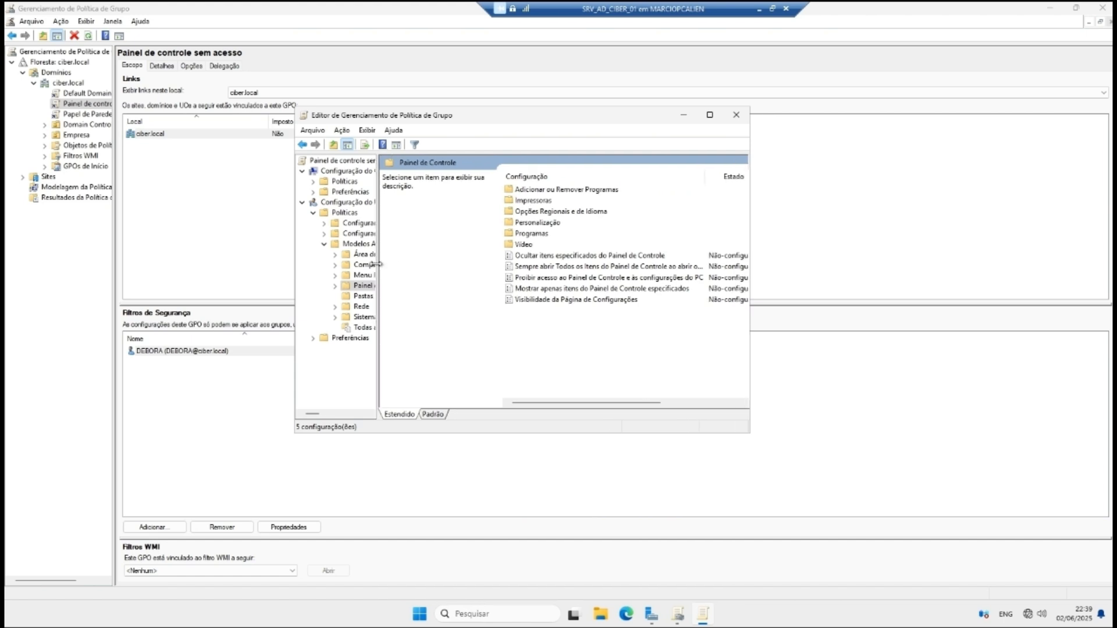
click(557, 281)
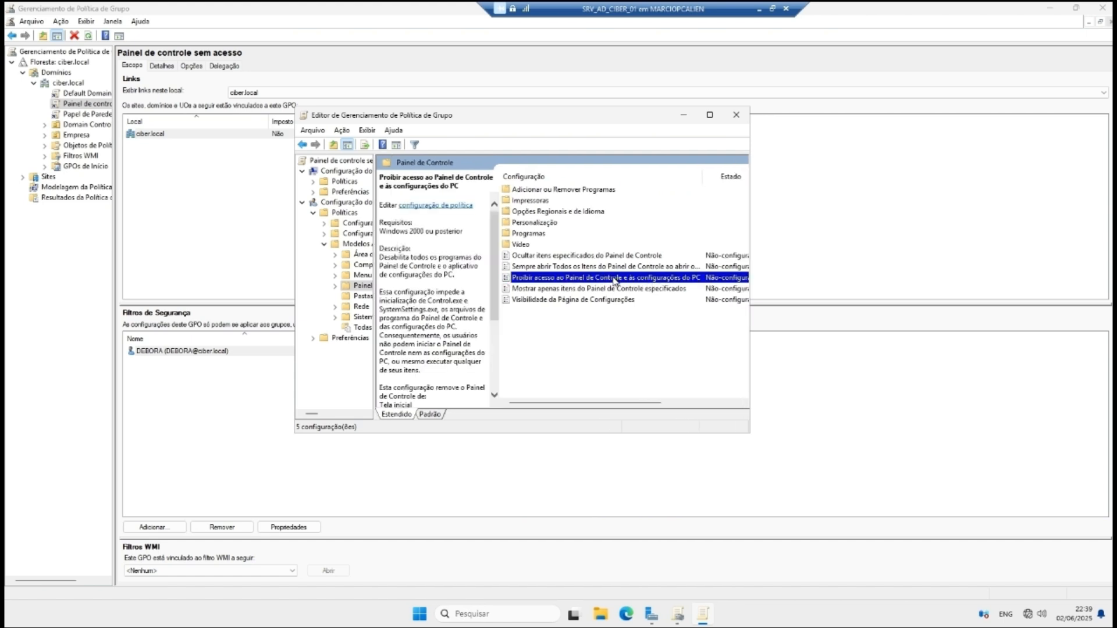
right_click(616, 281)
click(645, 283)
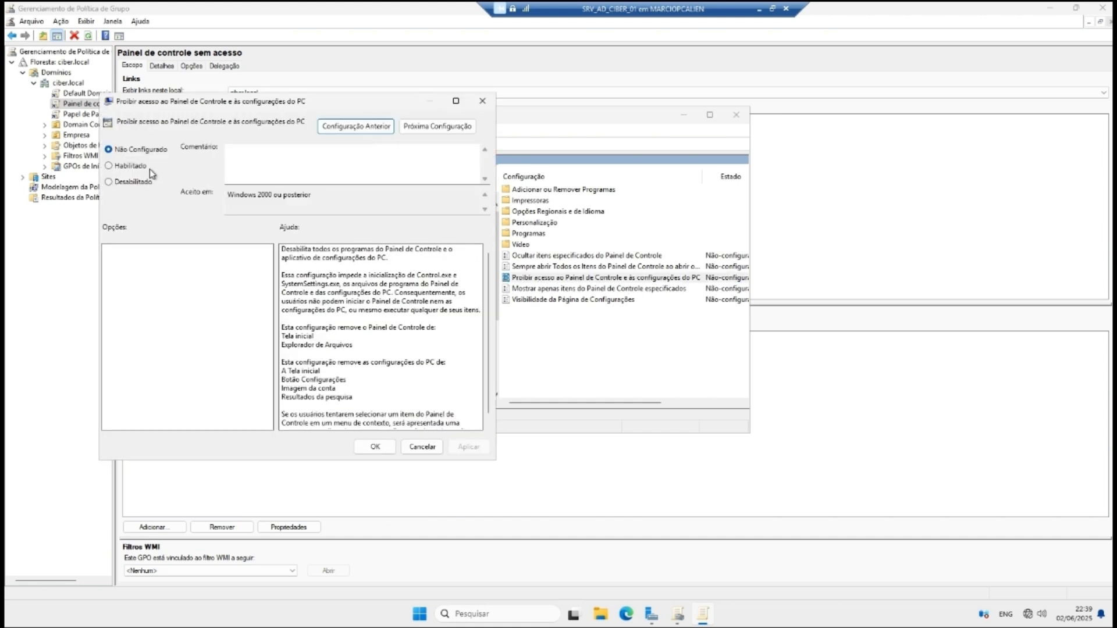
Step: Set the Control Panel ban to Habilitado with comment 'O usuario do RH nao tera acesso a o painel de'
click(110, 167)
click(265, 151)
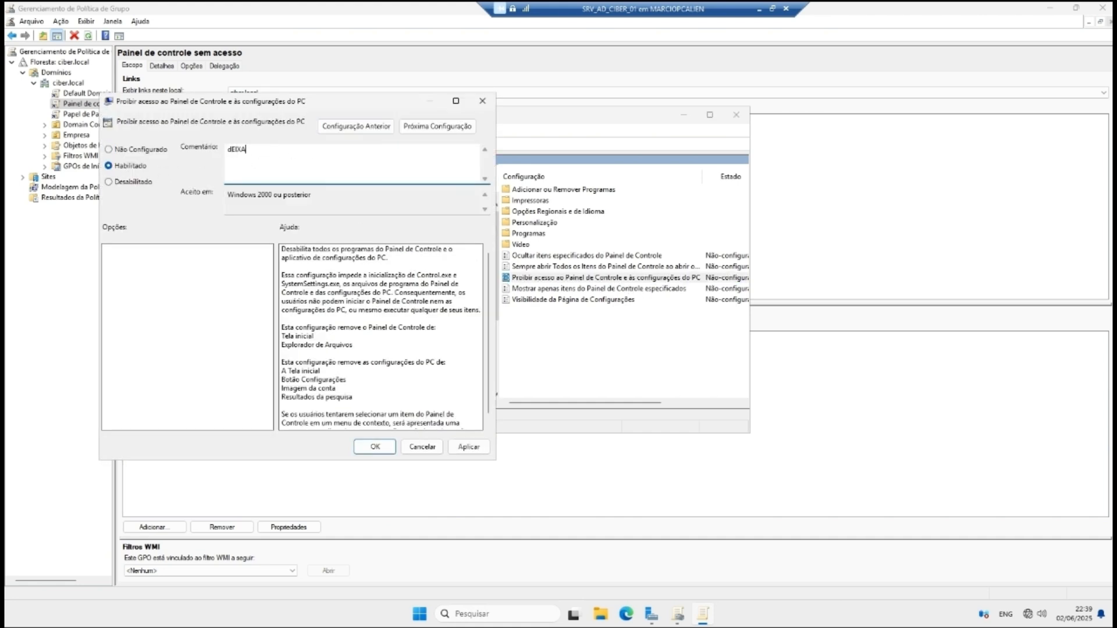
key(ctrl+a)
text(O usuario do RH nao tera acesso a o painel de)
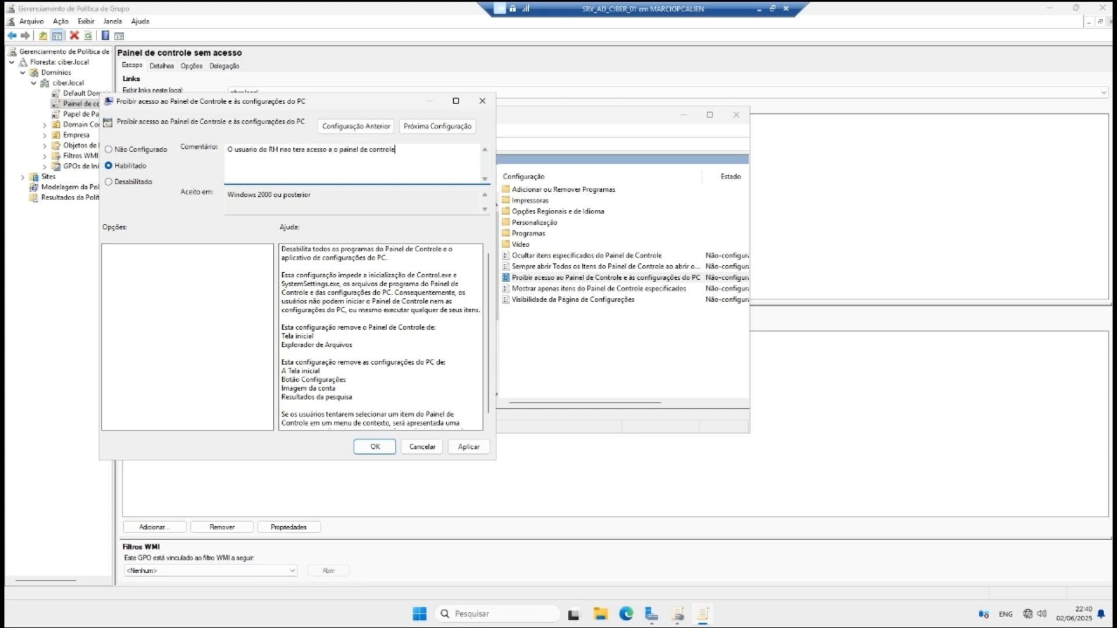
click(468, 446)
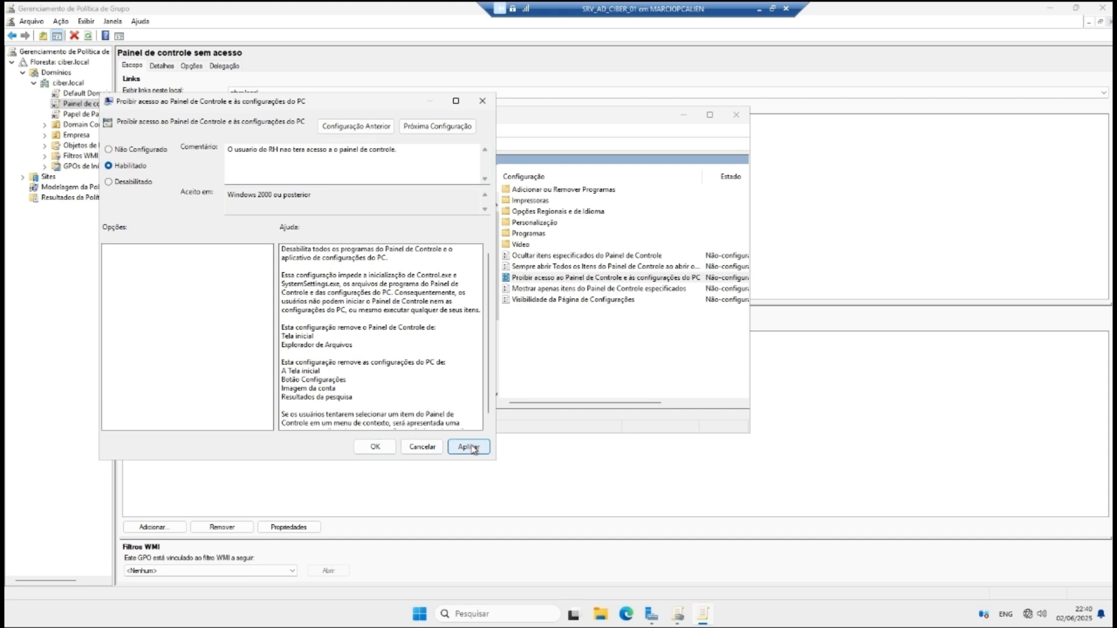
click(374, 447)
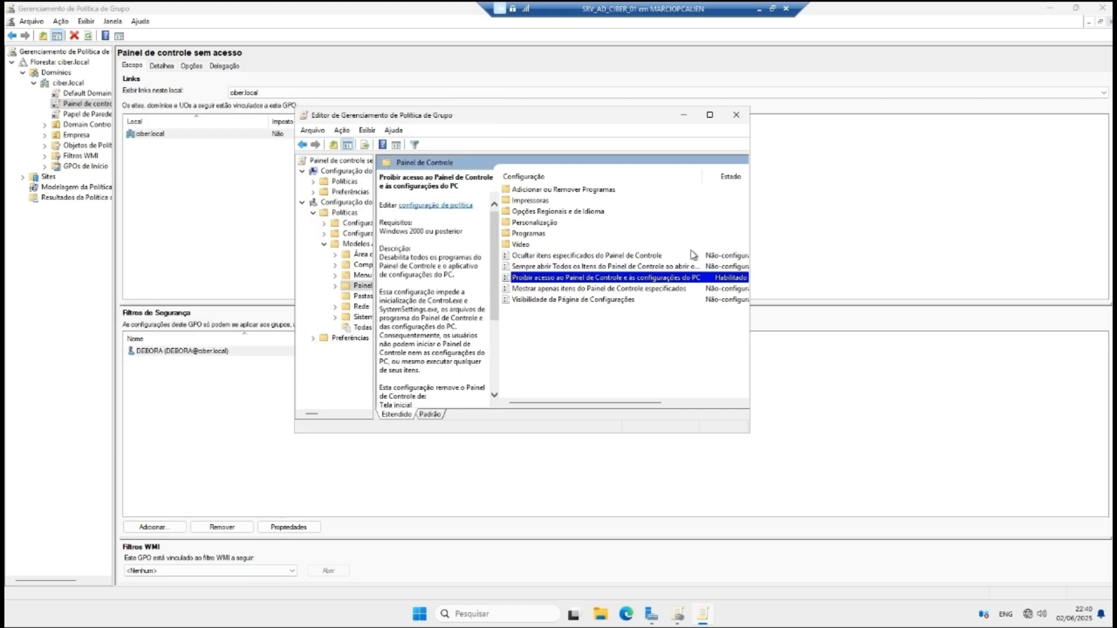
Step: Close the Group Policy Management Editor window
drag(600, 404, 653, 404)
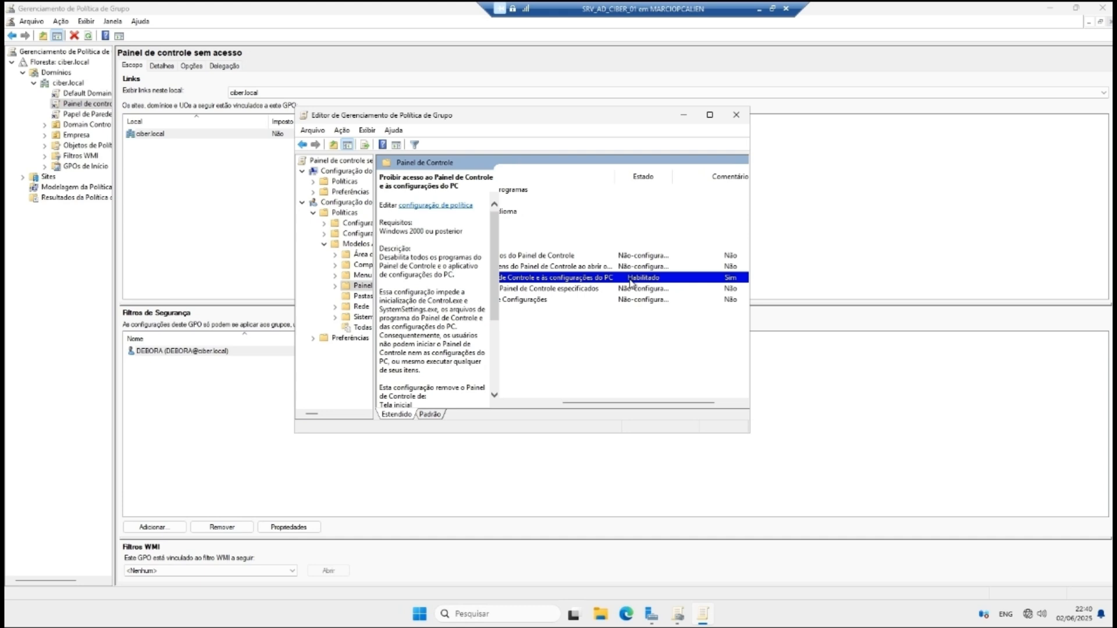
drag(584, 403, 532, 401)
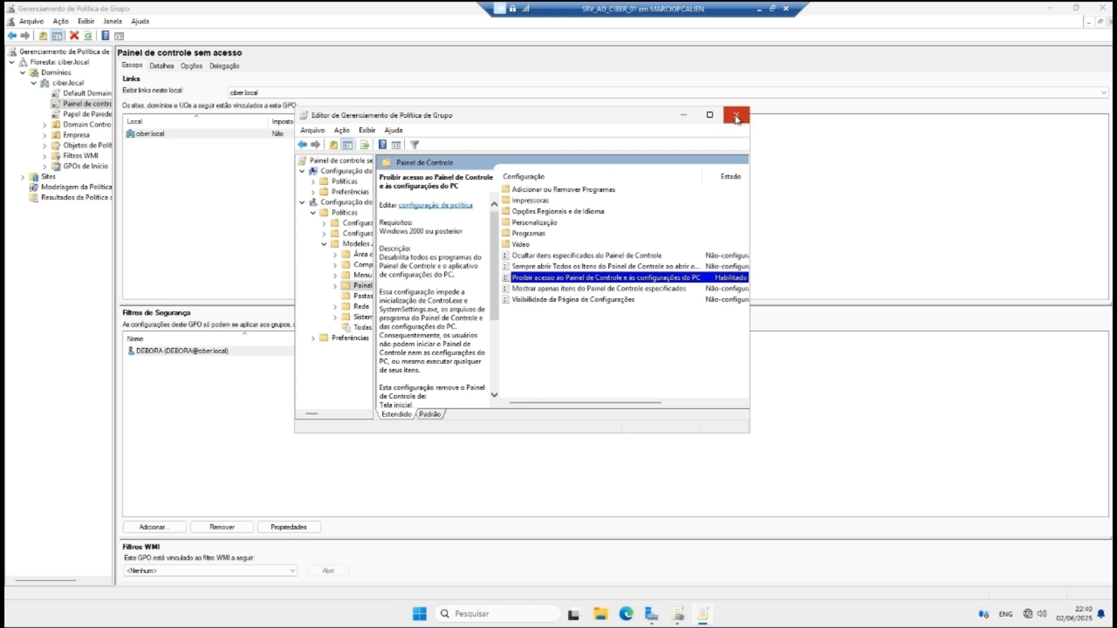
click(736, 116)
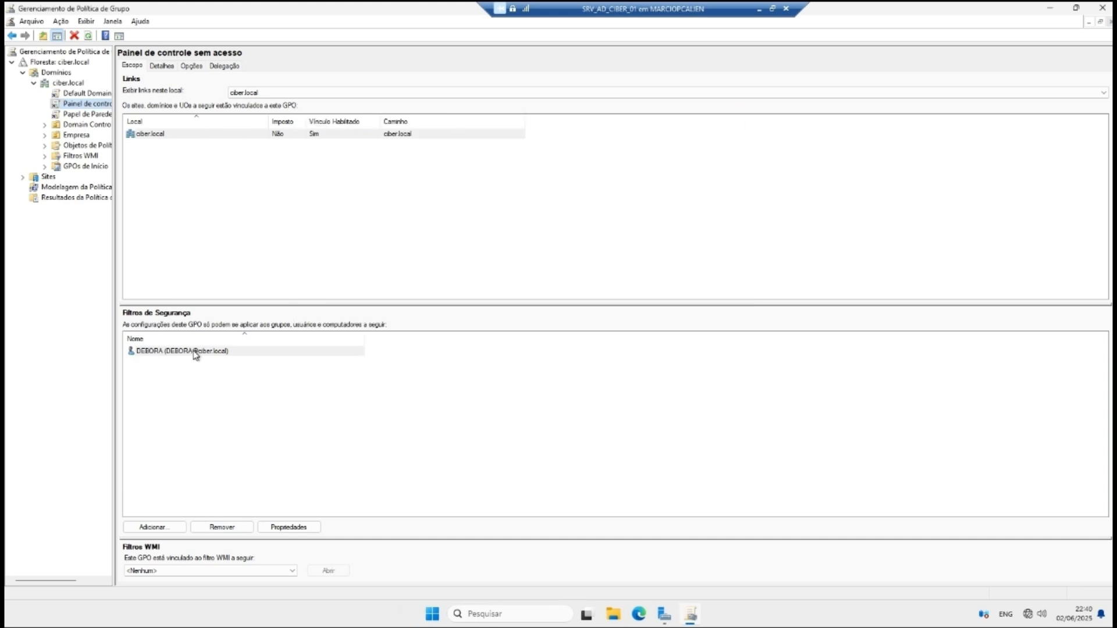
Step: Start adding a security filter entry from fiap.local; the first Administrador login fails
click(154, 527)
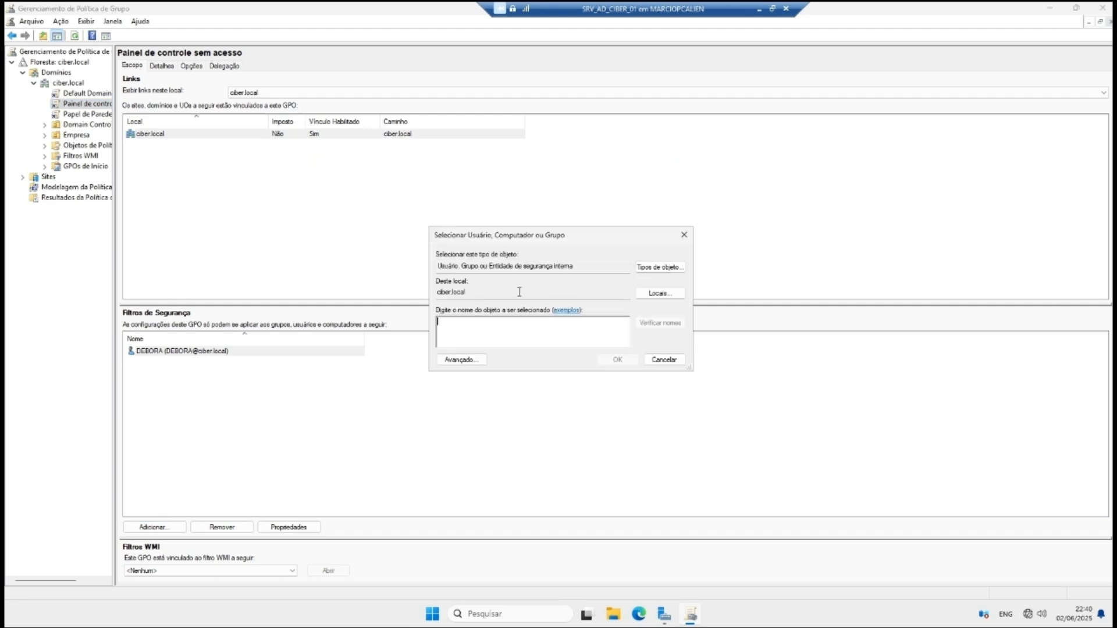
click(657, 294)
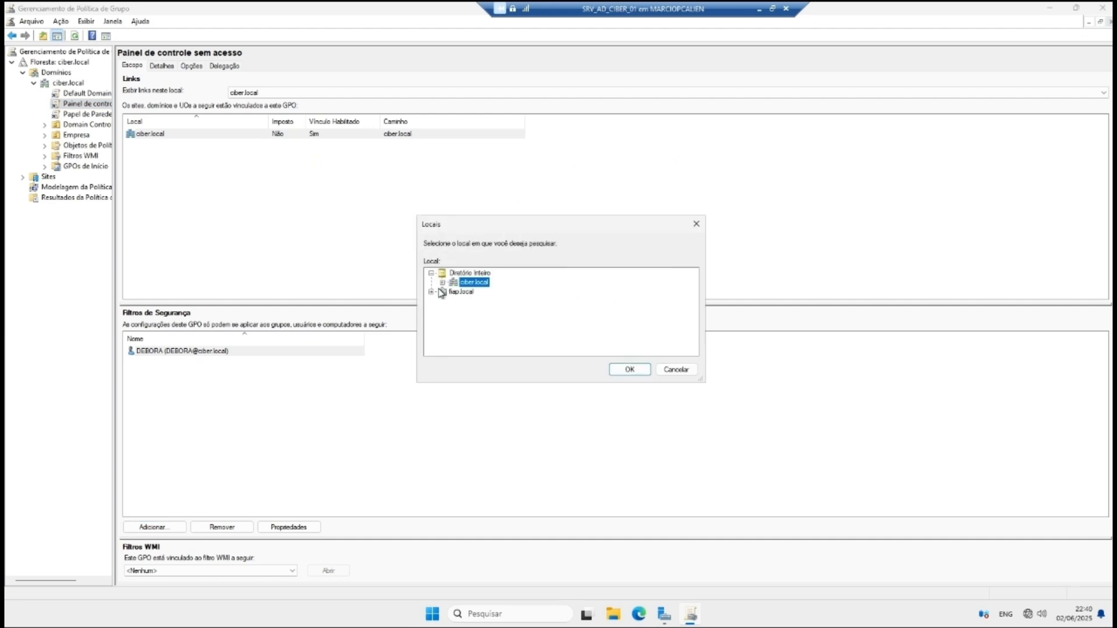
click(440, 291)
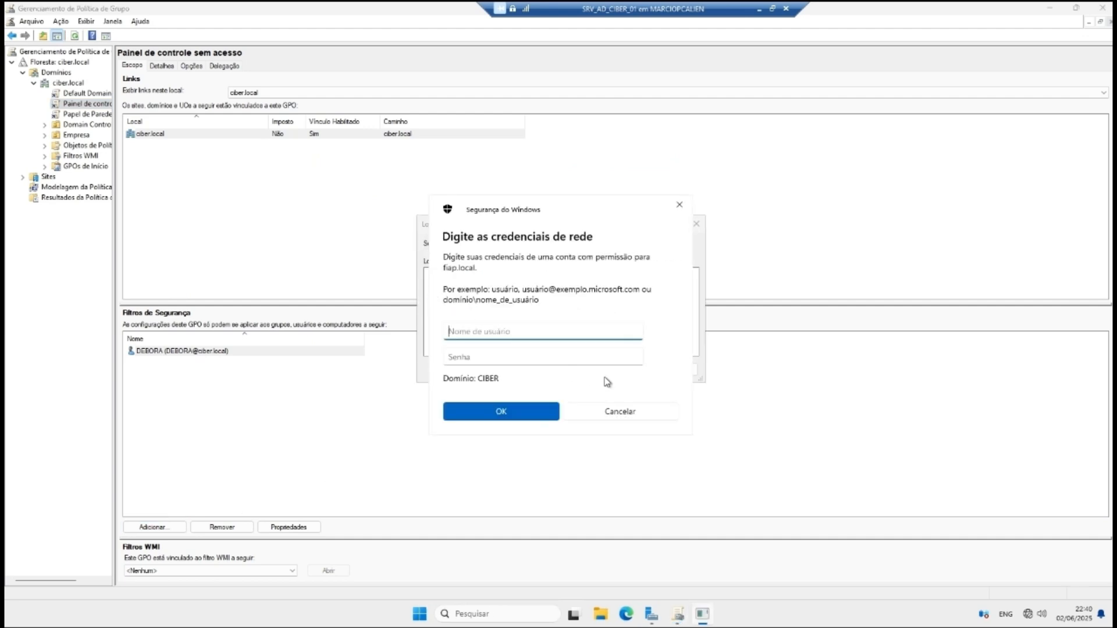
text(Administrador)
key(Tab)
key(Caps_Lock)
key(Caps_Lock)
text(a)
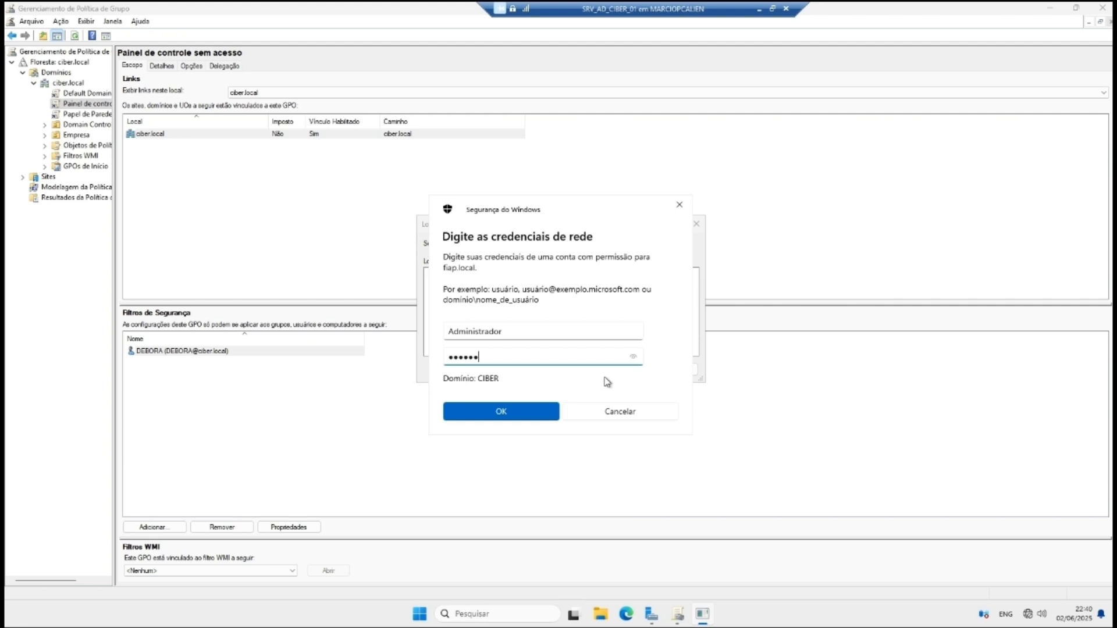
click(633, 356)
click(511, 412)
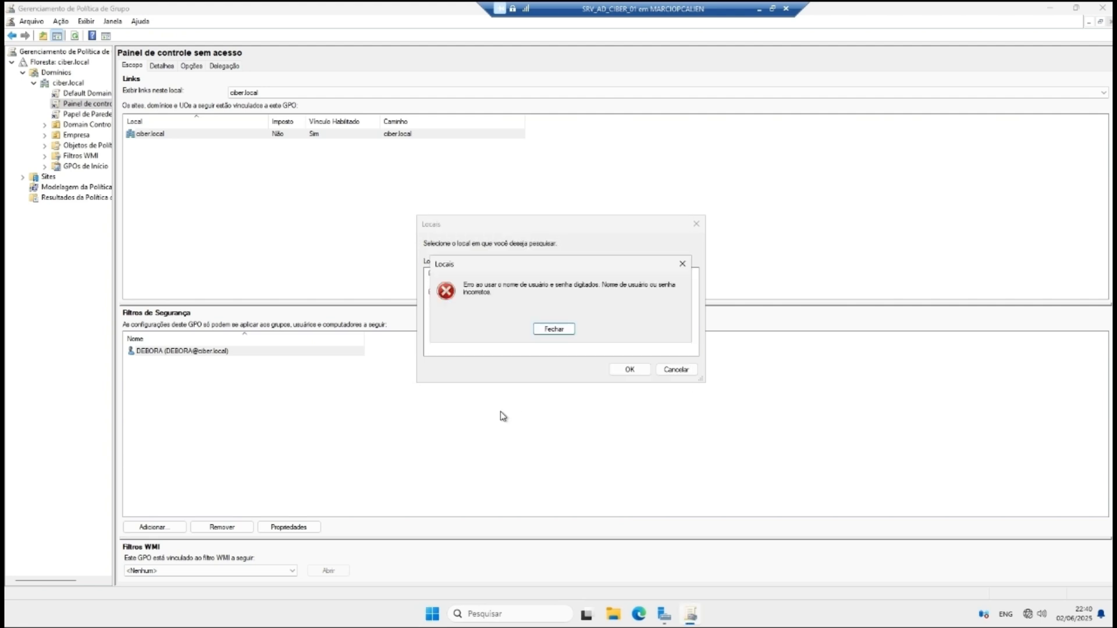
click(553, 330)
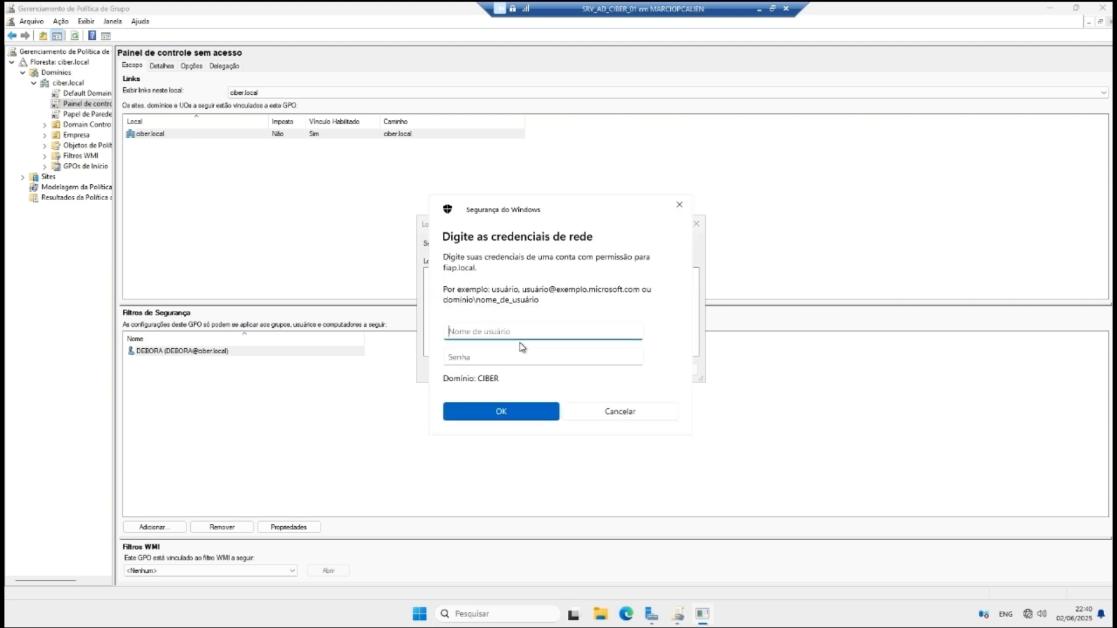
Step: Re-enter credentials as fiap.local\Administrador with the account password and submit them
text(fia)
drag(543, 210, 657, 208)
click(607, 335)
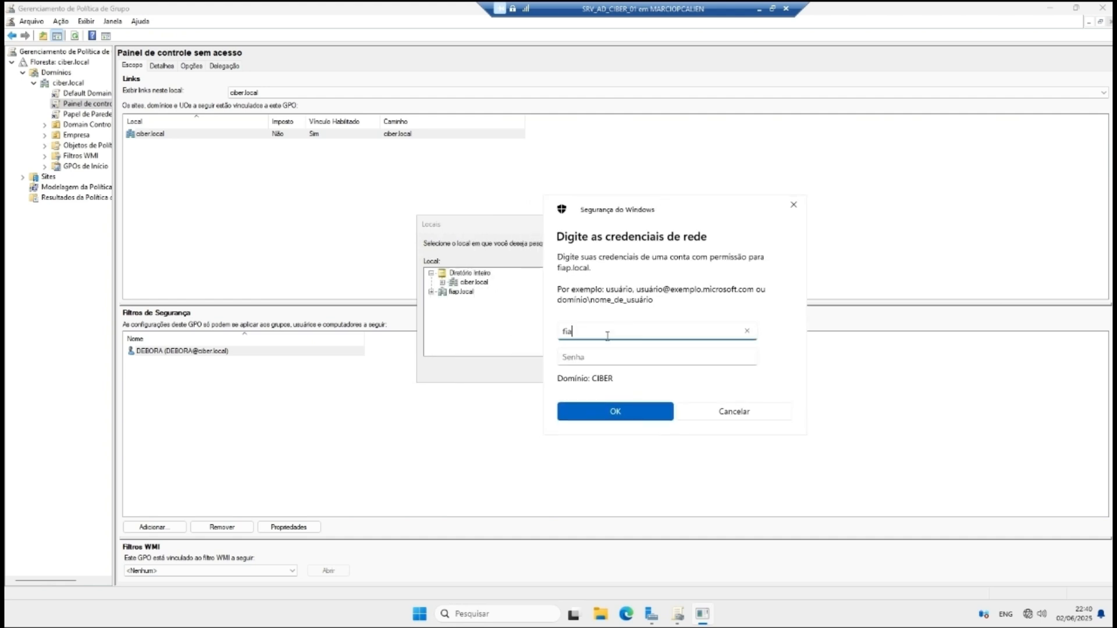
text(p.local\Administrador)
key(Tab)
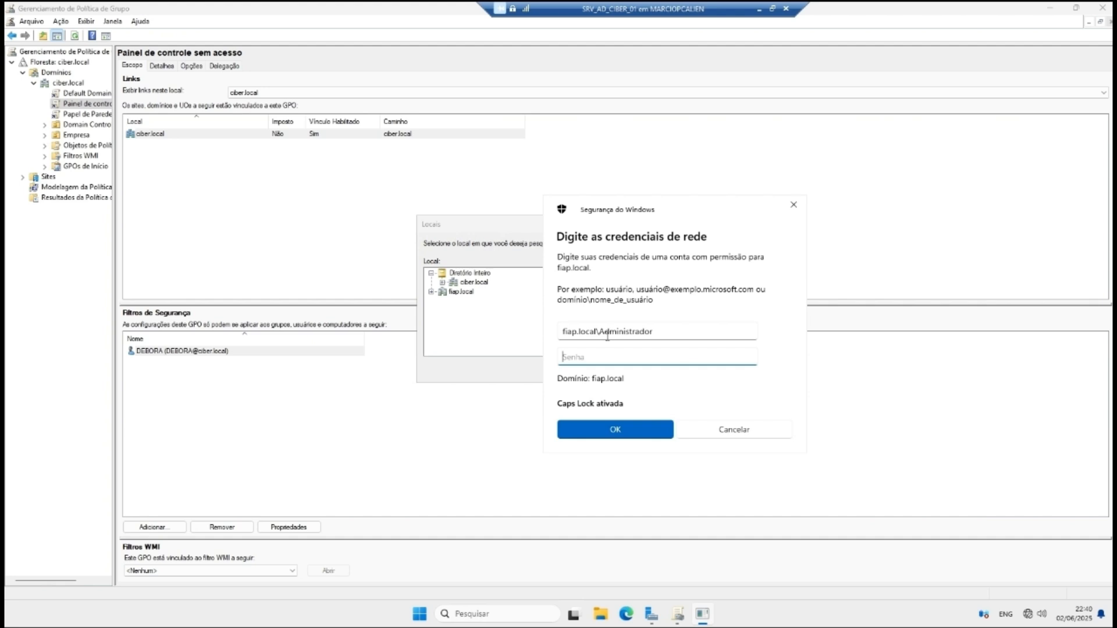
key(Caps_Lock)
text(•)
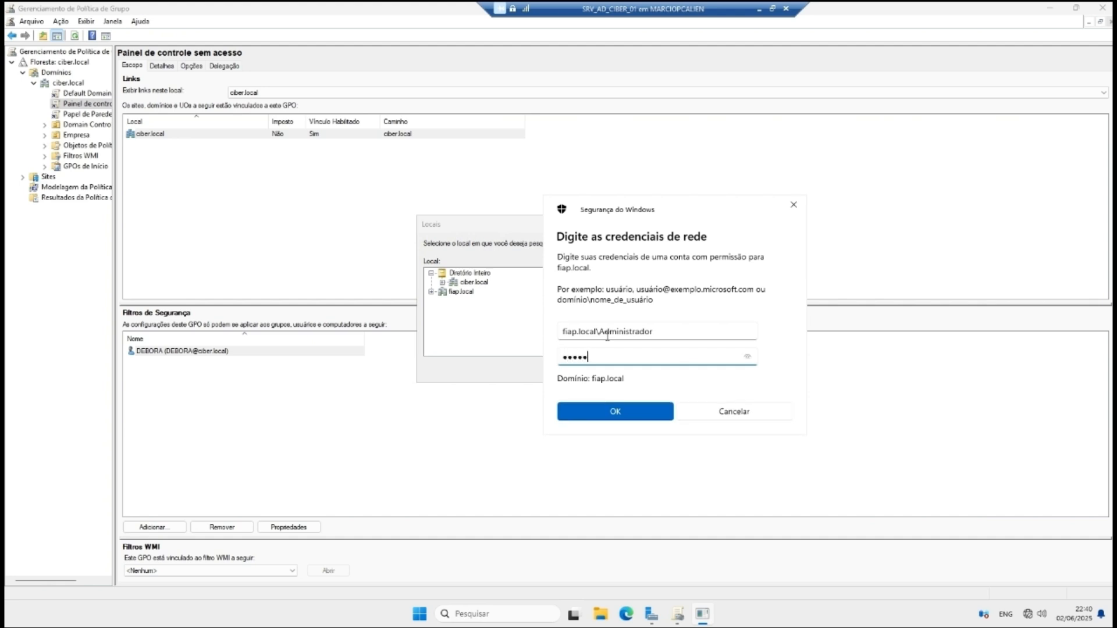
text(•)
key(Caps_Lock)
text(•)
key(Caps_Lock)
click(748, 357)
click(638, 412)
Step: Pick fiap.local as location, check names, cancel both dialogs, and select ciber.local
click(447, 294)
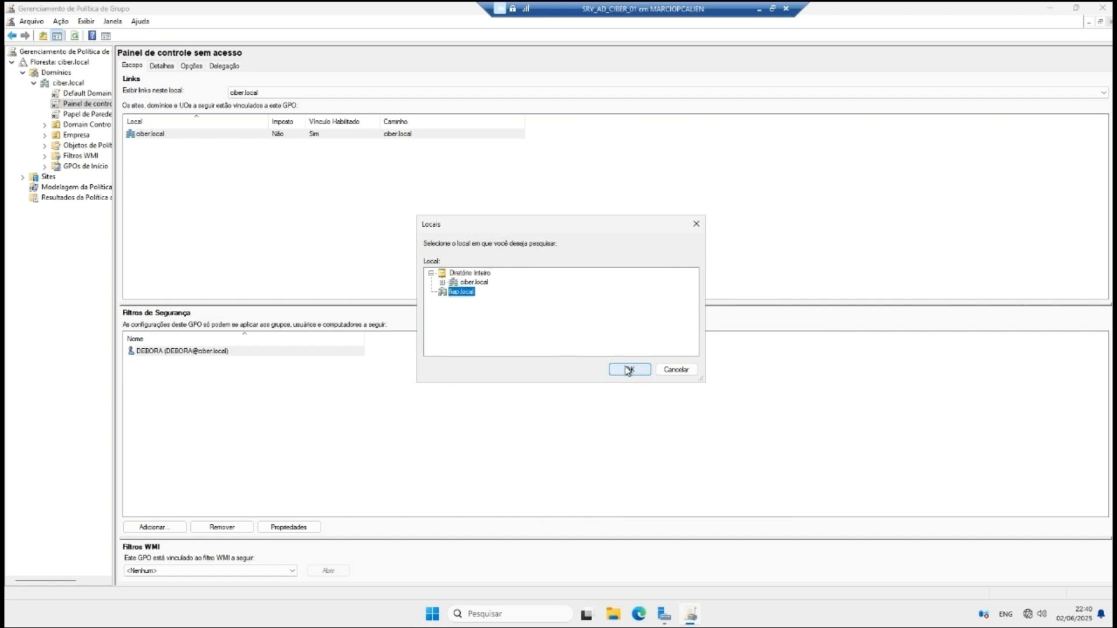
click(628, 370)
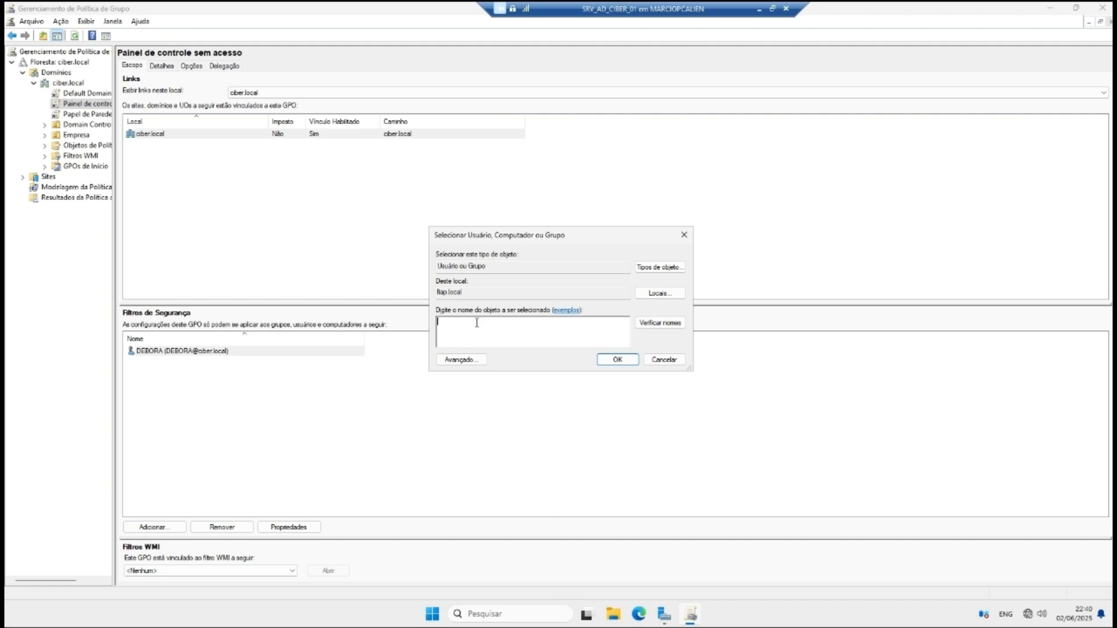
click(656, 322)
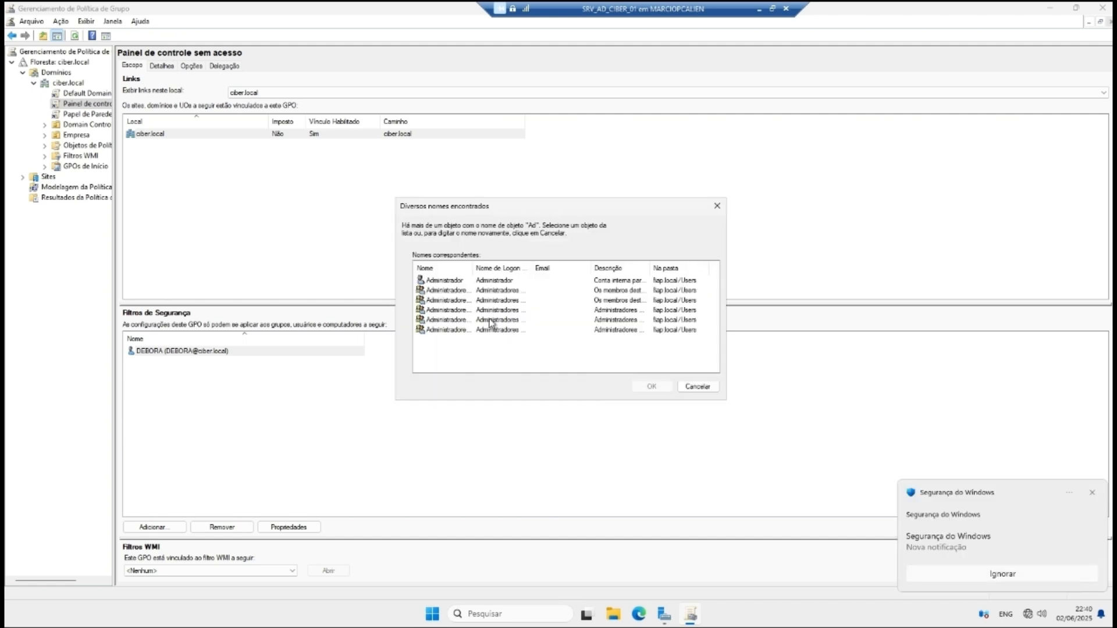
click(698, 386)
click(663, 359)
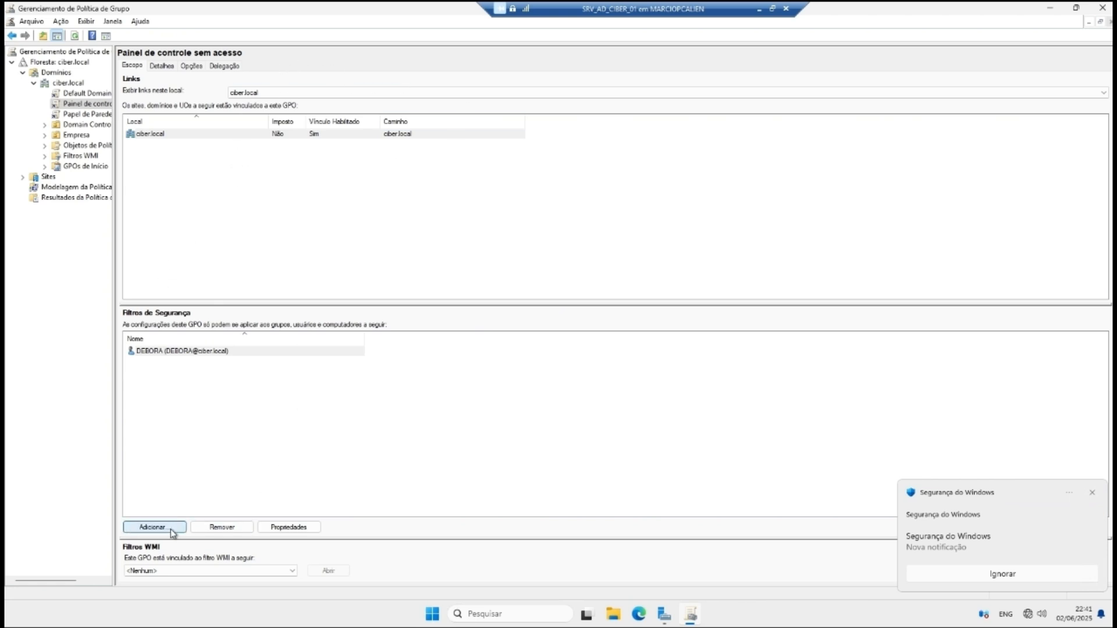
click(1092, 493)
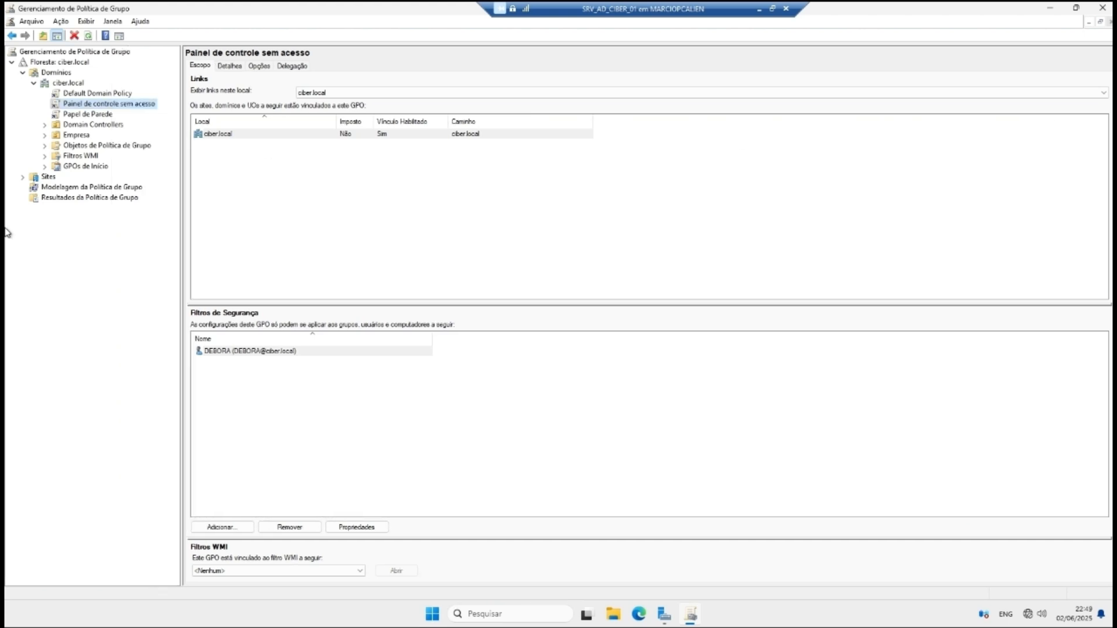
click(78, 95)
Step: From the ciber.local domain, create and link a new GPO named 'Trocar ip da maquina'
click(58, 83)
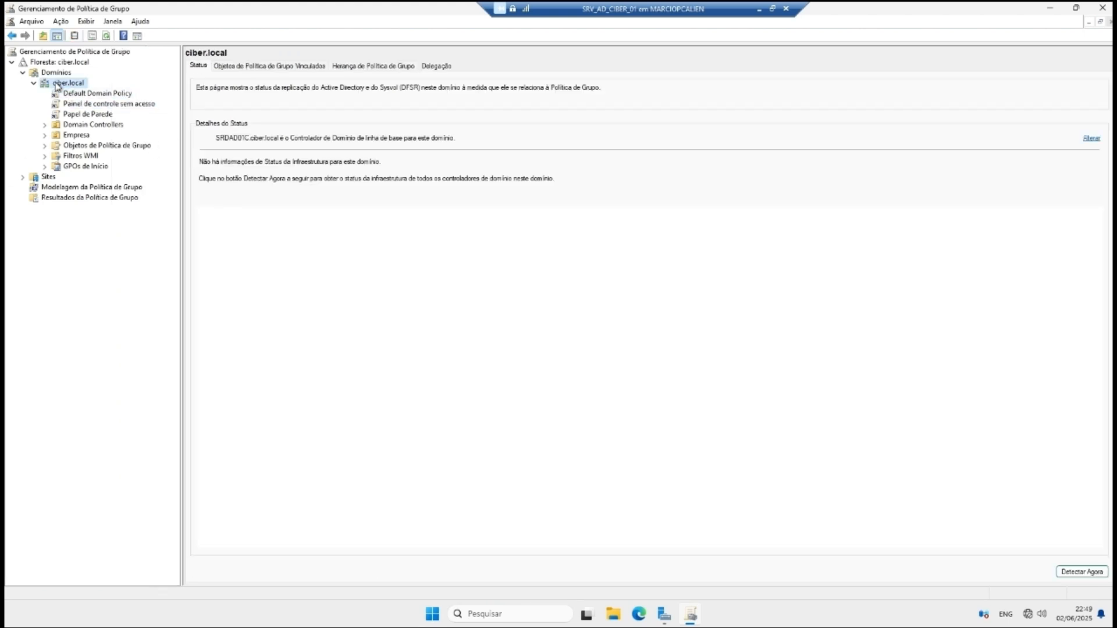
right_click(58, 83)
click(145, 87)
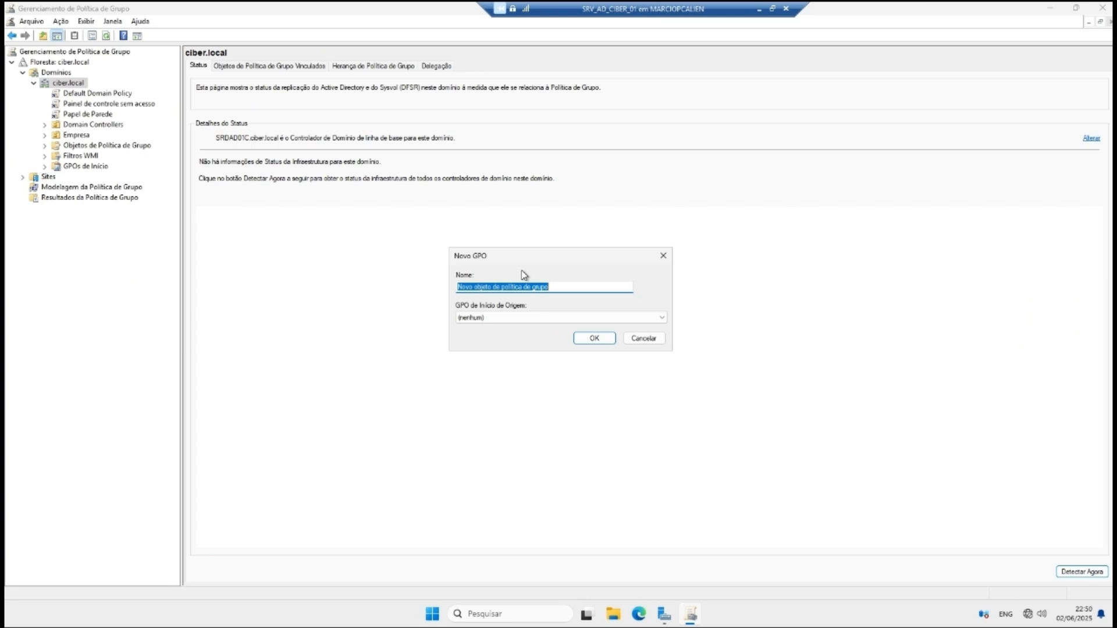
text(t)
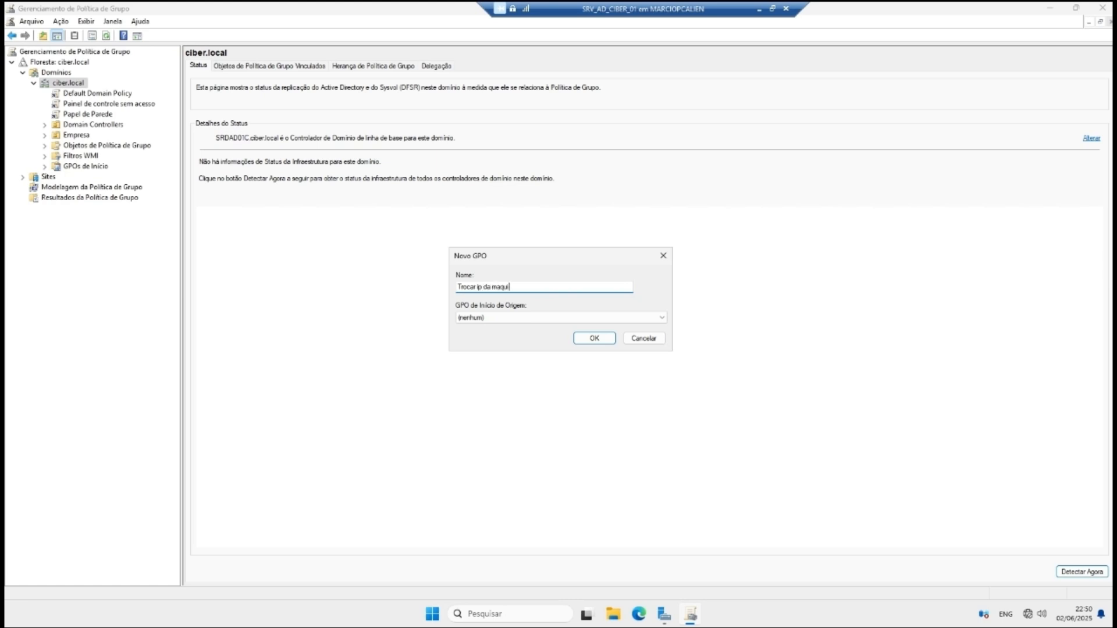
text(rocar ip da maquina)
key(Return)
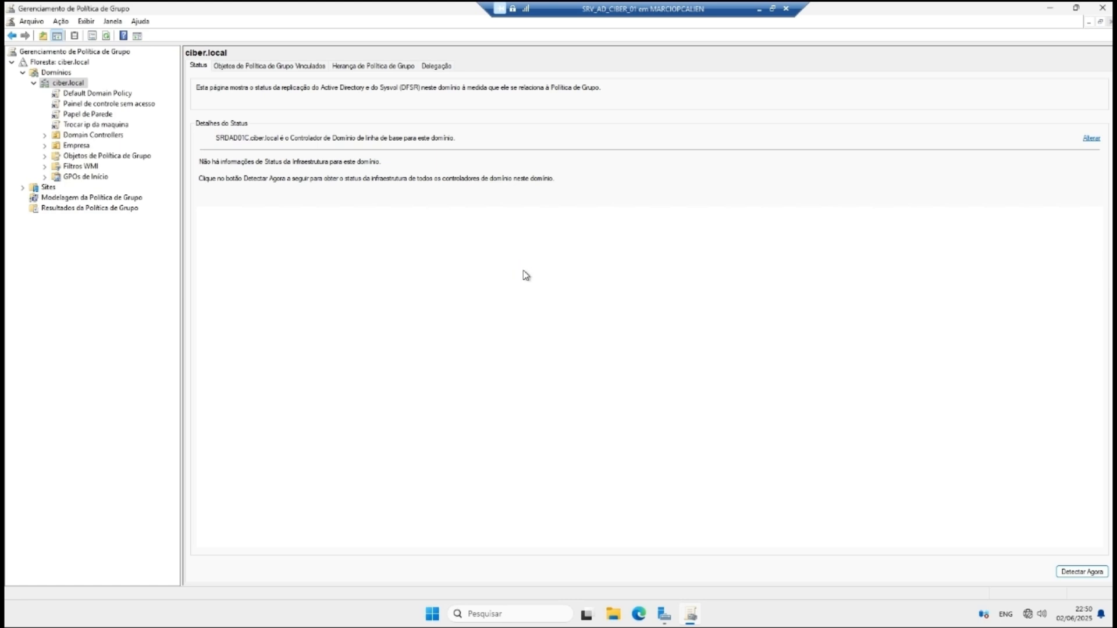
Step: Remove Usuários autenticados from the Trocar ip da maquina GPO's security filter
click(103, 115)
click(103, 125)
right_click(103, 125)
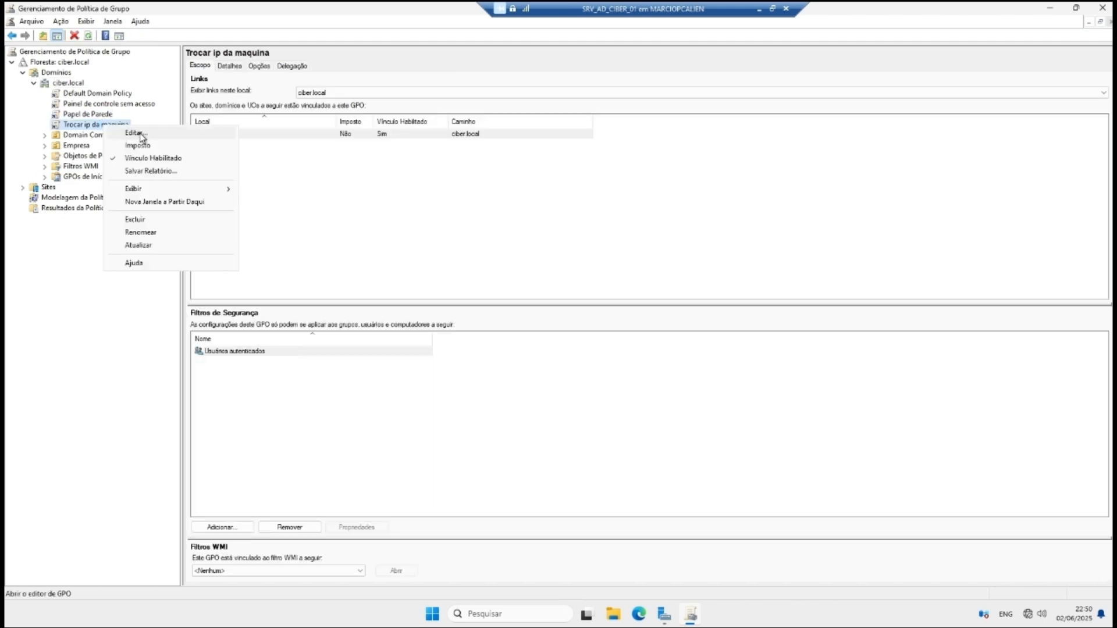
click(328, 352)
click(289, 527)
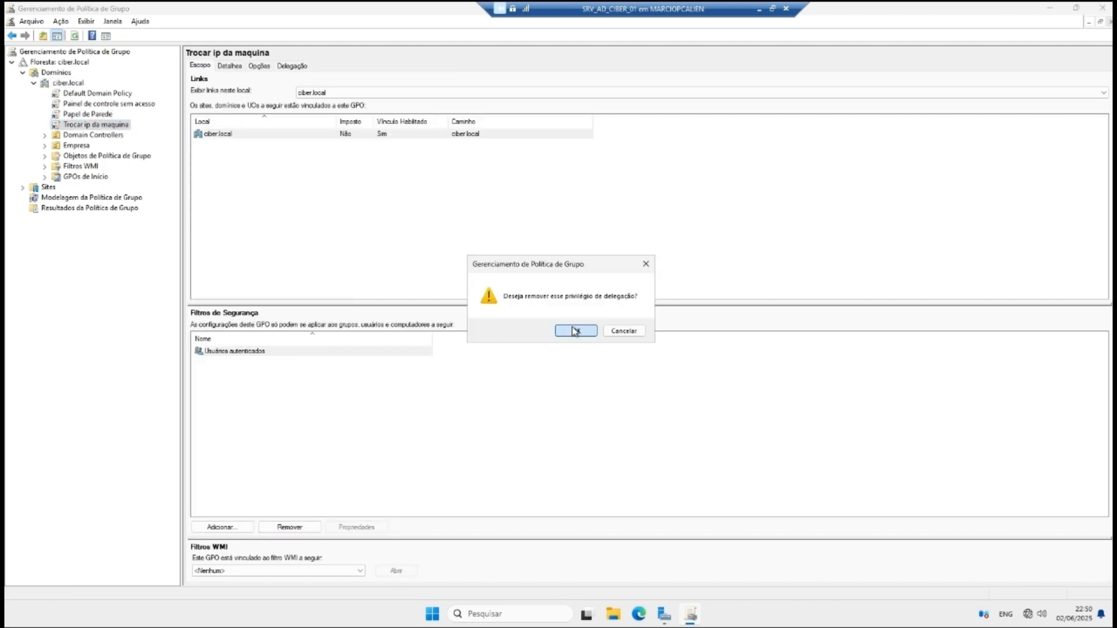
click(602, 357)
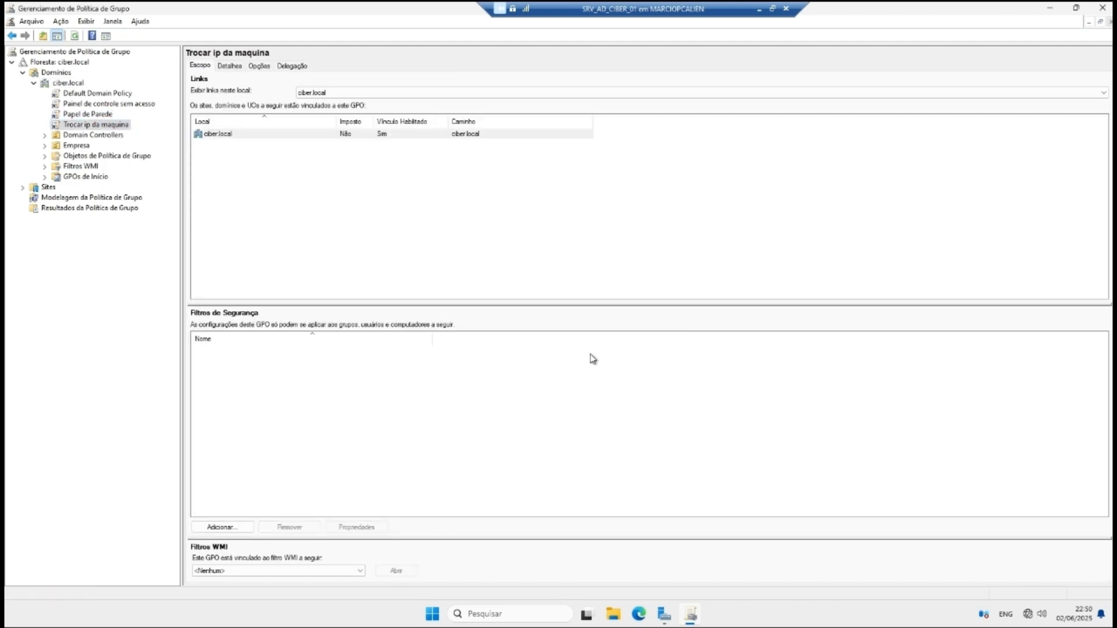
Step: Add the single ciber.local user account to the security filter and open the GPO for editing
click(235, 529)
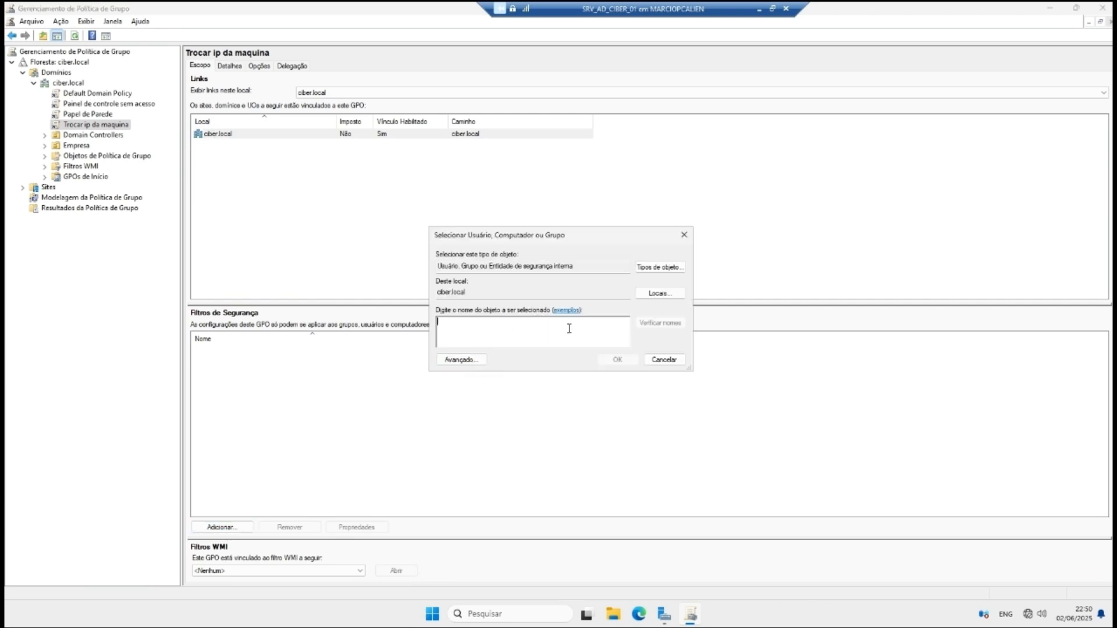
text(DEBORA)
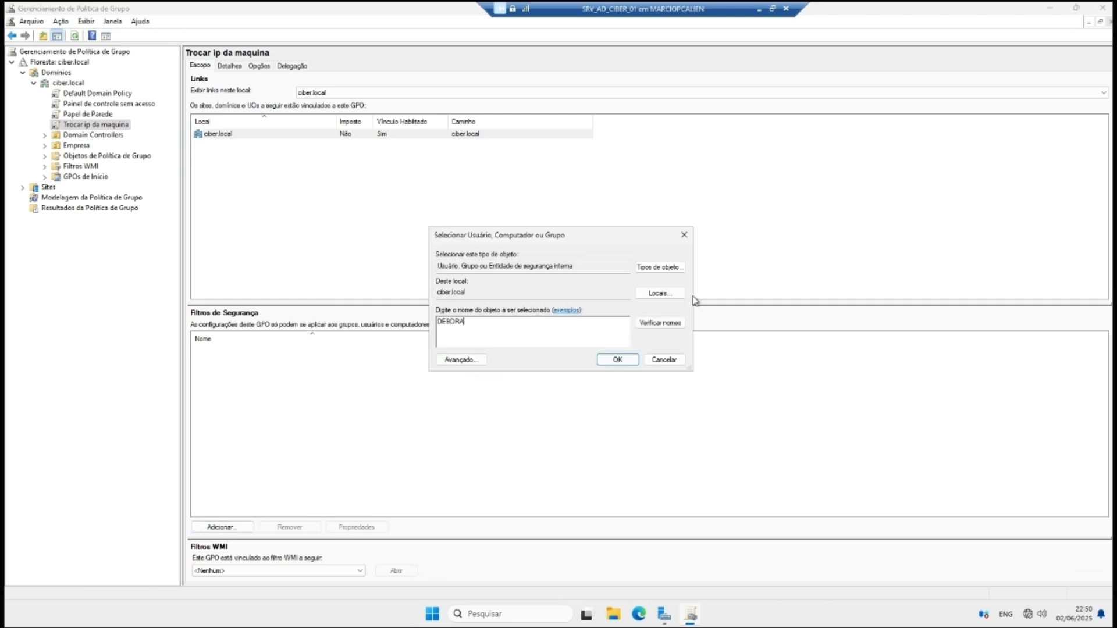
click(660, 323)
click(618, 360)
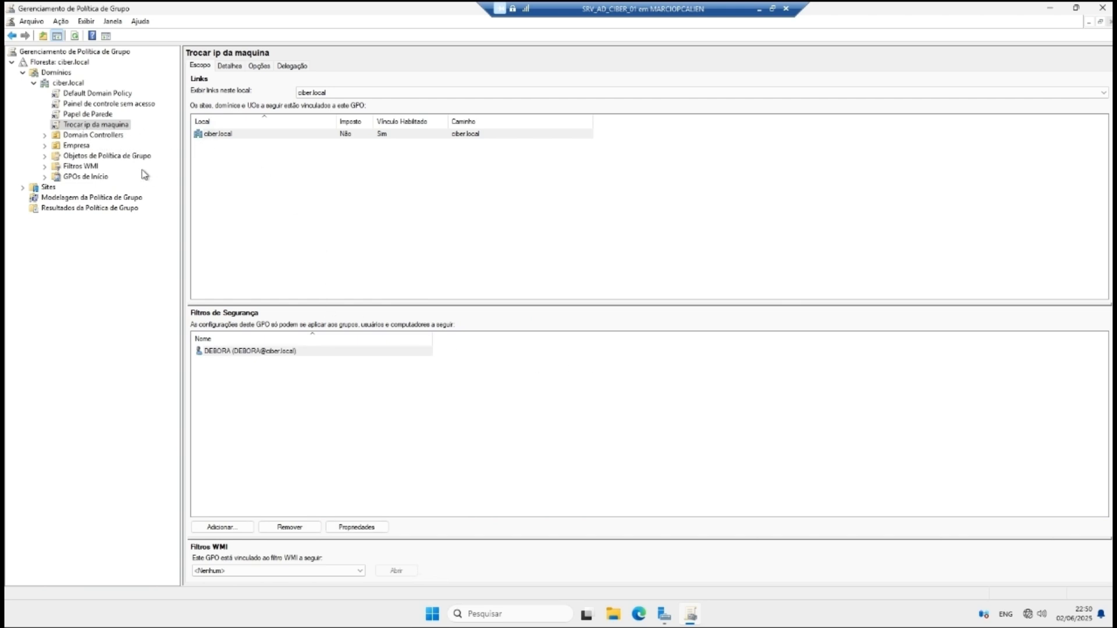
right_click(75, 127)
click(110, 132)
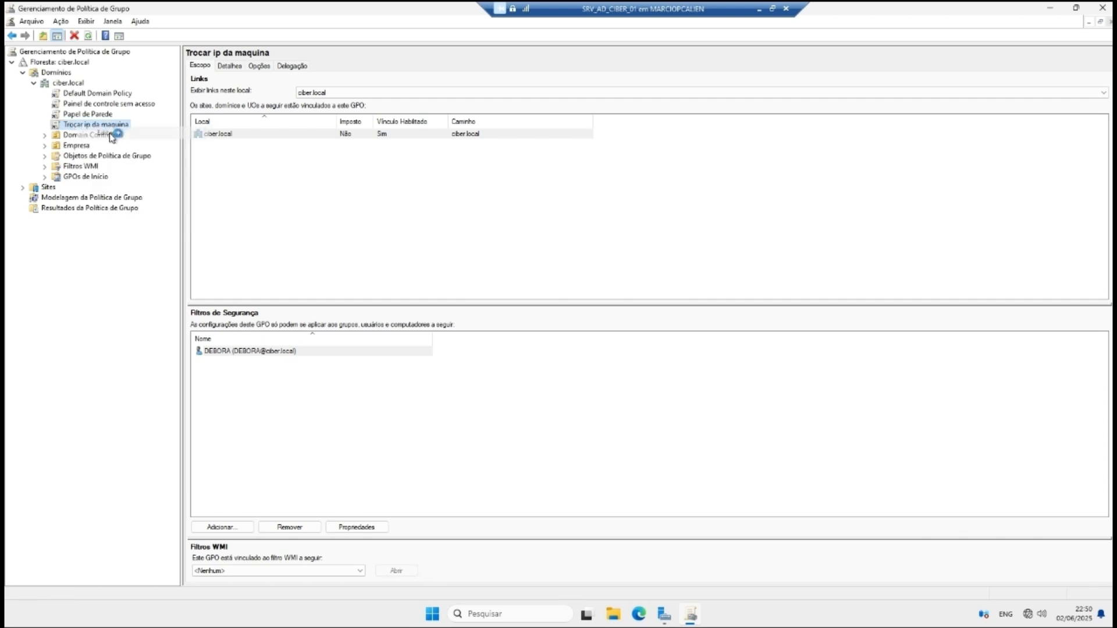
Step: Navigate to user Modelos Administrativos > Rede > Conexões de Rede policy settings
click(76, 154)
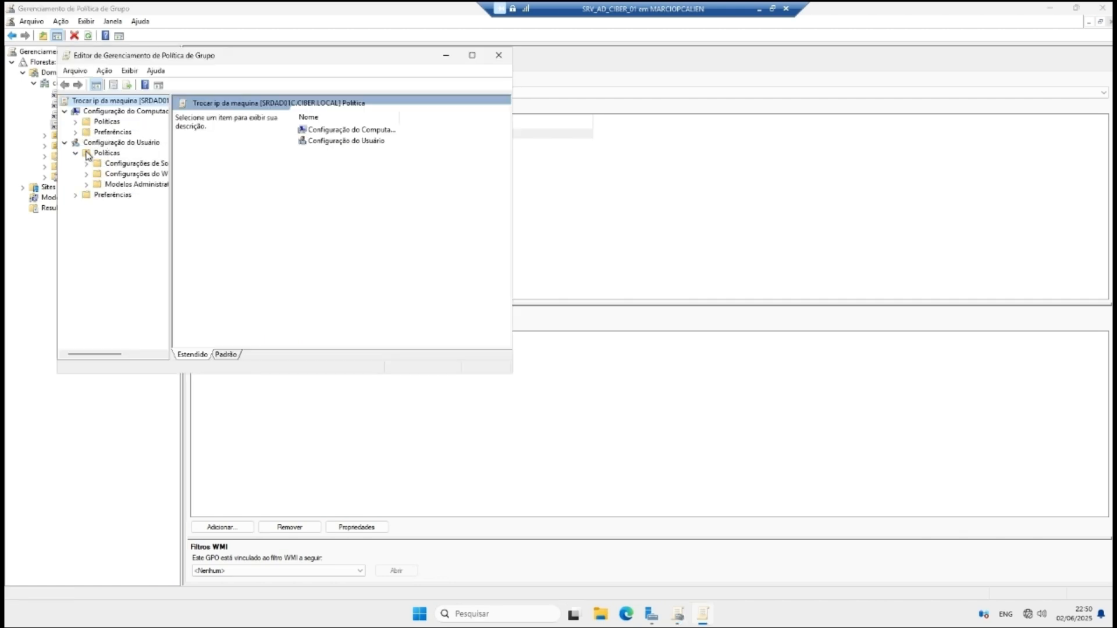
click(87, 184)
drag(174, 200, 274, 200)
click(111, 247)
click(98, 247)
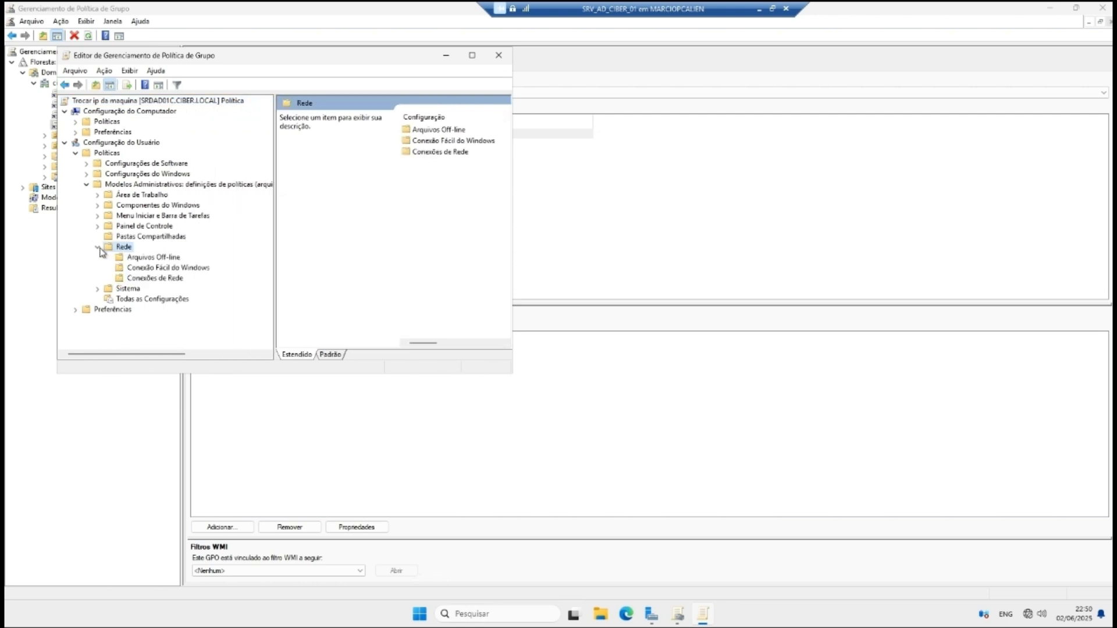
click(125, 279)
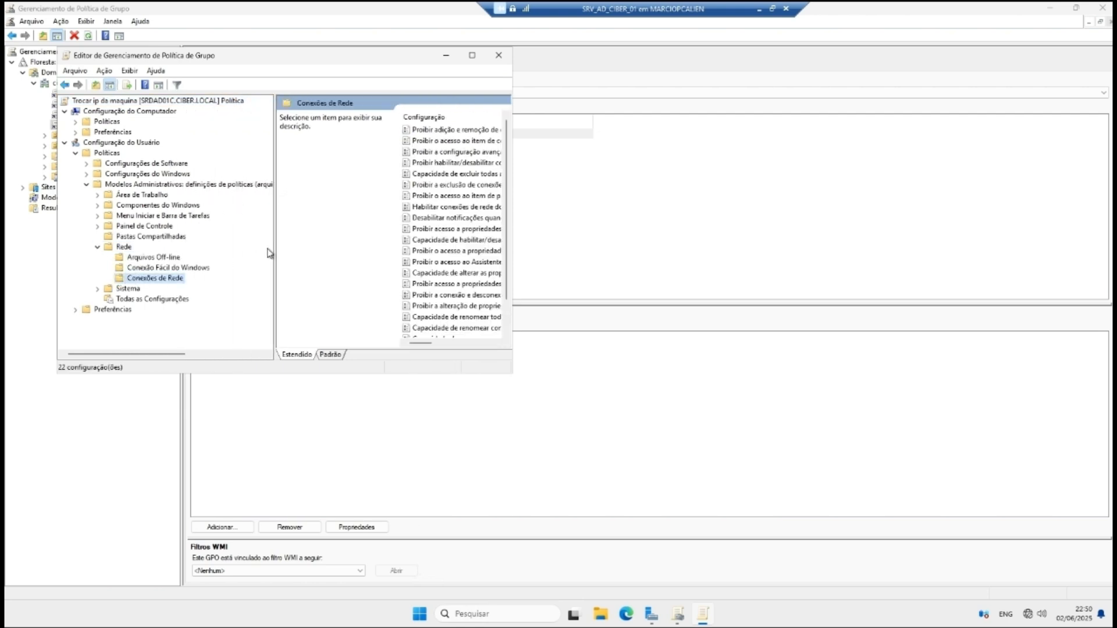
drag(274, 250, 116, 238)
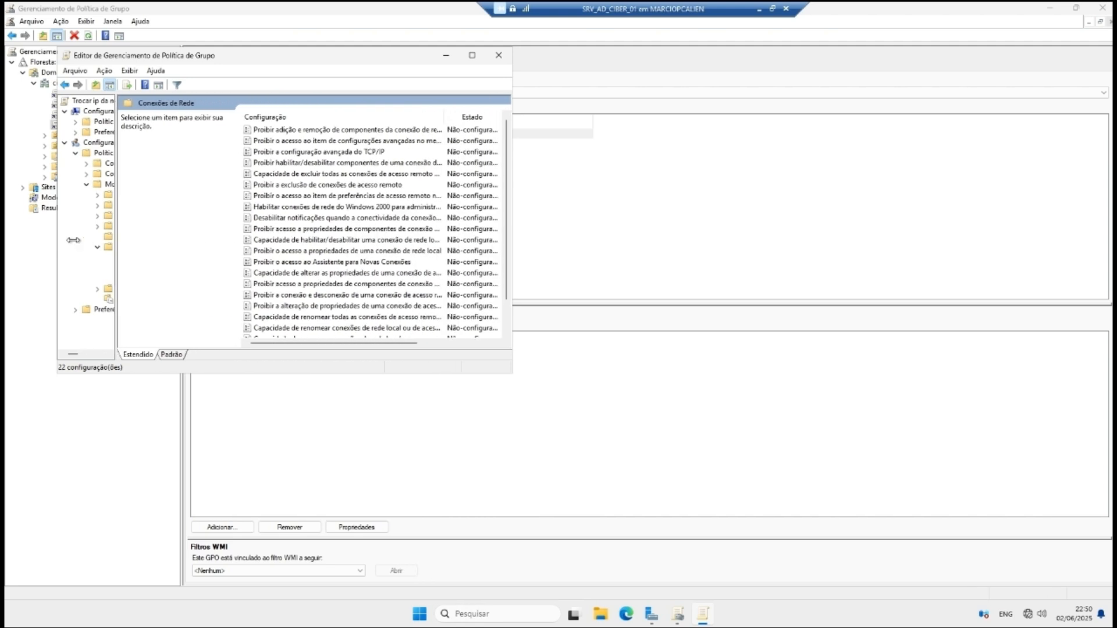
drag(513, 185, 686, 184)
Step: Enable 'Proibir a configuração avançada do TCP/IP' with comment 'Nao podera acessar tela para trocar ip'
click(336, 151)
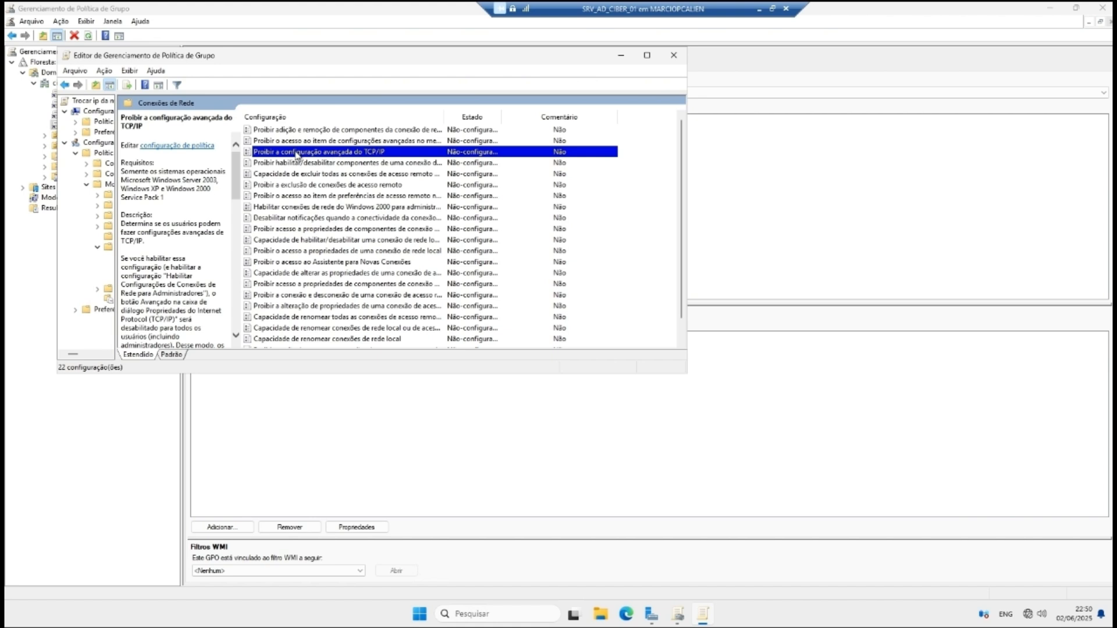
right_click(362, 152)
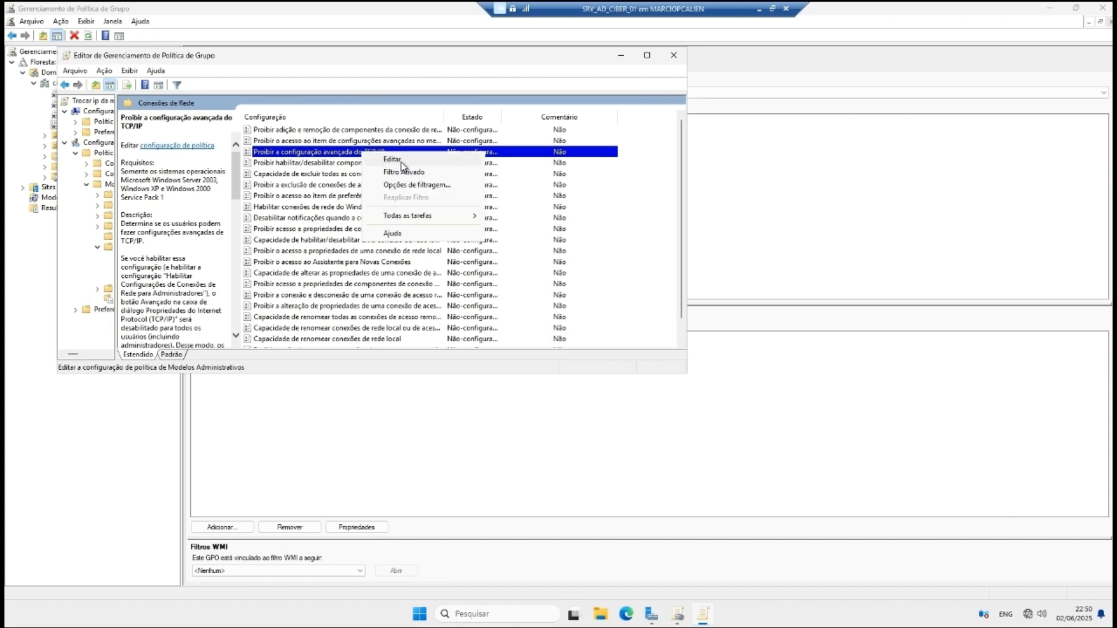
click(375, 158)
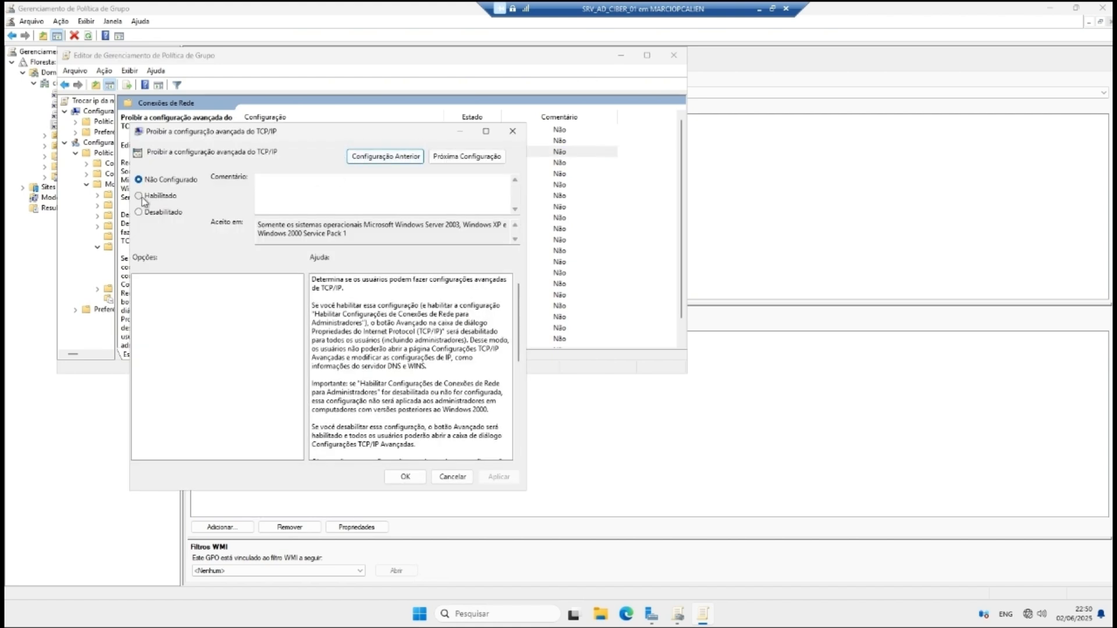
click(165, 194)
click(299, 178)
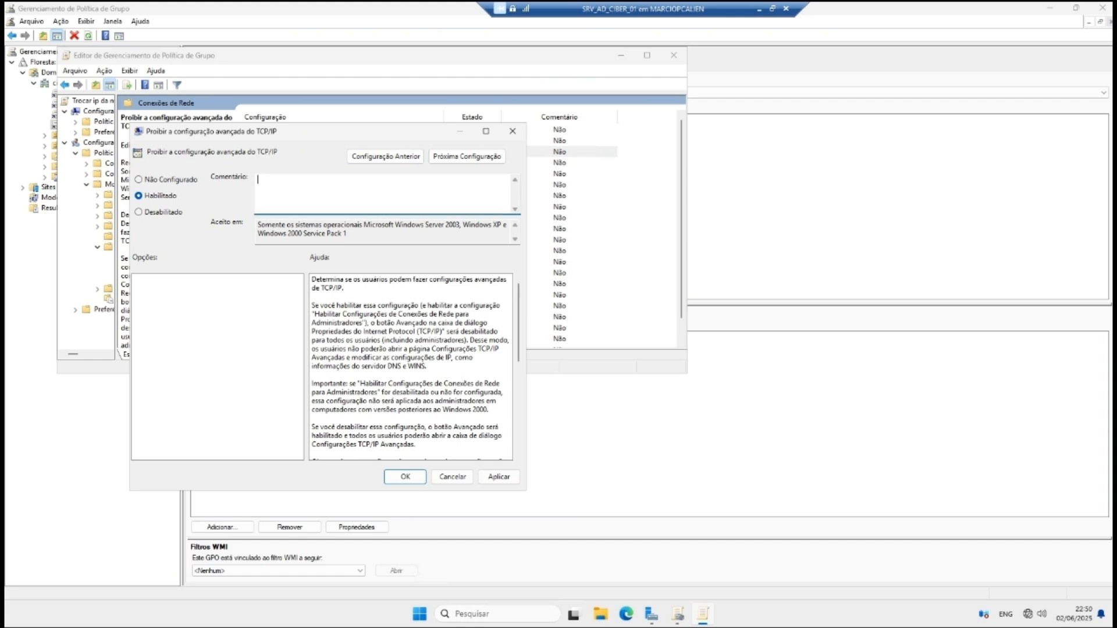
text(Nao podera acessar tela para trocarip)
click(499, 476)
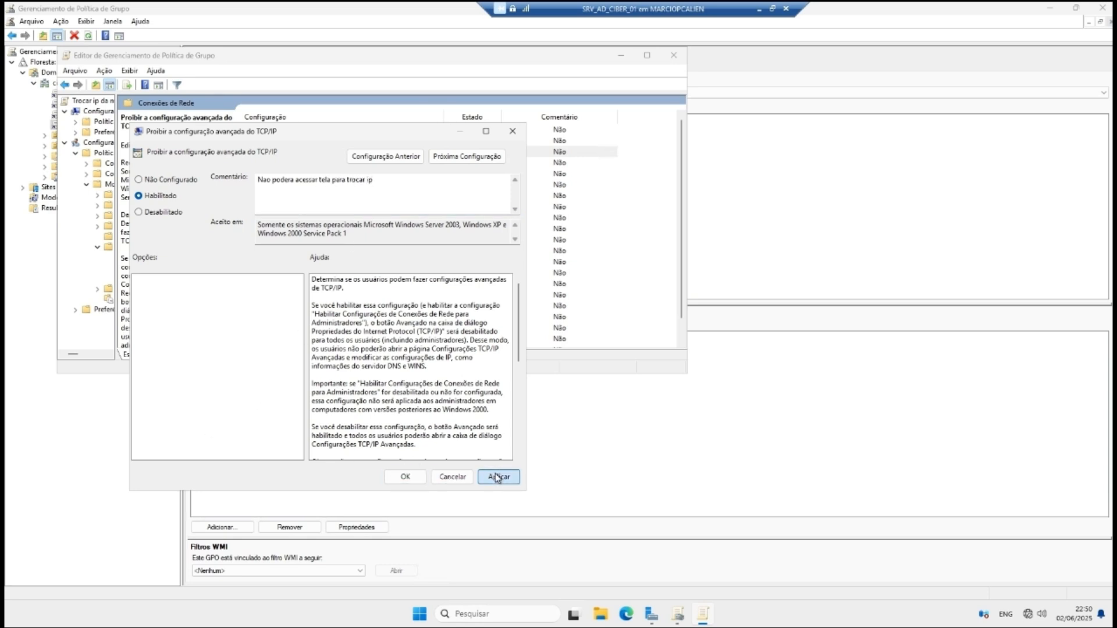
click(405, 477)
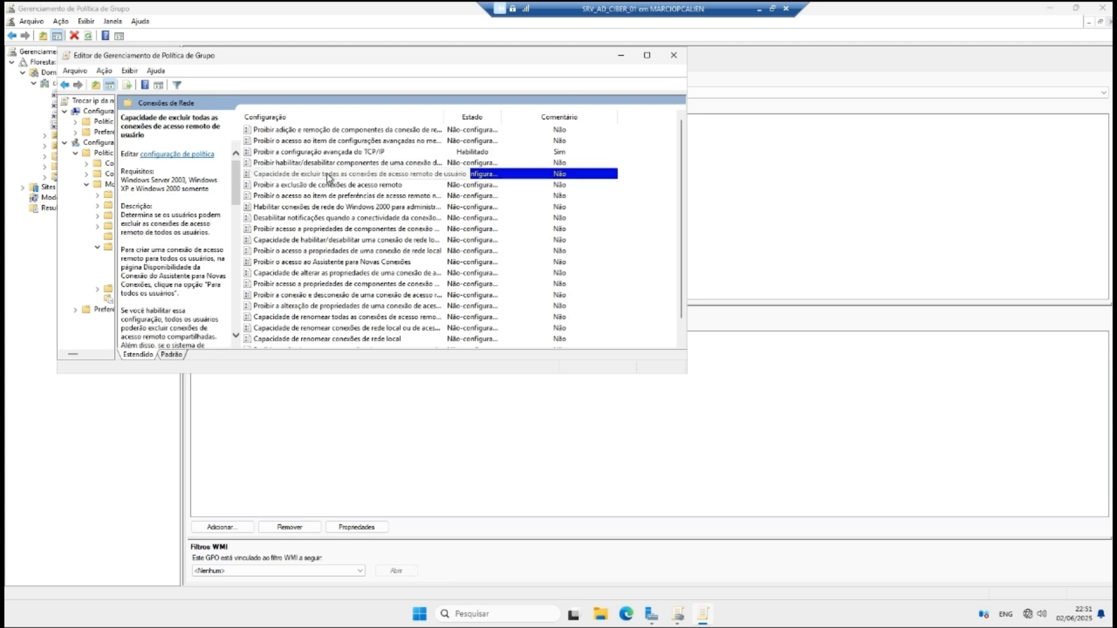
Step: Enable the policy for deleting all remote access connections
right_click(489, 175)
click(509, 181)
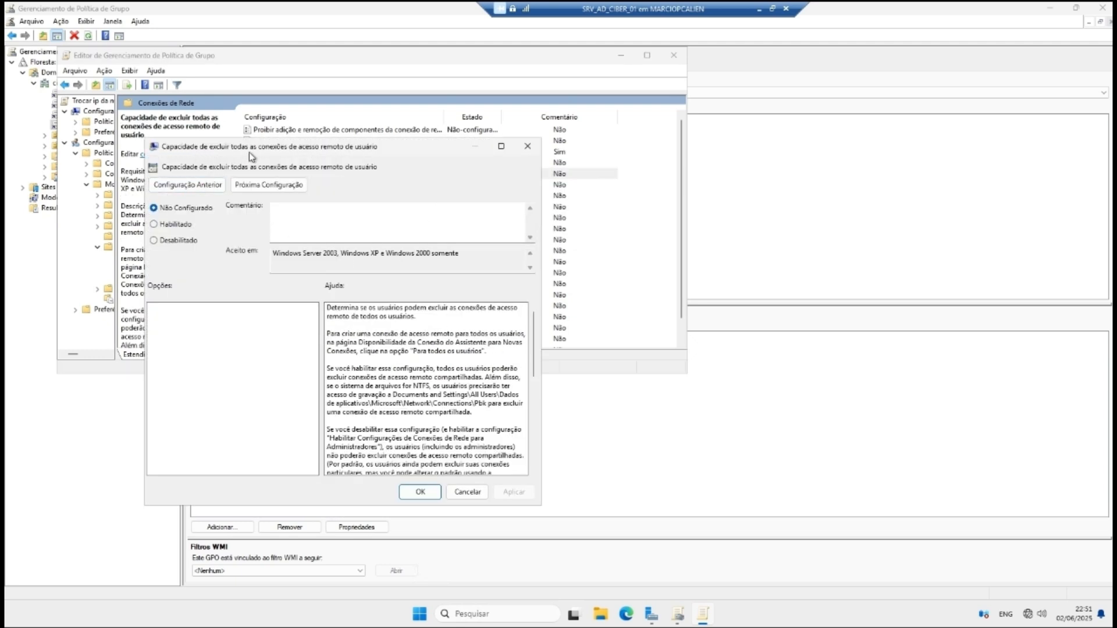
click(155, 226)
click(417, 492)
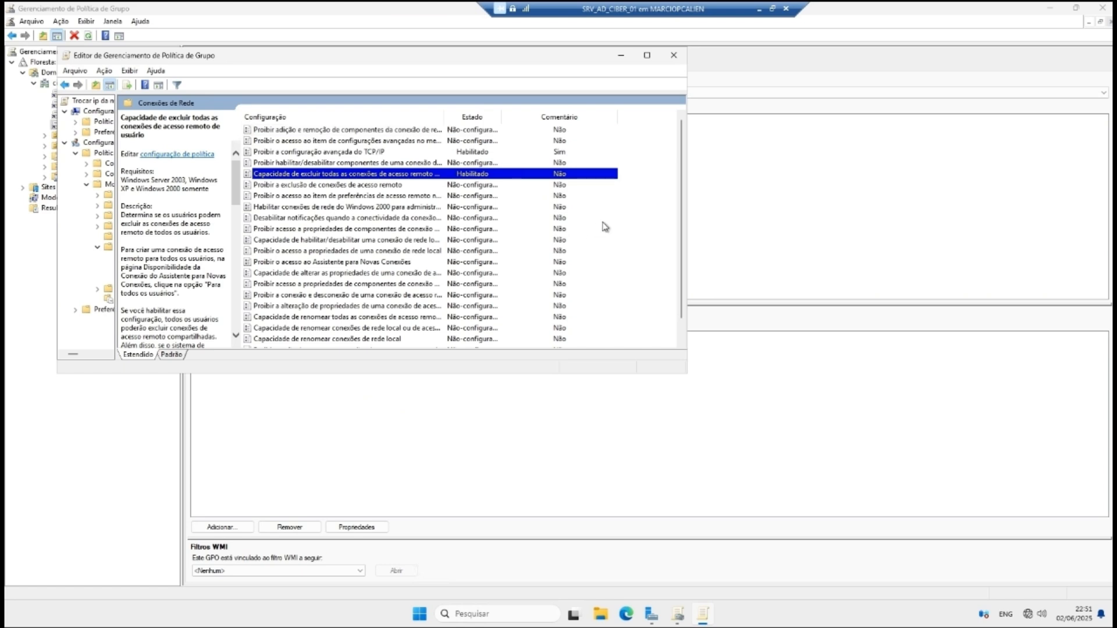
Step: Enable the restriction on adding and removing network components
click(431, 131)
right_click(388, 130)
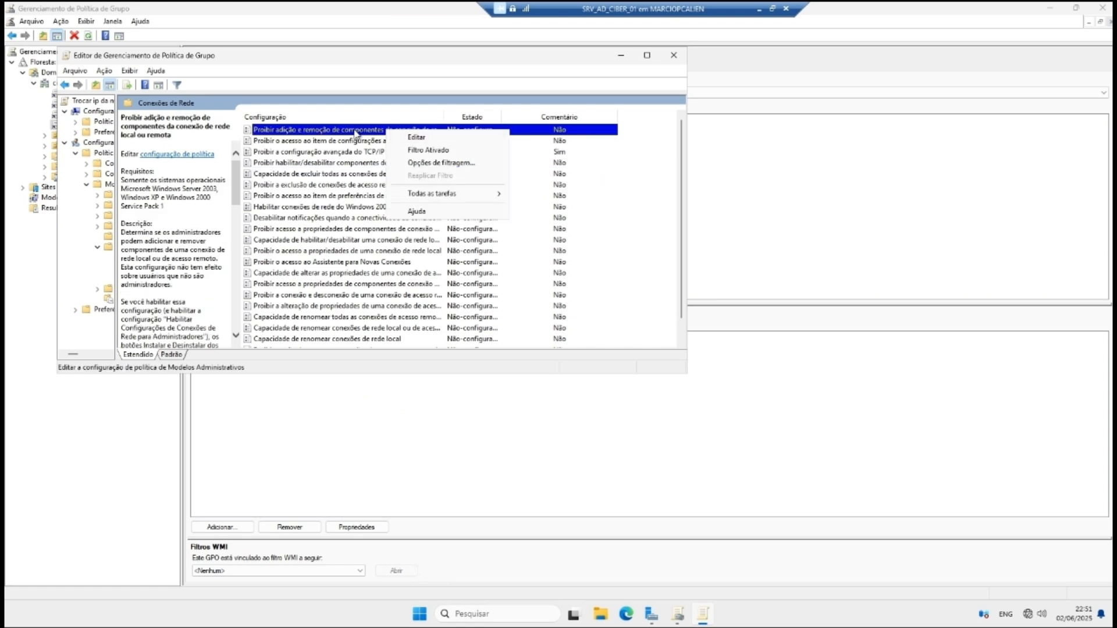
click(417, 137)
click(56, 104)
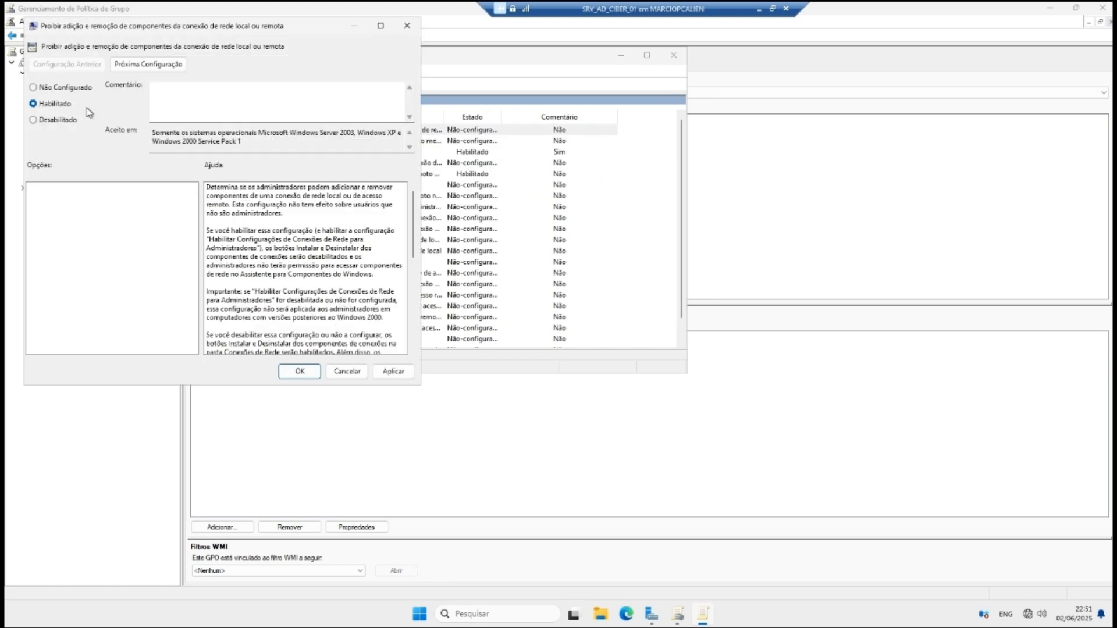
click(392, 371)
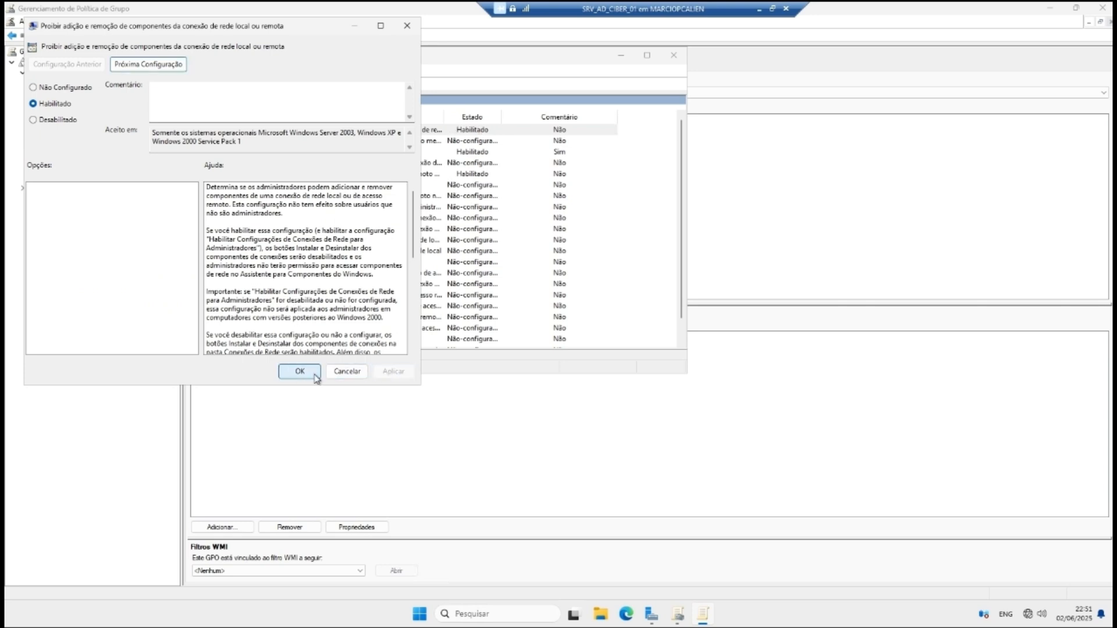
click(299, 371)
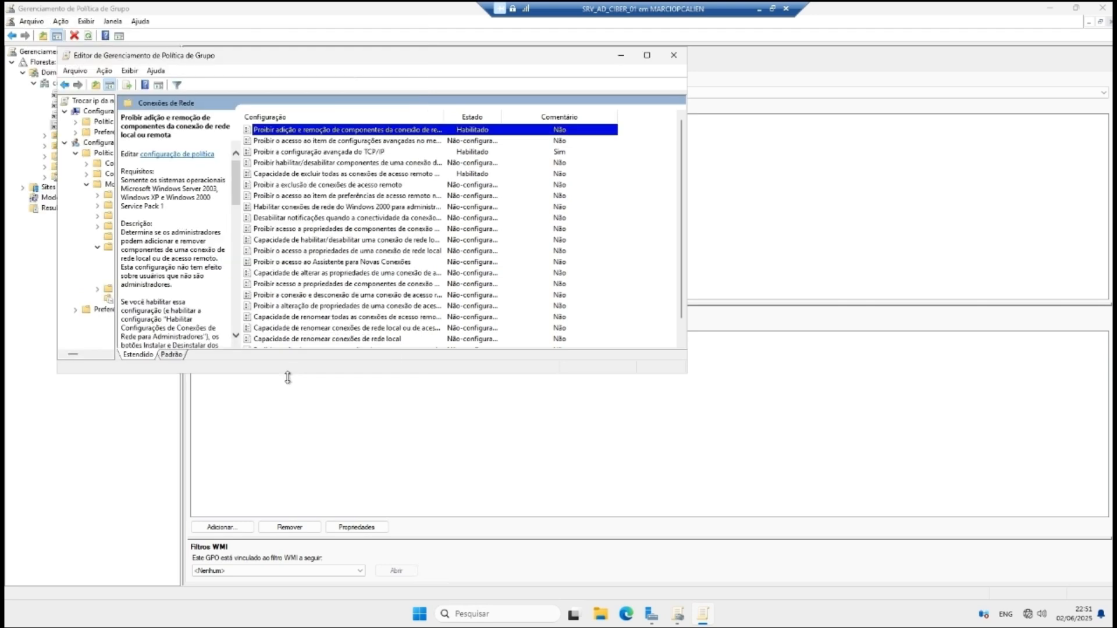
Step: Enable the restriction on the Advanced Settings menu item
click(415, 143)
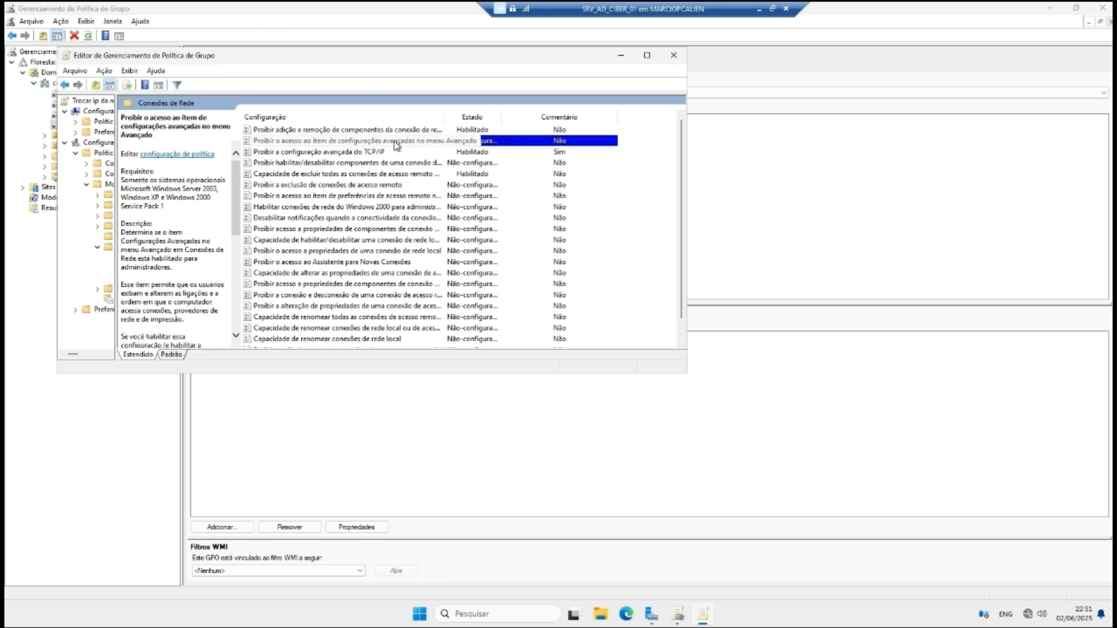
right_click(313, 142)
click(323, 149)
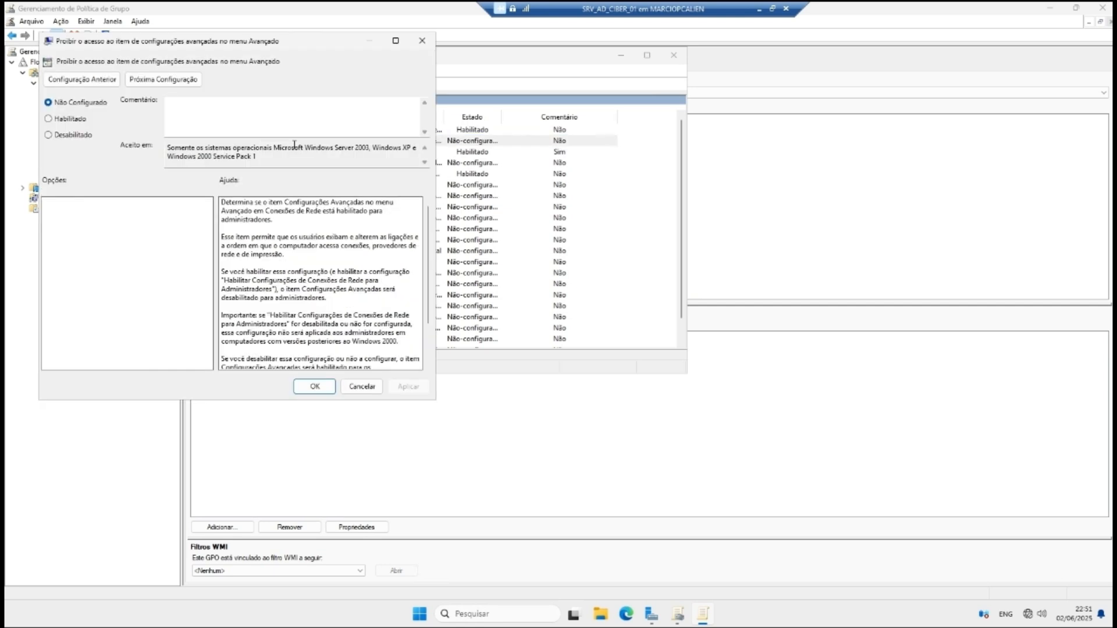
click(94, 120)
click(408, 387)
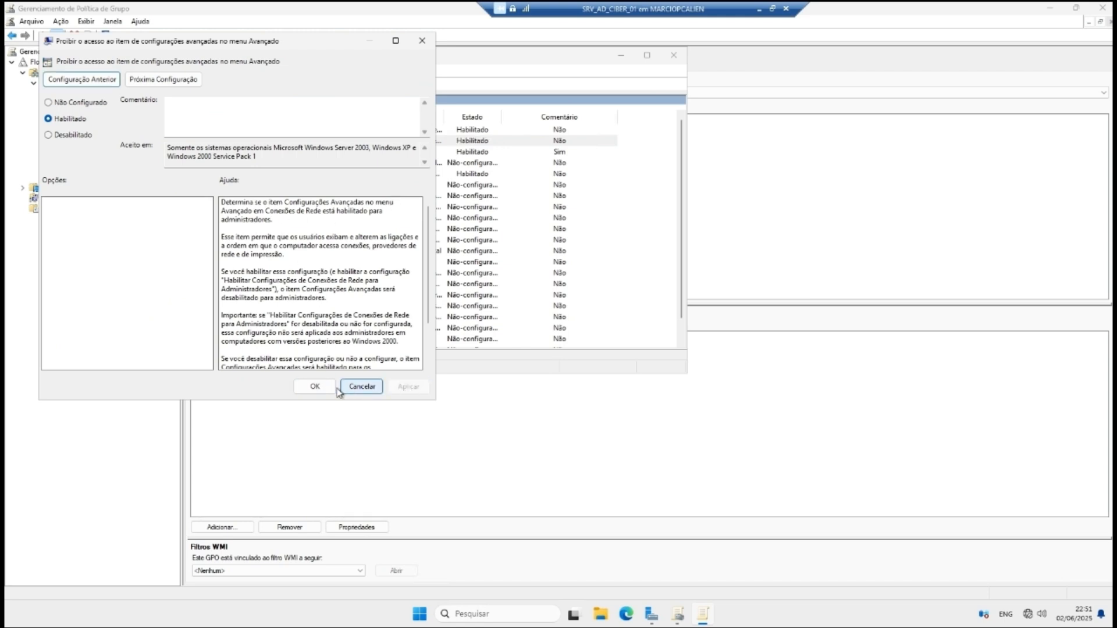
click(362, 386)
Step: Enable the policy hiding the status of active connections
scroll(441, 218, down, 1)
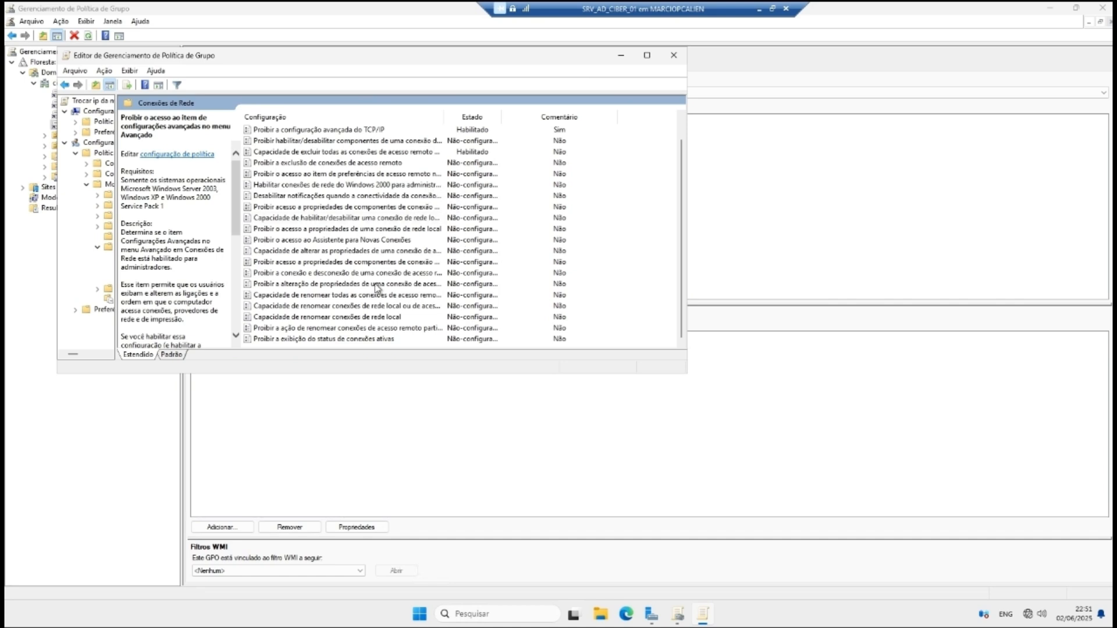
click(319, 342)
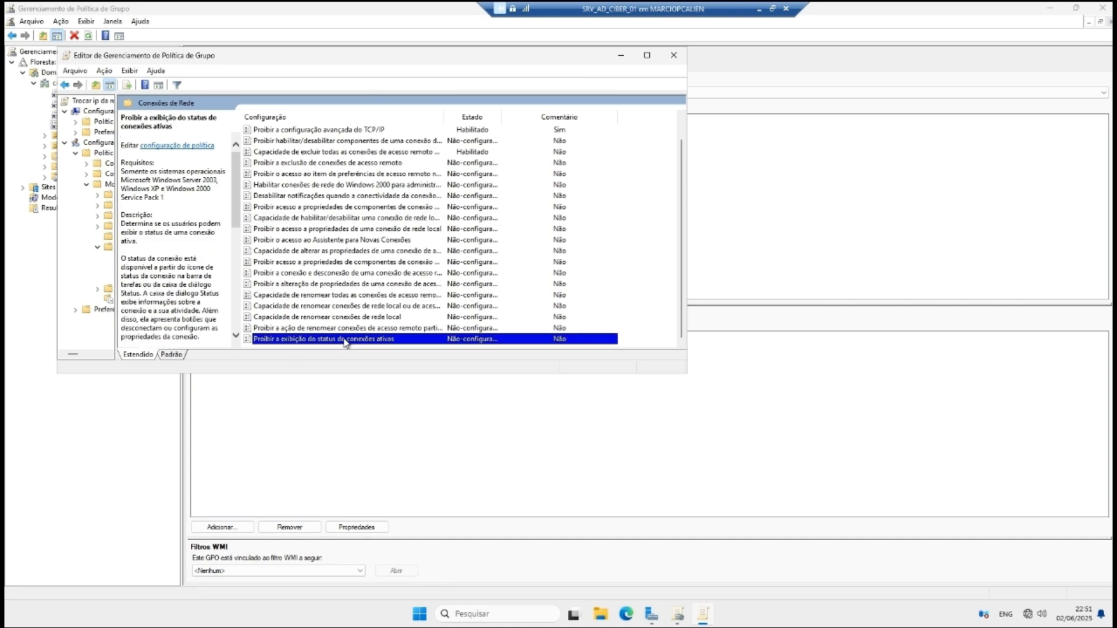
right_click(343, 340)
click(372, 347)
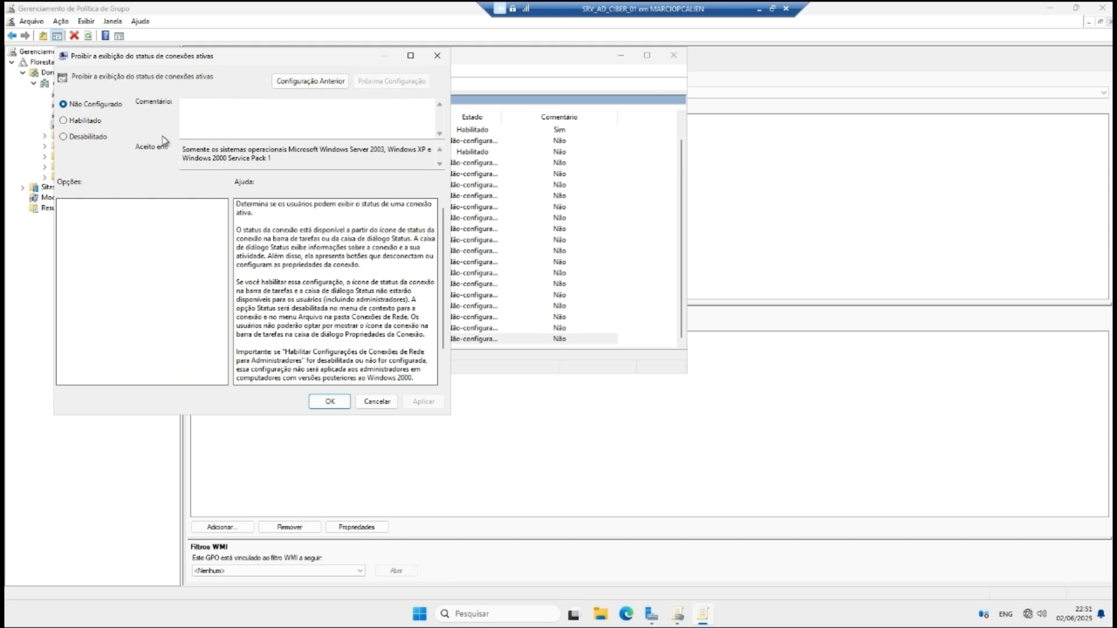
click(64, 119)
click(424, 402)
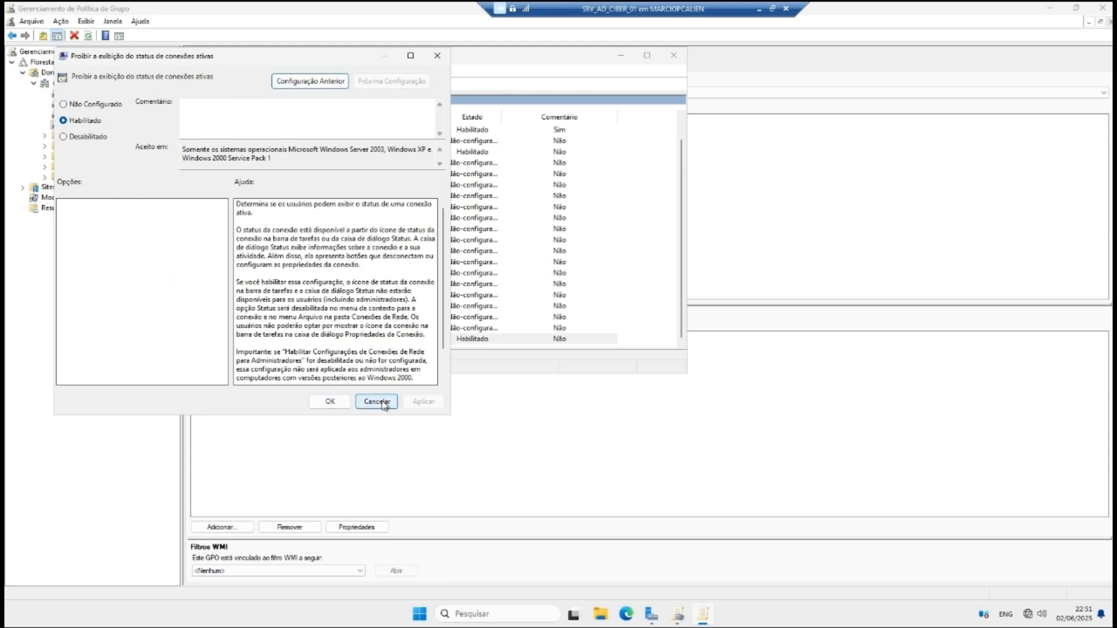
click(330, 401)
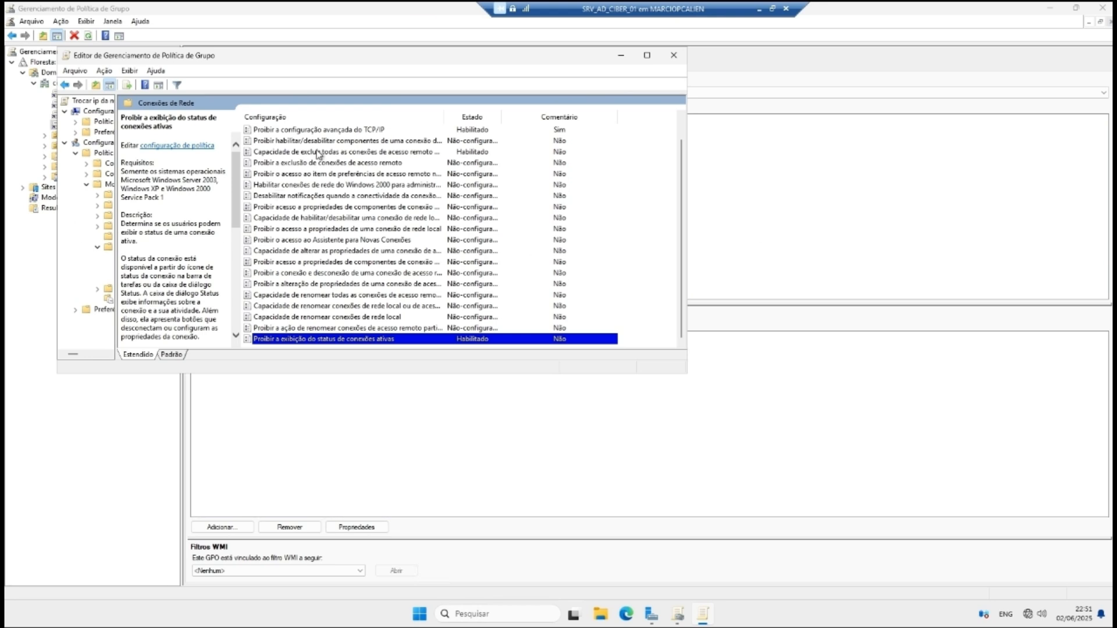
Step: Close the editor, review the GPOs, and create a new GPO in ciber.local
click(674, 58)
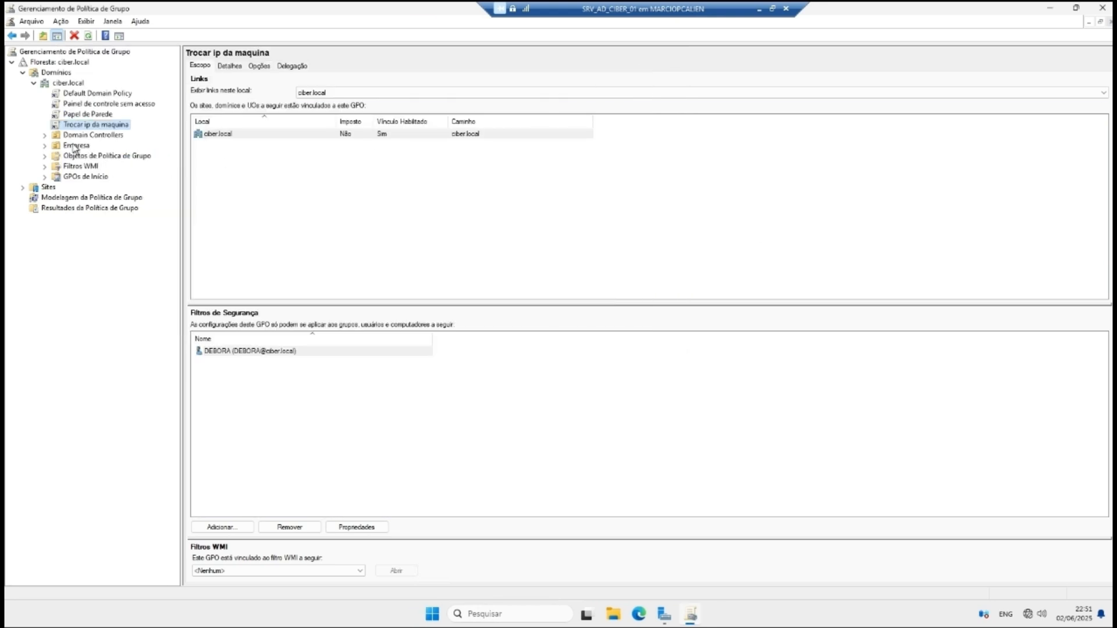
click(91, 125)
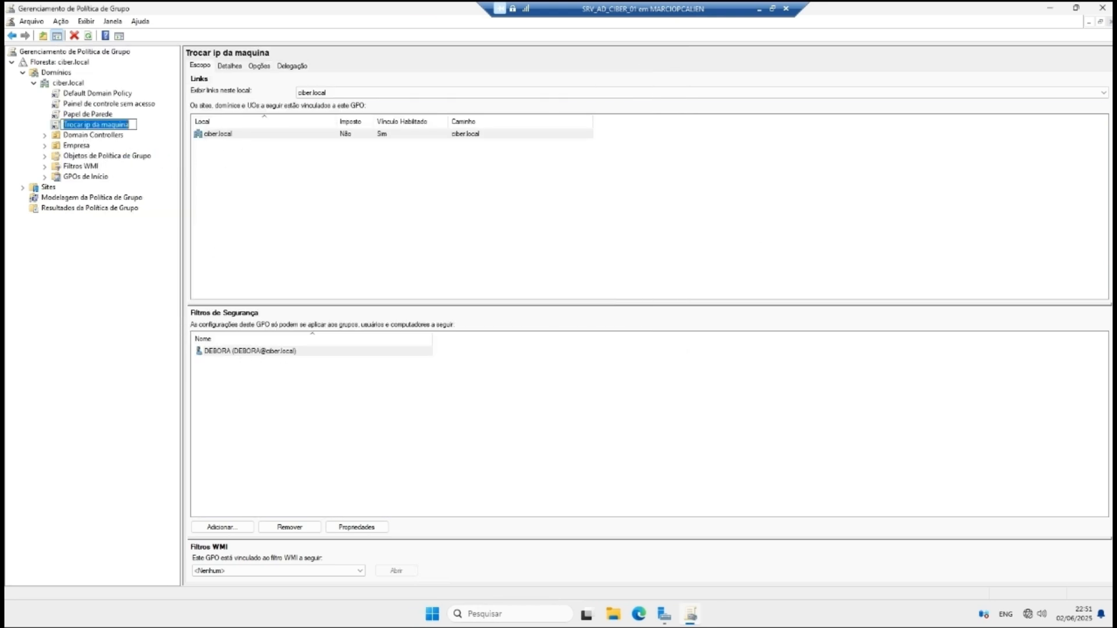
click(111, 238)
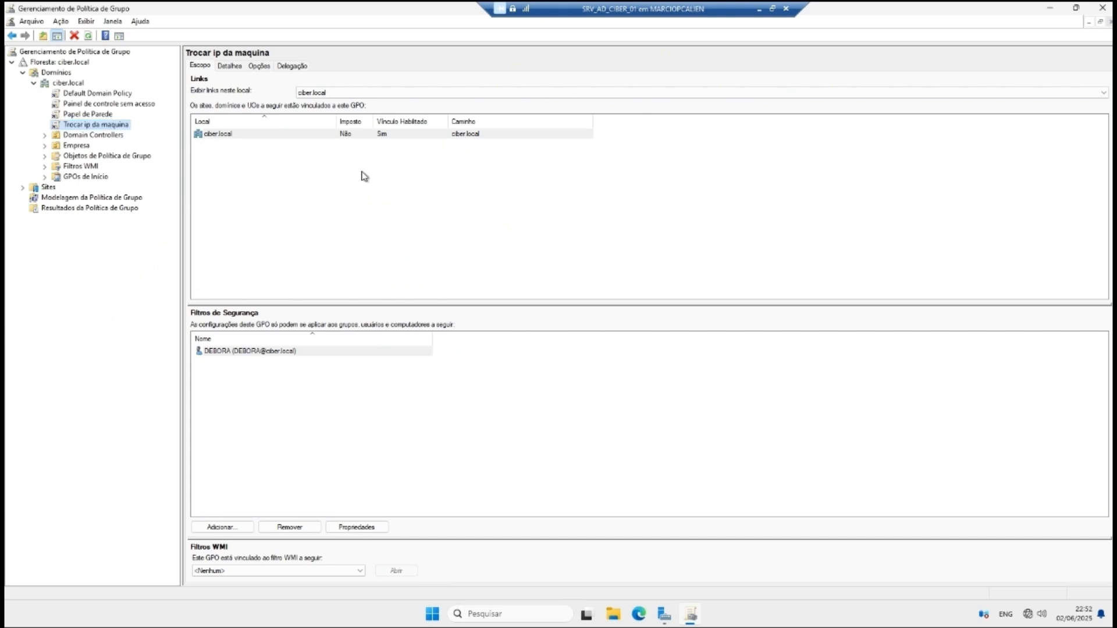
click(80, 94)
click(85, 125)
click(85, 115)
key(Up)
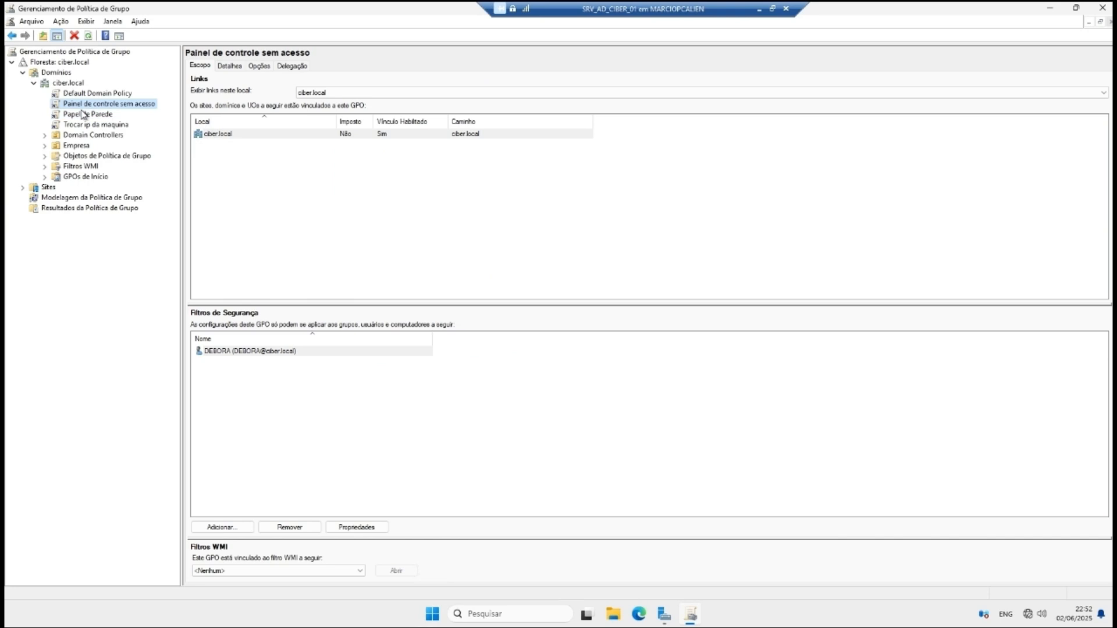
right_click(64, 84)
click(116, 91)
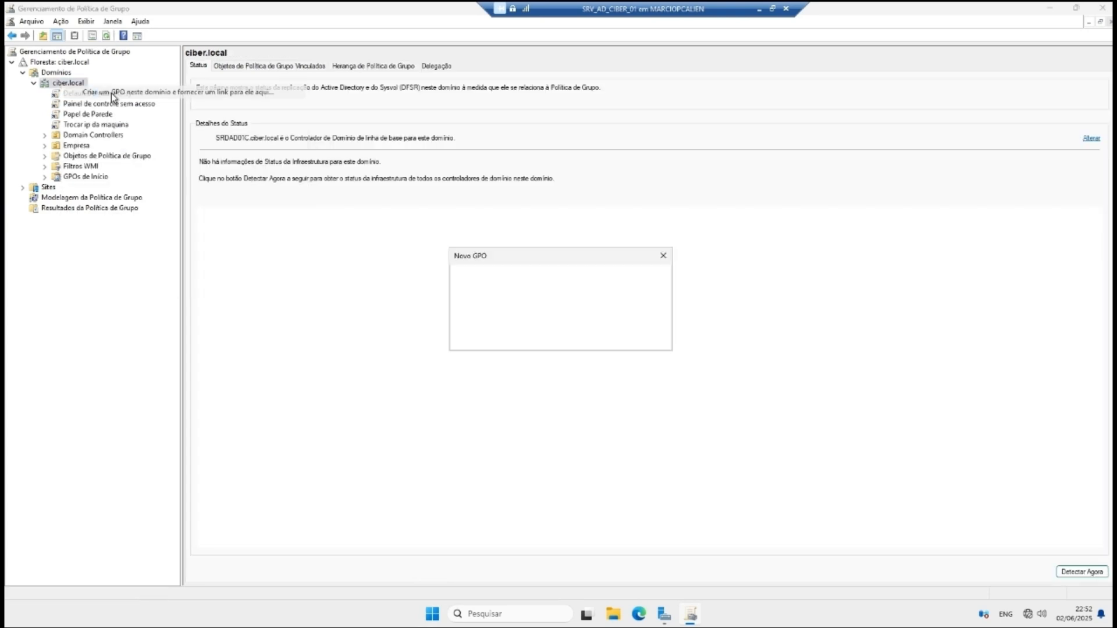
click(594, 338)
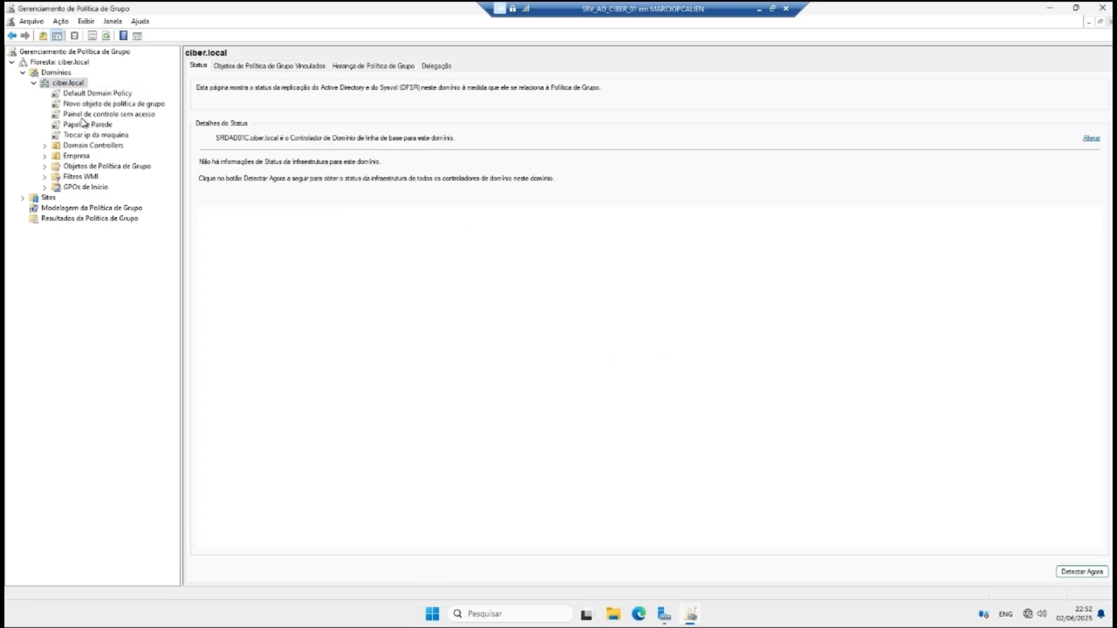
Step: Rename the Default Domain Policy to 'Política senha complexa'
click(106, 96)
right_click(108, 95)
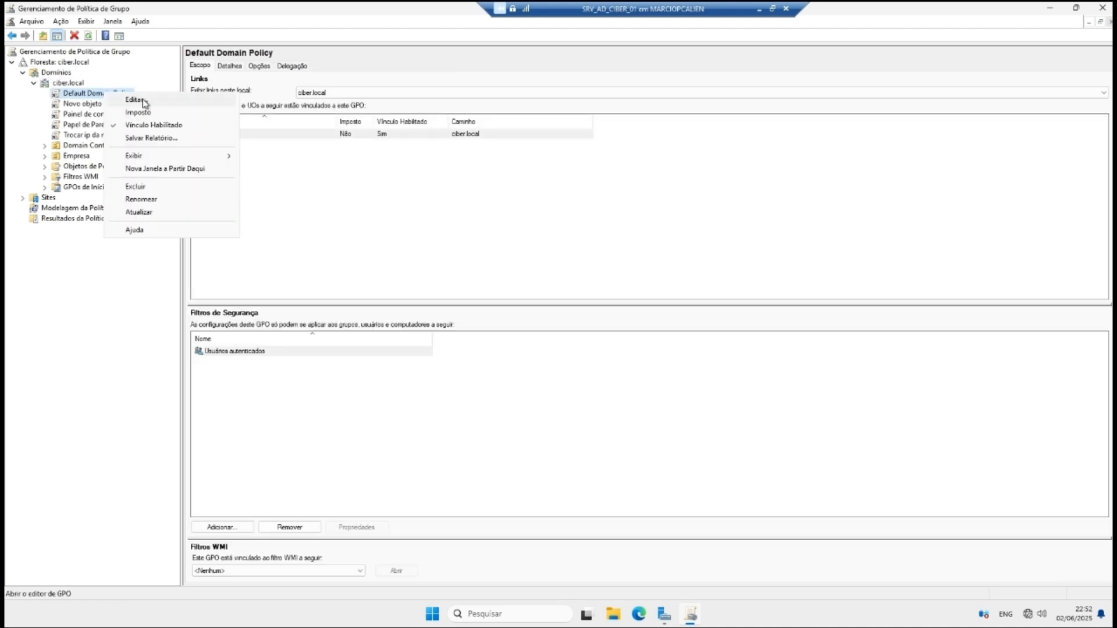
click(147, 103)
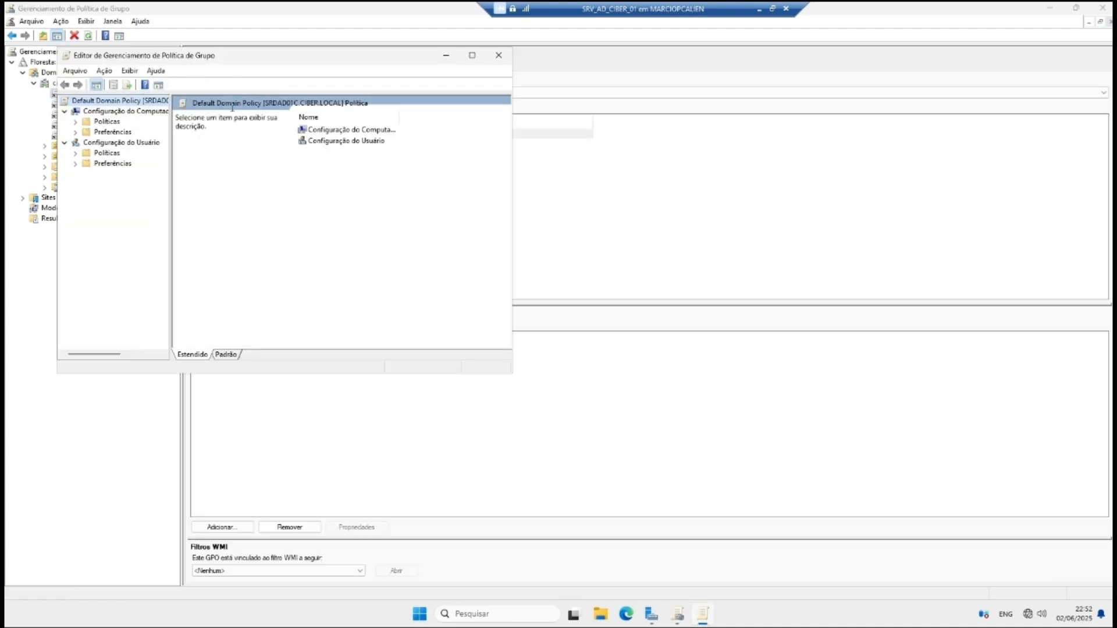
click(510, 56)
right_click(119, 94)
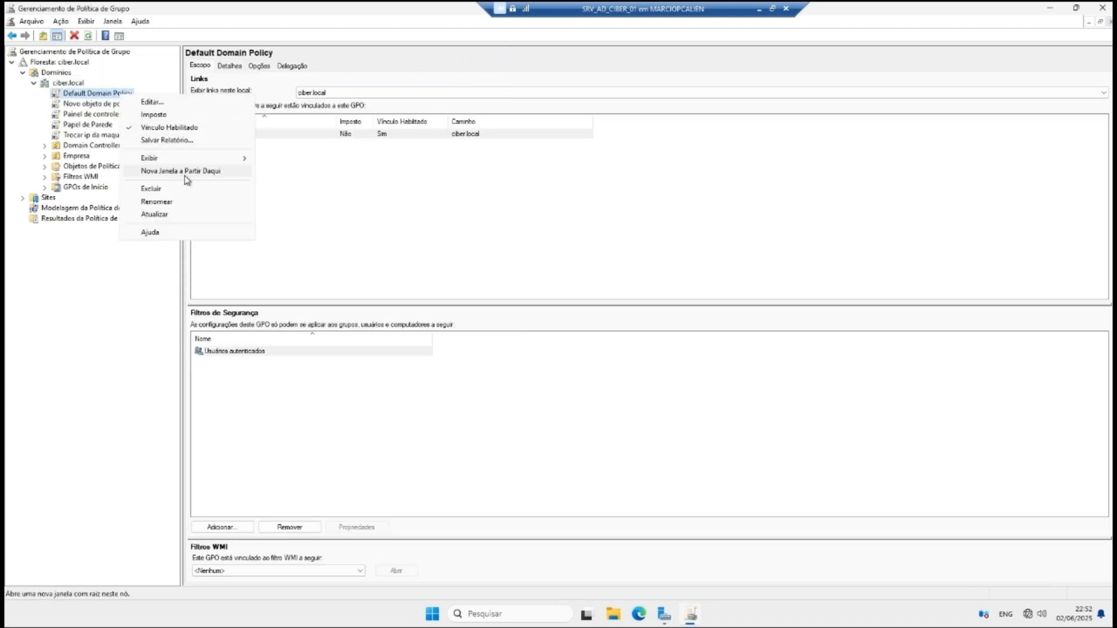
click(174, 203)
text(Politica)
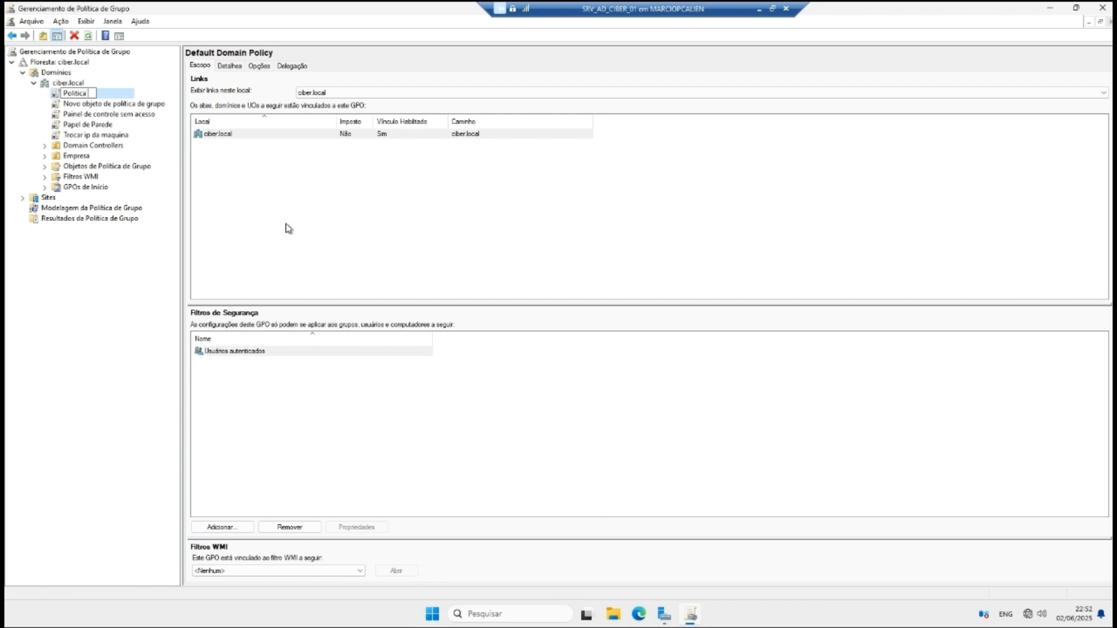
text(senha complexa)
key(Return)
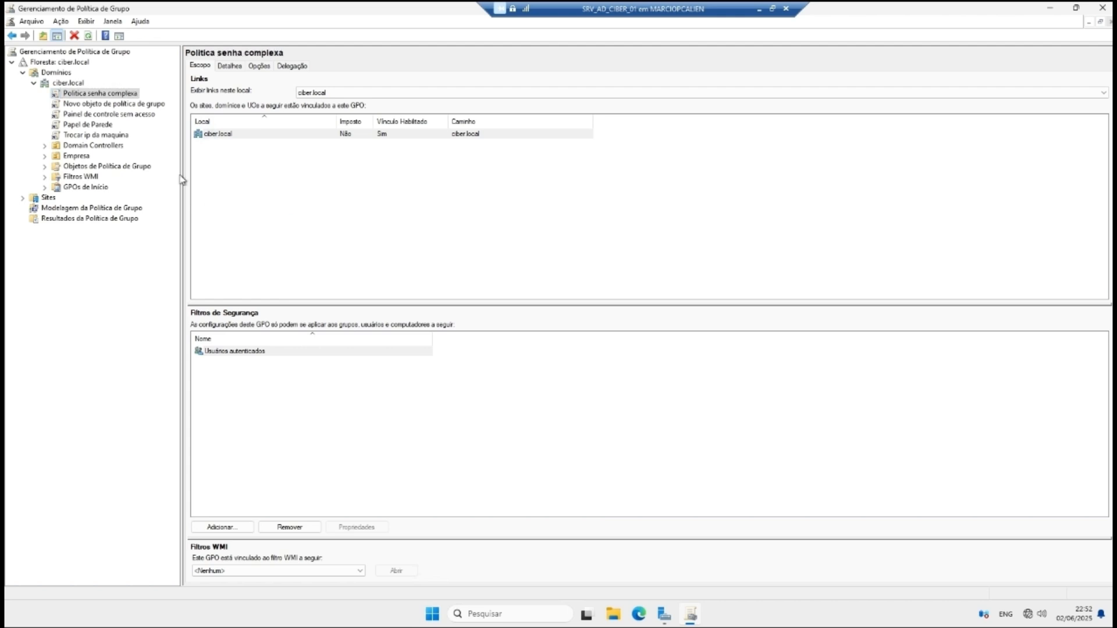
Step: Open the Política senha complexa GPO in the Group Policy Management Editor
right_click(106, 96)
click(125, 99)
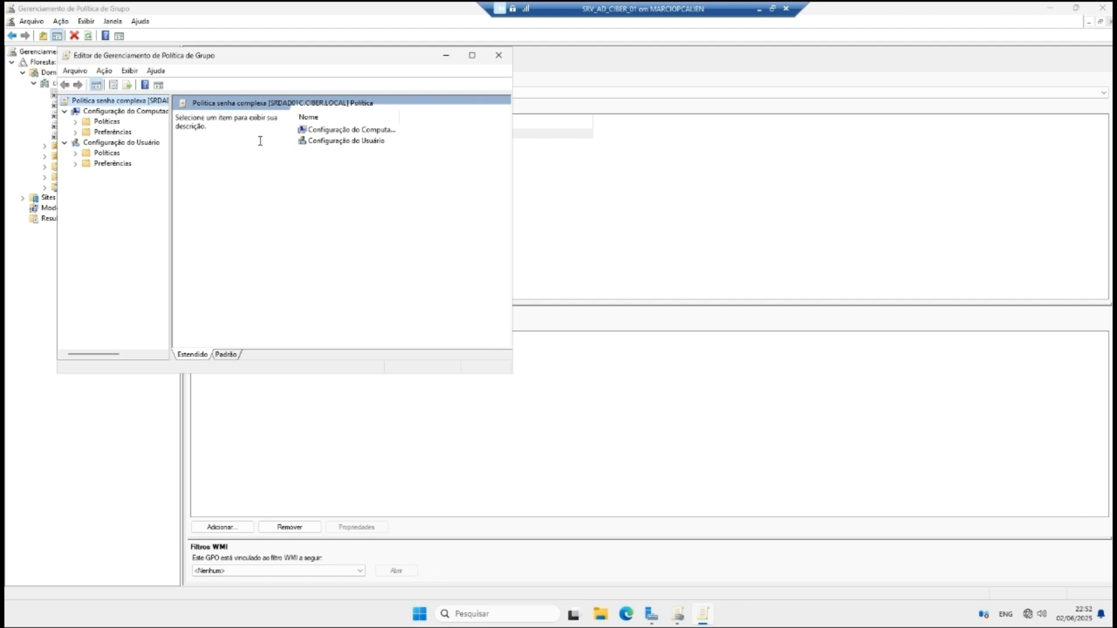
drag(356, 55, 481, 62)
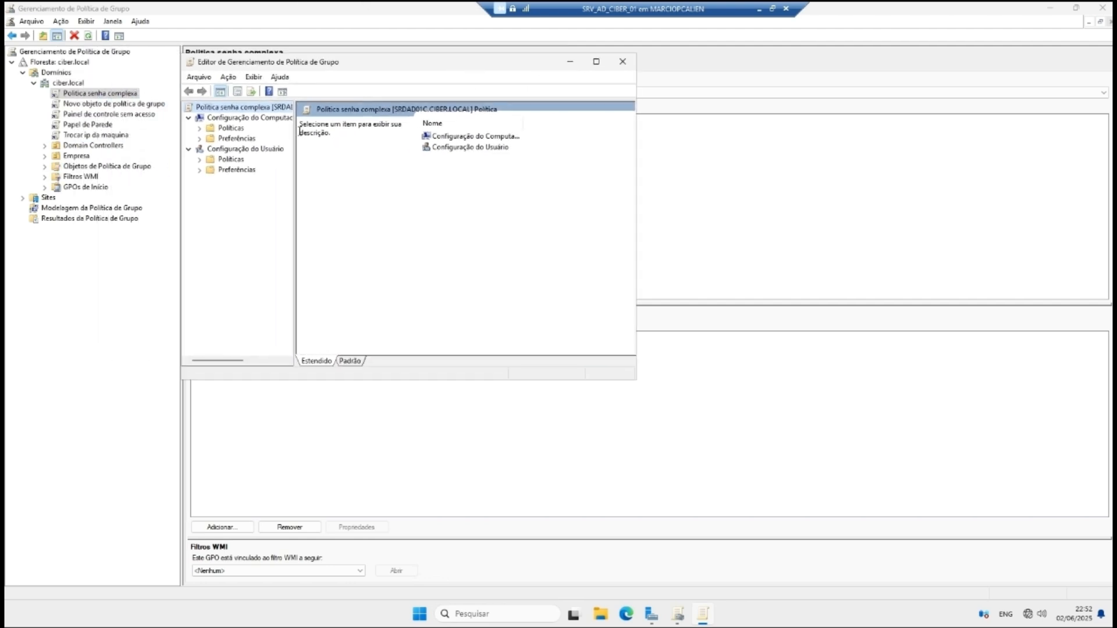
Step: Expand Computer Configuration policies and Administrative Templates down to Componentes do Windows
click(200, 160)
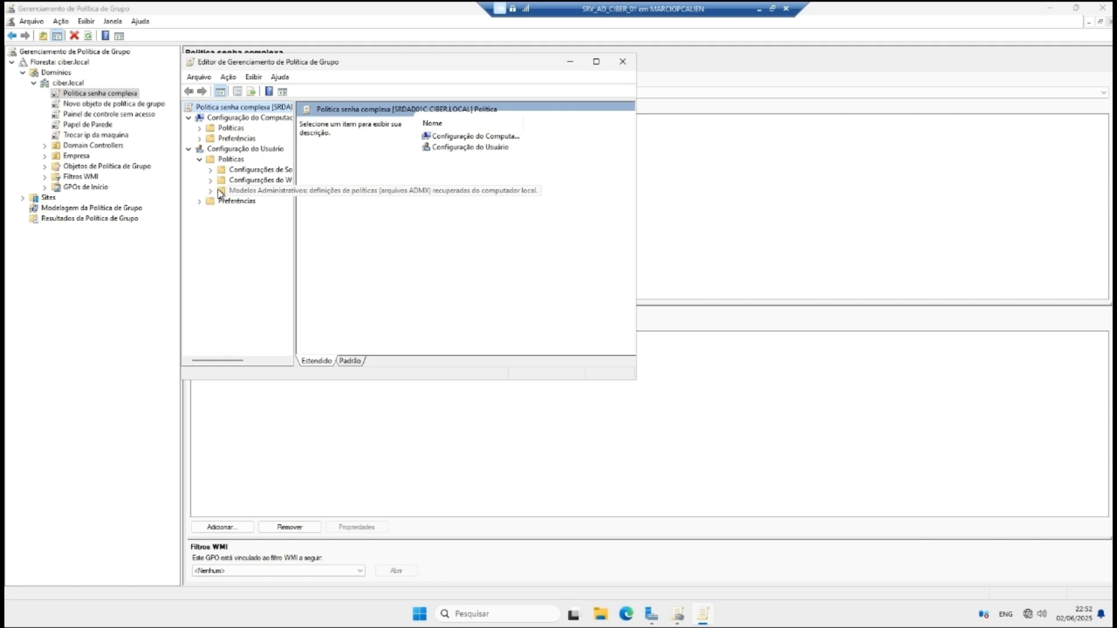
click(200, 128)
click(210, 159)
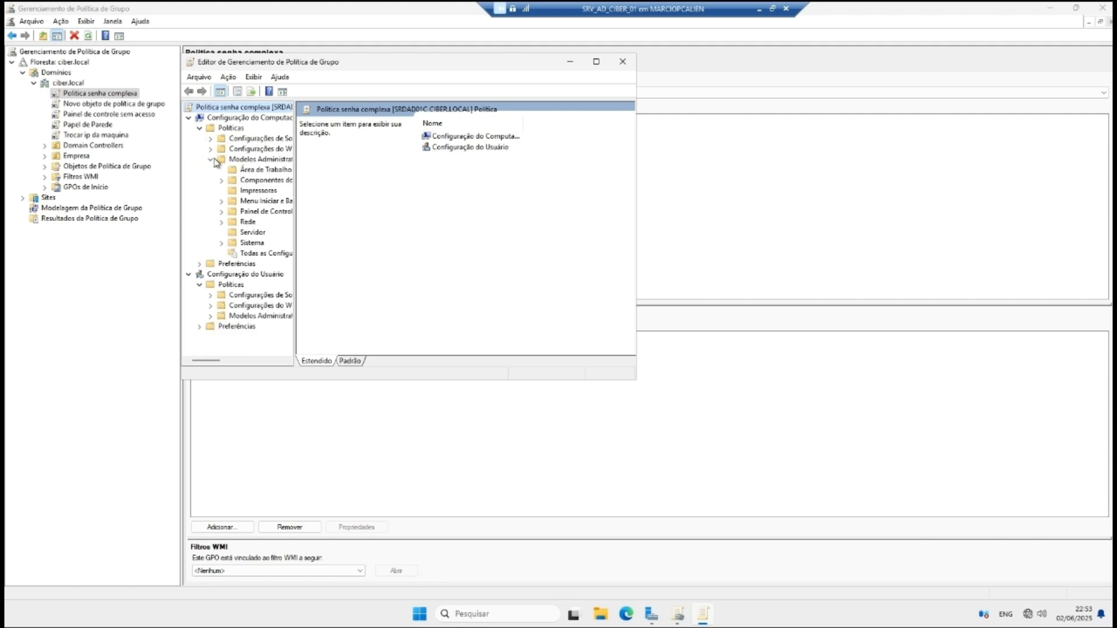
drag(295, 223, 399, 228)
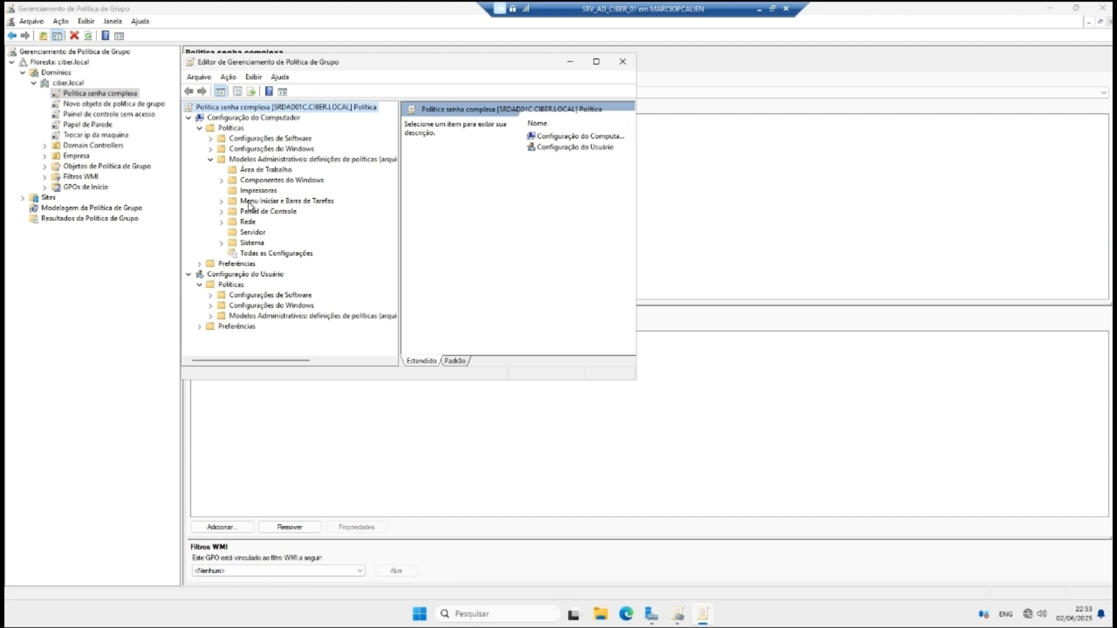
click(224, 163)
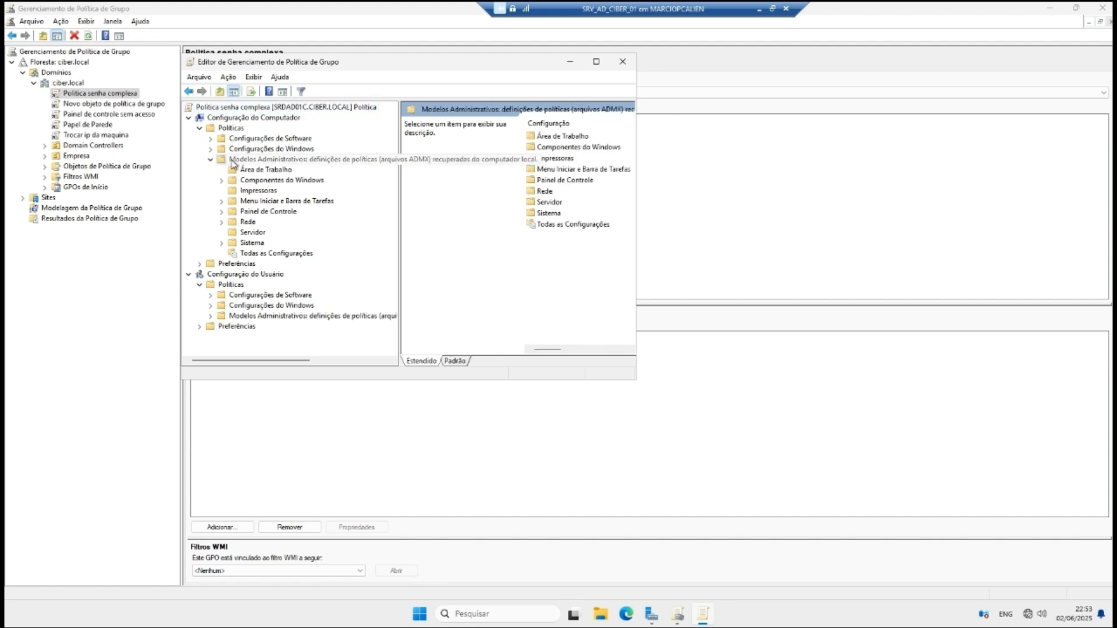
click(221, 180)
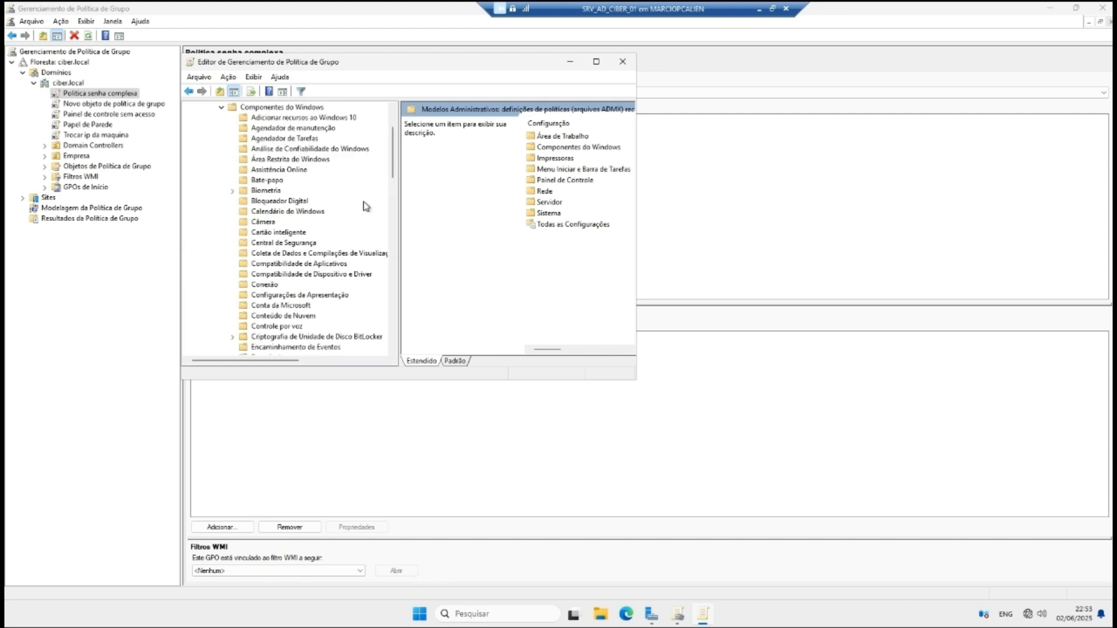
scroll(394, 166, up, 1)
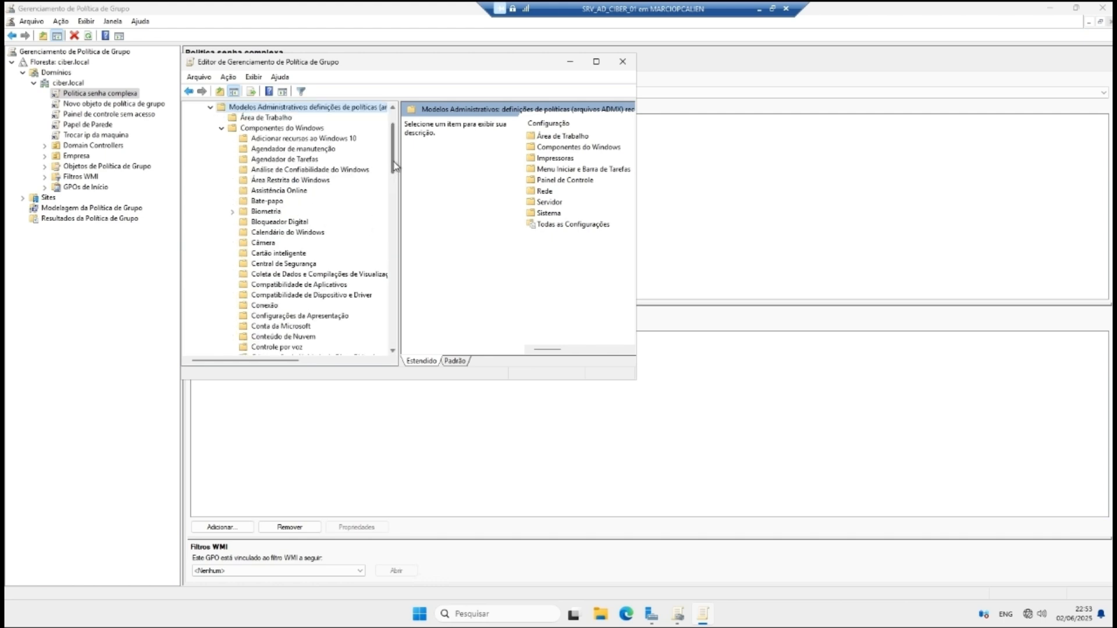
scroll(394, 166, down, 1)
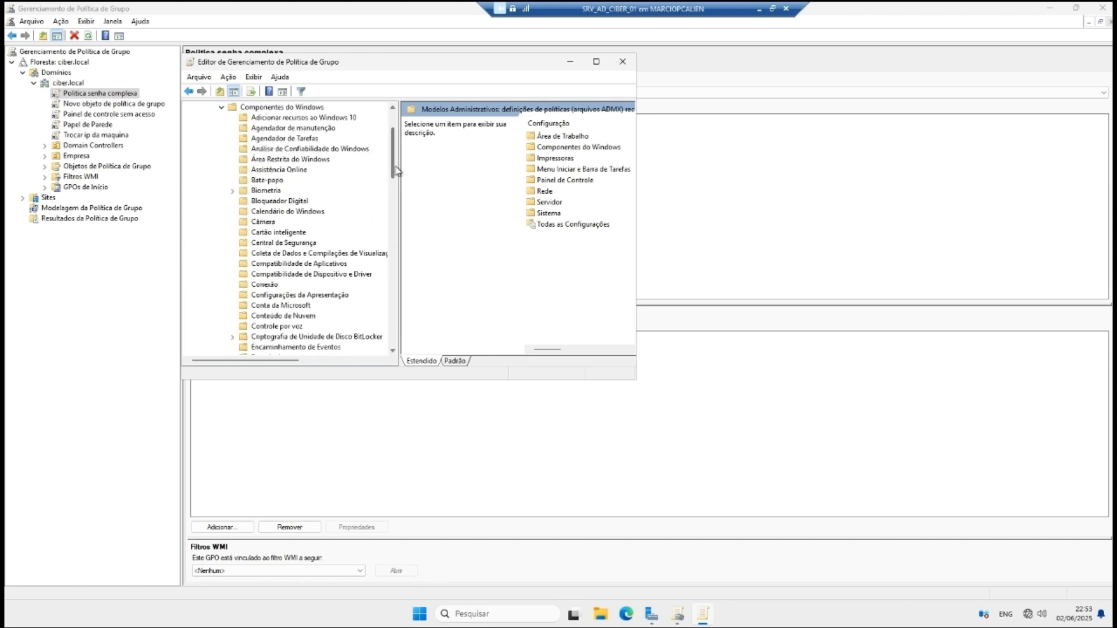
scroll(398, 171, down, 1)
mouse_move(395, 171)
mouse_down()
mouse_move(395, 193)
mouse_move(396, 184)
mouse_up()
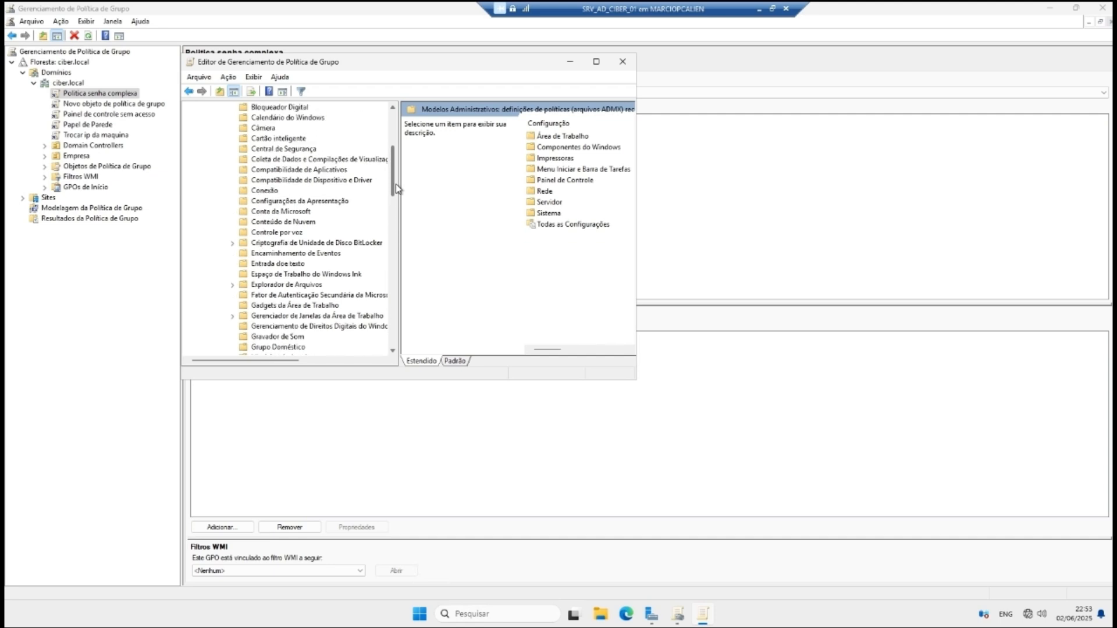
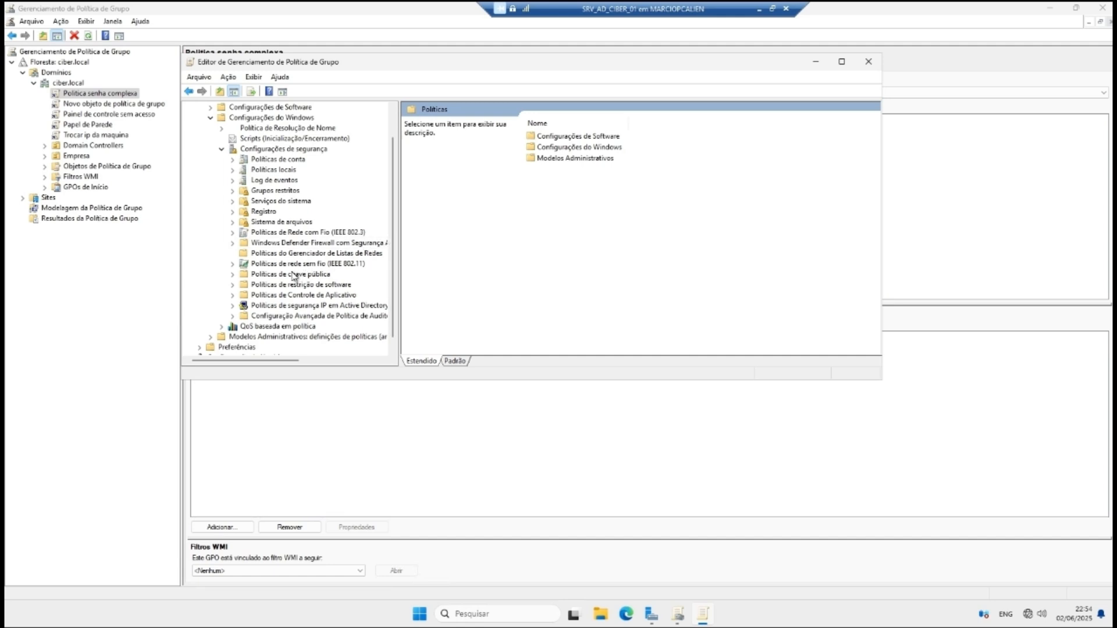
Step: Expand Account Policies and list the Password Policy settings of 'Política senha complexa'
click(232, 295)
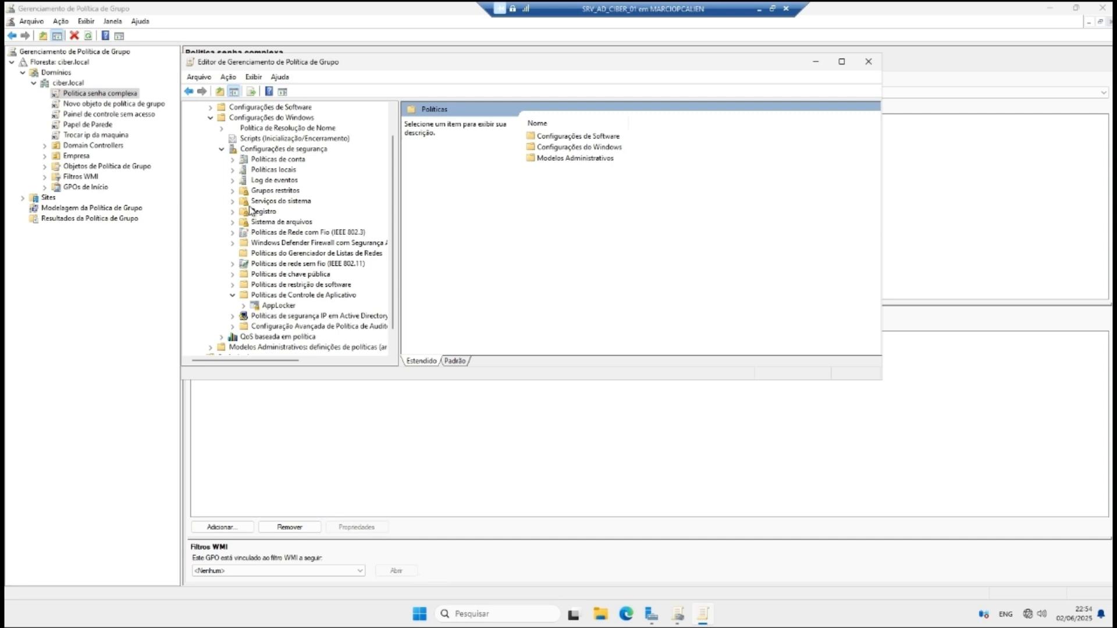
click(233, 159)
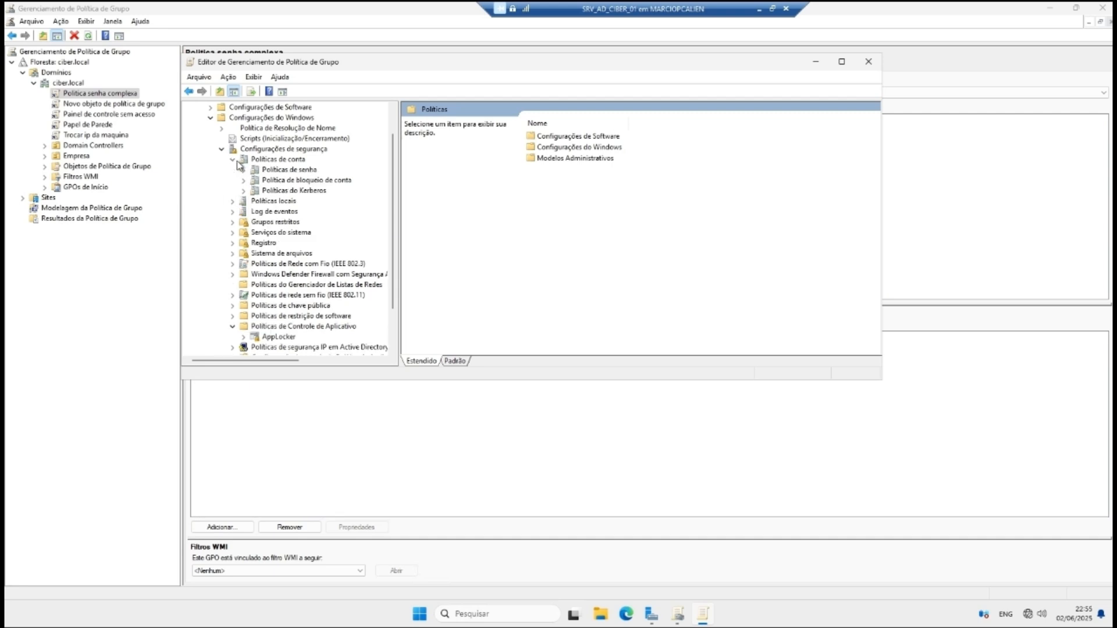
click(285, 169)
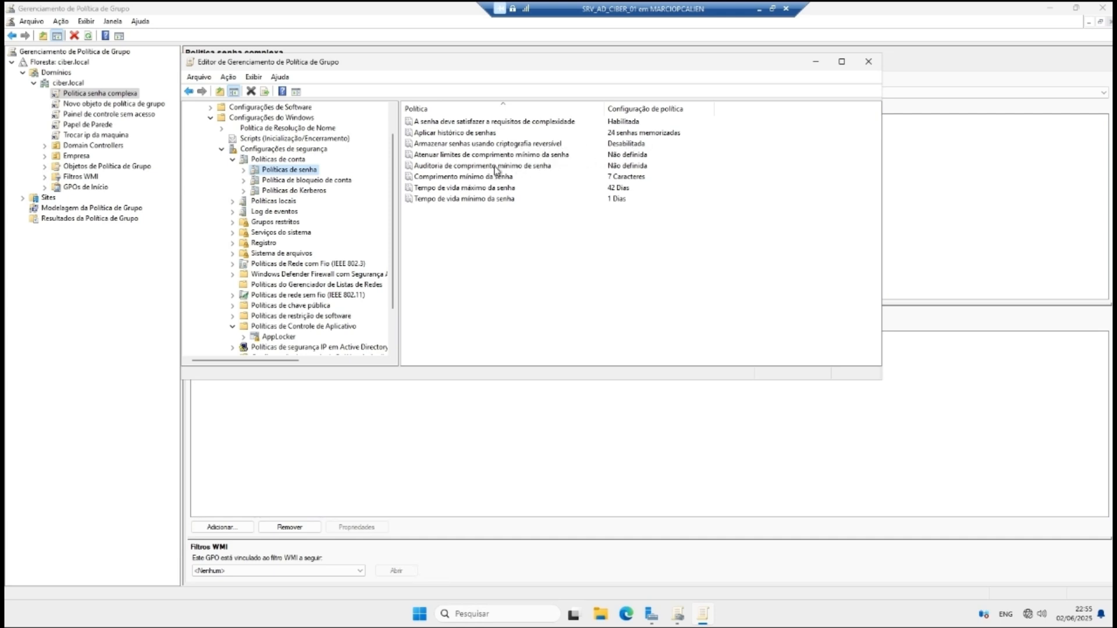
Step: Set the minimum password length audit and the minimum password length to 8 characters
click(619, 167)
right_click(620, 167)
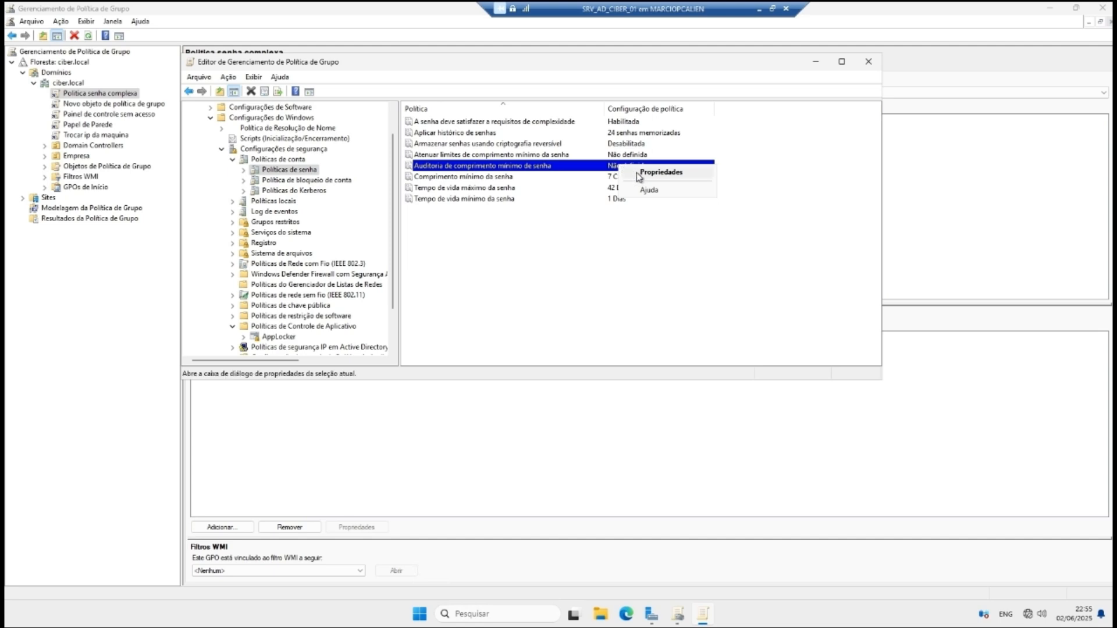
click(640, 170)
click(427, 143)
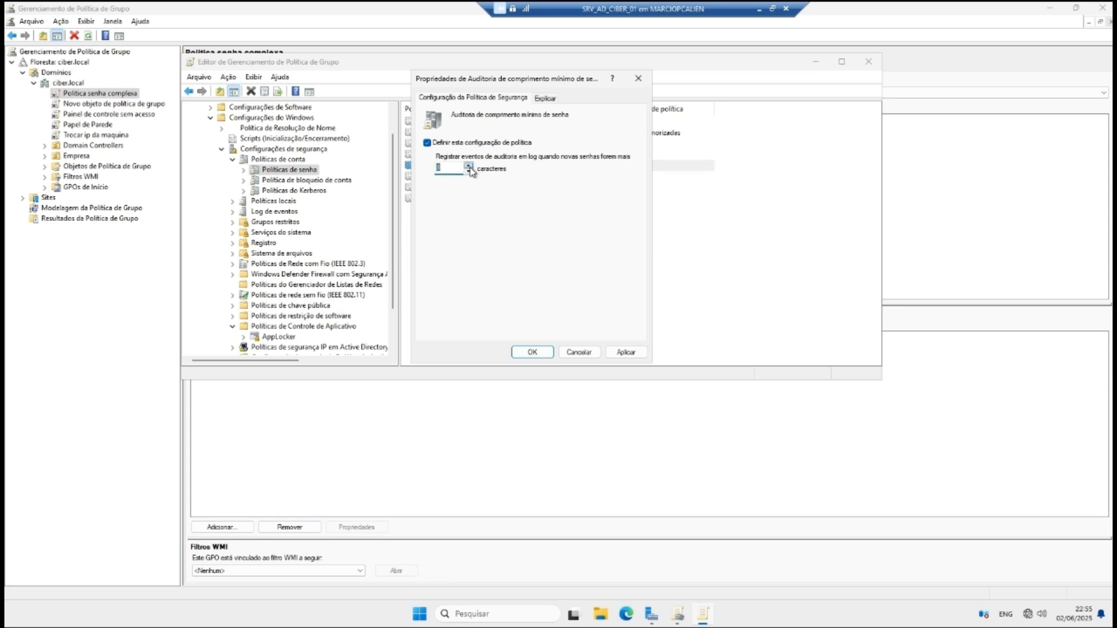
click(625, 353)
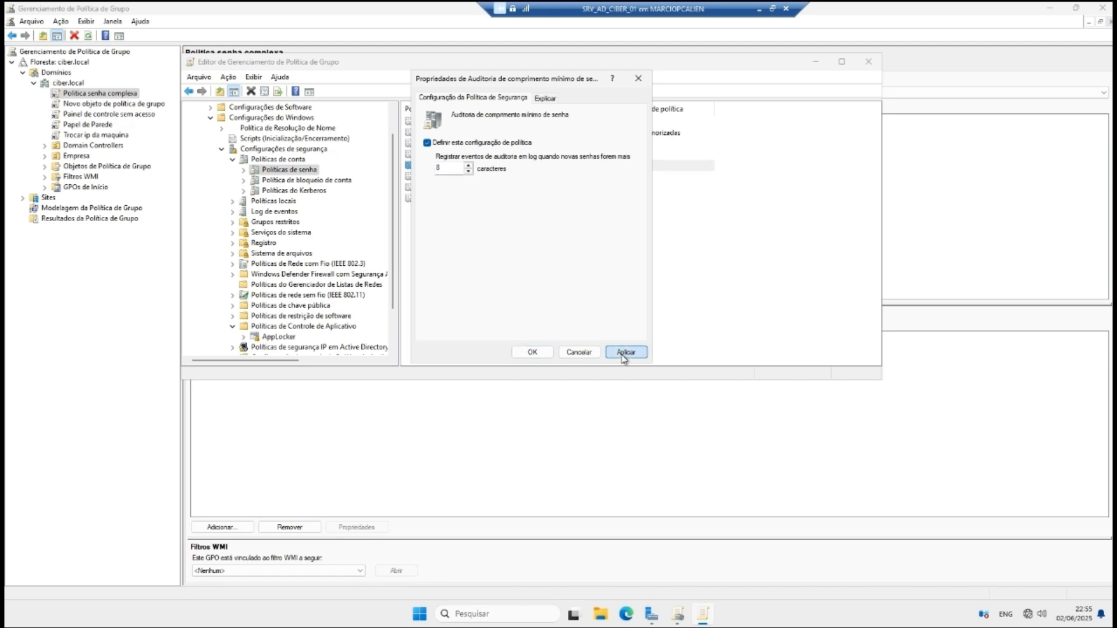
click(531, 352)
click(604, 177)
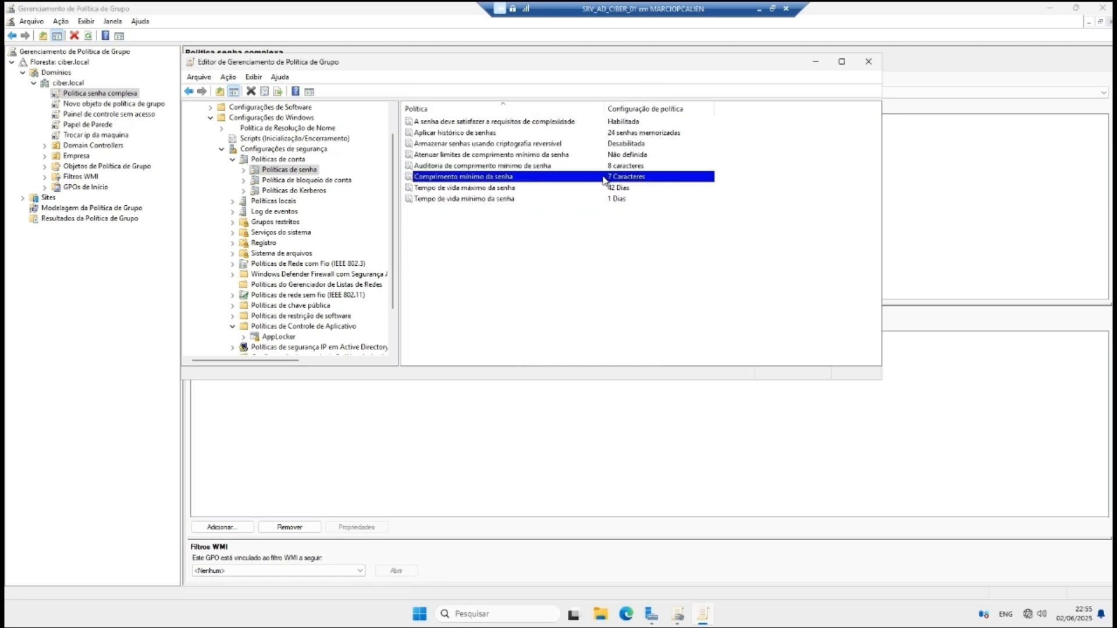
right_click(604, 179)
click(626, 180)
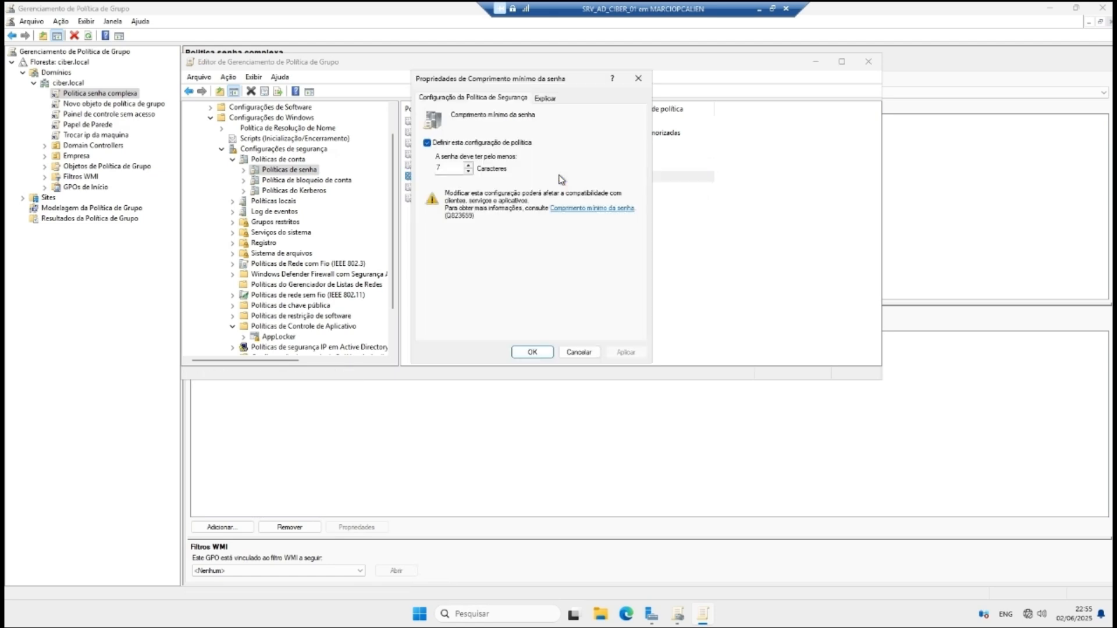
click(468, 165)
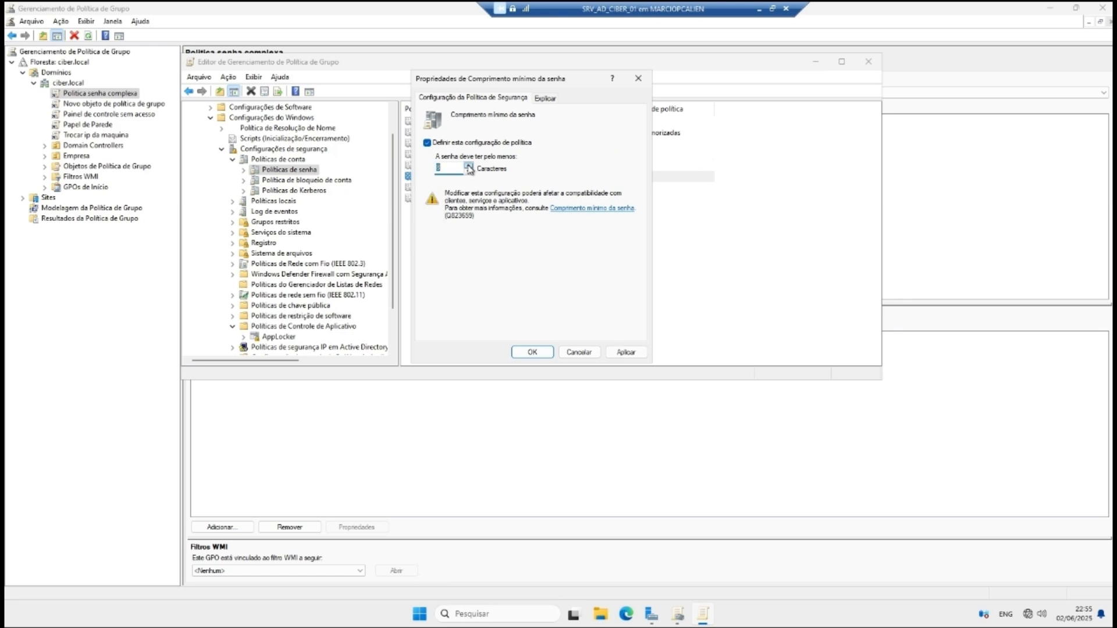
click(579, 352)
Step: Set the maximum password age to 33 days
click(501, 189)
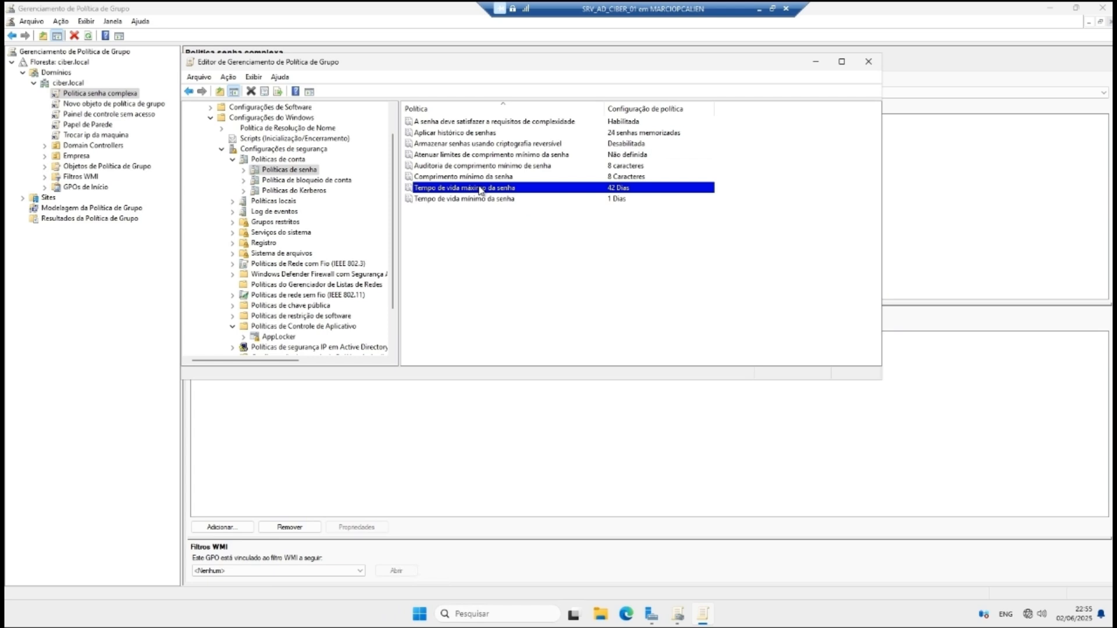
right_click(480, 190)
click(501, 193)
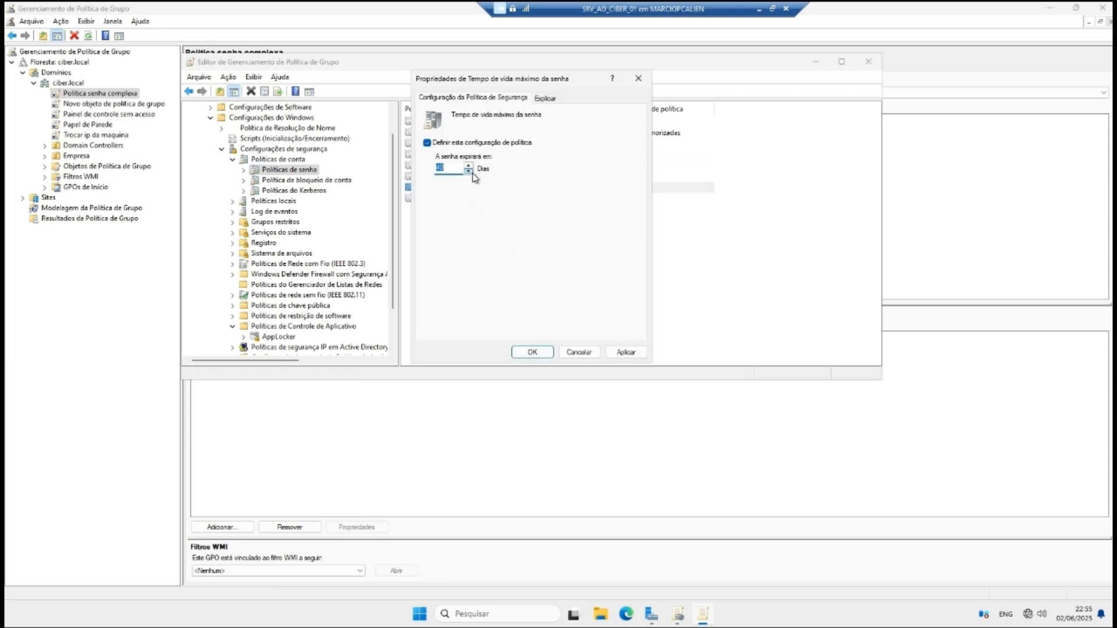
click(470, 172)
click(453, 169)
drag(449, 169, 411, 175)
text(33)
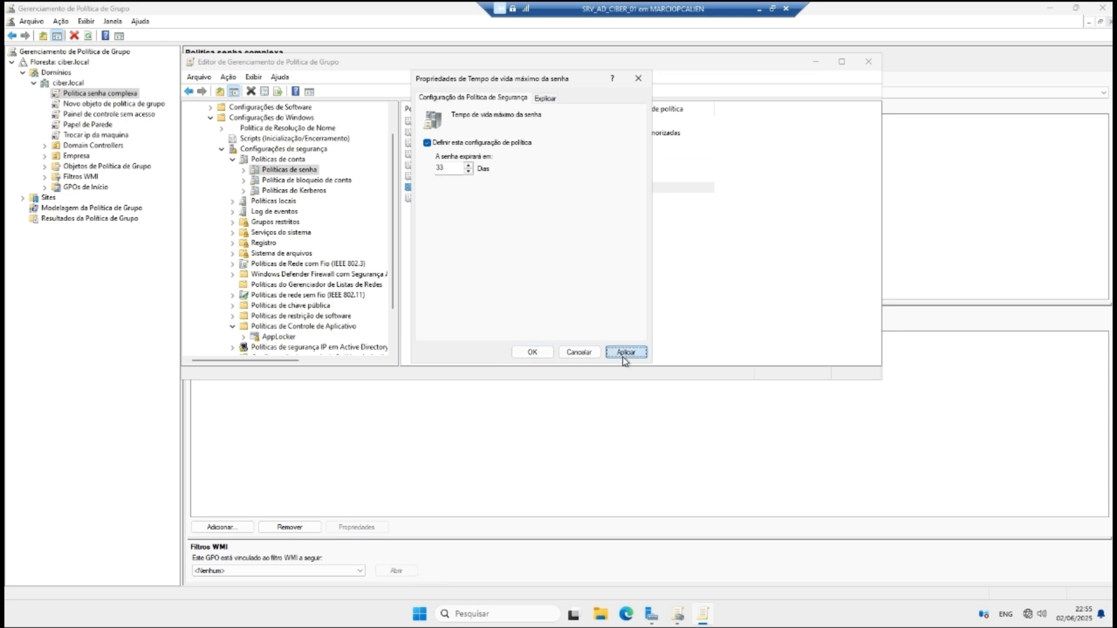
click(626, 352)
click(517, 353)
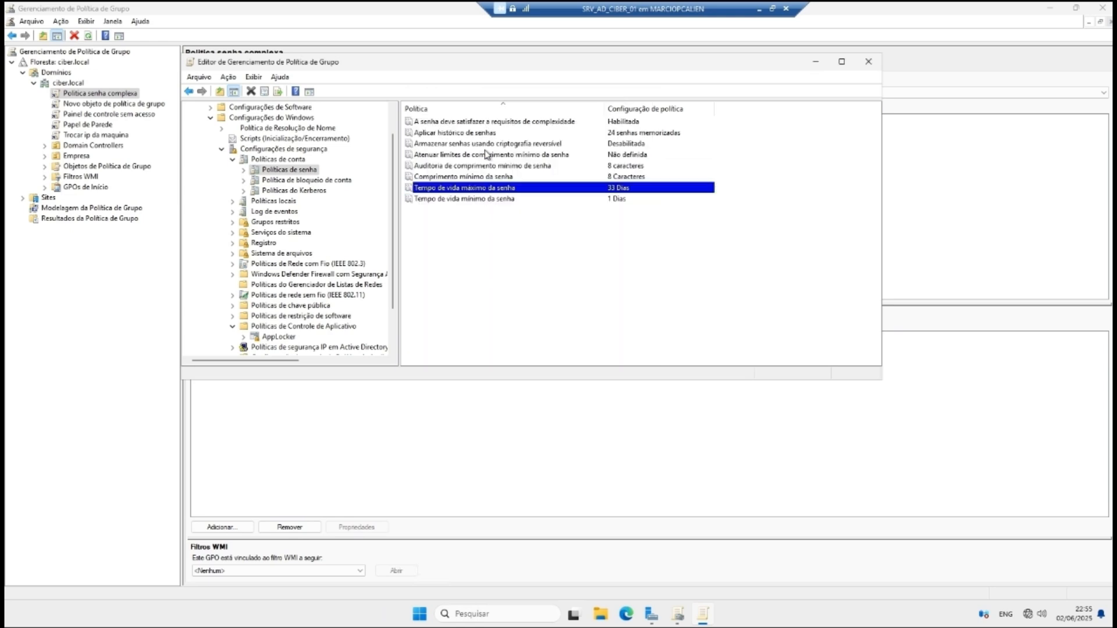
Step: Enable storing passwords using reversible encryption
click(504, 137)
click(614, 124)
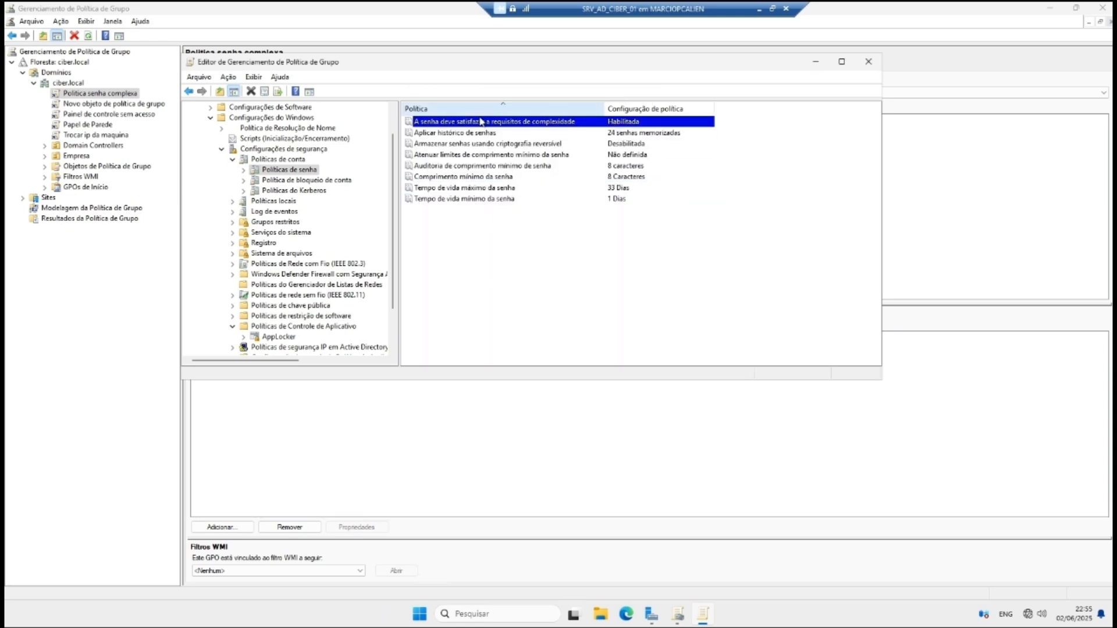
click(522, 145)
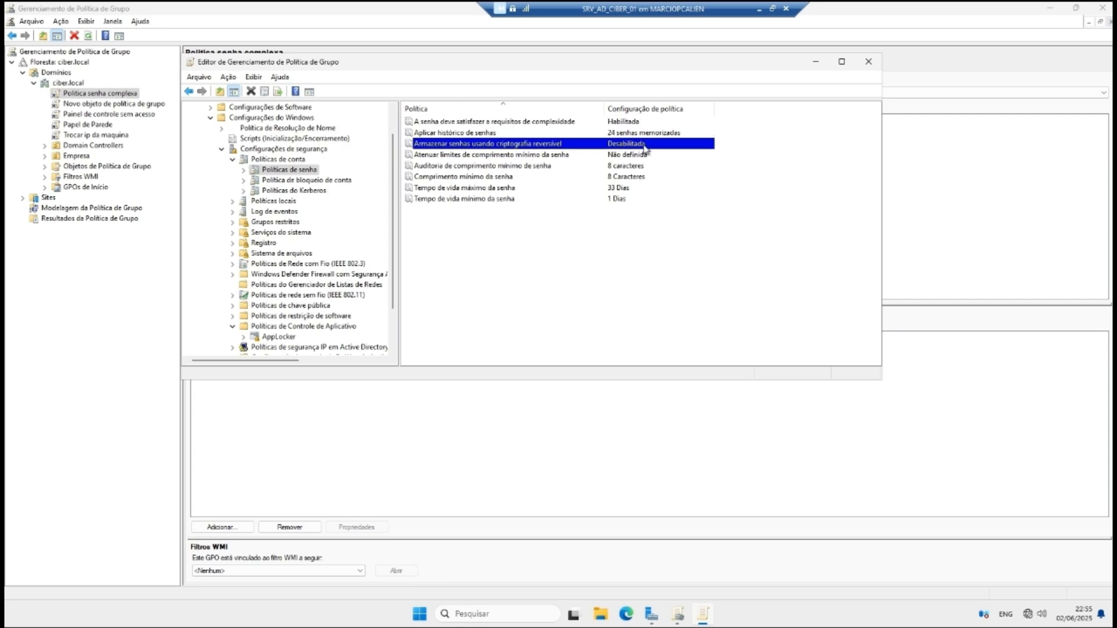
right_click(619, 146)
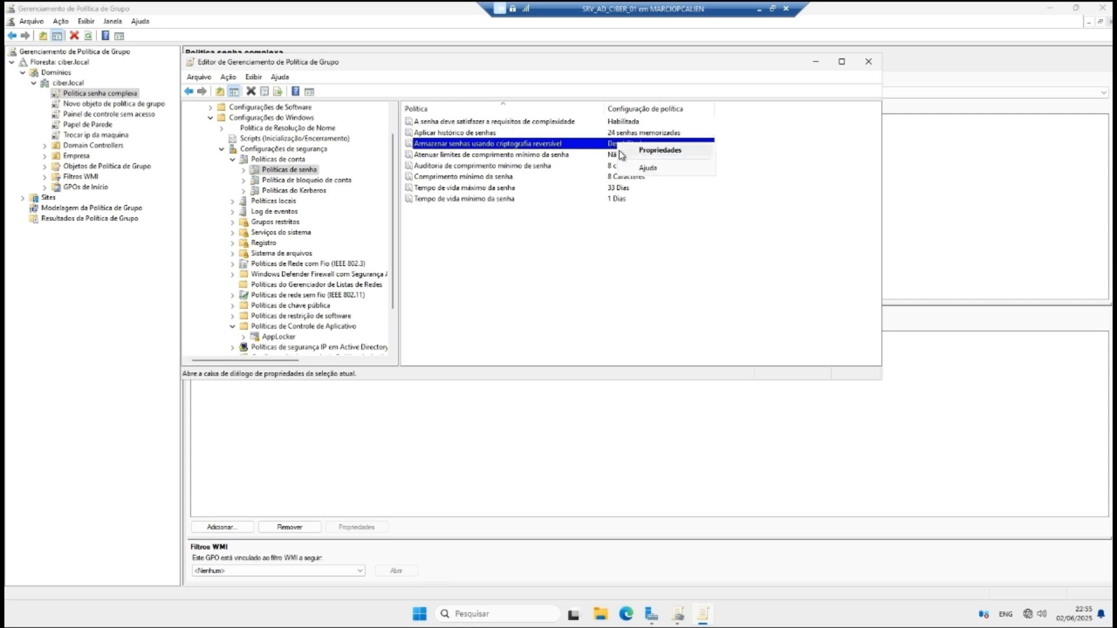
click(623, 153)
click(460, 155)
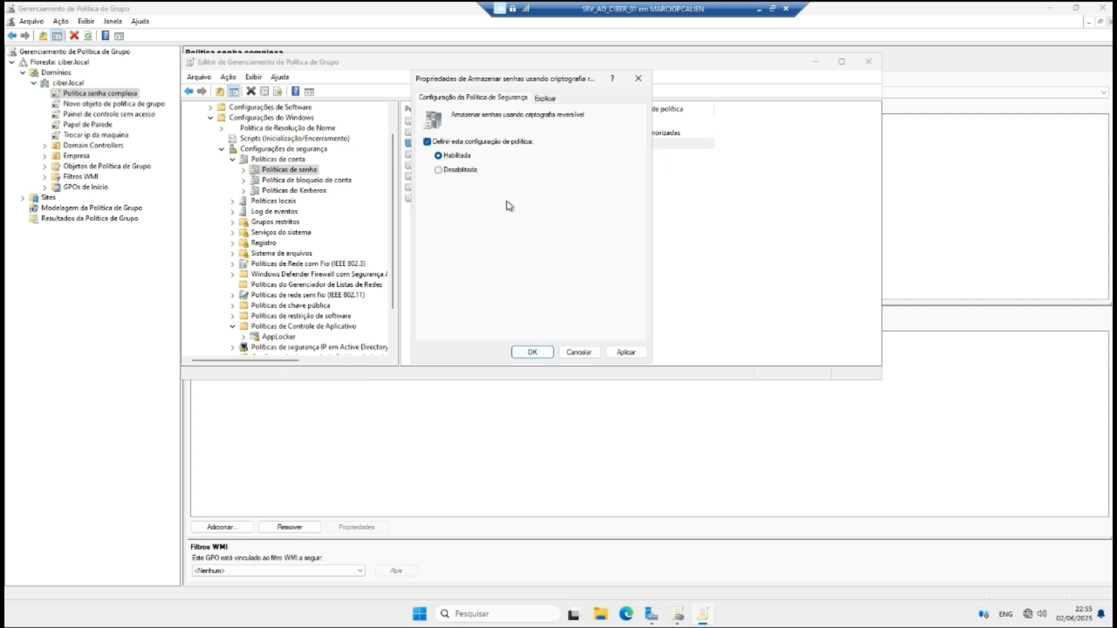
click(626, 352)
click(532, 352)
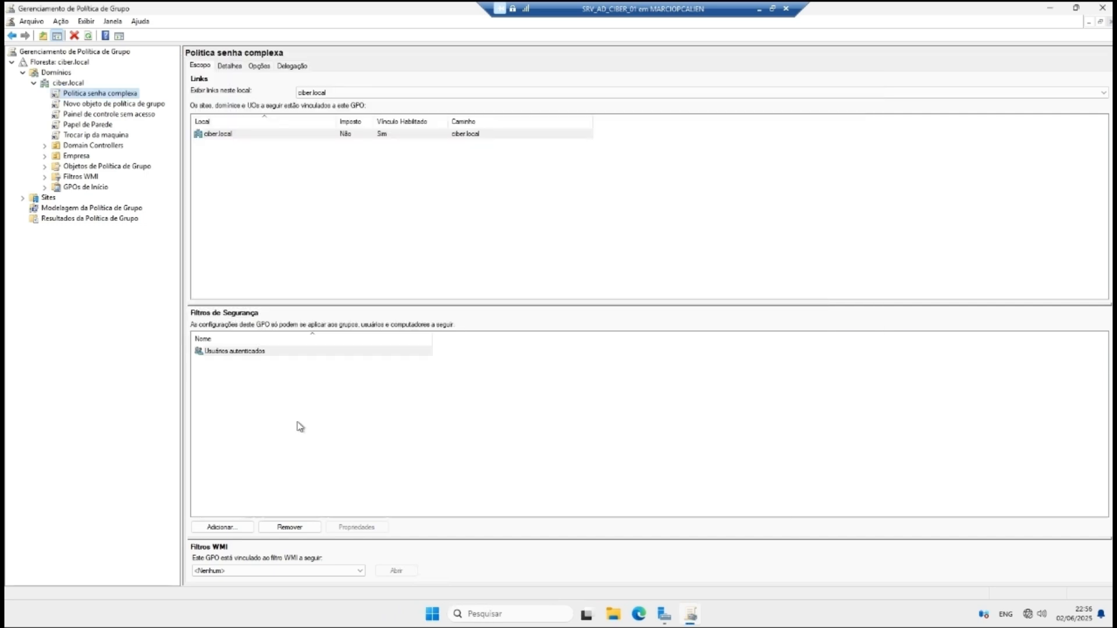
Step: Create a GPO named 'Impressoras sem acesso' linked to the ciber.local domain
right_click(65, 83)
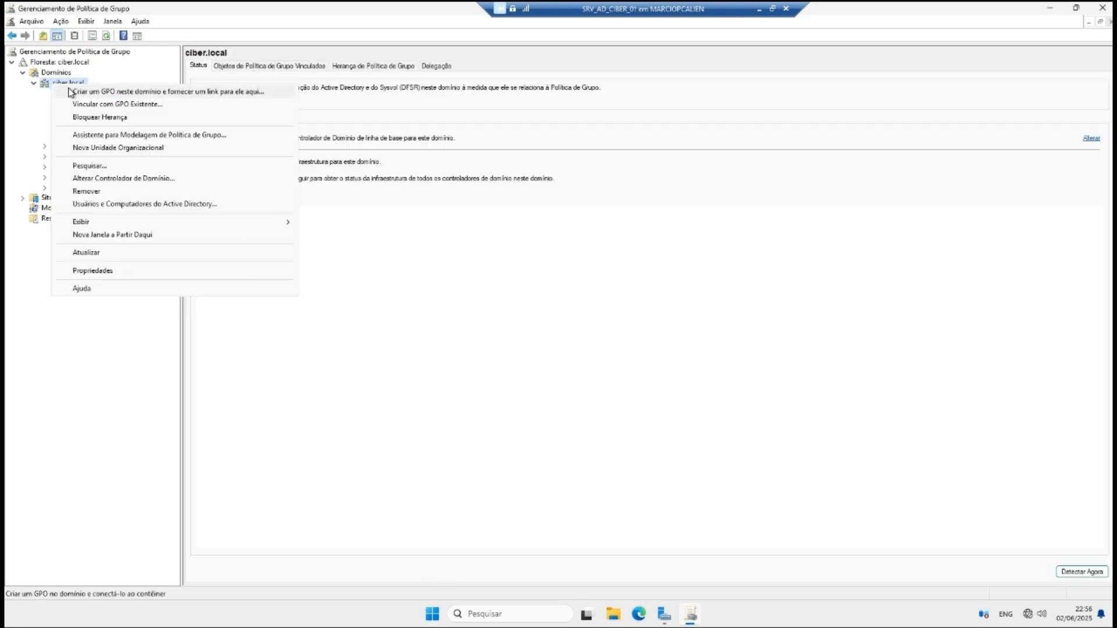
click(116, 92)
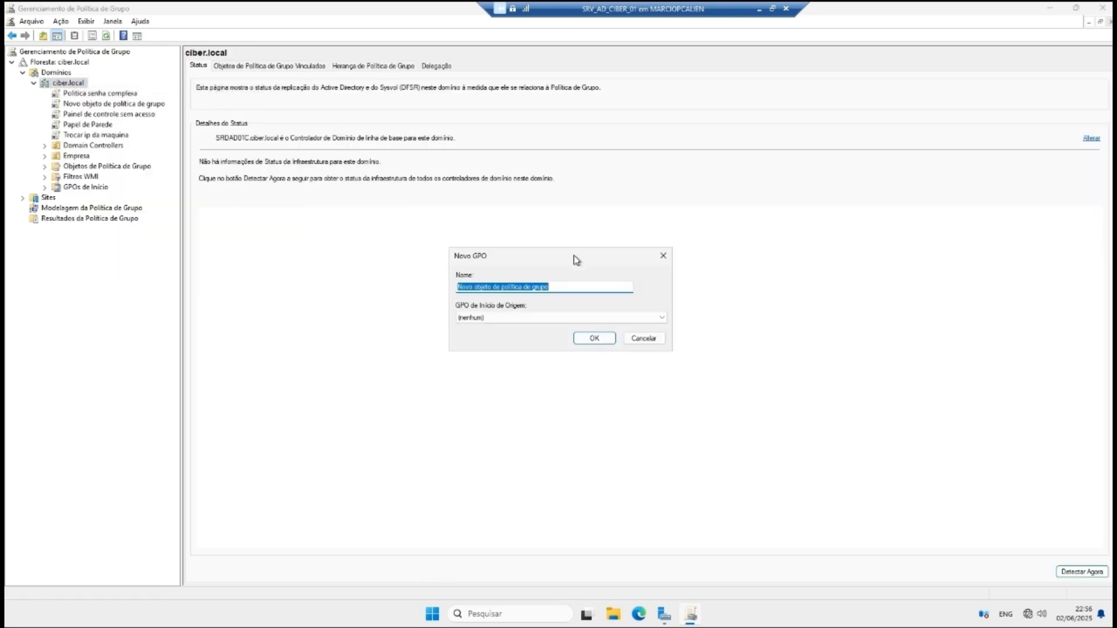
text(iMP)
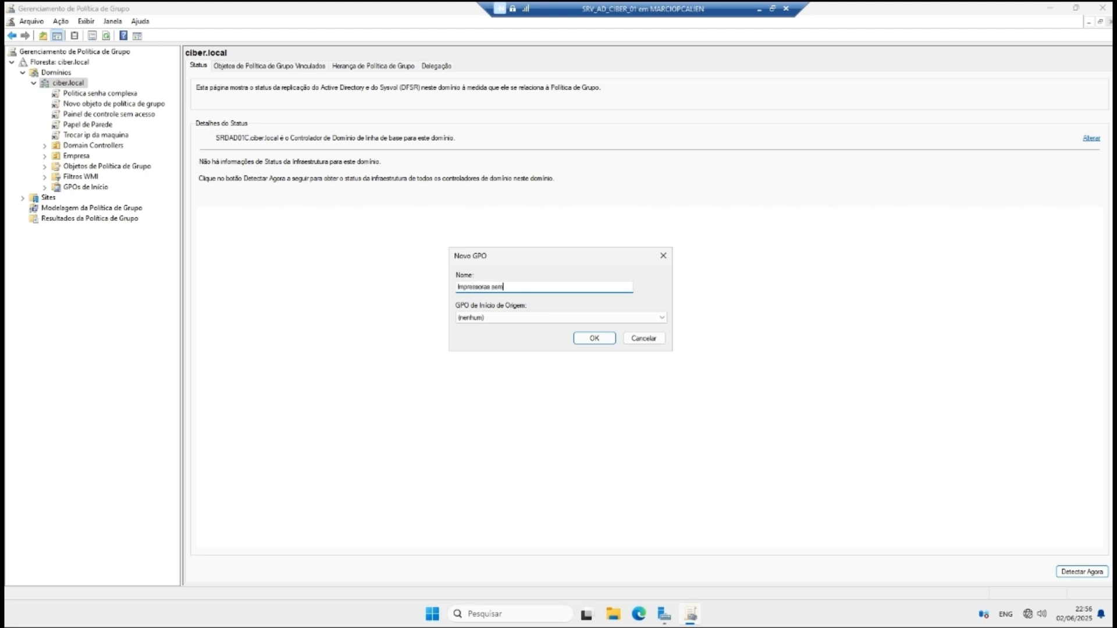
click(594, 339)
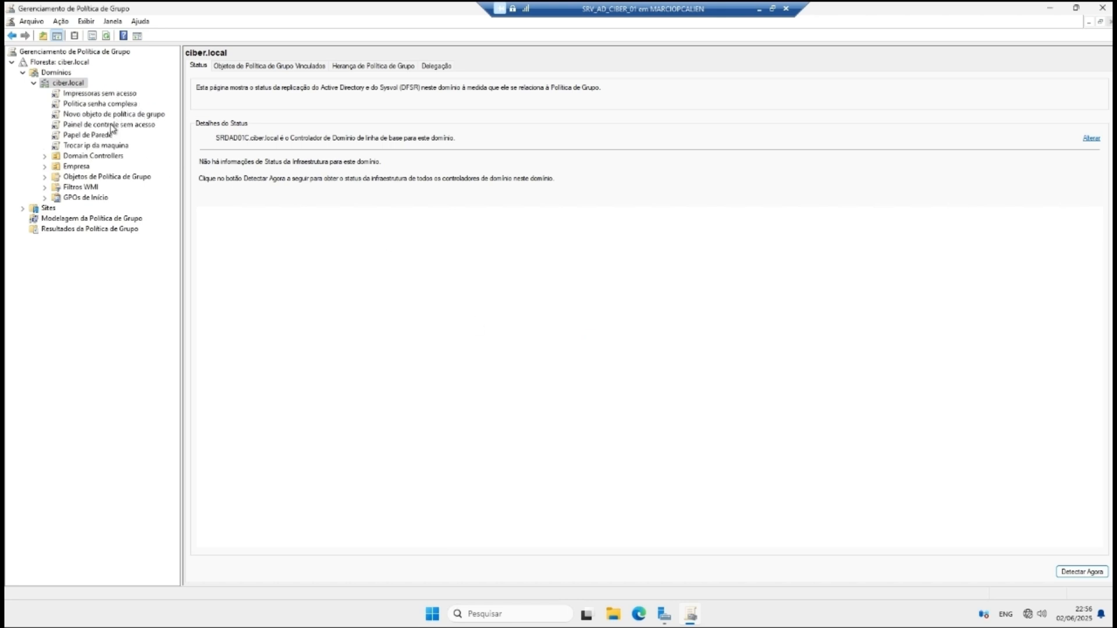
Step: Browse the linked GPOs and select the new Impressoras sem acesso GPO
click(95, 146)
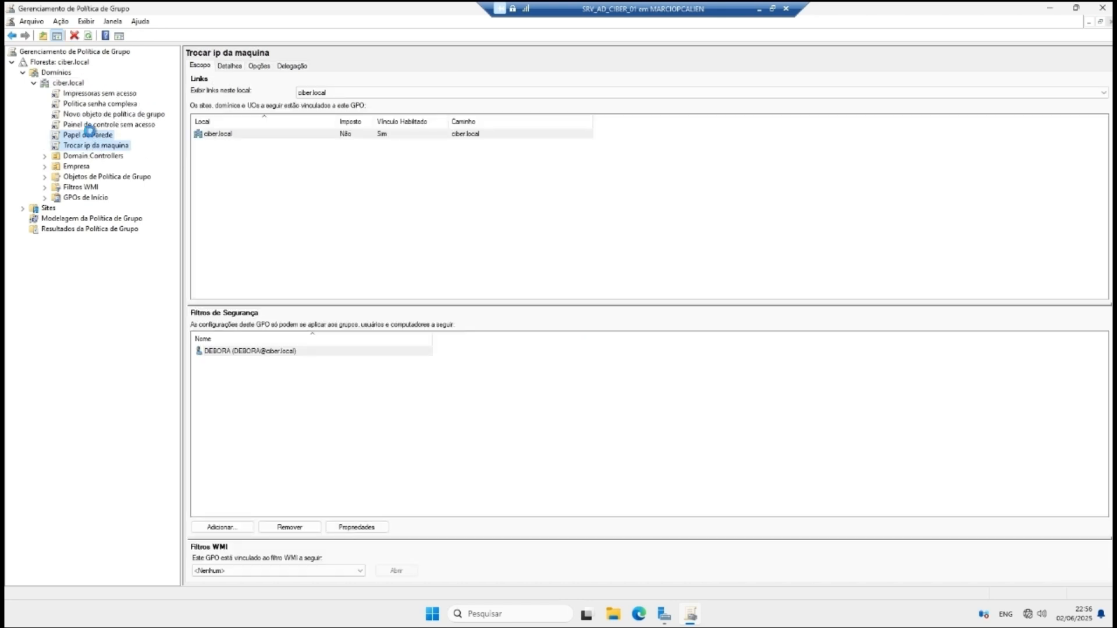
click(90, 135)
click(93, 124)
click(93, 114)
click(90, 104)
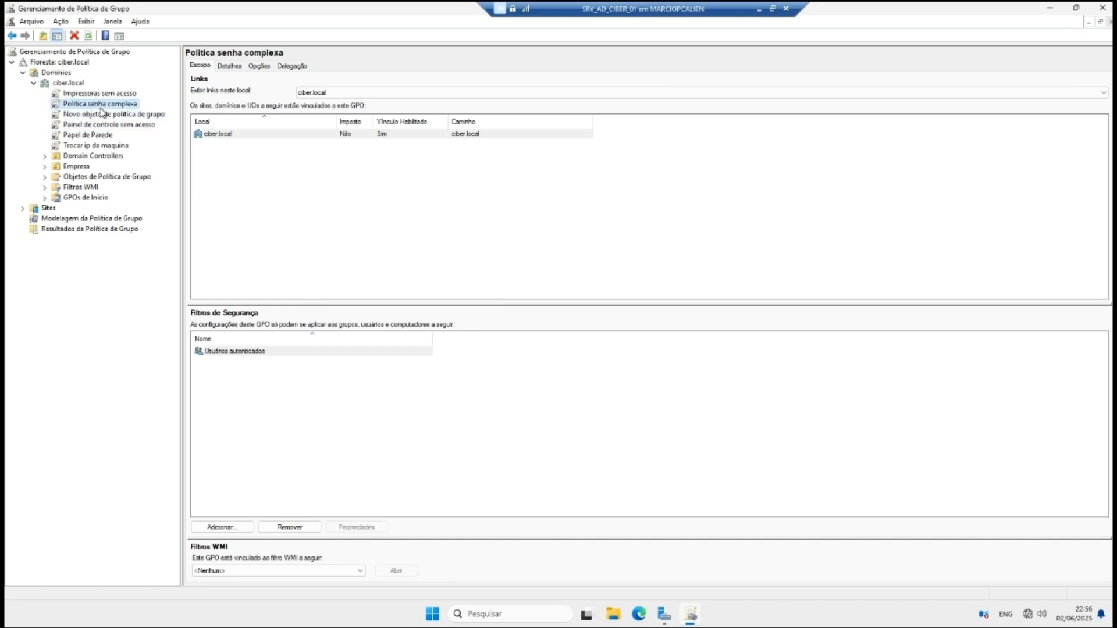
click(104, 95)
right_click(106, 94)
Step: Open Impressoras sem acesso in the editor, browse its policy branches, then close it
click(163, 103)
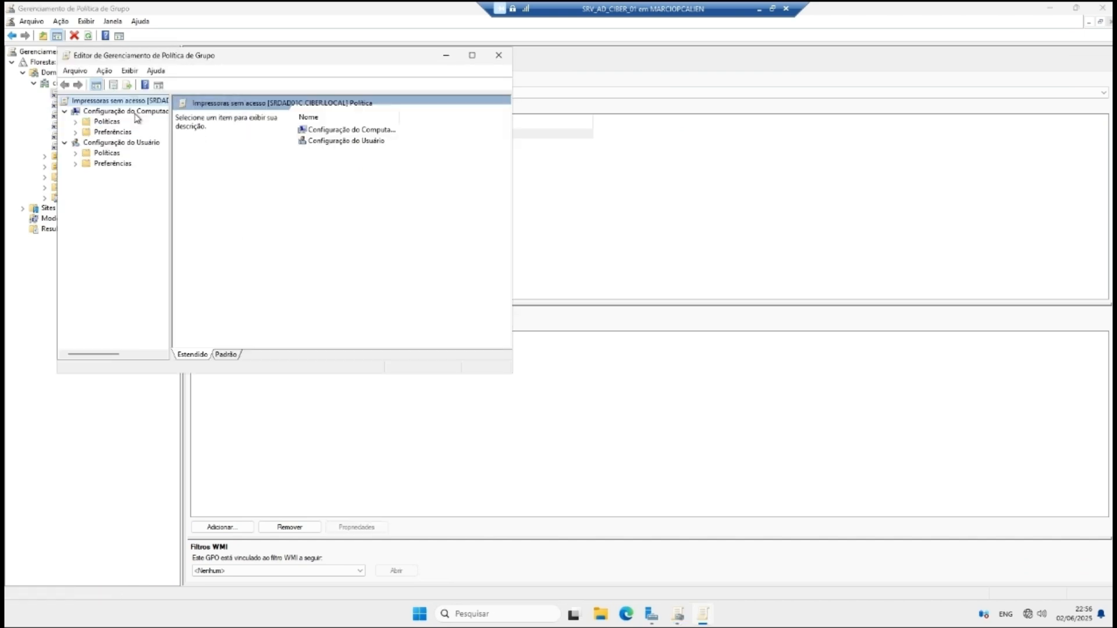
click(65, 142)
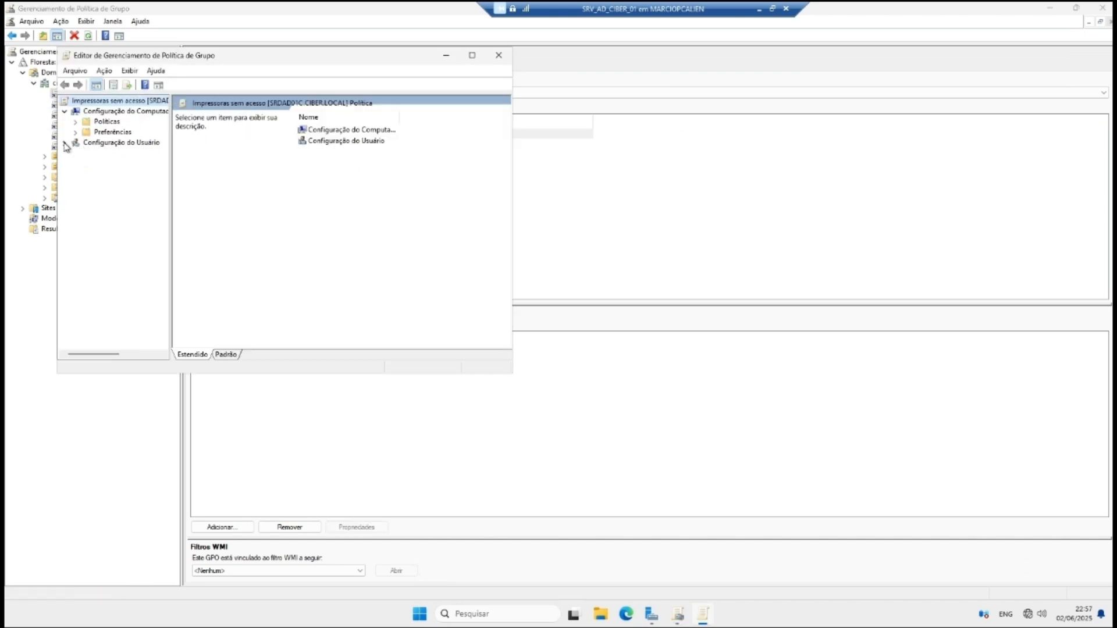
click(64, 142)
click(76, 153)
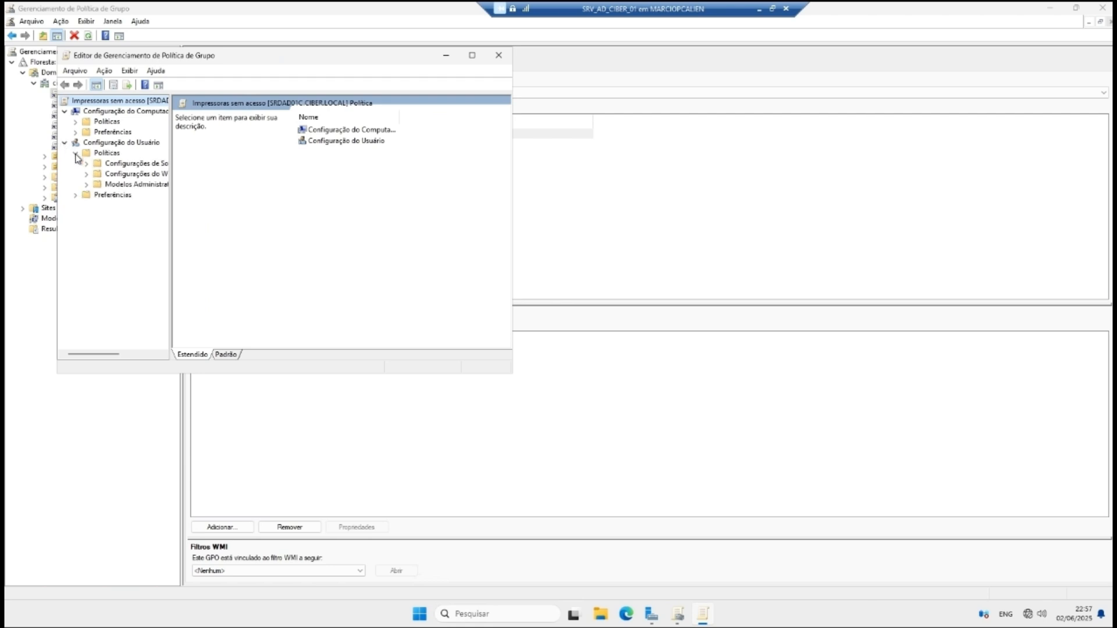
double_click(97, 176)
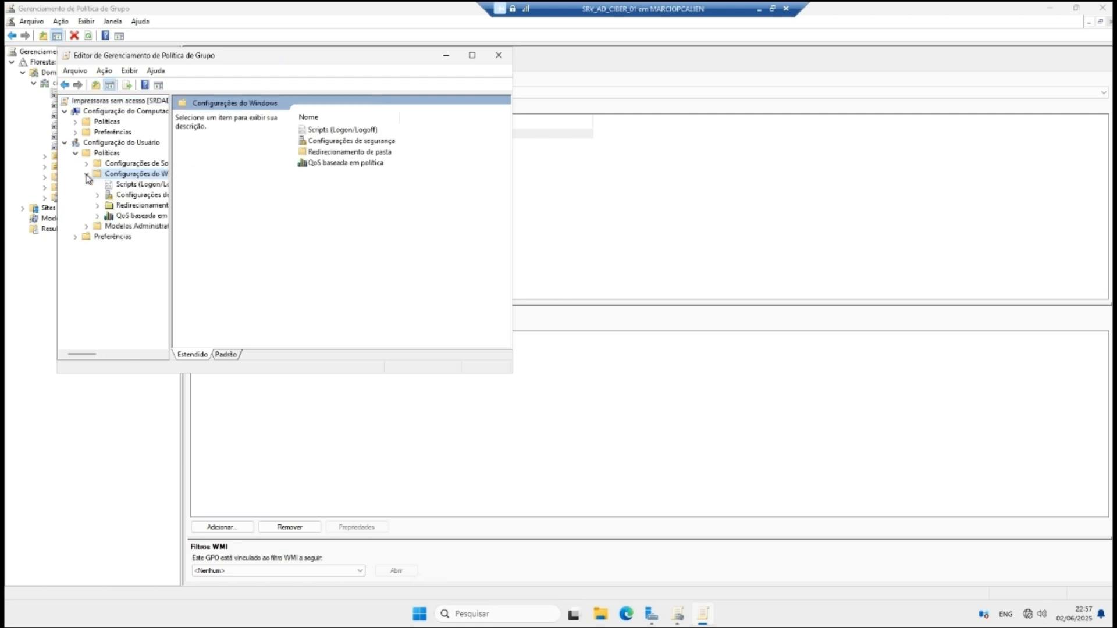
click(75, 122)
click(86, 153)
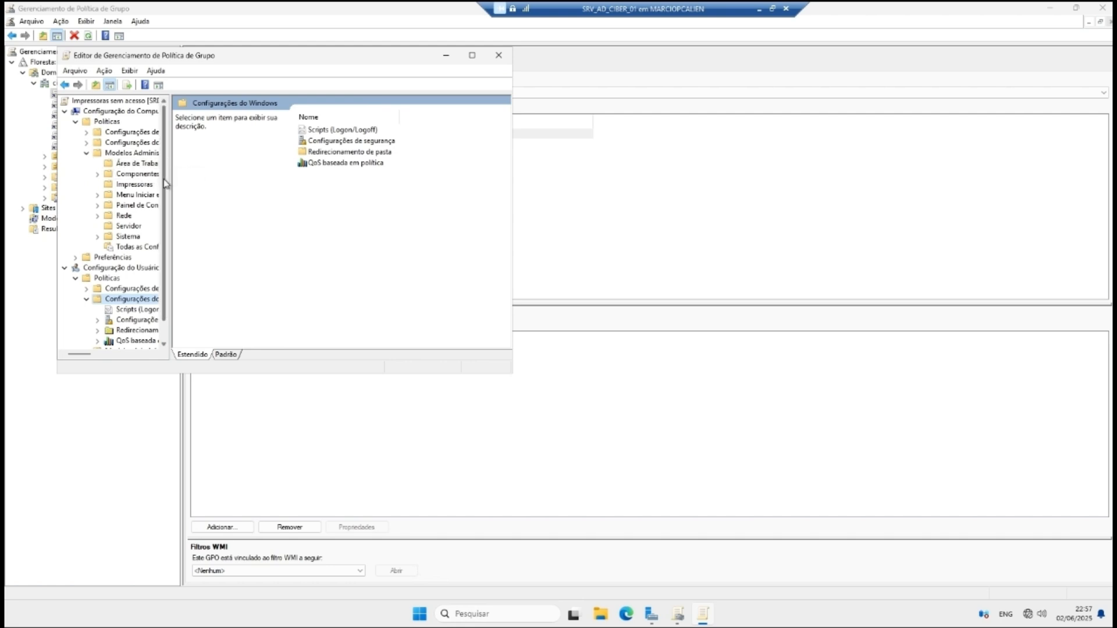
drag(171, 180, 317, 194)
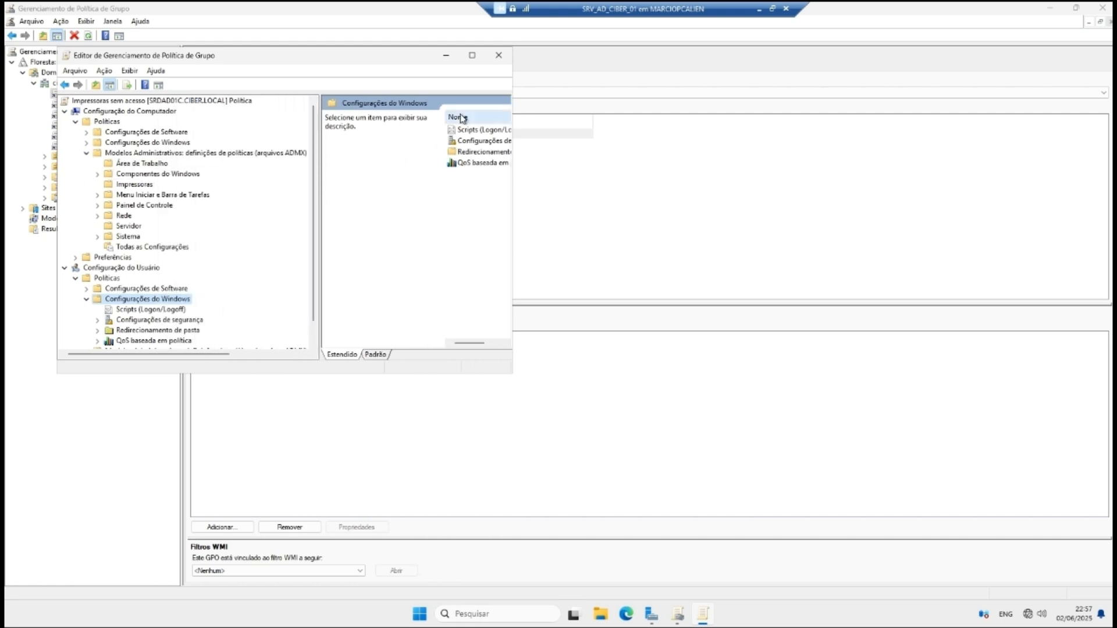
click(488, 60)
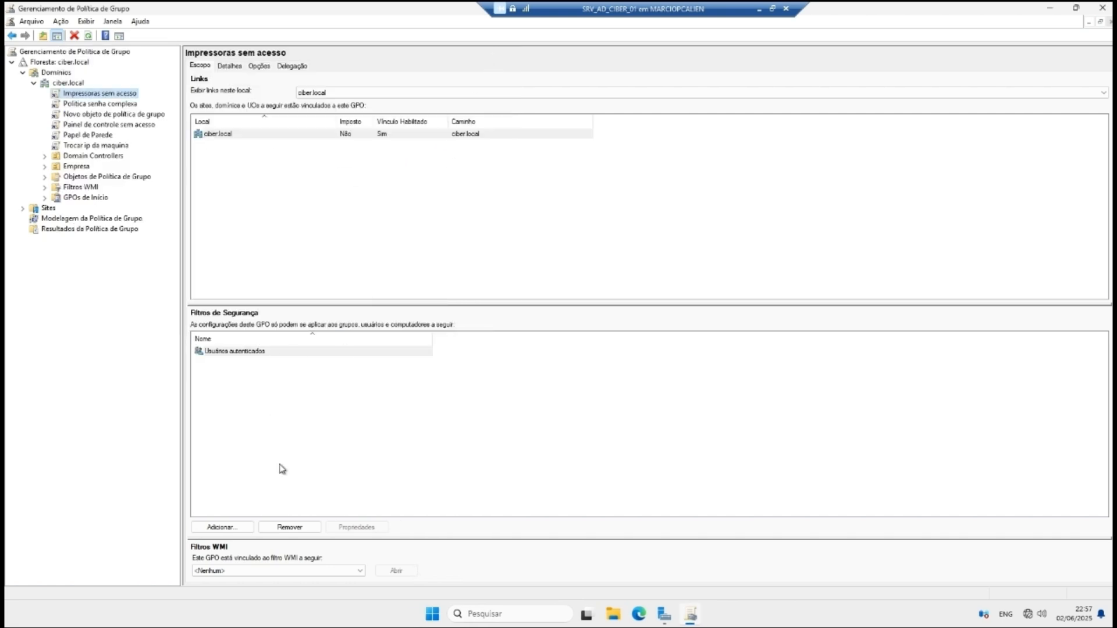
Step: Replace Usuários autenticados in the security filtering with one specific domain user
click(238, 351)
click(290, 527)
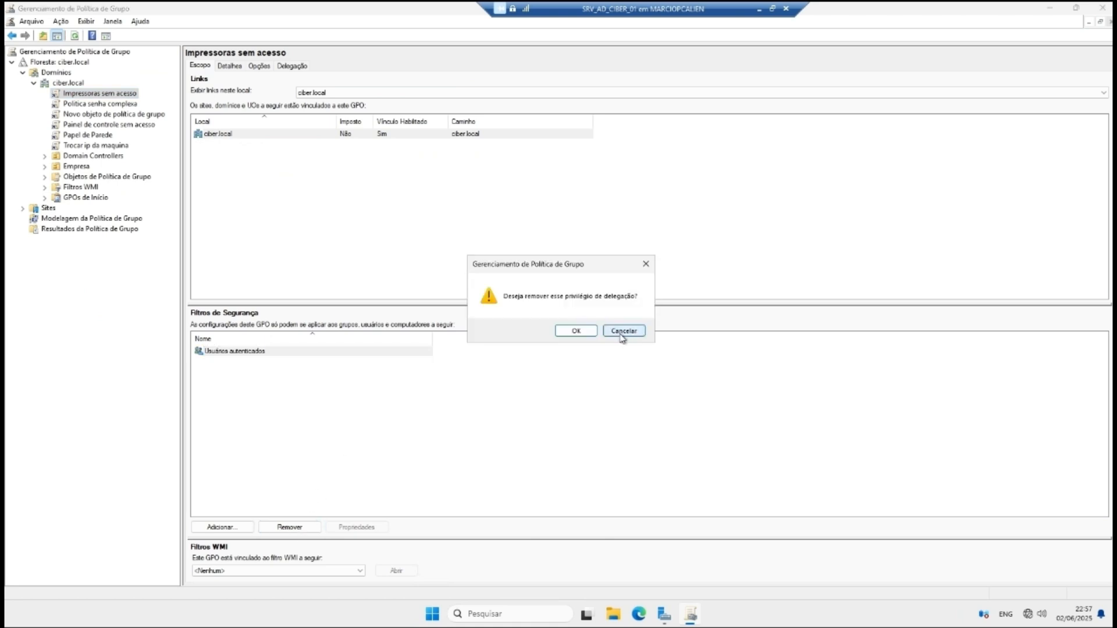
click(602, 358)
click(221, 528)
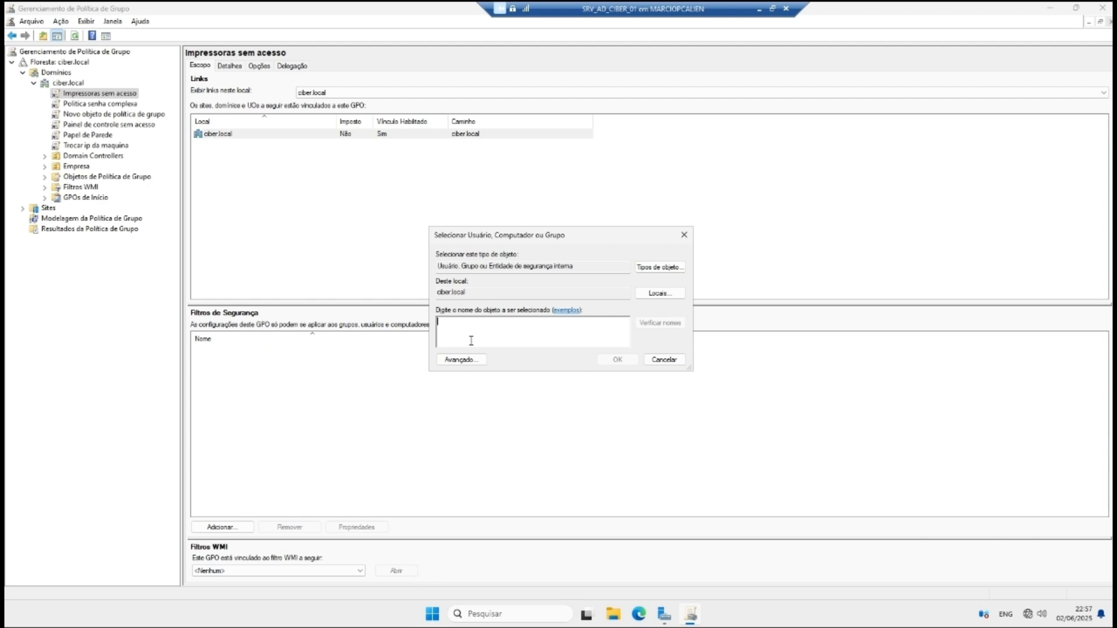
text(DEBORA)
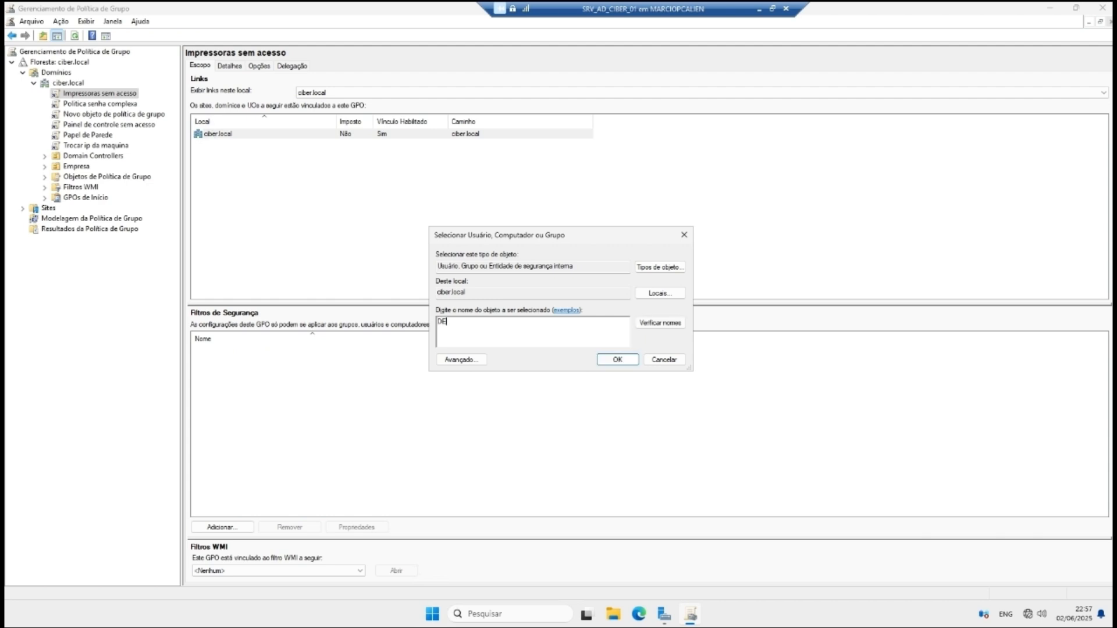
click(660, 323)
click(618, 360)
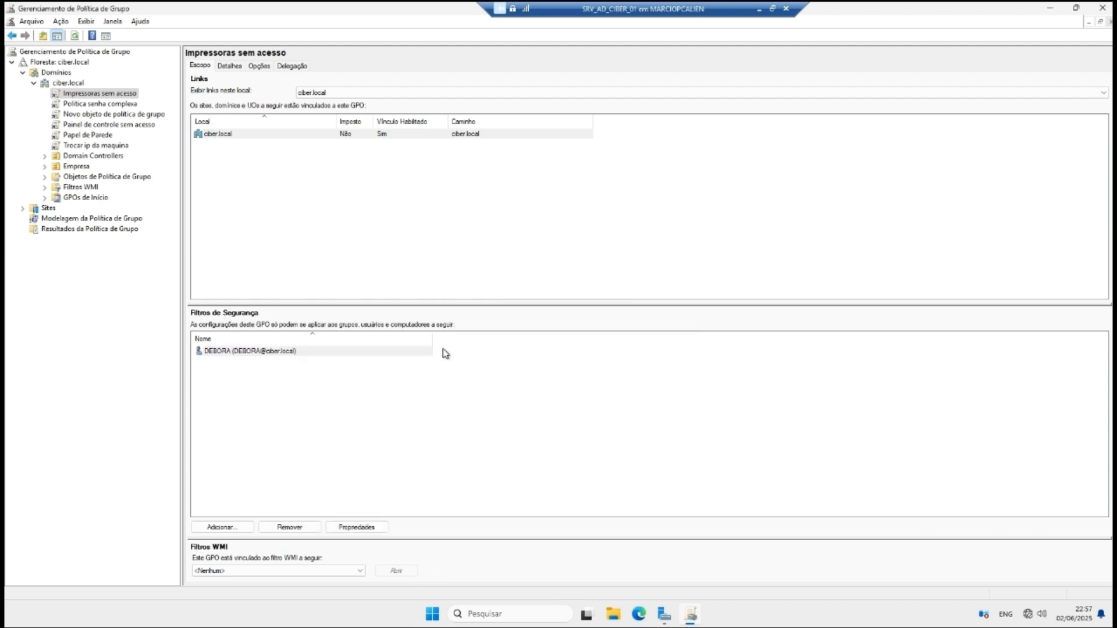
Step: Edit Impressoras sem acesso and show the Computer Configuration > Modelos Administrativos > Impressoras settings
right_click(112, 97)
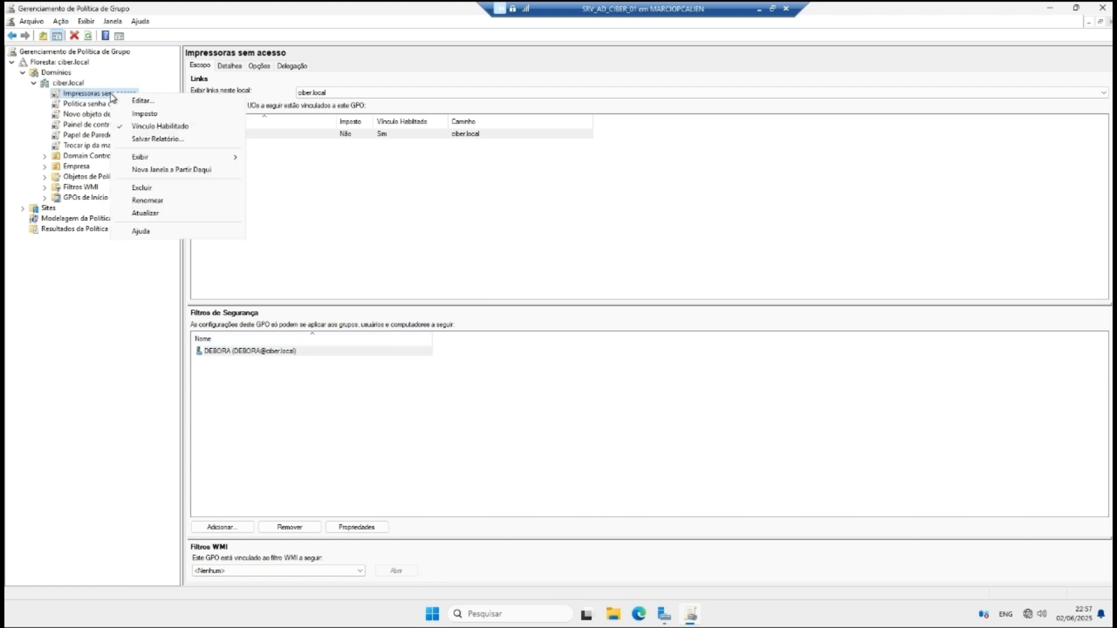
click(139, 100)
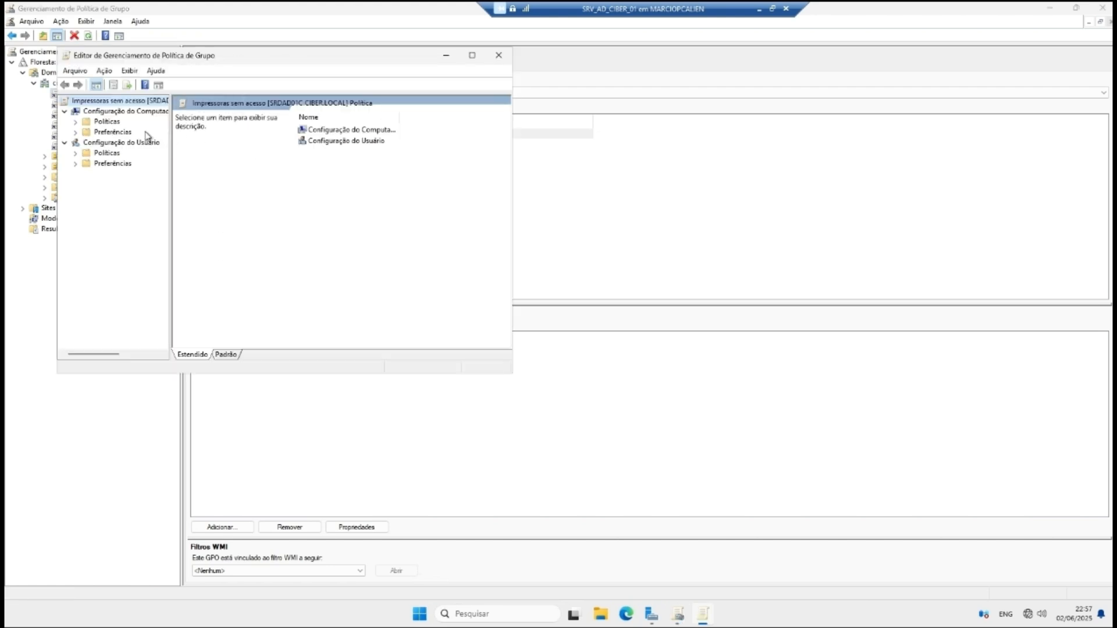
click(75, 121)
click(87, 143)
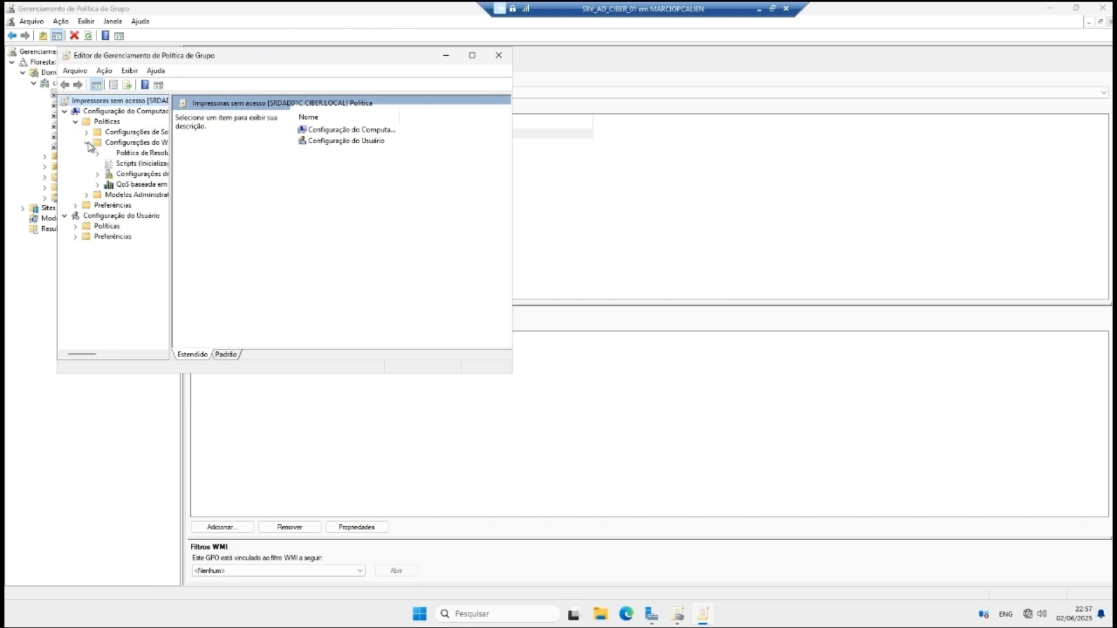
click(87, 143)
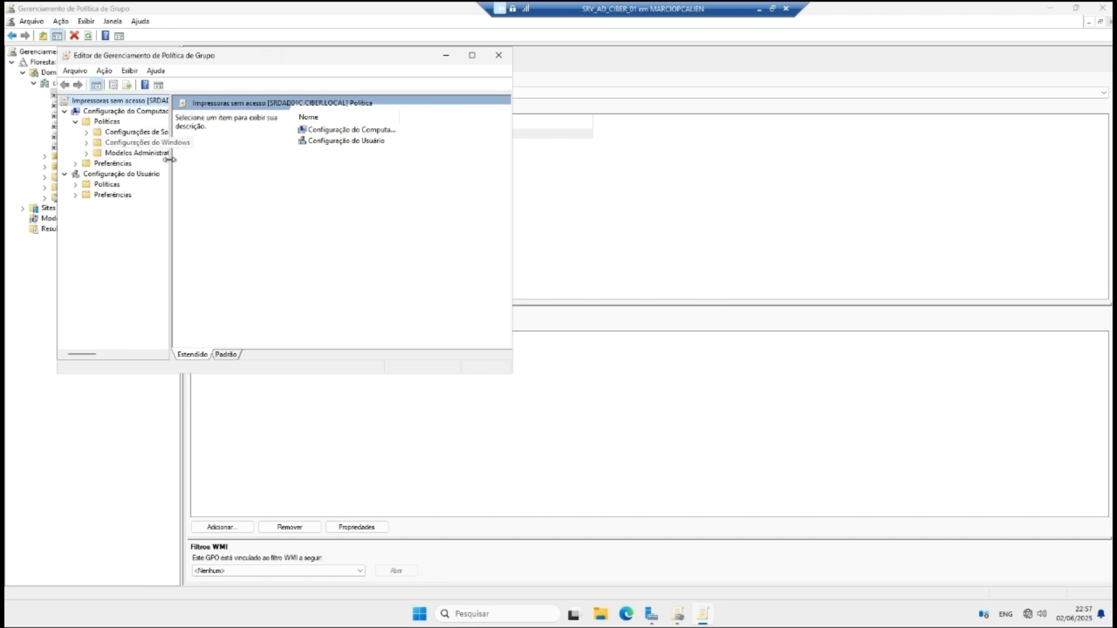
drag(172, 160, 277, 161)
click(123, 144)
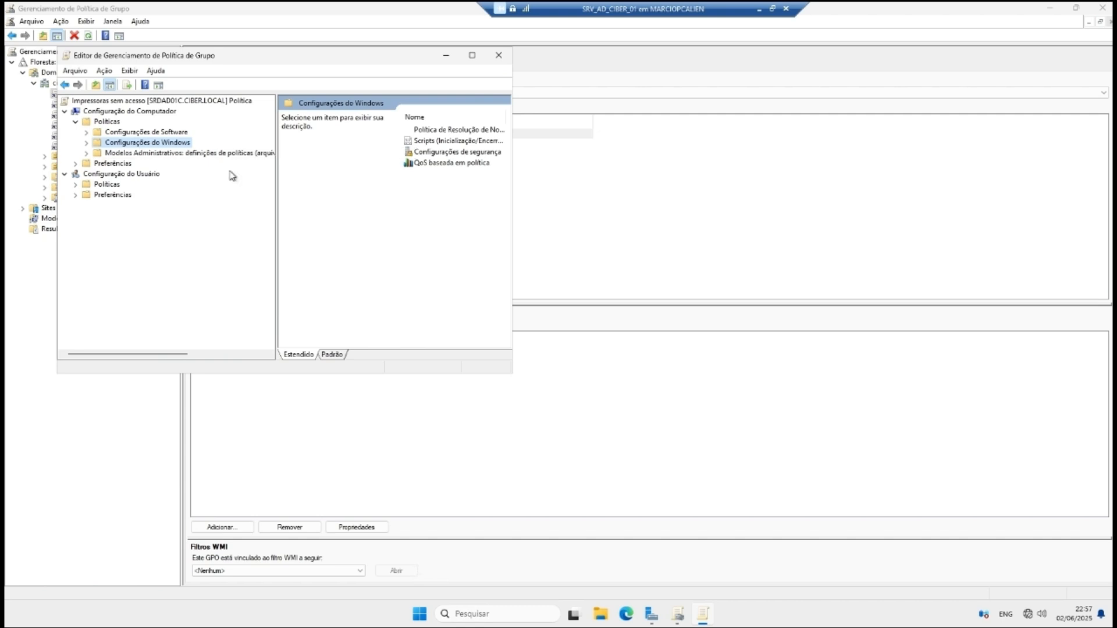
click(87, 142)
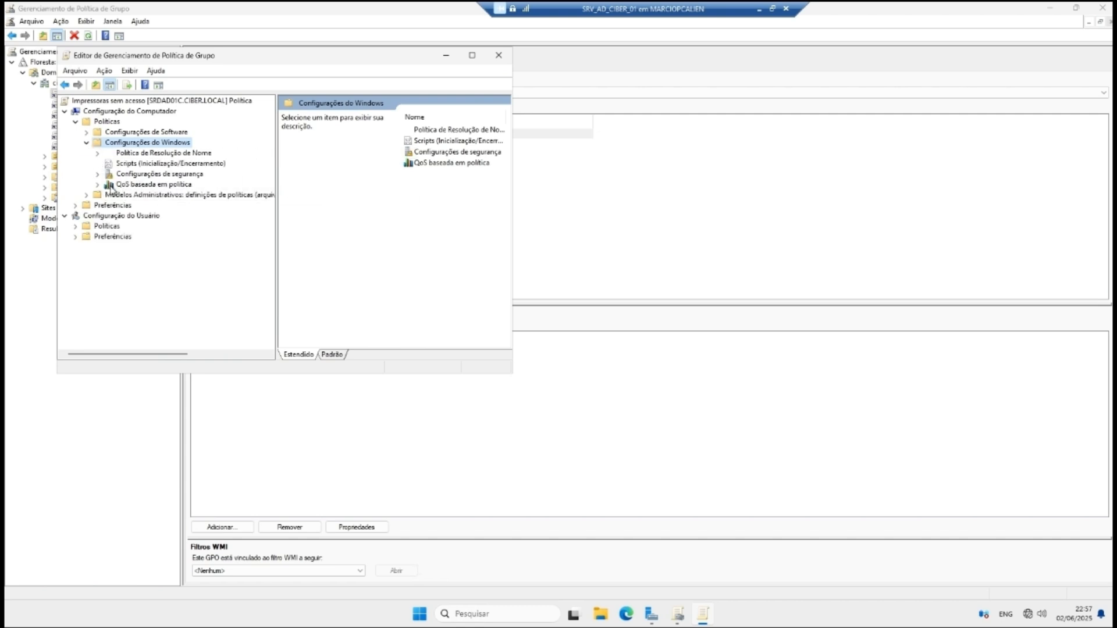
click(86, 195)
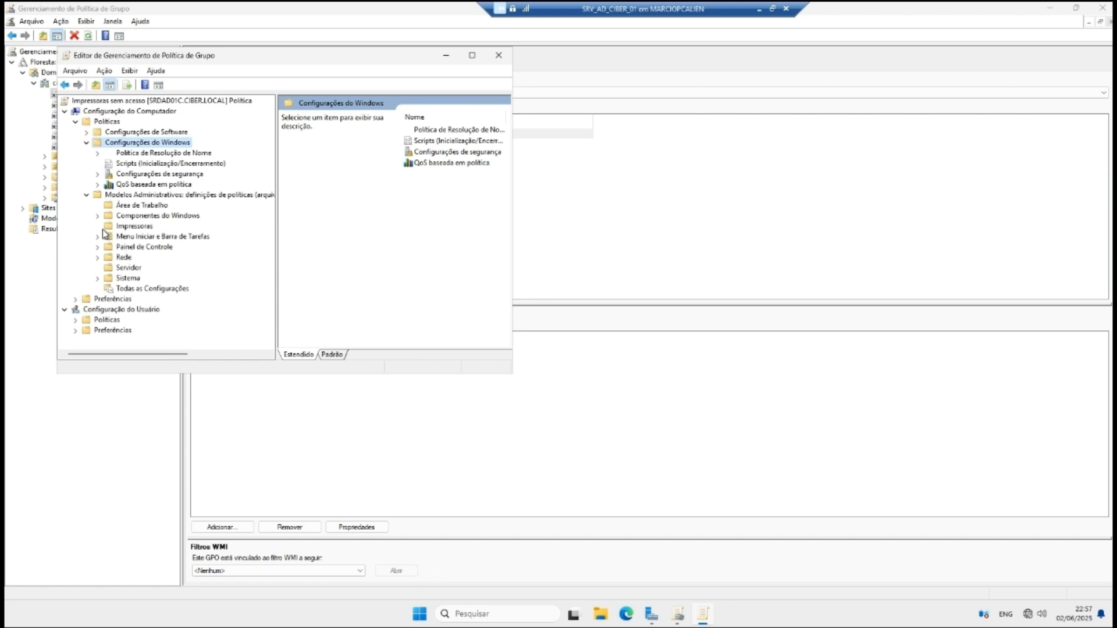
click(133, 226)
drag(276, 222, 131, 222)
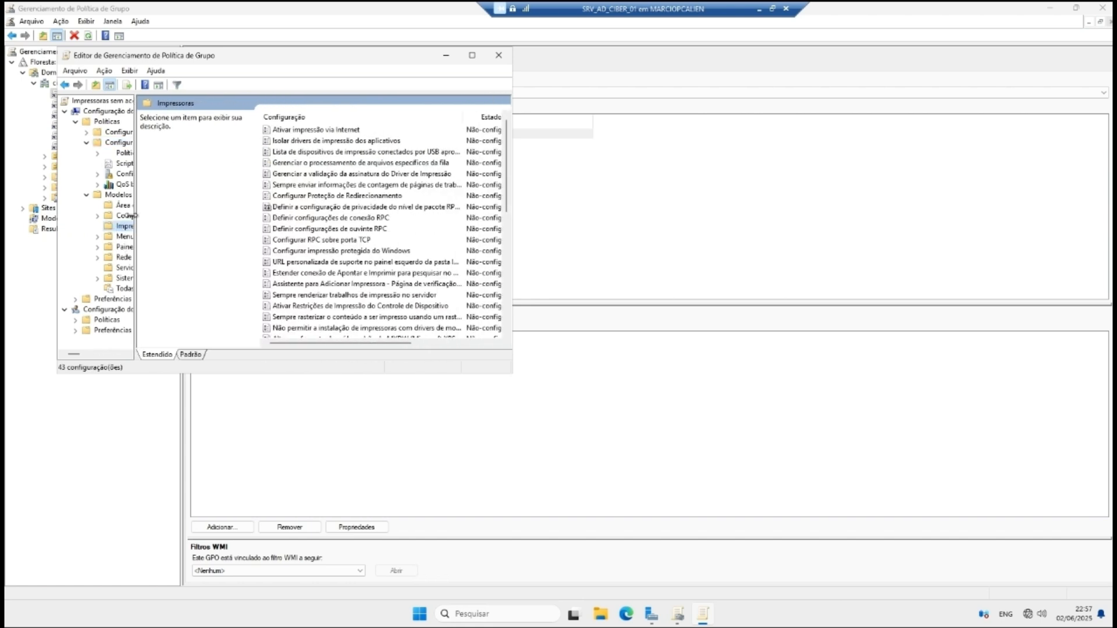
drag(515, 196, 736, 198)
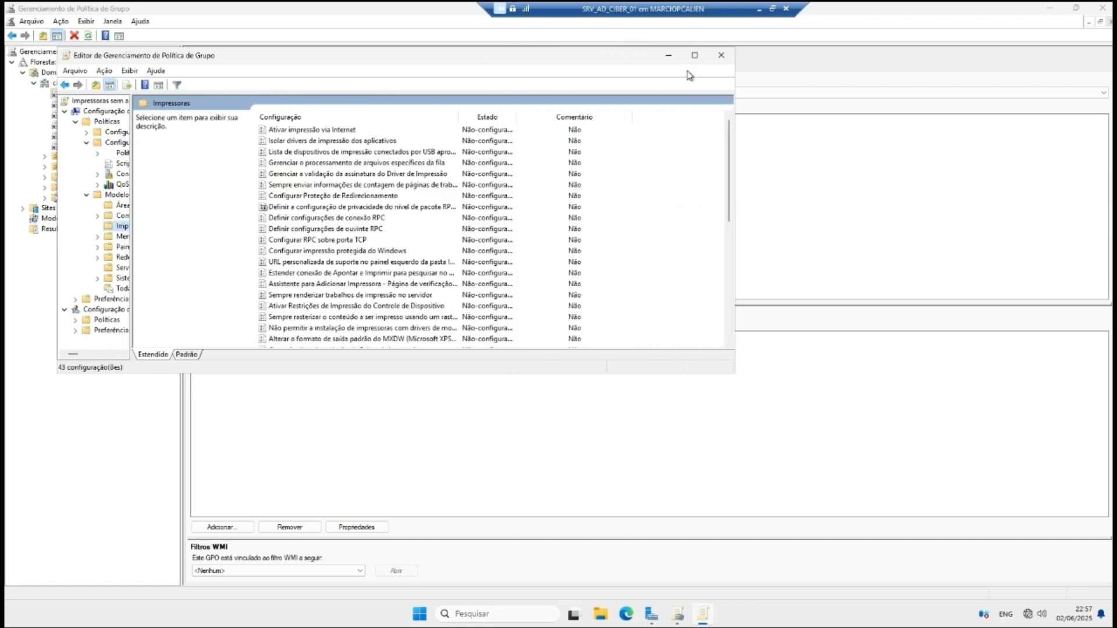
Step: Set the 'Ativar impressão via Internet' policy to Habilitado
click(697, 55)
click(233, 82)
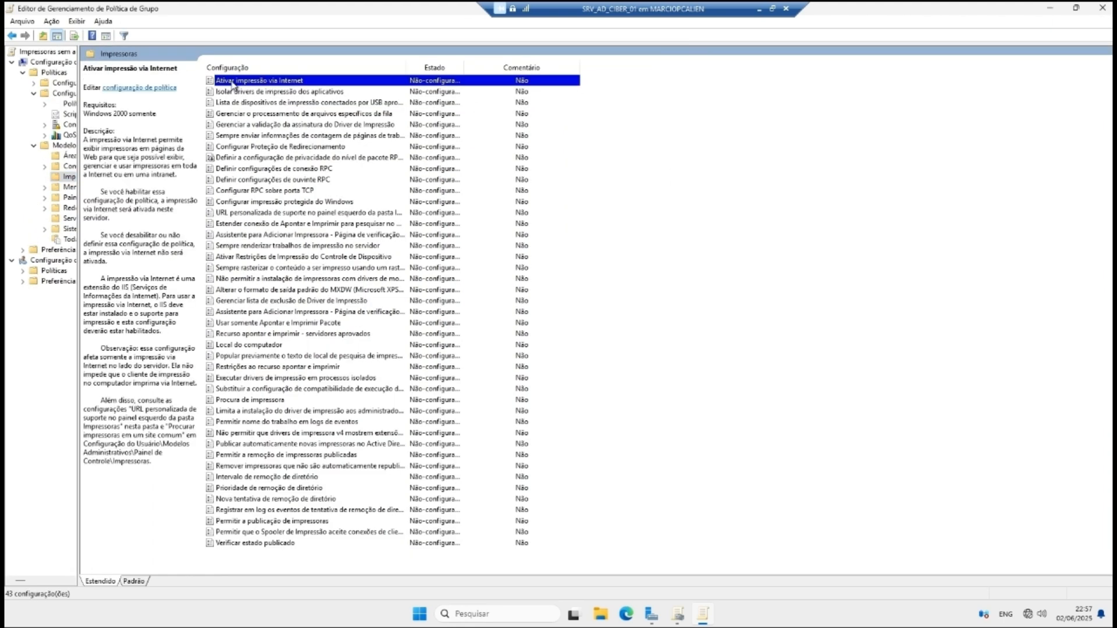
right_click(327, 82)
click(361, 89)
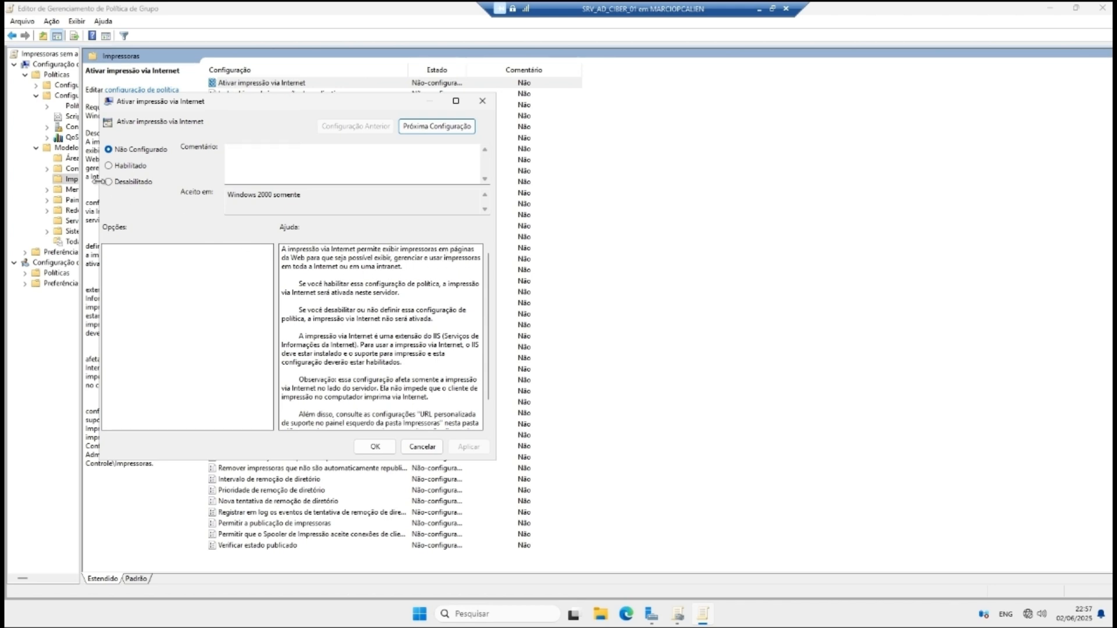
click(109, 166)
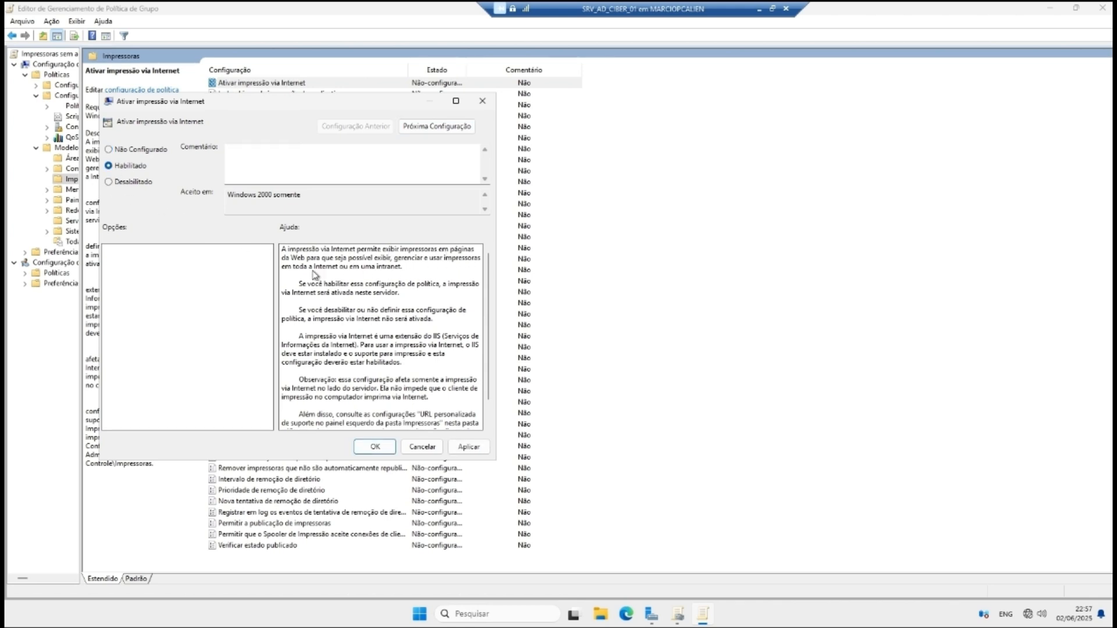
click(469, 446)
click(375, 447)
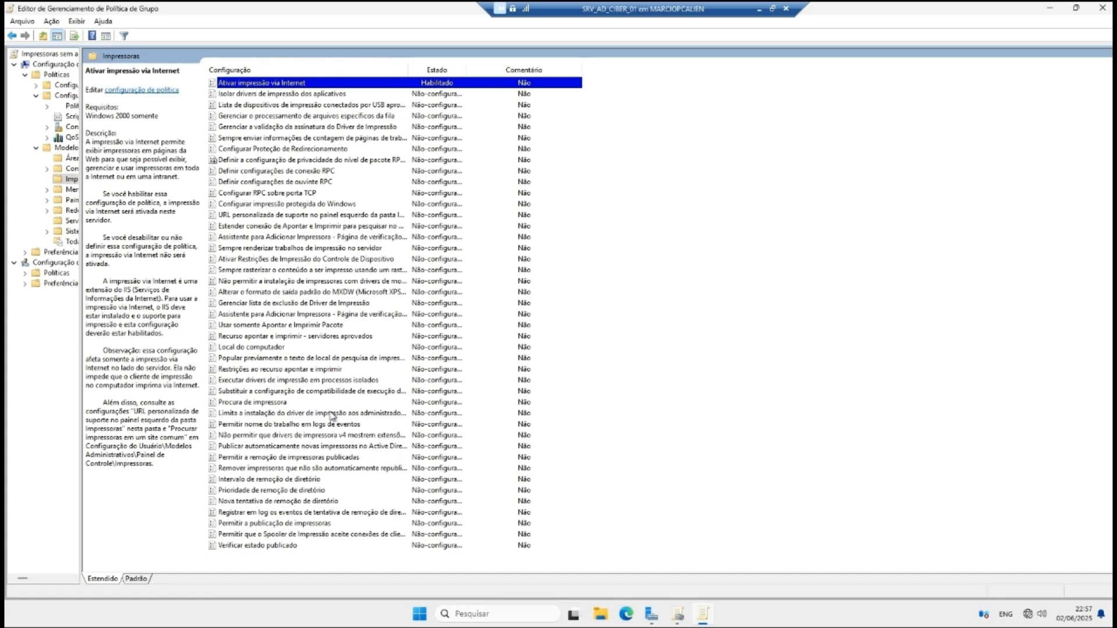
Step: Inspect the Local do computador policy and cancel, leaving it unconfigured
click(275, 348)
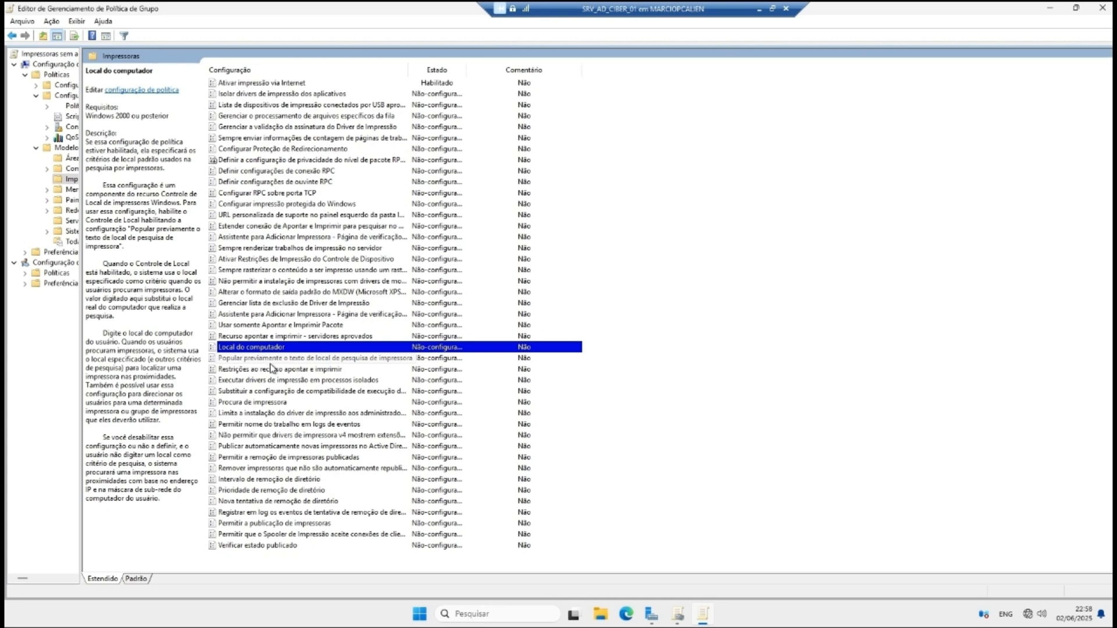
double_click(242, 348)
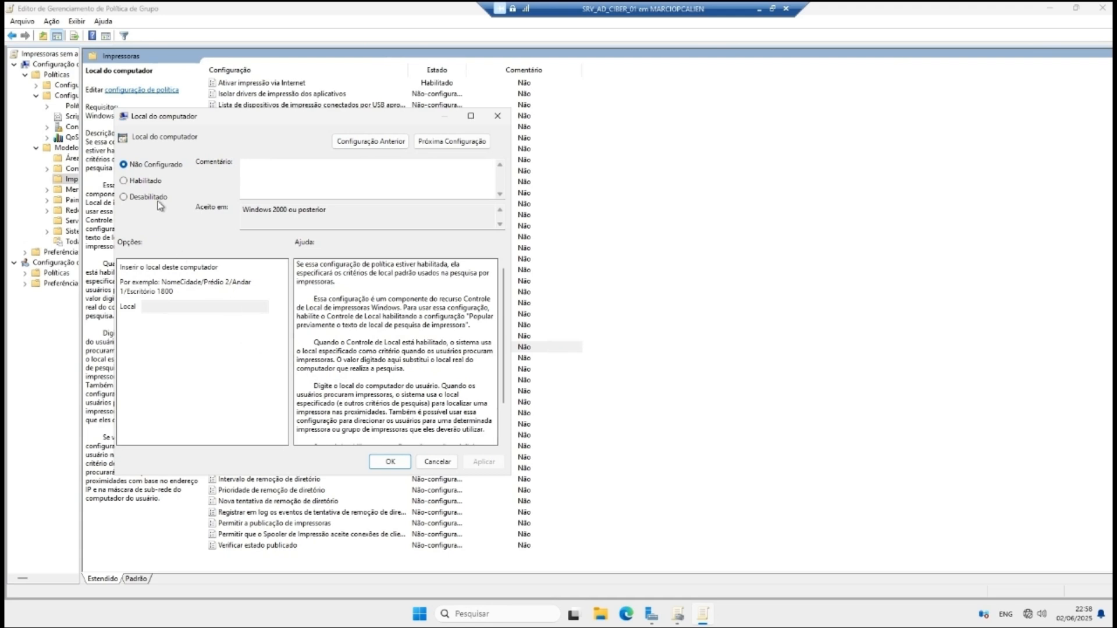
click(140, 182)
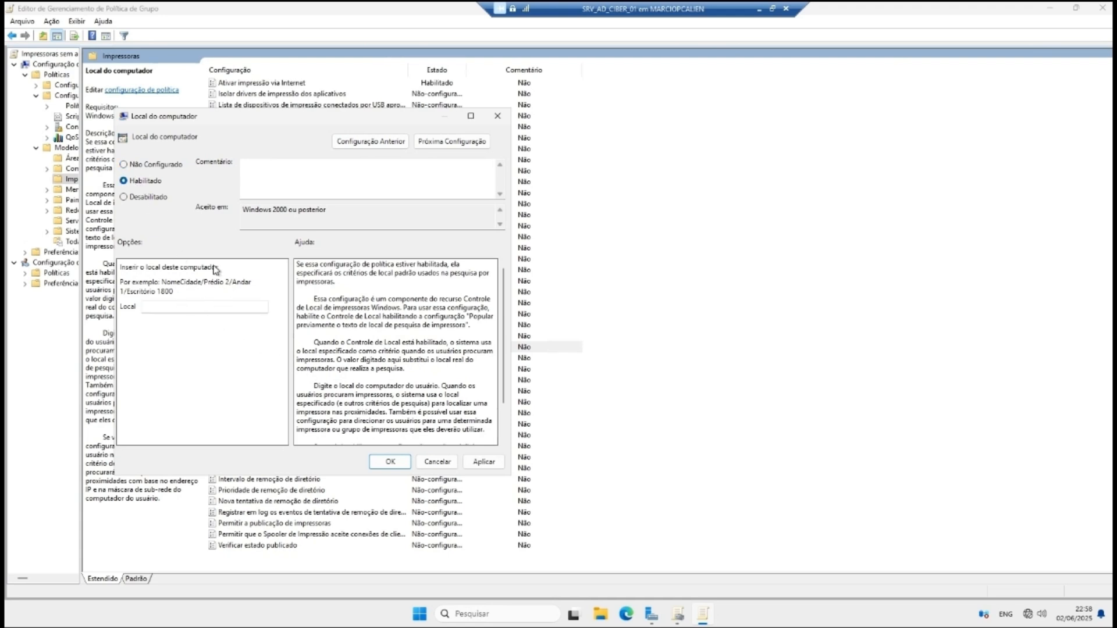
click(178, 306)
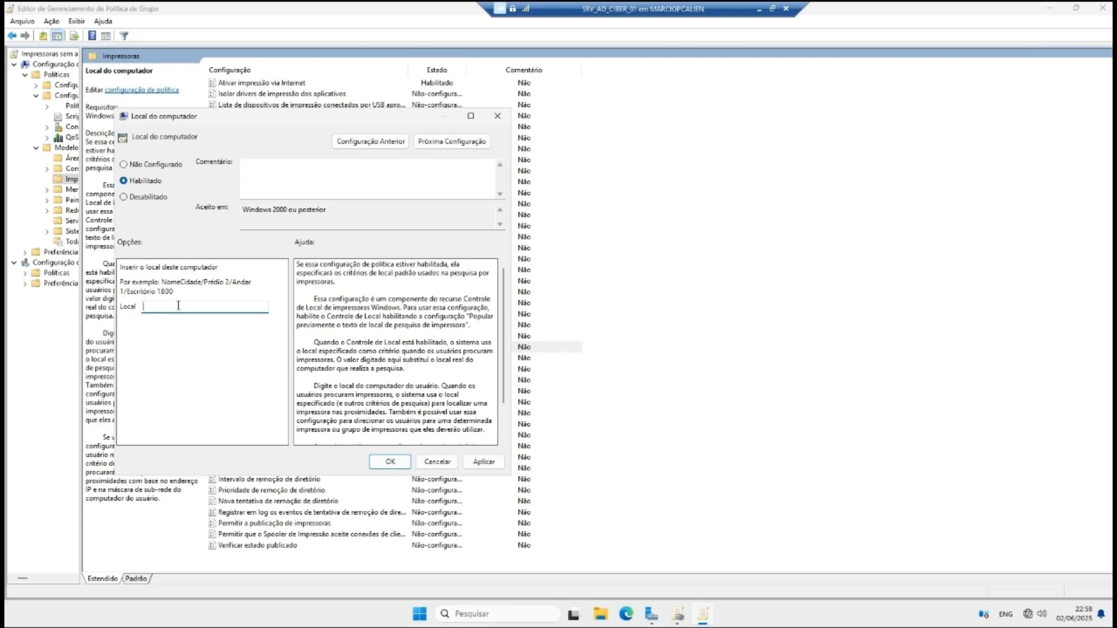
click(438, 461)
Step: Enable printer auto-removal with 'Só se o servidor de impressão for encontrado'
click(298, 469)
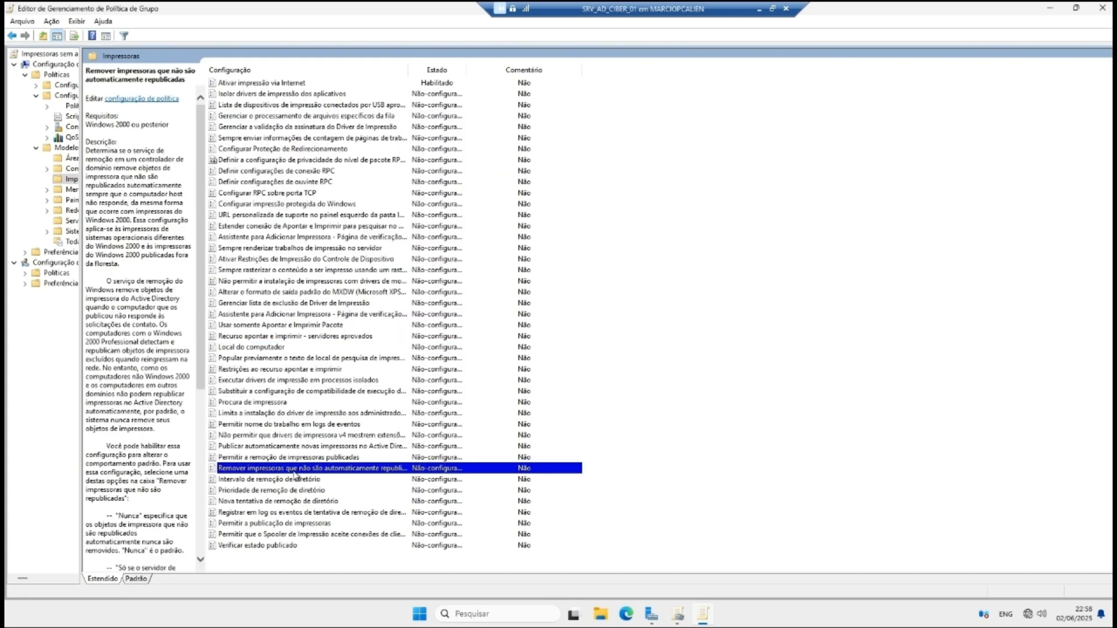
double_click(384, 470)
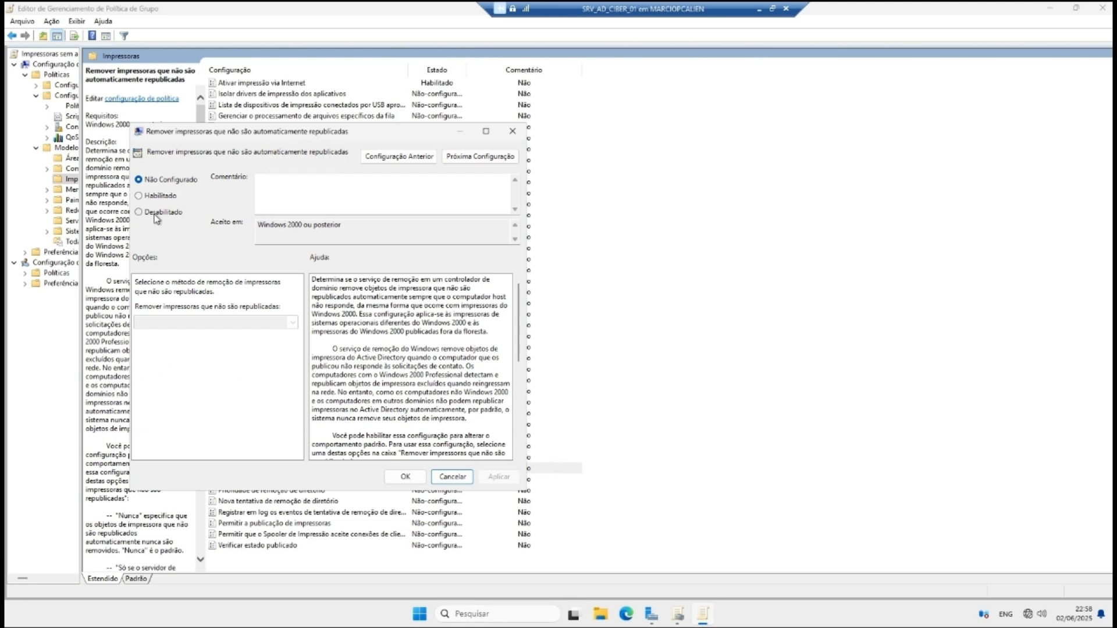
click(146, 198)
click(289, 324)
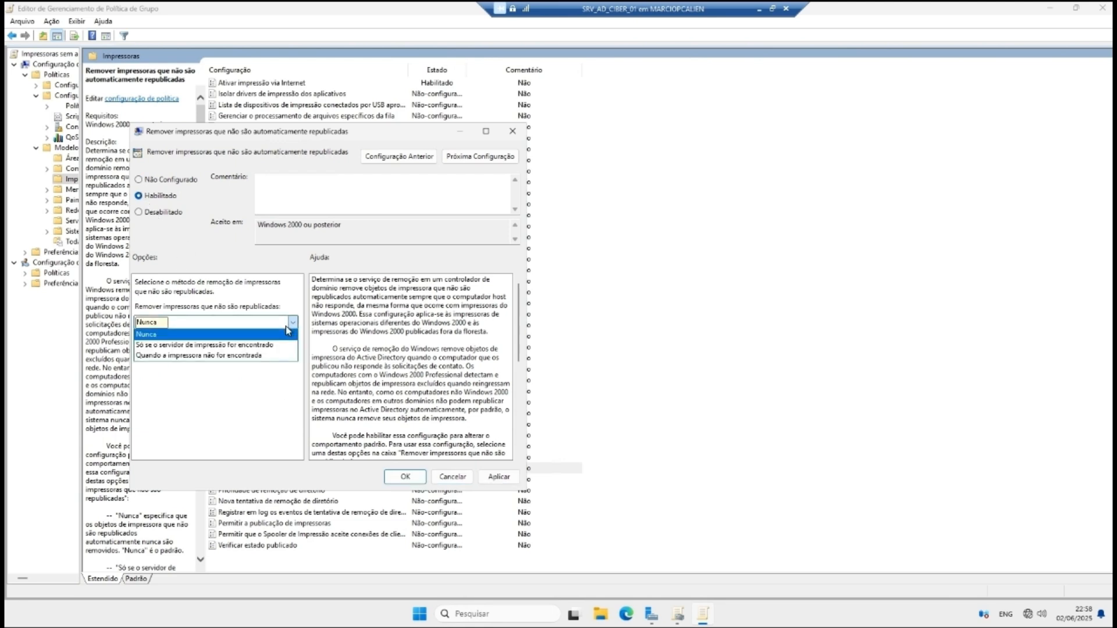
click(193, 345)
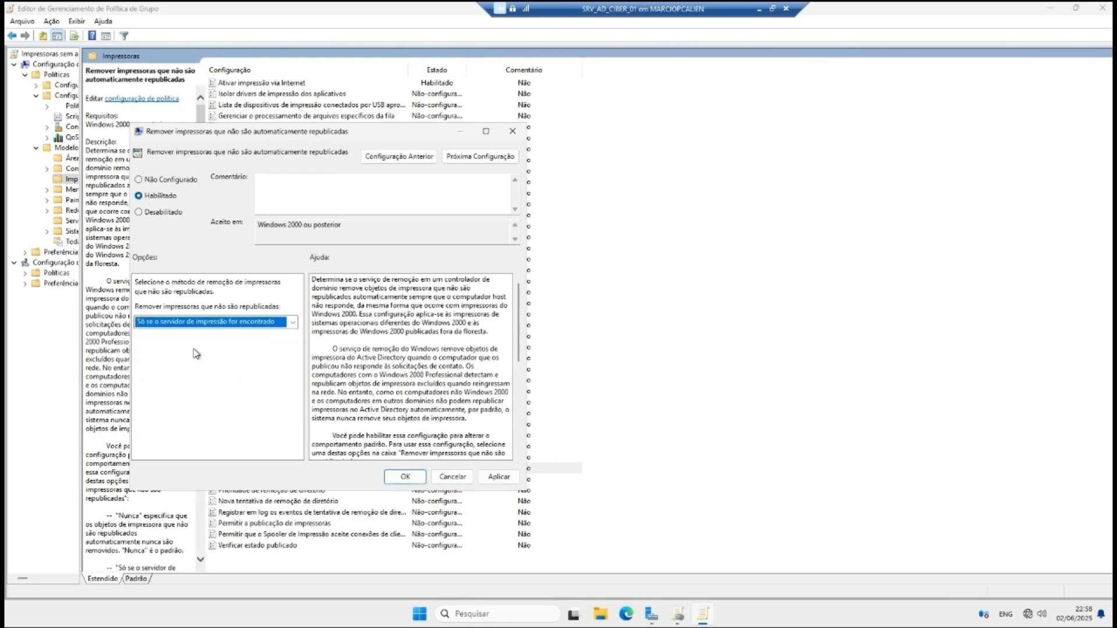
click(499, 477)
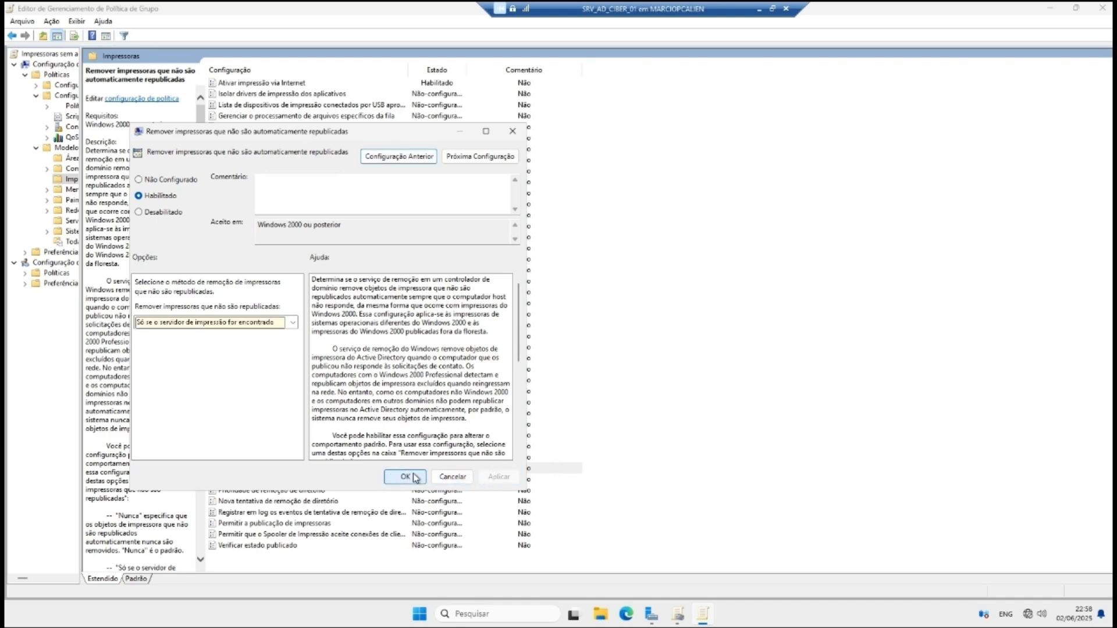
click(405, 476)
Step: Set the Procura de impressora policy to Habilitado and recheck it
double_click(256, 403)
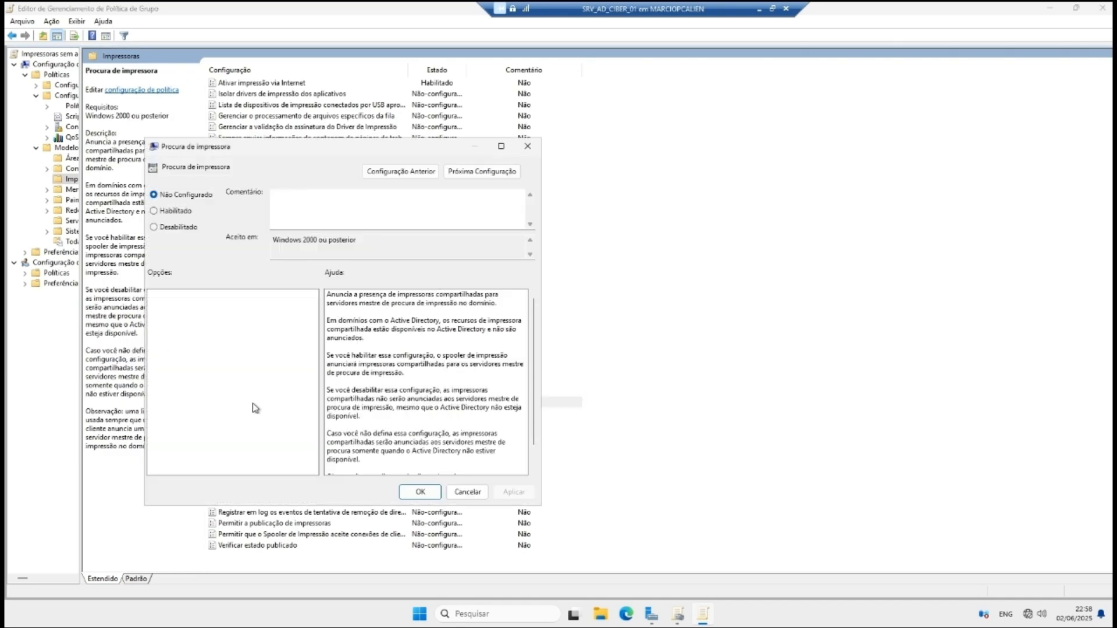
click(166, 211)
click(421, 492)
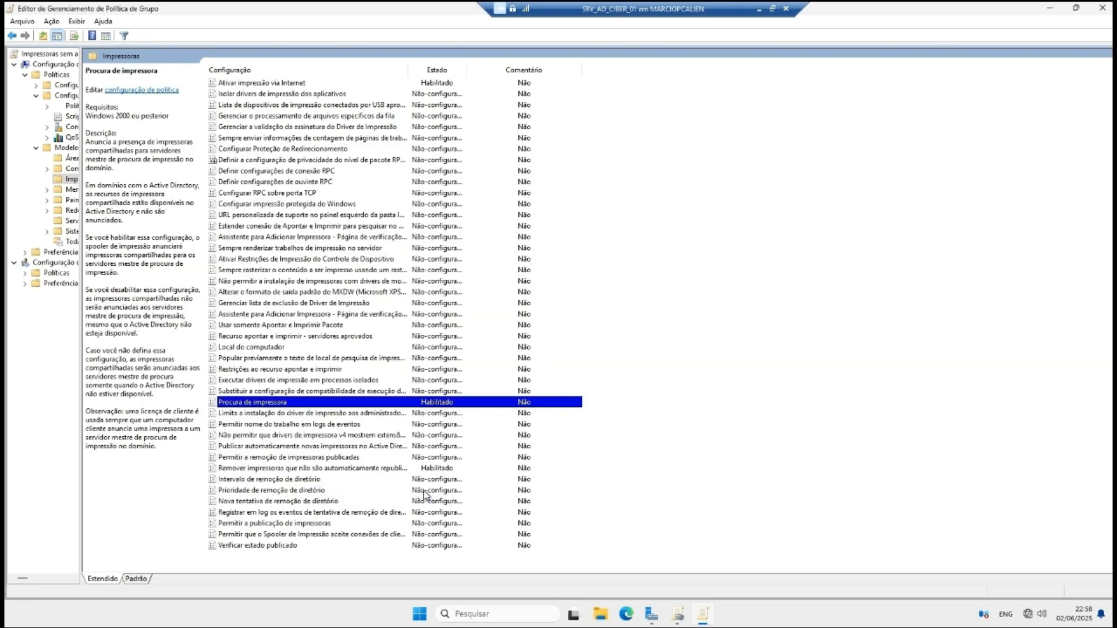
double_click(283, 403)
click(314, 372)
Step: Enable 'Não permitir a instalação de impressoras com drivers de modo kernel' and close the editor
click(371, 281)
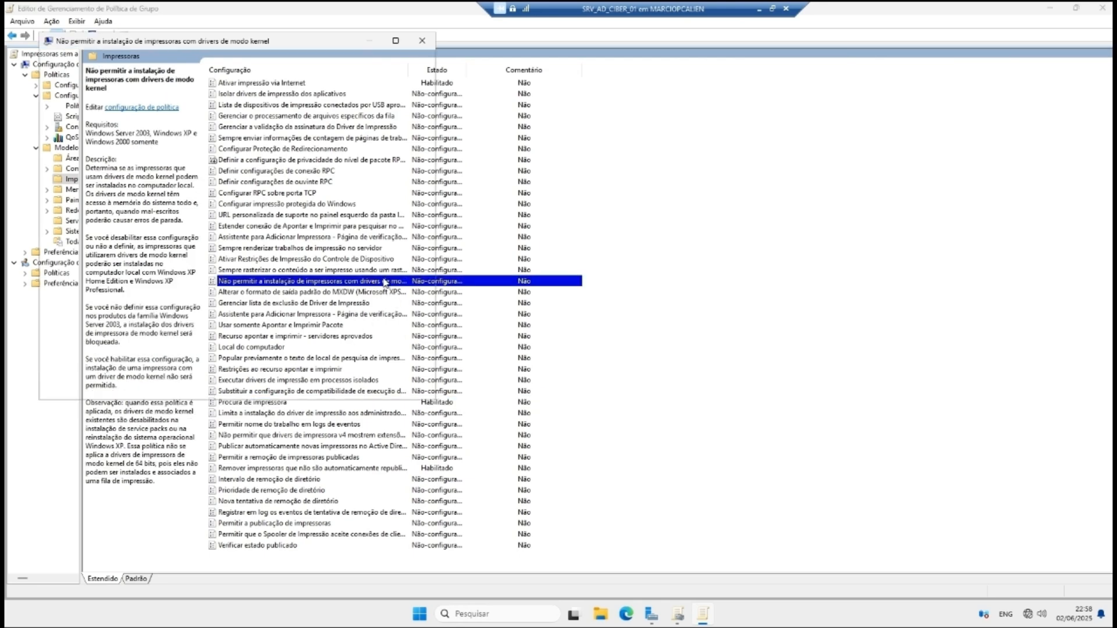
double_click(385, 282)
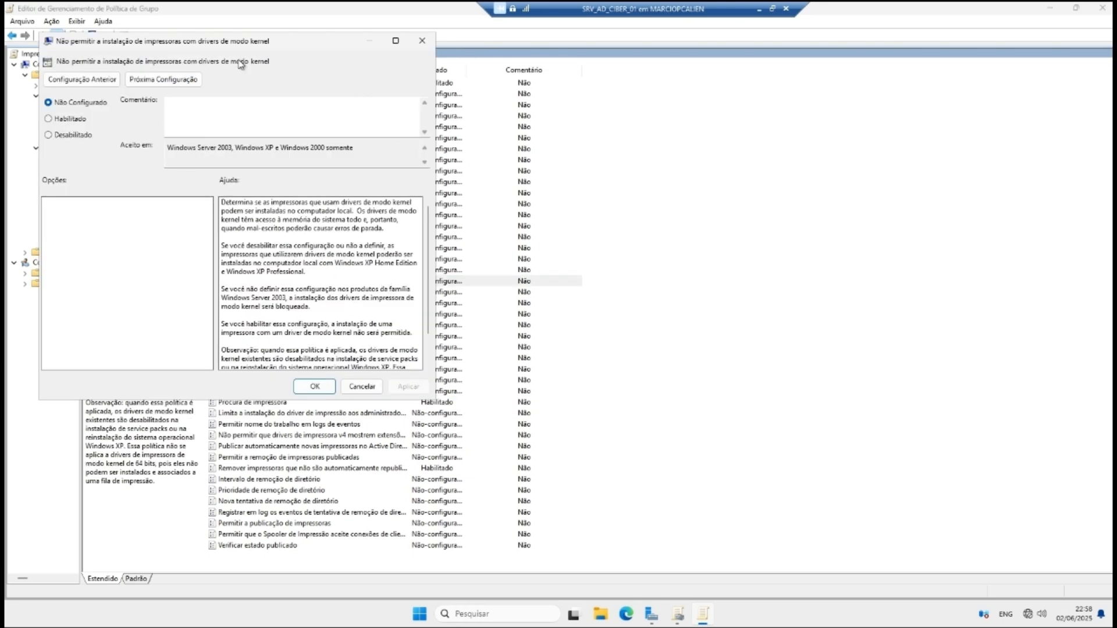
click(48, 119)
click(408, 387)
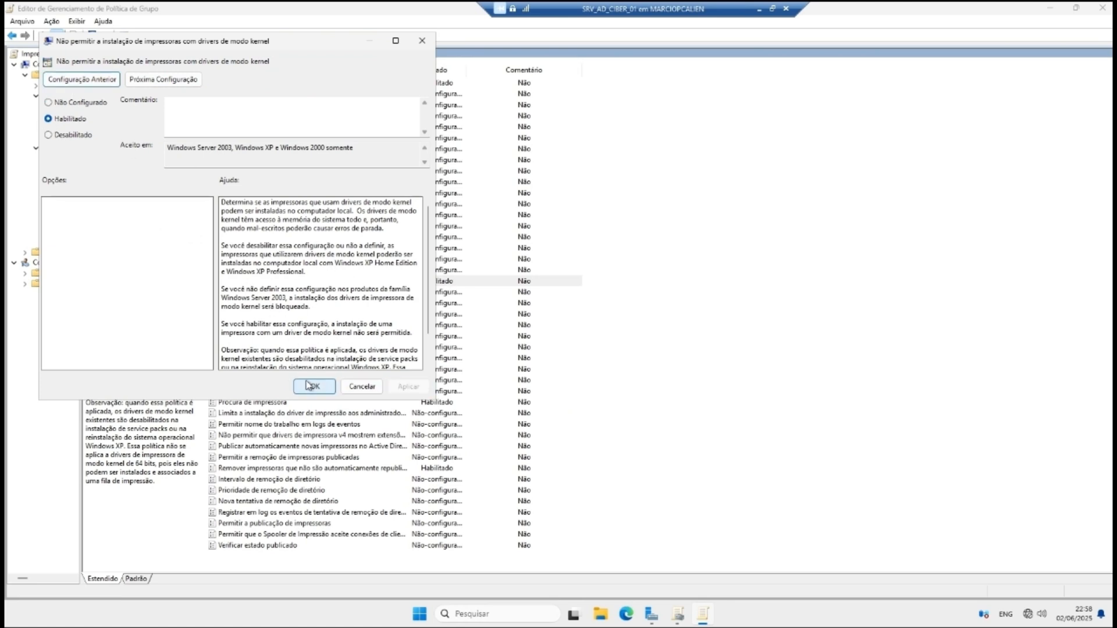
click(314, 386)
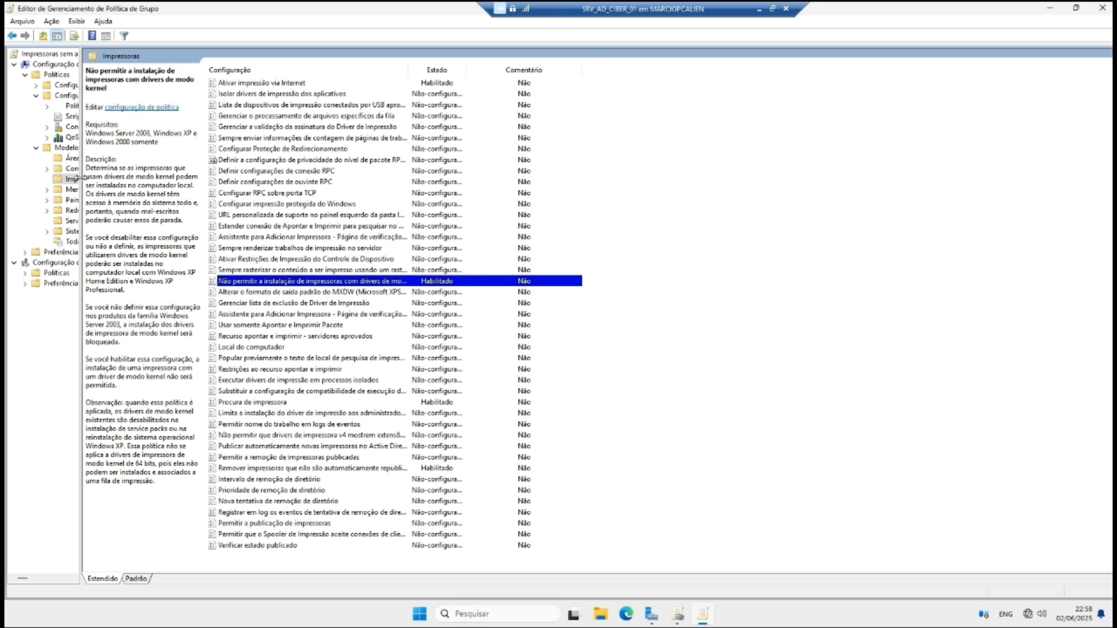
drag(81, 179, 133, 179)
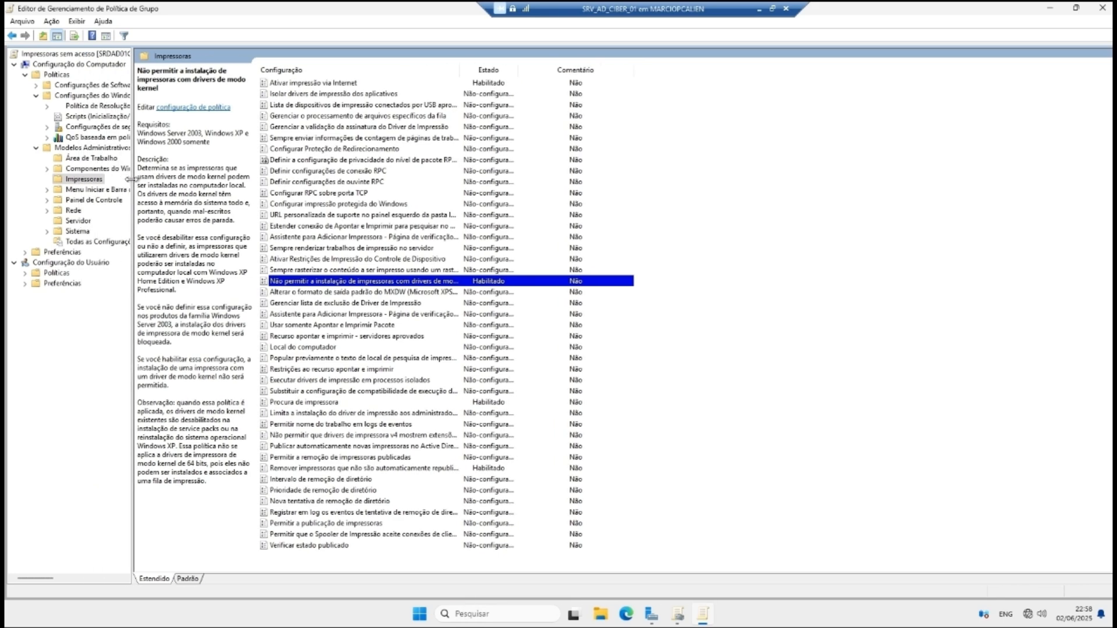
click(1103, 8)
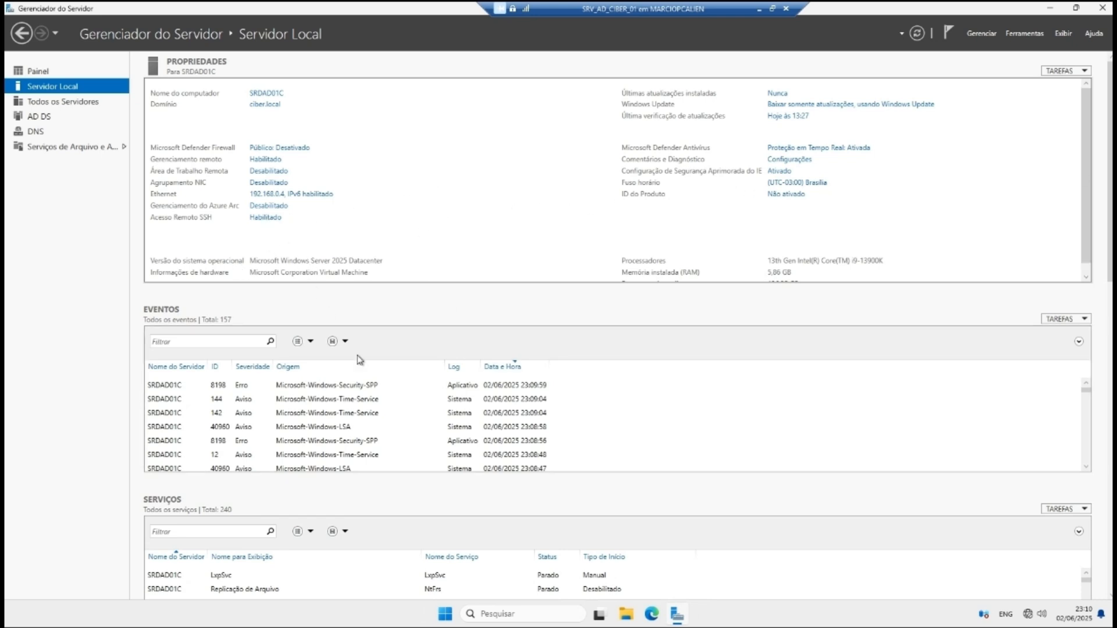
Step: Relaunch Server Manager and enable Acesso Remoto SSH on the Servidor Local page
click(1094, 11)
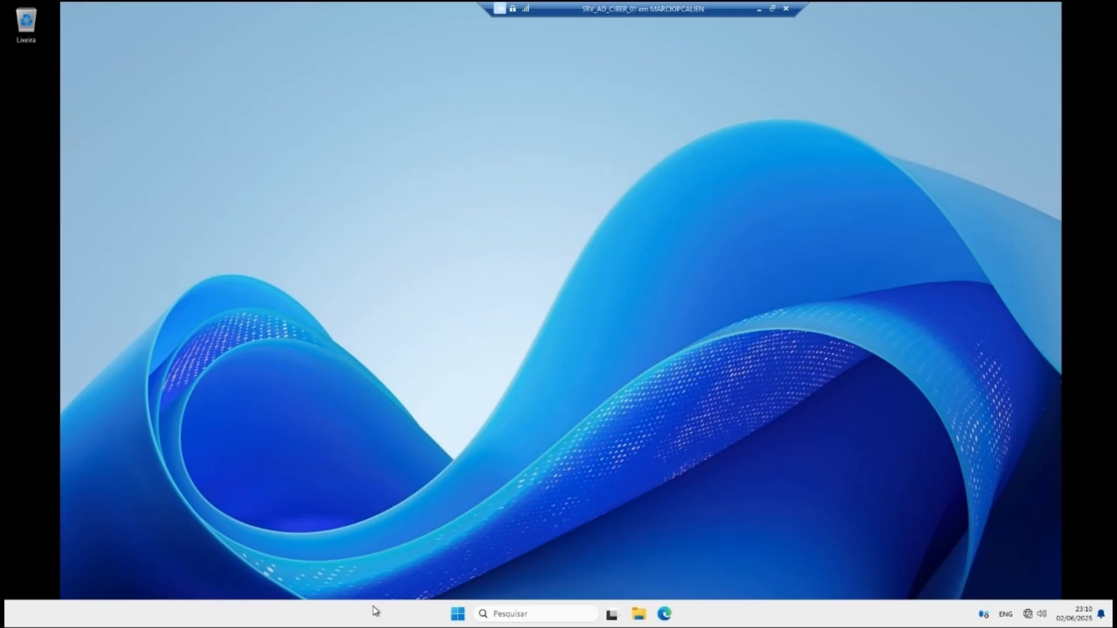
click(458, 614)
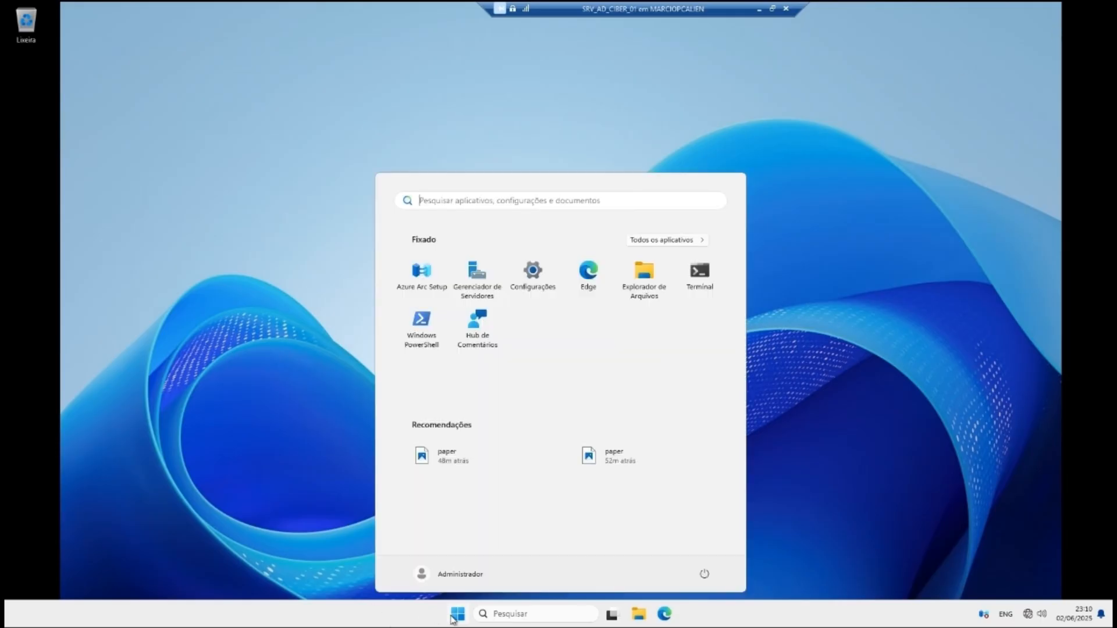
click(476, 273)
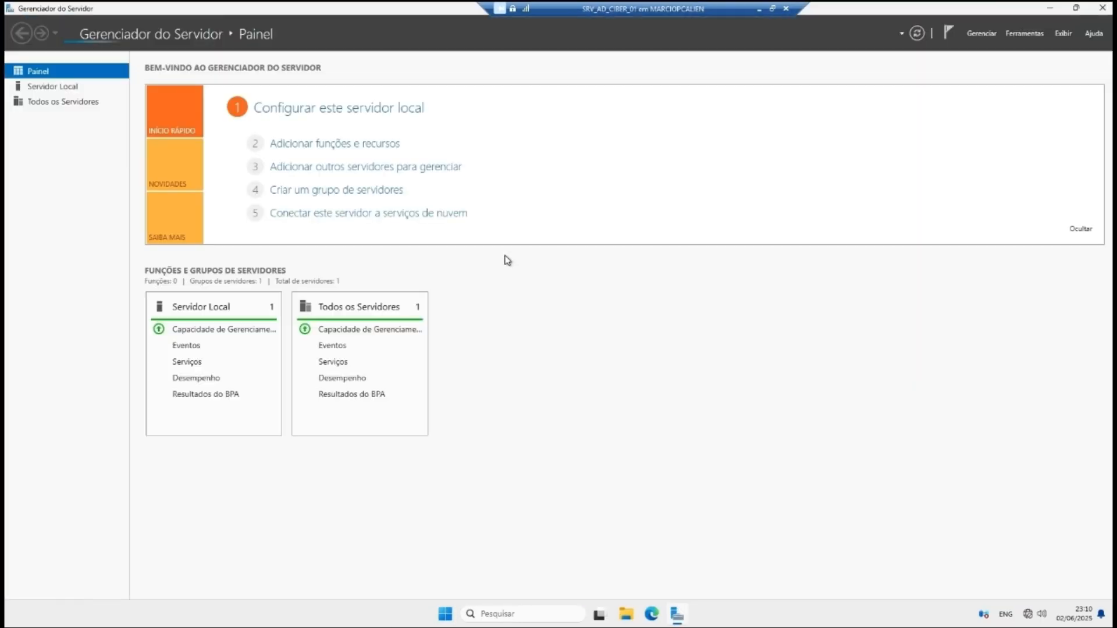
click(70, 87)
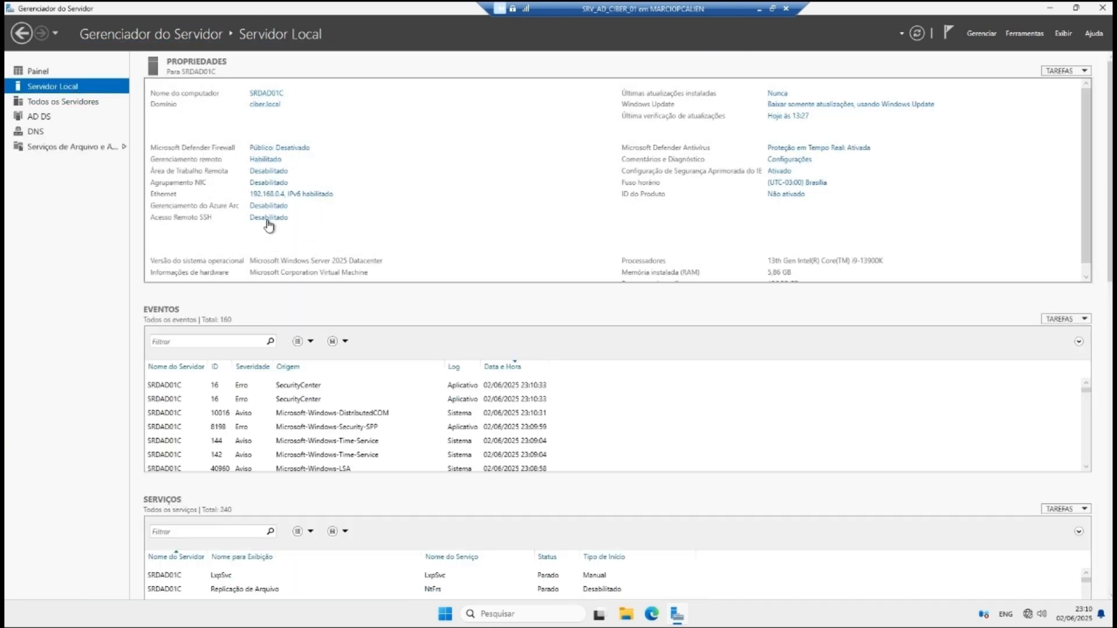
click(268, 220)
Step: Restart Server Manager to refresh the Servidor Local SSH status
click(1102, 9)
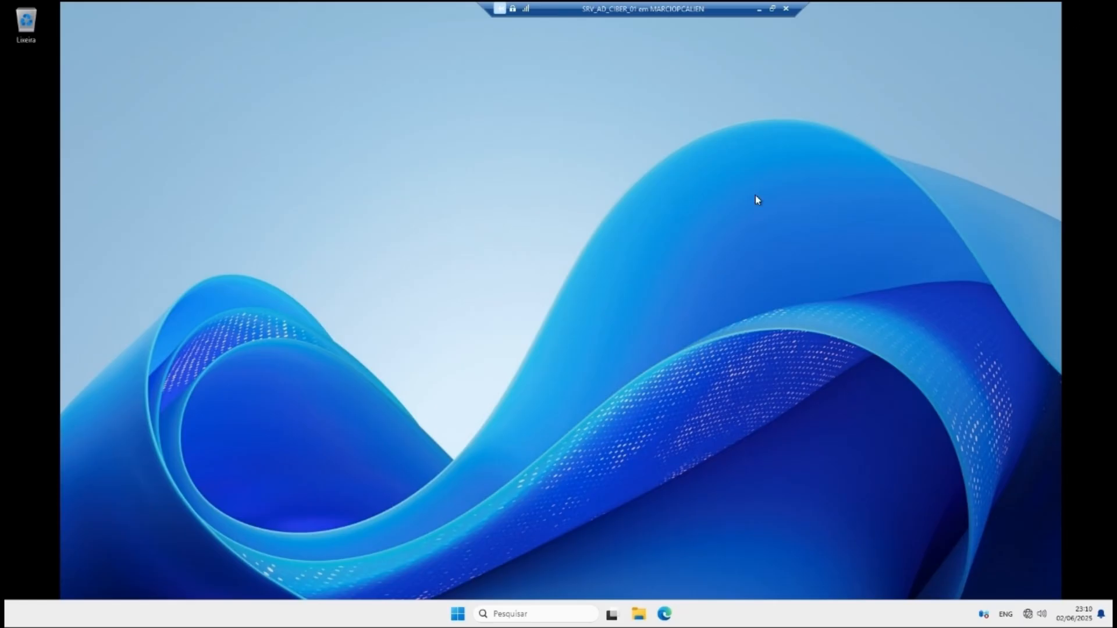
click(457, 614)
click(484, 281)
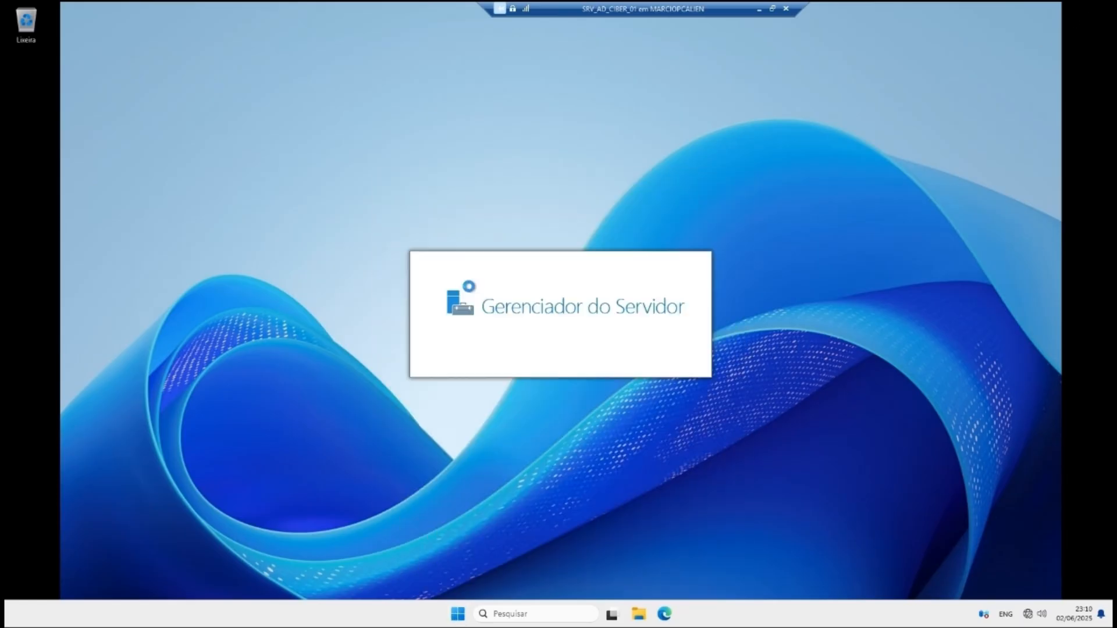
click(52, 86)
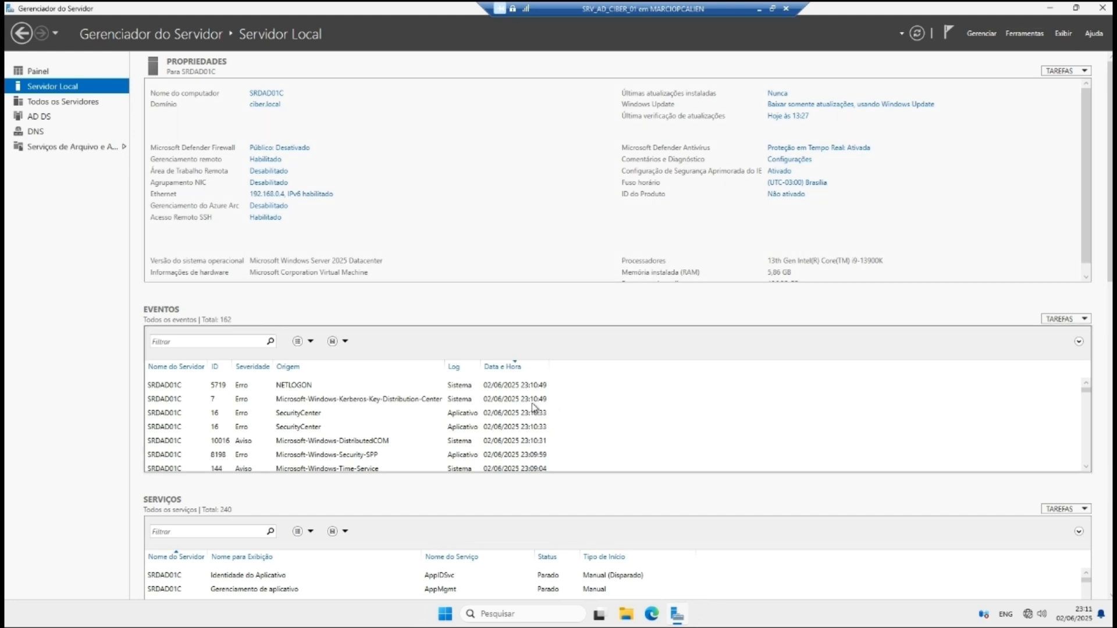
click(499, 614)
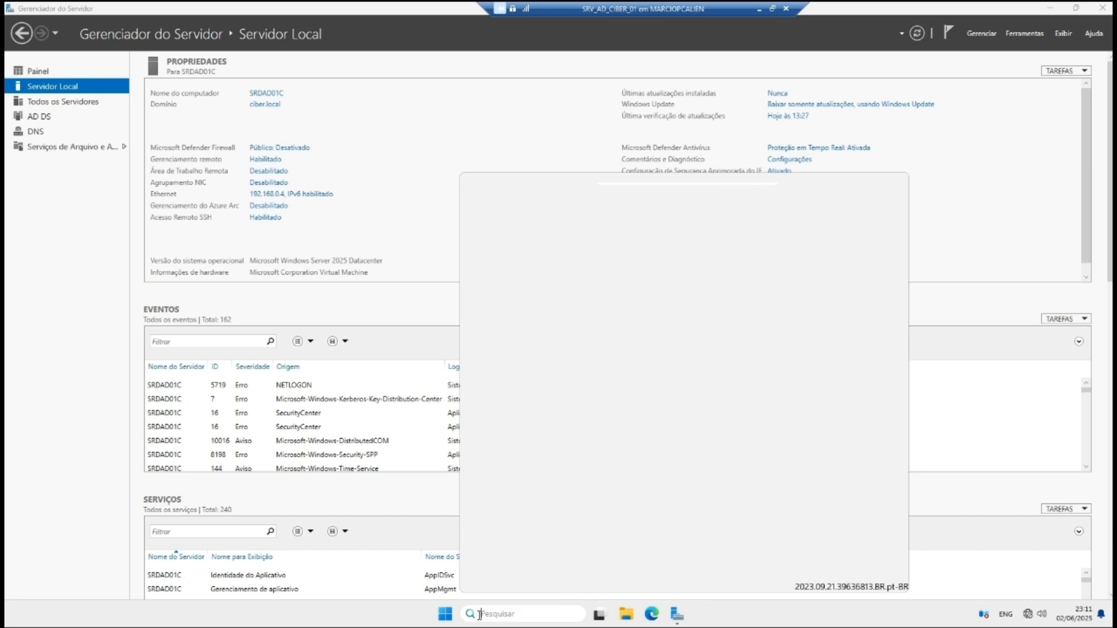
Step: Launch the firewall console with wf.msc and list the inbound rules
key(super+r)
key(BackSpace)
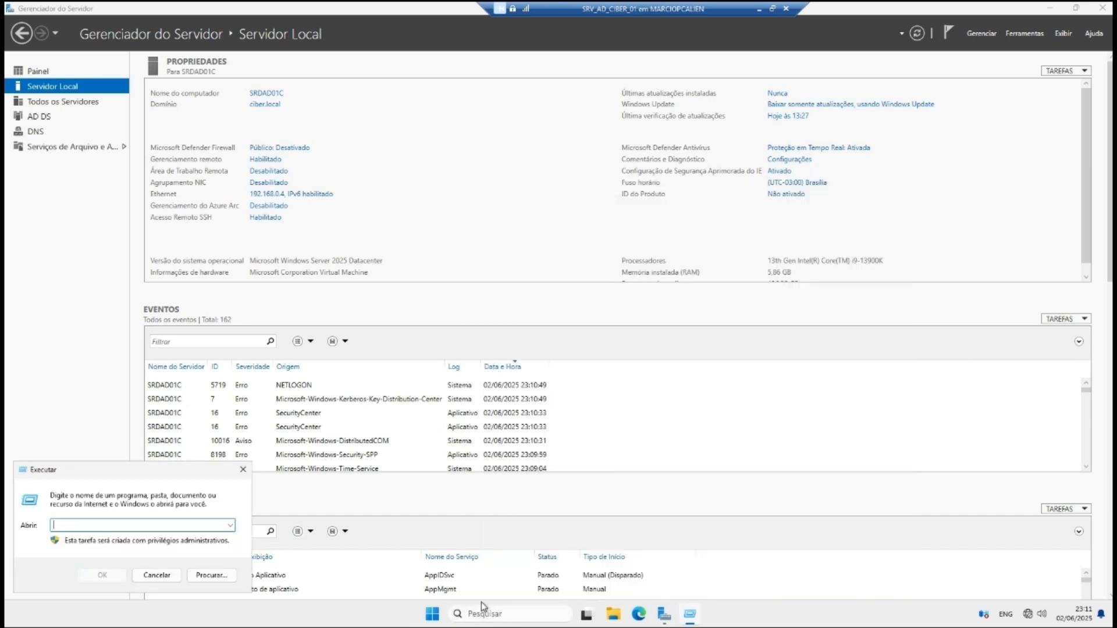
text(wf.msc)
key(Return)
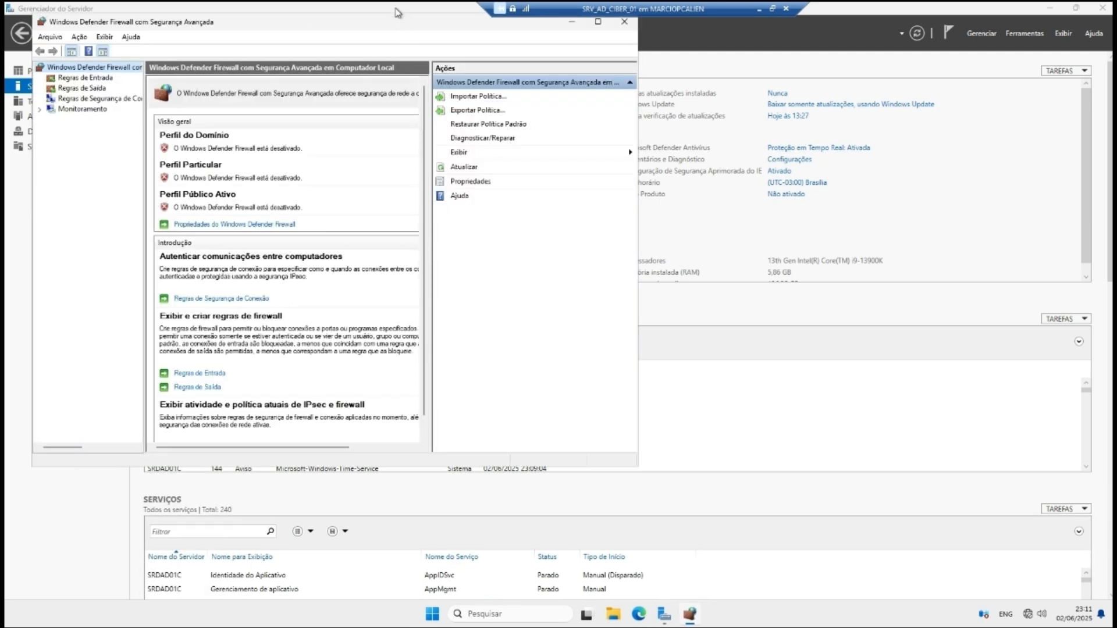
double_click(395, 12)
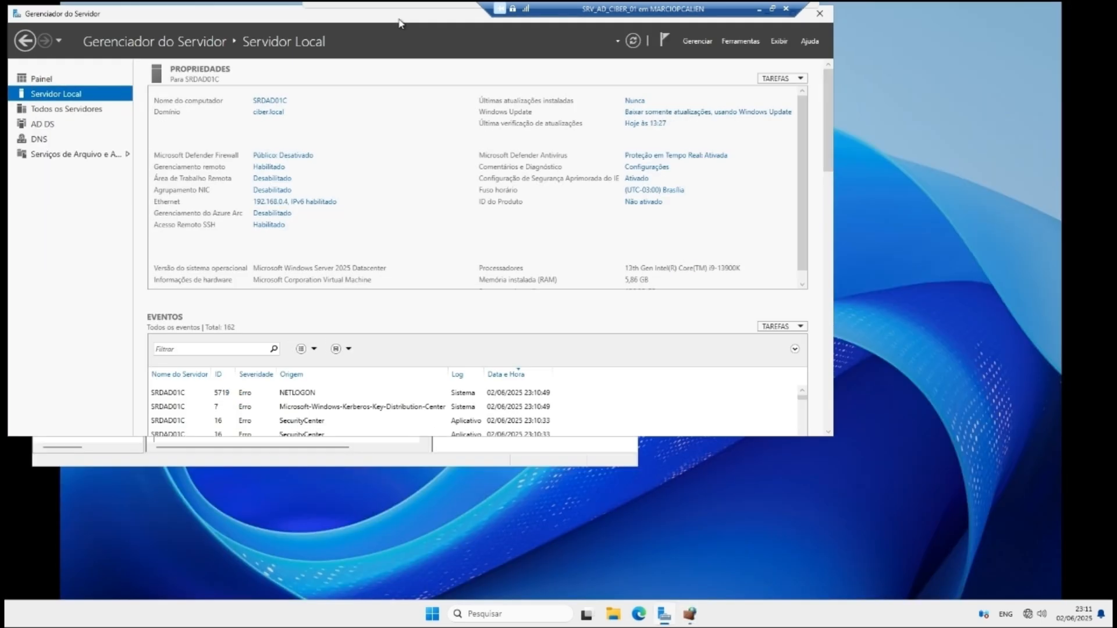
click(794, 19)
key(alt+Tab)
drag(391, 21, 591, 86)
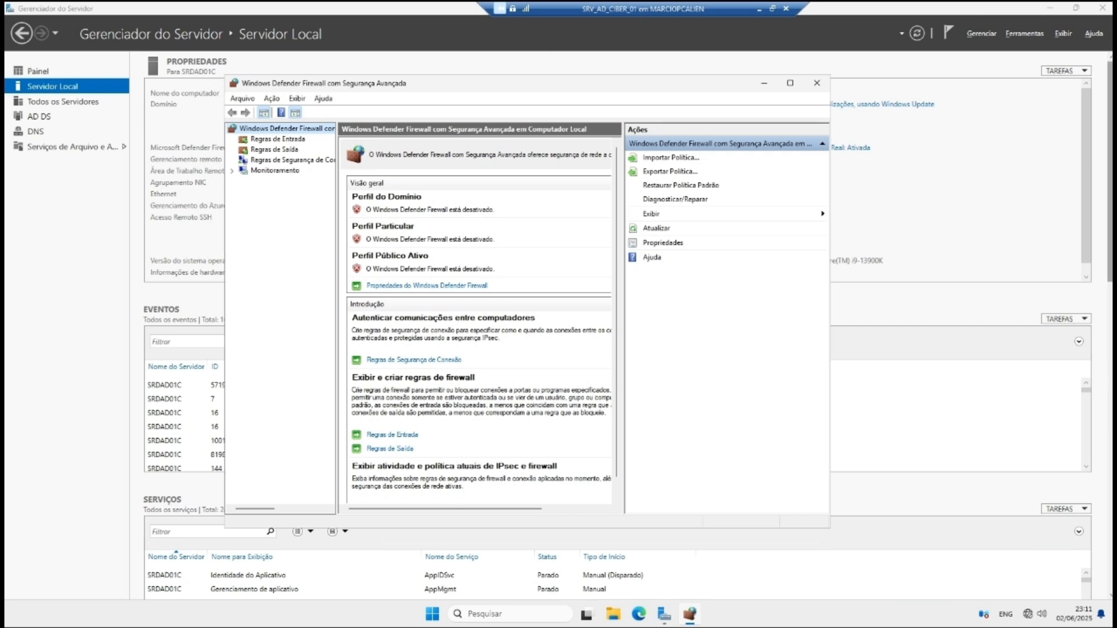
click(286, 140)
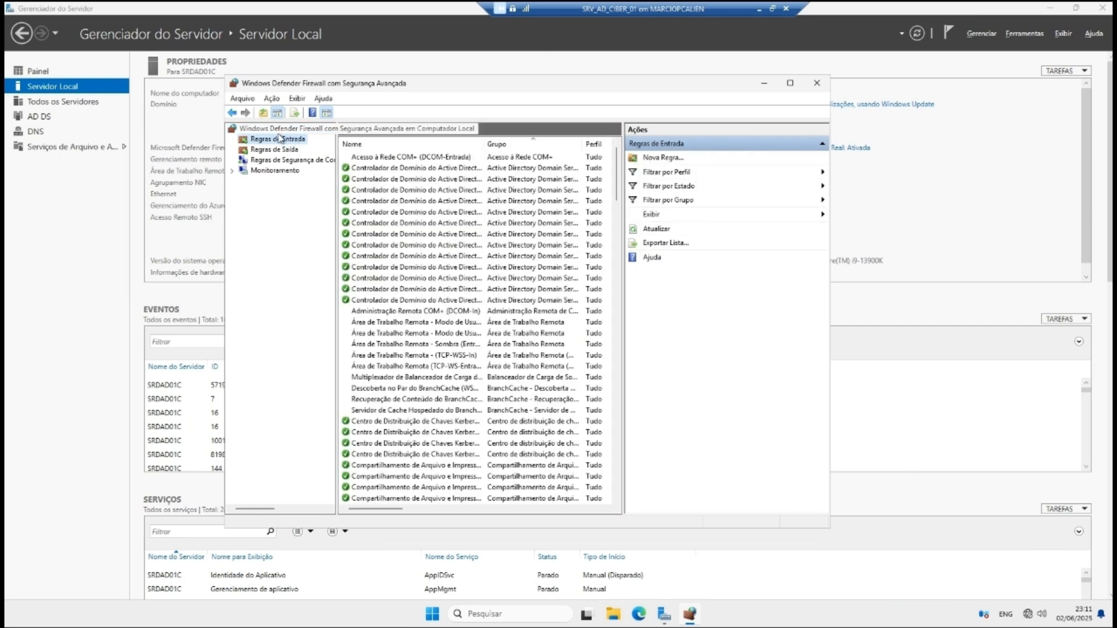
drag(623, 205, 682, 395)
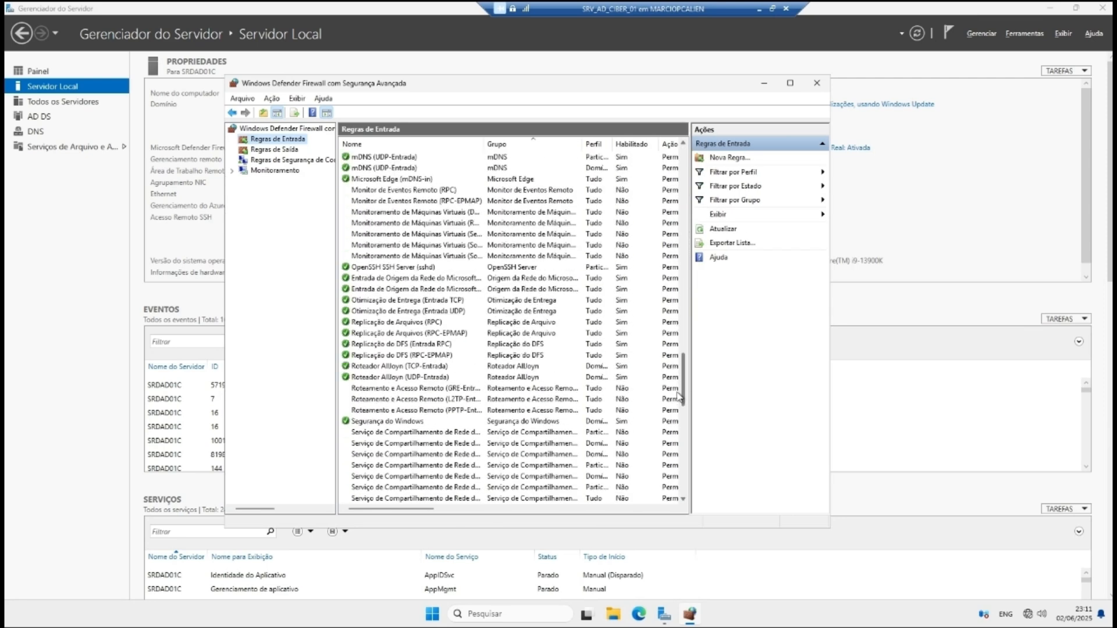
Step: Add the Domínio profile to the OpenSSH SSH Server (sshd) inbound rule, then close the console
click(400, 269)
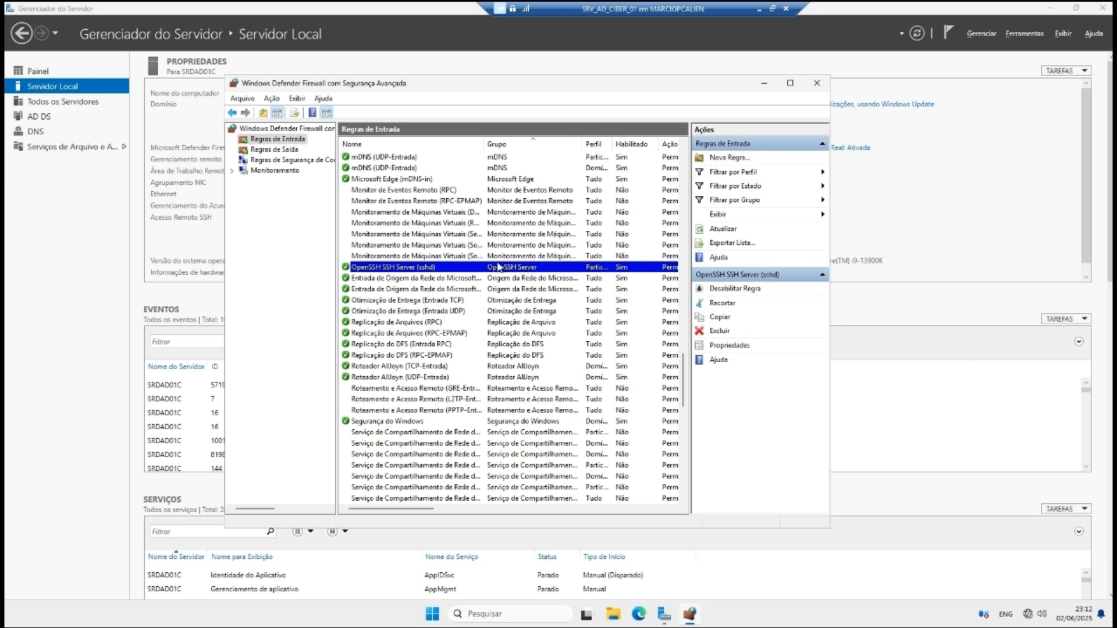
double_click(399, 269)
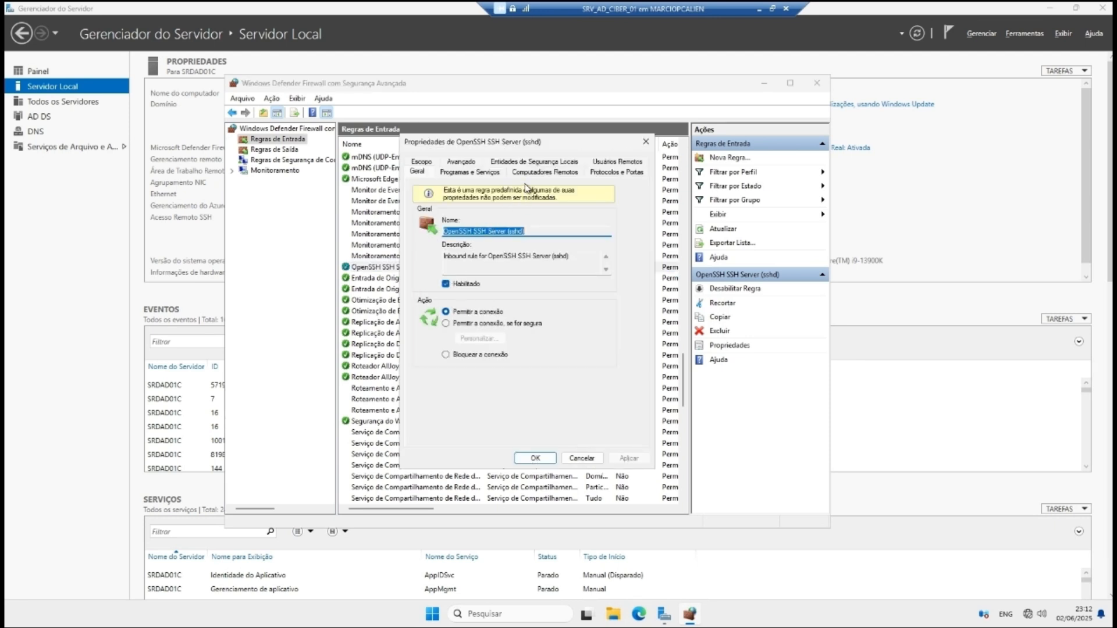
click(461, 162)
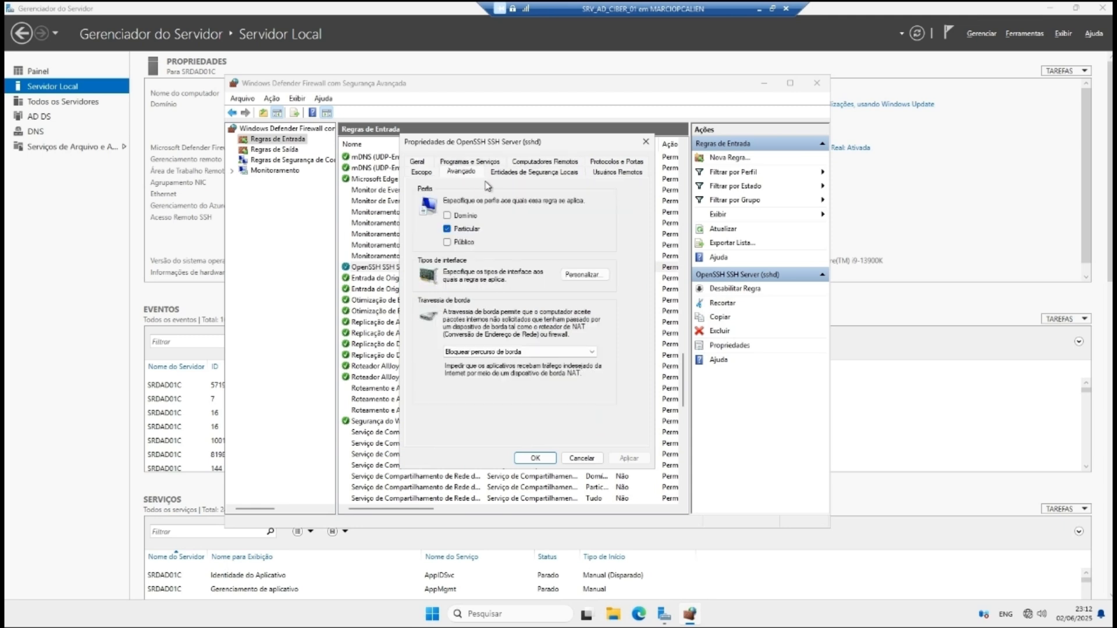
click(447, 216)
click(628, 459)
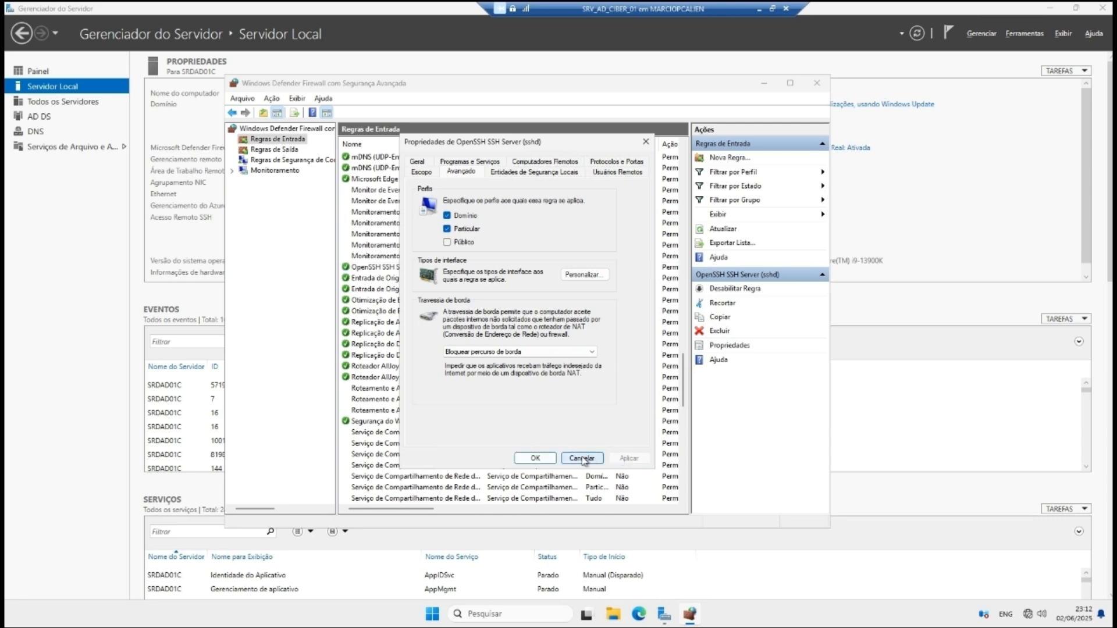
click(536, 458)
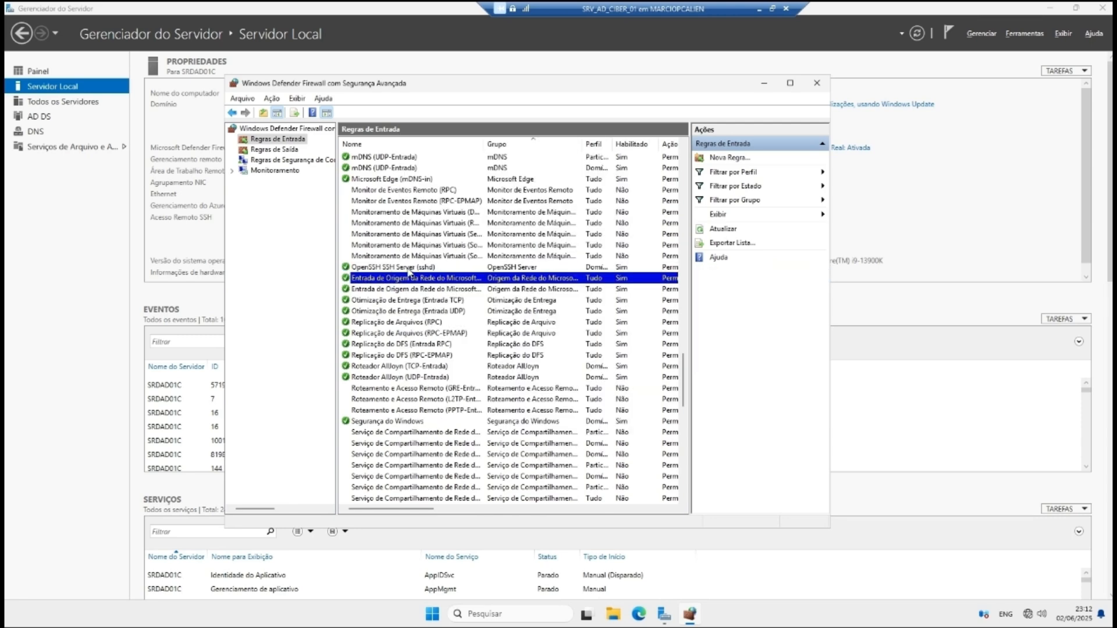
click(816, 86)
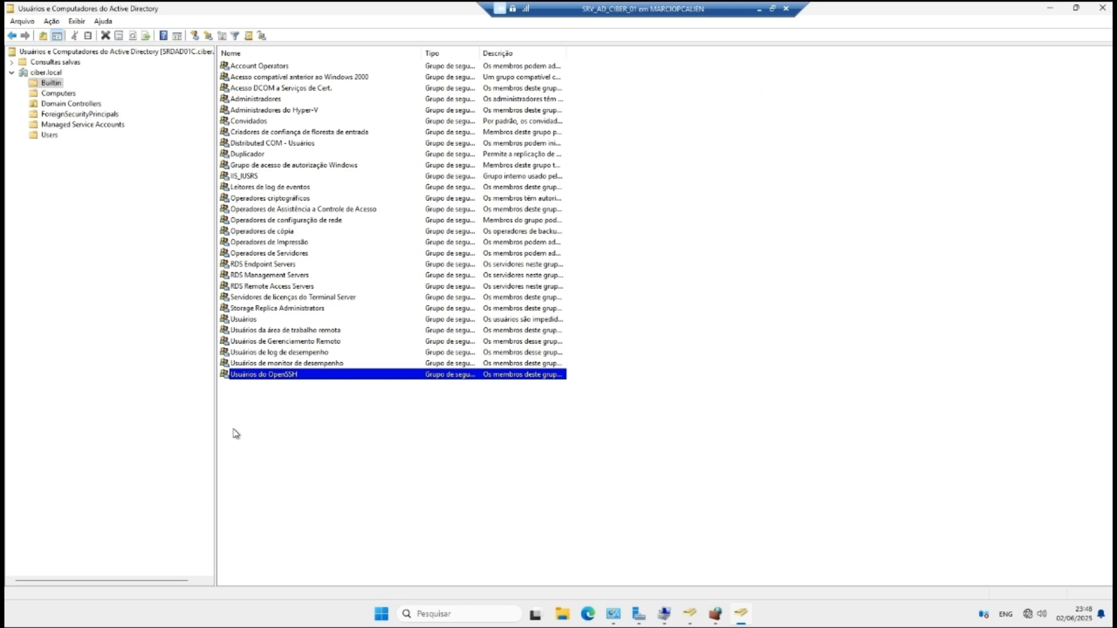
Step: Open the Usuários do OpenSSH group's properties at its Members list
double_click(262, 377)
click(622, 165)
right_click(276, 379)
click(325, 433)
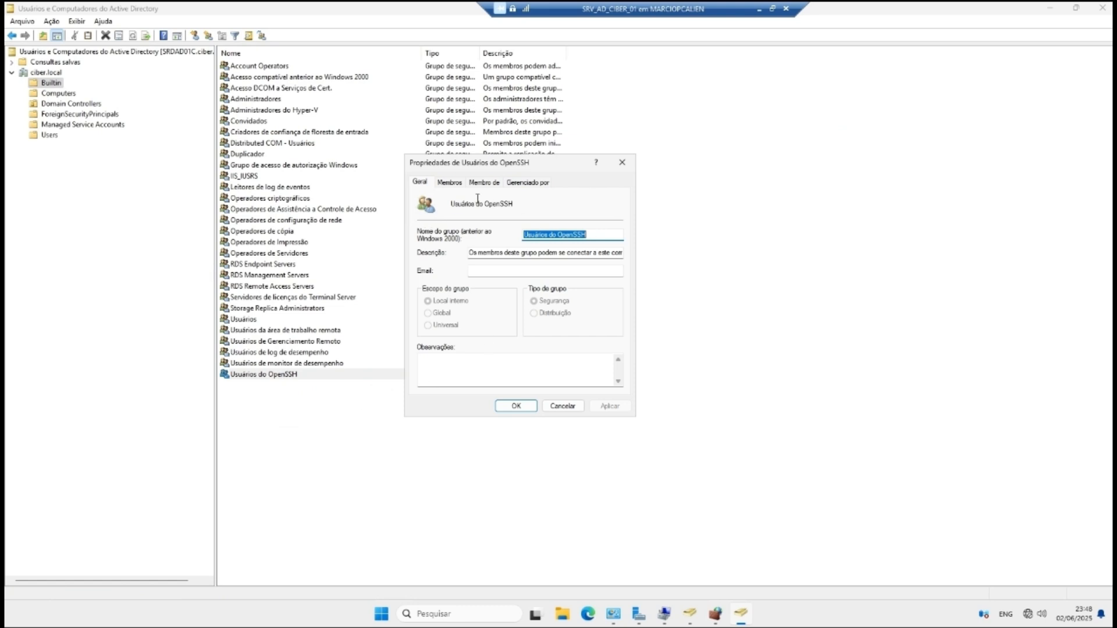
click(450, 182)
drag(532, 168, 491, 185)
Step: Start adding members, keeping ciber.local as the search location and confirming object types
click(396, 388)
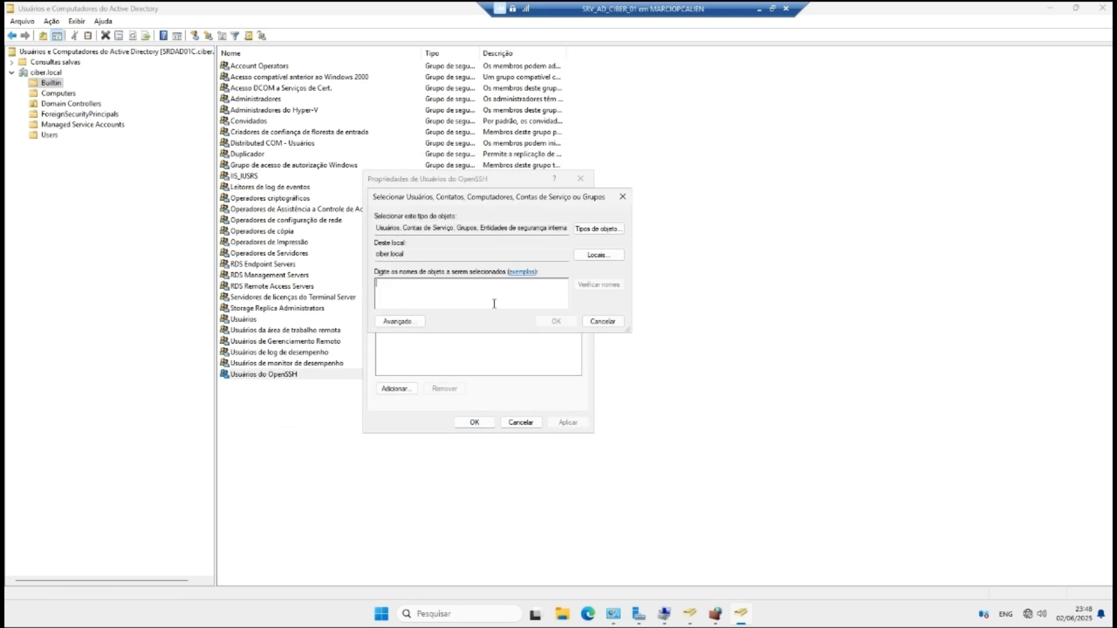
click(585, 257)
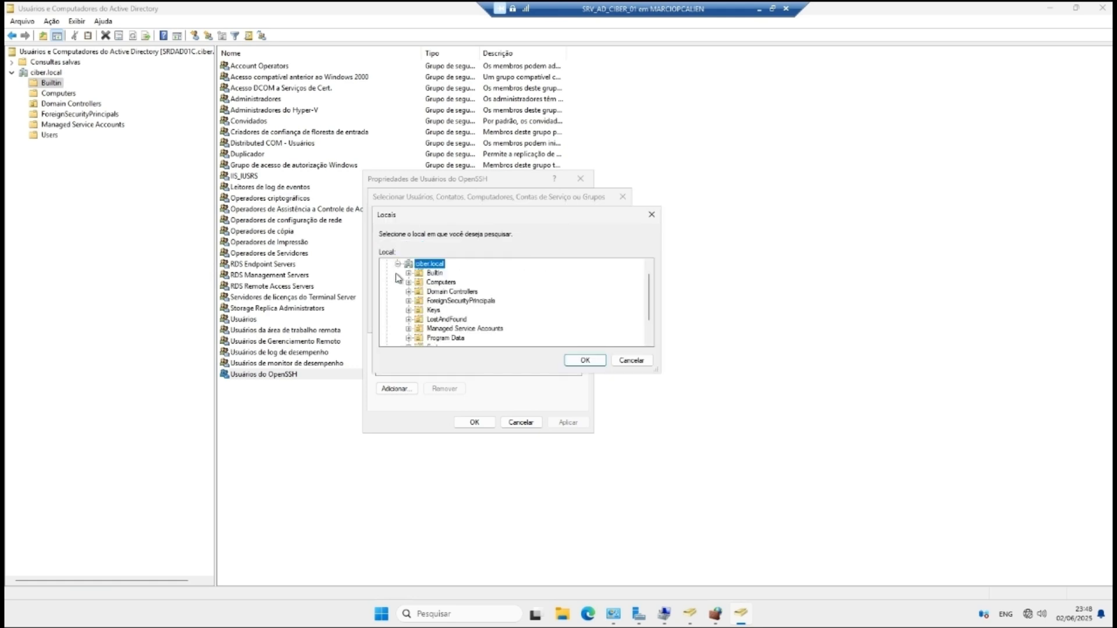
click(440, 293)
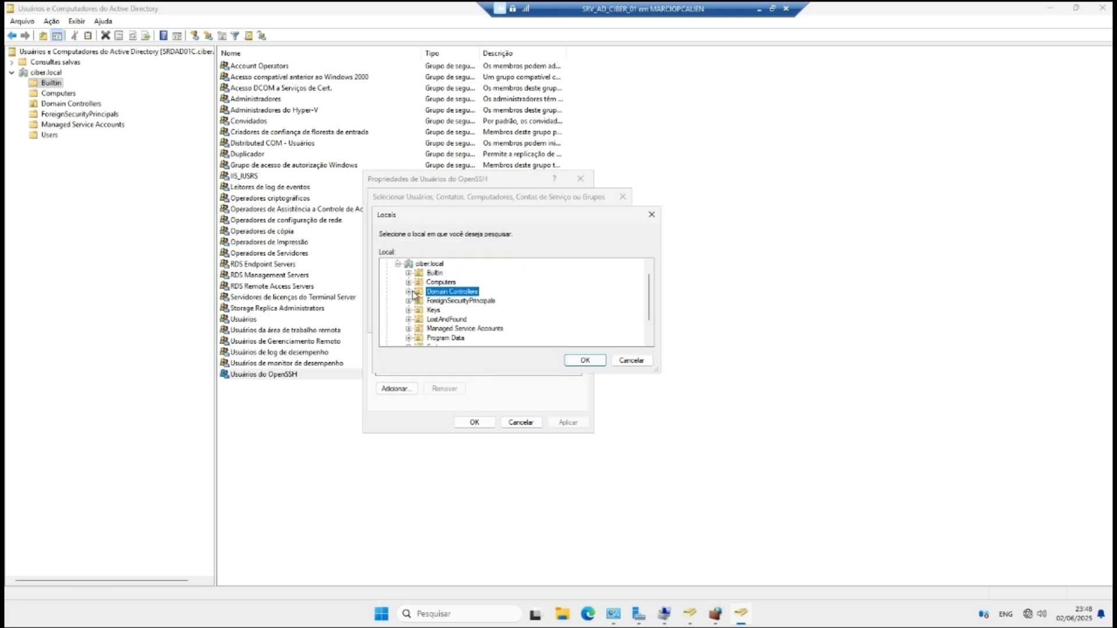
click(628, 361)
click(594, 256)
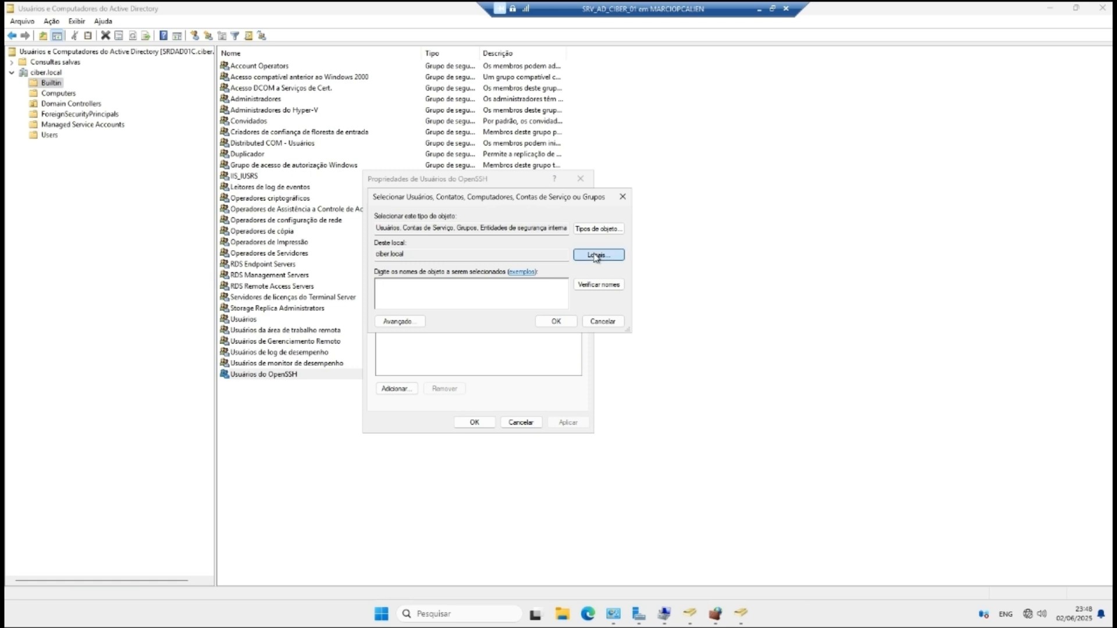
click(585, 359)
click(585, 224)
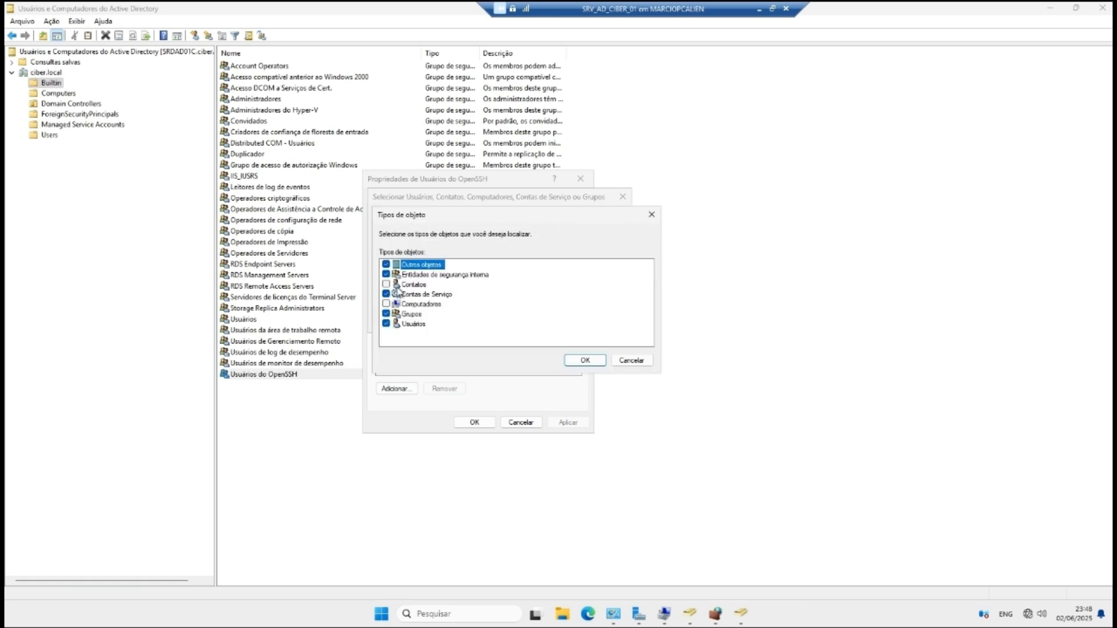
click(584, 361)
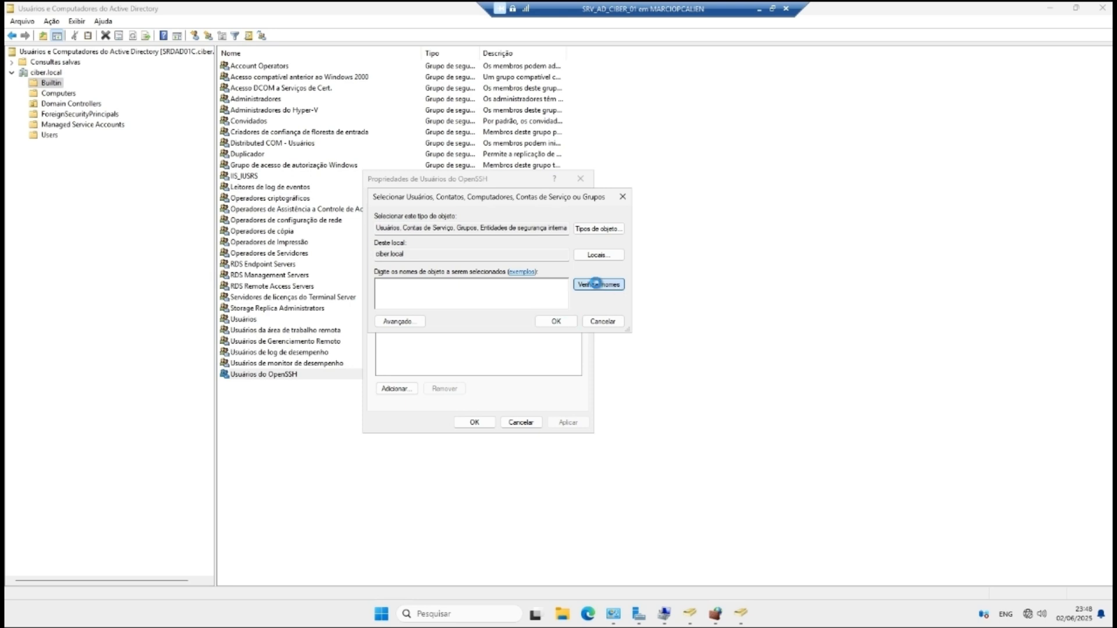
Step: Search for 'a', choose Administrador and Administradores do Domínio, and apply the new membership
text(ad)
click(600, 289)
click(458, 292)
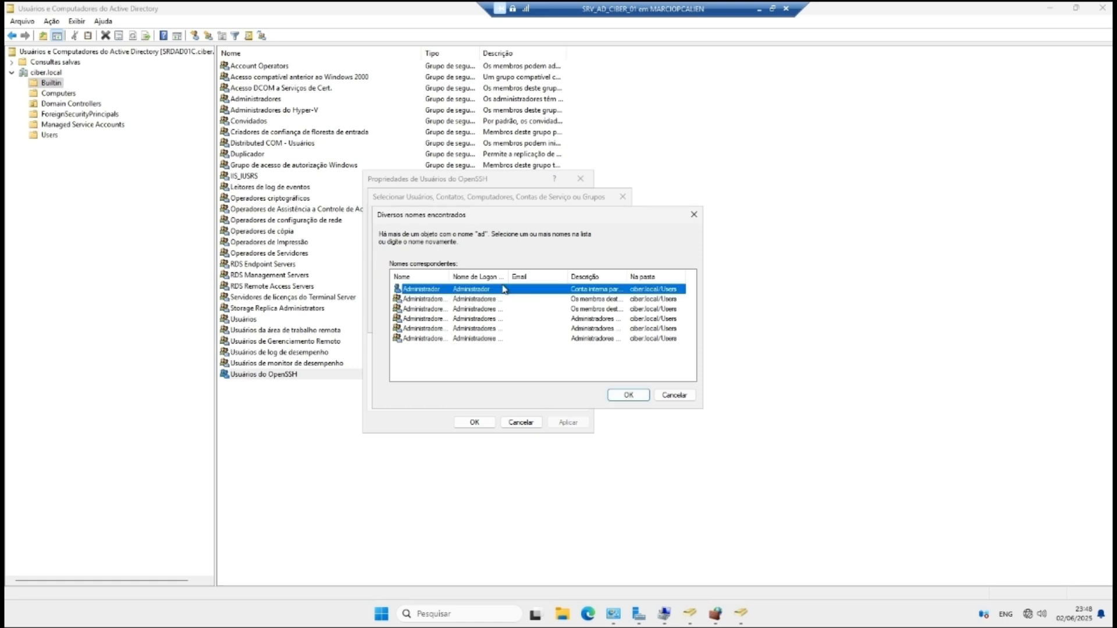
drag(508, 277, 563, 277)
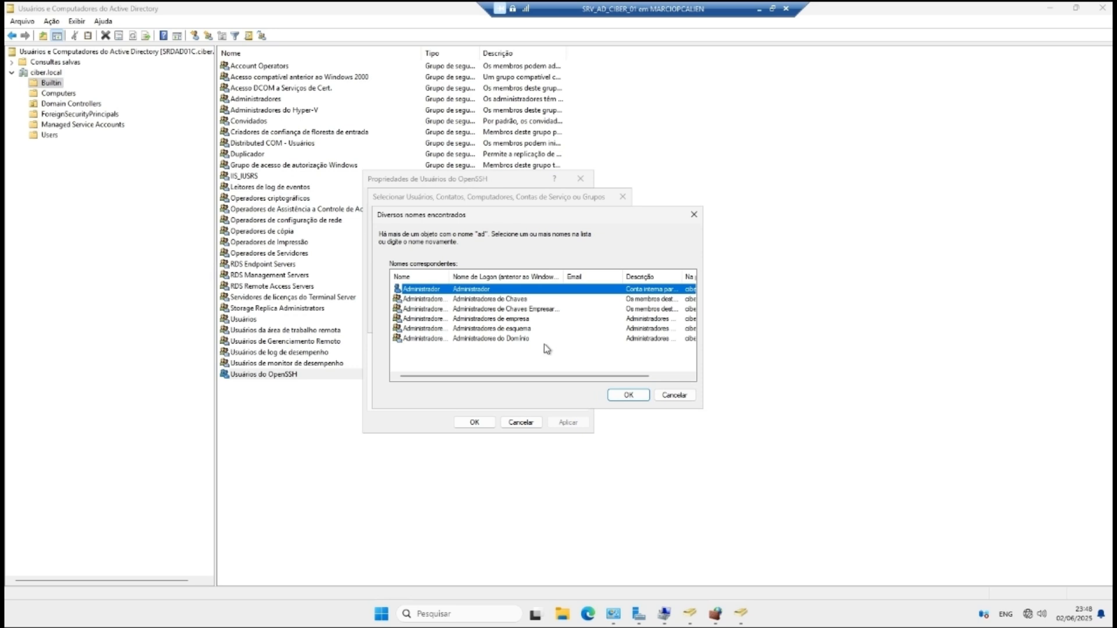
ctrl+click(526, 340)
click(627, 396)
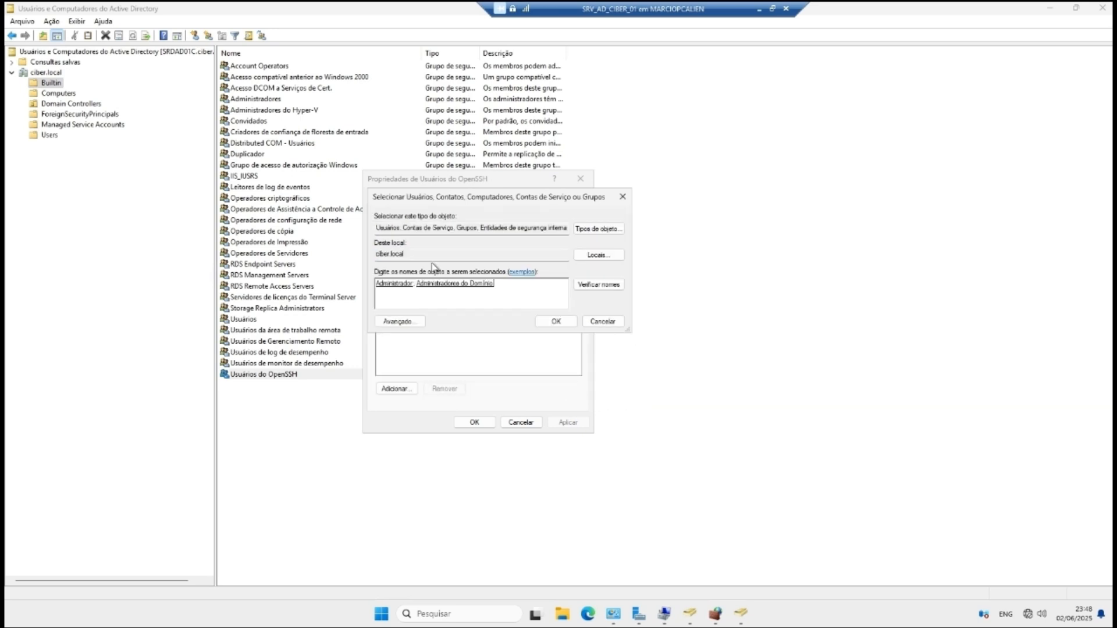
click(556, 321)
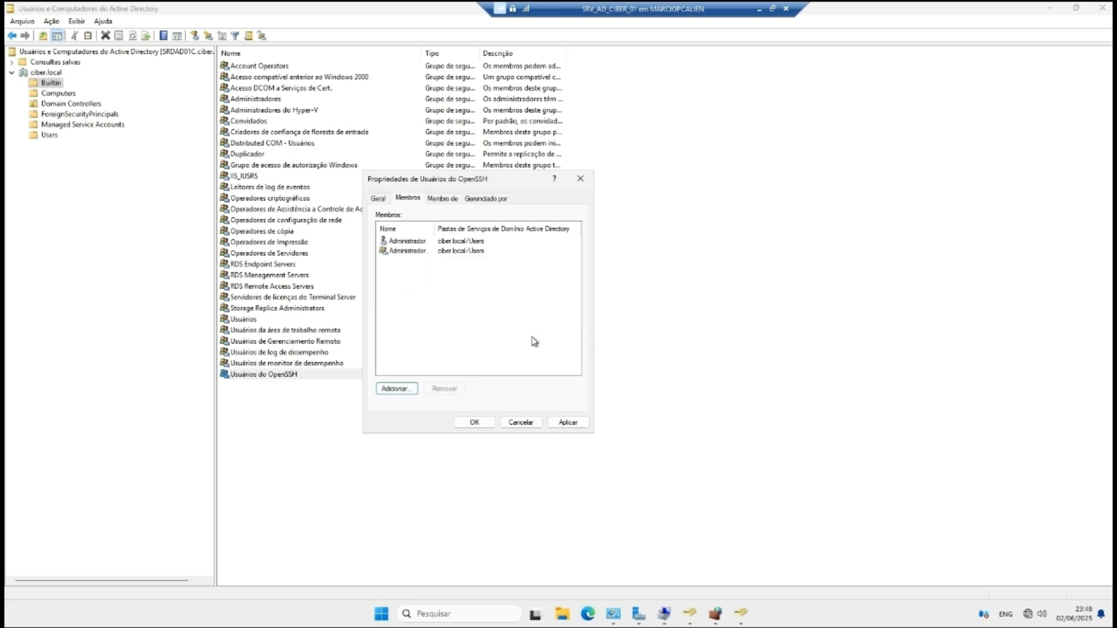
click(567, 423)
click(474, 423)
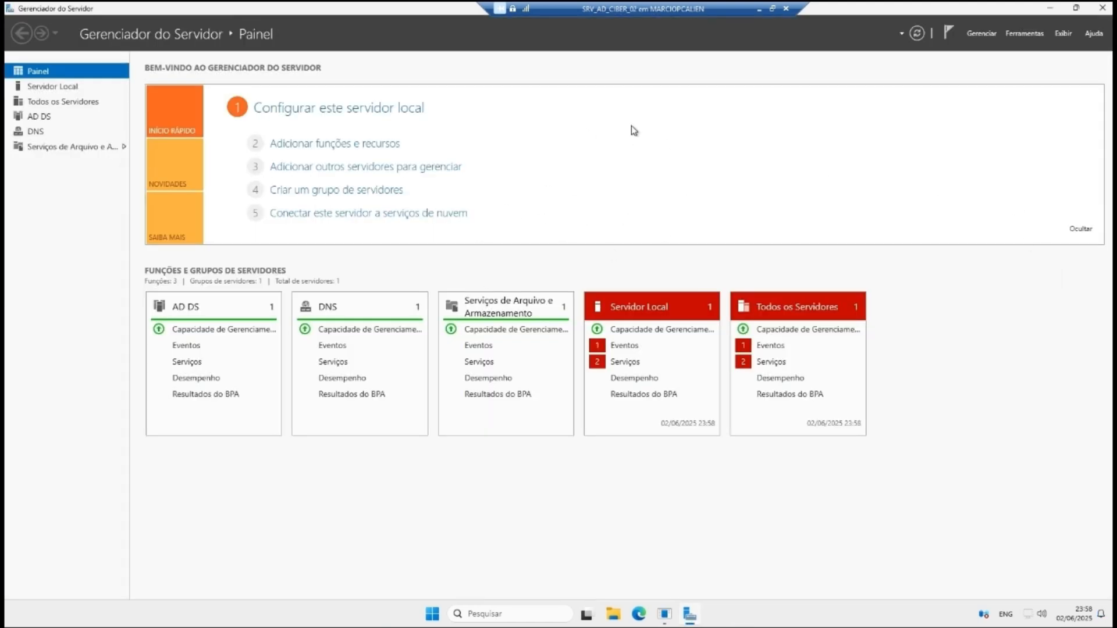
Step: On the Servidor Local page, switch Acesso Remoto SSH from Desabilitado to Habilitado
click(981, 34)
click(758, 137)
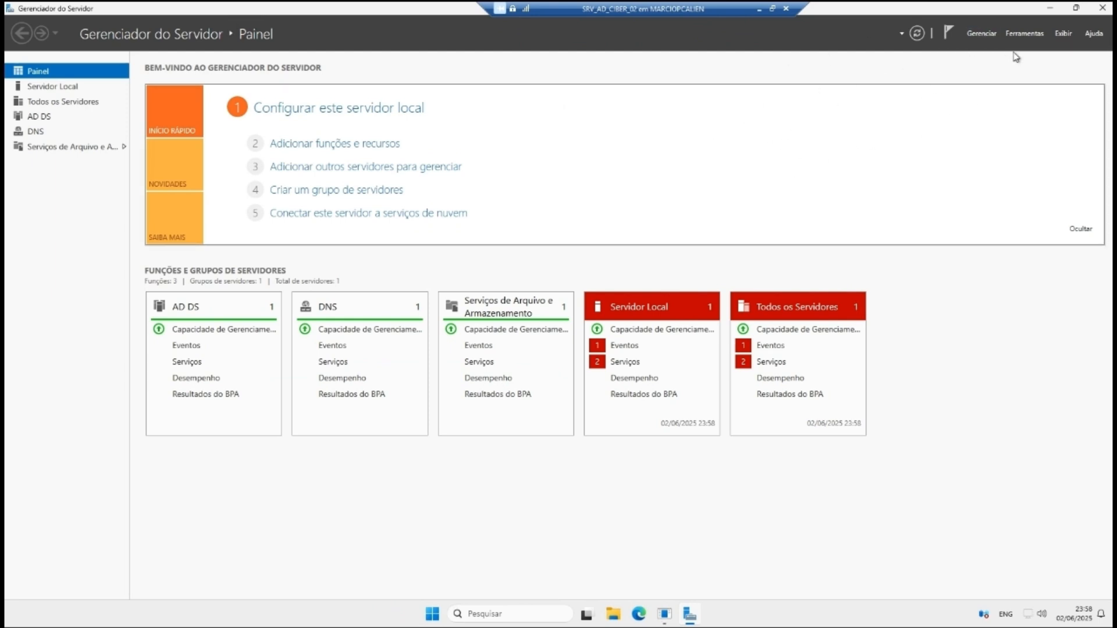
click(90, 88)
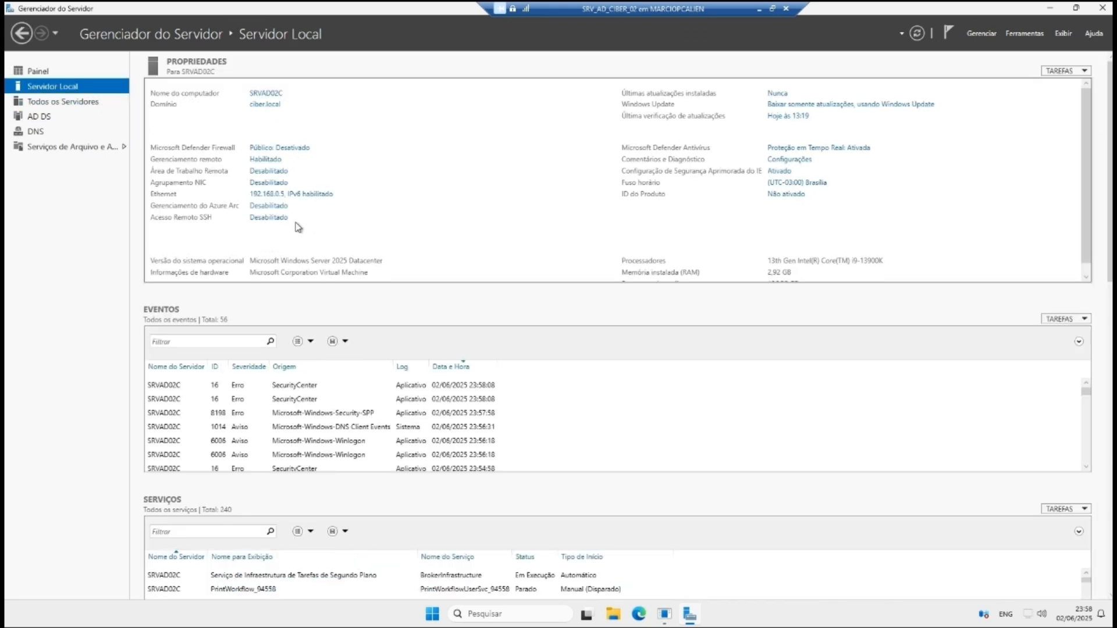
click(268, 217)
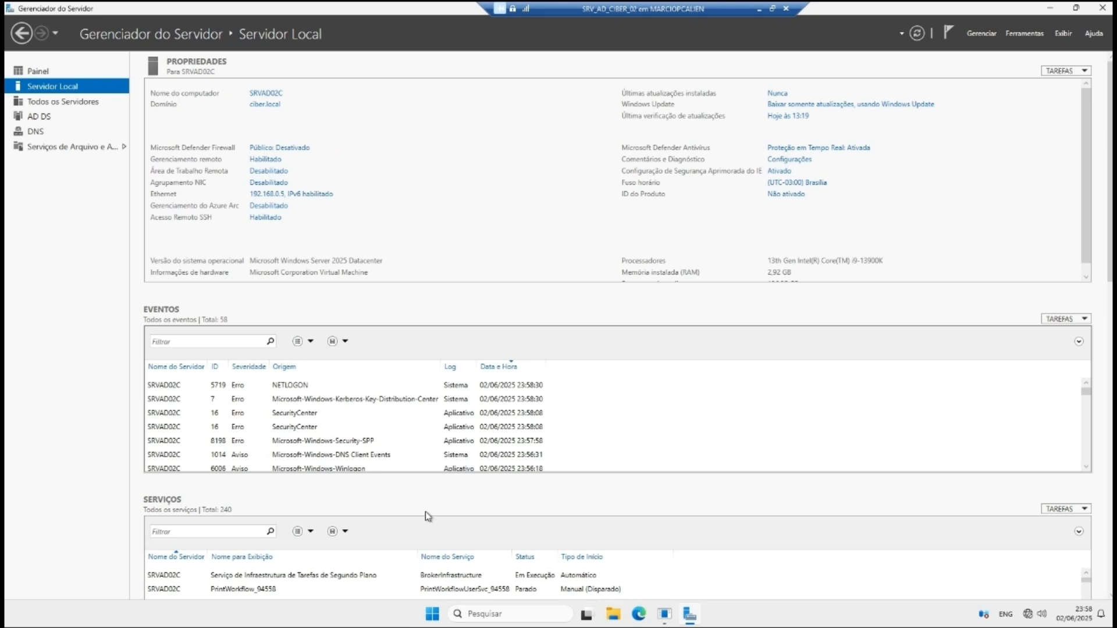
Step: Launch wf.msc and open the OpenSSH SSH Server (sshd) inbound rule's properties
key(super+r)
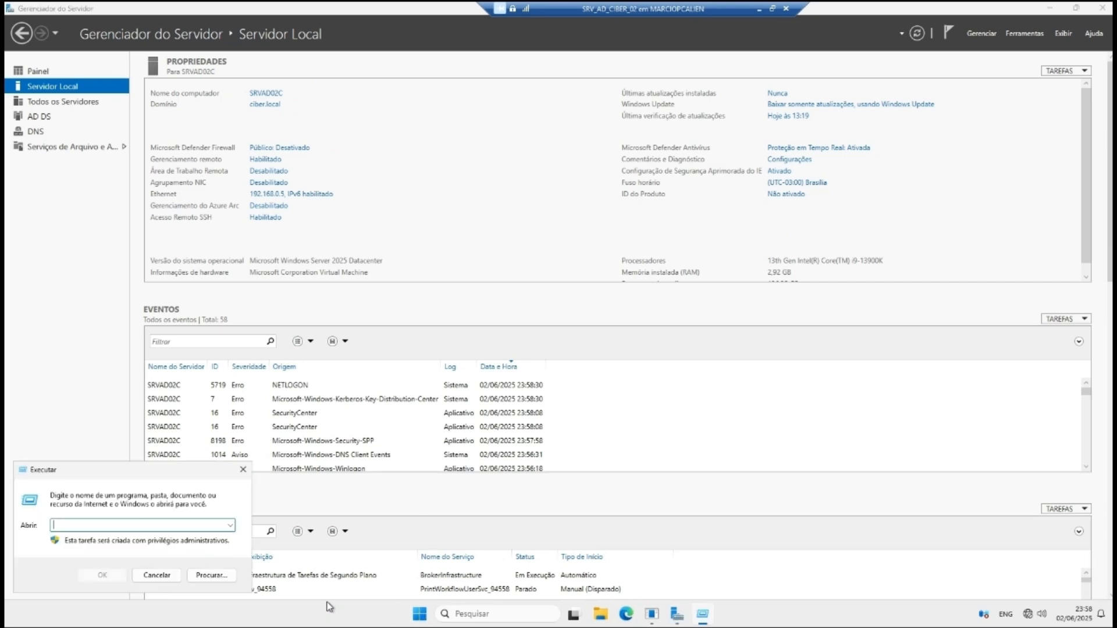
text(wf.msc)
key(Return)
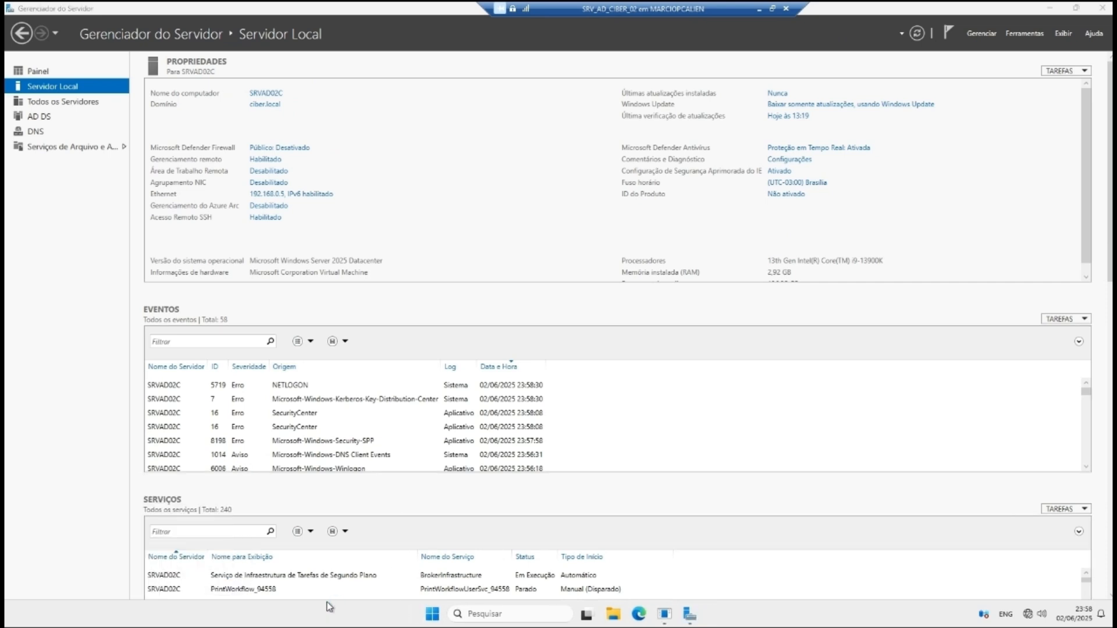
click(69, 79)
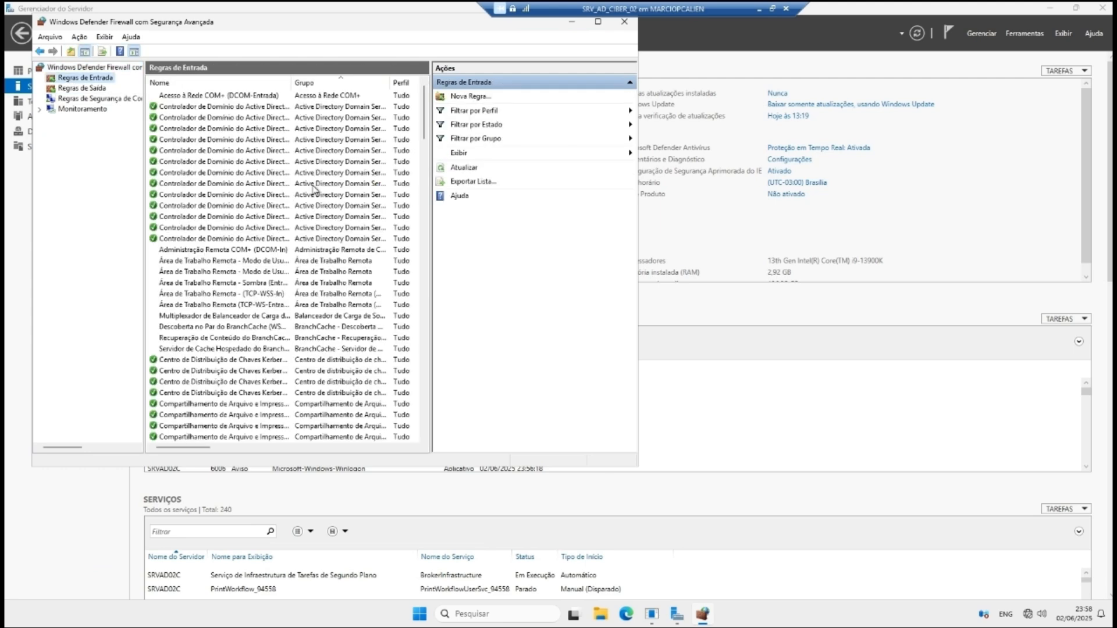
drag(424, 114, 435, 321)
click(207, 316)
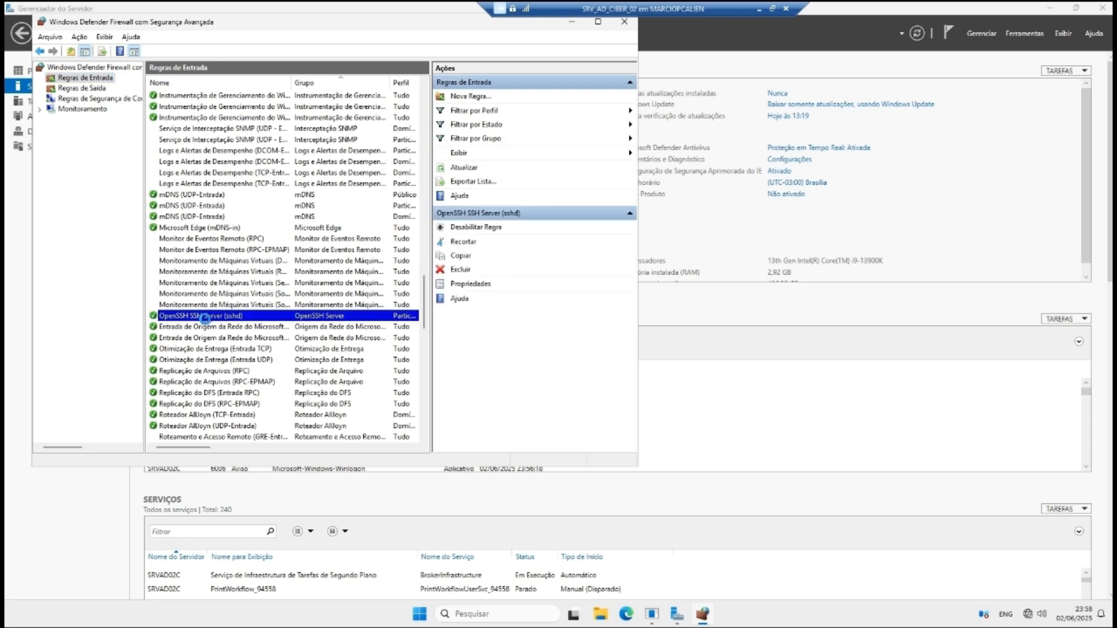
double_click(206, 319)
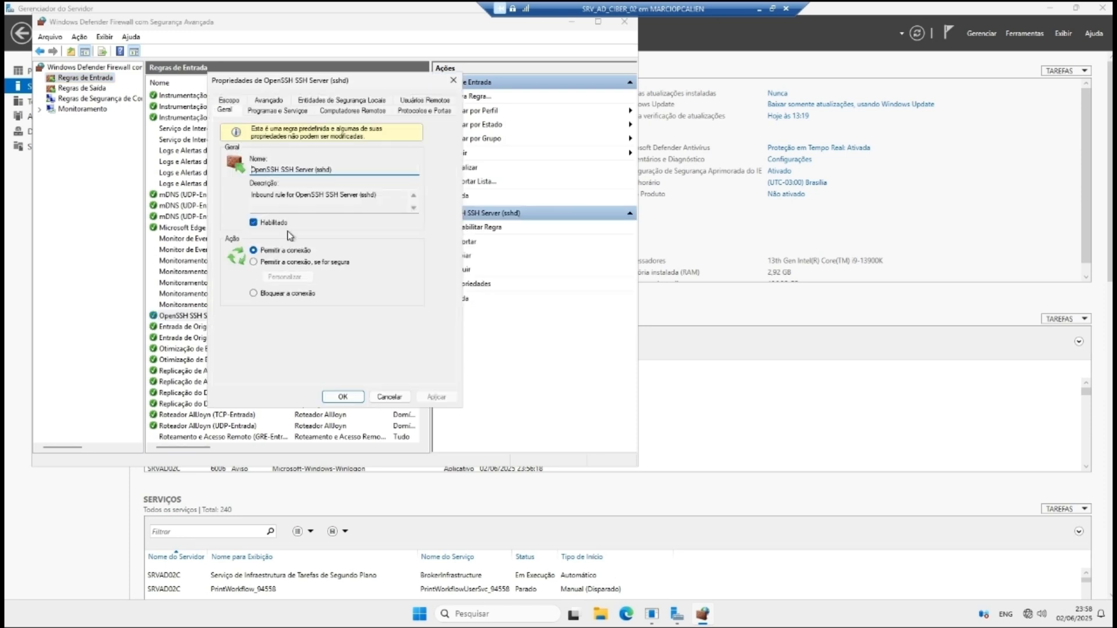
Step: Add the Domínio profile to the rule, apply it, and close the firewall console
click(339, 113)
click(307, 113)
click(270, 102)
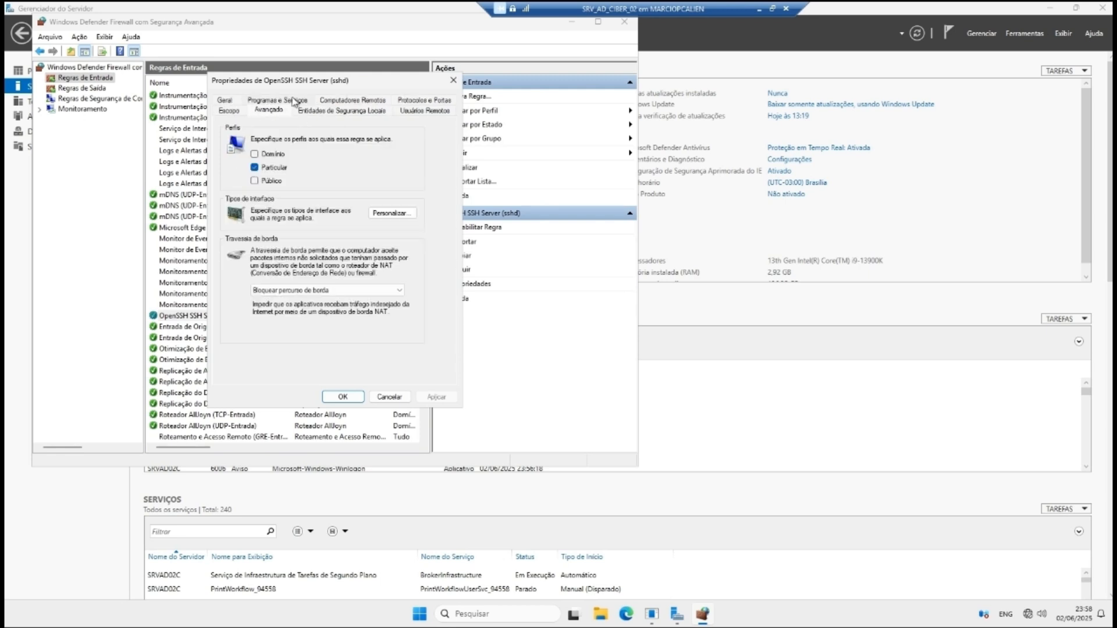
click(270, 153)
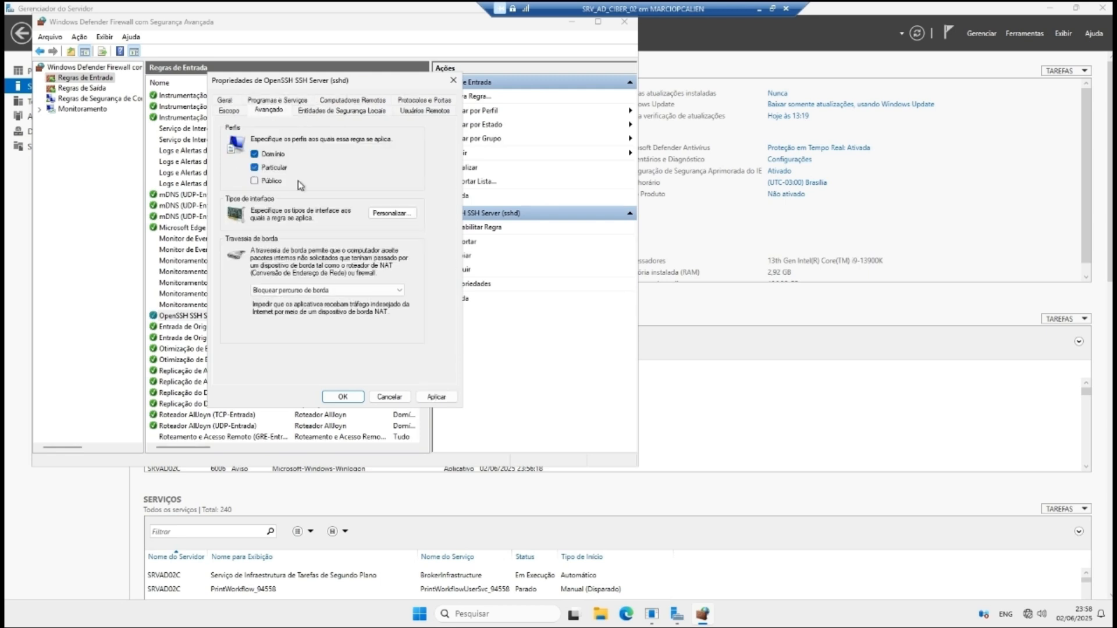
click(437, 398)
click(343, 397)
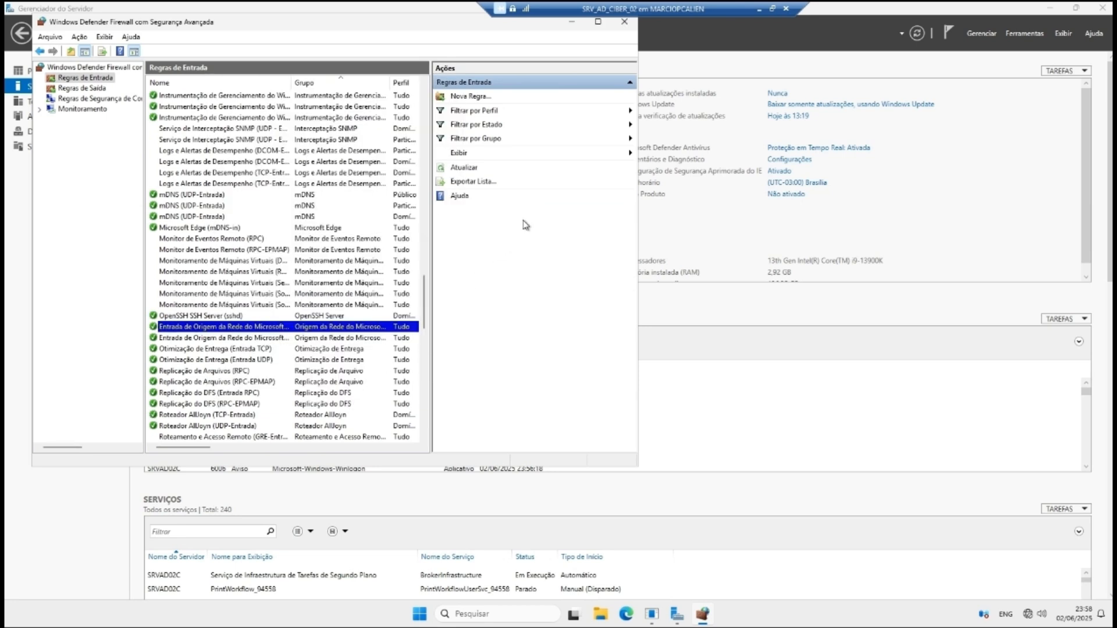
click(624, 21)
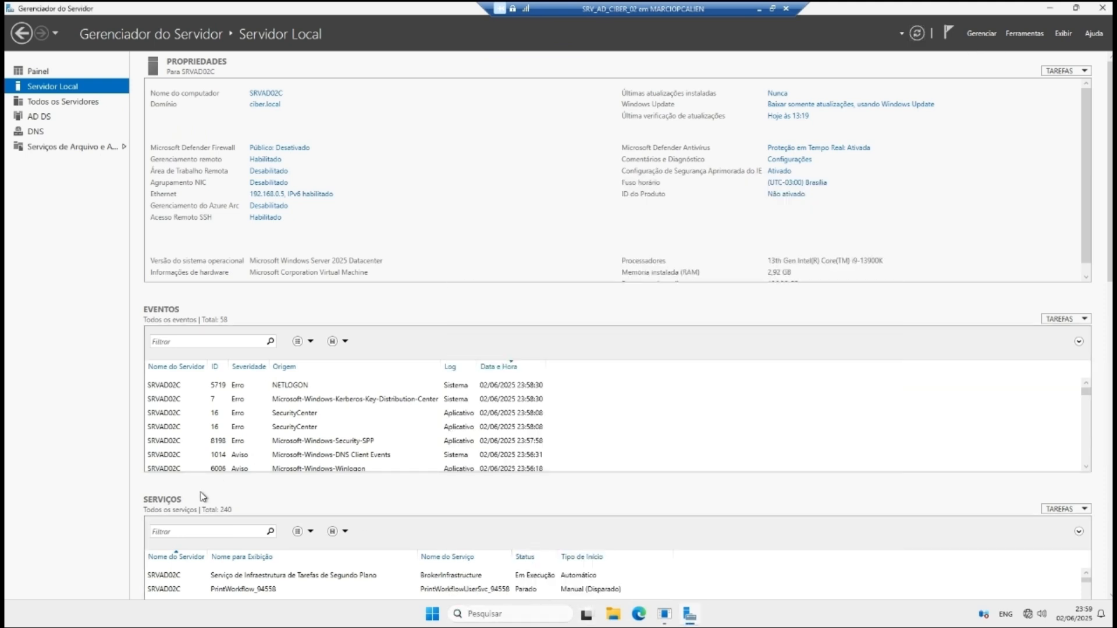
Step: Open Active Directory Users and Computers maximized, showing the ciber.local Builtin groups
key(super+r)
key(BackSpace)
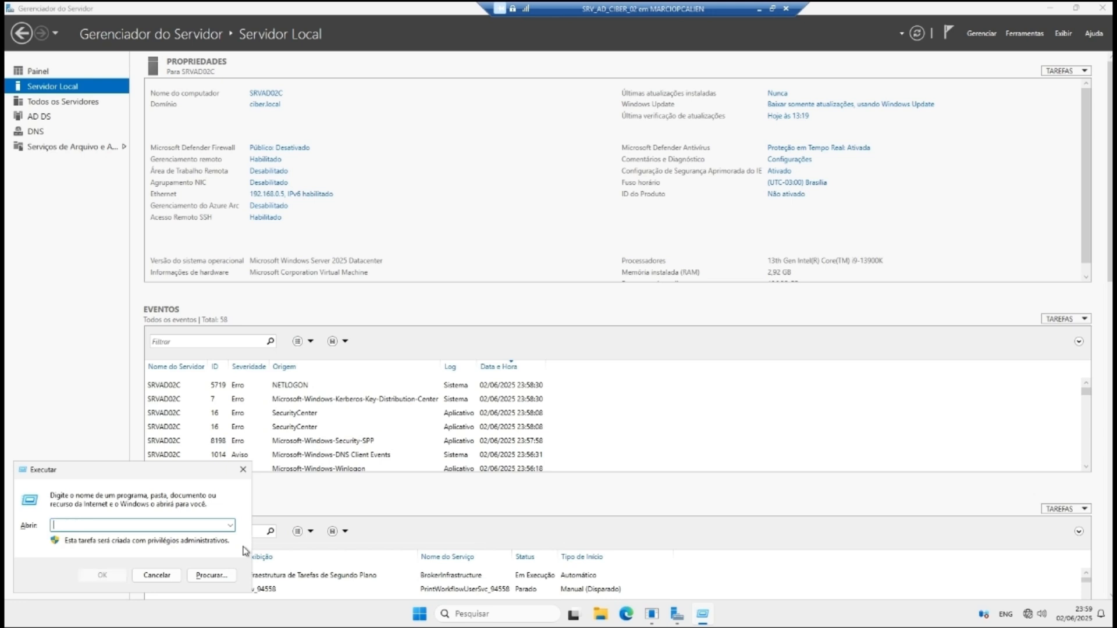
text(dsa.msc)
key(Return)
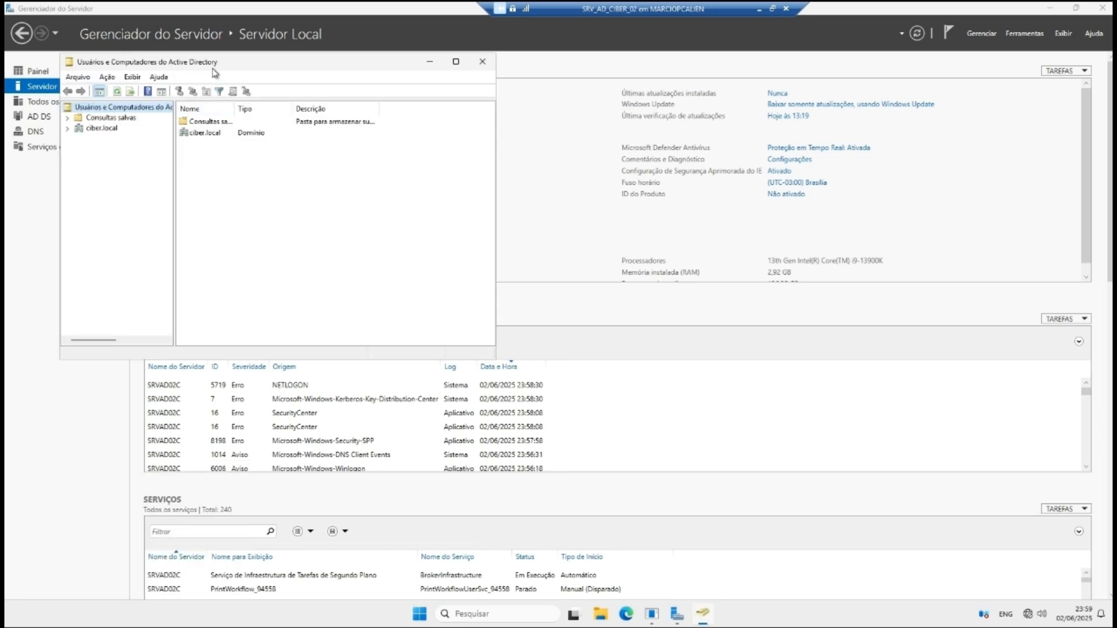
drag(214, 72, 281, 84)
click(144, 141)
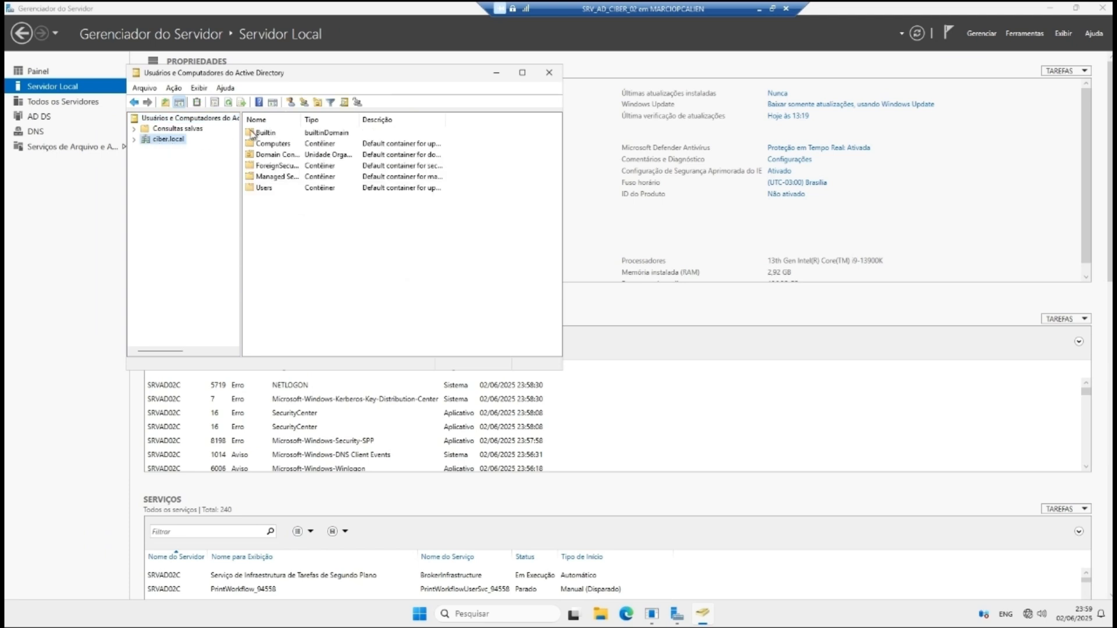
double_click(281, 134)
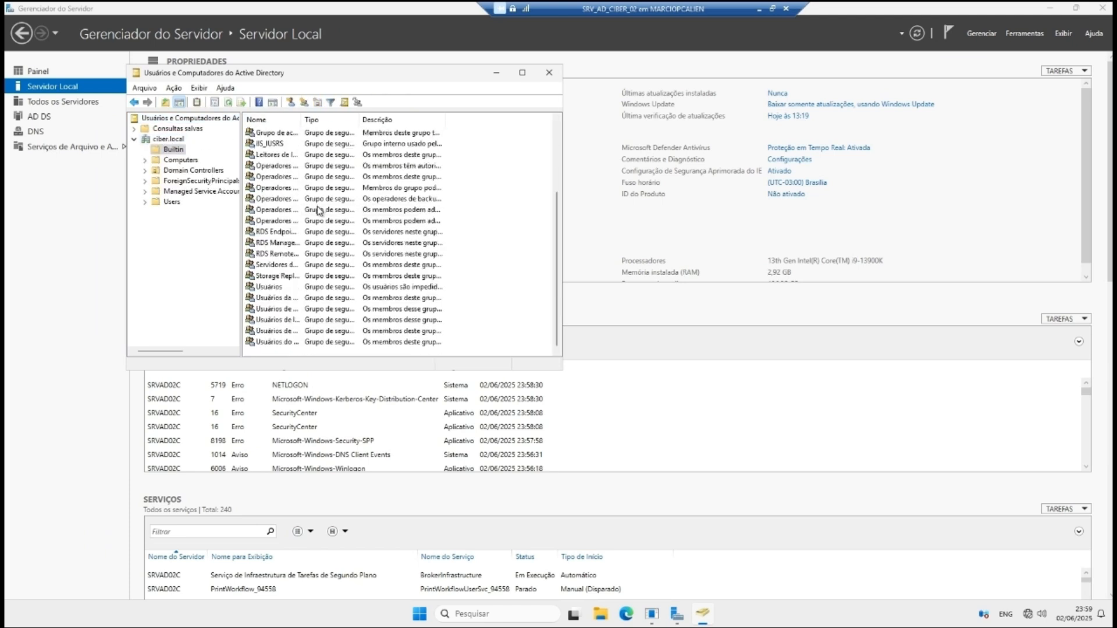
drag(302, 120, 436, 119)
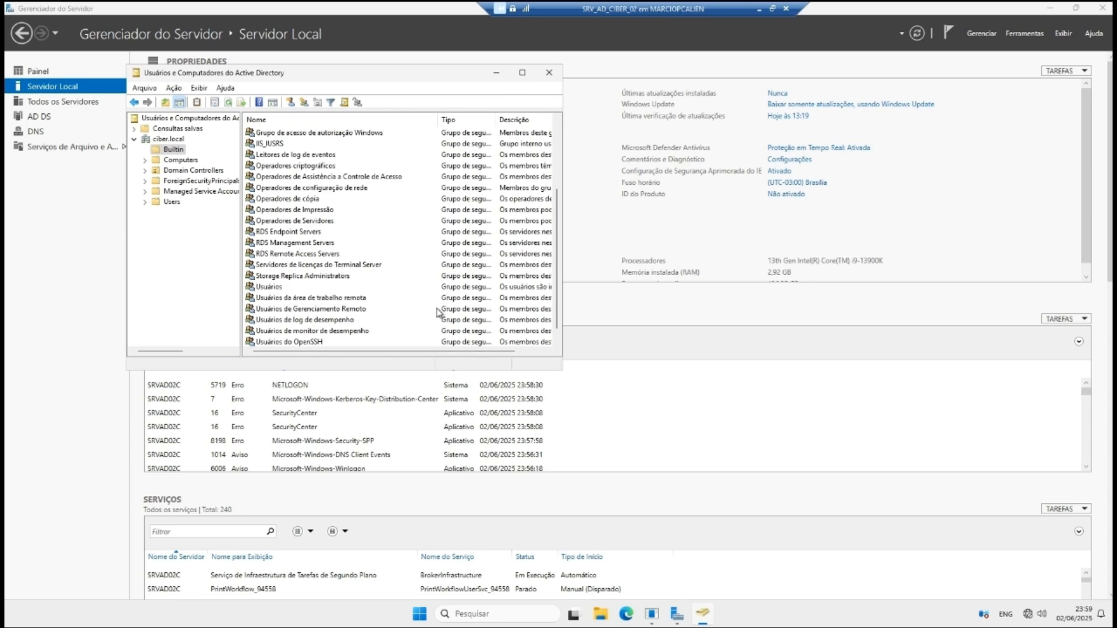
click(522, 72)
Step: Reopen the Usuários do OpenSSH group's properties and review its current members
double_click(187, 373)
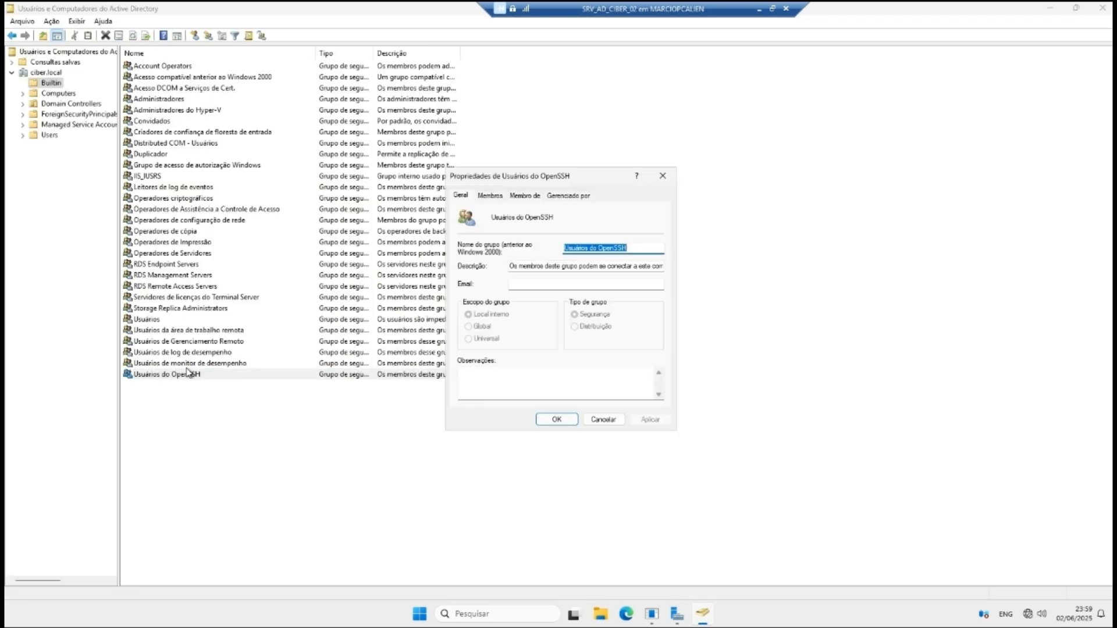
click(602, 420)
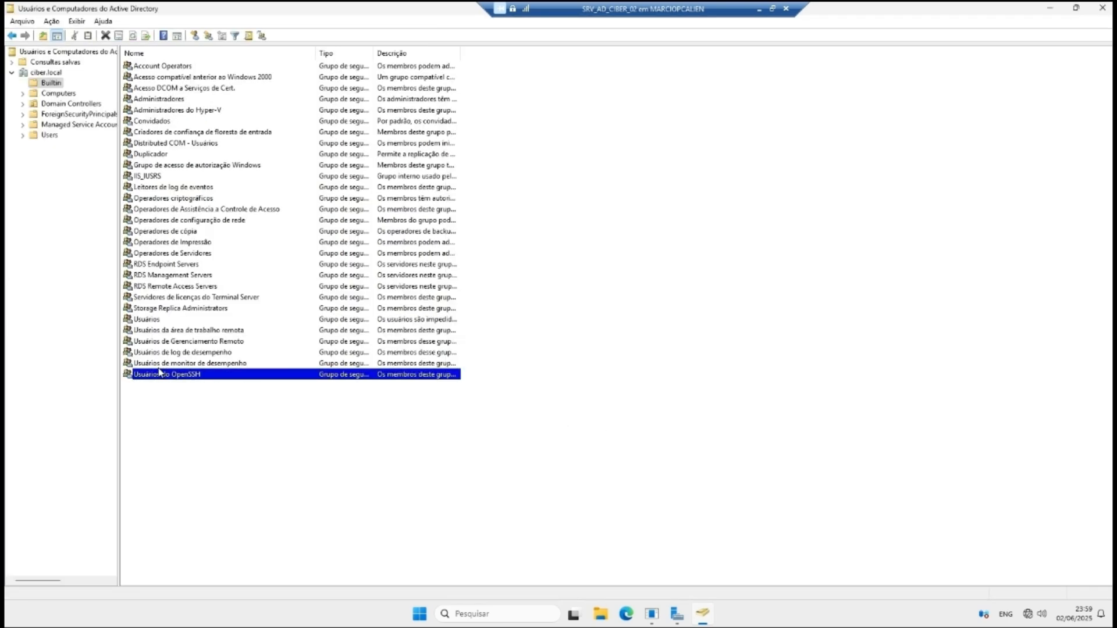
right_click(175, 385)
click(221, 512)
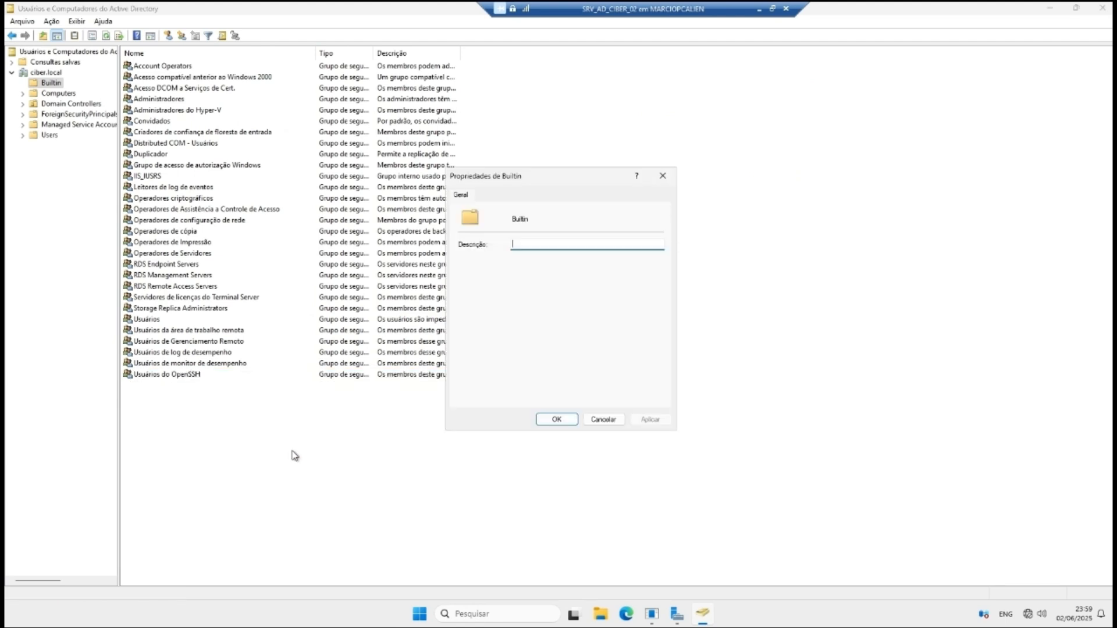
click(664, 177)
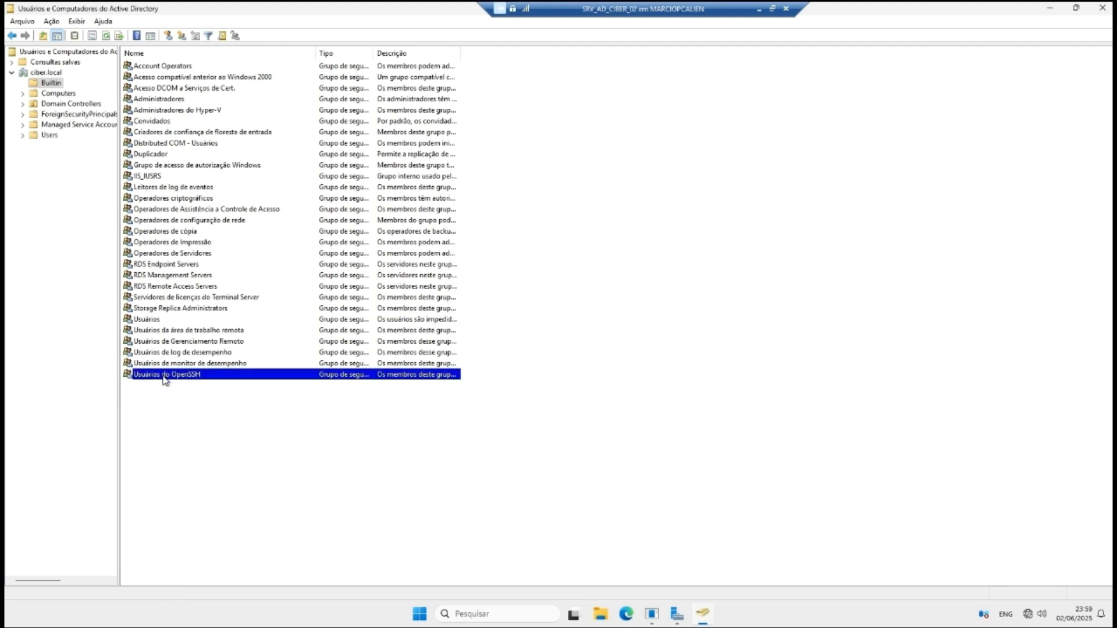
right_click(165, 380)
click(216, 431)
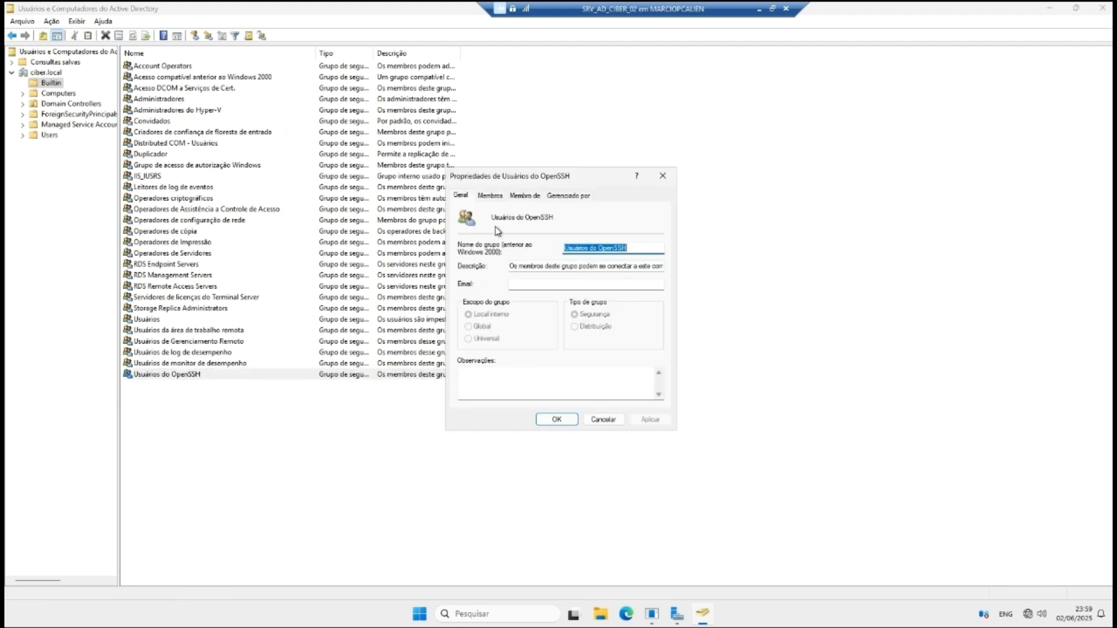
click(498, 195)
click(499, 250)
click(505, 240)
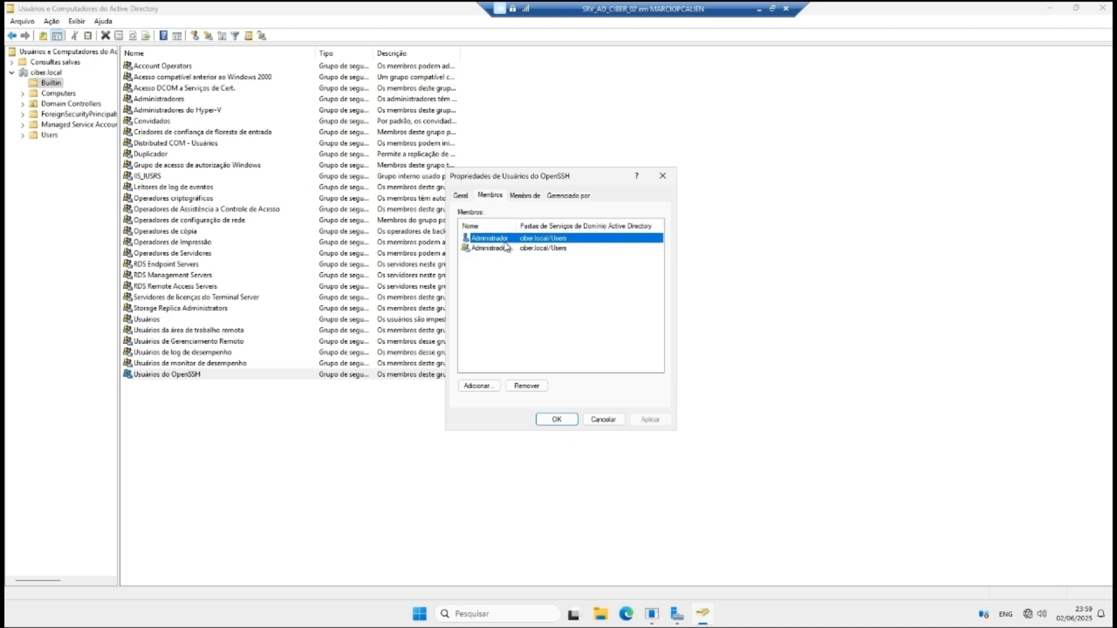
click(506, 245)
click(506, 240)
Step: Try adding 'ad' from the Computers location, then cancel both dialogs without adding anyone
click(476, 386)
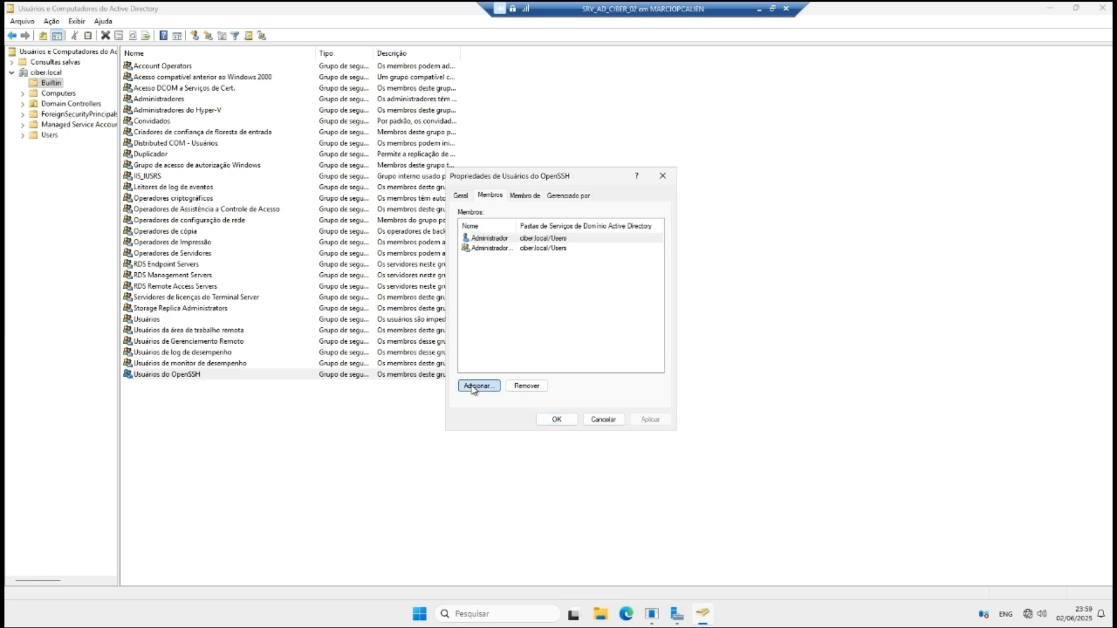
click(675, 254)
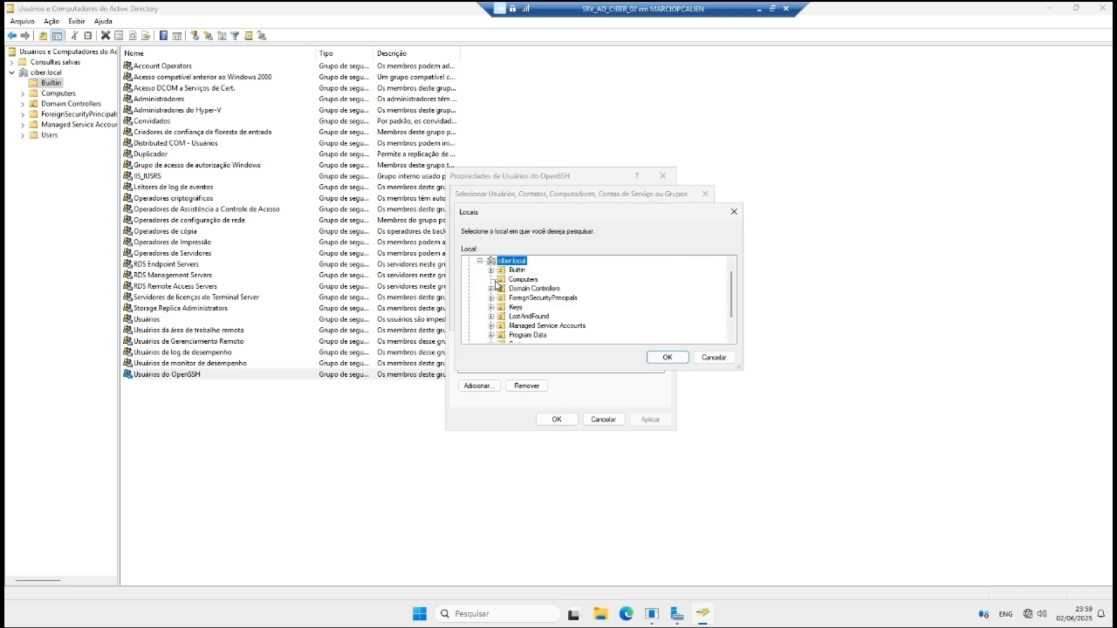
click(512, 280)
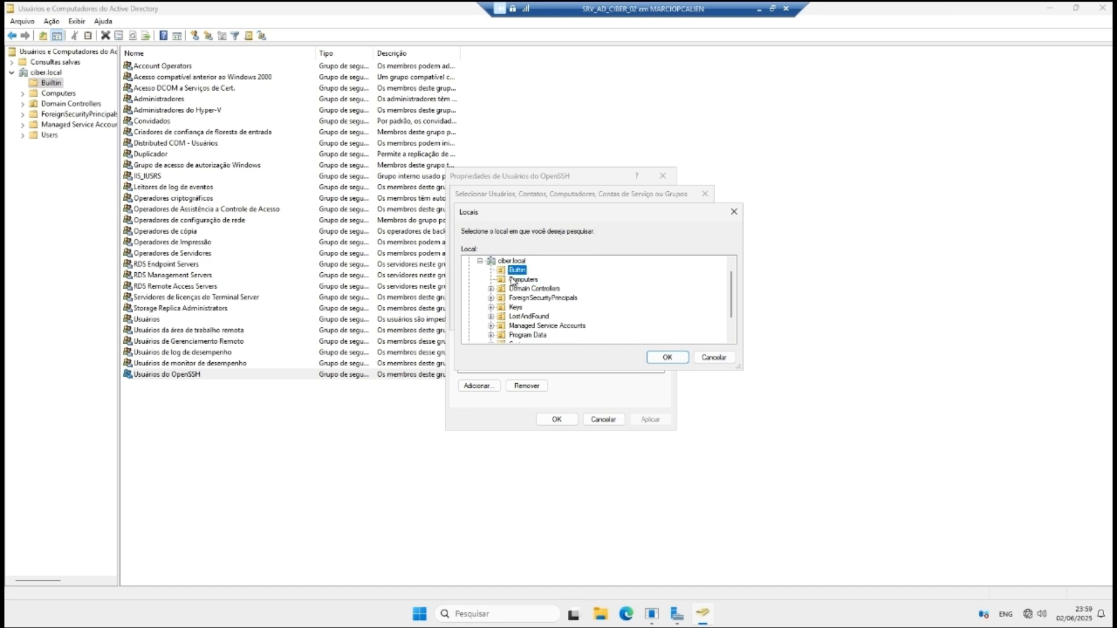
click(664, 358)
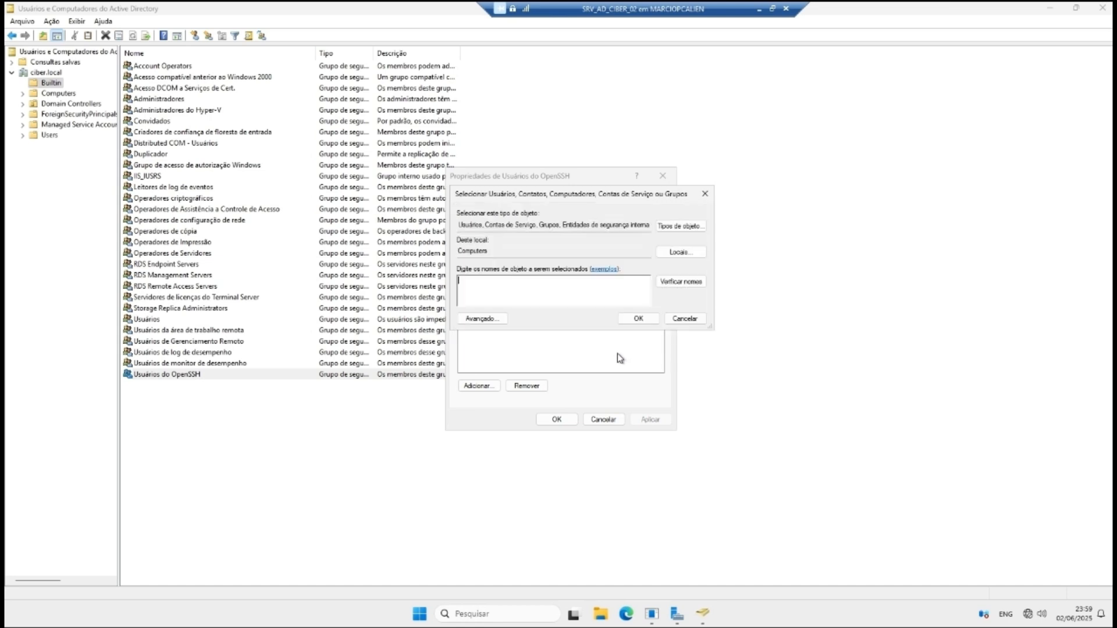
click(680, 282)
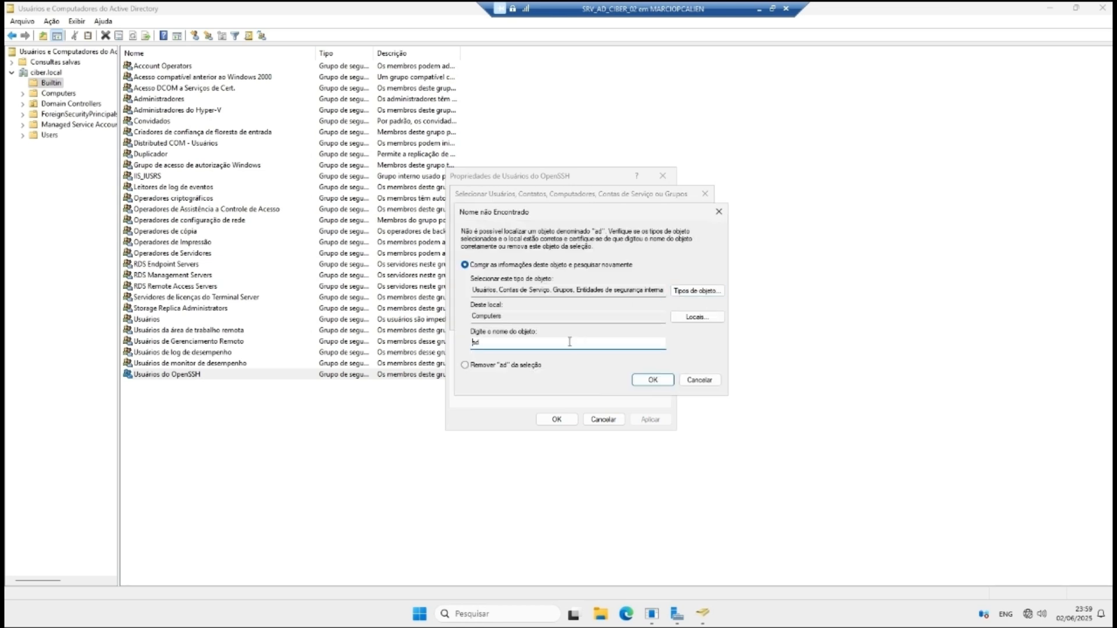
click(709, 382)
click(681, 282)
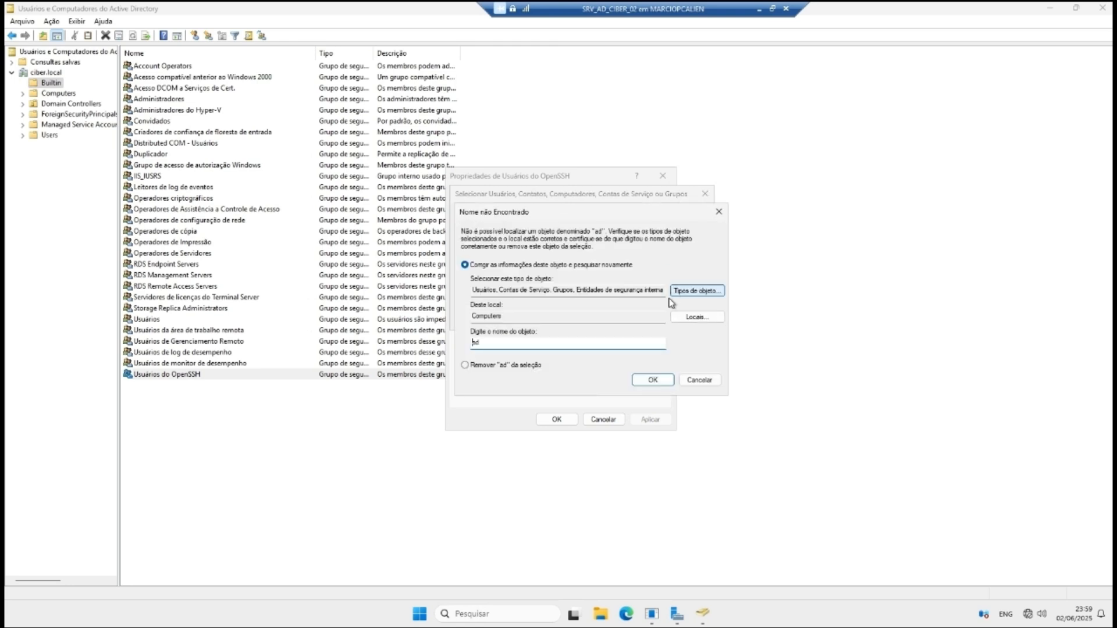
click(704, 382)
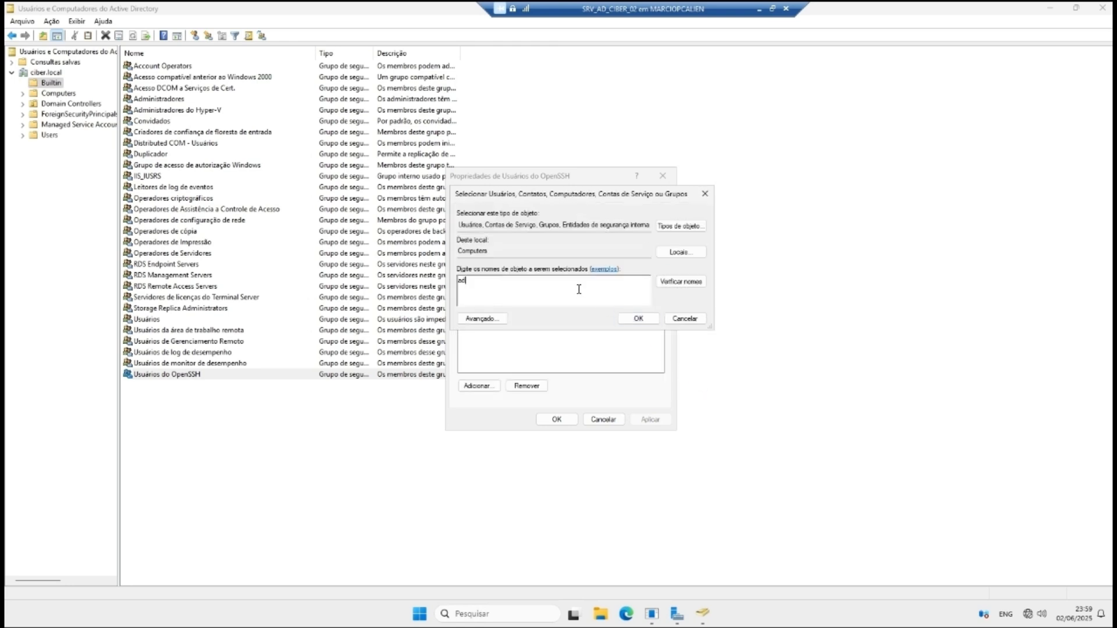
click(684, 319)
click(607, 419)
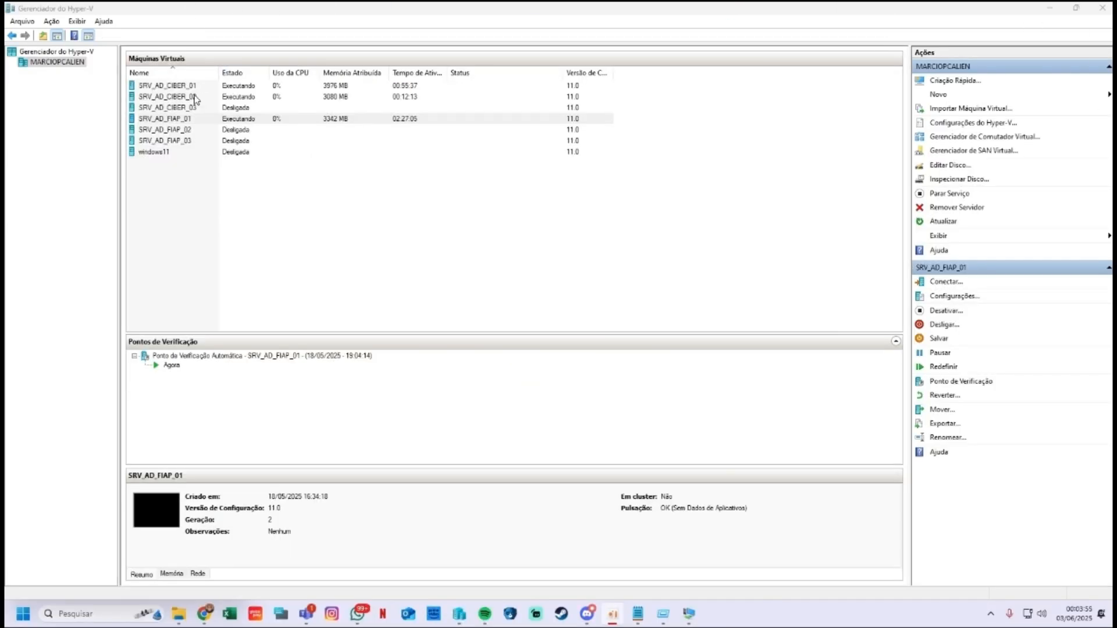
Step: Connect to SRV_AD_CIBER_02 and sign in as Administrador with the account password
double_click(195, 98)
click(385, 224)
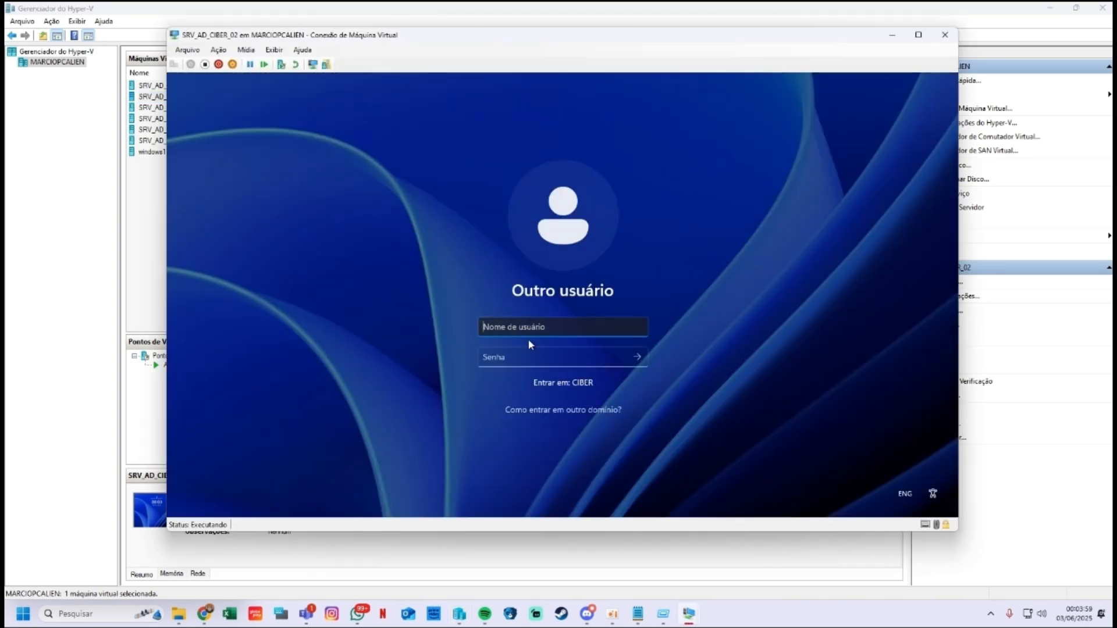
text(Administrador)
key(Tab)
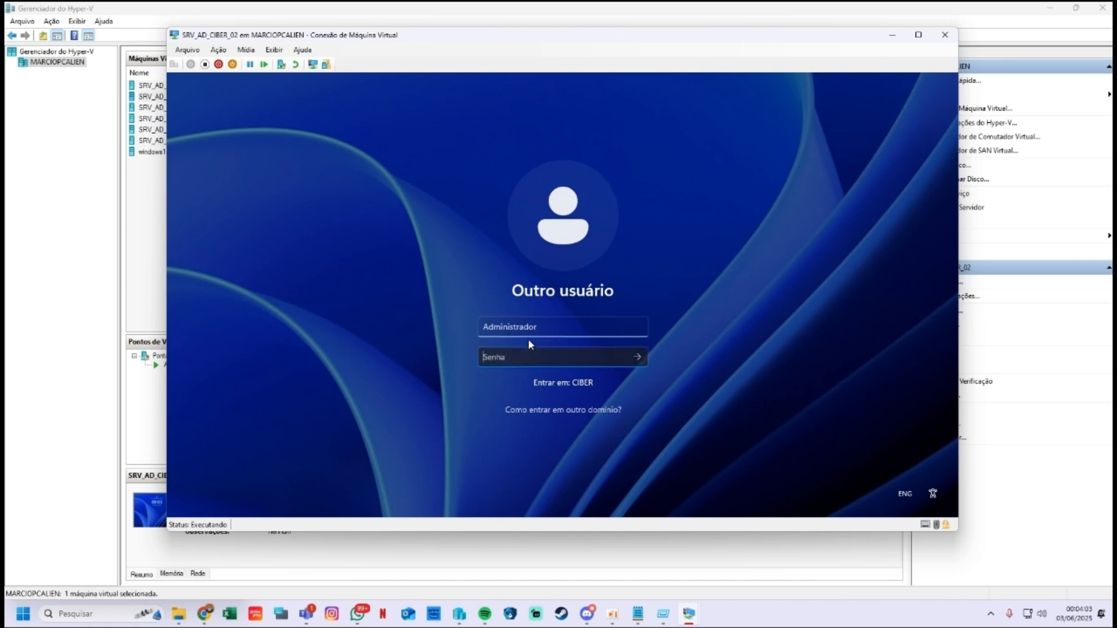
text(********)
key(Return)
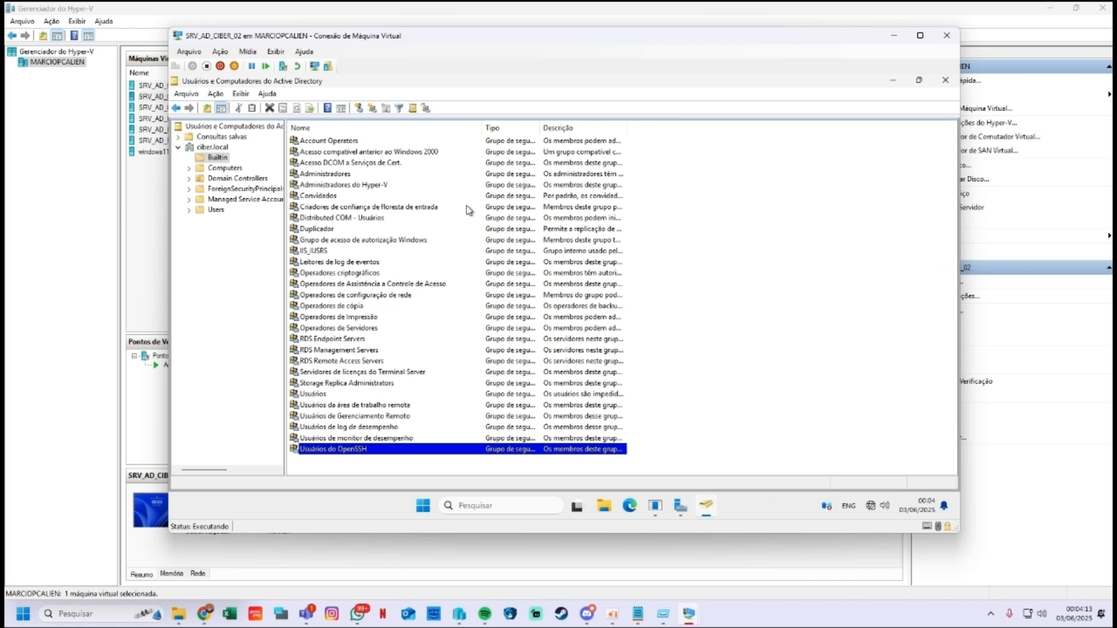
Step: Maximize the guest session, close its Active Directory window, and return to Hyper-V Manager
mouse_move(697, 614)
click(893, 38)
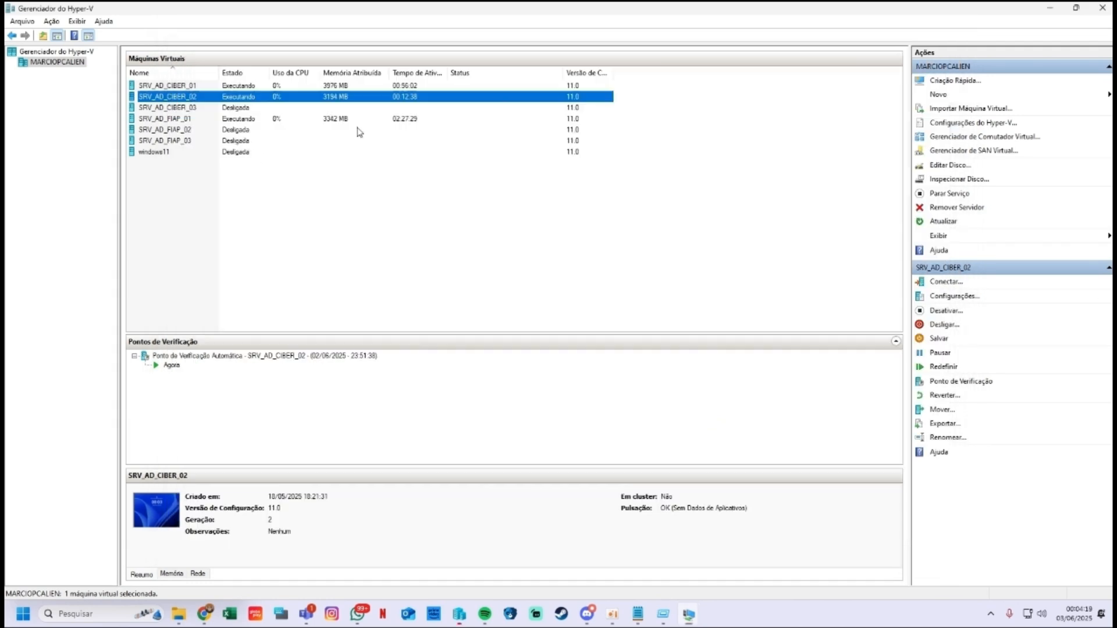
click(188, 97)
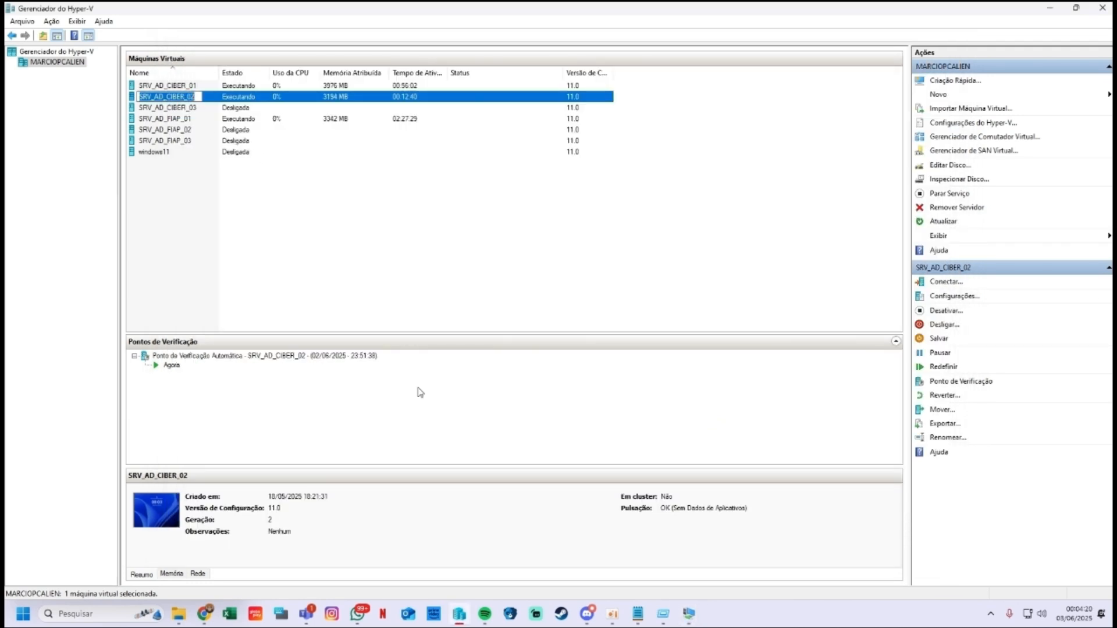
click(686, 612)
click(731, 555)
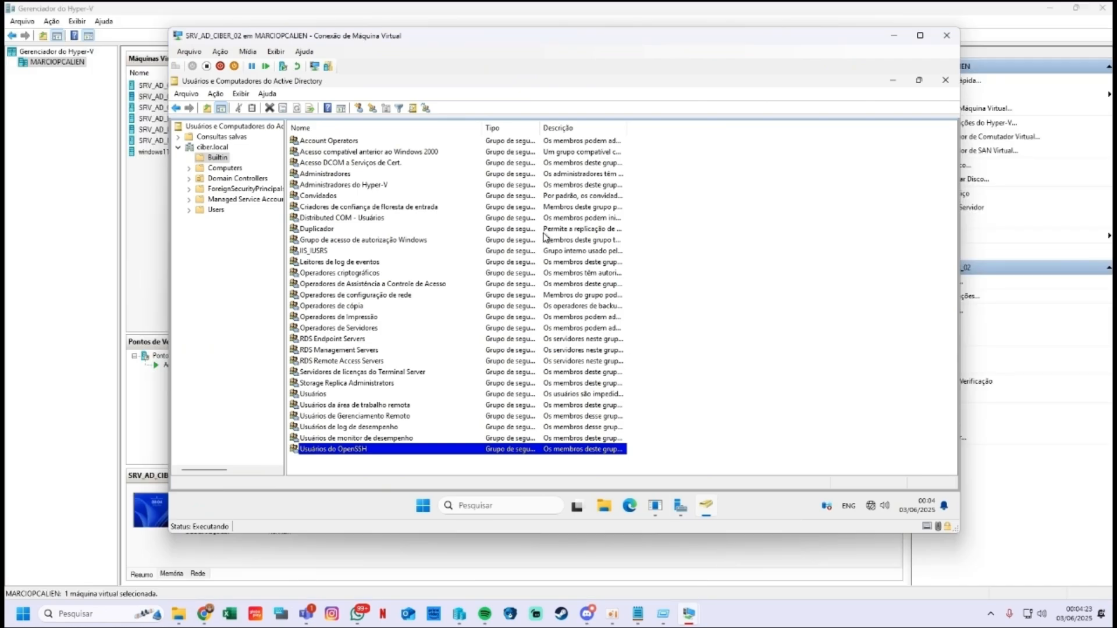
drag(309, 37, 257, 27)
click(866, 25)
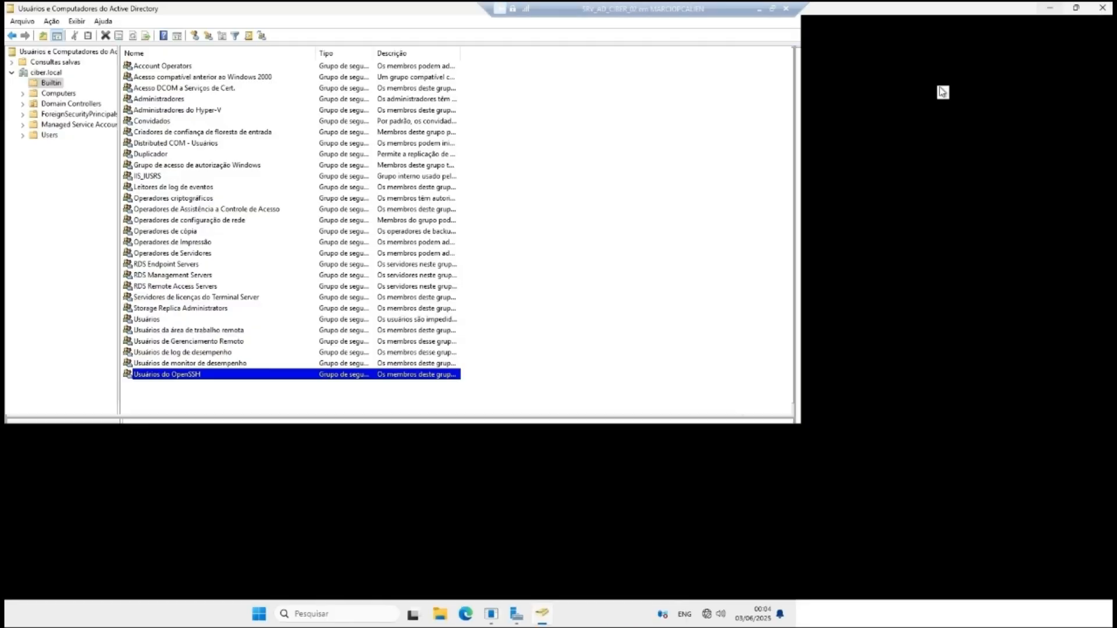
click(1102, 8)
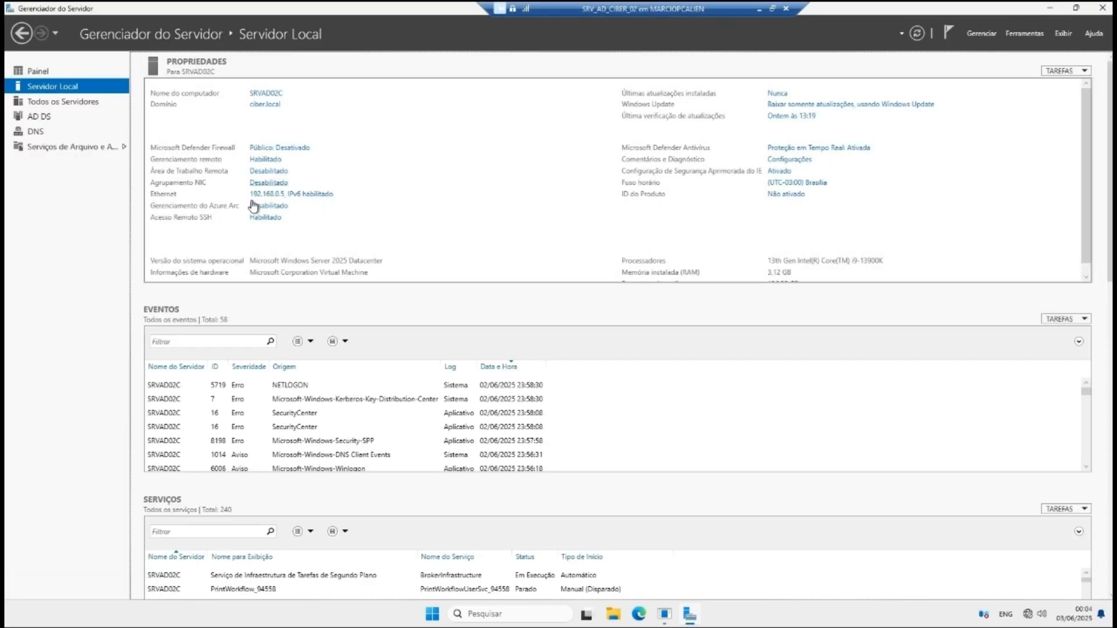
click(759, 8)
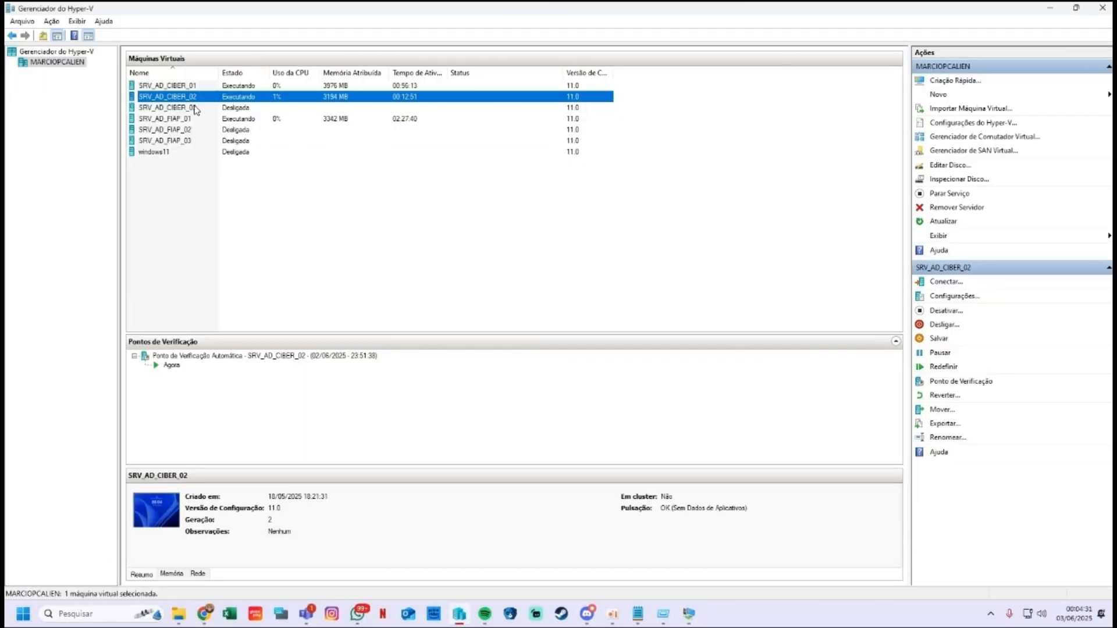
Step: Start the SRV_AD_CIBER_03 virtual machine and connect to it at full screen
double_click(196, 110)
click(352, 211)
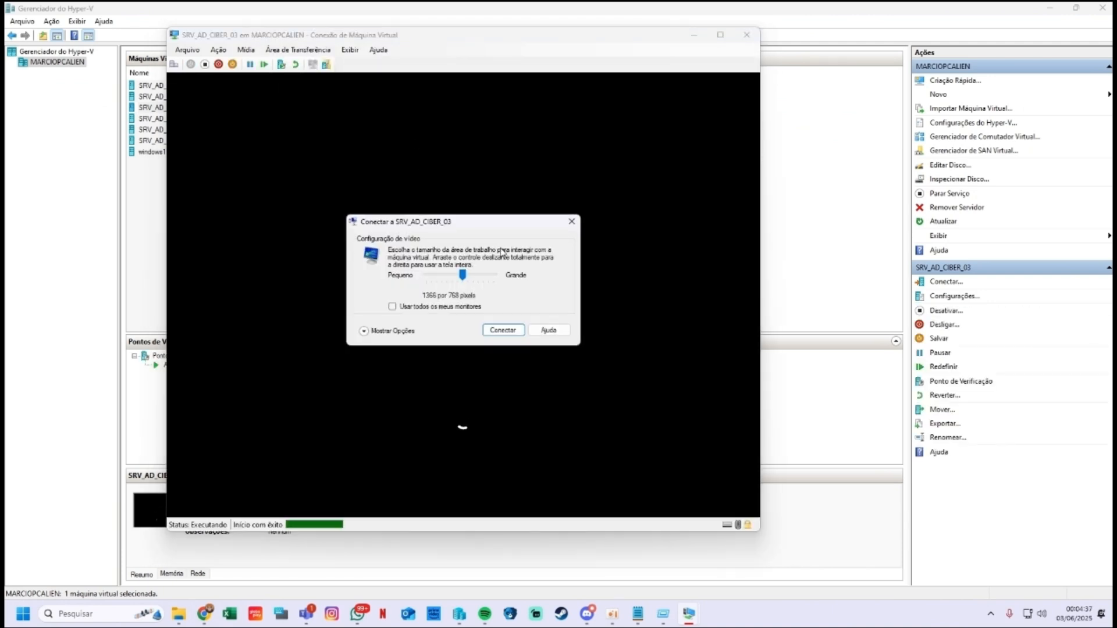
click(501, 330)
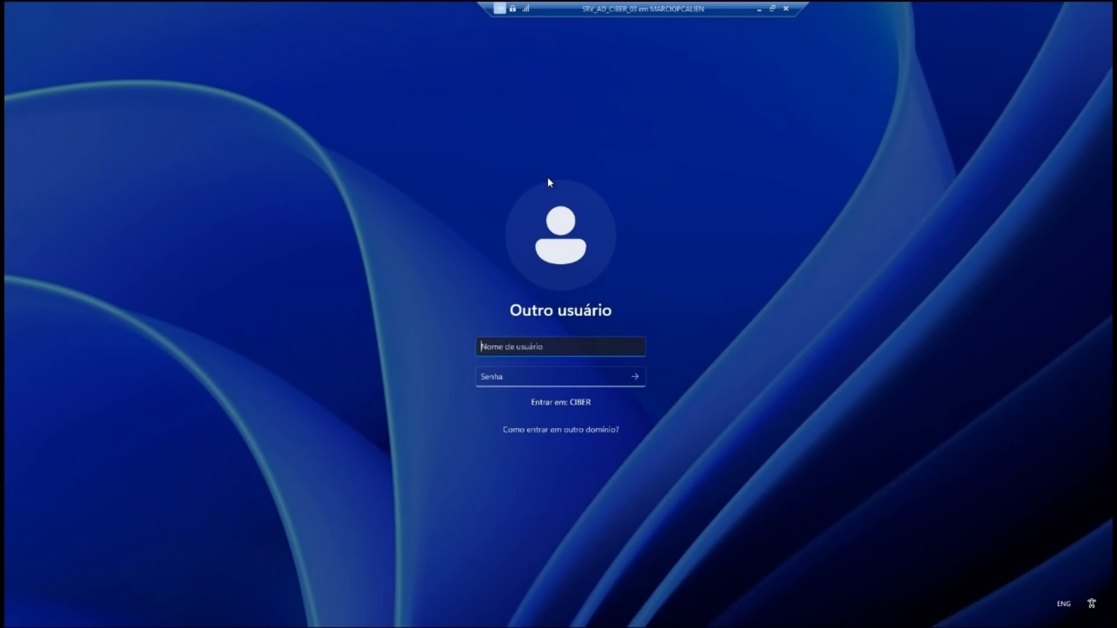
Step: Sign in as Administrador, re-entering the mistyped account password
text(Administrador)
key(Tab)
key(Caps_Lock)
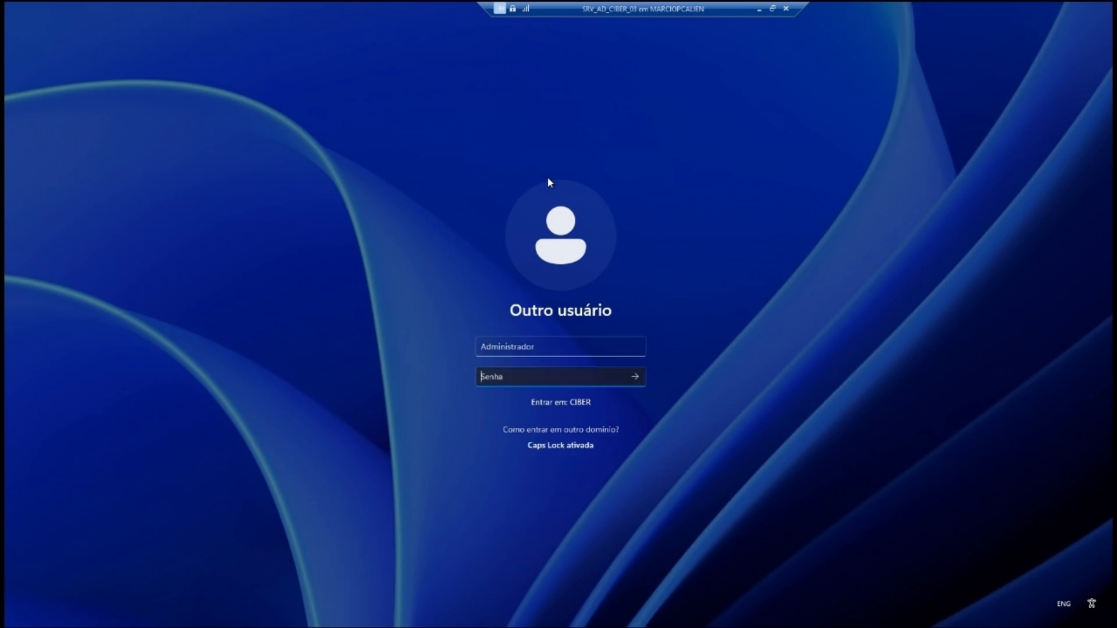
text(•)
key(Caps_Lock)
key(BackSpace)
key(BackSpace)
key(BackSpace)
text(•)
key(Return)
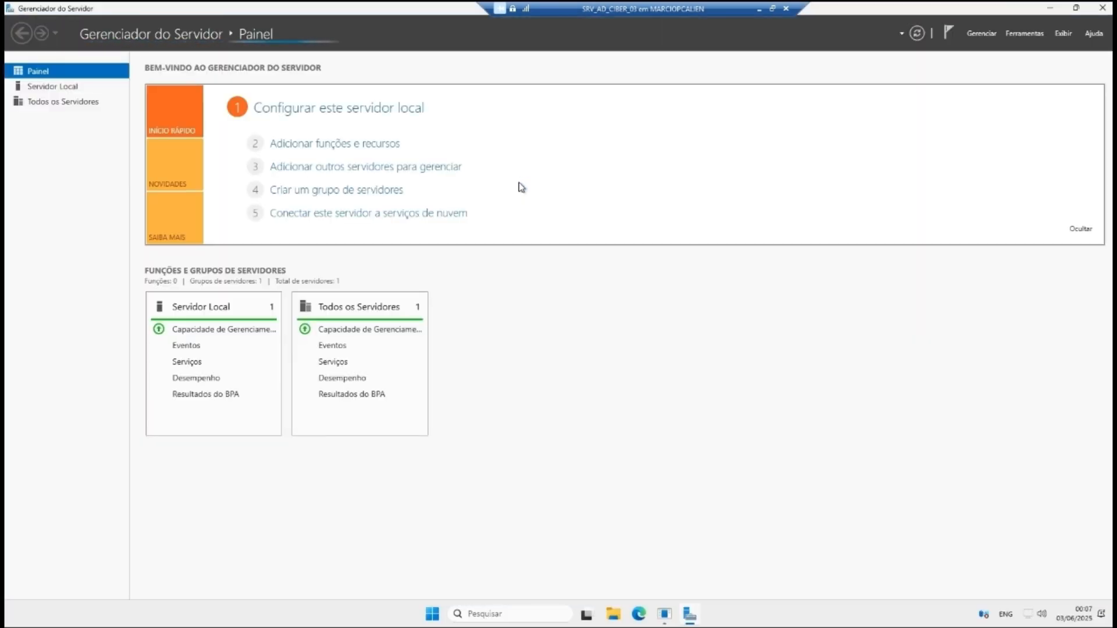
Step: Set Acesso Remoto SSH to Habilitado on SRVAD03C, then close the PowerShell window and refresh
click(58, 87)
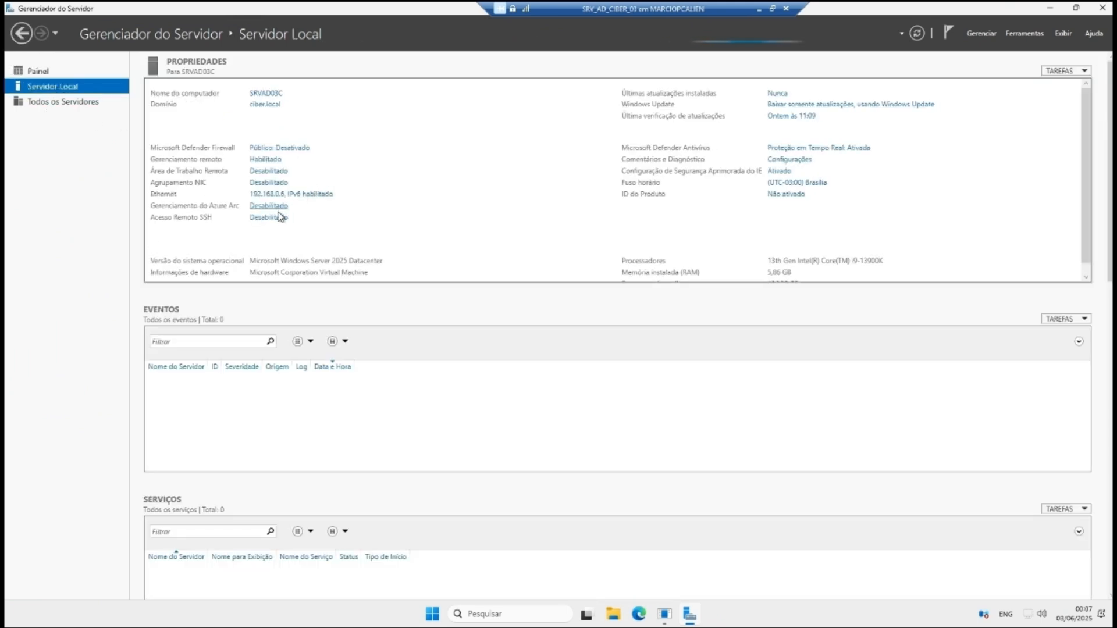
click(266, 218)
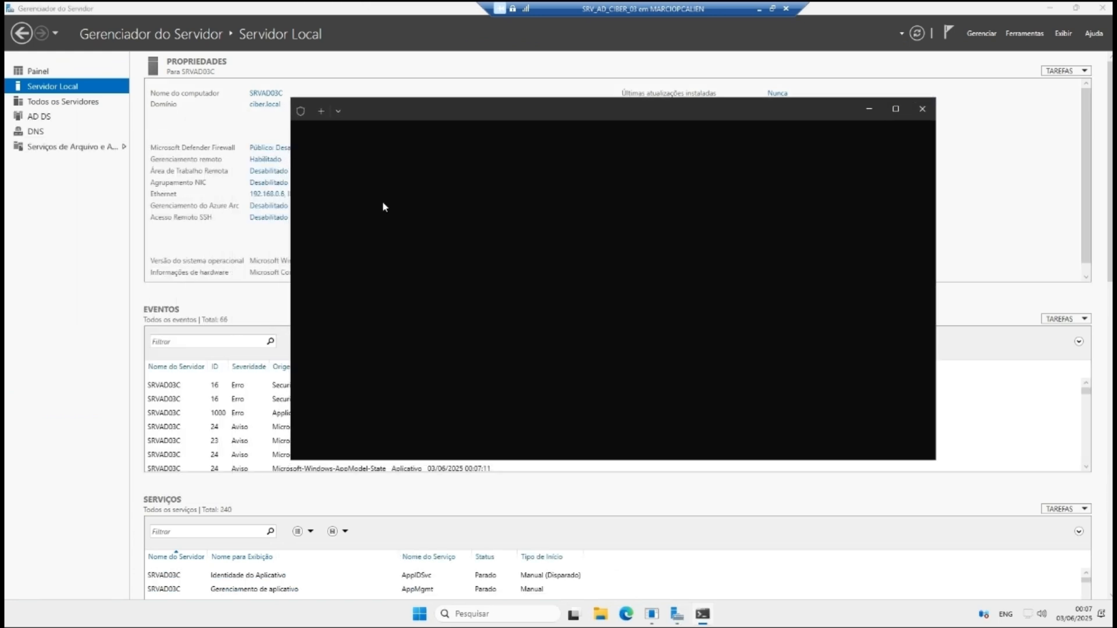
drag(397, 108, 326, 100)
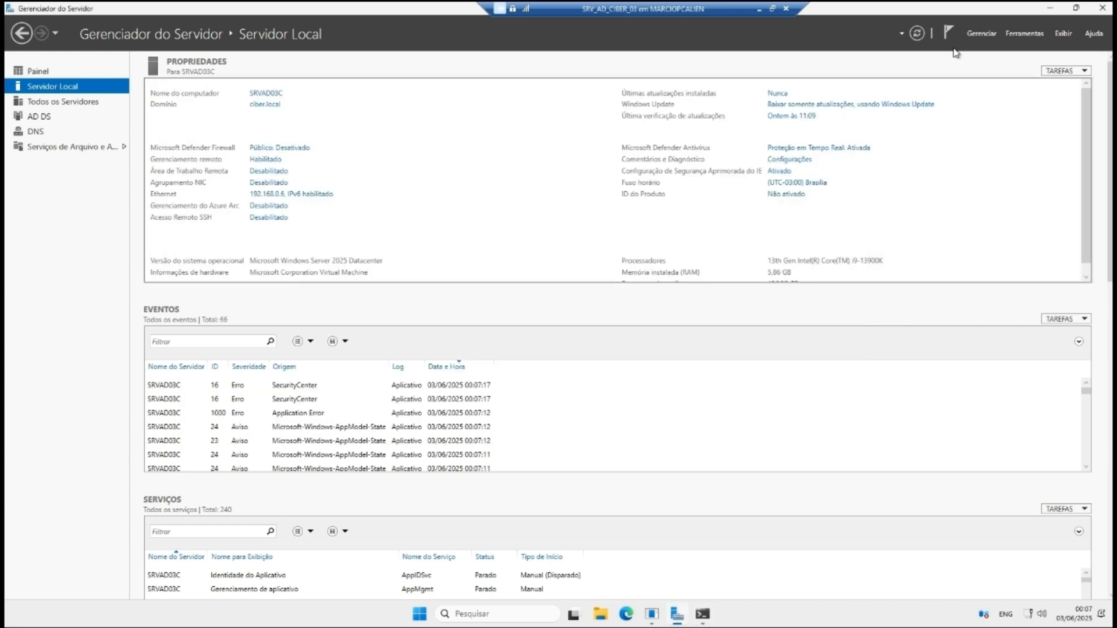
click(917, 33)
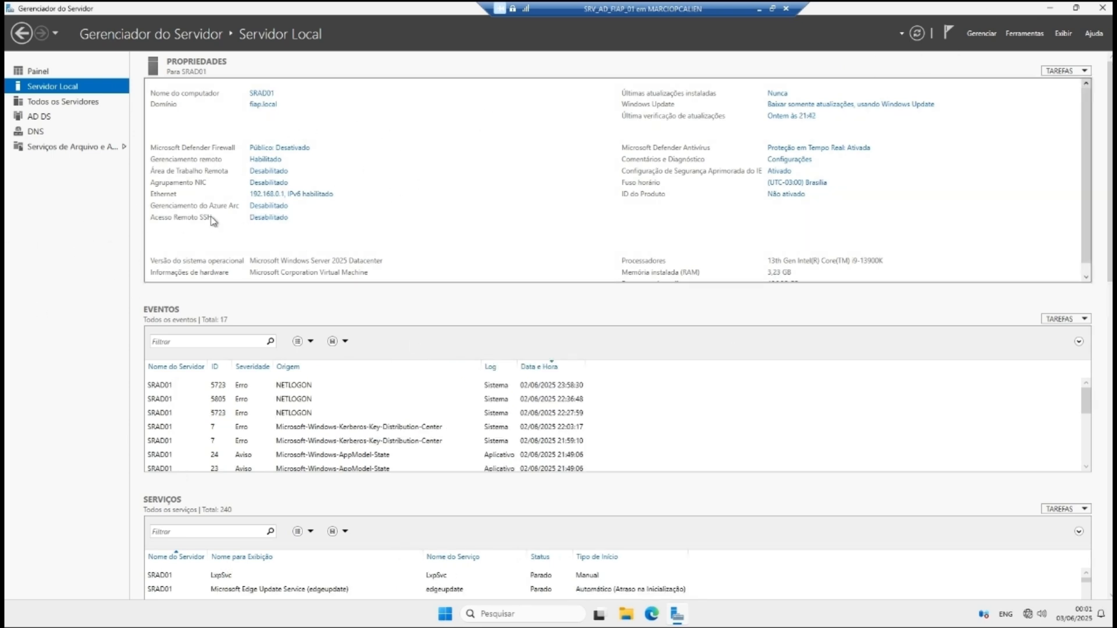
Step: Enable Acesso Remoto SSH on SRAD01's Local Server page
click(260, 218)
click(990, 34)
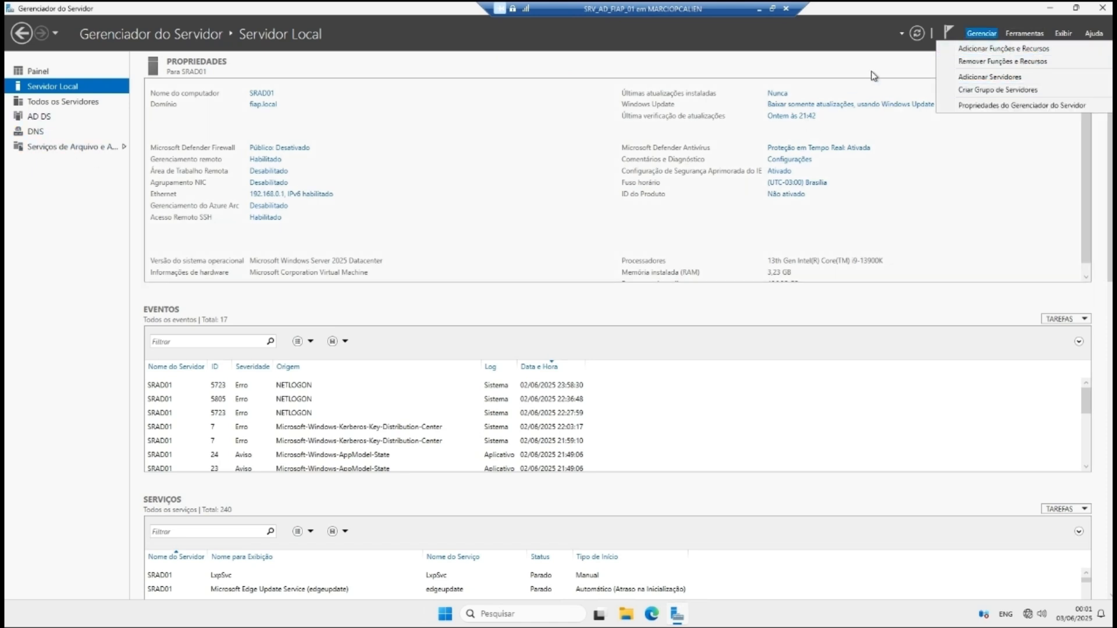
click(926, 73)
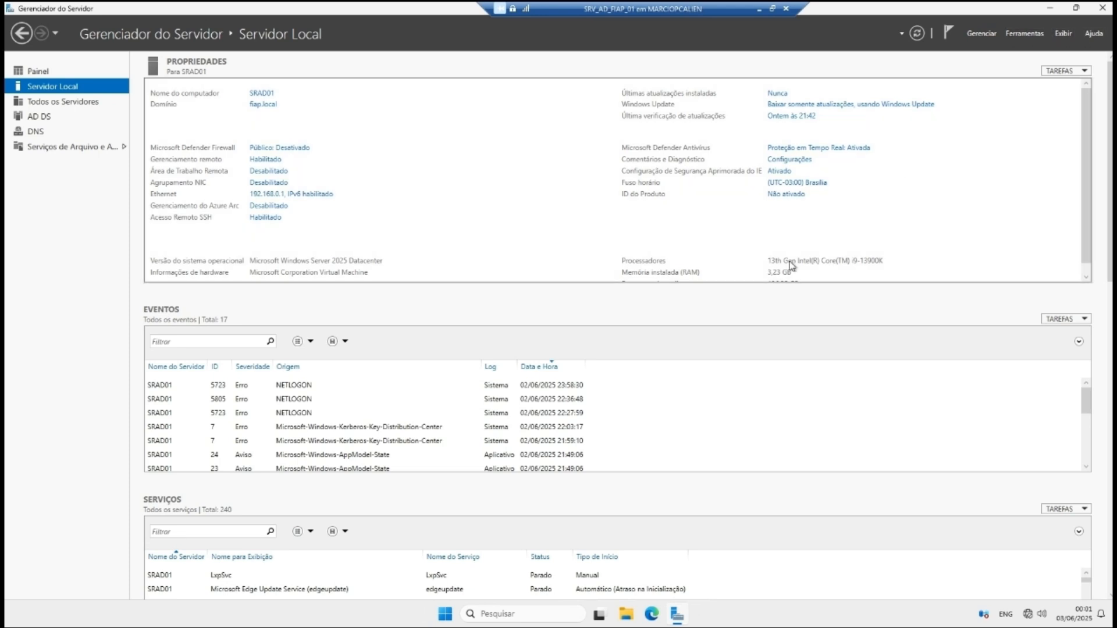
Step: Launch the firewall console and open the OpenSSH SSH Server inbound rule's properties
key(super+r)
text(w)
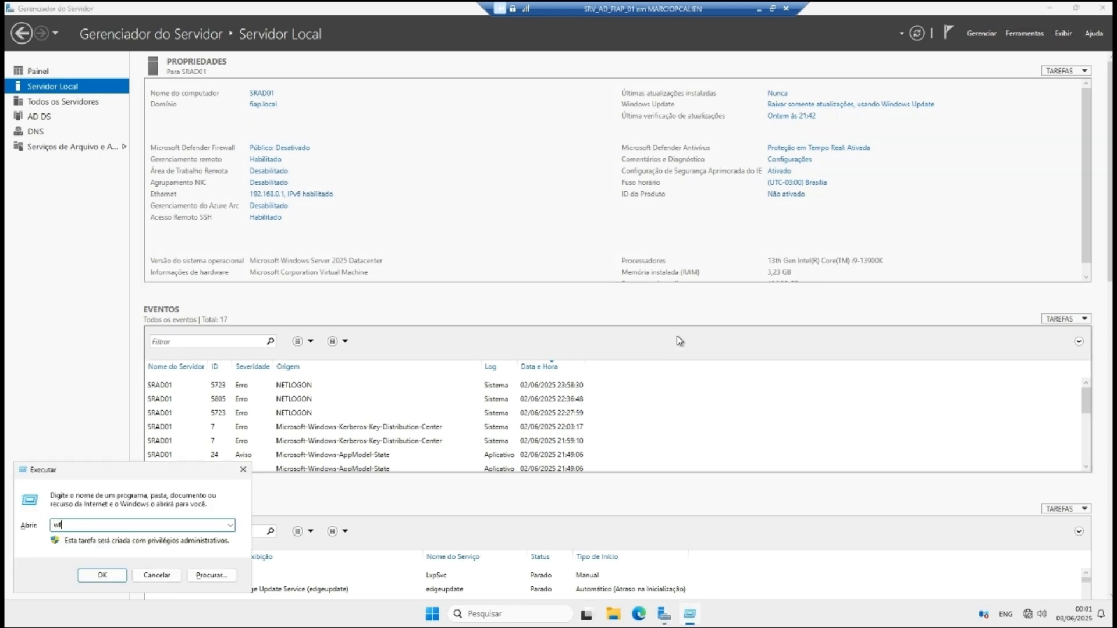
key(Return)
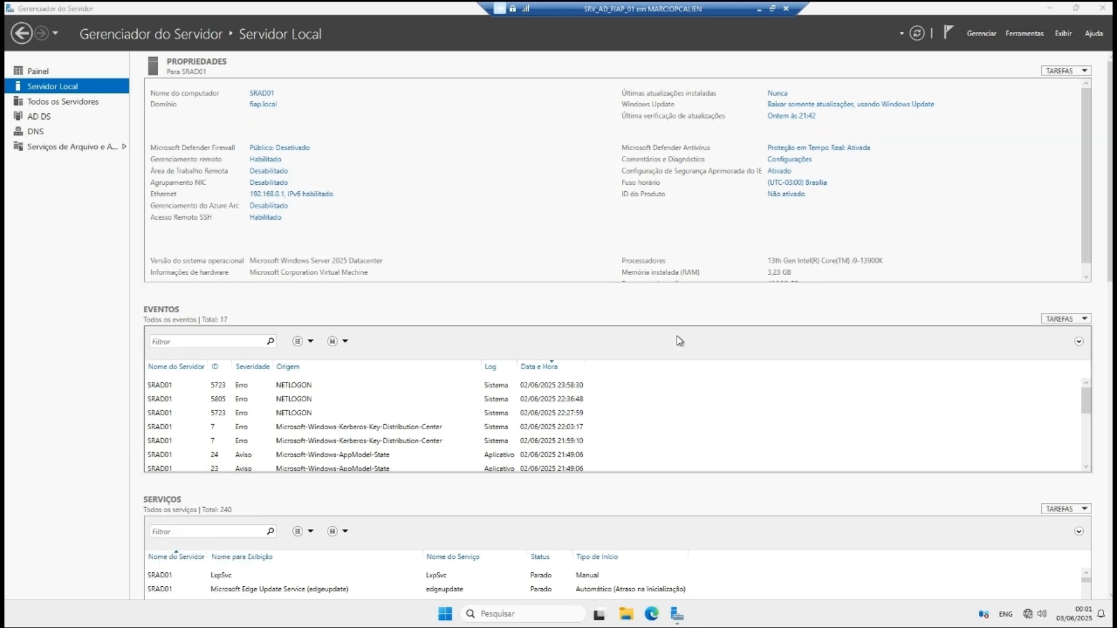
click(100, 82)
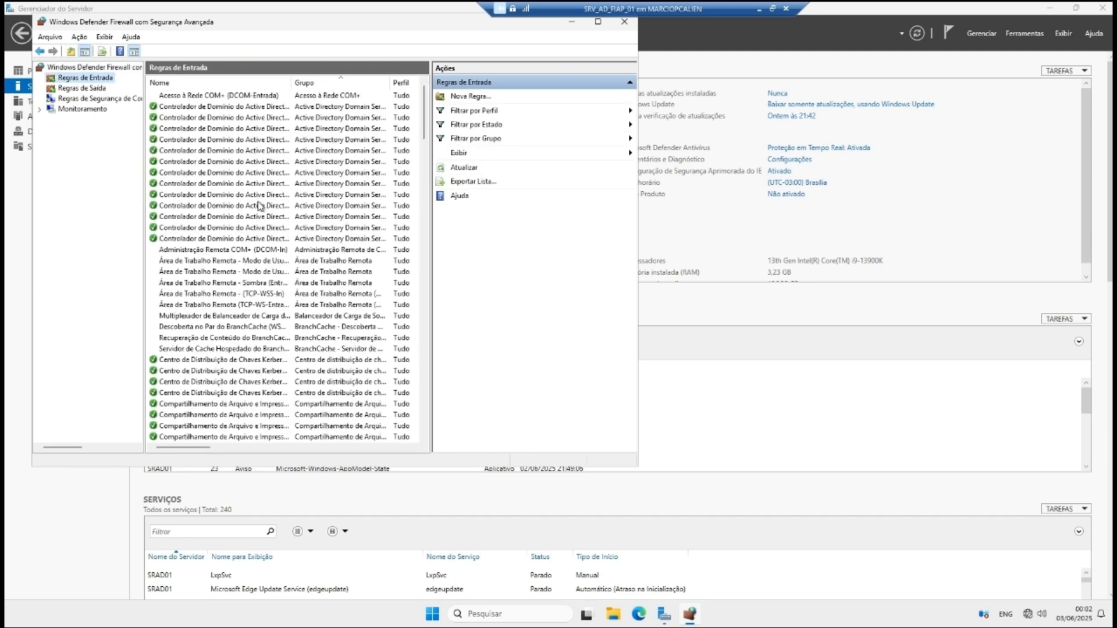
scroll(263, 231, down, 15)
scroll(263, 231, down, 15)
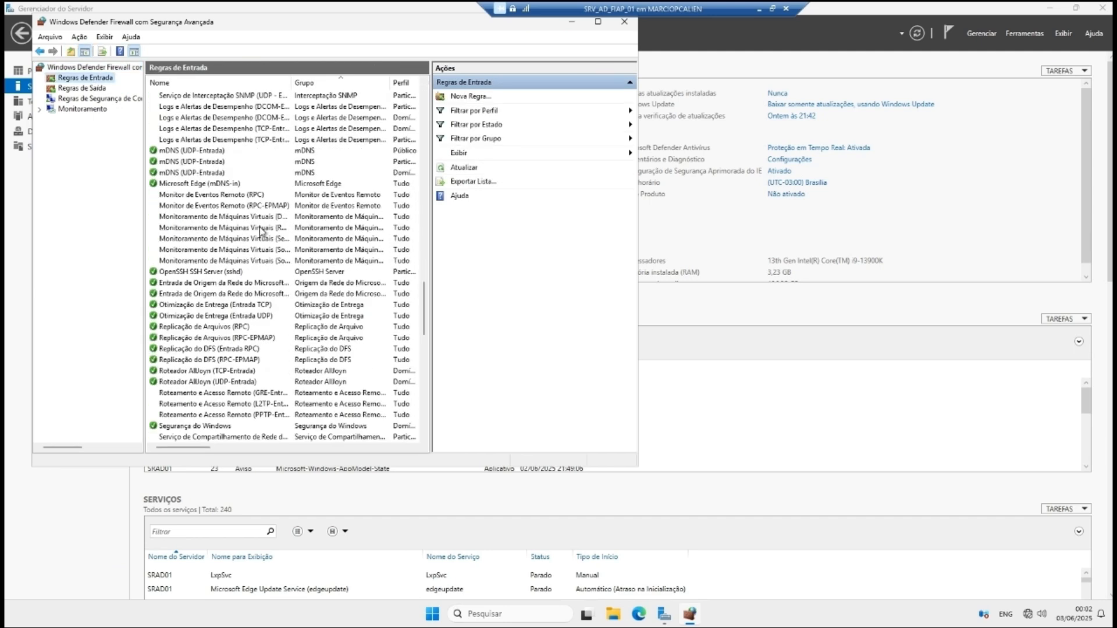
double_click(195, 173)
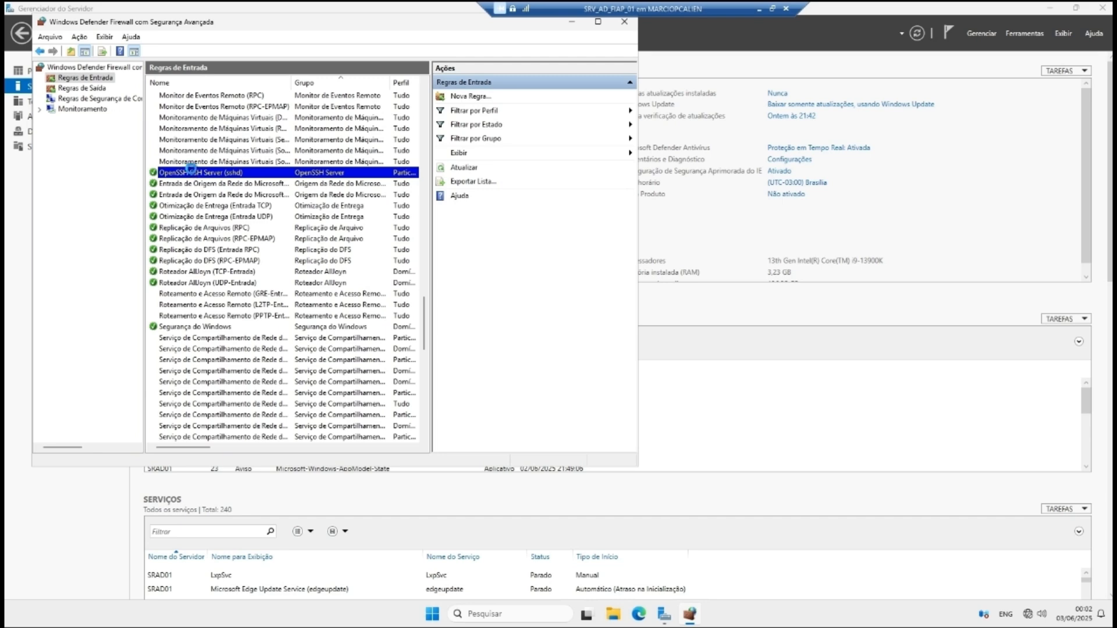
Step: Make the rule also apply to the Domínio profile, apply, and close the console
click(268, 100)
click(257, 154)
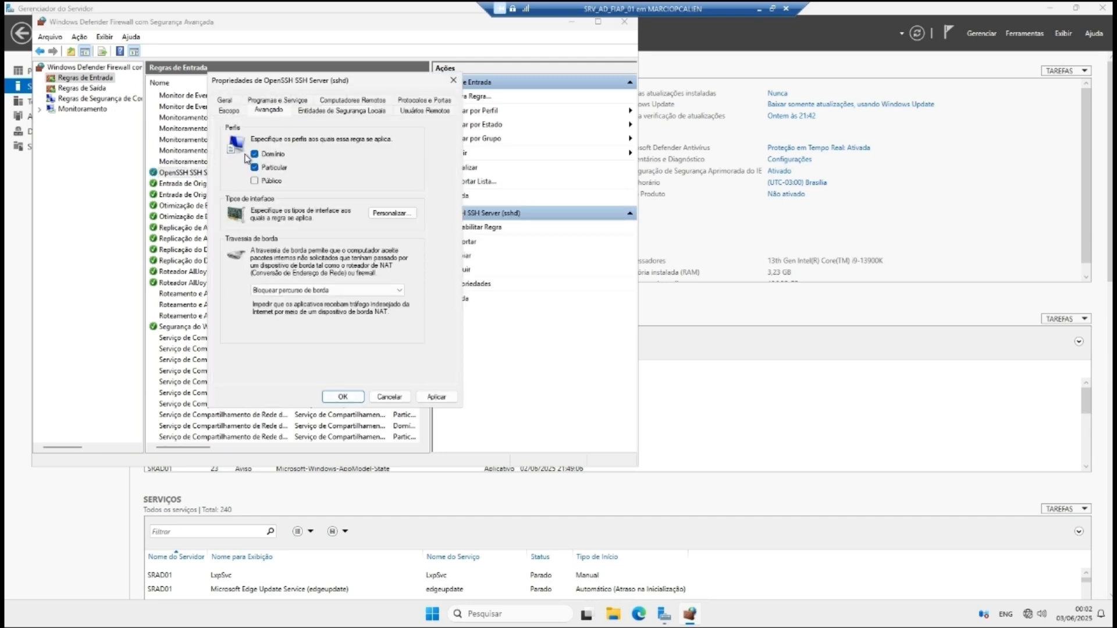
click(418, 395)
click(346, 397)
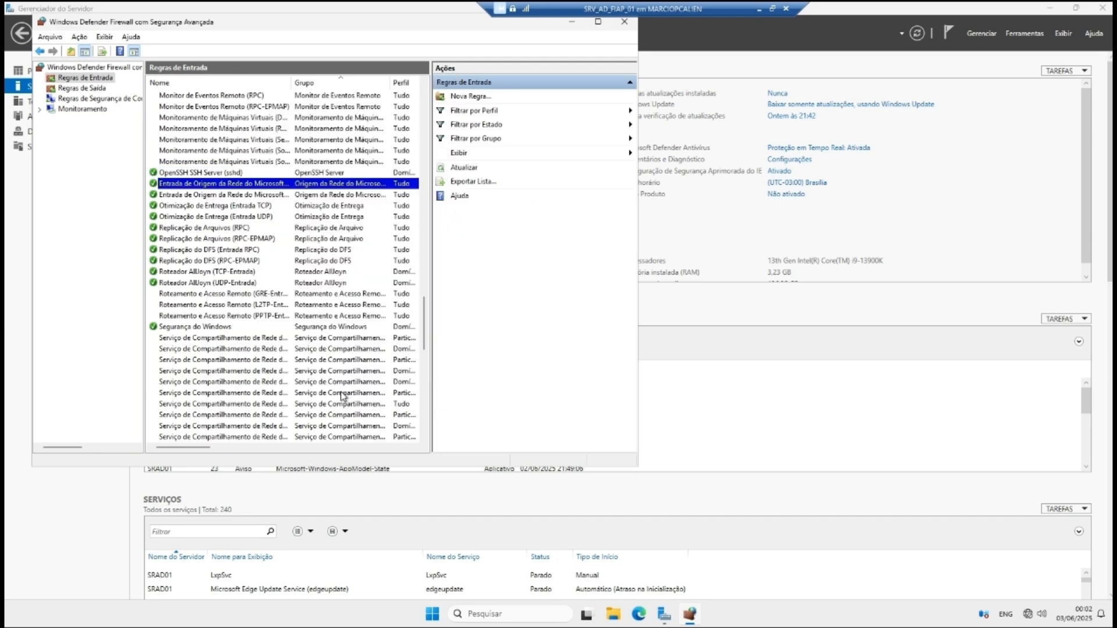
click(624, 22)
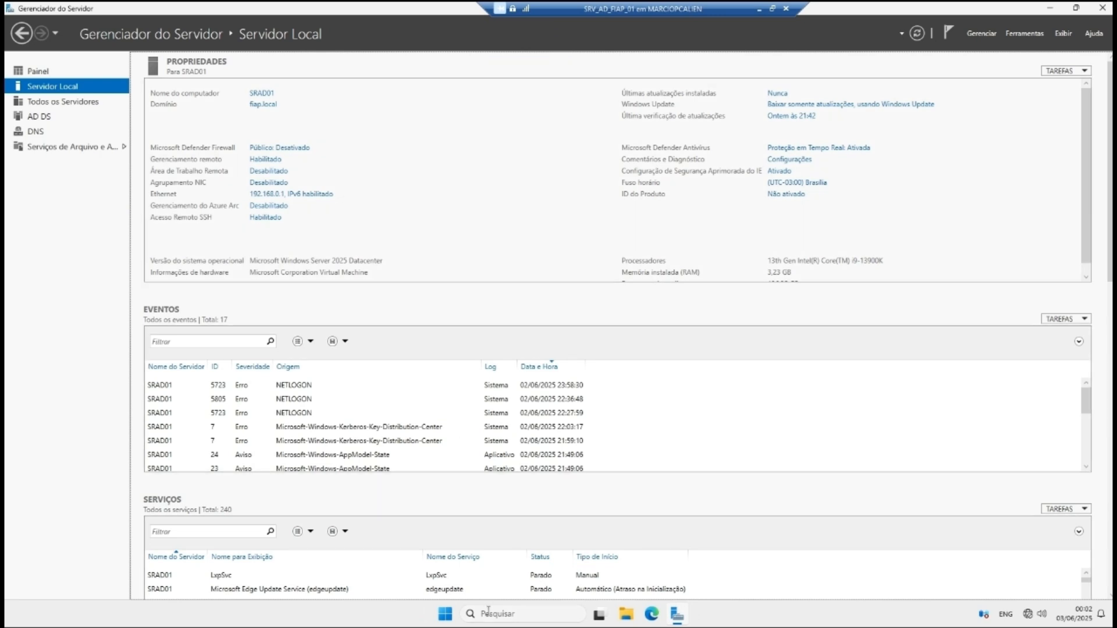
Step: Launch Active Directory Users and Computers with dsa.msc and list the Builtin groups
key(super+r)
text(dsa)
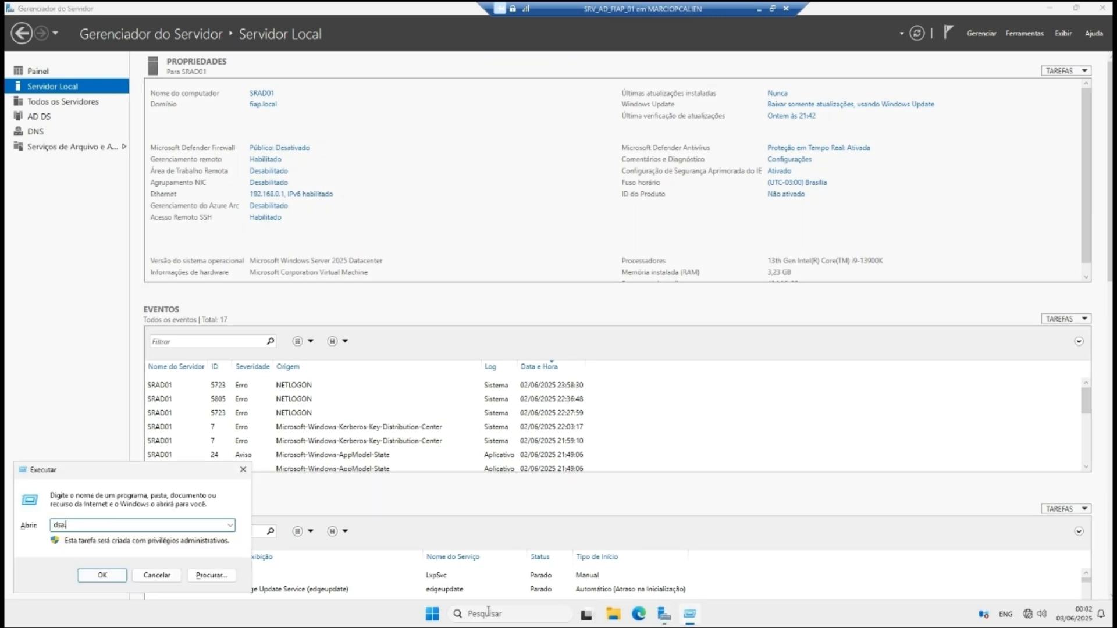
text(.msc)
key(Return)
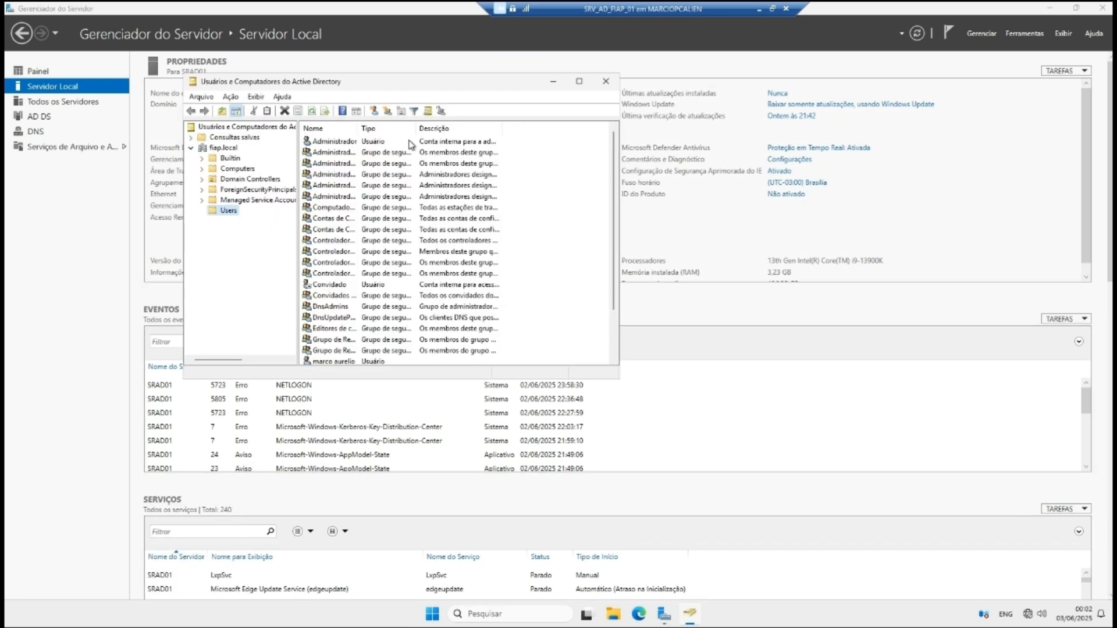
click(582, 85)
click(56, 84)
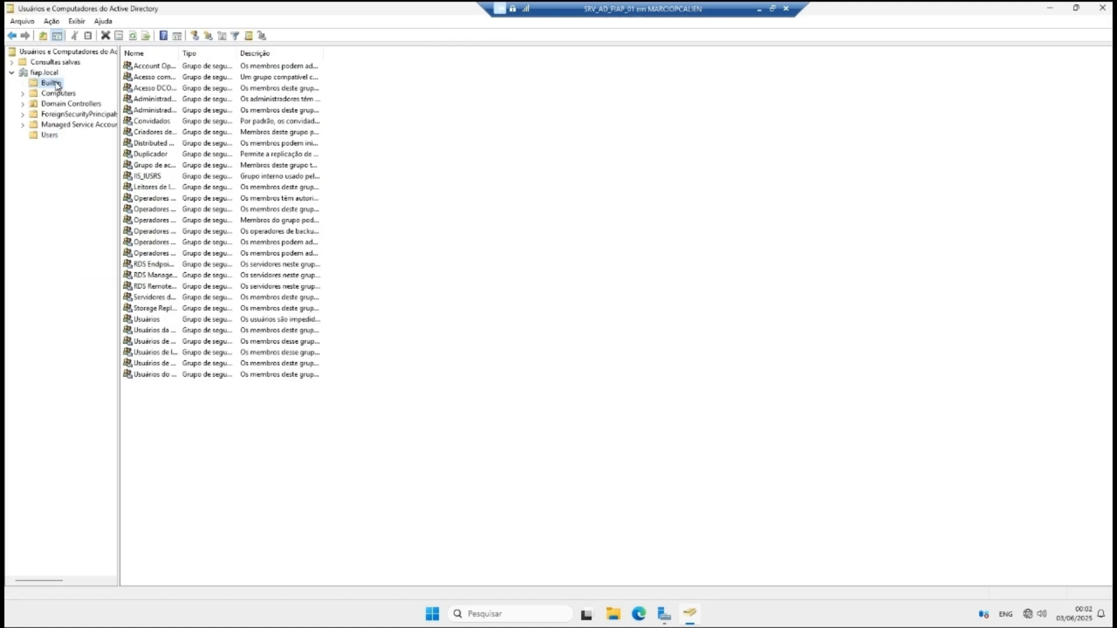
drag(179, 53, 334, 53)
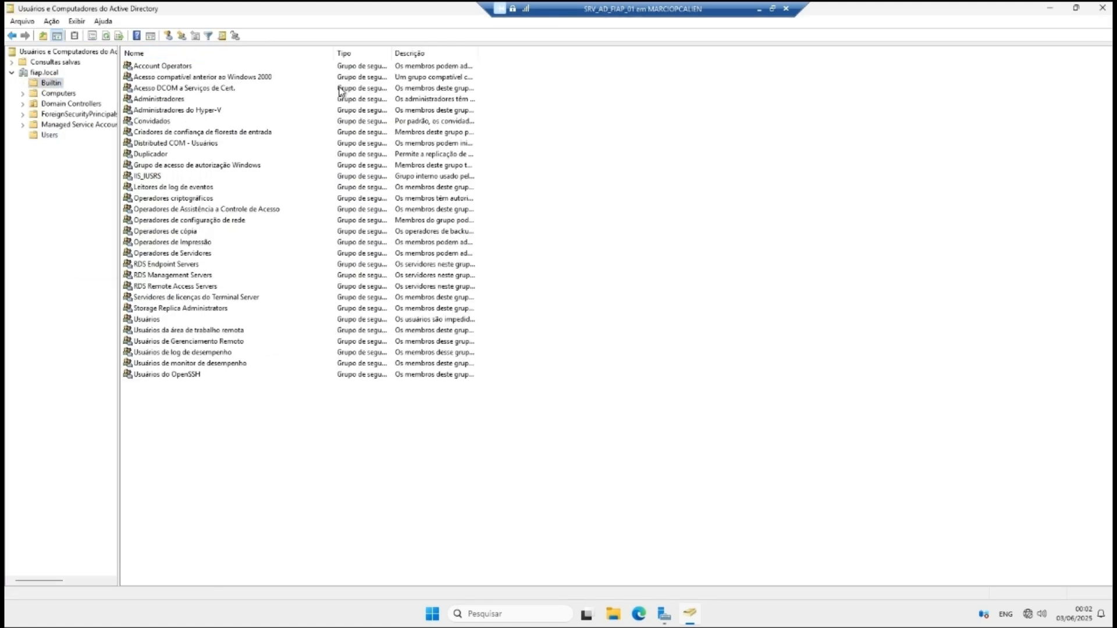
Step: Open the Propriedades of the Usuários do OpenSSH group
double_click(197, 374)
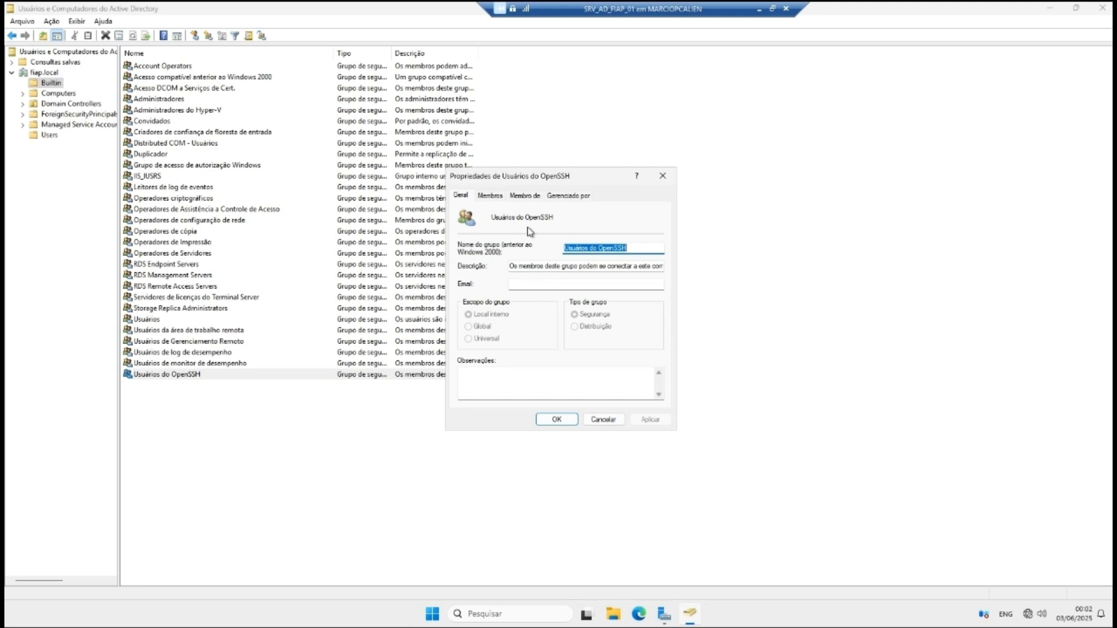
click(662, 175)
right_click(169, 374)
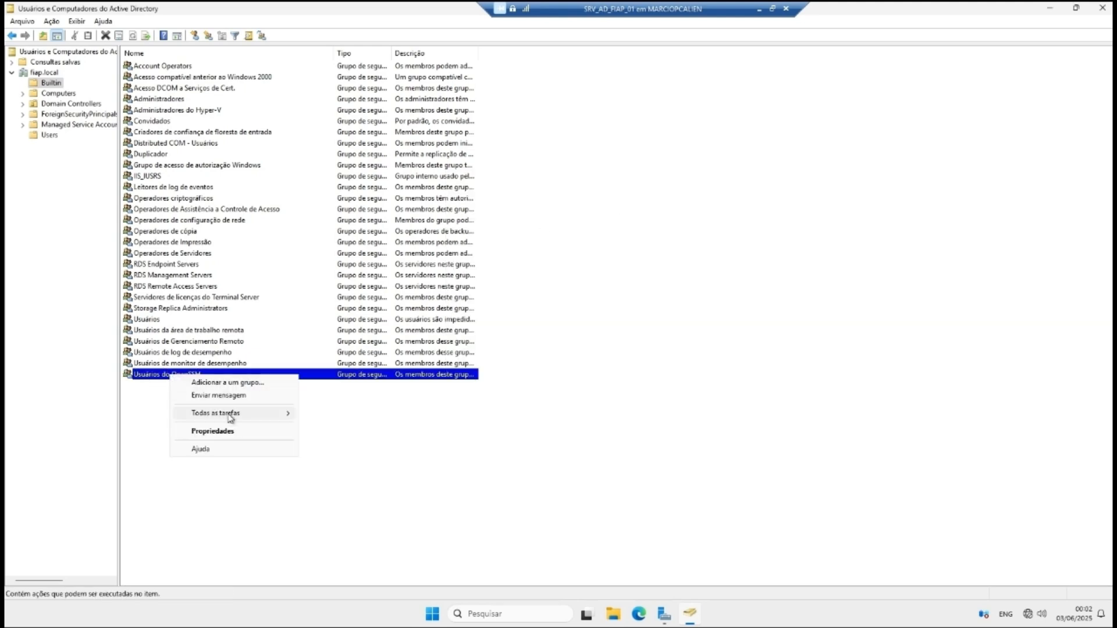
click(227, 437)
click(662, 176)
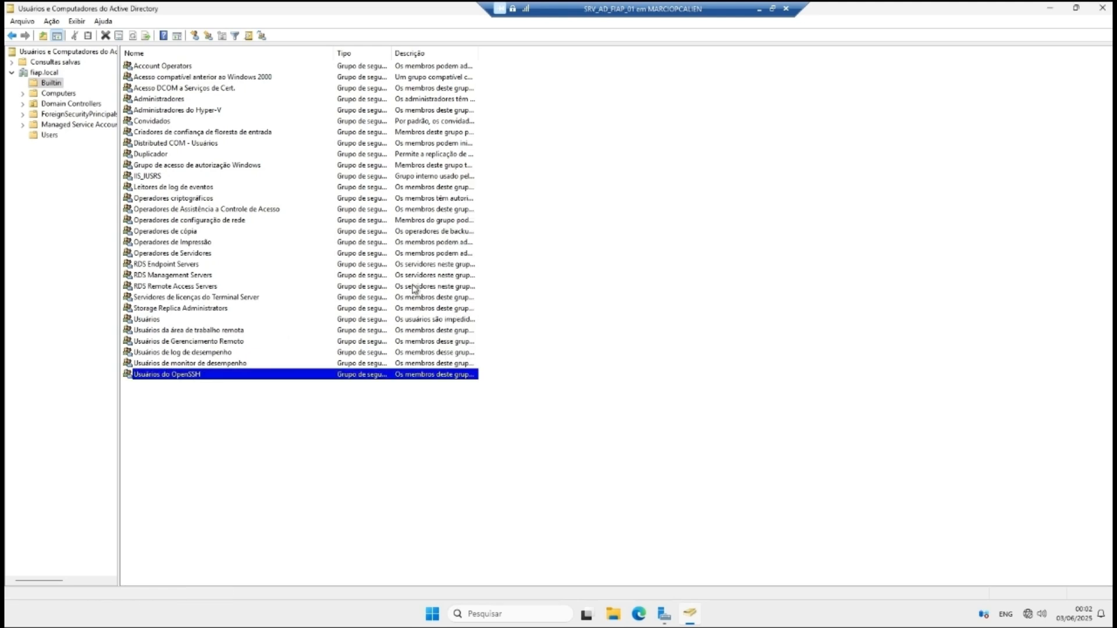
right_click(187, 378)
click(224, 434)
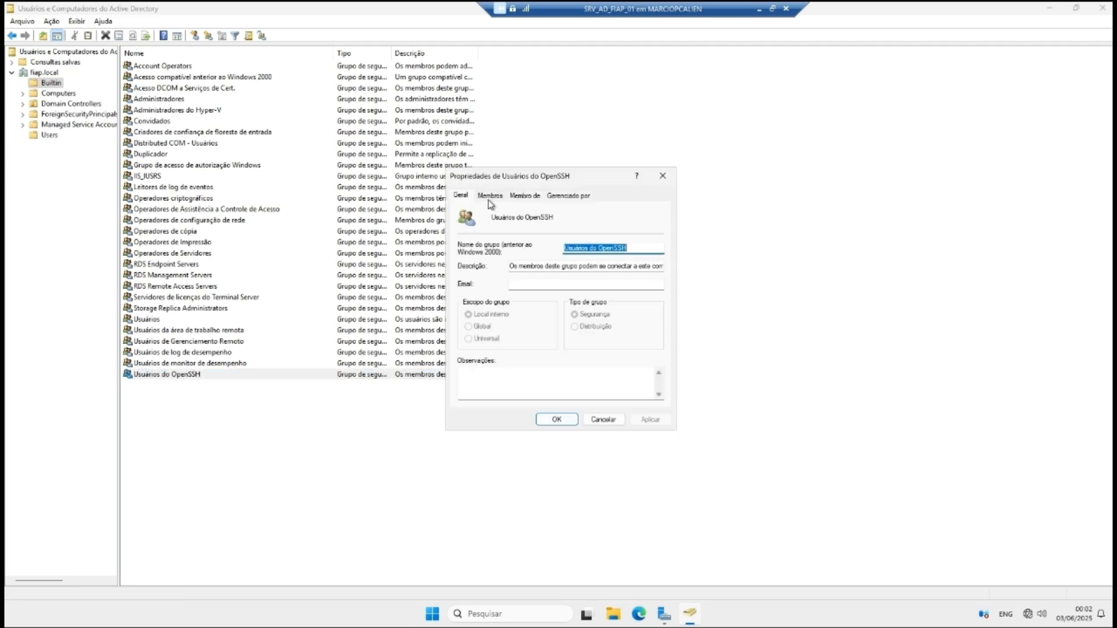
Step: Add Administrador and Administradores do Domínio as Membros of Usuários do OpenSSH and apply
click(490, 196)
click(478, 386)
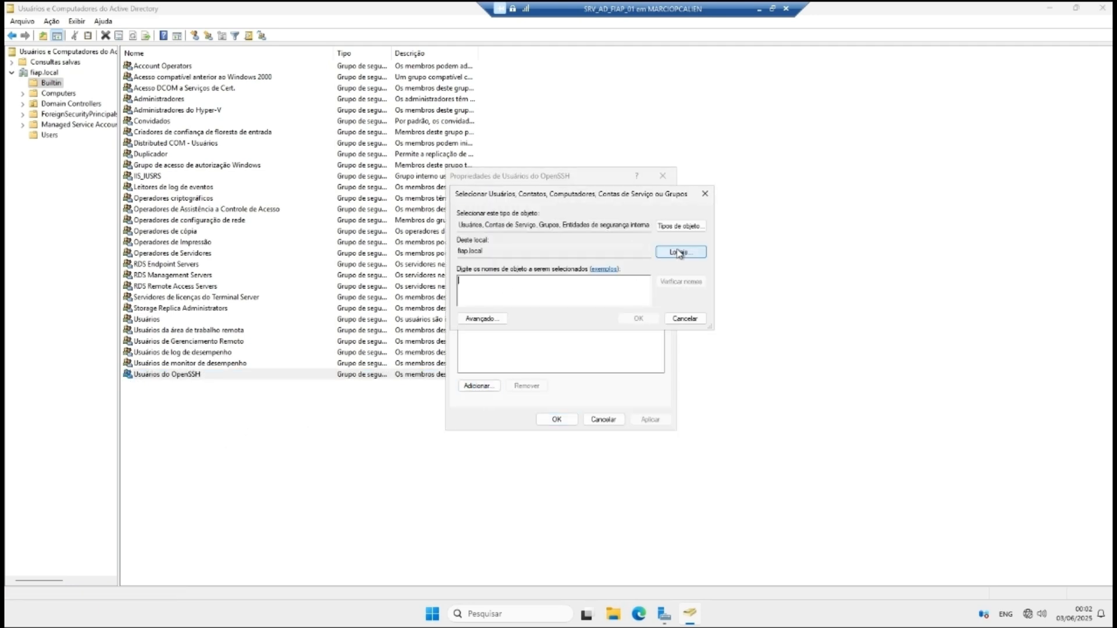
click(689, 230)
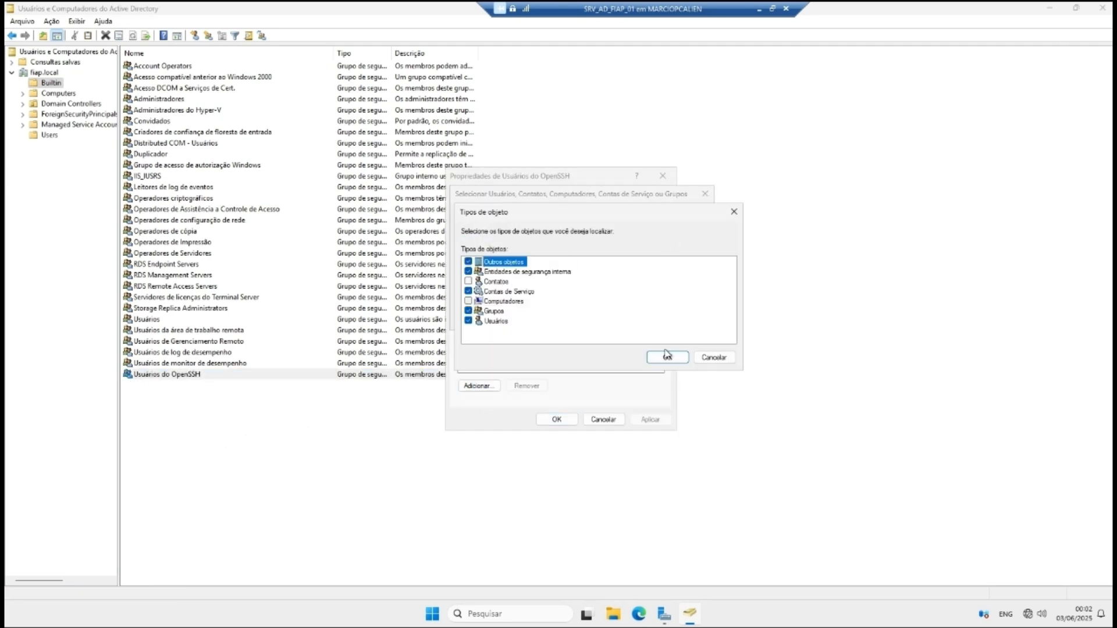
click(667, 356)
text(ad)
click(687, 282)
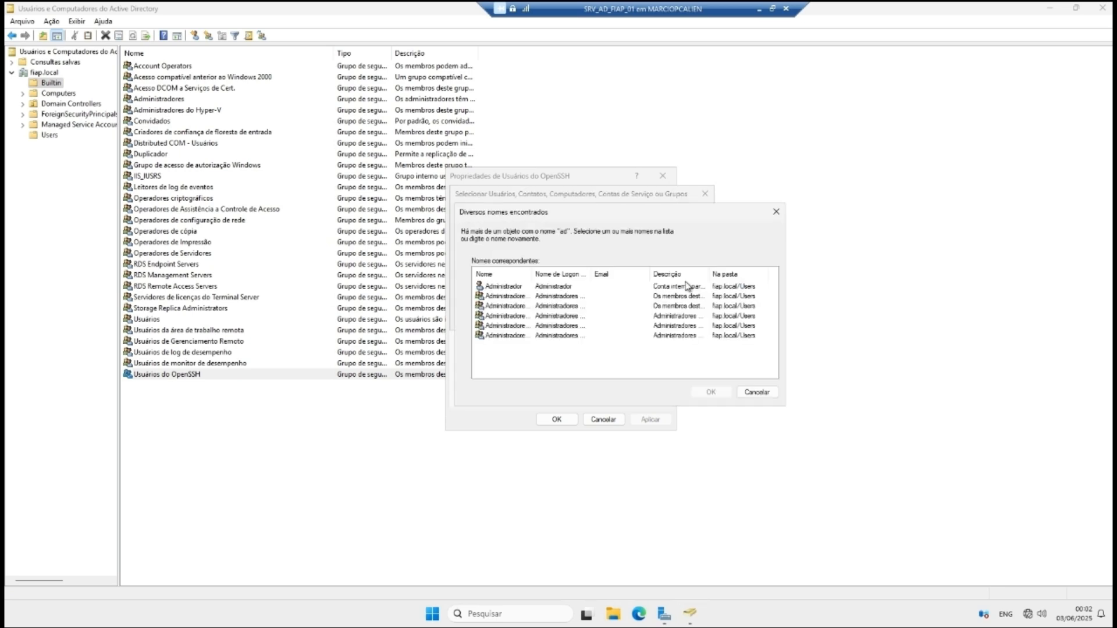
click(510, 286)
ctrl+click(538, 336)
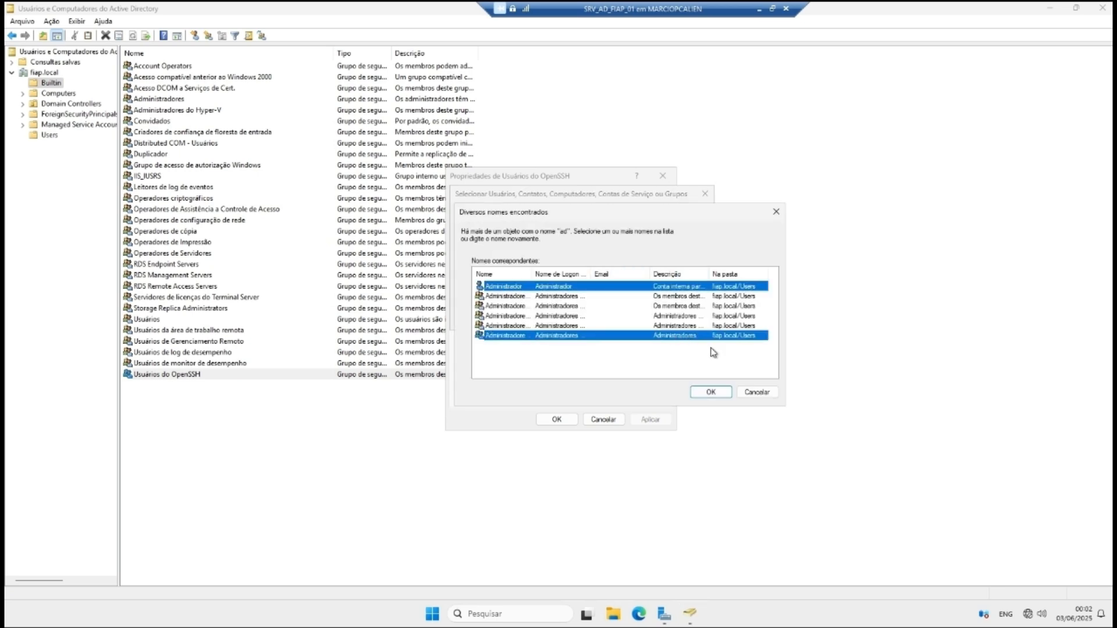
click(711, 392)
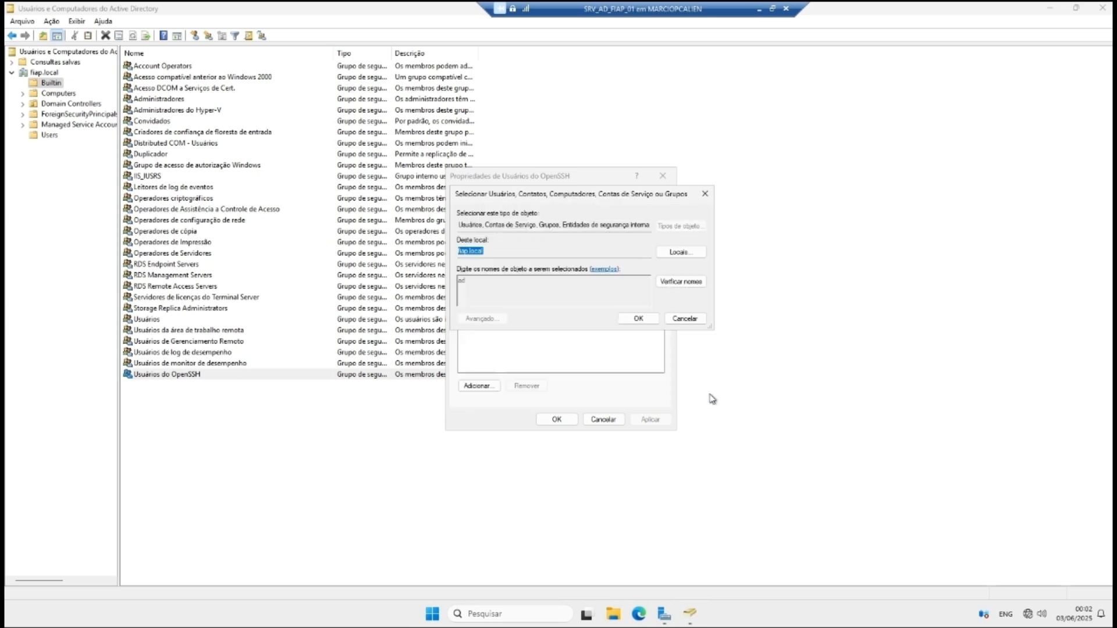
click(638, 318)
click(641, 421)
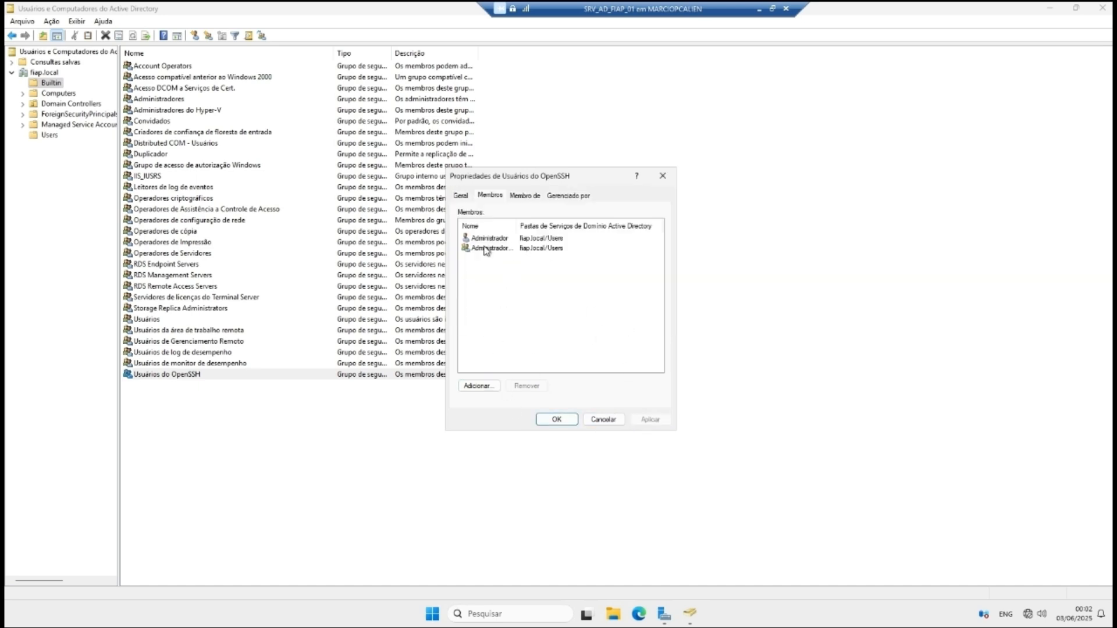
click(556, 419)
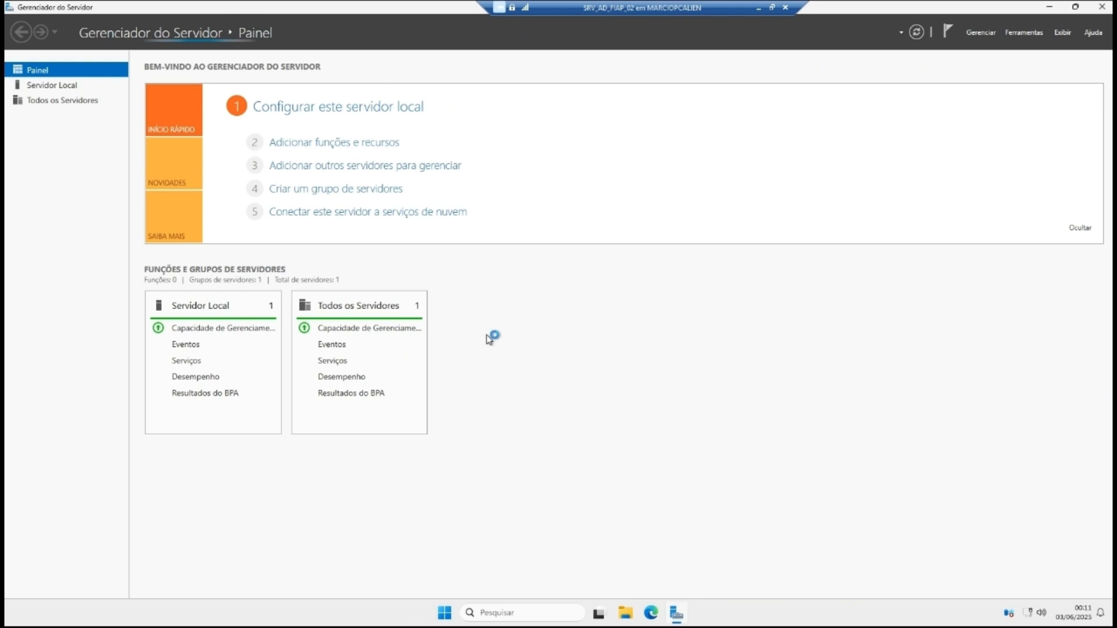
Step: Switch SRVFIAP02's Acesso Remoto SSH to Habilitado on Servidor Local, then minimize the VM window
click(68, 86)
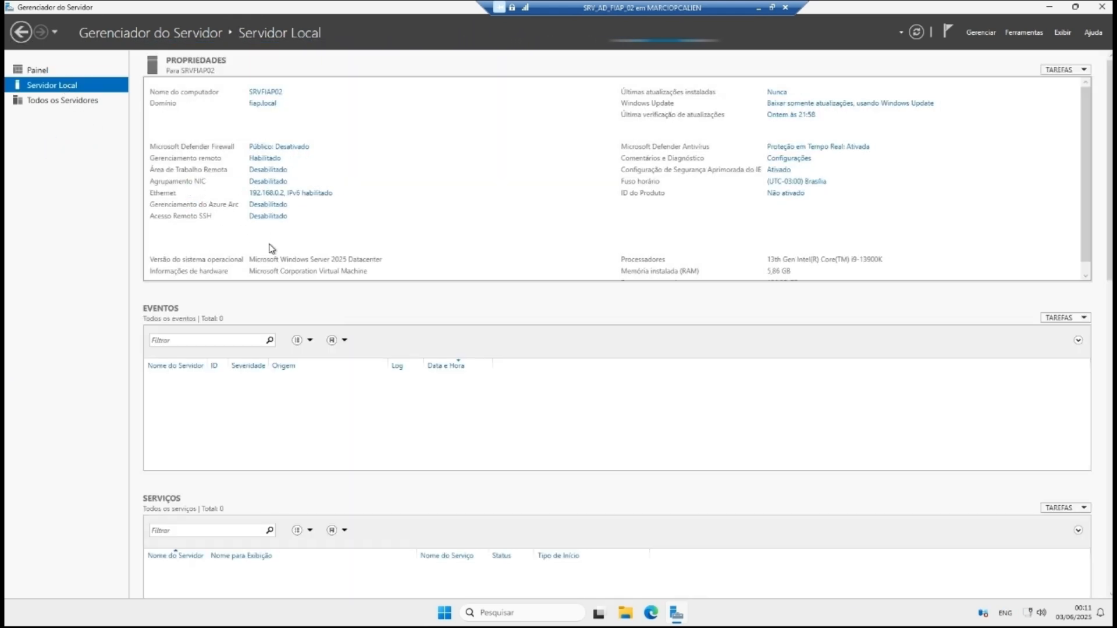
click(269, 218)
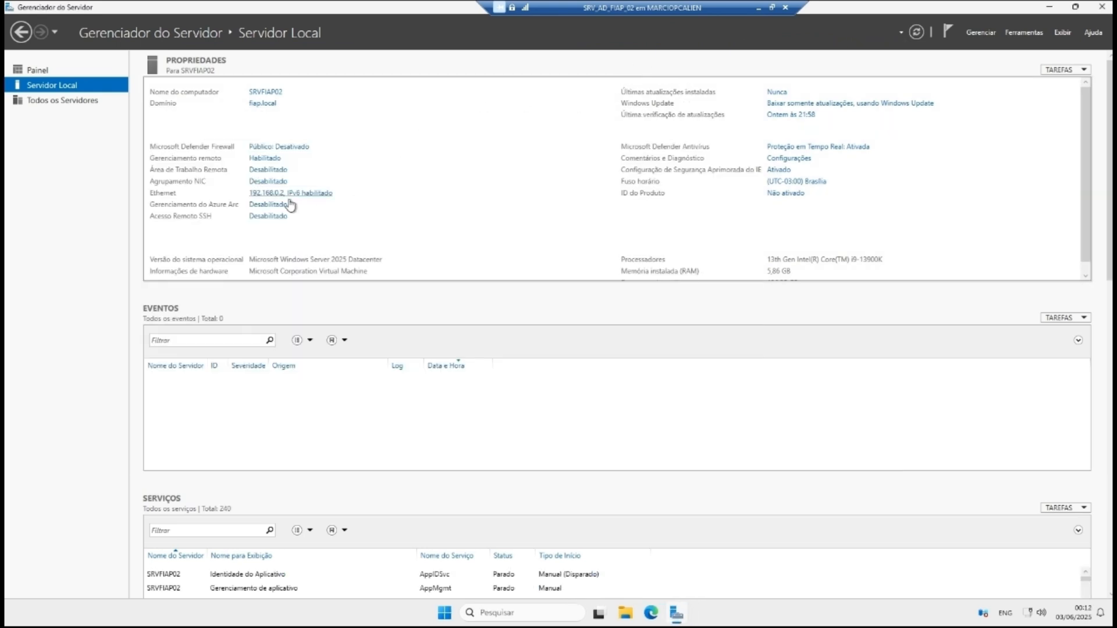
click(912, 39)
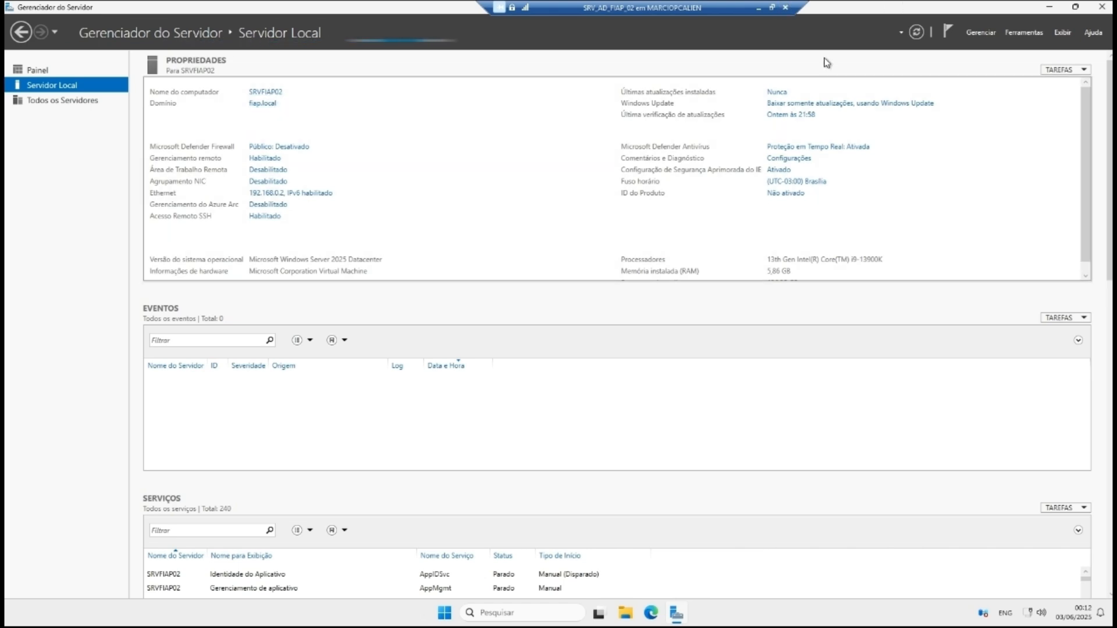
click(758, 8)
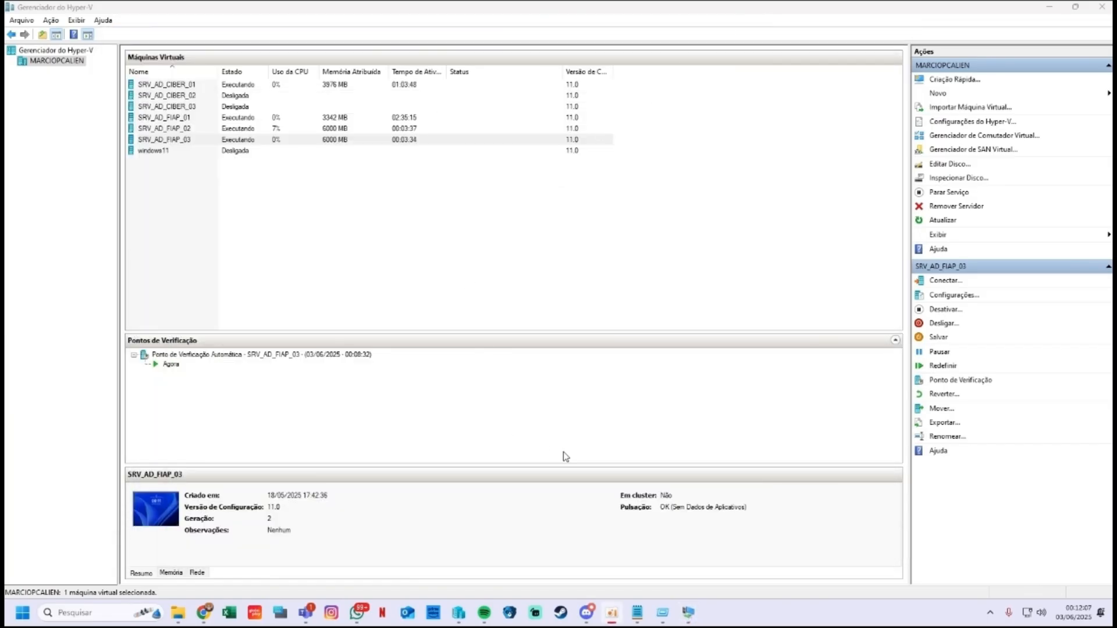
Step: Bring up the SRV_AD_FIAP_03 connection and switch SRVAD03's SSH remote access to Habilitado
mouse_move(689, 610)
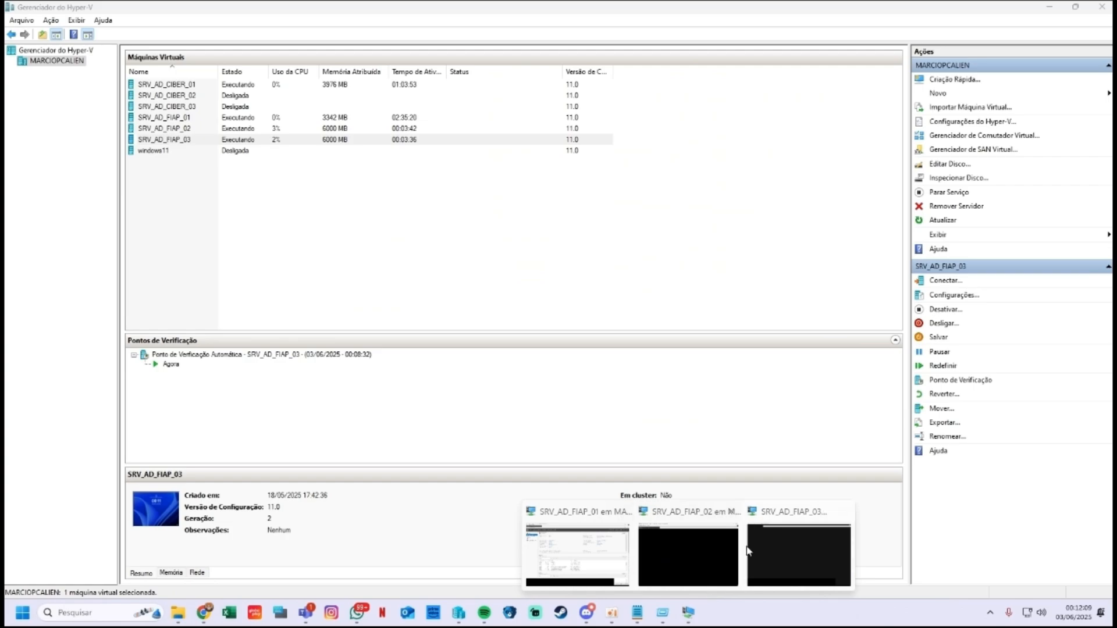
click(790, 548)
click(53, 86)
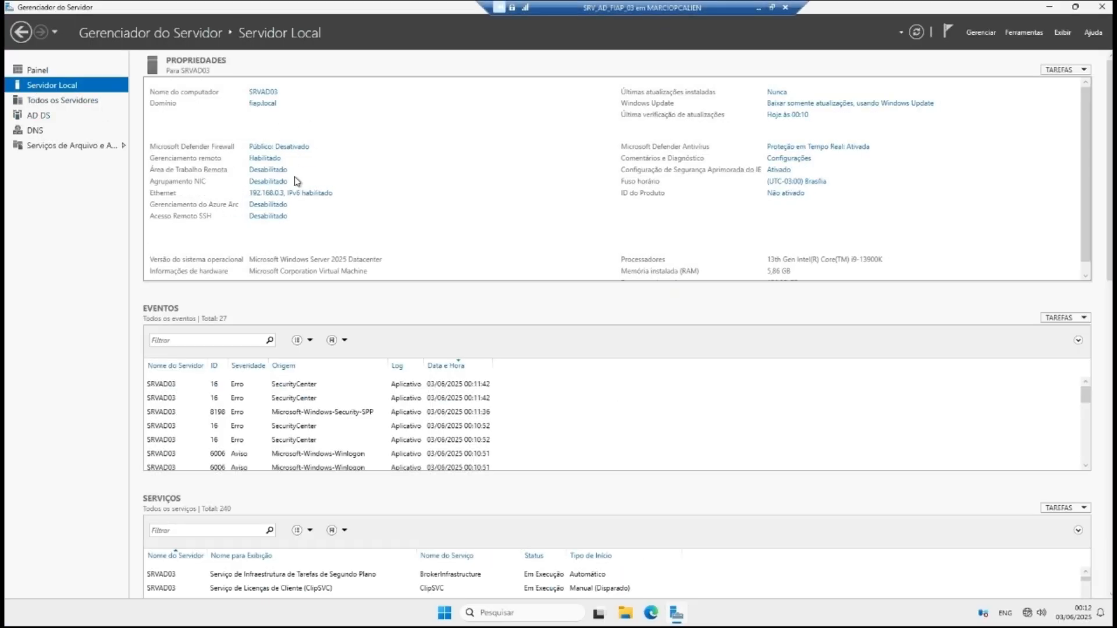
click(267, 218)
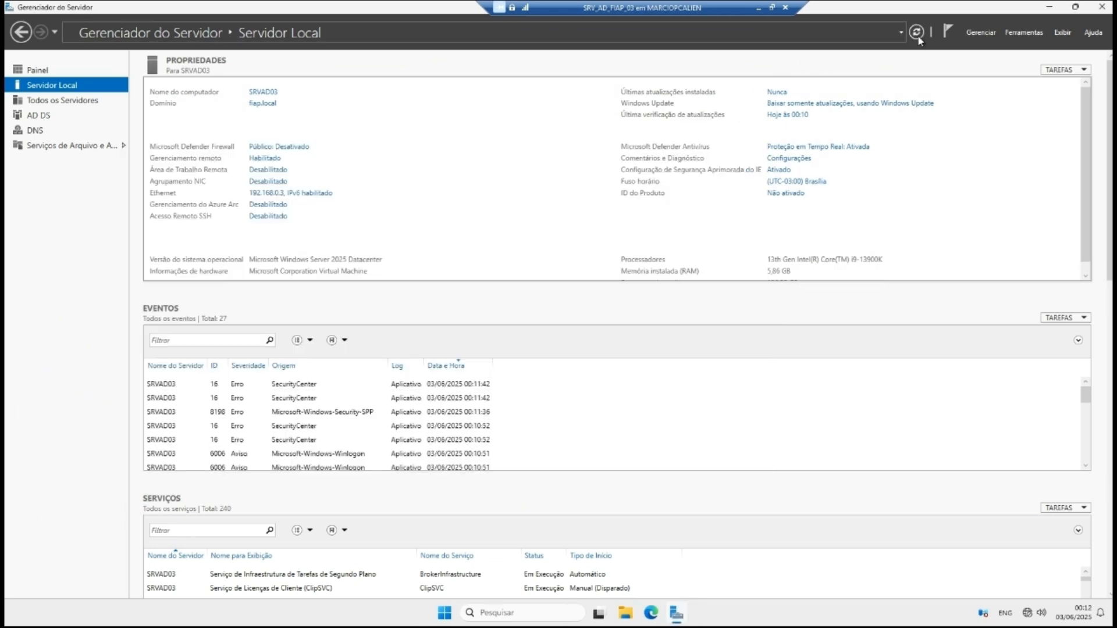
click(916, 33)
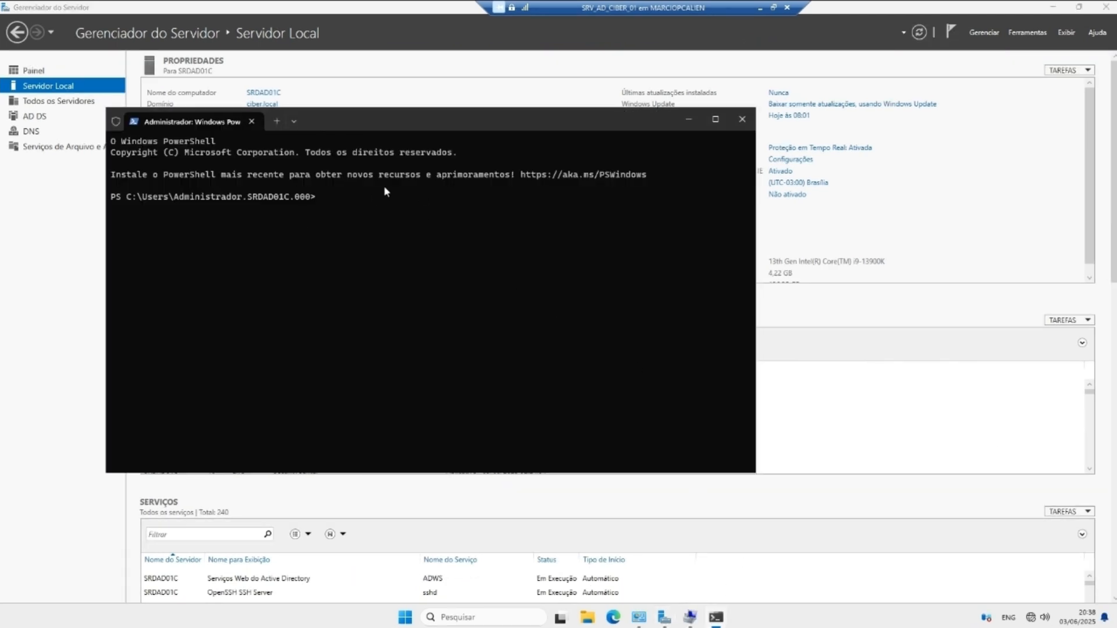
Step: Paste the LAPS schema command at the PowerShell prompt, strip the leading space, and run it
right_click(341, 199)
key(Home)
key(BackSpace)
key(Return)
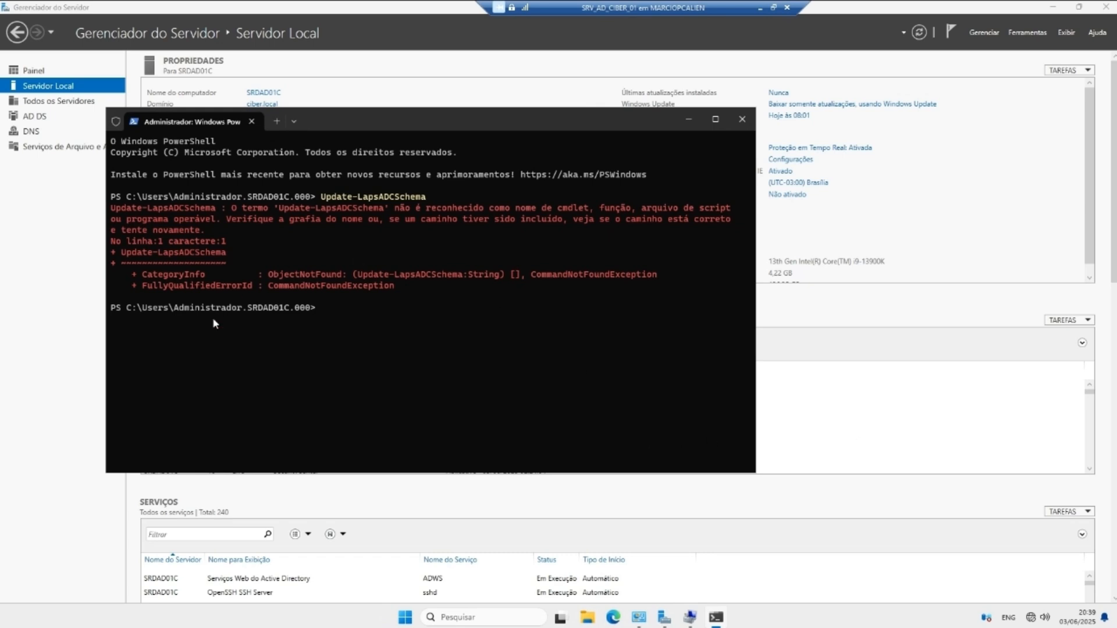
Step: Run Update-LapsADSchema, answering A (Sim para Todos) to accept all schema changes
text(Update-LapsADSchema)
key(Return)
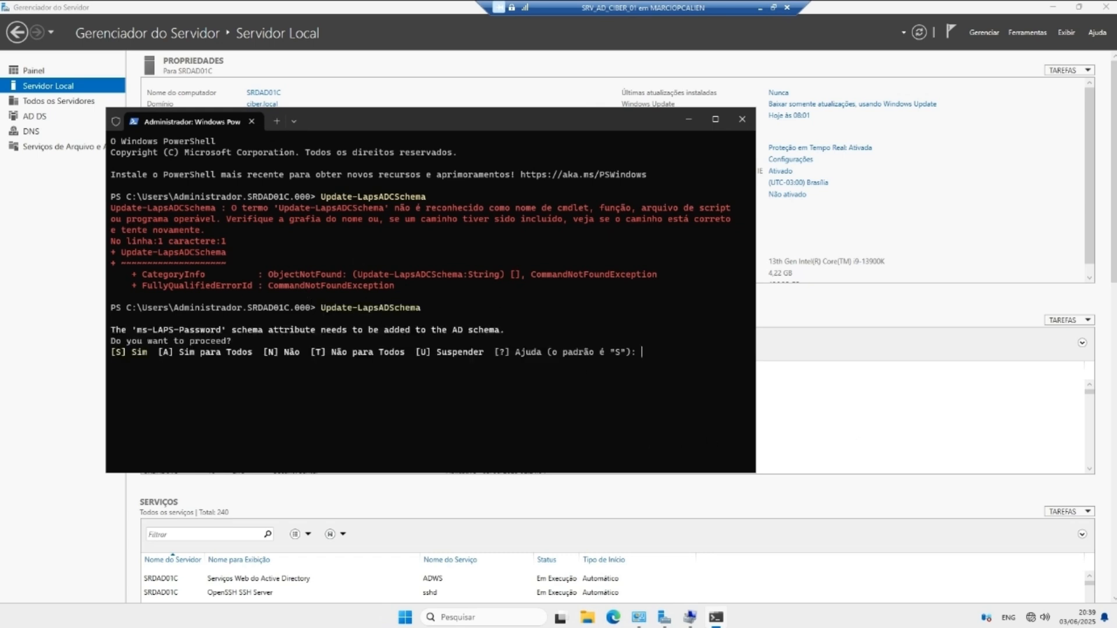
text(A)
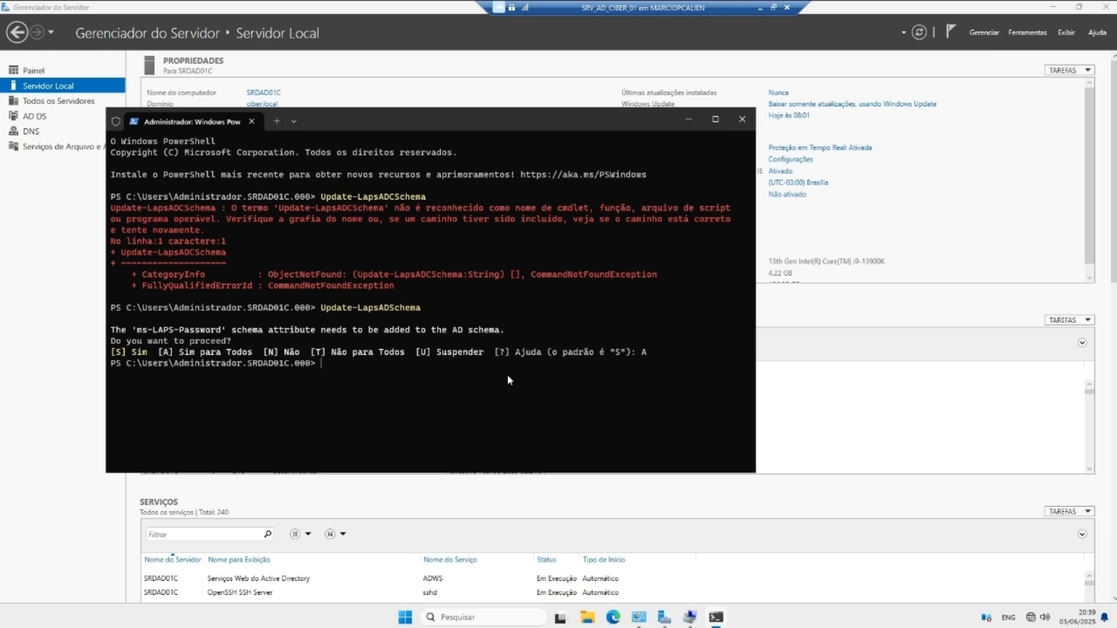
key(Return)
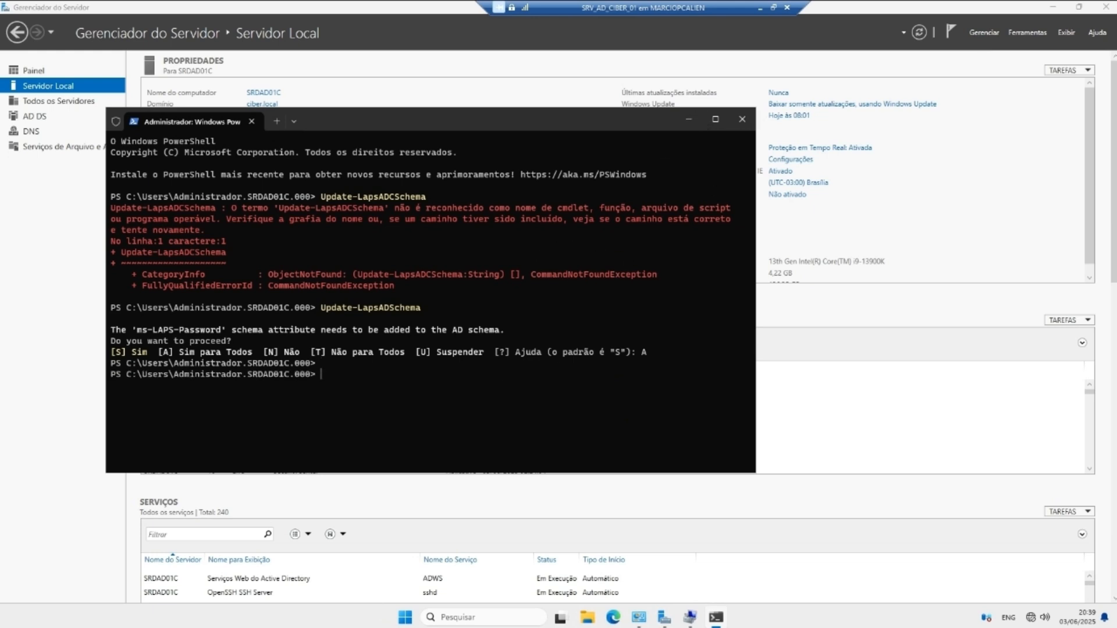
click(688, 119)
click(1029, 32)
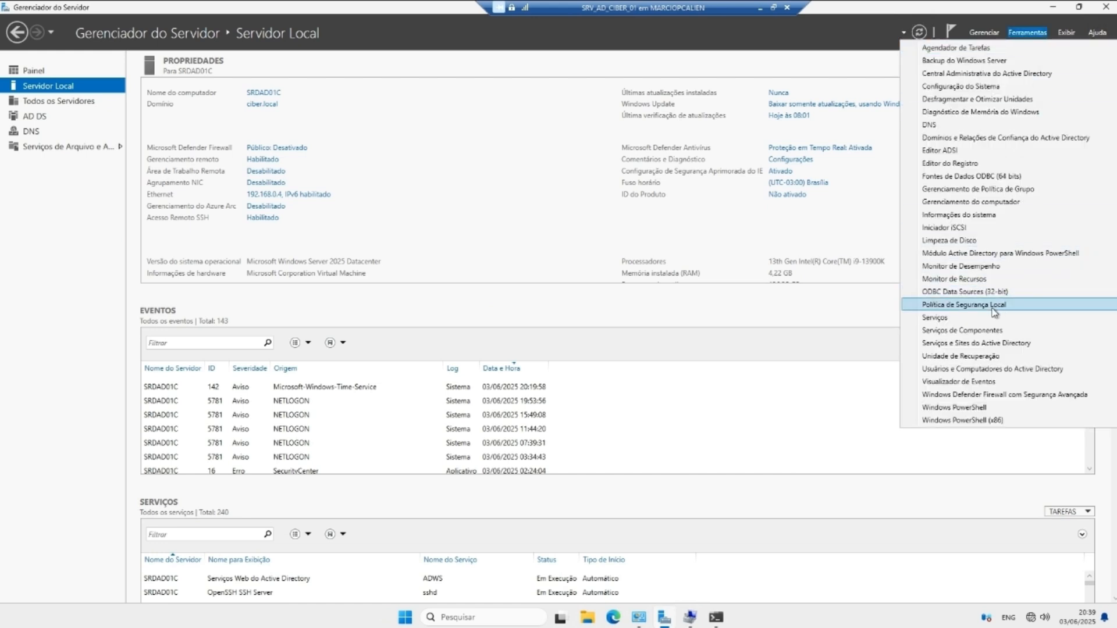
Step: Launch and minimize Group Policy Management, then show ciber.local's containers in Users and Computers
click(995, 191)
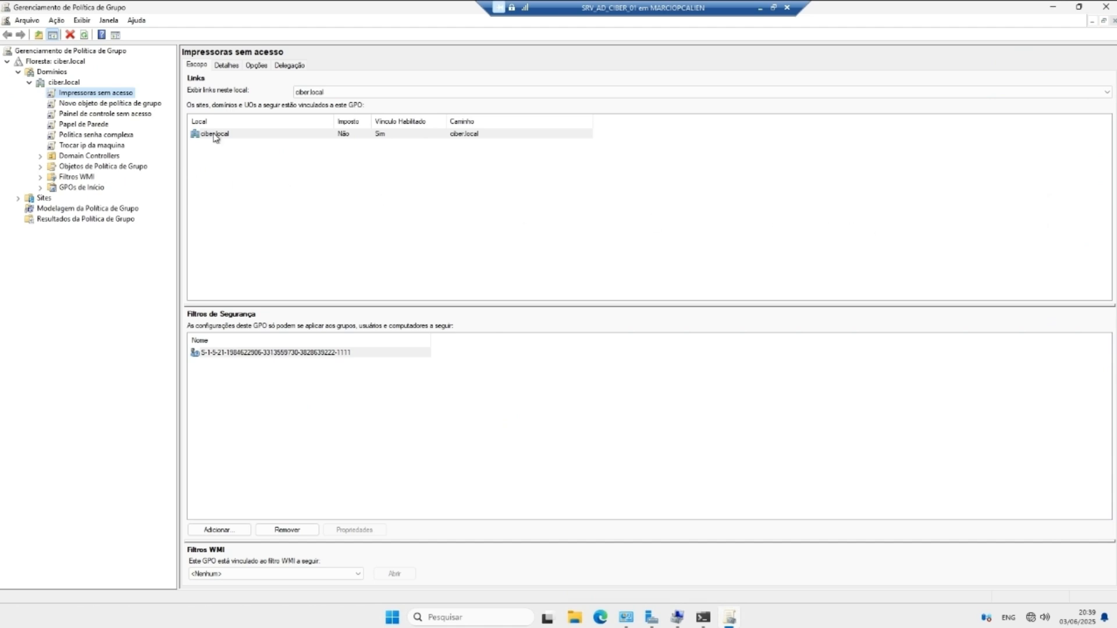
click(1053, 7)
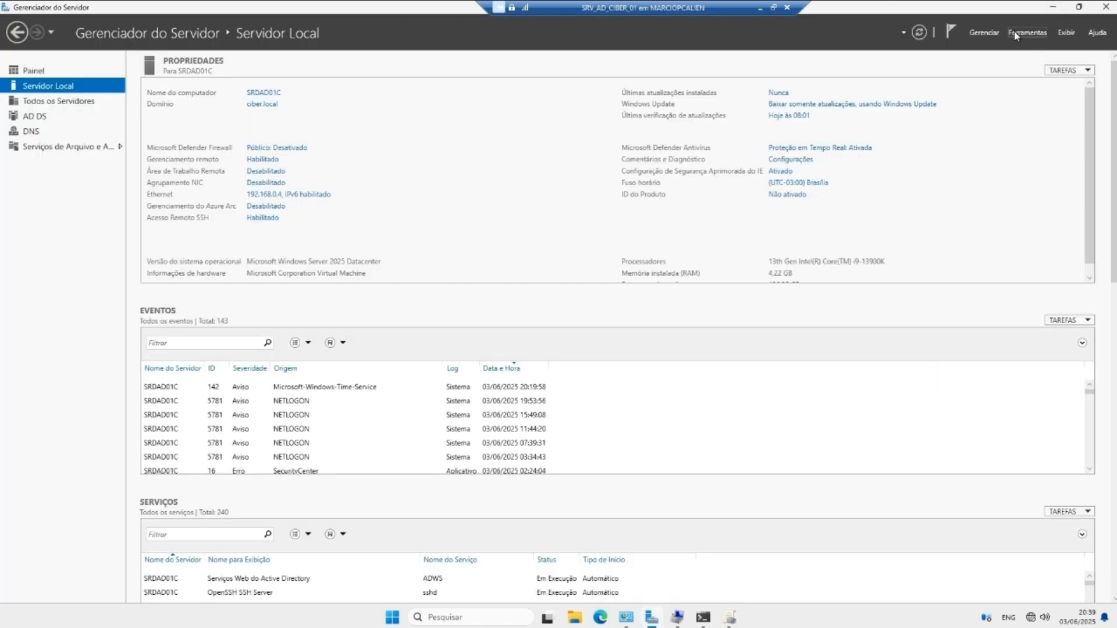
click(1027, 33)
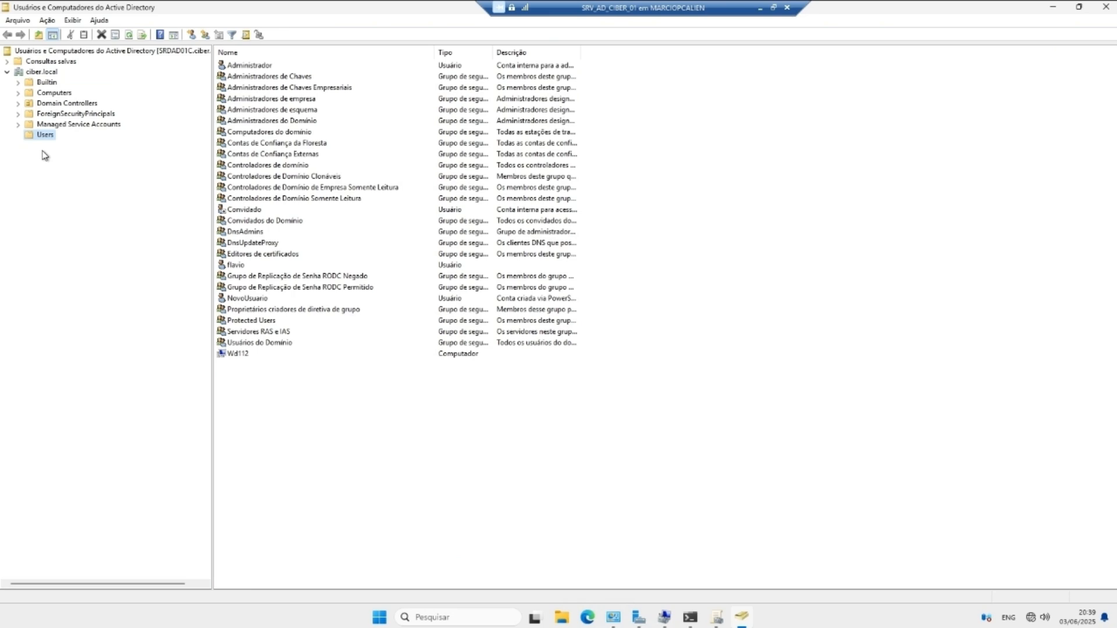
click(41, 71)
Step: Create the Empresa OU under ciber.local, then the Financeiro OU inside Empresa
right_click(41, 72)
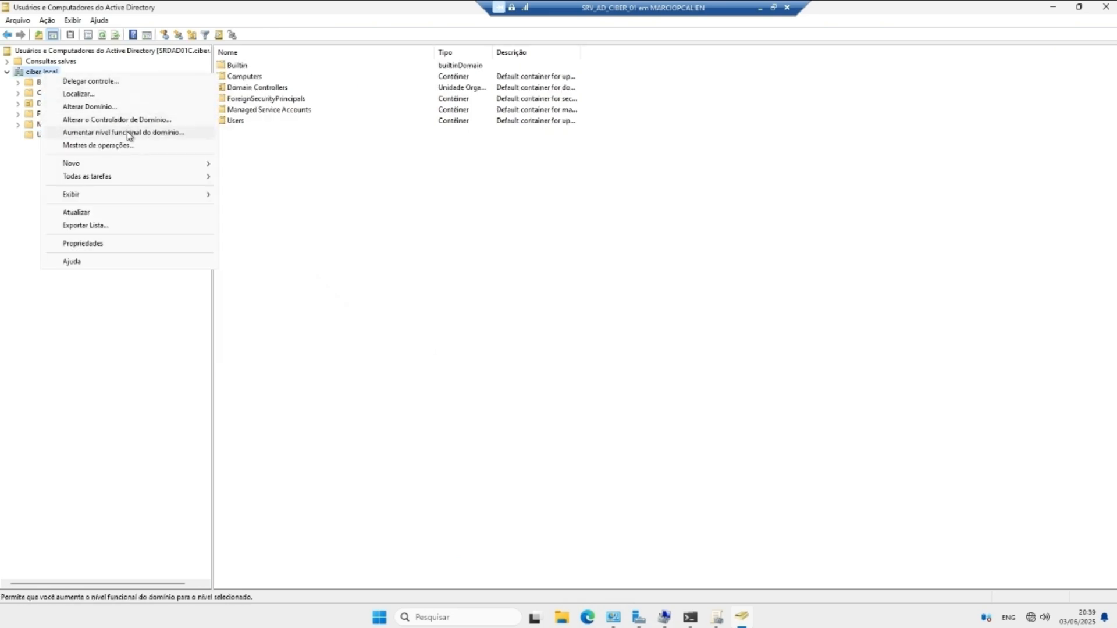
mouse_move(220, 163)
click(296, 254)
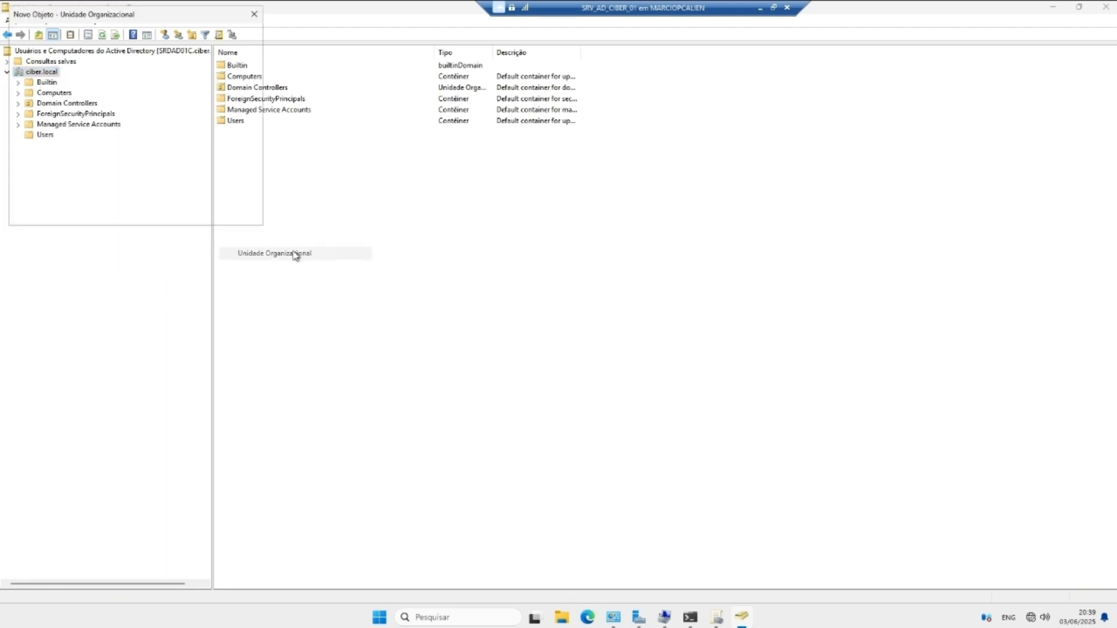
text(Emp)
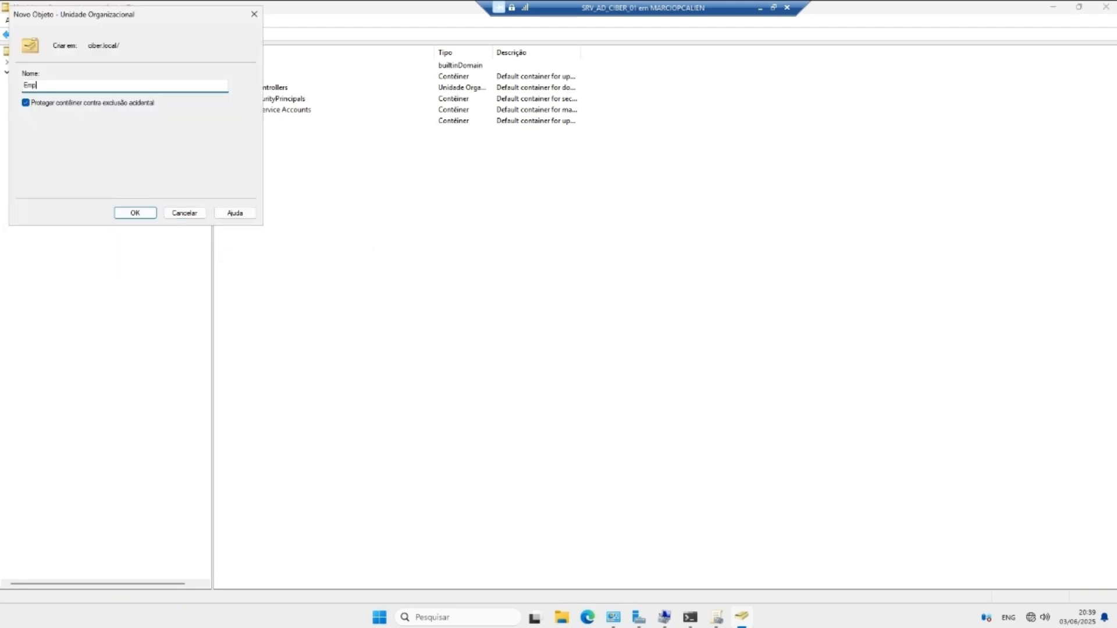
text(resa)
key(Return)
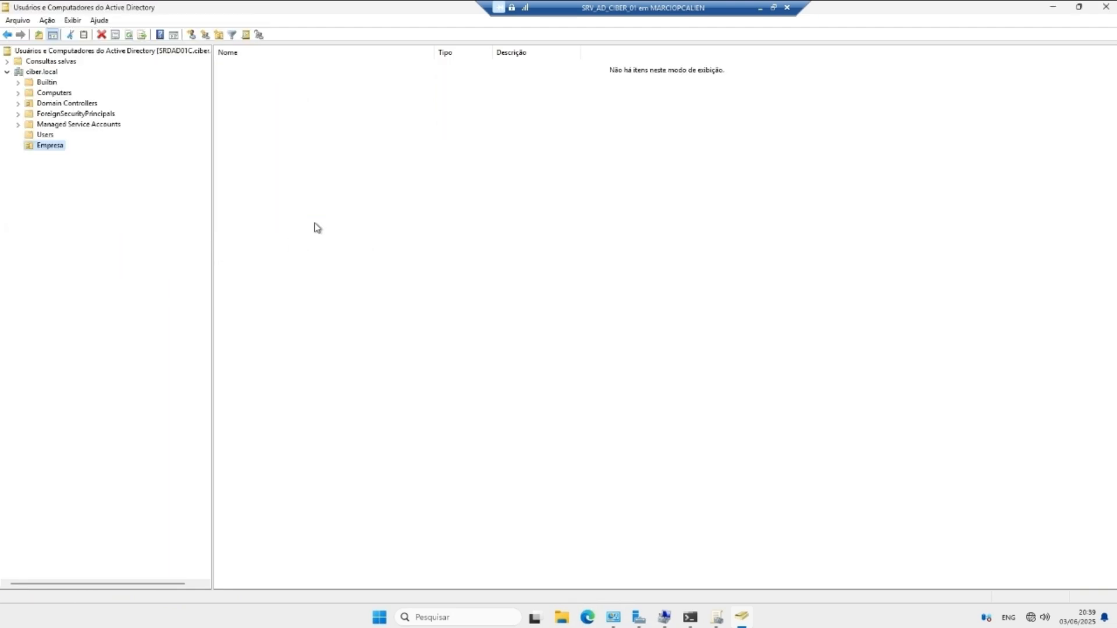
right_click(49, 148)
mouse_move(123, 200)
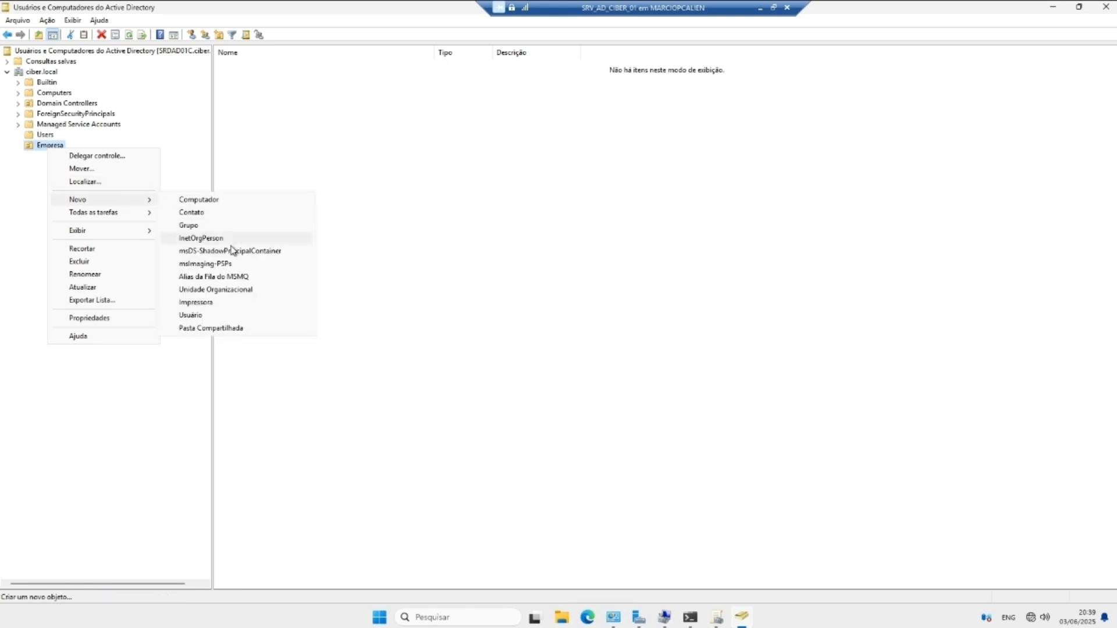
click(225, 289)
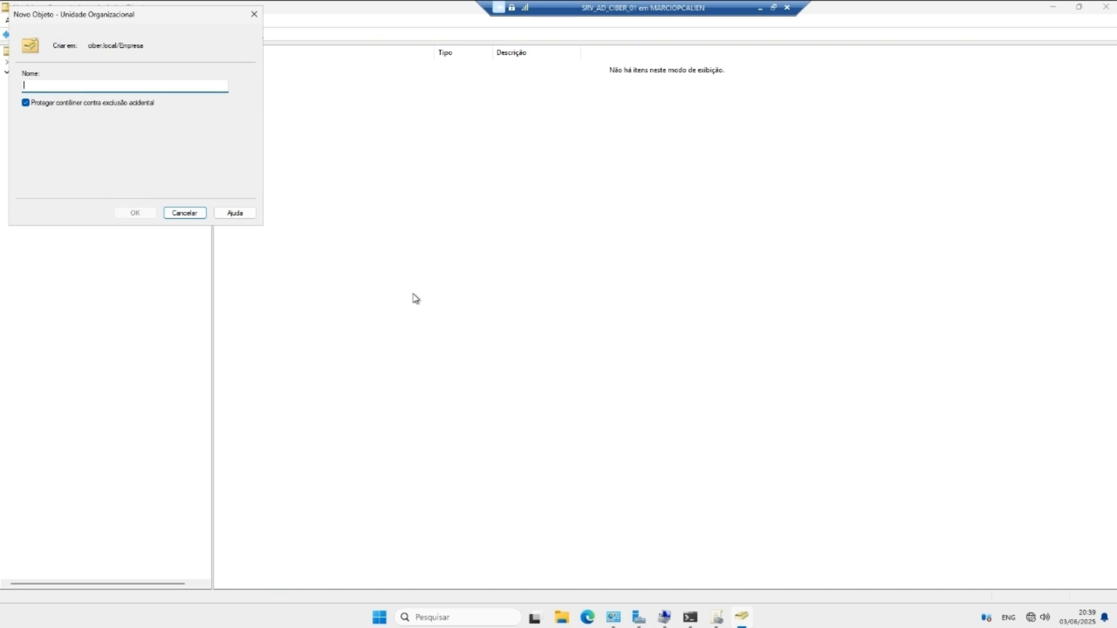
text(Financeiro)
key(Return)
Step: Create the 'T.i suporte' OU inside Financeiro
right_click(60, 161)
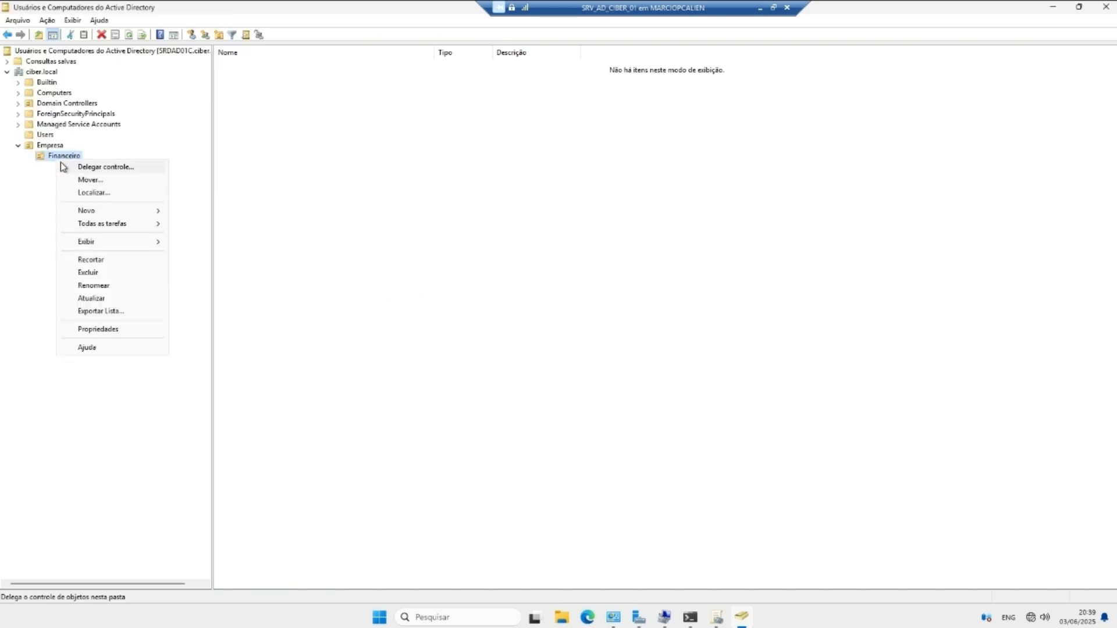
mouse_move(128, 211)
click(250, 300)
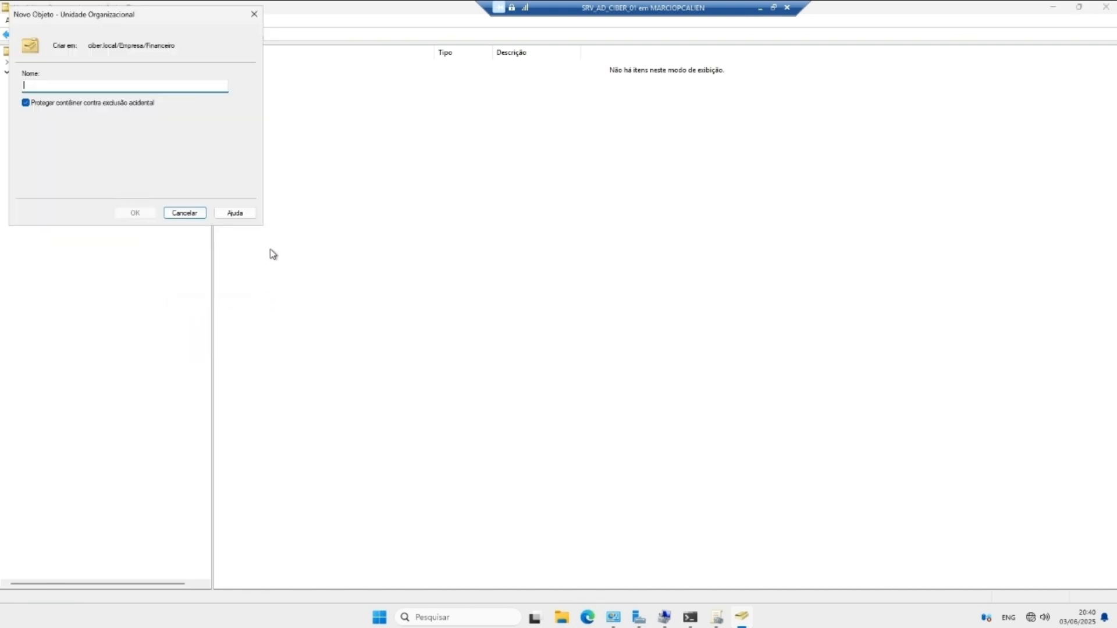
text(T.i suporte)
key(Return)
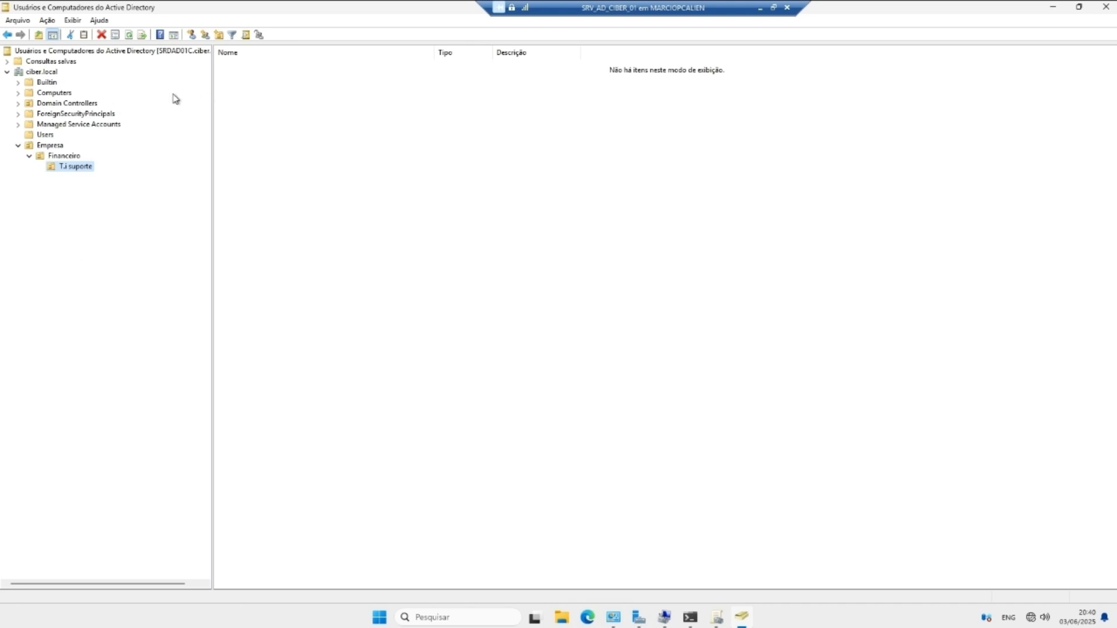
right_click(68, 167)
Step: Look through the tabs of the T.i suporte unit's properties
click(123, 336)
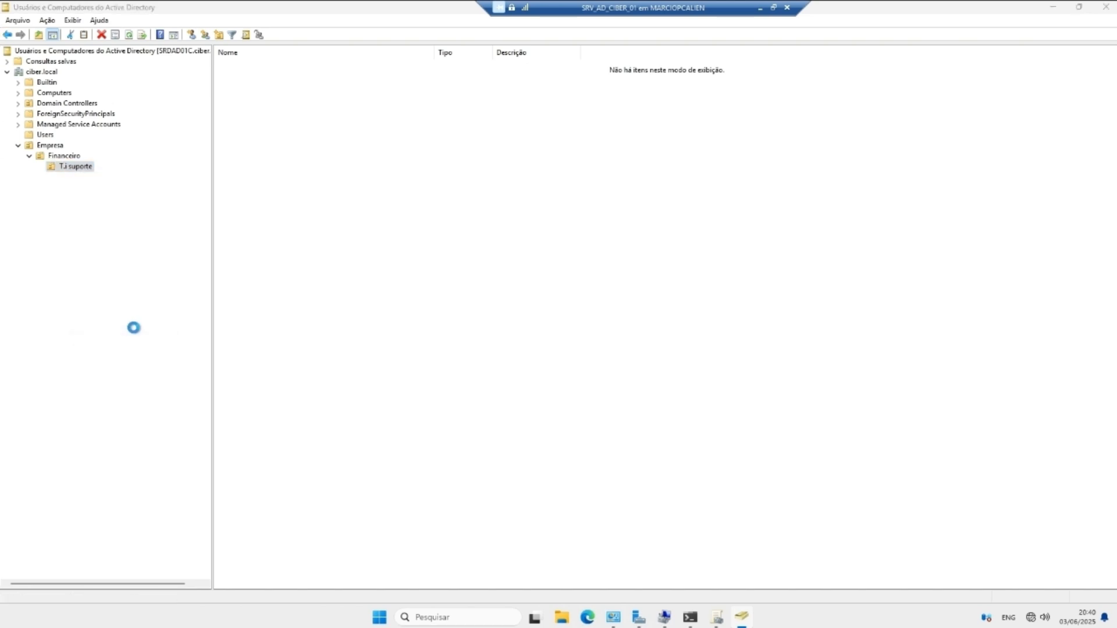
click(496, 196)
click(532, 197)
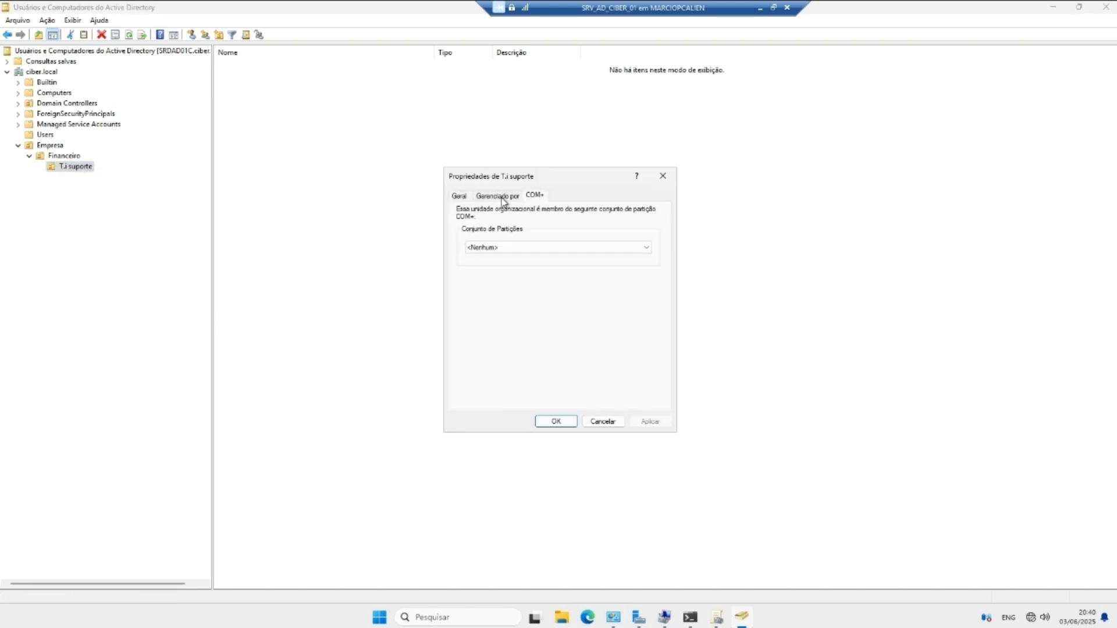
click(463, 198)
click(674, 179)
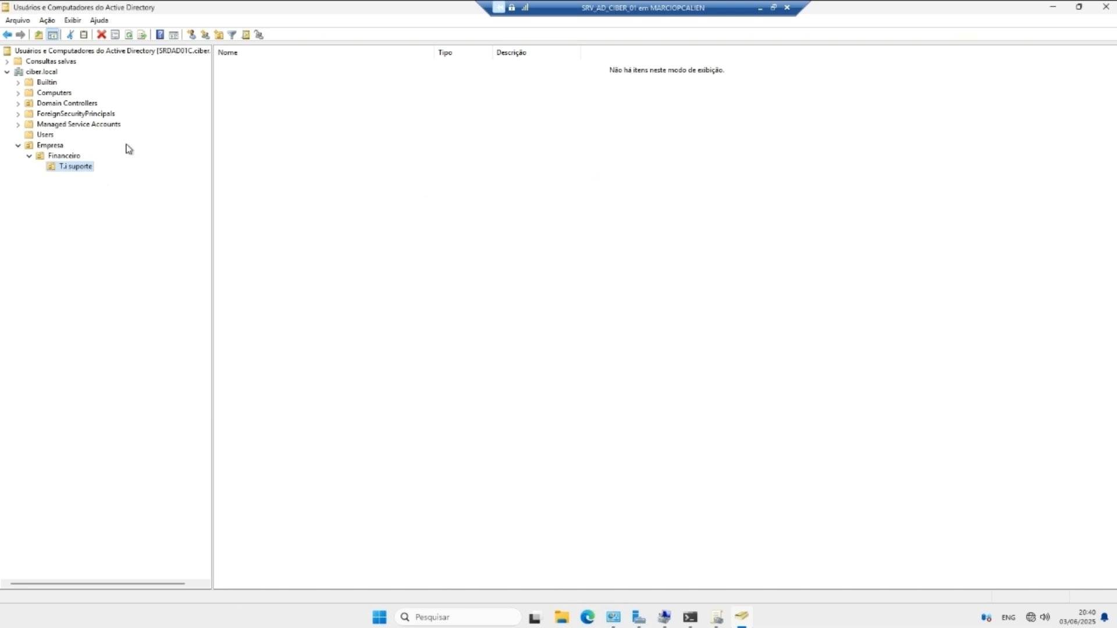
Step: Turn on Exibir > Recursos avançados and expand Empresa > Financeiro to T.i suporte
click(47, 19)
click(76, 27)
click(72, 20)
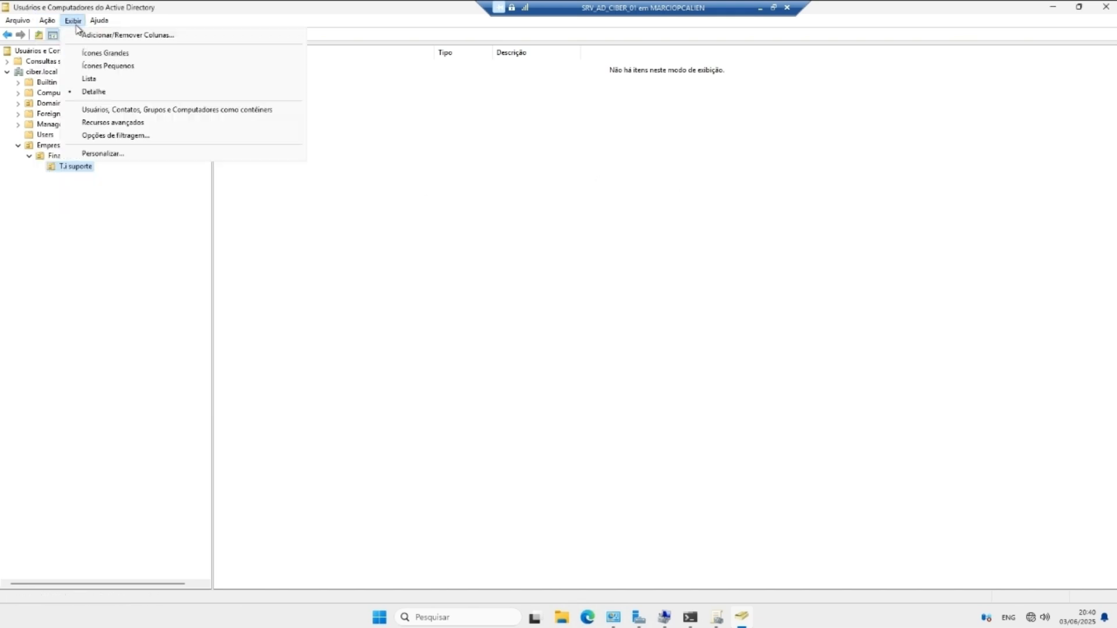
click(114, 121)
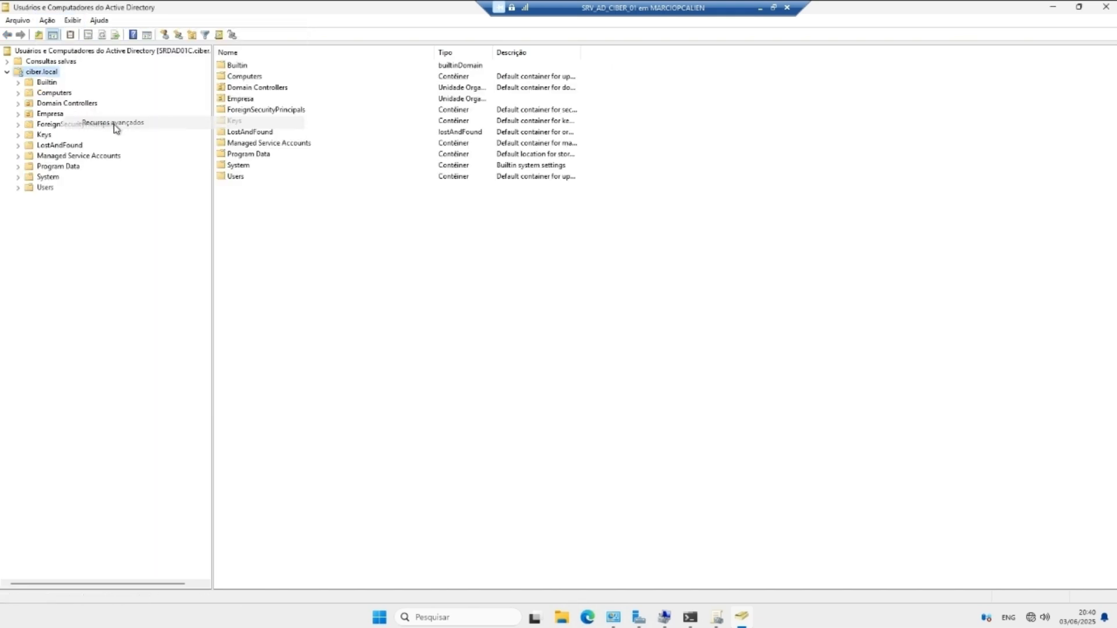
click(36, 115)
click(18, 114)
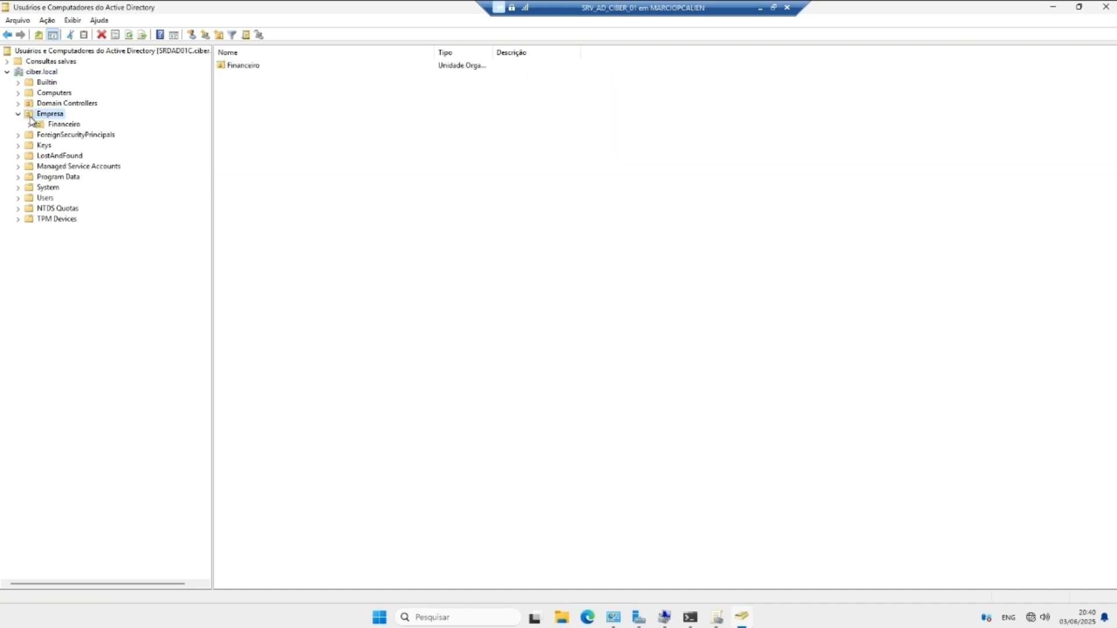
click(29, 124)
click(68, 136)
Step: Copy T.i suporte's distinguishedName from the Editor de Atributos and close with OK
right_click(67, 135)
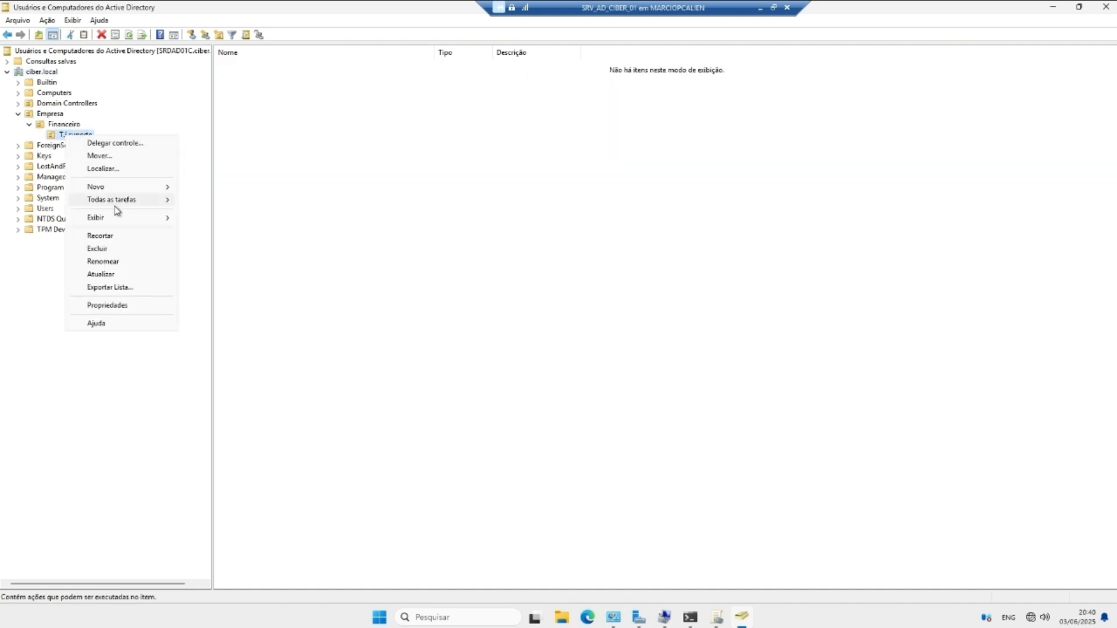
click(117, 305)
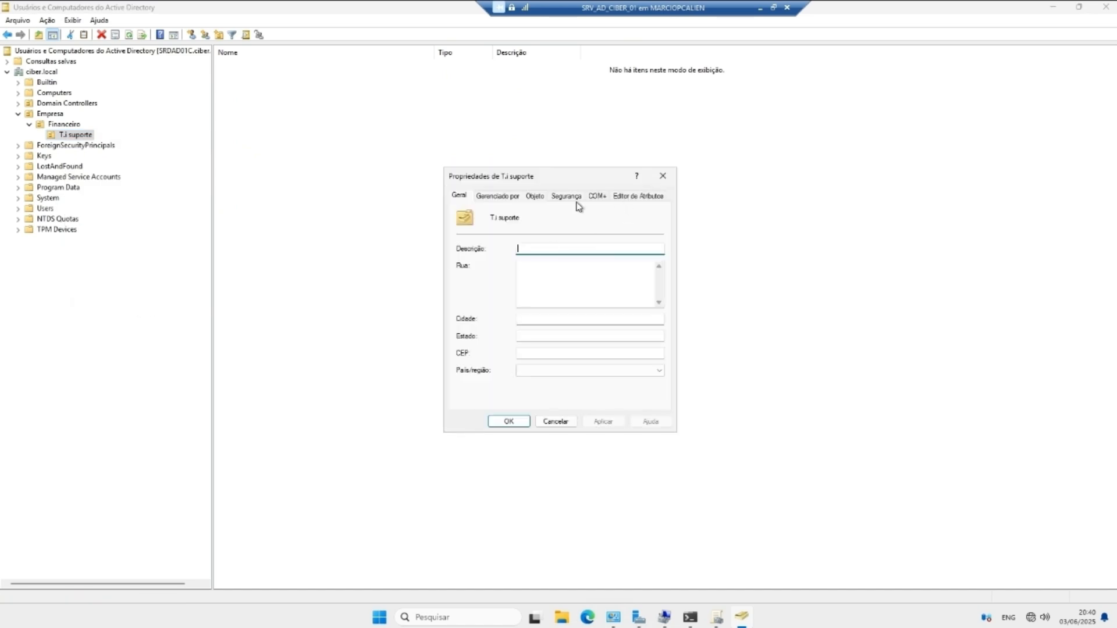
click(619, 199)
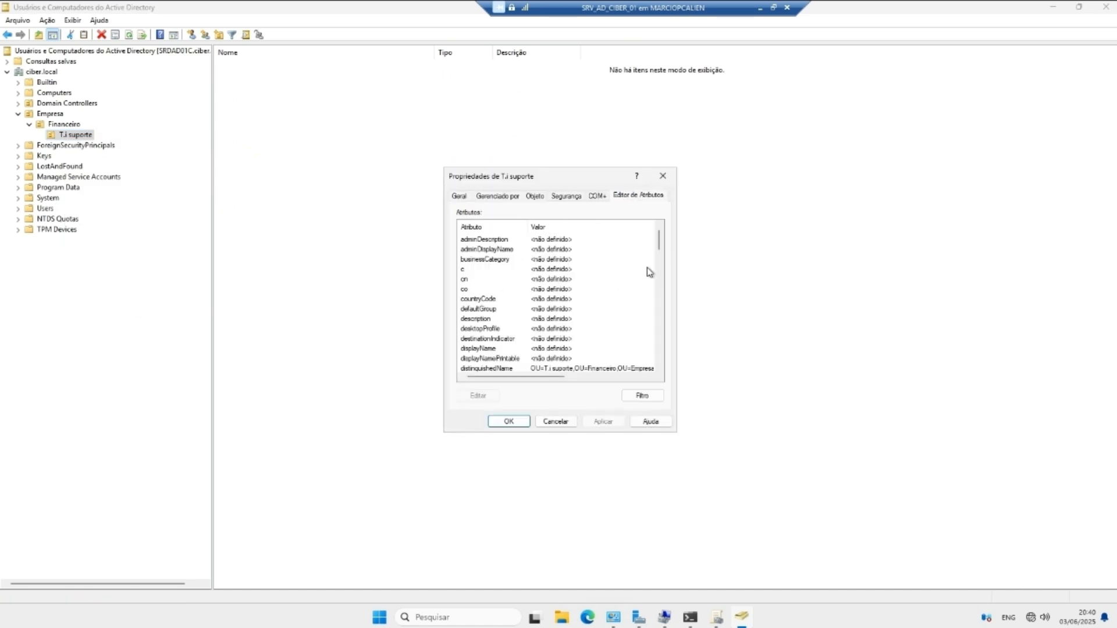
scroll(659, 243, down, 1)
double_click(559, 338)
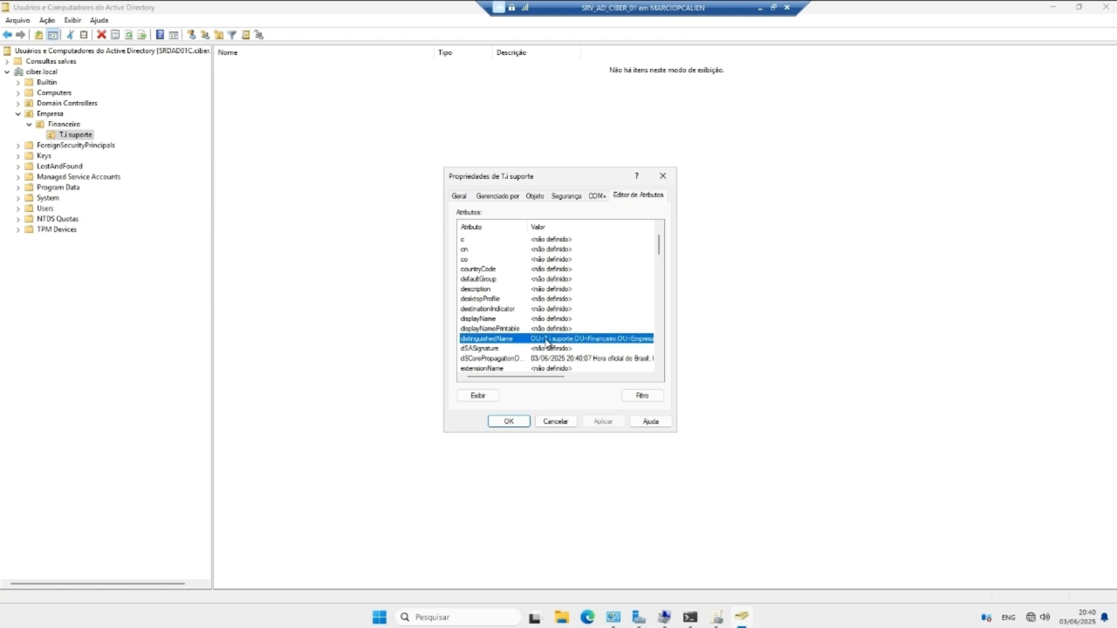
right_click(550, 313)
click(579, 348)
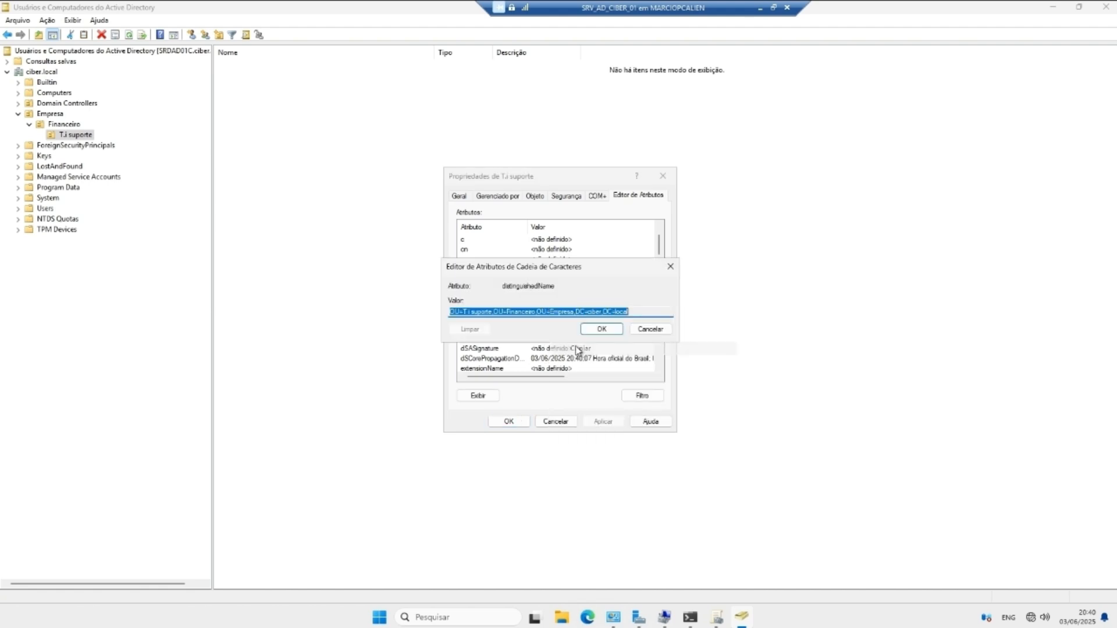
click(594, 332)
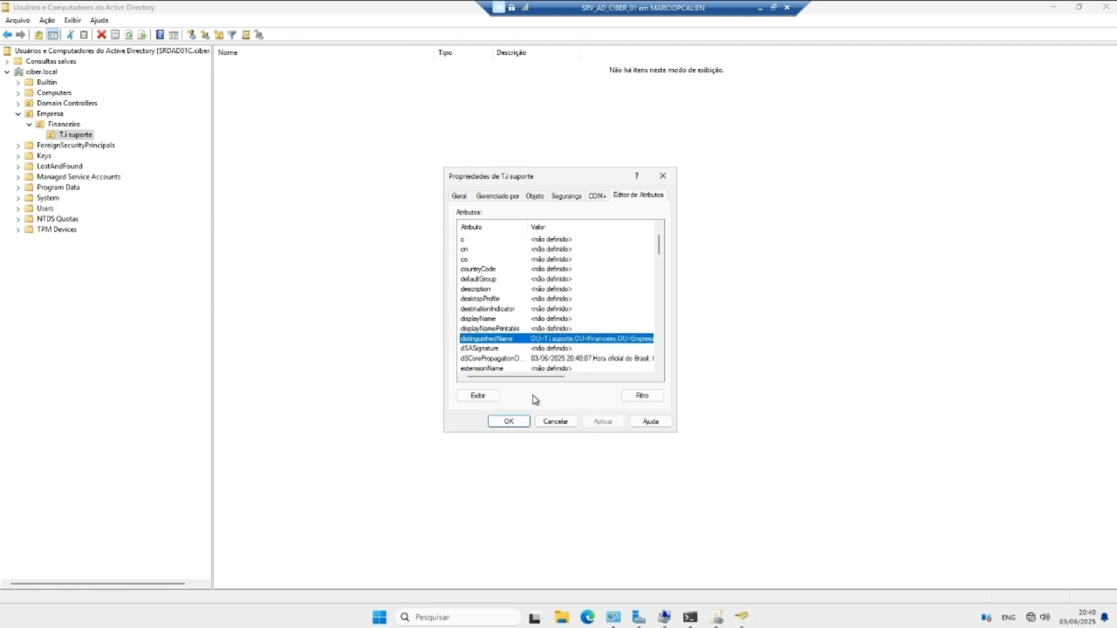
click(517, 421)
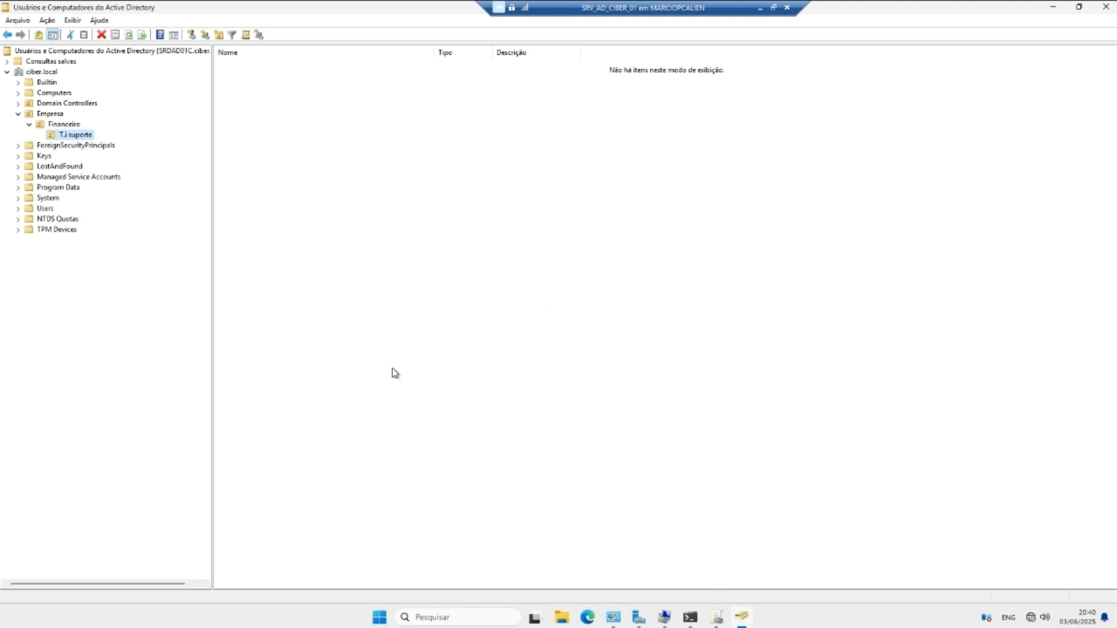
click(690, 617)
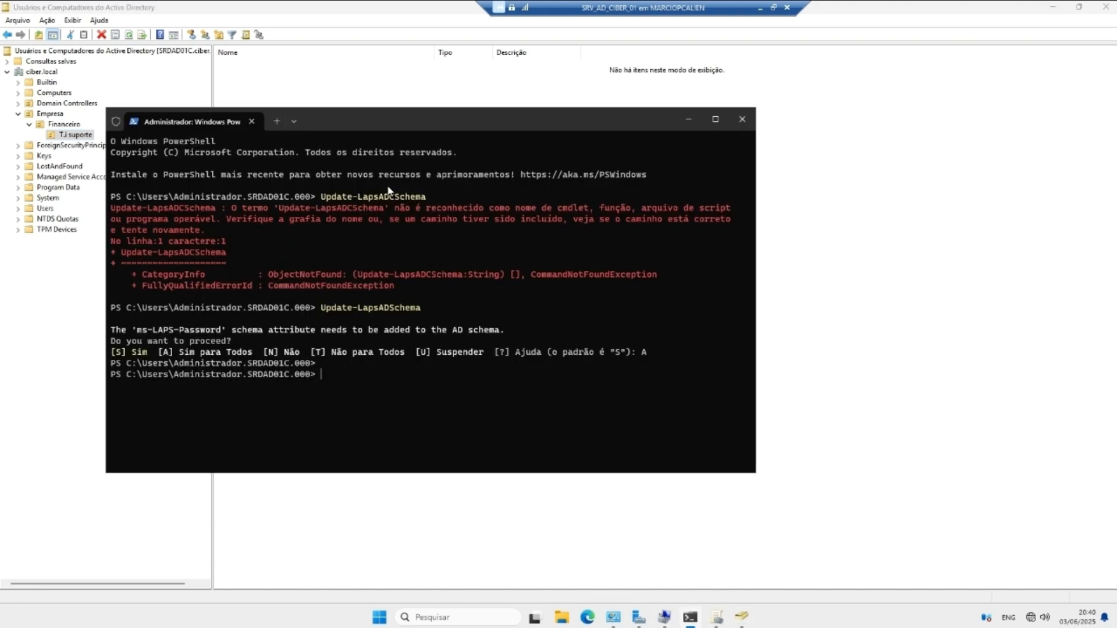
Step: Type Set-Laps, cycle through the matching LAPS cmdlets with Tab, then clear the prompt line
text(Set-Lpa)
key(BackSpace)
key(BackSpace)
text(ass)
key(Tab)
key(Tab)
key(Tab)
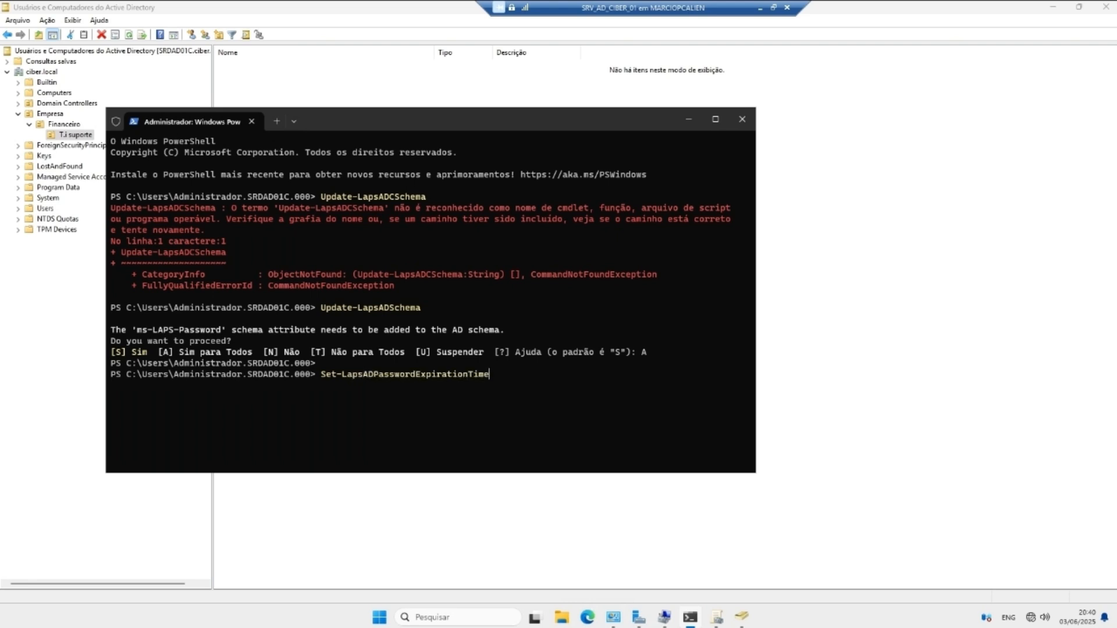
key(Tab)
key(Tab)
key(Tab)
key(Tab)
key(Tab)
key(Tab)
key(Tab)
key(Tab)
key(Tab)
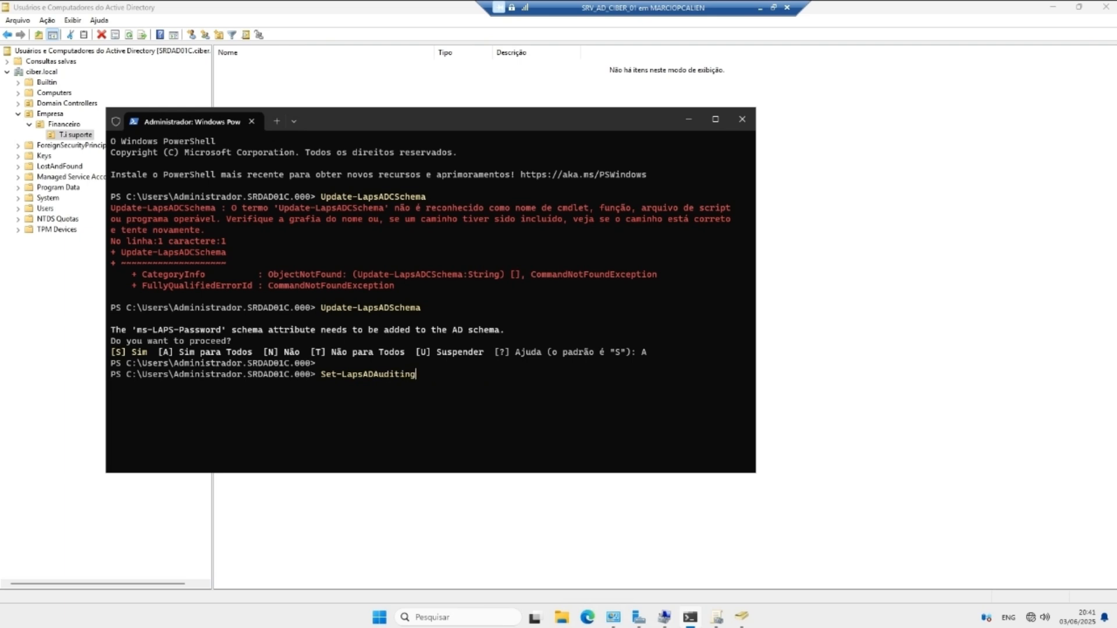
key(Tab)
key(Tab)
key(Tab)
key(Tab)
key(Tab)
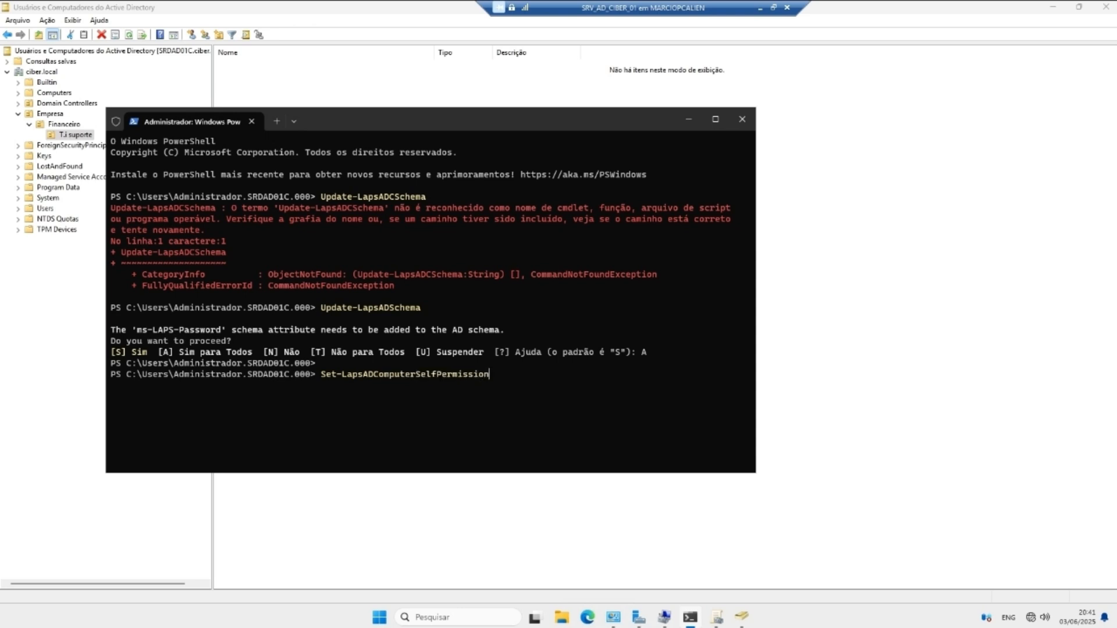
key(Tab)
key(Up)
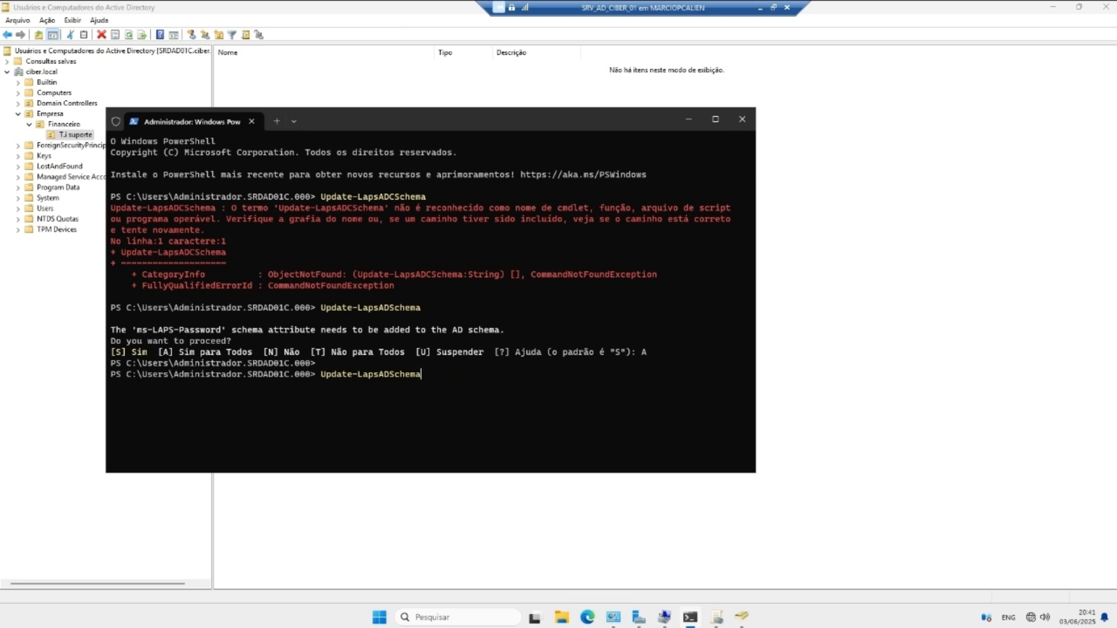
key(BackSpace)
key(BackSpace)
key(BackSpace)
key(BackSpace)
key(BackSpace)
key(BackSpace)
key(BackSpace)
key(BackSpace)
key(BackSpace)
key(BackSpace)
key(BackSpace)
key(BackSpace)
key(BackSpace)
key(BackSpace)
key(BackSpace)
key(BackSpace)
key(BackSpace)
key(BackSpace)
key(BackSpace)
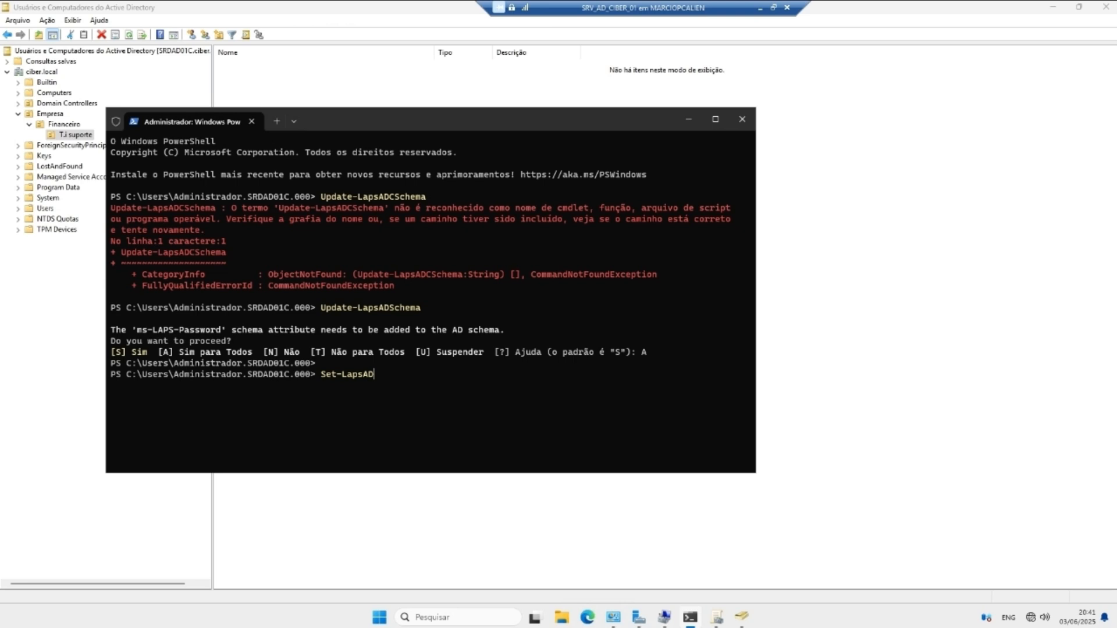
Step: Run Set-LapsADComputerSelfPermission -Identity on the pasted T.i suporte OU distinguished name, correcting the -Identify typo
key(Tab)
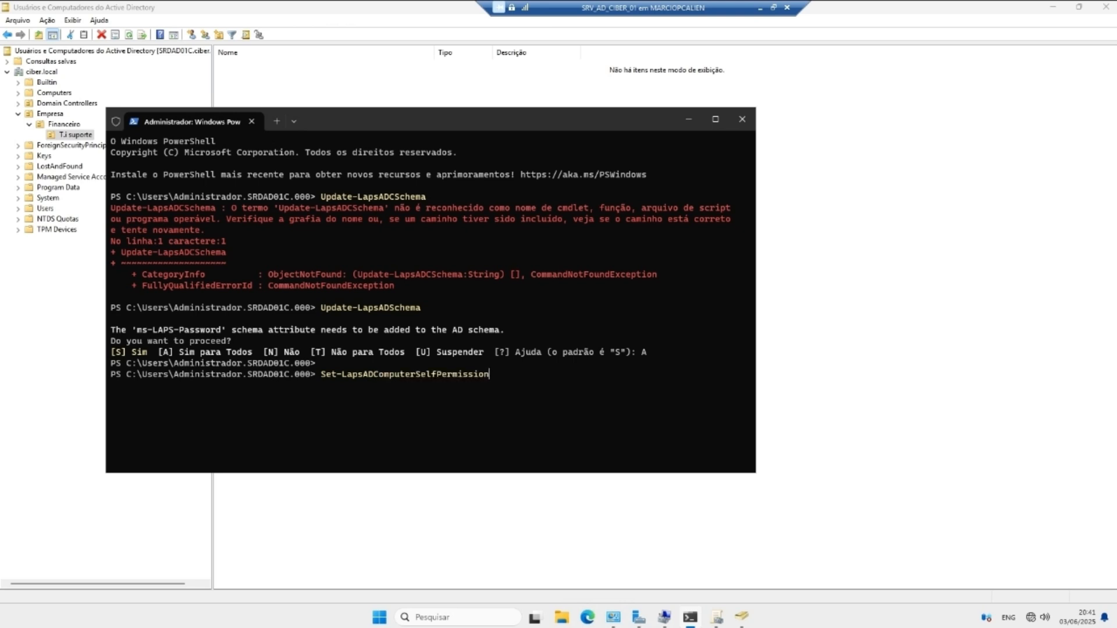
text(-Identify ")
text(OU=T.i suporte,OU=Financeiro,OU=Empresa,DC=ciber,DC=local)
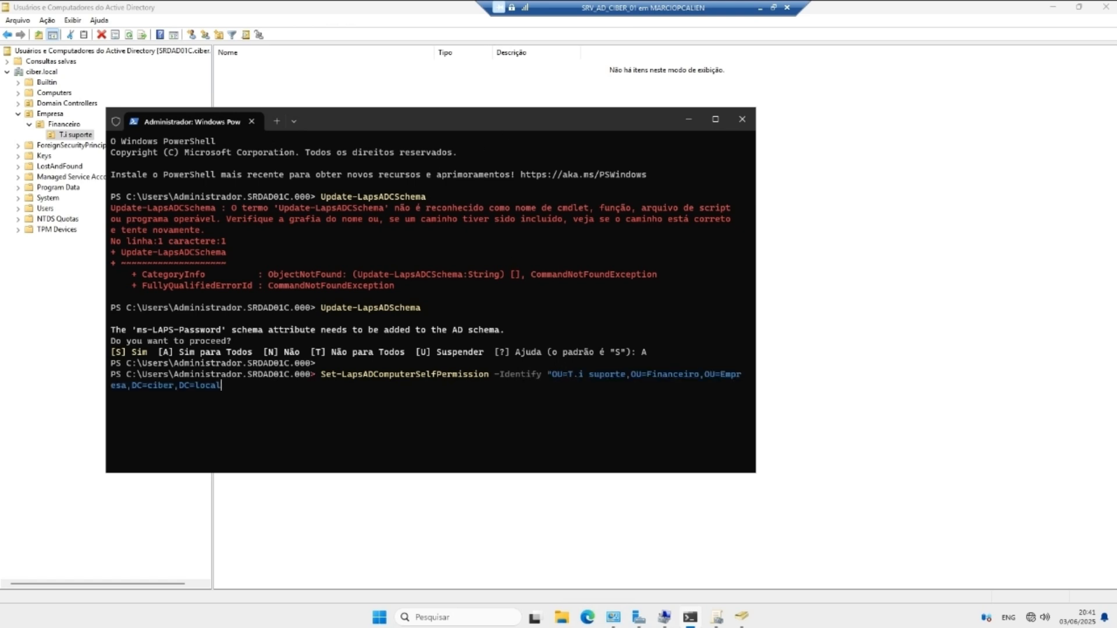
key(Return)
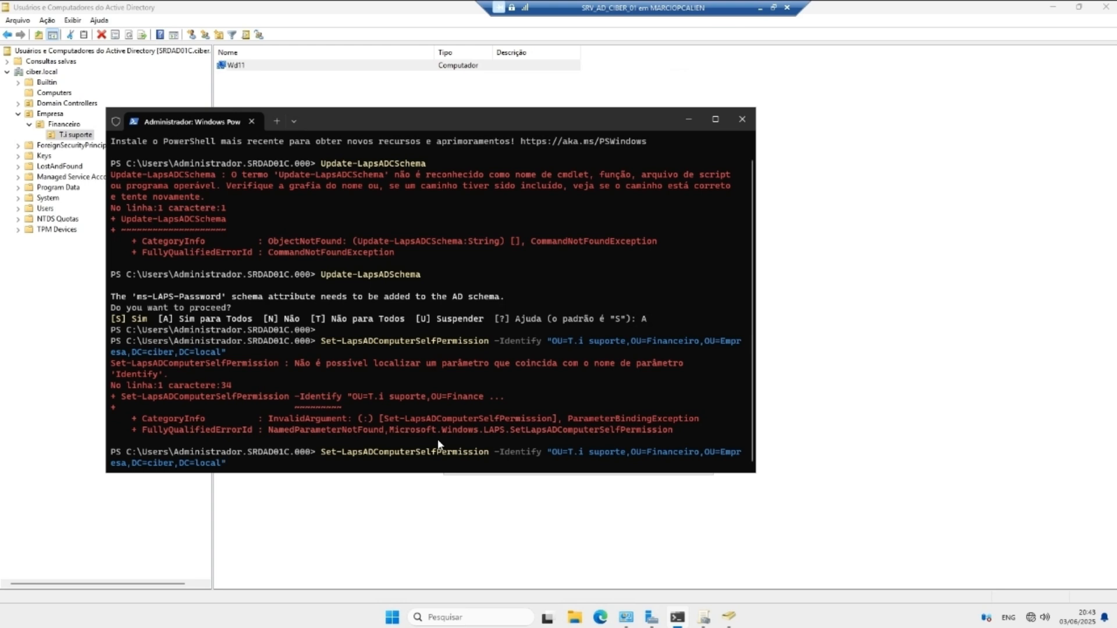
key(Left)
key(BackSpace)
text(t)
key(Return)
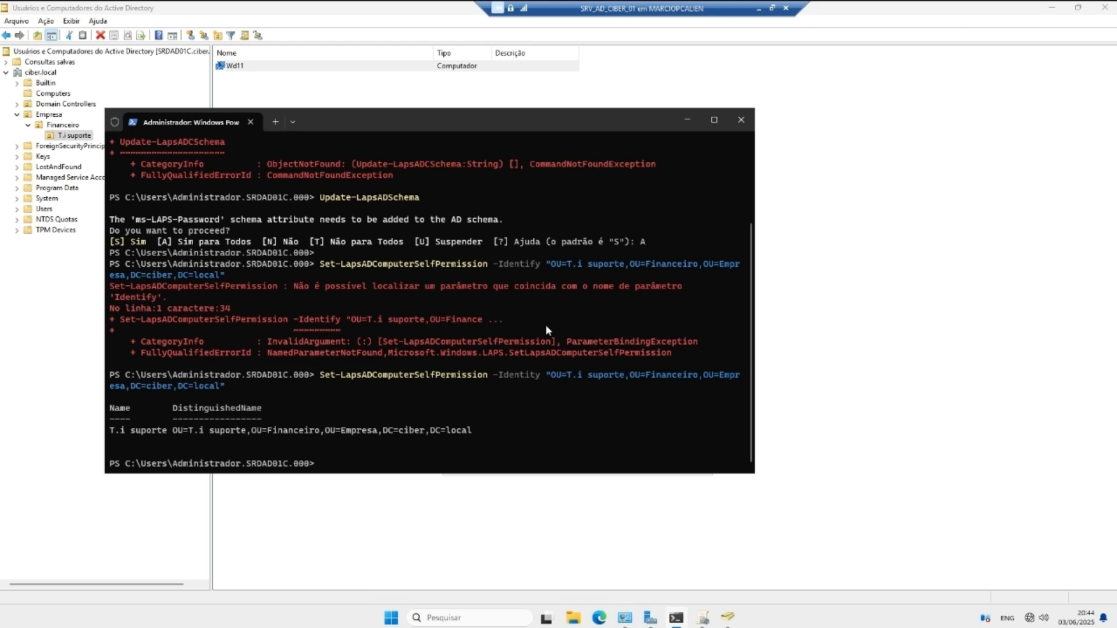
Step: Close the attribute editor and Wd11 properties, then switch to Group Policy Management
click(685, 121)
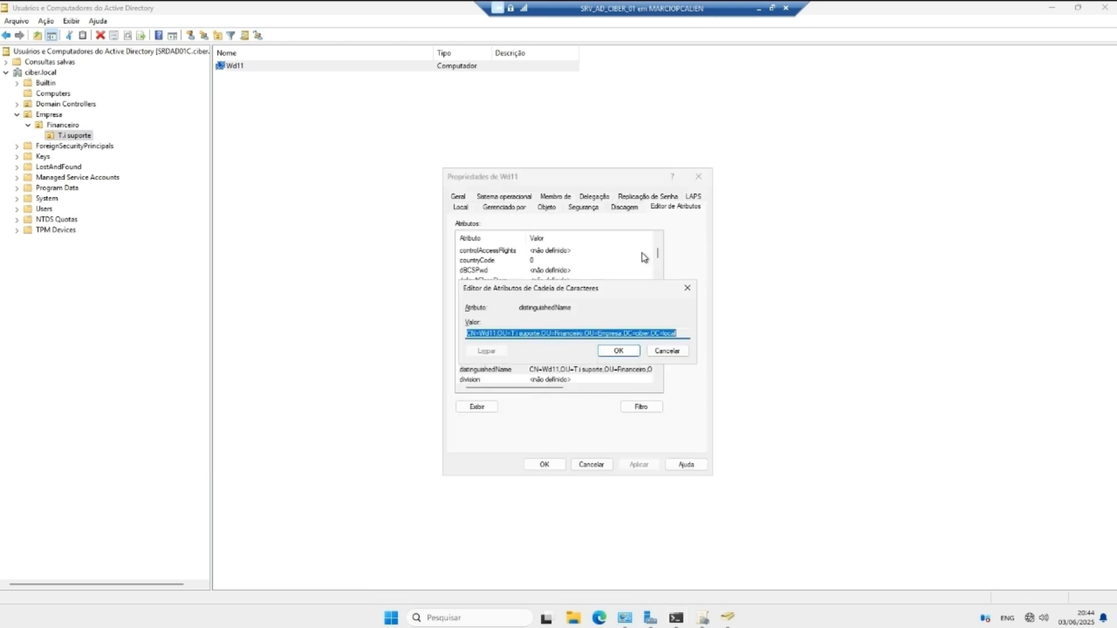
click(636, 354)
click(589, 463)
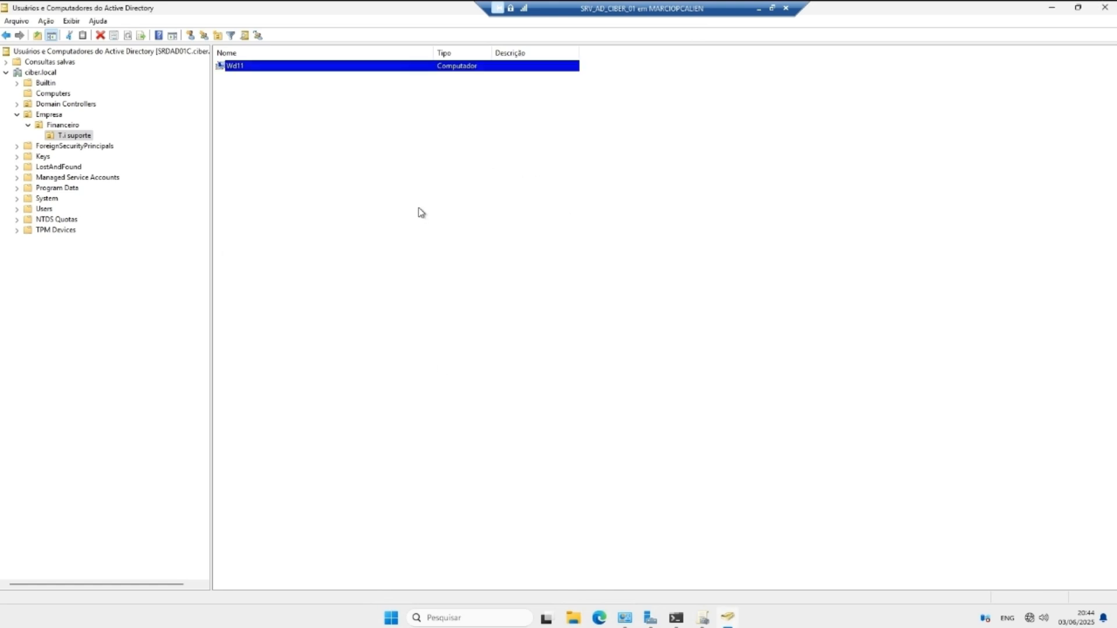
click(703, 621)
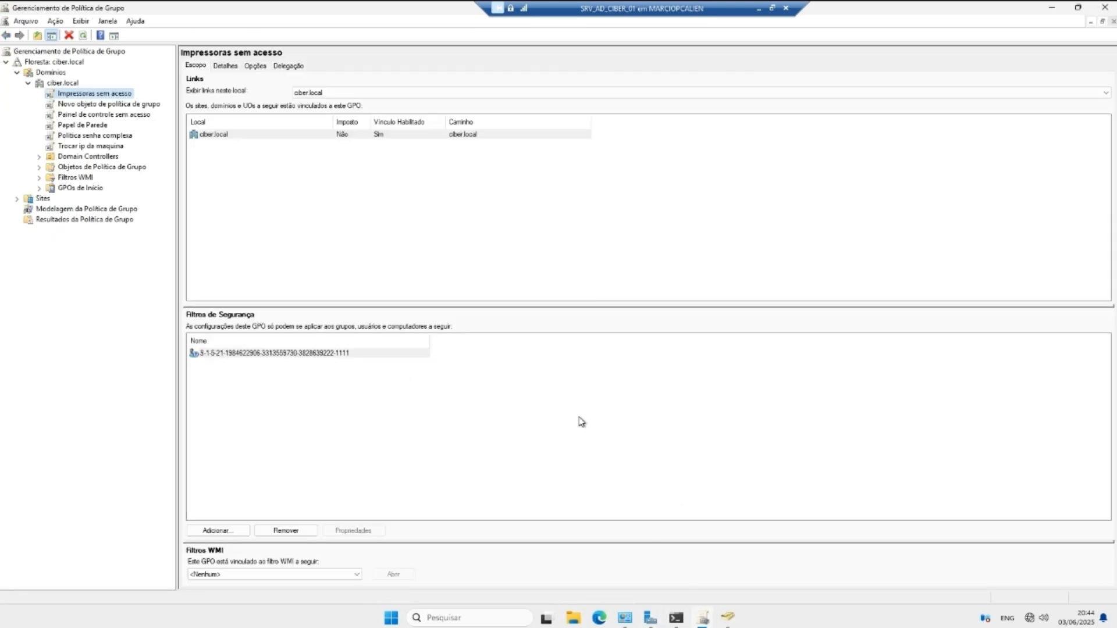
Step: Create a new GPO named LAPS under Objetos de Política de Grupo
click(39, 167)
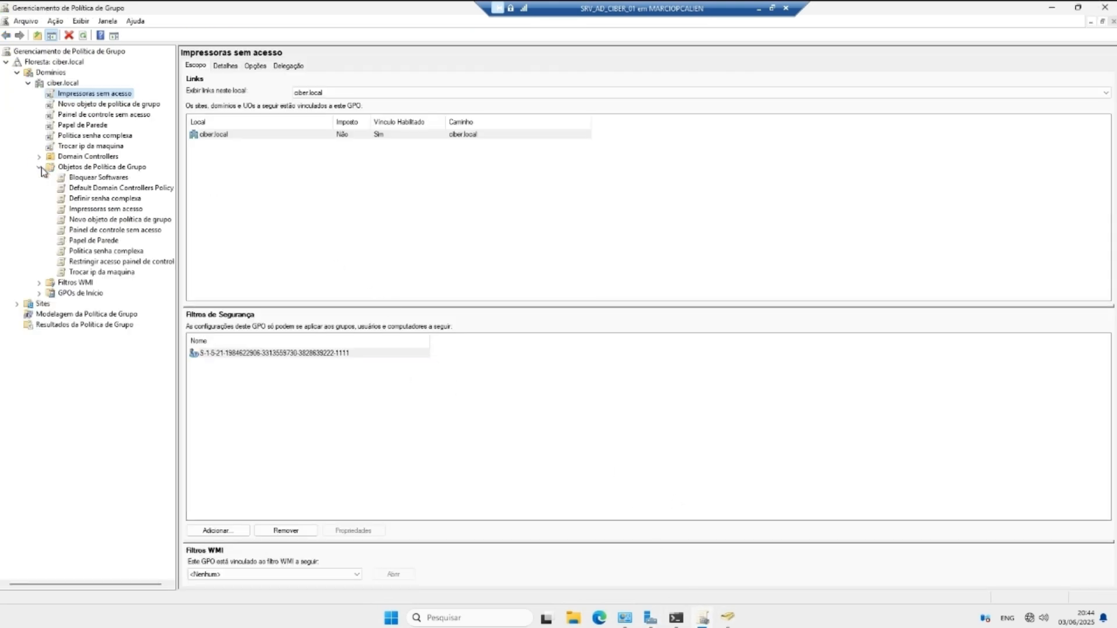
click(74, 168)
right_click(75, 170)
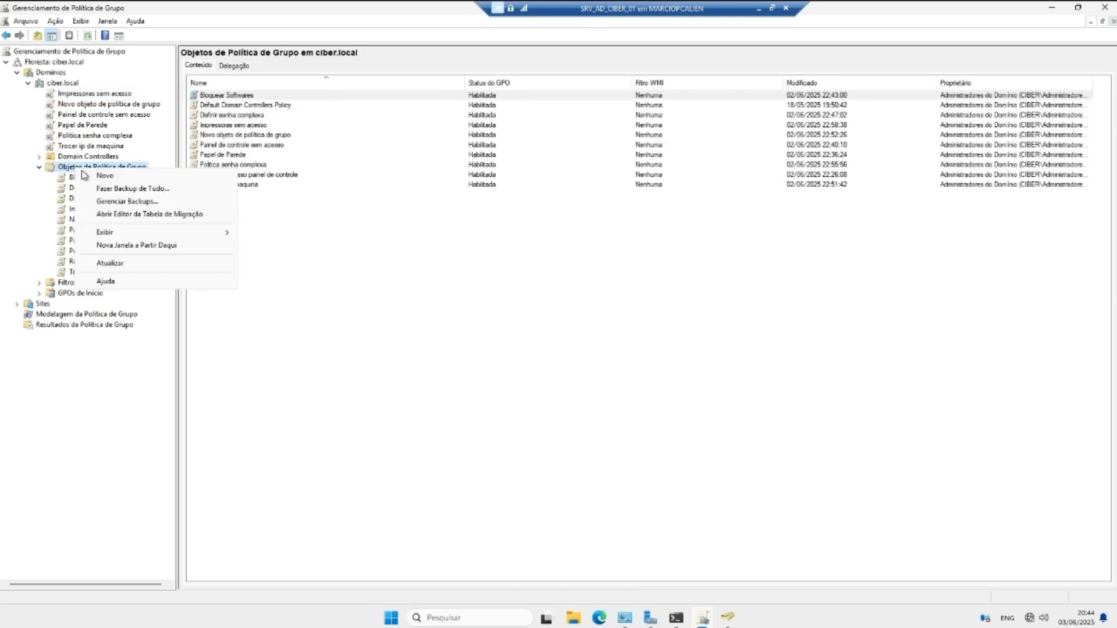
click(125, 176)
text(LAPS)
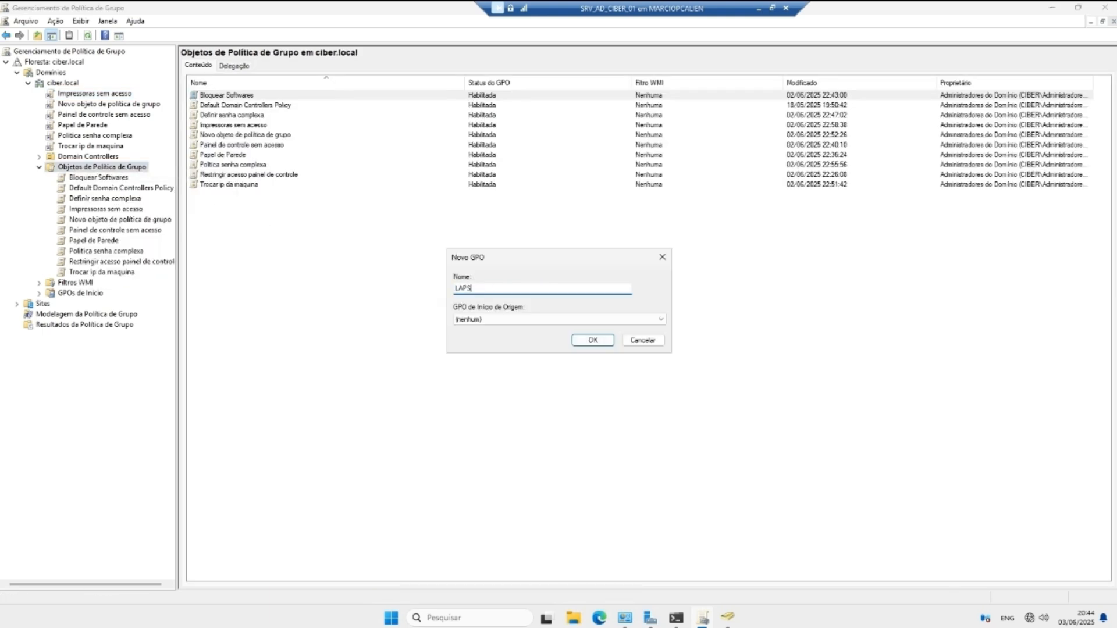
key(Return)
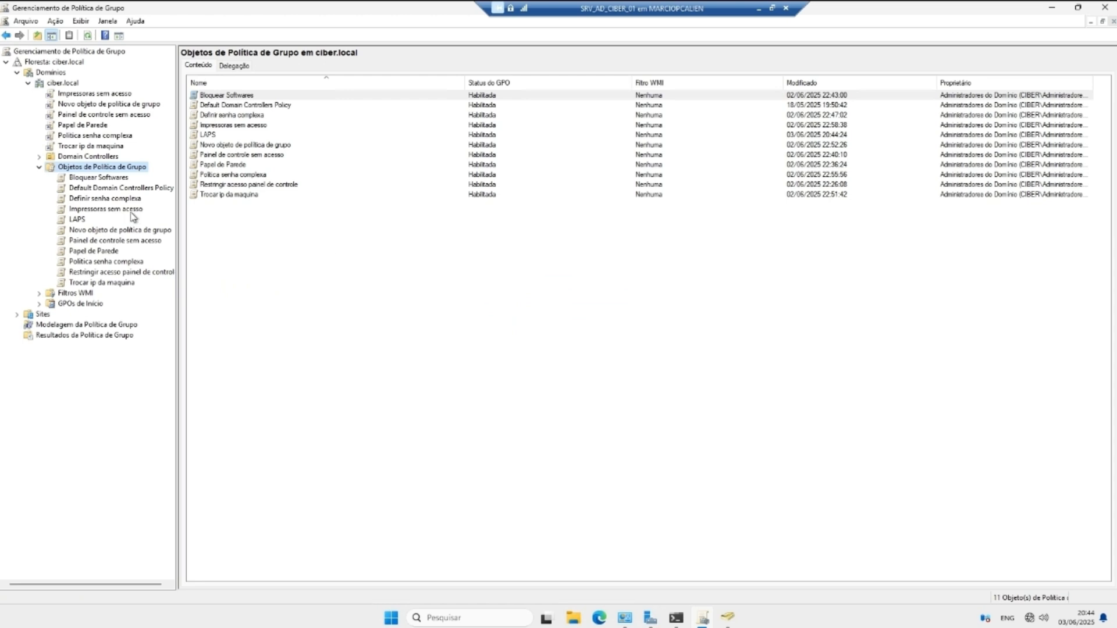
Step: Open the LAPS GPO in the Group Policy Management Editor
click(85, 220)
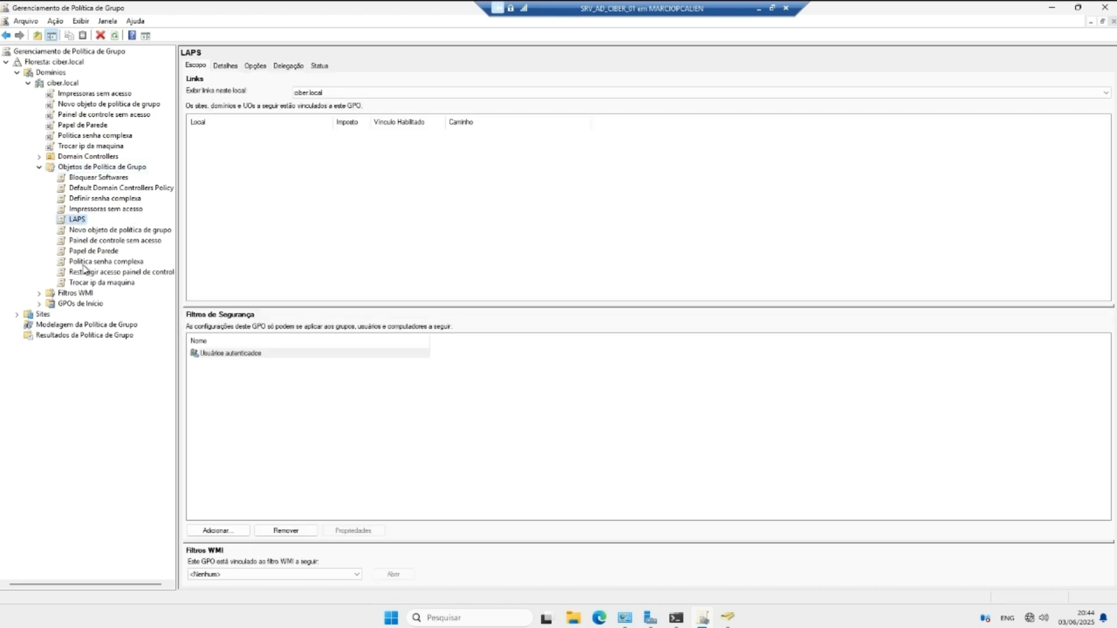
right_click(73, 220)
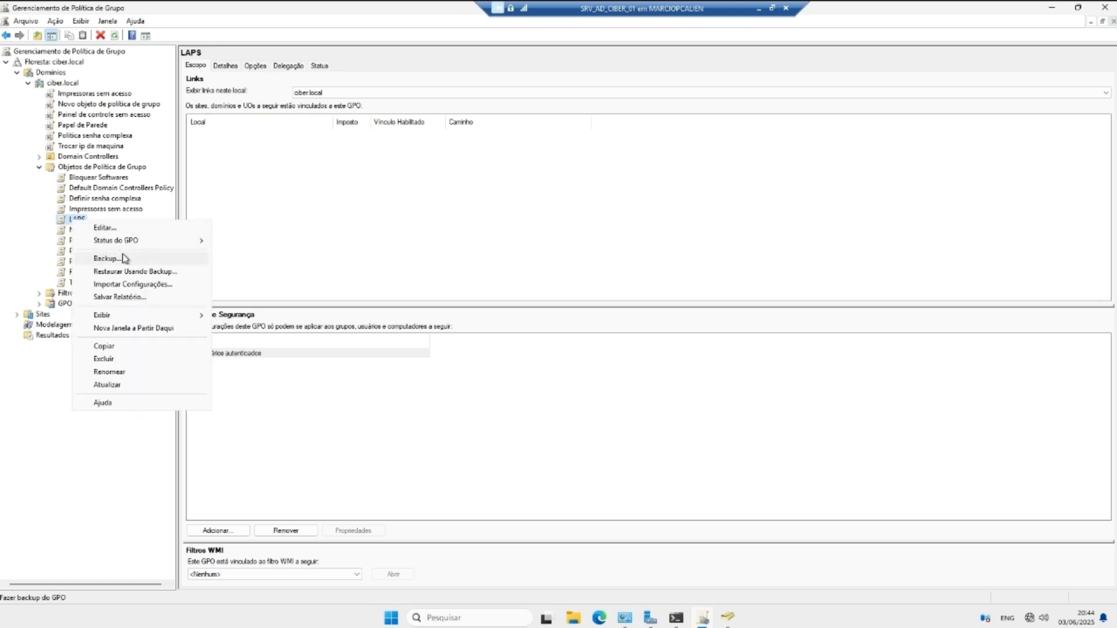
click(123, 228)
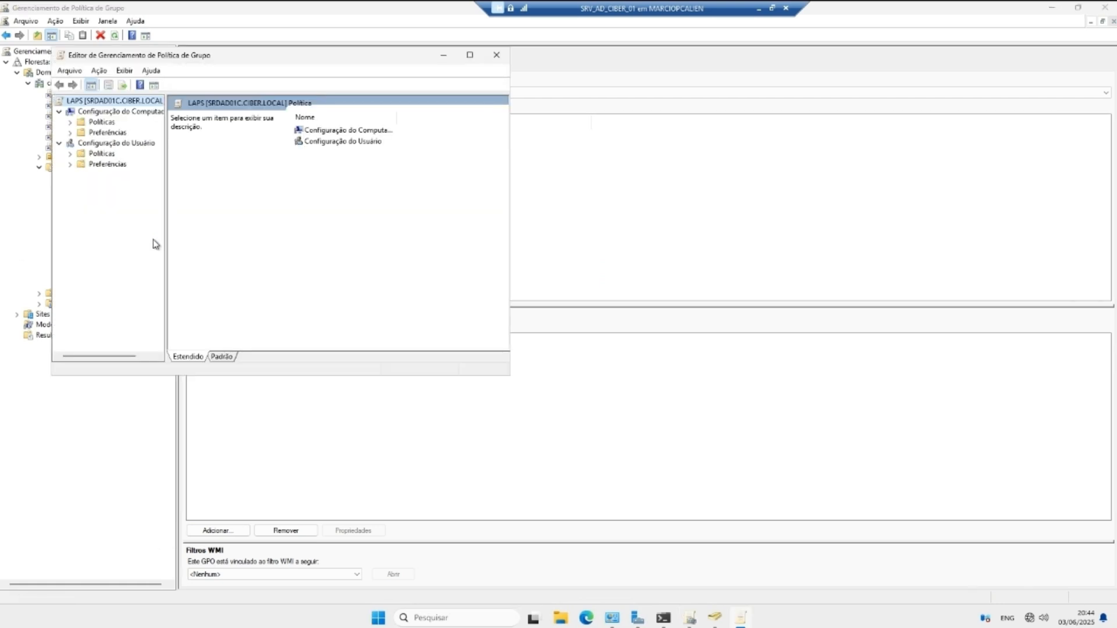
Step: Maximize the editor and navigate to Modelos Administrativos > Sistema > LAPS under Computer Configuration
click(469, 55)
click(17, 73)
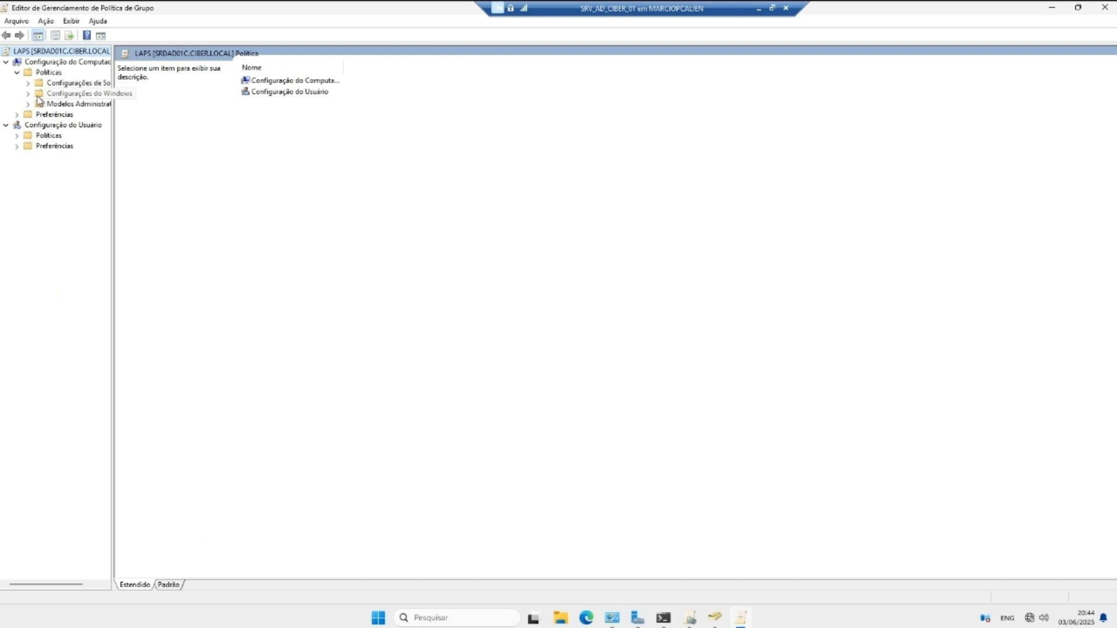
click(28, 104)
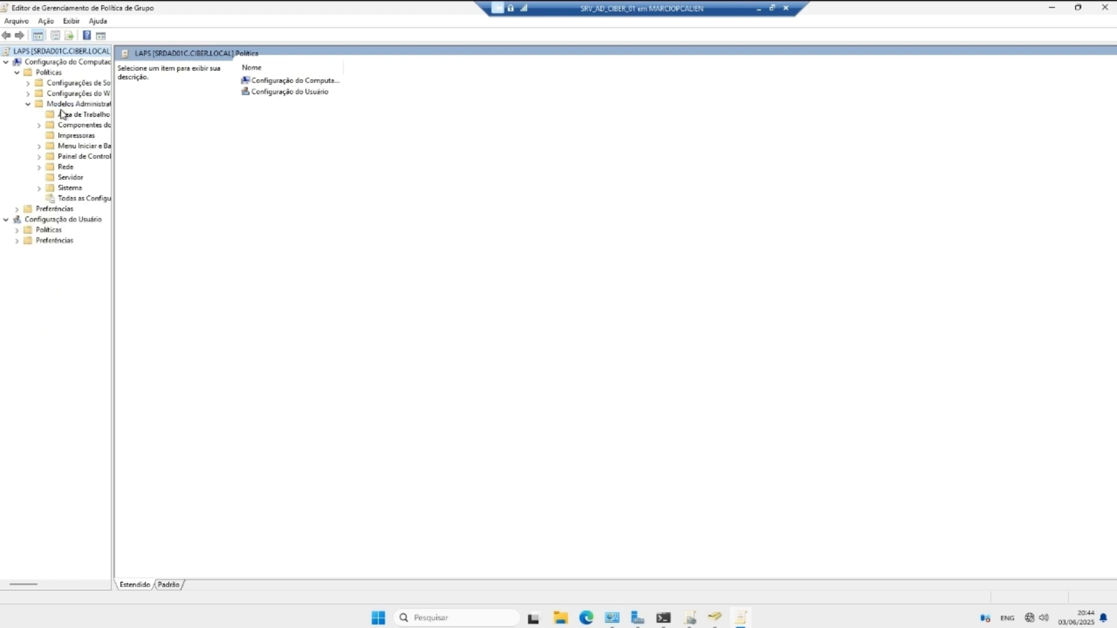
click(39, 190)
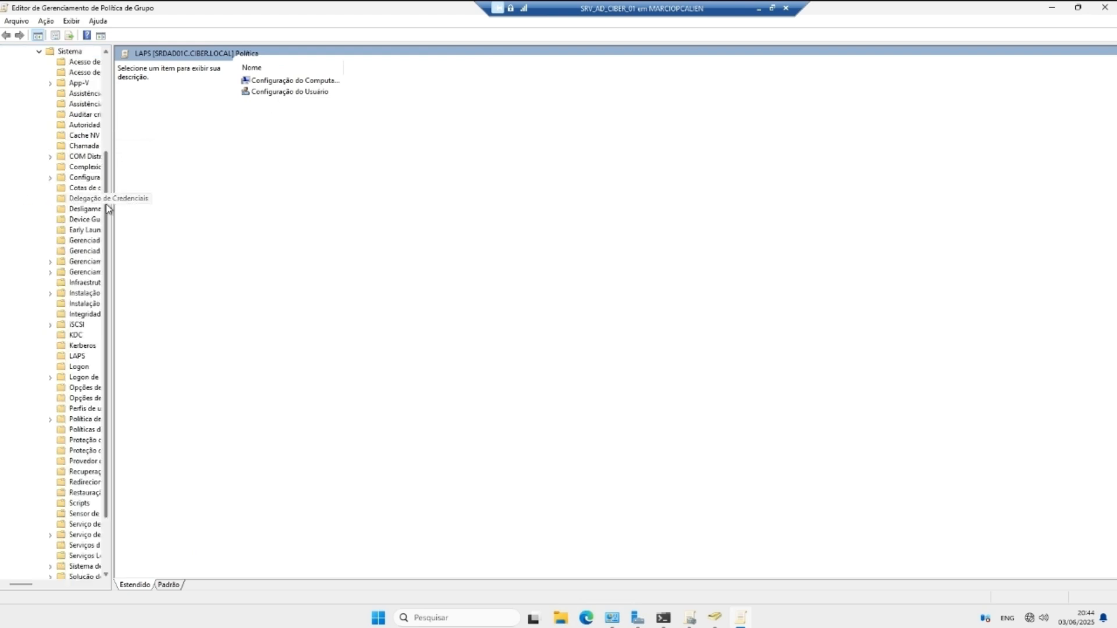
drag(110, 213, 289, 220)
click(77, 356)
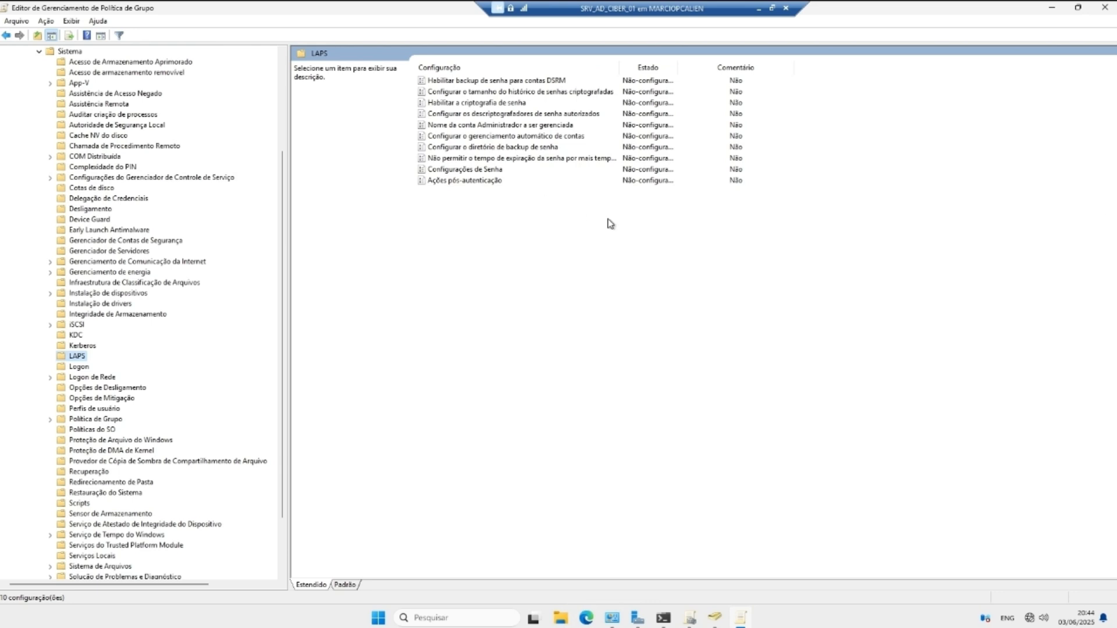
Step: Set 'Habilitar backup de senha para contas DSRM' to Habilitado and apply it
click(524, 82)
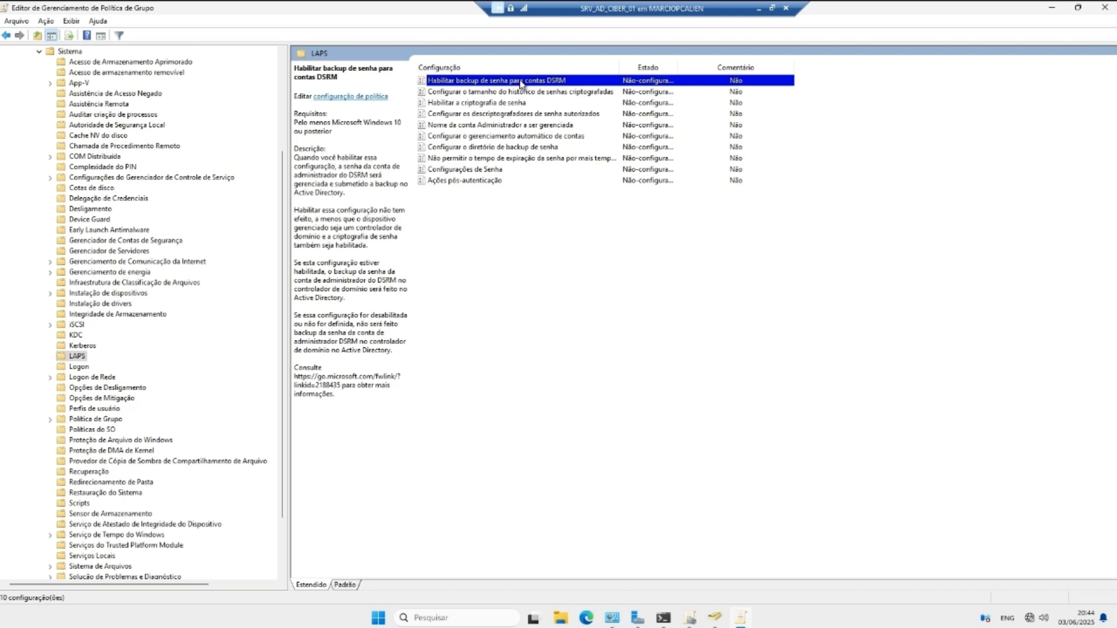
right_click(520, 84)
click(532, 88)
click(45, 108)
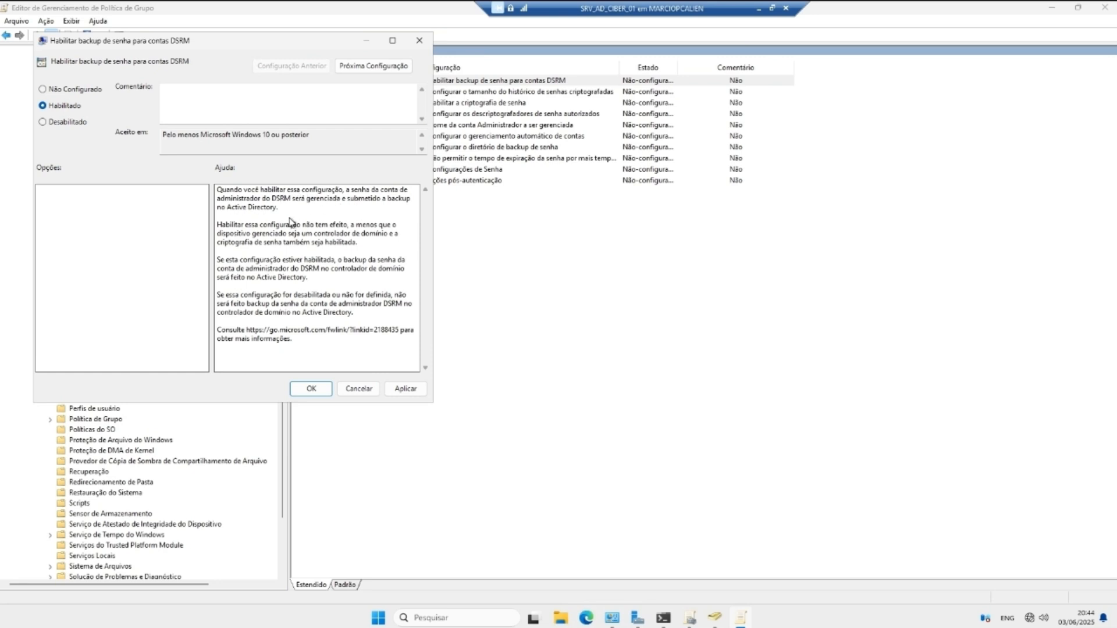
click(403, 388)
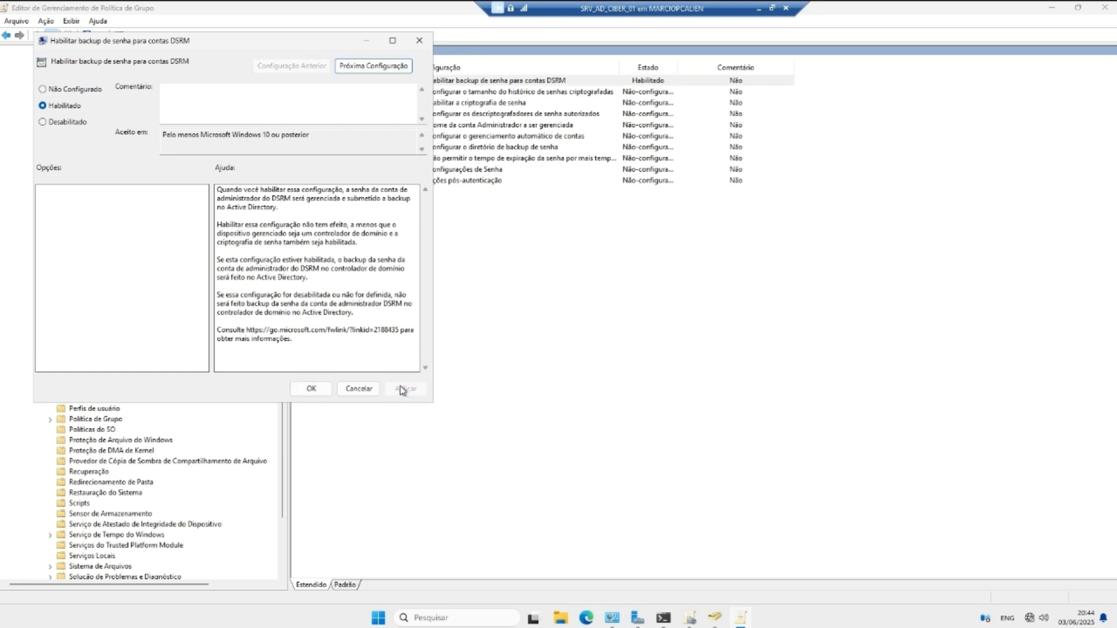
click(311, 389)
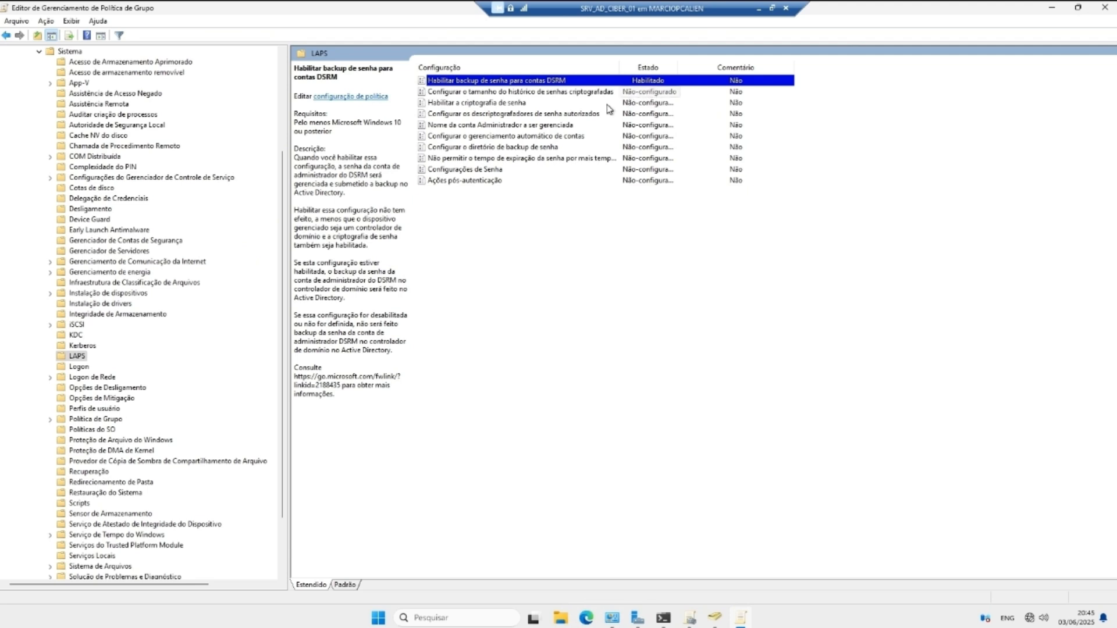
Step: Enable the managed administrator account name setting and confirm it
double_click(544, 125)
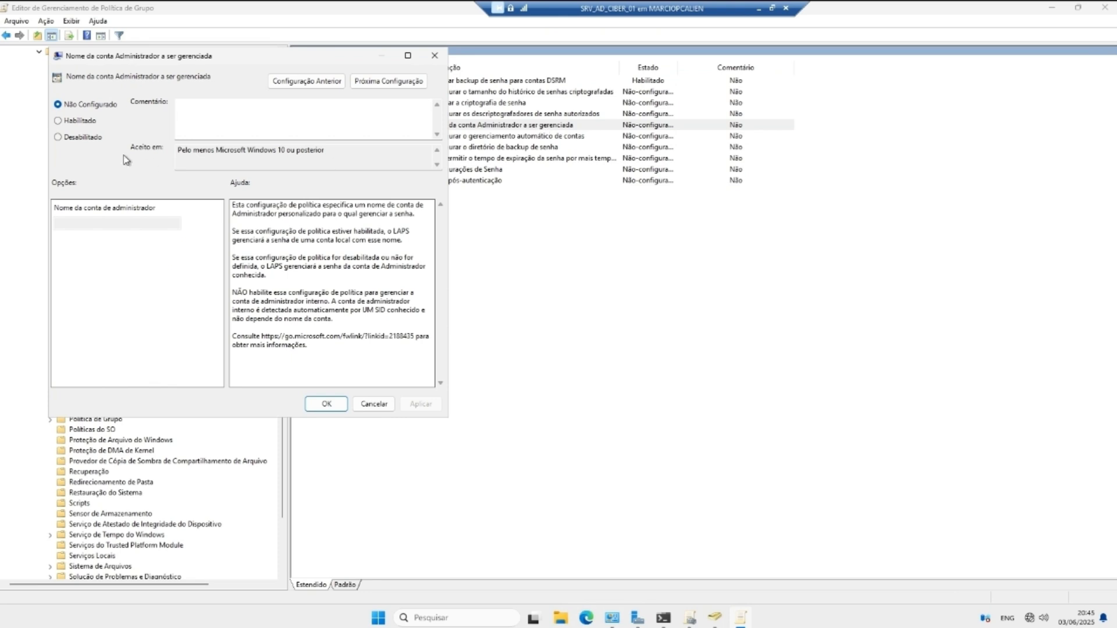
click(78, 121)
click(116, 225)
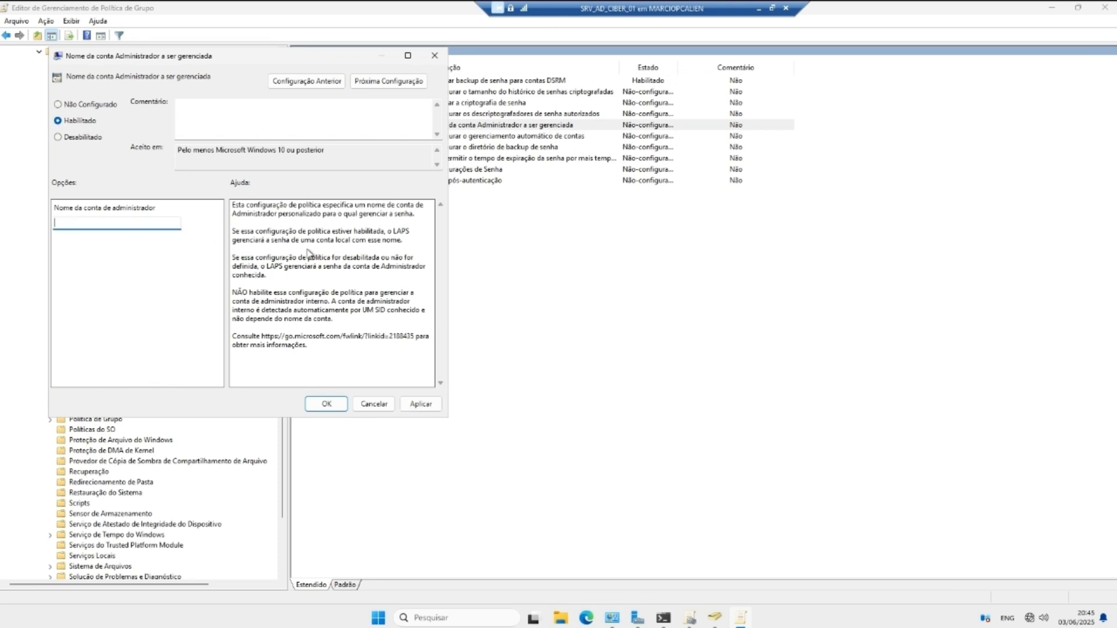
text(aD)
key(BackSpace)
key(BackSpace)
click(326, 404)
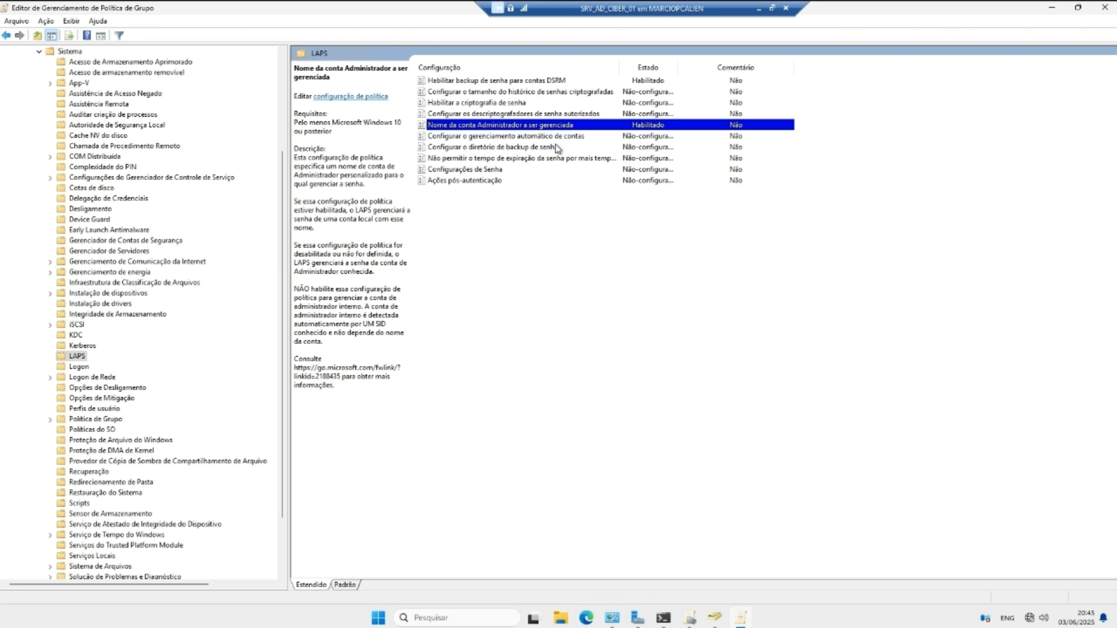
double_click(530, 128)
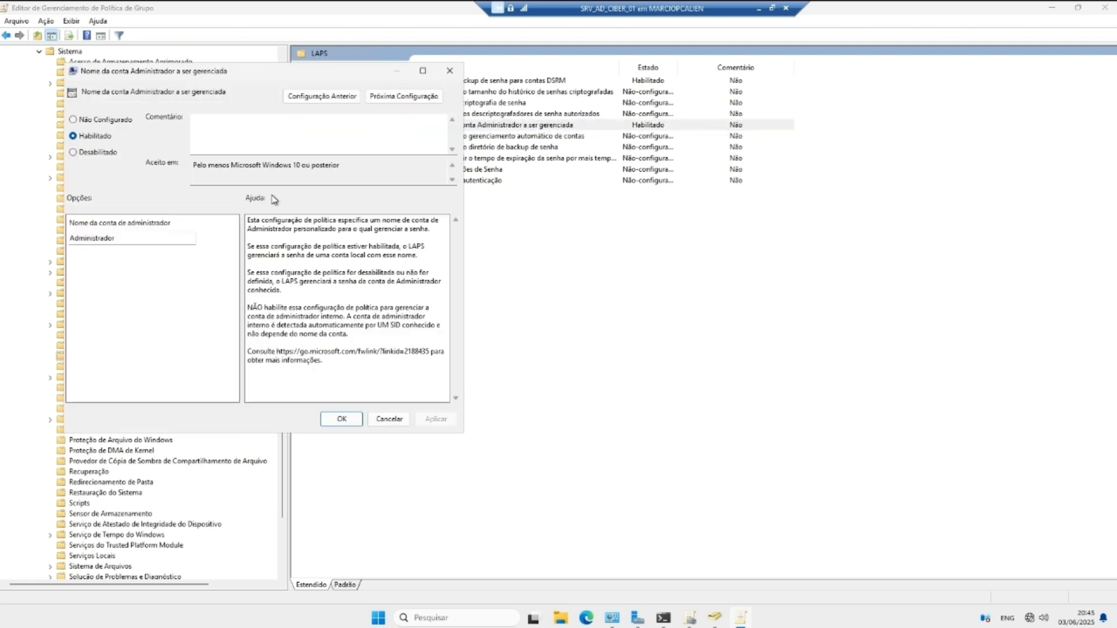
click(143, 243)
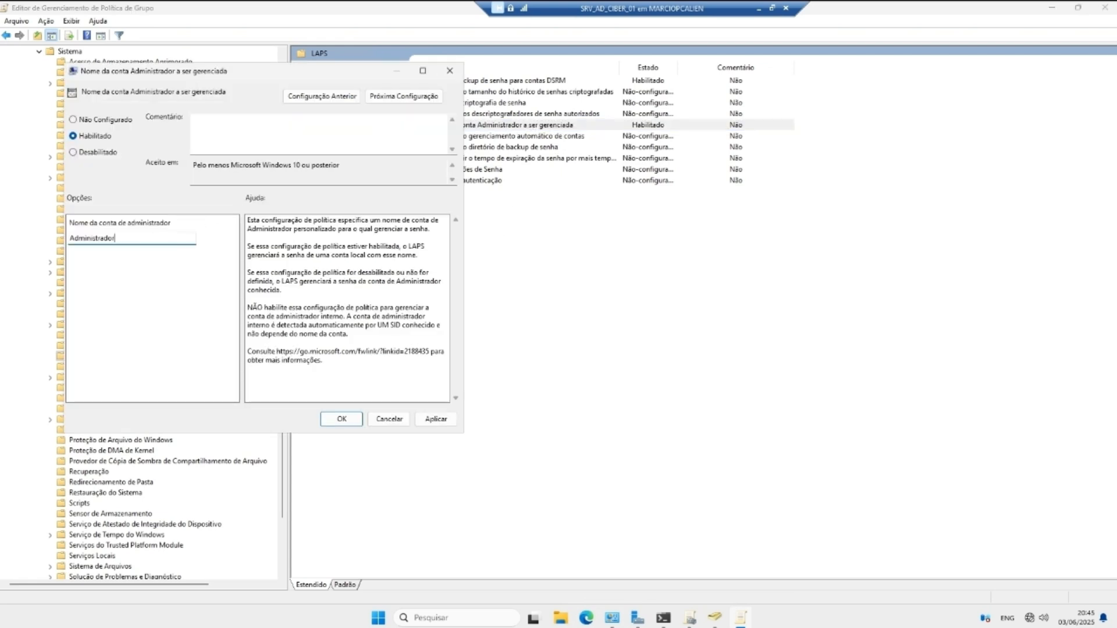
click(436, 419)
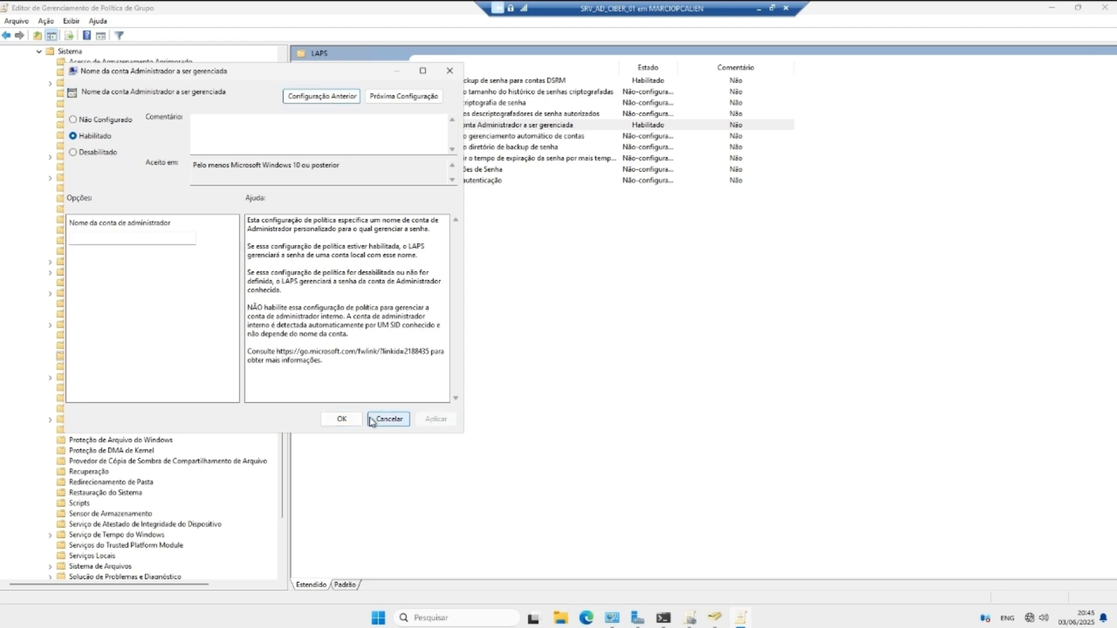
click(341, 418)
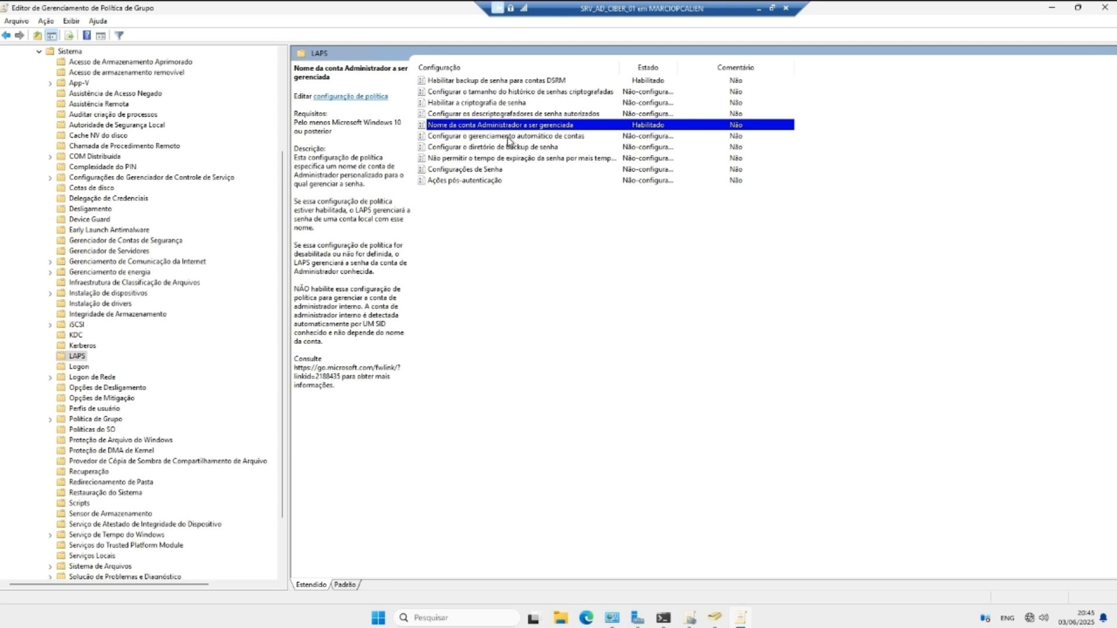
Step: Enable 'Configurar o diretório de backup de senha' with Active Directory as the backup directory
click(501, 148)
double_click(479, 154)
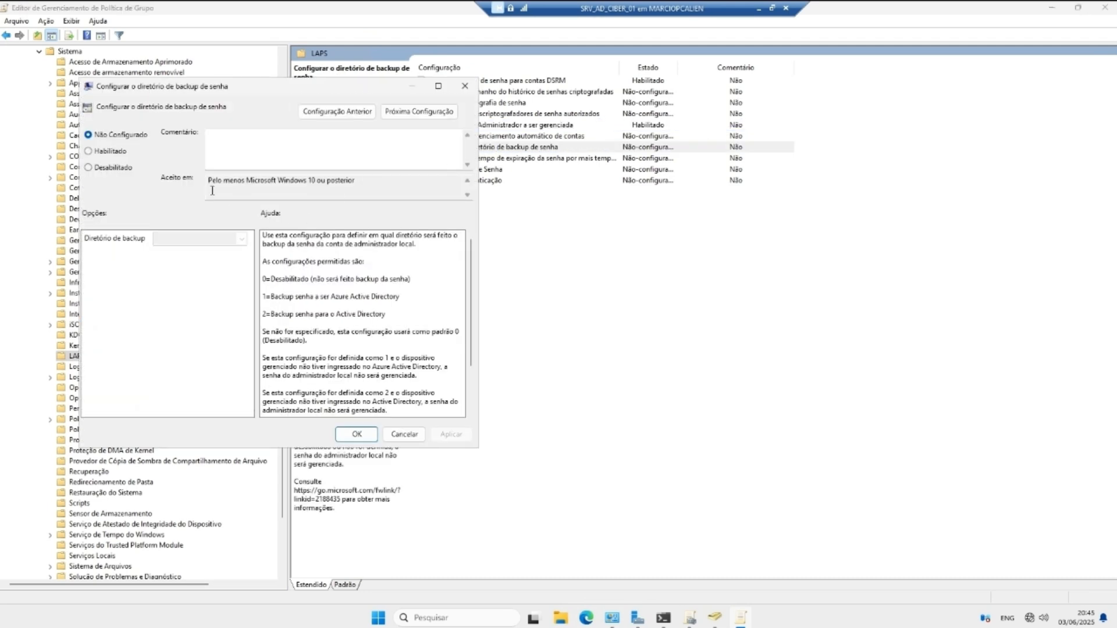
click(94, 152)
click(241, 241)
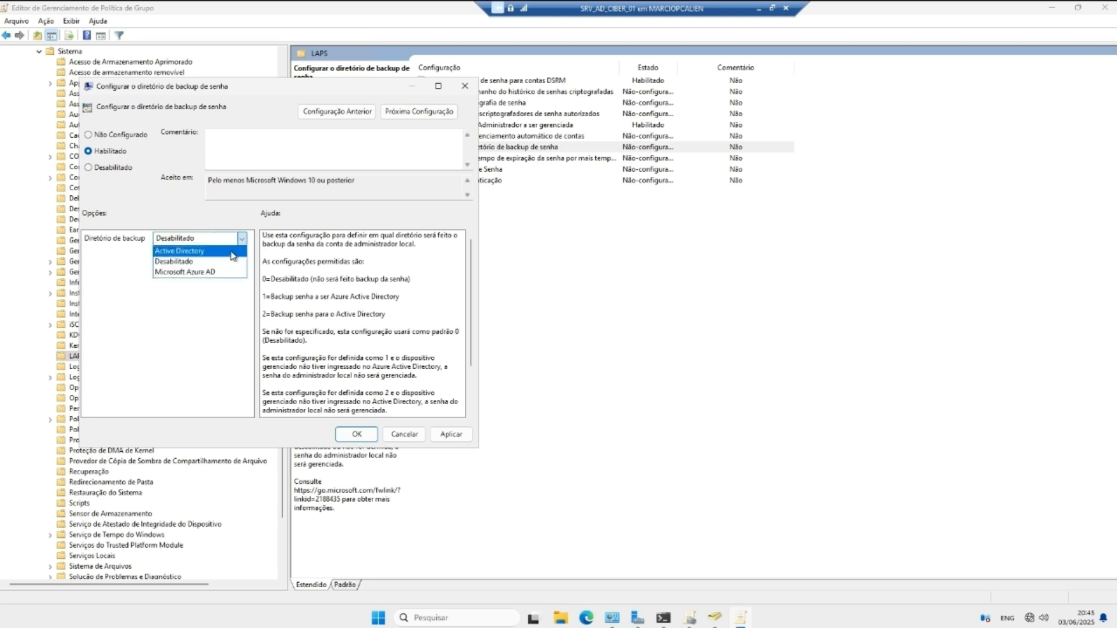
click(201, 259)
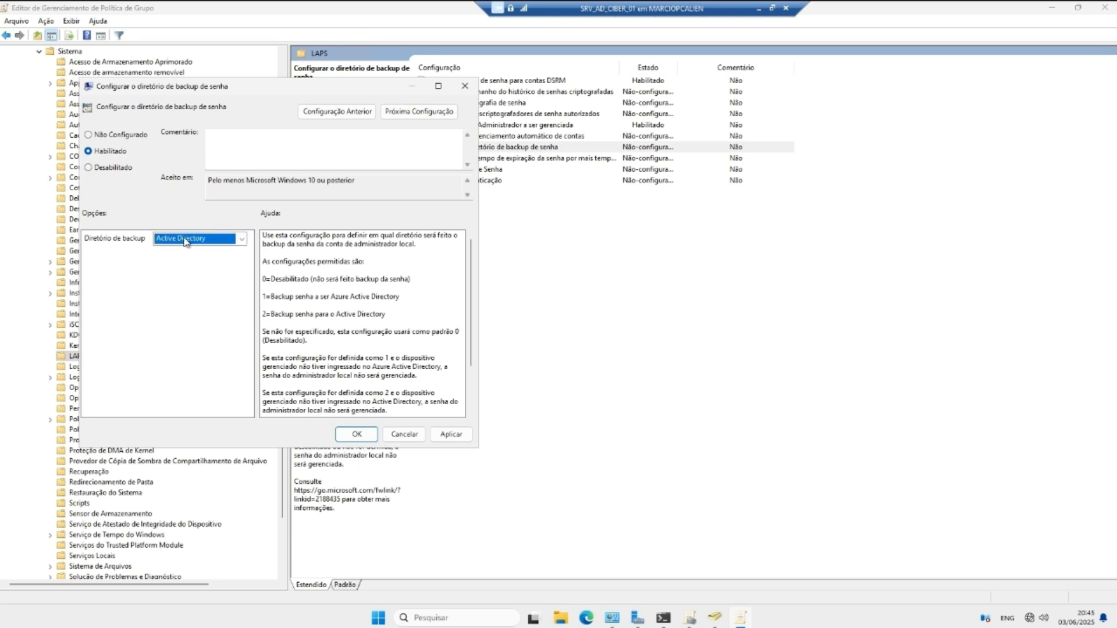
click(451, 434)
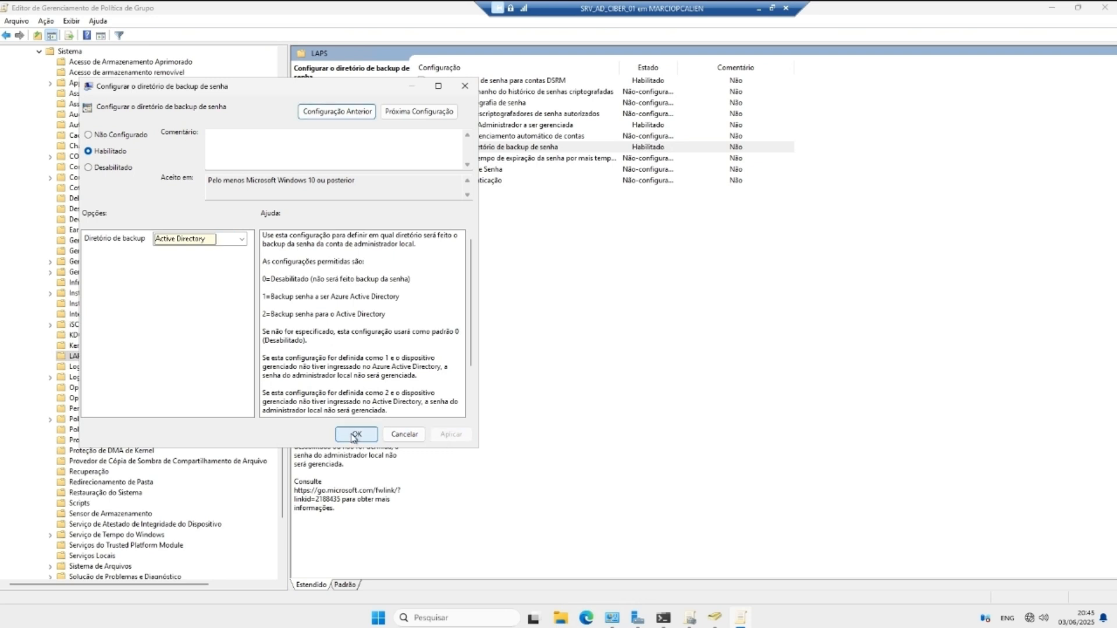
click(356, 436)
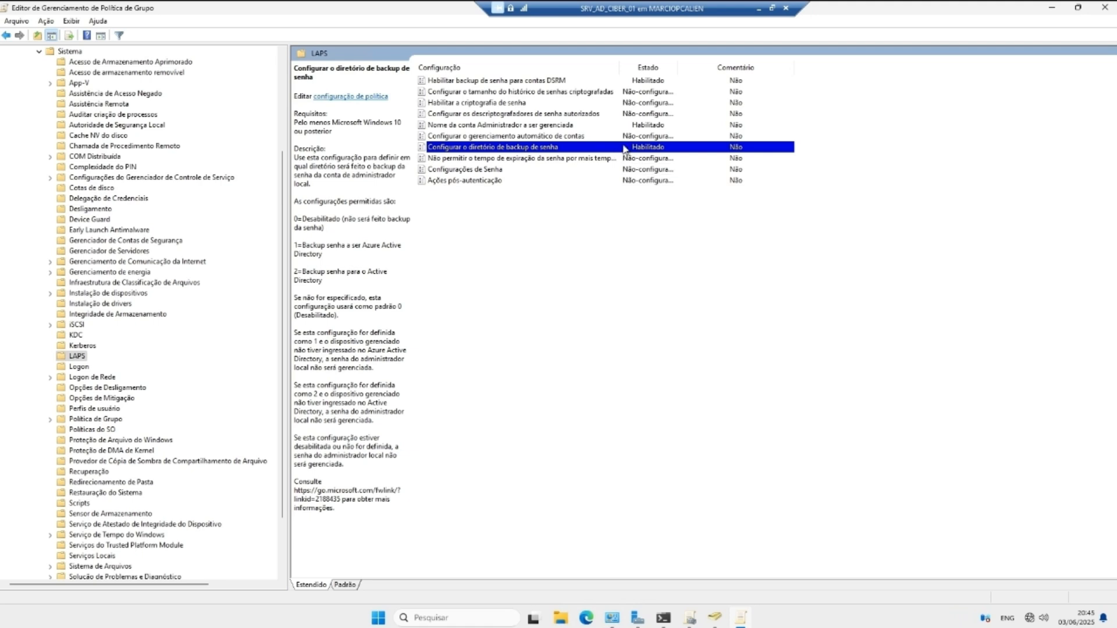
Step: Enable Configurações de Senha with 14-character passwords and a 15-day password age
double_click(472, 170)
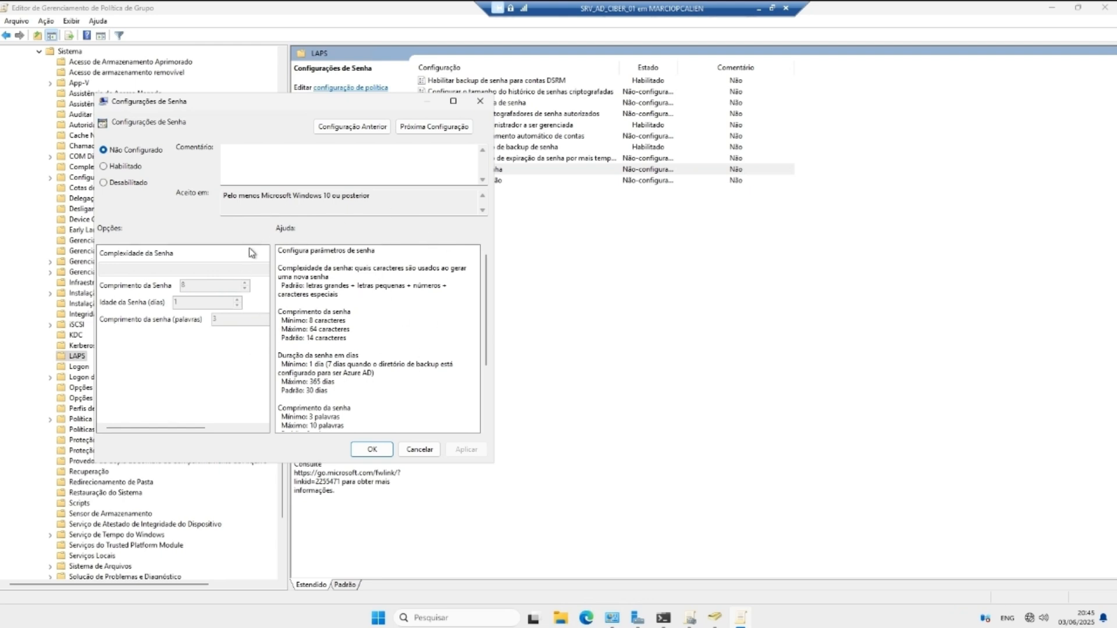
click(107, 168)
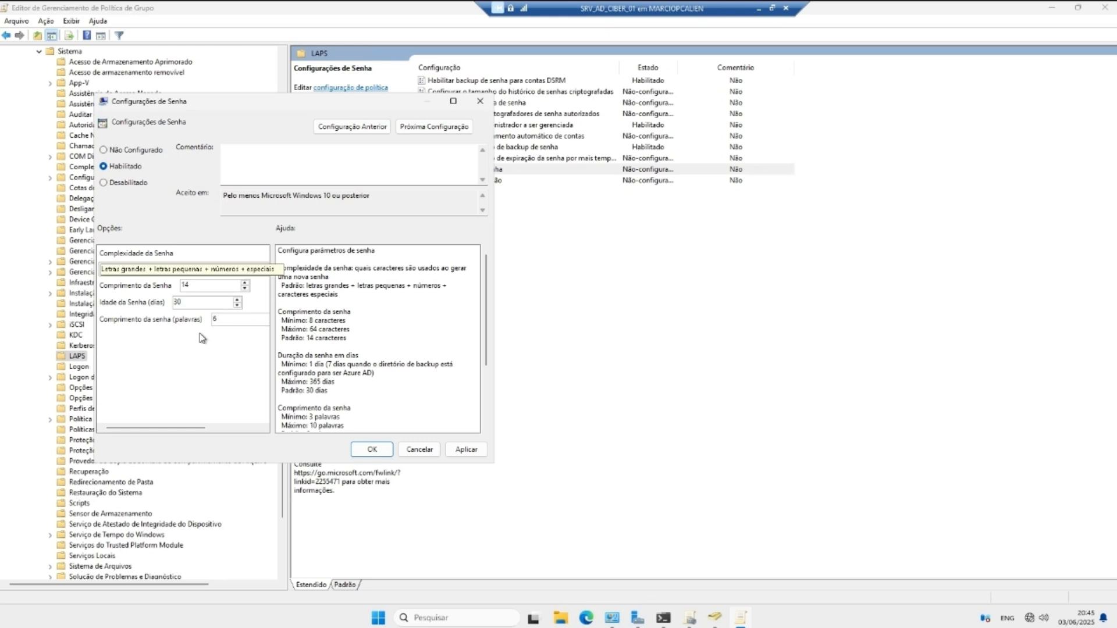
click(244, 288)
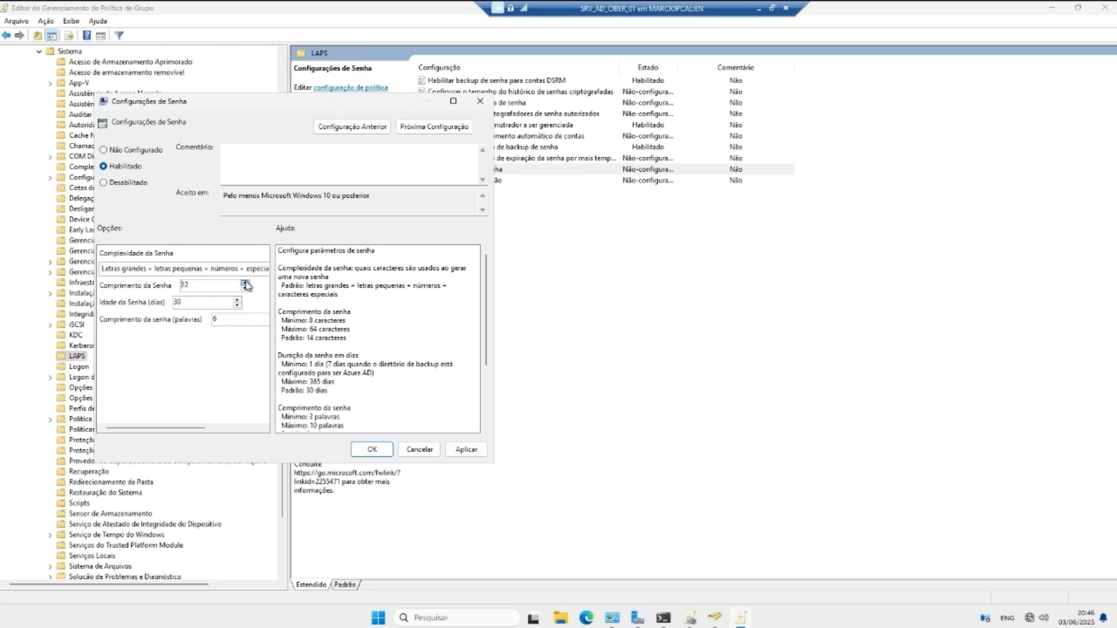
double_click(176, 302)
text(15)
drag(350, 314, 317, 338)
drag(184, 426, 214, 428)
Step: Keep the passphrase length at 6 words and apply the password settings
click(223, 317)
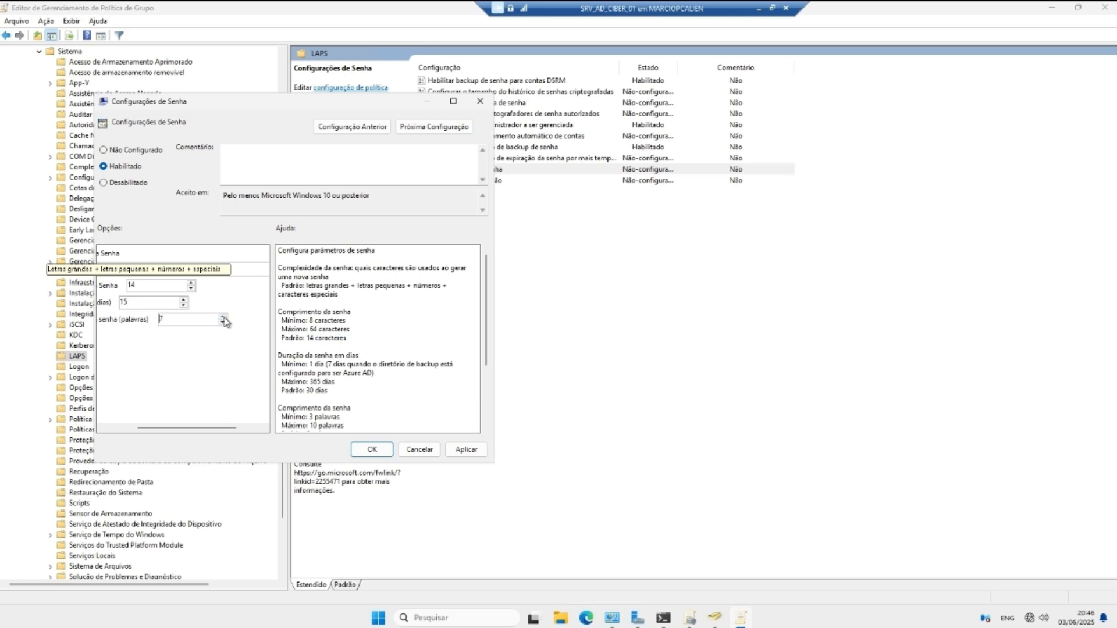
click(223, 323)
drag(484, 337, 484, 371)
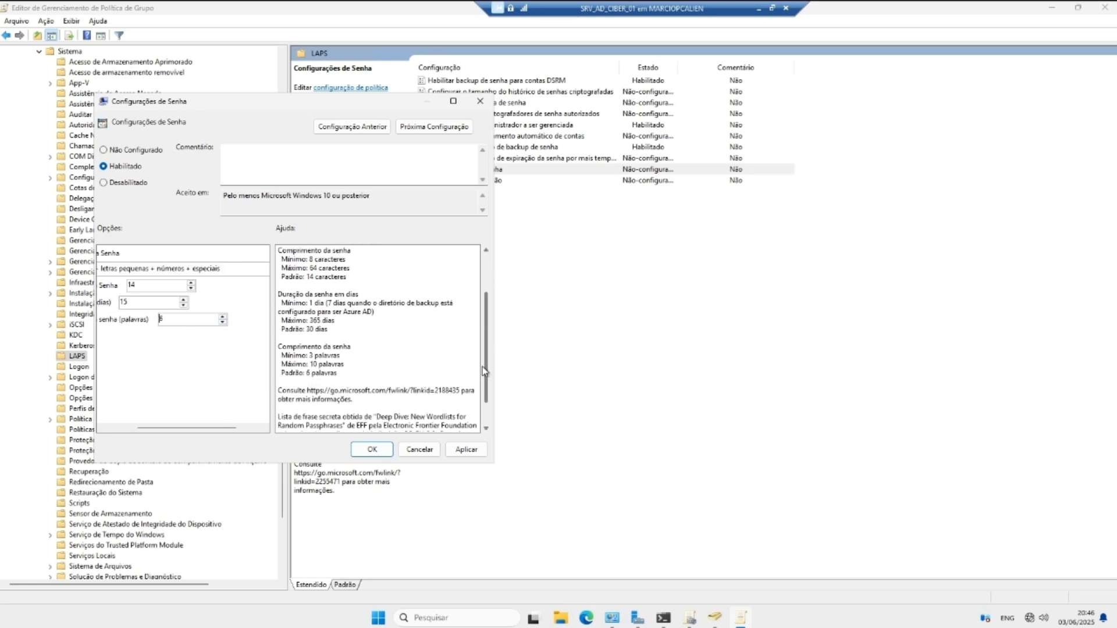
scroll(484, 371, up, 3)
click(466, 449)
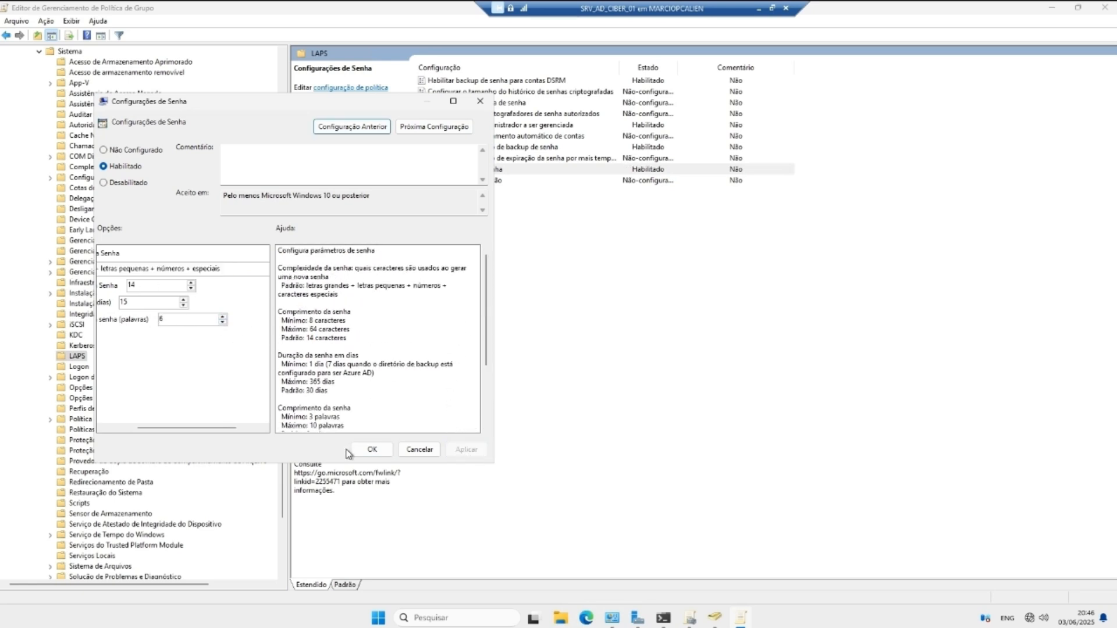
click(372, 449)
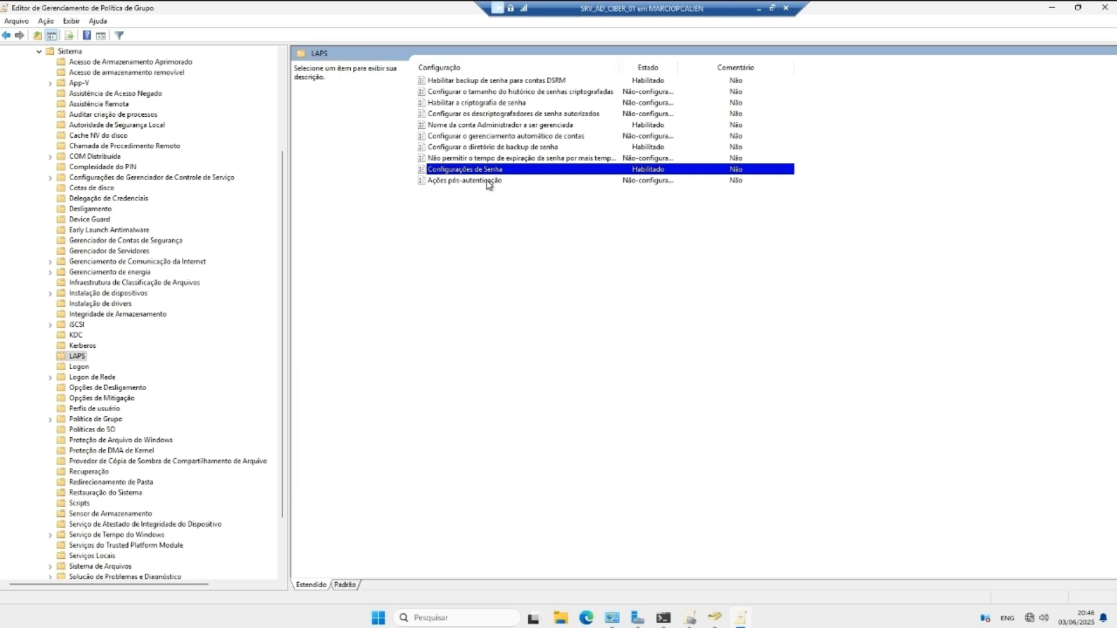
click(474, 158)
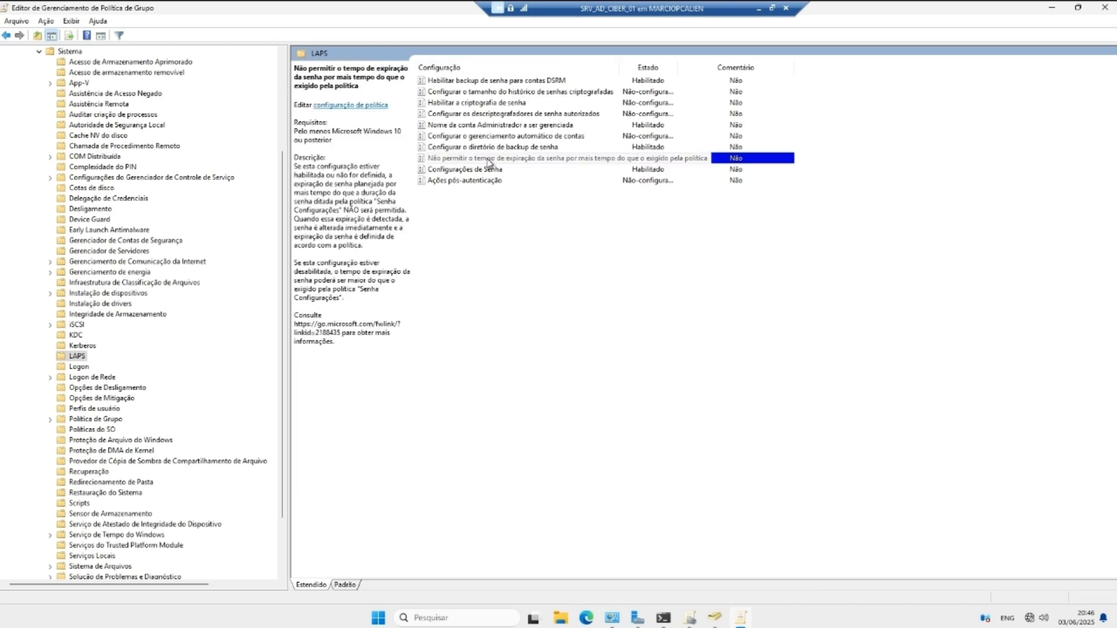
Step: Set 'Não permitir o tempo de expiração da senha…' to Habilitado, then close the editor
double_click(489, 161)
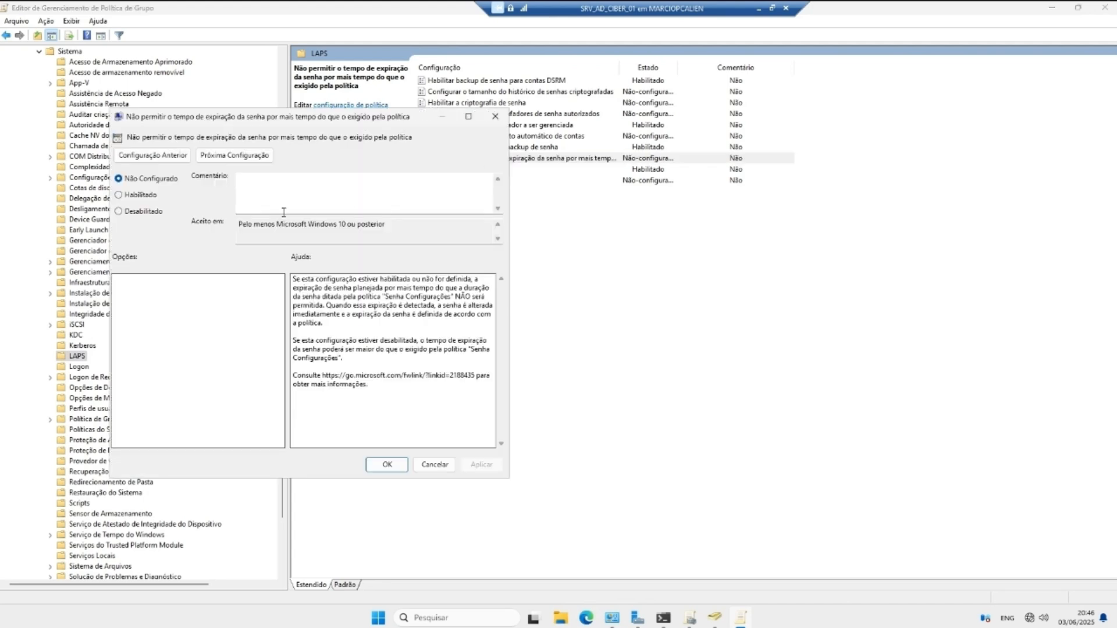
click(123, 196)
click(479, 465)
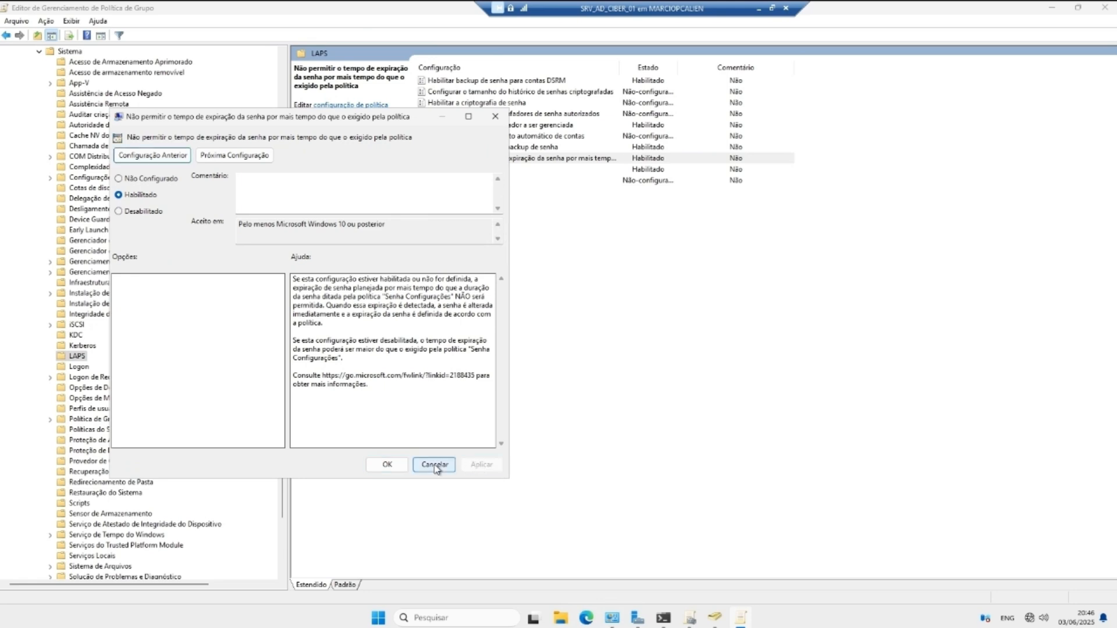
click(381, 465)
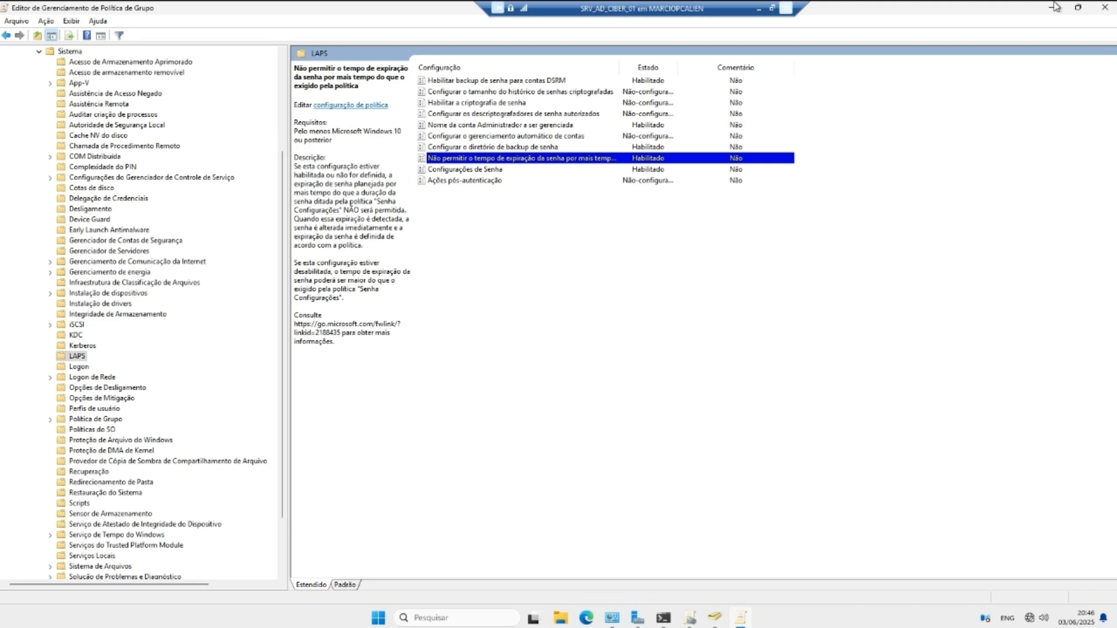
click(1105, 7)
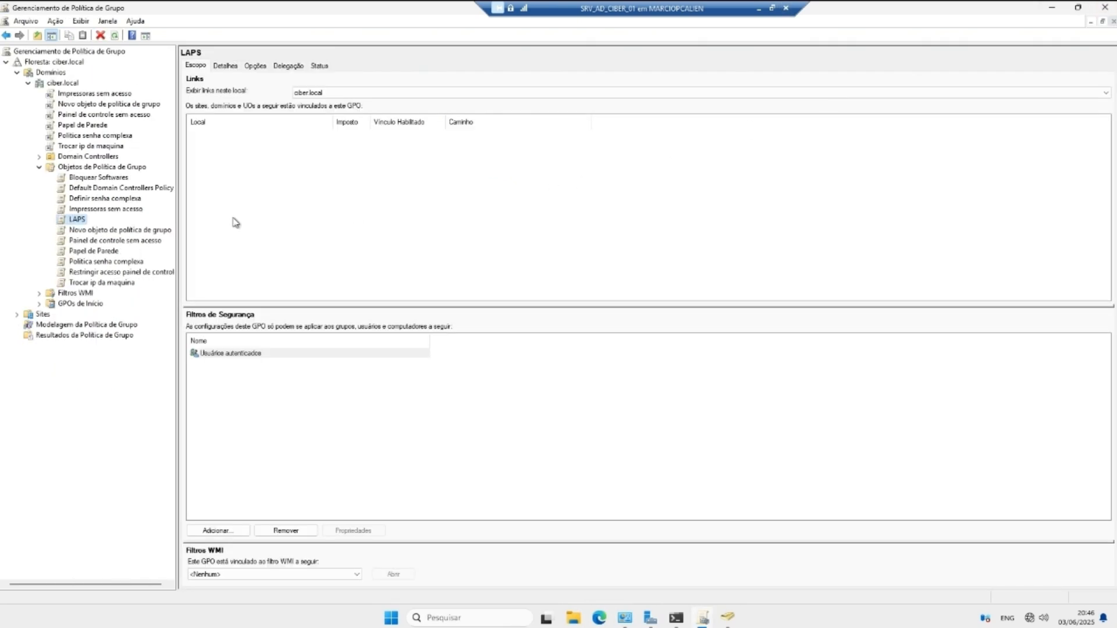
Step: Reopen the LAPS GPO to review which LAPS settings are enabled, then switch to Active Directory Users and Computers
right_click(68, 222)
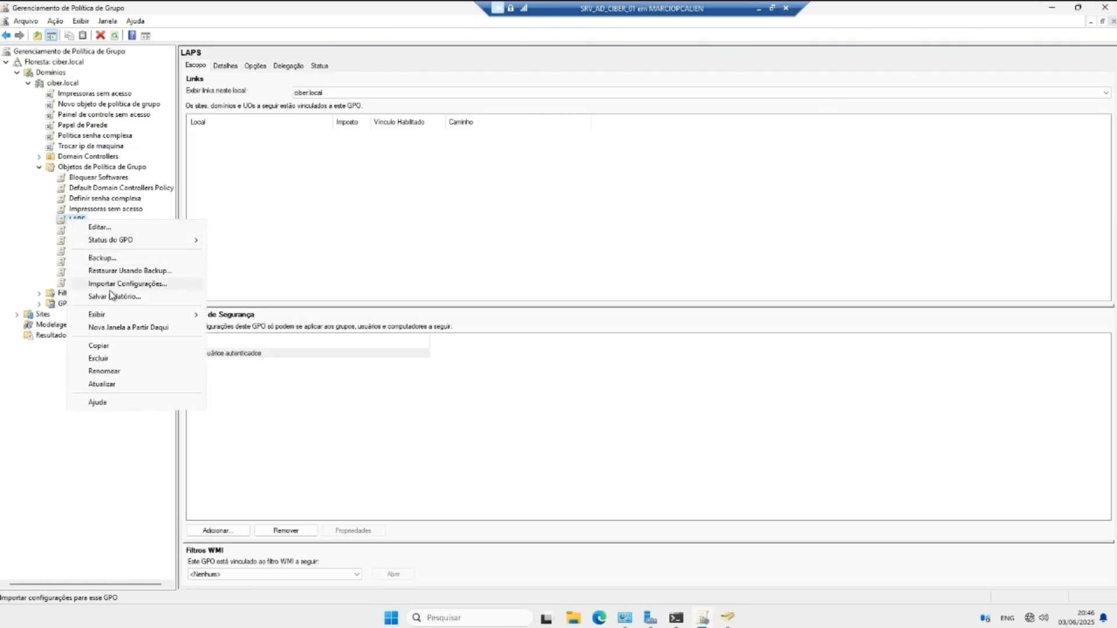
click(81, 226)
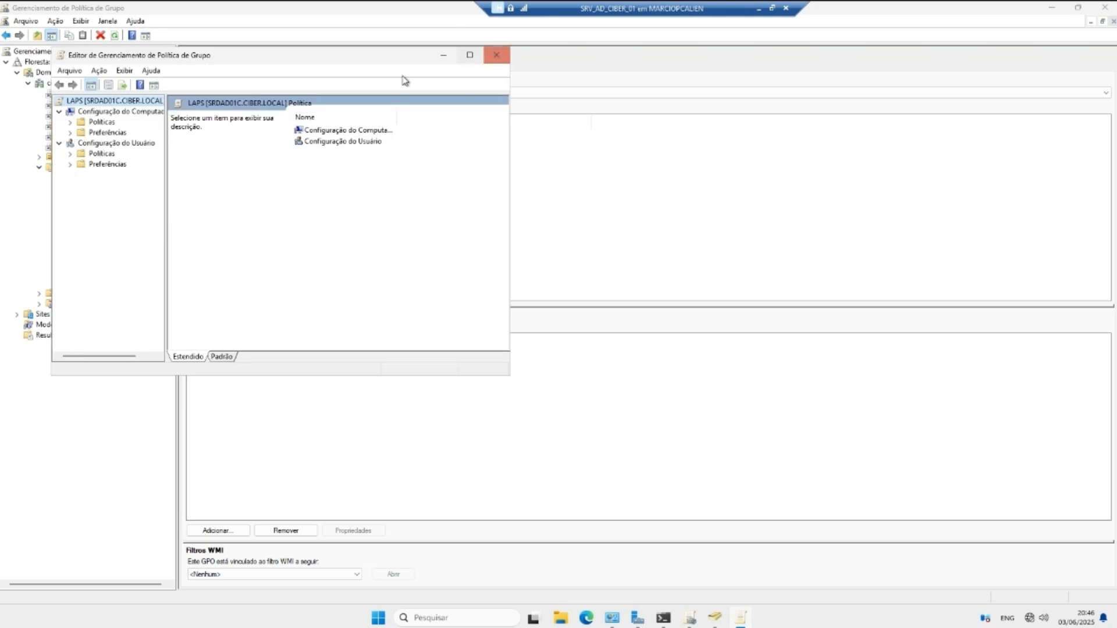
click(70, 123)
click(82, 153)
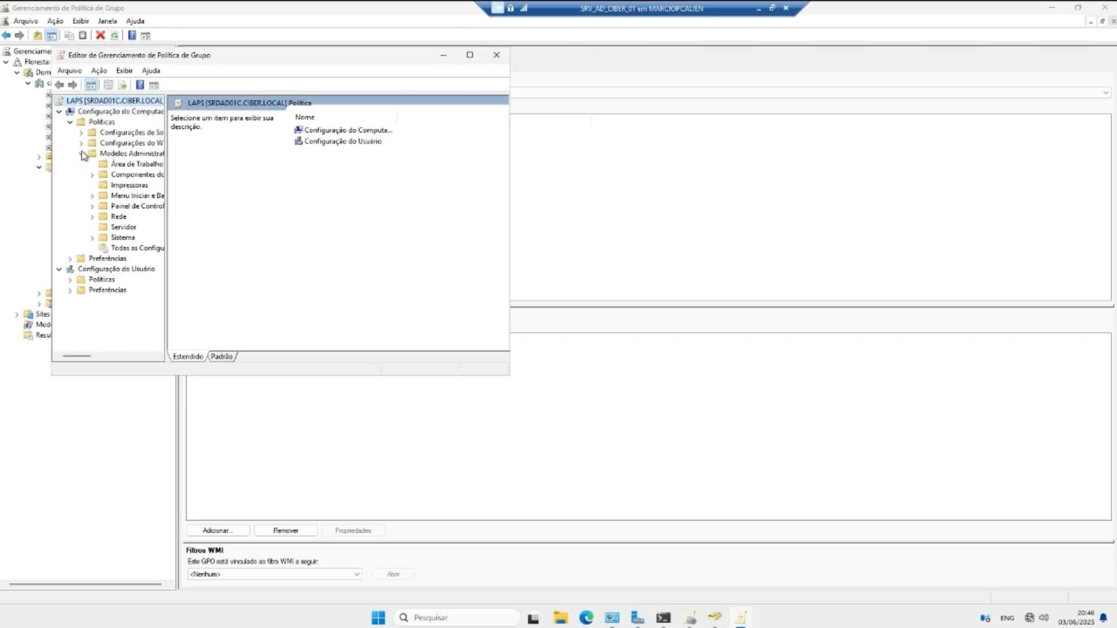
click(92, 237)
scroll(133, 299, down, 3)
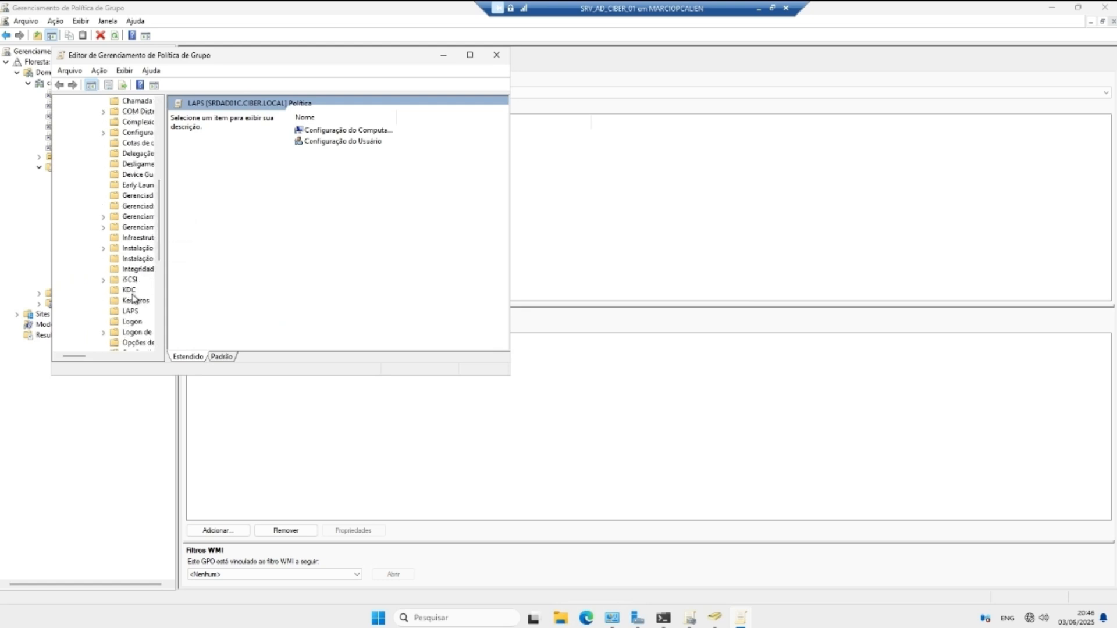
click(130, 311)
drag(512, 224, 654, 223)
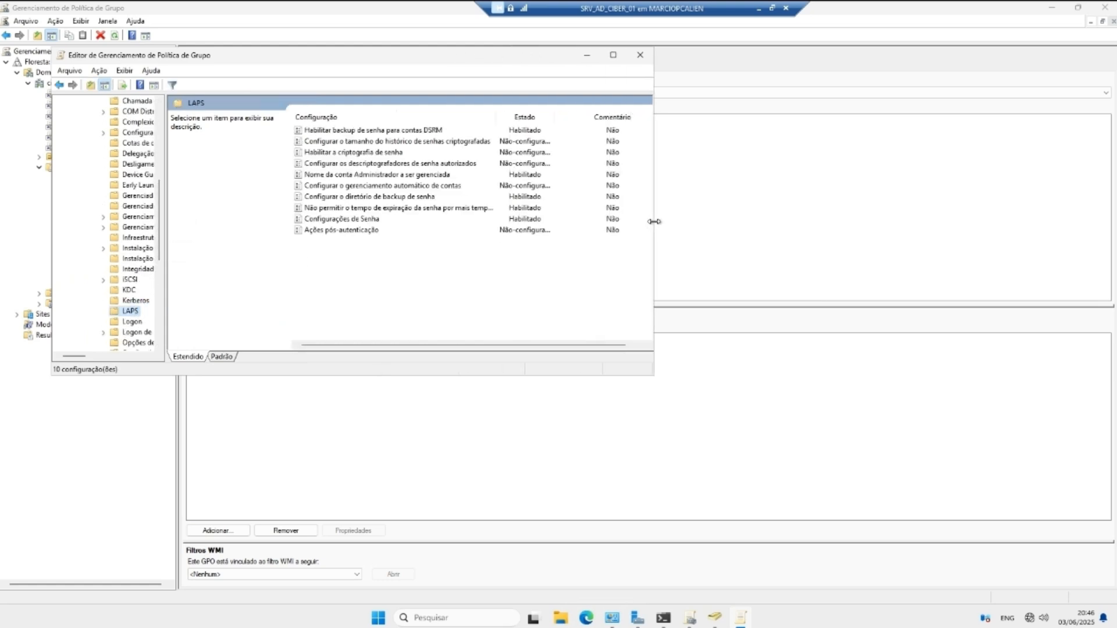
click(640, 56)
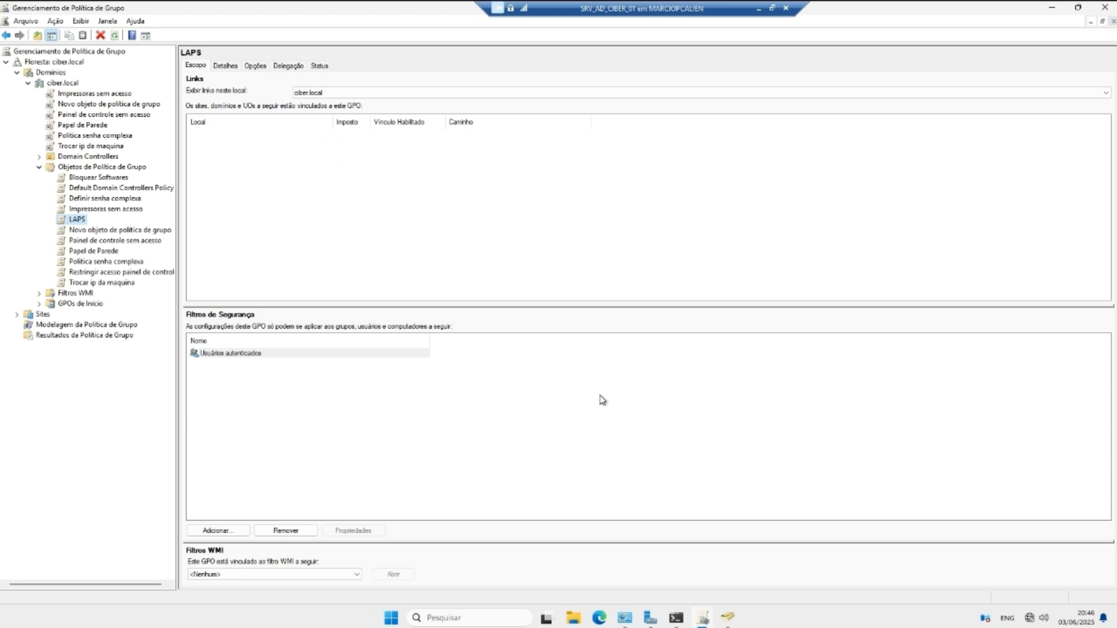
click(726, 618)
Step: Check the T.I suporte OU, then show the LAPS GPO's Delegação tab in Group Policy Management
click(71, 138)
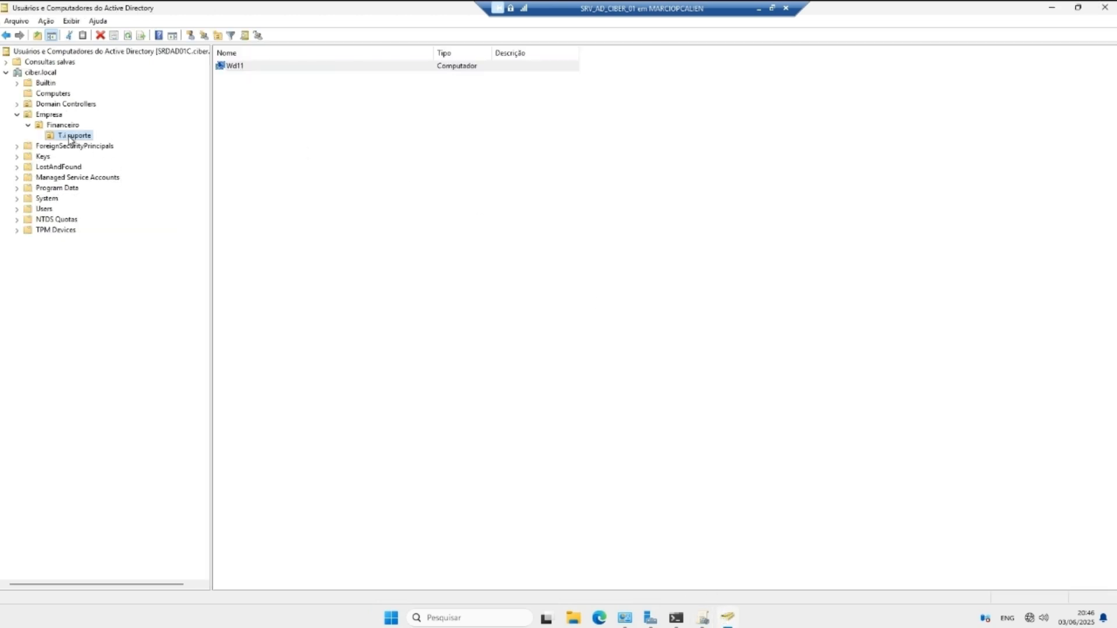
right_click(68, 138)
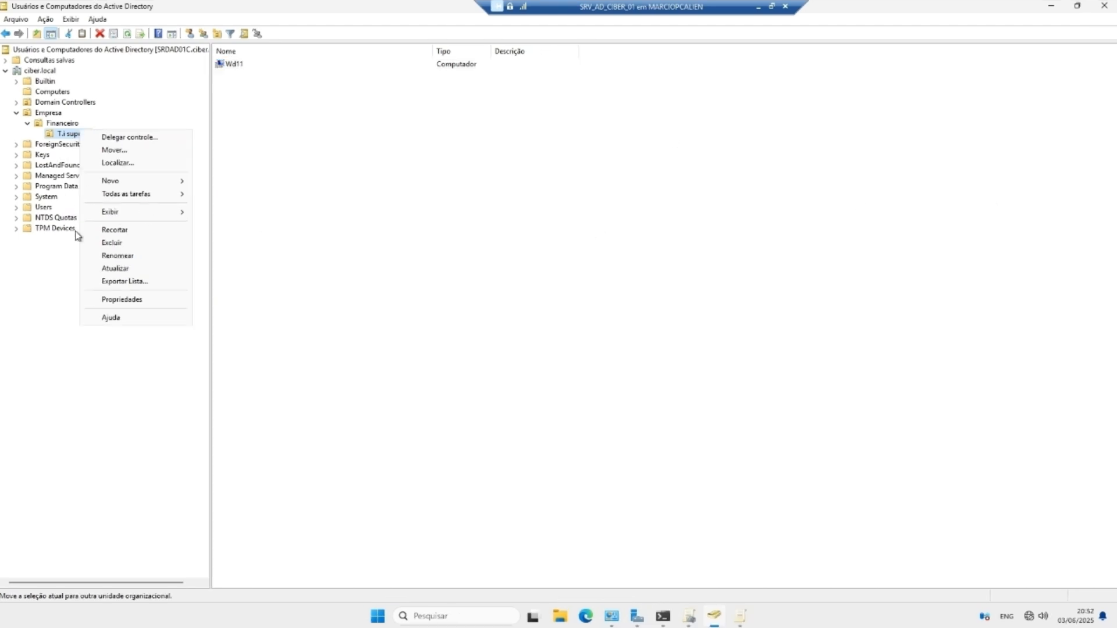
click(304, 247)
click(688, 617)
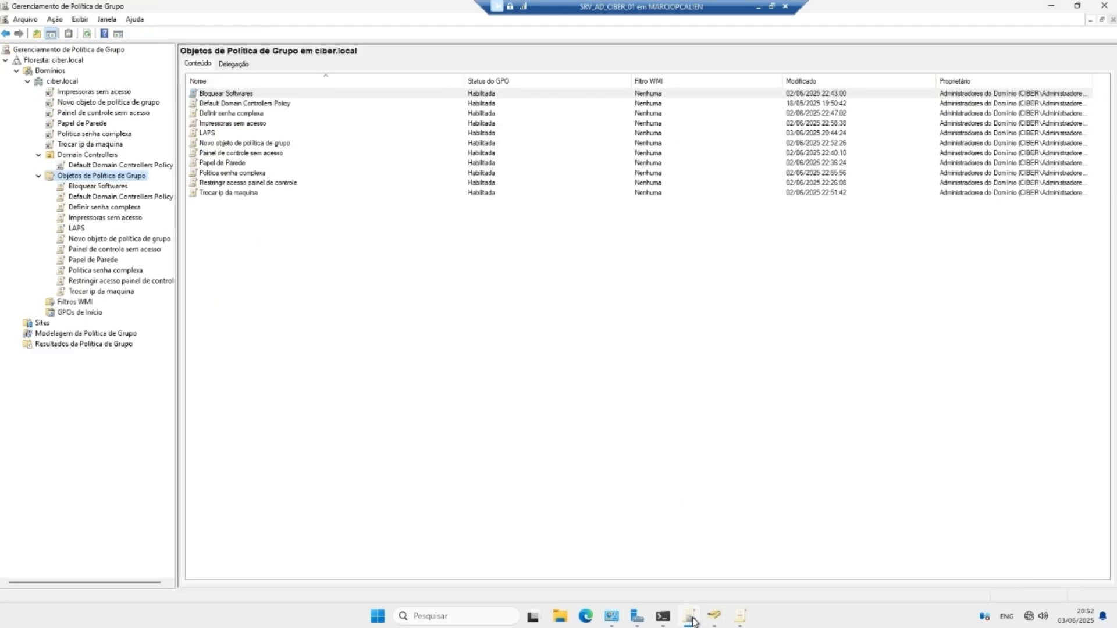
click(76, 228)
right_click(75, 230)
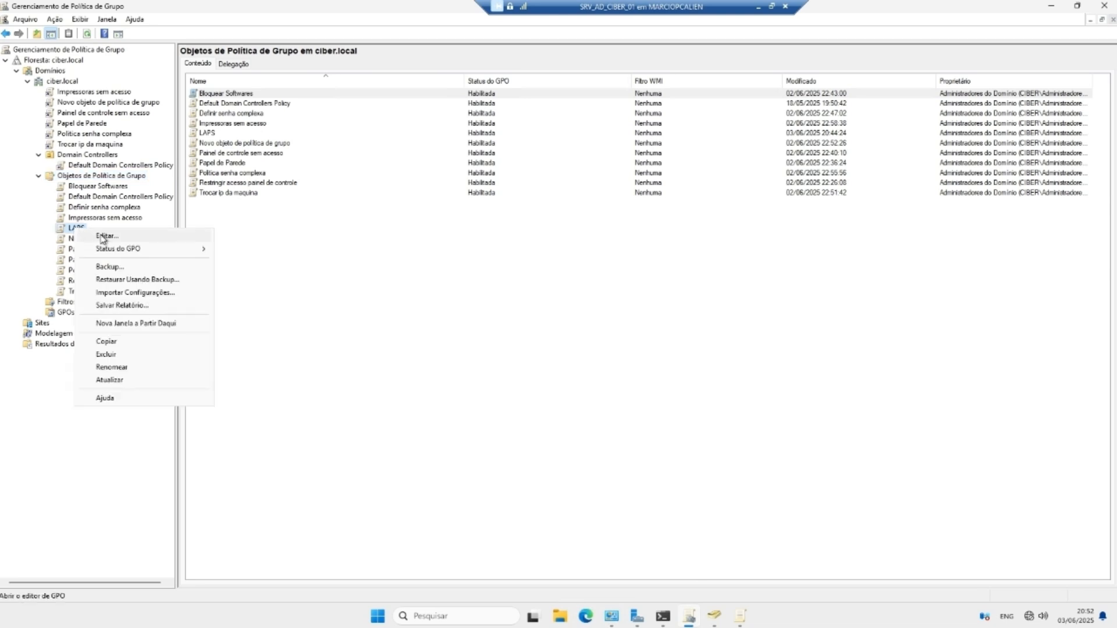
click(75, 229)
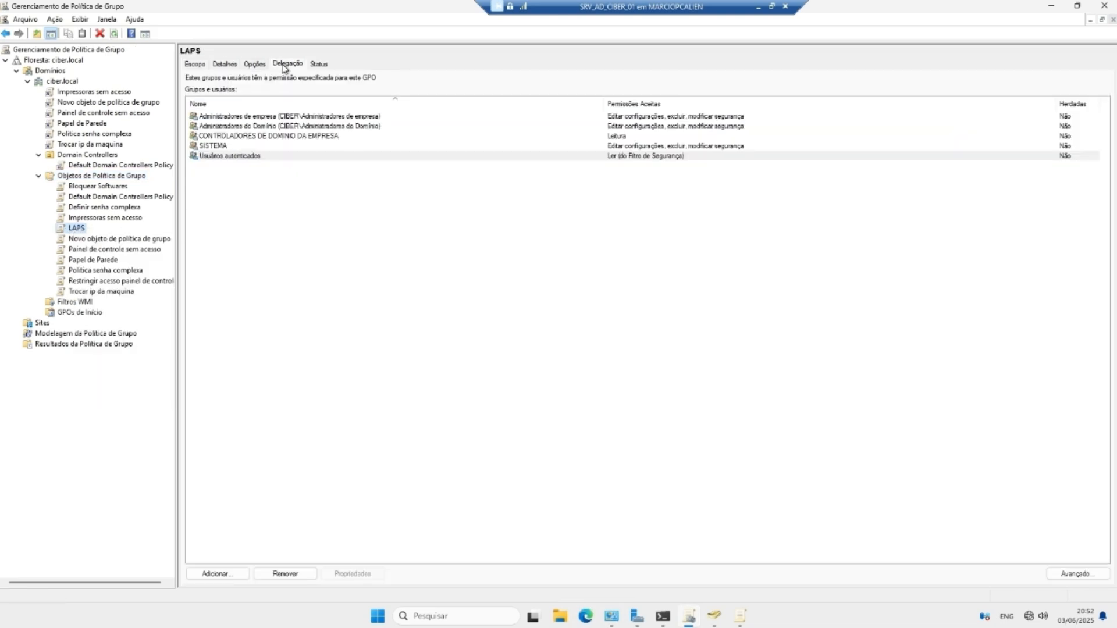
click(288, 64)
Step: Remove Usuários autenticados from the LAPS GPO's delegation and start adding a new principal
click(232, 156)
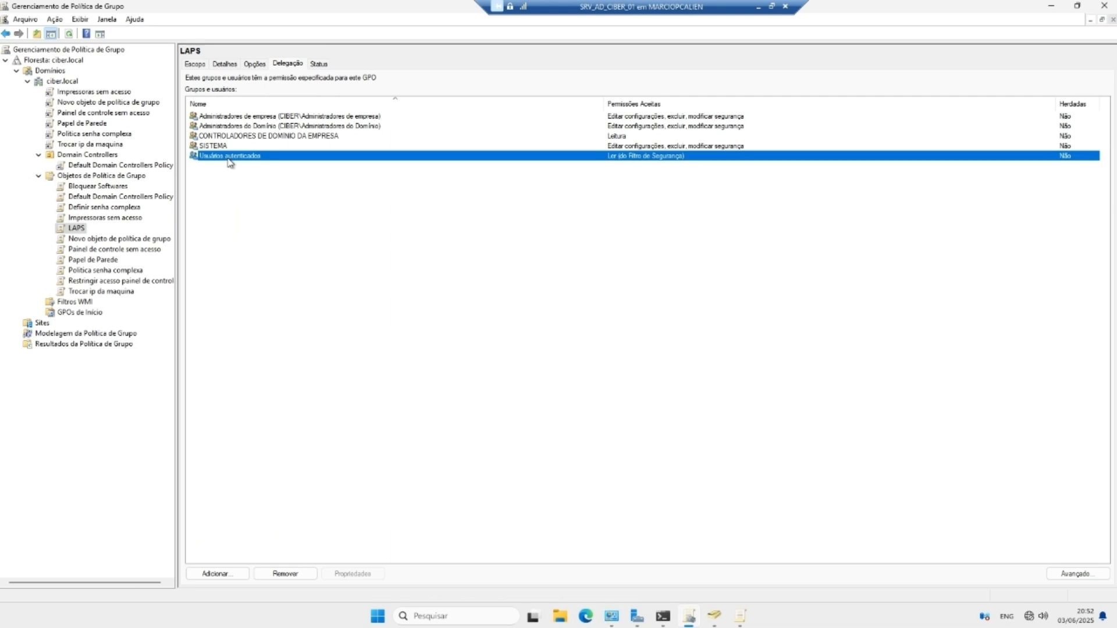
right_click(233, 156)
click(274, 210)
click(593, 330)
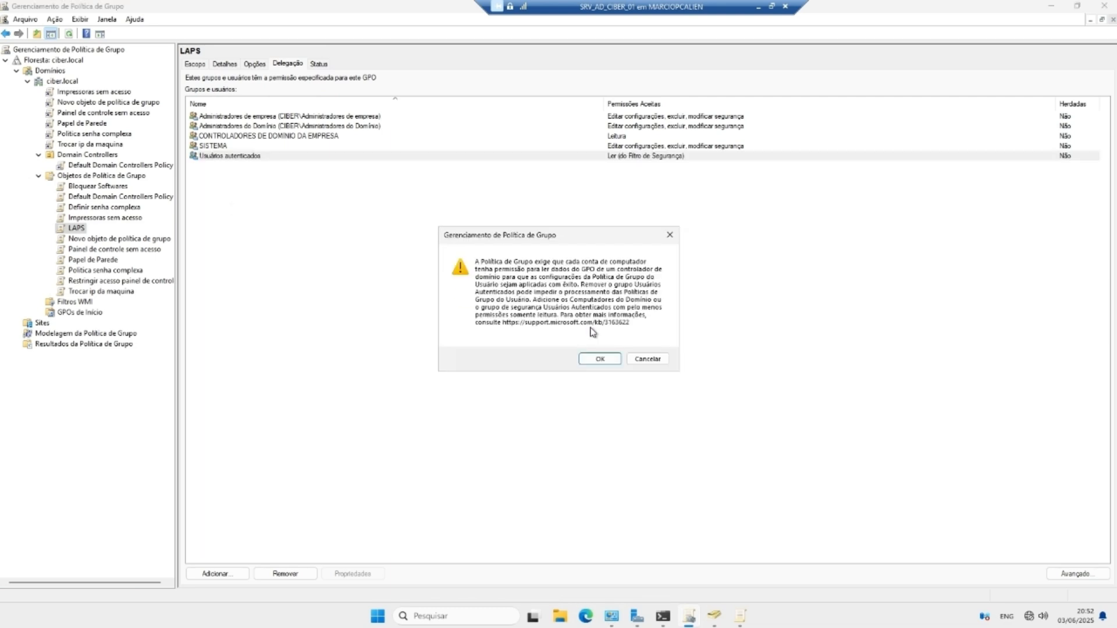
click(605, 358)
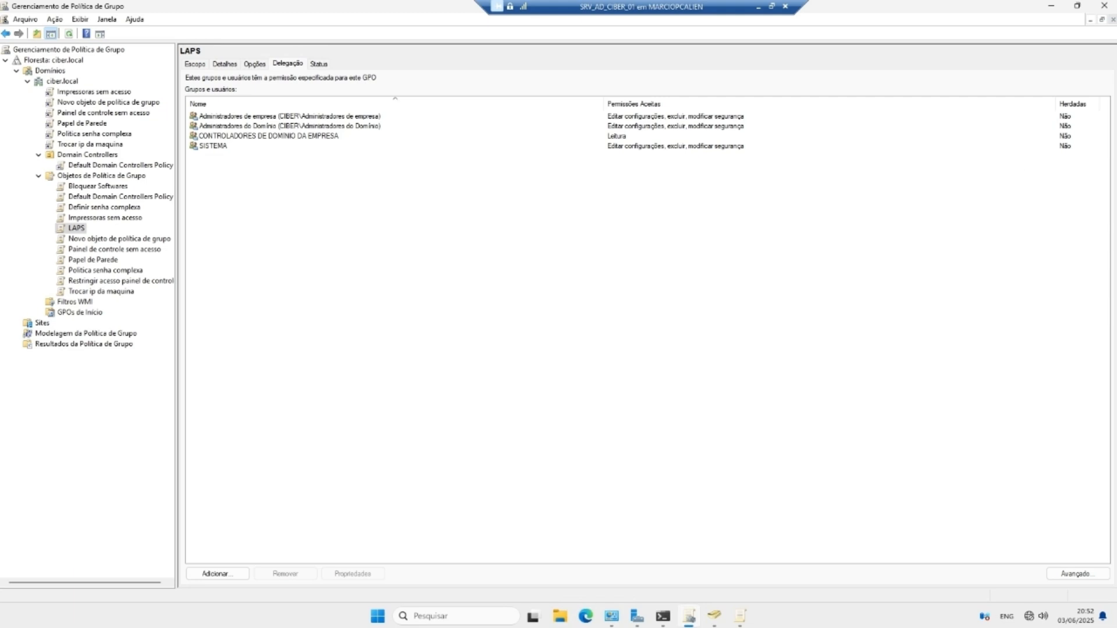
click(216, 571)
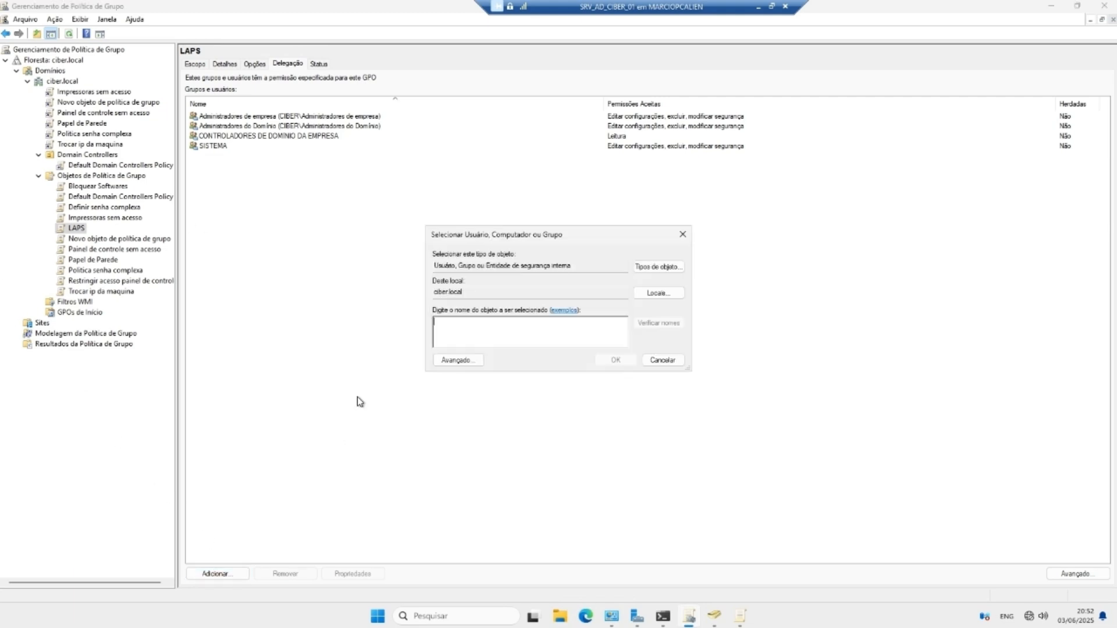
Step: Limit the search to groups and check the entered name, which isn't found
click(658, 266)
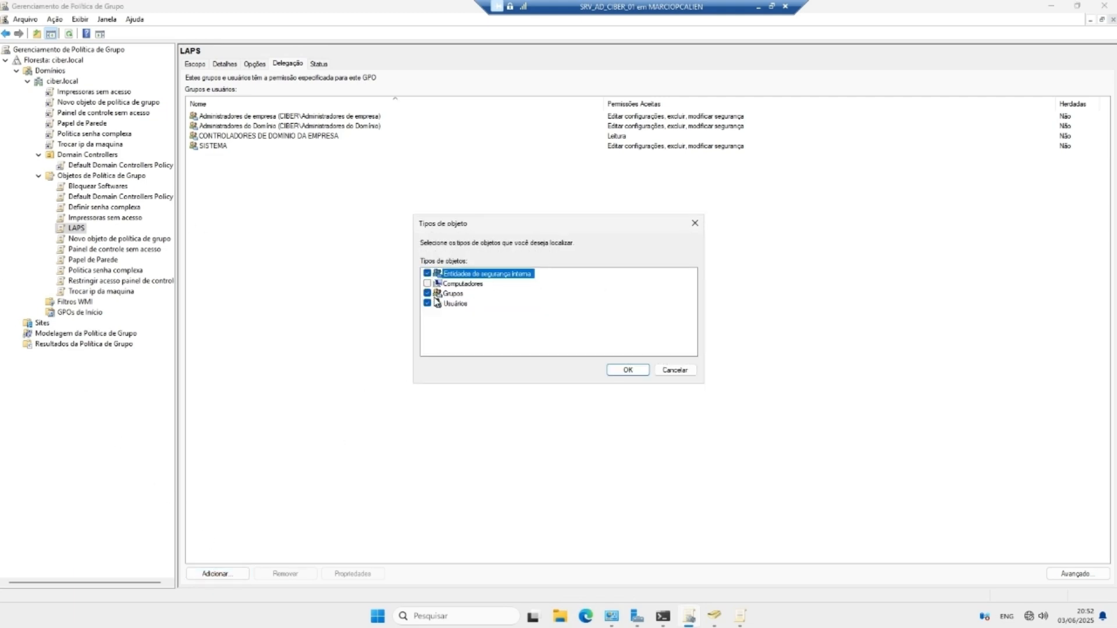
click(427, 304)
click(427, 273)
click(628, 370)
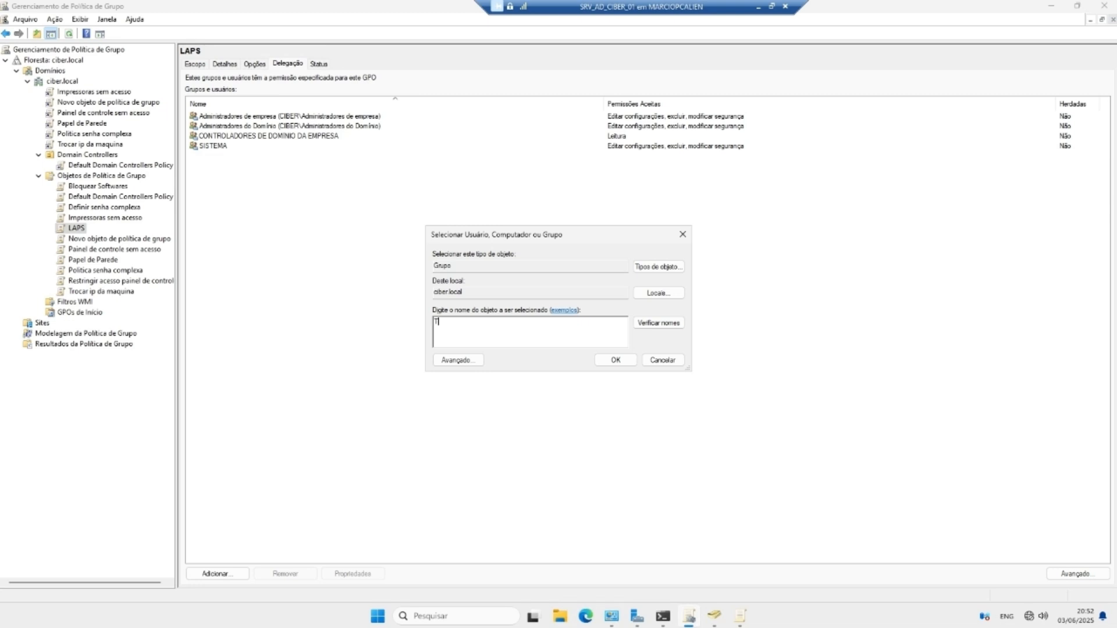
click(656, 323)
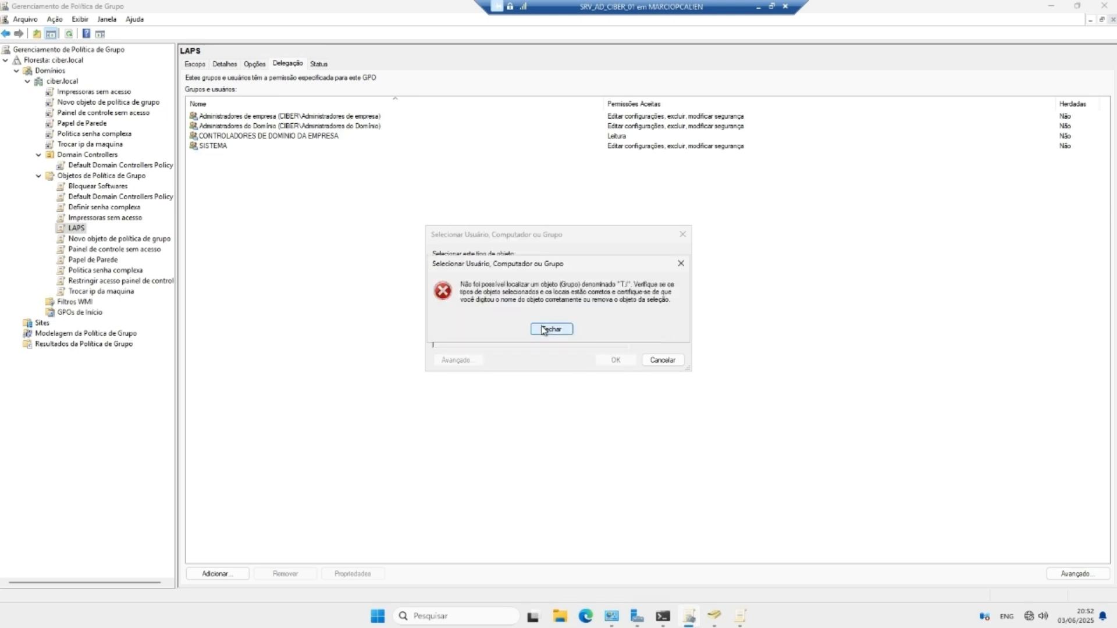
click(550, 331)
drag(458, 321, 413, 320)
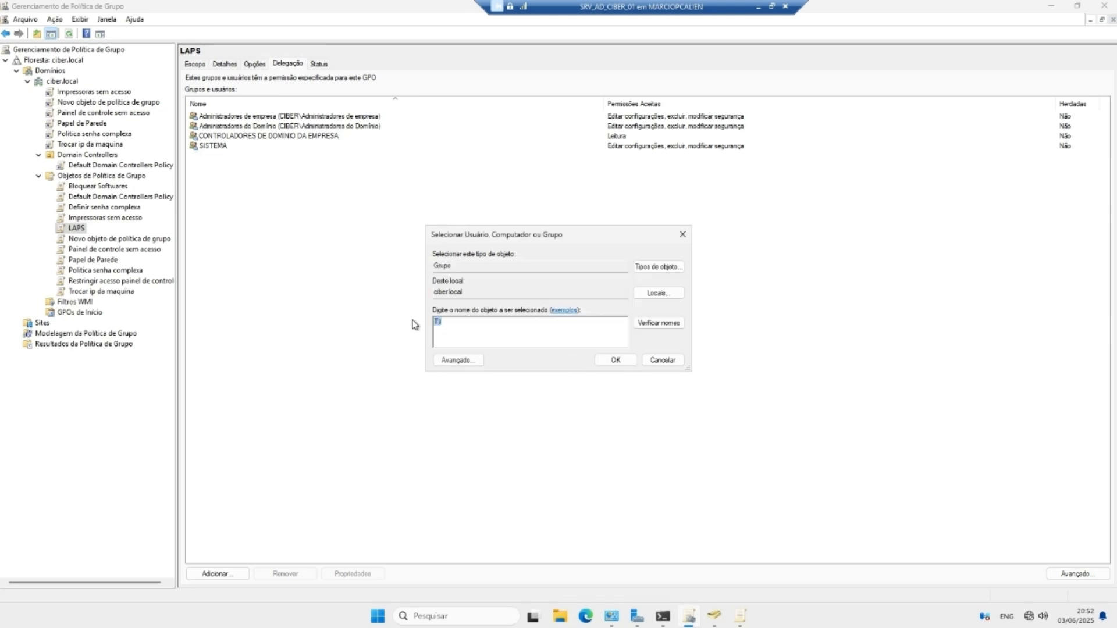
key(BackSpace)
Step: Copy the T.i suporte name from ADUC and check it as a group, which also fails
click(715, 616)
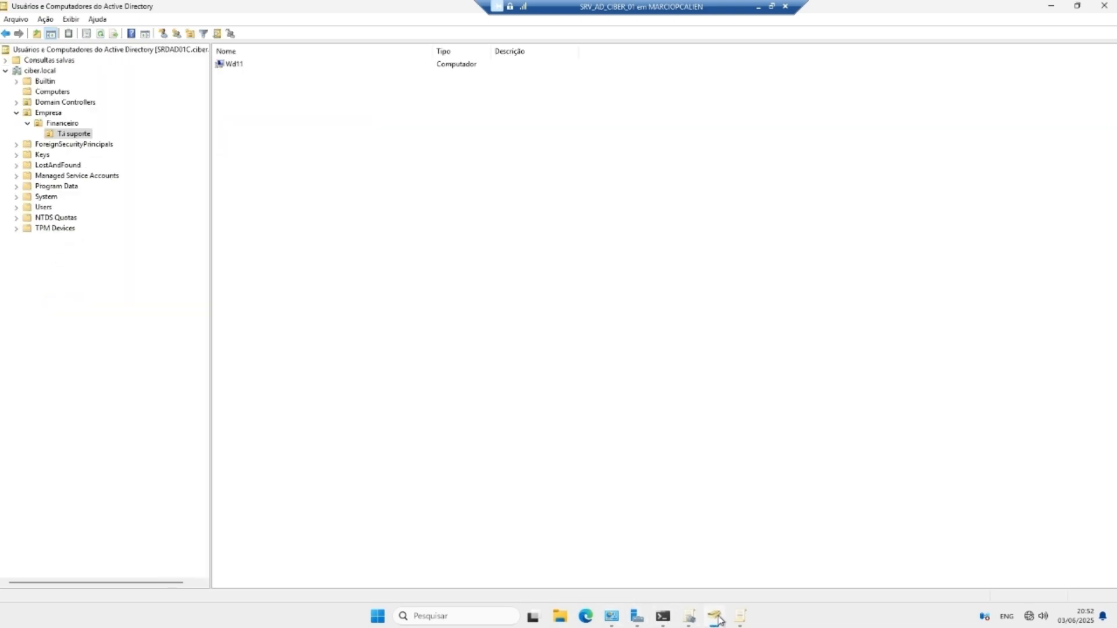
right_click(71, 138)
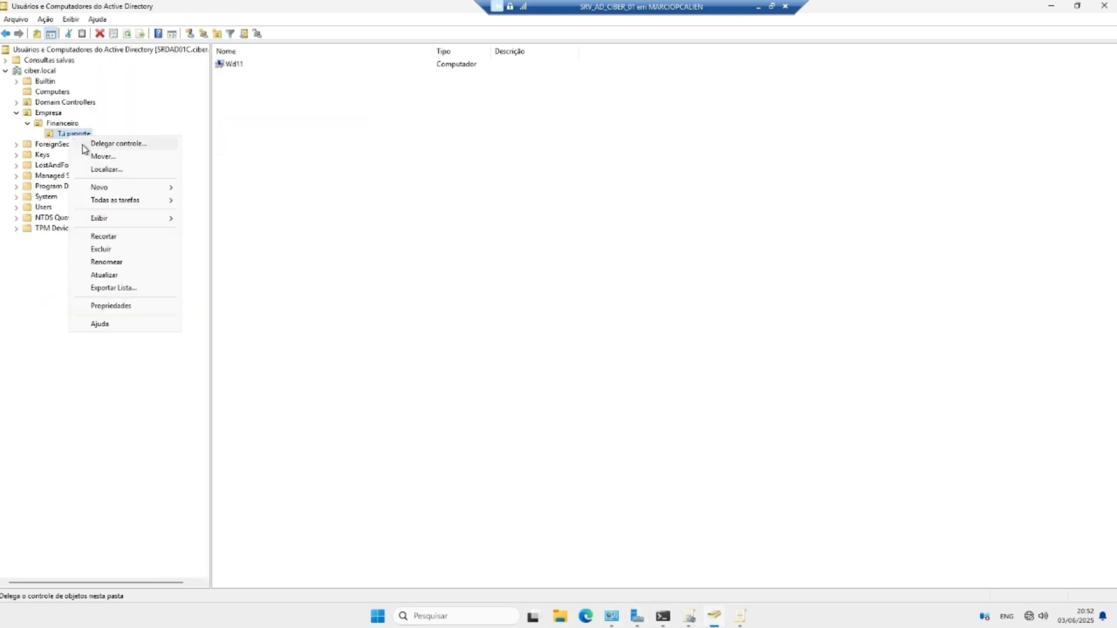
click(107, 262)
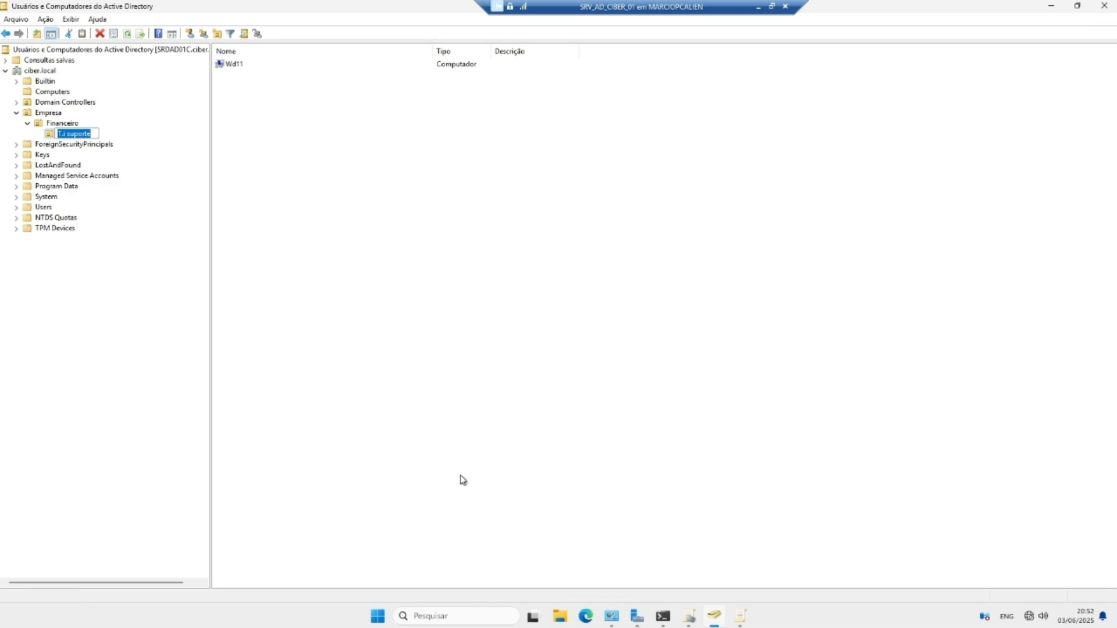
click(692, 612)
right_click(469, 327)
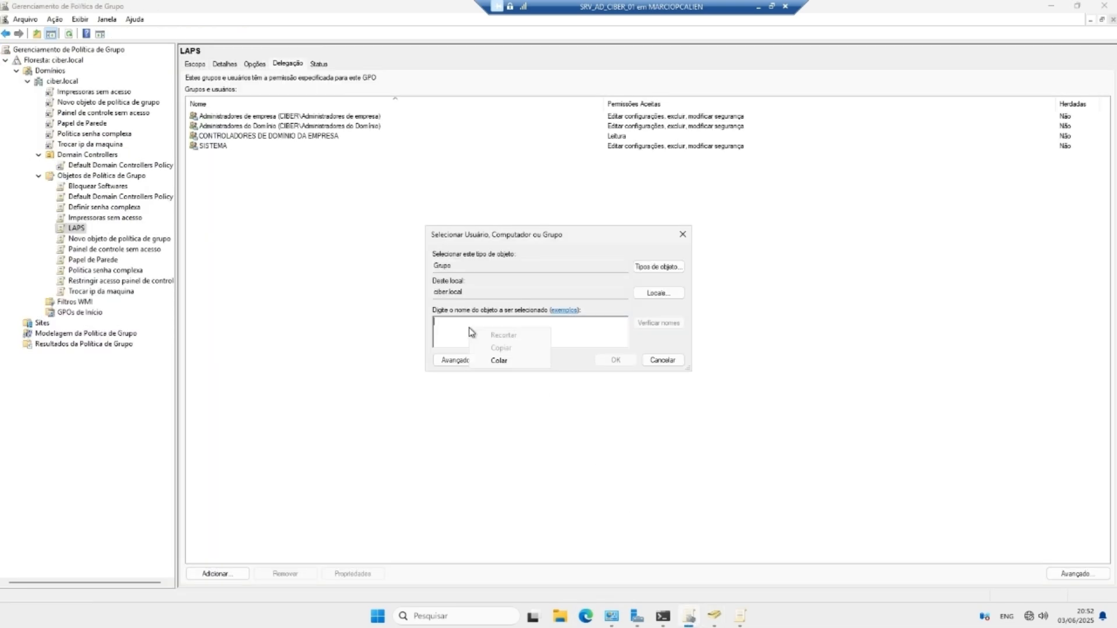
click(510, 360)
click(658, 323)
click(552, 331)
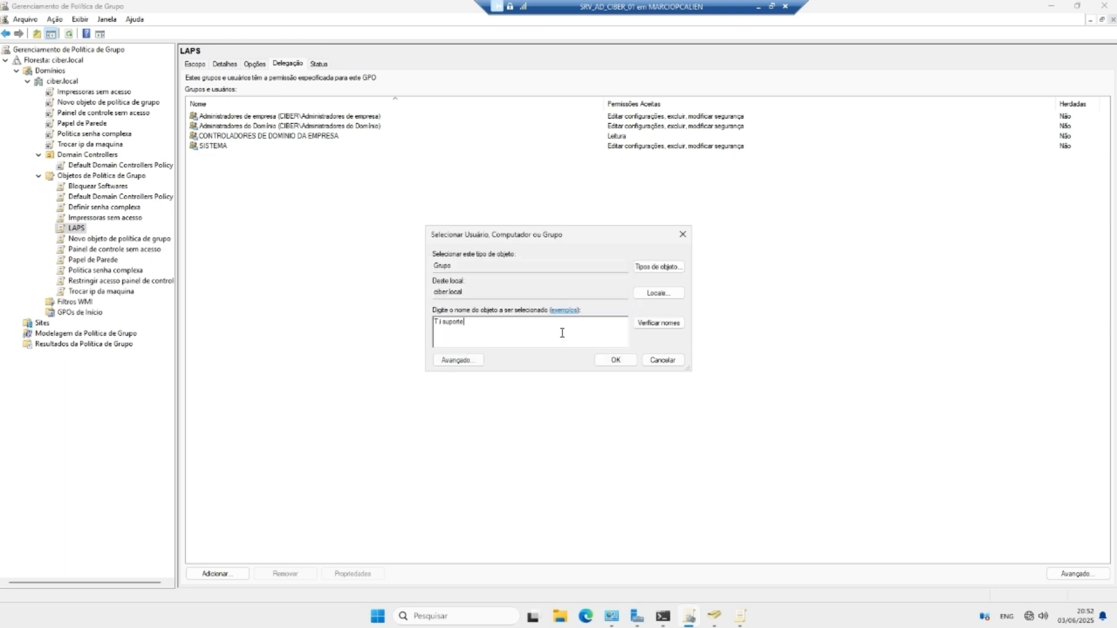
Step: Search Computadores for Wd11 and pick the match in the Financeiro OU
click(658, 267)
click(626, 370)
text(WD)
key(BackSpace)
key(alt+Tab)
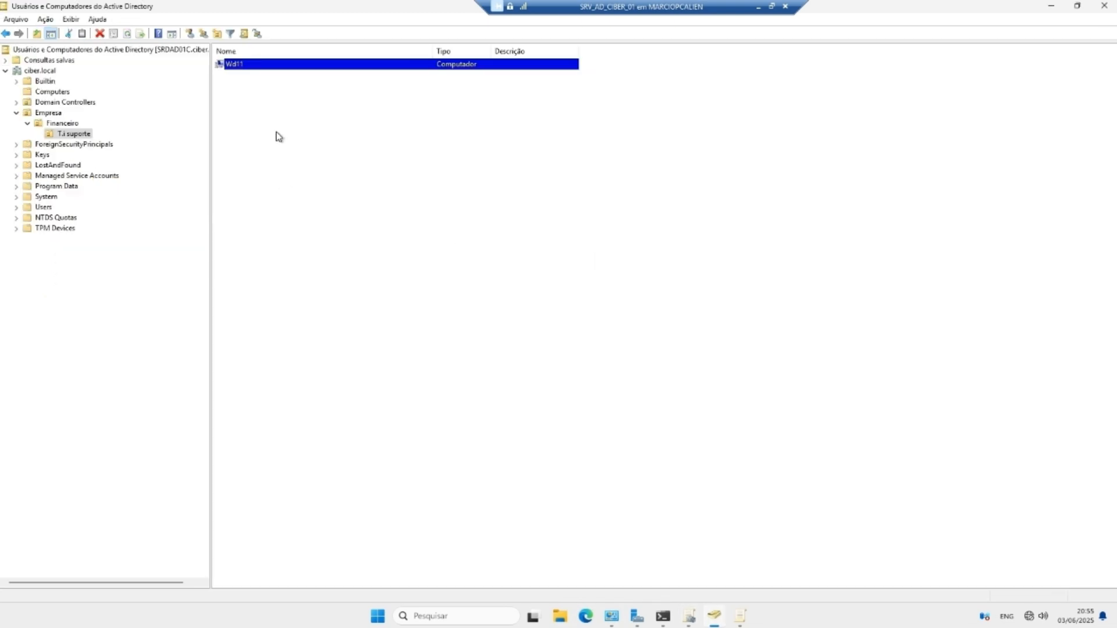
key(alt+Tab)
text(d)
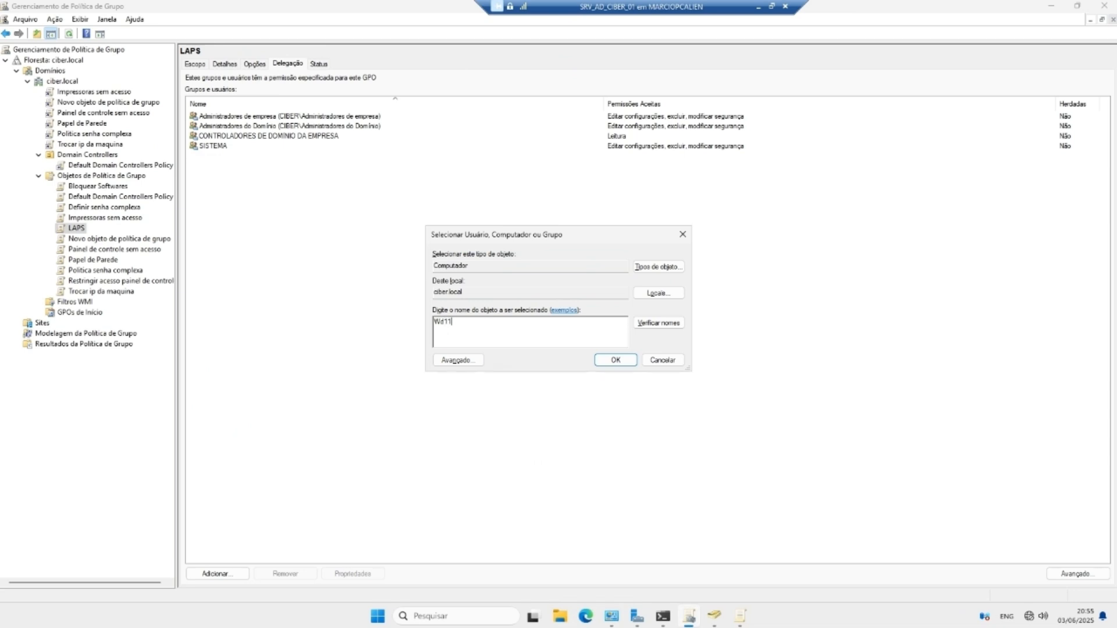
text(11)
click(656, 326)
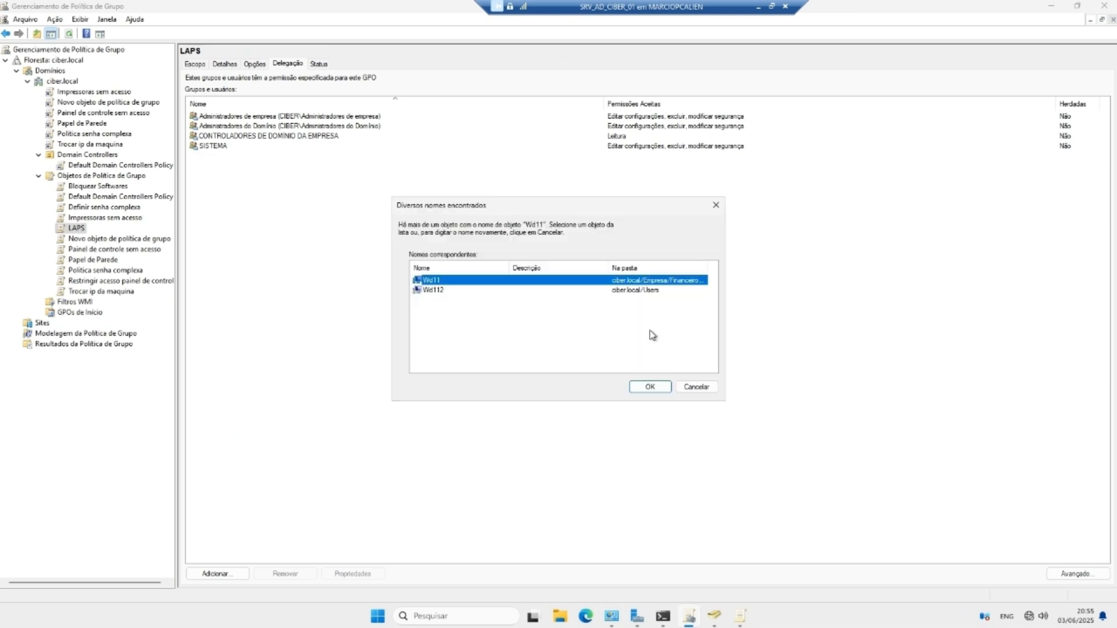
click(437, 290)
click(503, 282)
click(650, 387)
Step: Add WD11$ to the LAPS GPO's delegation with Leitura permission
click(620, 361)
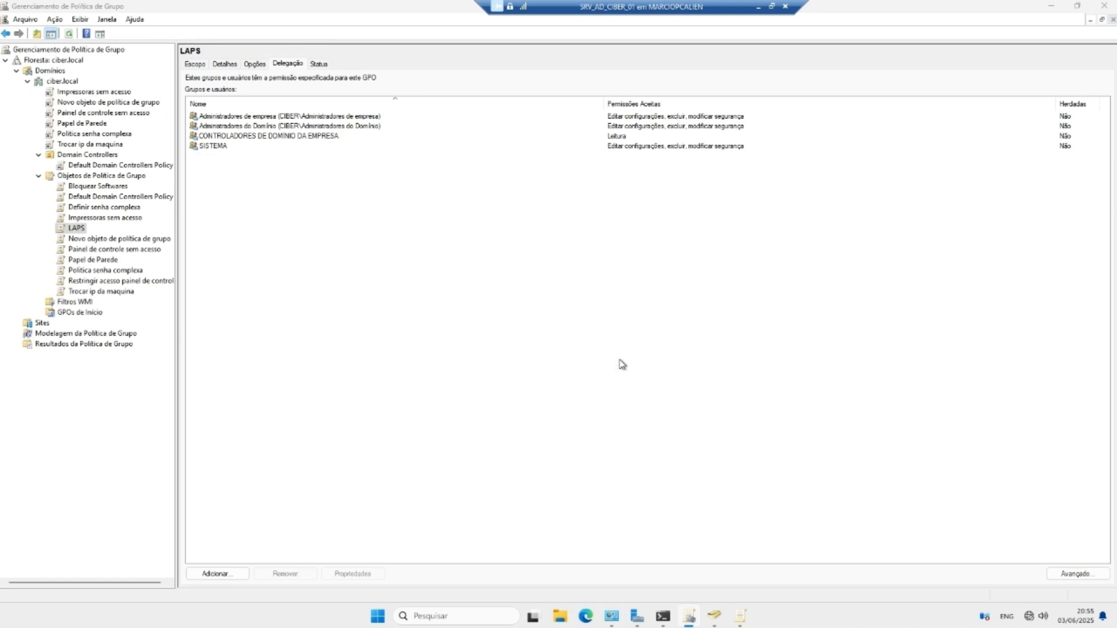
drag(131, 19, 465, 234)
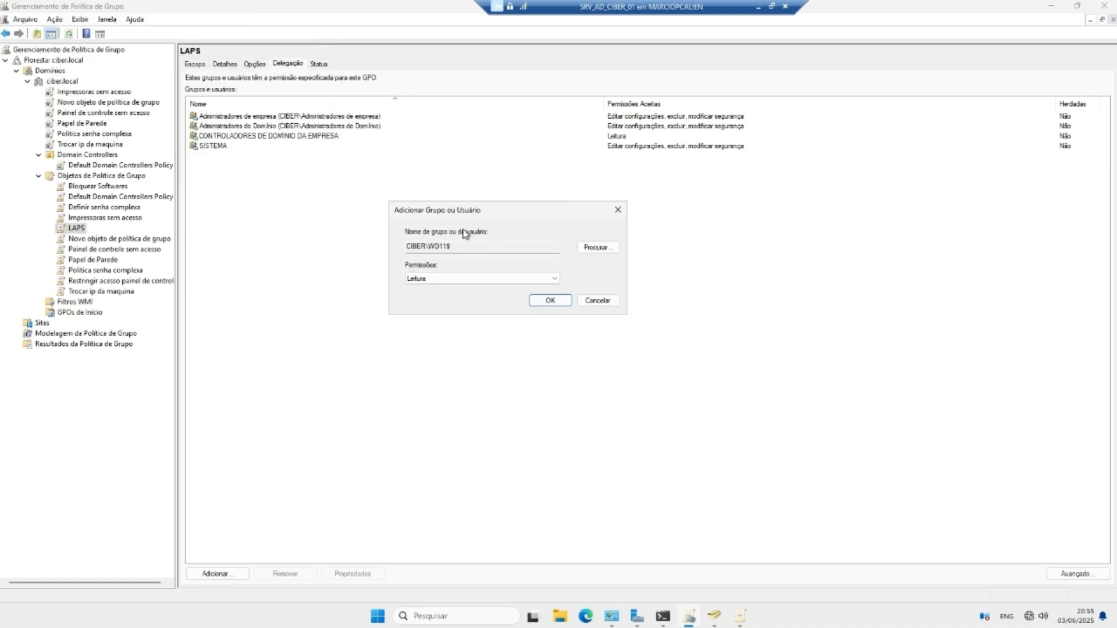
click(514, 280)
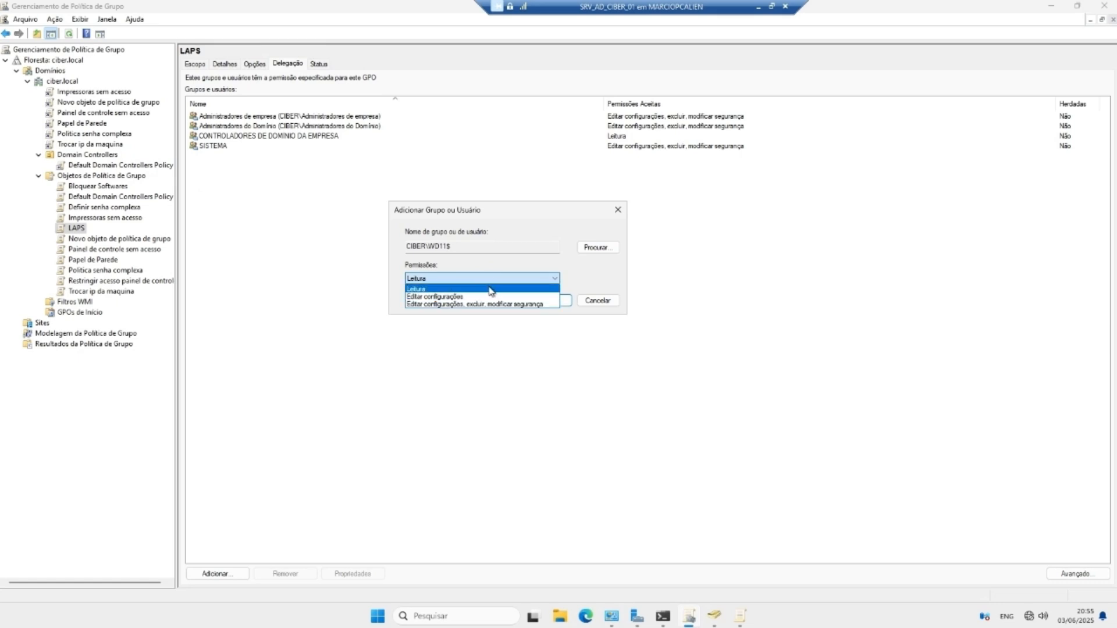
click(489, 290)
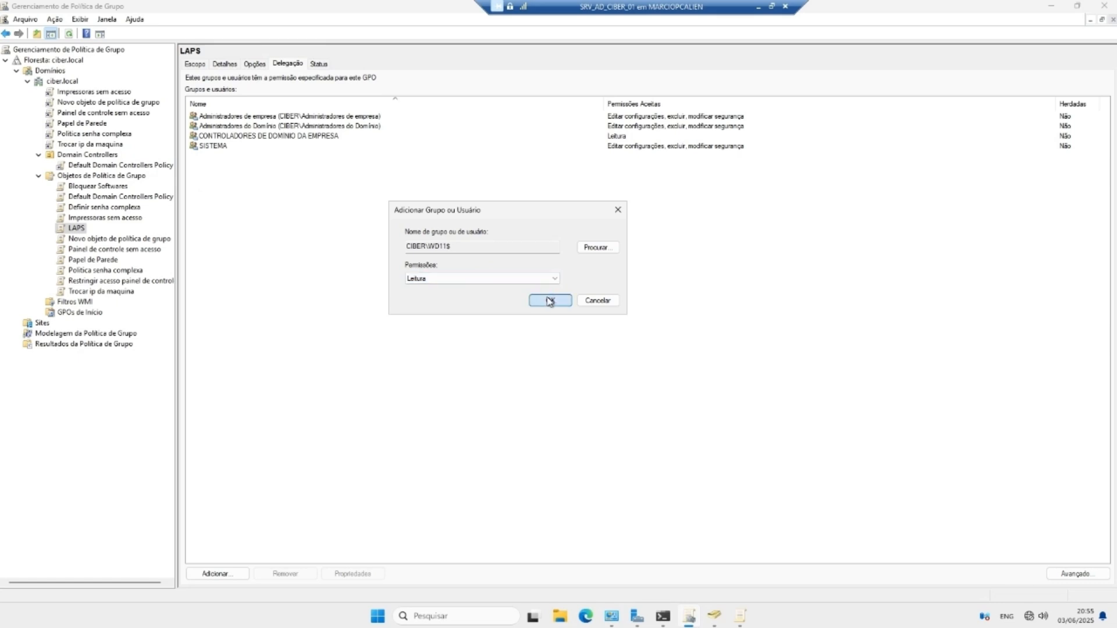
click(547, 301)
click(231, 156)
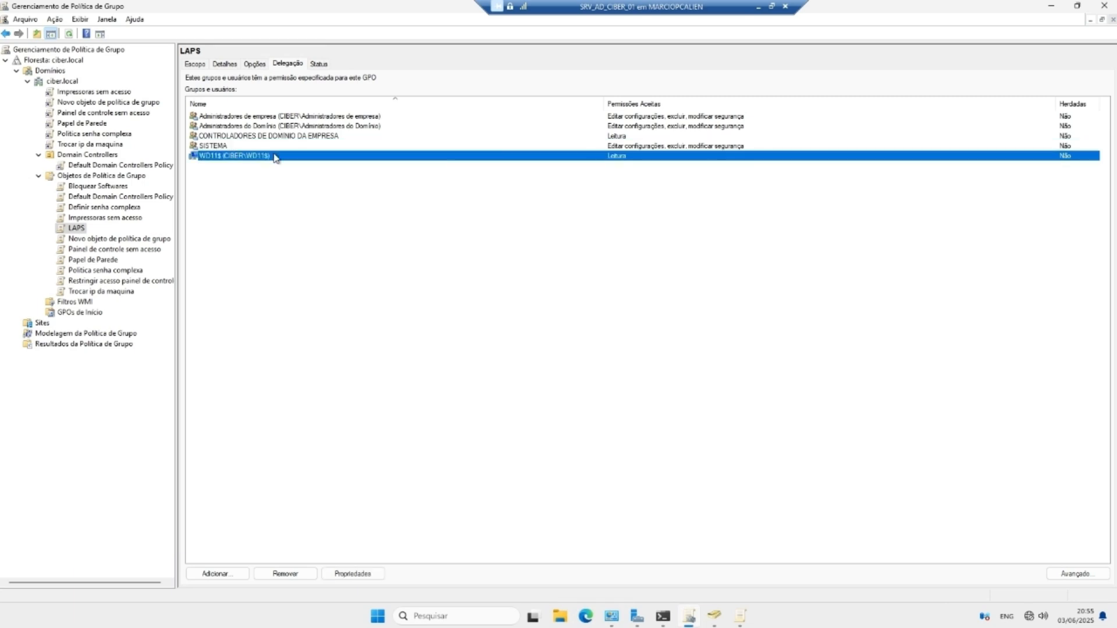
click(77, 229)
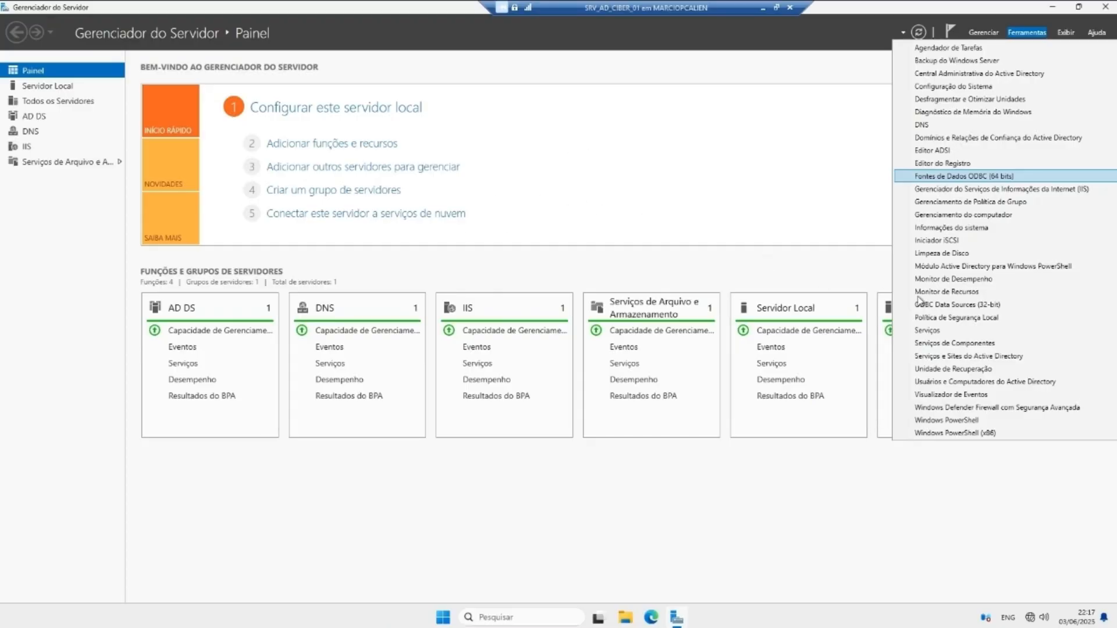
Step: Launch Computer Management from the tools list and show Disk Management maximized
click(786, 212)
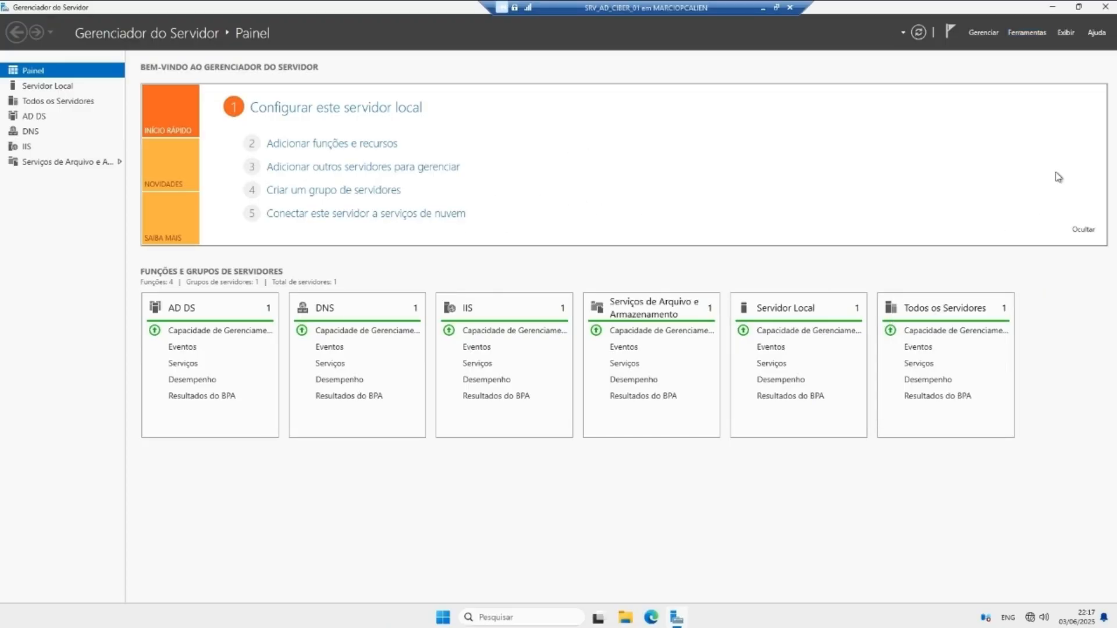
click(1019, 32)
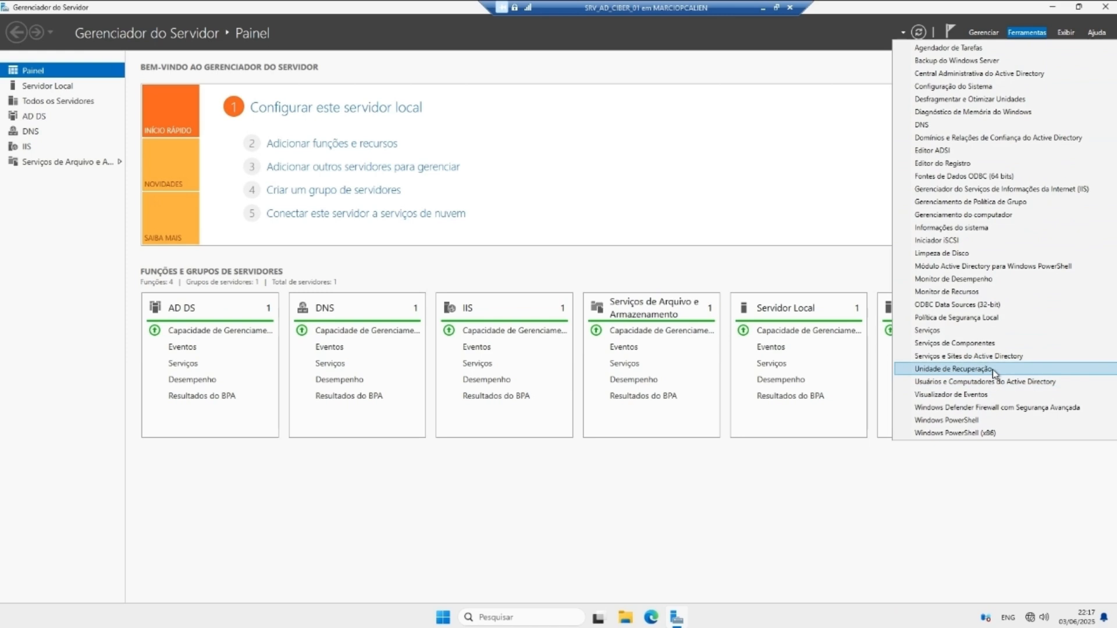
click(993, 215)
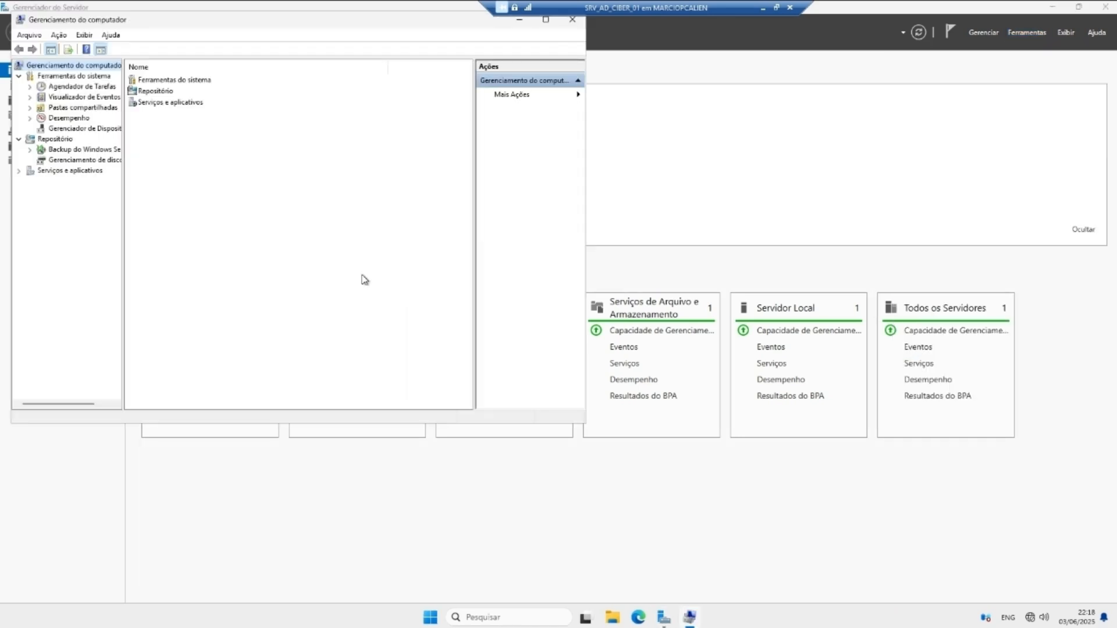
click(81, 160)
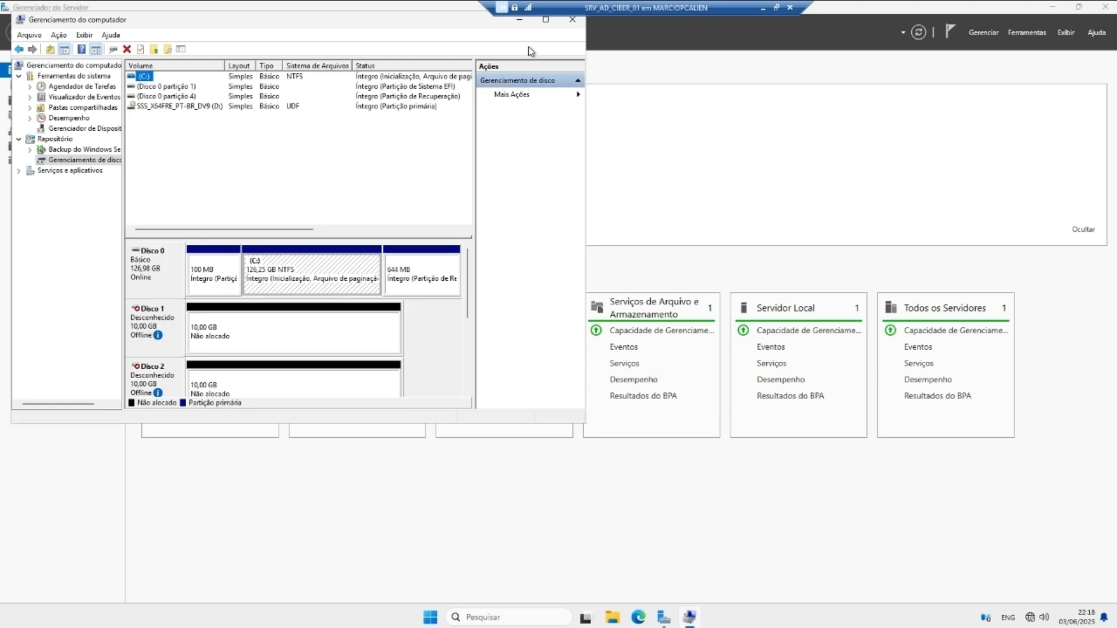
click(545, 21)
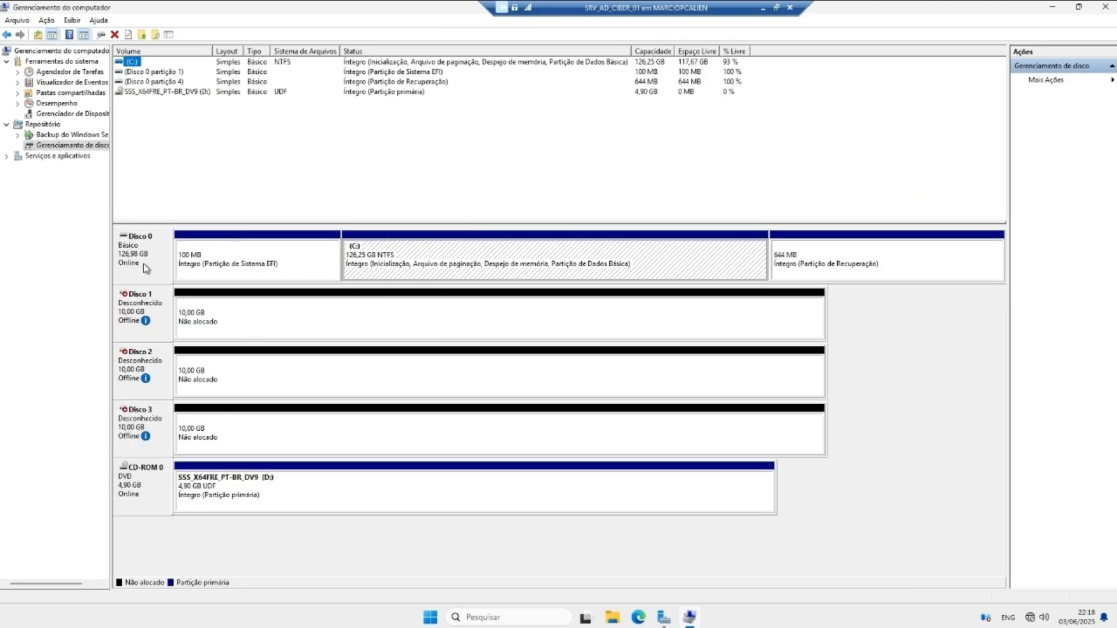
Step: Try bringing Discos 3, 2 and 1 online from their disk menus
click(143, 429)
right_click(143, 429)
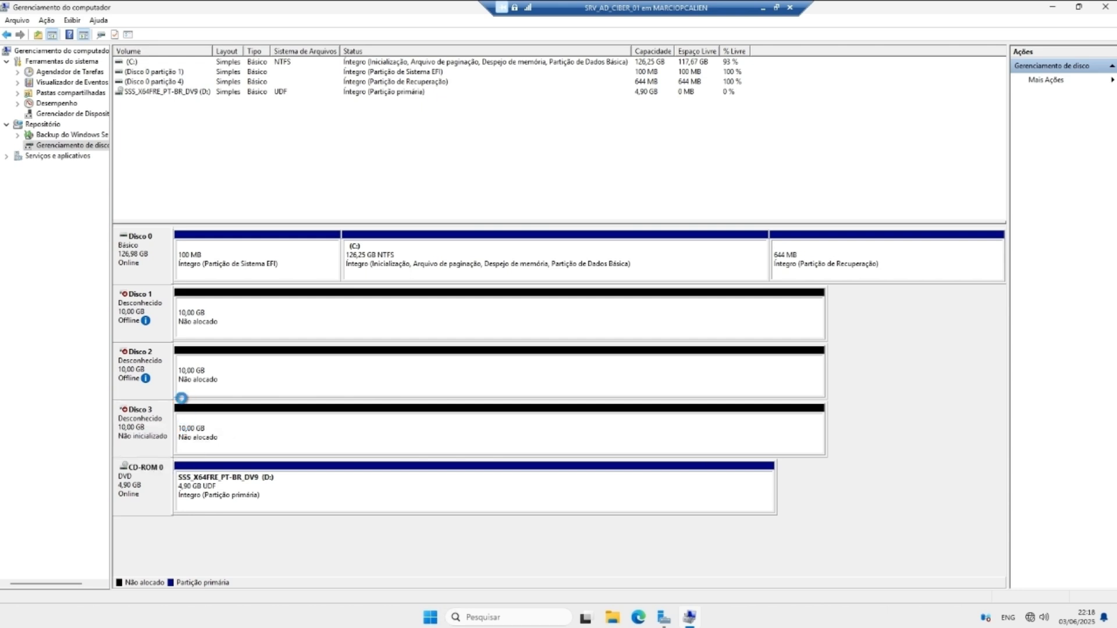
right_click(146, 366)
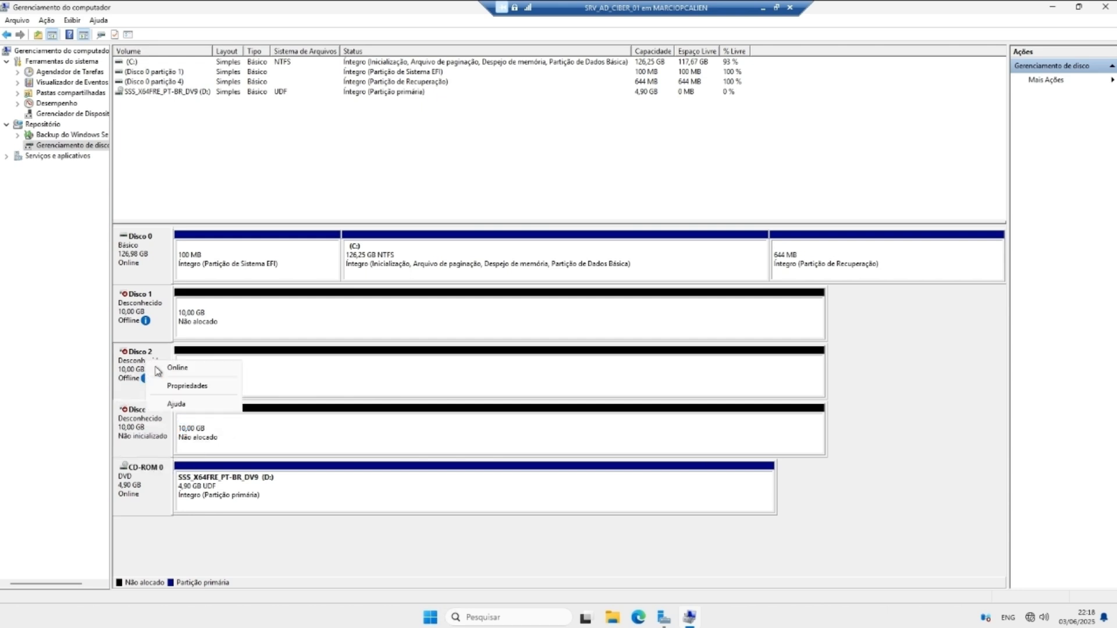
click(189, 368)
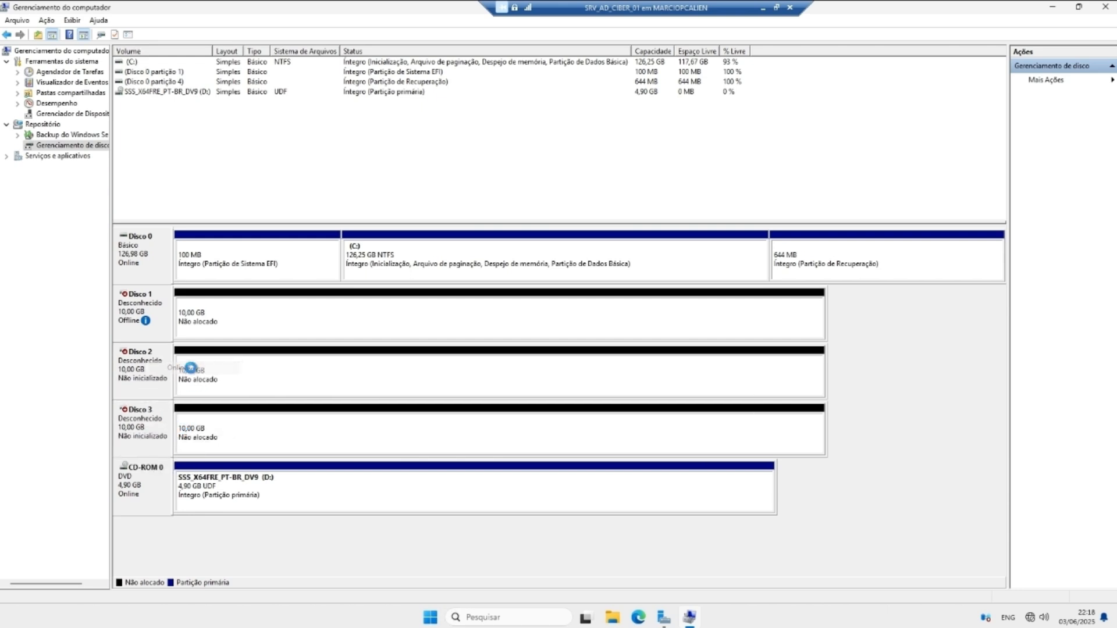
right_click(148, 319)
click(186, 328)
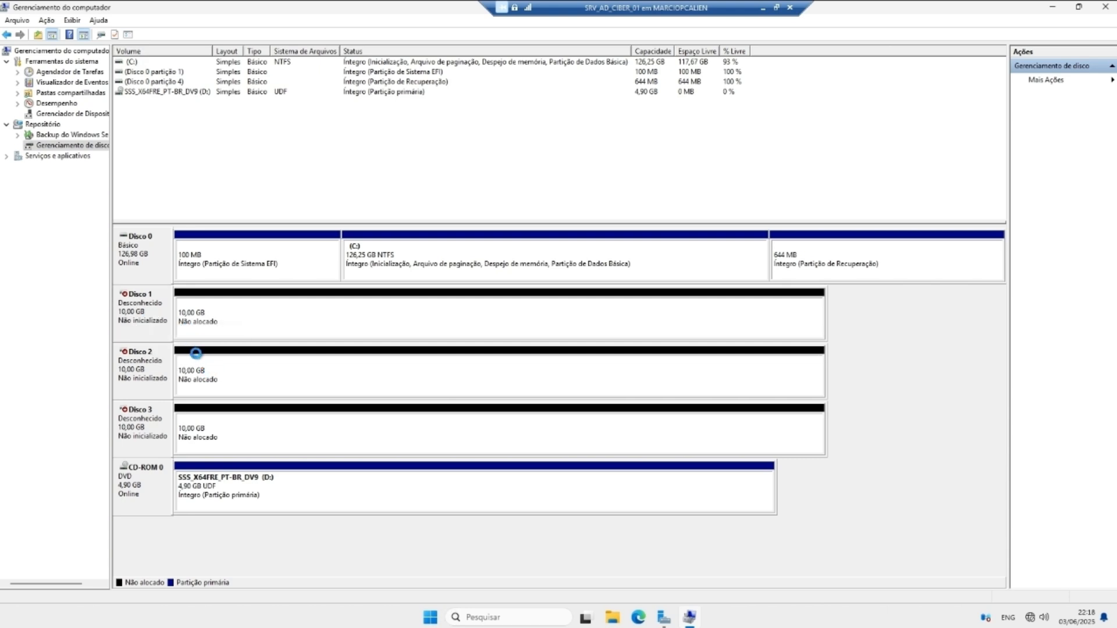
right_click(150, 314)
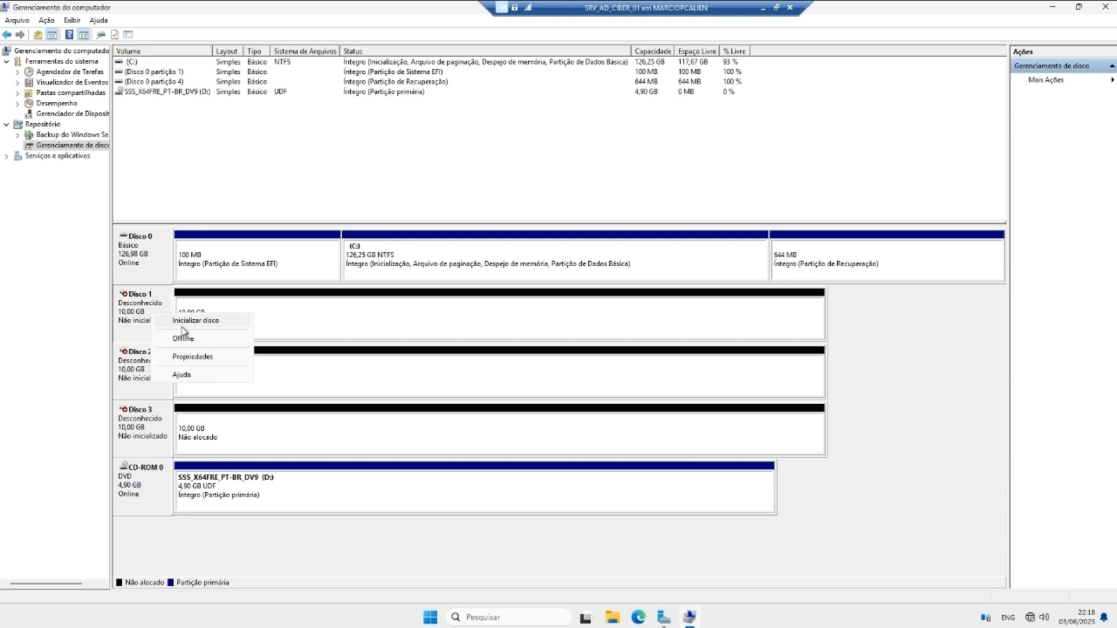
click(326, 376)
click(375, 244)
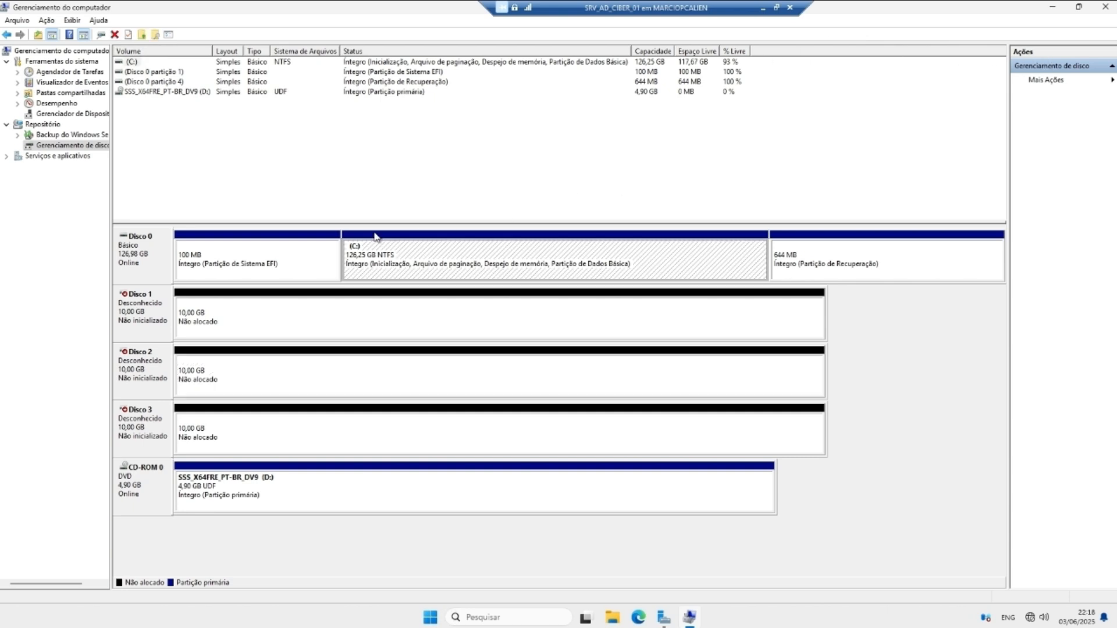
Step: Initialize Discos 1–3 together with the MBR partition style
click(153, 307)
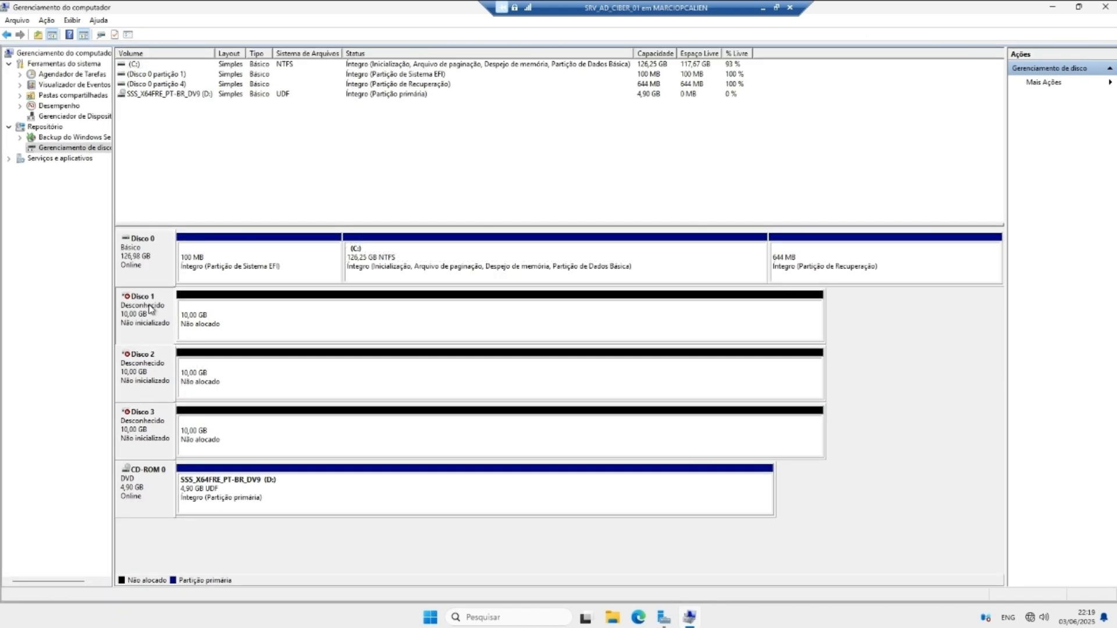
right_click(138, 316)
click(170, 324)
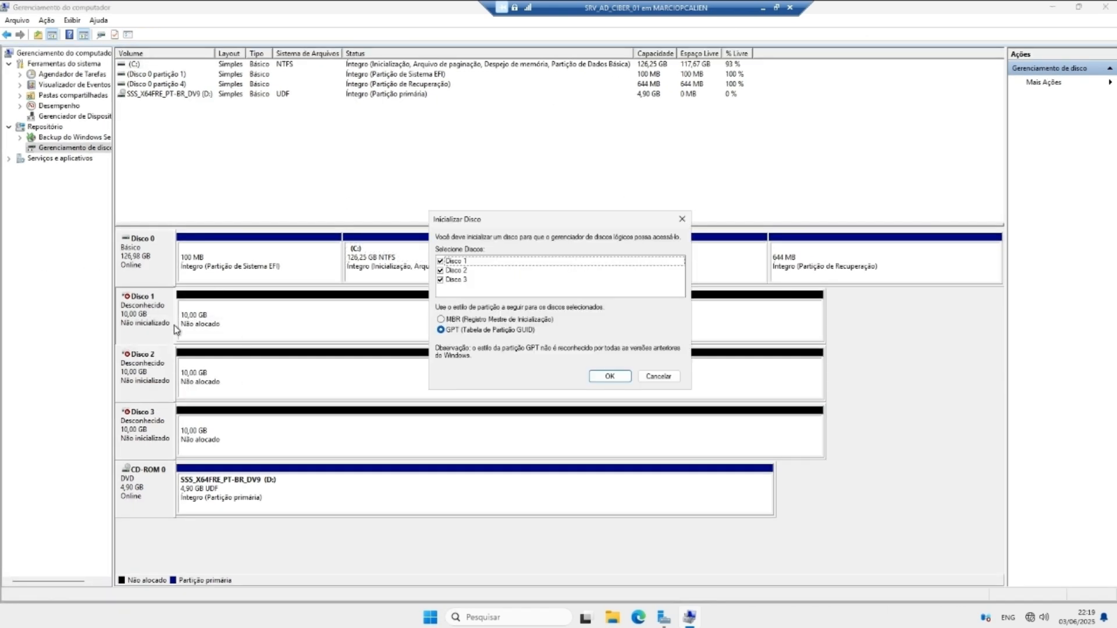
click(467, 319)
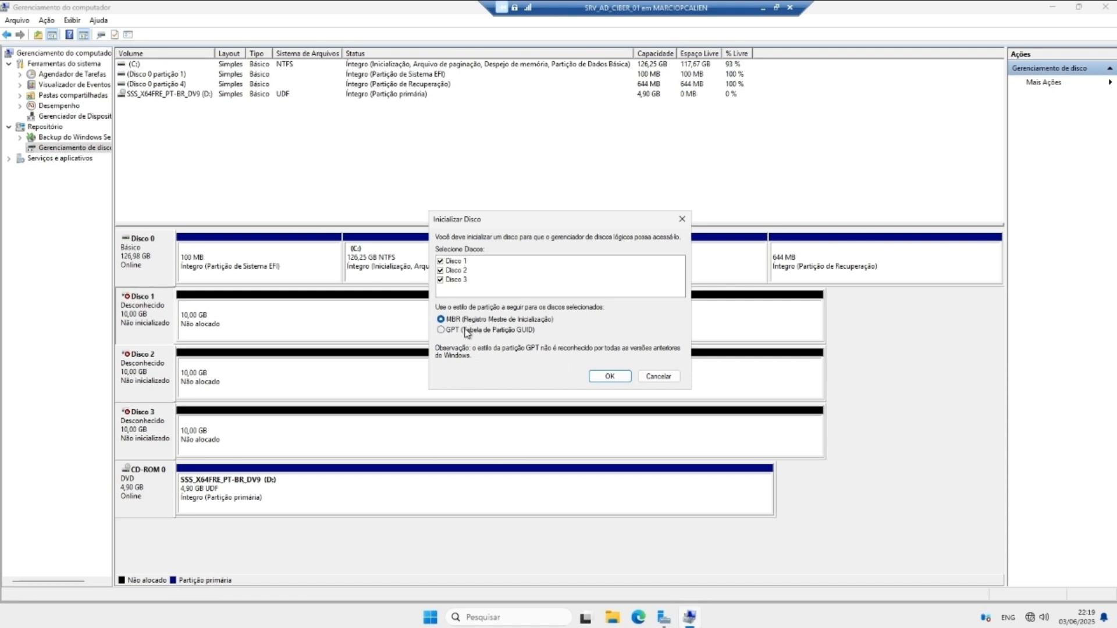
click(465, 329)
click(468, 320)
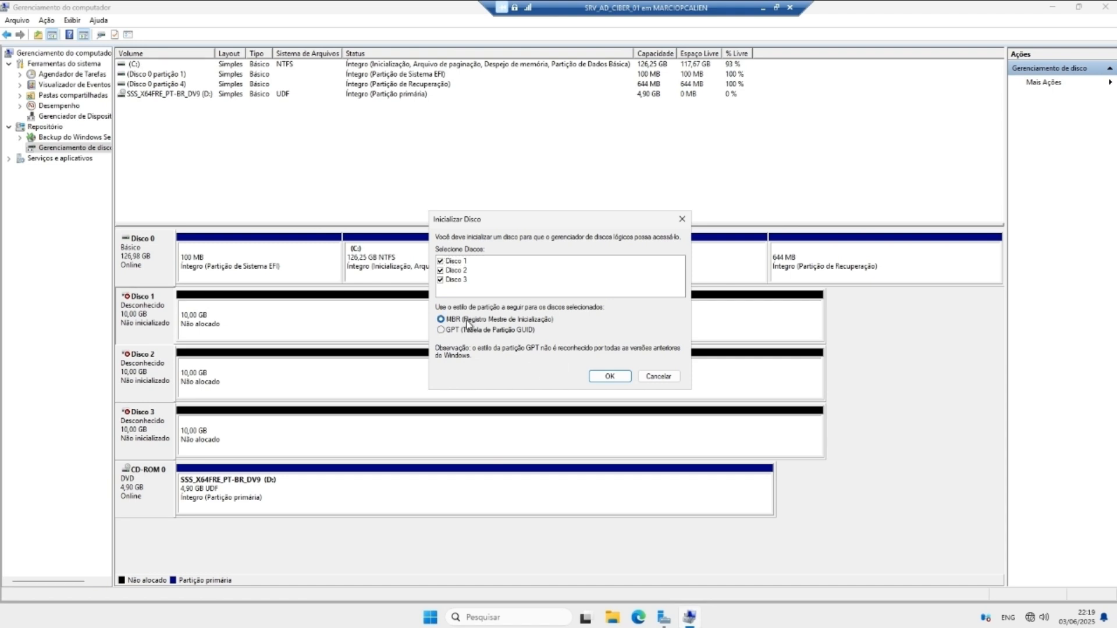
click(593, 375)
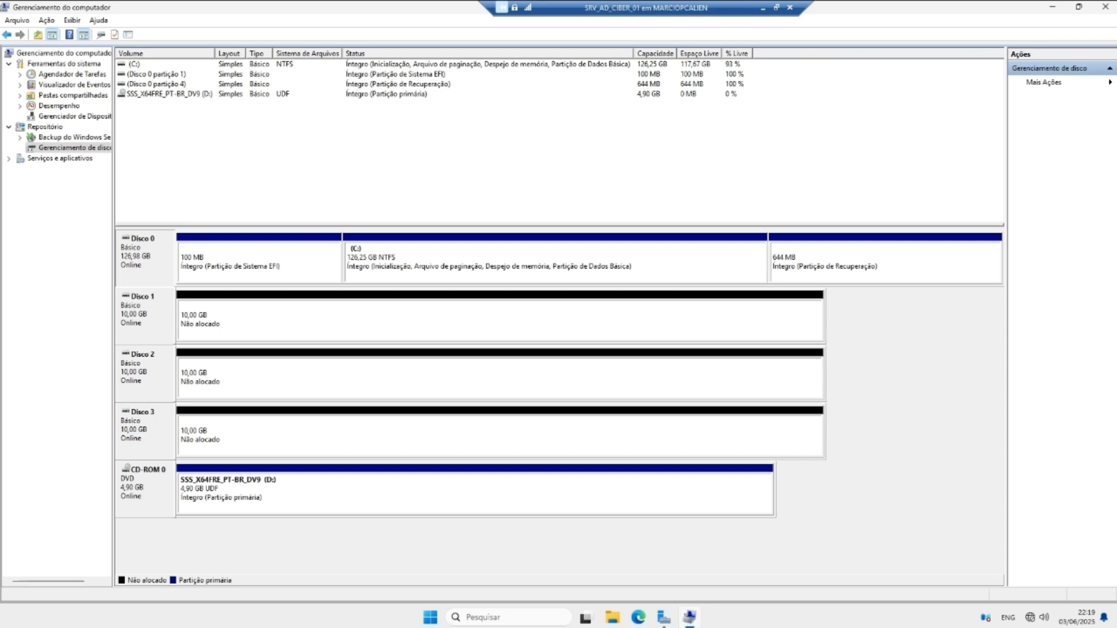
Step: Start a new RAID-5 volume on Disco 1, adding Discos 2 and 3 at 10237 MB each
right_click(252, 331)
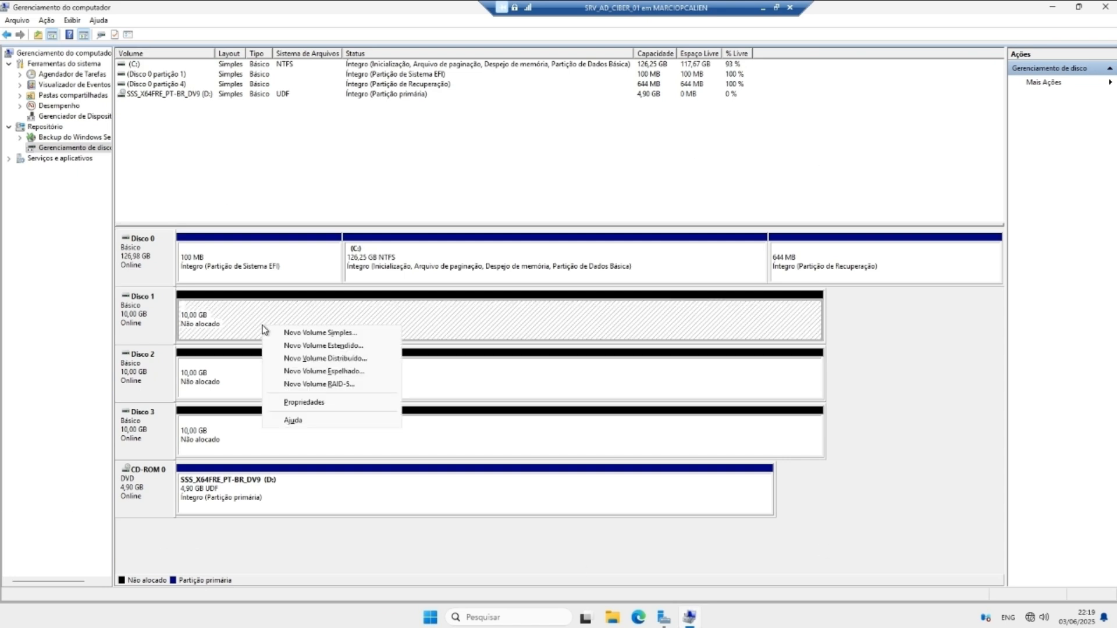
click(337, 383)
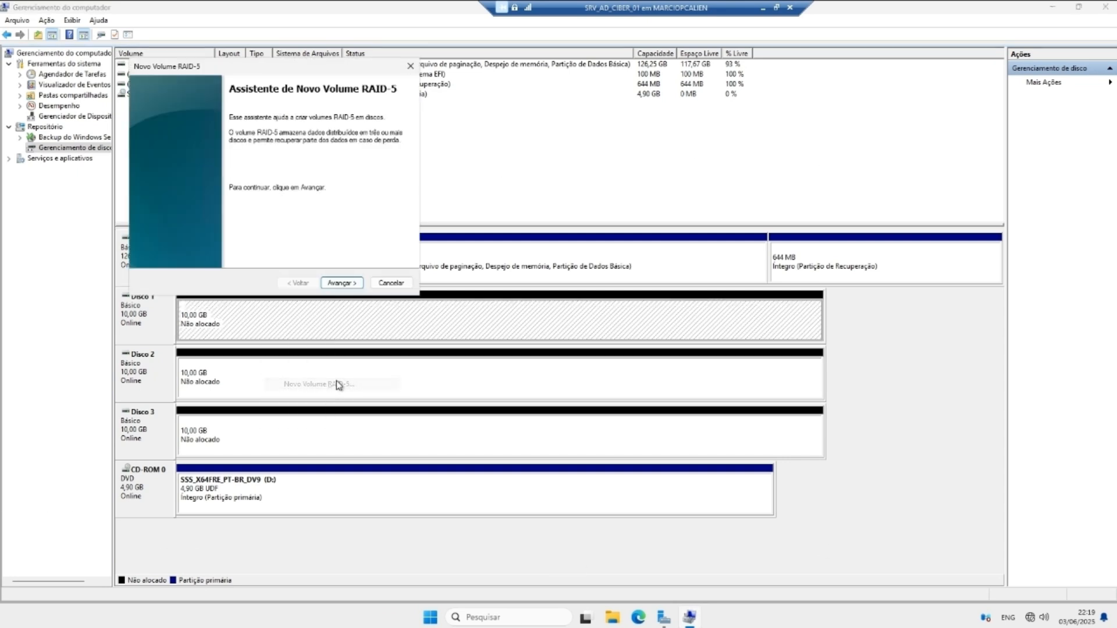
click(342, 283)
click(200, 157)
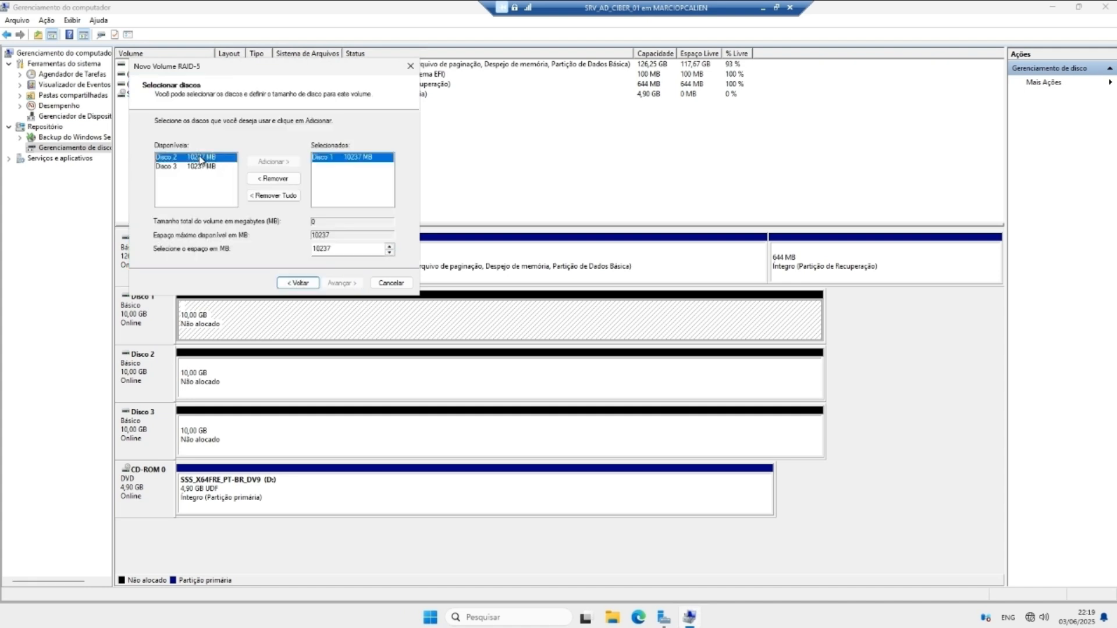
click(272, 161)
click(200, 159)
click(273, 161)
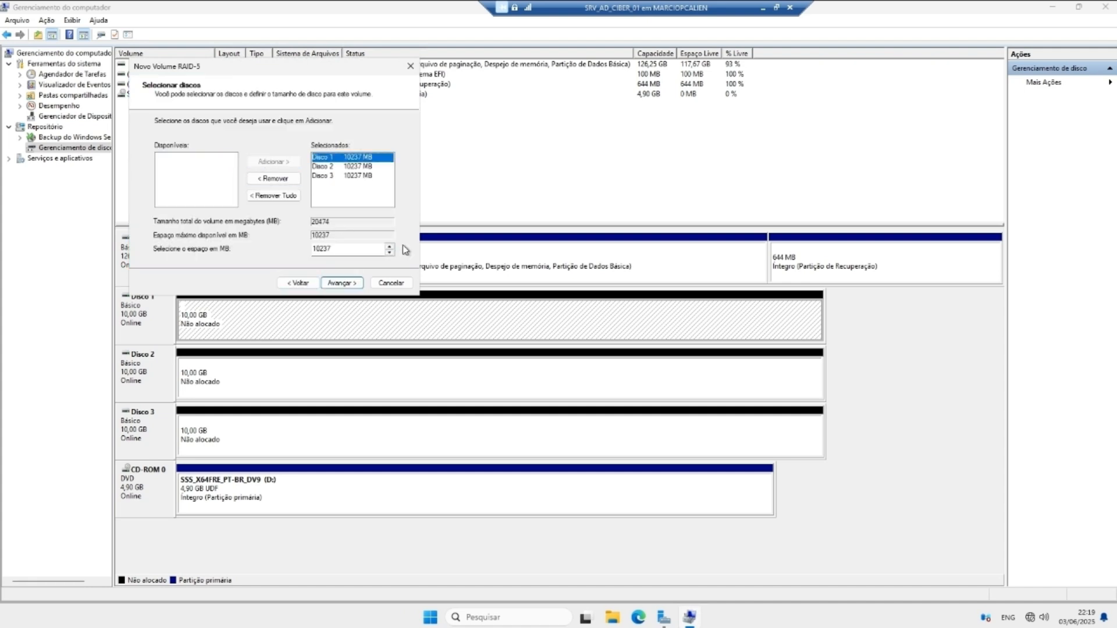
double_click(324, 249)
click(341, 282)
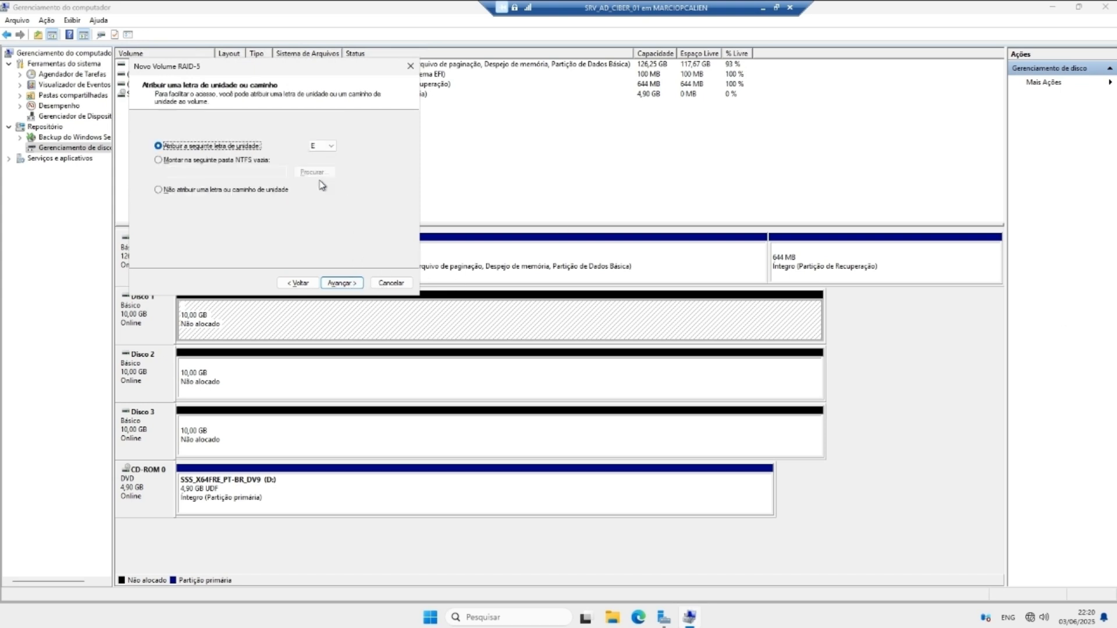
Step: Keep drive letter E:, NTFS and default allocation size, and finish the volume wizard
click(329, 146)
click(330, 146)
click(341, 283)
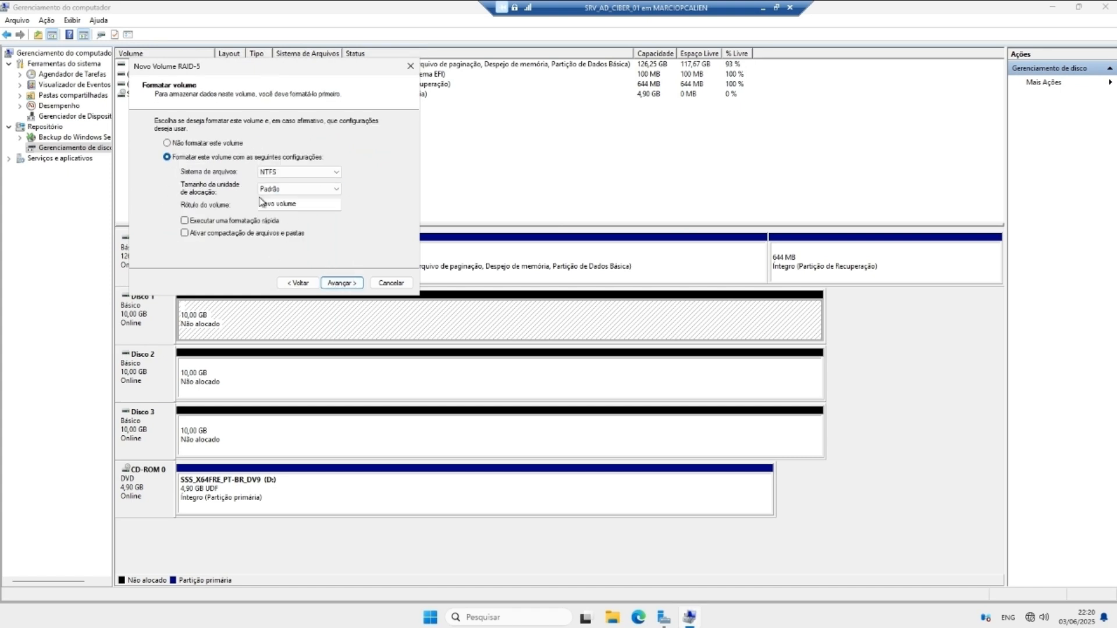
click(300, 173)
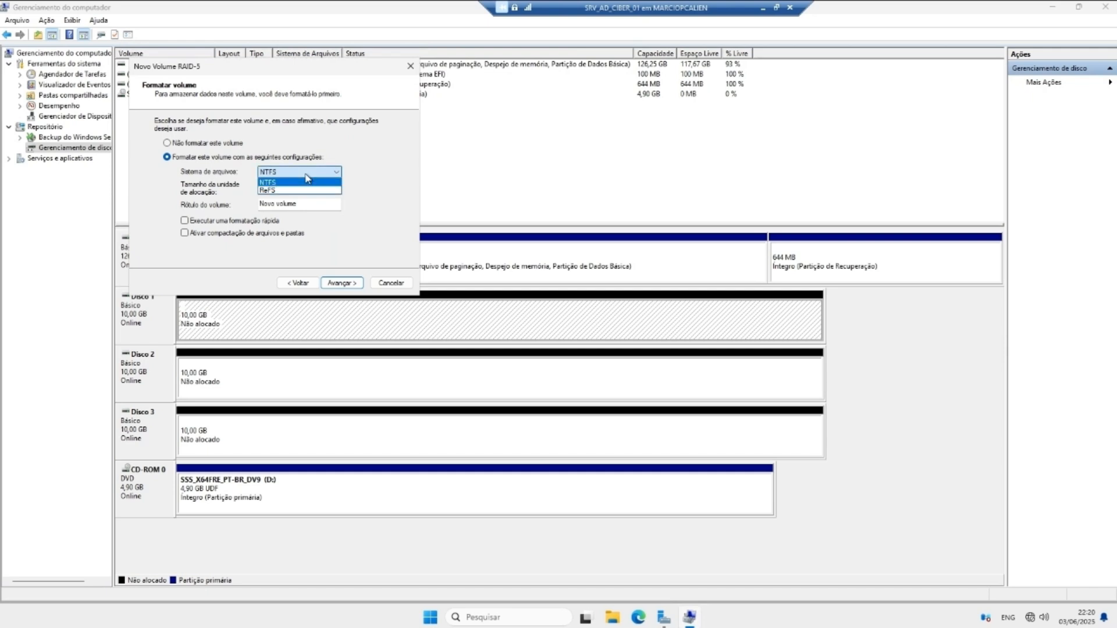
click(307, 178)
click(280, 190)
click(281, 191)
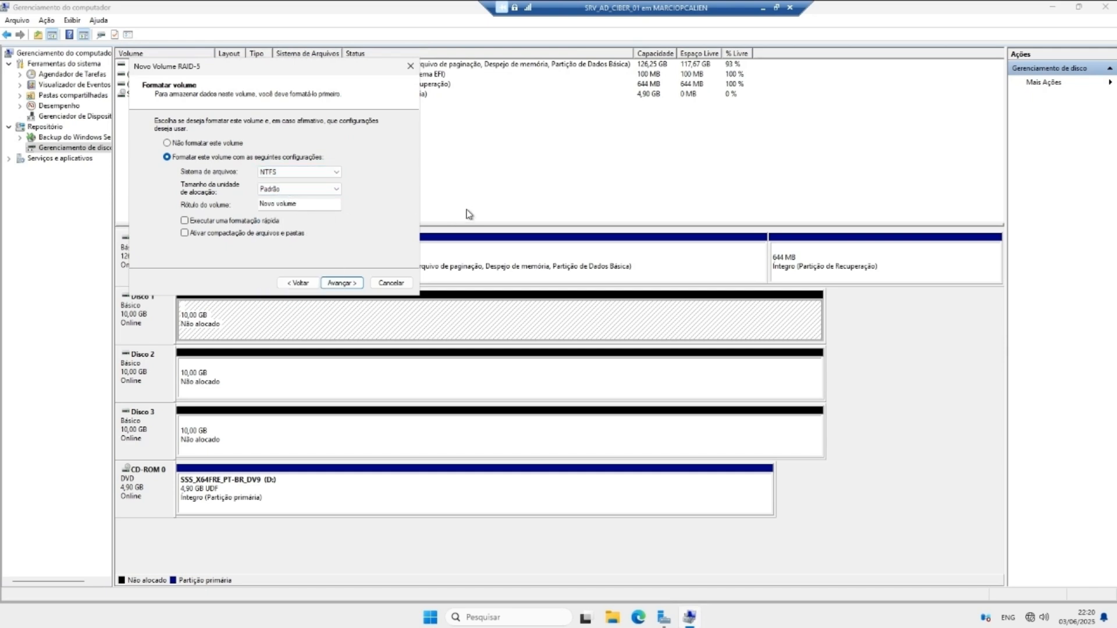
click(321, 283)
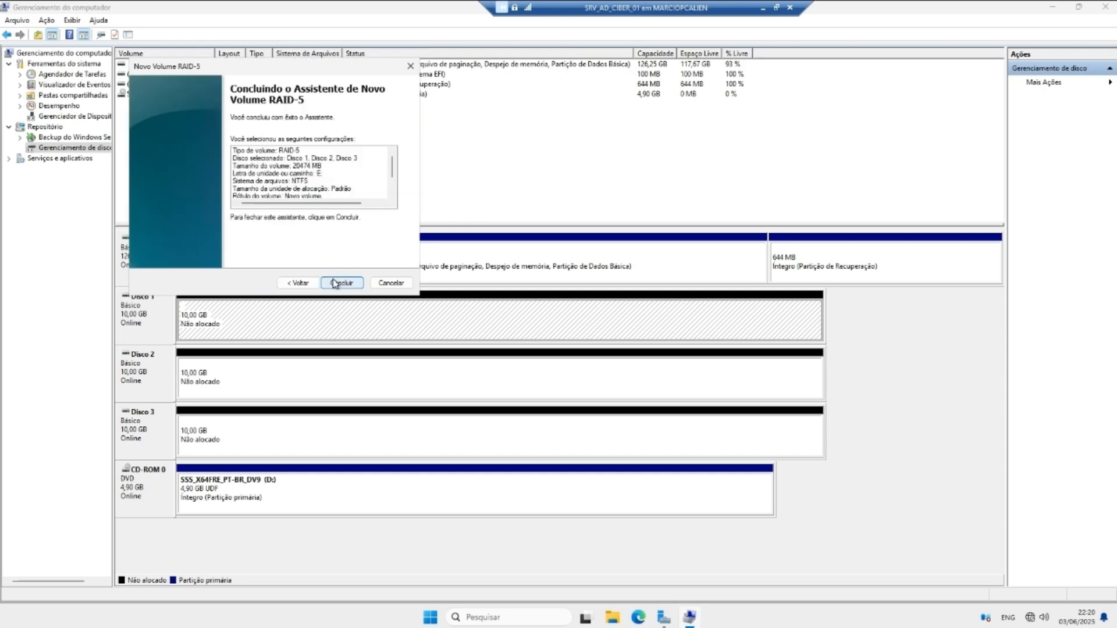
click(335, 283)
Step: Accept converting the disks to dynamic and select the new Novo volume (E:)
click(605, 362)
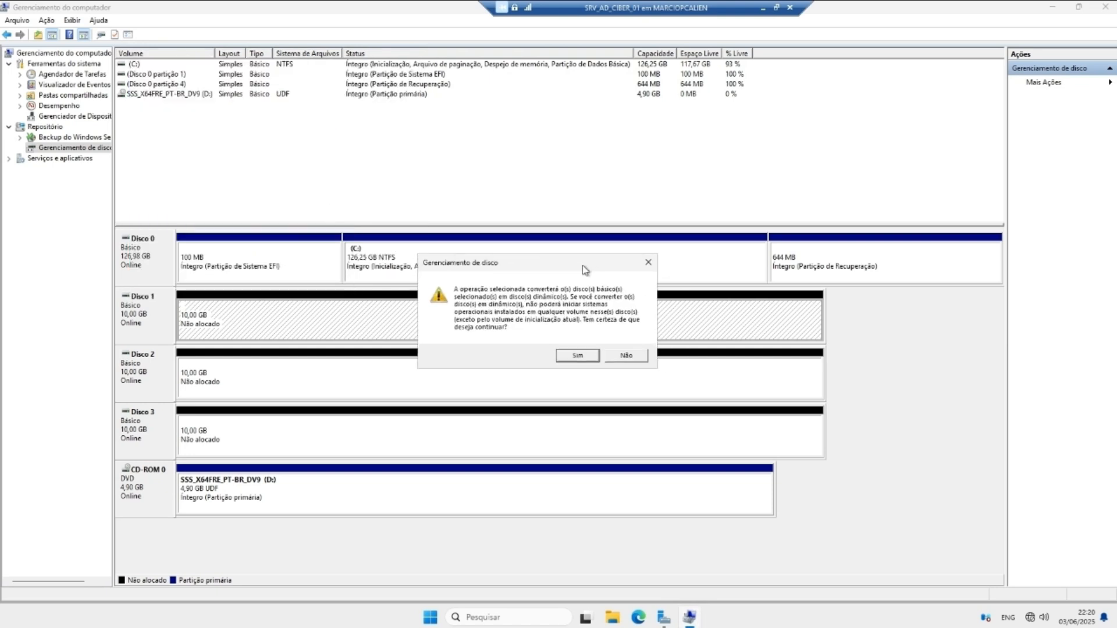
click(541, 314)
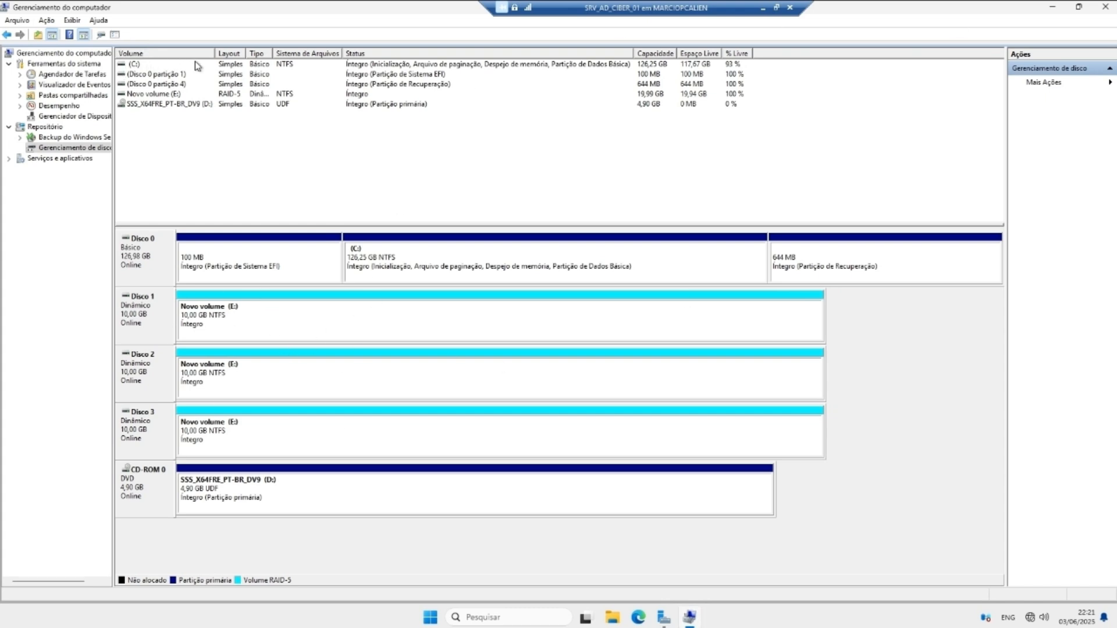
click(166, 95)
Step: Open Novo volume (E:) from Este Computador in File Explorer and confirm it is empty
click(223, 95)
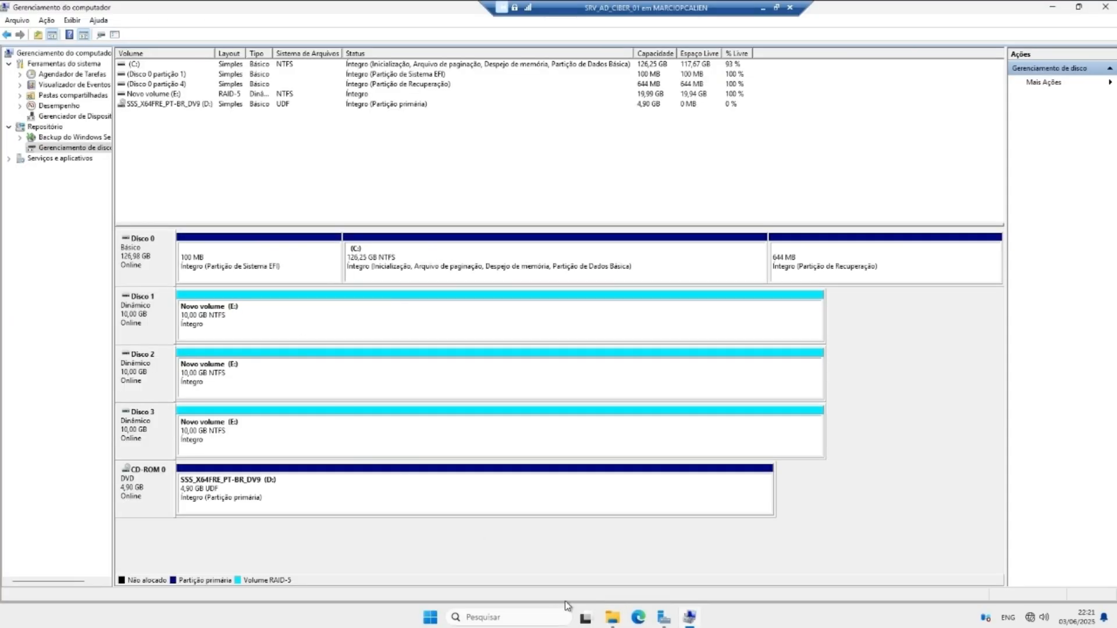
click(612, 617)
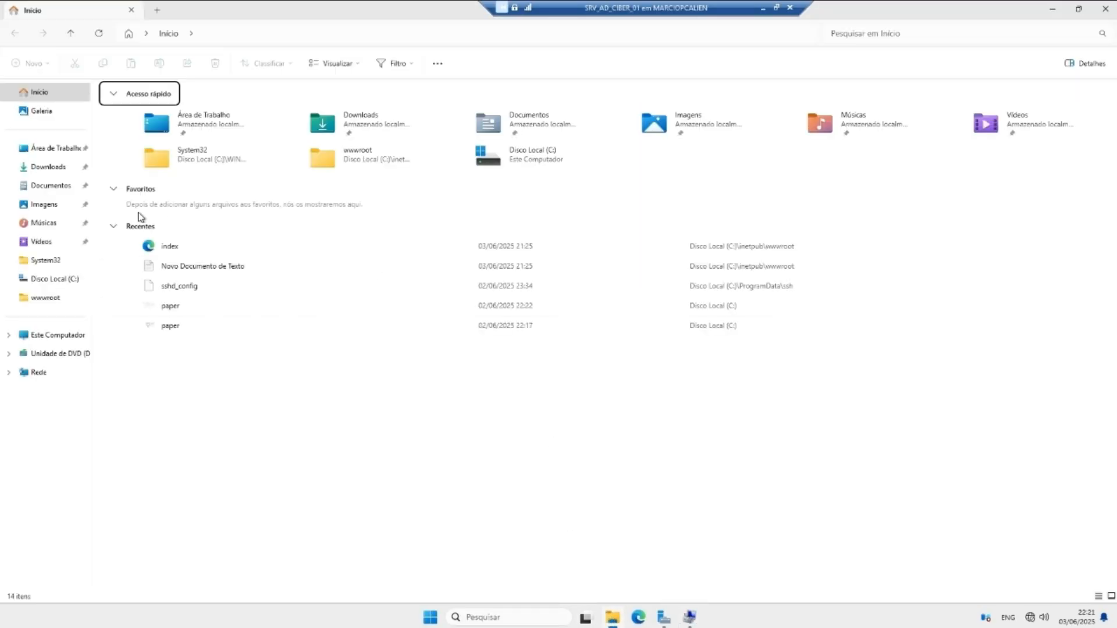
click(58, 335)
double_click(466, 111)
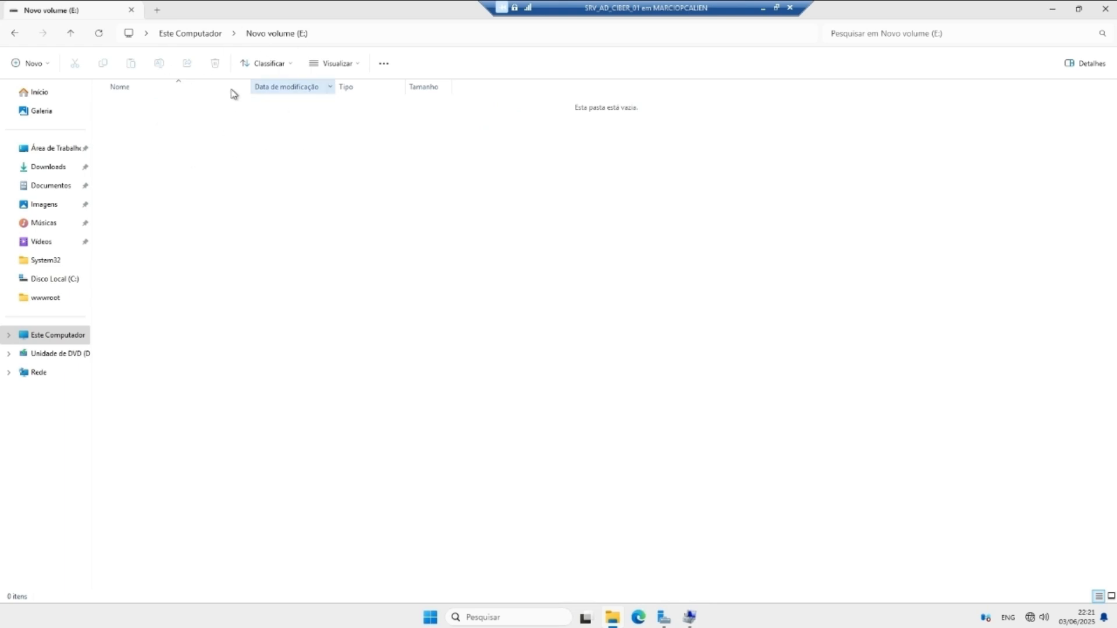
drag(185, 148, 422, 296)
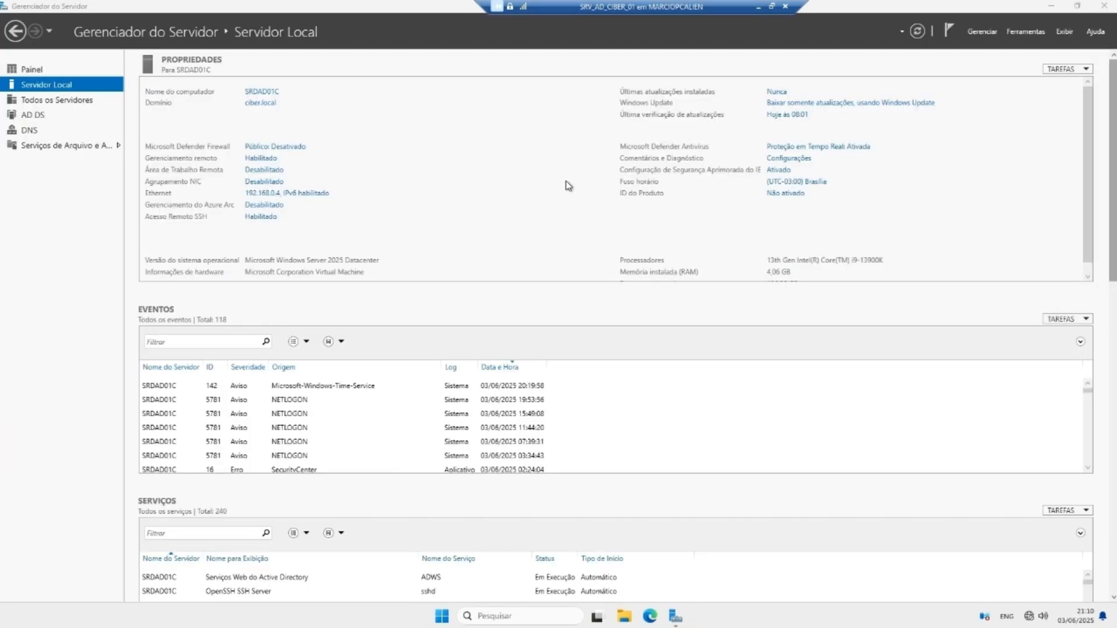
Step: Add the Servidor Web (IIS) role with its management features on the local server
click(982, 31)
click(977, 47)
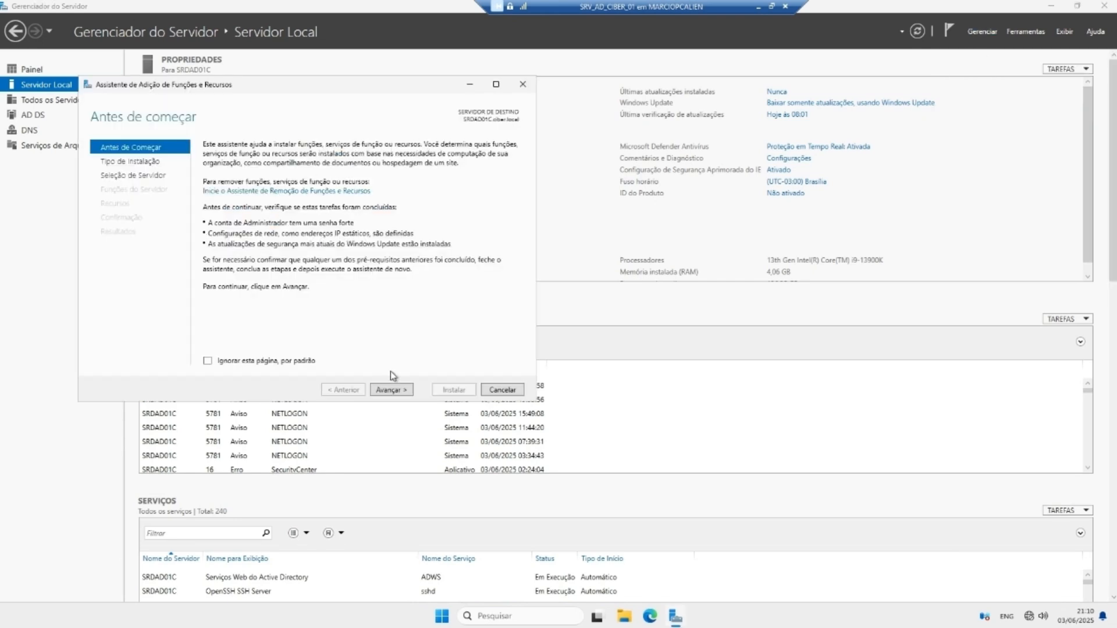
click(390, 388)
click(391, 389)
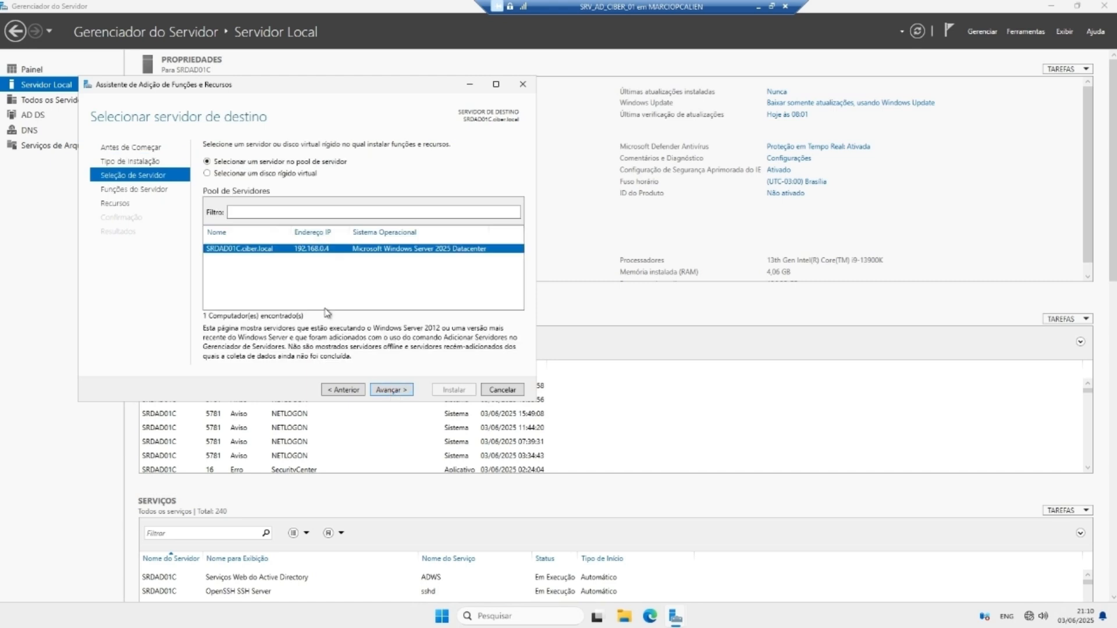
click(396, 390)
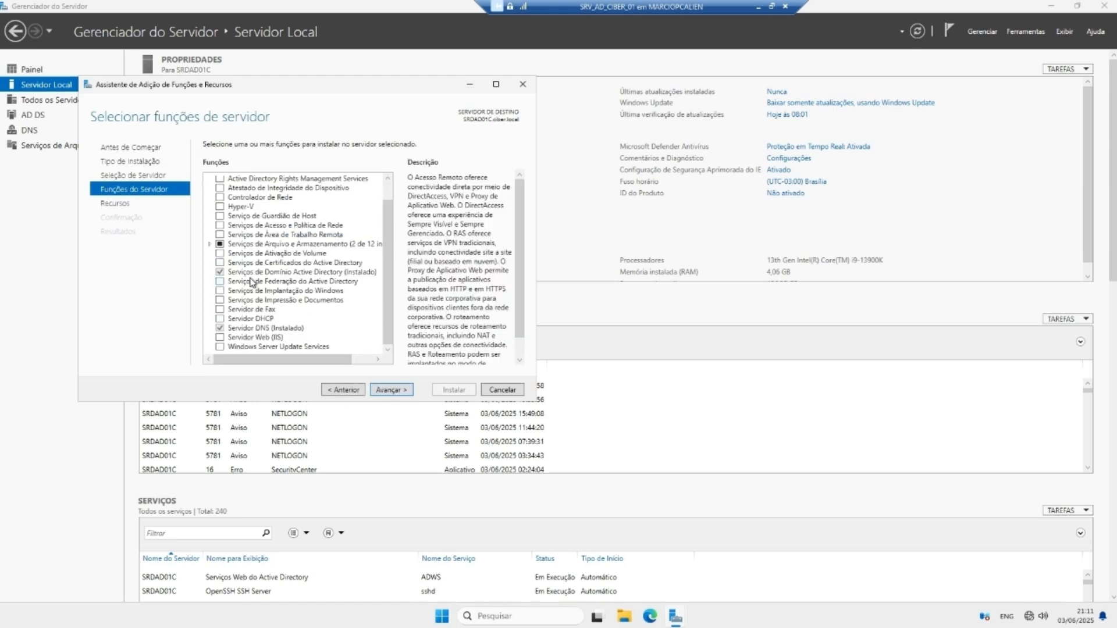
scroll(250, 282, down, 1)
click(221, 338)
click(327, 344)
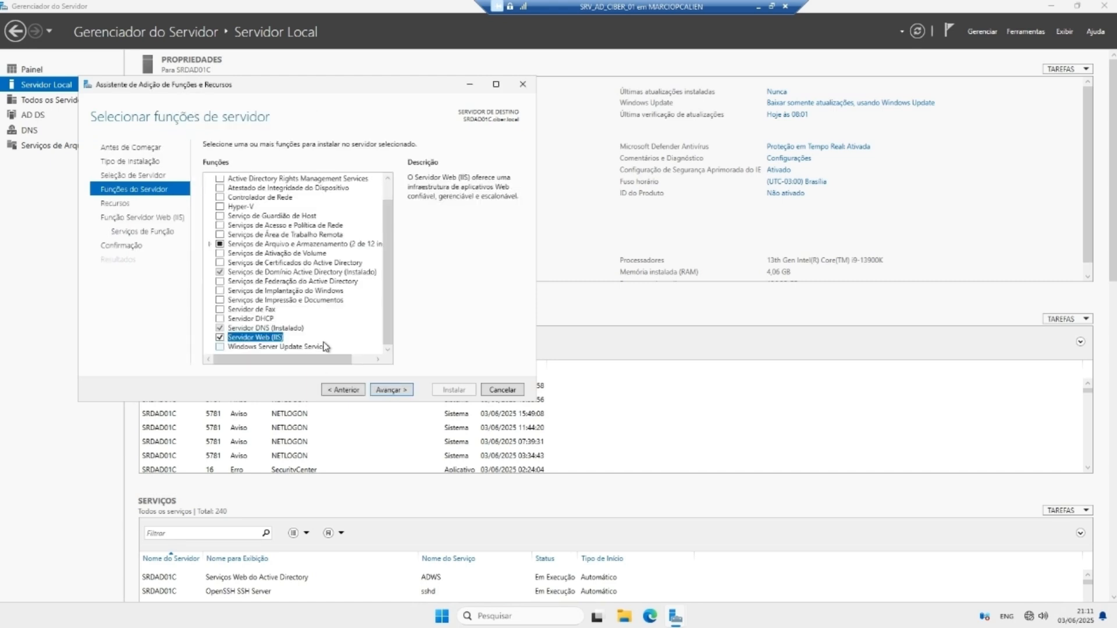
click(390, 389)
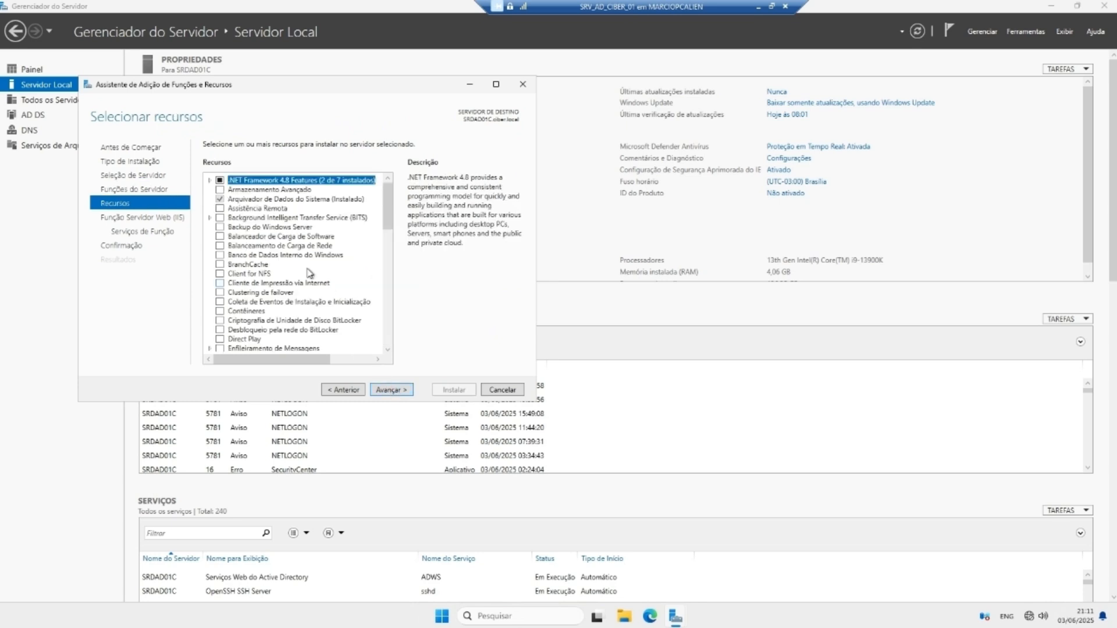
Step: Keep default features and role services and start the web server installation
scroll(300, 271, down, 5)
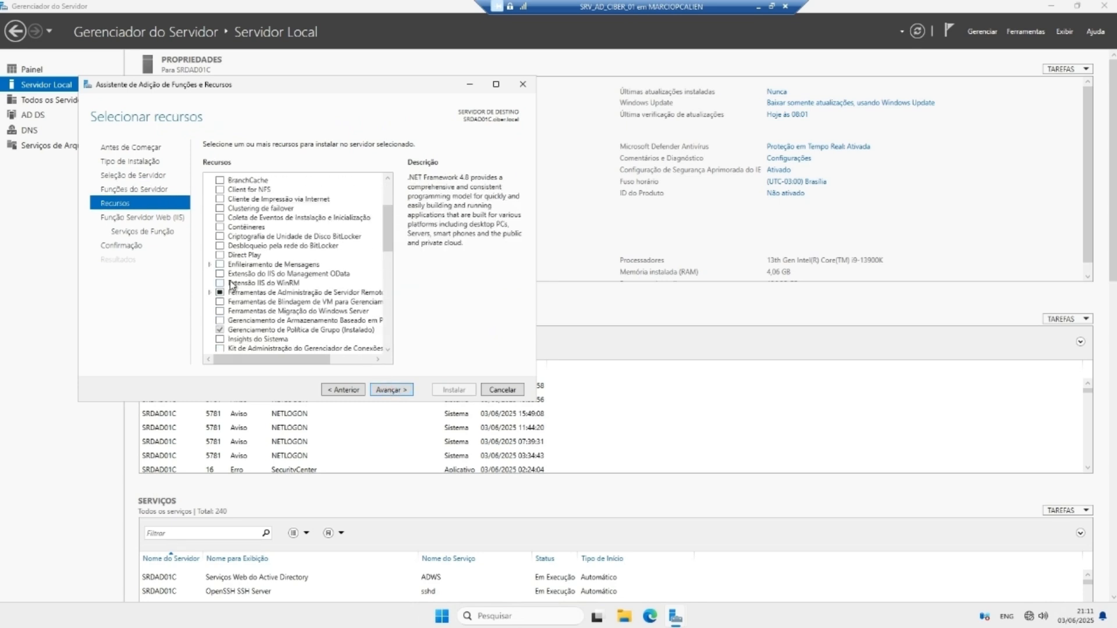
click(387, 390)
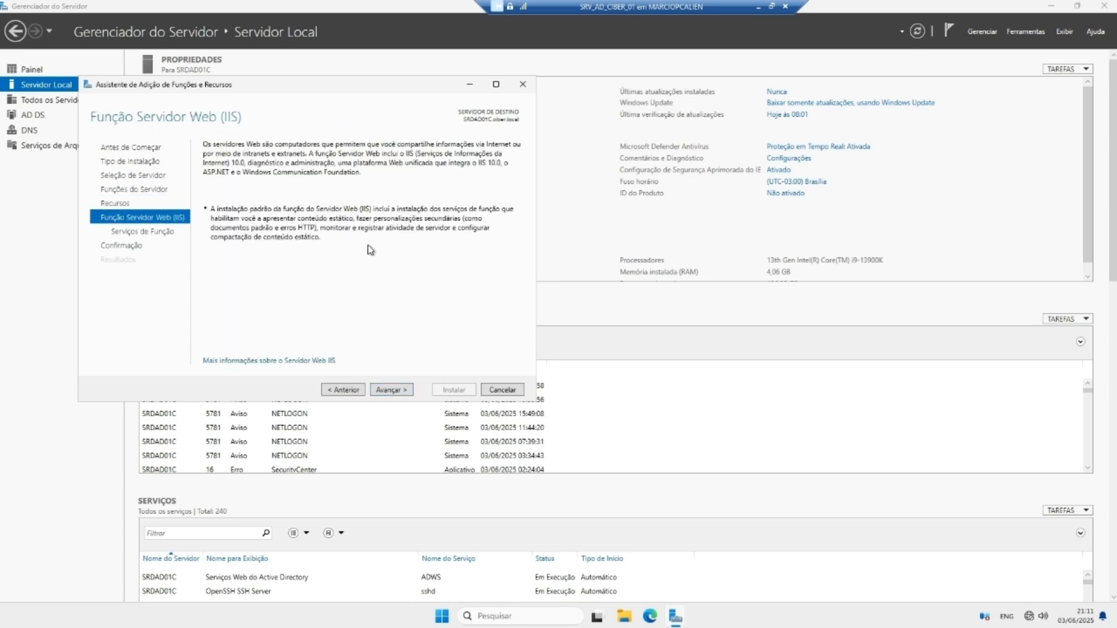
click(387, 391)
click(387, 391)
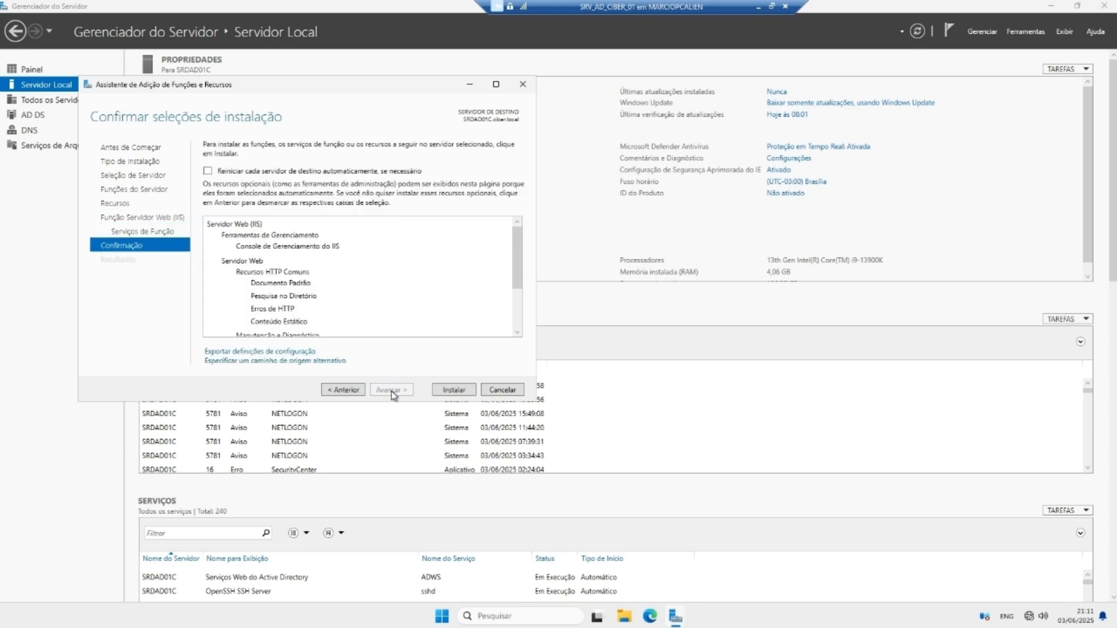
click(440, 393)
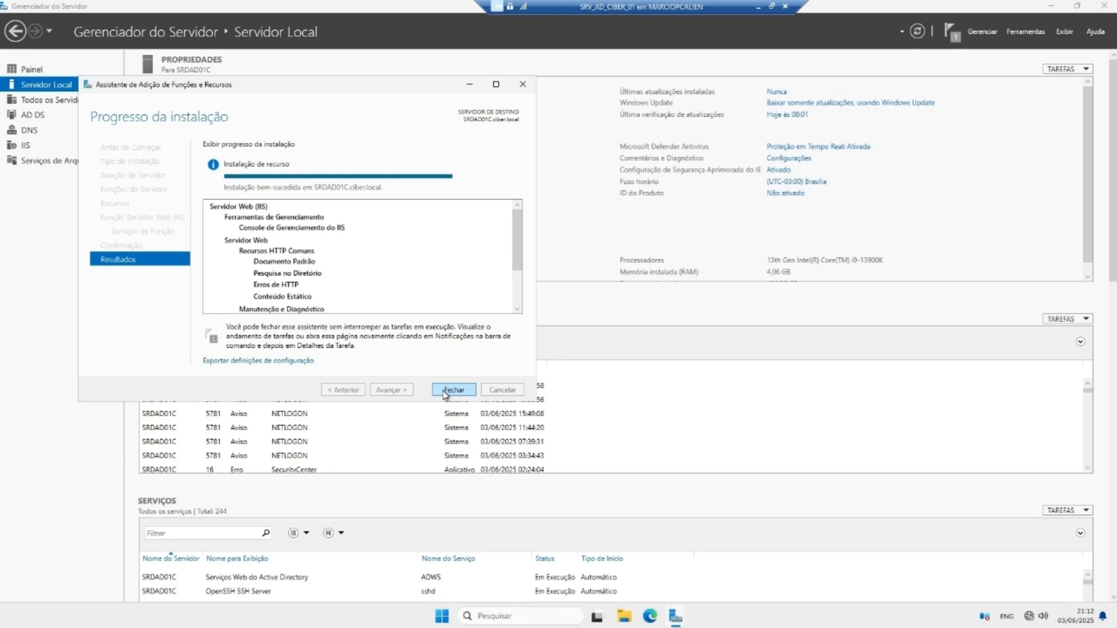
Step: Close the finished installation wizard and dismiss the success notification
click(442, 390)
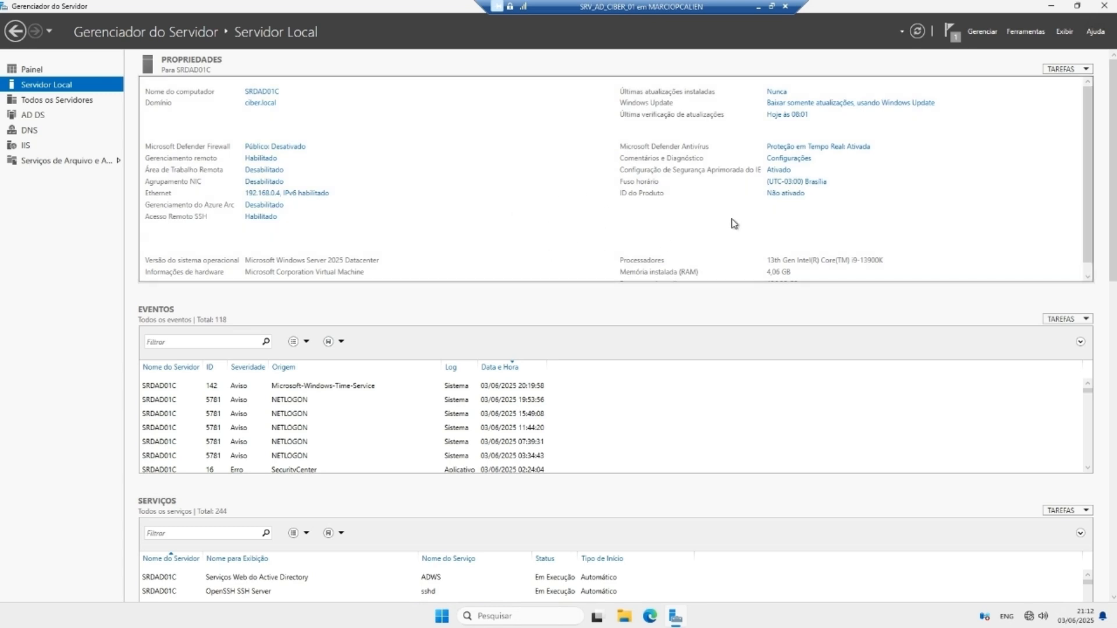
click(1019, 31)
click(950, 30)
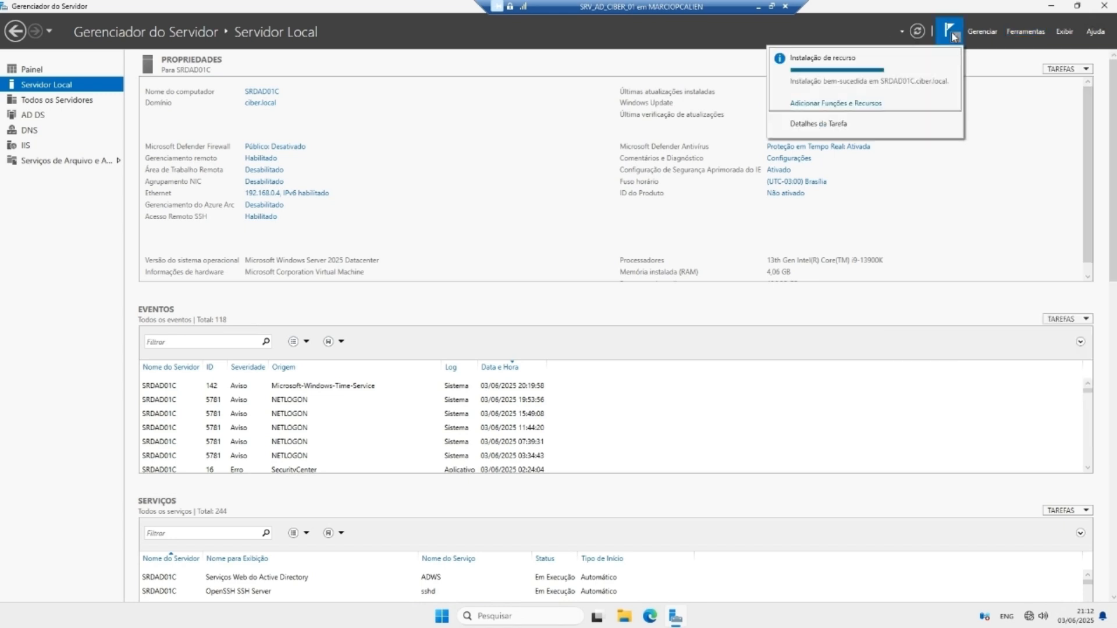
click(849, 104)
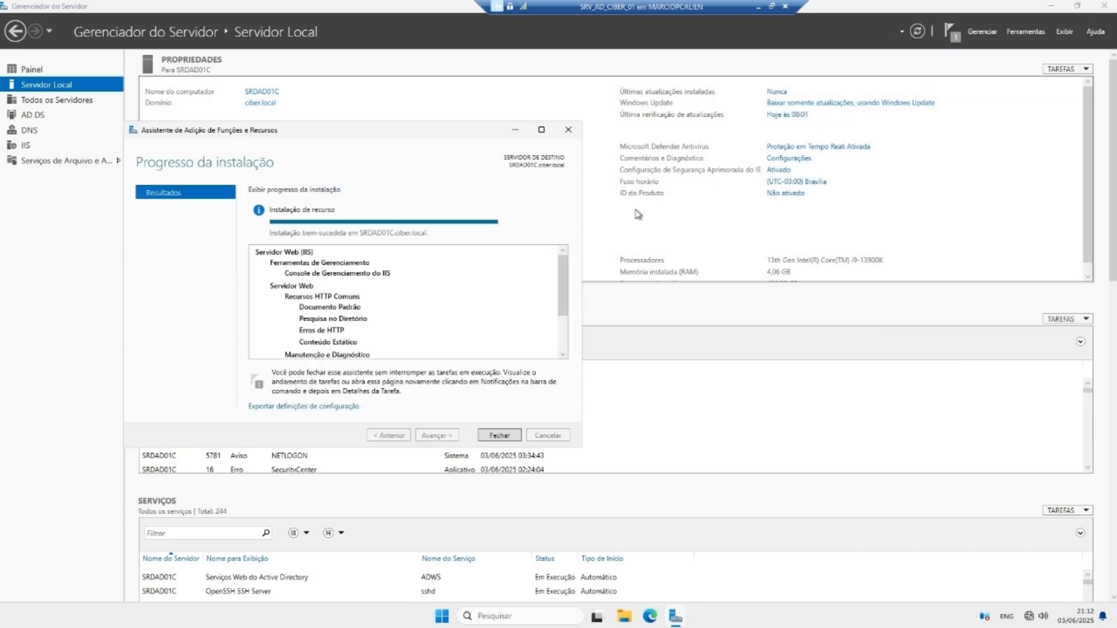
click(502, 436)
click(946, 33)
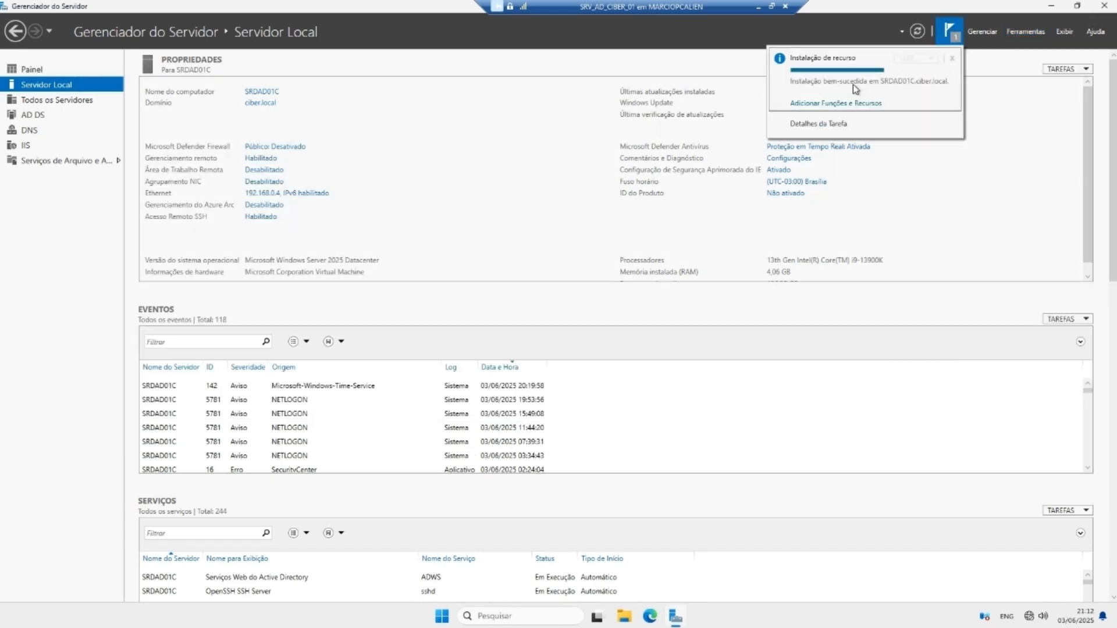
click(952, 58)
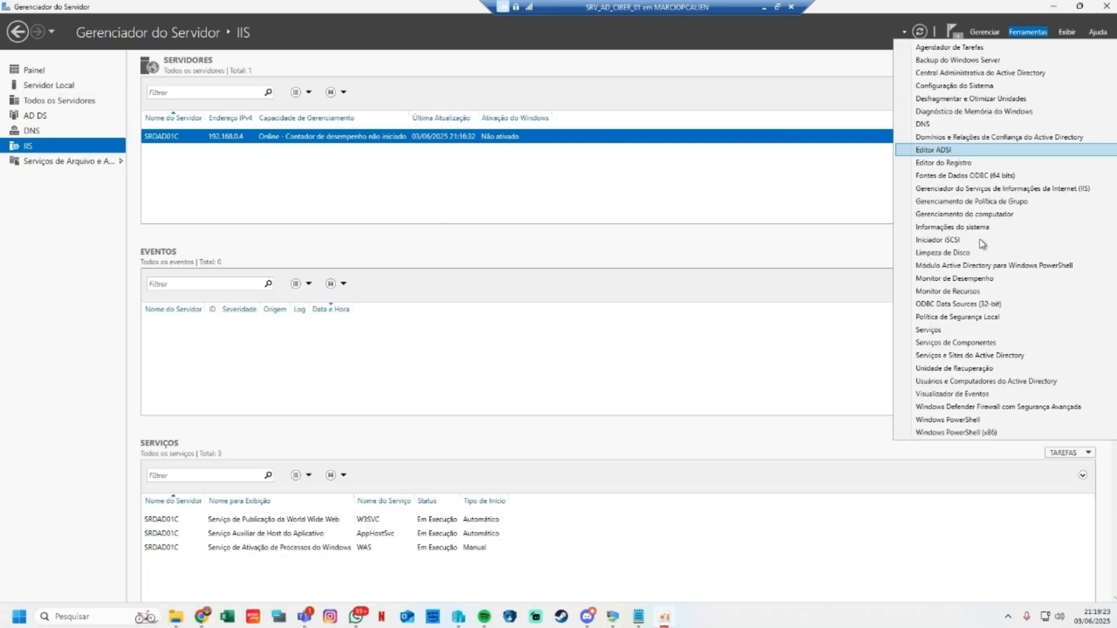
Step: Open the Default Web Site under SRDAD01C > Sites in IIS Manager
click(993, 190)
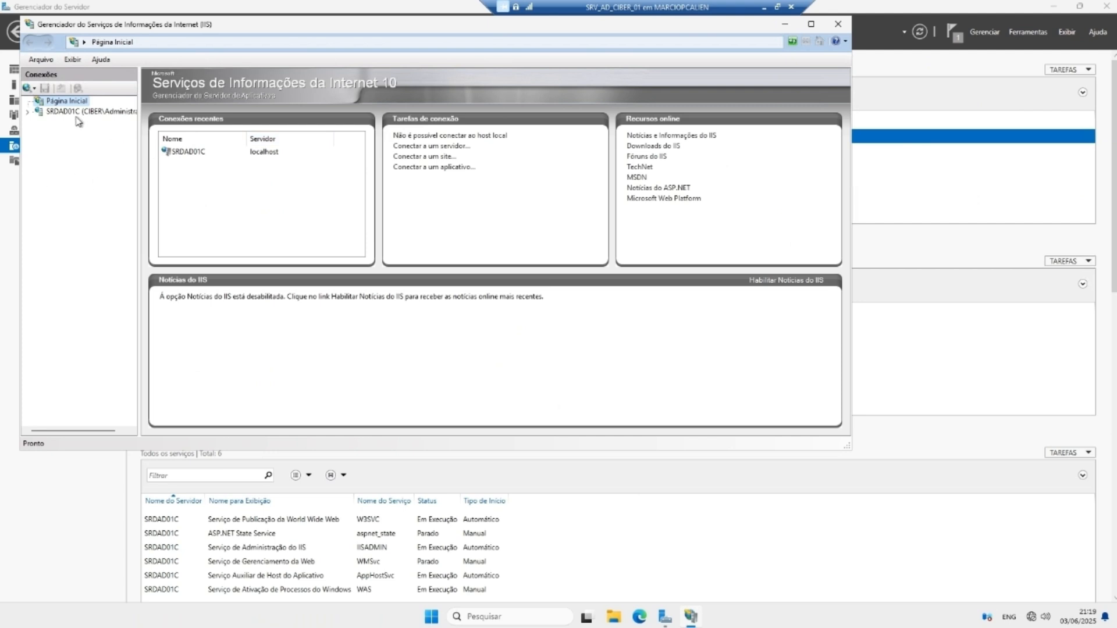
click(35, 112)
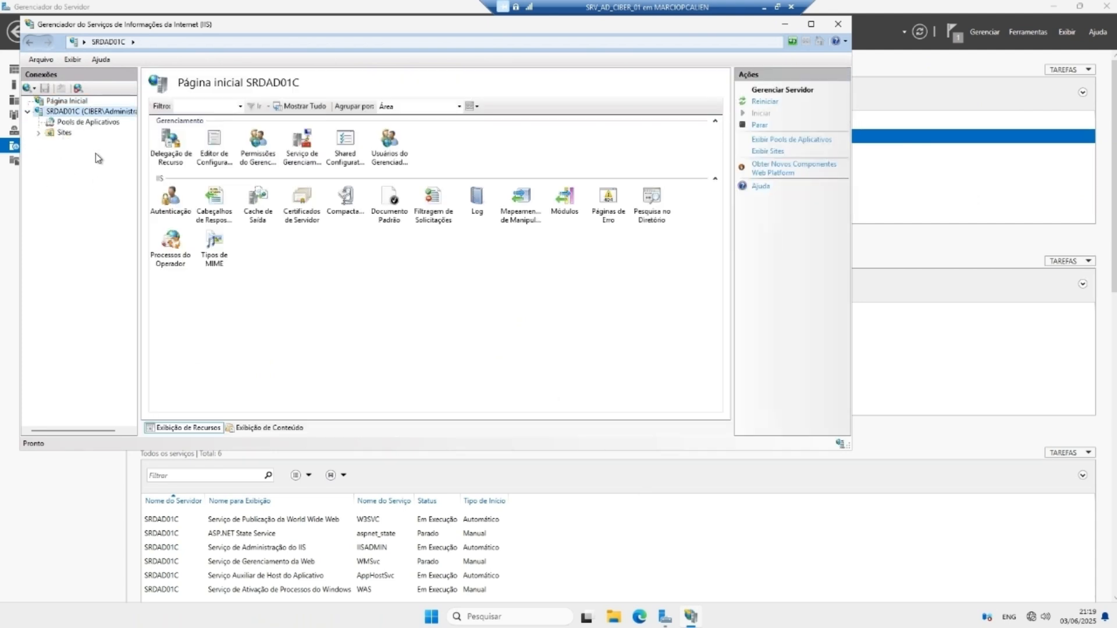
click(38, 133)
click(84, 143)
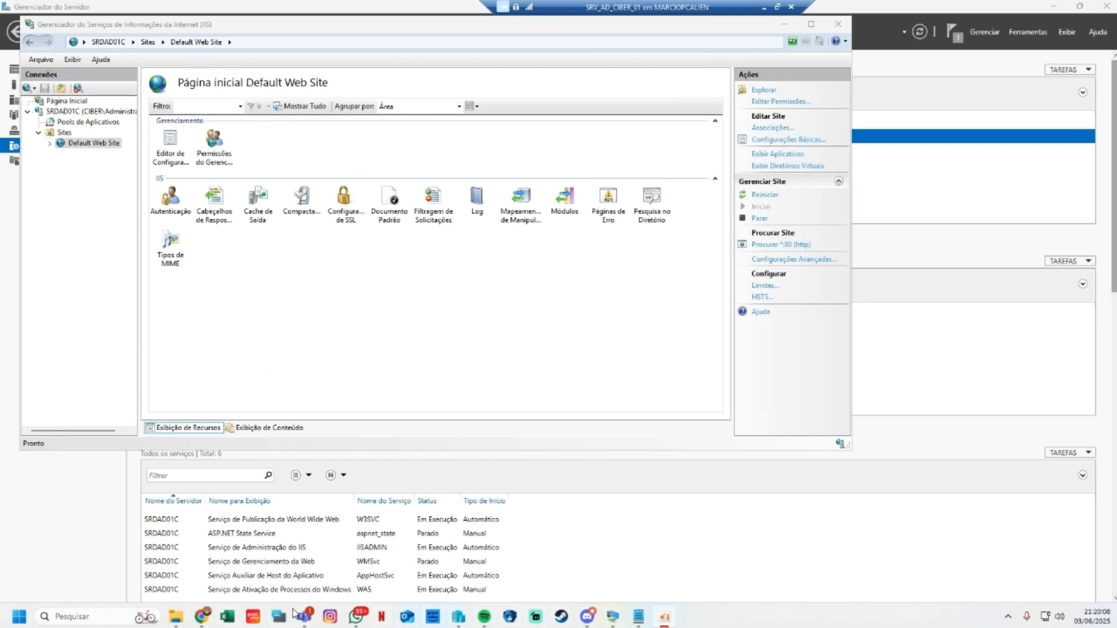
key(super)
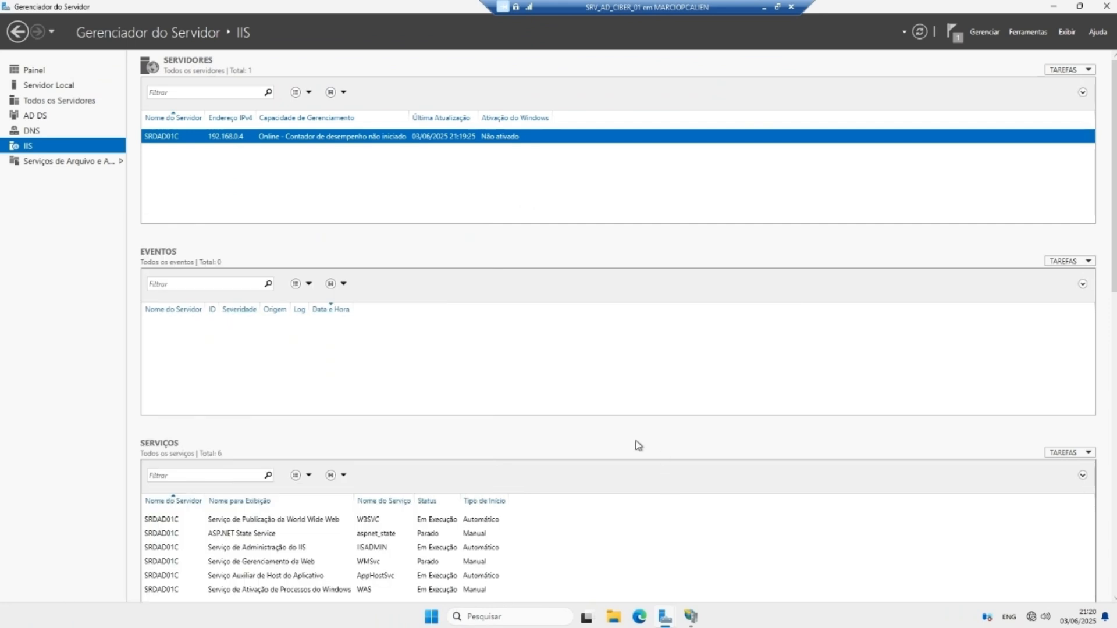
Step: Load the IIS welcome page at 192.168.0.4 in Edge
click(640, 616)
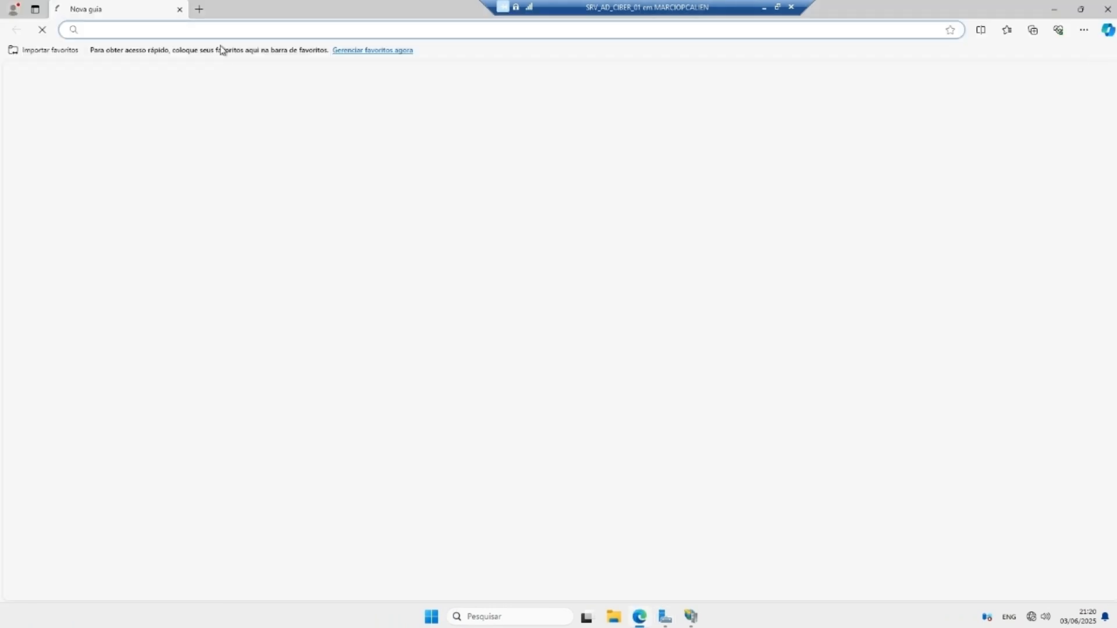
text(192.168.)
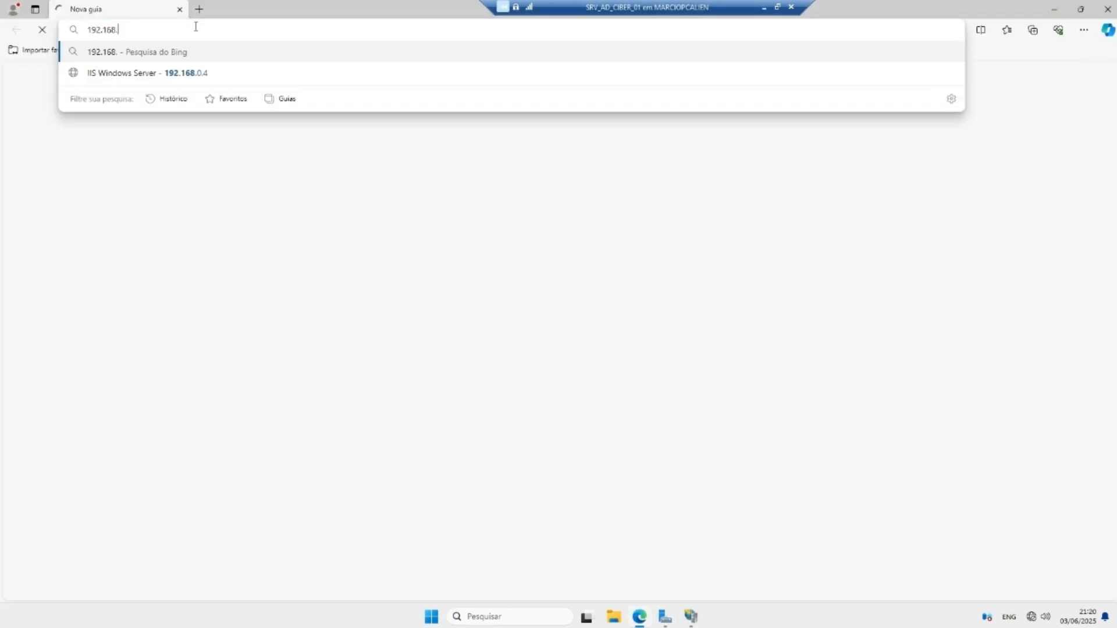
text(0.4)
key(Return)
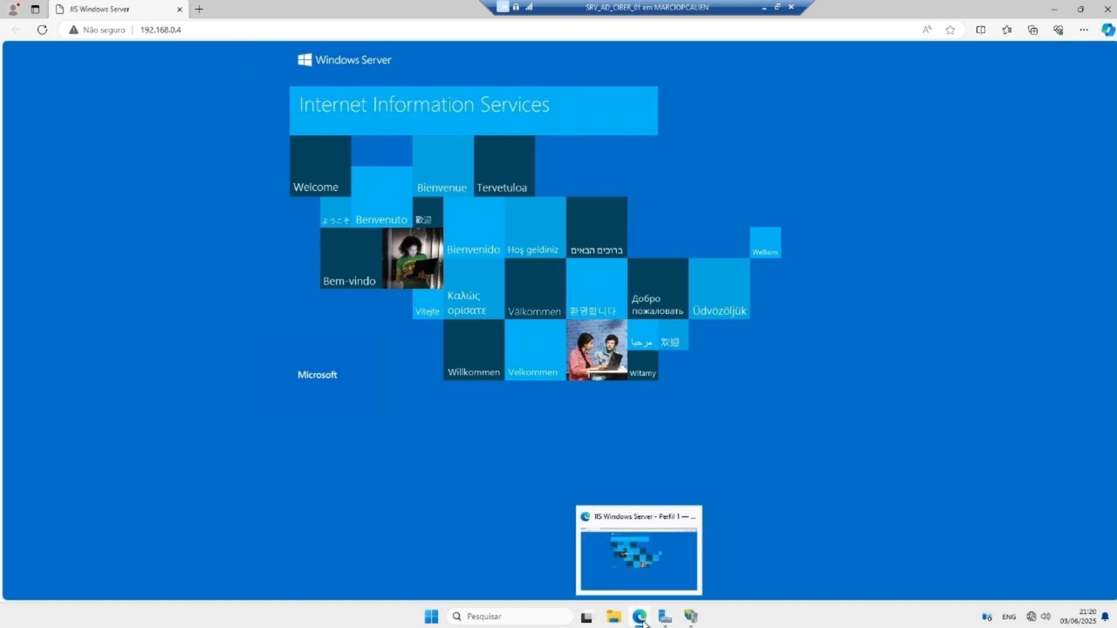
click(615, 617)
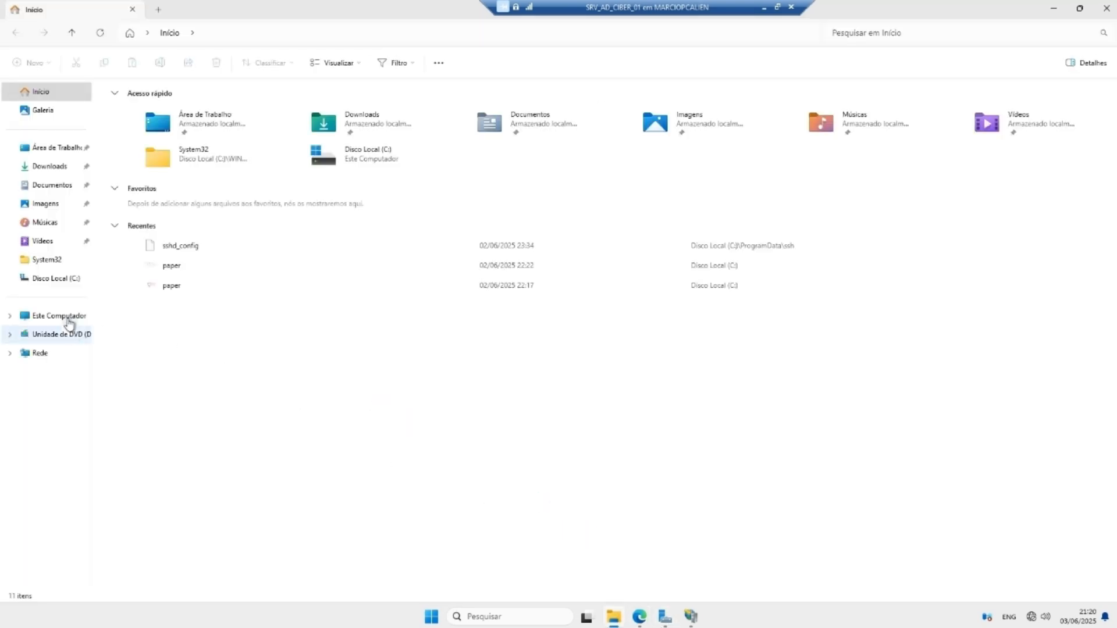
Step: Create Novo Documento de Texto in C:\inetpub\wwwroot and open it in Notepad
click(56, 279)
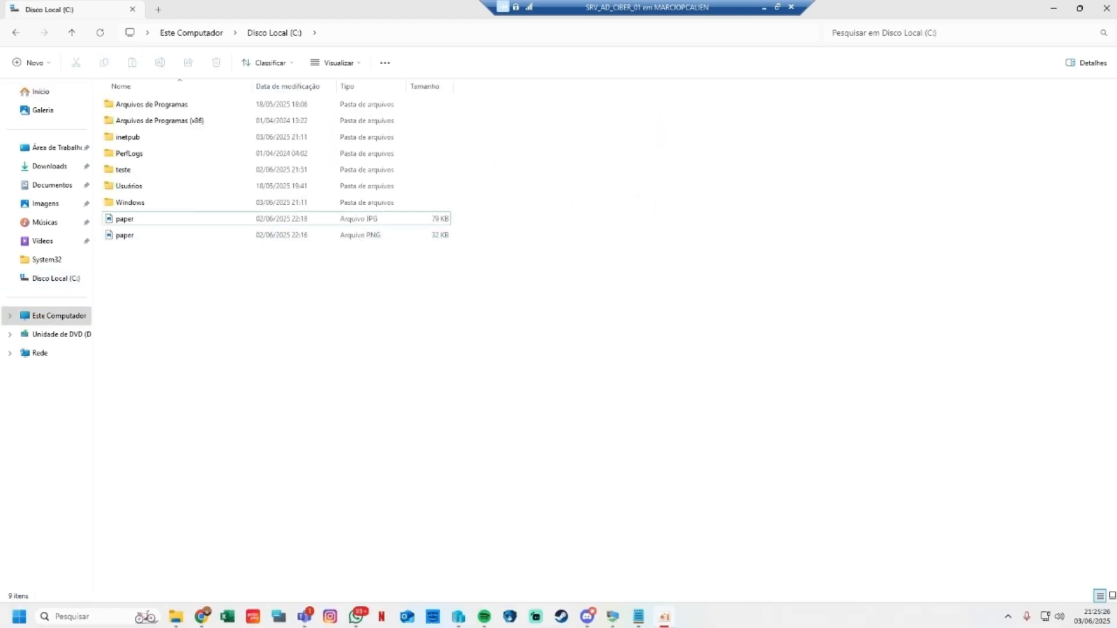
double_click(129, 139)
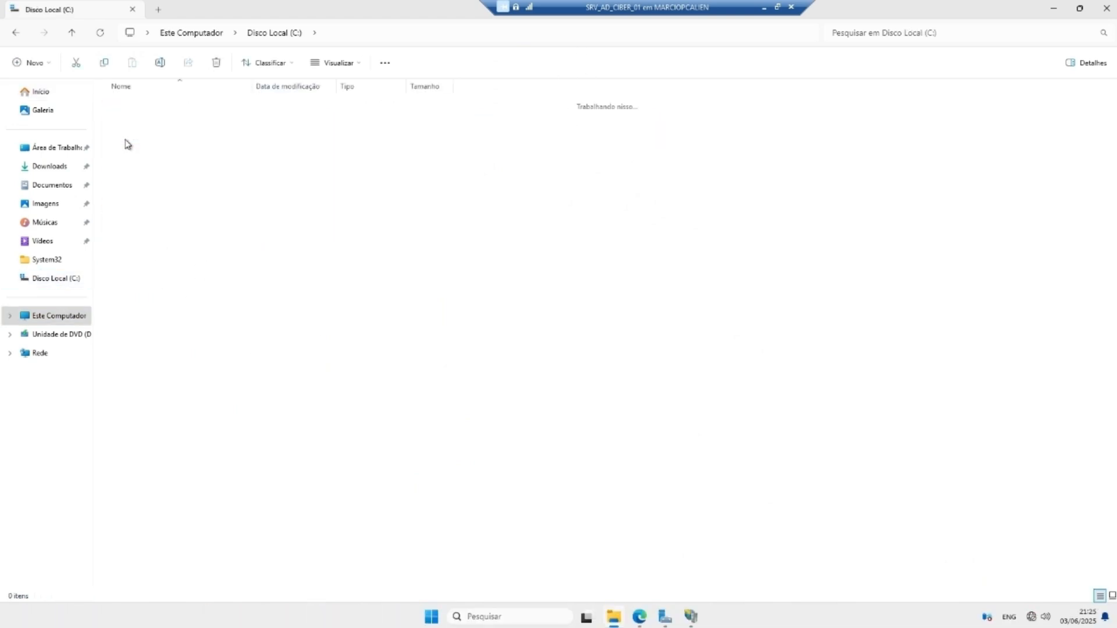
double_click(131, 170)
right_click(144, 180)
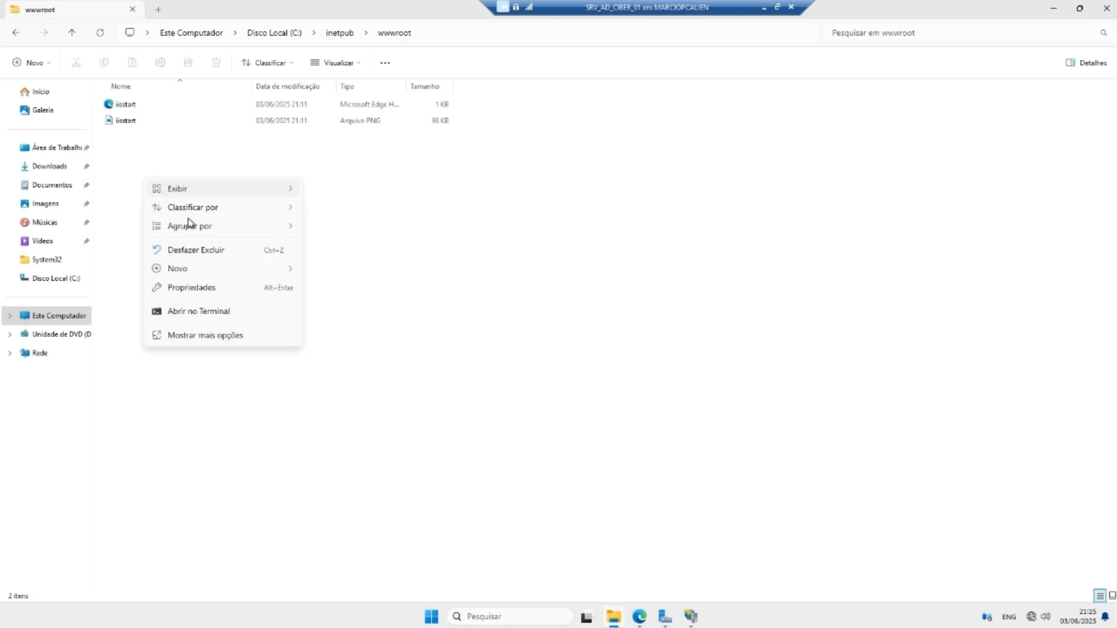
mouse_move(198, 272)
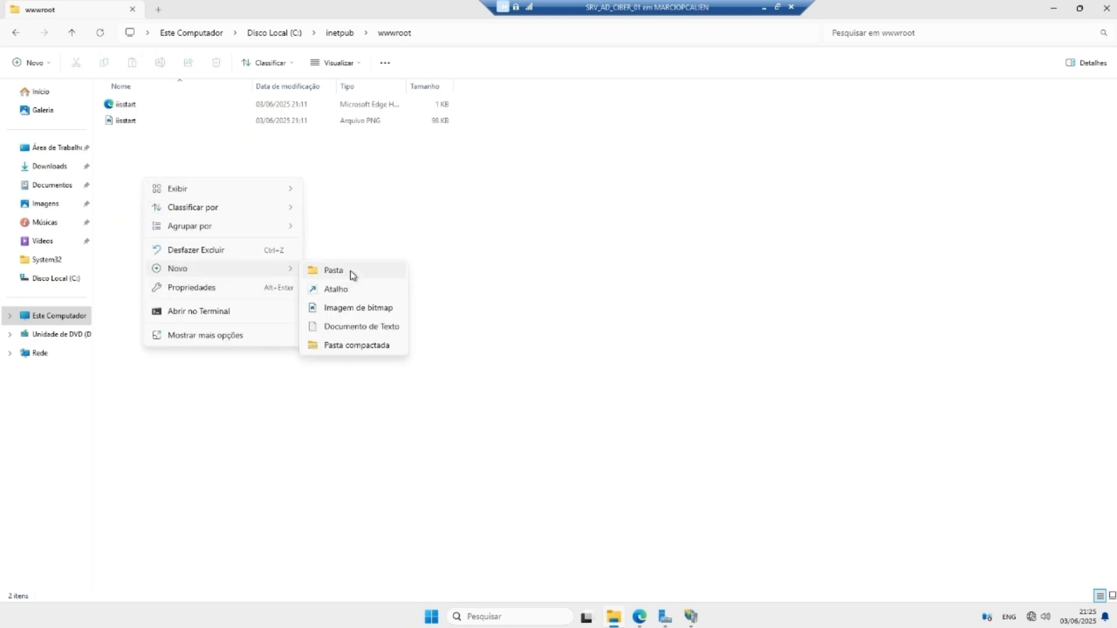
click(355, 326)
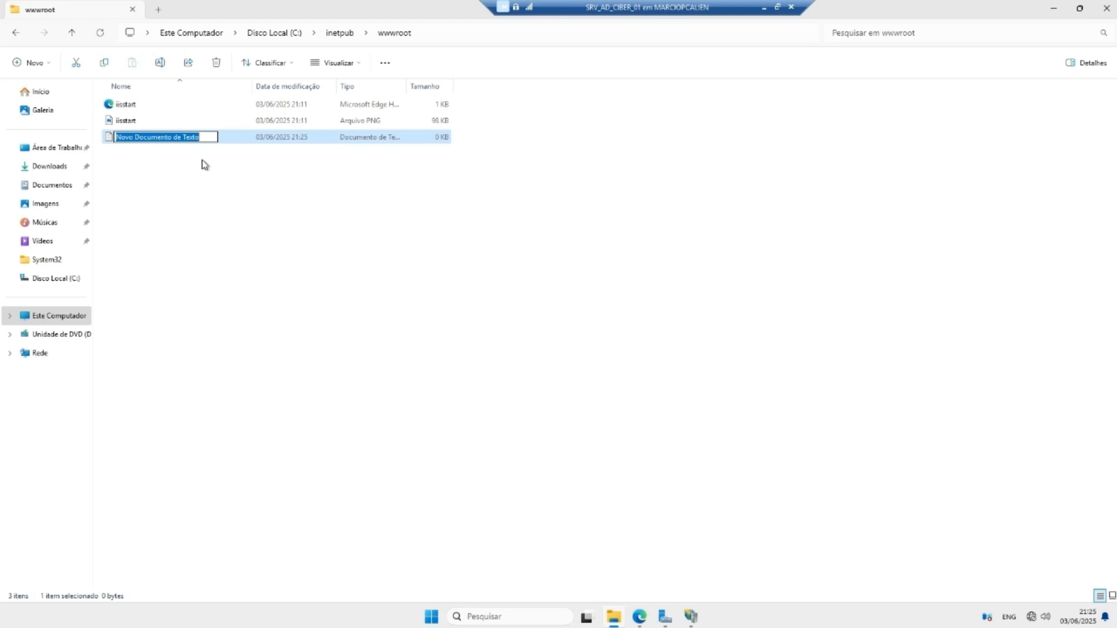
key(Return)
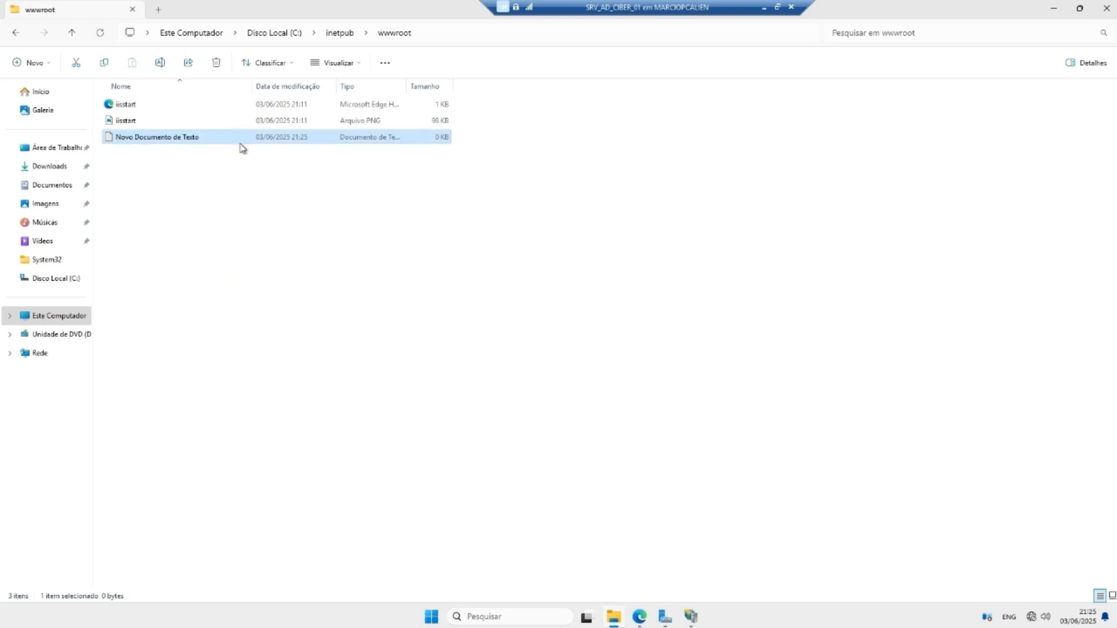
double_click(172, 137)
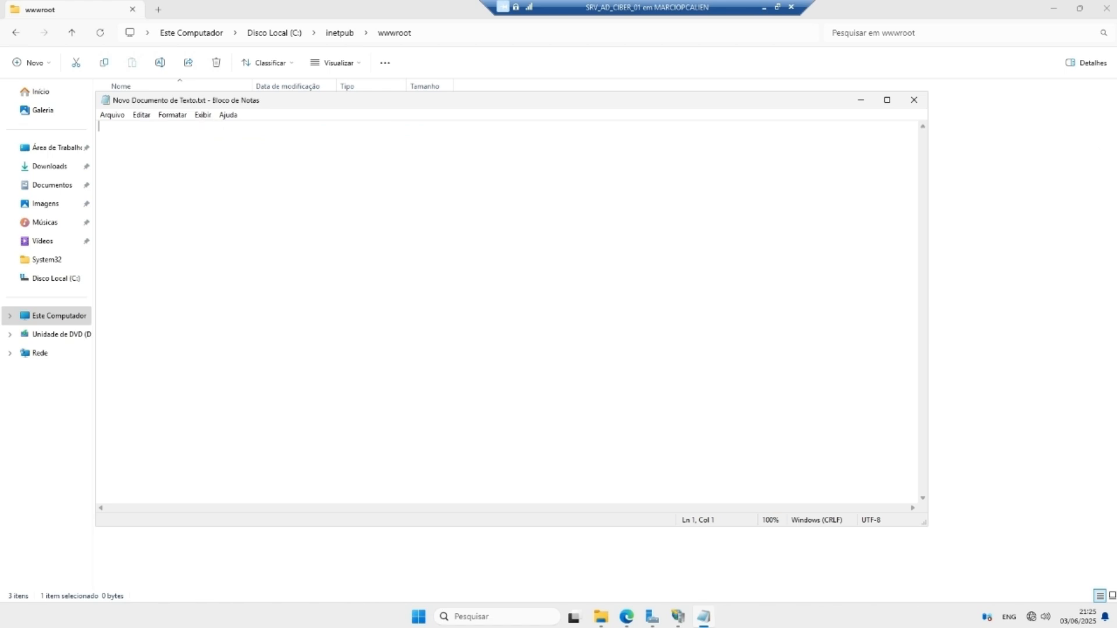
Step: Paste the IIS HTML page into Notepad and save it as index.html in wwwroot
key(ctrl+v)
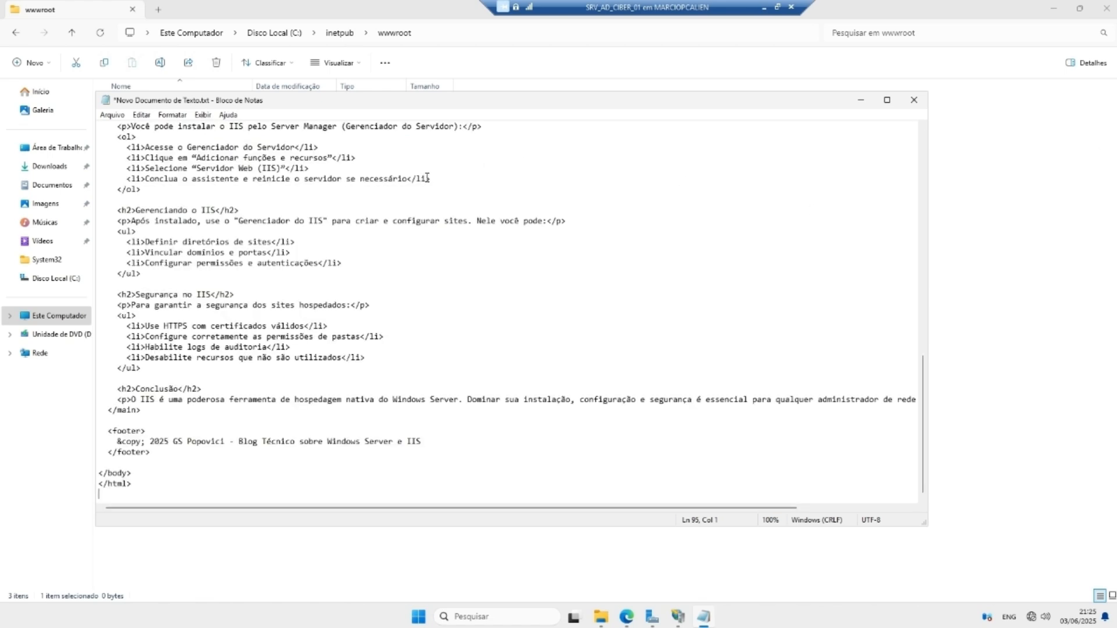
click(112, 115)
click(143, 177)
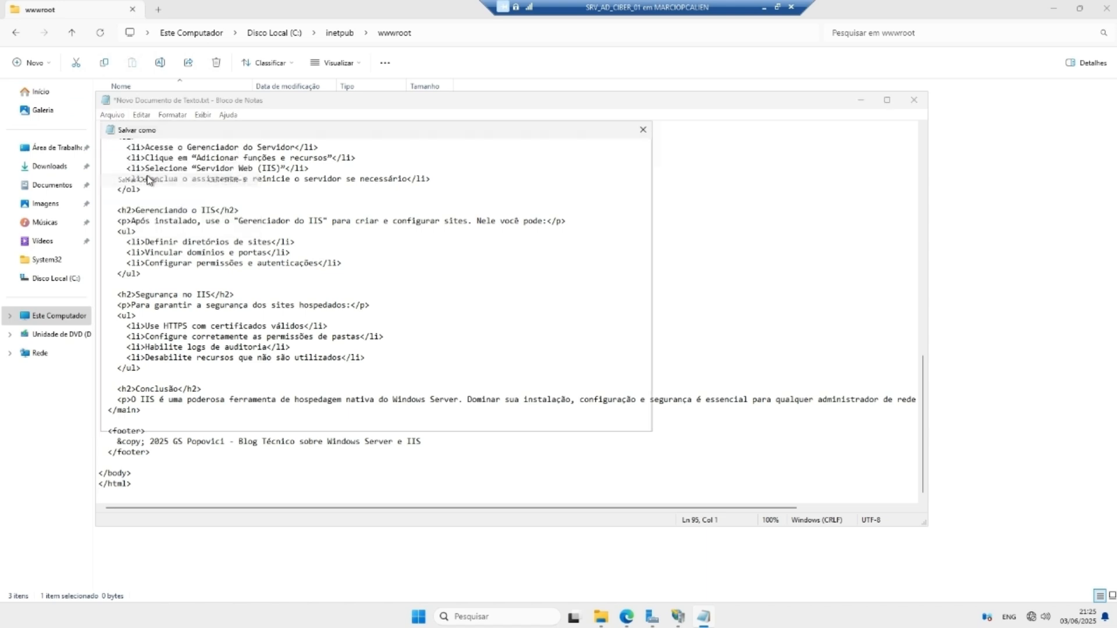
text(index)
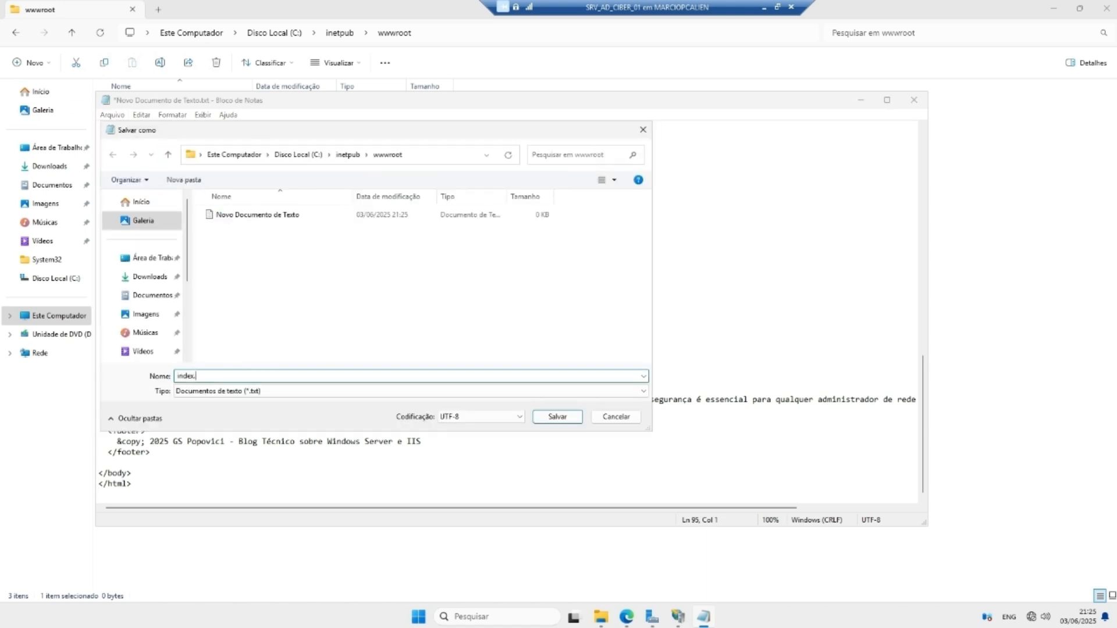
text(.html)
click(557, 418)
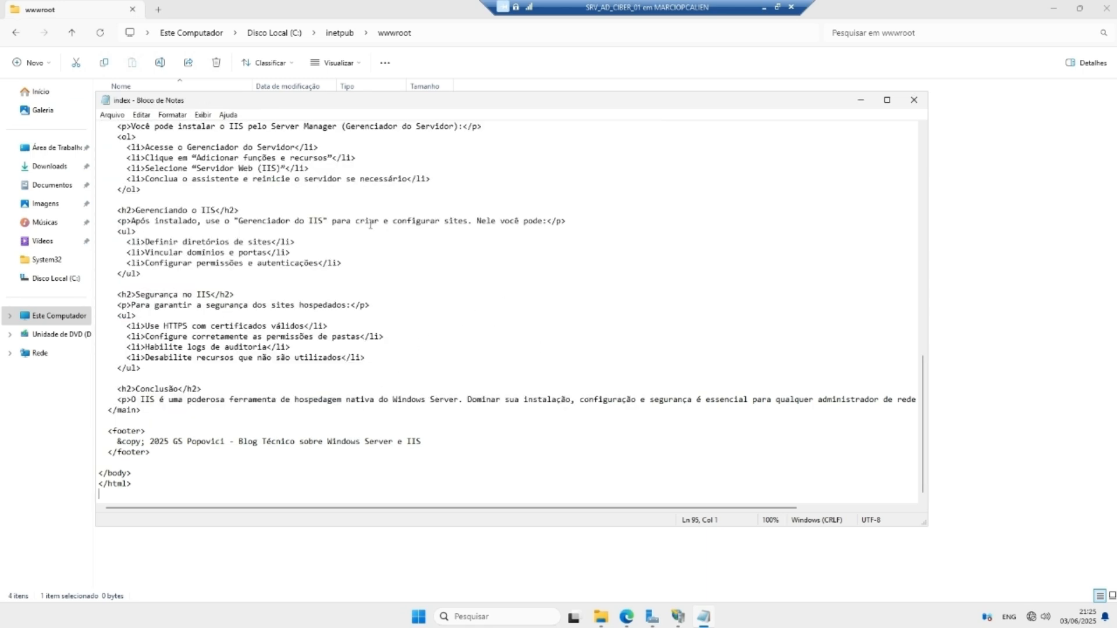
click(861, 100)
click(133, 154)
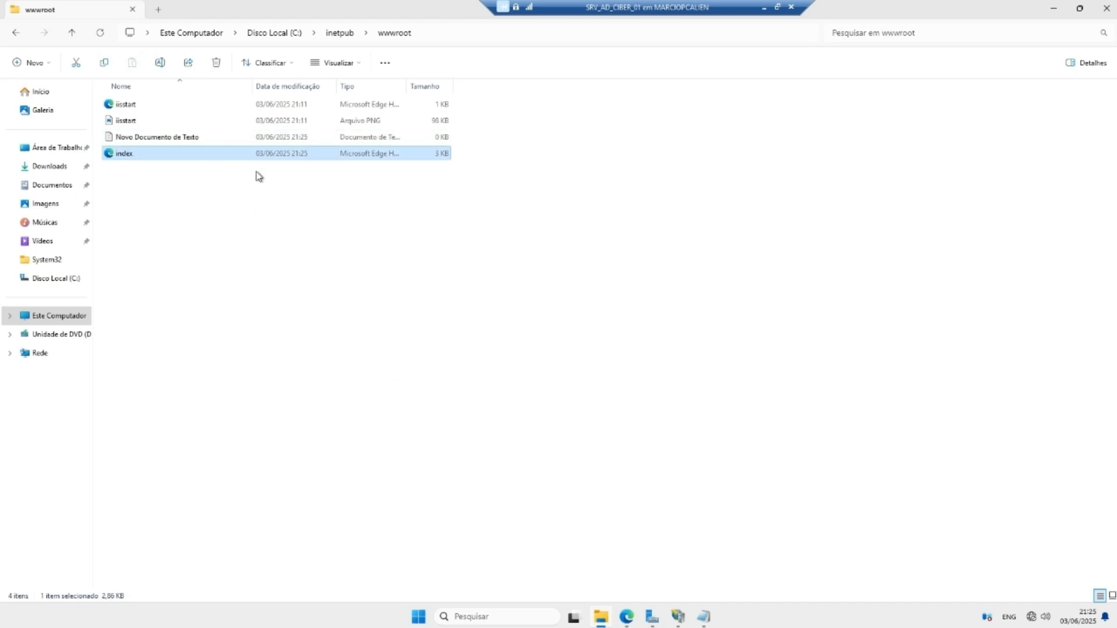
Step: Move index.html down and back to the top of the default documents, then close IIS Manager
click(1054, 9)
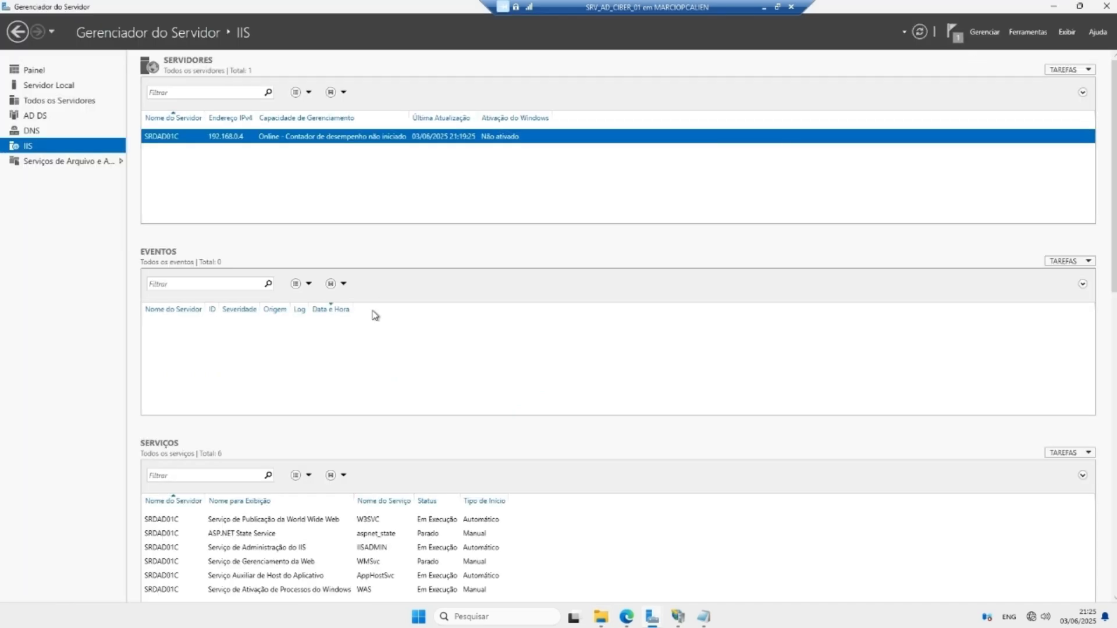
click(678, 618)
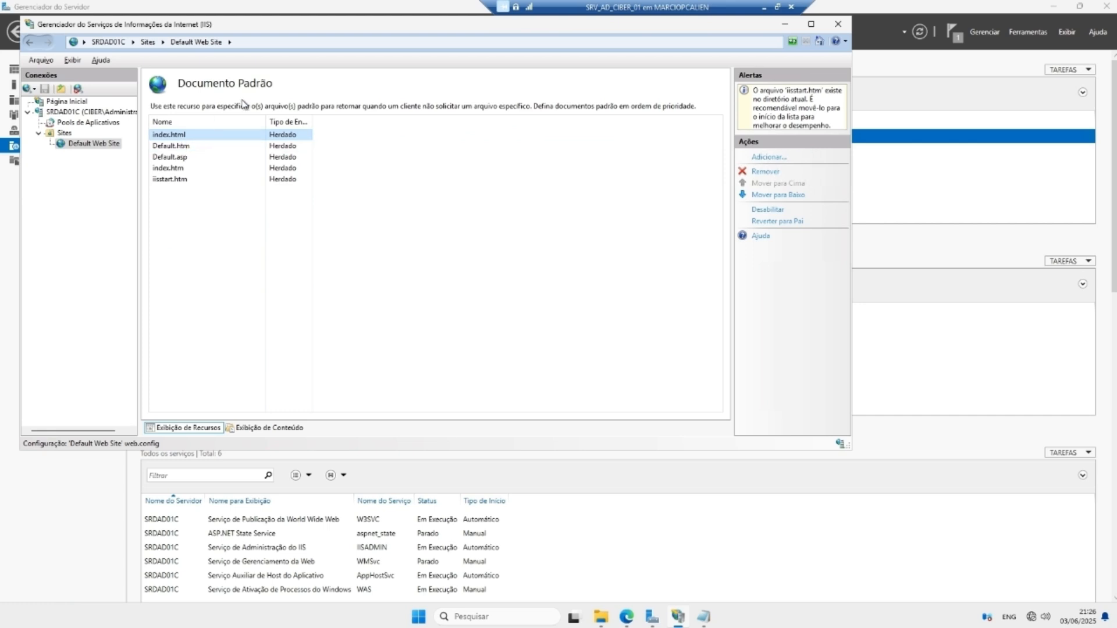
click(760, 197)
click(765, 184)
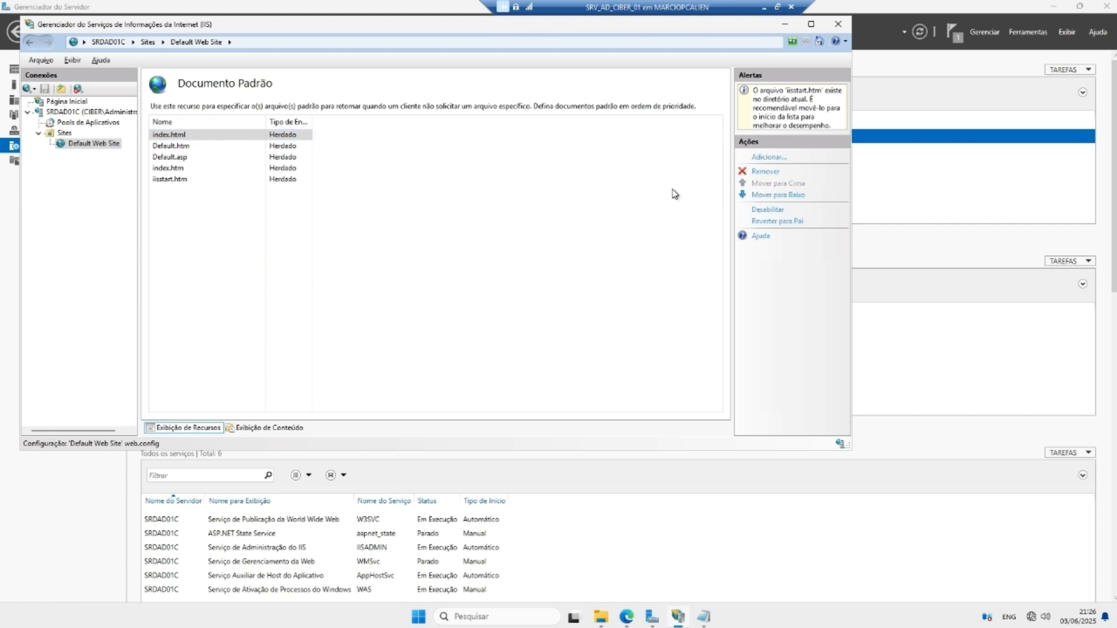
click(837, 24)
click(909, 32)
click(919, 32)
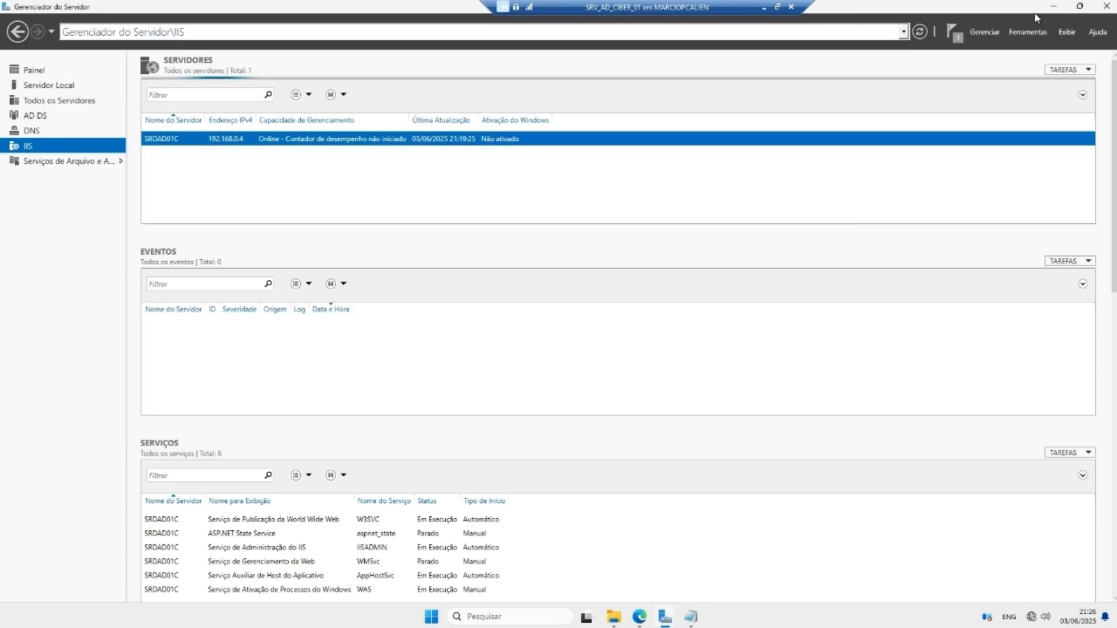
click(1053, 7)
Step: Reload 192.168.0.4 to view the custom 'Tudo sobre o IIS' page, then return to wwwroot
click(638, 615)
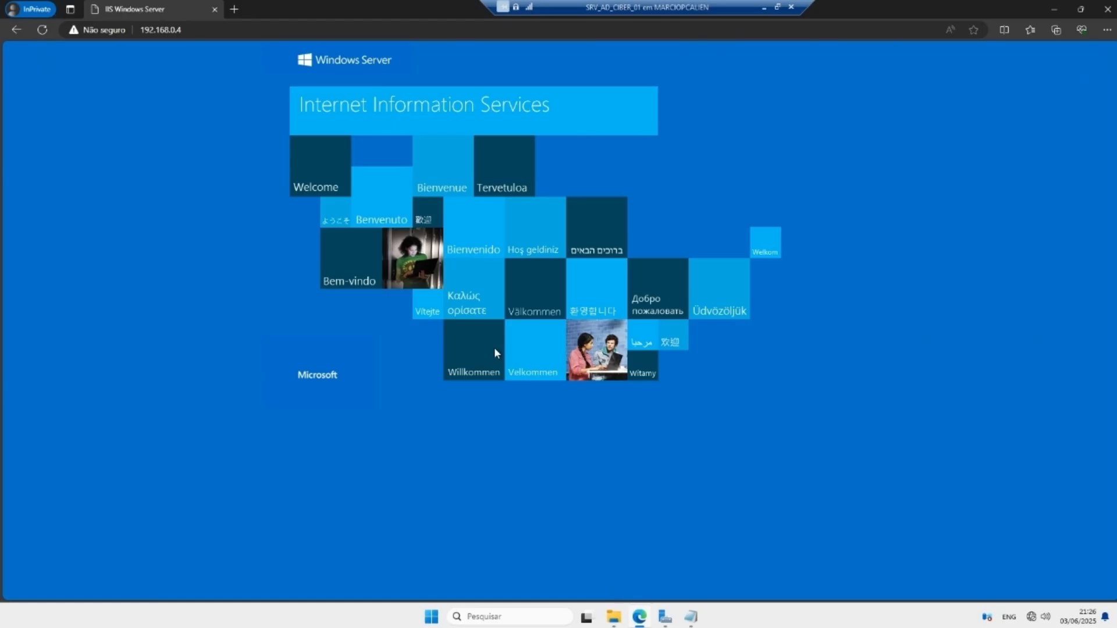
click(192, 33)
key(Return)
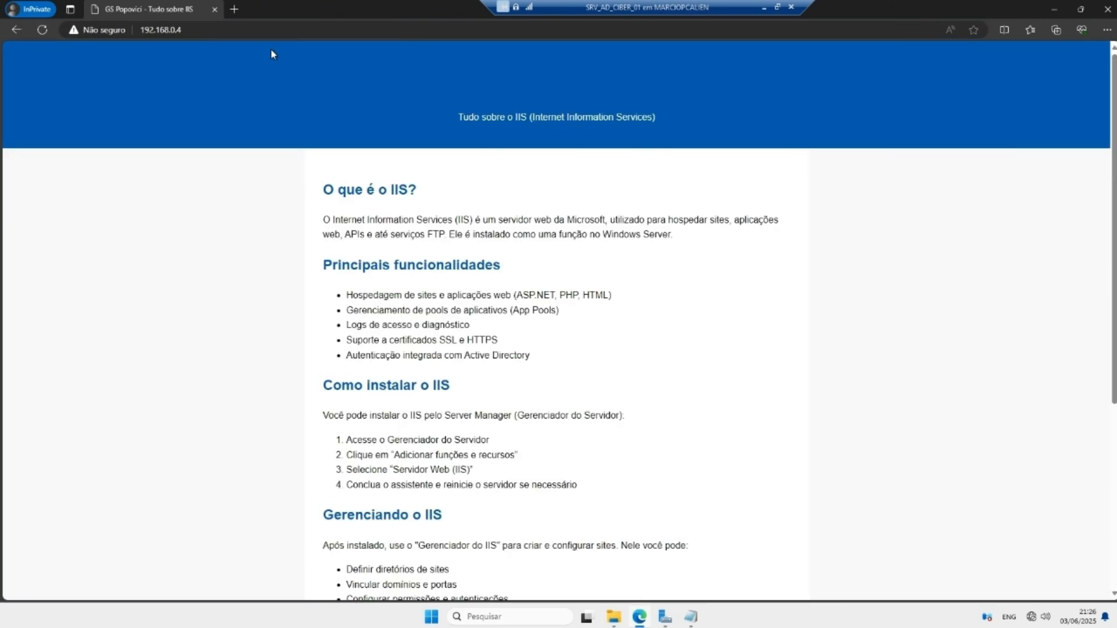
drag(322, 190, 531, 356)
scroll(466, 251, down, 1)
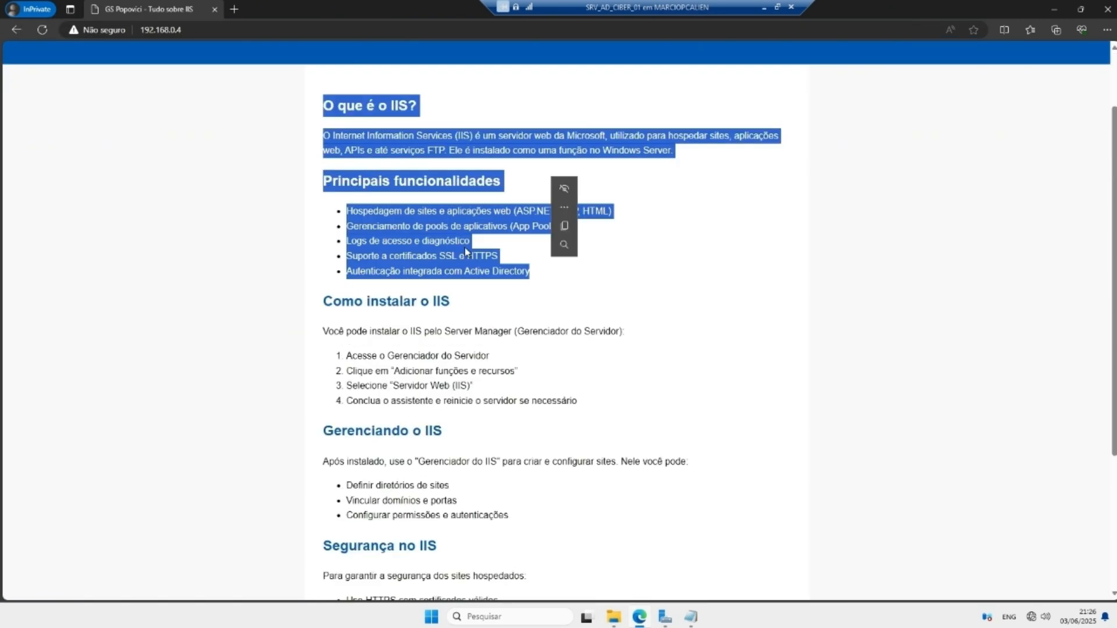
scroll(466, 252, down, 3)
scroll(384, 349, up, 4)
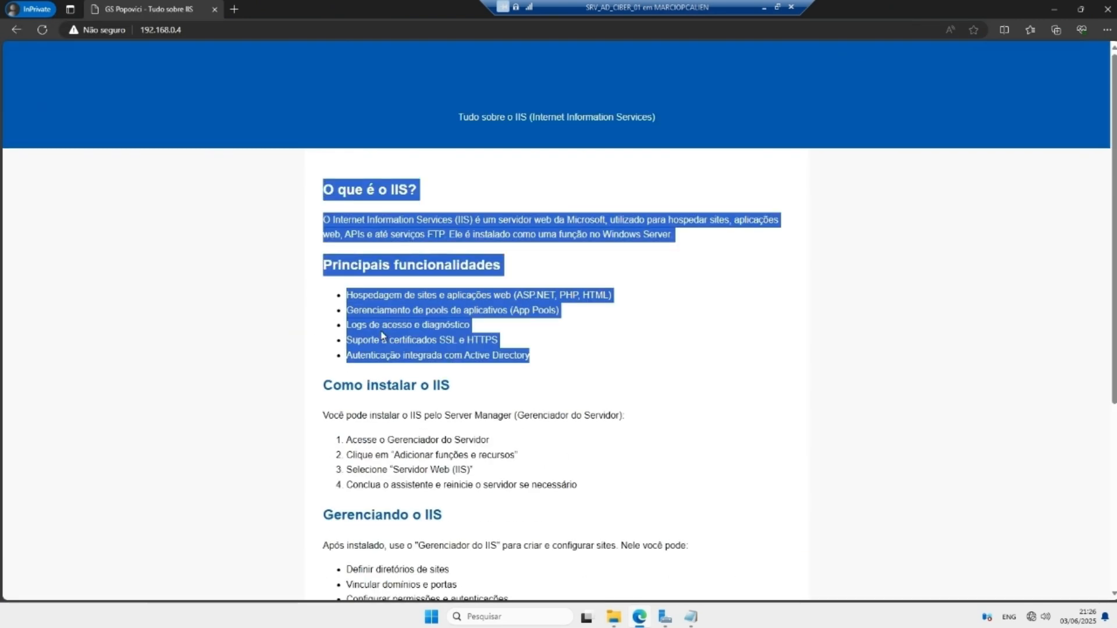
click(478, 411)
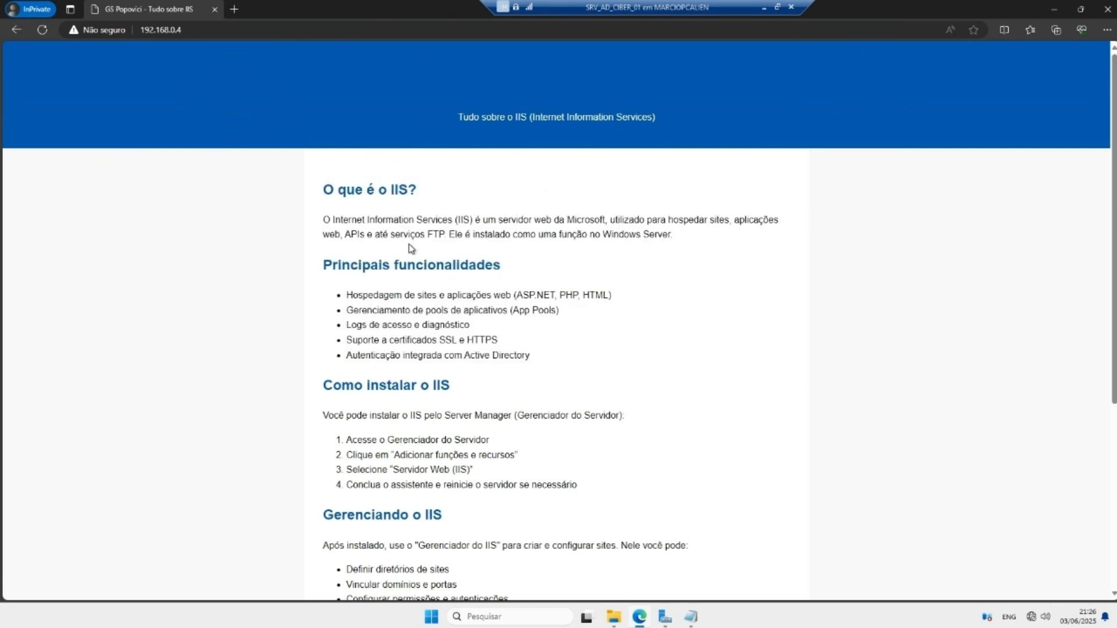
click(638, 615)
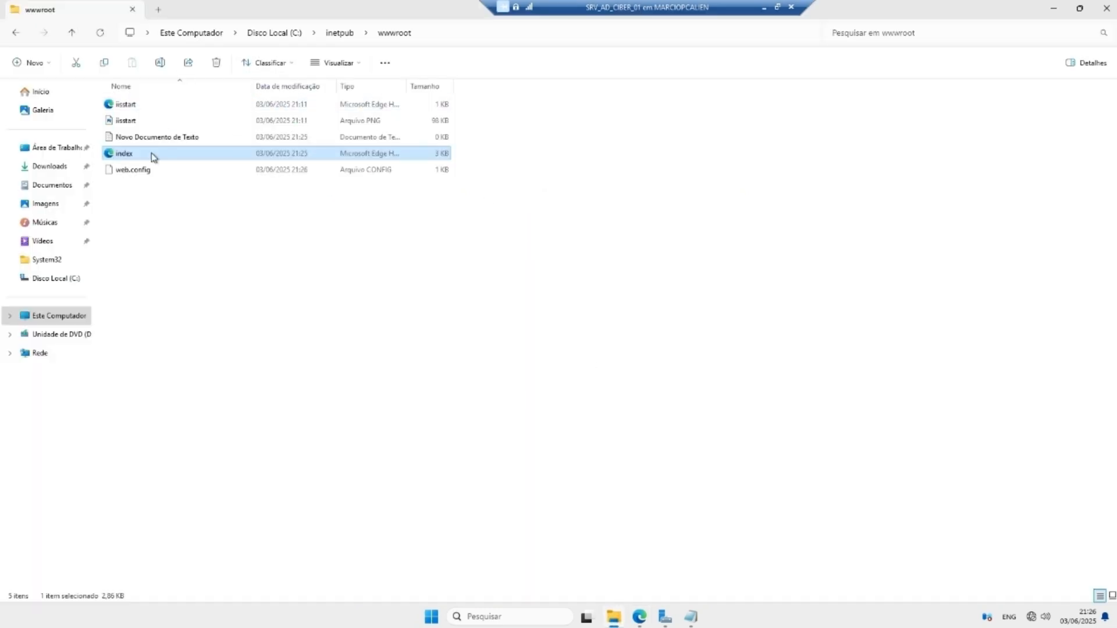
Step: Open index.html in Notepad just this once and select CSS lines 8–12
right_click(125, 155)
mouse_move(175, 226)
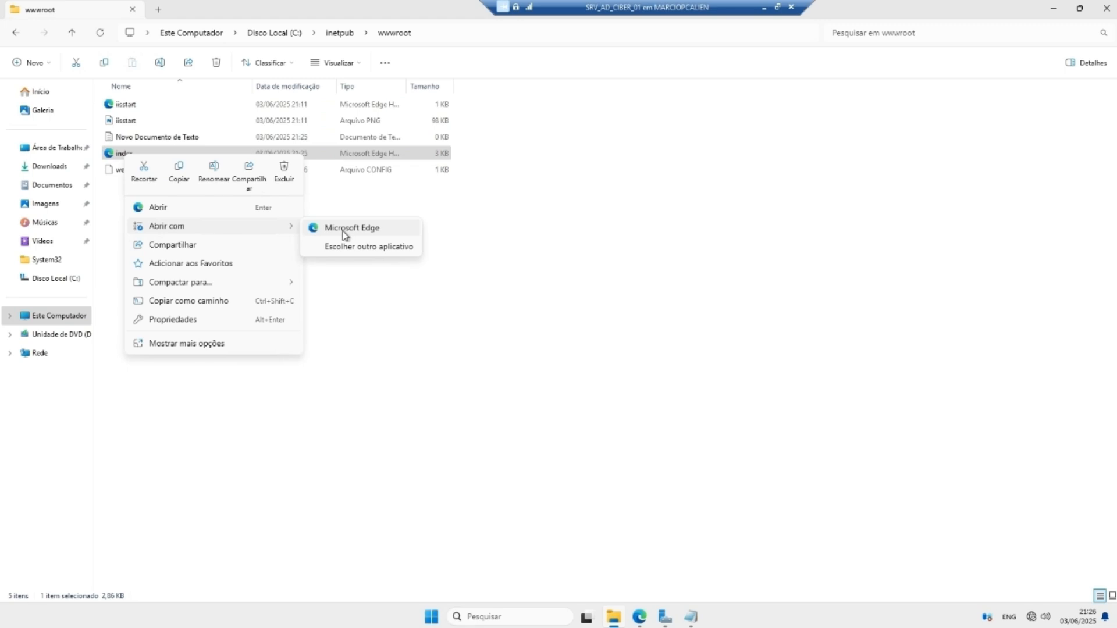
click(367, 248)
click(497, 309)
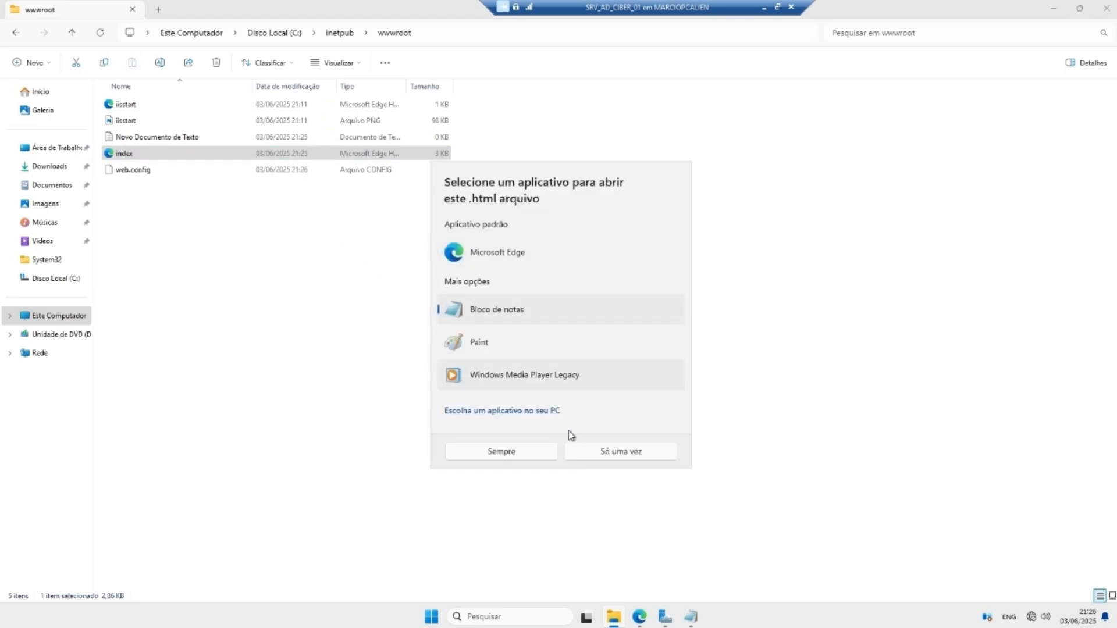
click(593, 452)
drag(210, 252, 317, 181)
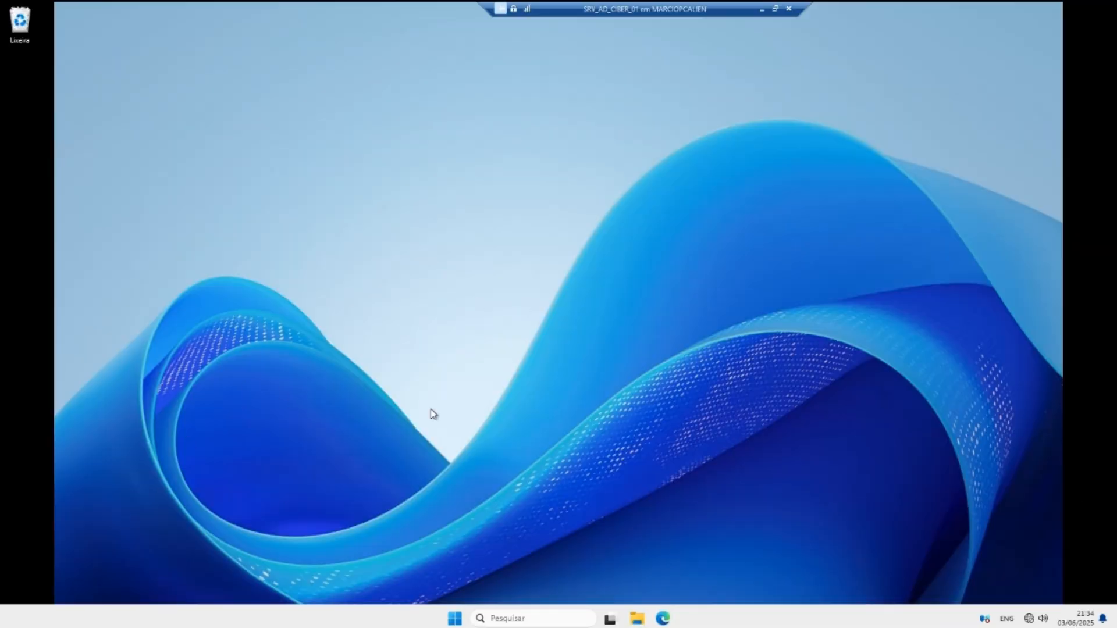
Step: Launch Server Manager and show the Local Server (Servidor Local) page
click(541, 624)
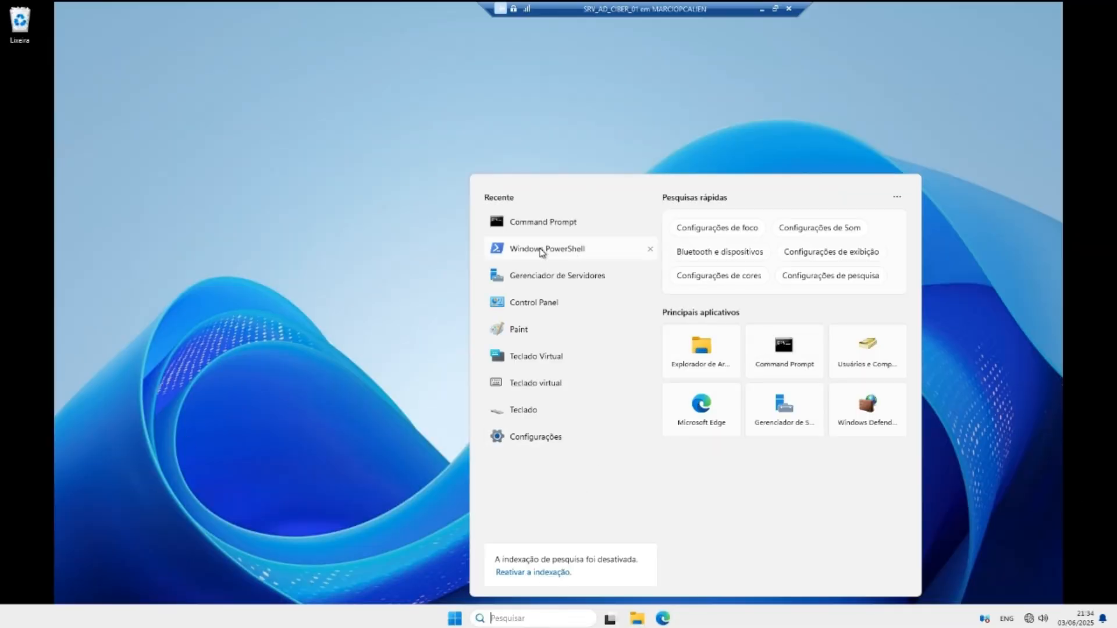
click(560, 276)
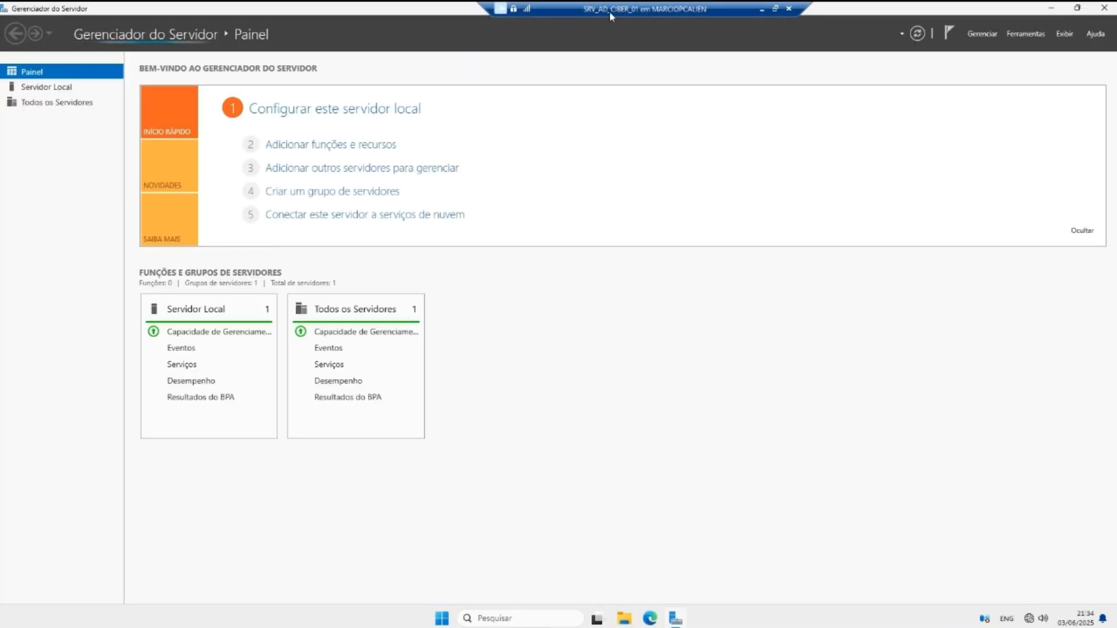
click(47, 87)
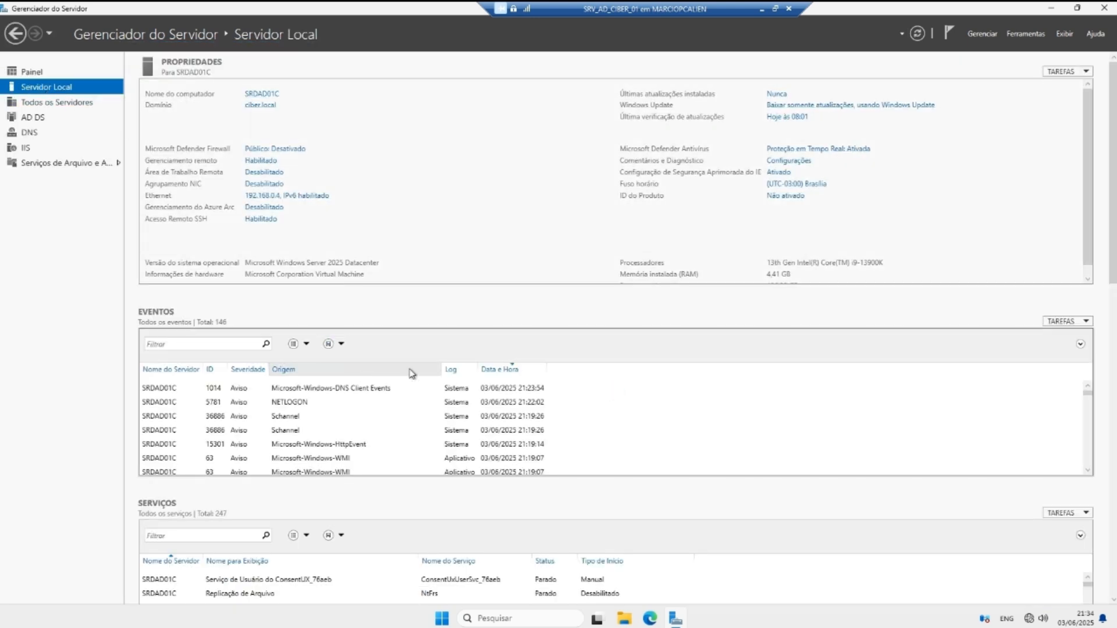
Step: Run nltest /domain_trusts in an administrator Command Prompt to list the fiap.local trust
click(554, 619)
text(CM)
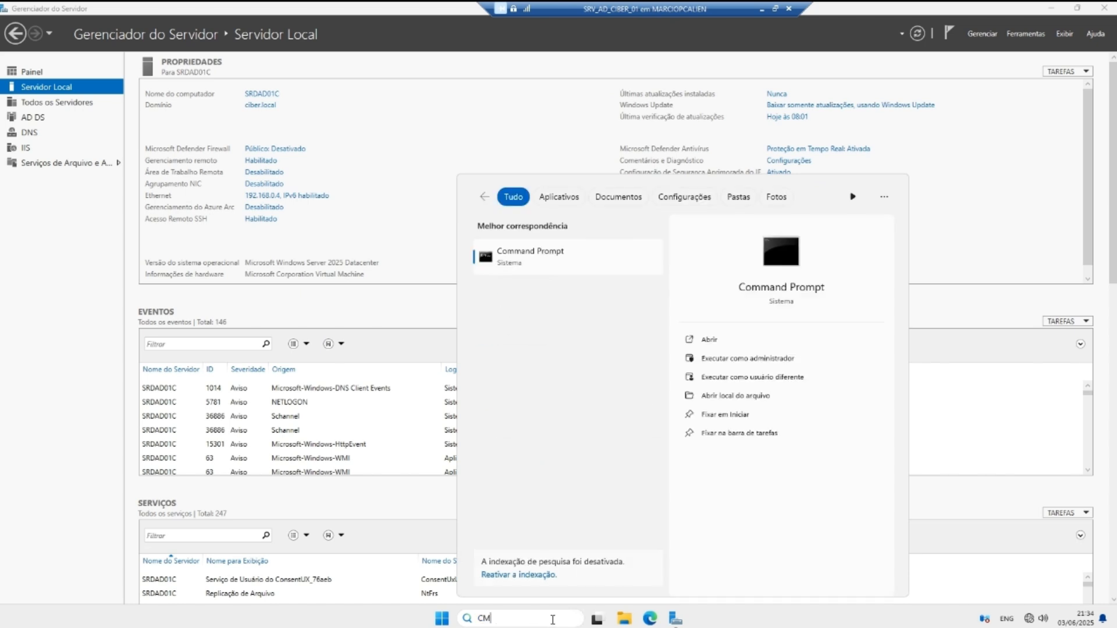
text(D)
right_click(527, 262)
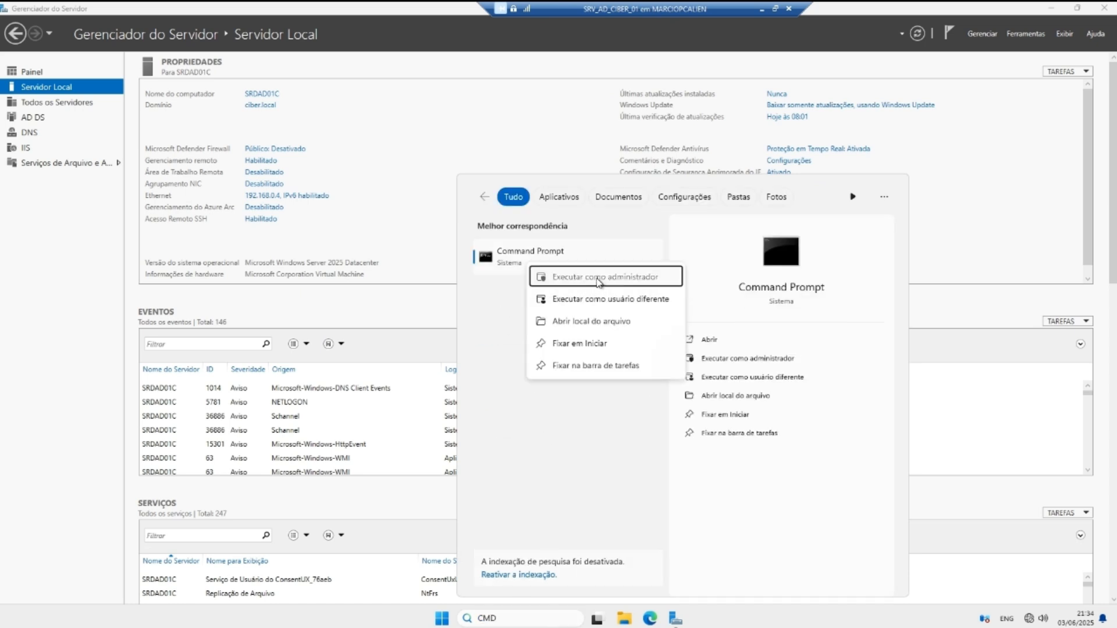
click(588, 278)
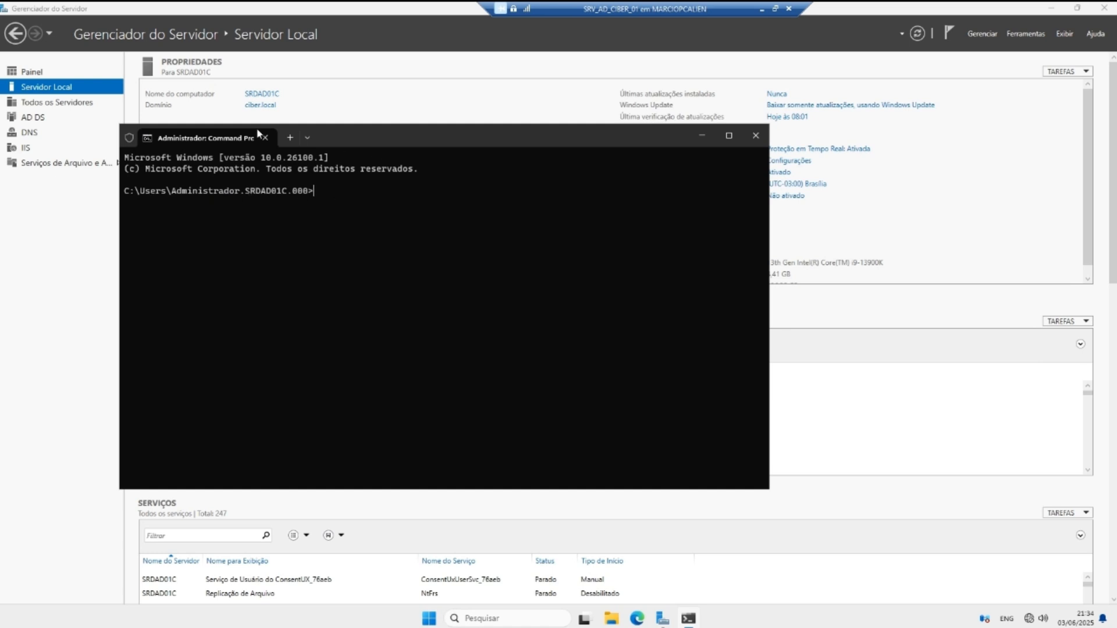
drag(258, 132, 425, 150)
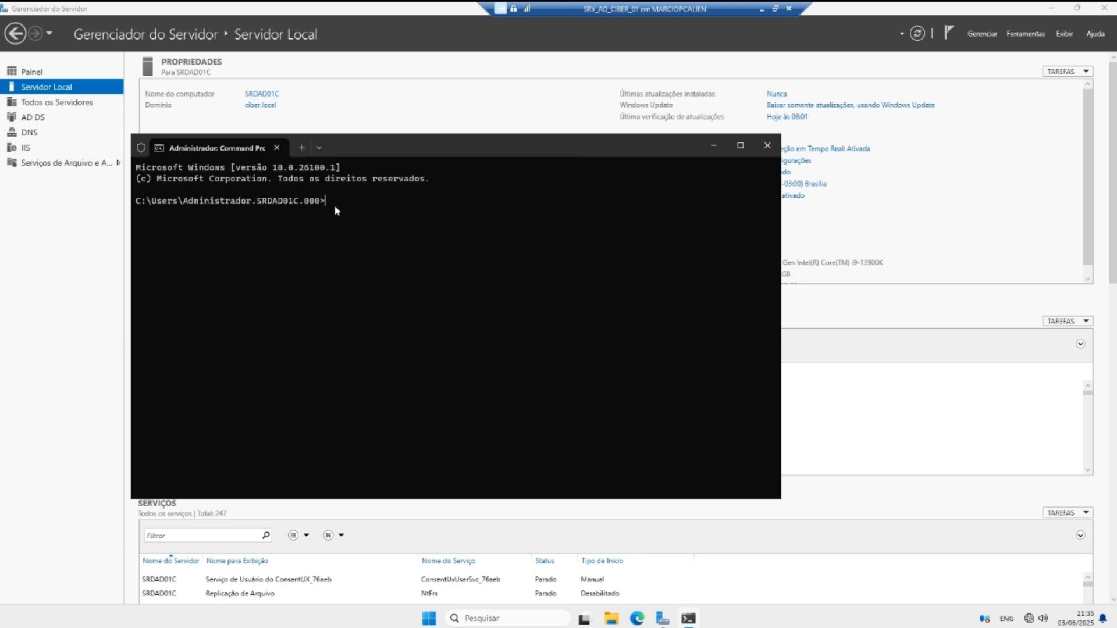
text(nltest /domain_trusts)
key(Return)
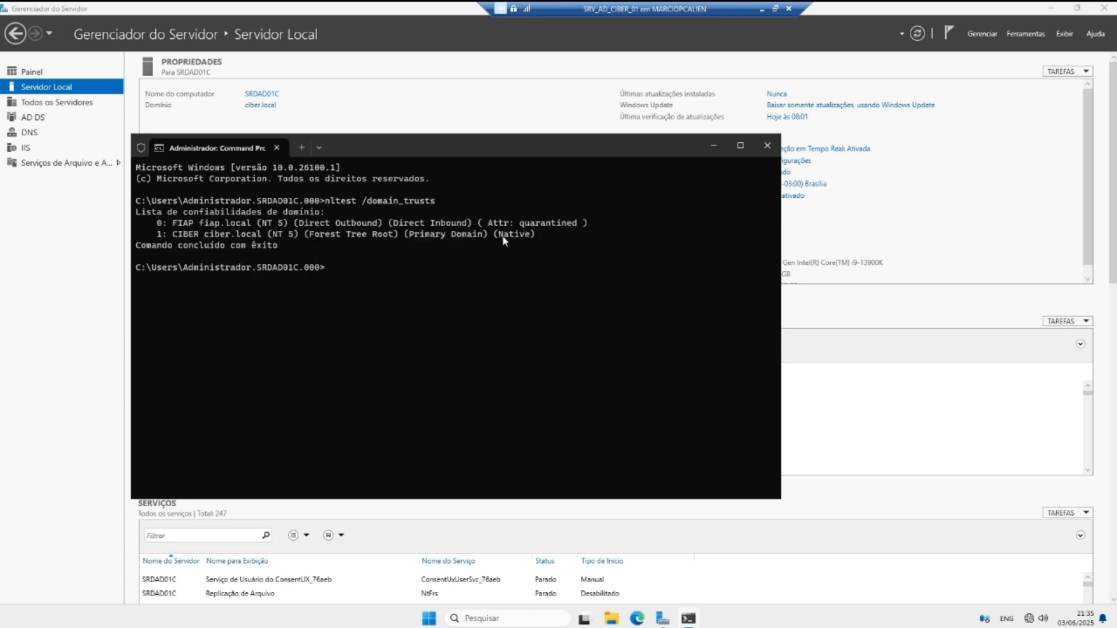
click(713, 146)
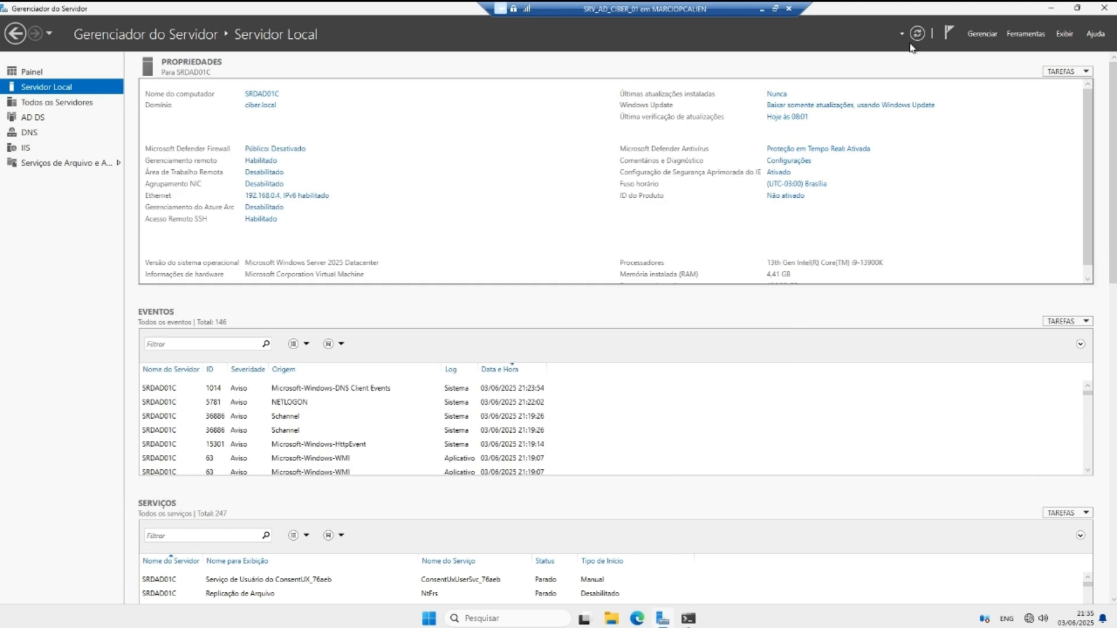
Step: Open Active Directory Users and Computers, view the three domain controllers, and start Find from Computers
click(1025, 34)
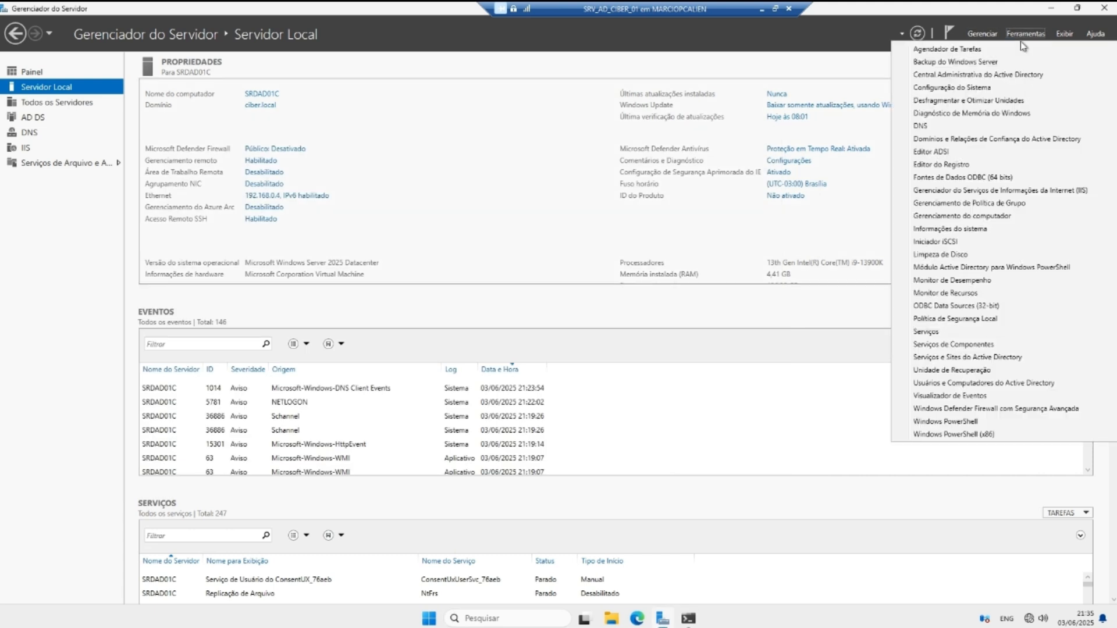
click(981, 382)
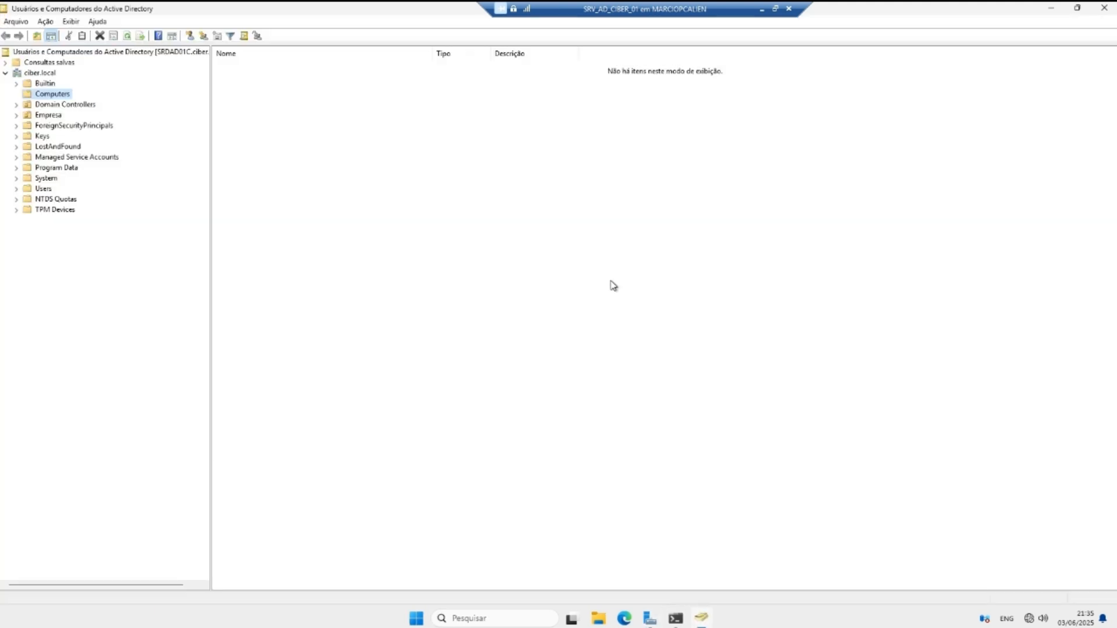
click(49, 104)
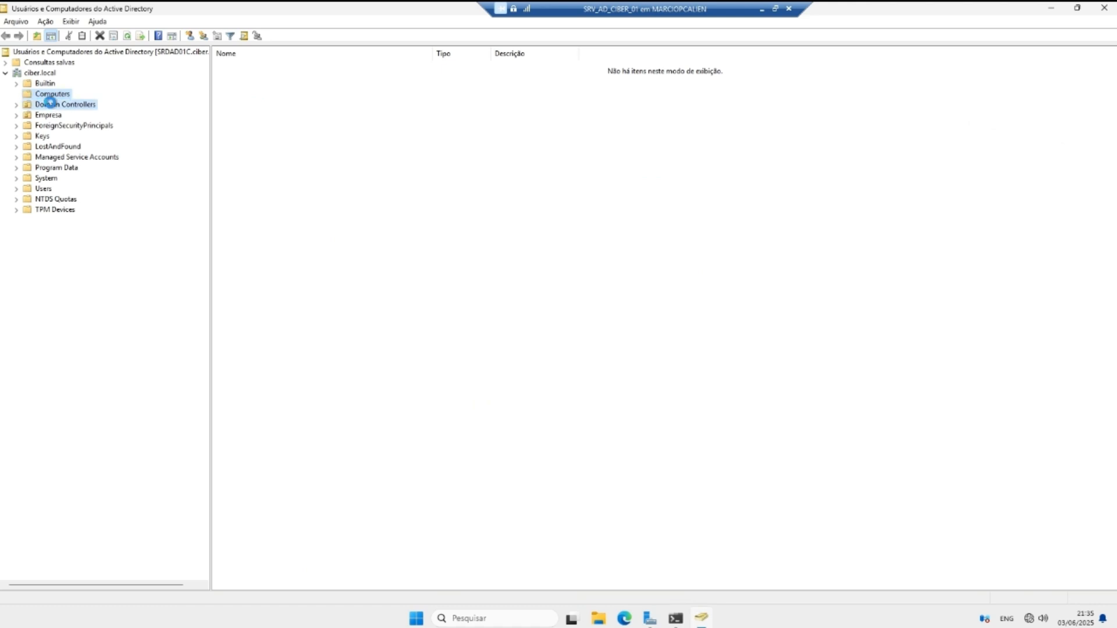
click(48, 95)
click(49, 105)
click(46, 95)
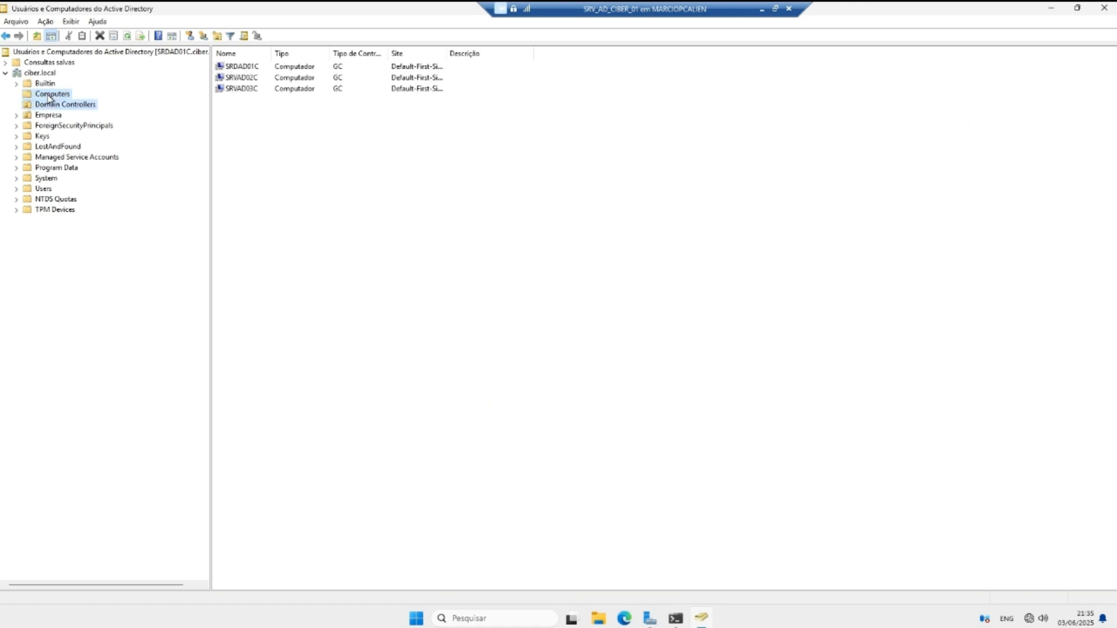
right_click(45, 94)
click(84, 116)
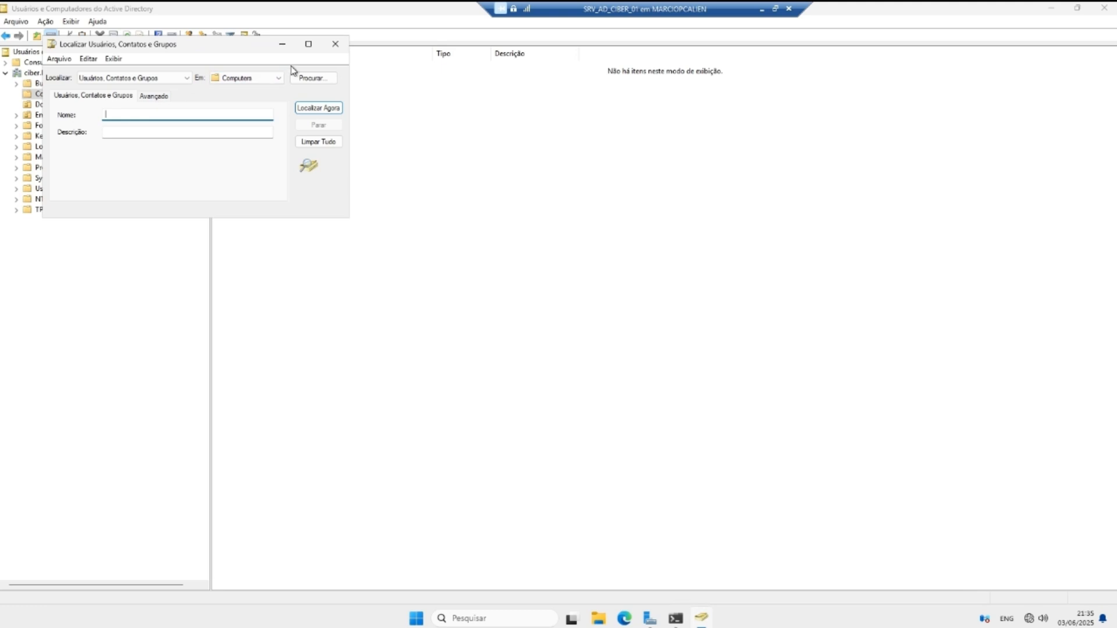
Step: Search fiap.local for users, contacts and groups, get 0 results, and close the search
click(310, 78)
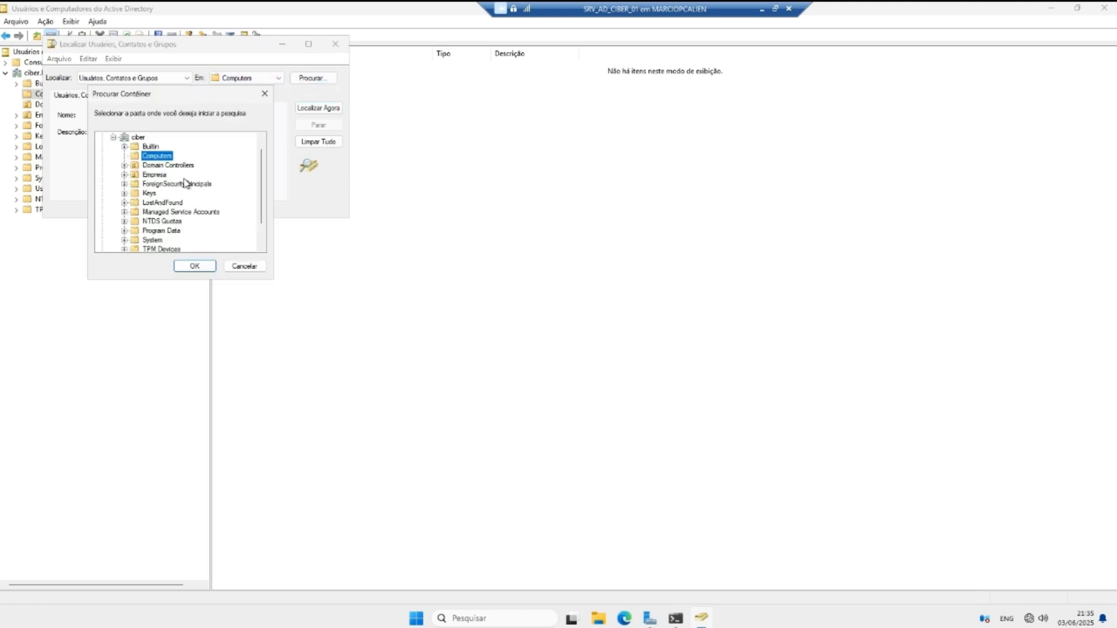
click(113, 138)
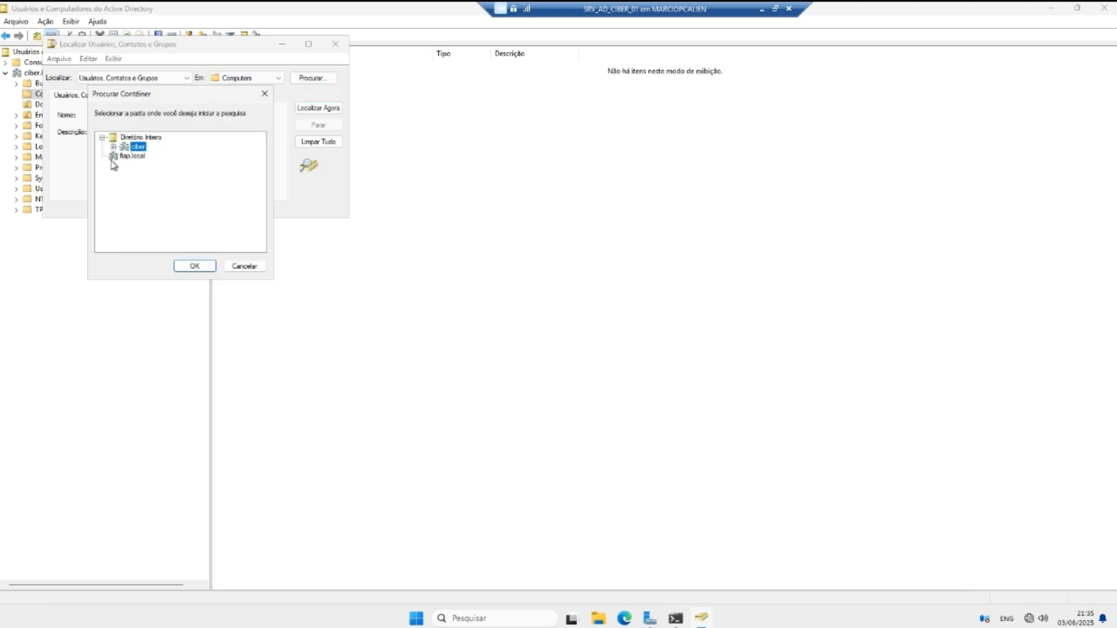
click(124, 157)
click(185, 263)
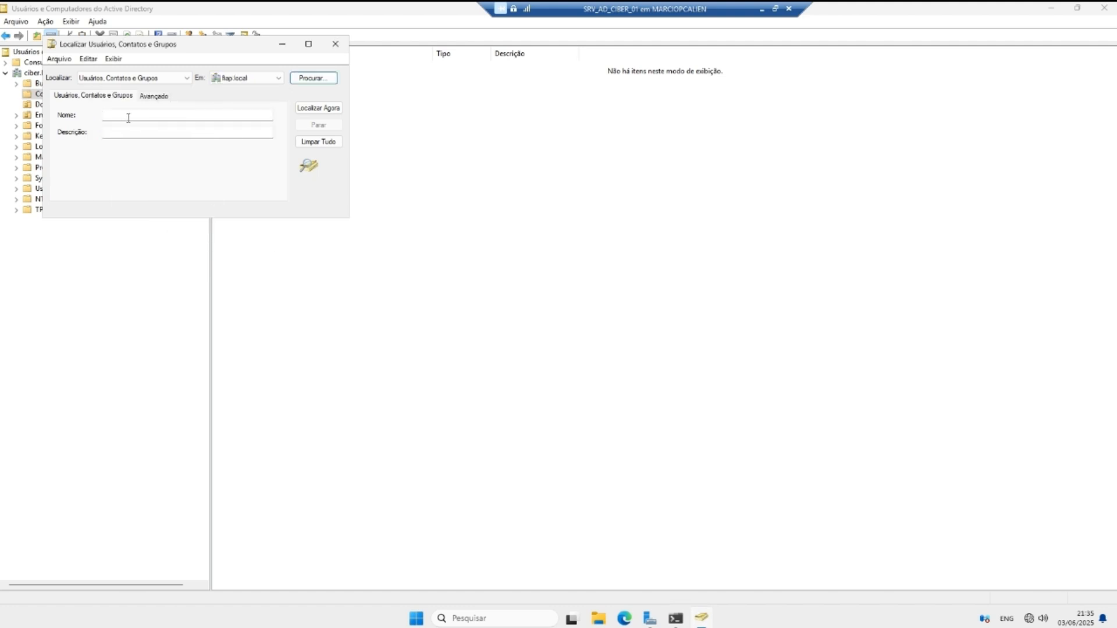
click(315, 113)
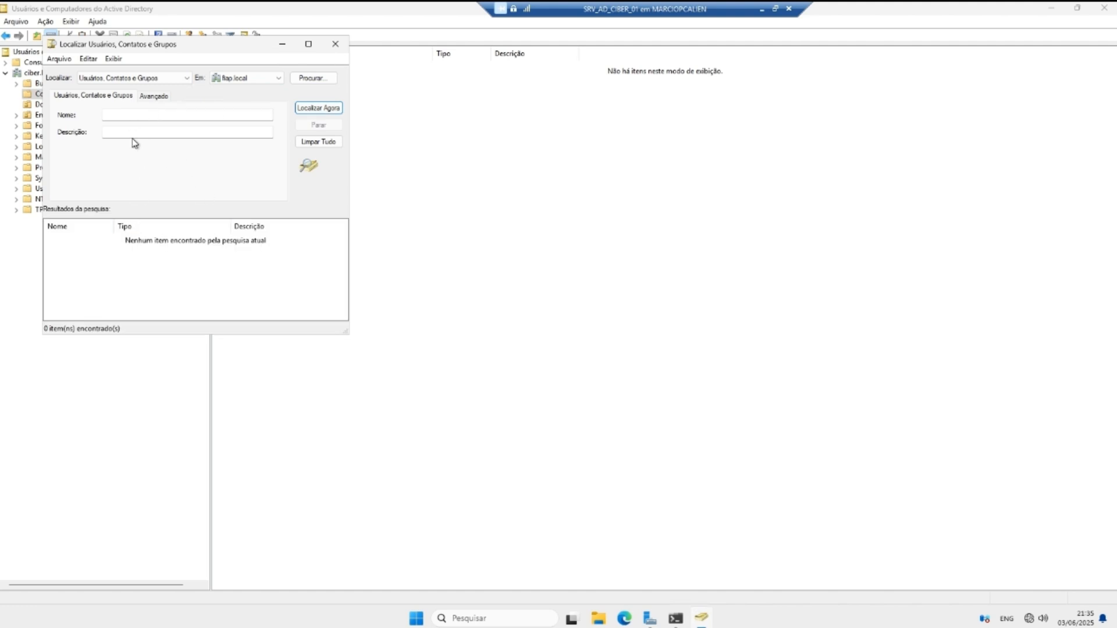
click(336, 49)
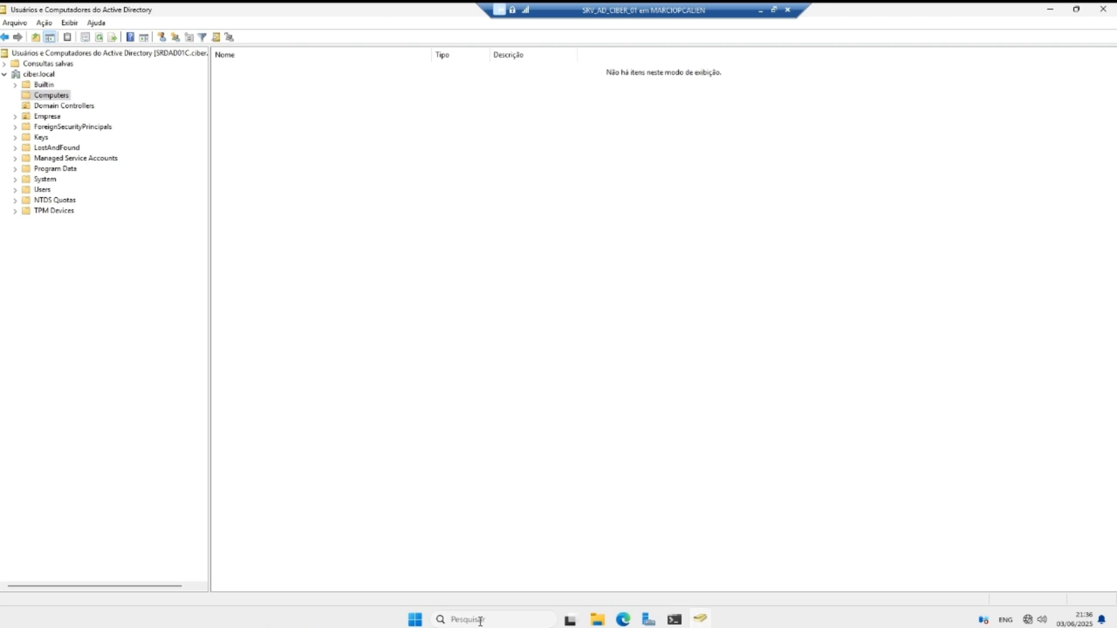
click(481, 621)
Step: Run Get-ADTrust -Filter * in administrator PowerShell and confirm fiap.local shows BiDirectional
text(power)
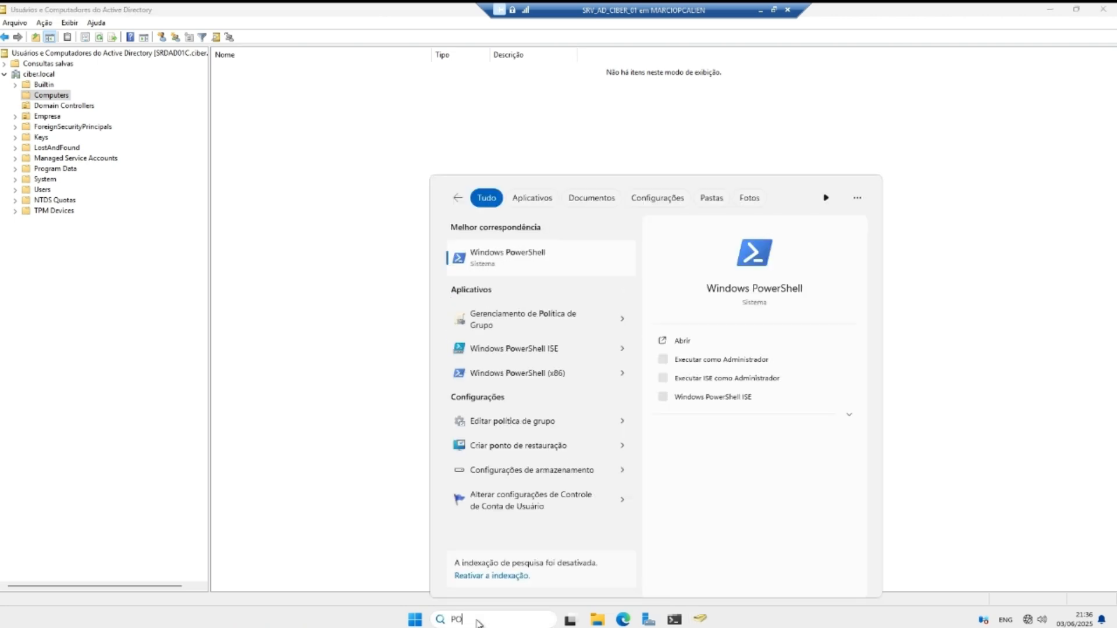
key(Return)
click(635, 233)
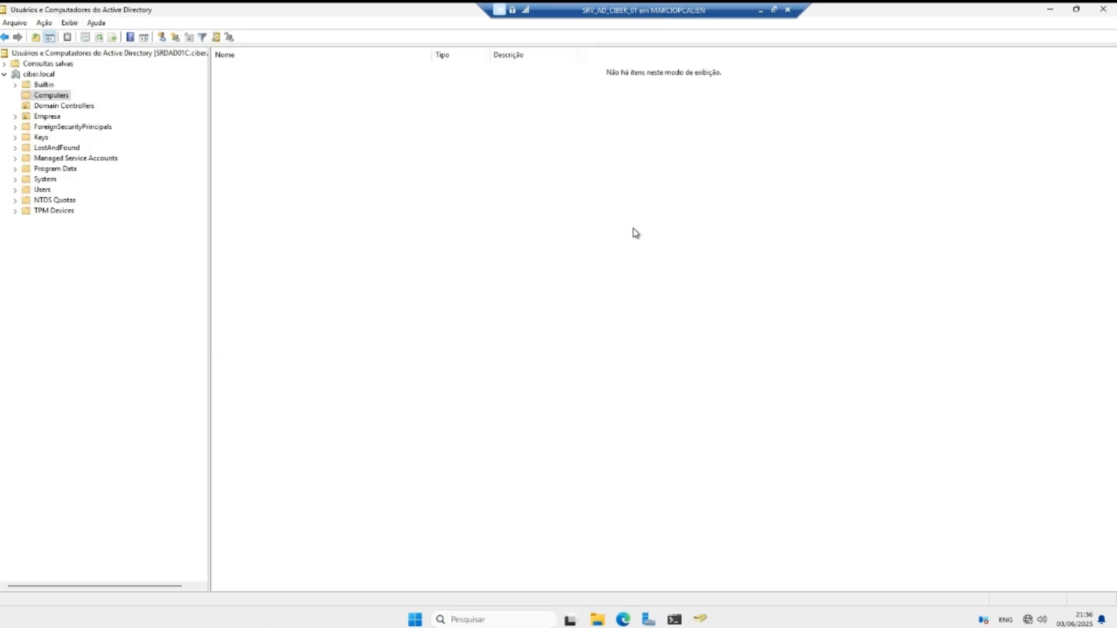
click(482, 612)
text(SHE)
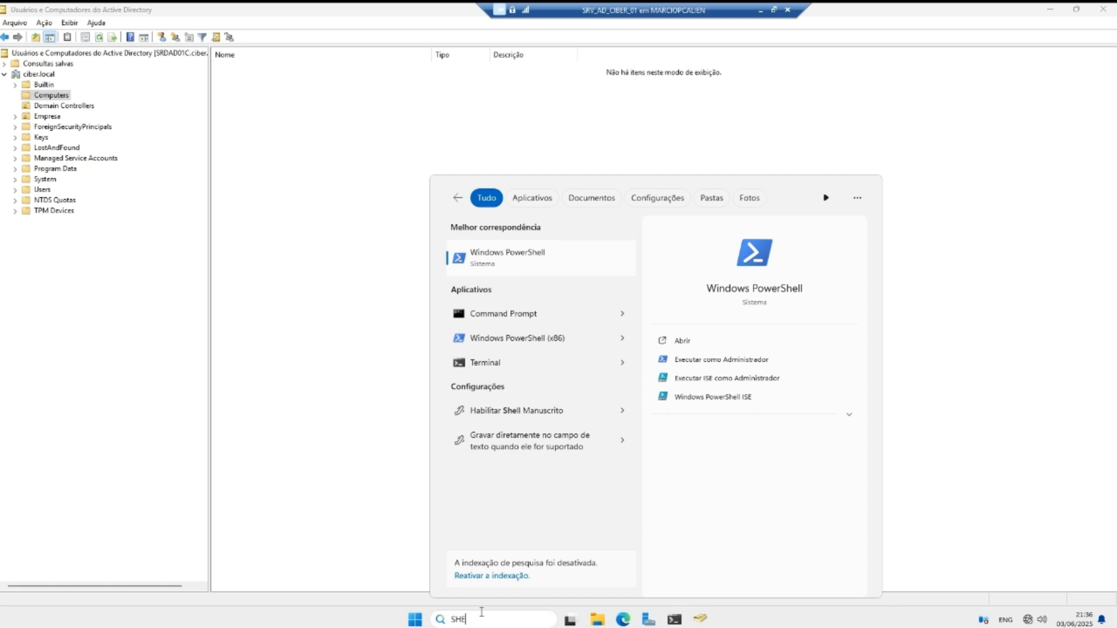
right_click(531, 256)
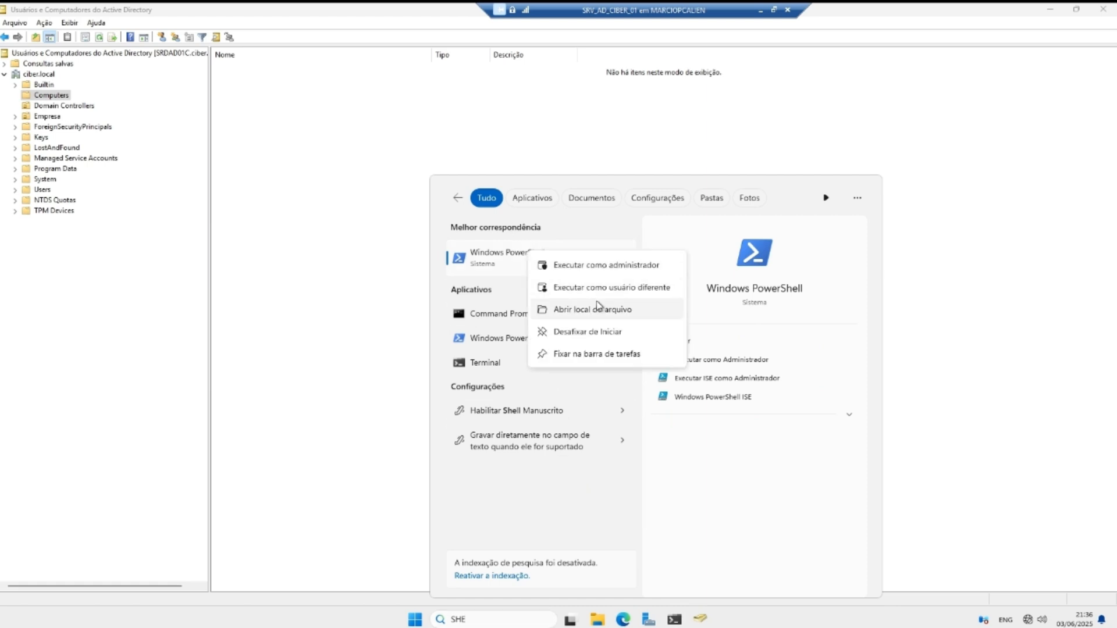
click(604, 269)
text(Get-ADTrust -Filter *)
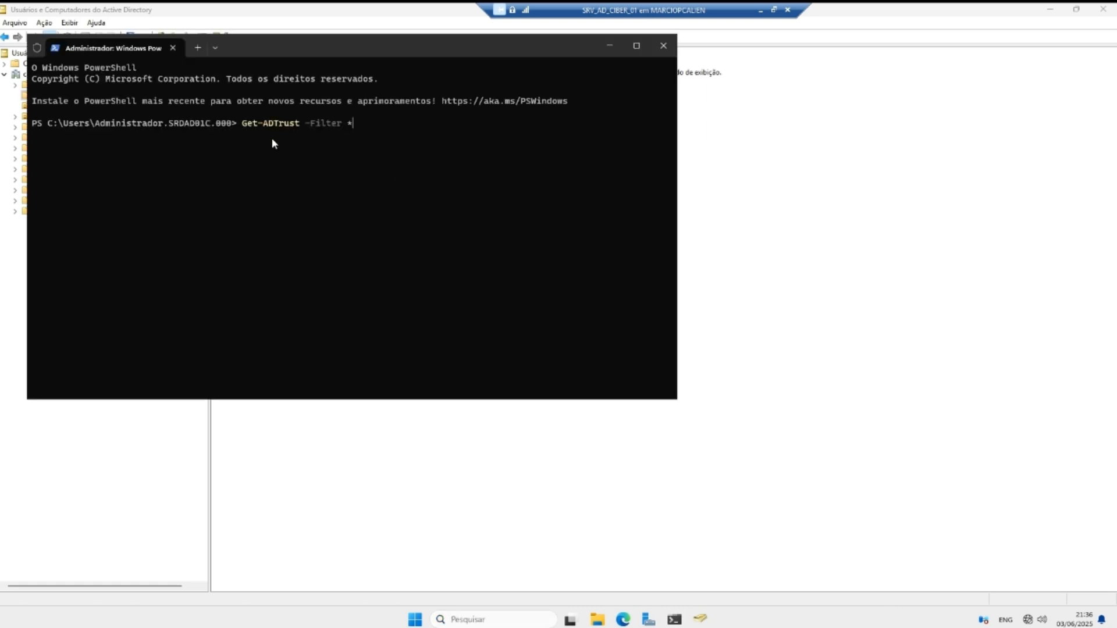
key(Return)
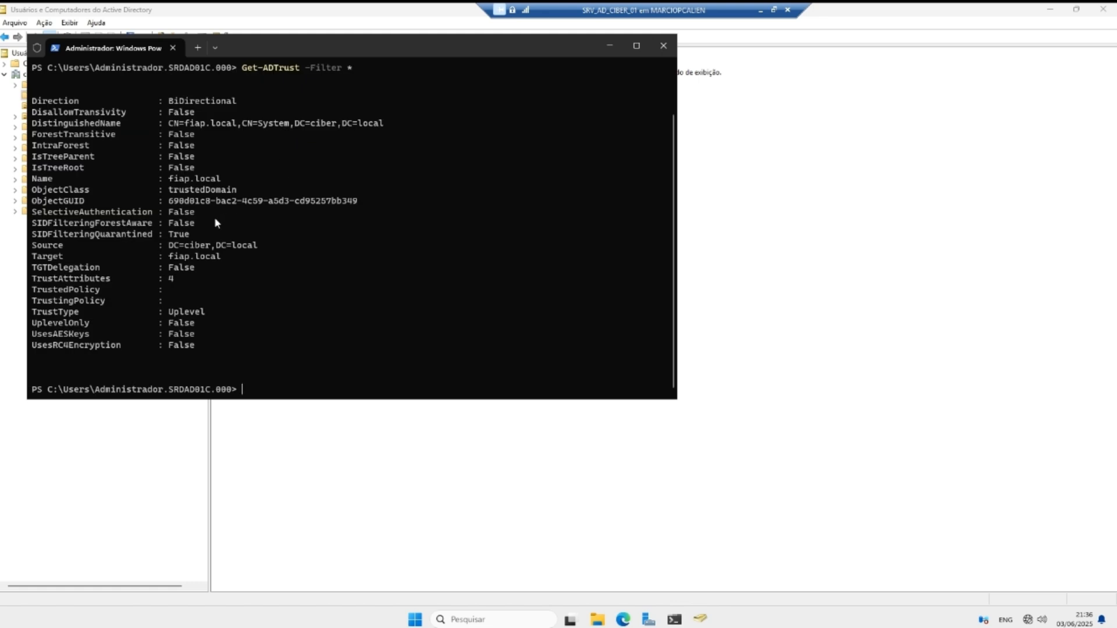
scroll(278, 215, up, 2)
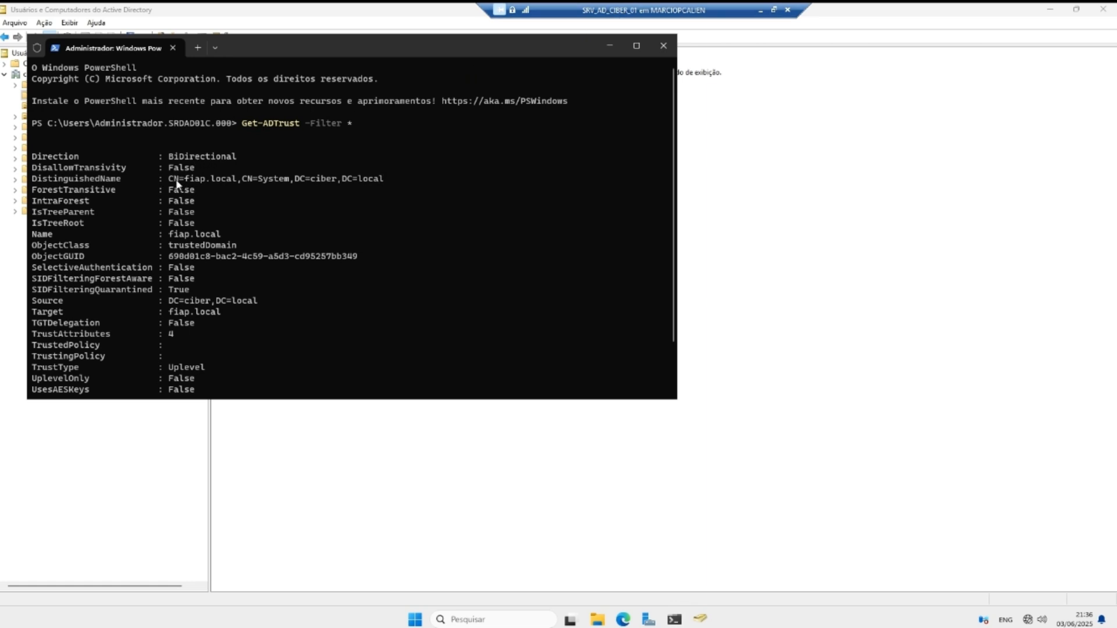
scroll(456, 163, down, 2)
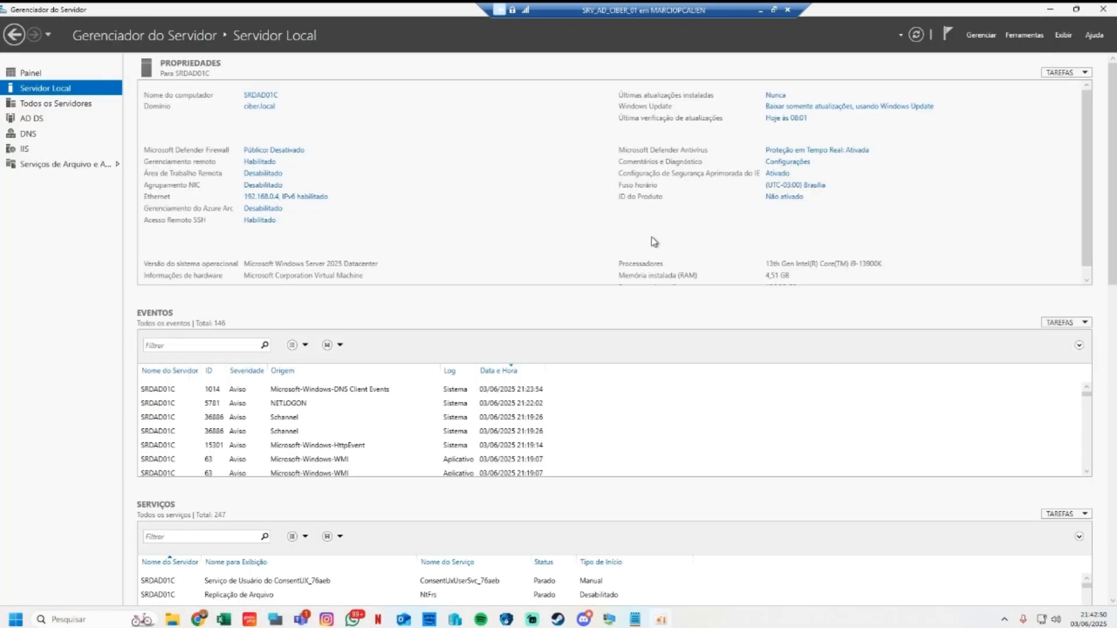
Step: Open the T.i suporte user's Properties and bring up Logon Hours from the Account tab
click(1024, 34)
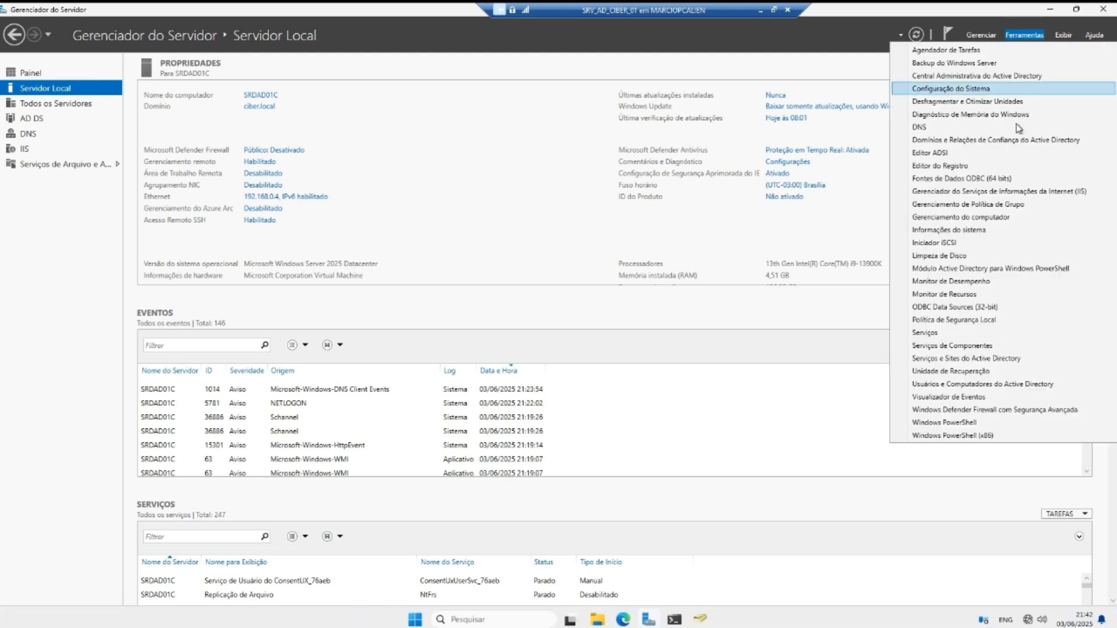
click(993, 385)
click(260, 68)
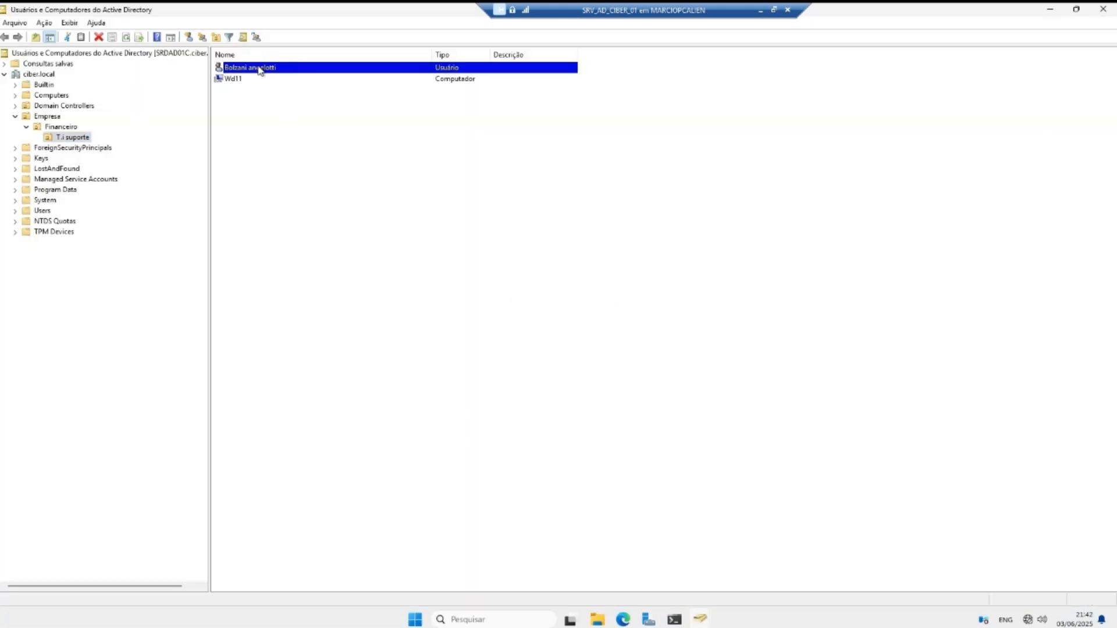
right_click(260, 69)
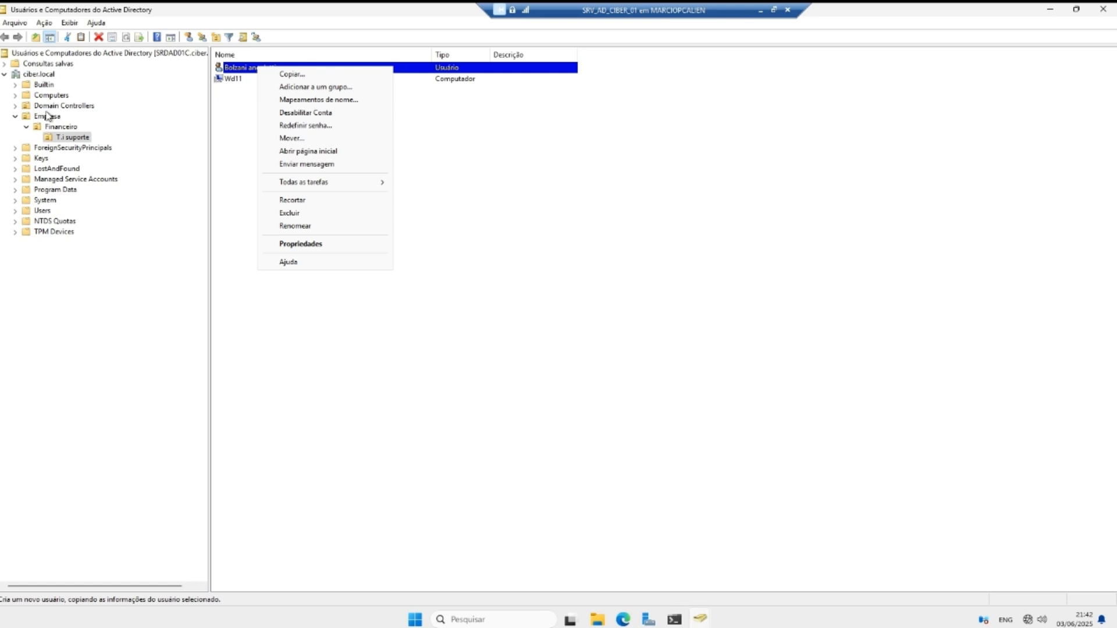
click(60, 138)
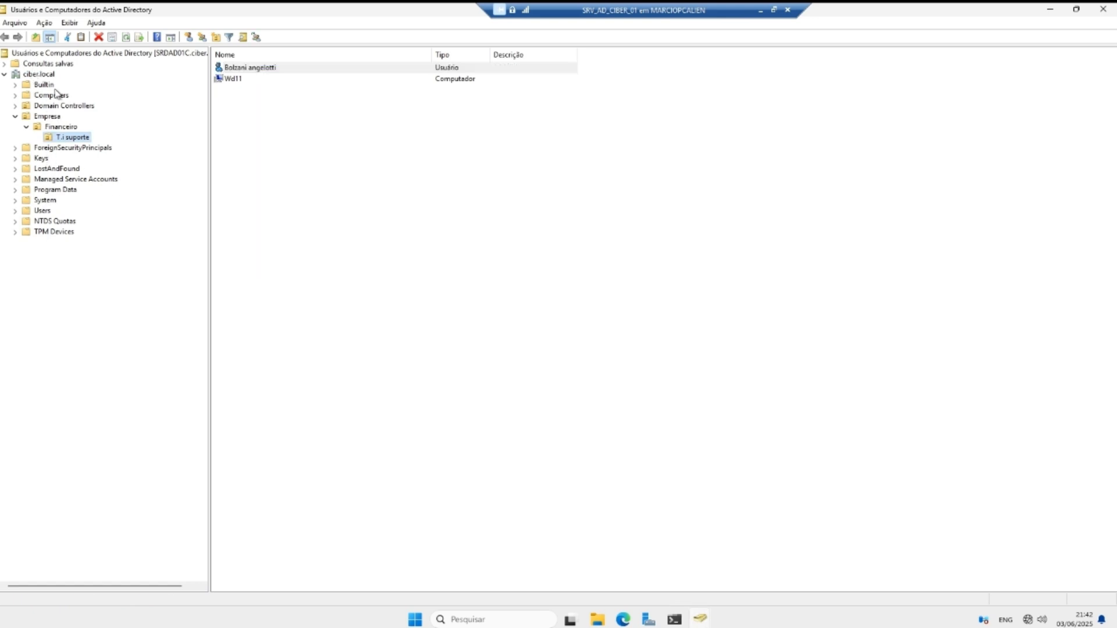
right_click(243, 71)
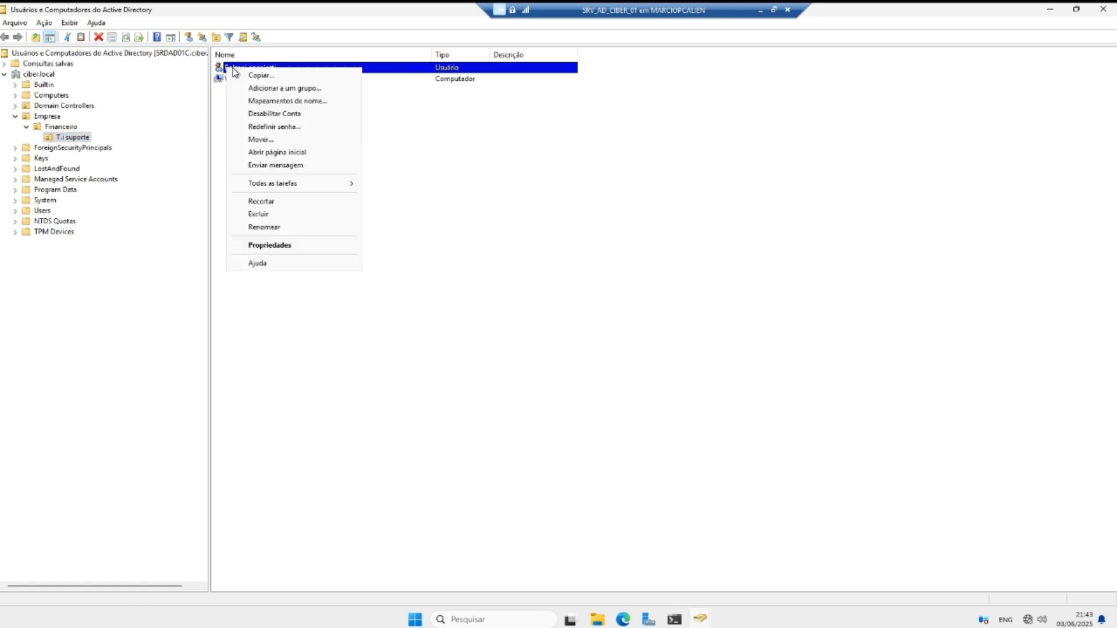
click(279, 245)
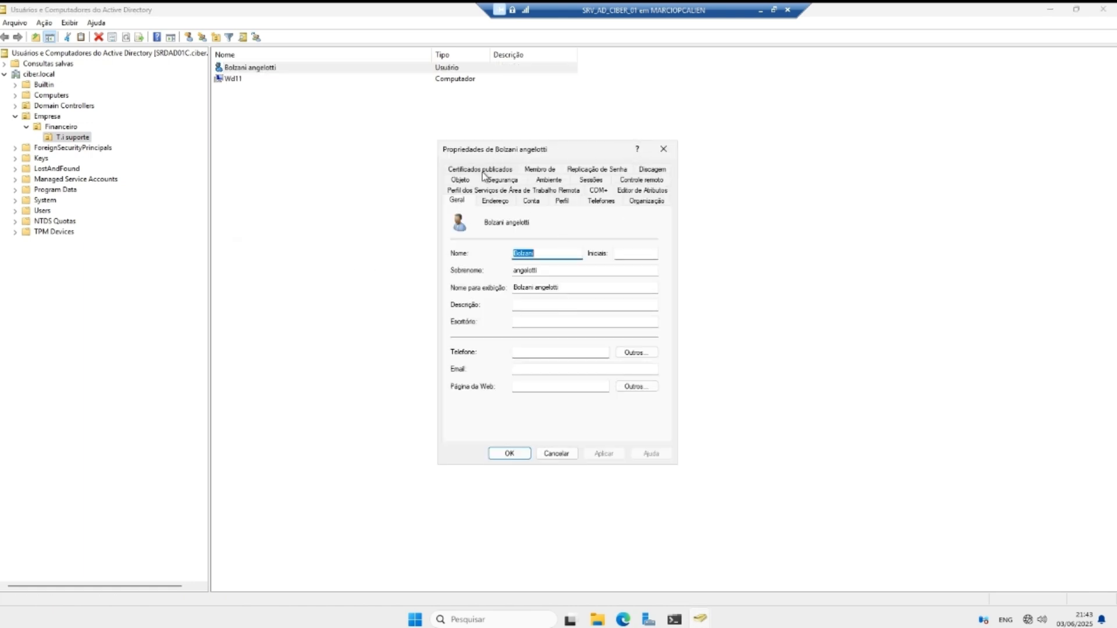
click(531, 201)
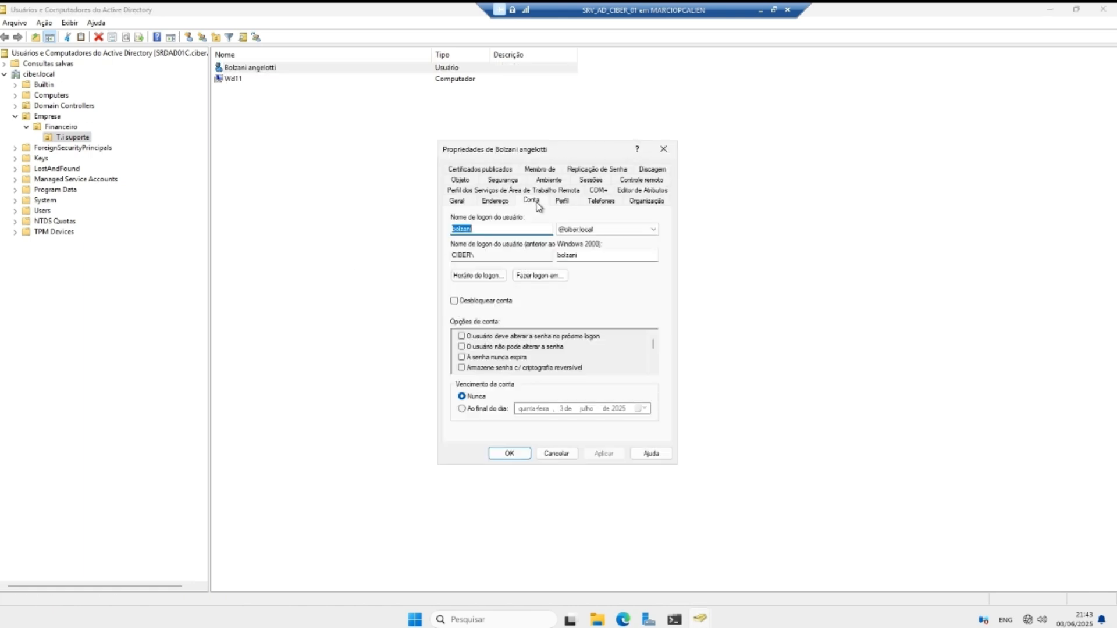
click(469, 279)
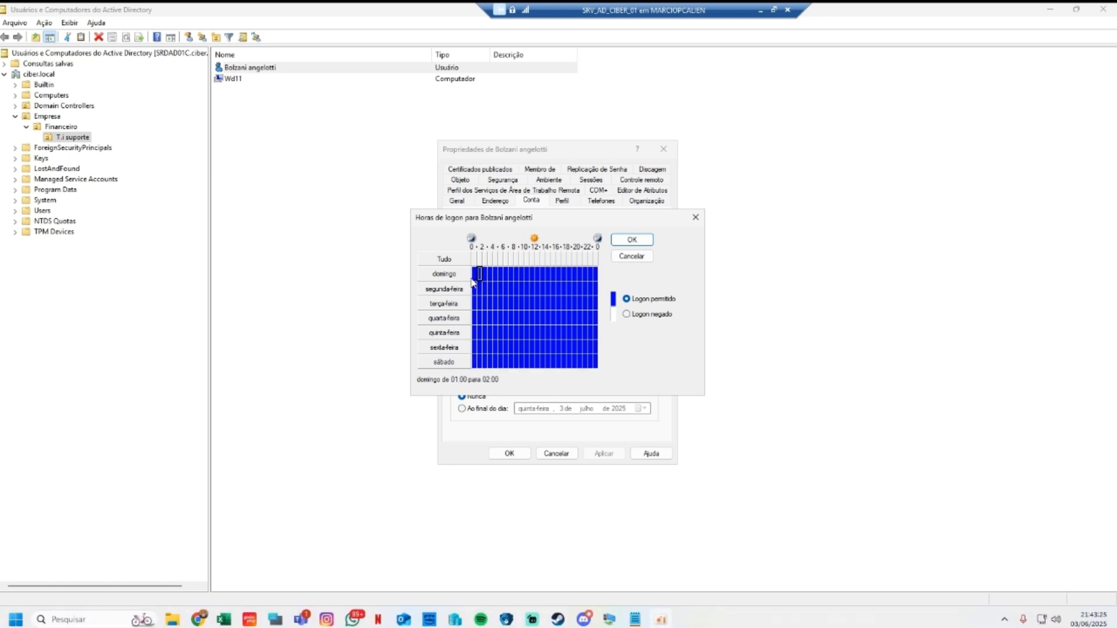
Step: Deny logon for all of Sunday, Saturday, Tuesday and Thursday
click(474, 274)
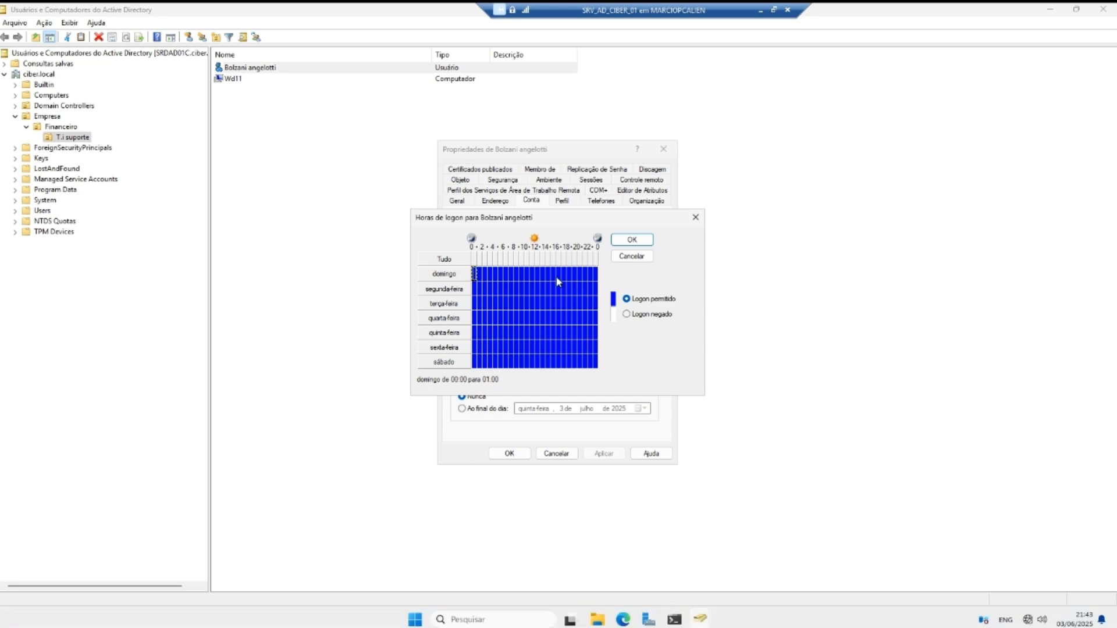
click(595, 273)
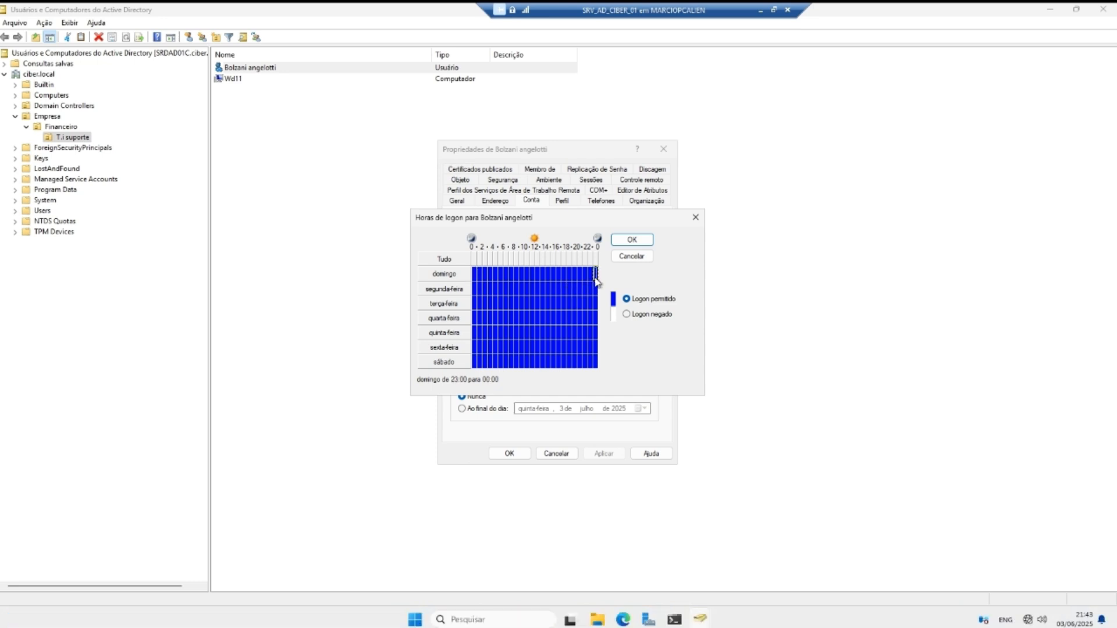
click(626, 314)
click(462, 274)
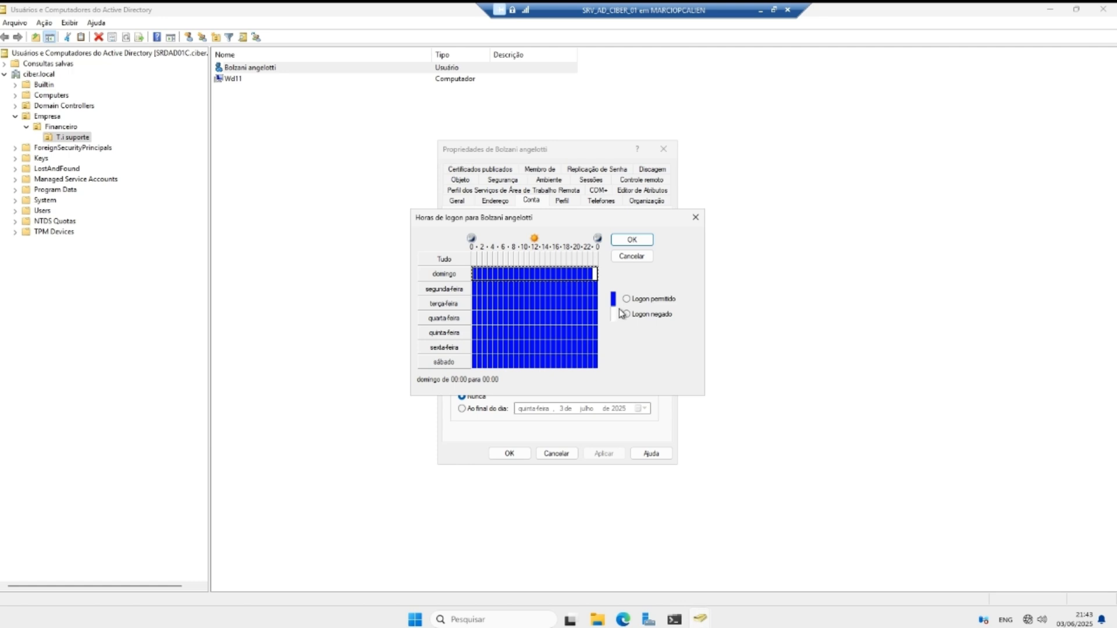
click(627, 315)
click(463, 360)
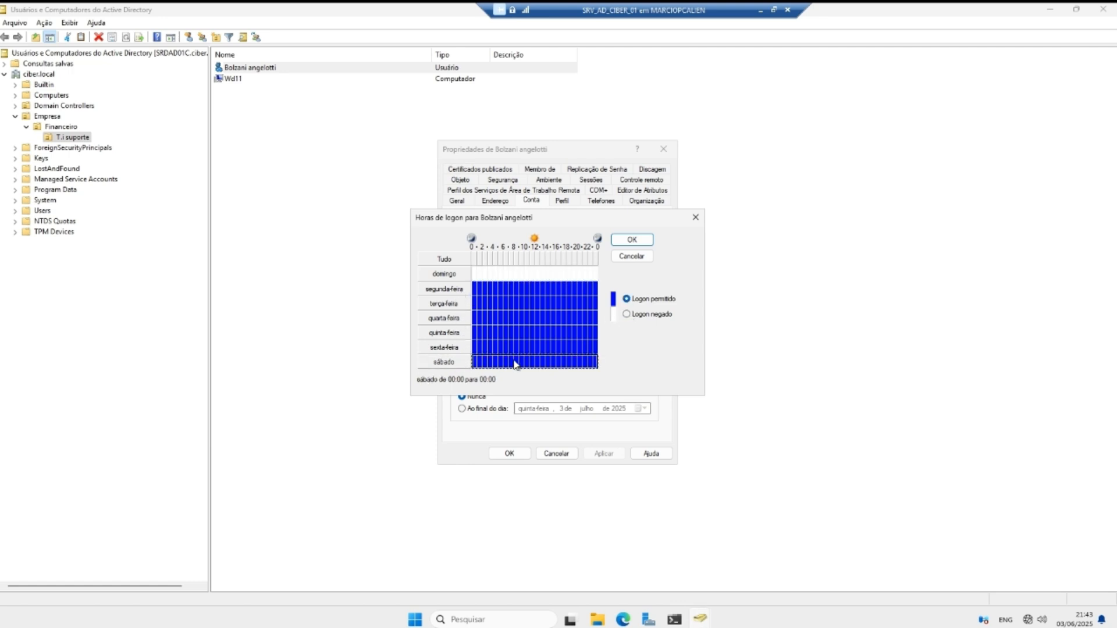
click(627, 314)
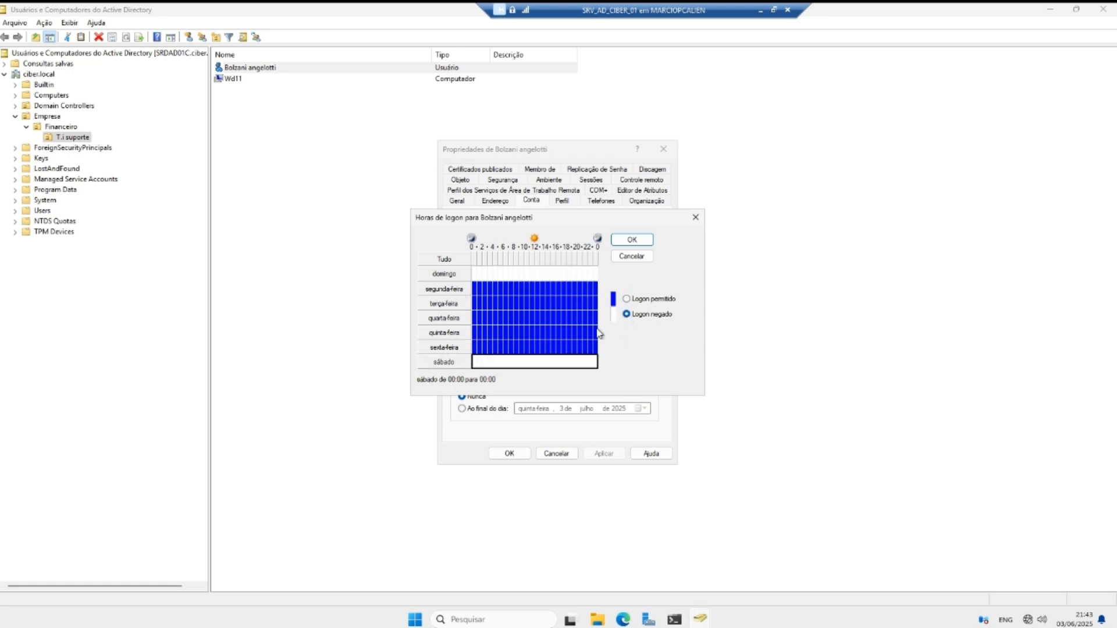
click(464, 303)
click(626, 315)
click(444, 332)
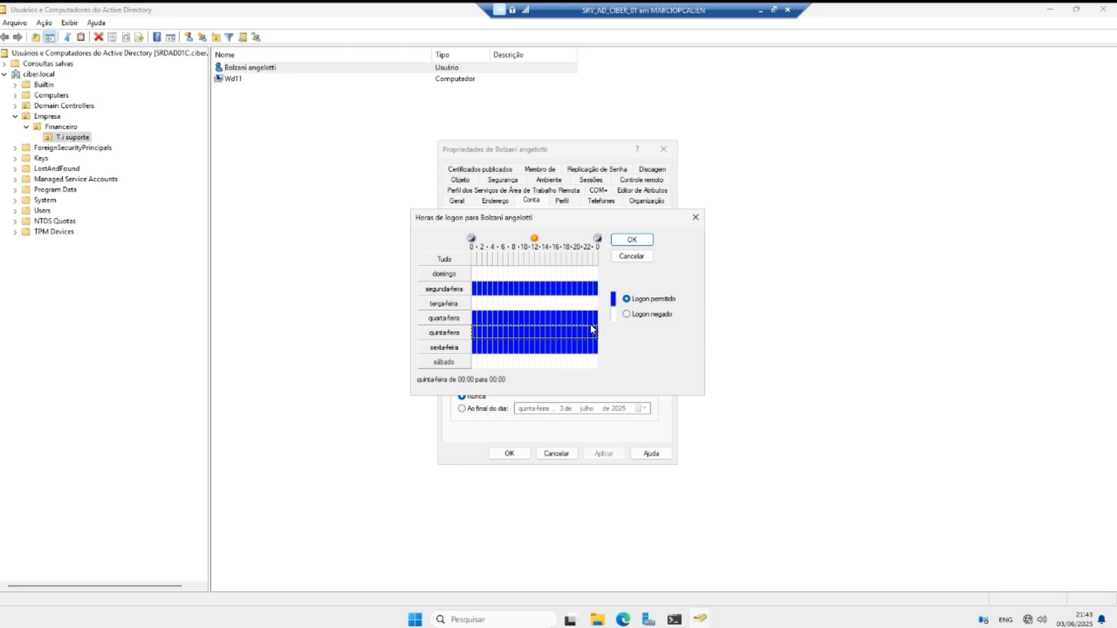
click(628, 316)
Step: Deny Monday logon from 00:00–07:00 and 19:00–24:00
click(476, 290)
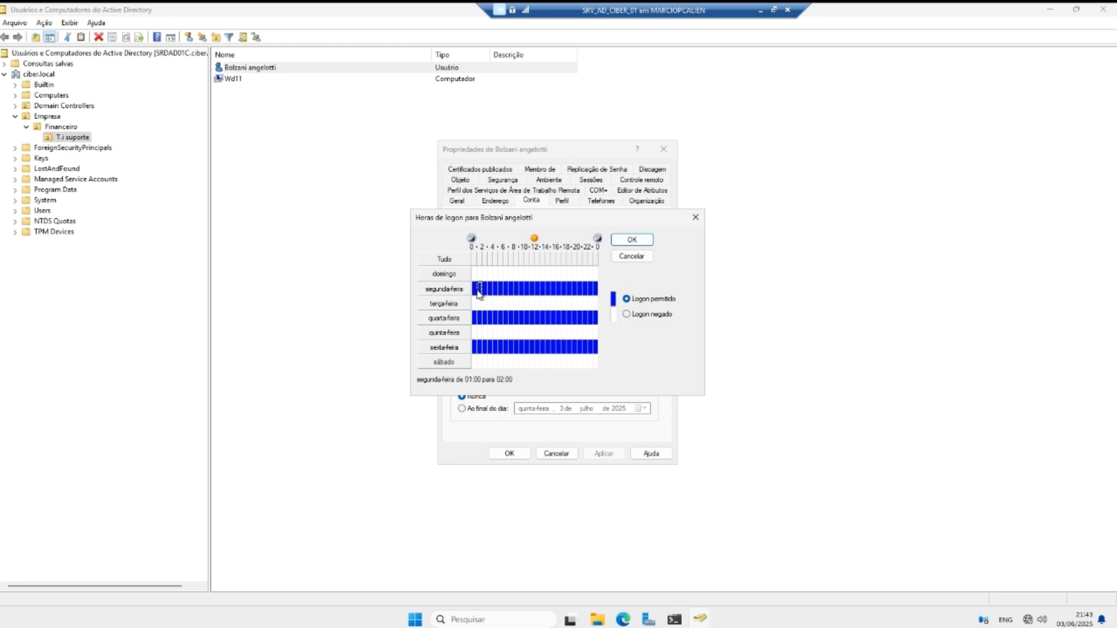
click(627, 315)
click(505, 290)
click(626, 314)
click(501, 289)
click(626, 314)
click(495, 289)
click(627, 315)
click(490, 289)
click(627, 315)
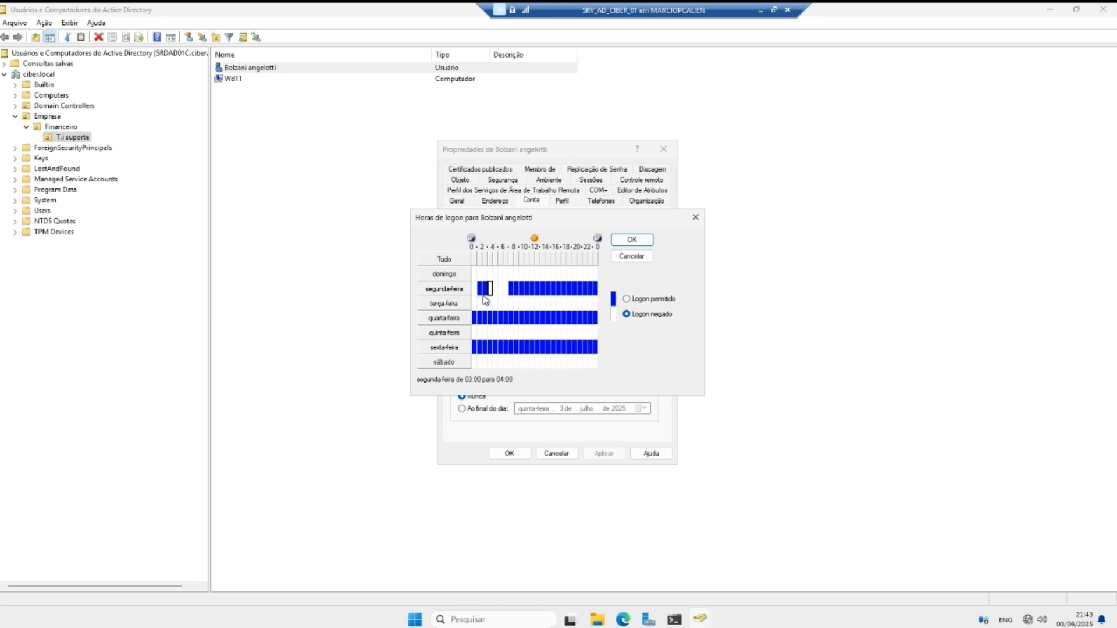
click(486, 289)
click(627, 314)
click(480, 289)
click(626, 314)
click(574, 290)
click(626, 315)
click(579, 290)
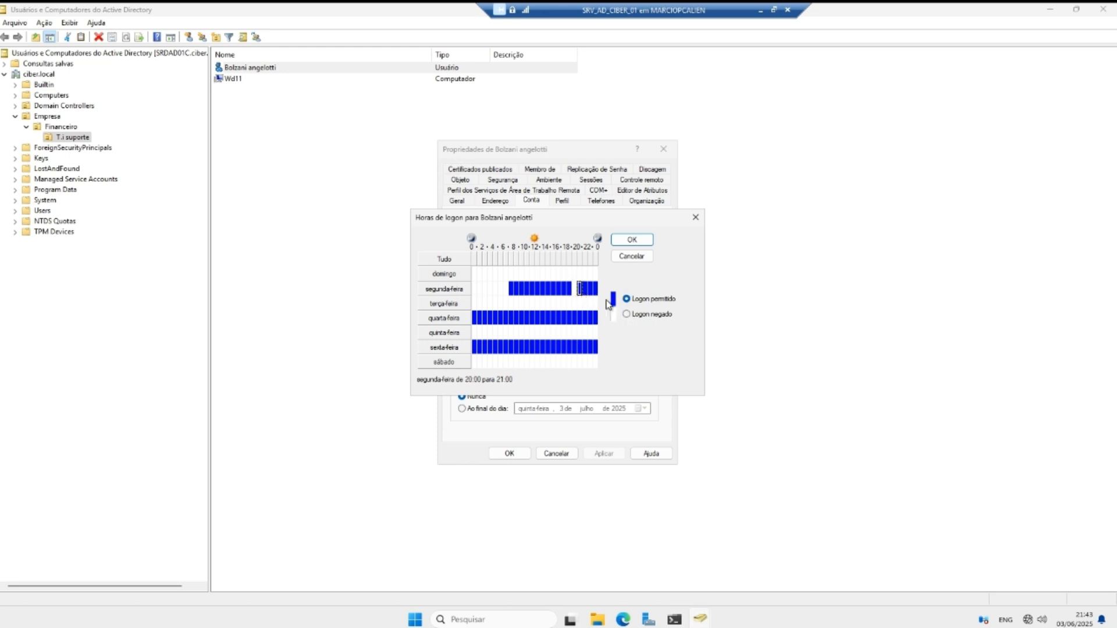
click(626, 315)
click(587, 290)
click(627, 314)
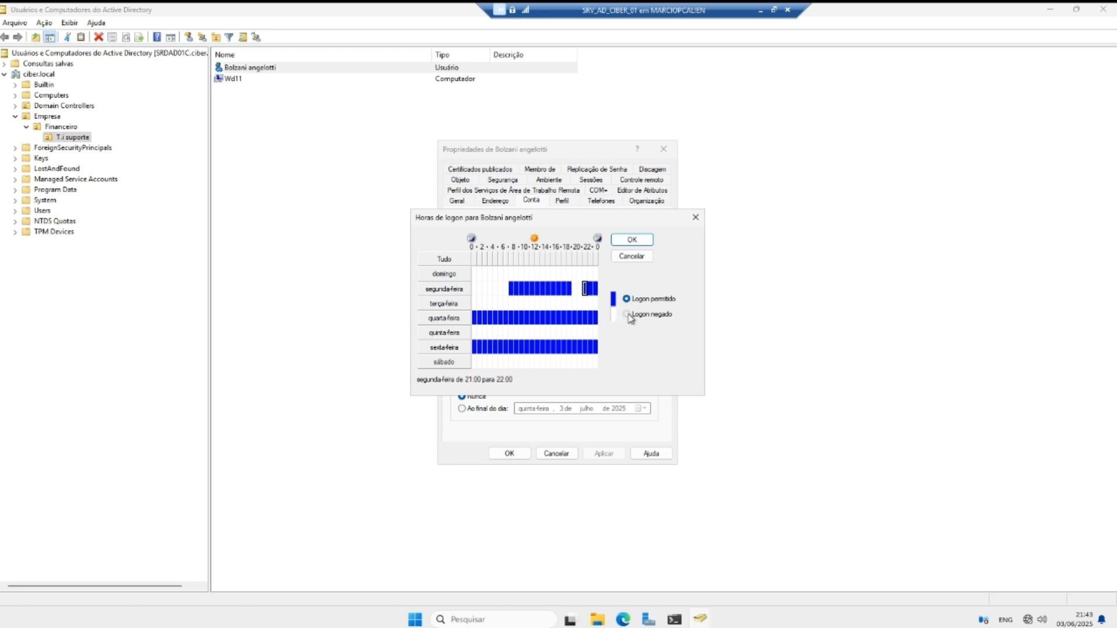
click(592, 289)
click(627, 315)
click(596, 290)
click(626, 315)
Step: Deny Wednesday logon from 00:00–07:00 and 19:00–24:00
click(575, 318)
click(627, 315)
click(580, 318)
click(627, 315)
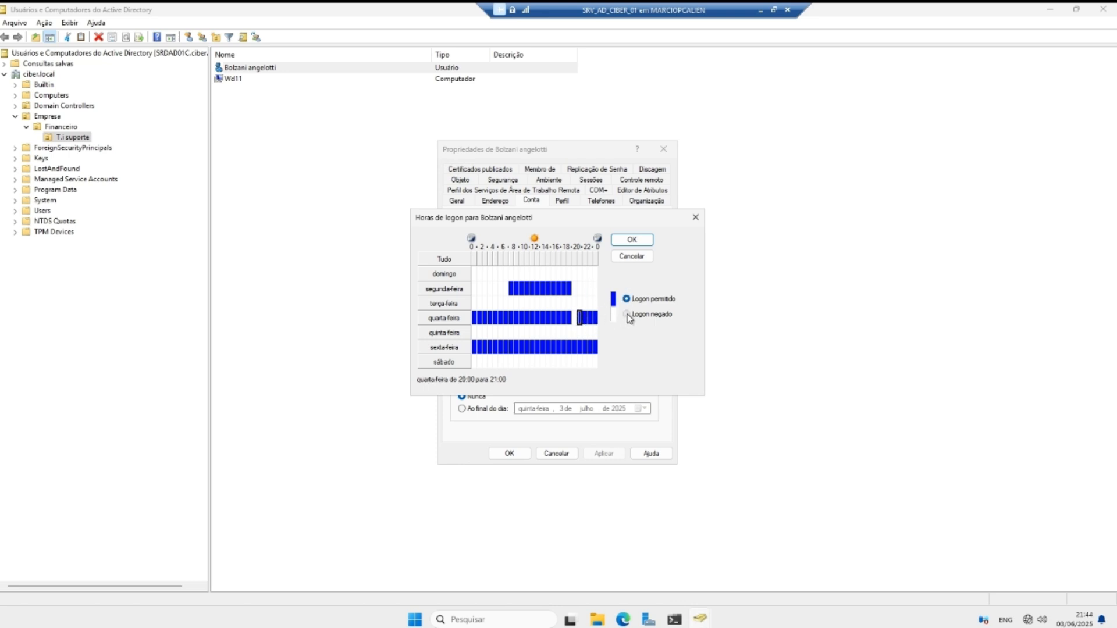
click(590, 319)
click(626, 315)
click(595, 318)
click(626, 315)
click(584, 318)
click(627, 314)
click(506, 319)
click(627, 314)
click(501, 318)
click(627, 314)
click(495, 318)
click(626, 315)
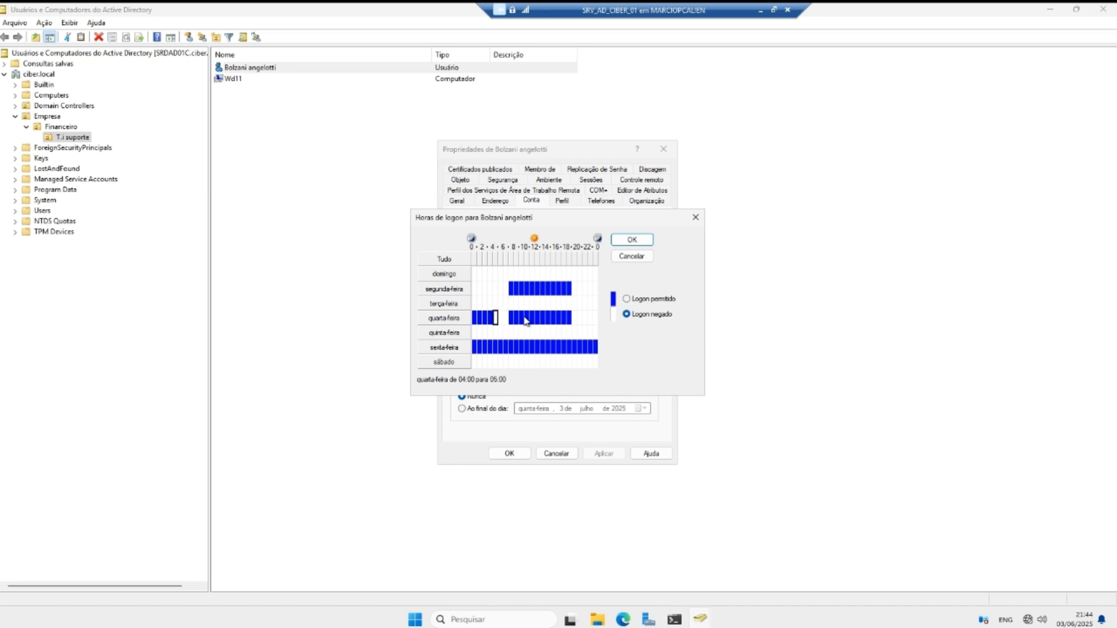
click(490, 318)
click(627, 315)
click(485, 318)
click(627, 315)
click(625, 315)
click(478, 319)
click(627, 315)
Step: Deny Friday logon from 00:00–07:00 and 19:00–24:00, then confirm the schedule
click(506, 347)
click(627, 315)
click(501, 347)
click(626, 315)
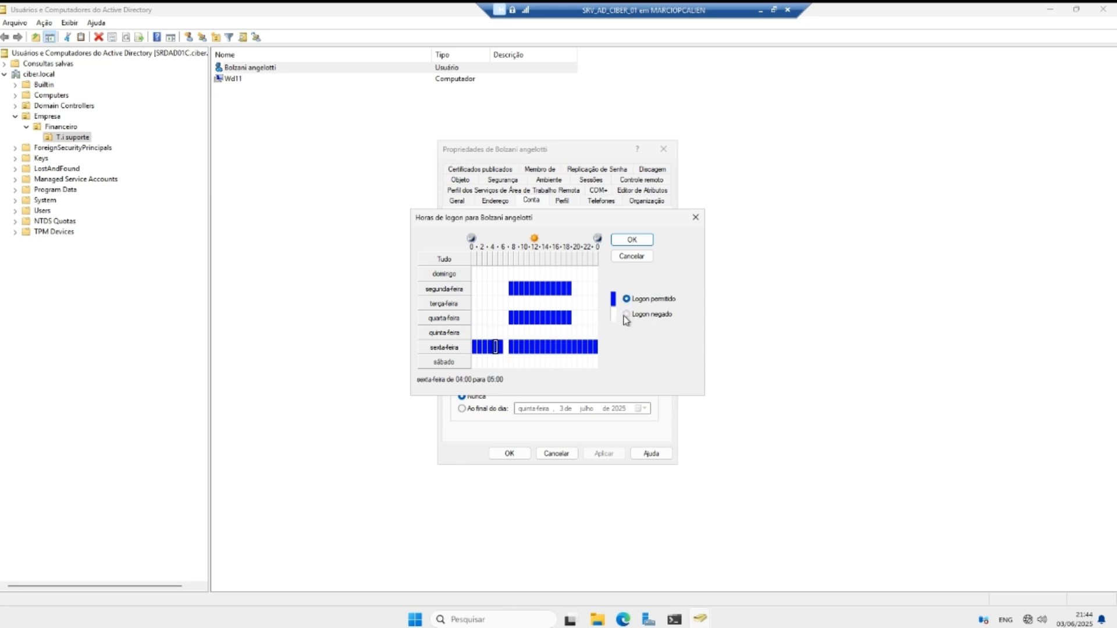
click(496, 347)
click(499, 348)
click(485, 347)
click(637, 318)
click(490, 347)
click(635, 317)
click(480, 348)
click(631, 317)
click(474, 347)
click(644, 315)
click(576, 345)
click(627, 316)
click(585, 347)
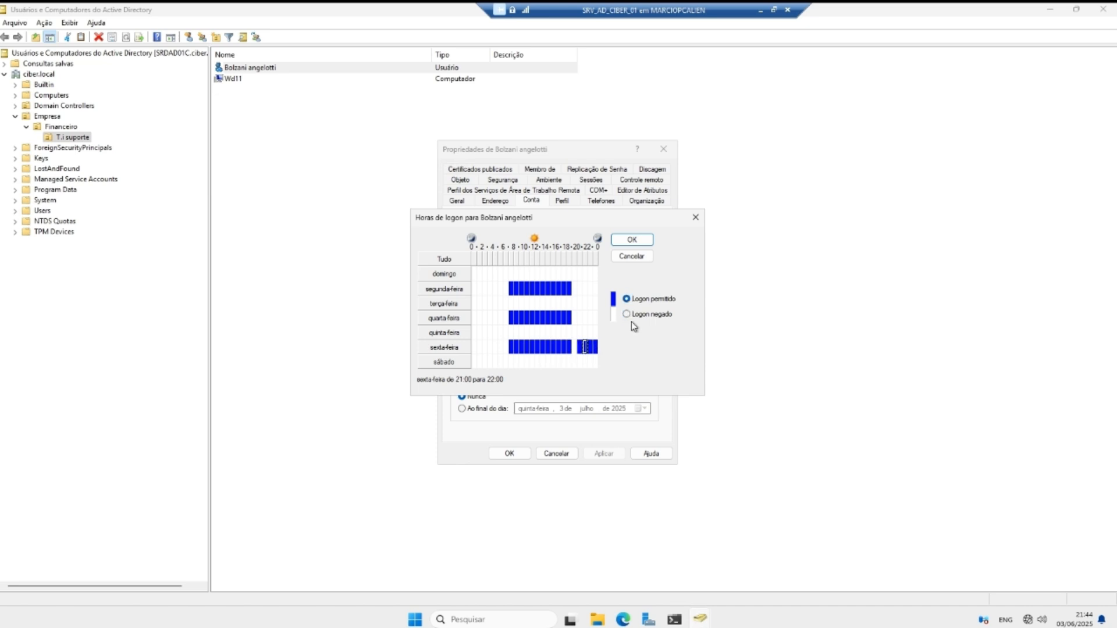
click(626, 315)
click(588, 347)
click(627, 314)
click(591, 347)
click(590, 348)
click(626, 315)
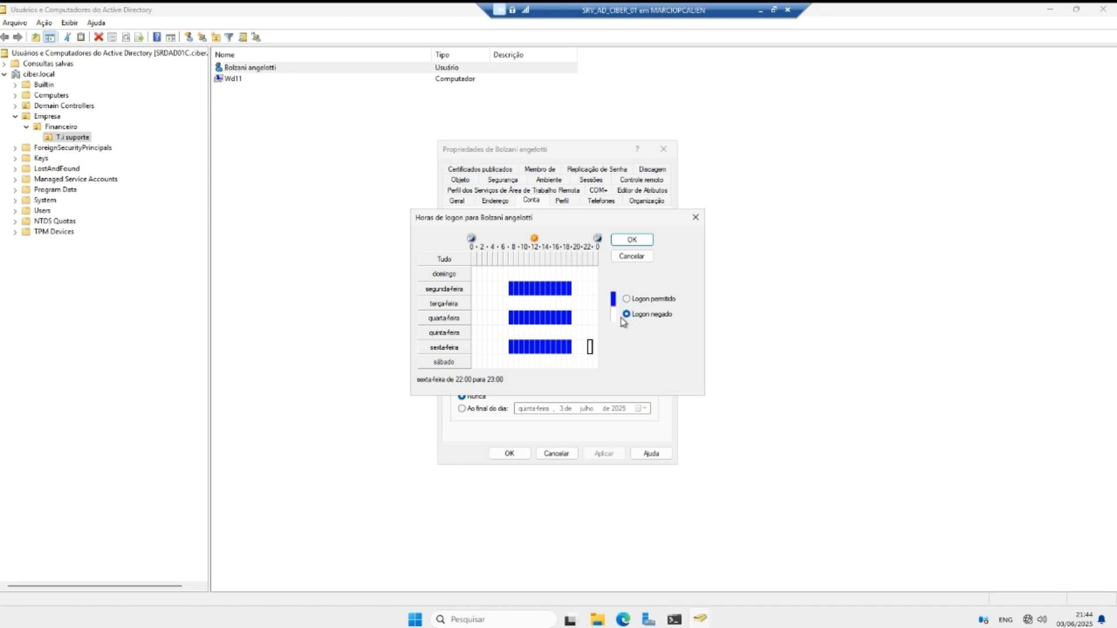
click(632, 241)
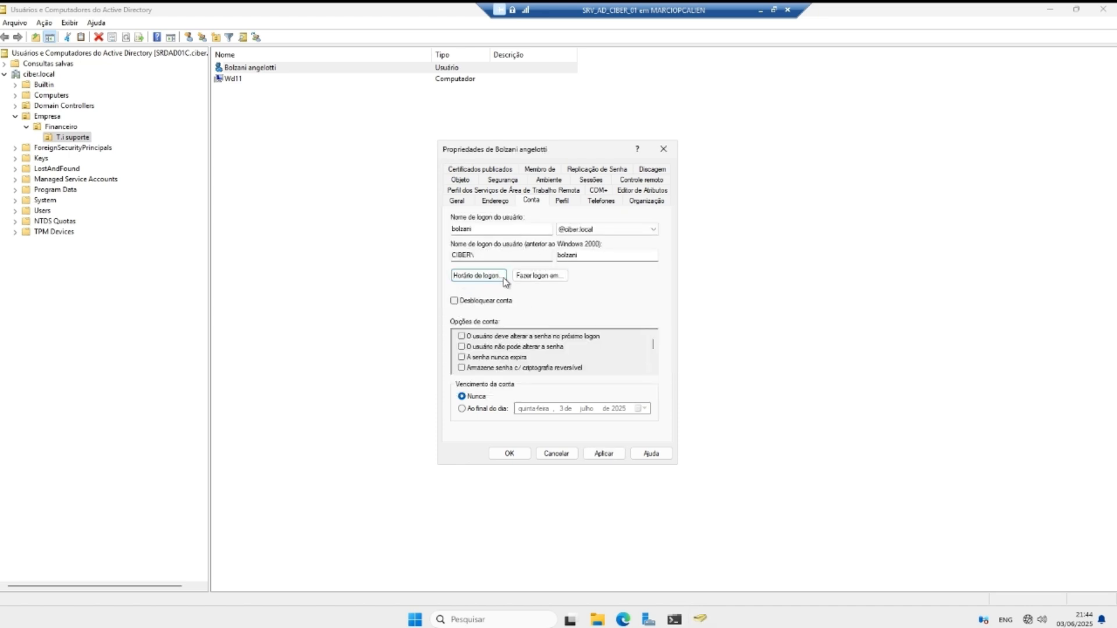
Step: Recheck the logon hours, apply the change, and close the user's Properties with OK
click(481, 280)
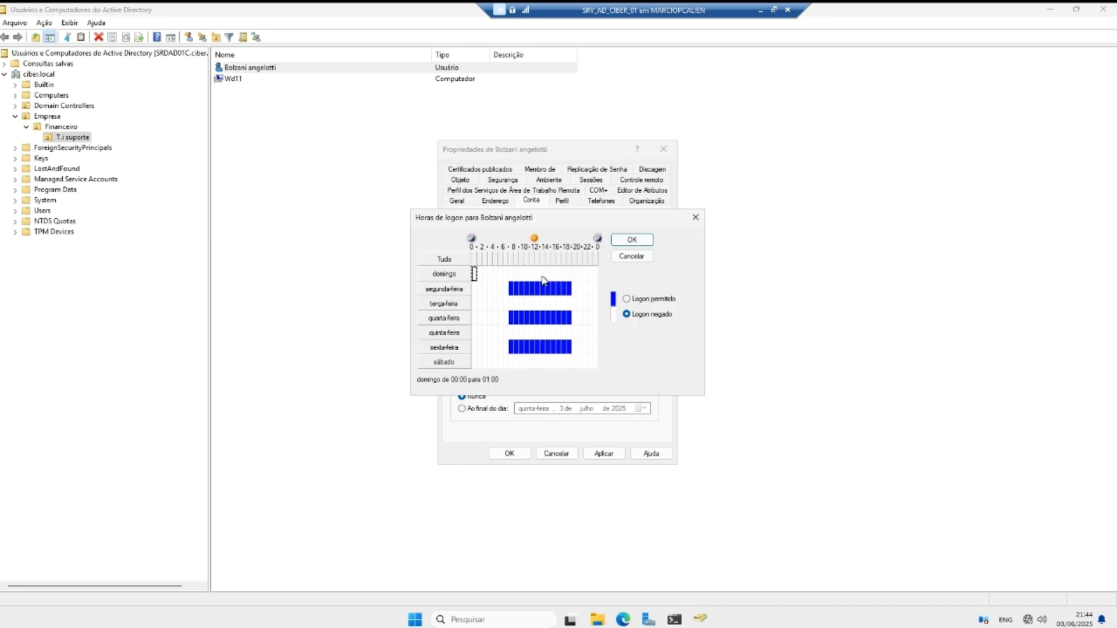
click(623, 241)
click(606, 454)
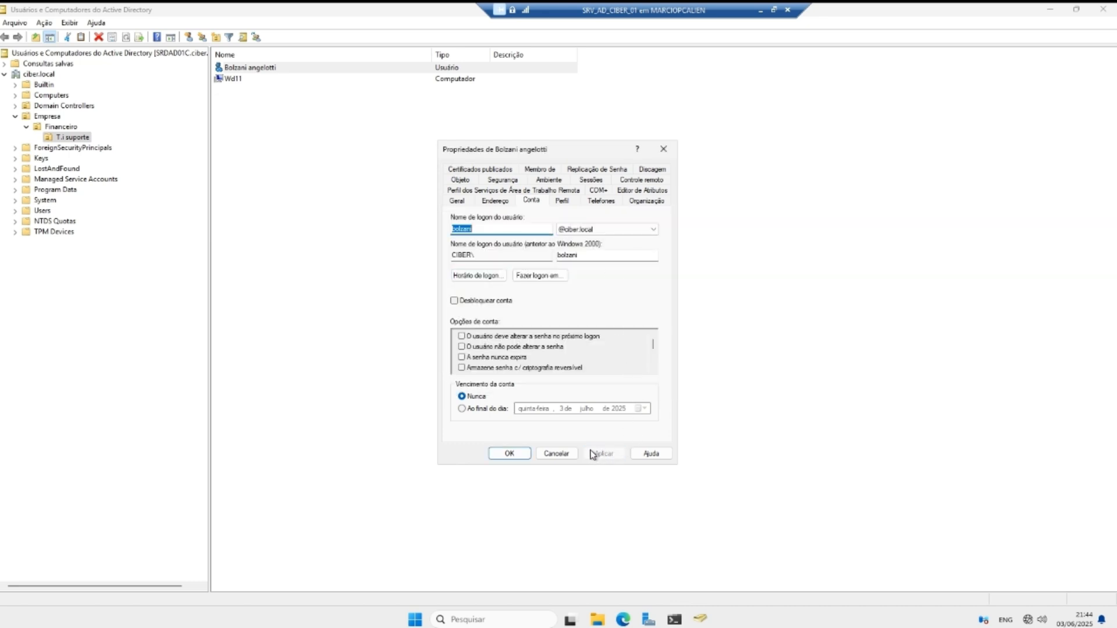
click(478, 276)
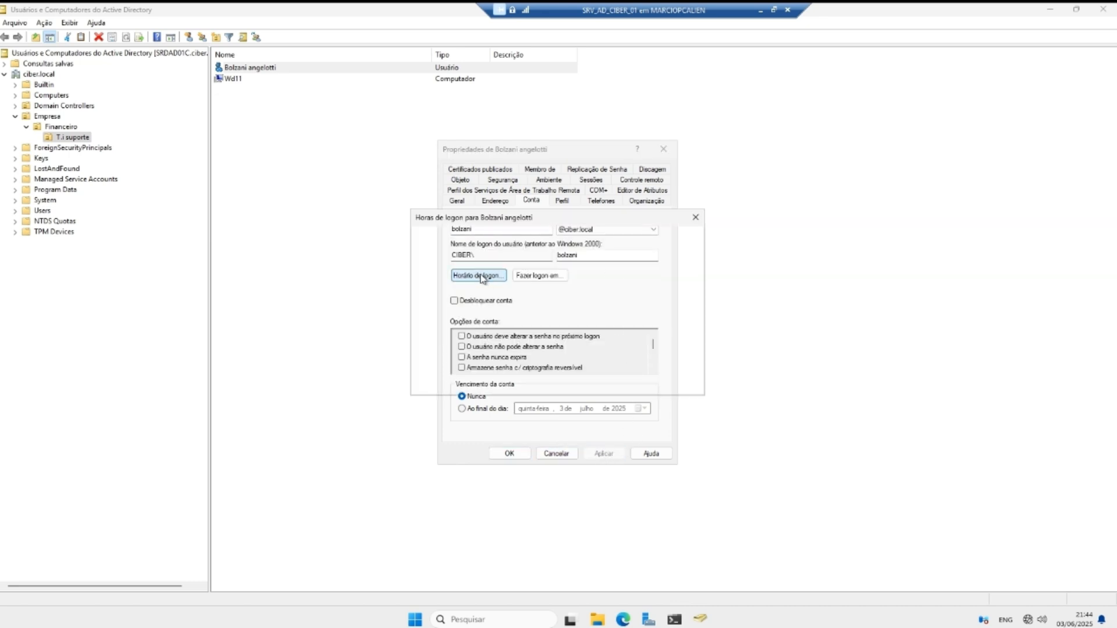
click(692, 223)
click(514, 454)
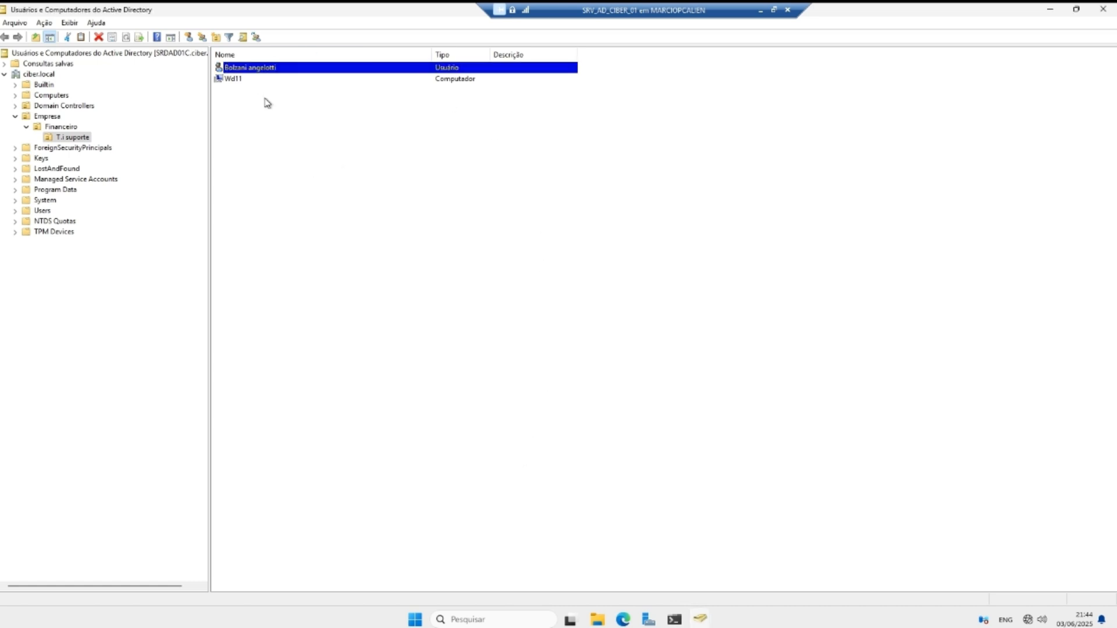